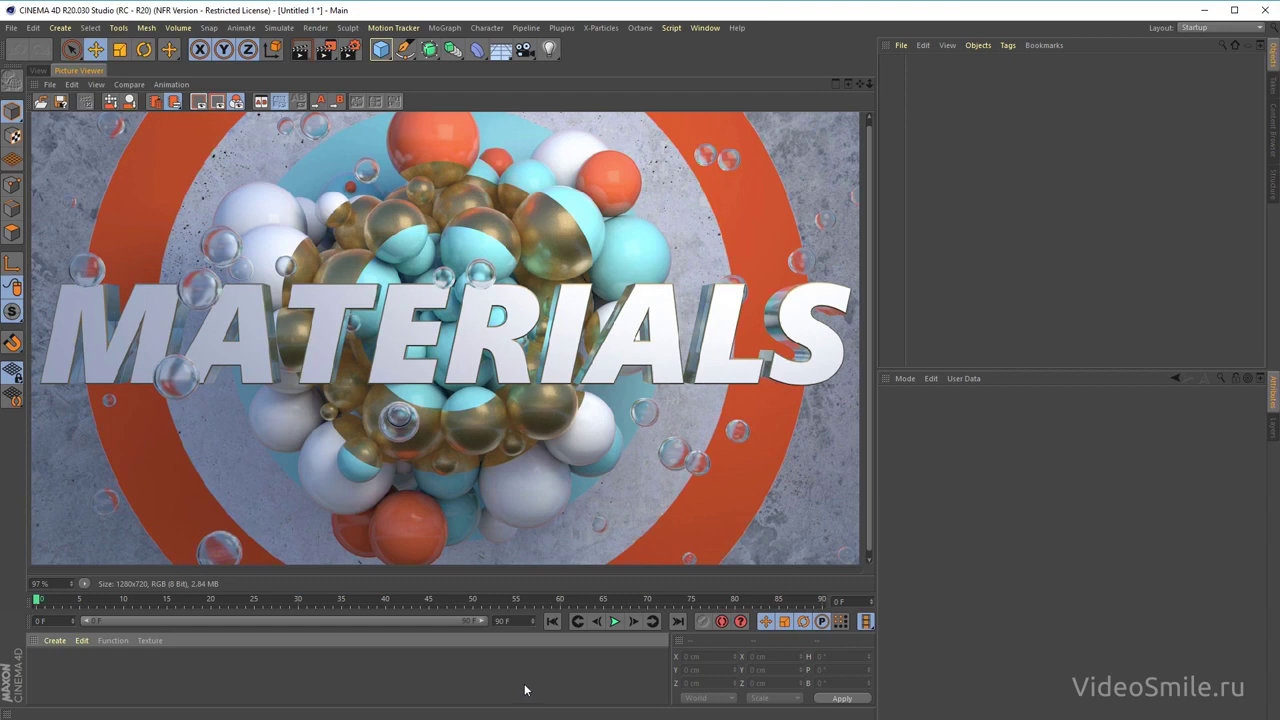
- Return from the rendered MATERIALS image to the empty Untitled 1 Perspective viewport
left_click(37, 71)
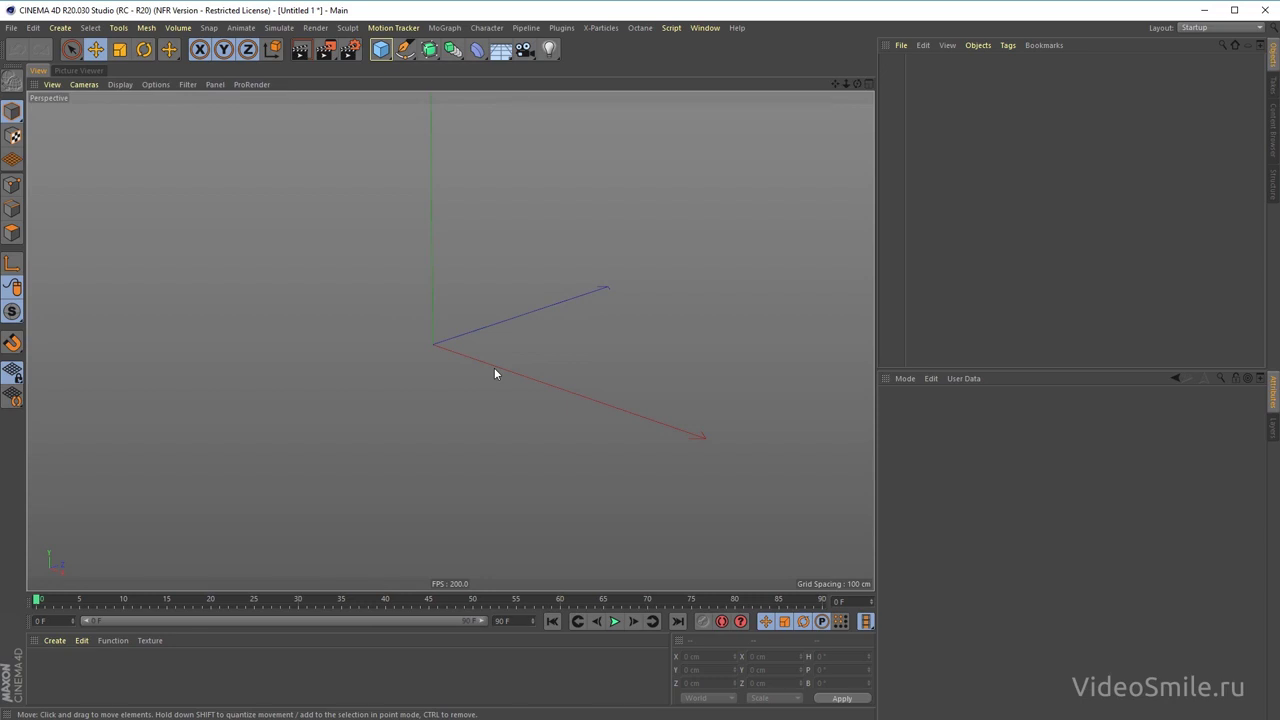
key("alt+Tab")
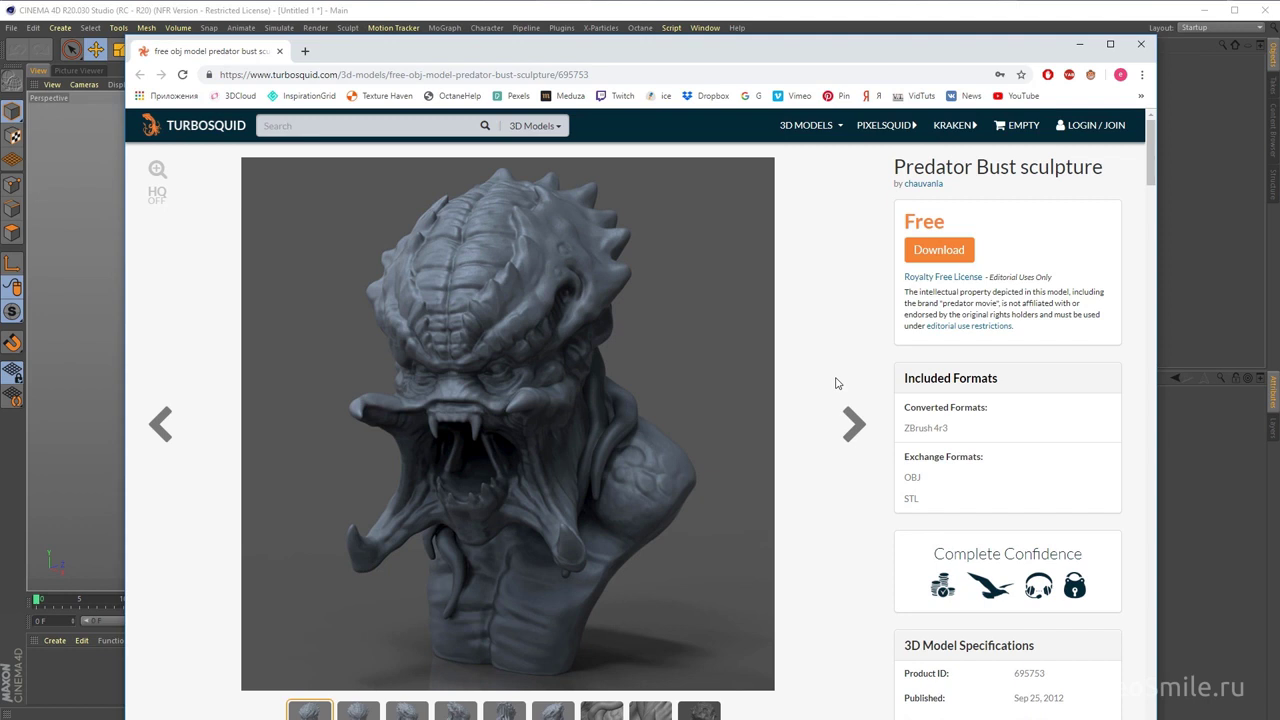
left_click_drag(709, 60, 707, 48)
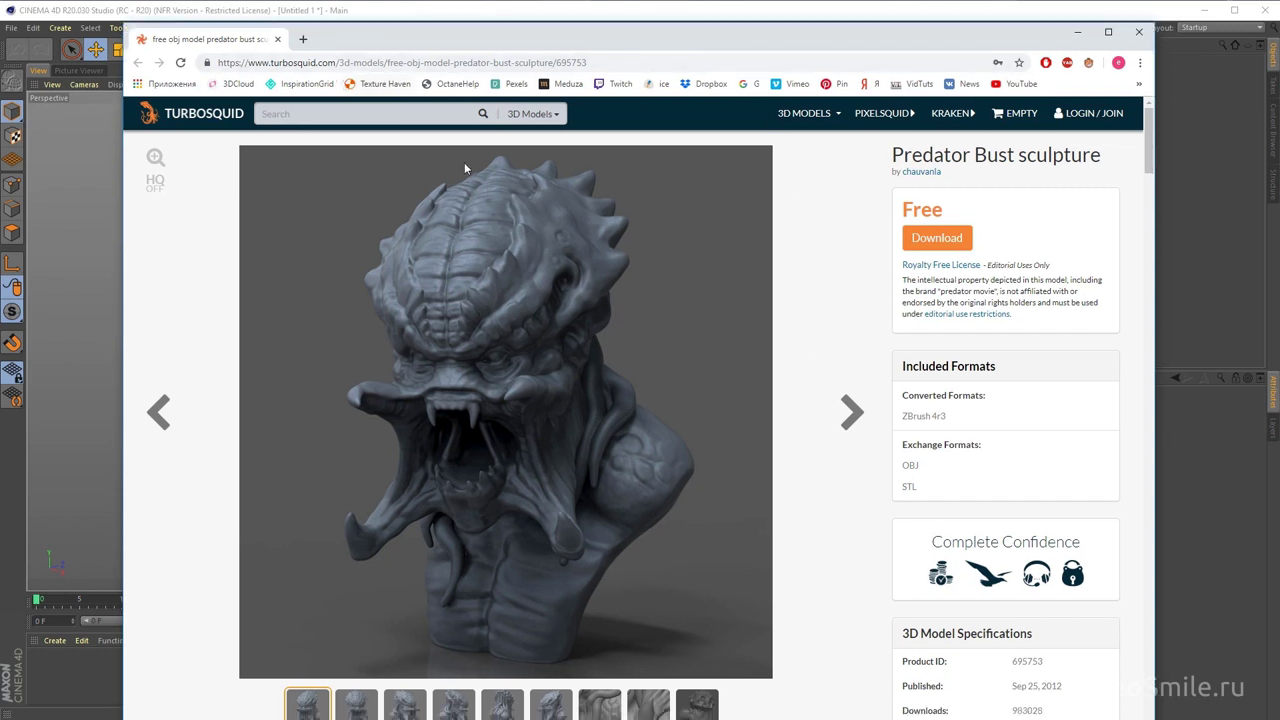
left_click_drag(900, 271, 980, 268)
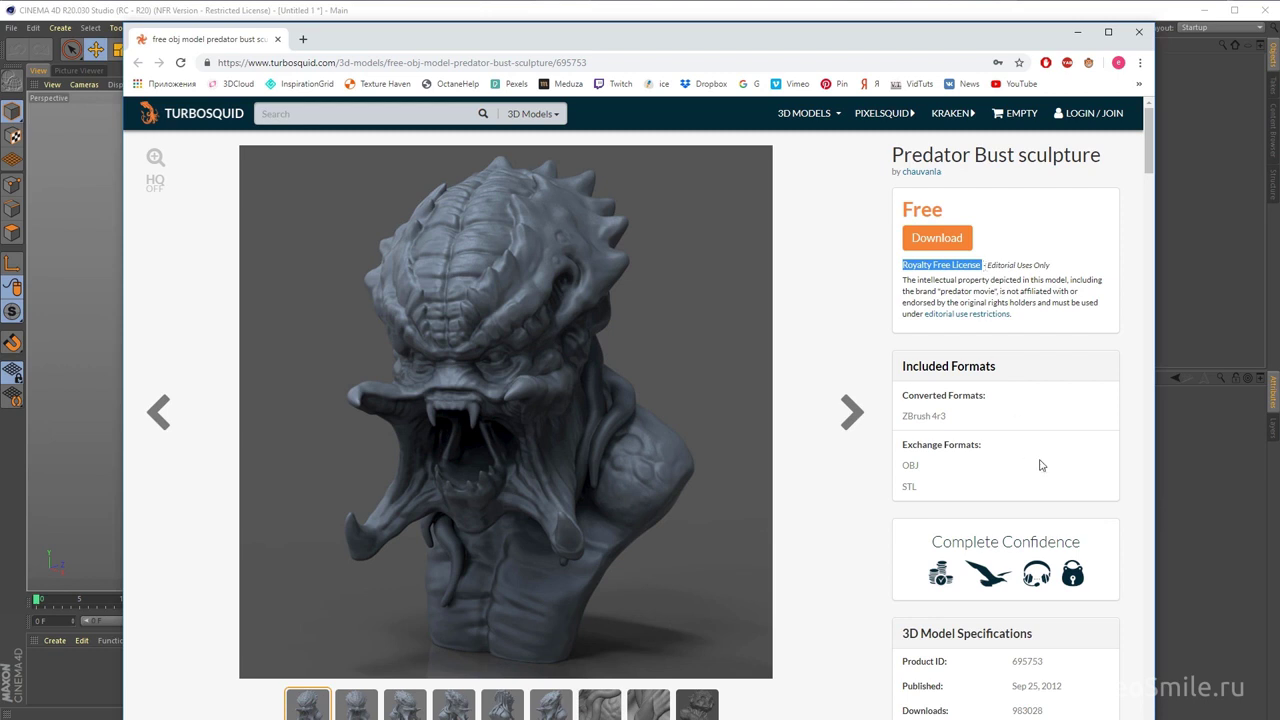
left_click(86, 668)
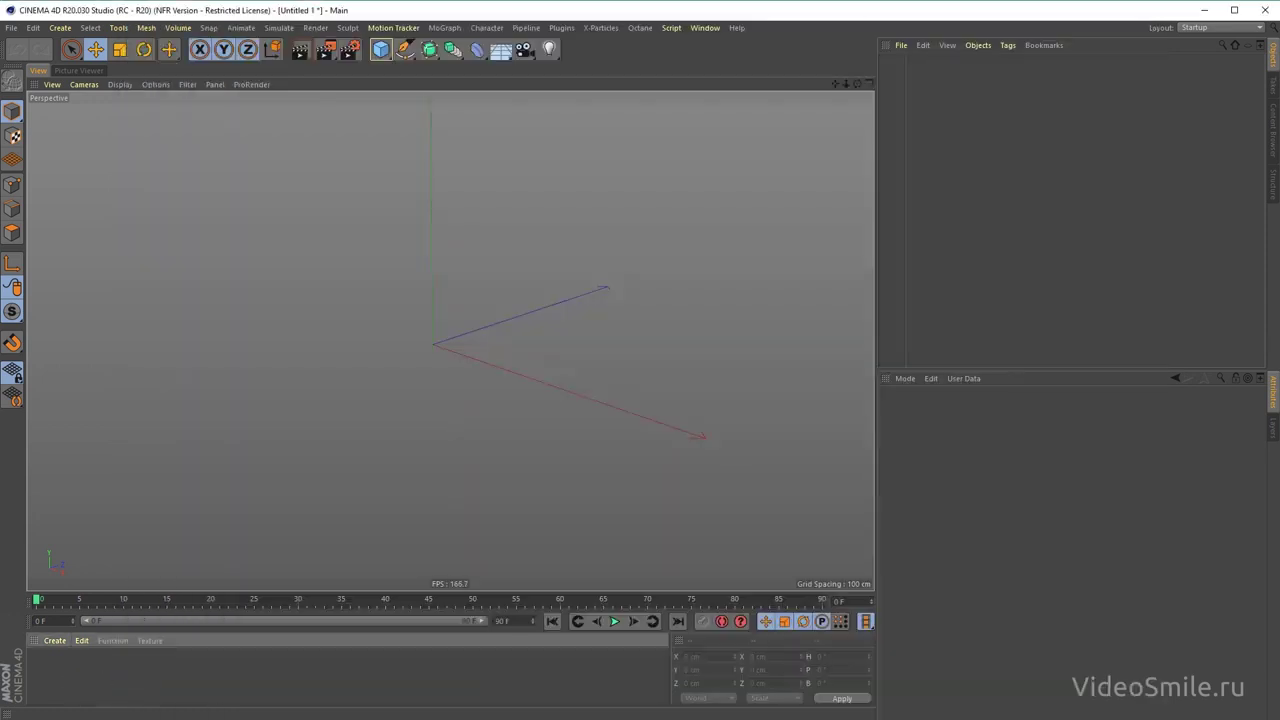
- Import Predator_OBJ.OBJ from the Materials C4D folder with default OBJ settings, framing the bust
left_click_drag(633, 614, 633, 362)
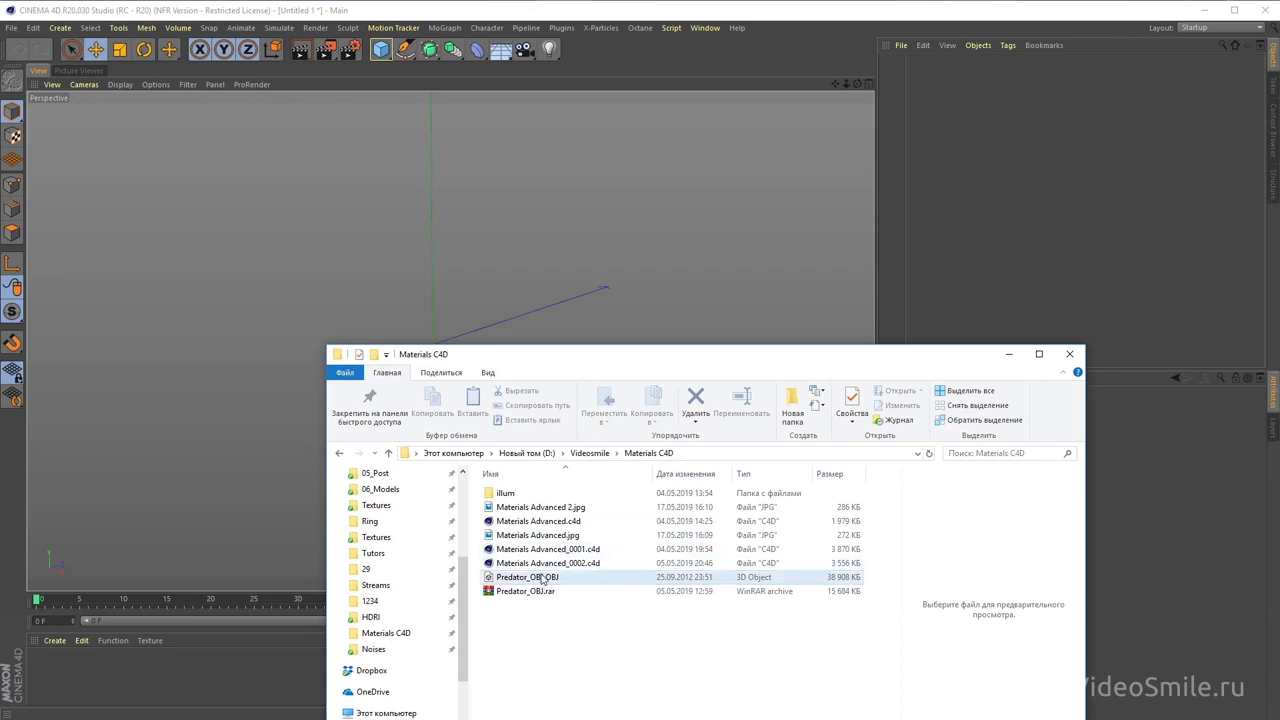
left_click(541, 579)
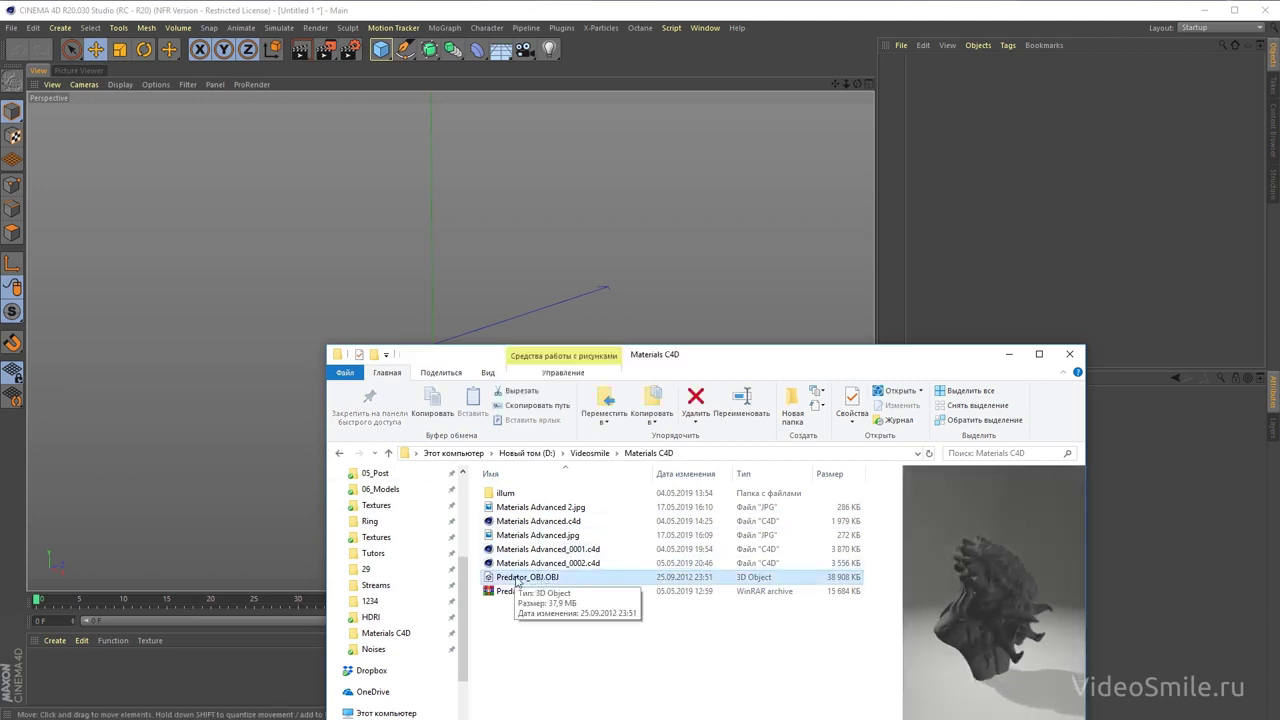
left_click_drag(517, 582, 265, 406)
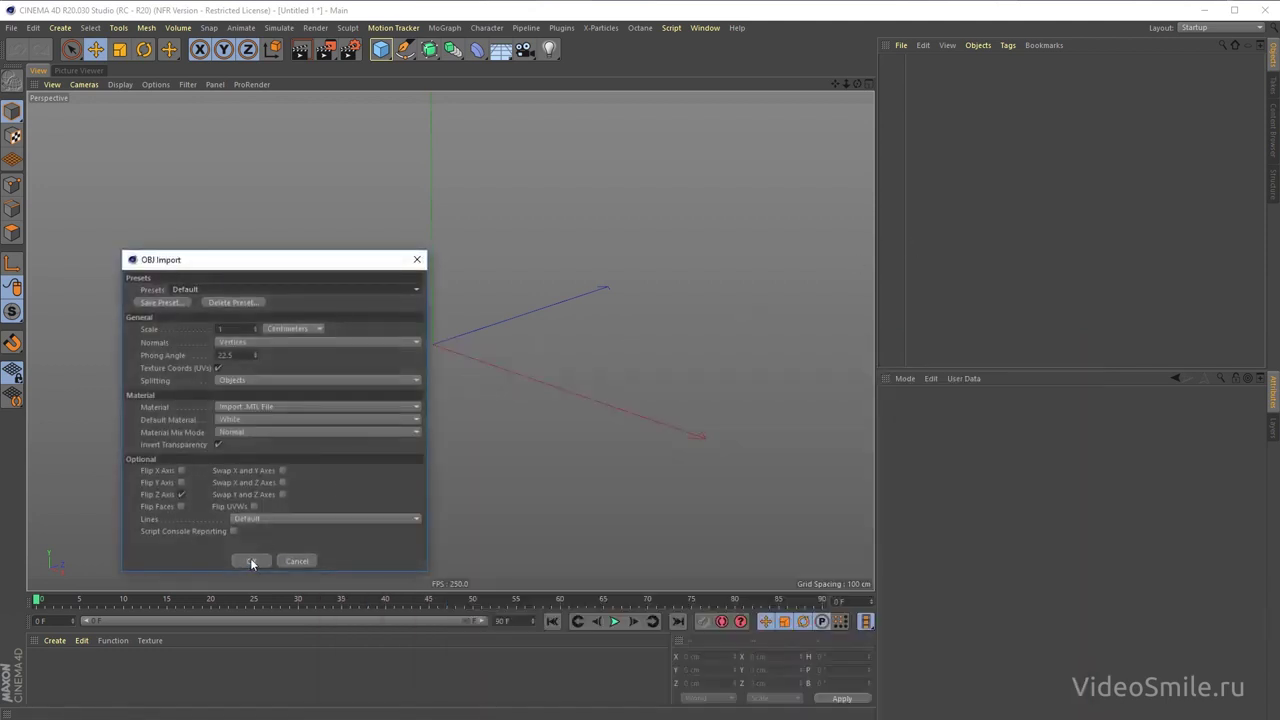
left_click(251, 561)
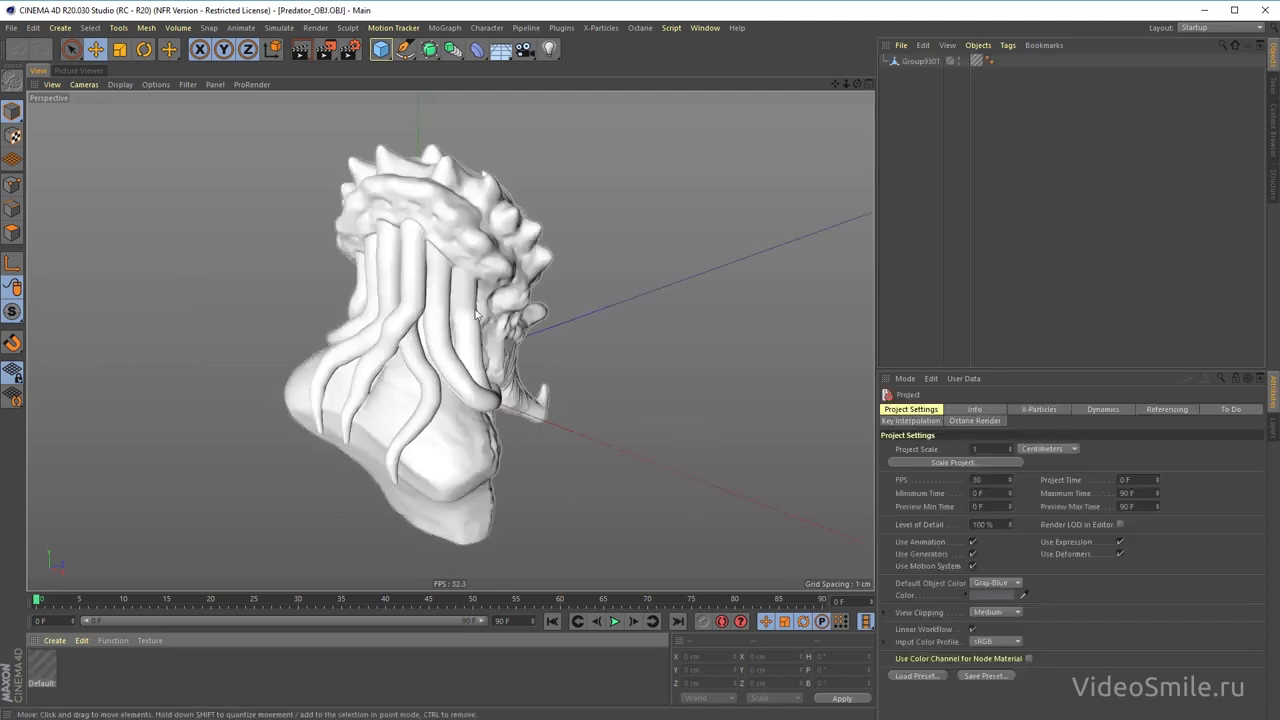
mouse_move(476, 314)
left_mouse_down("alt")
mouse_move(337, 277)
mouse_move(560, 335)
mouse_move(474, 355)
left_mouse_up("alt")
scroll(337, 277, "up", 5)
scroll(560, 335, "down", 5)
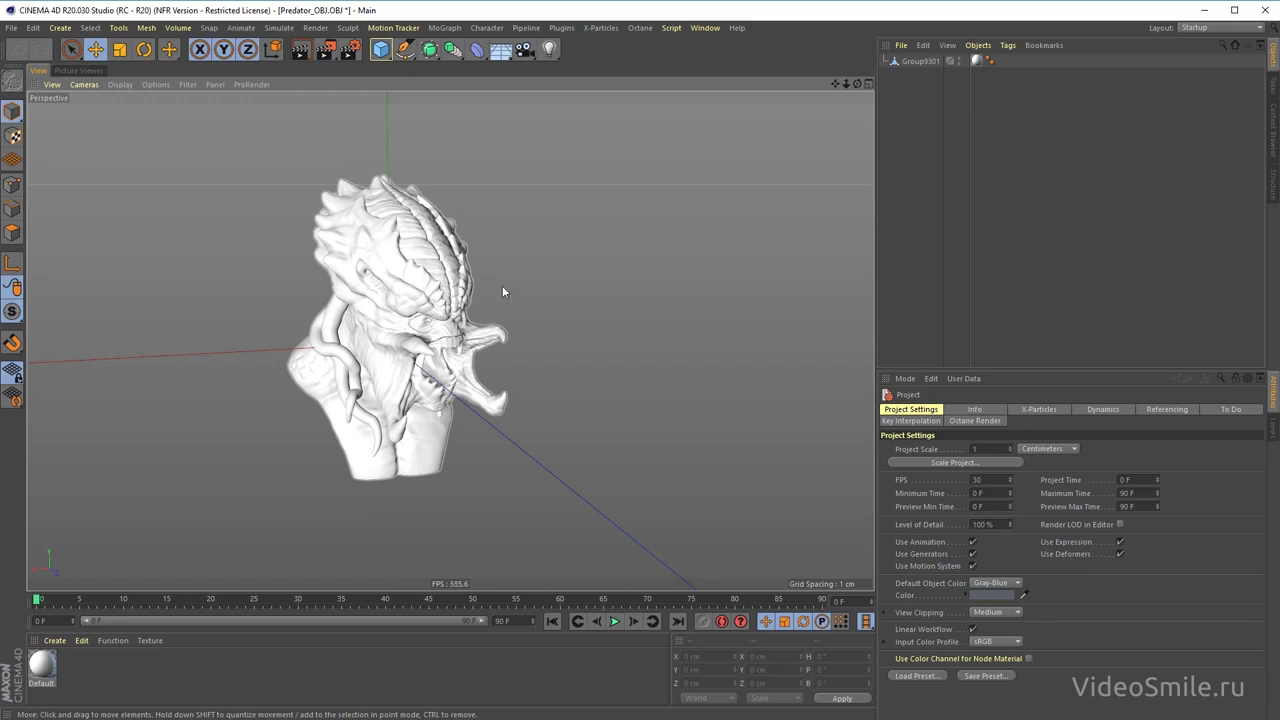
- Add a Background object to the scene beside the Predator bust
left_click(500, 48)
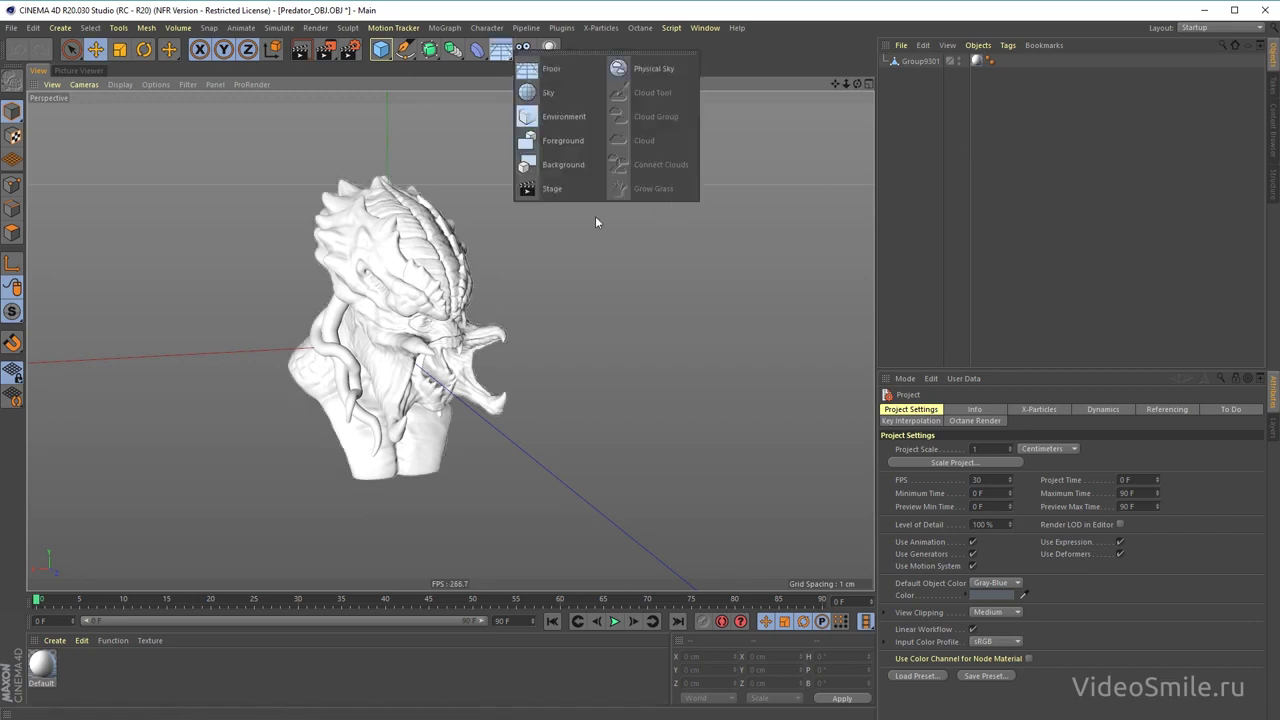
left_click(578, 164)
left_click_drag(430, 215, 487, 375, "alt")
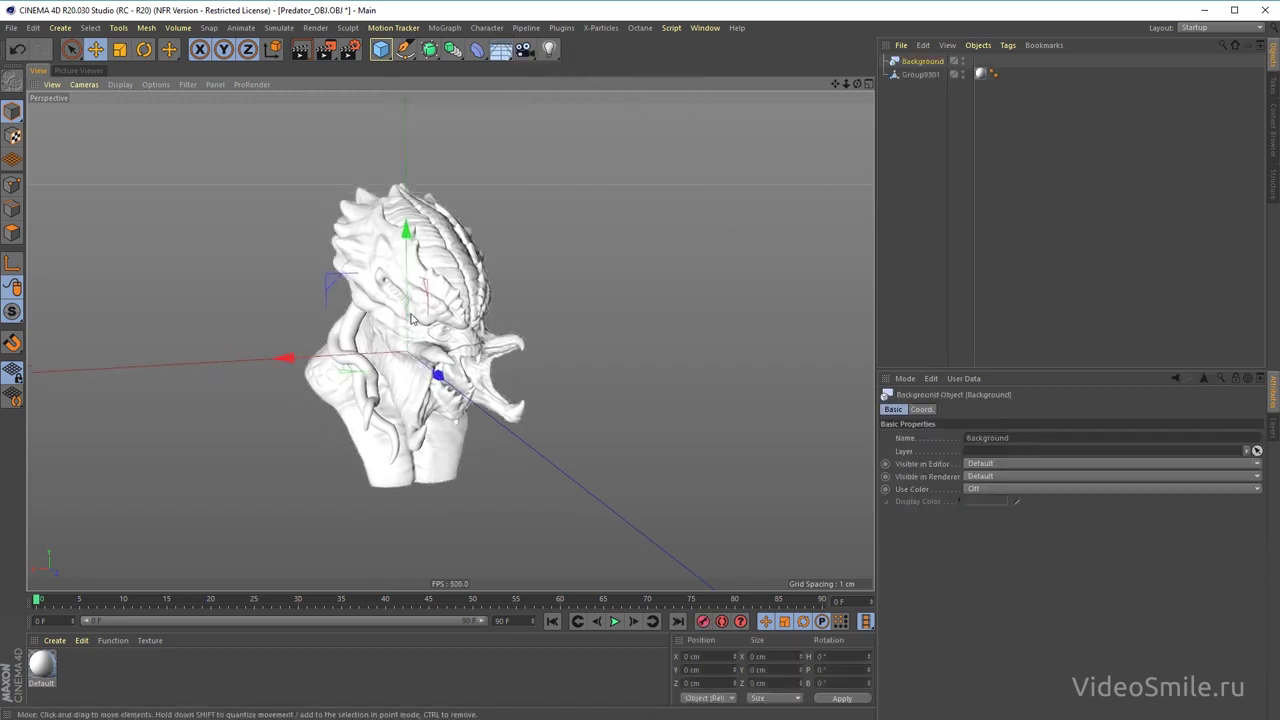
- Create a material named BG, apply it to the Background, and open its Material Editor
double_click(86, 688)
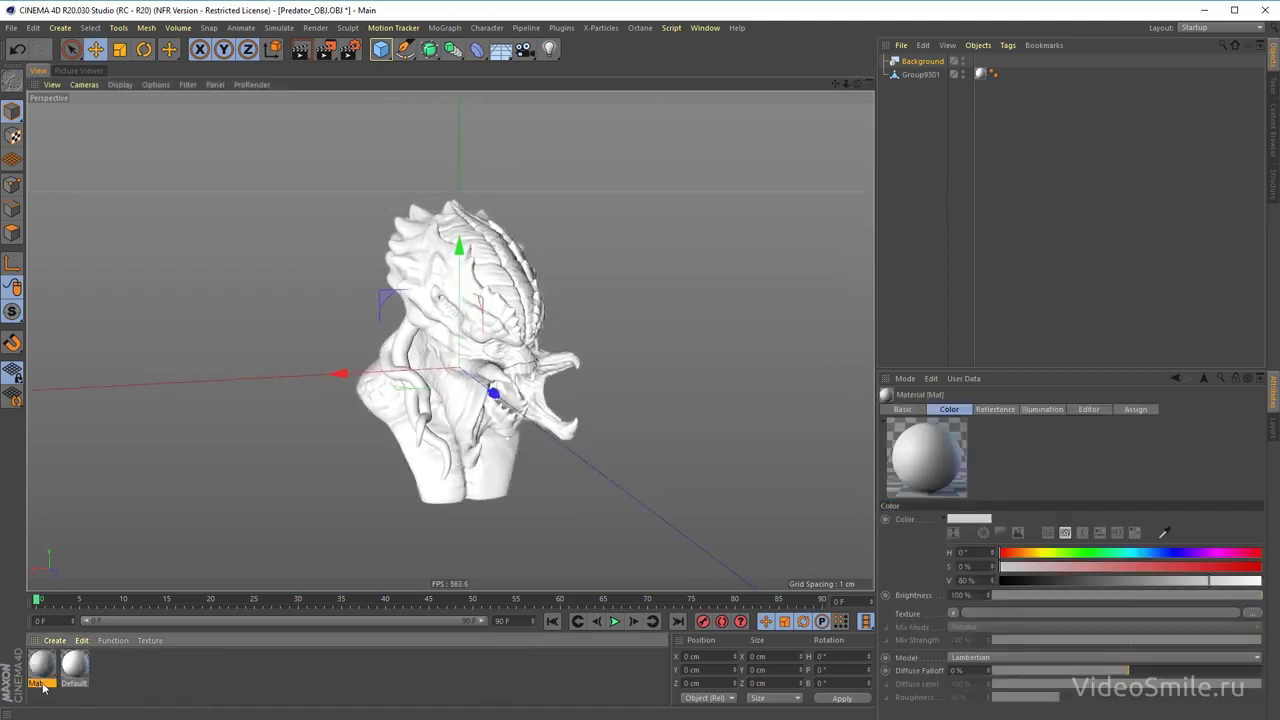
double_click(40, 683)
type("BG")
key("Return")
left_click_drag(42, 665, 935, 62)
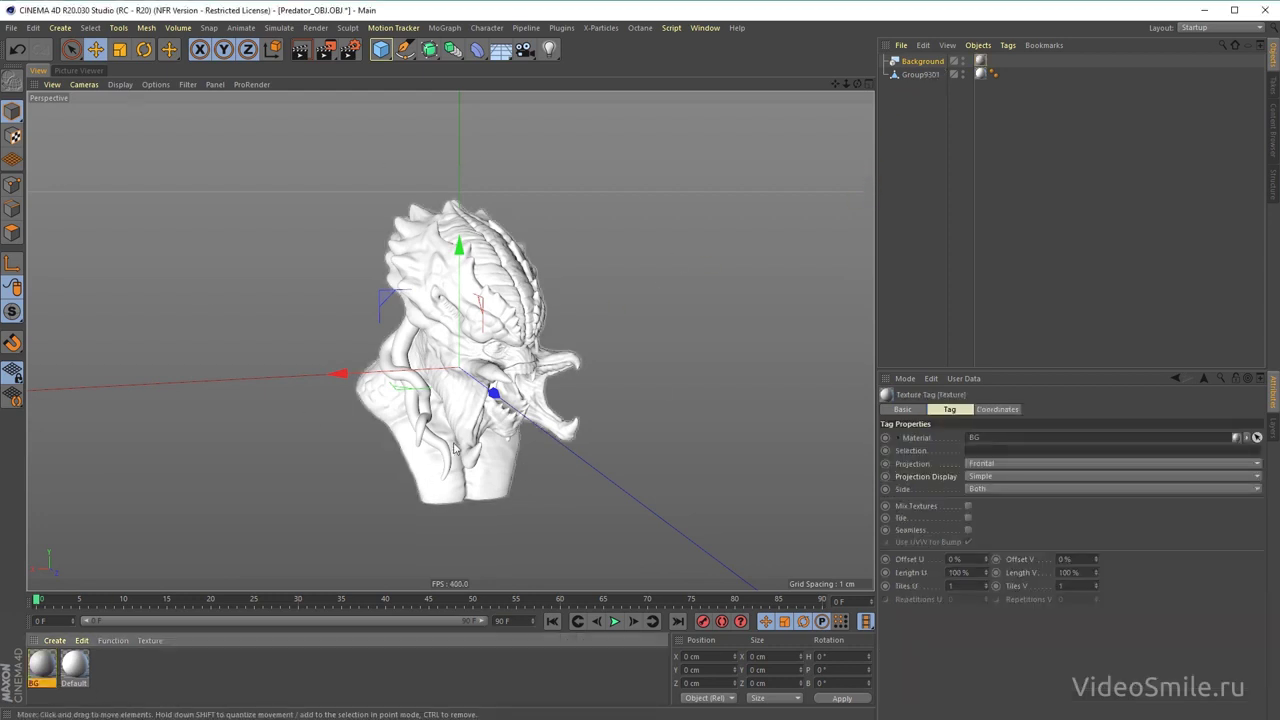
double_click(42, 665)
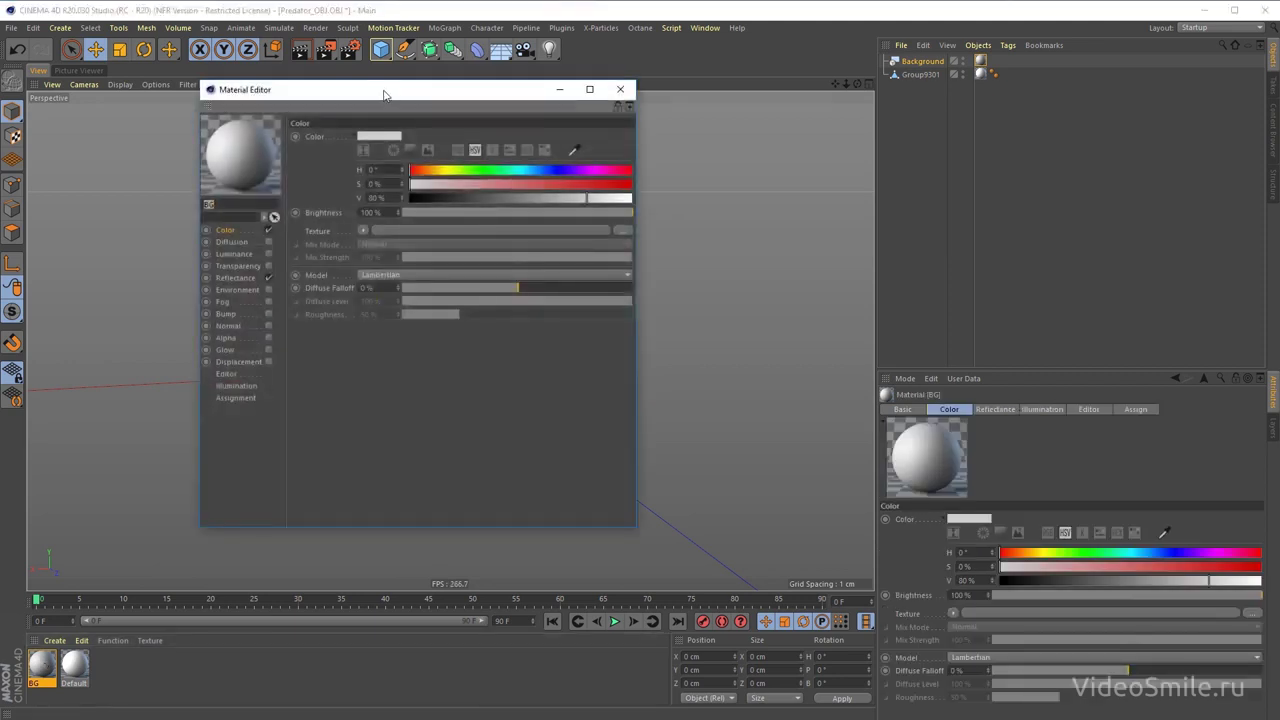
- Turn off BG's Reflectance and load a Gradient as its Color texture
left_click_drag(383, 94, 804, 133)
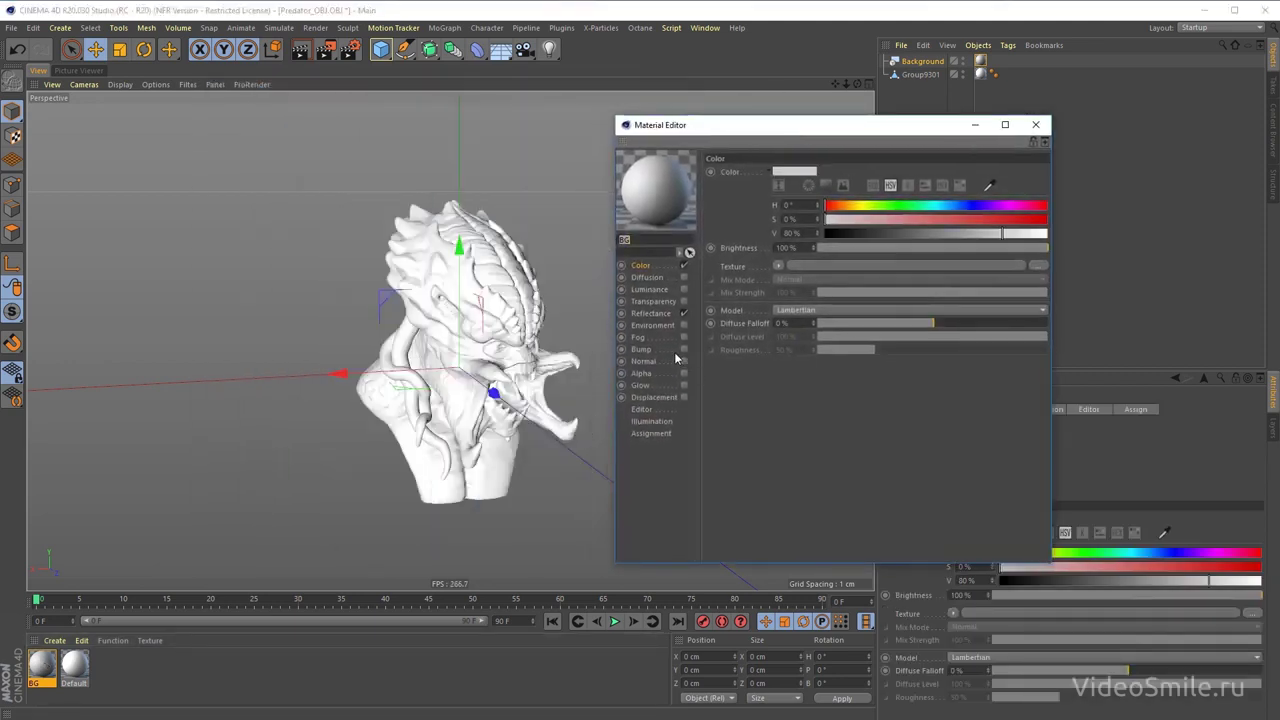
left_click(684, 313)
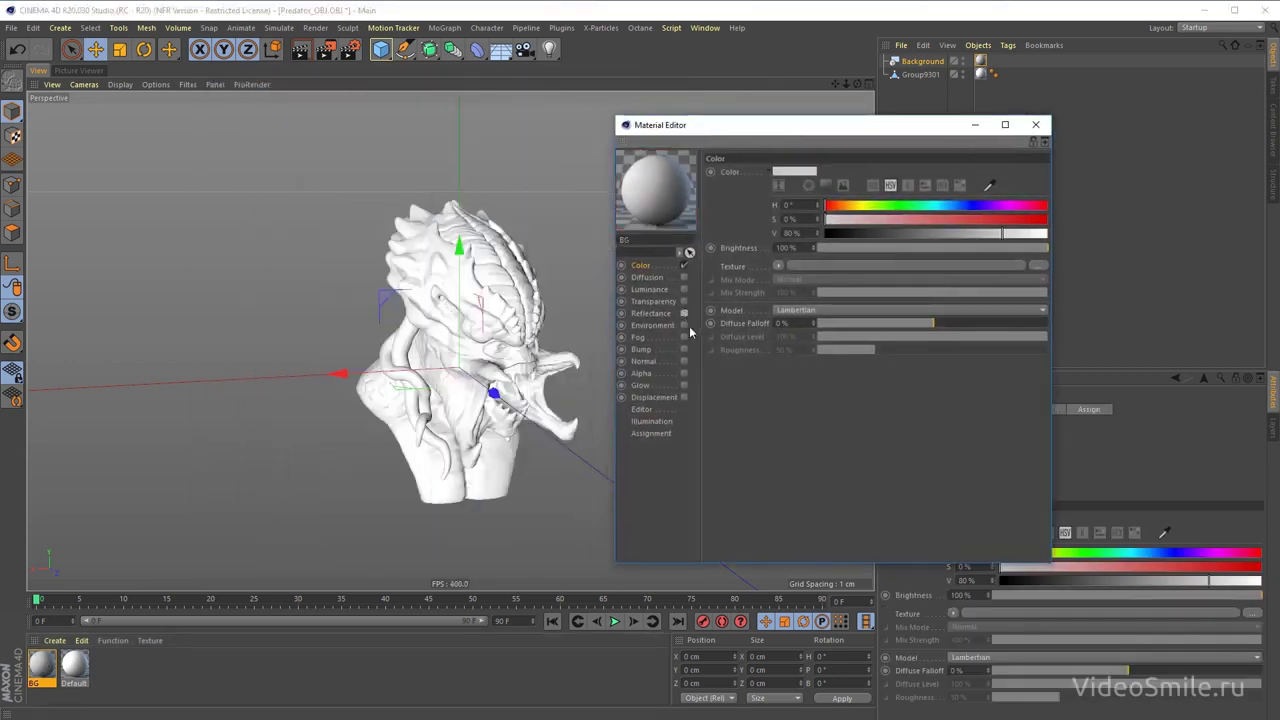
left_click(779, 266)
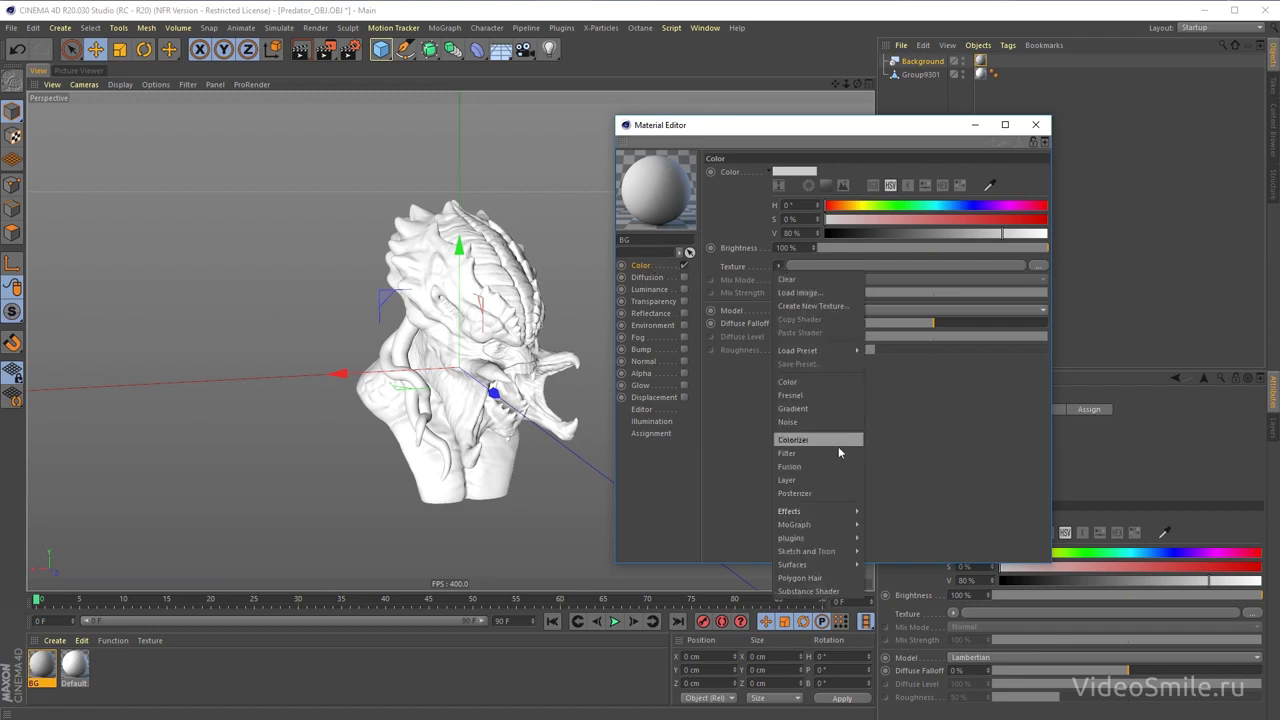
left_click(829, 408)
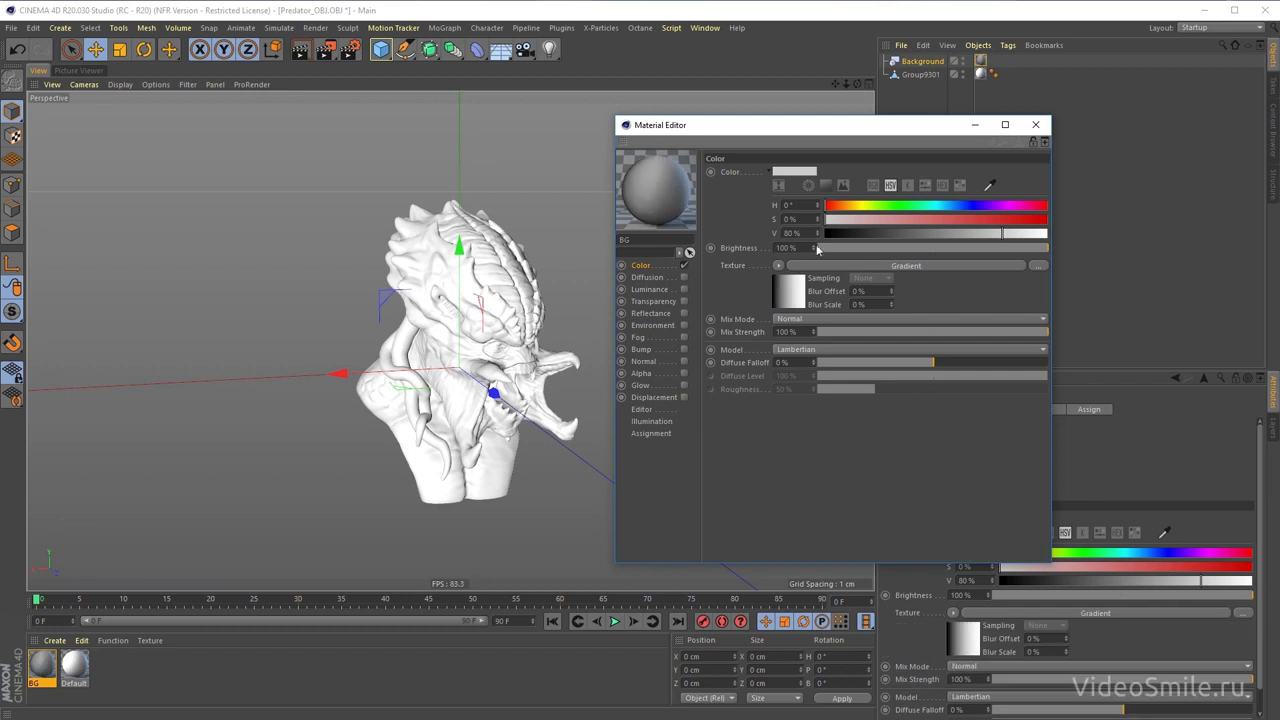
left_click_drag(795, 127, 952, 130)
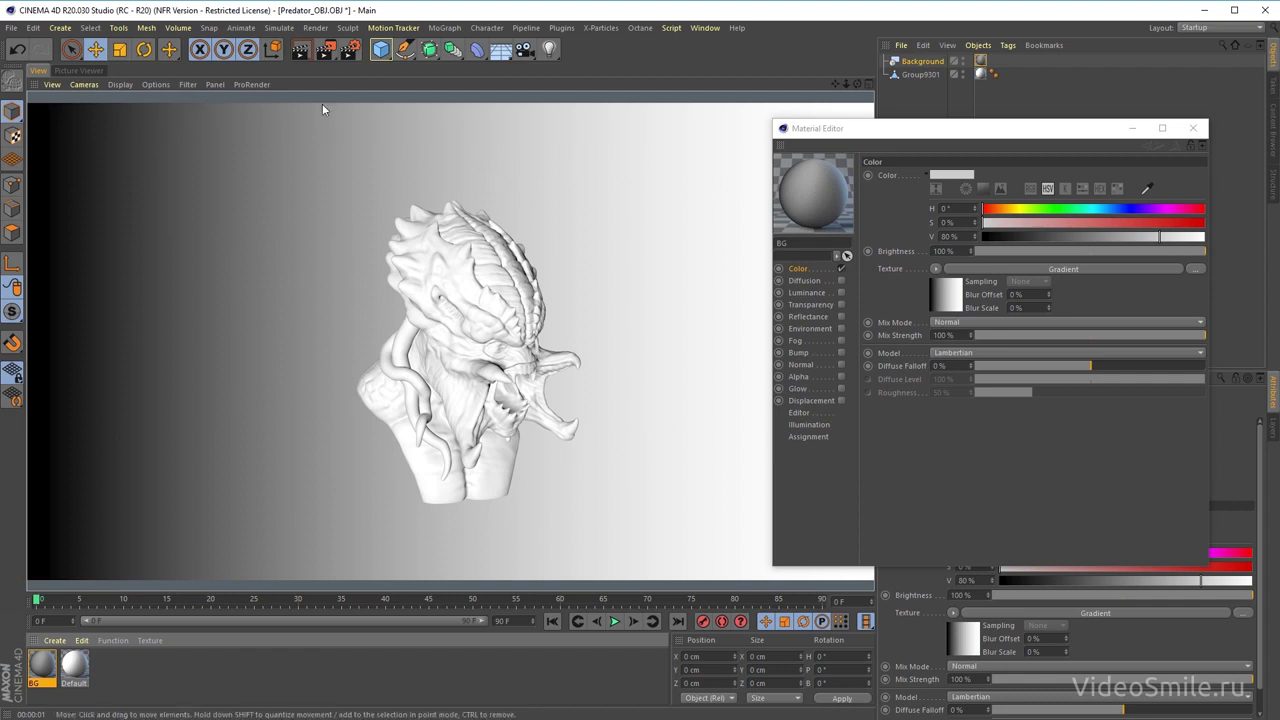
- Make the gradient 2D - Circular and invert it so white sits in the centre
left_click(1016, 270)
left_click_drag(927, 134, 893, 117)
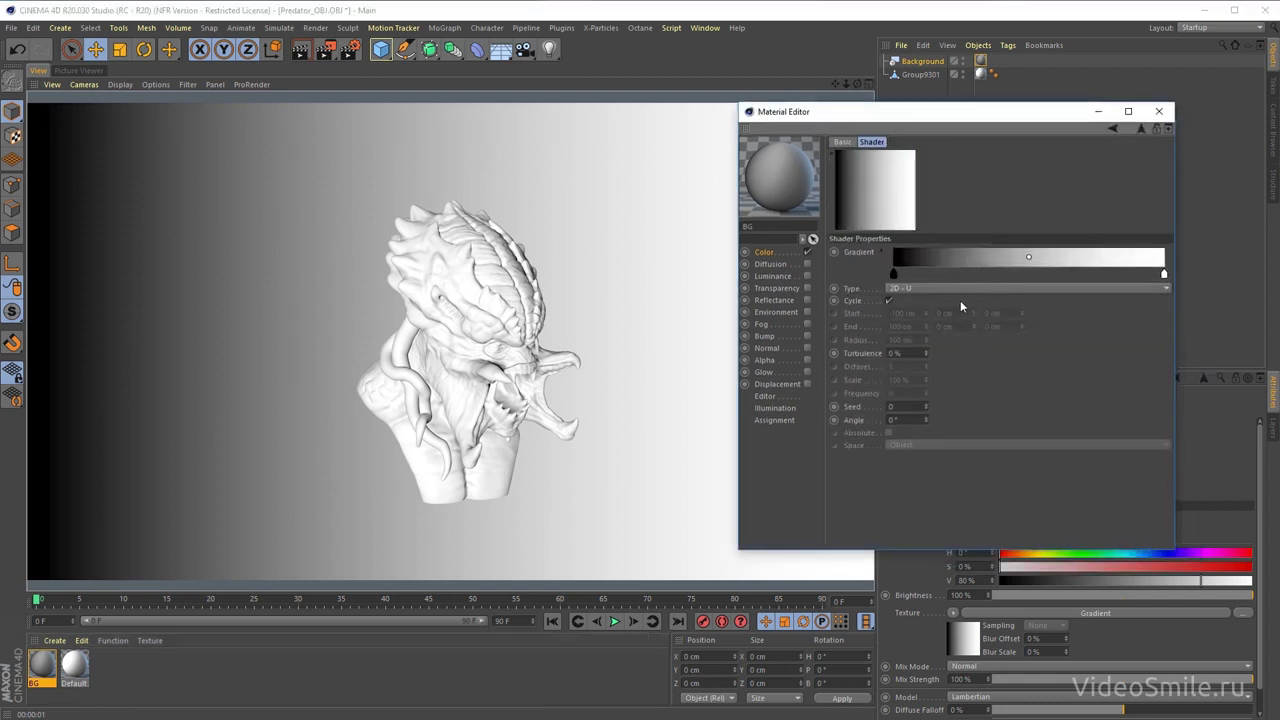
left_click(903, 289)
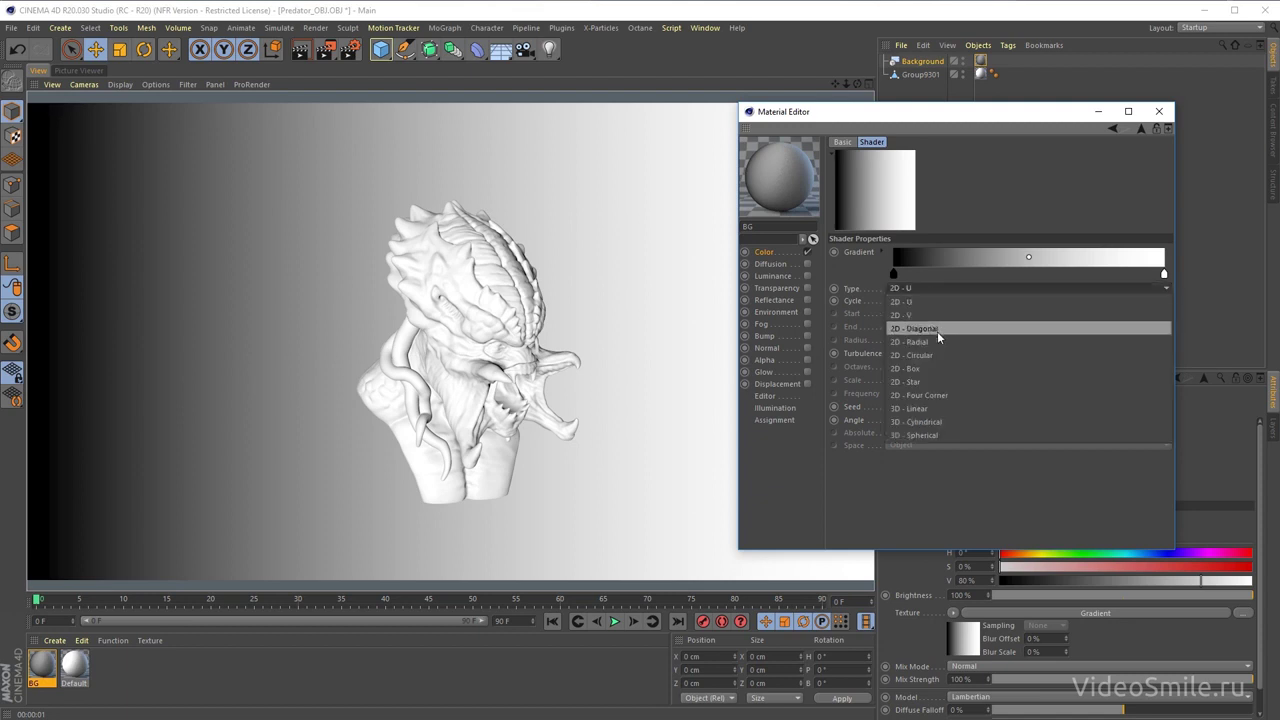
left_click(931, 363)
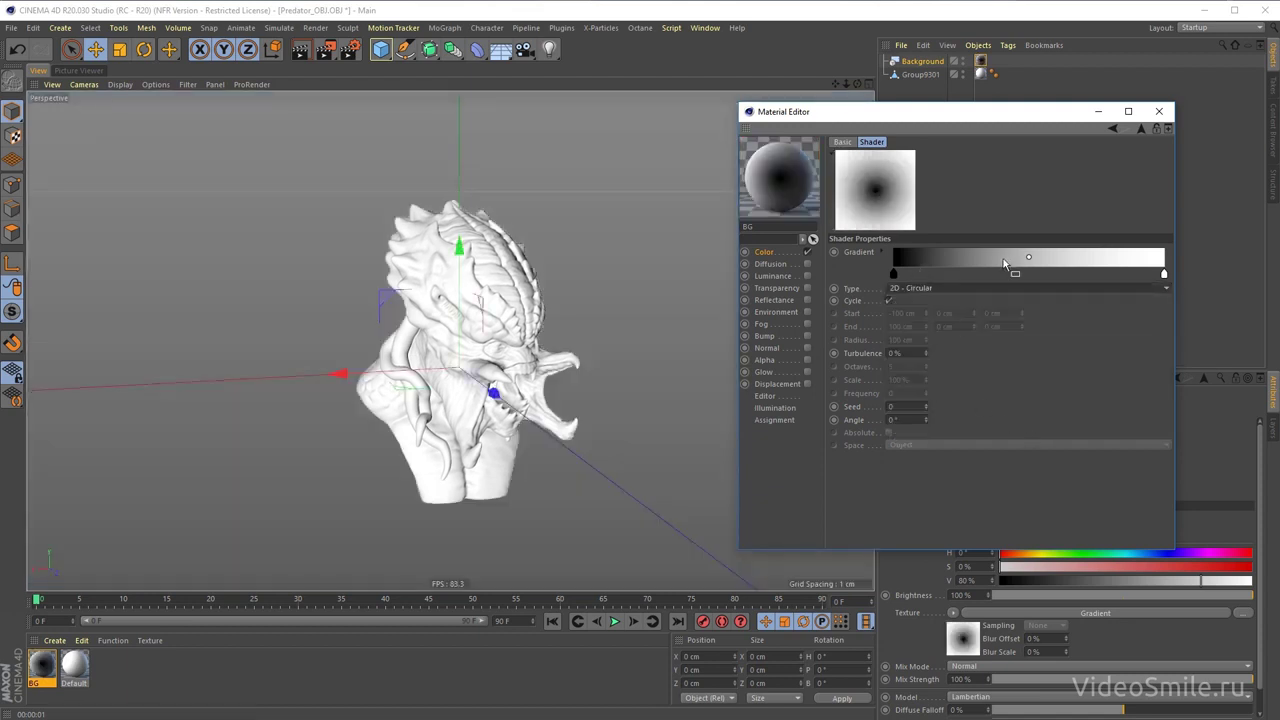
right_click(1003, 264)
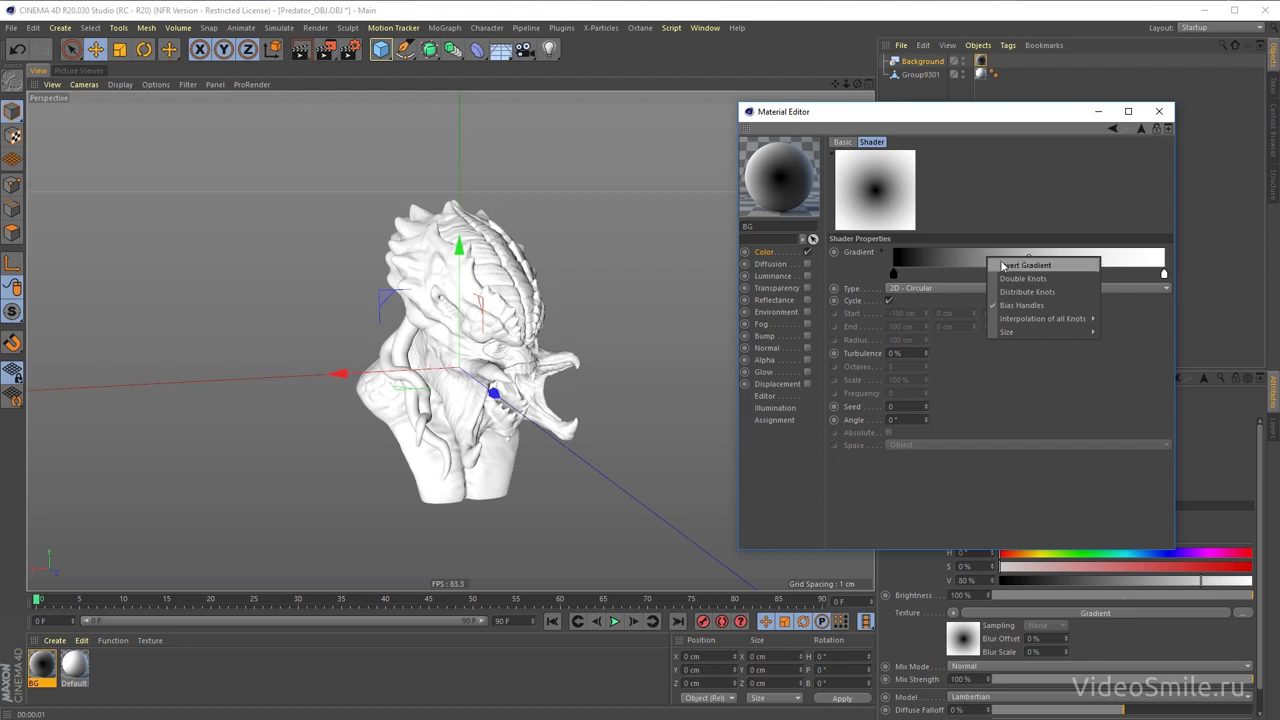
left_click(1019, 265)
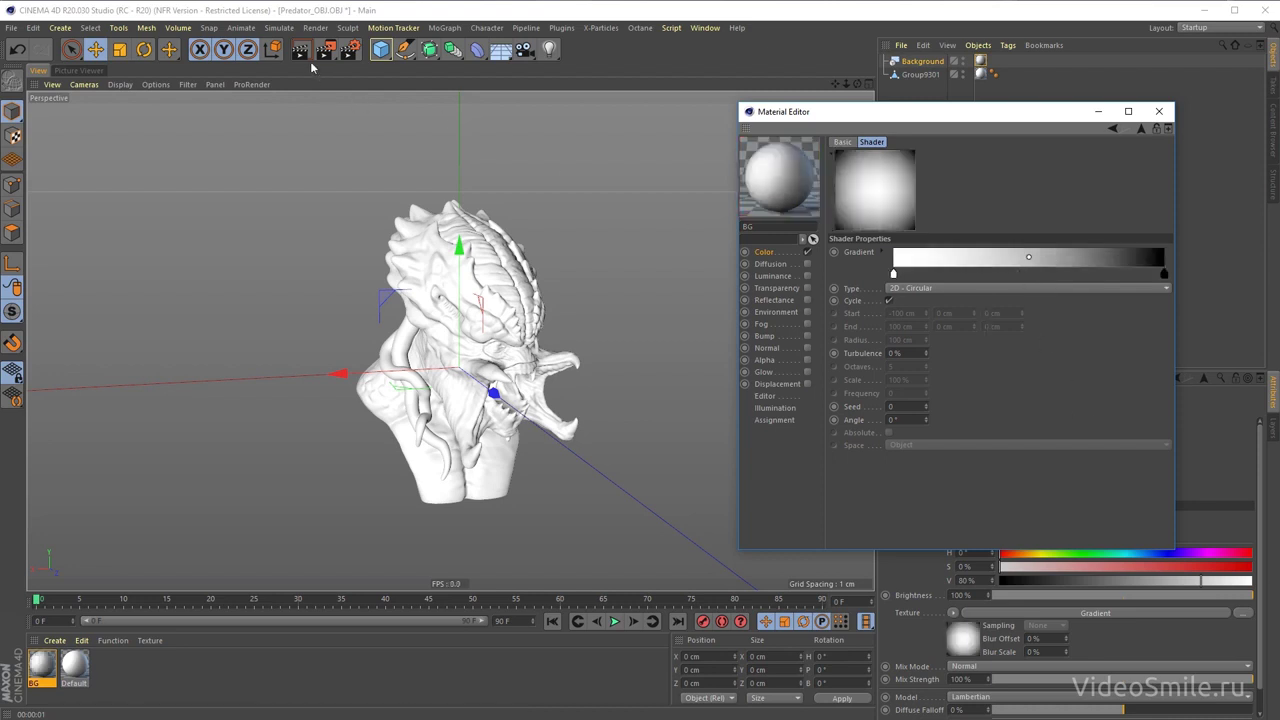
left_click(618, 392)
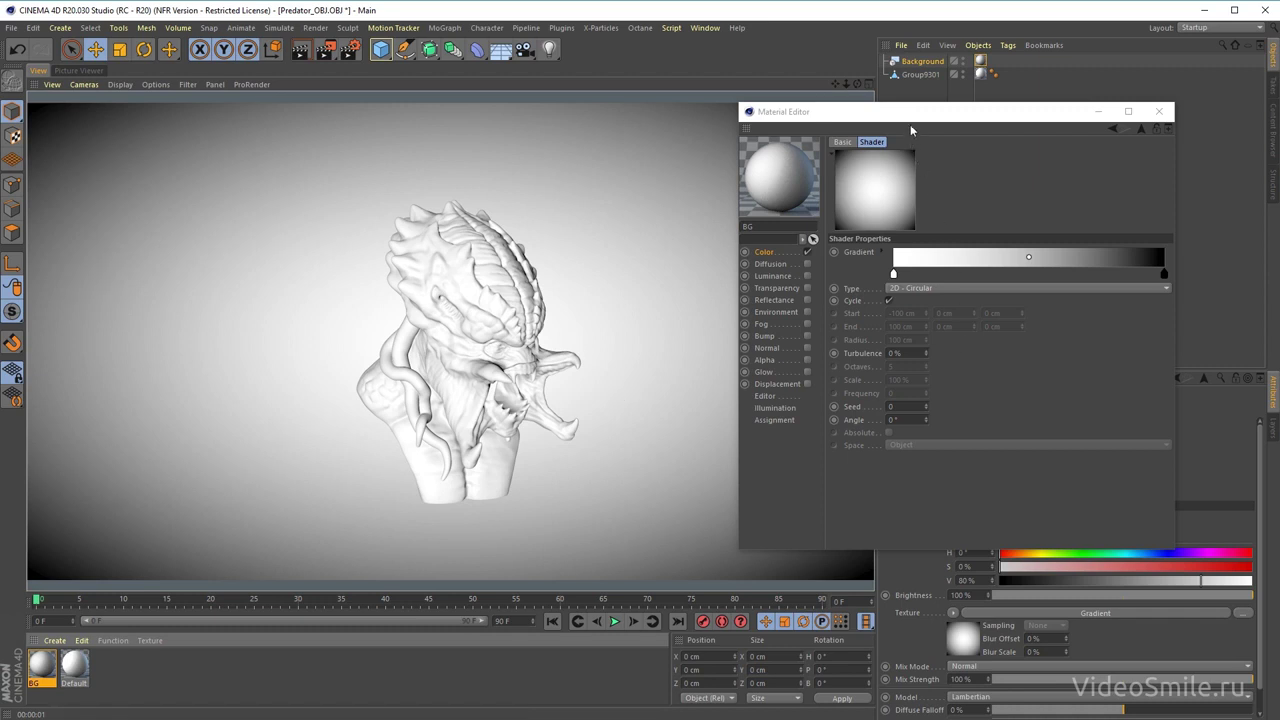
- Change the gradient's white knot to a mid blue
left_click_drag(910, 124, 844, 123)
double_click(827, 272)
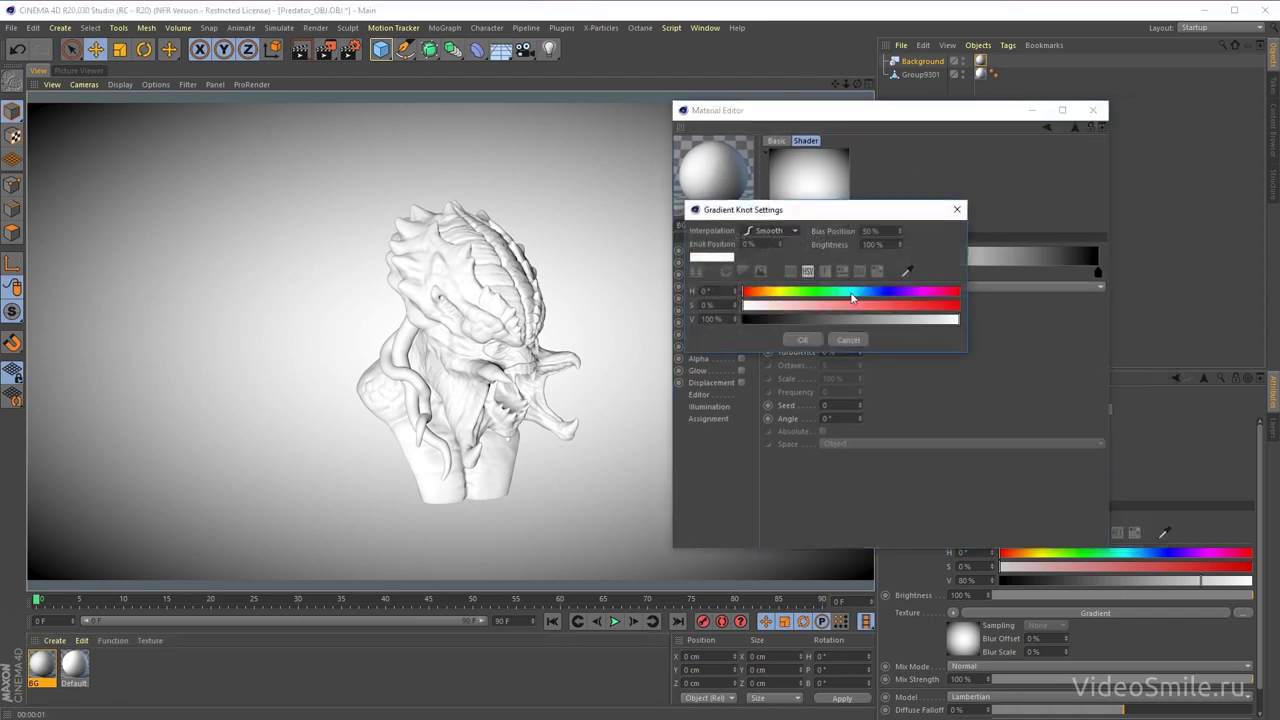
mouse_move(852, 292)
left_mouse_down()
mouse_move(875, 291)
mouse_move(853, 320)
left_mouse_up()
left_click(908, 305)
left_click(870, 320)
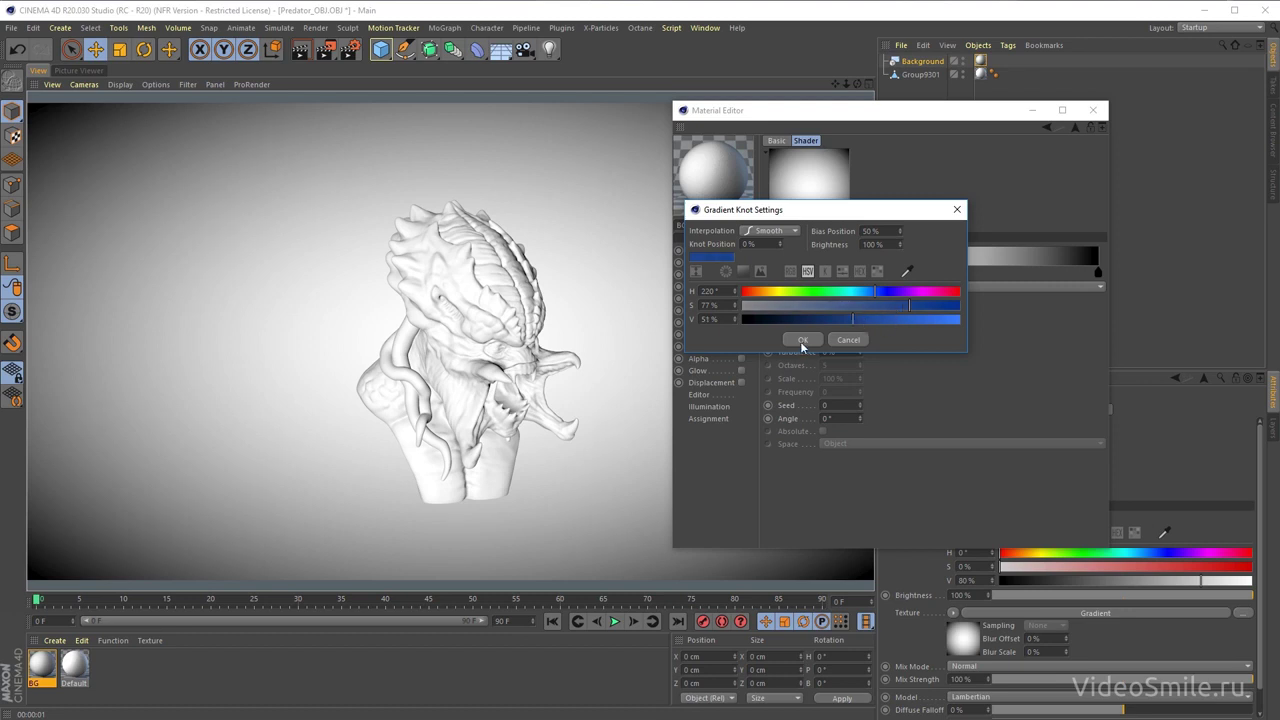
left_click(801, 339)
- Change the gradient's dark knot to a deep navy blue
double_click(1098, 272)
left_click_drag(1083, 214, 847, 279)
left_click(915, 353)
left_click(824, 382)
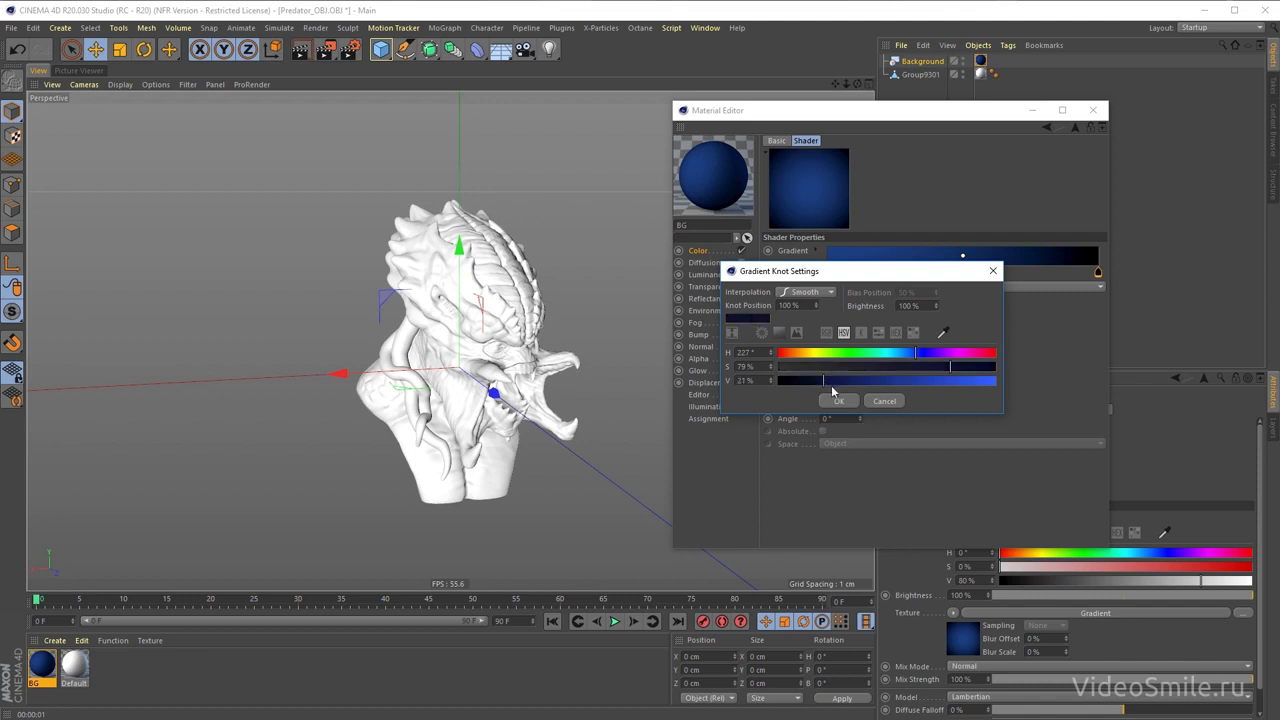
left_click_drag(955, 375, 963, 368)
left_click(840, 401)
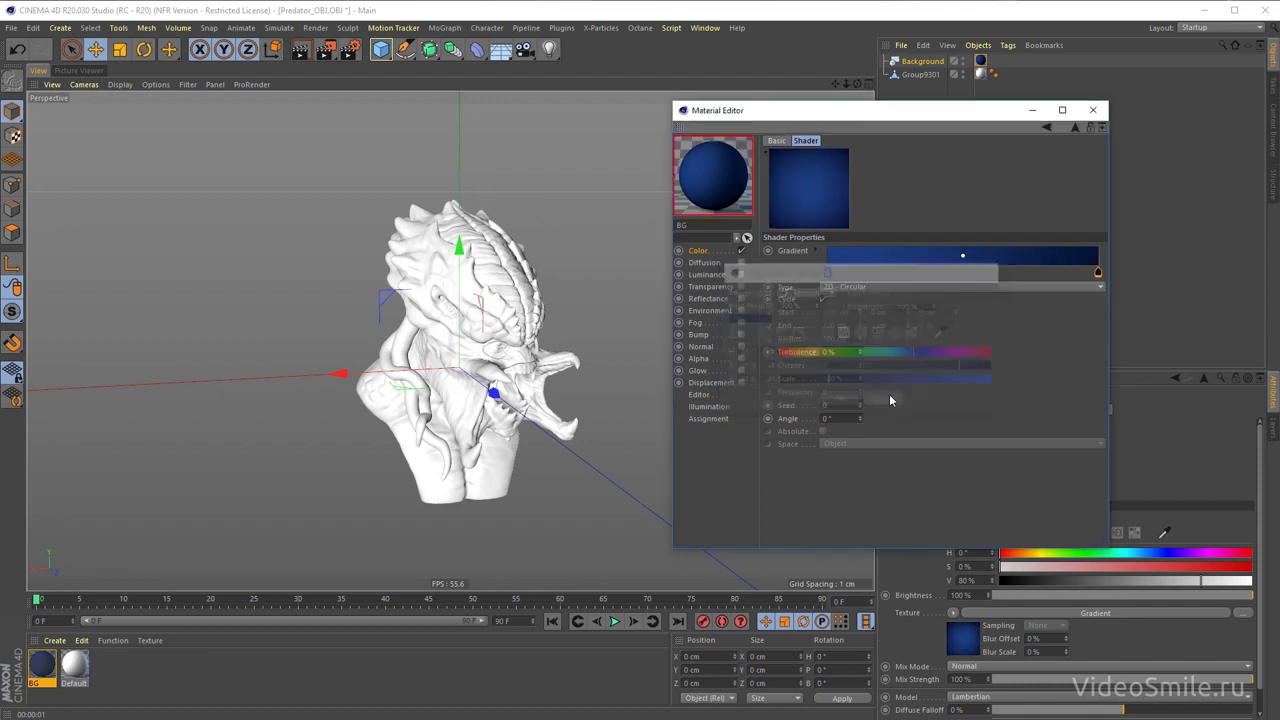
- Raise the left knot's saturation to 83% and close the Material Editor
left_click_drag(893, 111, 944, 102)
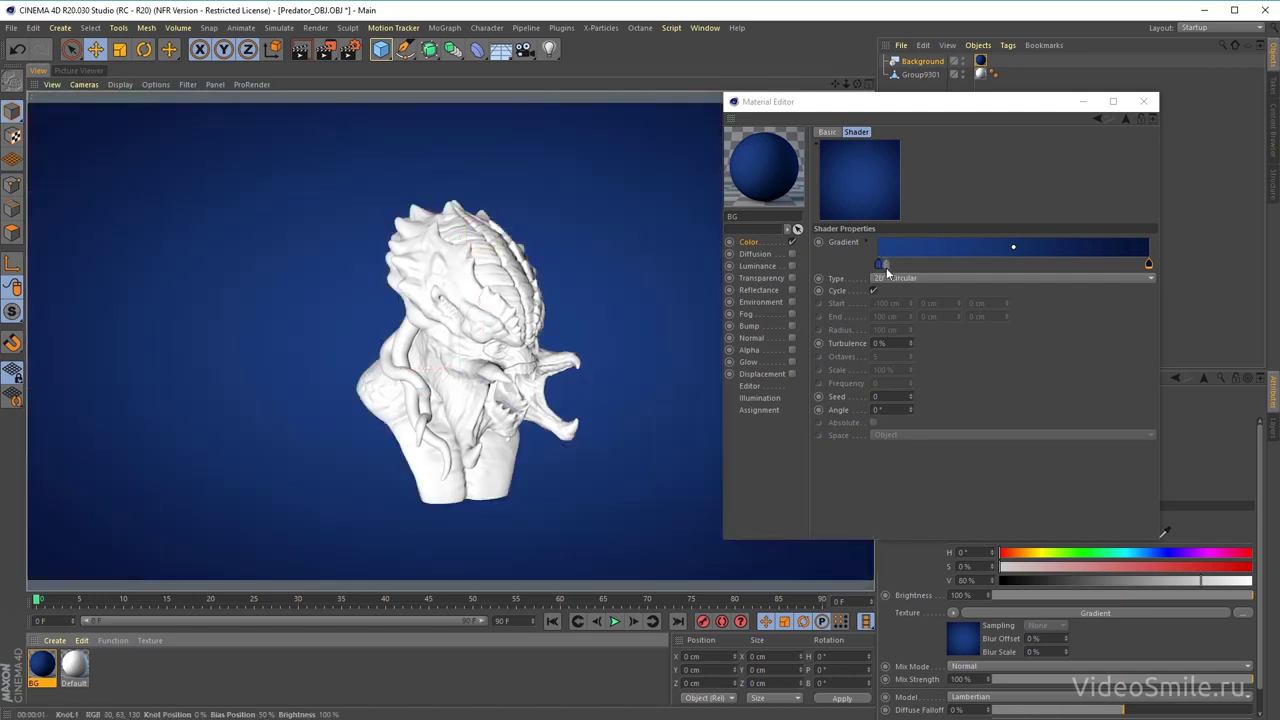
double_click(878, 265)
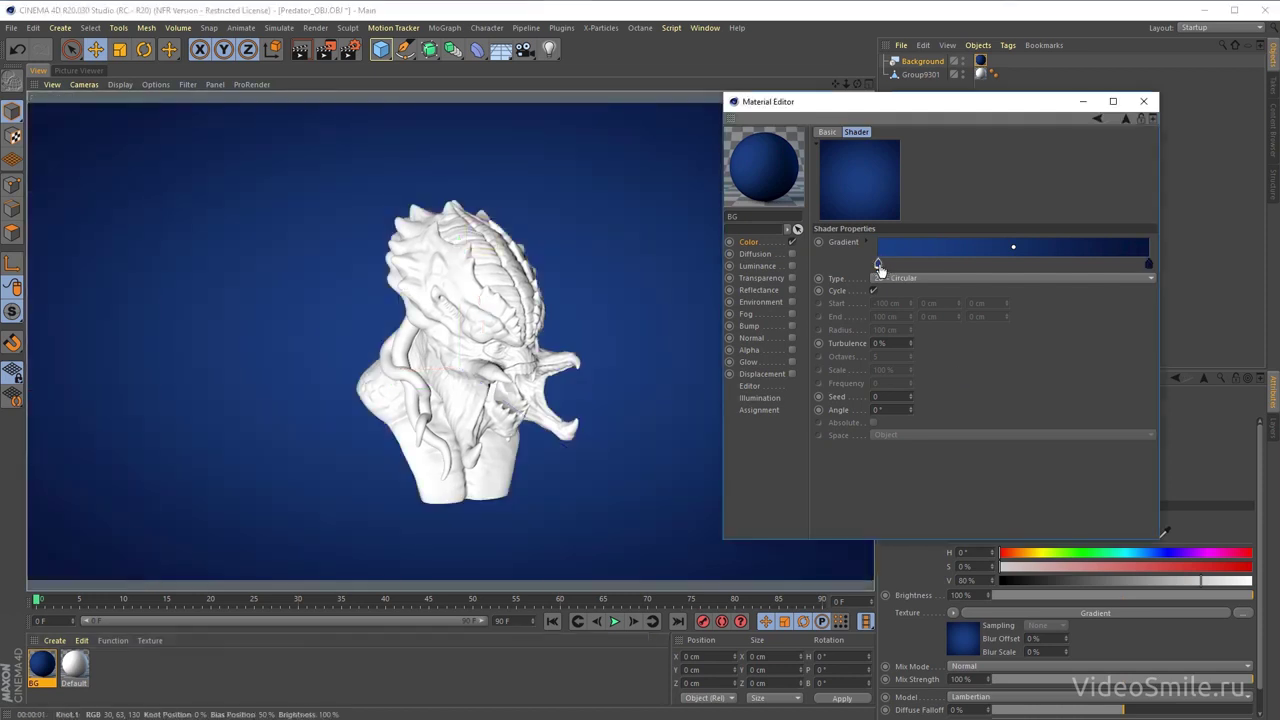
left_click_drag(966, 293, 977, 291)
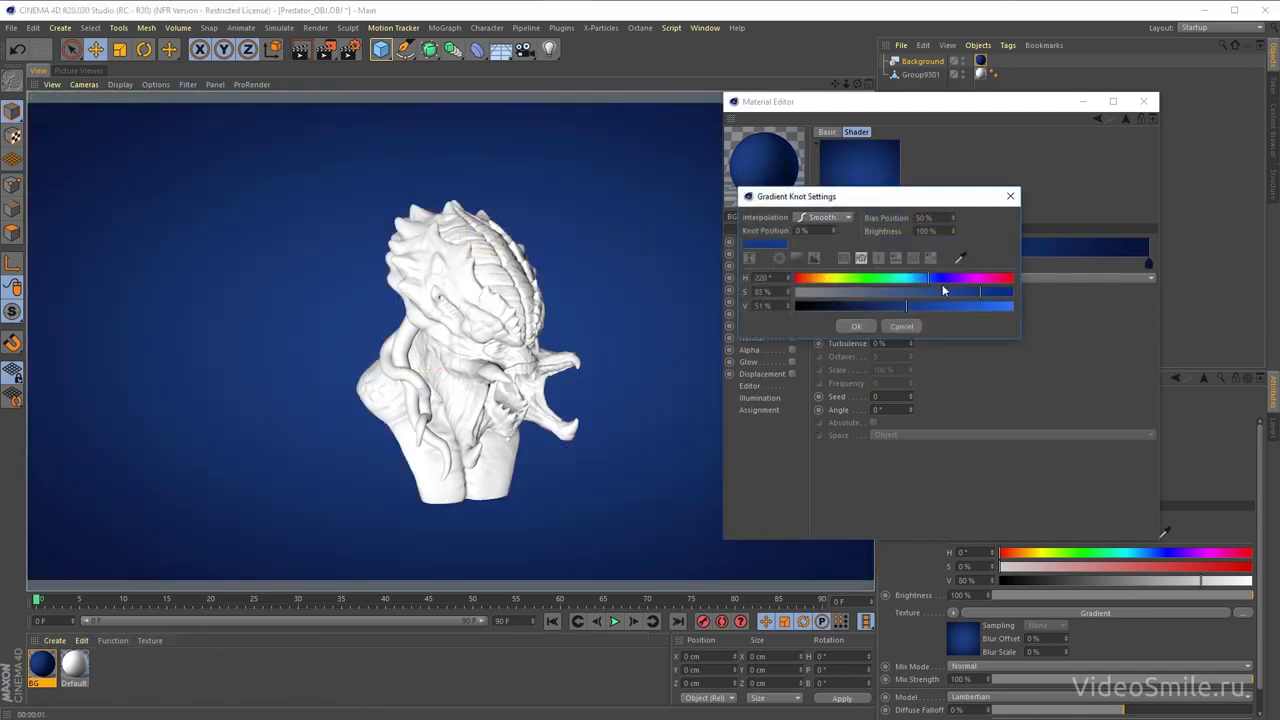
left_click(862, 327)
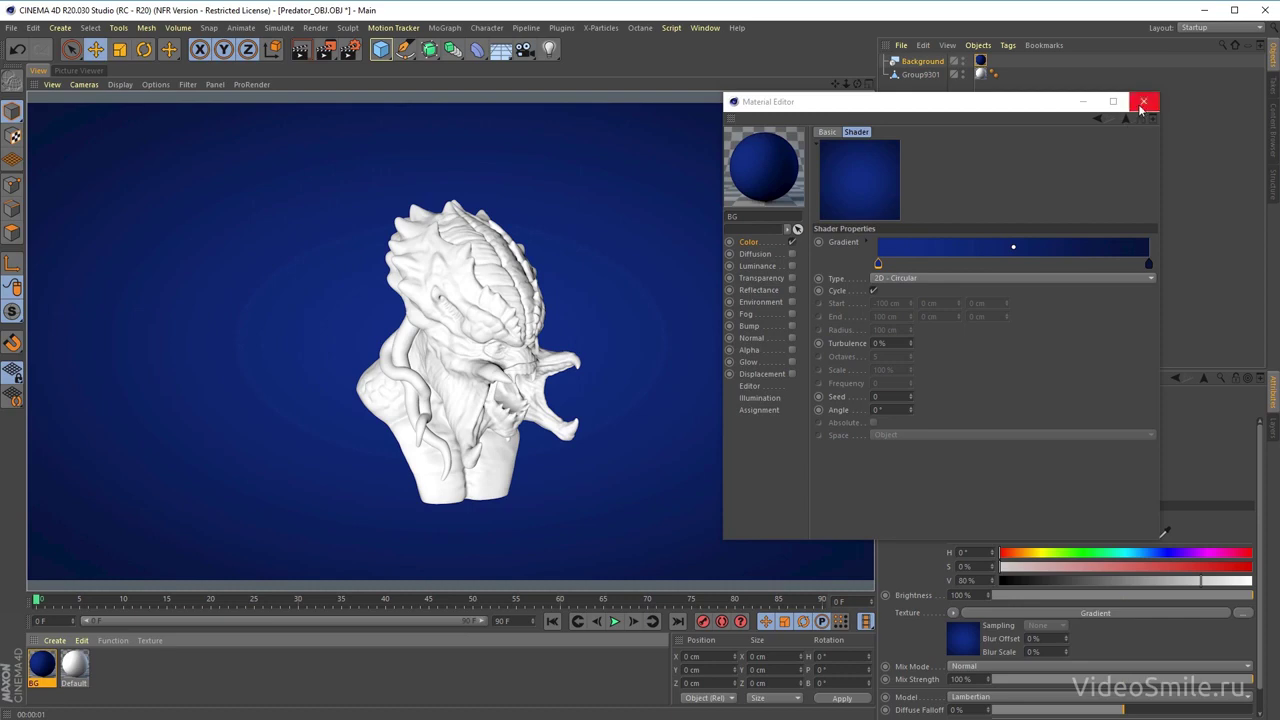
left_click(1143, 102)
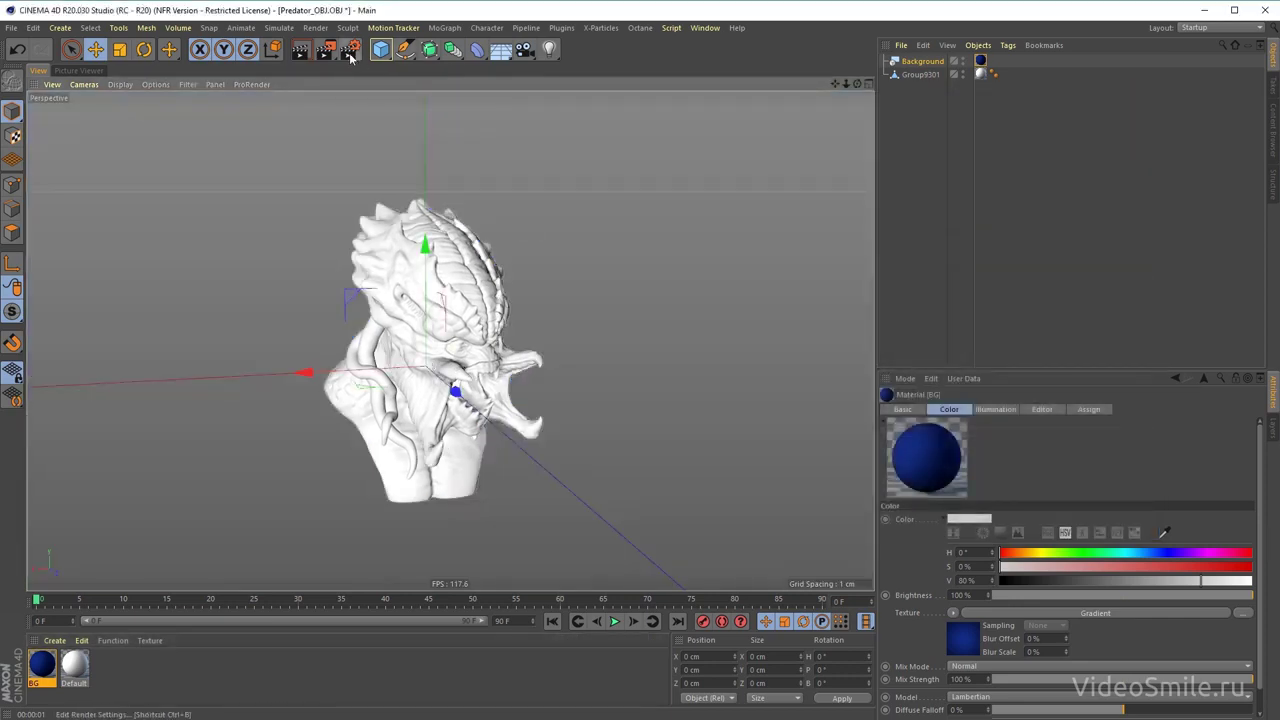
- In Render Settings, choose the Physical renderer and set its Sampler to Progressive
left_click(350, 49)
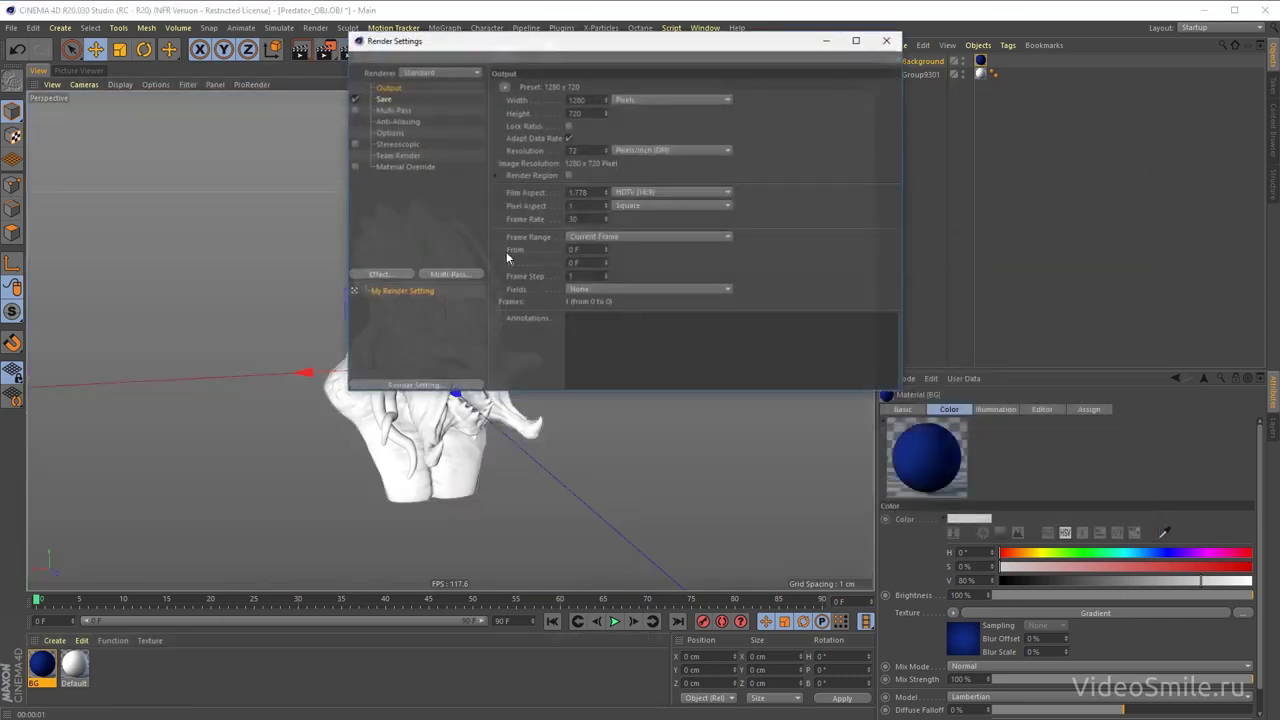
left_click_drag(465, 44, 541, 210)
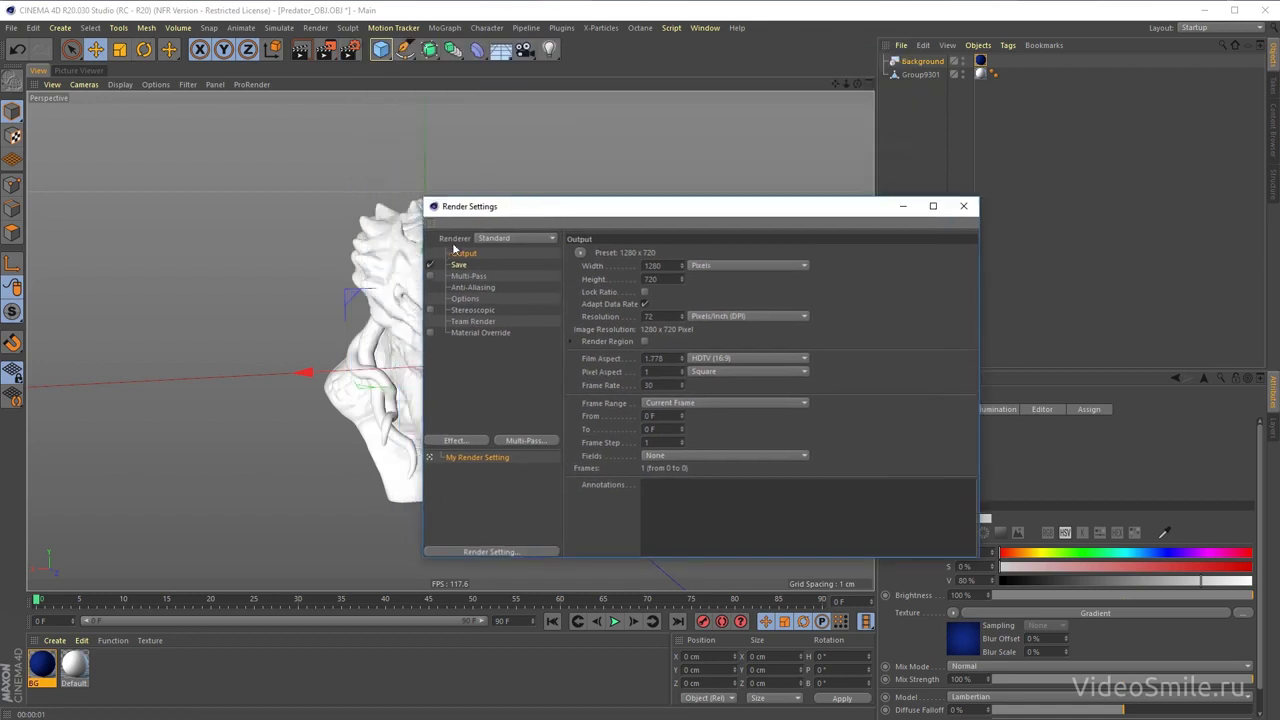
left_click(516, 240)
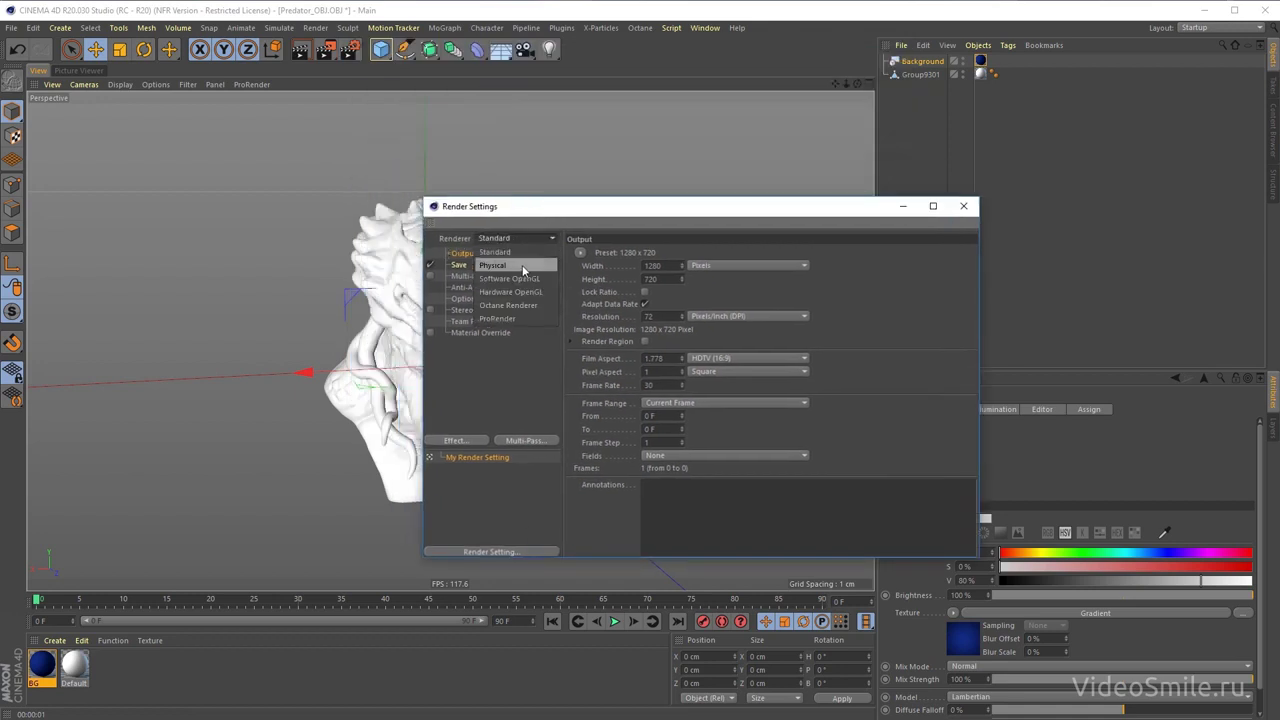
left_click(514, 265)
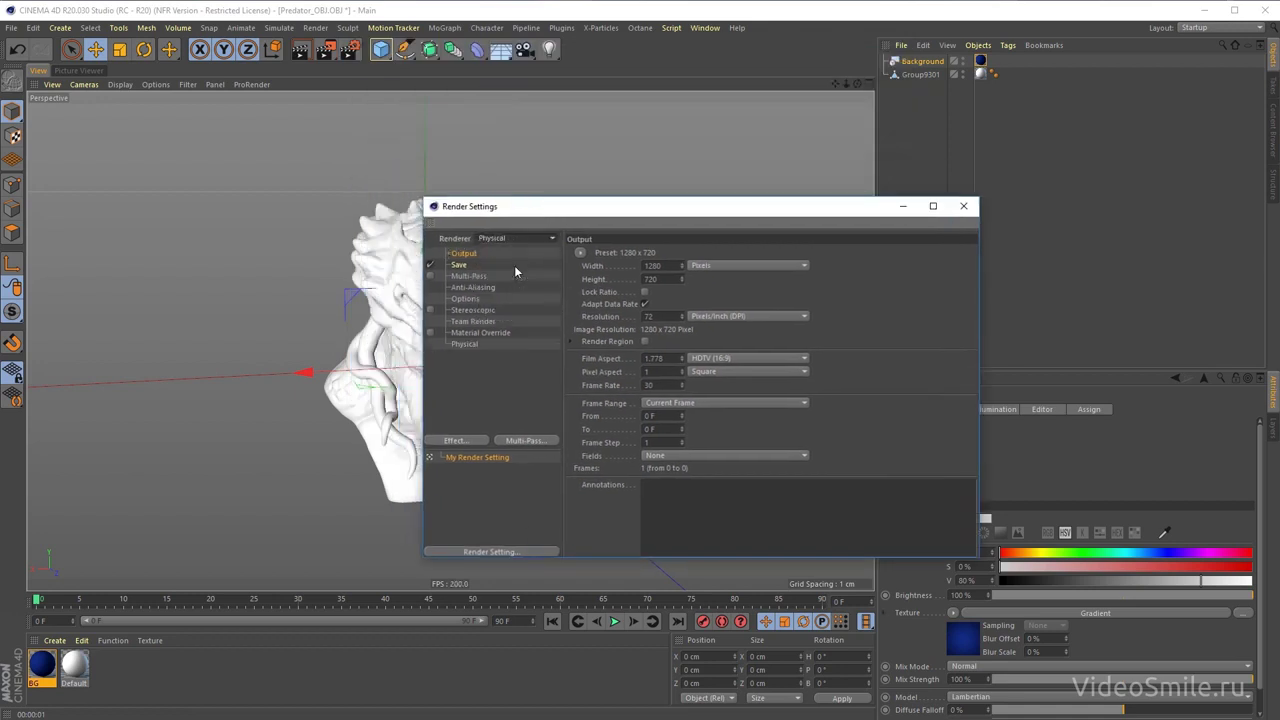
left_click(466, 345)
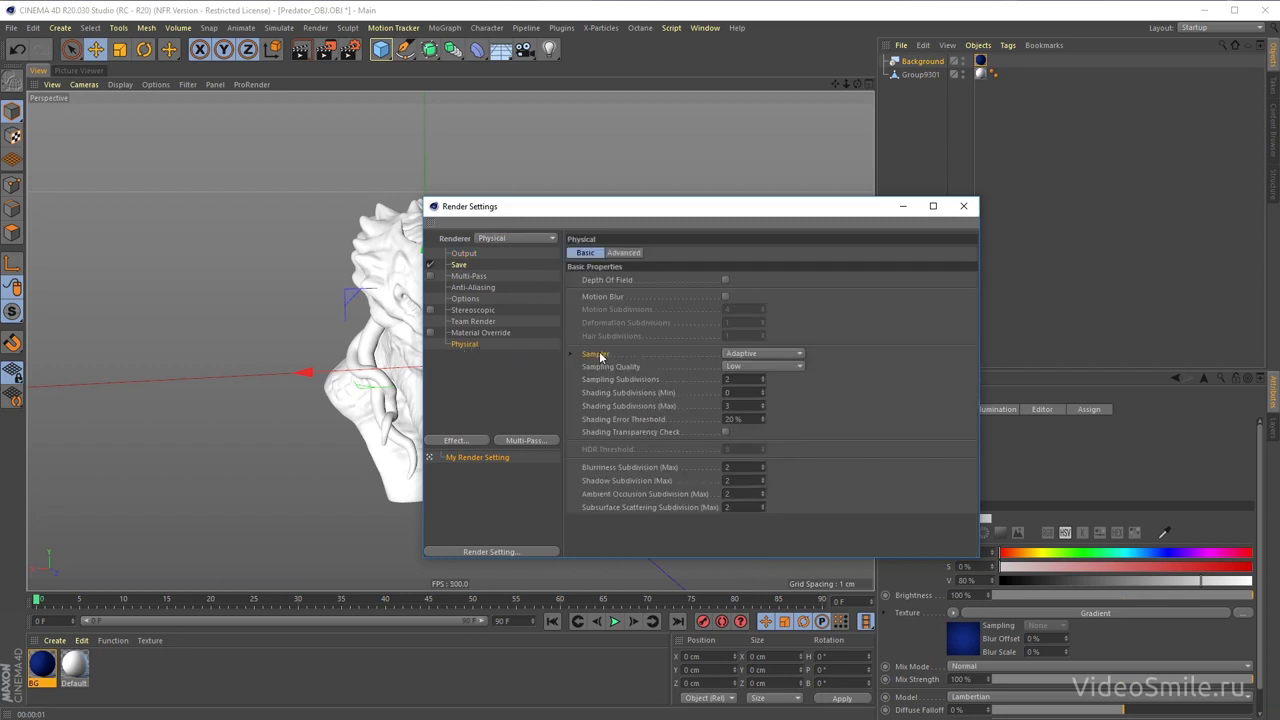
left_click(793, 356)
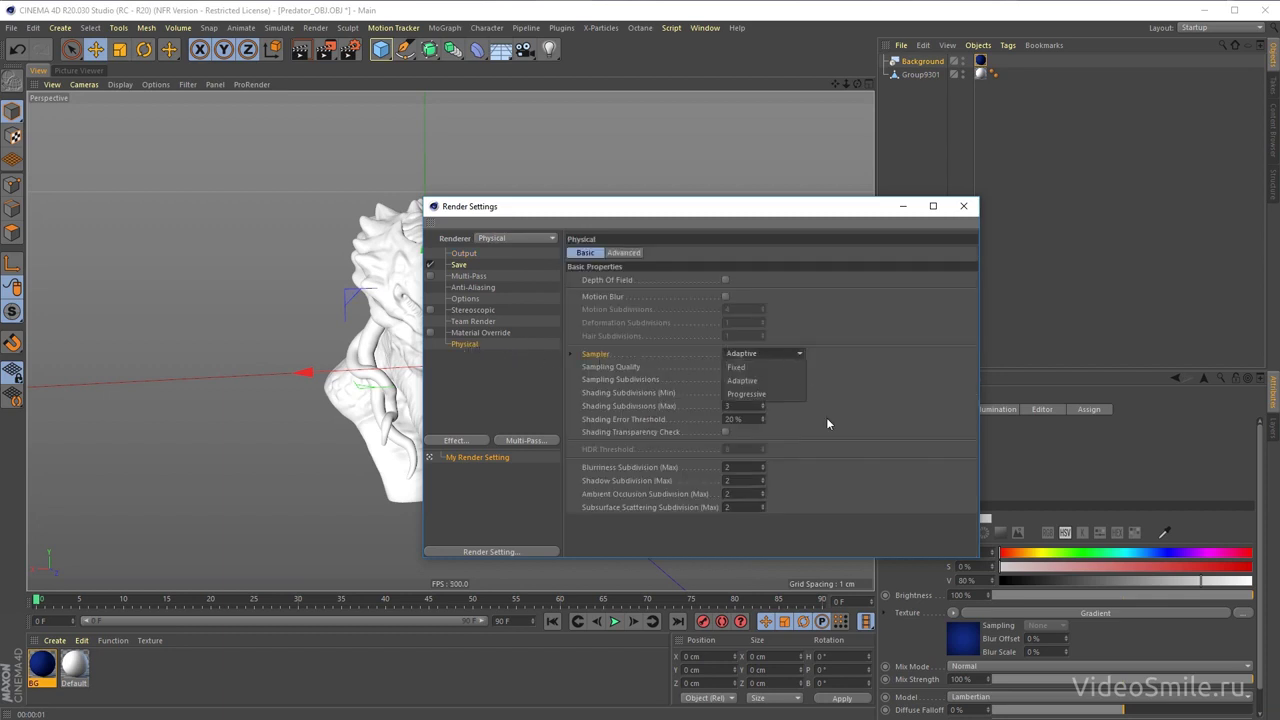
left_click(762, 396)
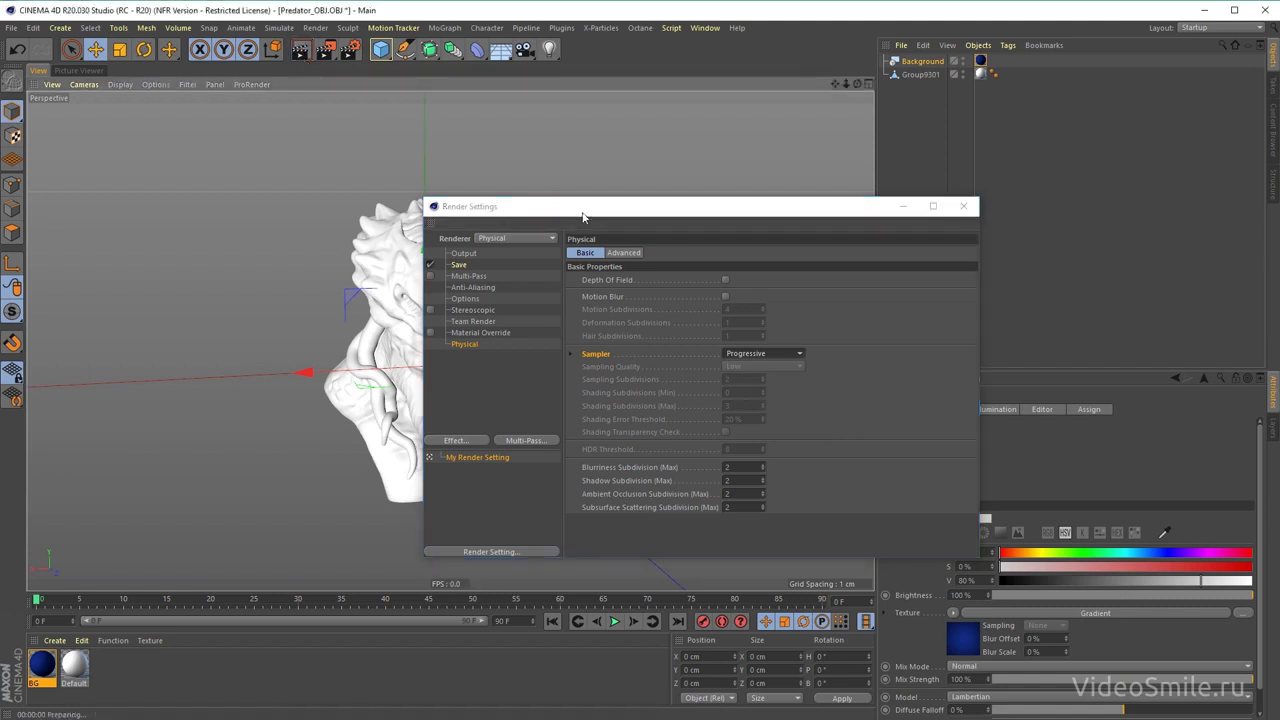
mouse_move(650, 206)
left_mouse_down()
mouse_move(857, 195)
mouse_move(728, 213)
left_mouse_up()
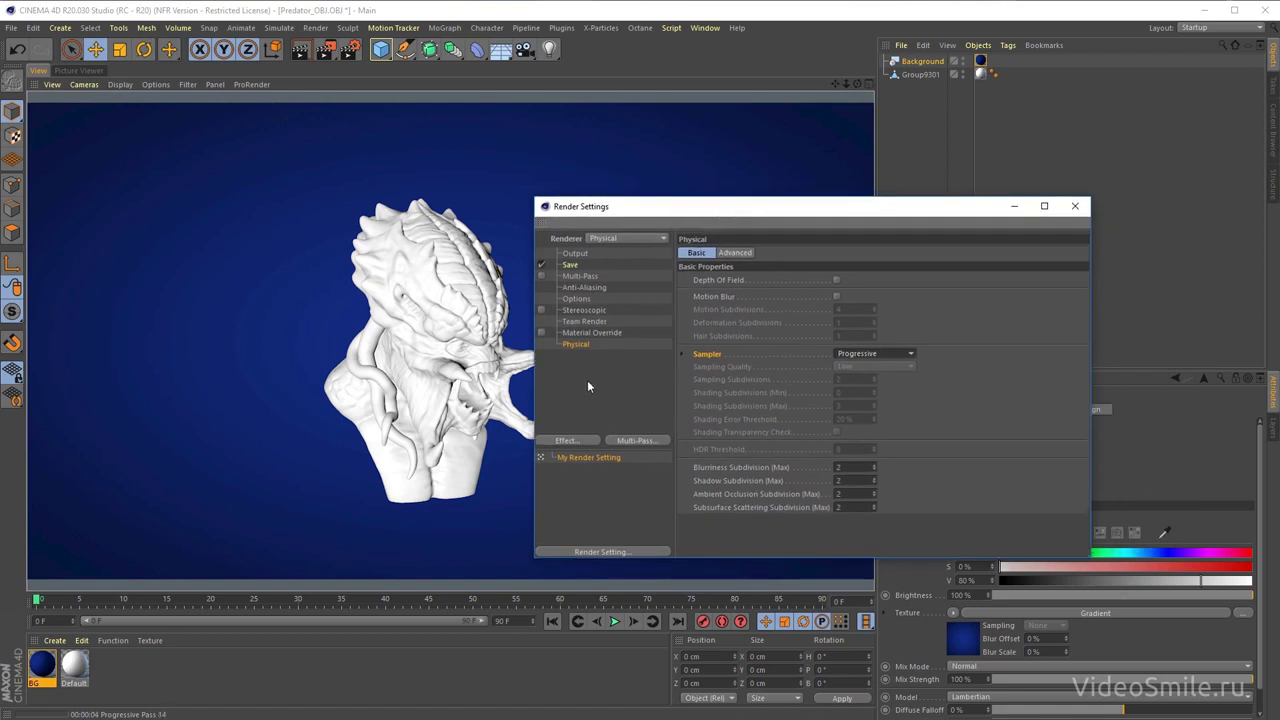
- Add the Global Illumination render effect, keeping its default Irradiance Cache primary method
left_click(572, 405)
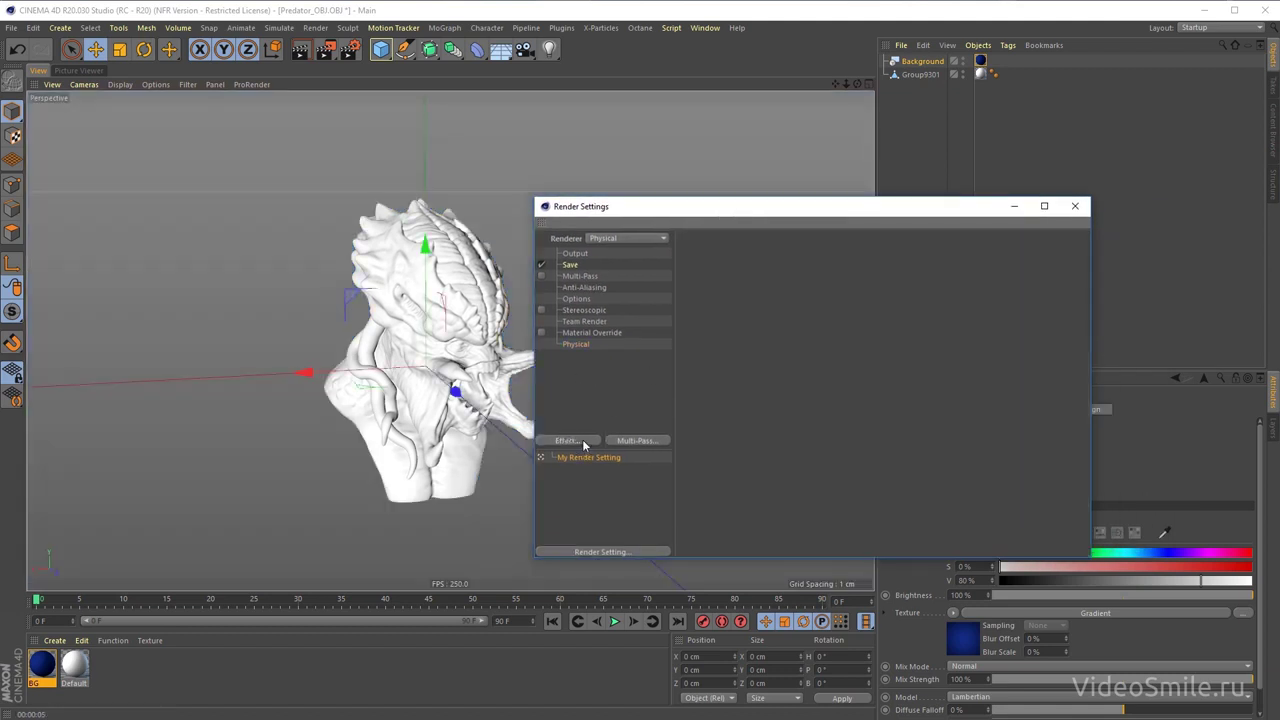
left_click(585, 441)
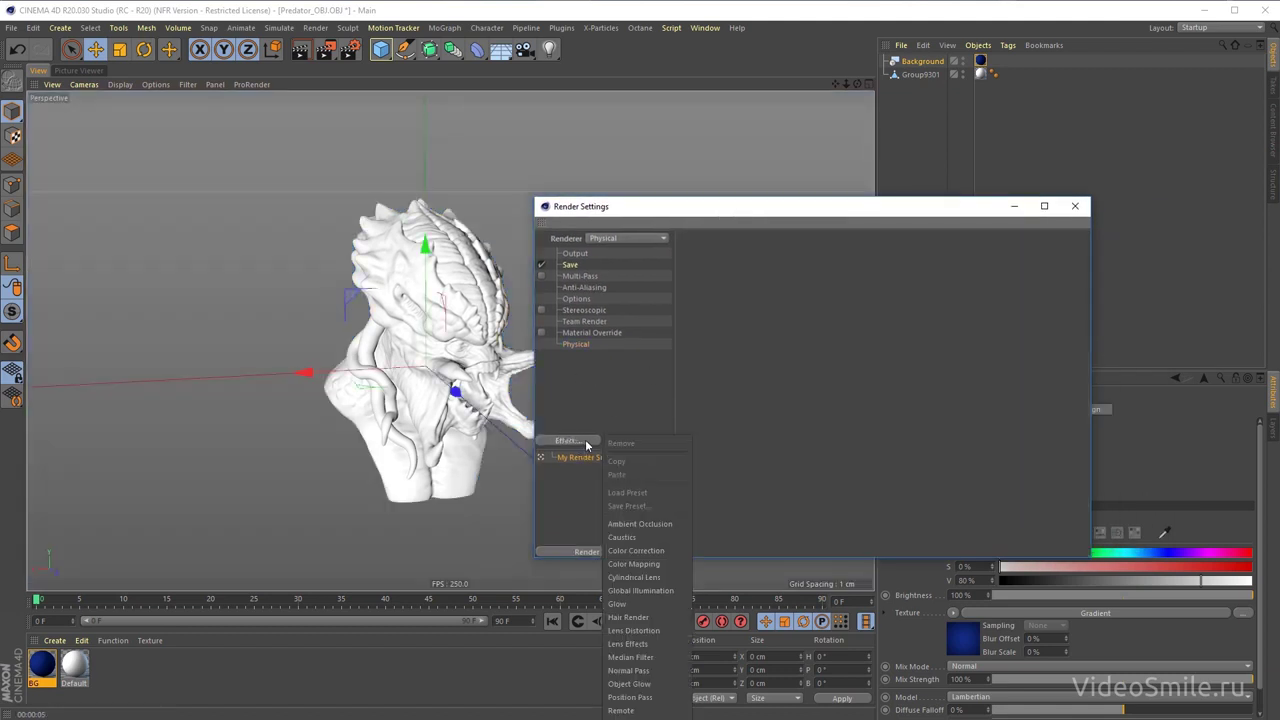
left_click(641, 591)
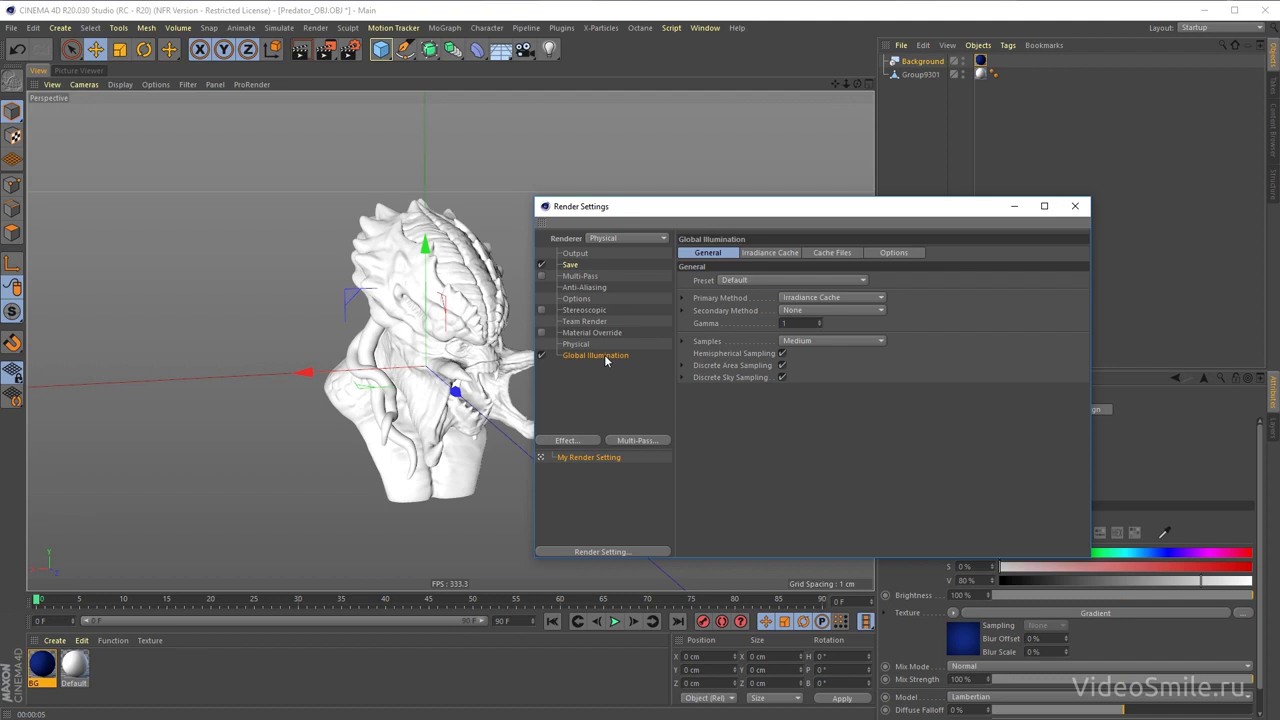
left_click(500, 48)
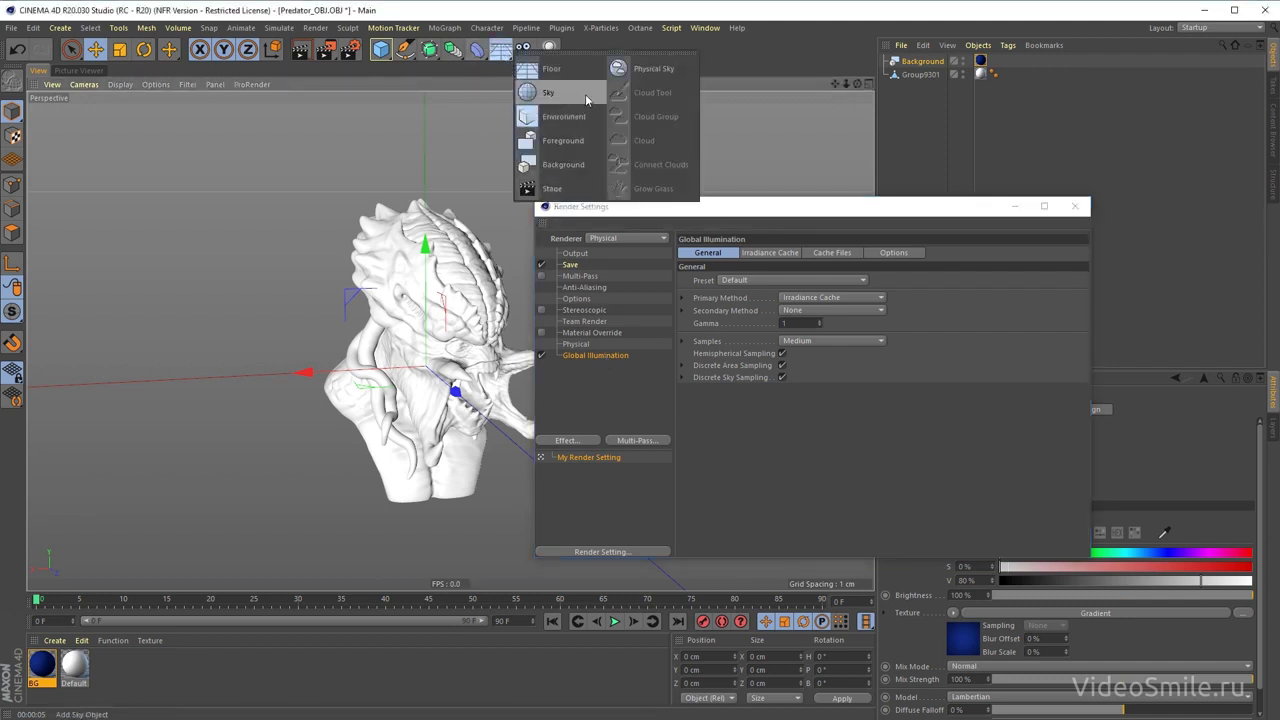
left_click(829, 452)
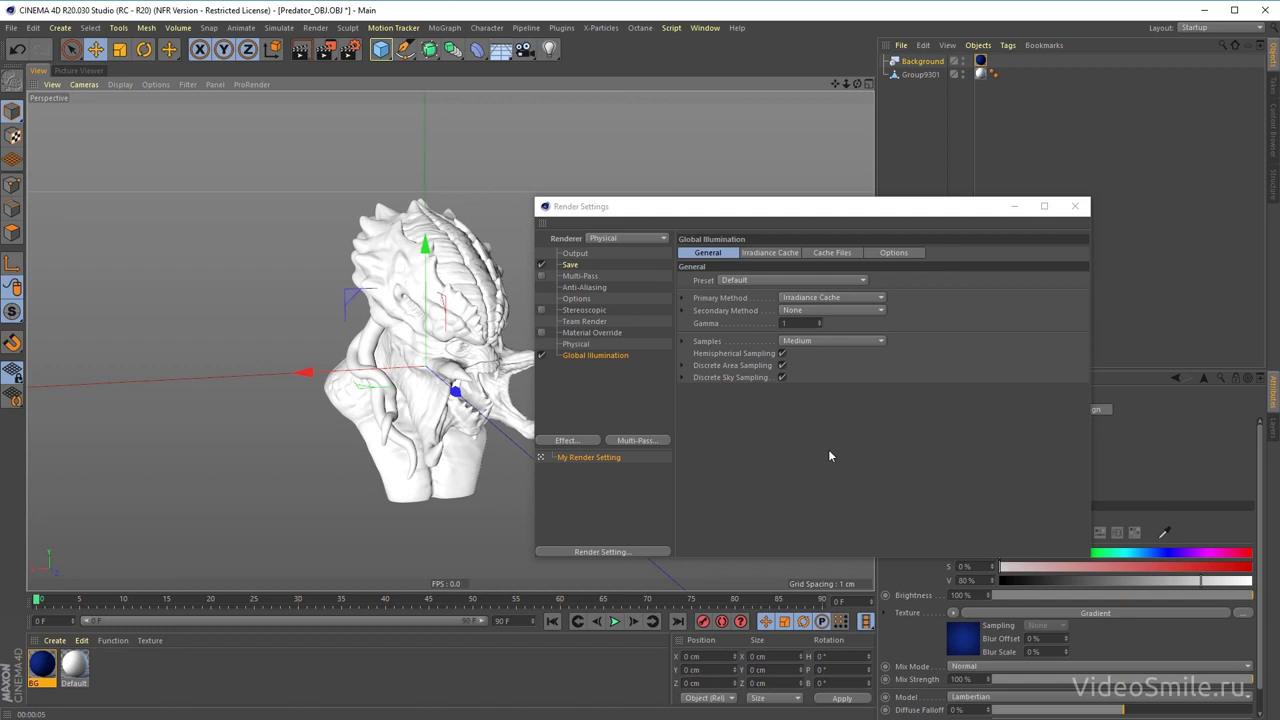
- Switch Global Illumination to Quasi-Monte Carlo (QMC), test-render the viewport, and close Render Settings
left_click(802, 298)
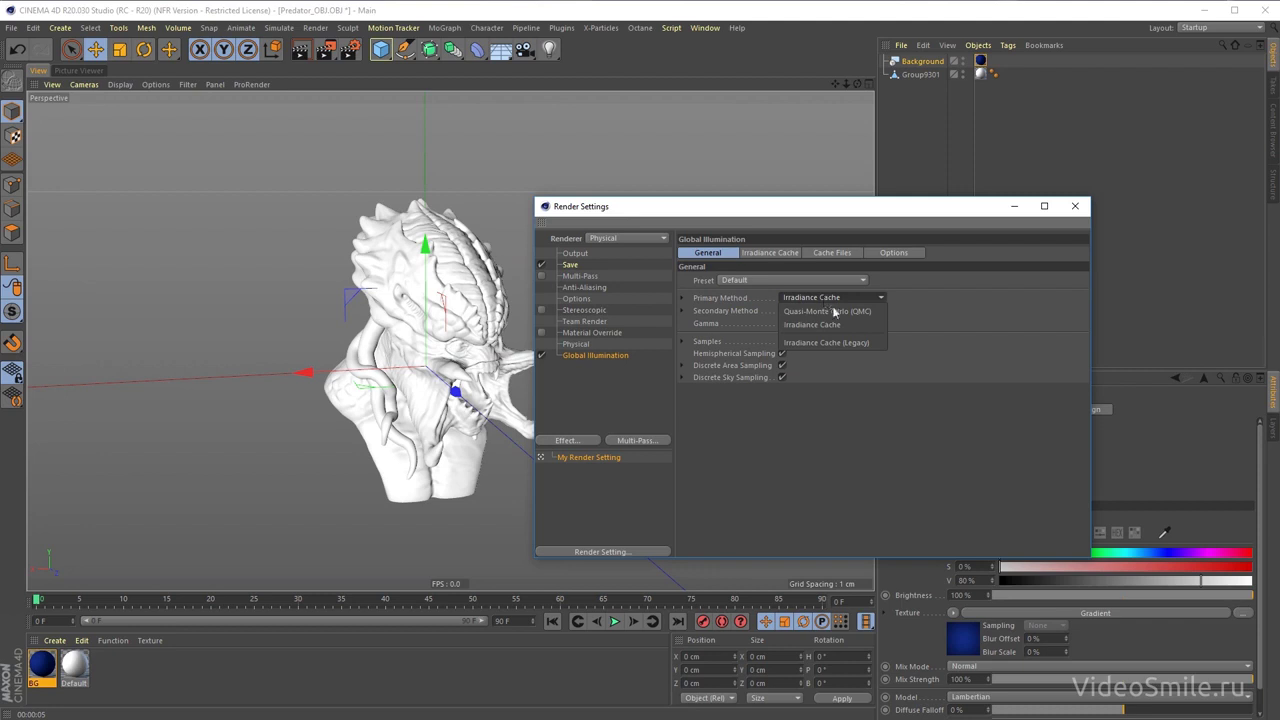
left_click(835, 312)
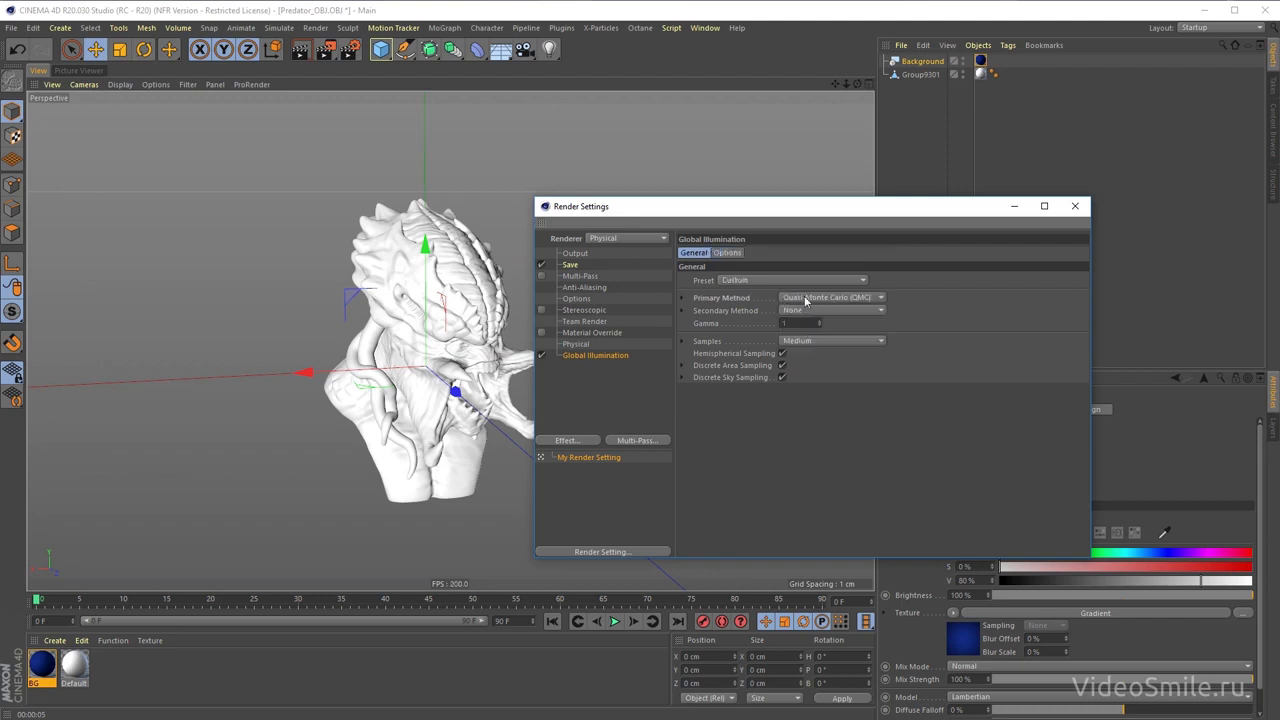
left_click_drag(721, 209, 819, 204)
key("ctrl+r")
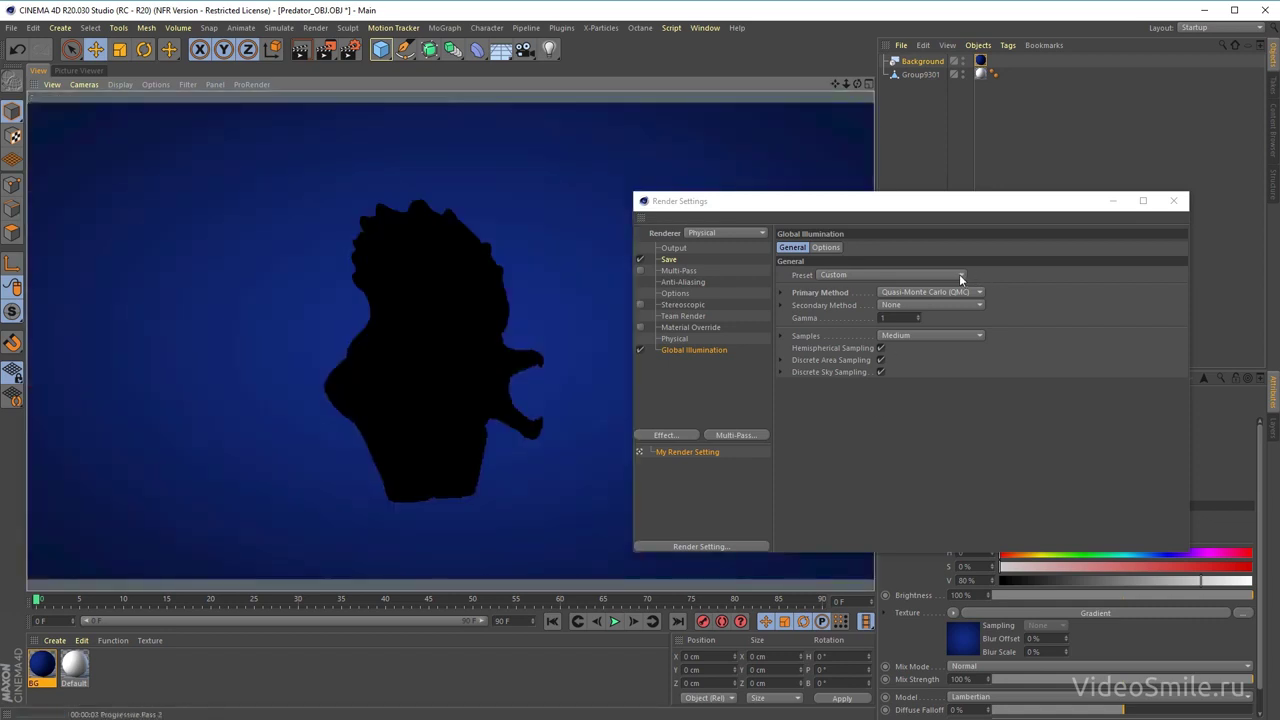
left_click(959, 274)
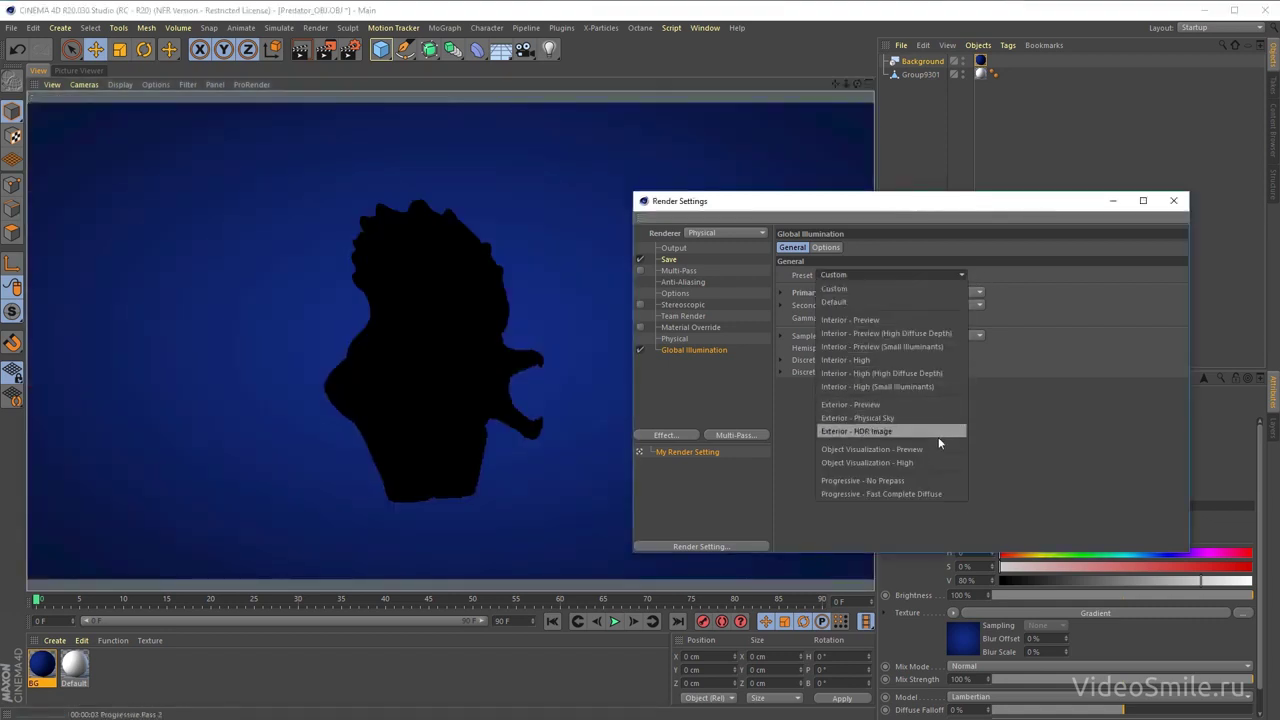
left_click(1048, 467)
left_click(301, 50)
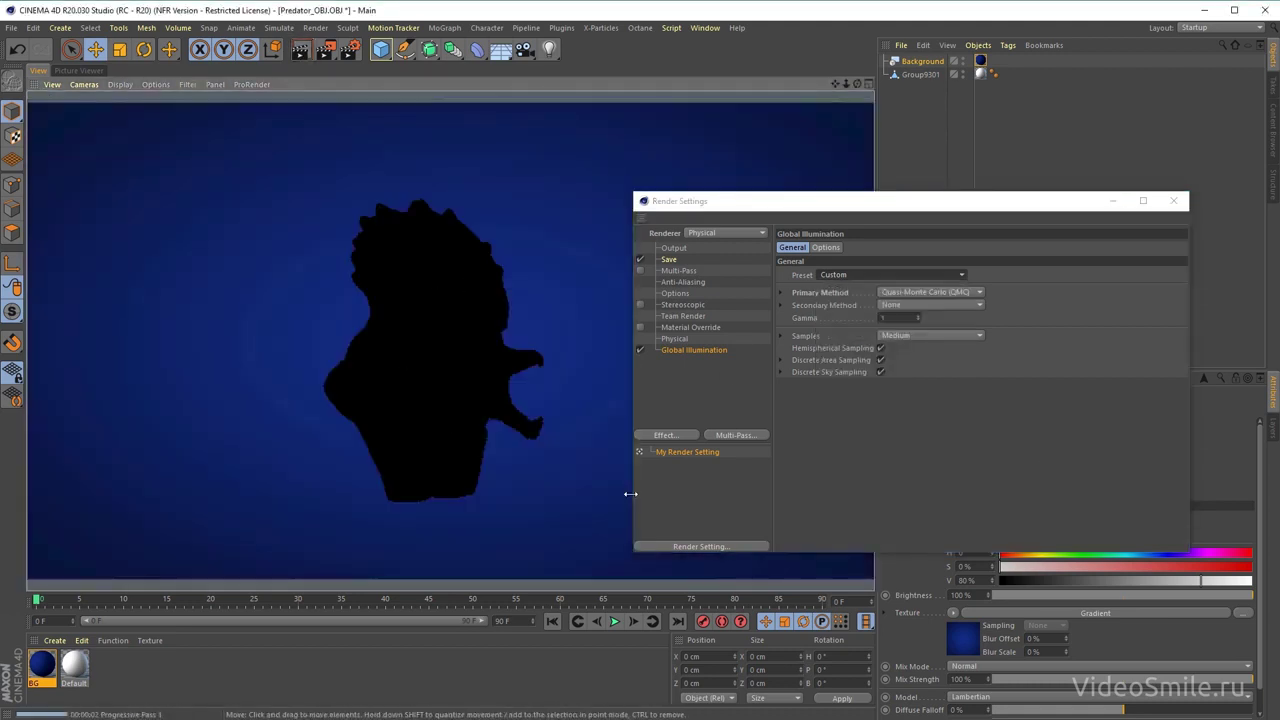
left_click(1173, 201)
- Add a Sky object and create a new material named Sky
left_click_drag(500, 49, 577, 95)
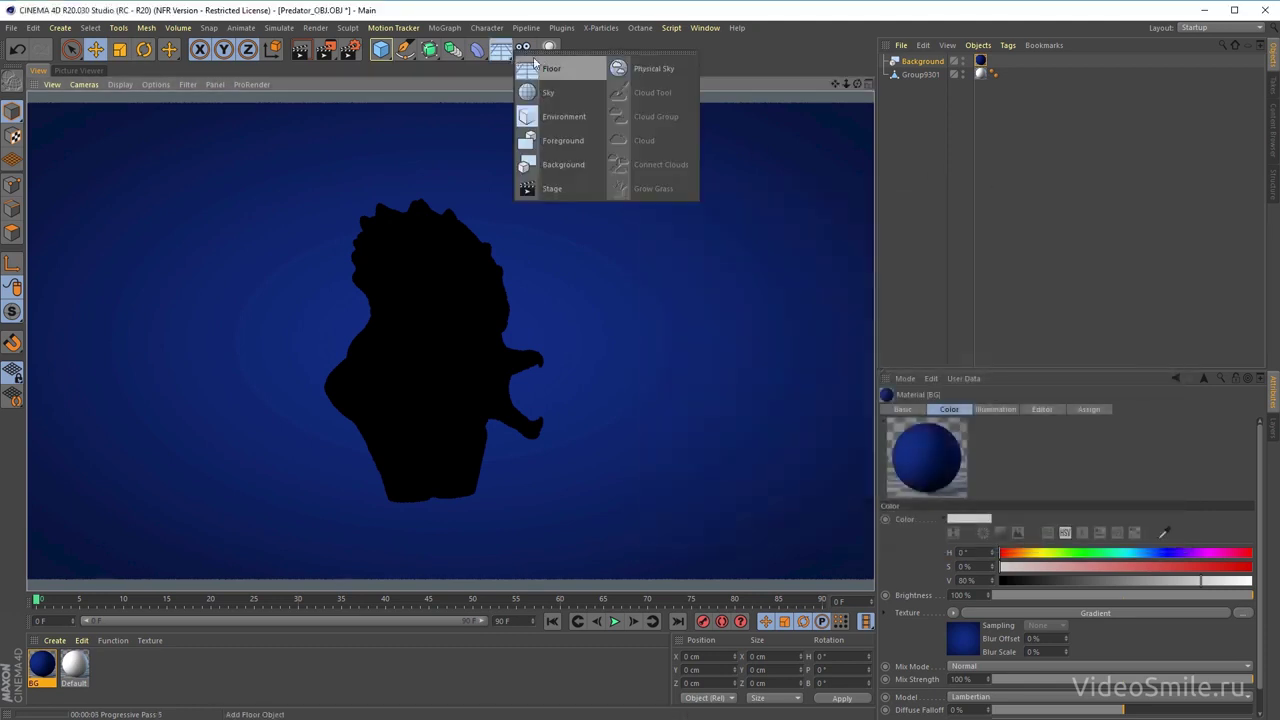
left_click(567, 95)
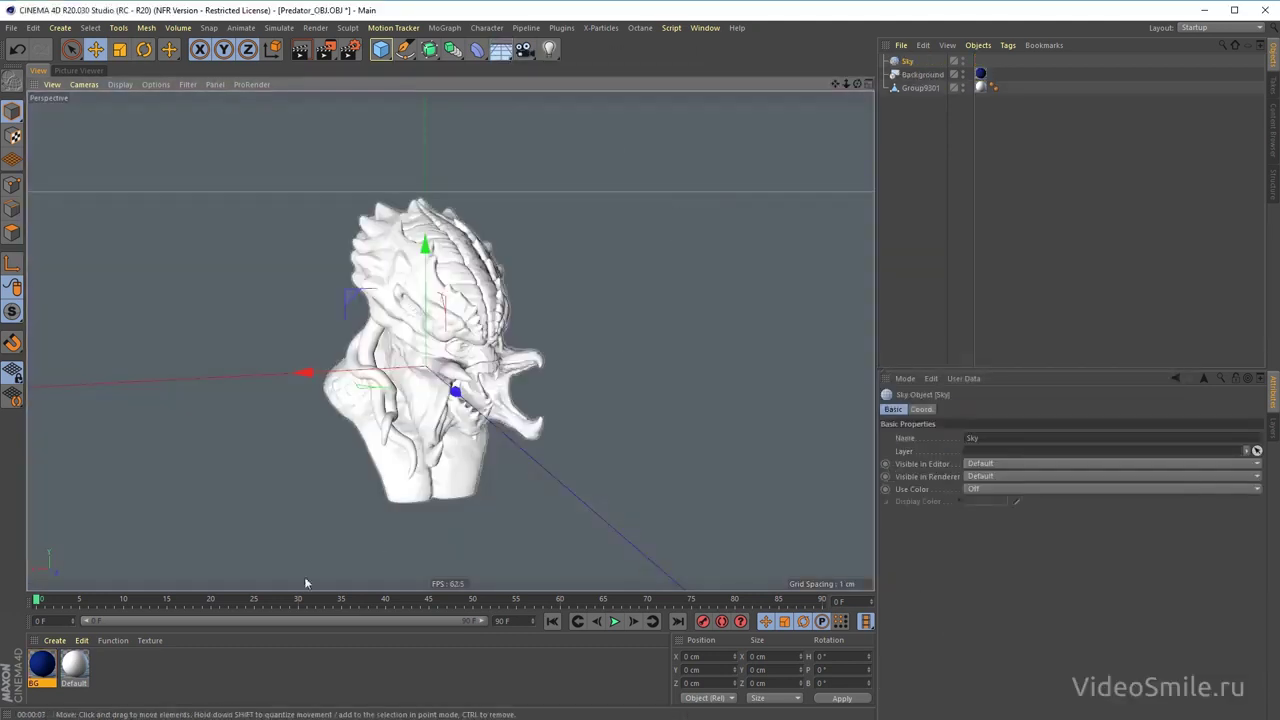
double_click(115, 683)
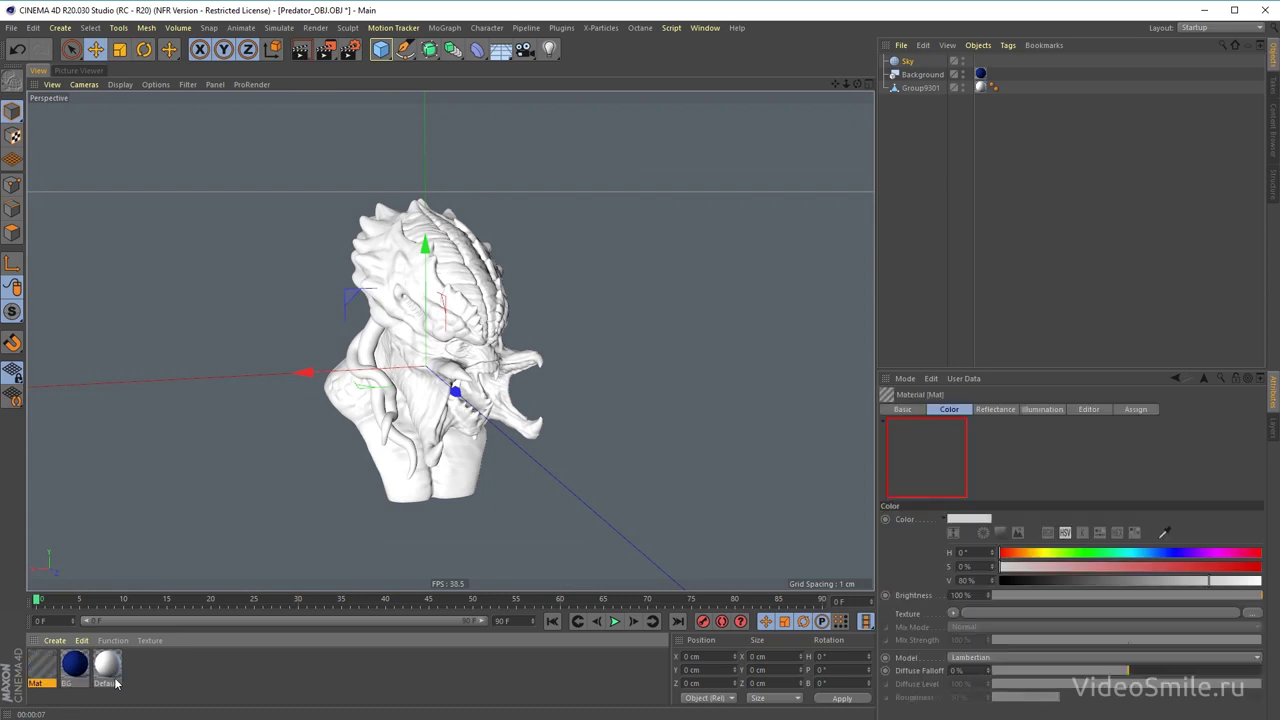
double_click(37, 683)
type("Sk")
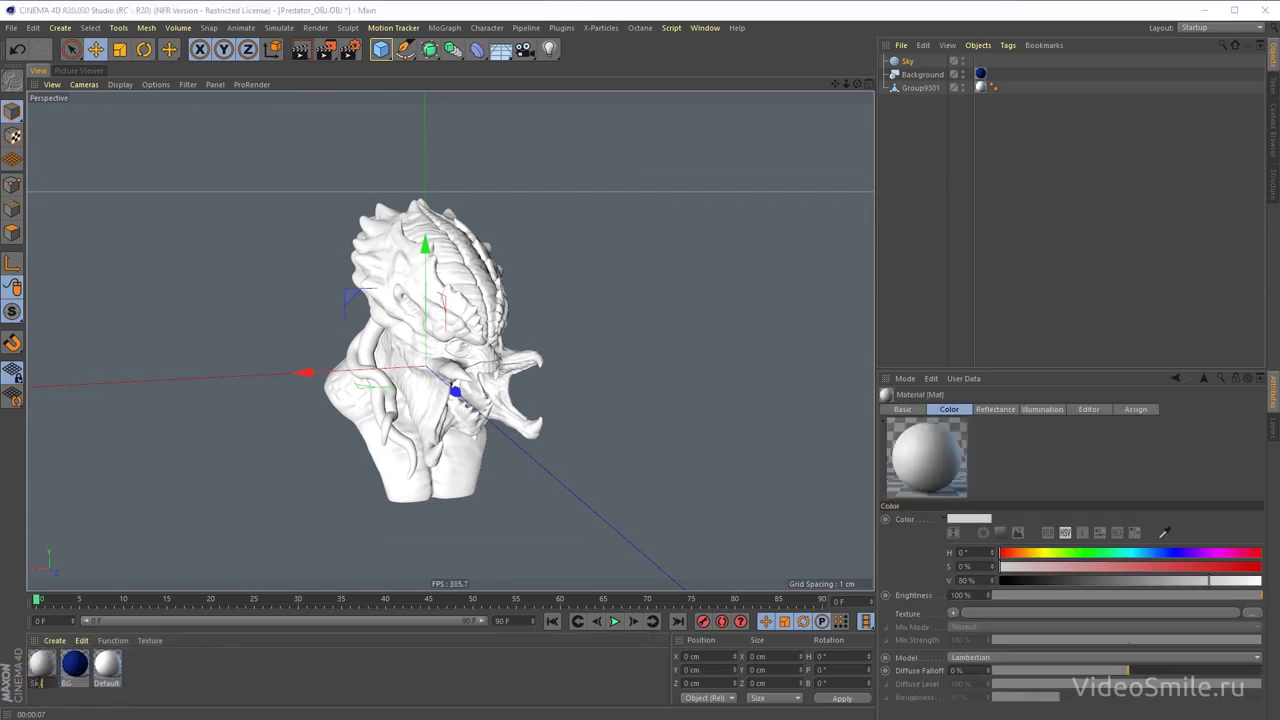
type("y")
key("Return")
double_click(41, 665)
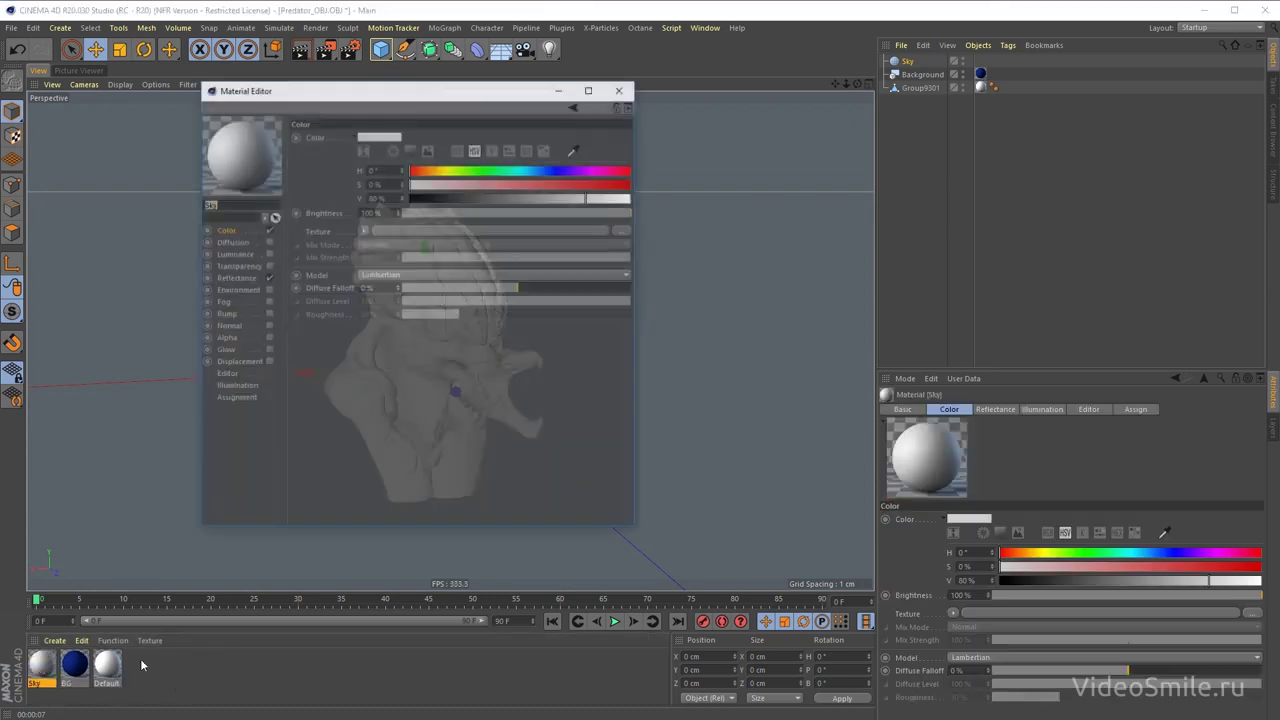
- Disable the Sky material's Color channel and enable its Luminance channel
left_click_drag(376, 97, 692, 165)
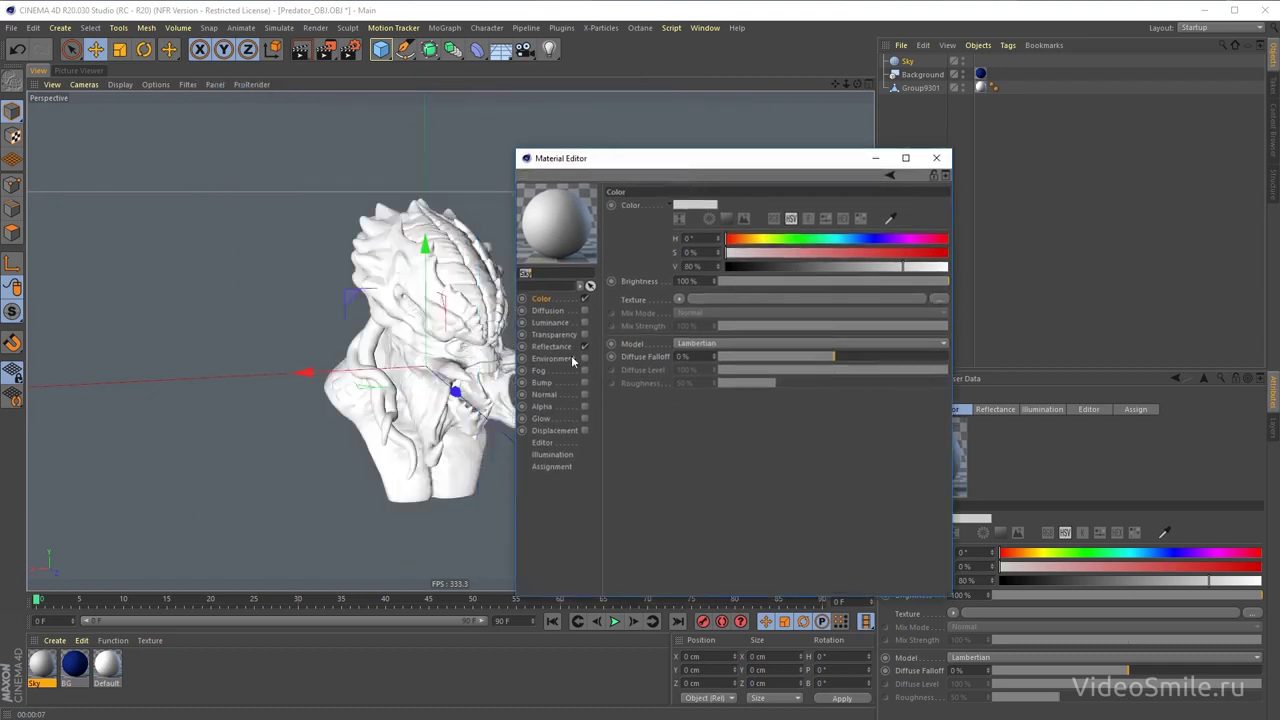
left_click(585, 298)
left_click(585, 322)
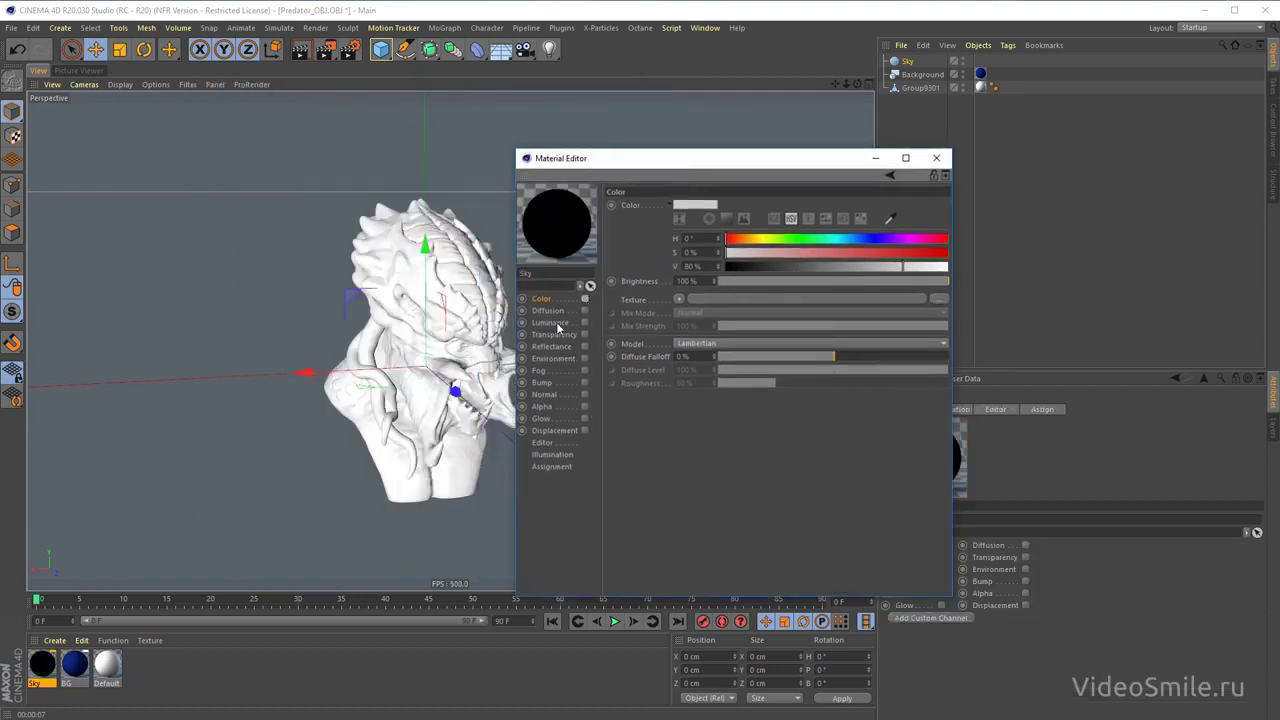
left_click(585, 322)
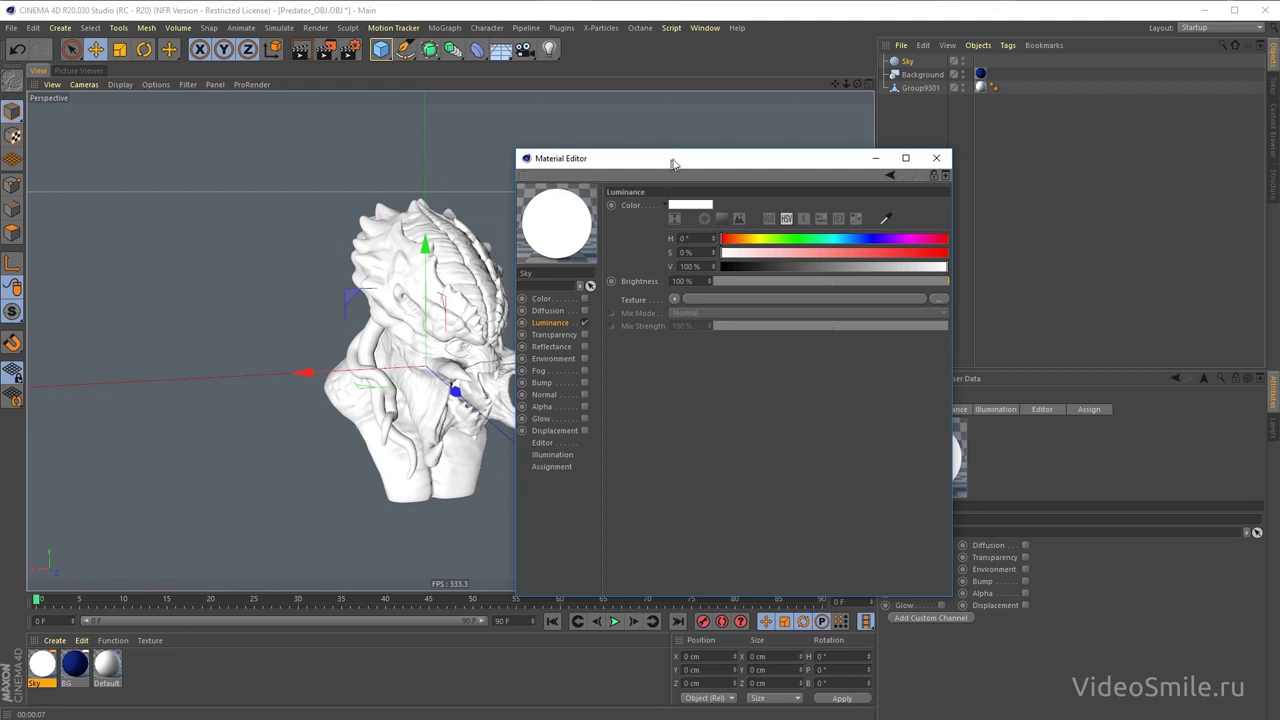
left_click_drag(674, 163, 758, 149)
left_click(630, 287)
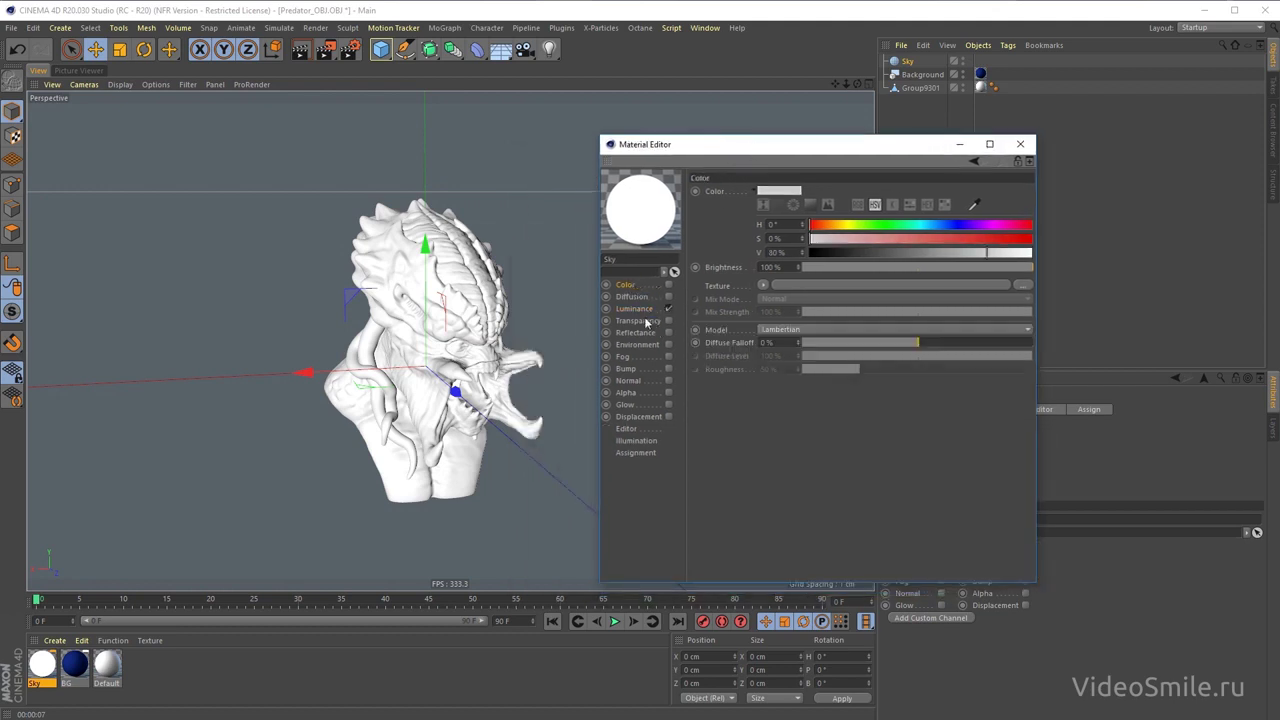
left_click(644, 311)
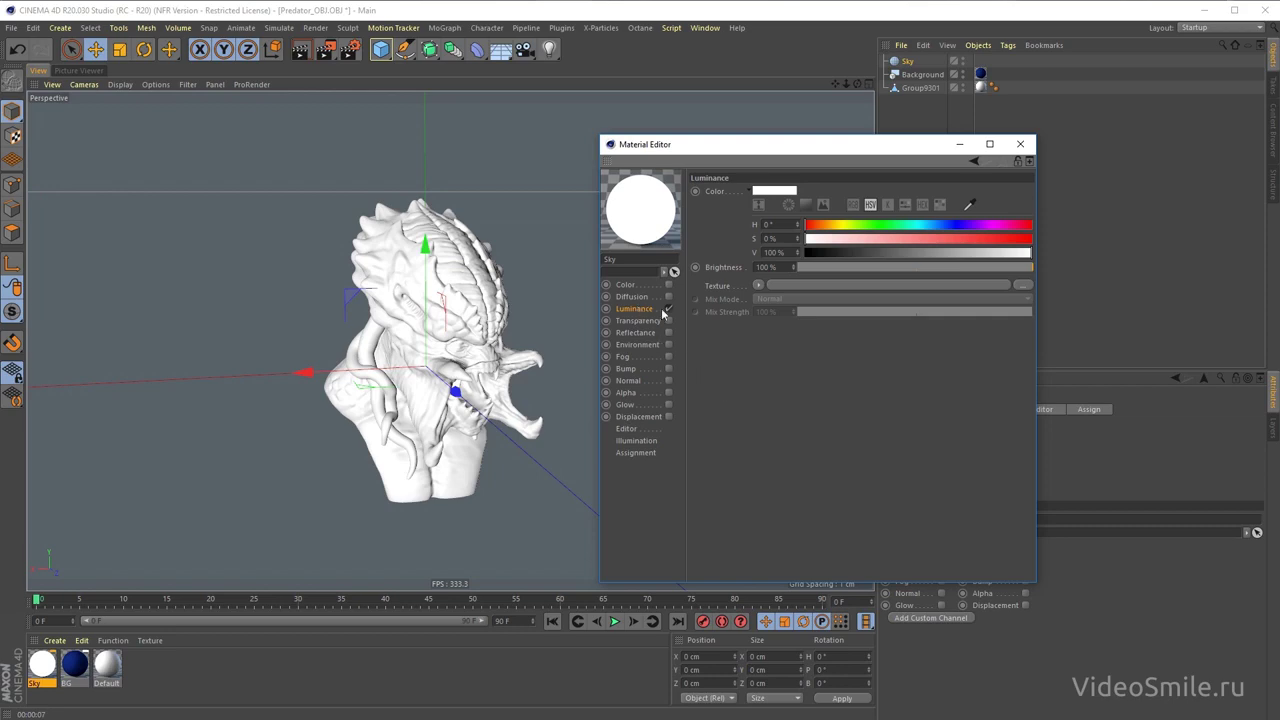
left_click_drag(811, 153, 745, 115)
- Load 082-free-hdri-skies-com.hdr as the Luminance texture without copying it to the project
left_click(824, 247)
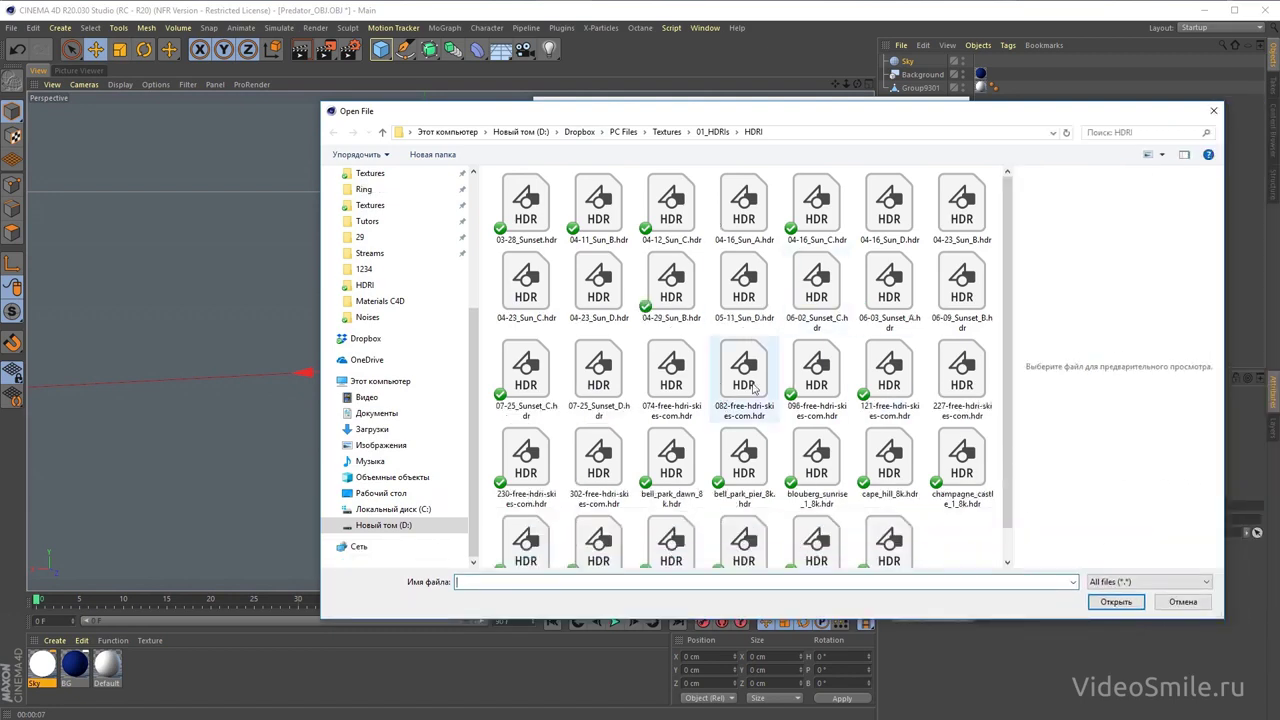
left_click(744, 378)
left_click(1116, 601)
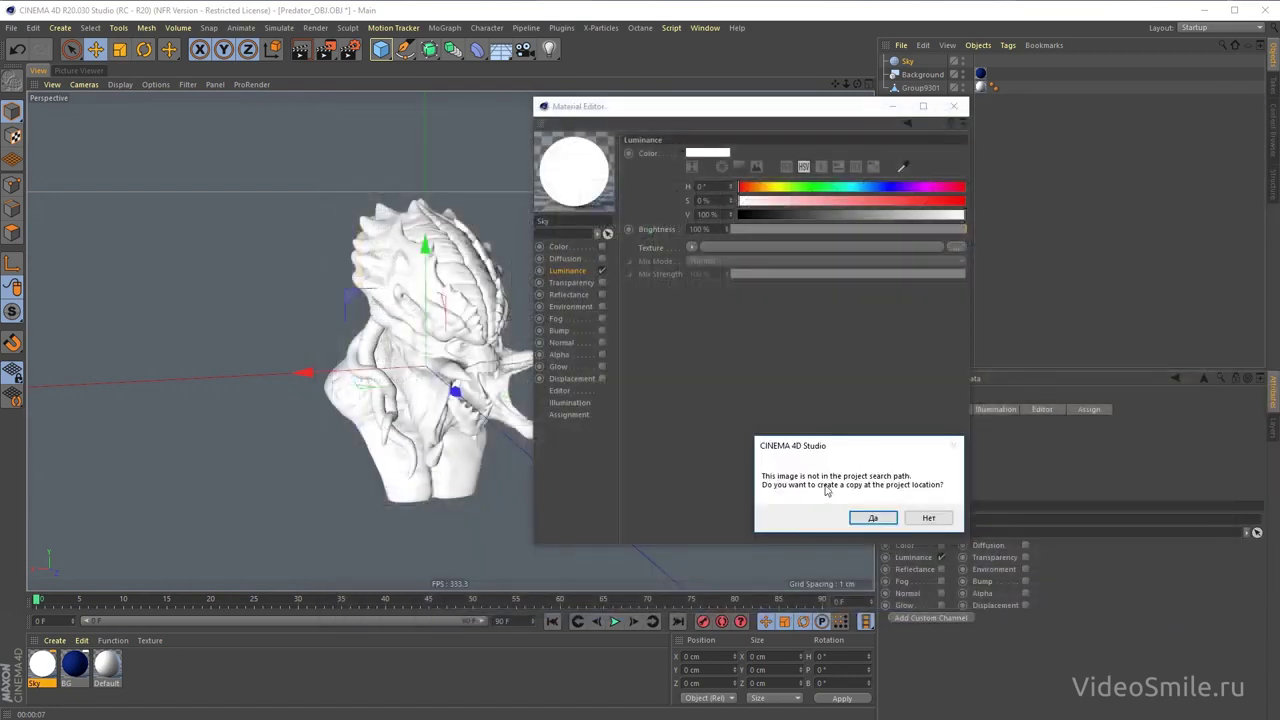
left_click(929, 518)
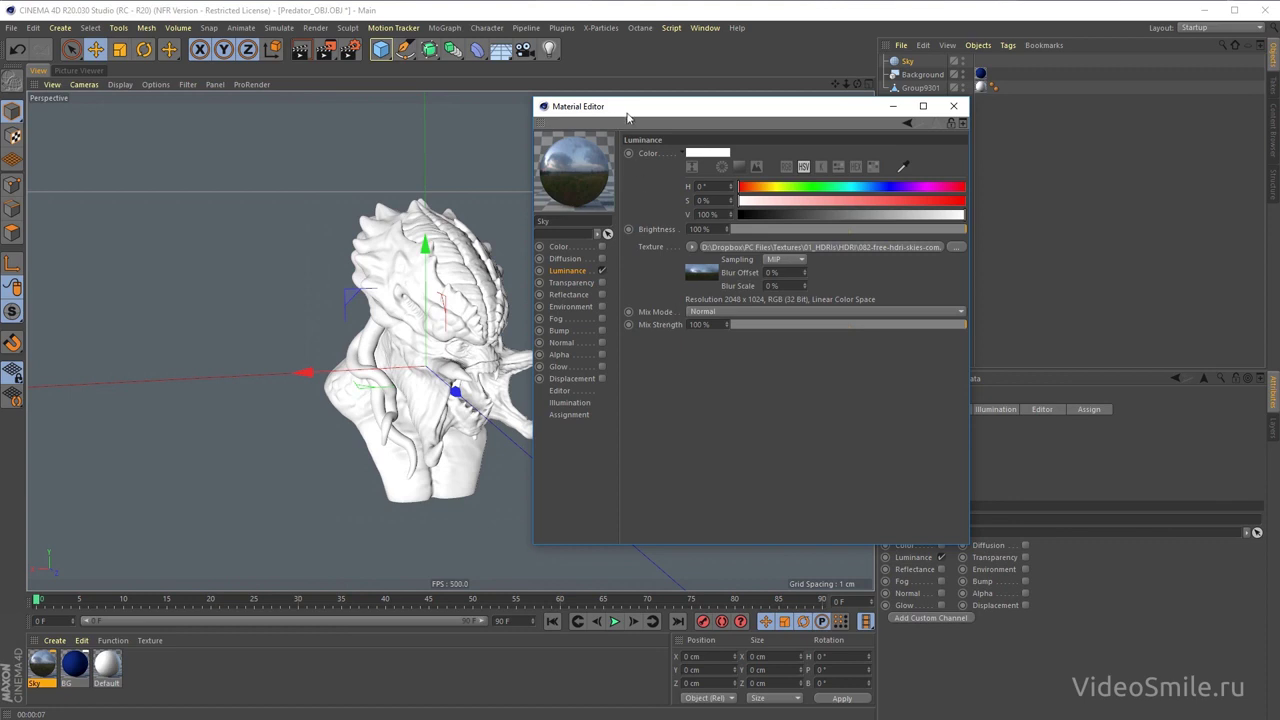
mouse_move(648, 111)
left_mouse_down()
mouse_move(890, 127)
mouse_move(992, 248)
left_mouse_up()
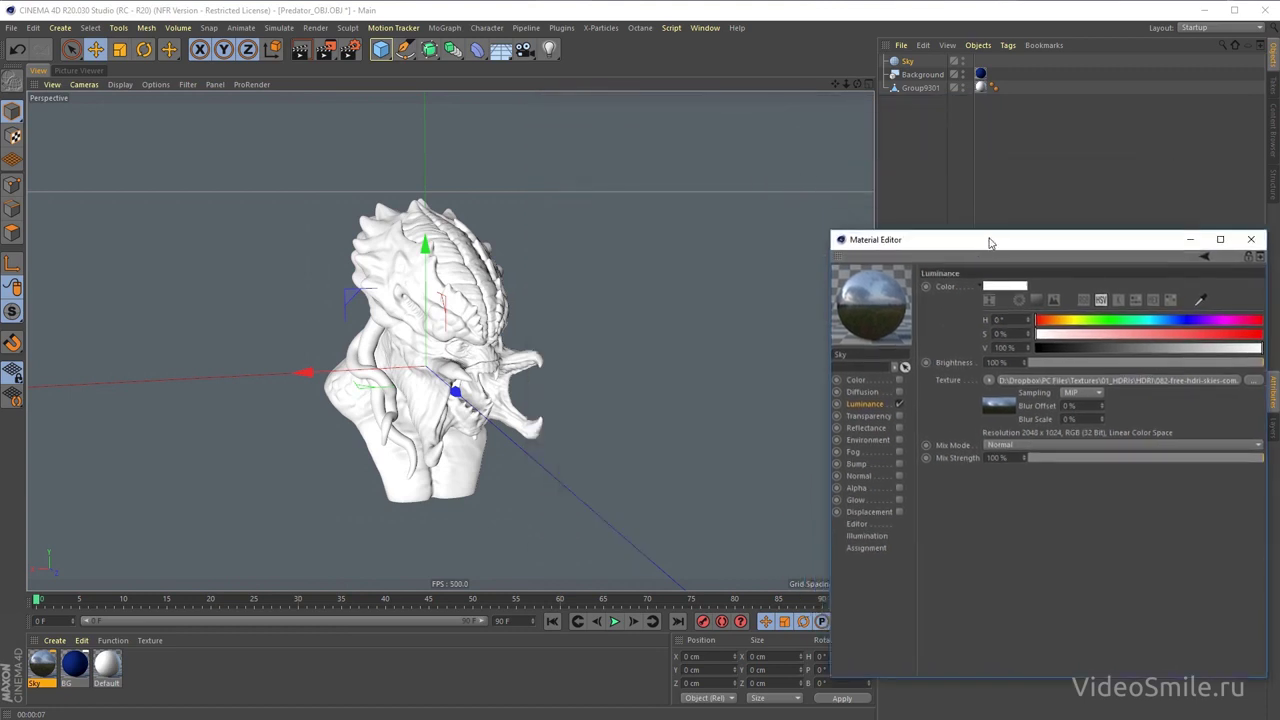
left_click(908, 155)
- Apply the Sky material to the Sky object and orbit around the HDRI-surrounded bust
left_click_drag(458, 327, 462, 300, "alt")
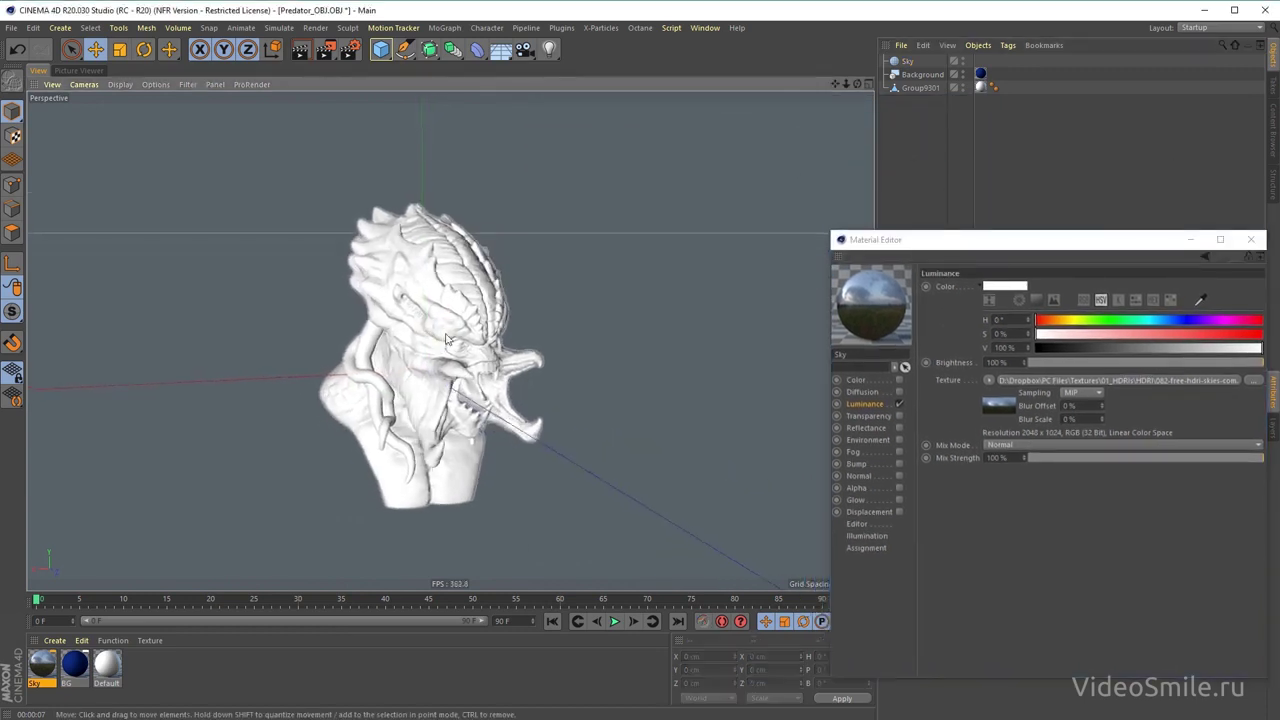
left_click_drag(914, 50, 908, 61)
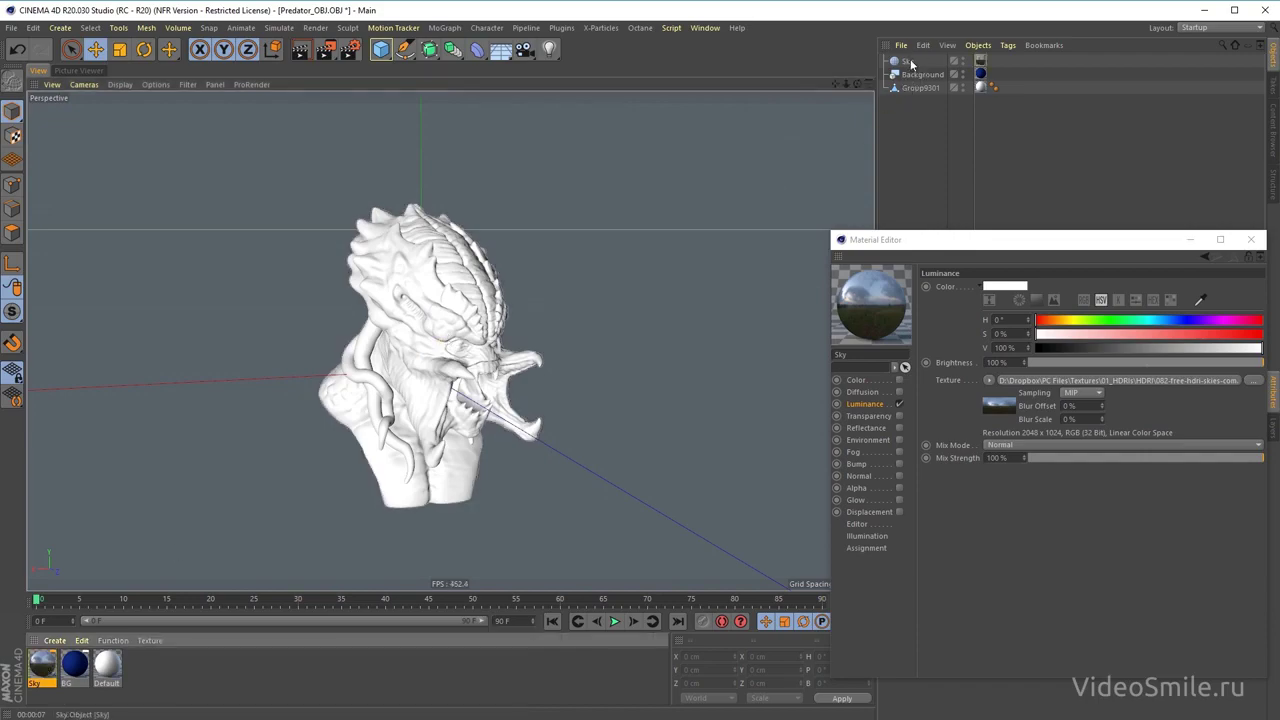
mouse_move(694, 424)
left_mouse_down("alt")
mouse_move(573, 294)
mouse_move(138, 304)
mouse_move(162, 321)
mouse_move(500, 318)
mouse_move(600, 300)
left_mouse_up("alt")
left_click(908, 61)
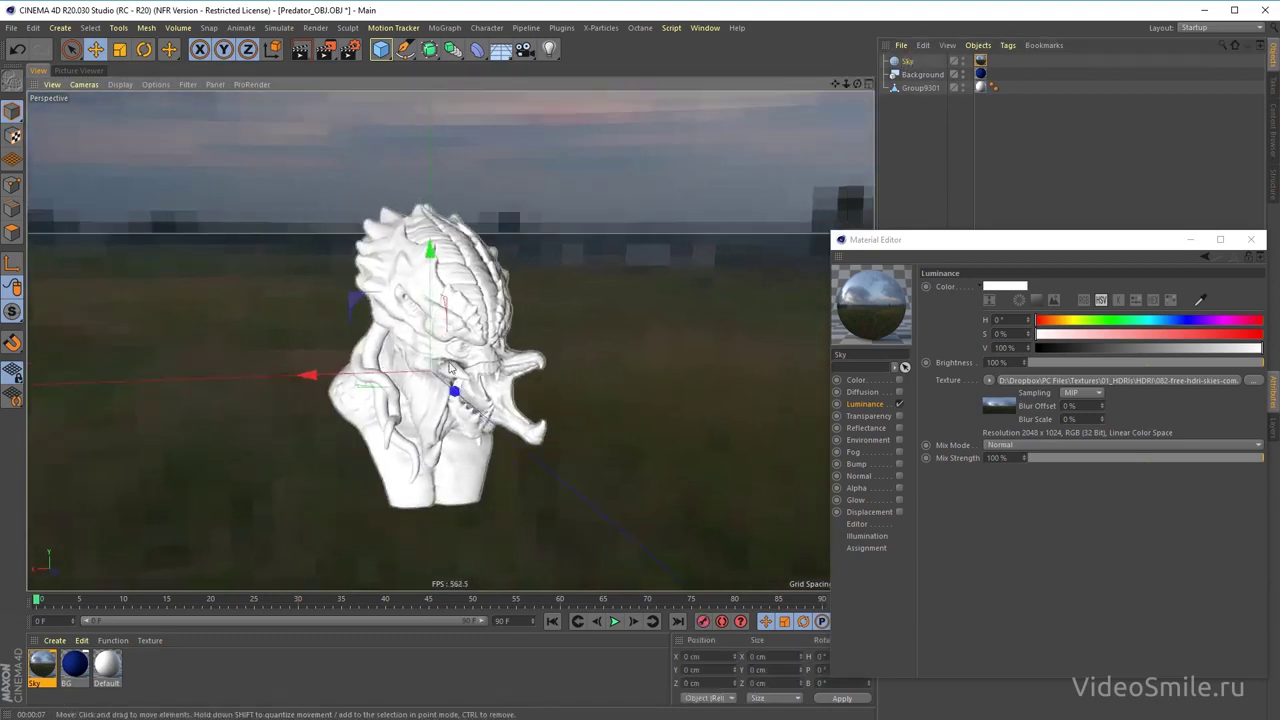
left_click_drag(533, 387, 696, 375, "alt")
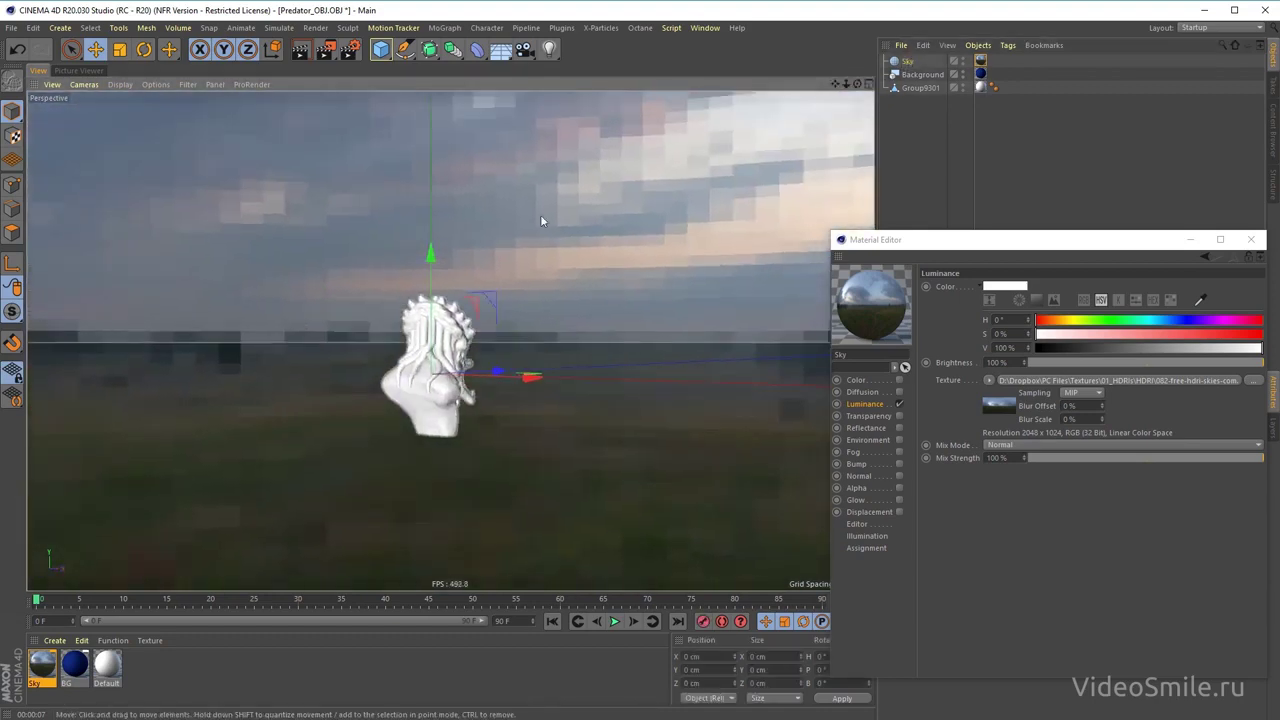
mouse_move(548, 370)
left_mouse_down("alt")
mouse_move(146, 384)
mouse_move(230, 390)
mouse_move(193, 391)
left_mouse_up("alt")
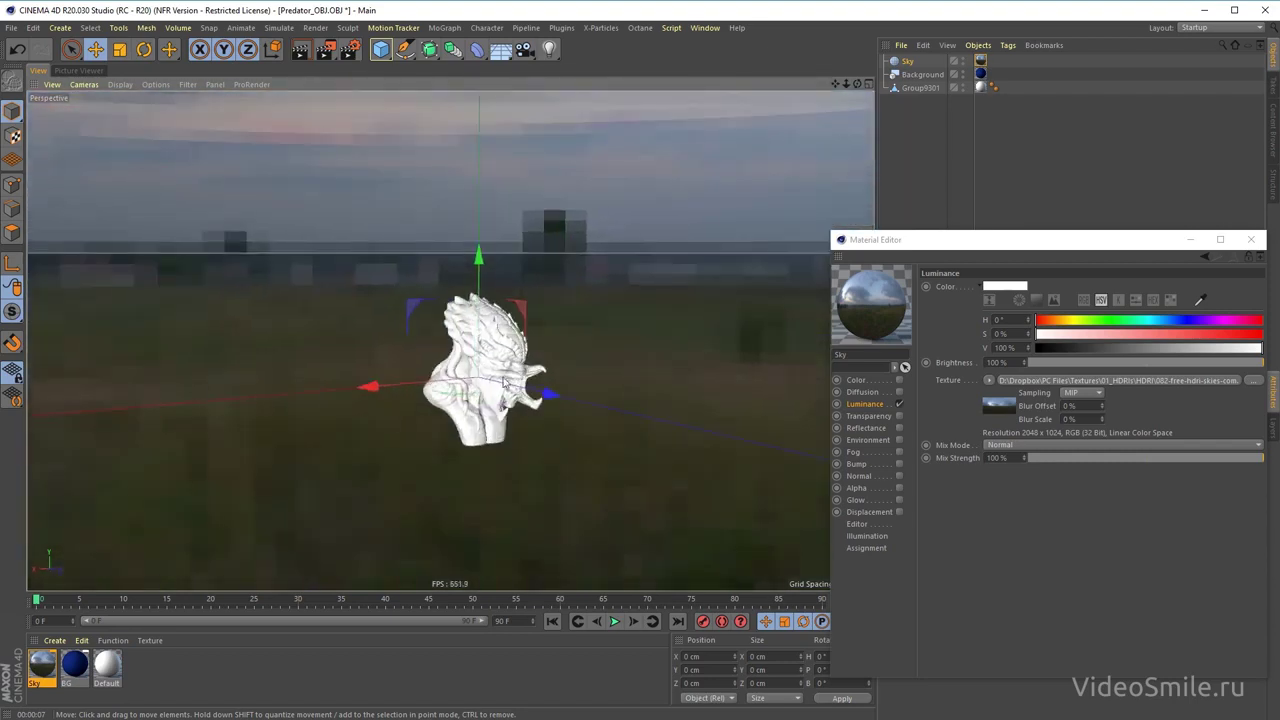
scroll(505, 383, "up", 3)
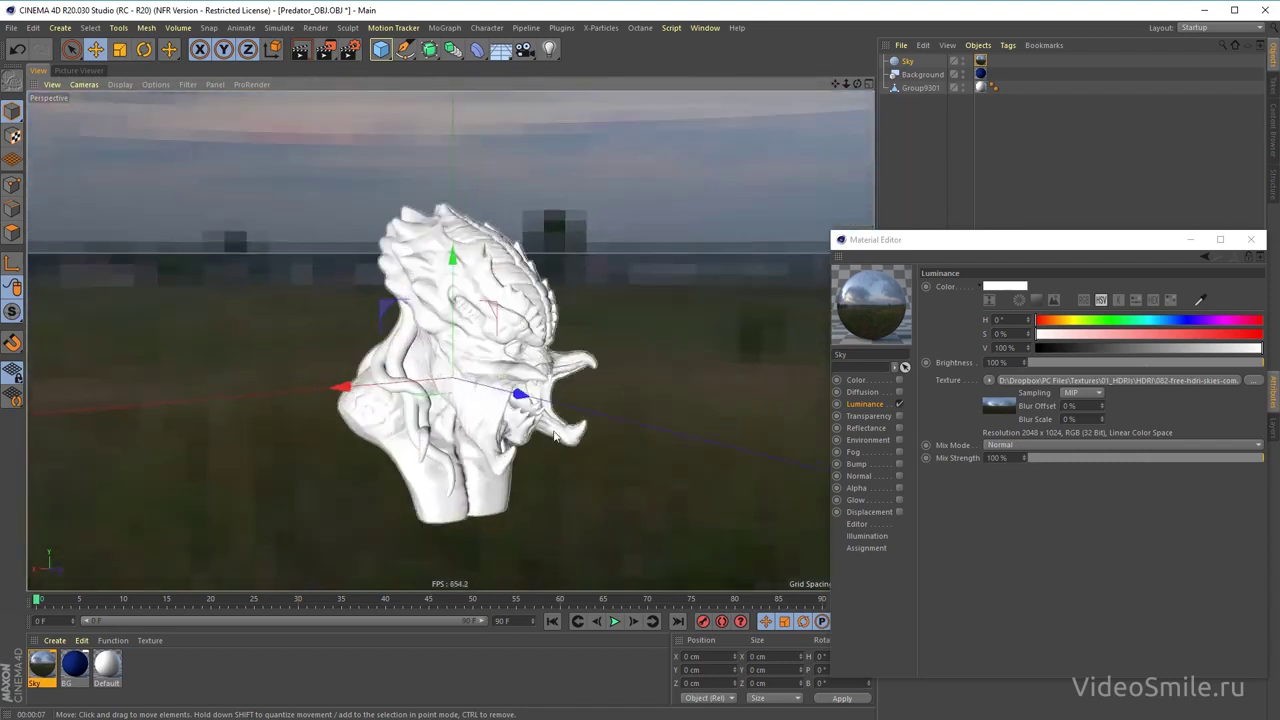
left_click_drag(900, 240, 700, 191)
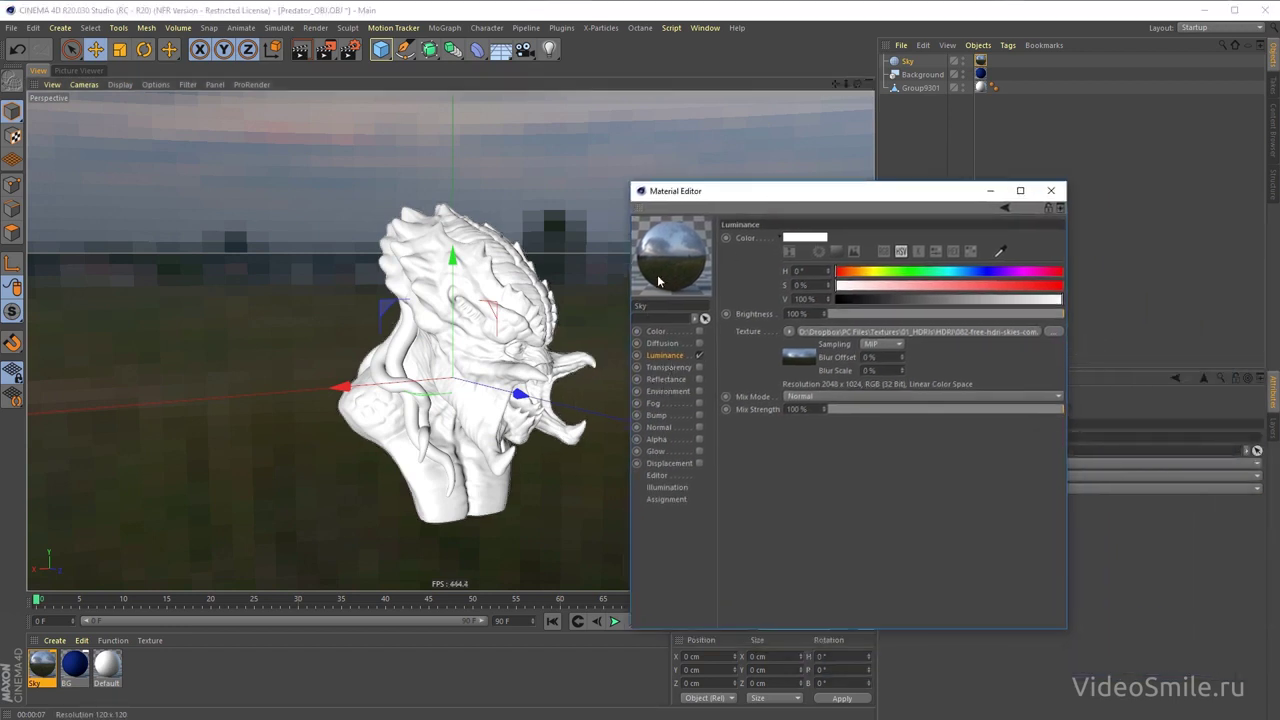
- Raise the Sky material's texture preview size to 2048x2048 (16 MB) and close its editor
left_click(656, 476)
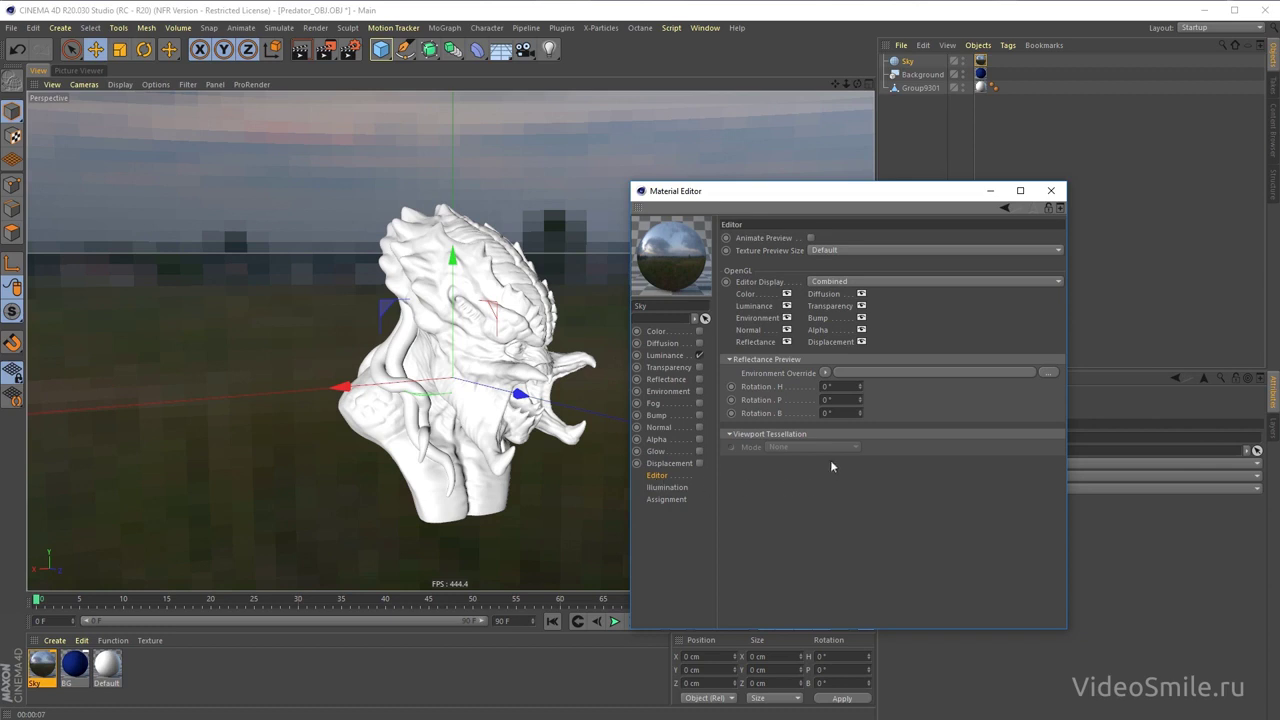
left_click(879, 250)
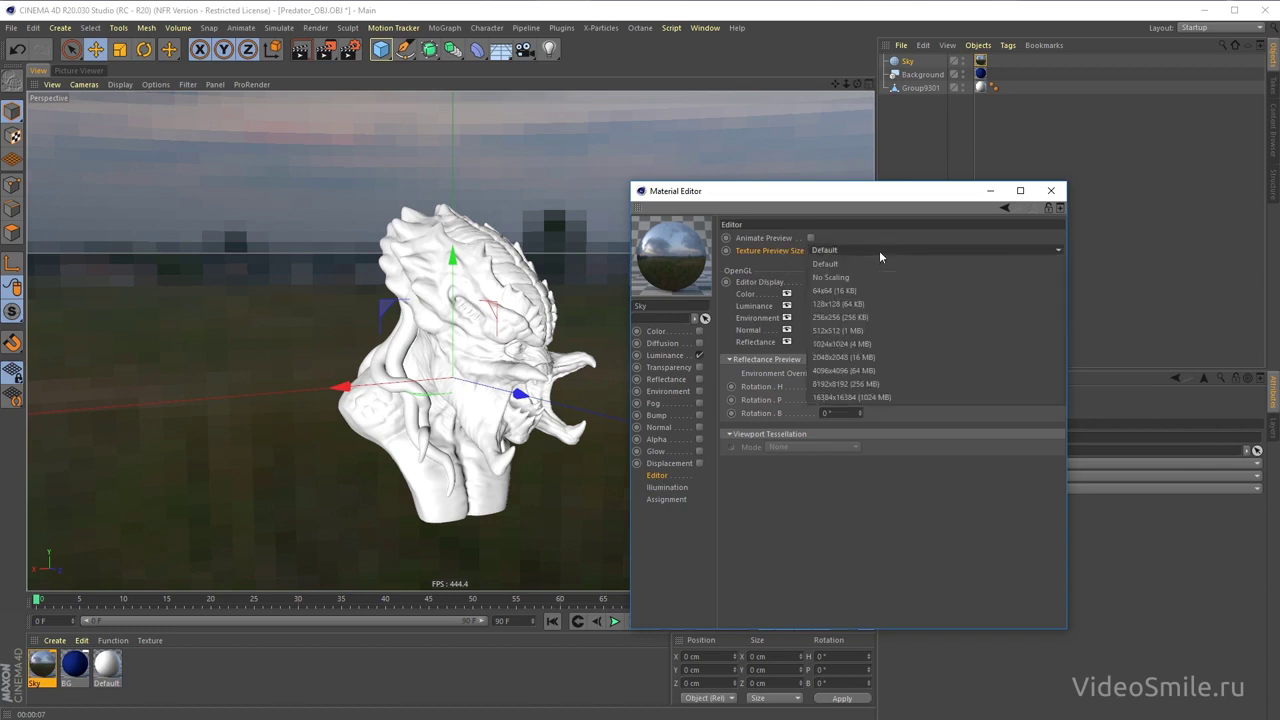
left_click(898, 330)
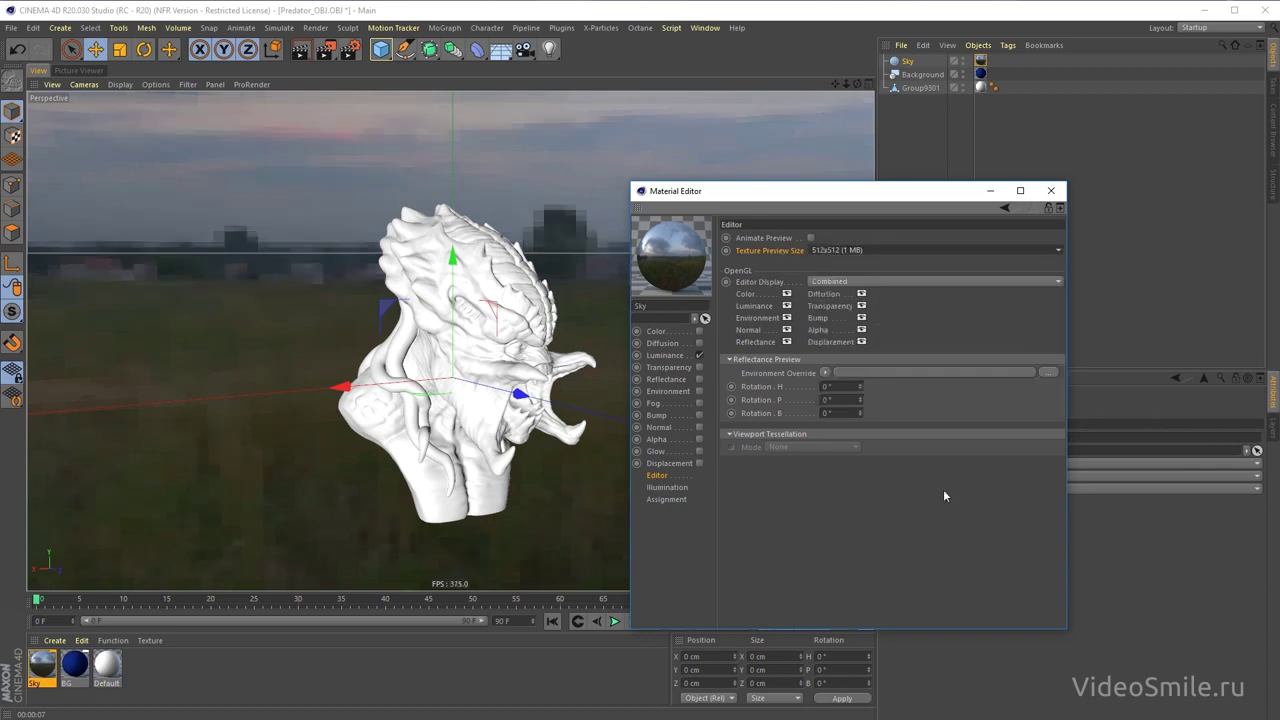
left_click(842, 251)
left_click(866, 349)
left_click(833, 250)
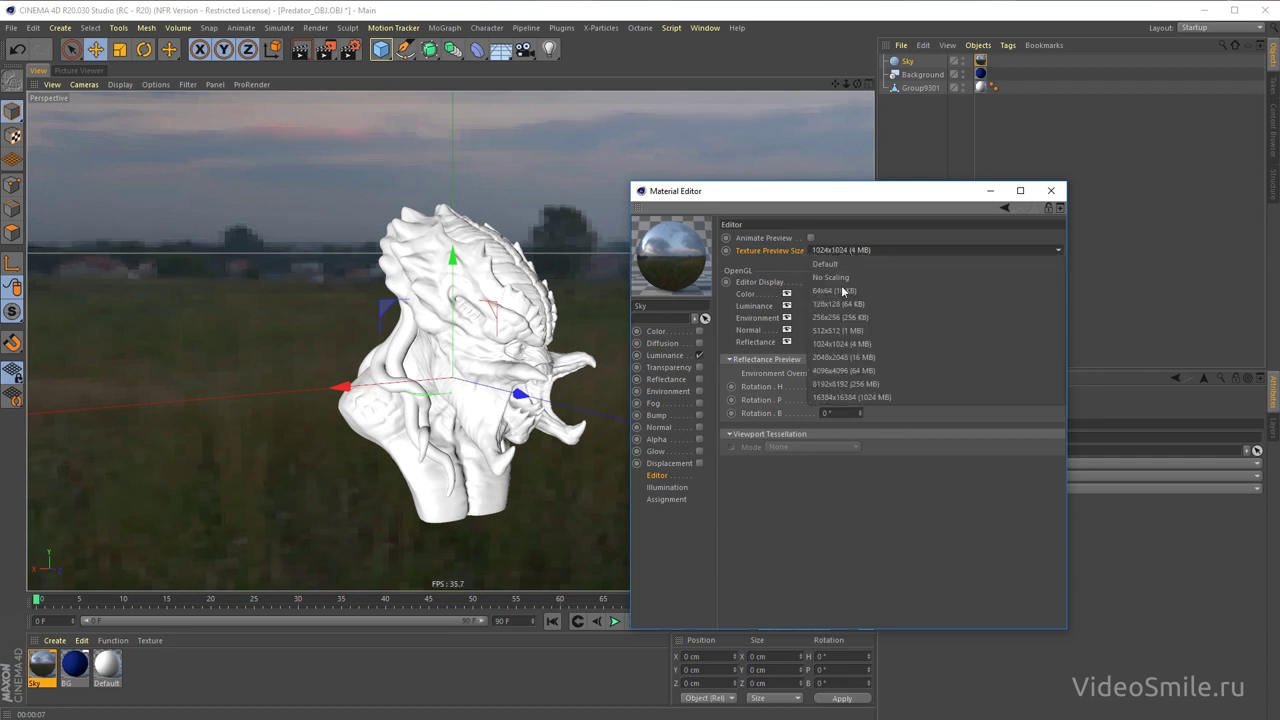
left_click(850, 357)
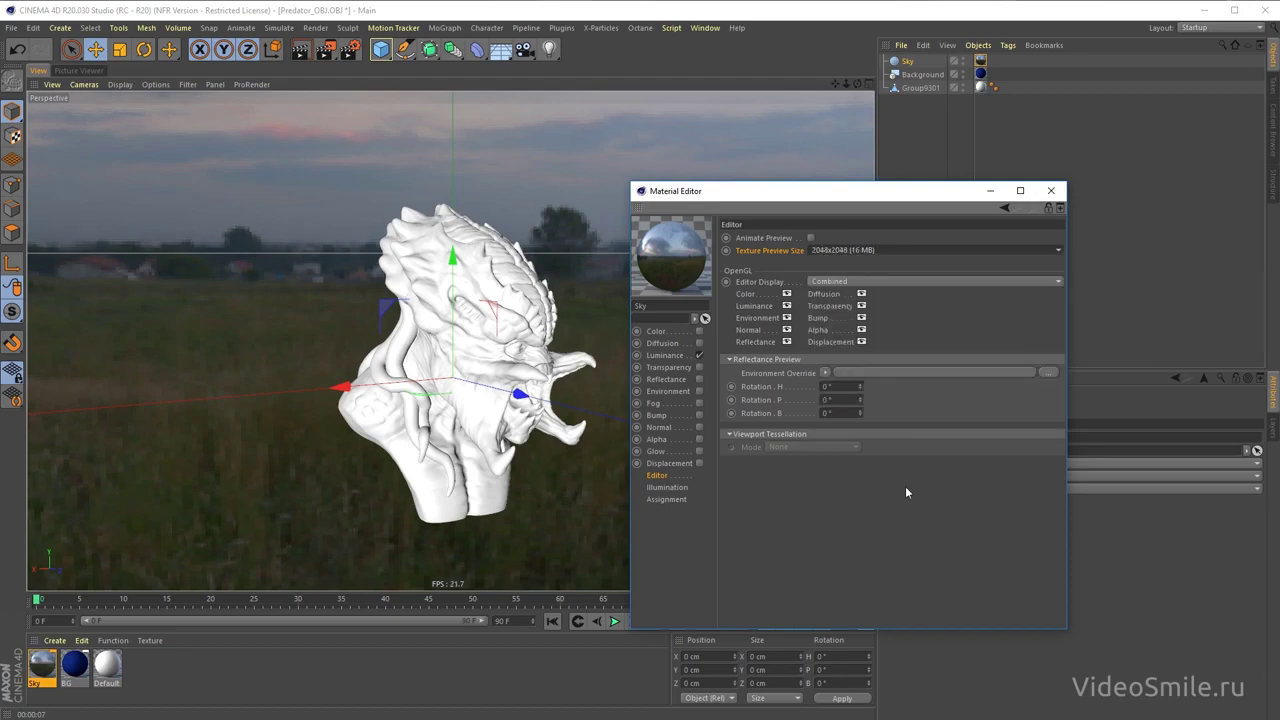
left_click(1051, 190)
mouse_move(480, 376)
left_mouse_down("alt")
mouse_move(54, 358)
mouse_move(294, 377)
mouse_move(388, 364)
mouse_move(444, 380)
mouse_move(444, 396)
left_mouse_up("alt")
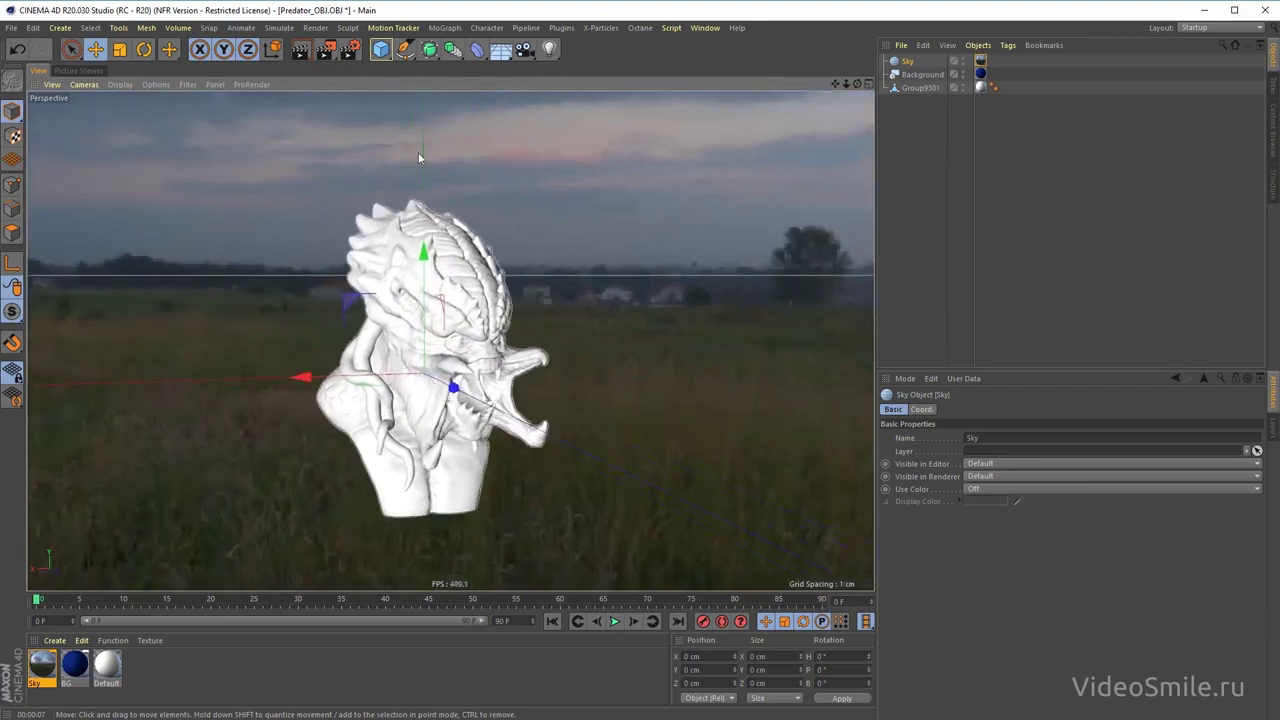
- Start an interactive viewport render and orbit the view around the bust
left_click(299, 49)
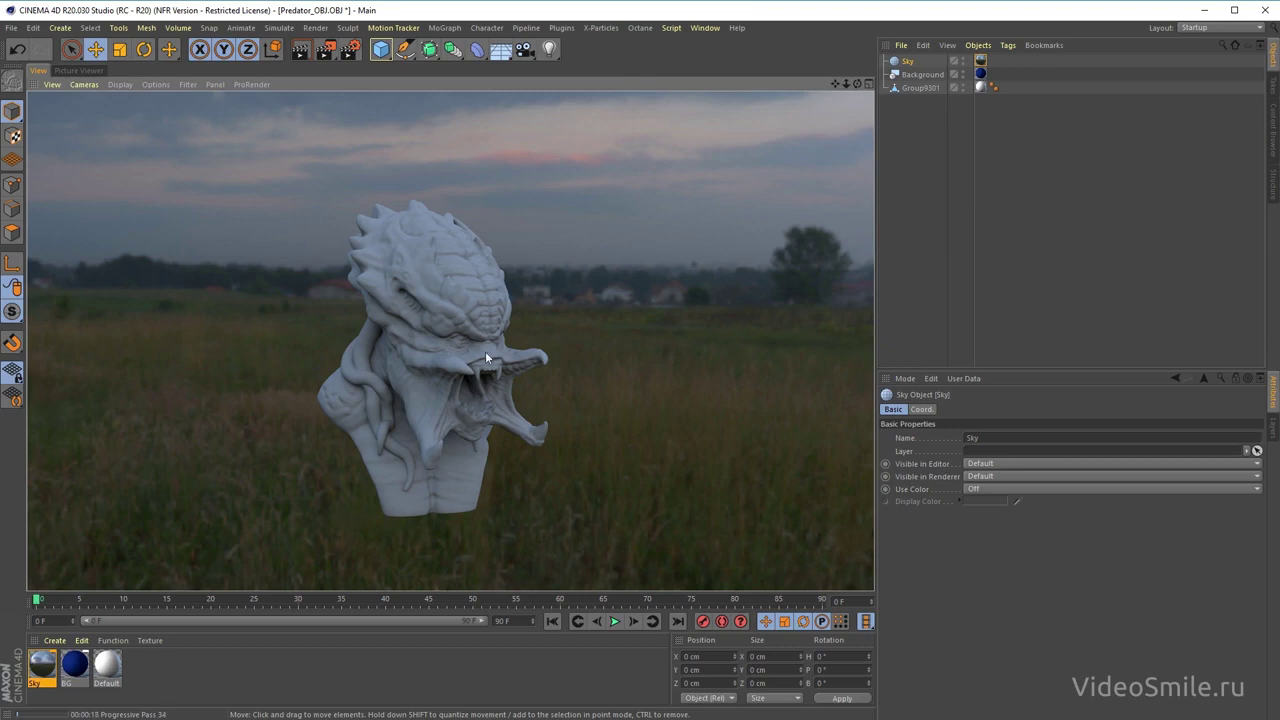
mouse_move(408, 345)
left_mouse_down("alt")
mouse_move(266, 354)
mouse_move(520, 340)
left_mouse_up("alt")
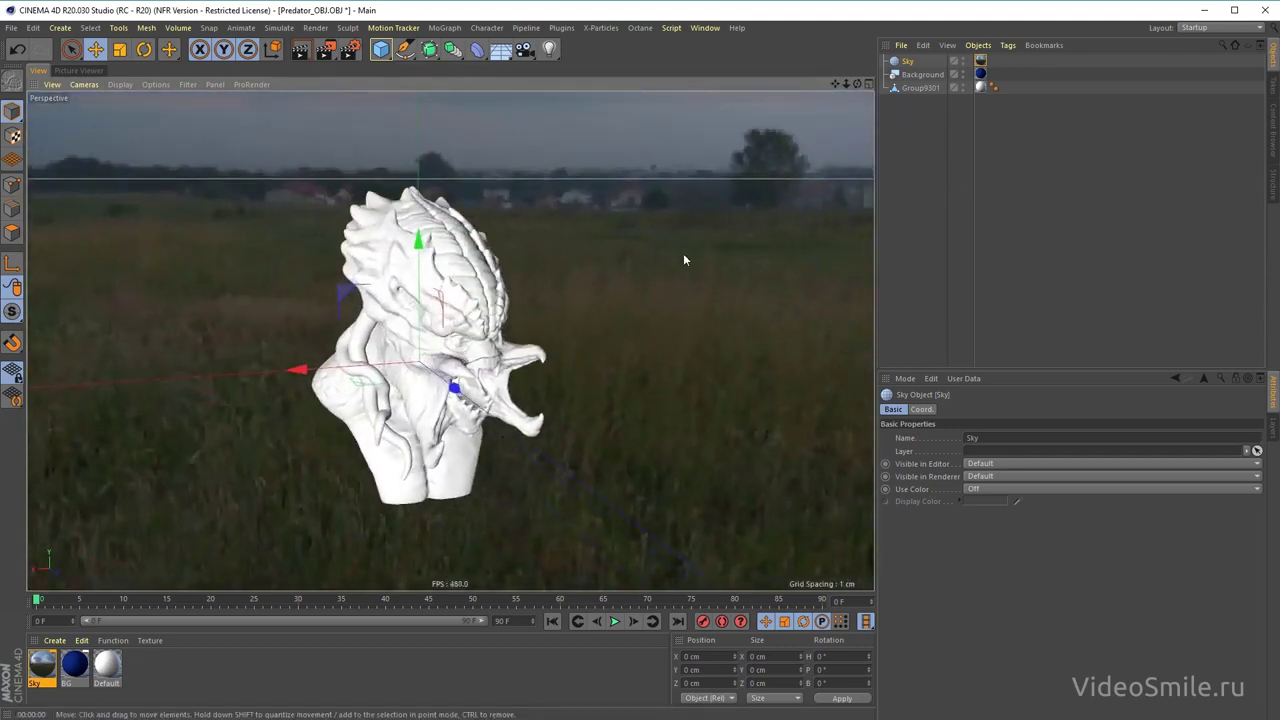
mouse_move(460, 345)
left_mouse_down("alt")
mouse_move(490, 344)
mouse_move(485, 395)
left_mouse_up("alt")
scroll(490, 344, "up", 3)
scroll(441, 365, "down", 3)
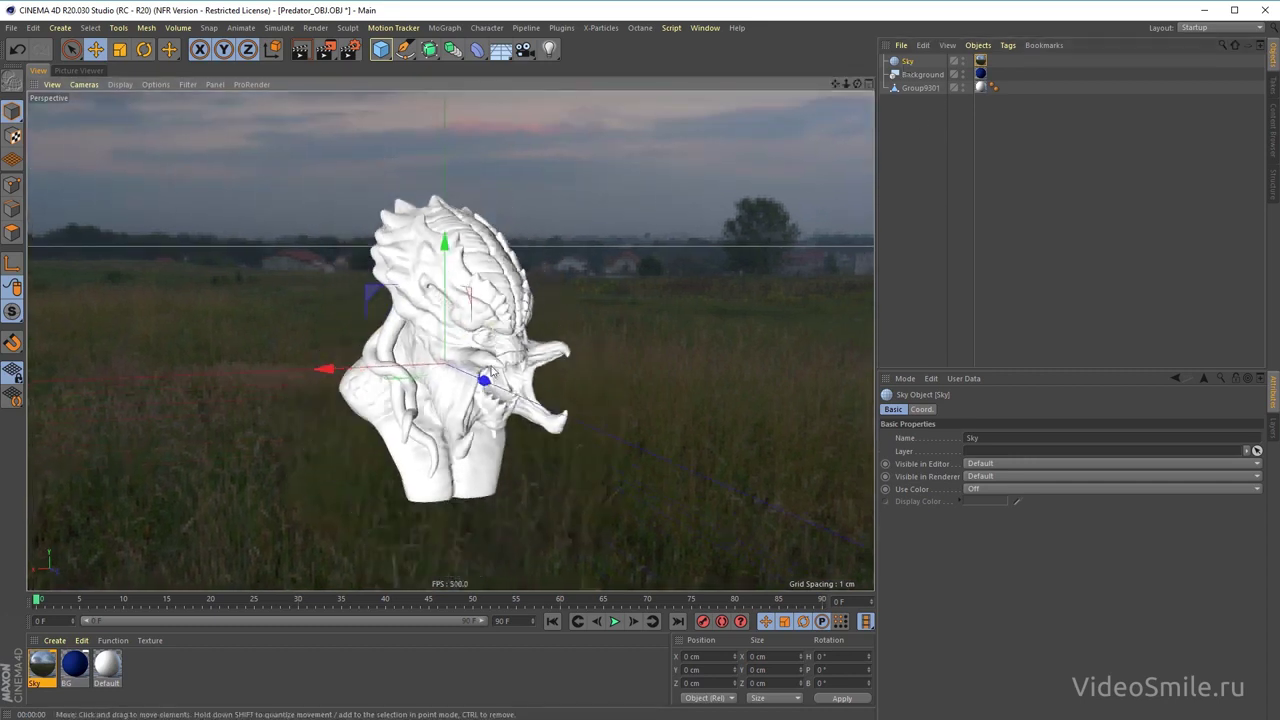
scroll(441, 365, "down", 2)
- Rotate the Sky object's heading to about 104.8°, then deselect it
key("r")
mouse_move(441, 365)
left_mouse_down()
mouse_move(634, 340)
mouse_move(614, 340)
left_mouse_up()
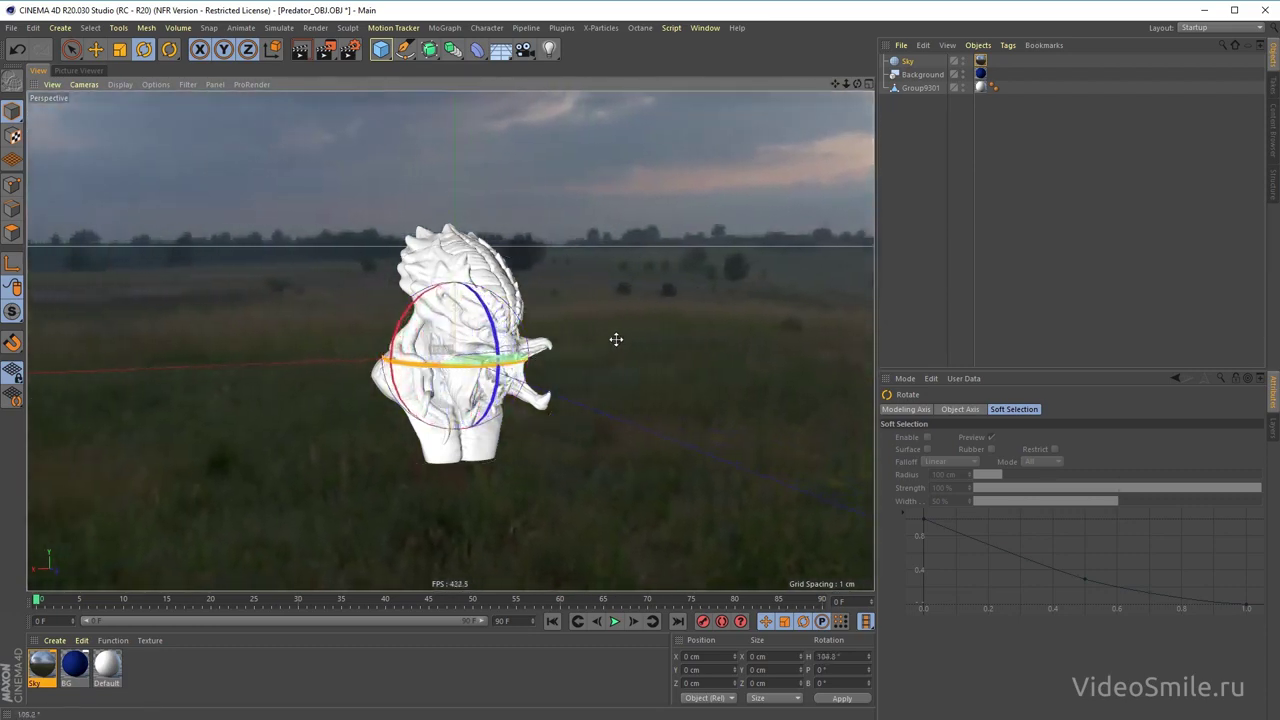
scroll(478, 303, "up", 2)
scroll(478, 303, "up", 2)
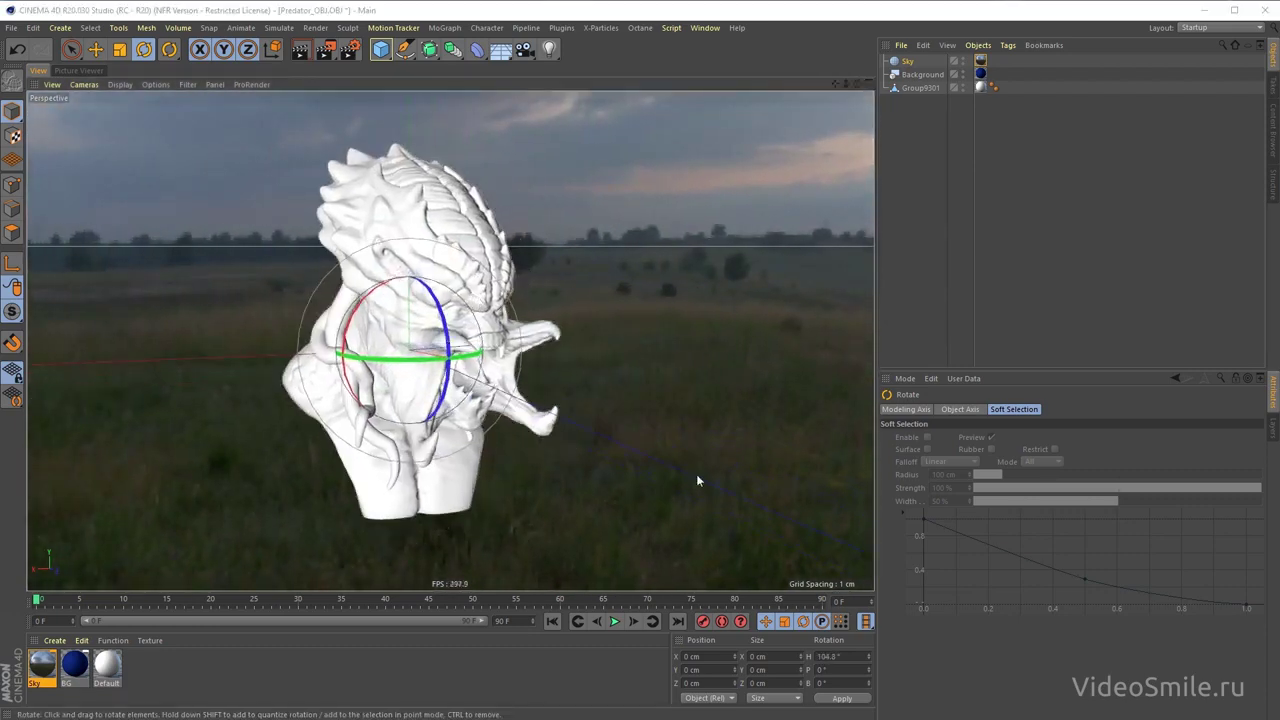
left_click(916, 321)
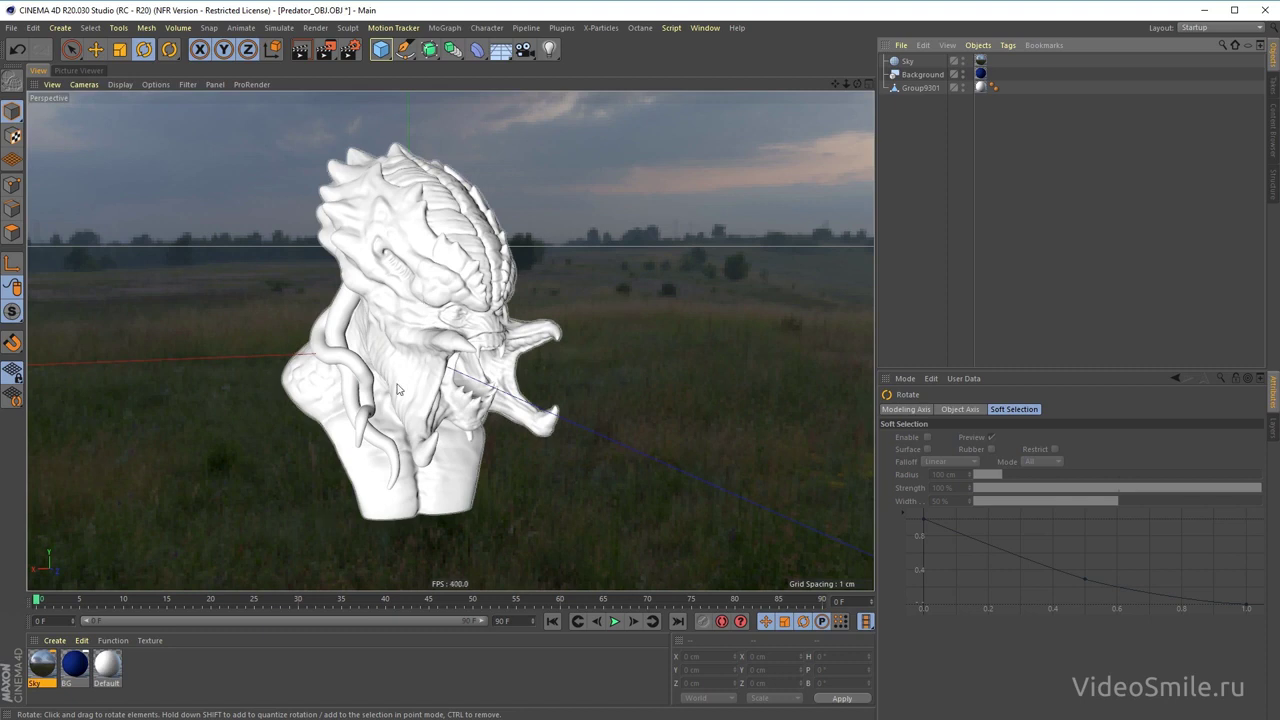
- Render a viewport preview and turn the Sky object's heading to 84.4°
key("ctrl+r")
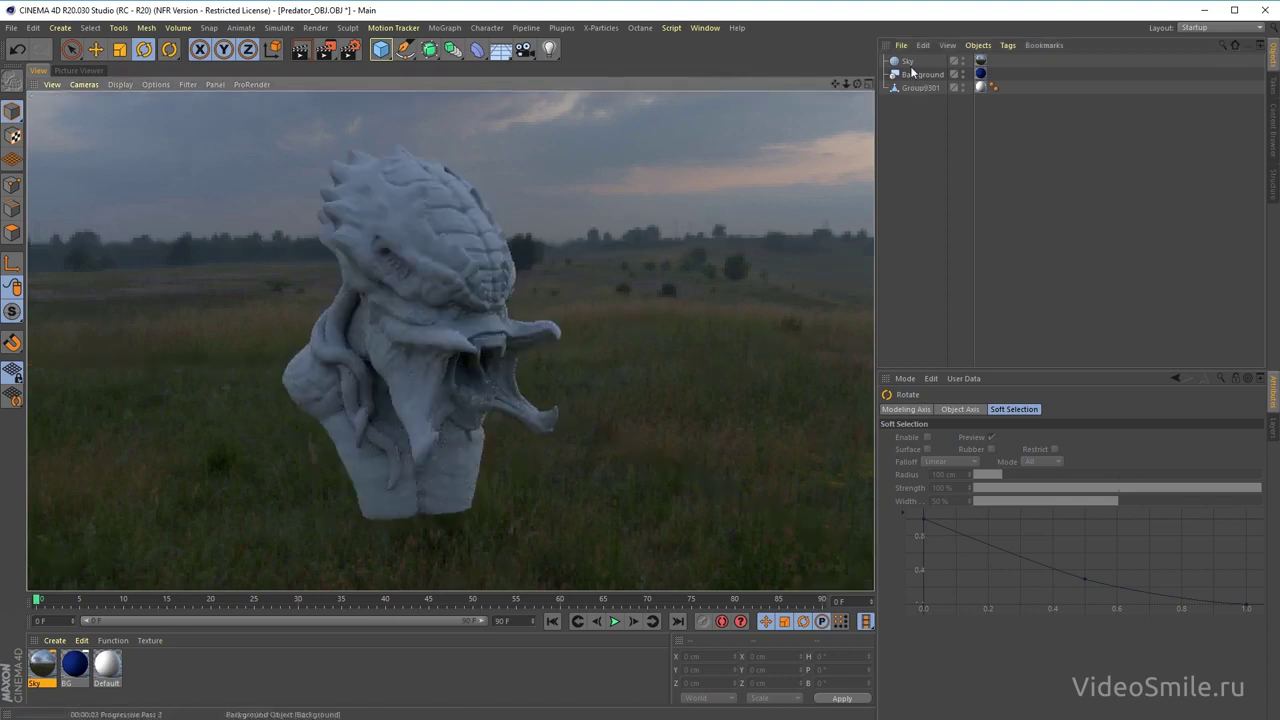
left_click(517, 443)
left_click_drag(409, 364, 587, 343)
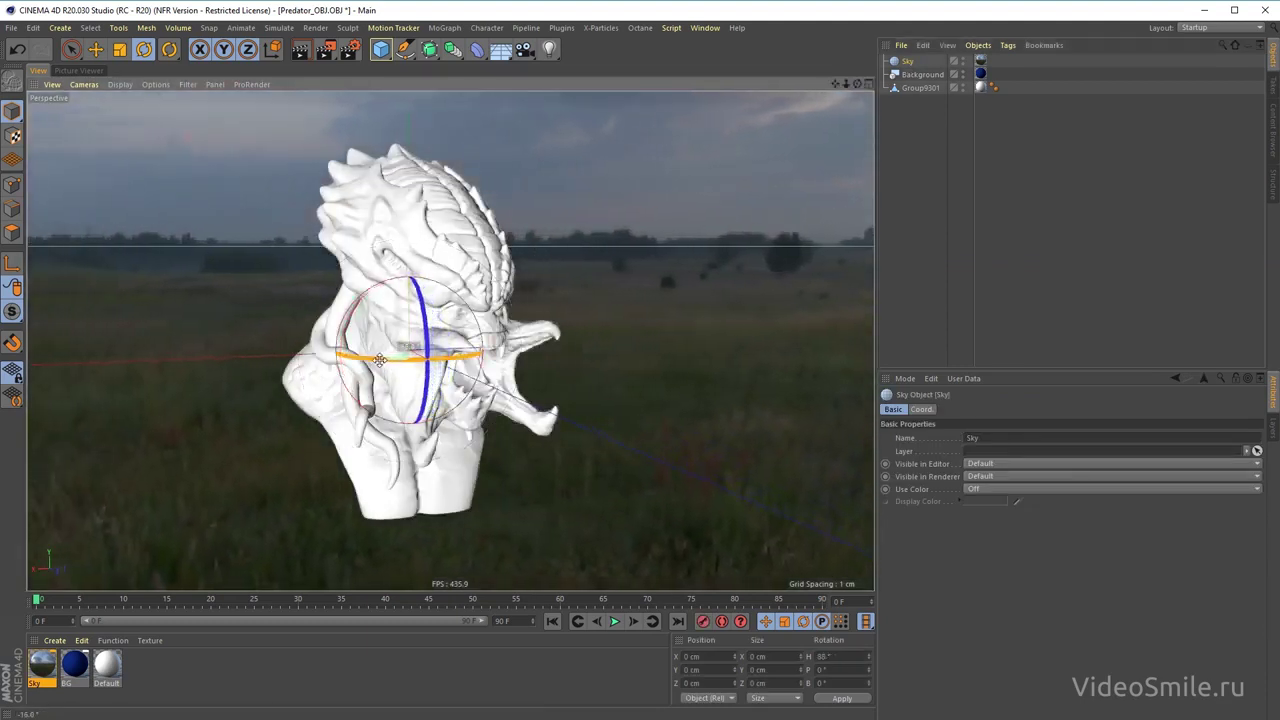
- Ctrl-drag Sky in the Object Manager to create the Sky.1 duplicate
left_click(954, 129)
left_click(907, 61)
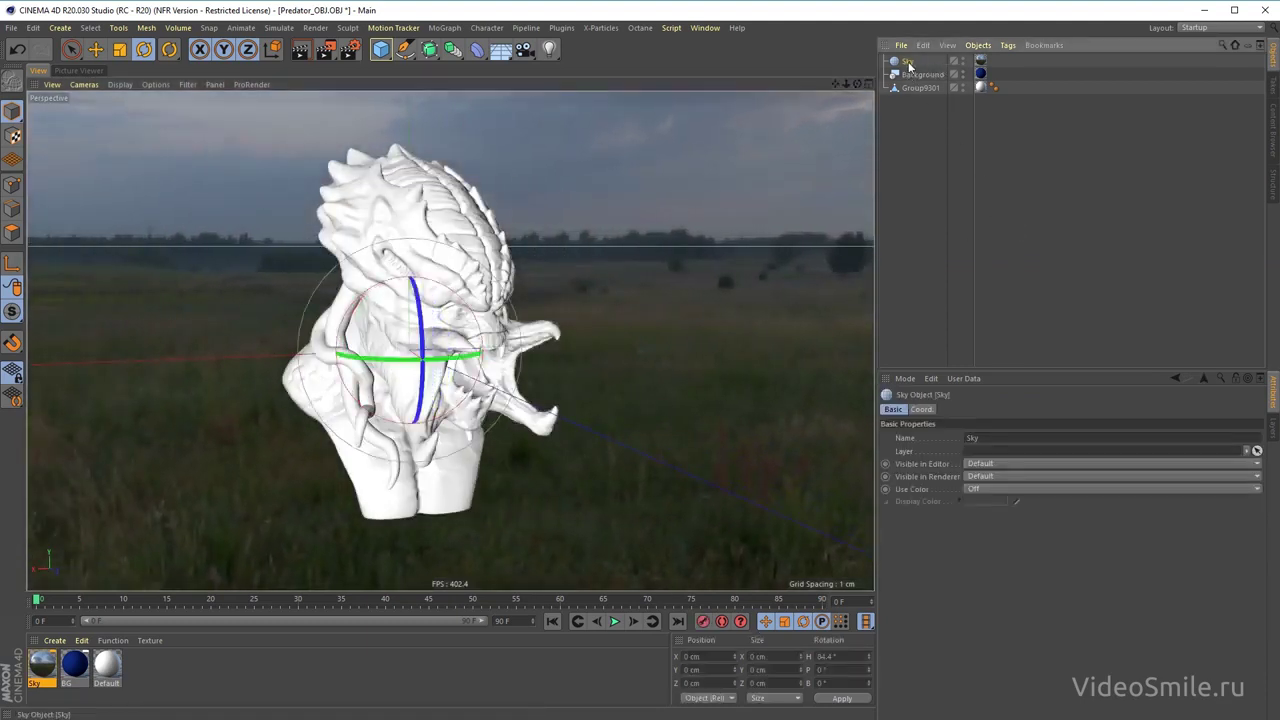
left_click_drag(910, 61, 912, 60, "ctrl")
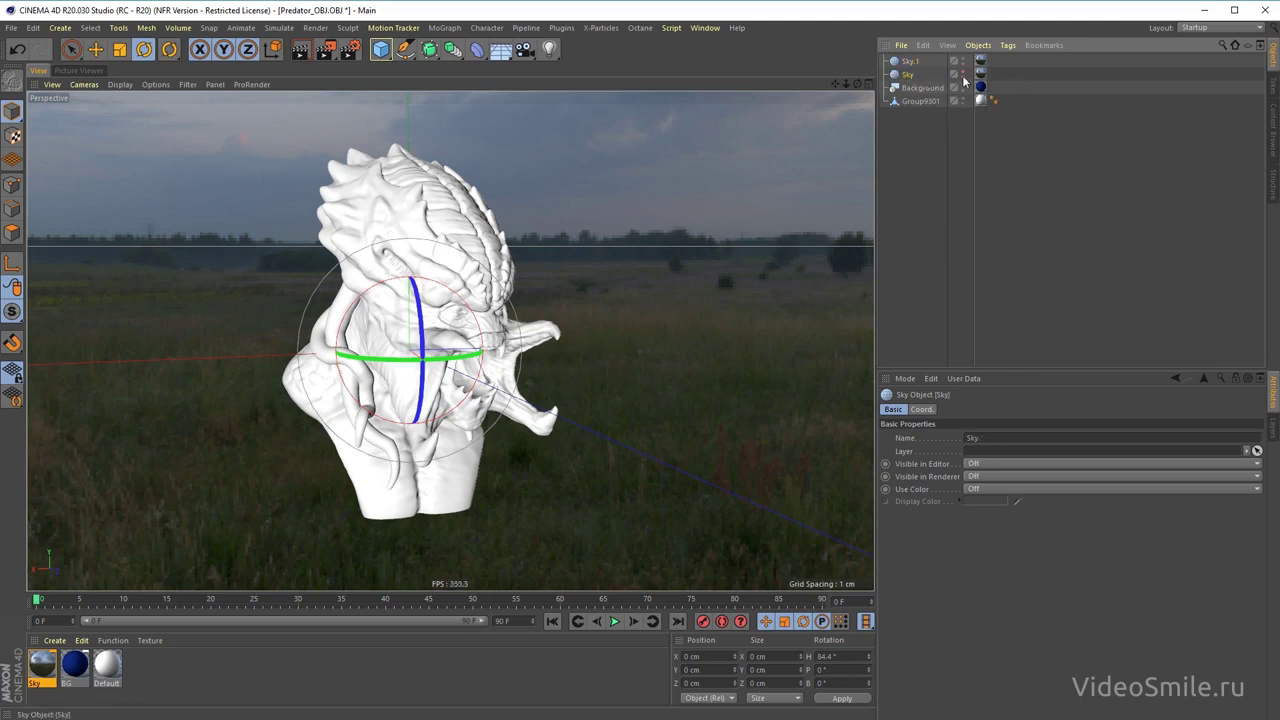
- Rename the Sky.1 object to 'Sky 2'
left_click(918, 63)
double_click(912, 61)
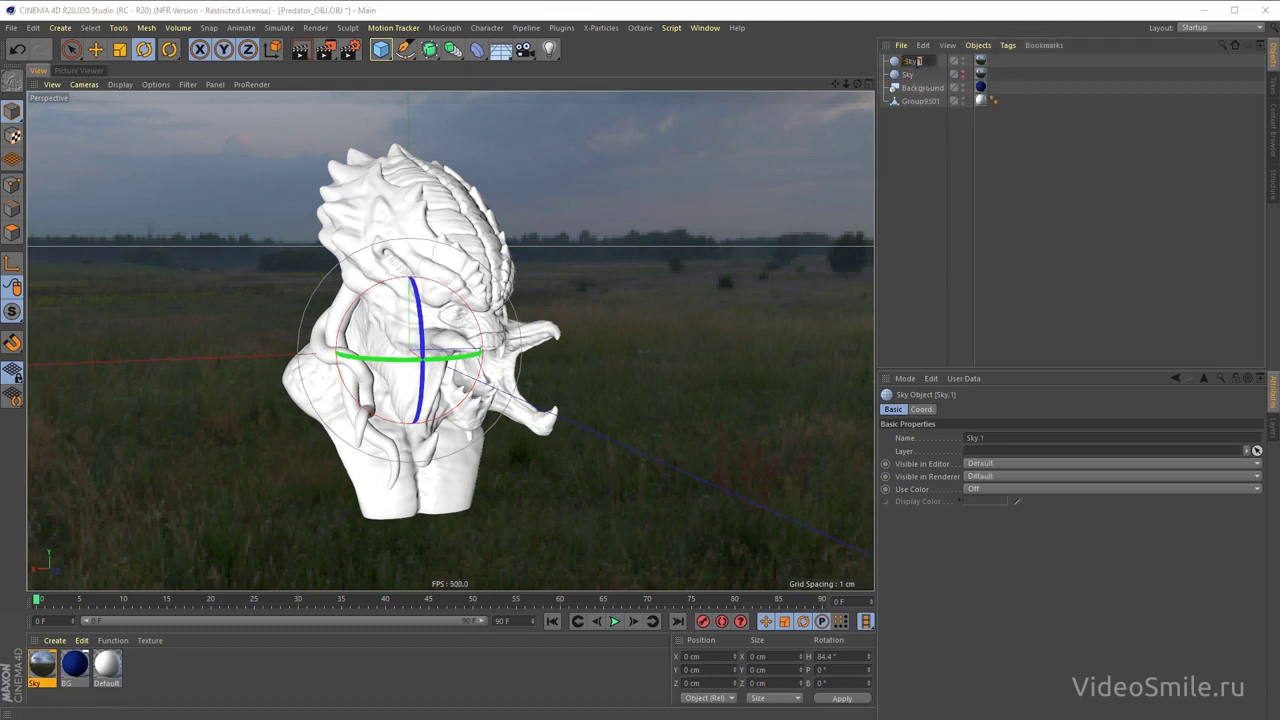
type("Sky 2")
key("Return")
- Ctrl-drag the Sky material in the Material Manager to make a copy
left_click(980, 61)
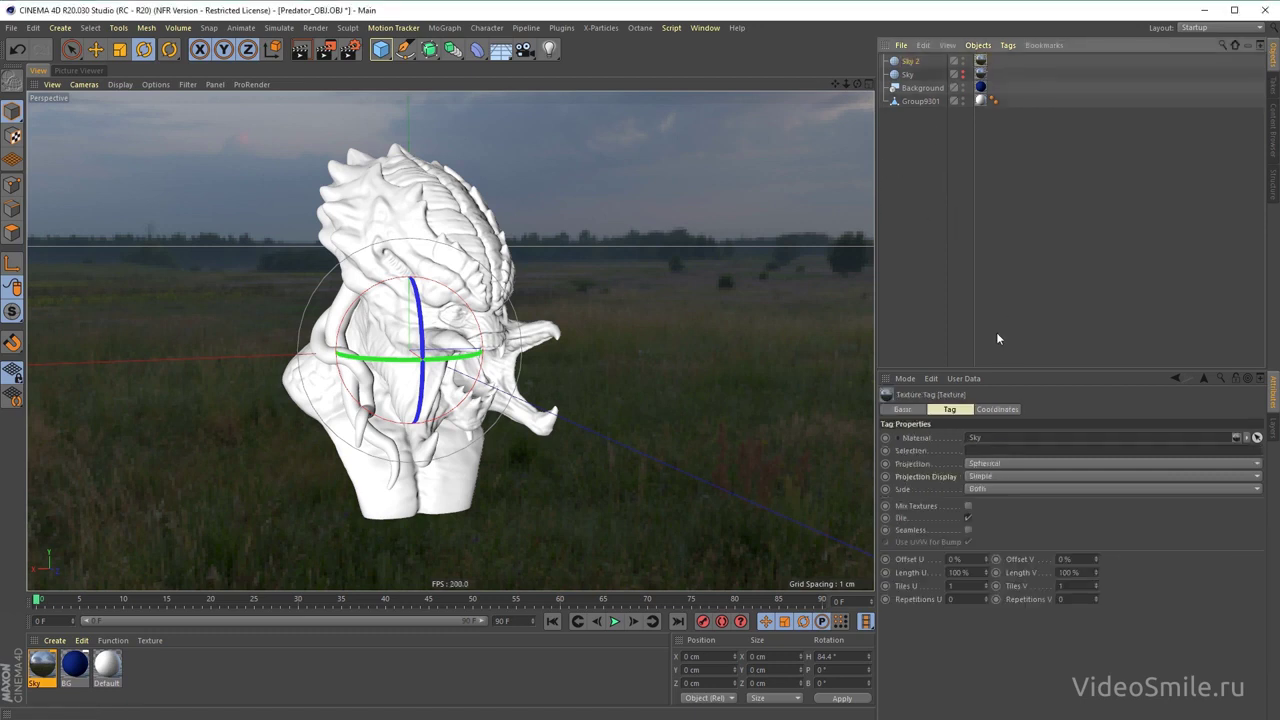
left_click(42, 668)
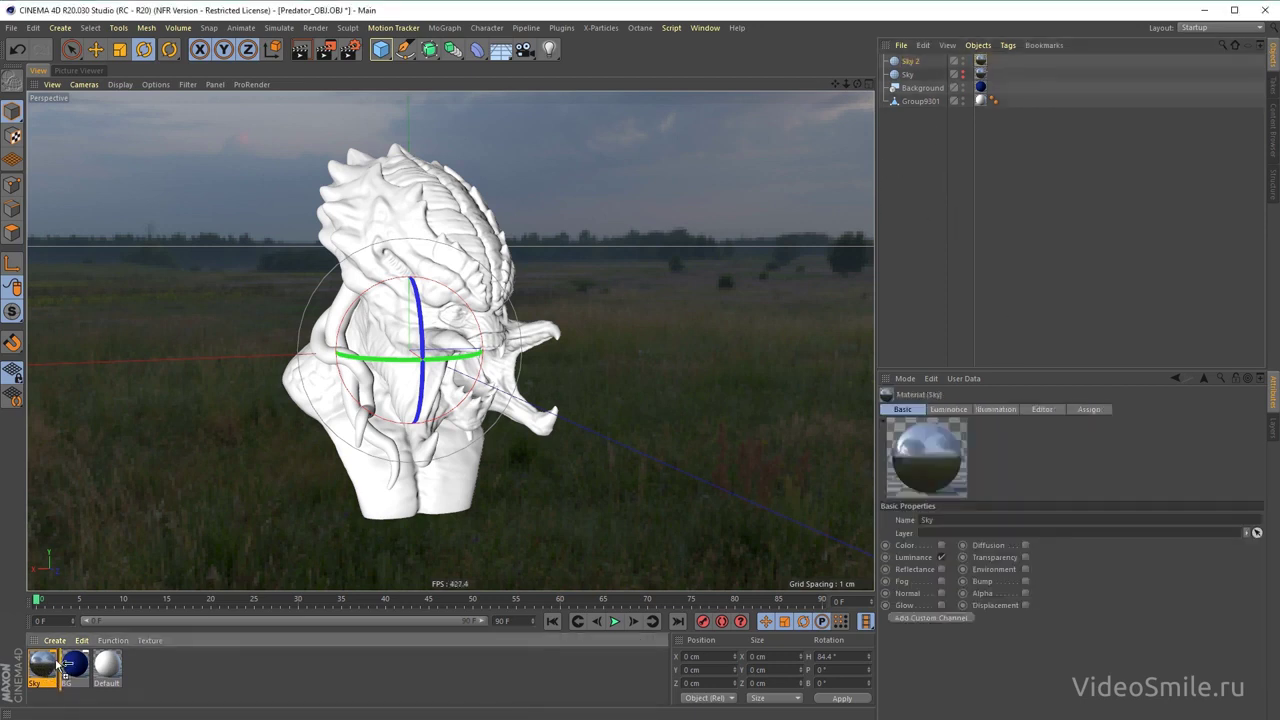
left_click_drag(62, 665, 72, 670, "ctrl")
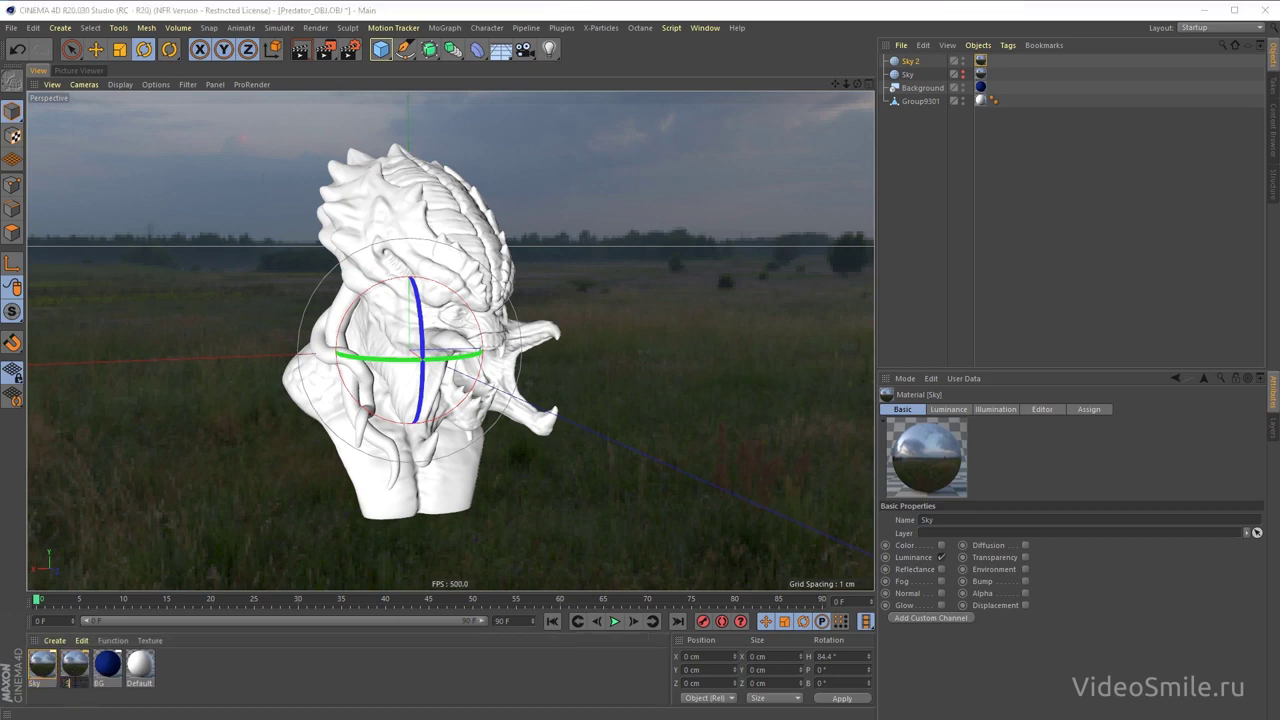
- Load 04-29_Sun_B.hdr into the Sky 2 material's luminance texture and close the editor
double_click(75, 664)
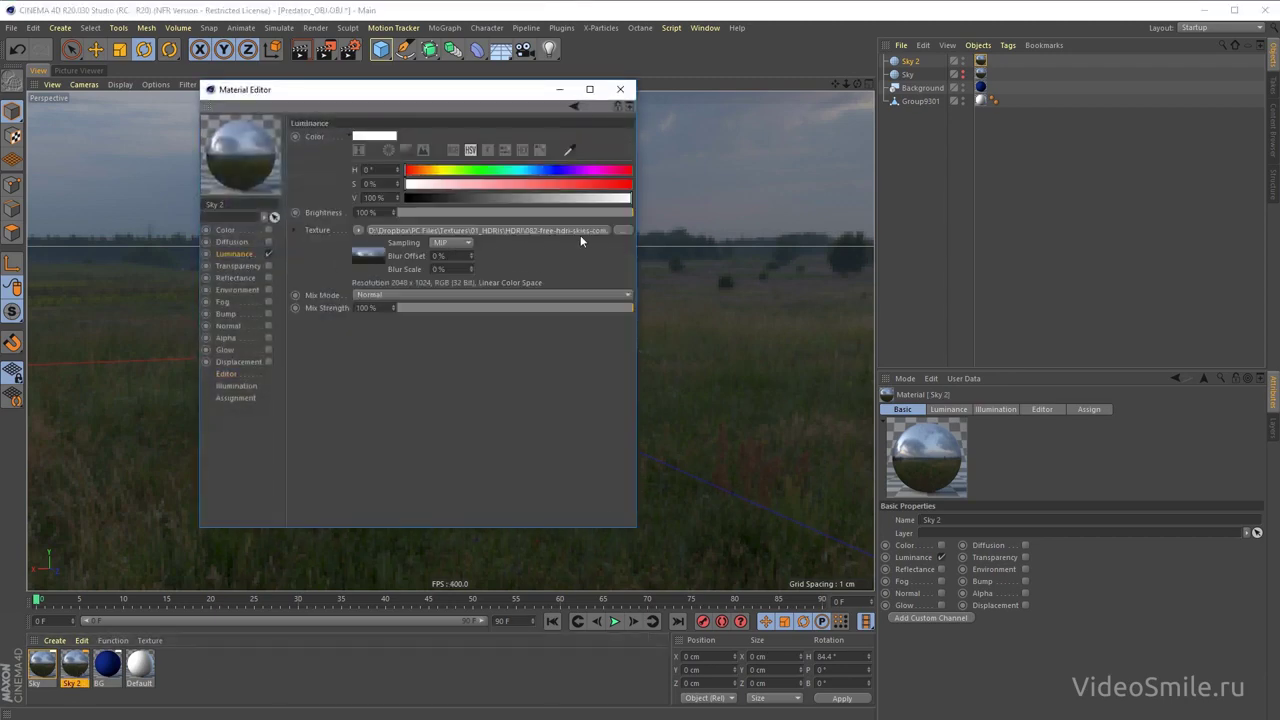
left_click(580, 231)
left_click(629, 244)
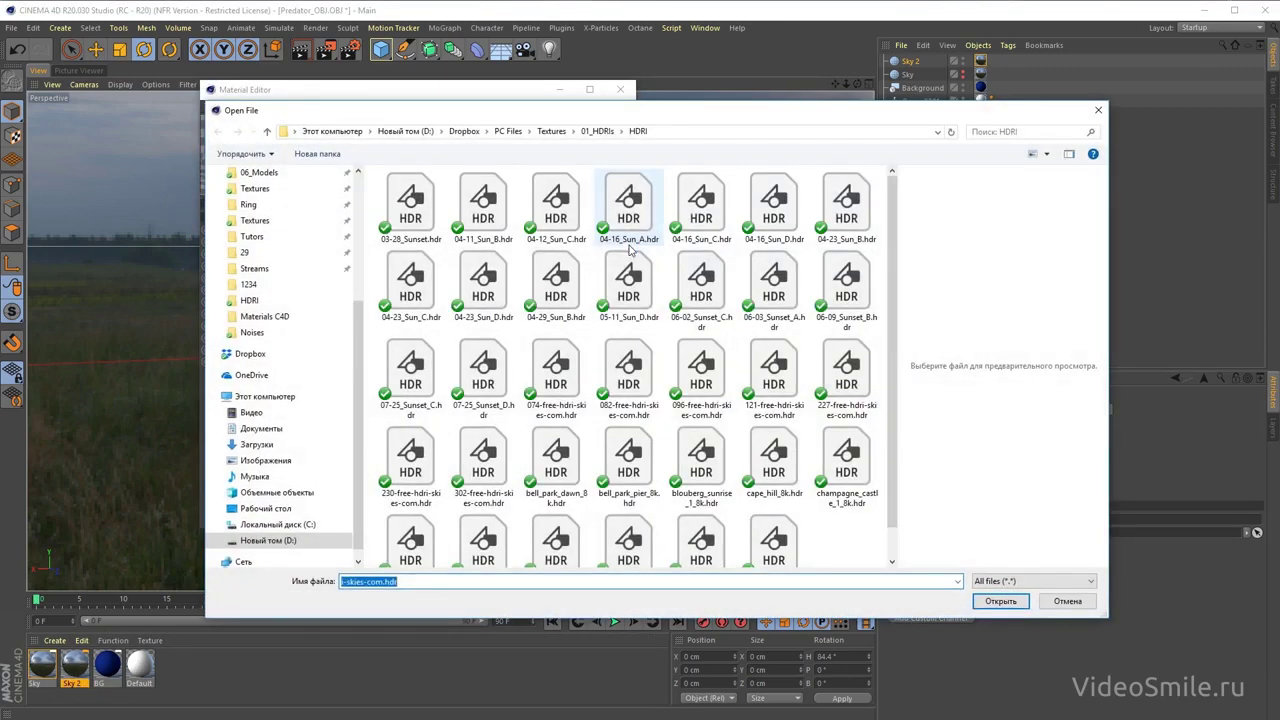
left_click(556, 283)
left_click(1000, 601)
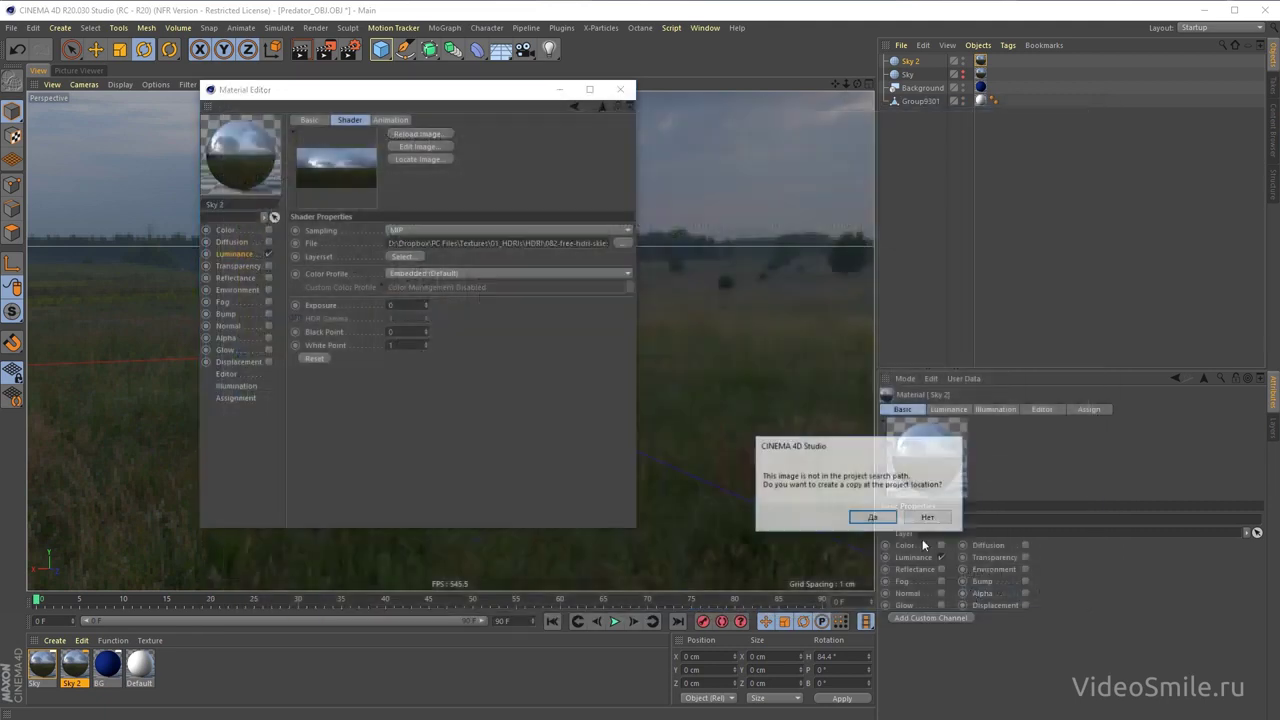
left_click(927, 517)
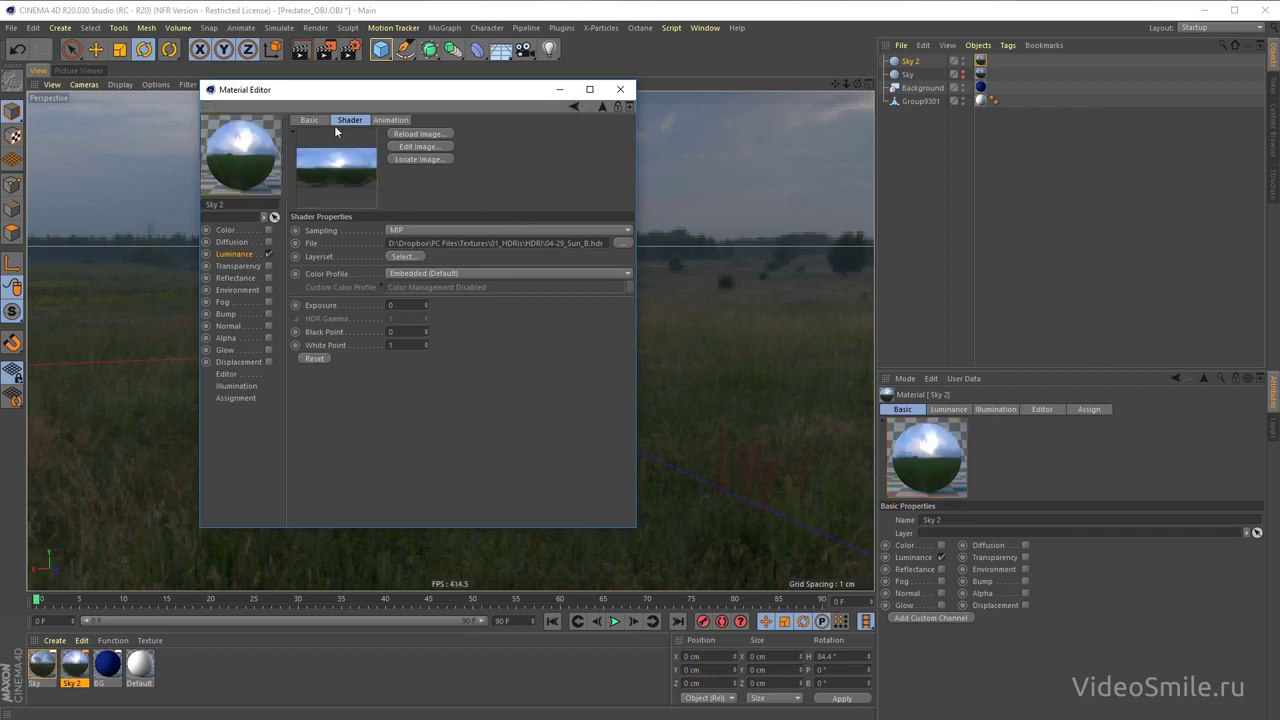
left_click(620, 89)
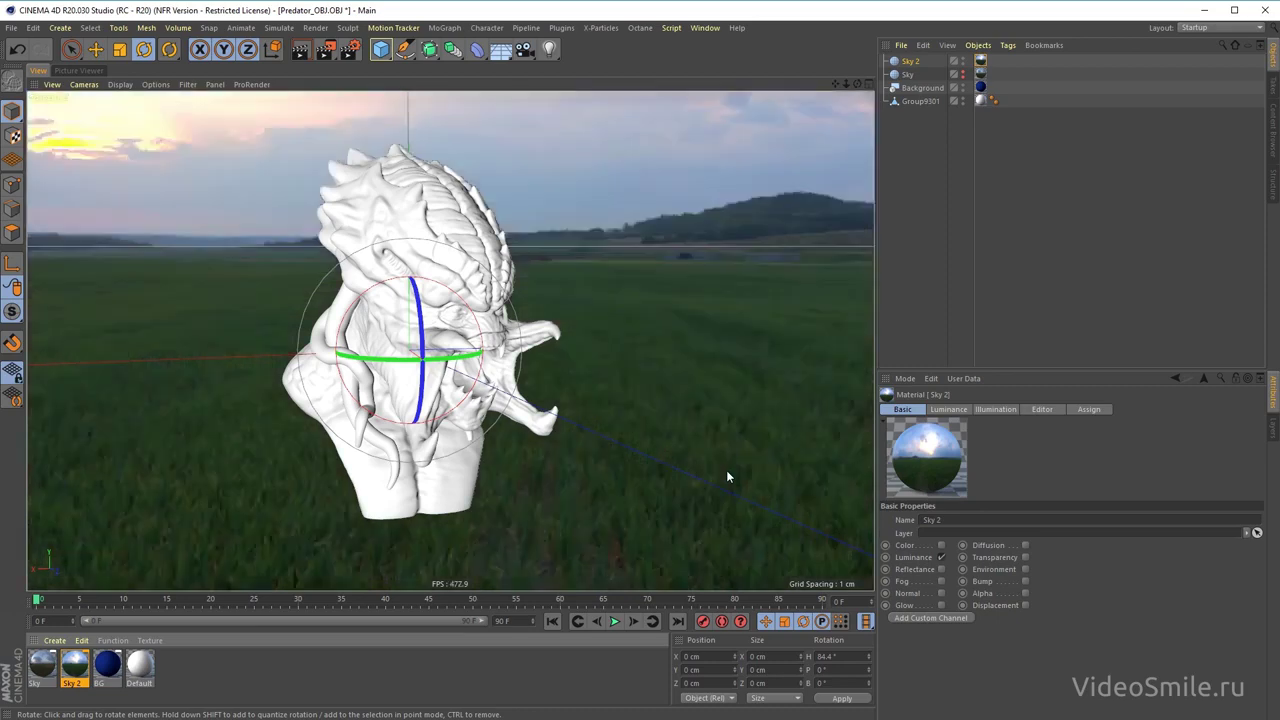
- Spin Sky 2's heading to about -42.4° so a blue sky sits behind the bust
left_click(908, 61)
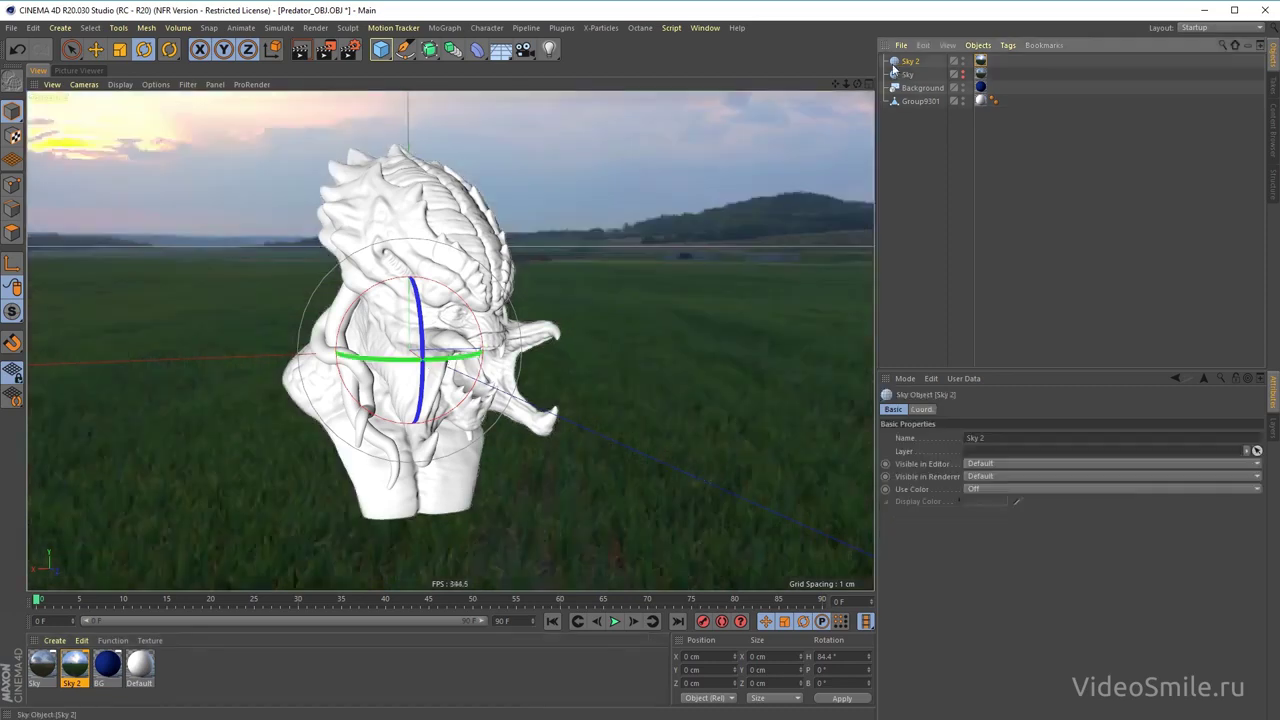
mouse_move(450, 357)
left_mouse_down()
mouse_move(254, 363)
mouse_move(332, 78)
left_mouse_up()
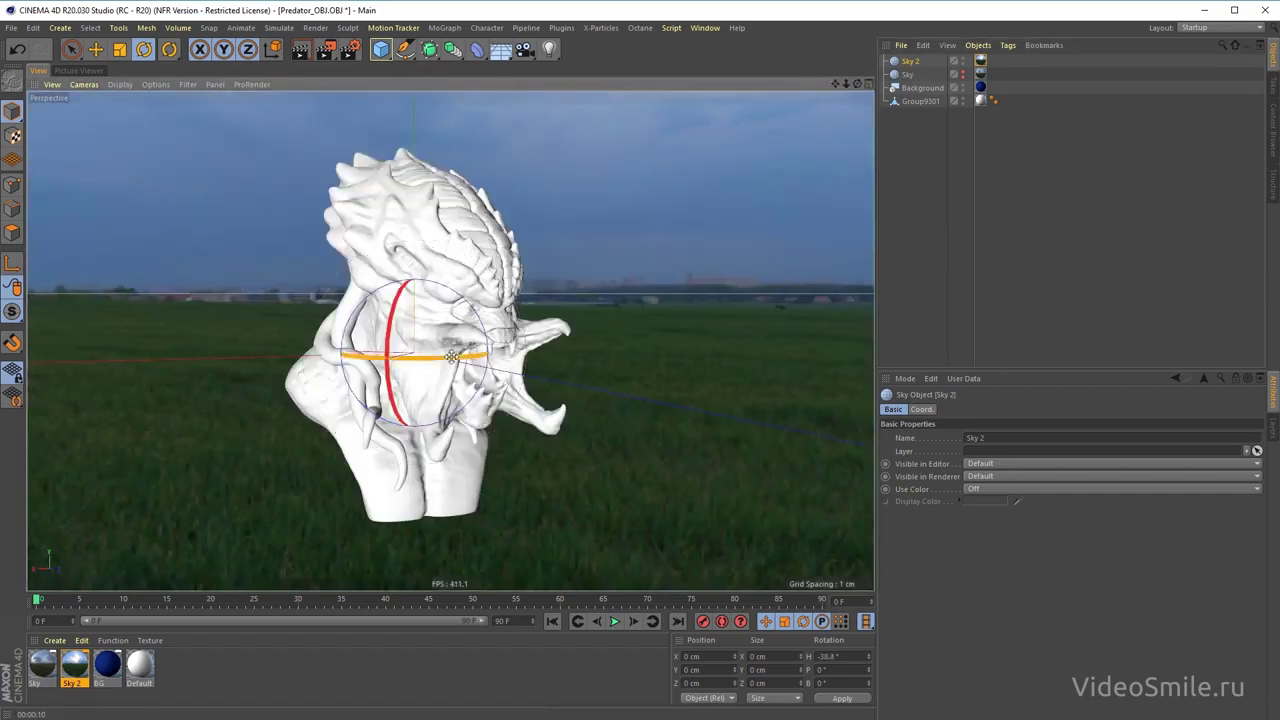
left_click_drag(452, 357, 480, 358)
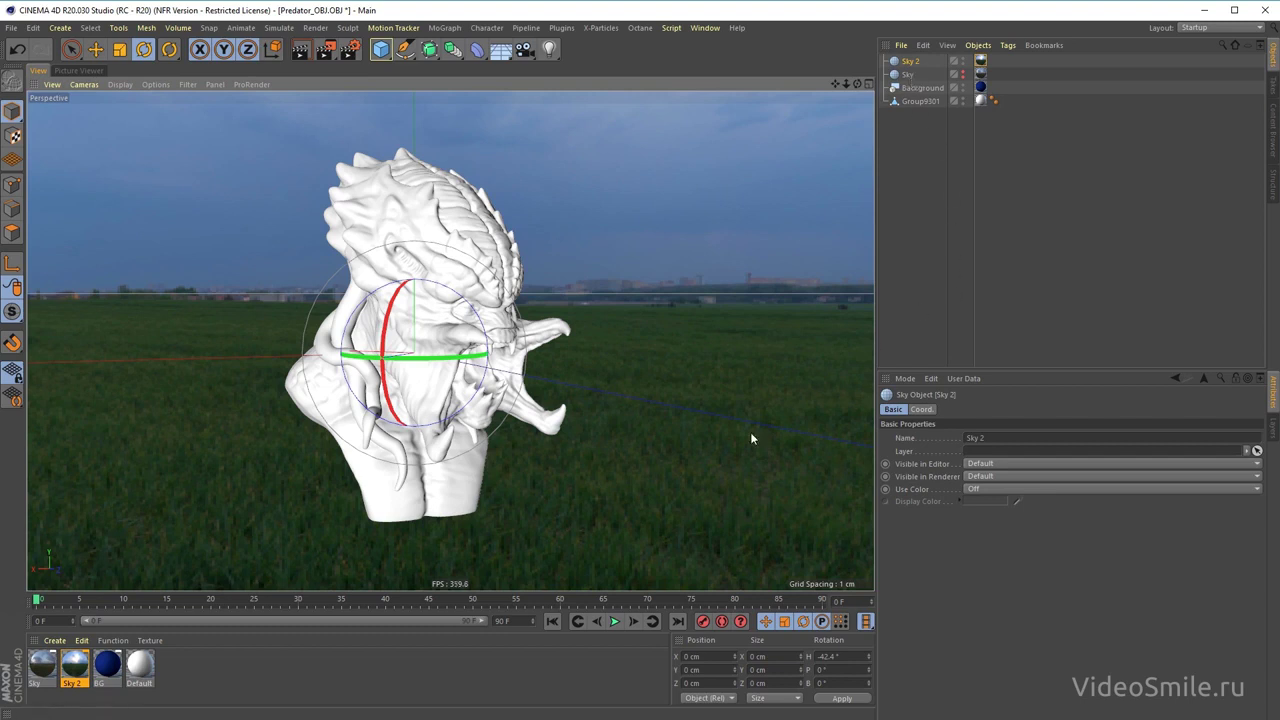
left_click_drag(468, 357, 457, 343)
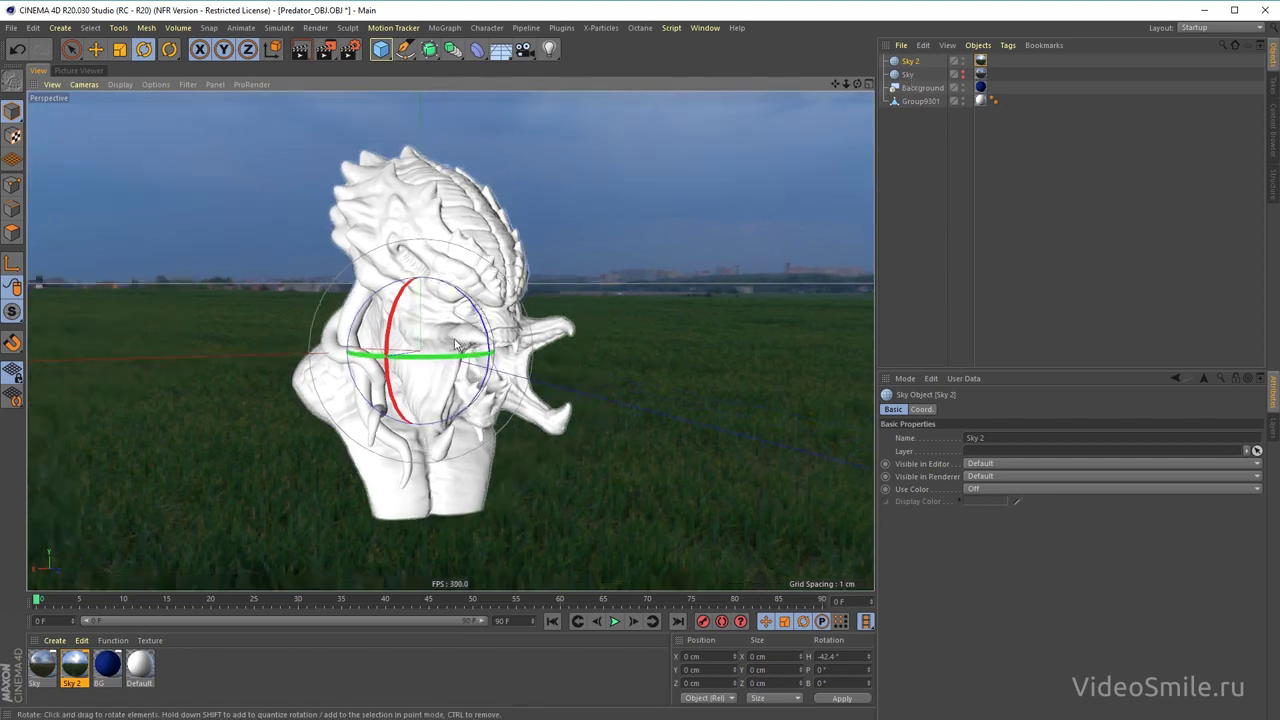
- Give Sky 2 a Compositing tag with Seen by Camera off, verified with a test render
right_click(914, 65)
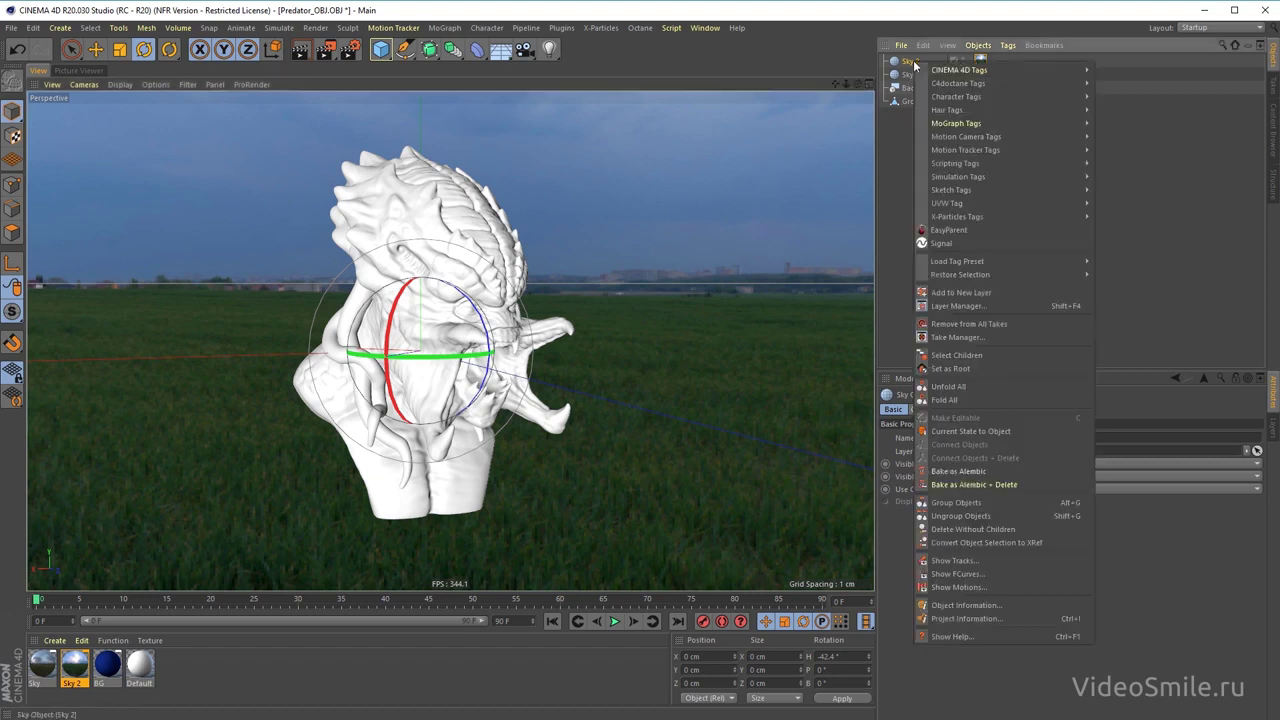
mouse_move(960, 70)
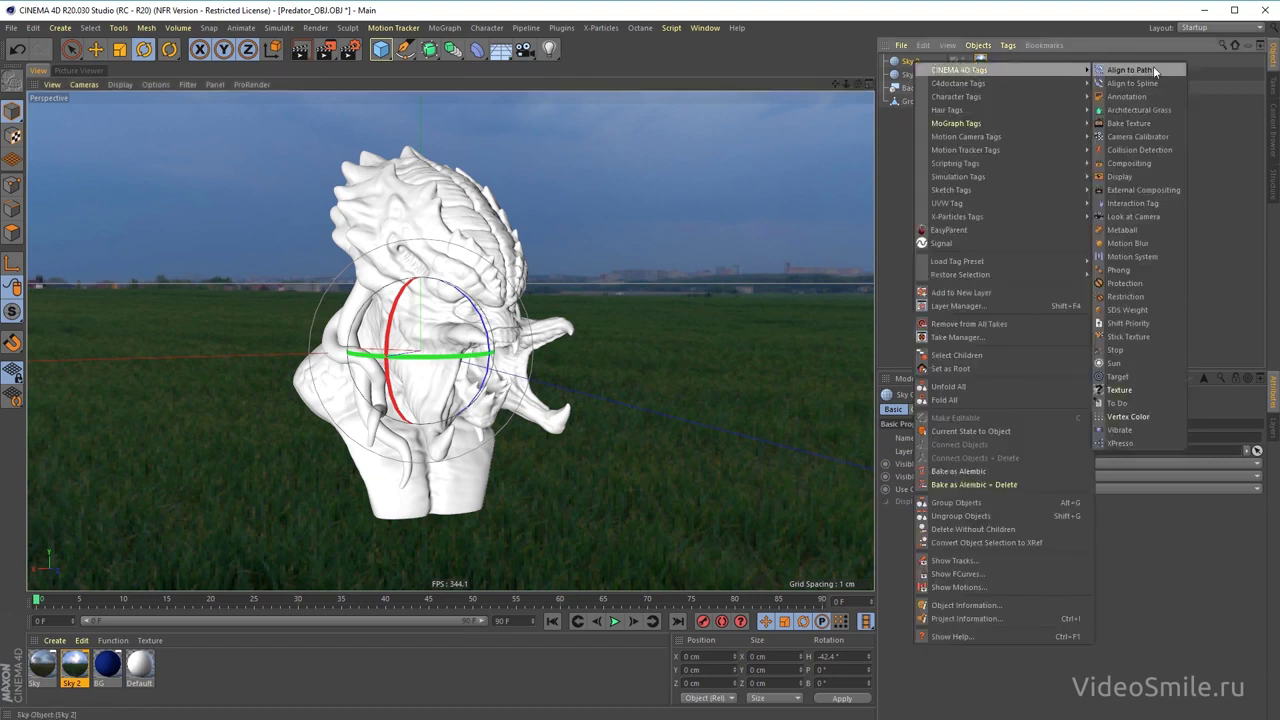
left_click(1140, 163)
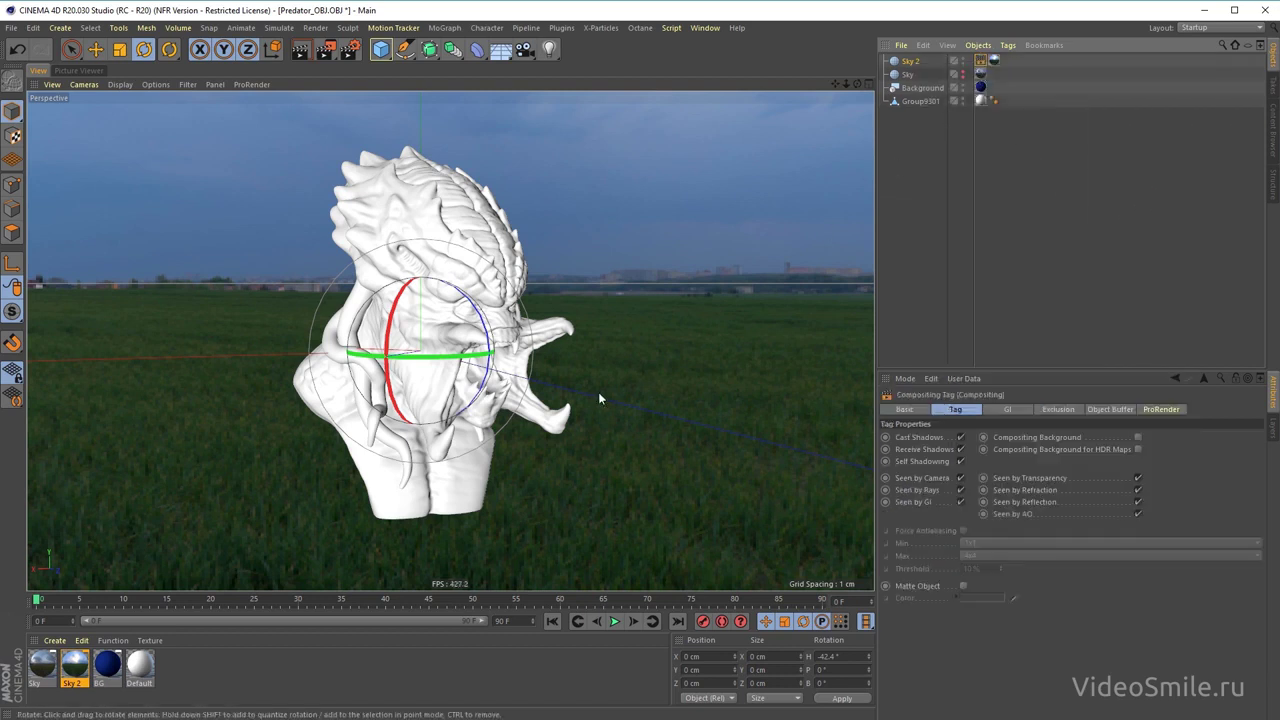
left_click(960, 477)
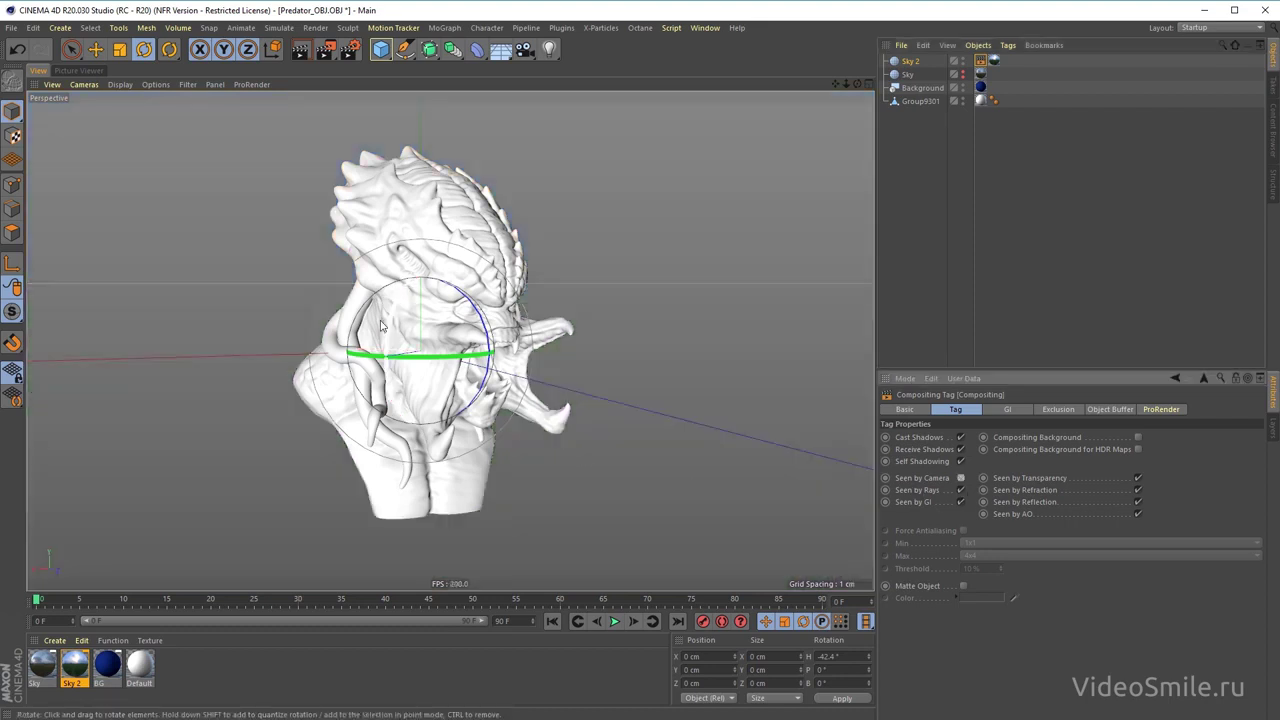
left_click(300, 49)
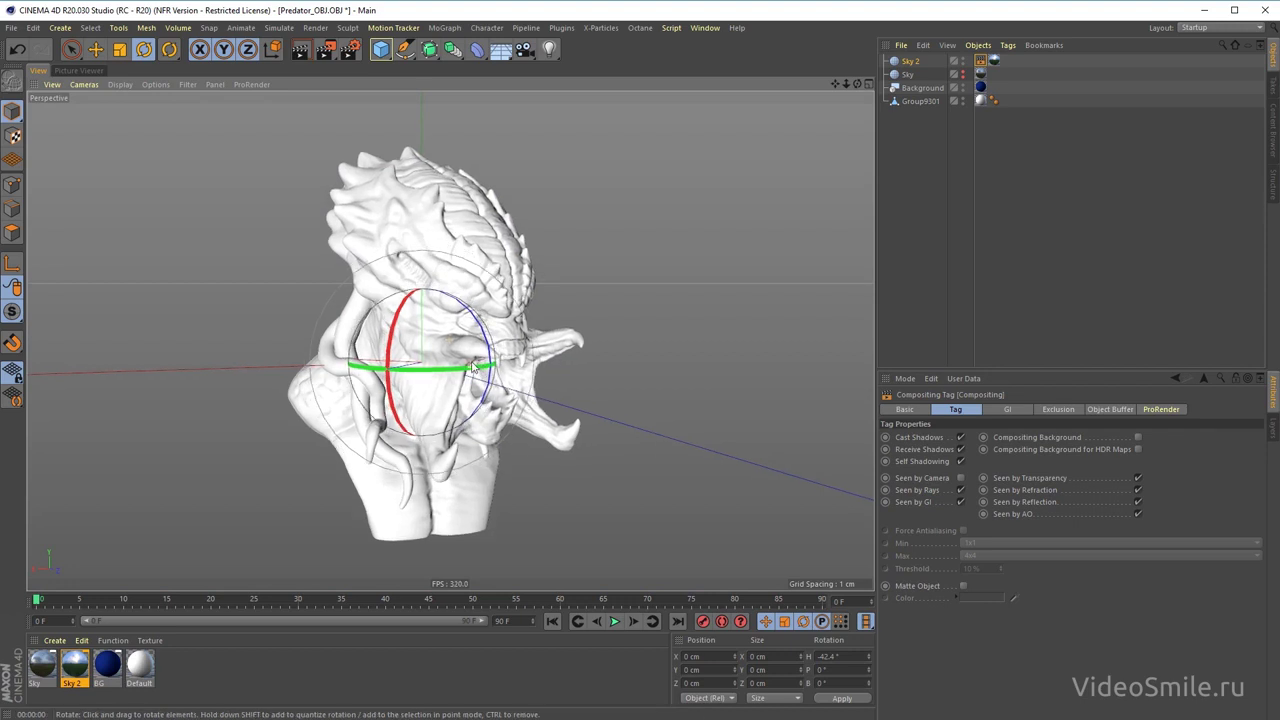
left_click(1220, 356)
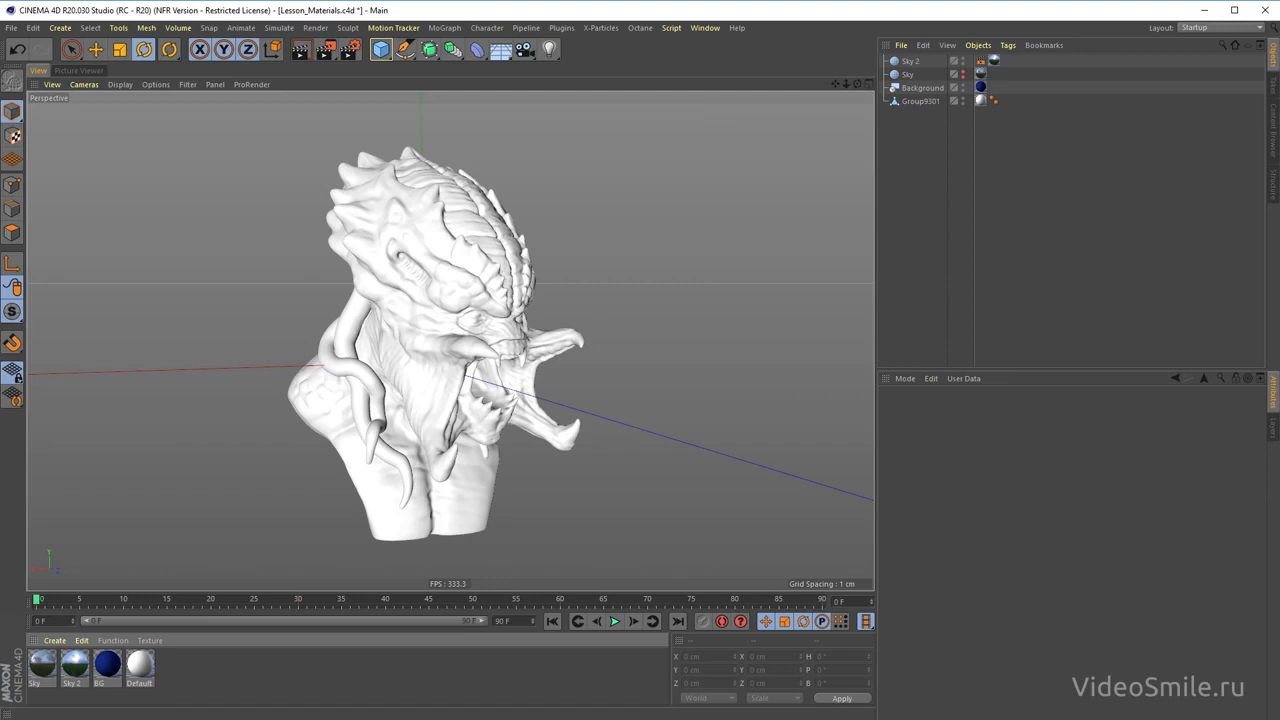
- Colour the Default material cyan (H 184°, S 87%, V 97%), then duplicate it as Default.1
double_click(140, 665)
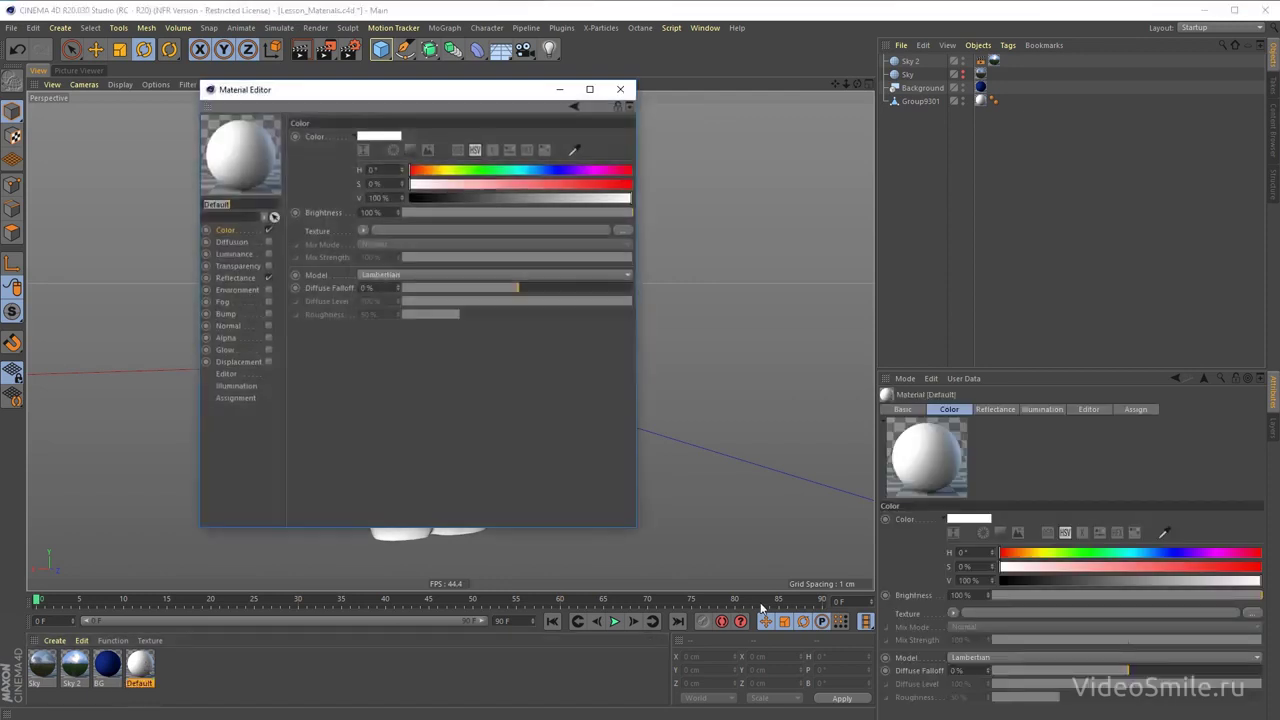
left_click_drag(420, 89, 885, 146)
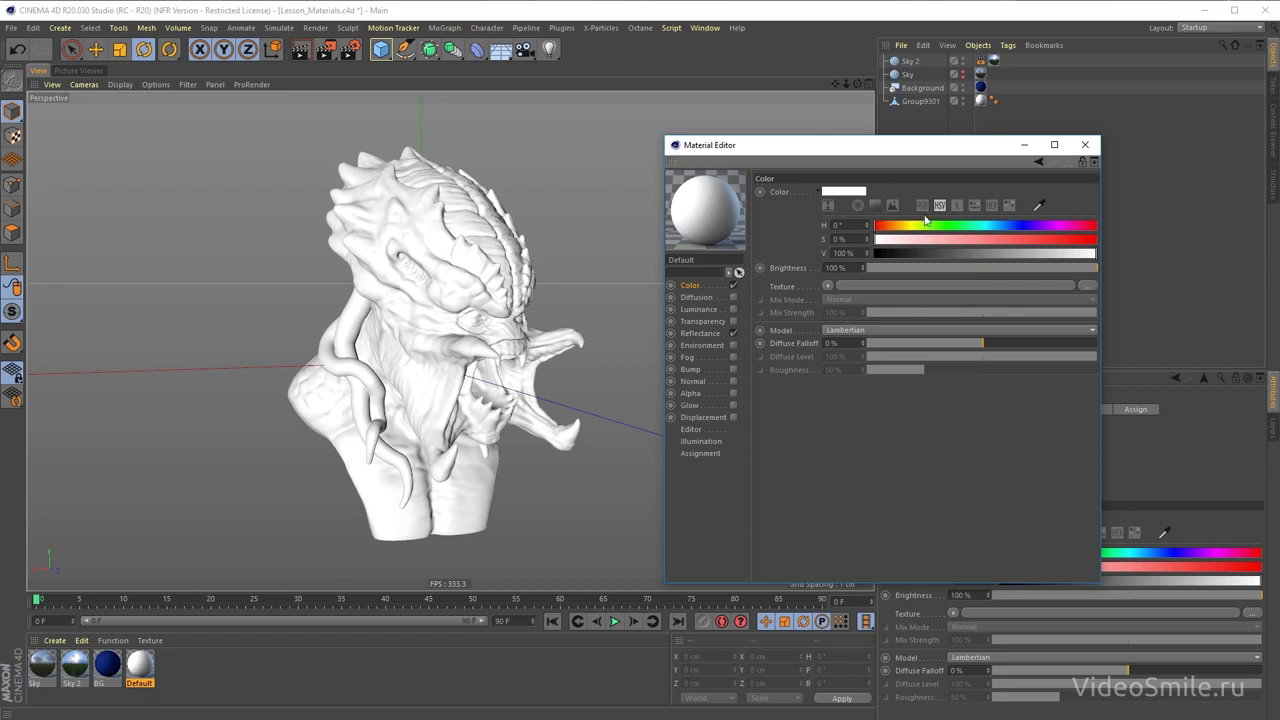
left_click(982, 225)
left_click(1061, 239)
left_click(1068, 239)
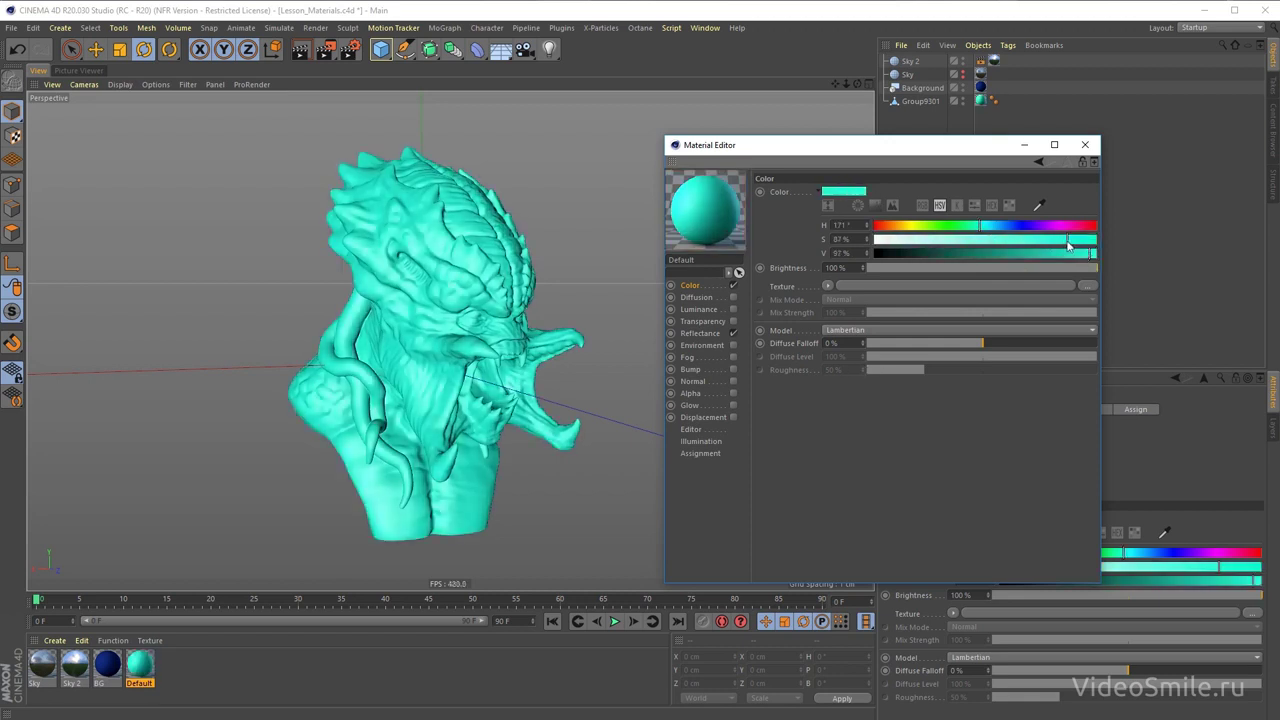
left_click(988, 225)
left_click_drag(140, 665, 160, 673, "ctrl")
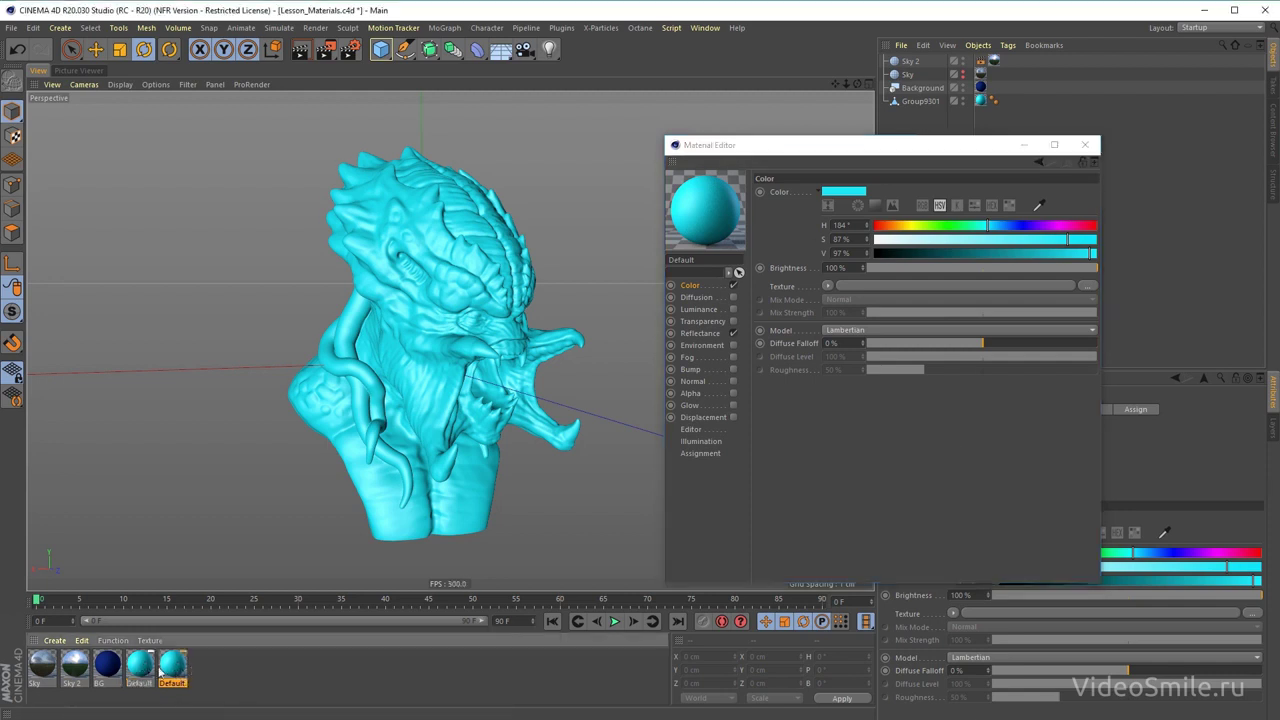
double_click(172, 665)
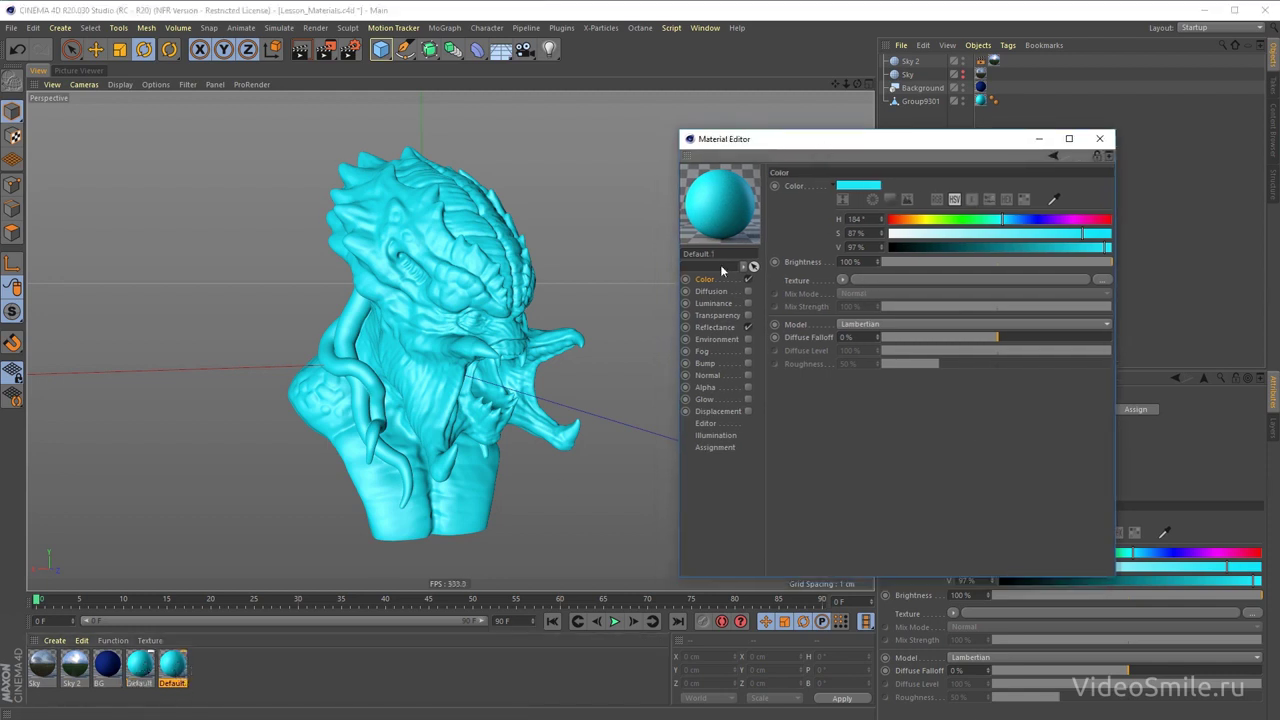
- Load a Fresnel shader into Default.1's Color texture and open its gradient settings
left_click(842, 281)
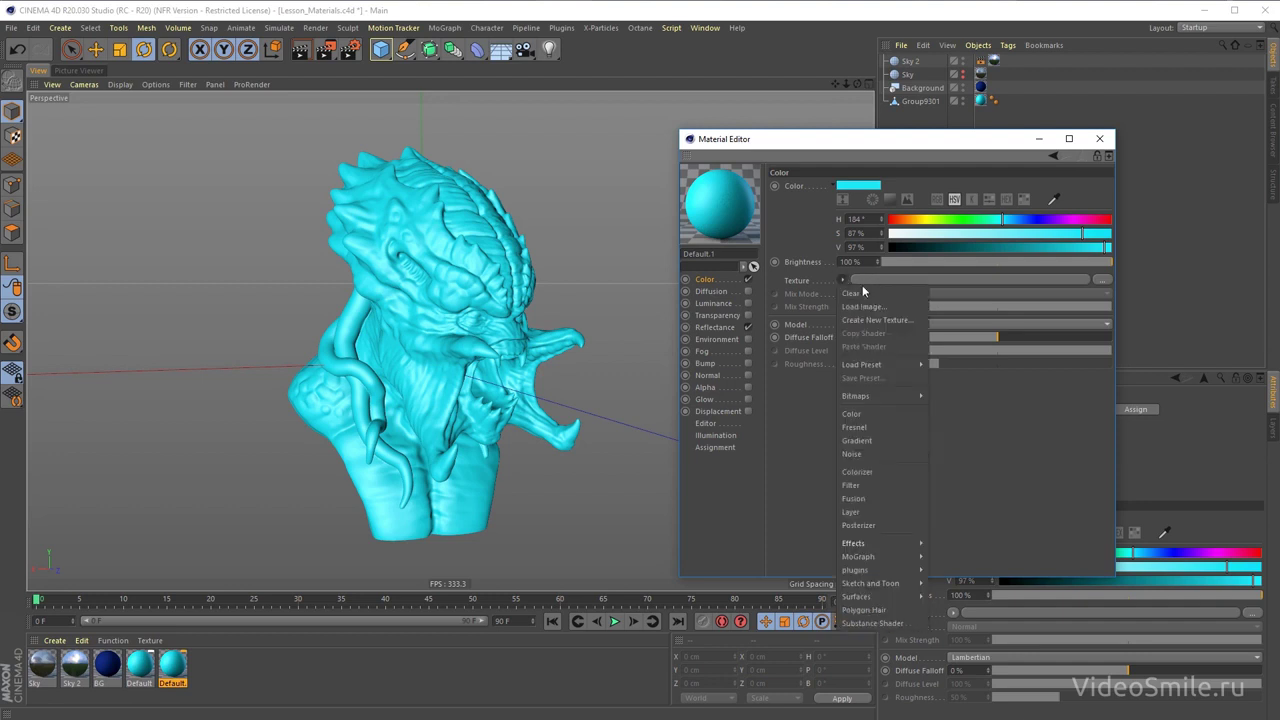
left_click(900, 427)
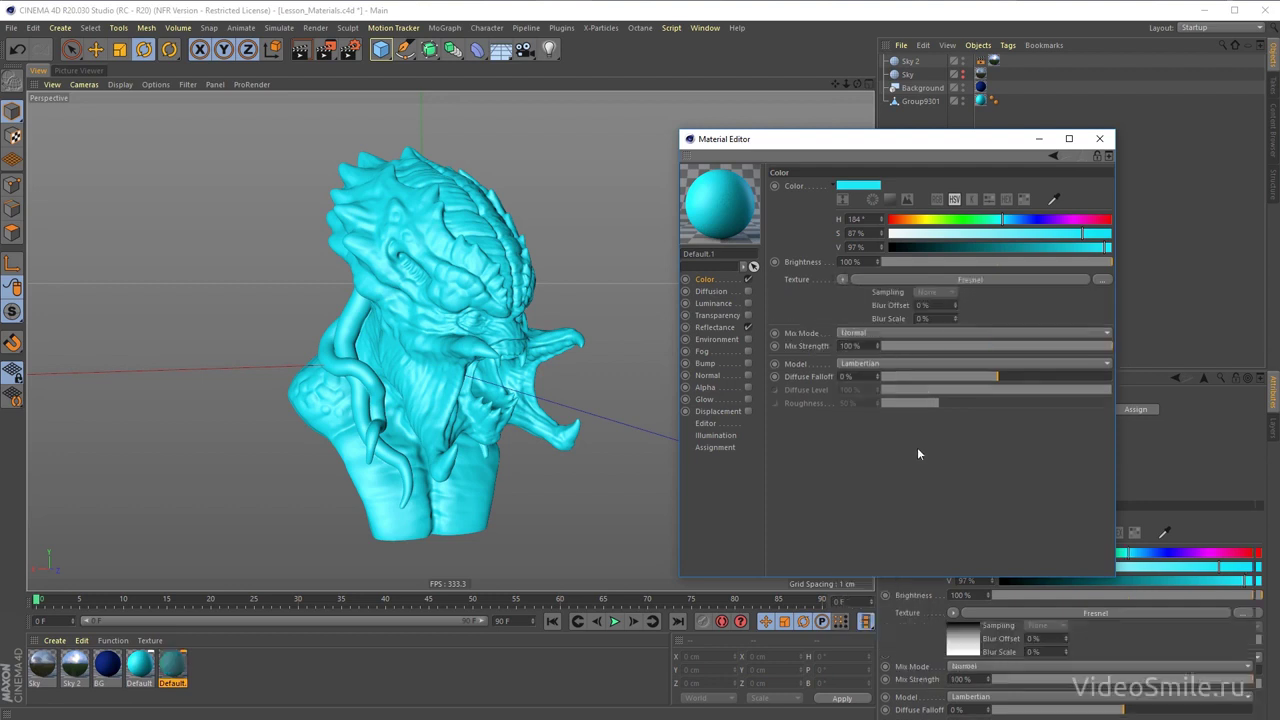
left_click_drag(866, 143, 921, 138)
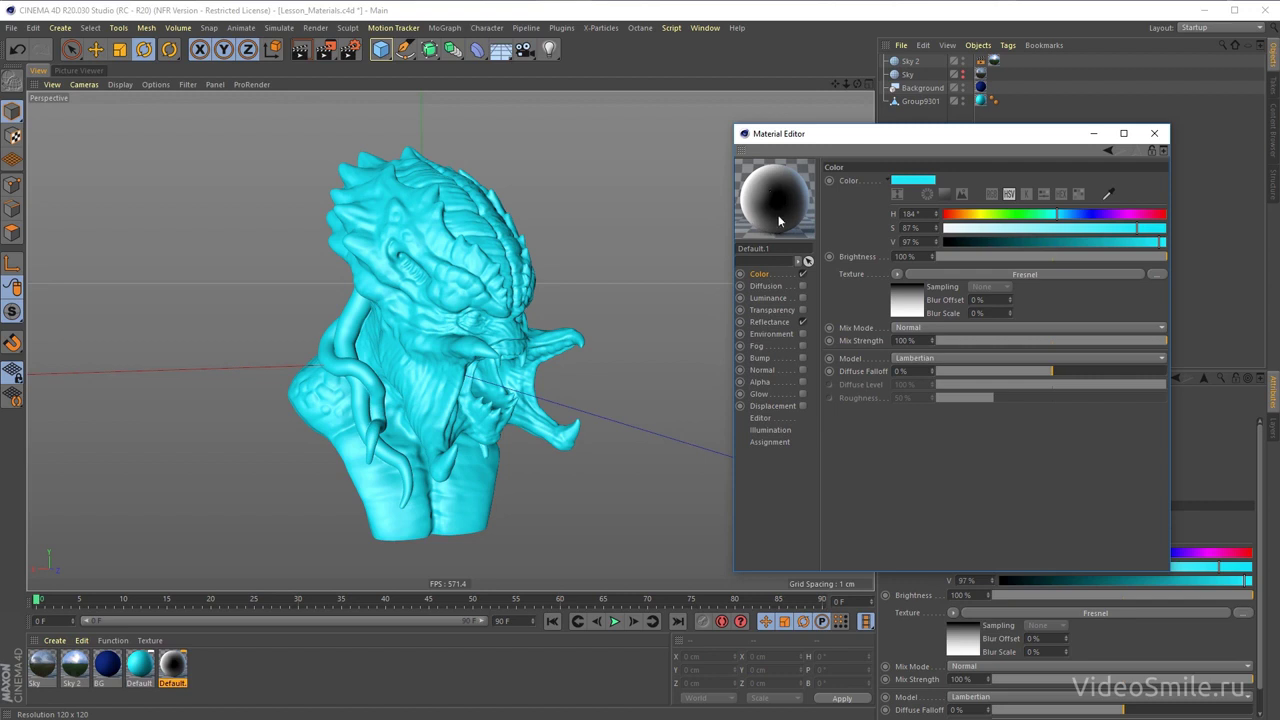
left_click(1047, 274)
left_click_drag(954, 140, 899, 138)
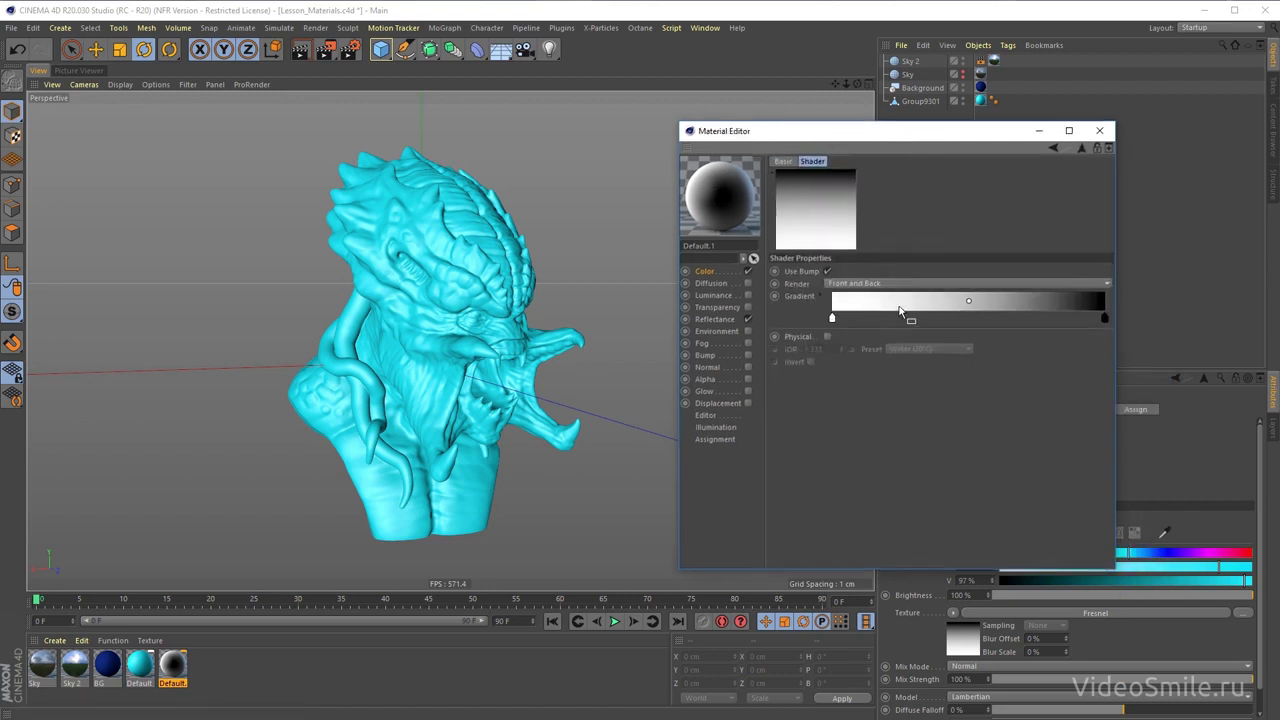
- Invert the Fresnel gradient and set its bright knot to the bust's cyan
right_click(900, 311)
left_click(958, 312)
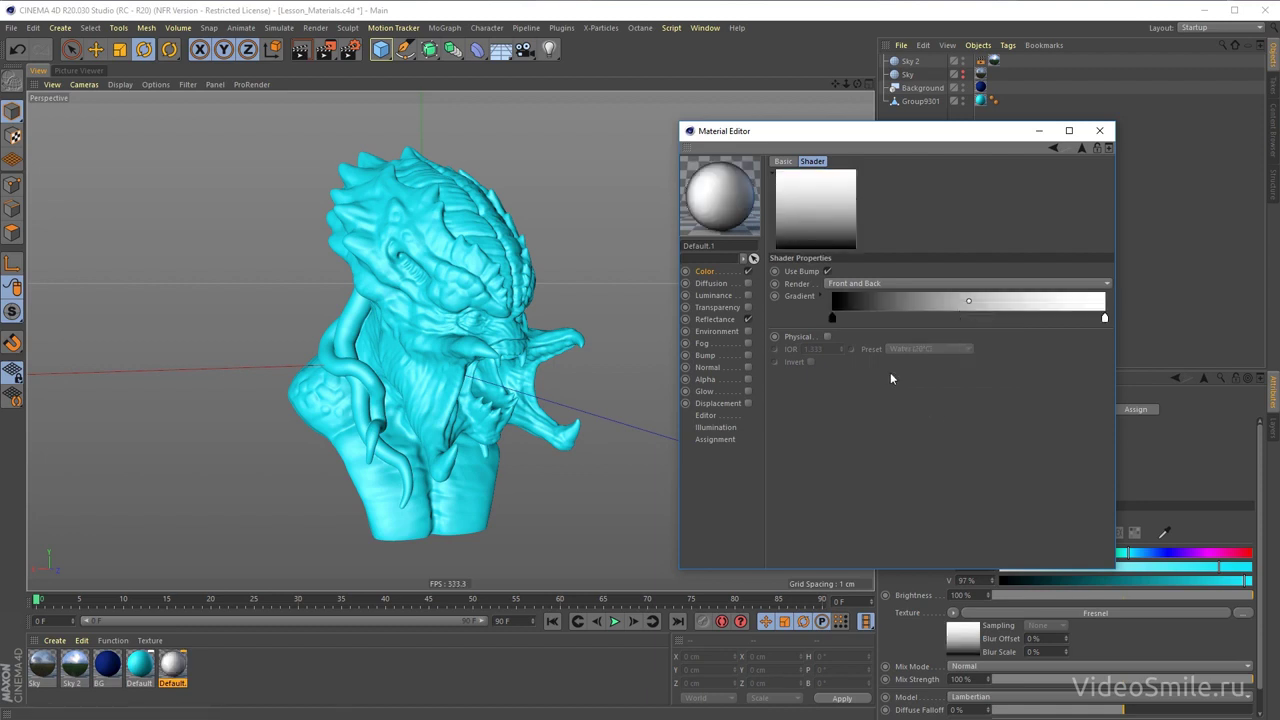
double_click(1104, 318)
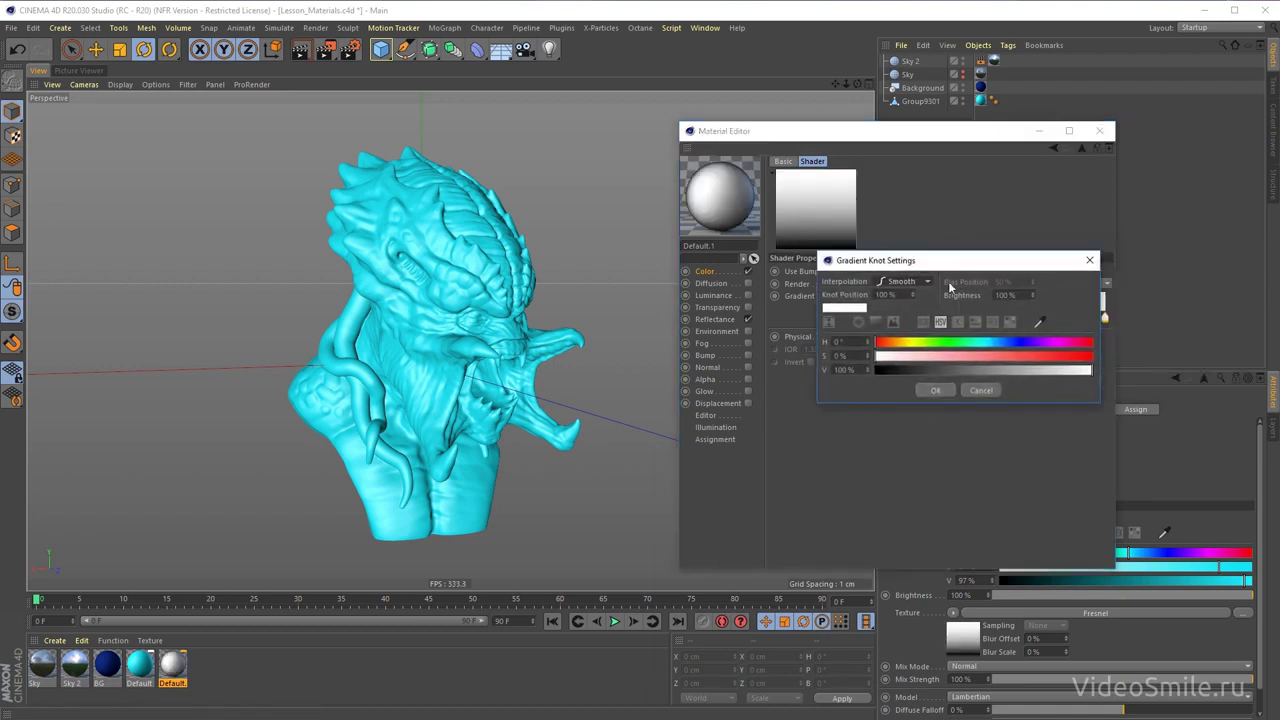
left_click(1038, 322)
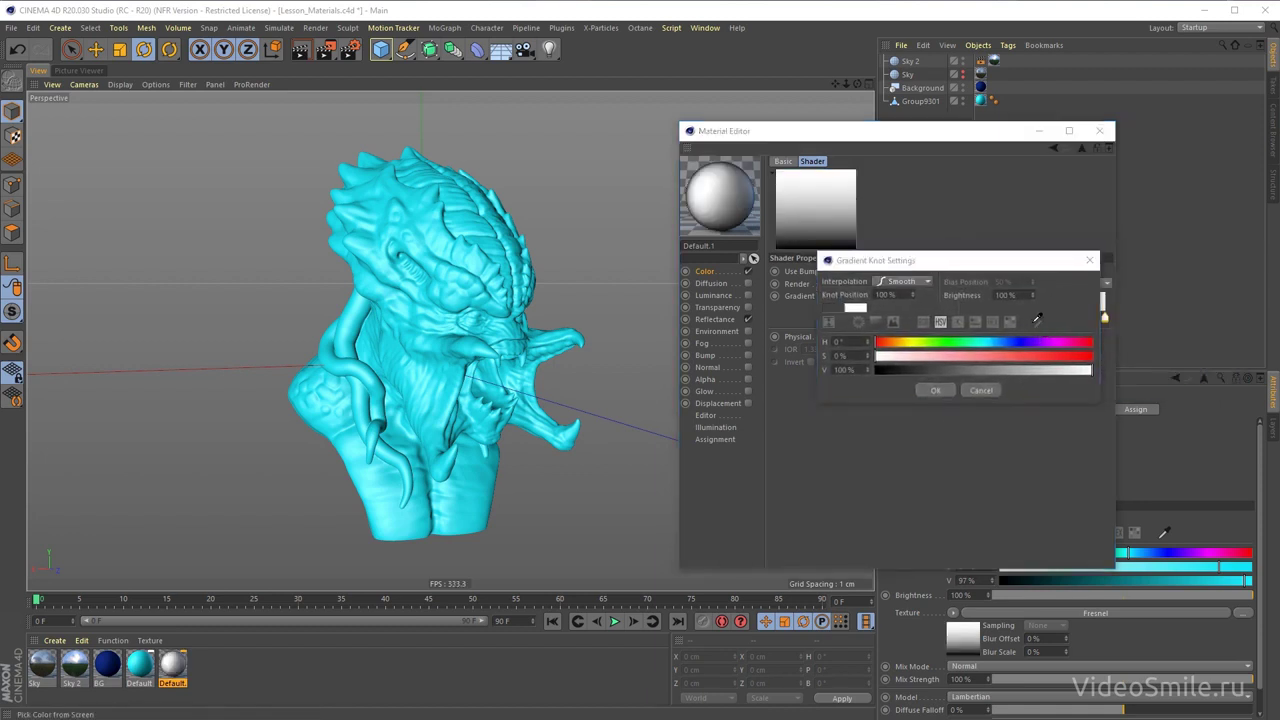
left_click(463, 289)
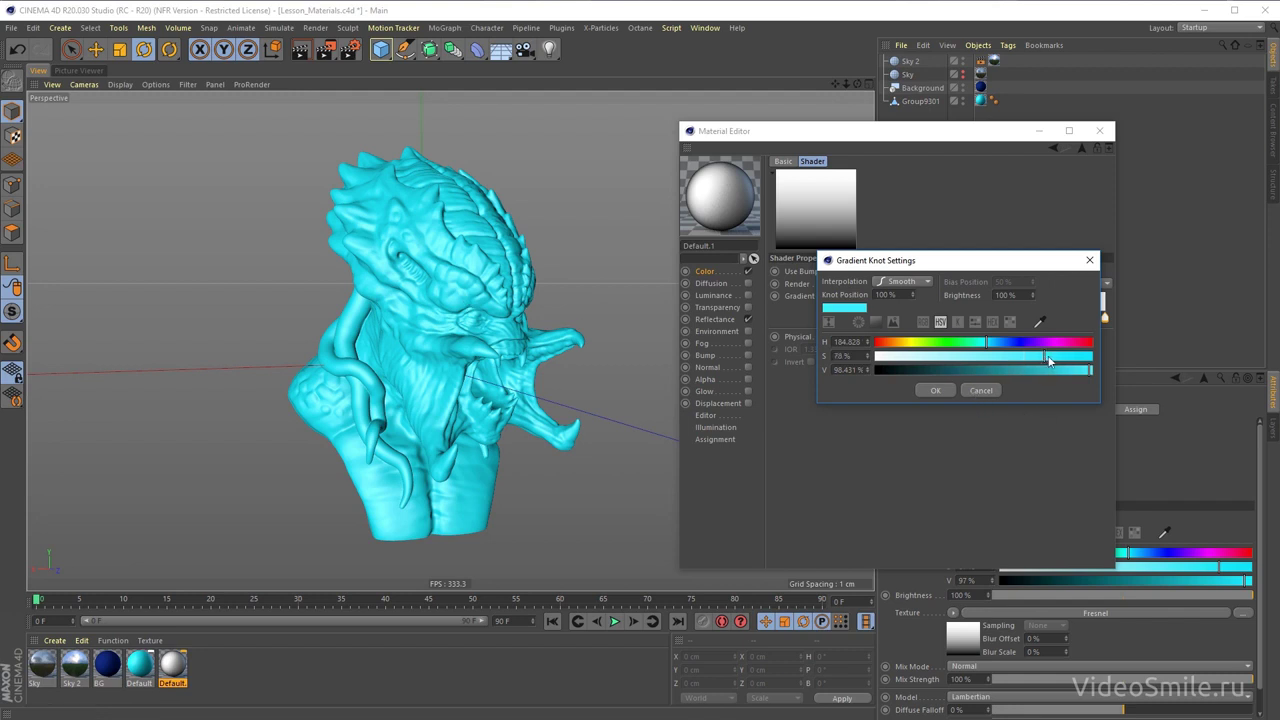
left_click(935, 390)
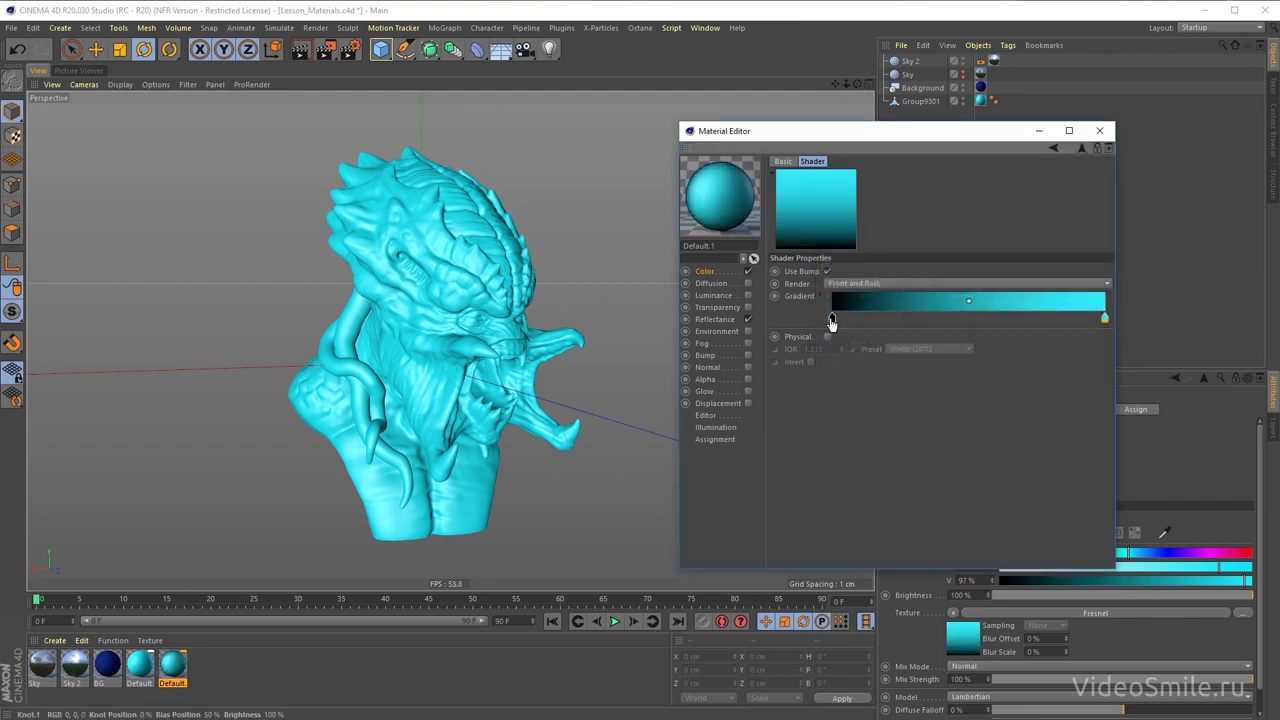
- Make the gradient's dark knot a teal-blue (H 190°, S 80%, V 54%)
double_click(832, 320)
left_click_drag(866, 334, 874, 332)
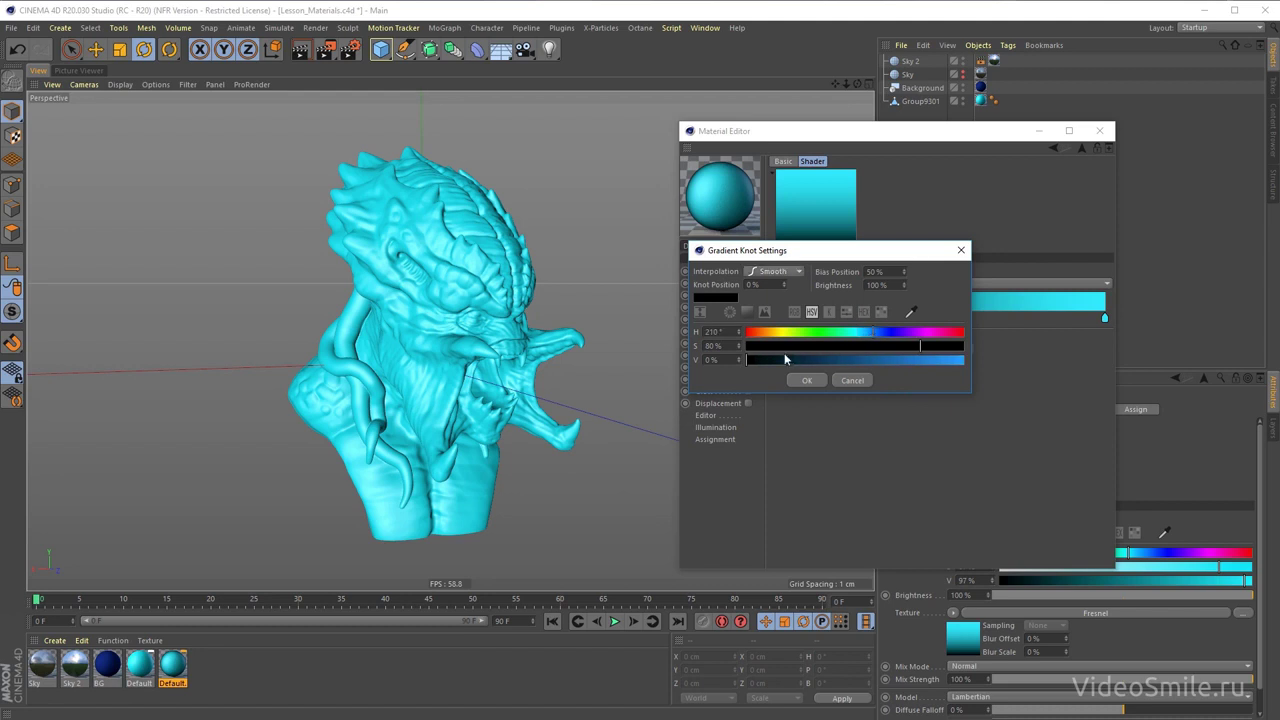
left_click_drag(789, 357, 813, 359)
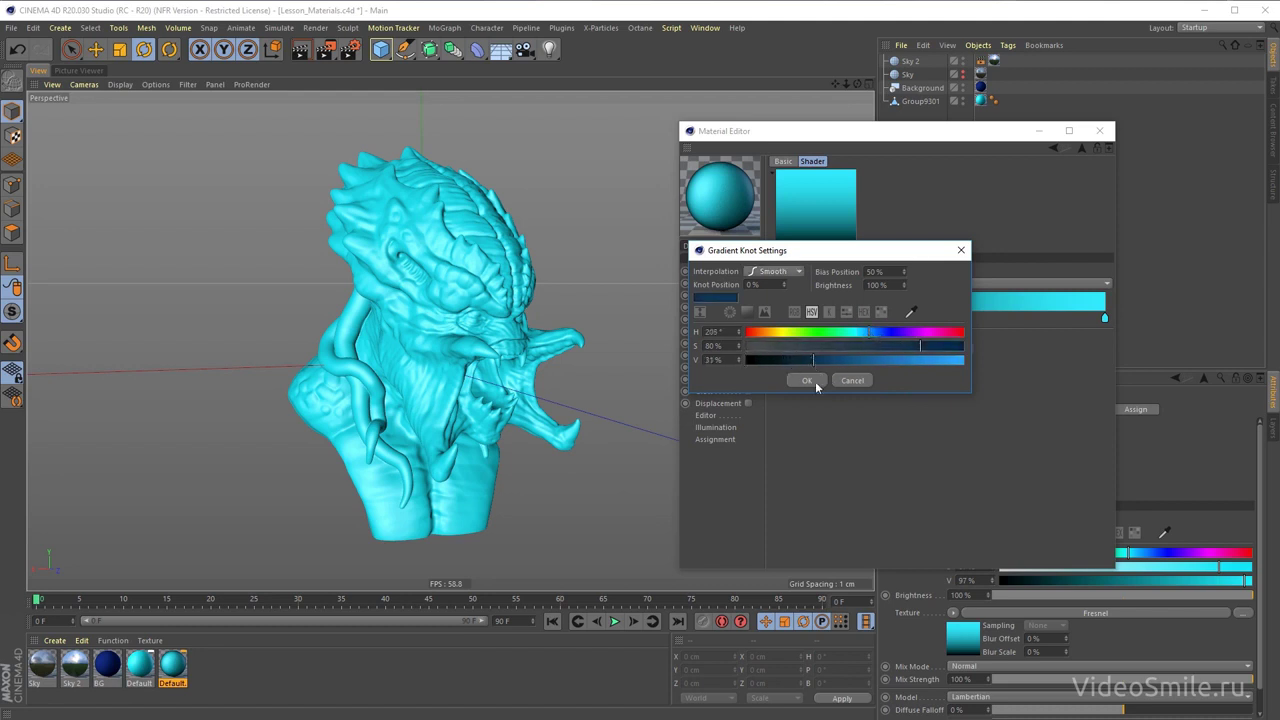
left_click(815, 381)
double_click(832, 322)
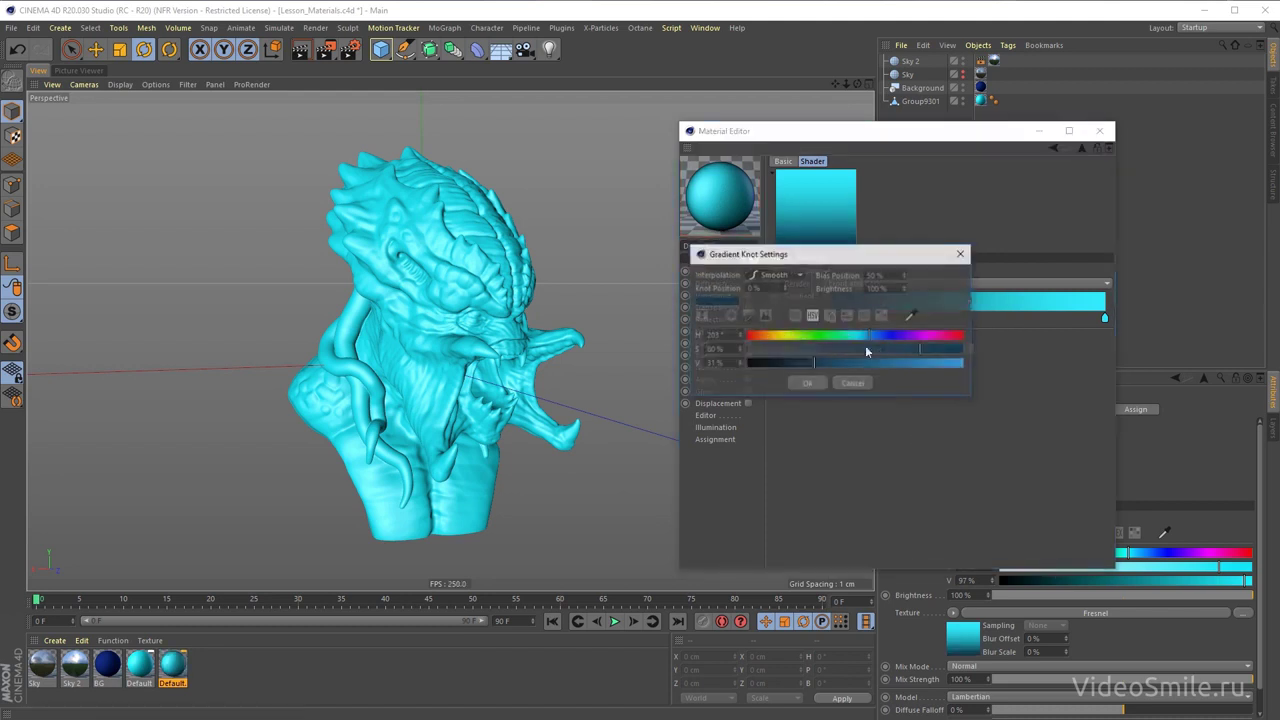
left_click(811, 380)
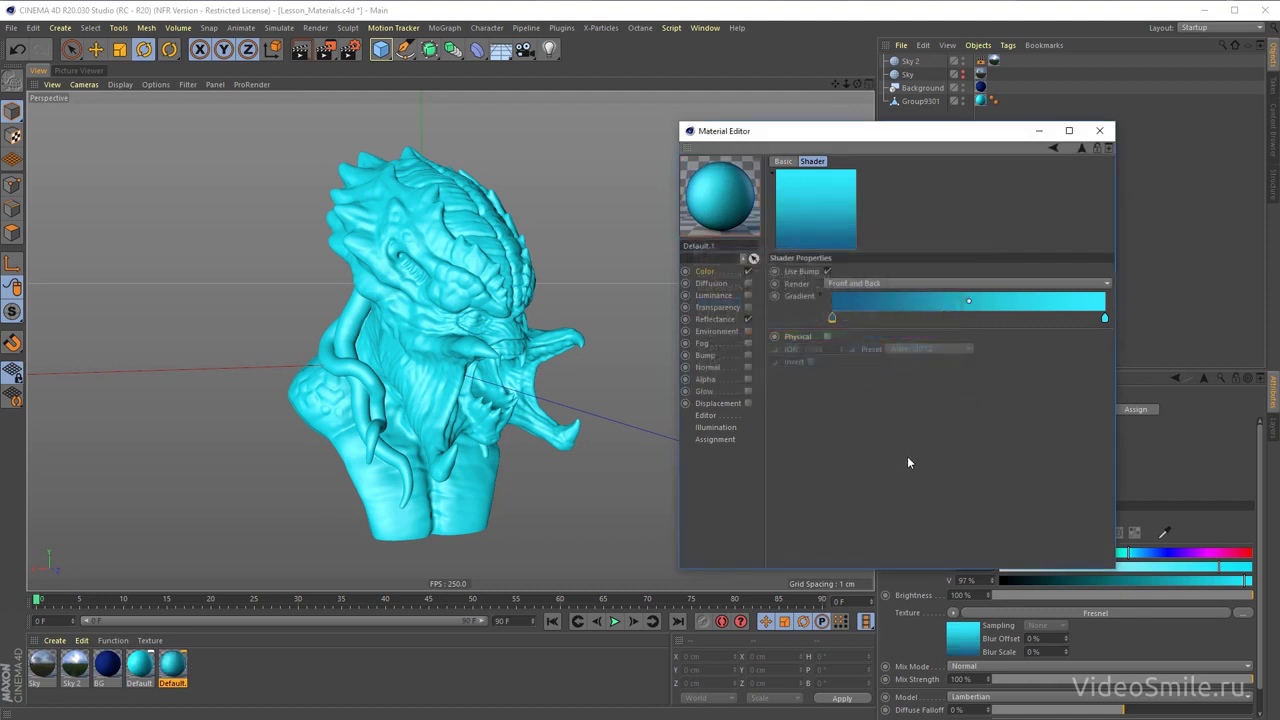
double_click(832, 320)
left_click_drag(863, 334, 866, 335)
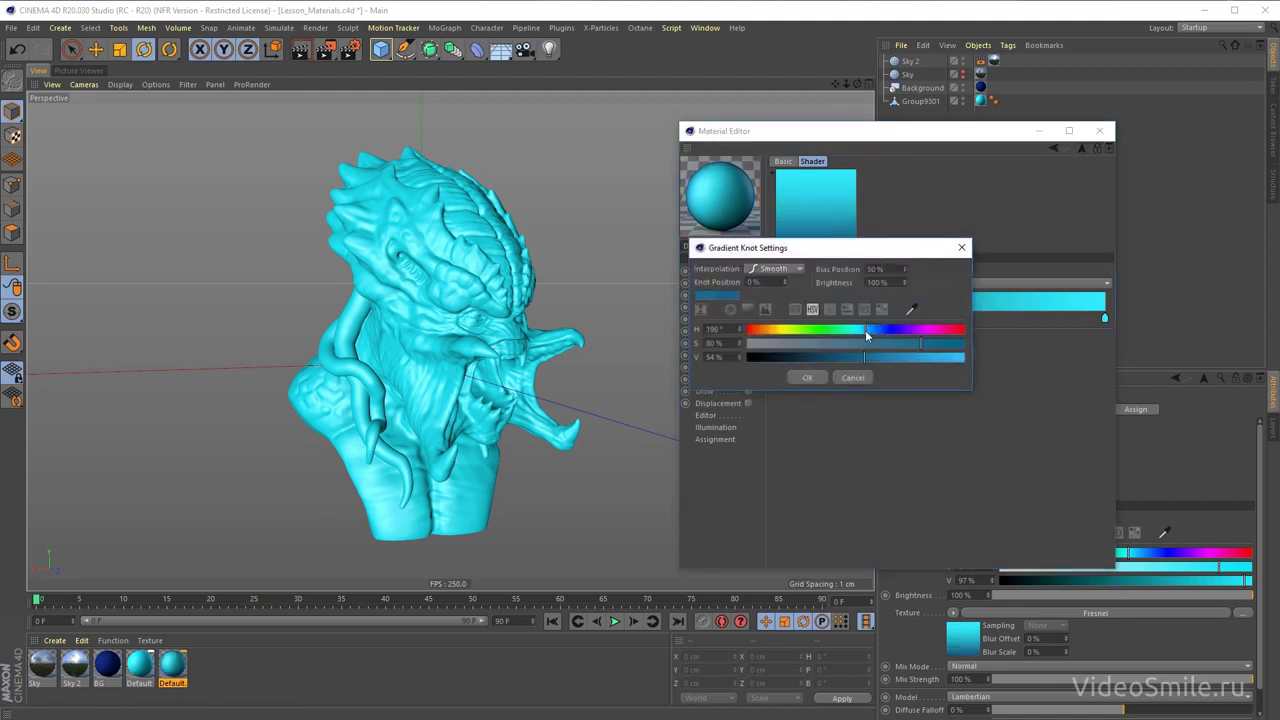
left_click(806, 377)
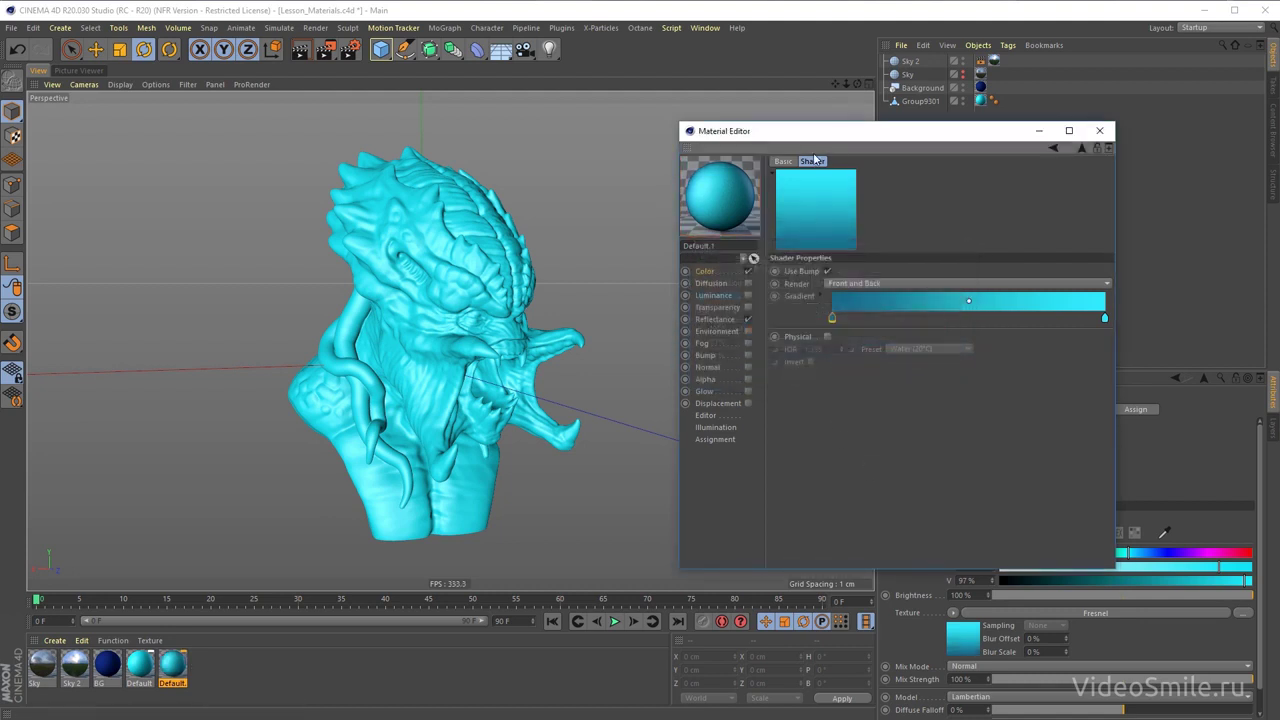
left_click_drag(815, 131, 1005, 138)
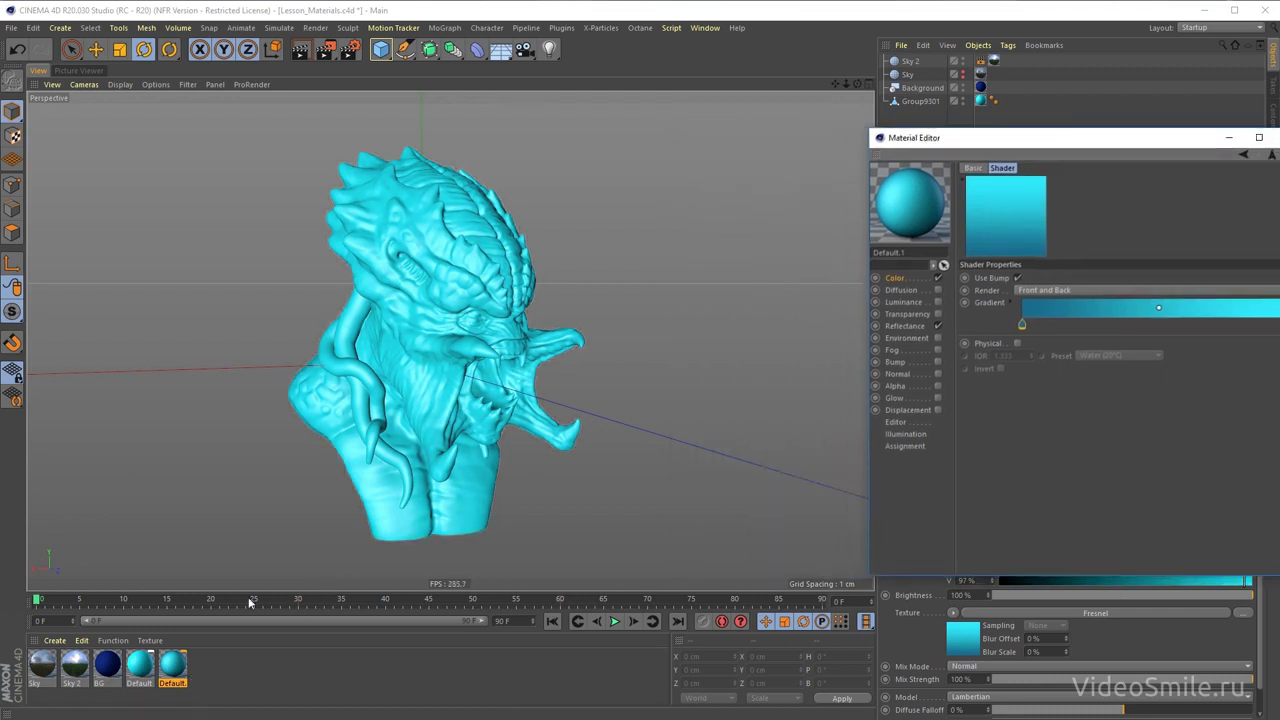
- Render the scene to the Picture Viewer with the History panel shown
left_click(80, 71)
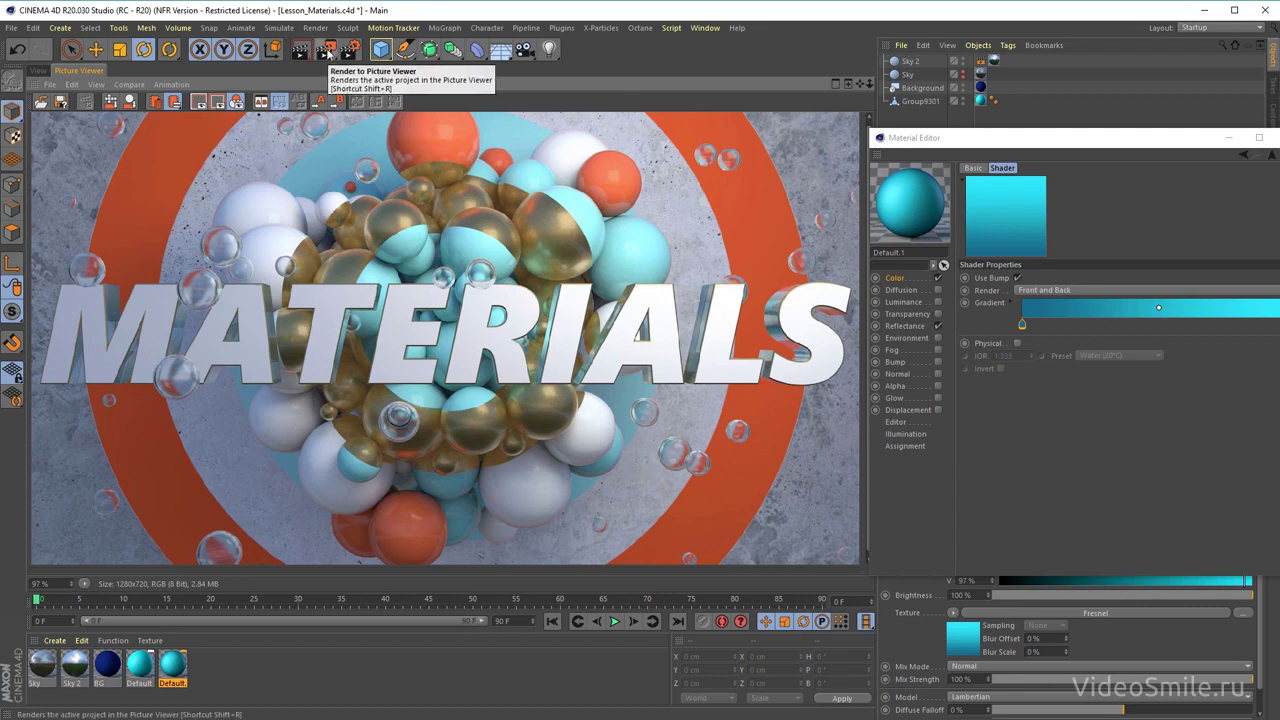
left_click(329, 54)
left_click_drag(976, 139, 1047, 373)
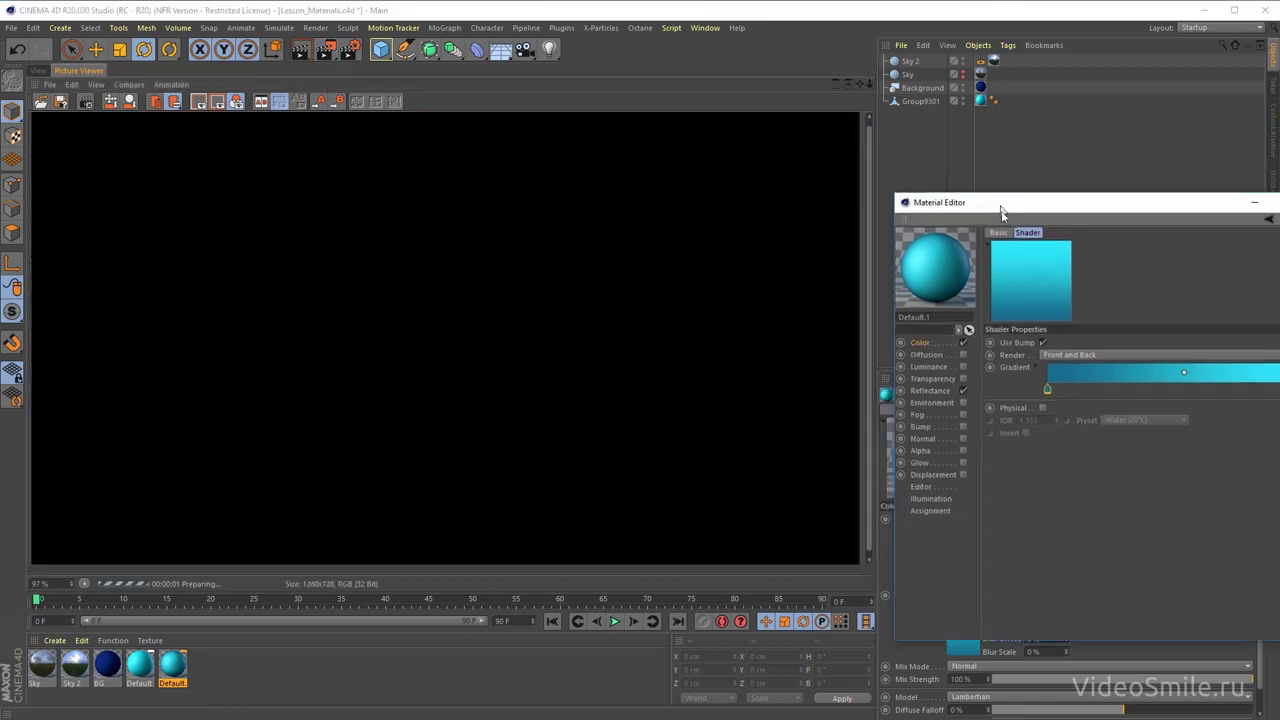
left_click(836, 84)
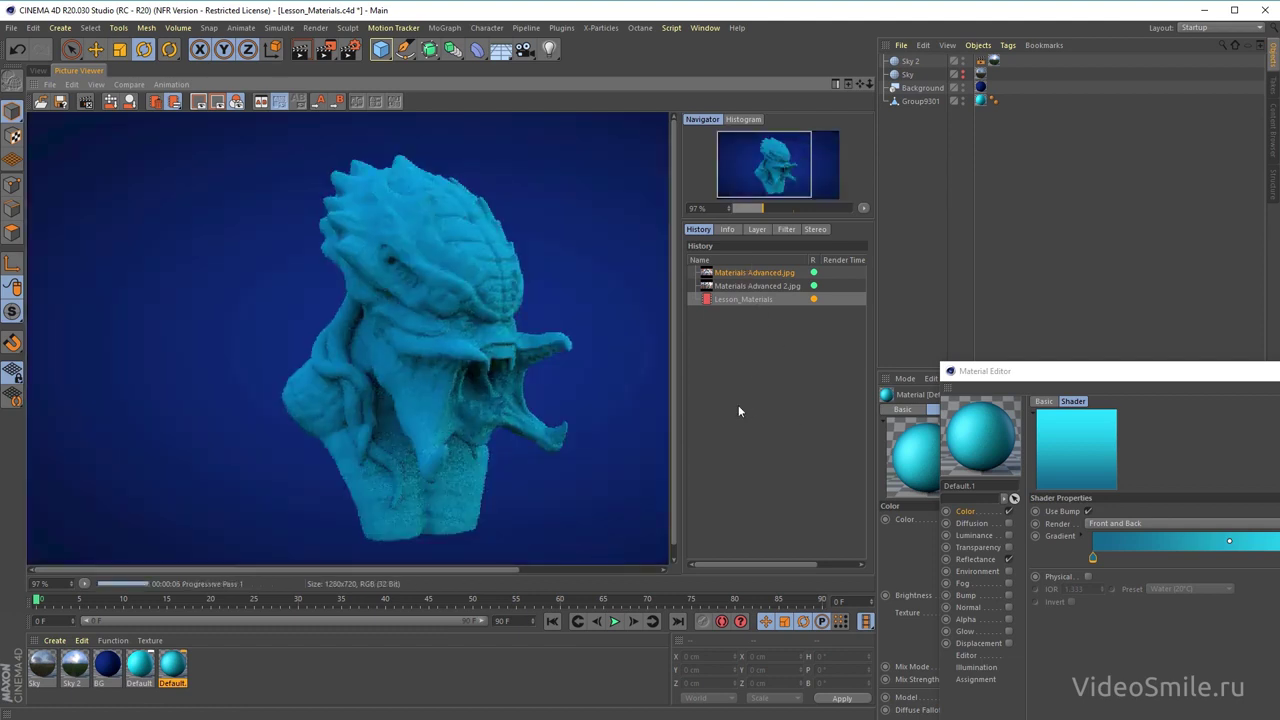
- Frame the rendered bust, then drop the material onto Group9301 as a second tag
left_click_drag(500, 370, 394, 363)
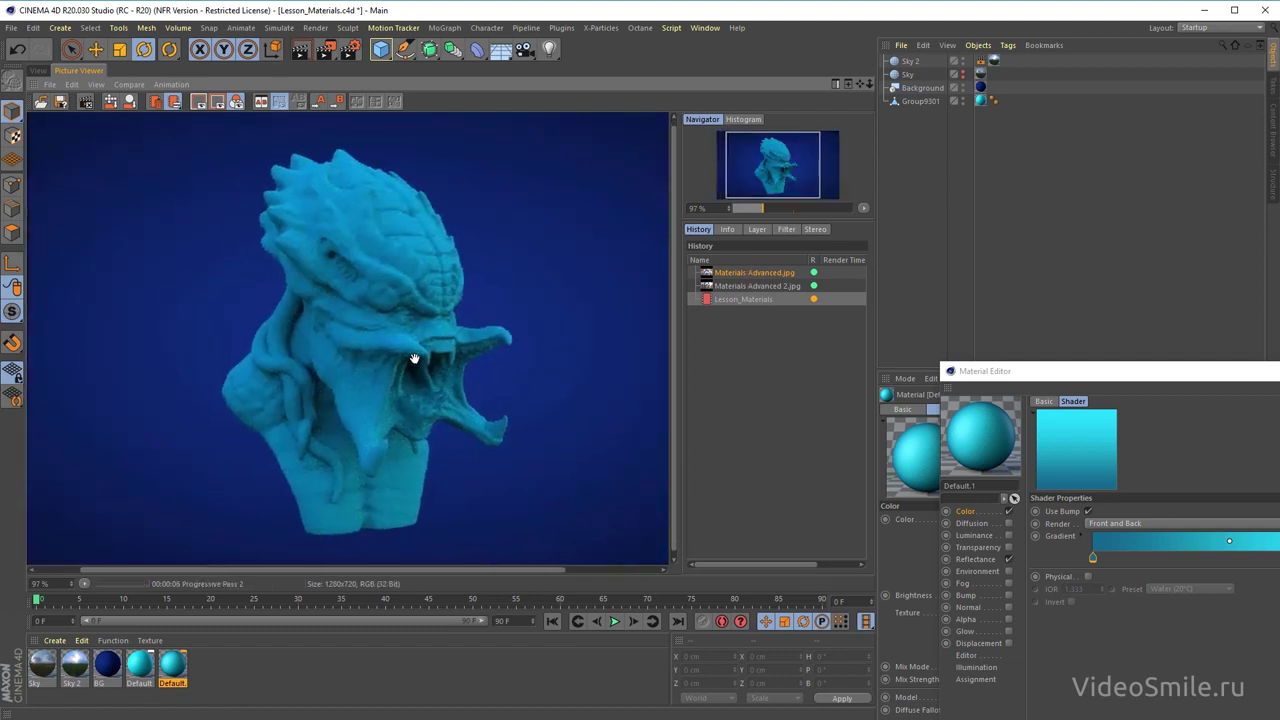
scroll(416, 400, "down", 1)
scroll(416, 400, "down", 1)
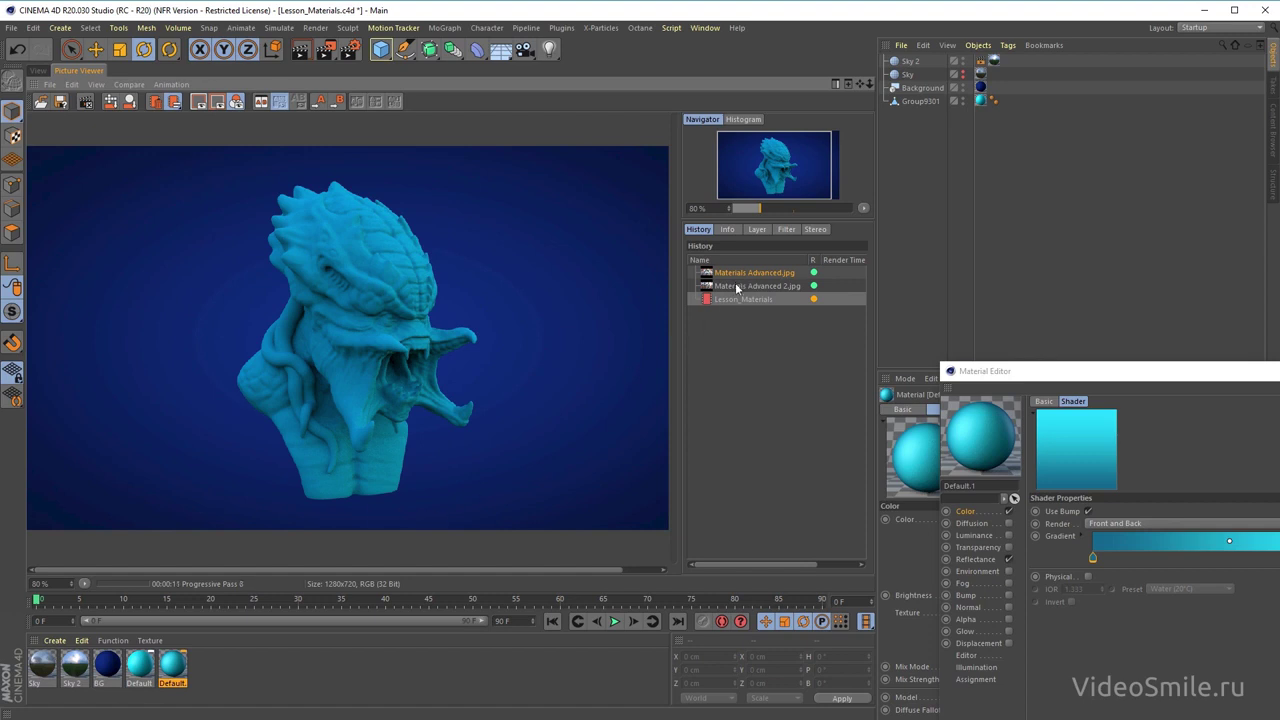
scroll(405, 324, "up", 1)
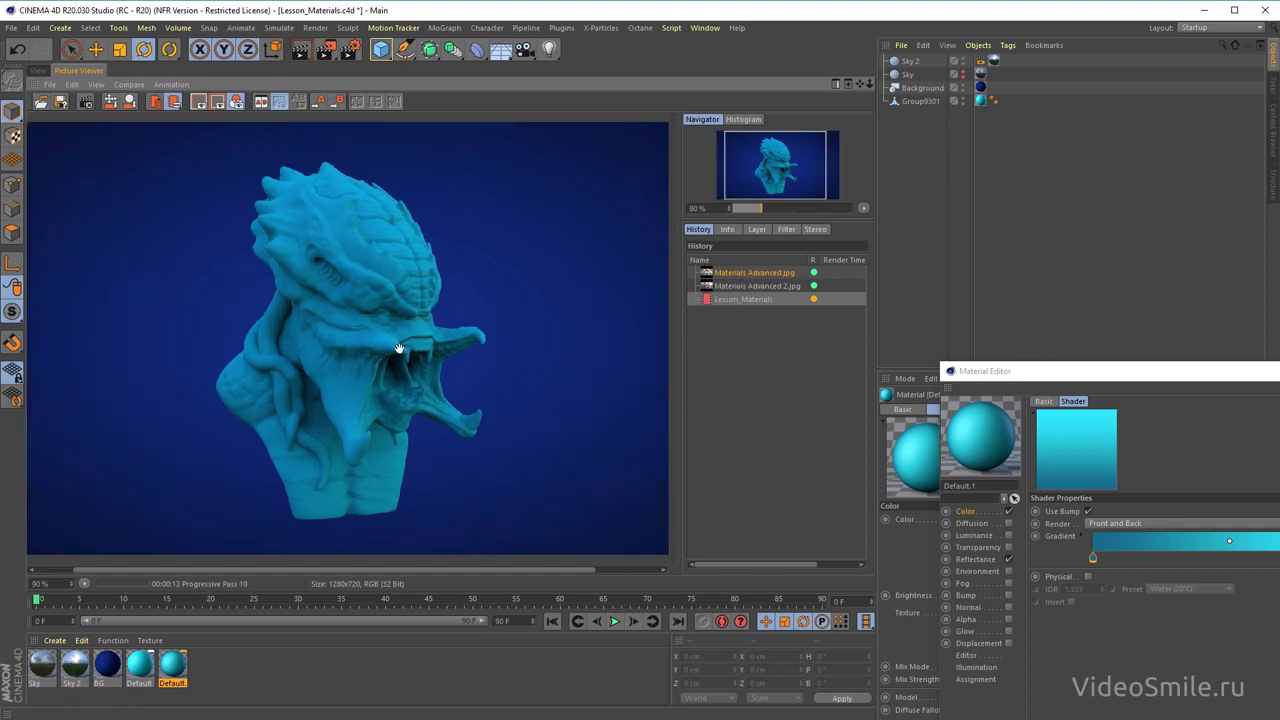
left_click_drag(400, 350, 417, 358)
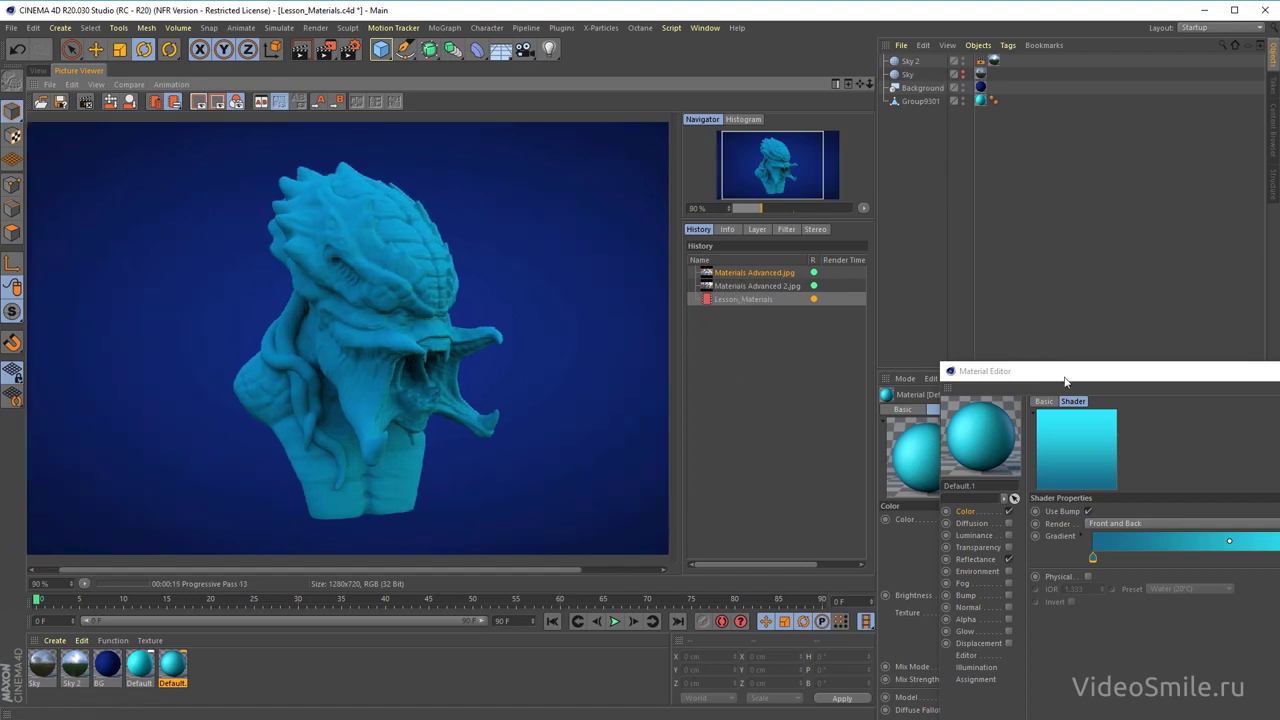
left_click_drag(1065, 375, 998, 269)
left_click_drag(172, 668, 922, 101)
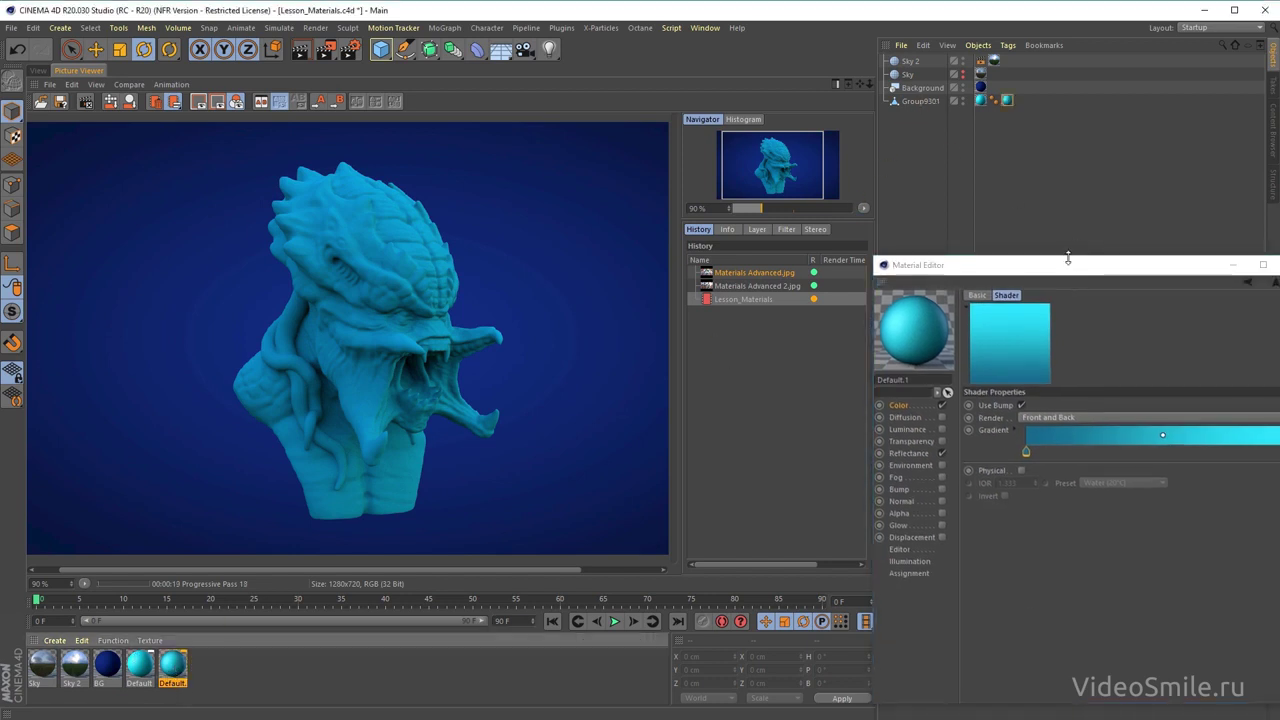
- Re-render the scene with the new material, stopping the old render, and zoom in on the head
left_click(330, 50)
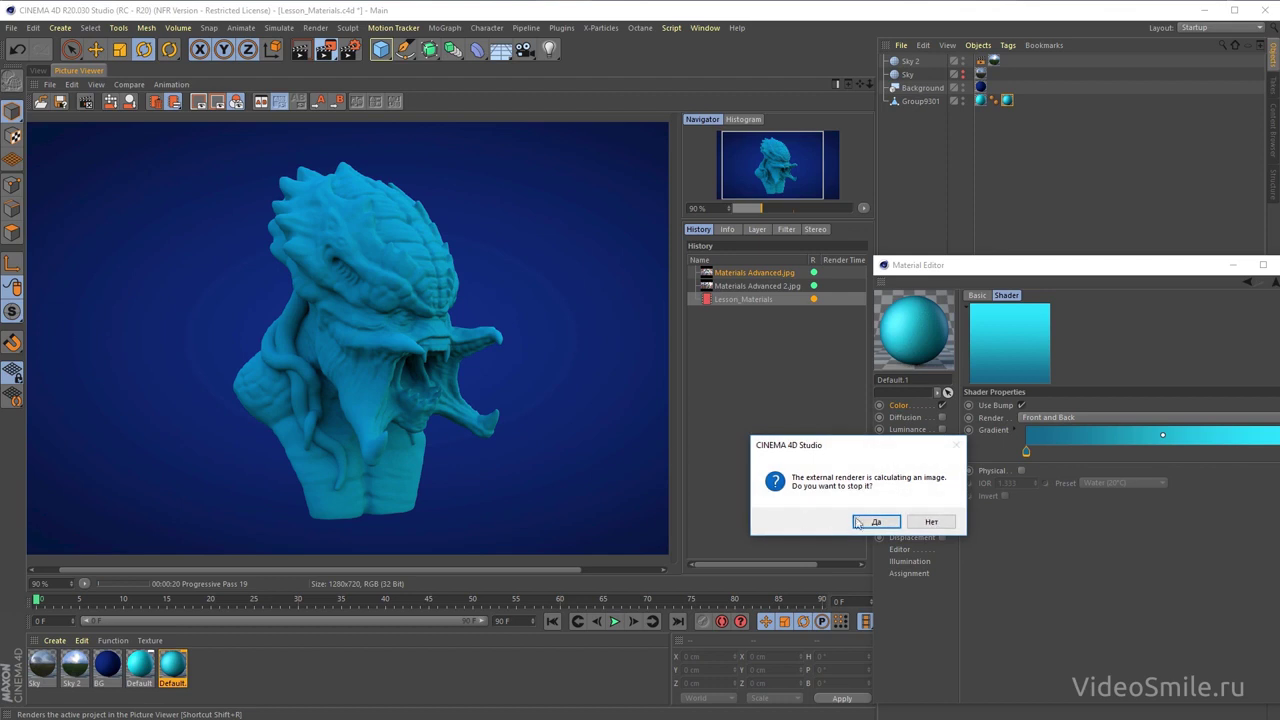
key("Return")
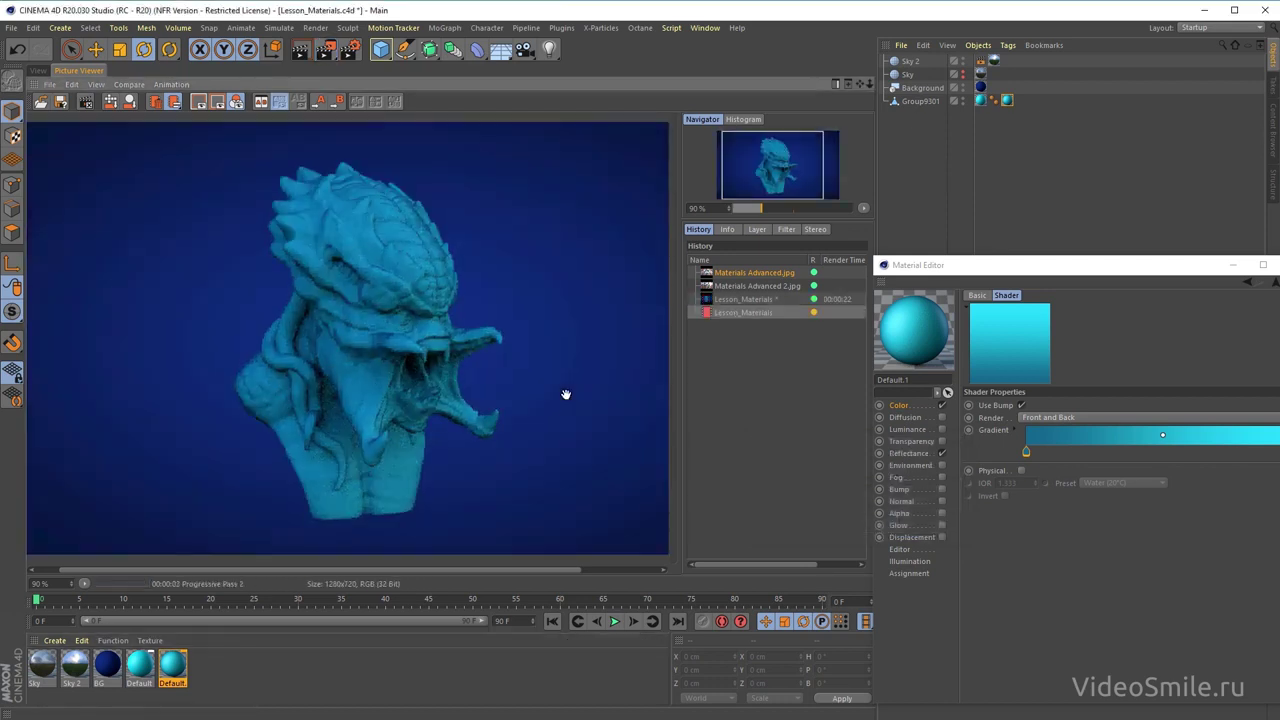
scroll(329, 271, "up", 3)
scroll(386, 271, "up", 1)
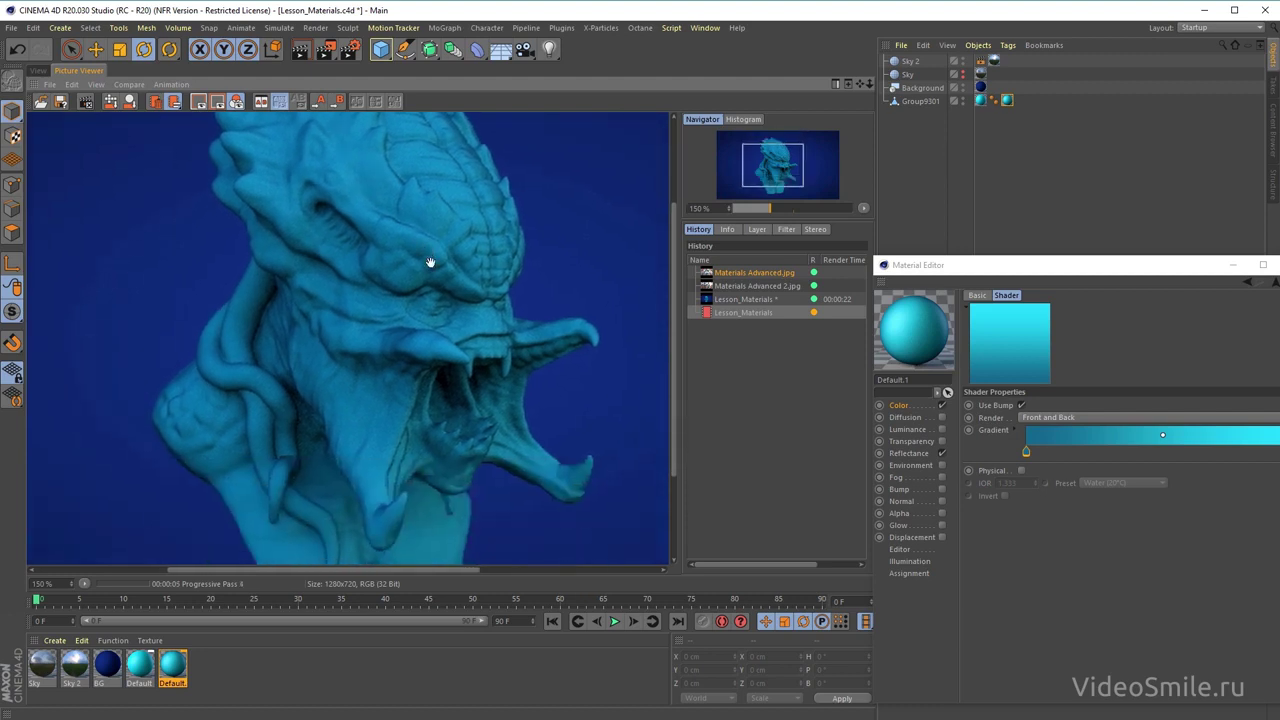
left_click_drag(430, 262, 432, 306)
- Compare the earlier Lesson_Materials render with the current one and inspect the face
left_click(746, 298)
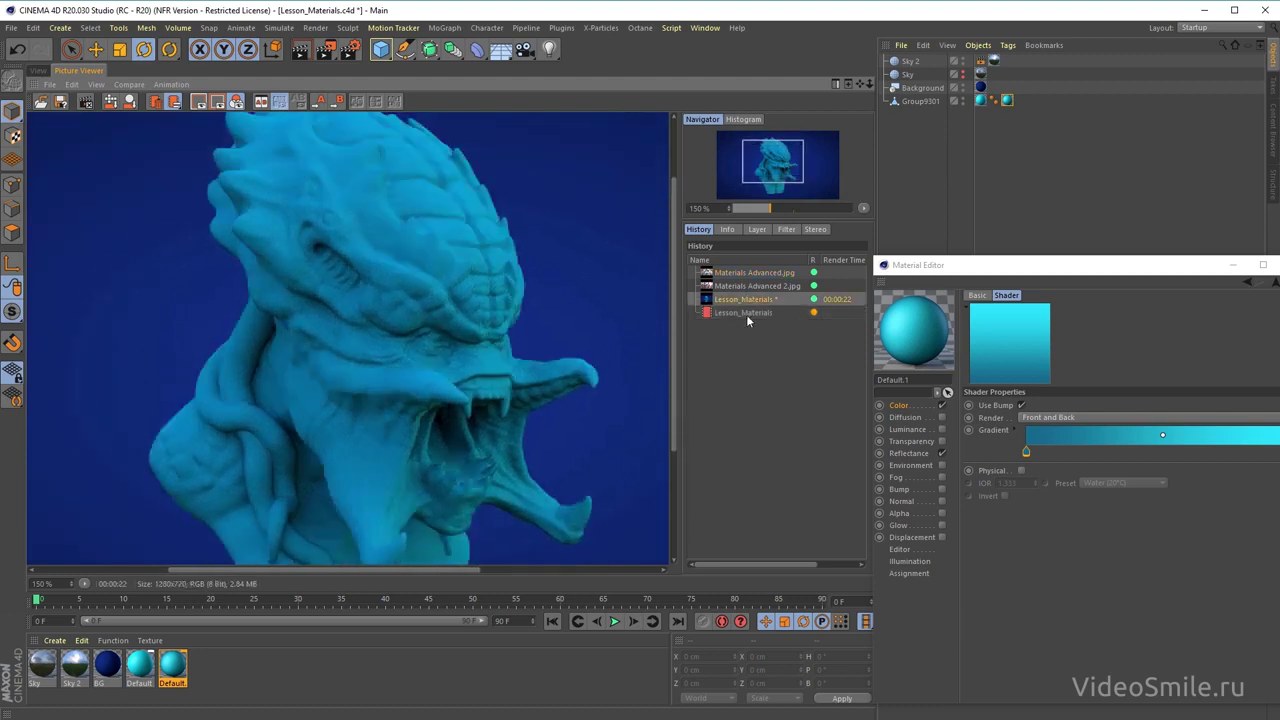
left_click(746, 313)
left_click(744, 298)
left_click(744, 311)
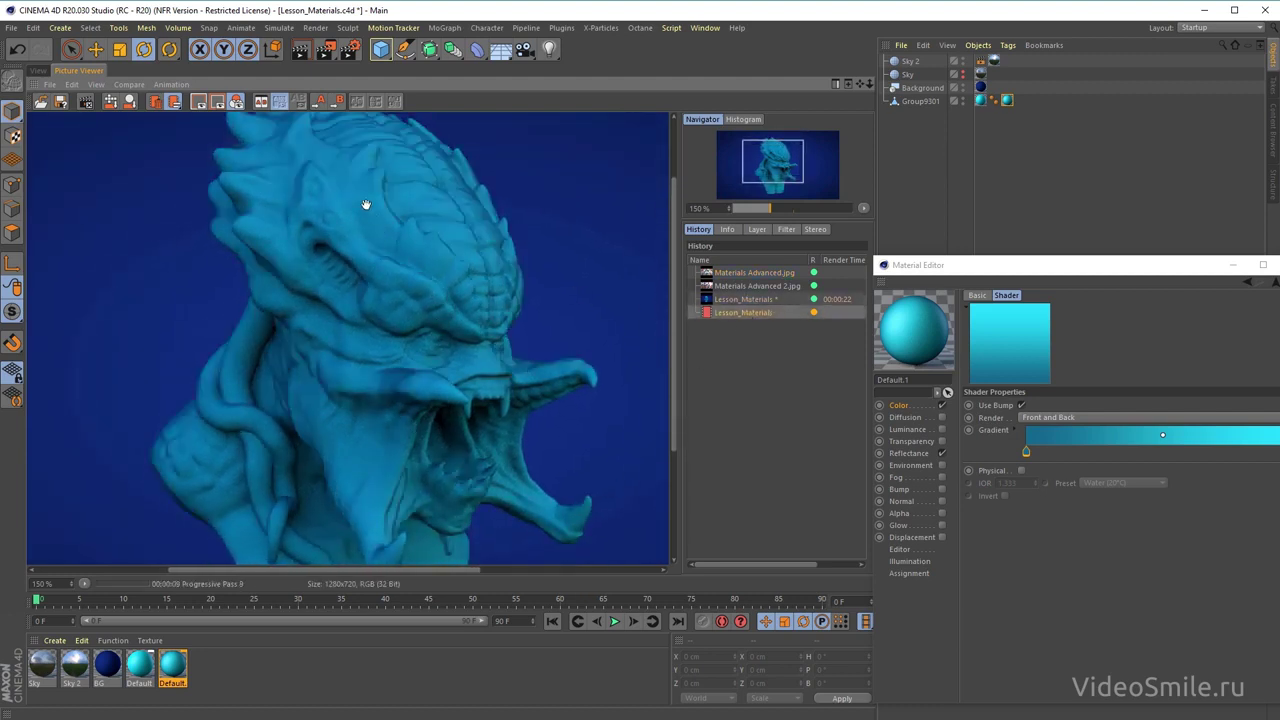
scroll(370, 205, "up", 1)
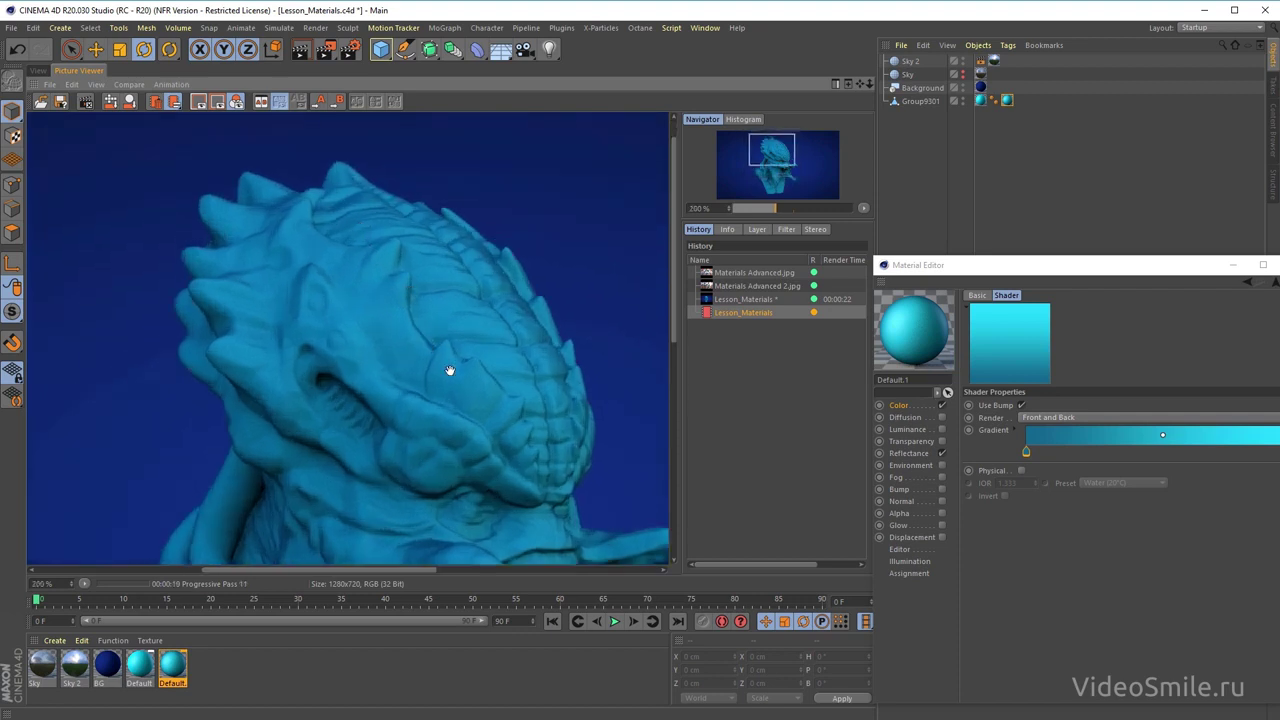
scroll(414, 303, "up", 1)
left_click_drag(414, 420, 420, 329)
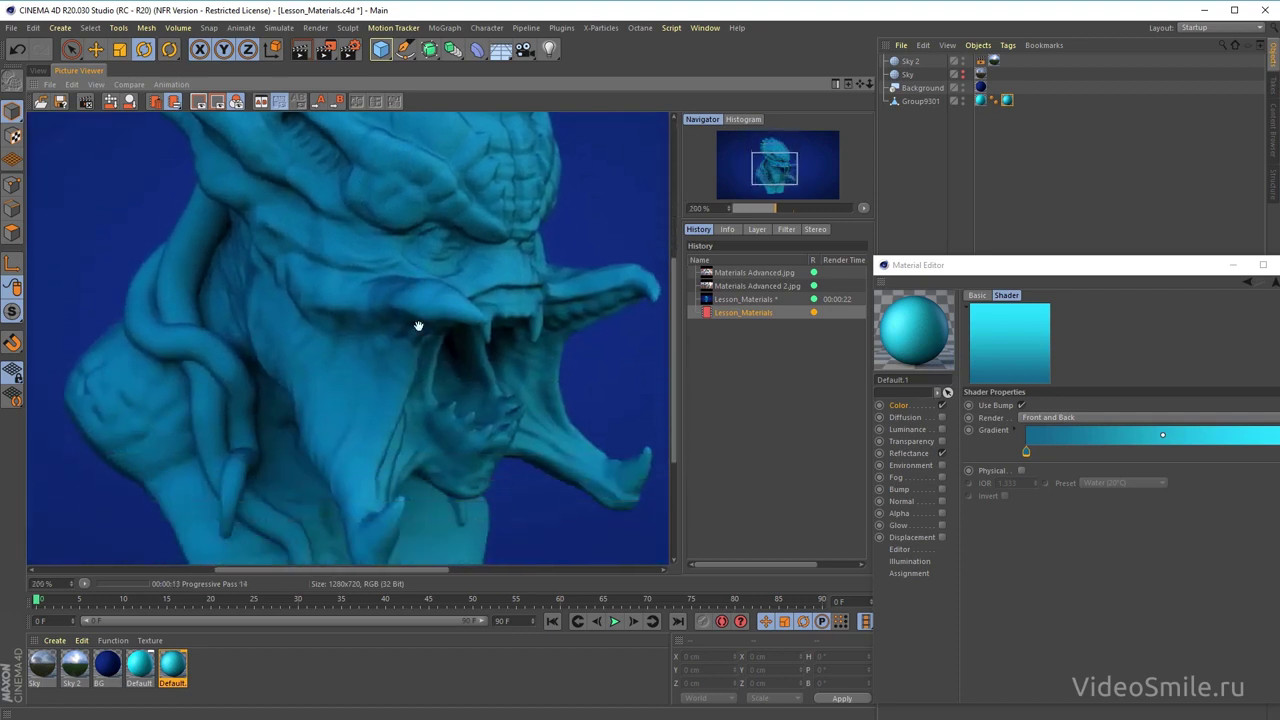
mouse_move(409, 390)
left_mouse_down()
mouse_move(410, 317)
mouse_move(412, 363)
left_mouse_up()
scroll(419, 348, "down", 1)
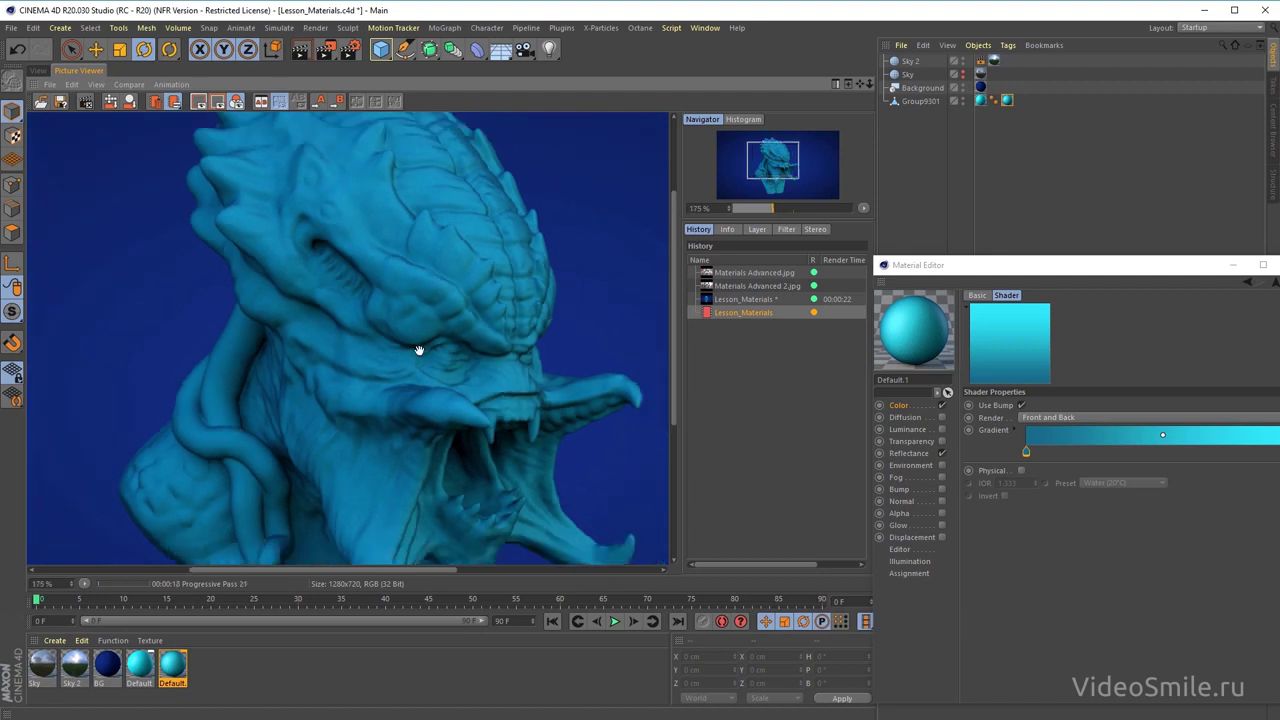
scroll(419, 349, "down", 2)
scroll(434, 337, "down", 1)
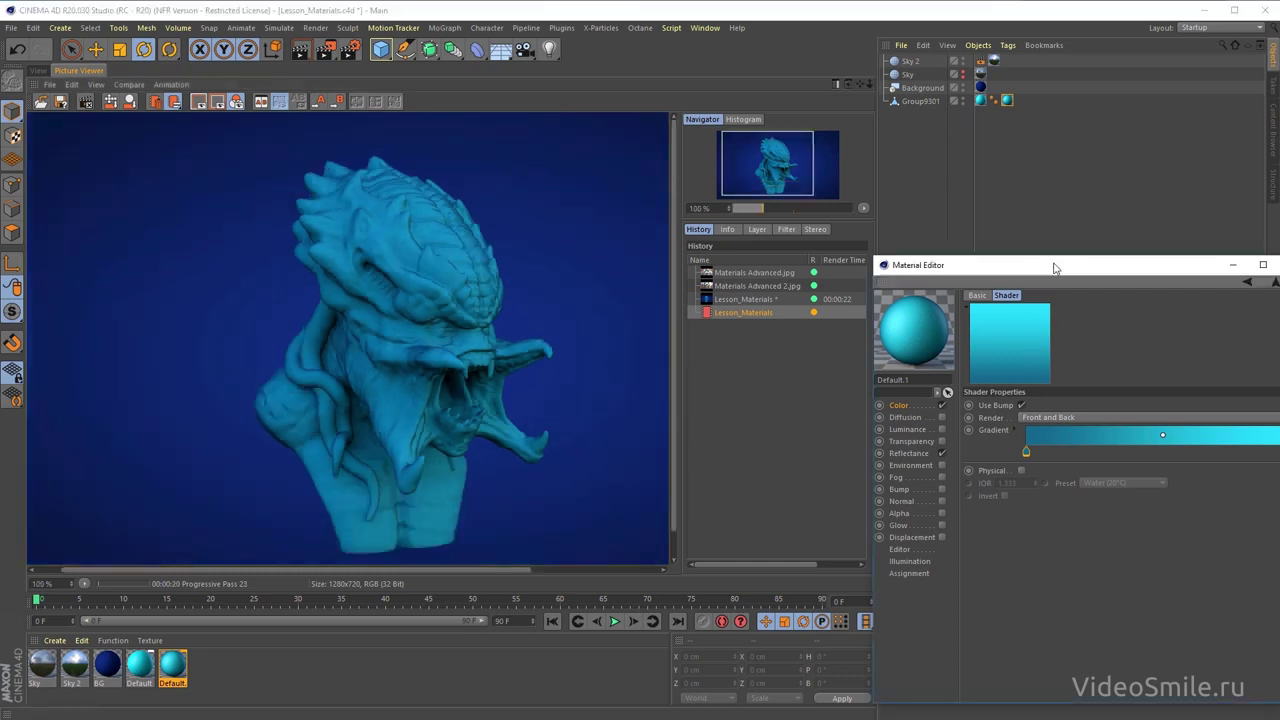
- Change the gradient's left knot colour to purple (hue about 272°)
left_click_drag(1051, 266, 866, 209)
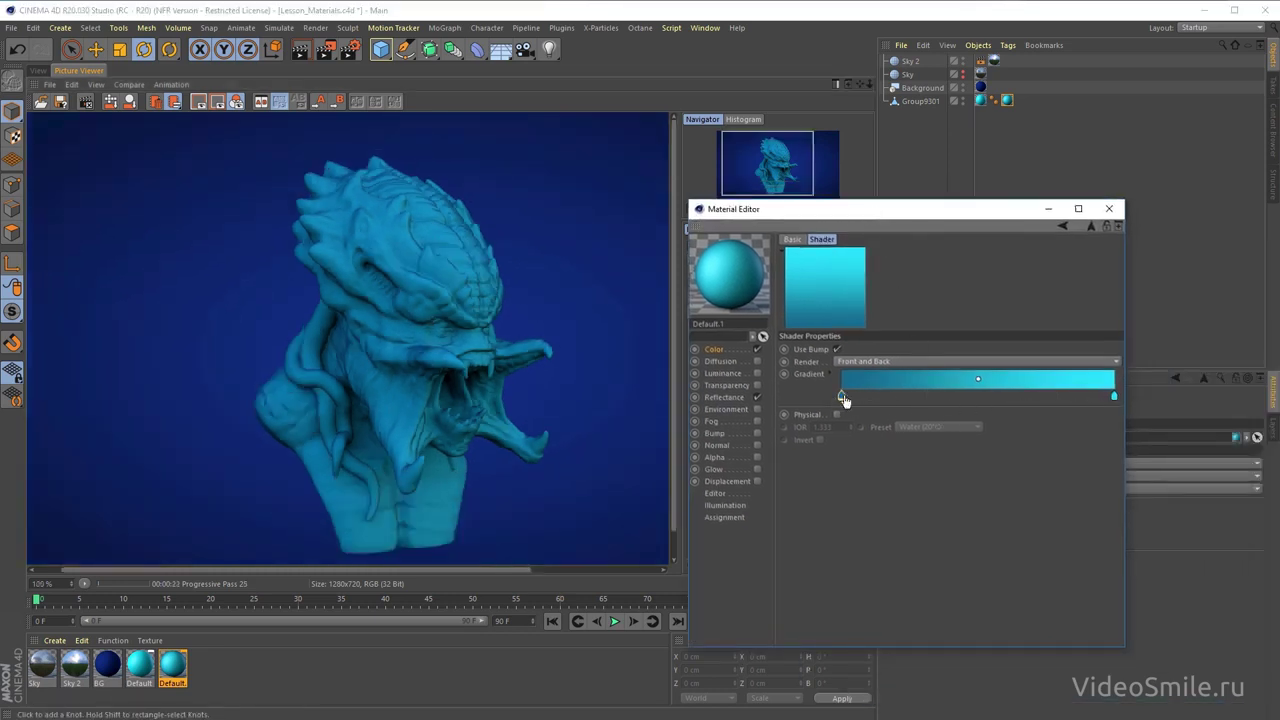
double_click(841, 395)
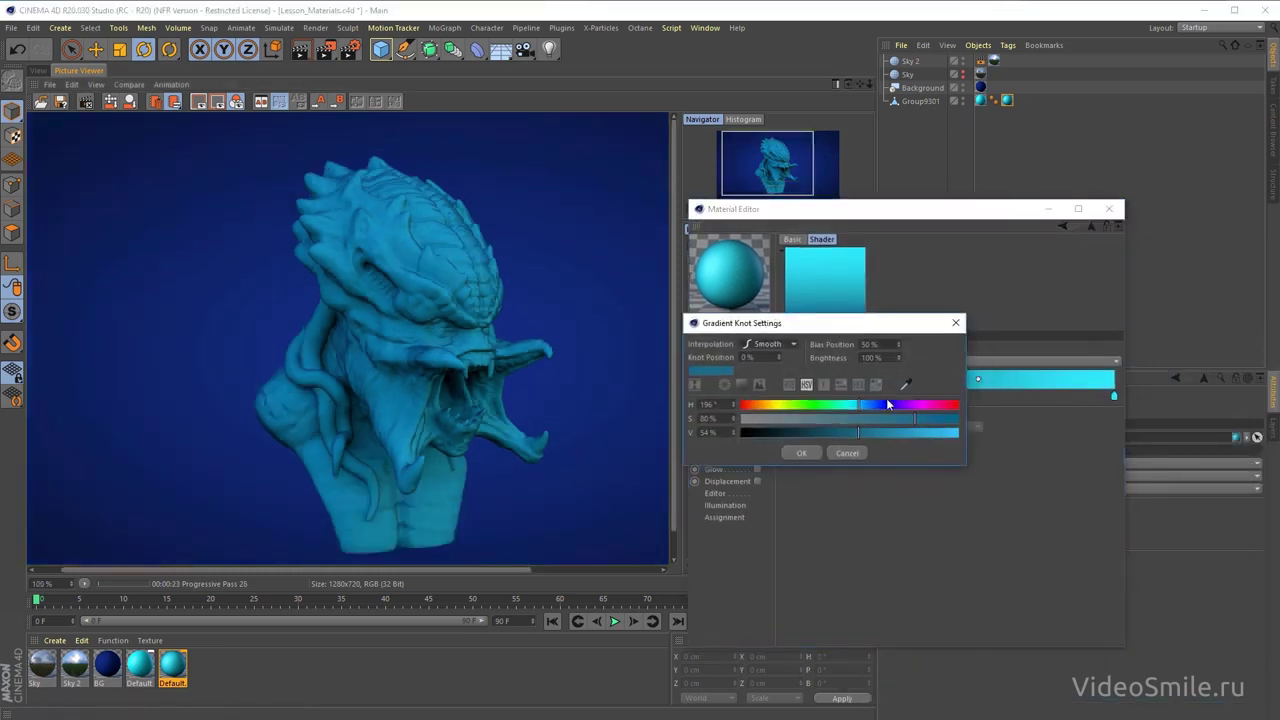
left_click_drag(888, 403, 870, 396)
key("Return")
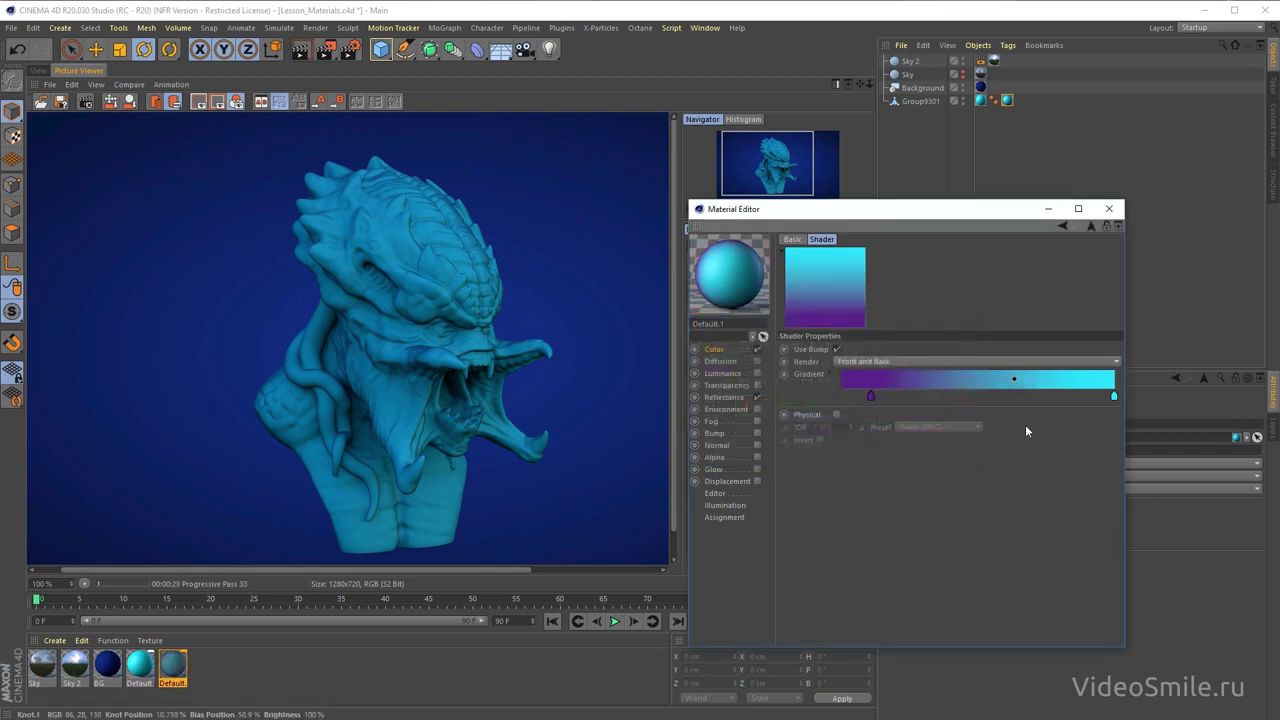
- Re-render to preview the purple gradient and move the purple knot to 0%
left_click(325, 48)
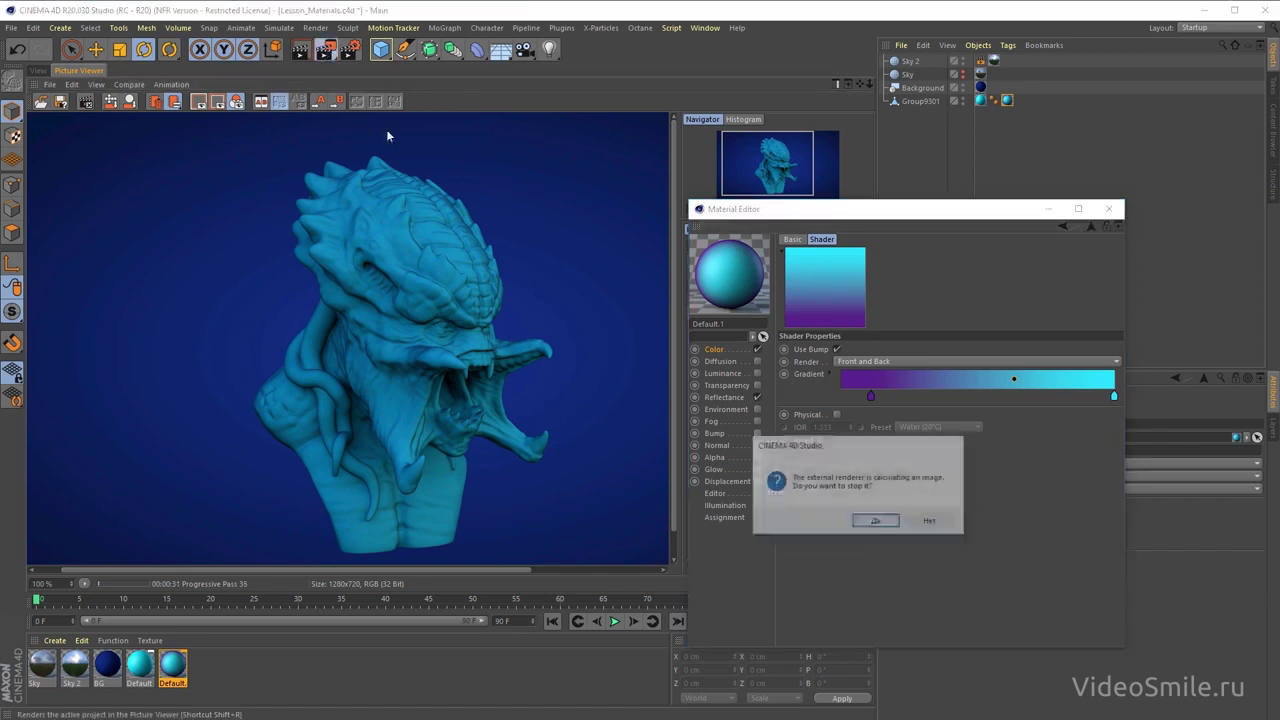
left_click(875, 520)
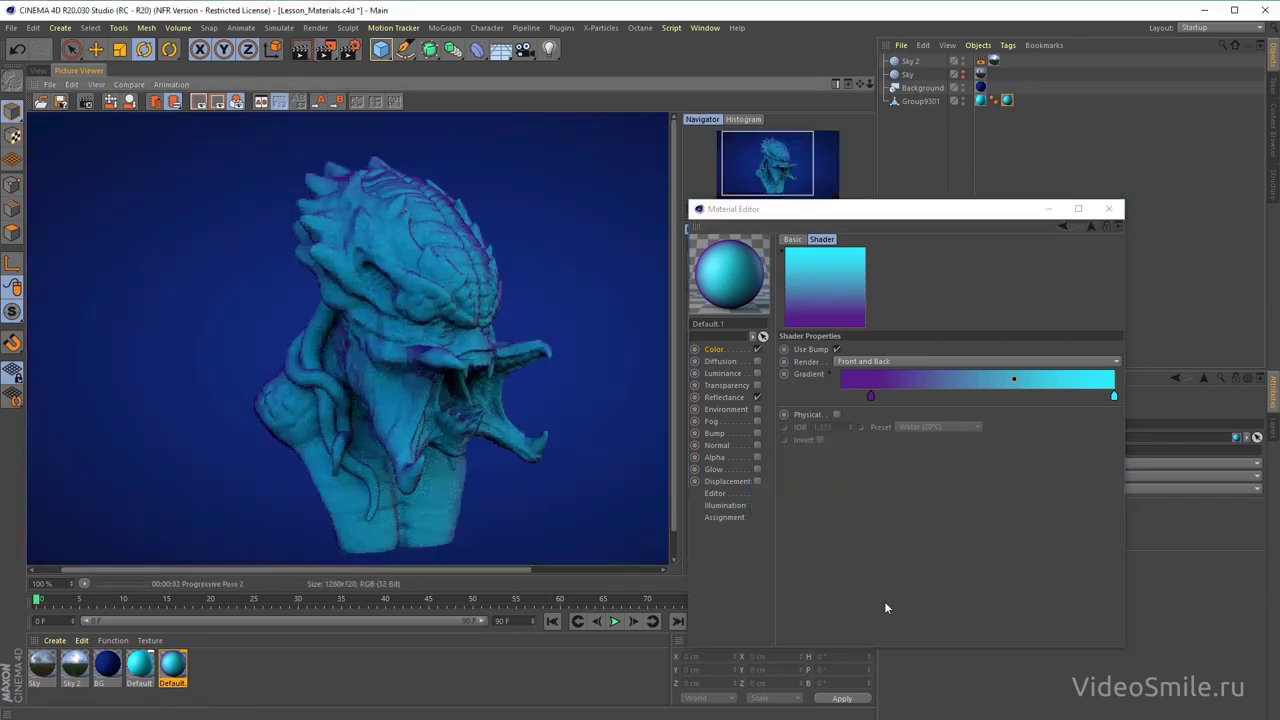
left_click_drag(900, 208, 1028, 188)
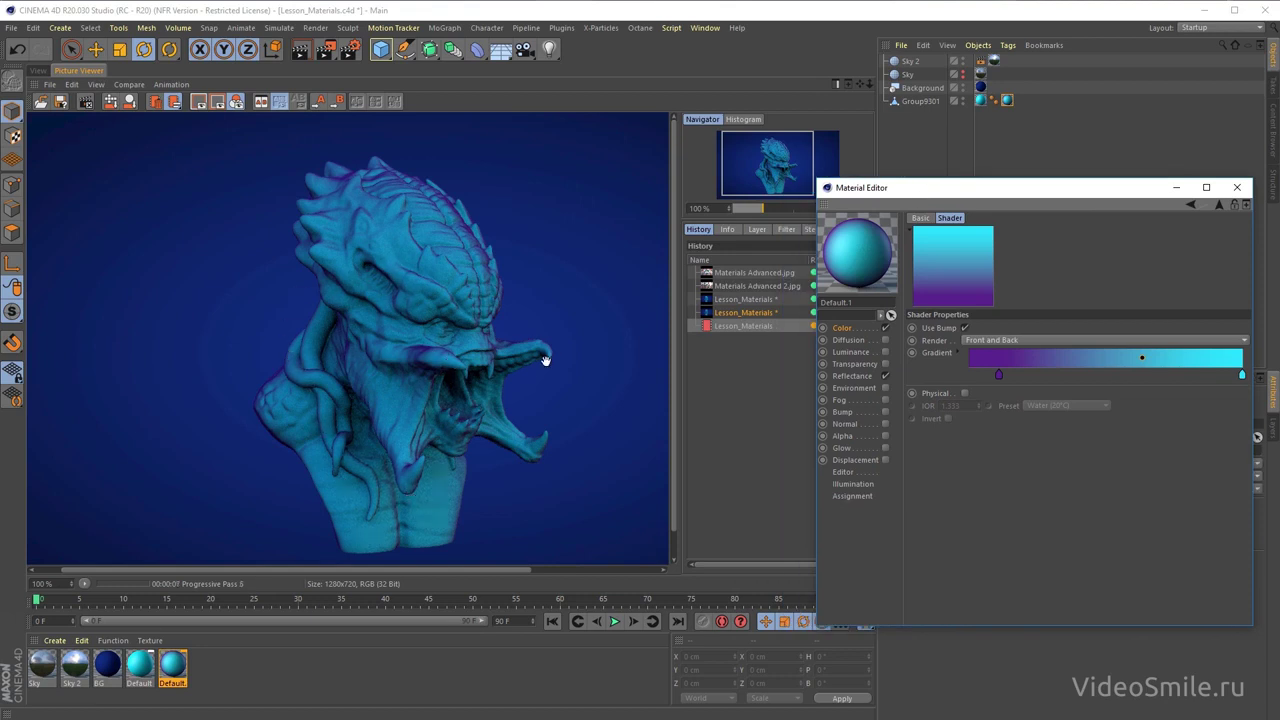
left_click_drag(999, 198, 889, 222)
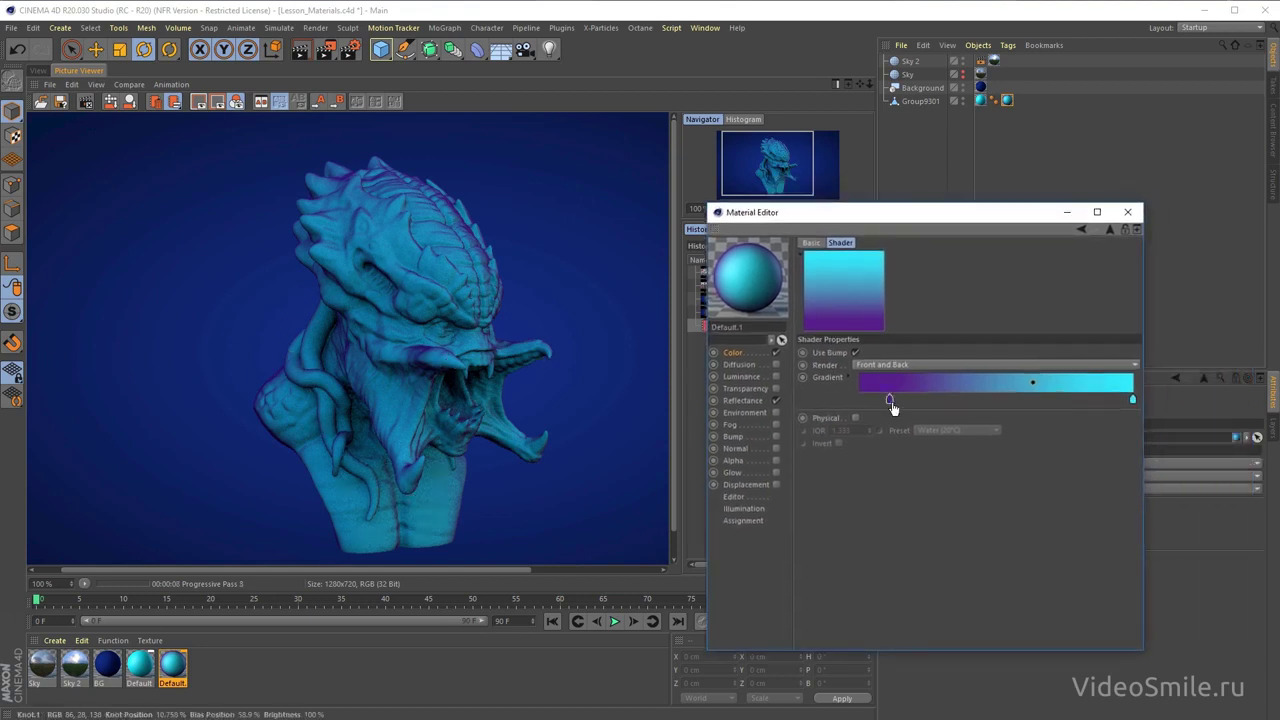
left_click_drag(890, 401, 858, 401)
- Remove the purple knot and add a new knot at the gradient's left end
double_click(858, 401)
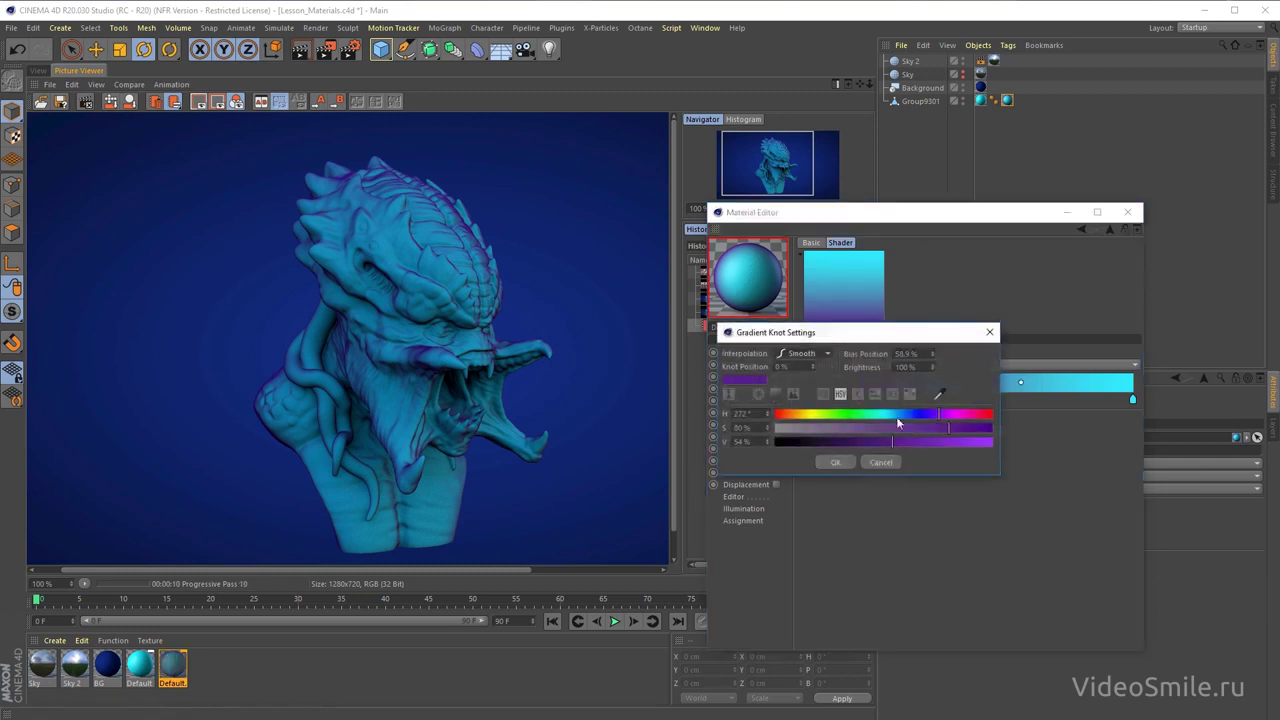
key("Return")
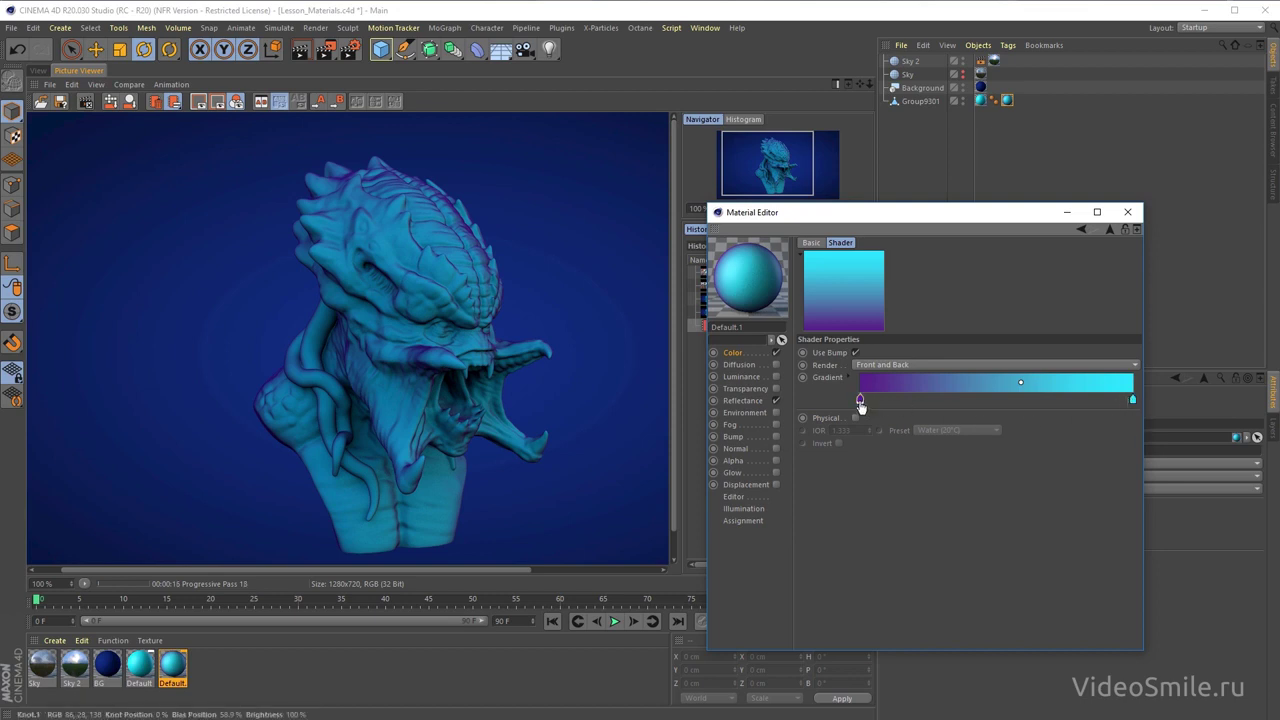
left_click_drag(861, 405, 857, 451)
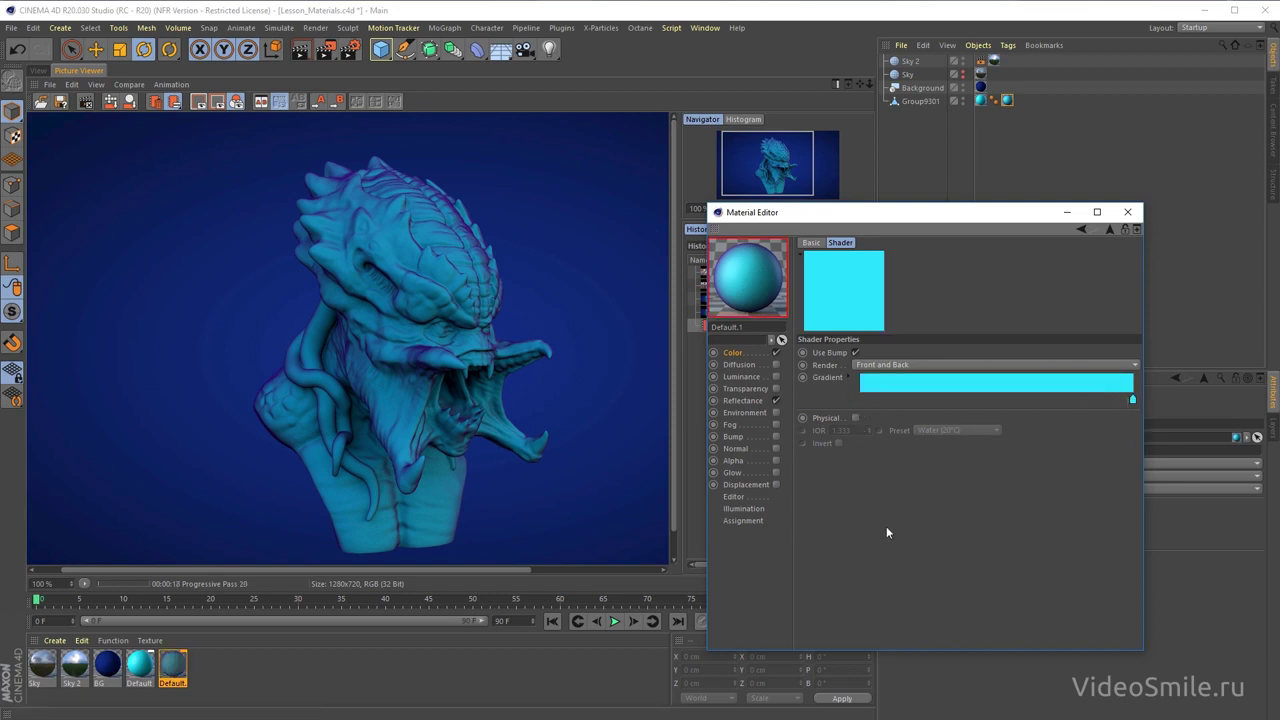
left_click(860, 397)
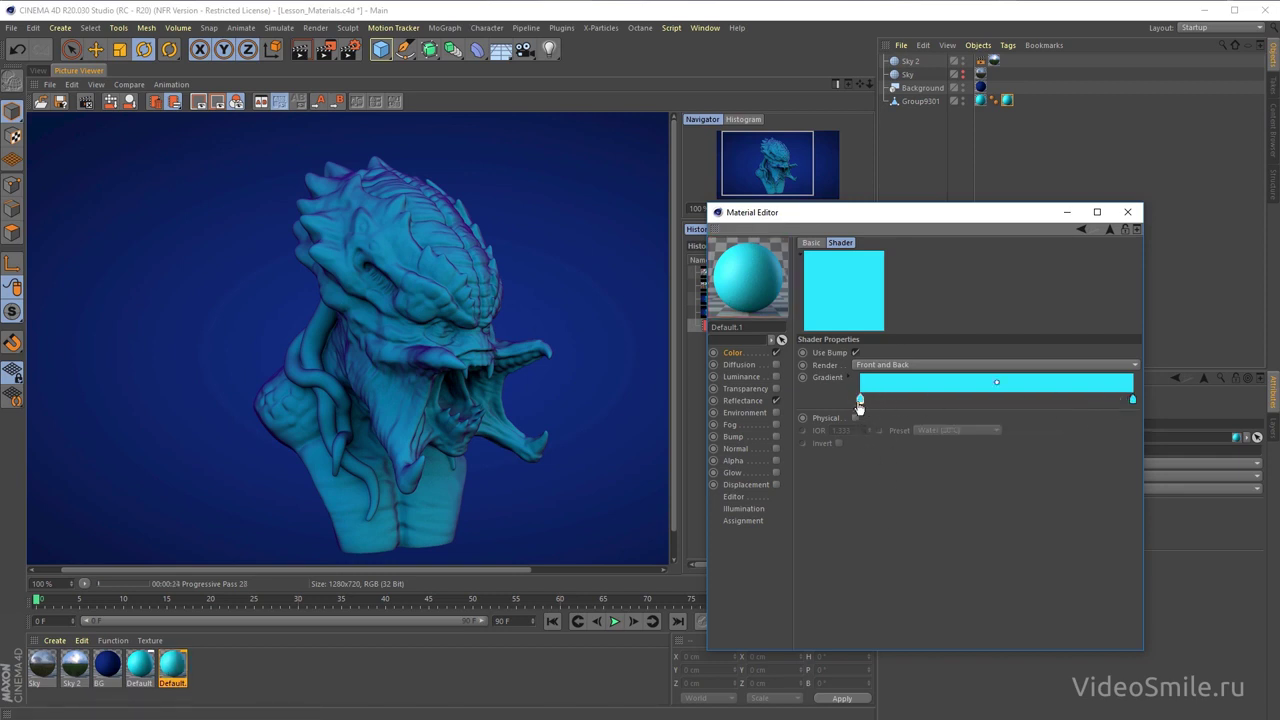
- Make the new knot a dark teal with 89% saturation and a slightly bluer hue
double_click(860, 401)
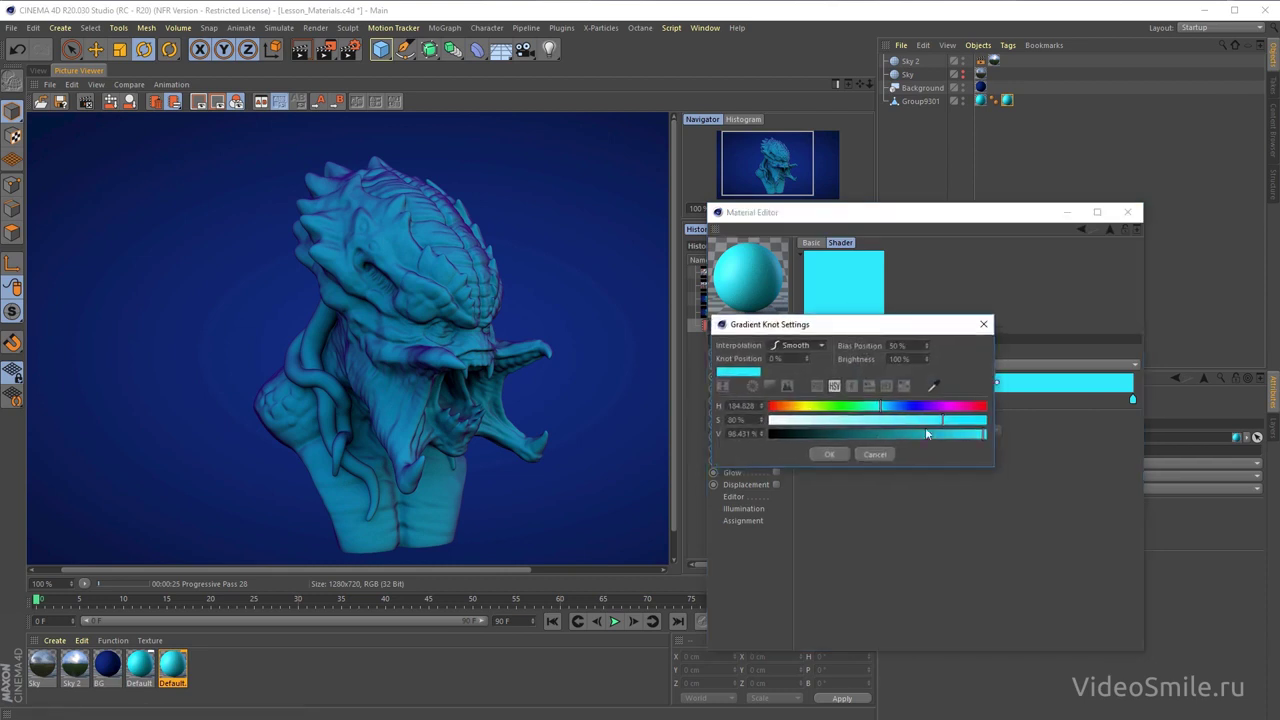
left_click_drag(926, 430, 930, 434)
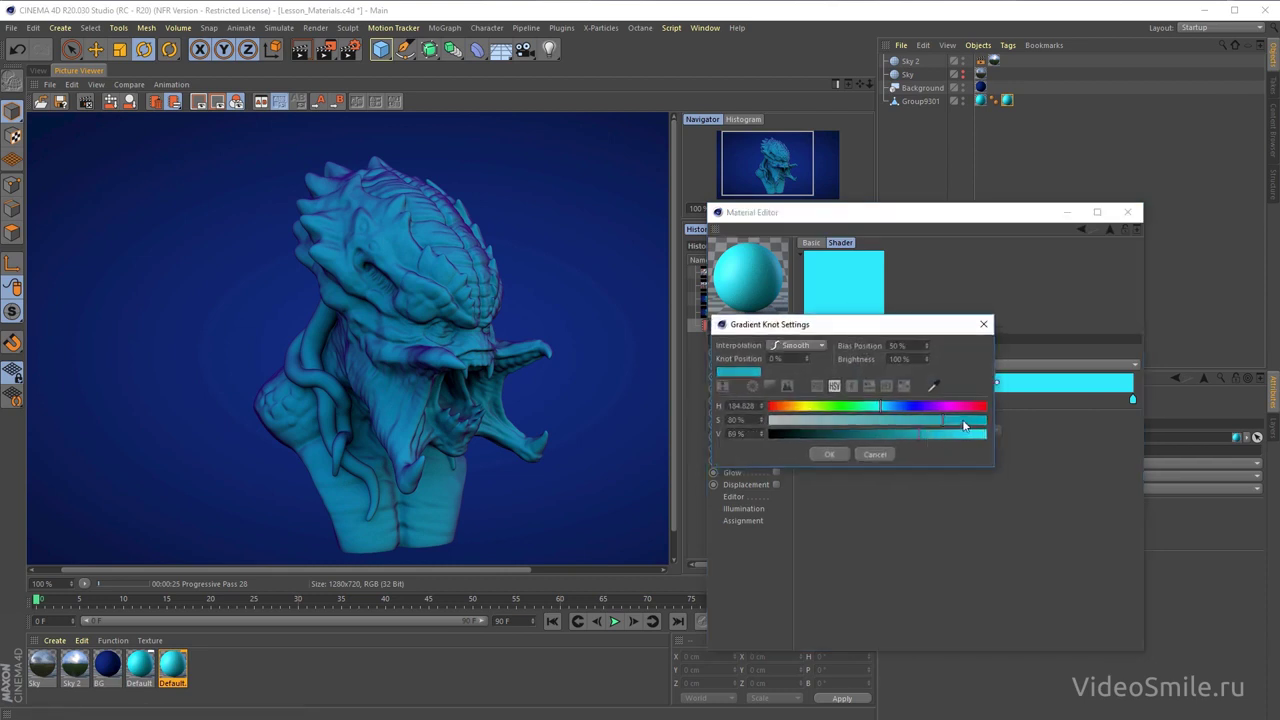
left_click(963, 421)
left_click_drag(883, 411, 885, 412)
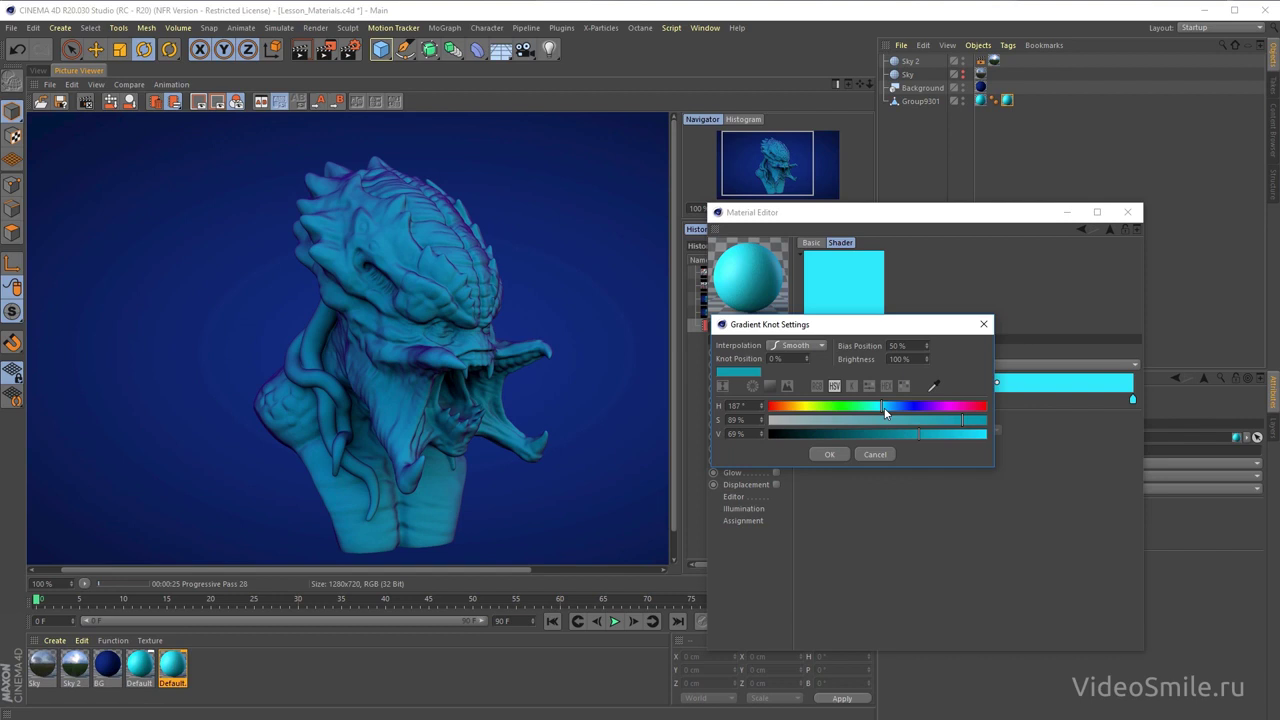
left_click(830, 454)
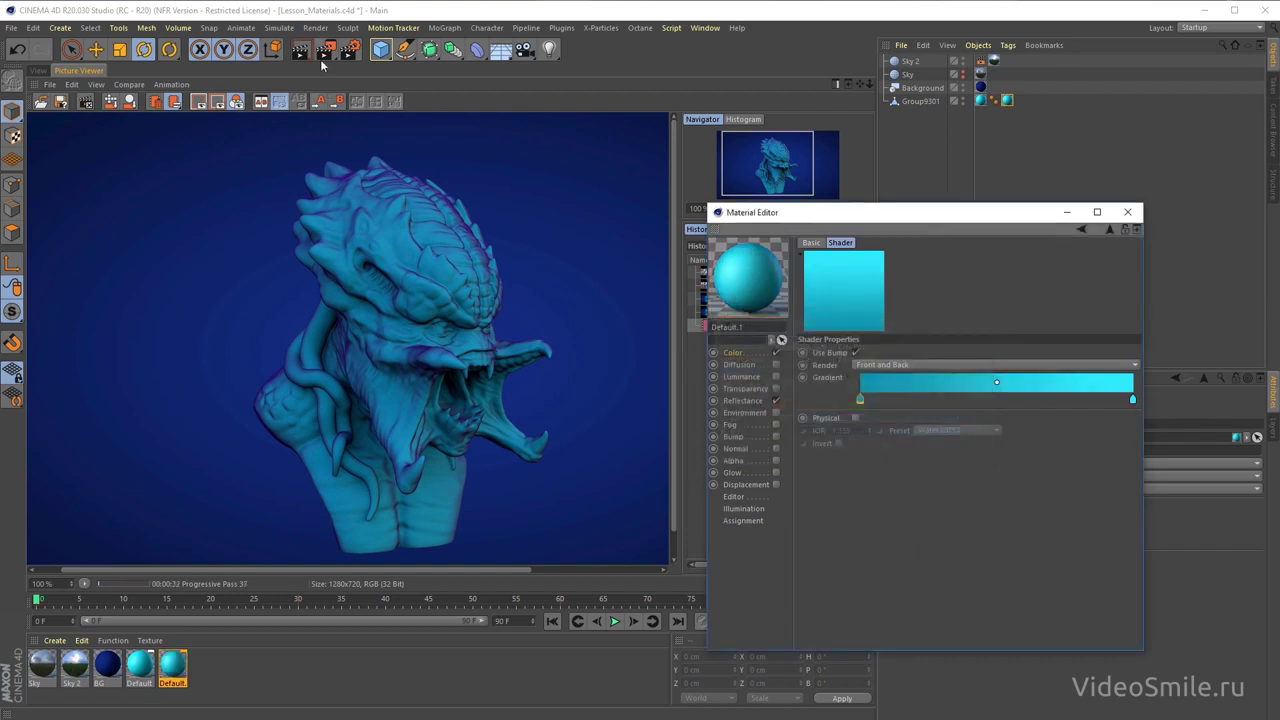
- Re-render the bust with the adjusted gradient, stopping the running render
left_click(325, 49)
left_click(885, 521)
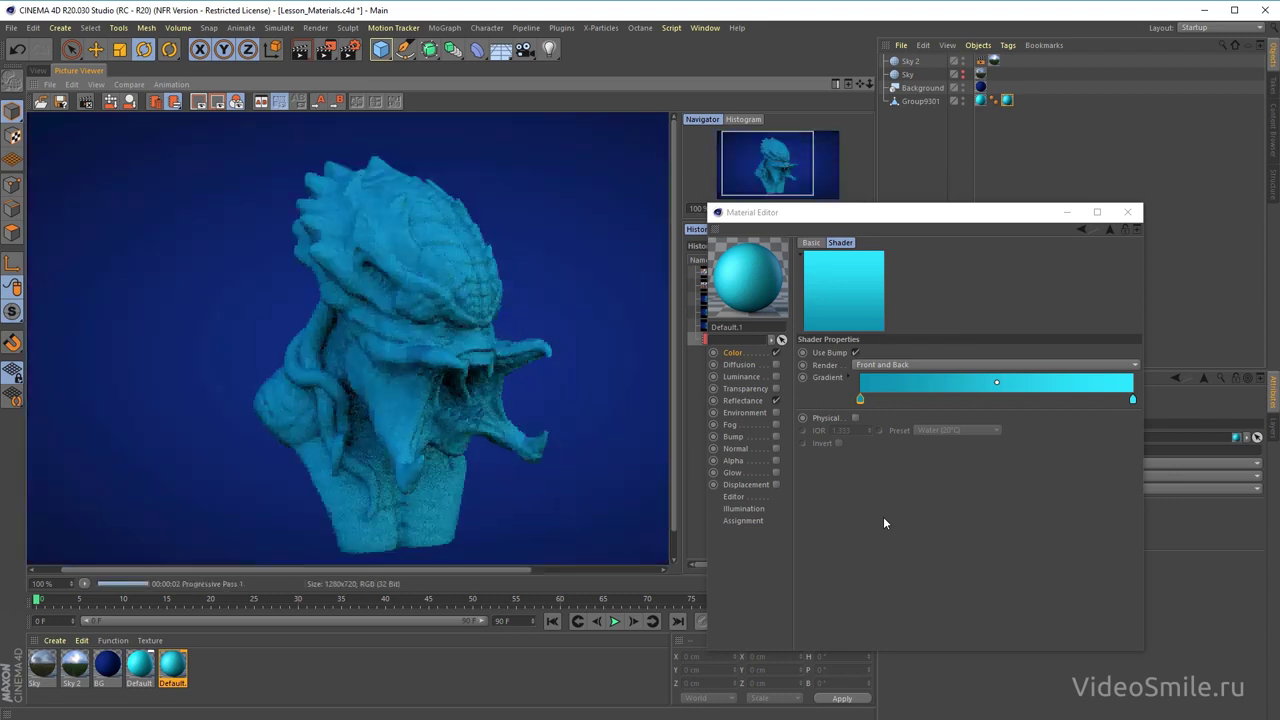
left_click_drag(795, 221, 903, 176)
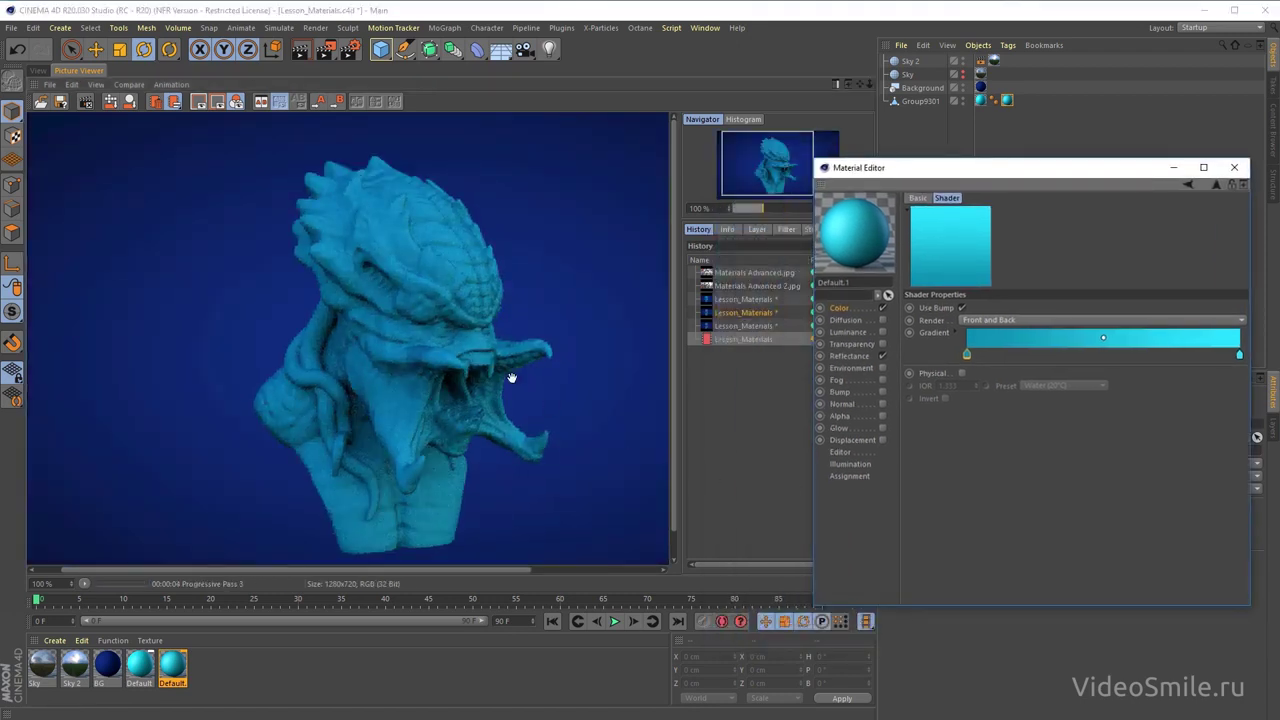
- Compare the new render against earlier history entries, then show the material's Color channel
left_click(742, 299)
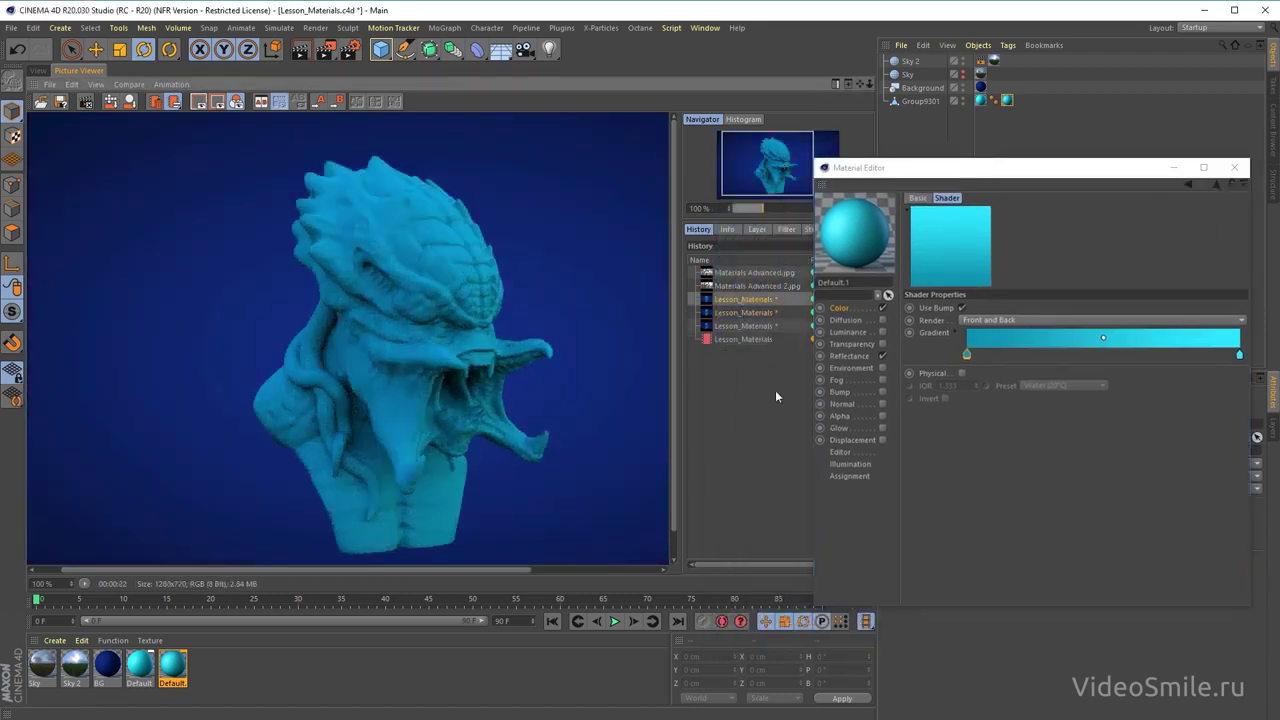
left_click(740, 337)
left_click(750, 326)
left_click(745, 339)
left_click(760, 331)
left_click(764, 339)
left_click(760, 326)
left_click(764, 339)
left_click_drag(929, 175, 747, 193)
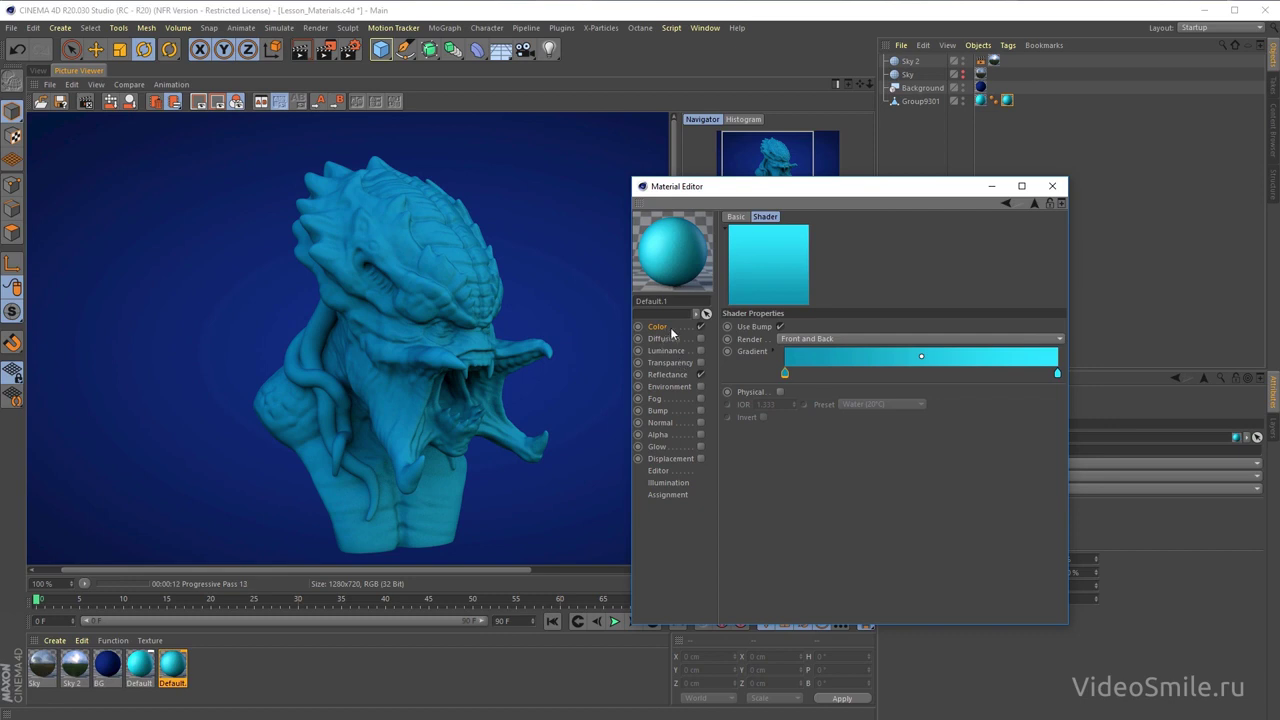
left_click(670, 330)
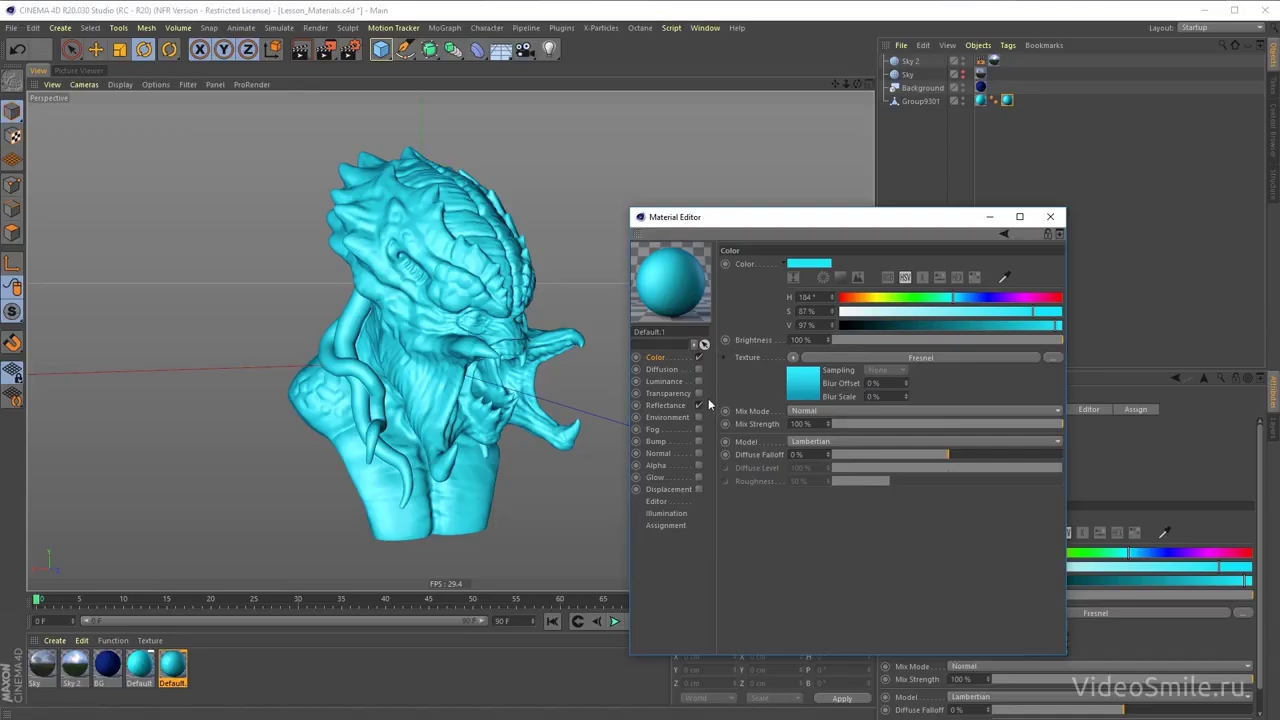
- Tick Default.1's Diffusion channel and display its settings
left_click(662, 369)
left_click(698, 369)
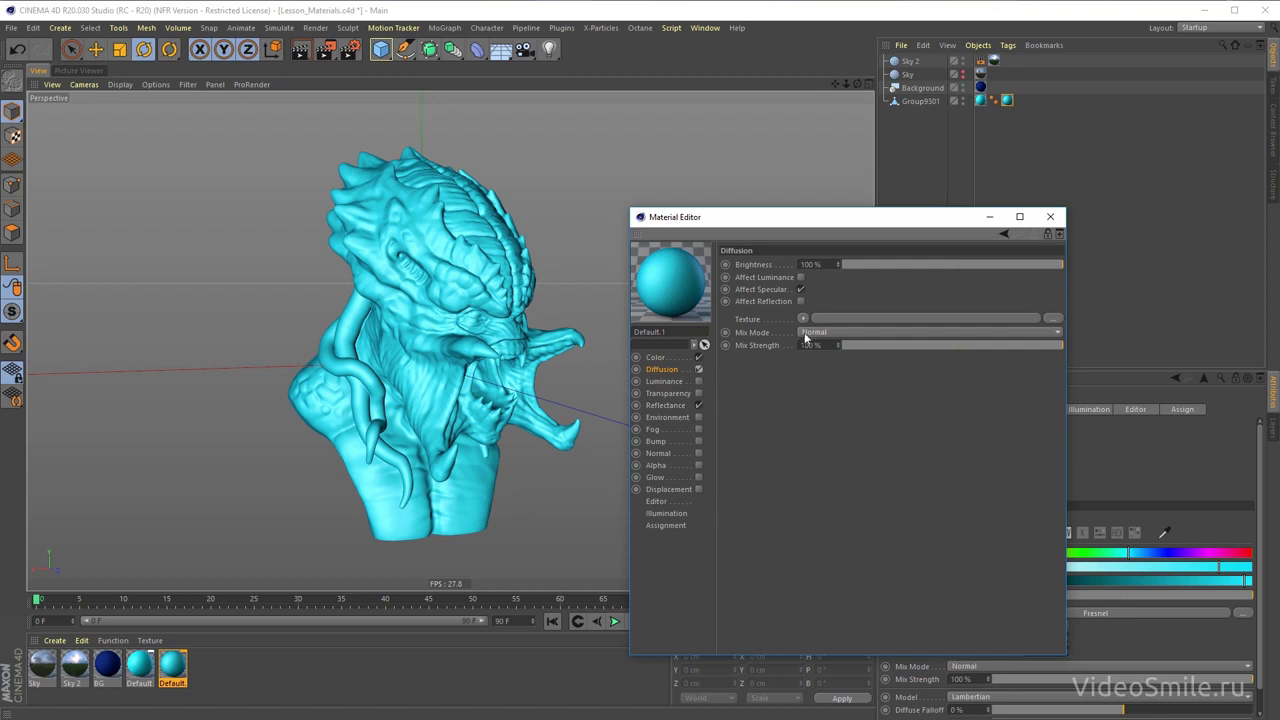
- Load an Ambient Occlusion shader as the Diffusion texture and render the bust
left_click(803, 318)
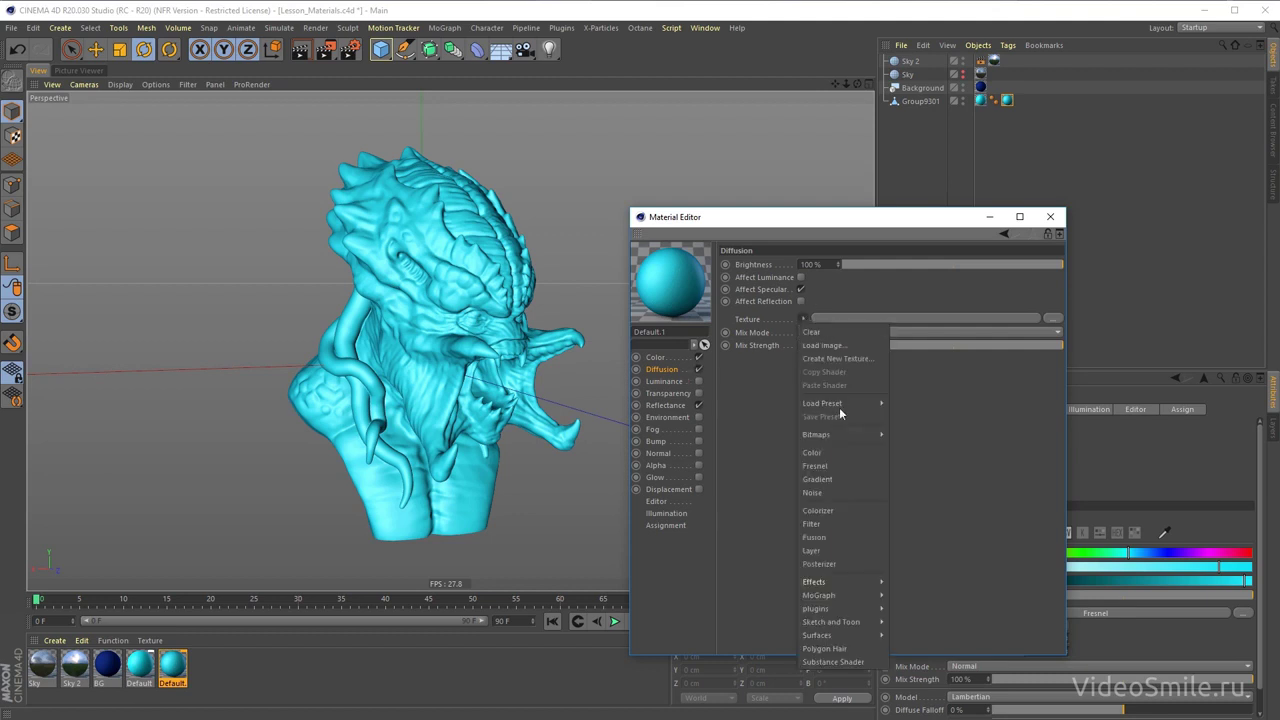
mouse_move(840, 582)
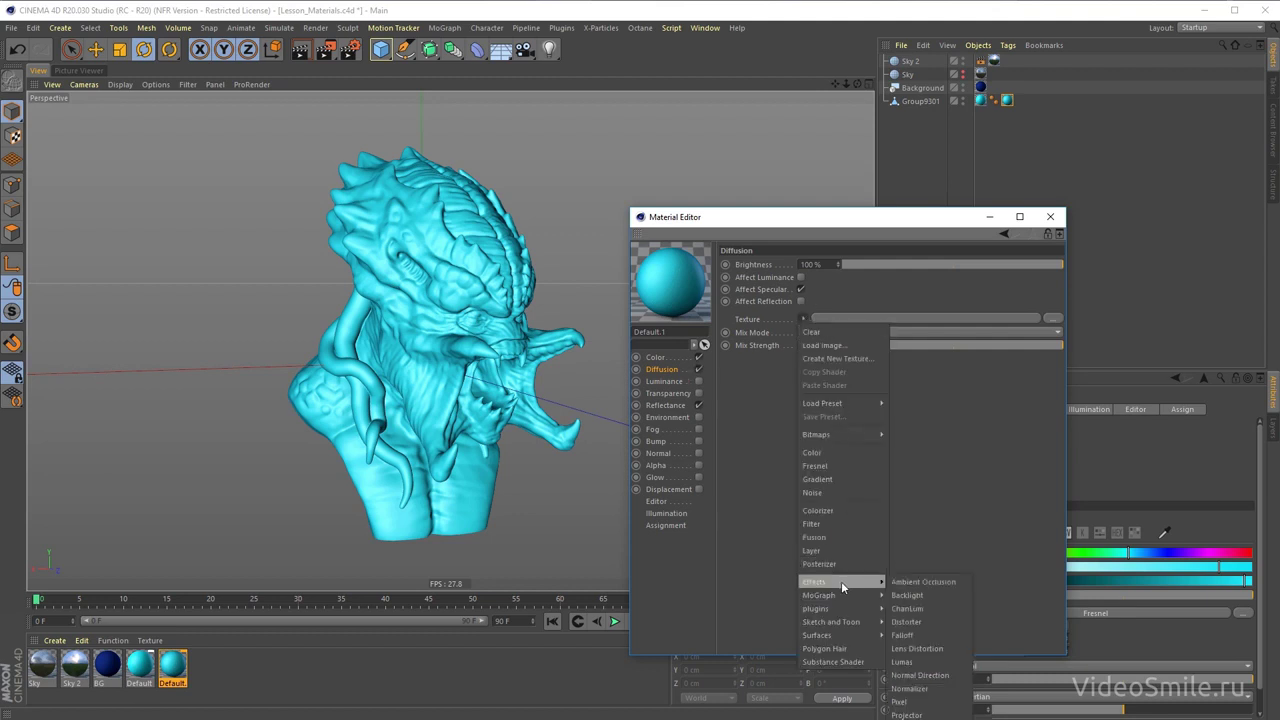
left_click(938, 583)
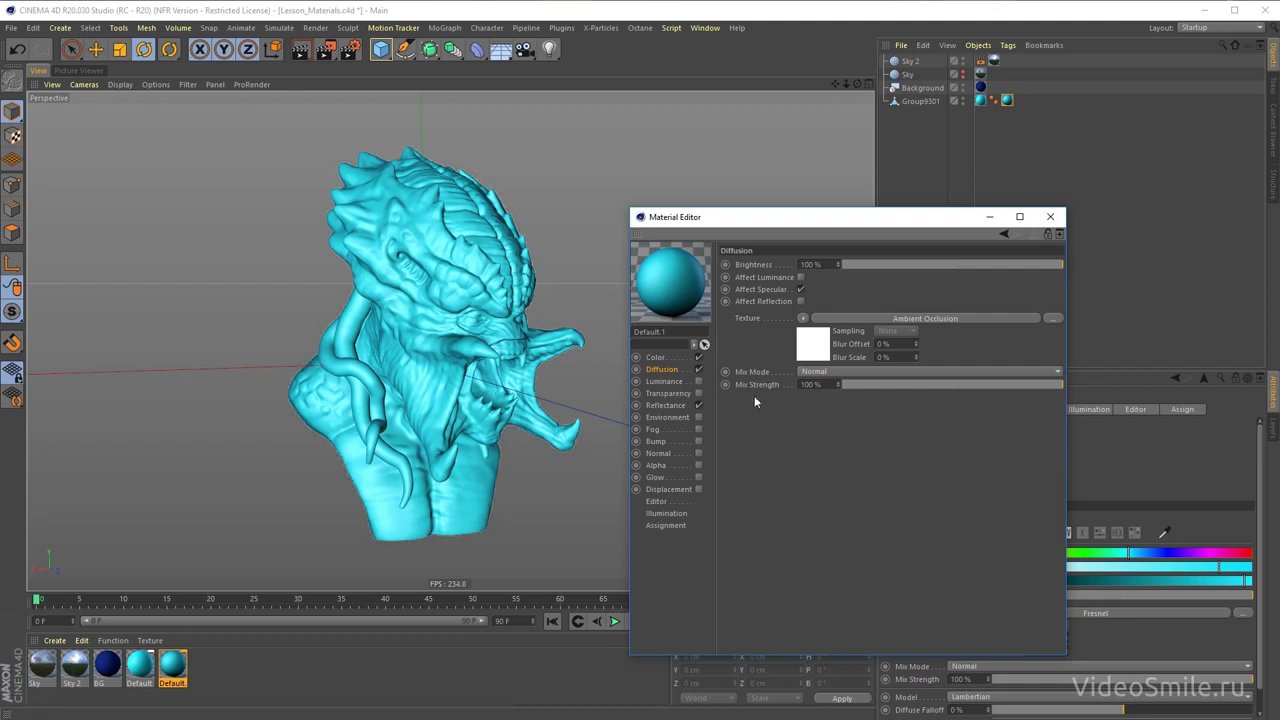
left_click(325, 48)
left_click_drag(781, 217, 961, 183)
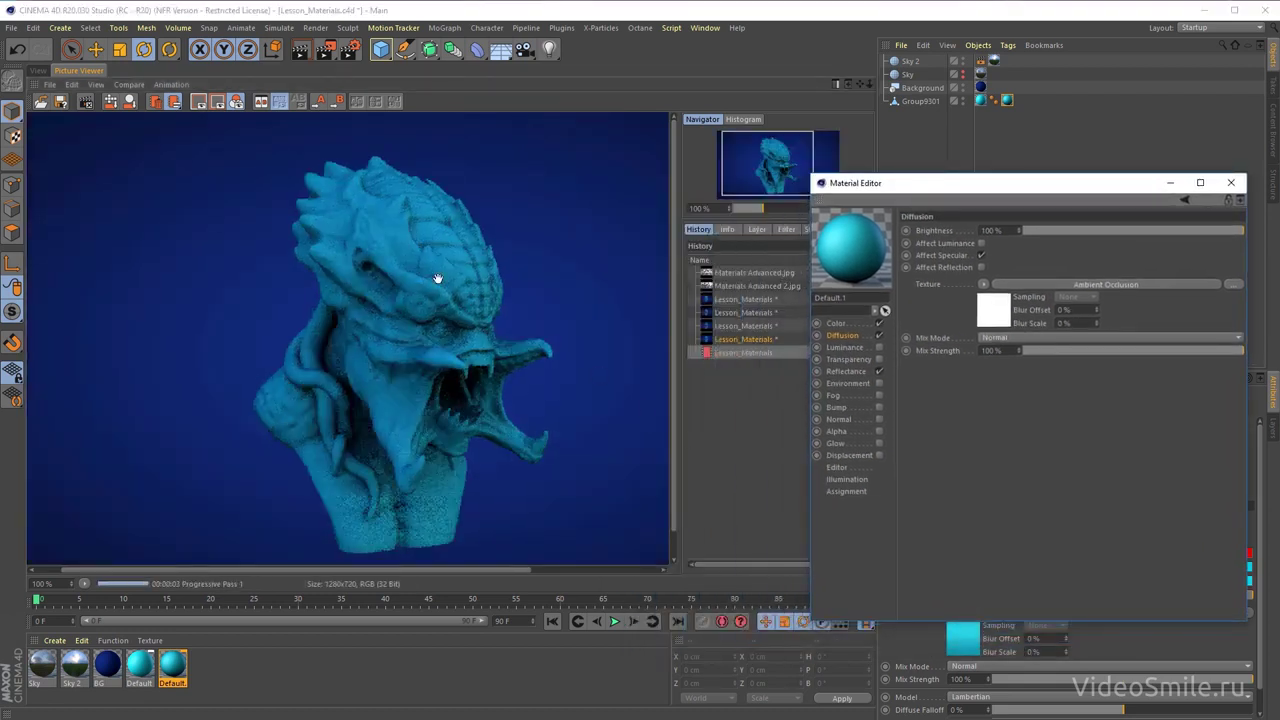
- Compare the occlusion render with the previous one, then show the Ambient Occlusion shader's properties
left_click(751, 353)
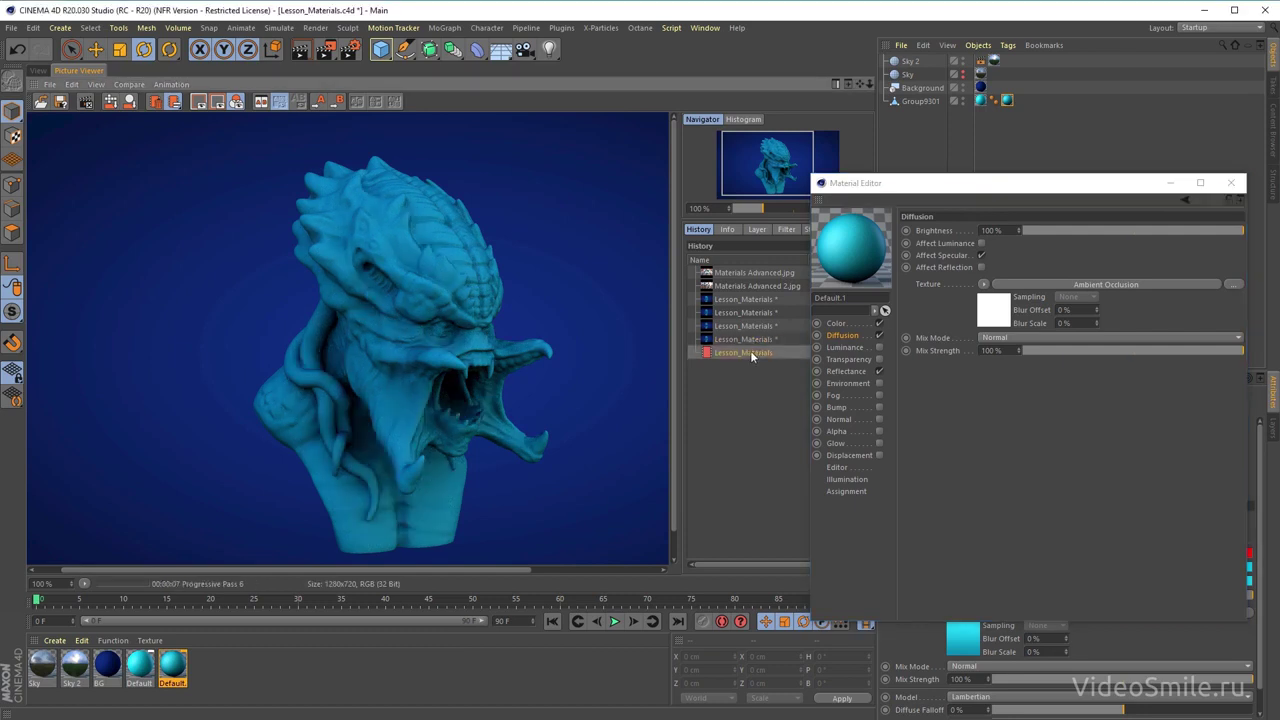
left_click(750, 339)
left_click(752, 352)
left_click(749, 339)
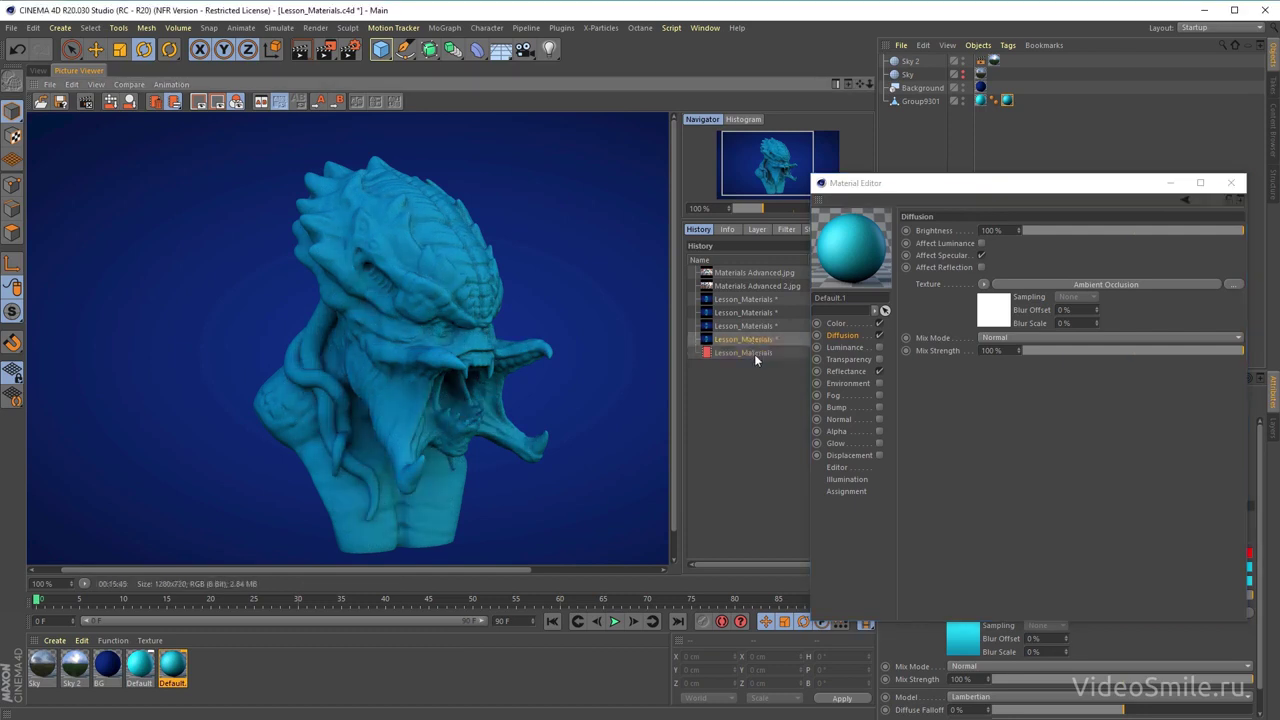
left_click(753, 352)
left_click(749, 339)
left_click(751, 351)
left_click(745, 340)
left_click(752, 352)
left_click_drag(958, 185, 759, 185)
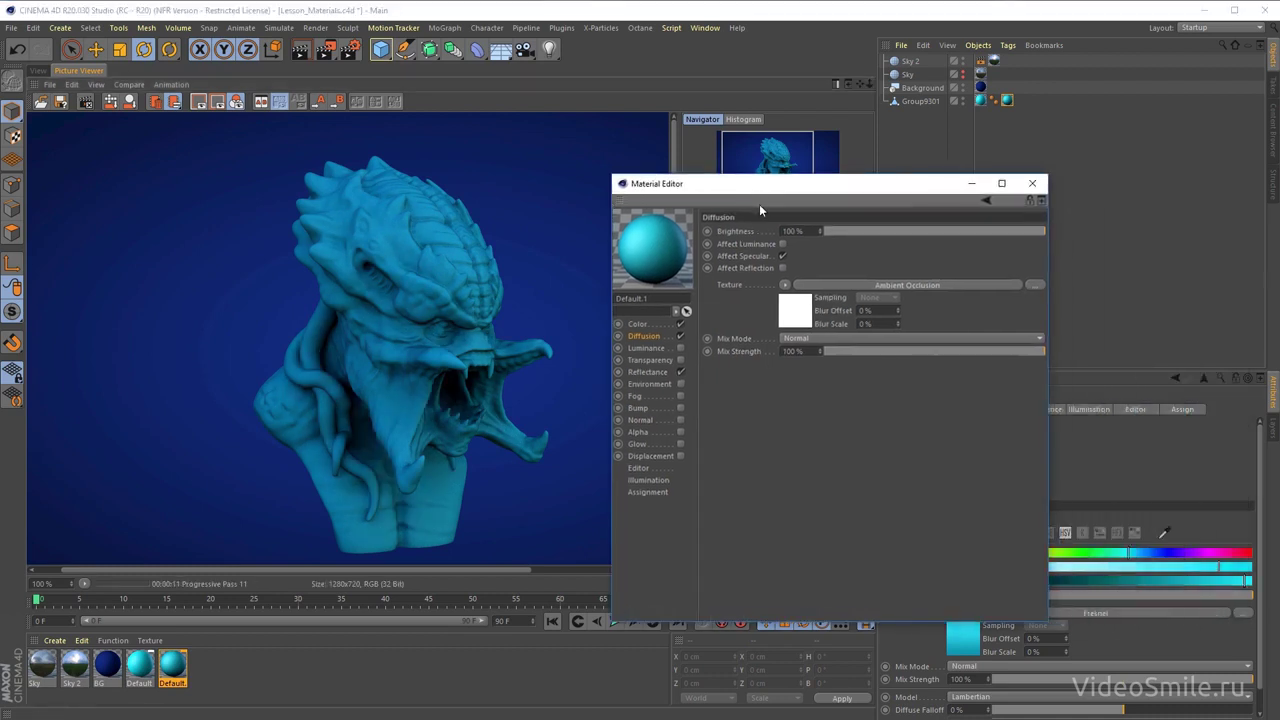
left_click(926, 284)
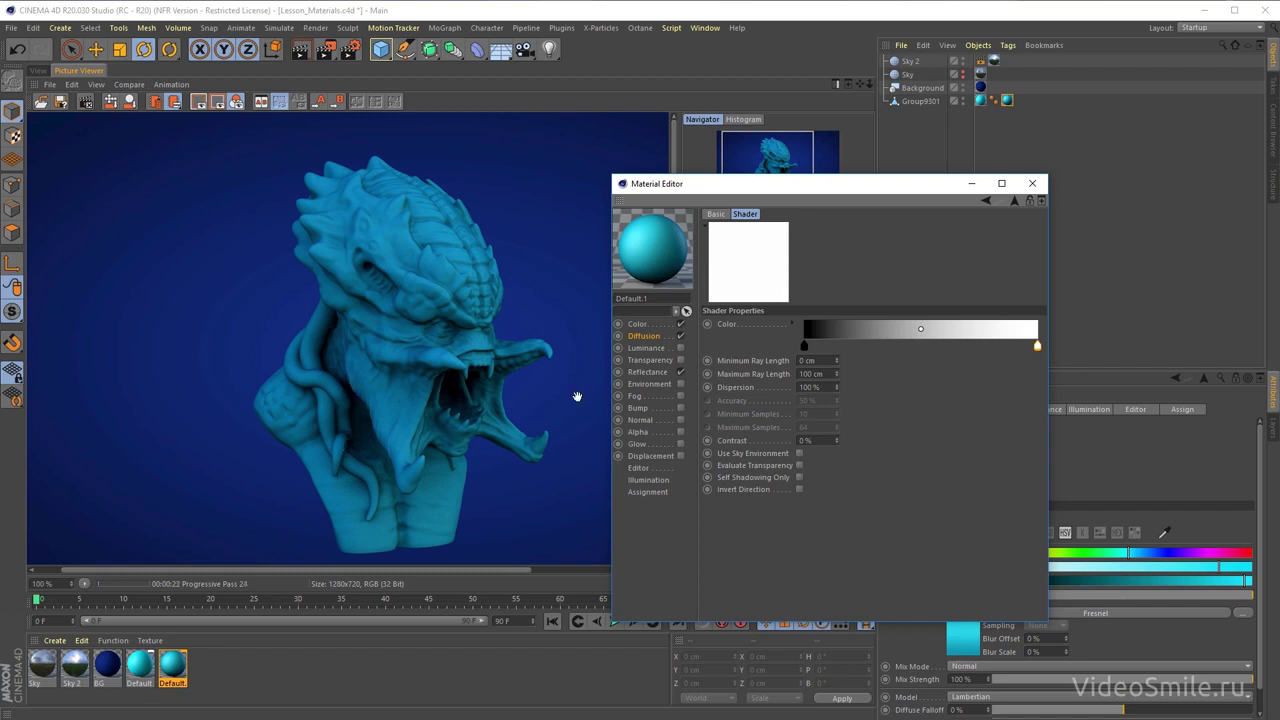
- Lighten the occlusion gradient's black knot to dark grey at 27% brightness
double_click(804, 345)
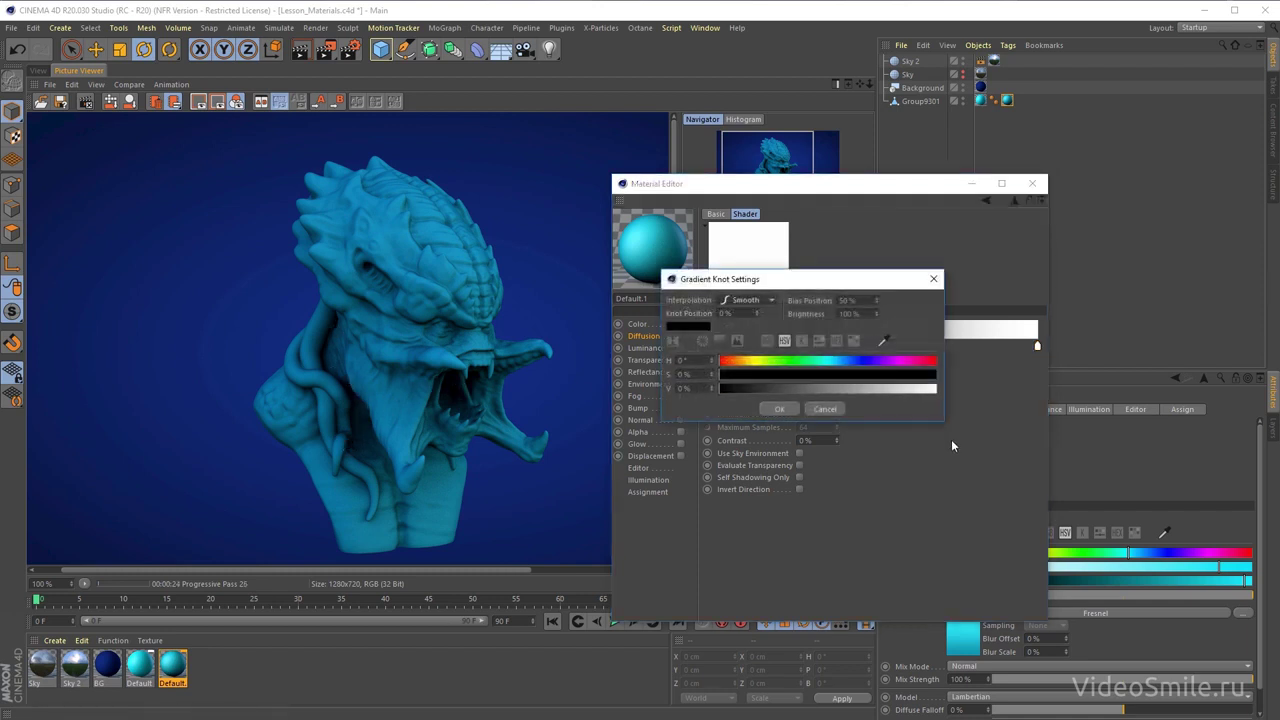
left_click_drag(770, 386, 769, 390)
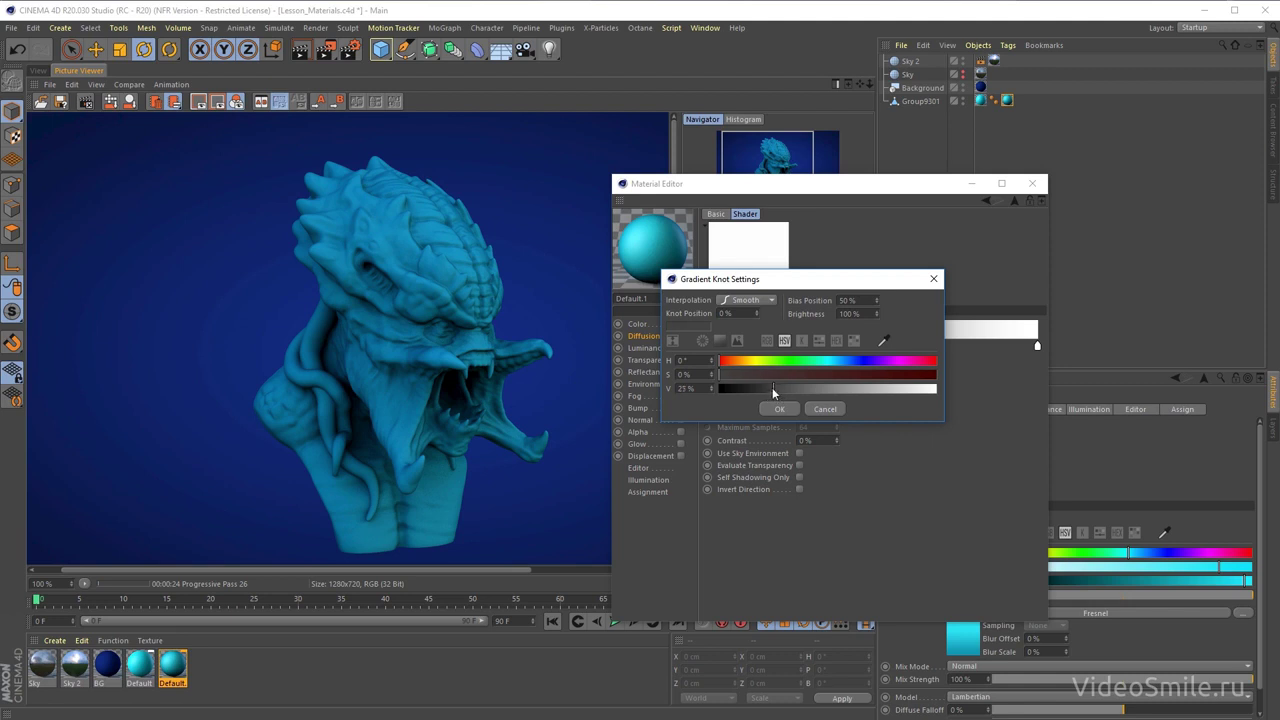
left_click(780, 408)
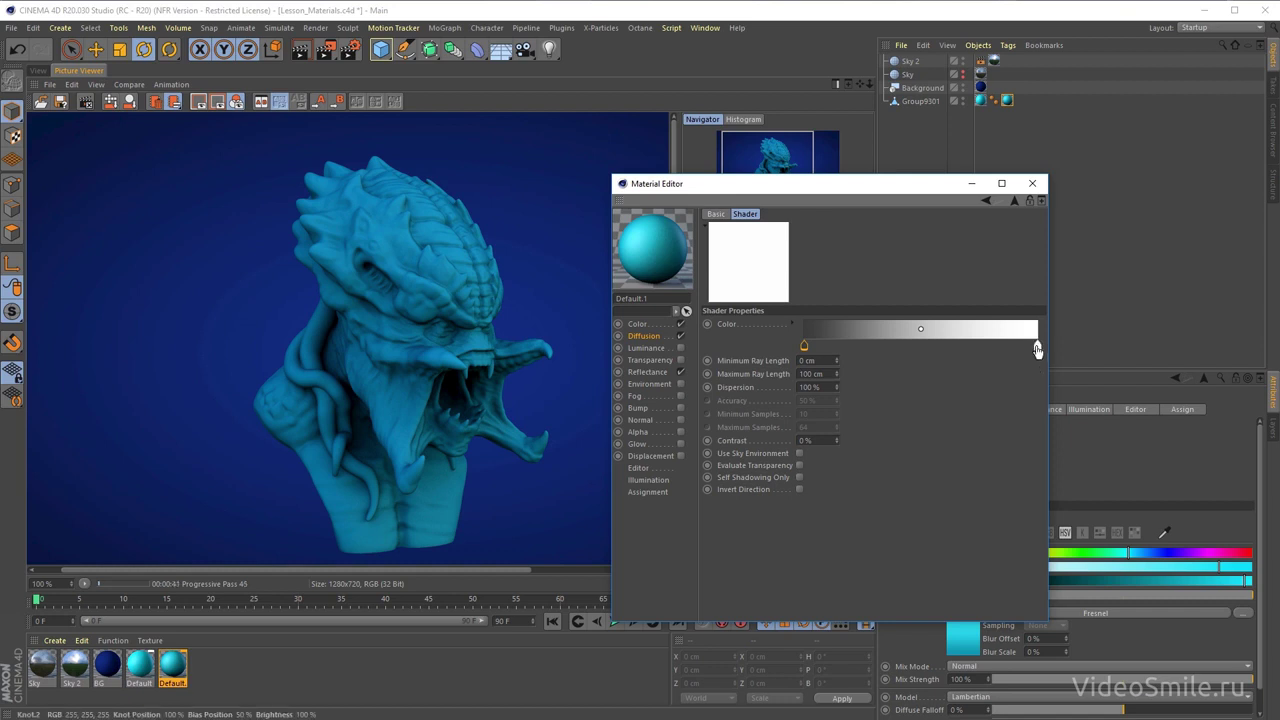
- Move the white gradient knot left to about 86% position
double_click(1037, 345)
left_click_drag(1026, 276, 883, 304)
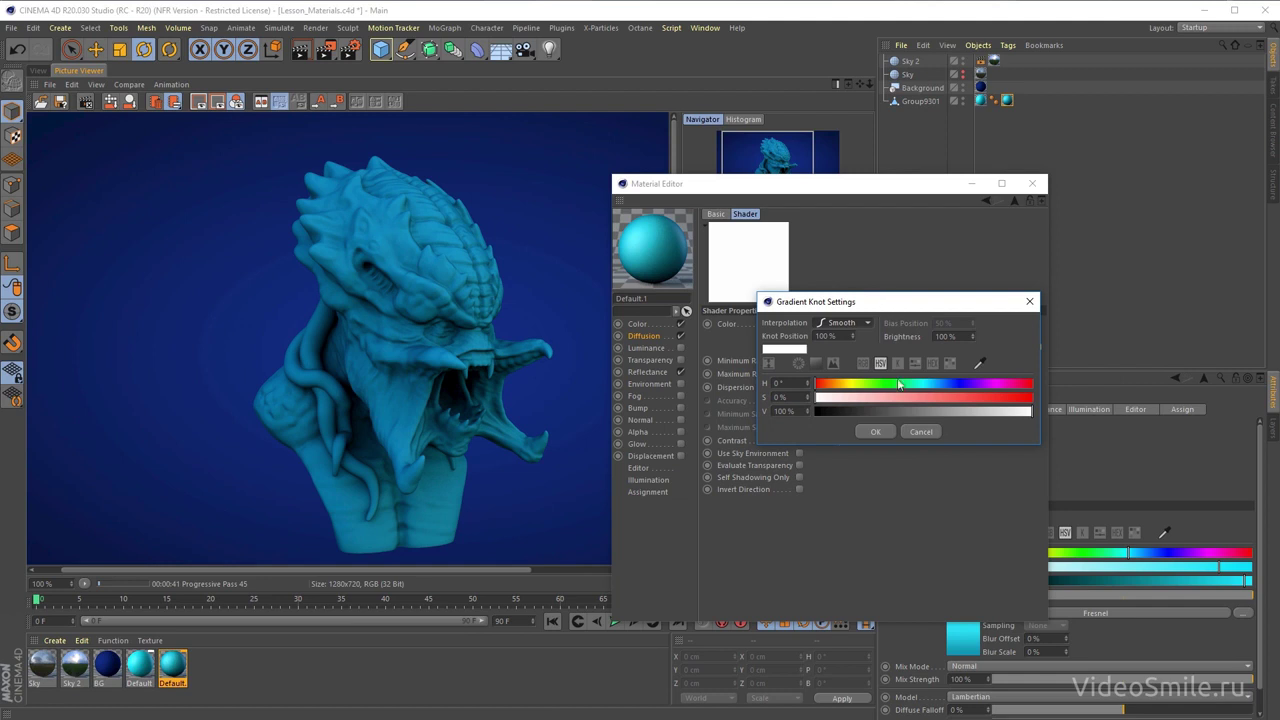
left_click(913, 434)
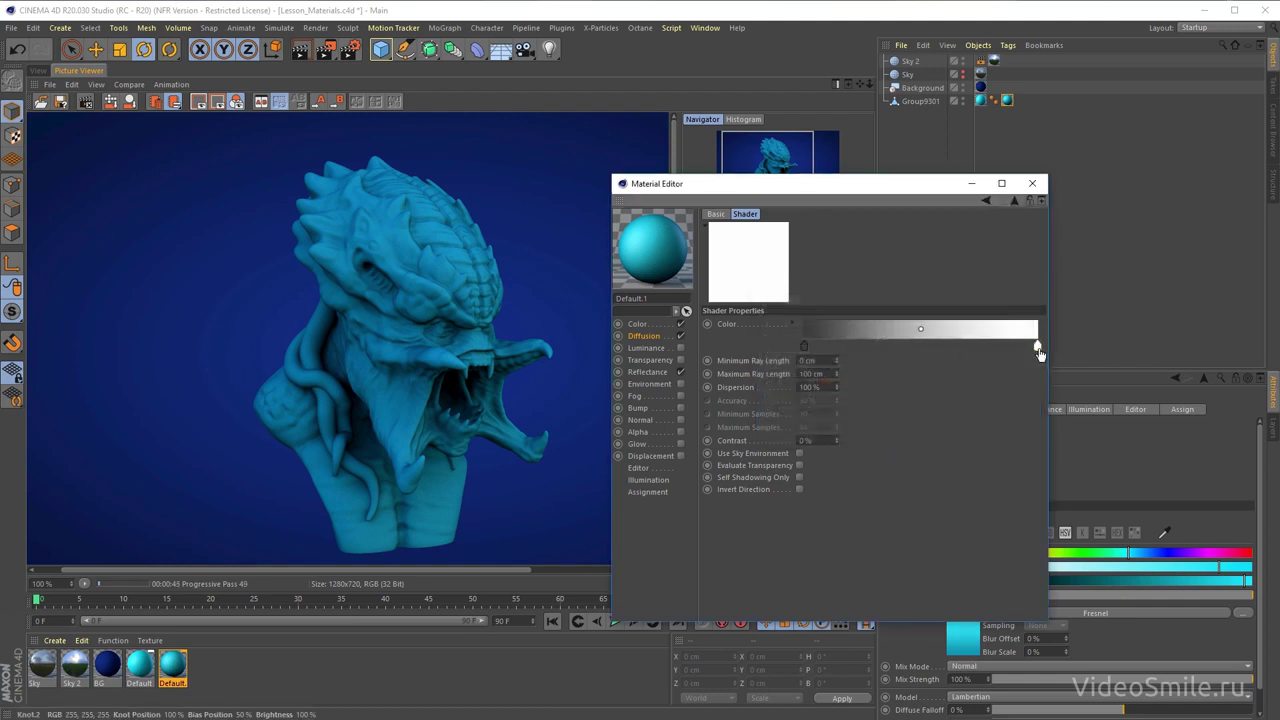
left_click_drag(1037, 346, 1004, 353)
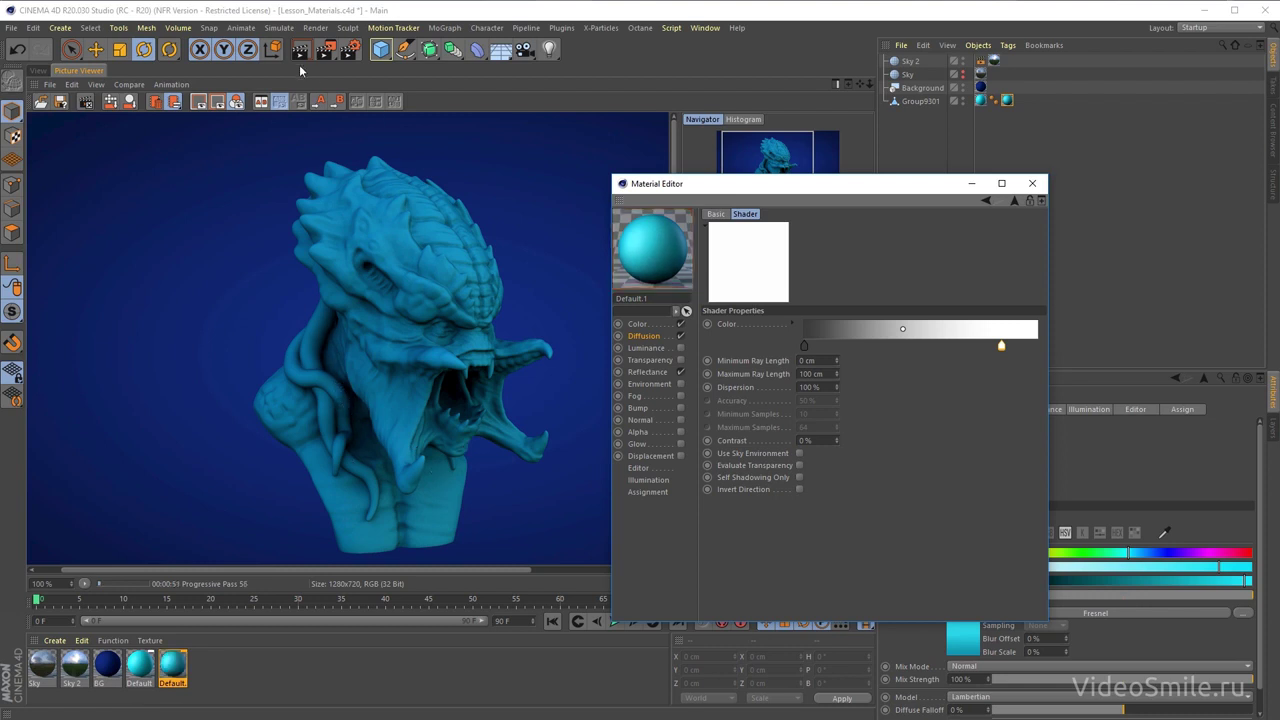
- Render the bust with the softer occlusion and compare it with the previous render
left_click(326, 50)
left_click(326, 50)
left_click(872, 521)
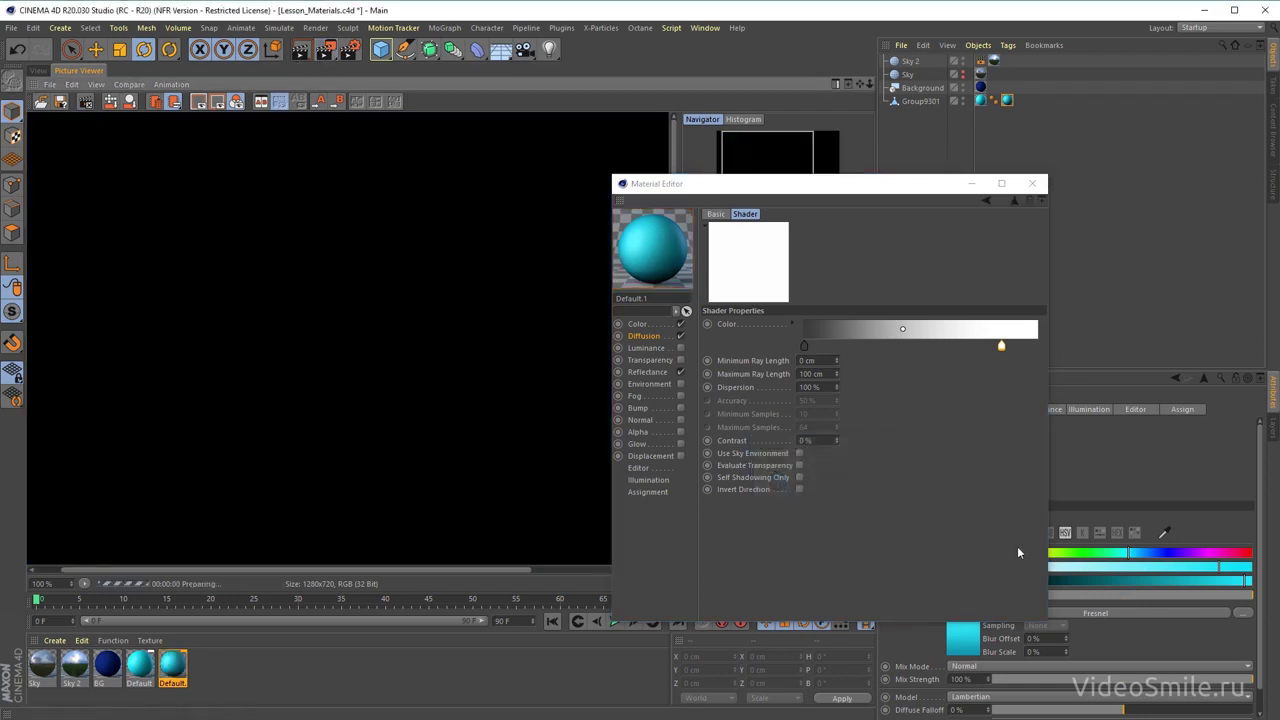
mouse_move(775, 192)
left_mouse_down()
mouse_move(885, 161)
mouse_move(919, 169)
left_mouse_up()
left_click(750, 357)
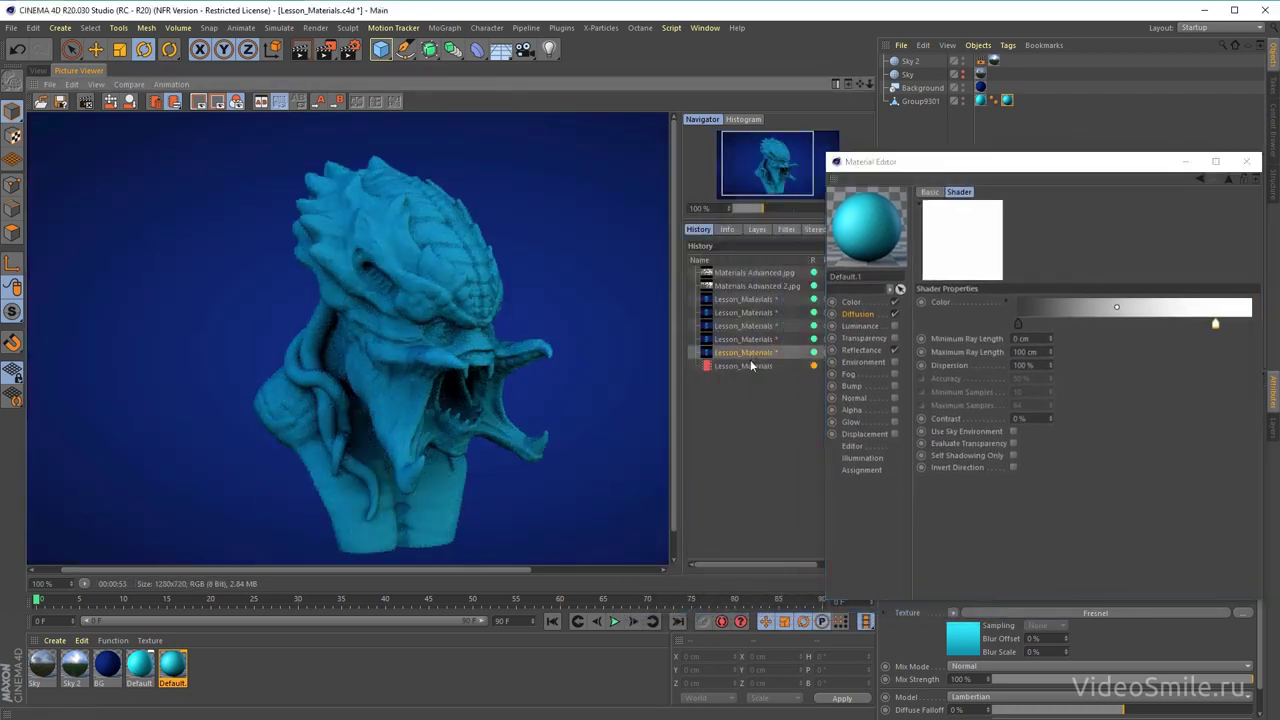
left_click(747, 356)
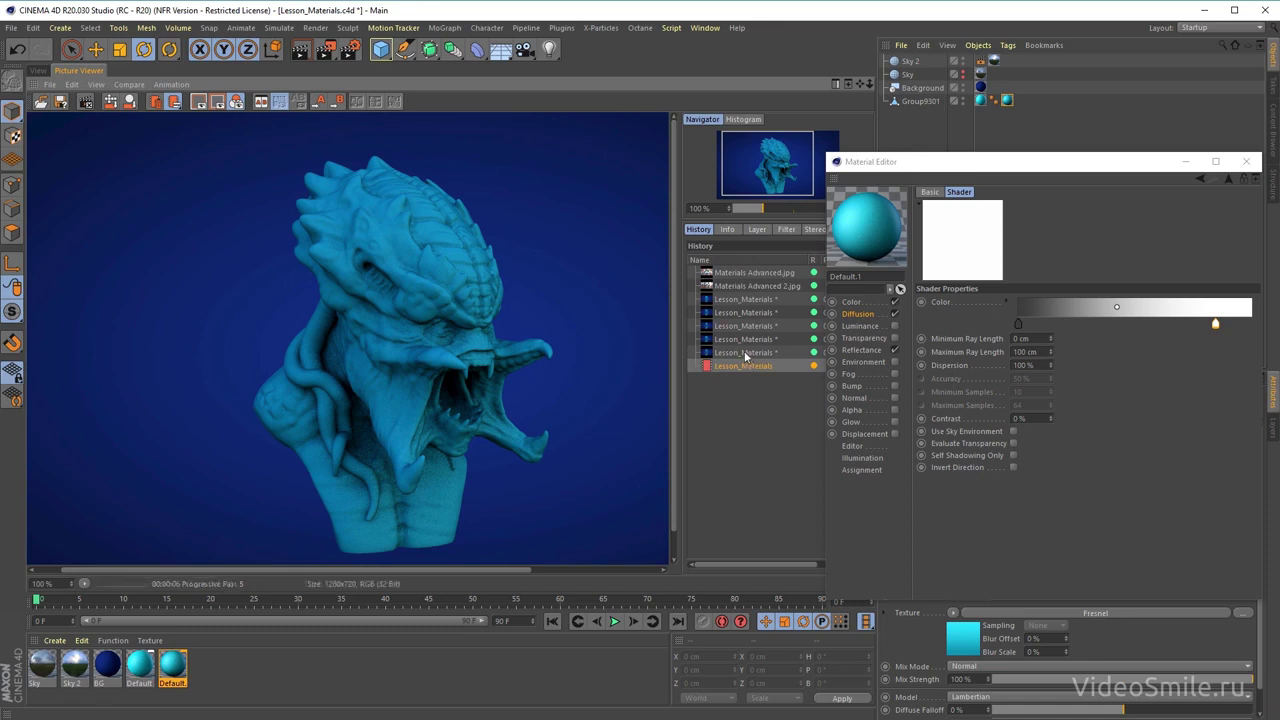
left_click(749, 366)
left_click(750, 355)
left_click(750, 366)
left_click(750, 355)
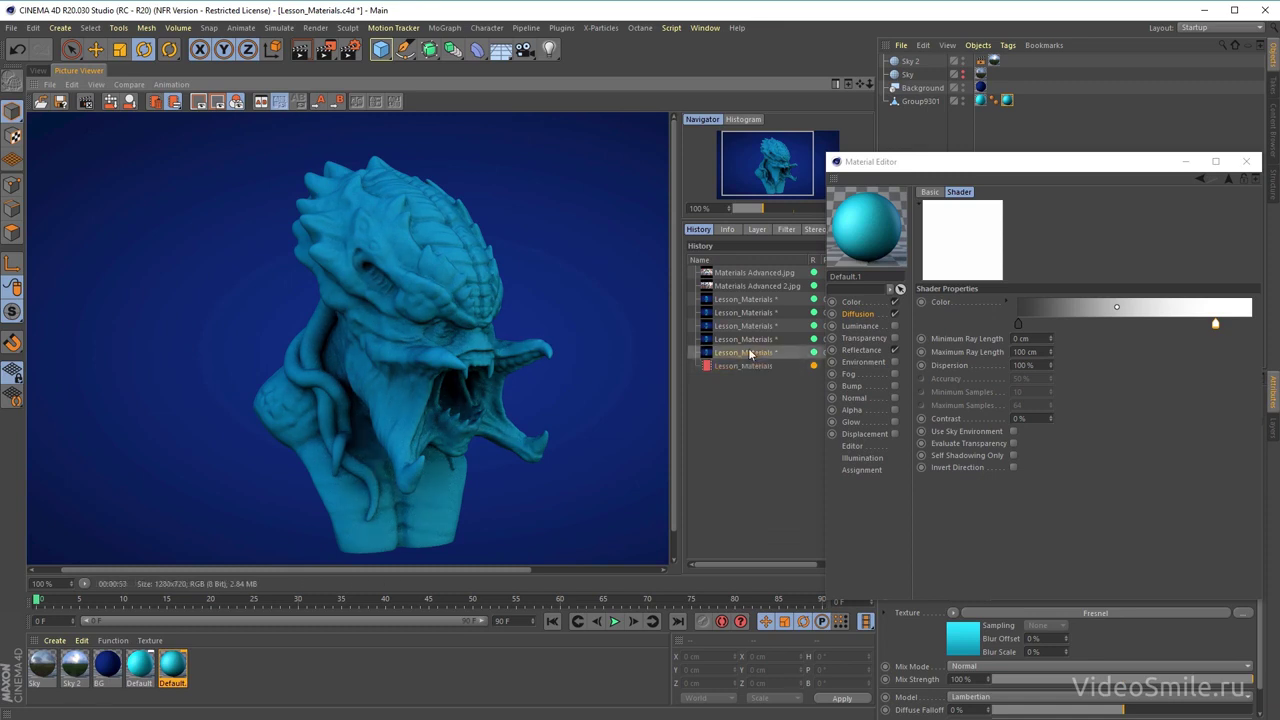
left_click(750, 366)
- Nudge the white knot to about 84.6% and re-render, stopping the current render
left_click_drag(1214, 325, 1202, 325)
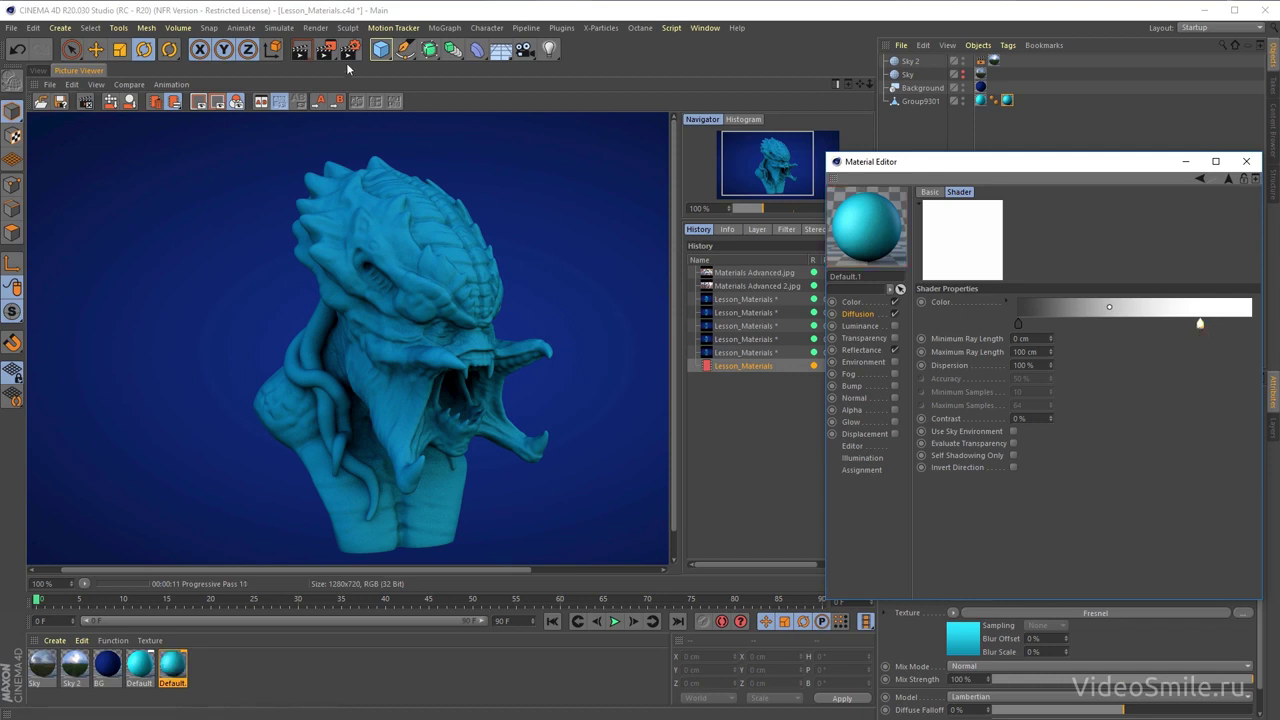
left_click(365, 98)
key("Return")
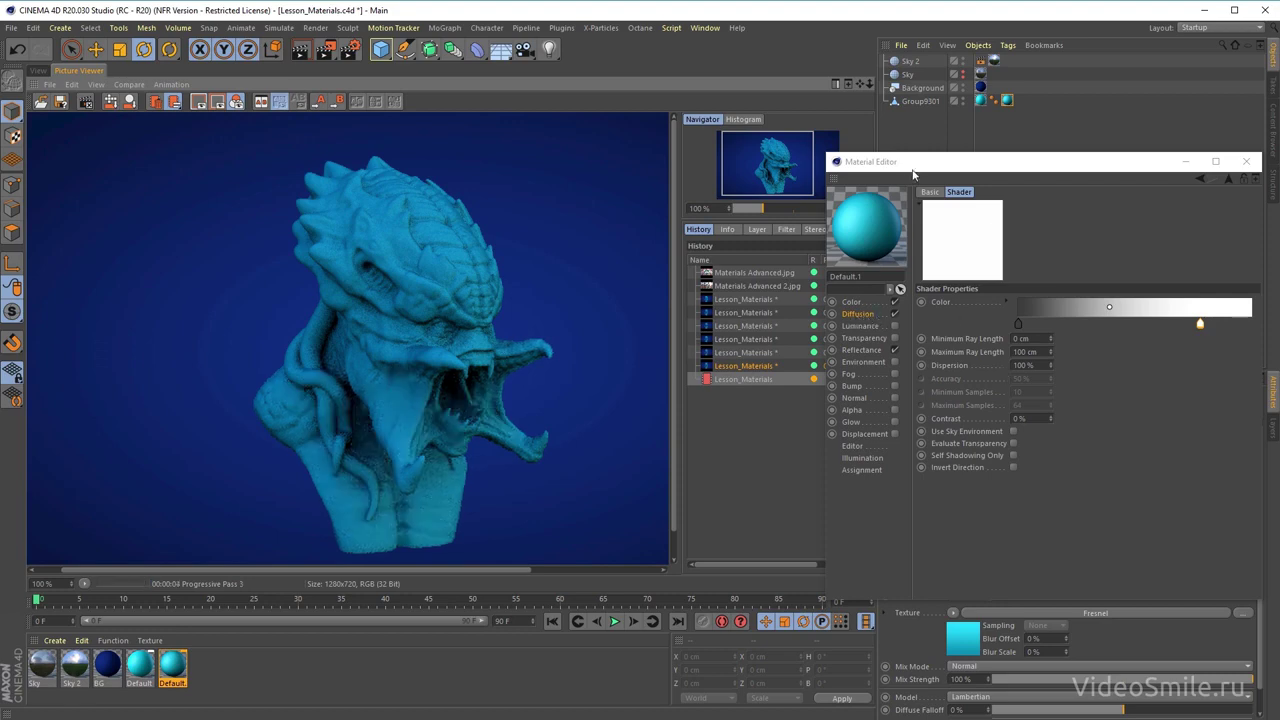
left_click_drag(935, 165, 802, 145)
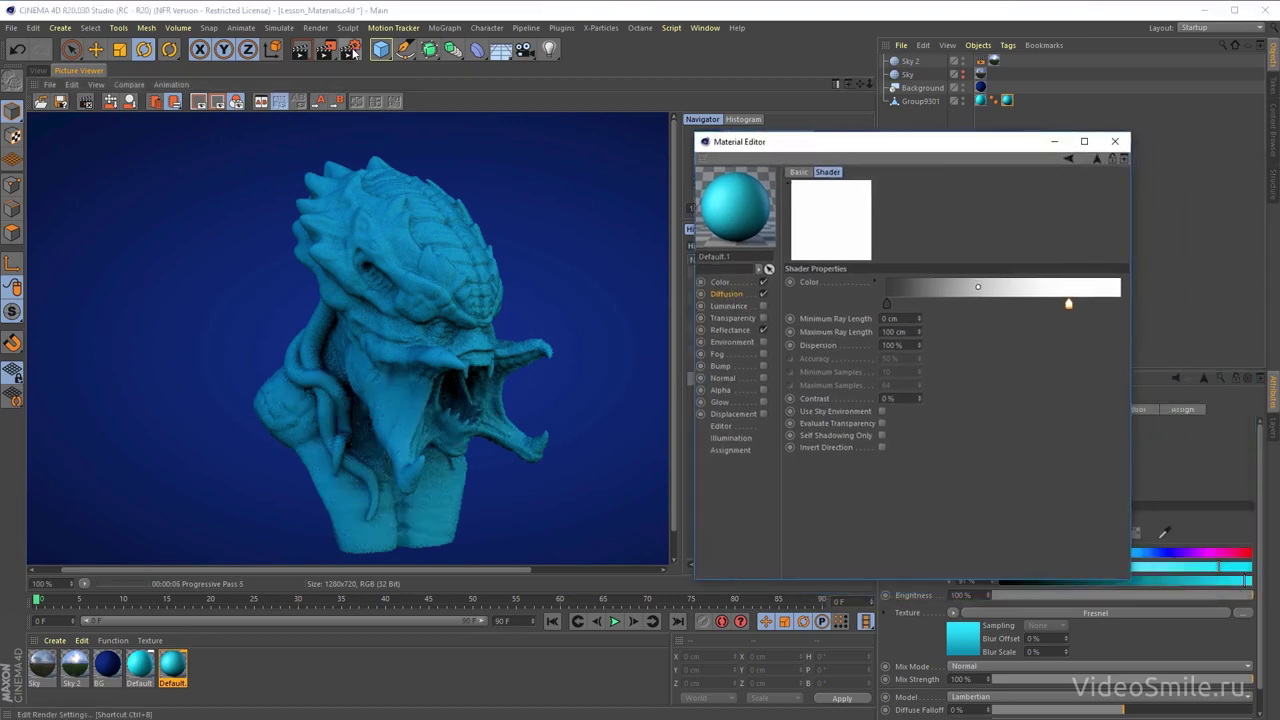
- Add an Ambient Occlusion effect in Render Settings (Ctrl+B) and switch it off
key("ctrl+b")
left_click_drag(513, 40, 627, 139)
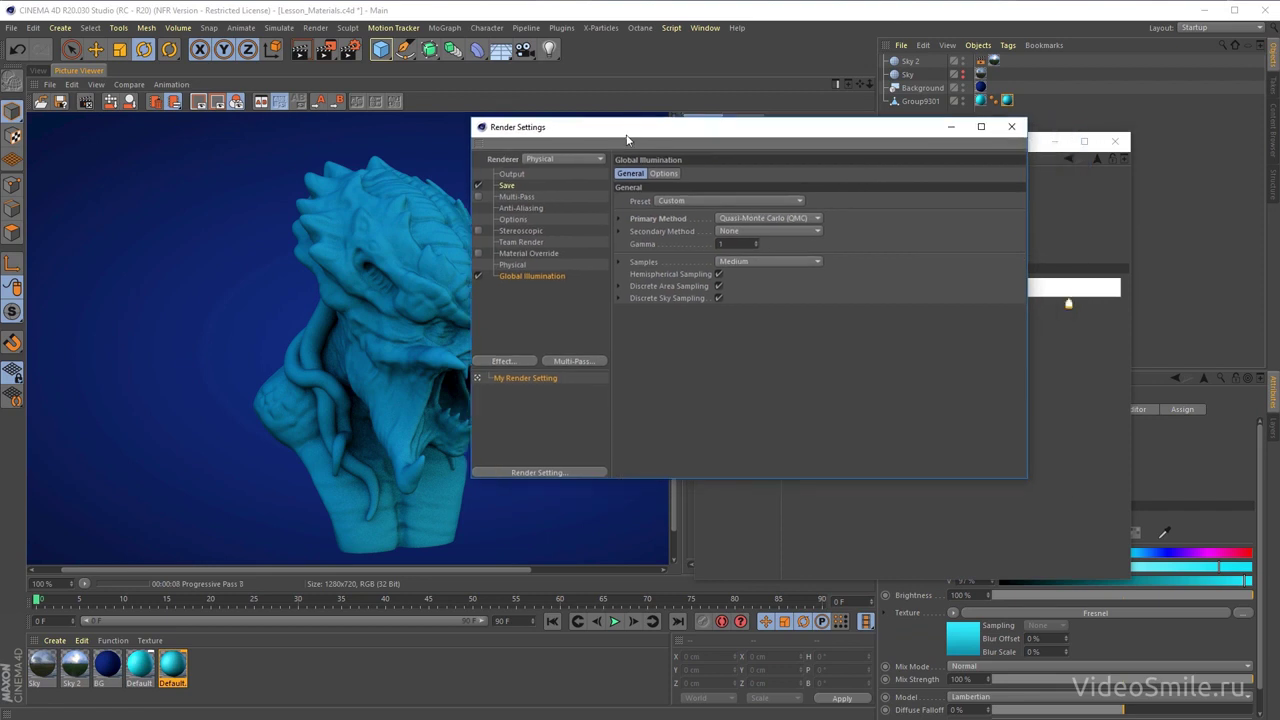
left_click(516, 365)
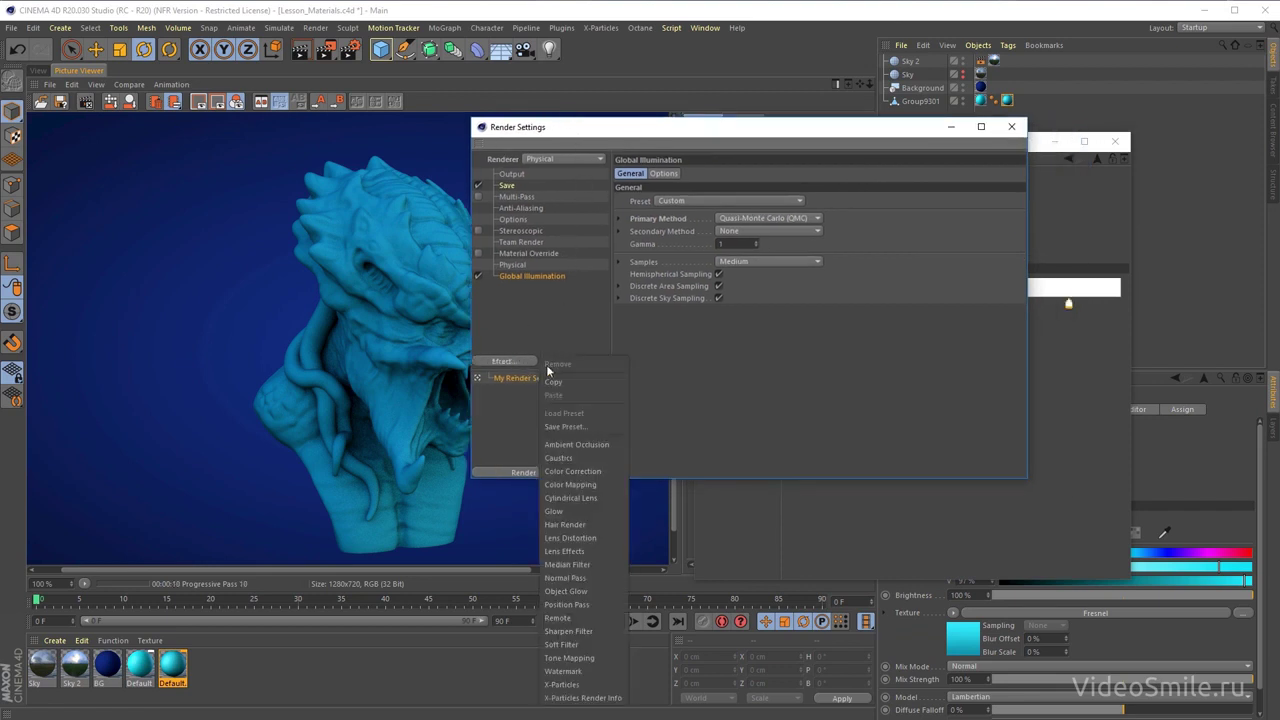
left_click(593, 445)
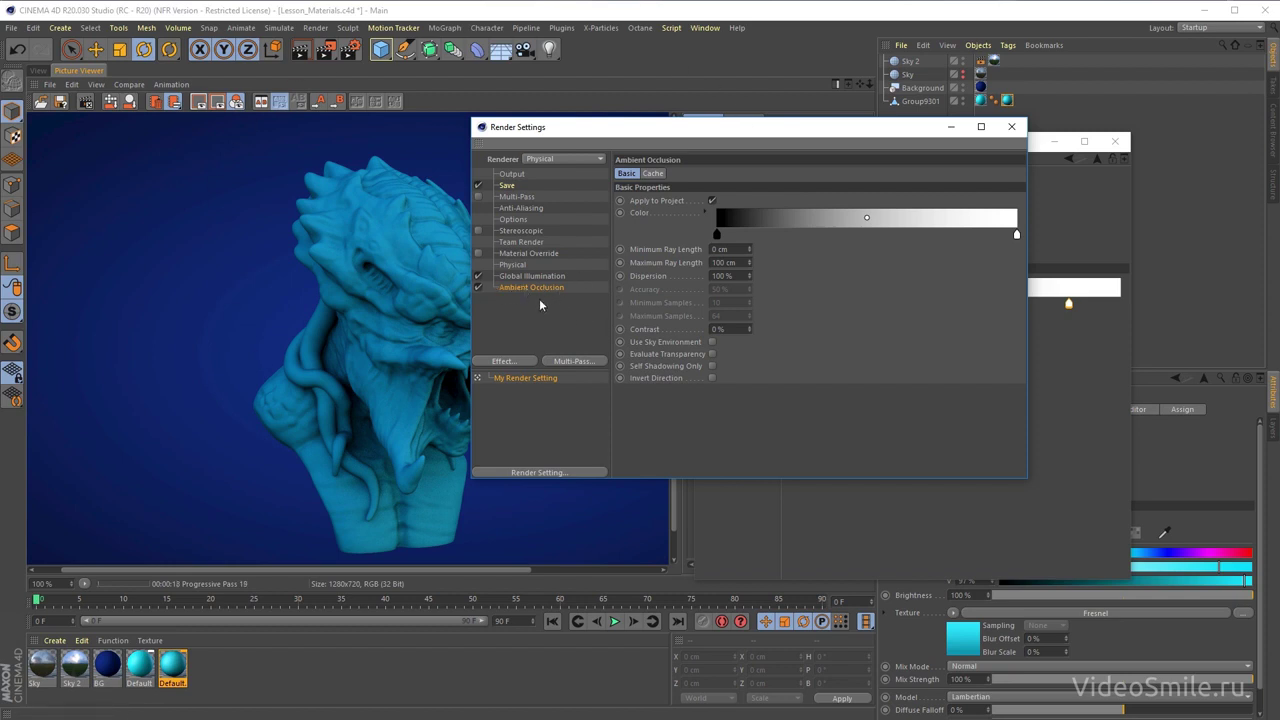
left_click(478, 287)
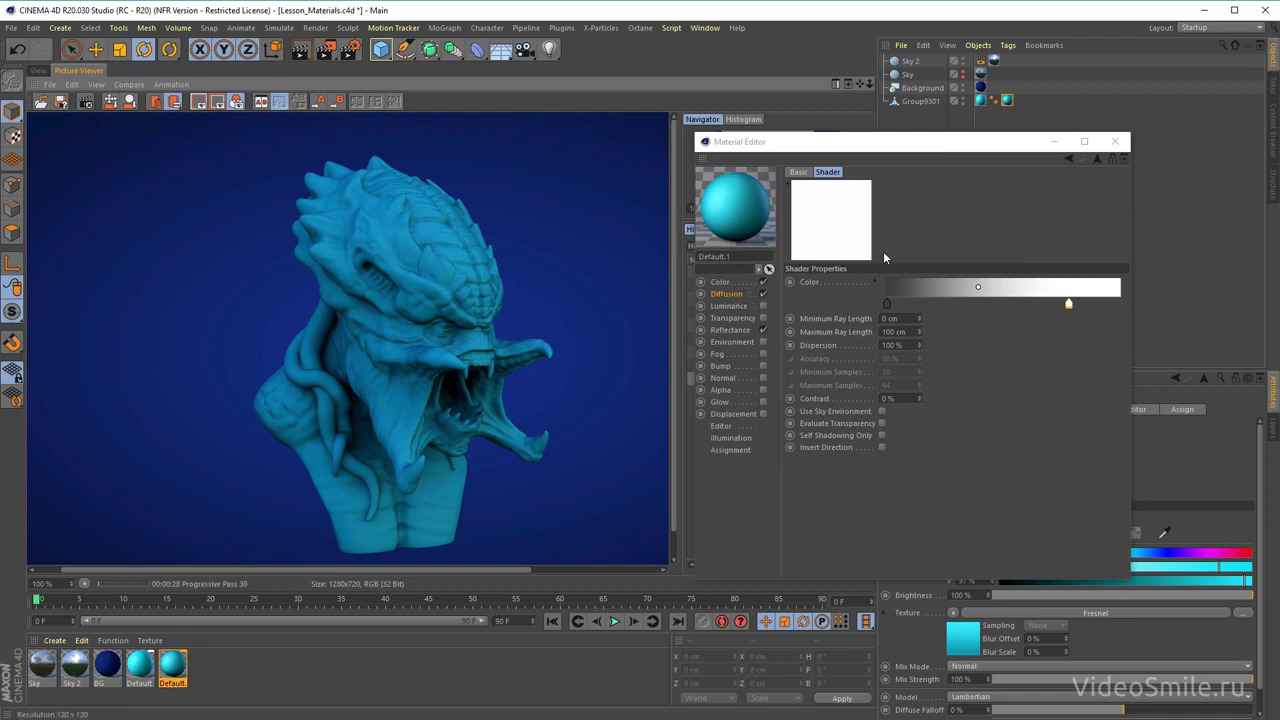
- Show the cyan material's Diffusion channel and its Ambient Occlusion texture in the Material Editor
left_click_drag(875, 142, 829, 147)
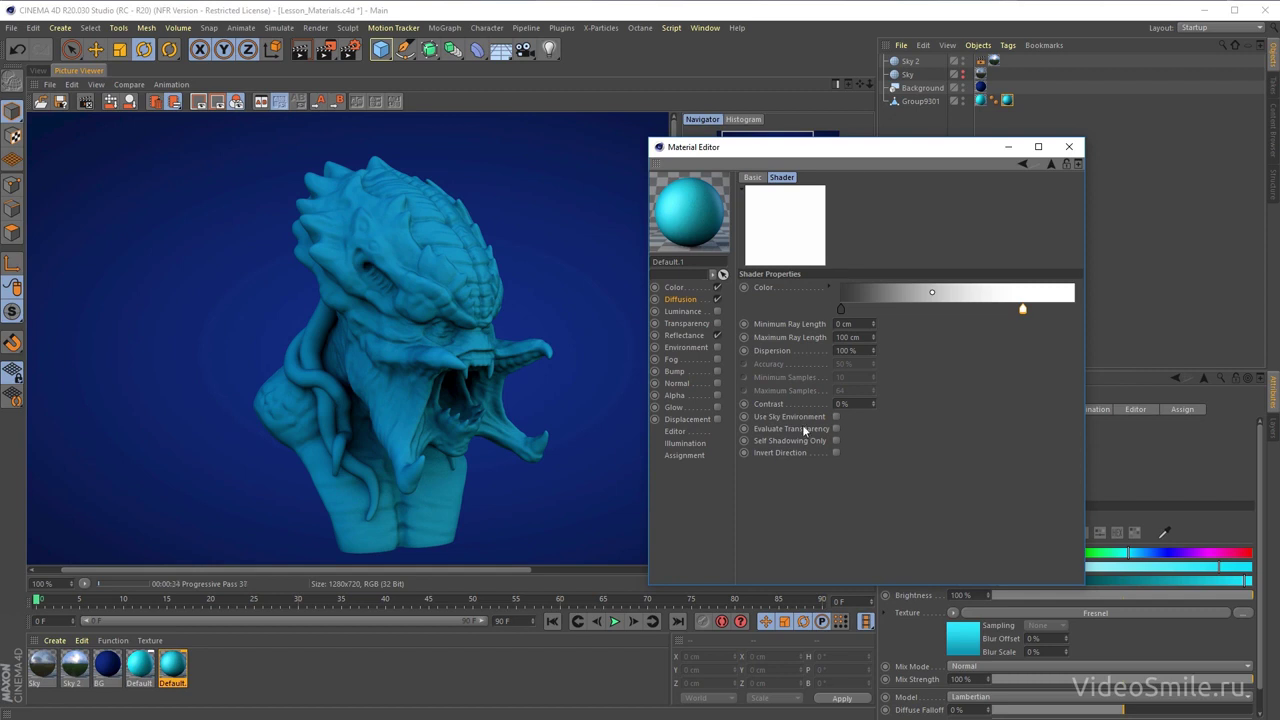
left_click(681, 299)
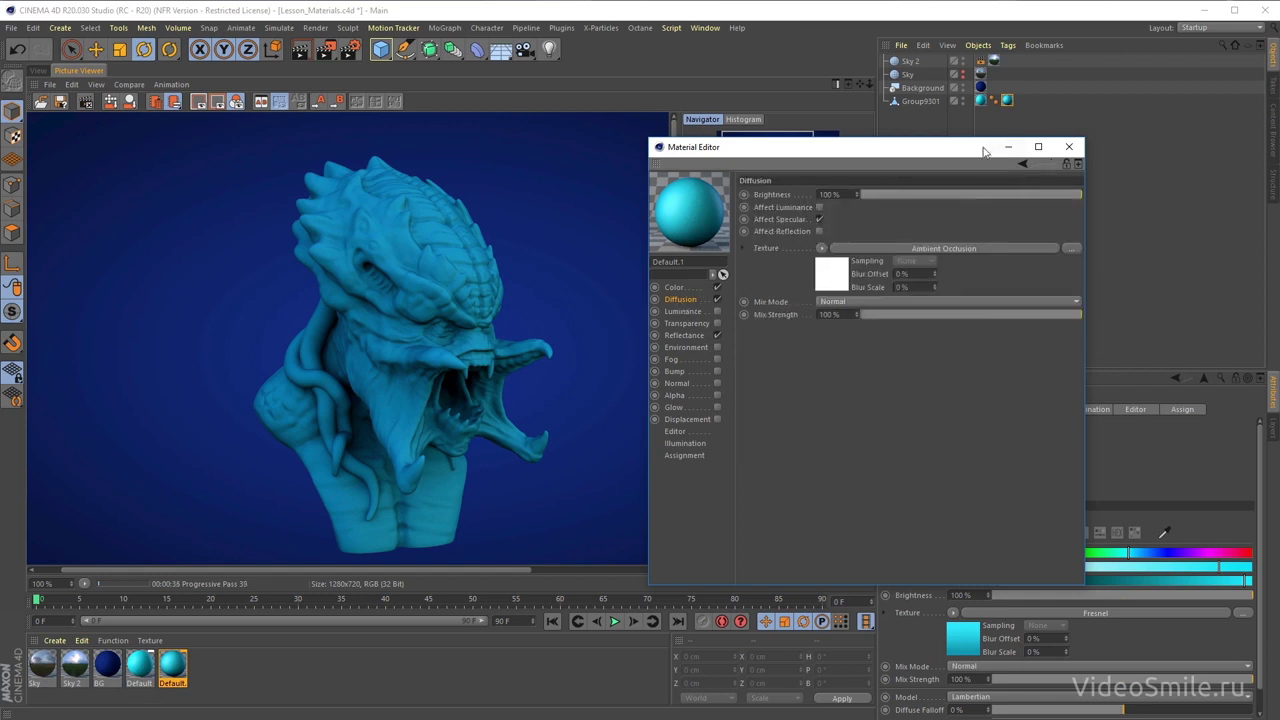
left_click_drag(983, 150, 1028, 164)
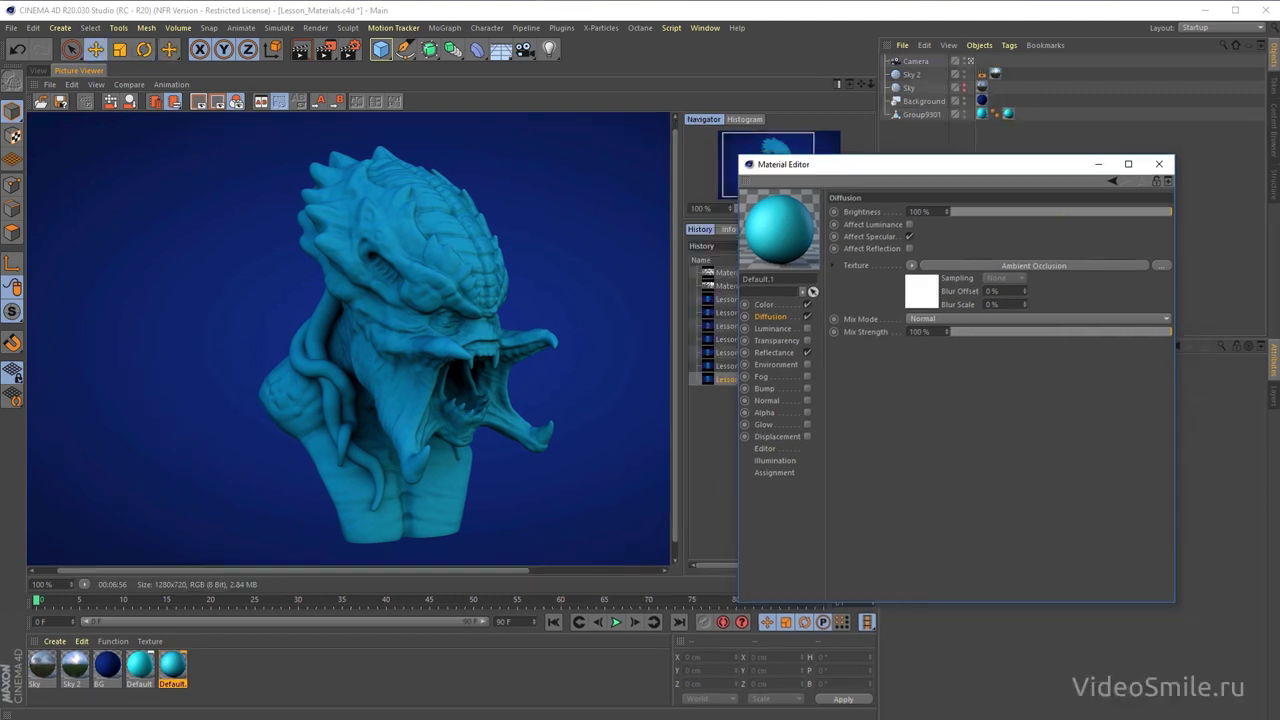
- Enable Luminance with a white Color shader texture and render the flat white bust
left_click(800, 330)
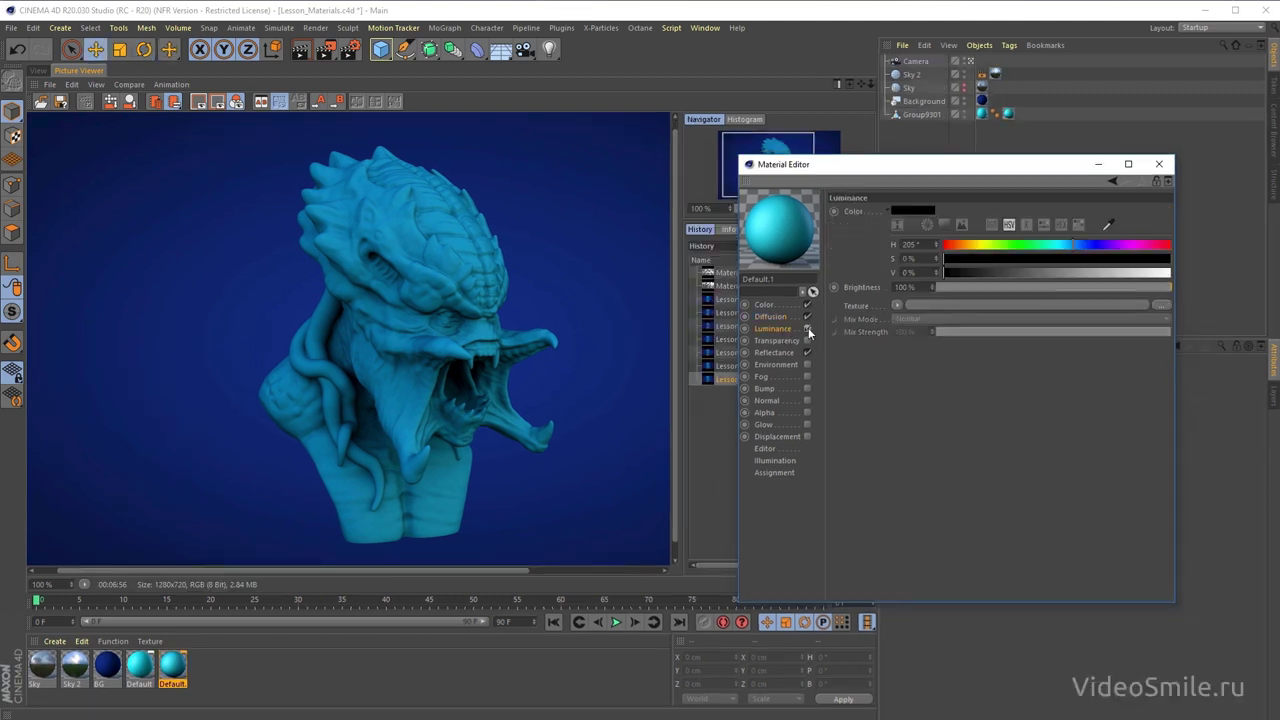
left_click(807, 329)
left_click(897, 305)
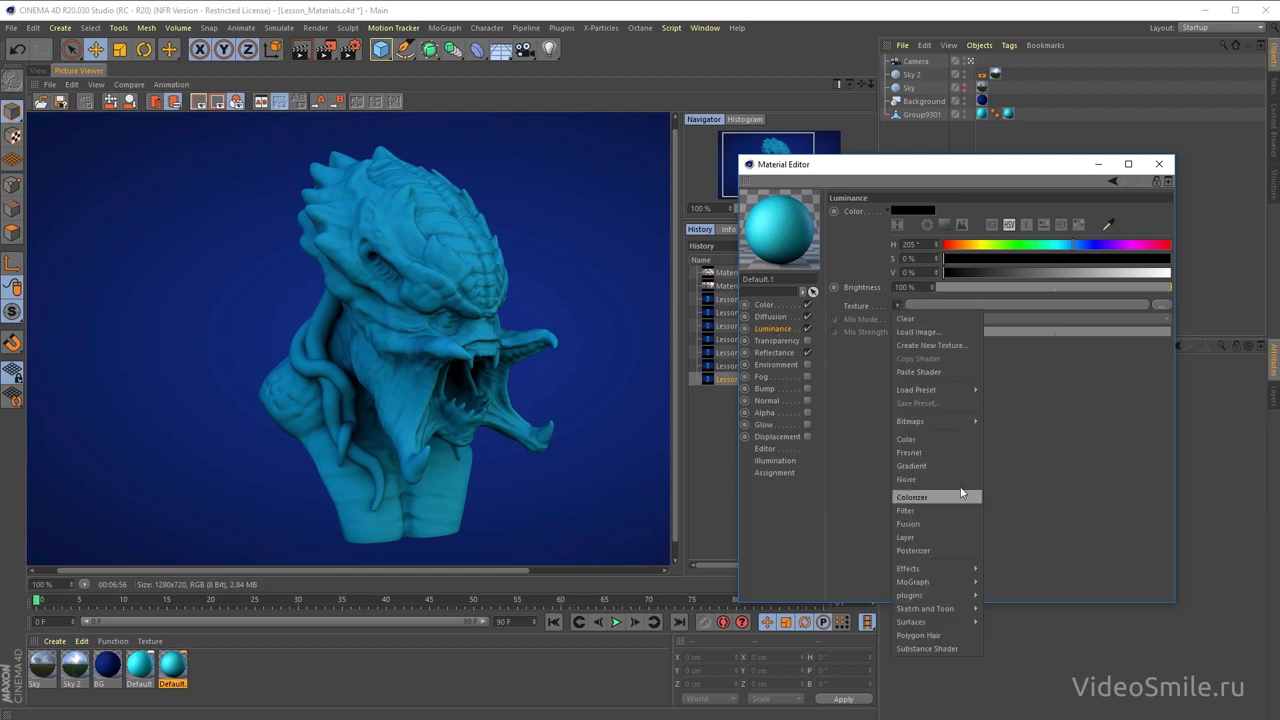
left_click(913, 440)
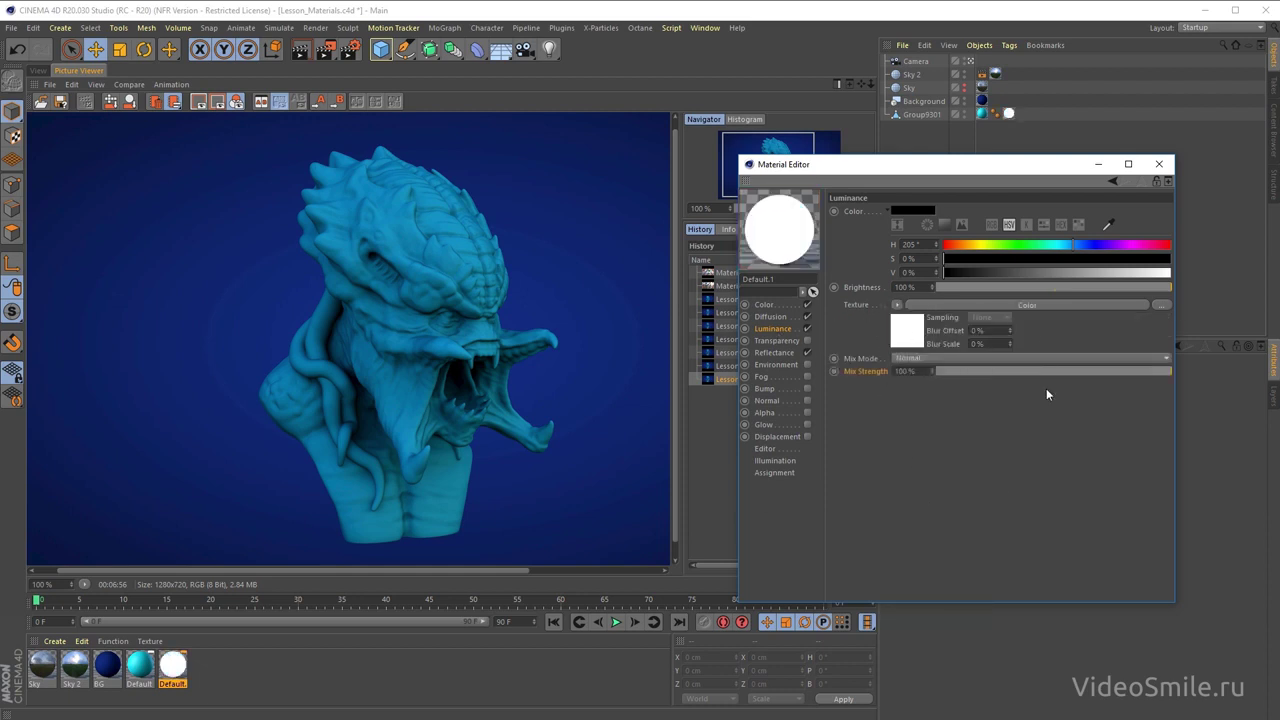
left_click(325, 49)
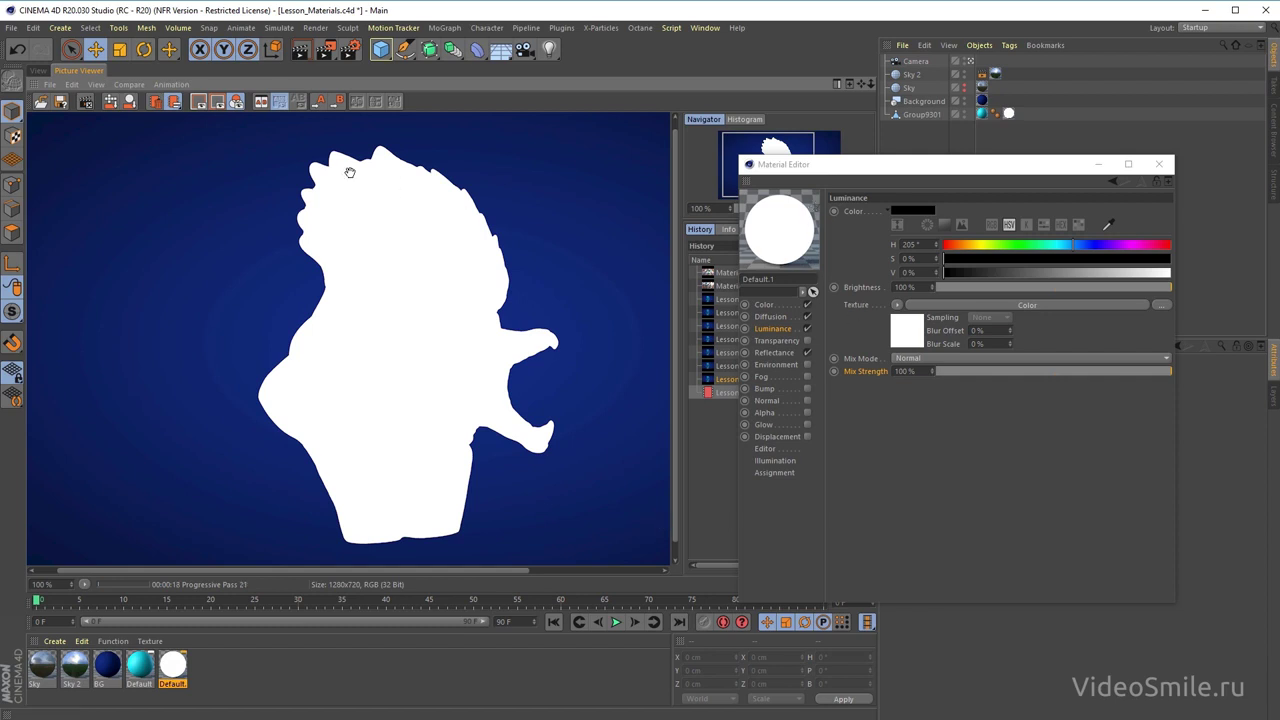
- Stop the running render and add a Plane floor under the bust
left_click(85, 104)
left_click(872, 520)
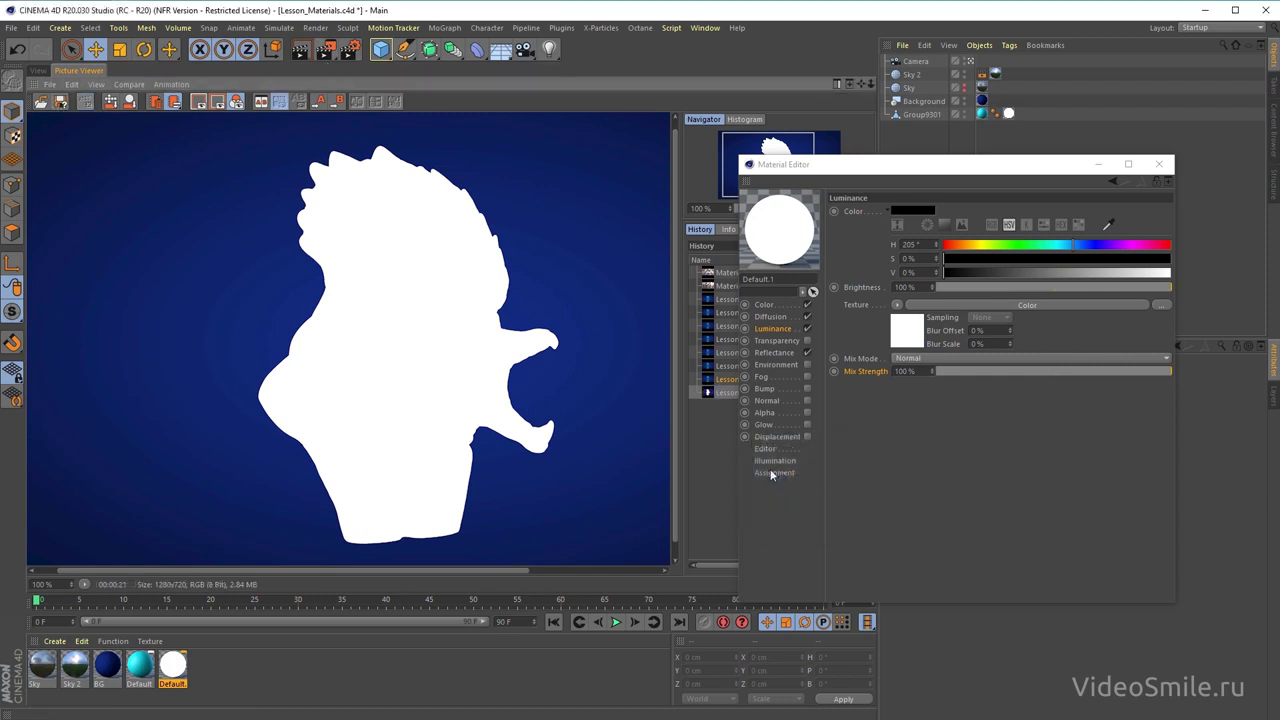
left_click(38, 70)
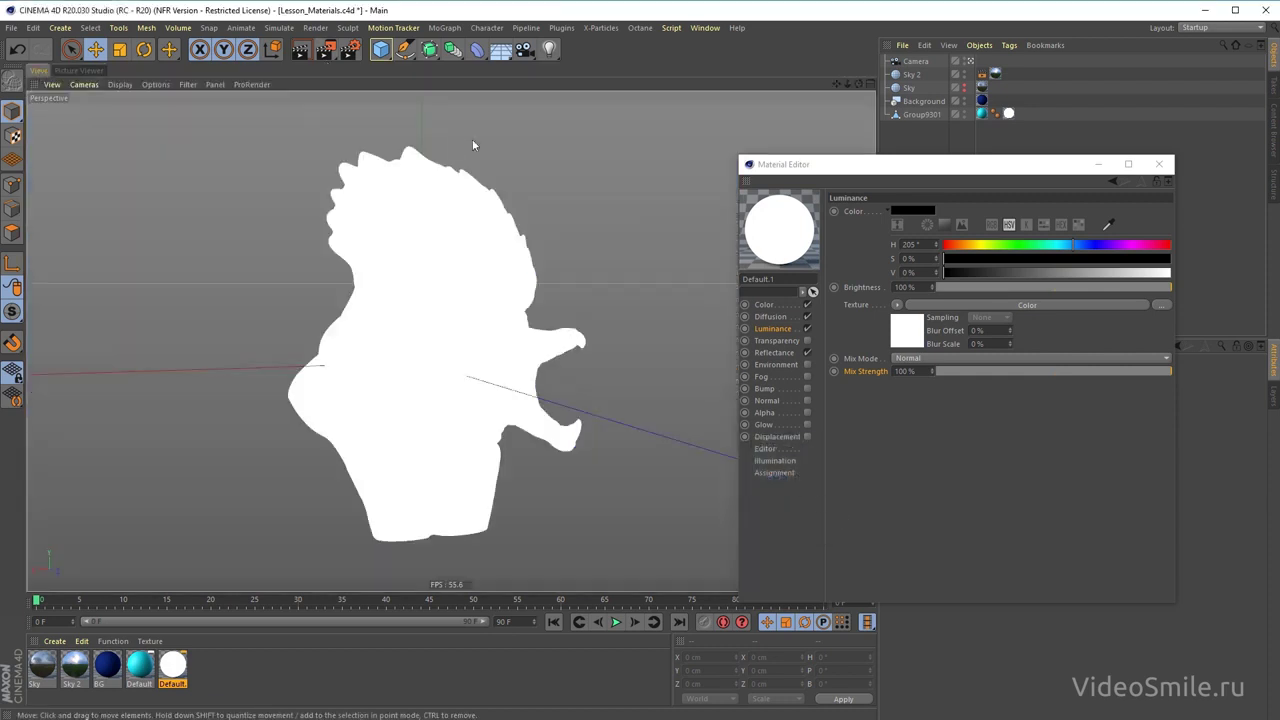
left_click_drag(381, 50, 514, 108)
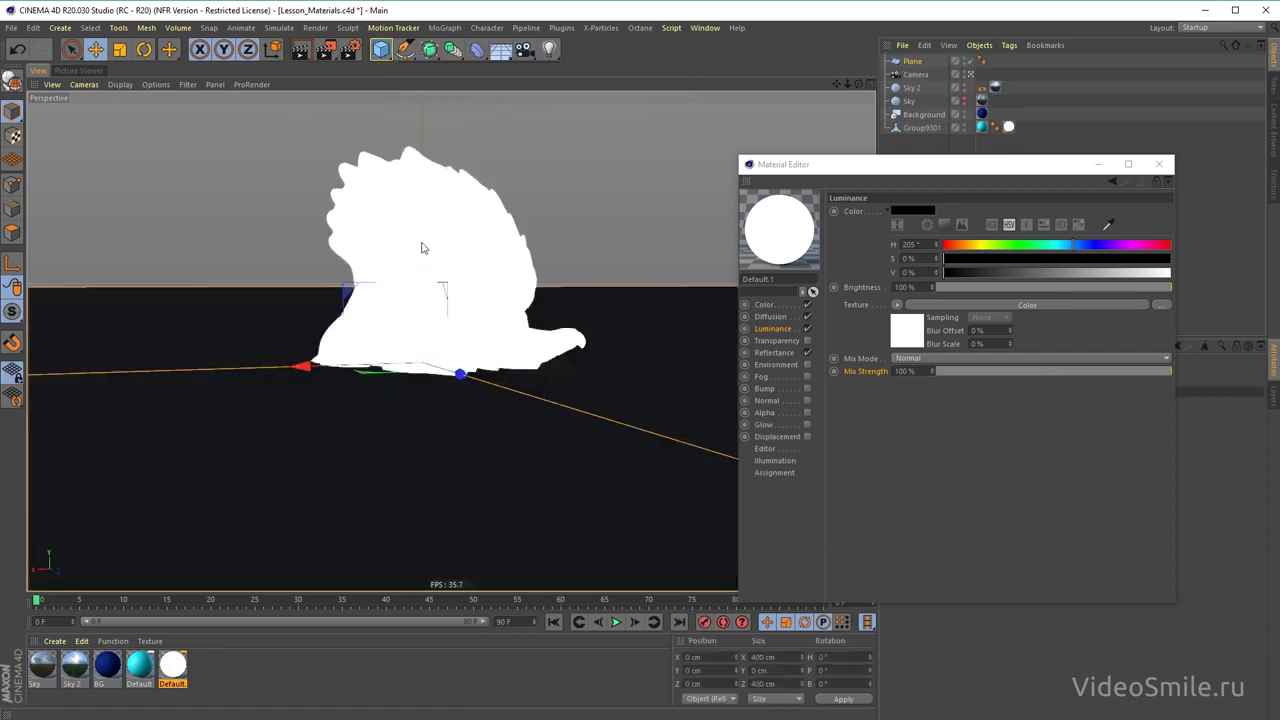
- Check the global illumination render settings, select Sky 2, and render the scene with the floor
key("ctrl+b")
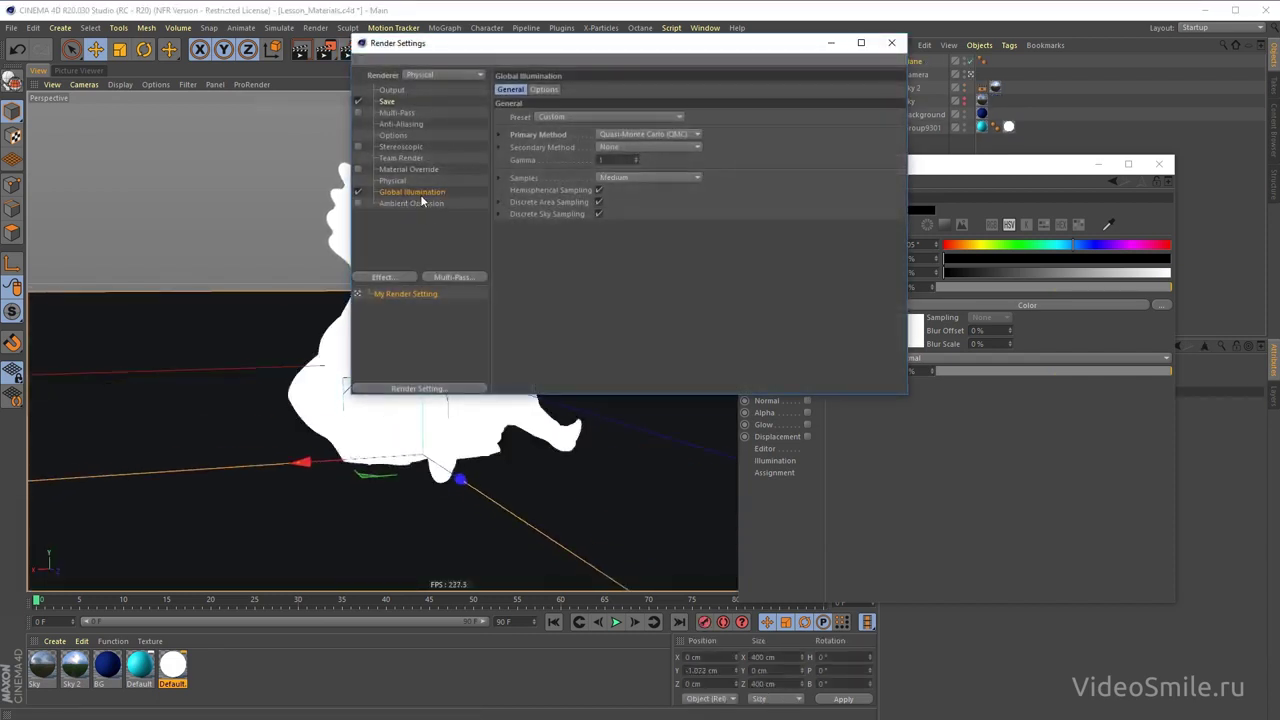
left_click(891, 43)
left_click_drag(925, 166, 995, 162)
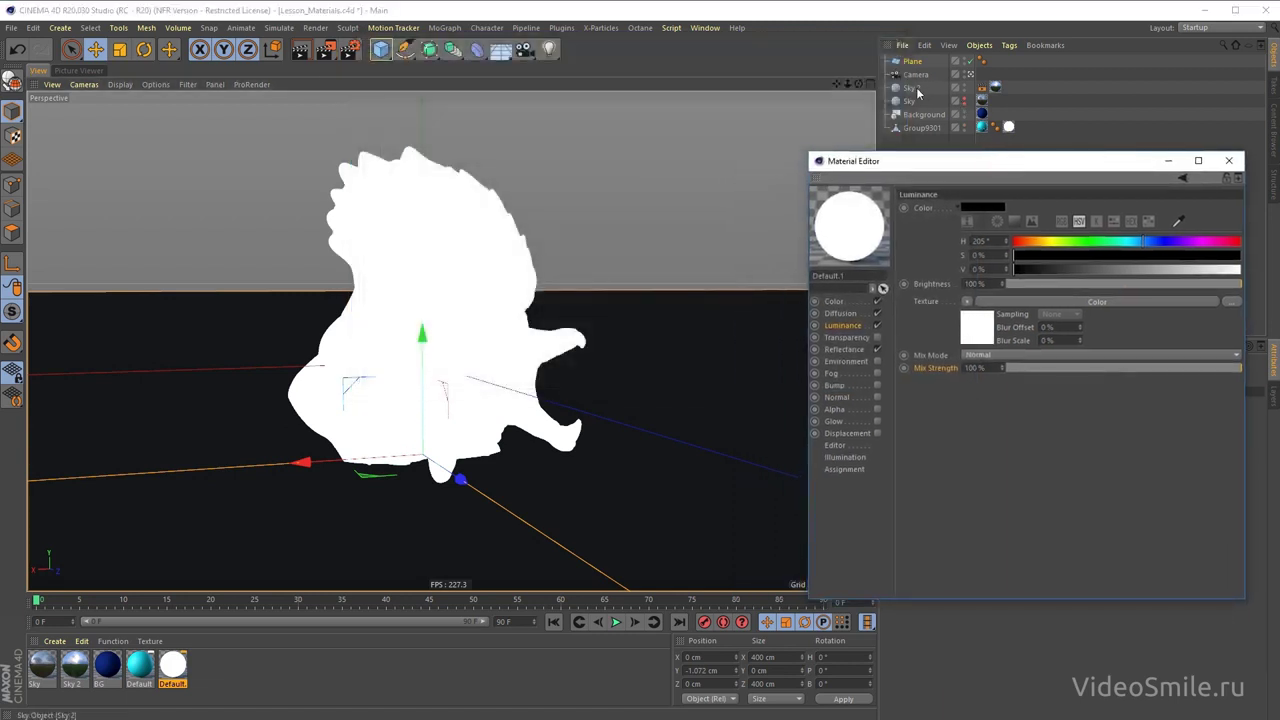
left_click(935, 90)
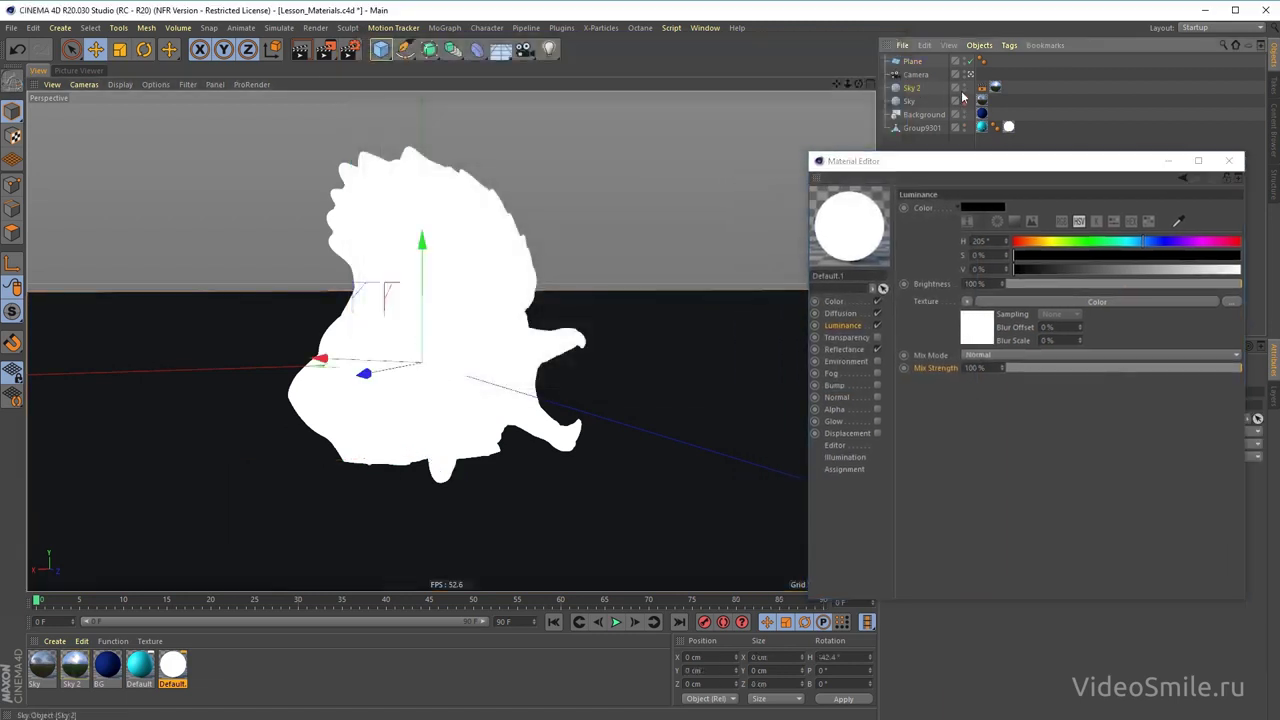
left_click(326, 49)
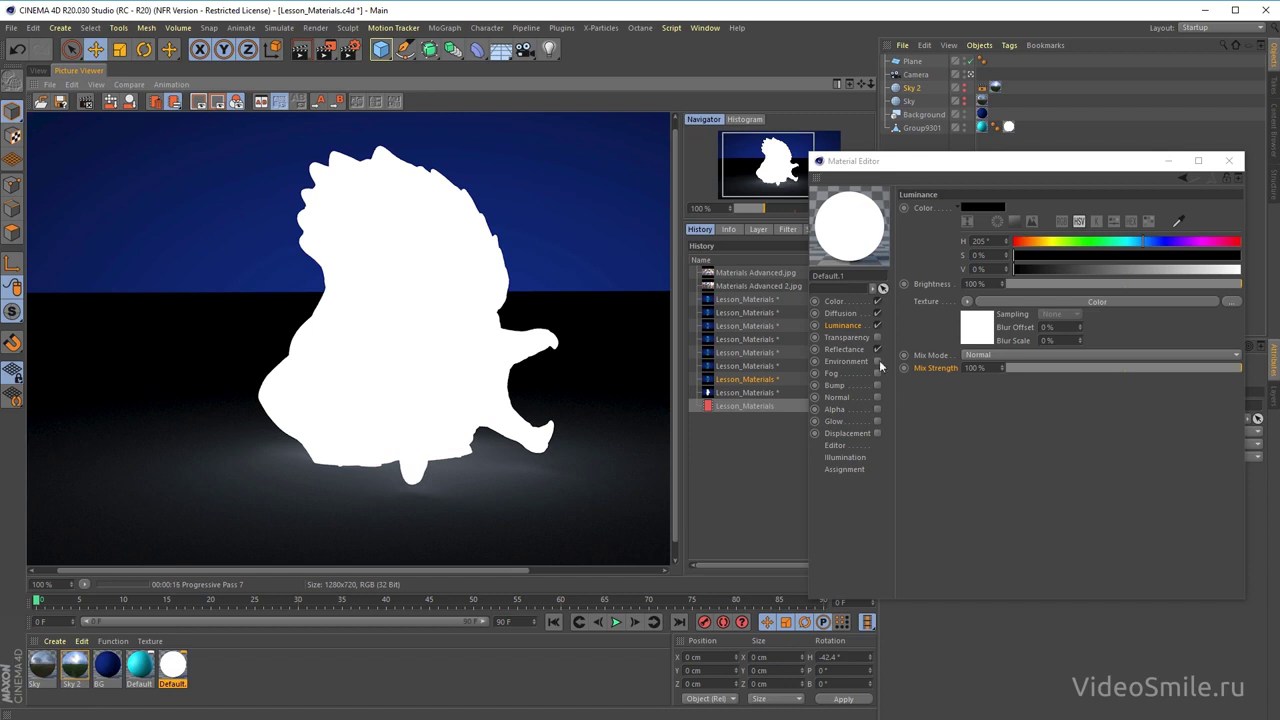
- Turn off Generate GI on the material's Illumination page and re-render the bust
left_click(859, 460)
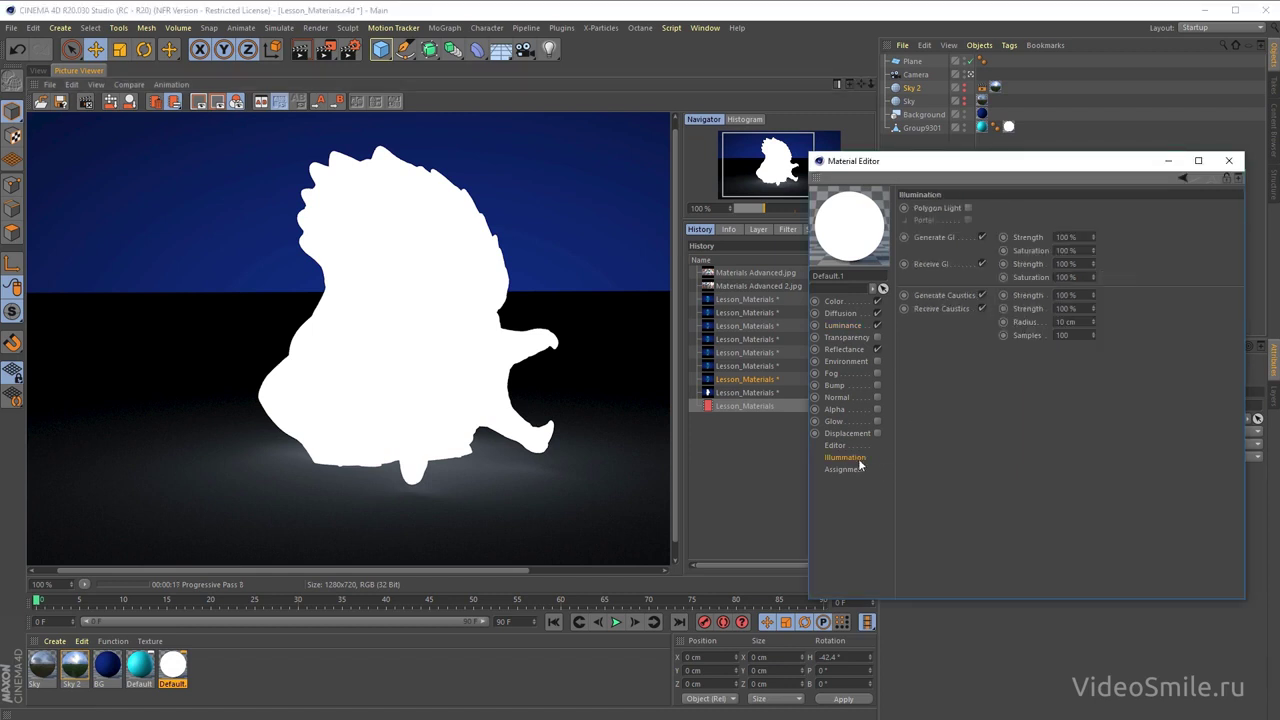
left_click(982, 237)
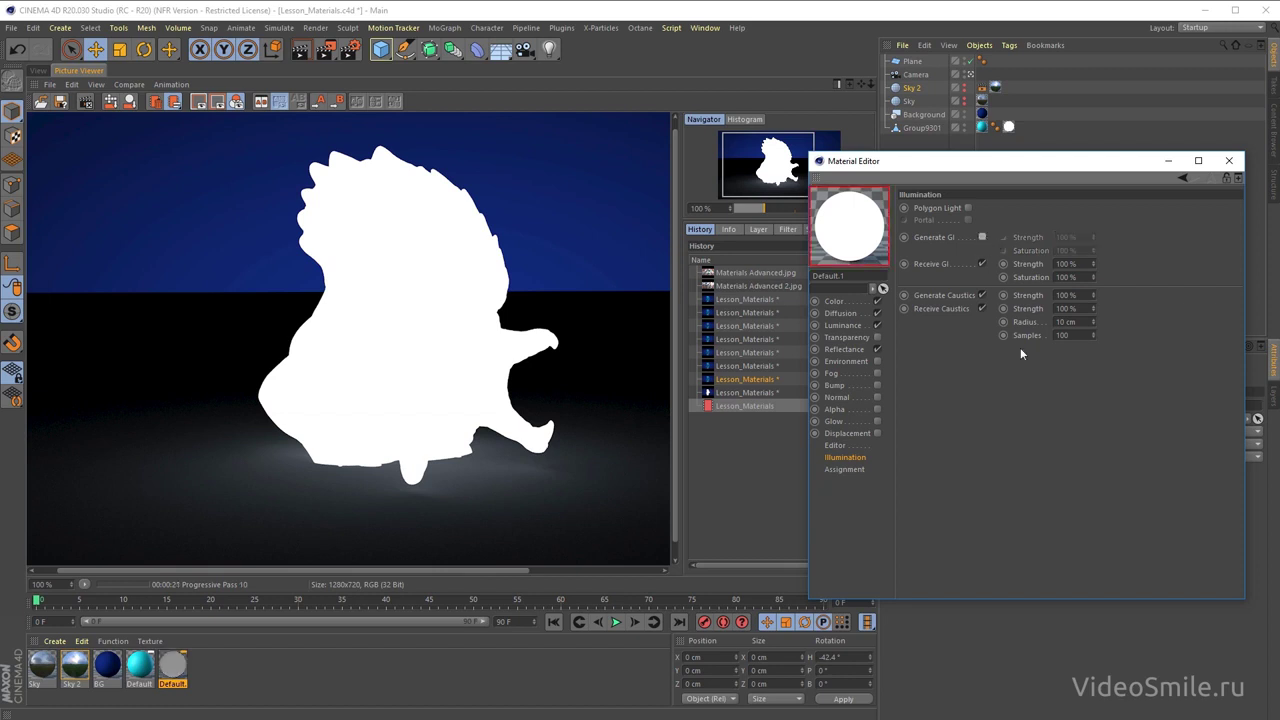
left_click(326, 49)
left_click(870, 525)
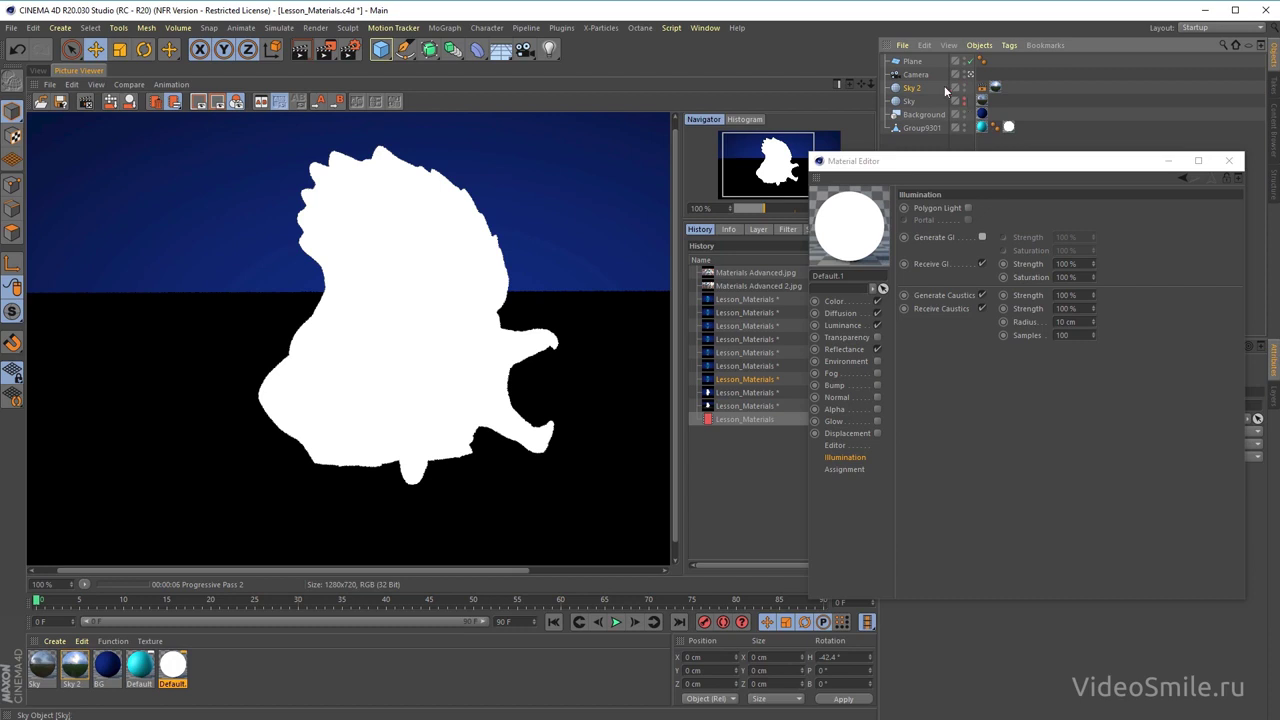
- Delete the floor Plane and tint the luminance Color shader light cyan with saturation 54%
left_click(912, 61)
key("Delete")
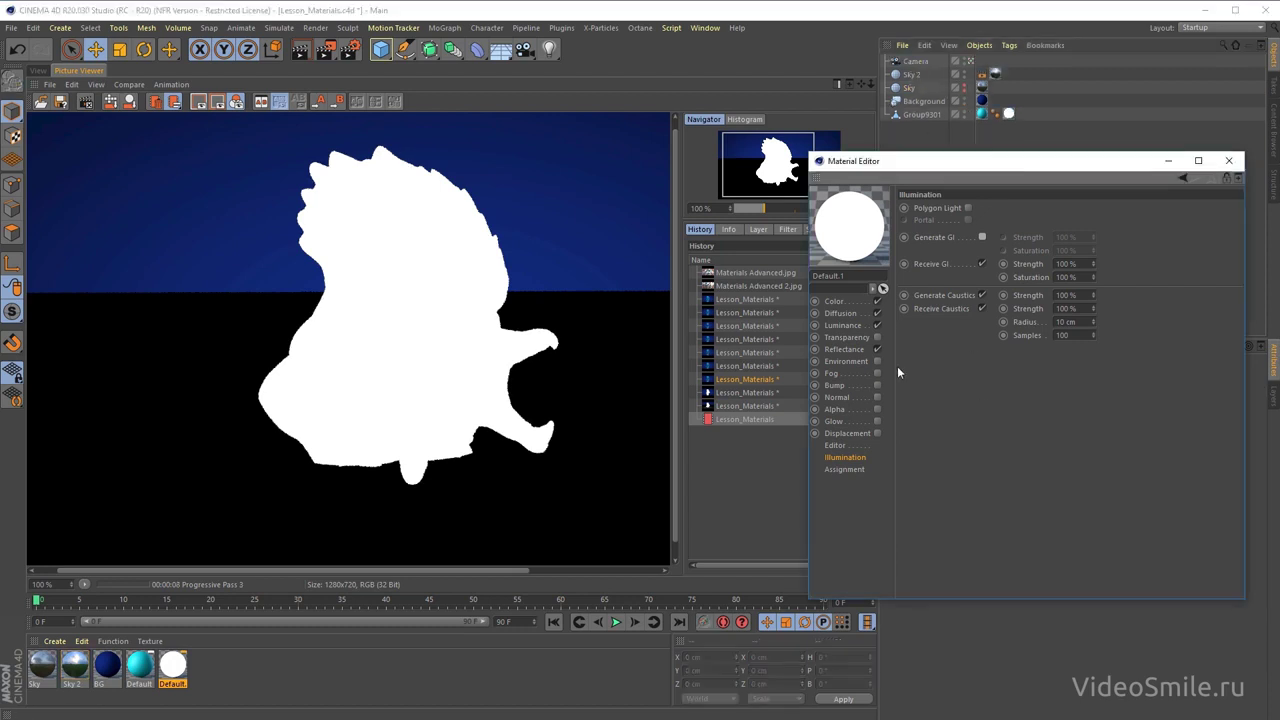
left_click(842, 325)
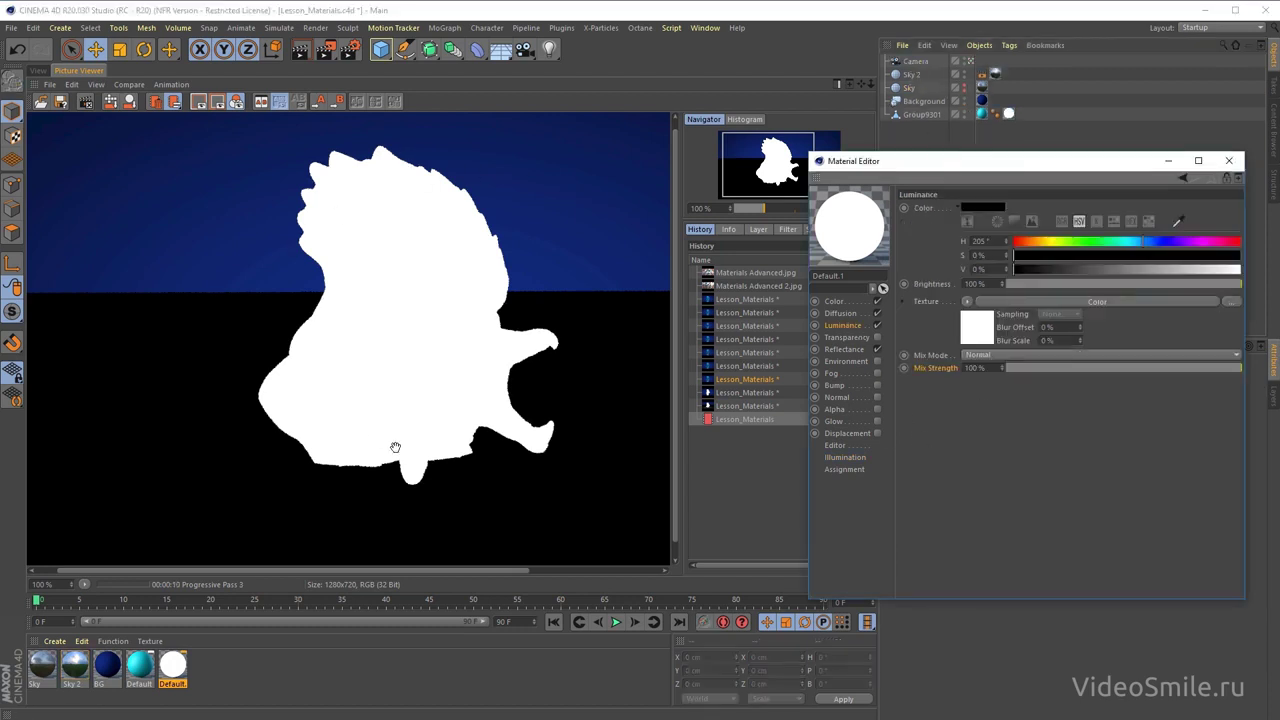
left_click(852, 314)
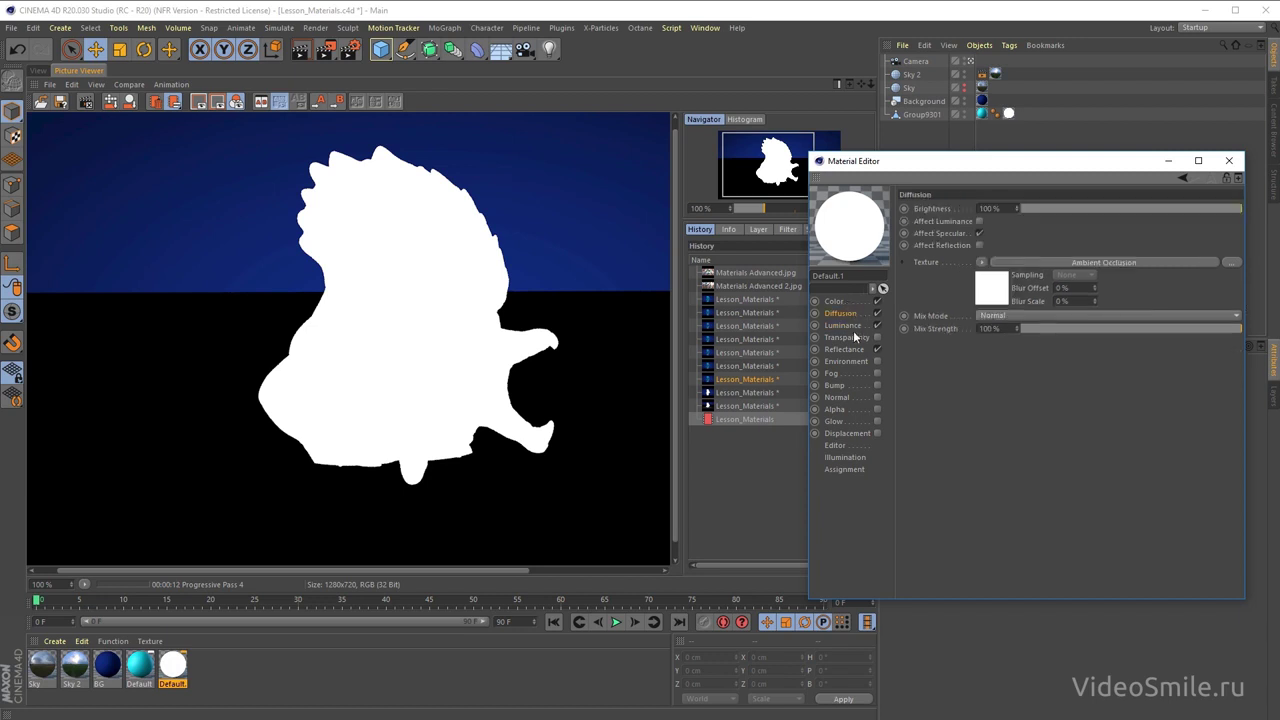
left_click(850, 326)
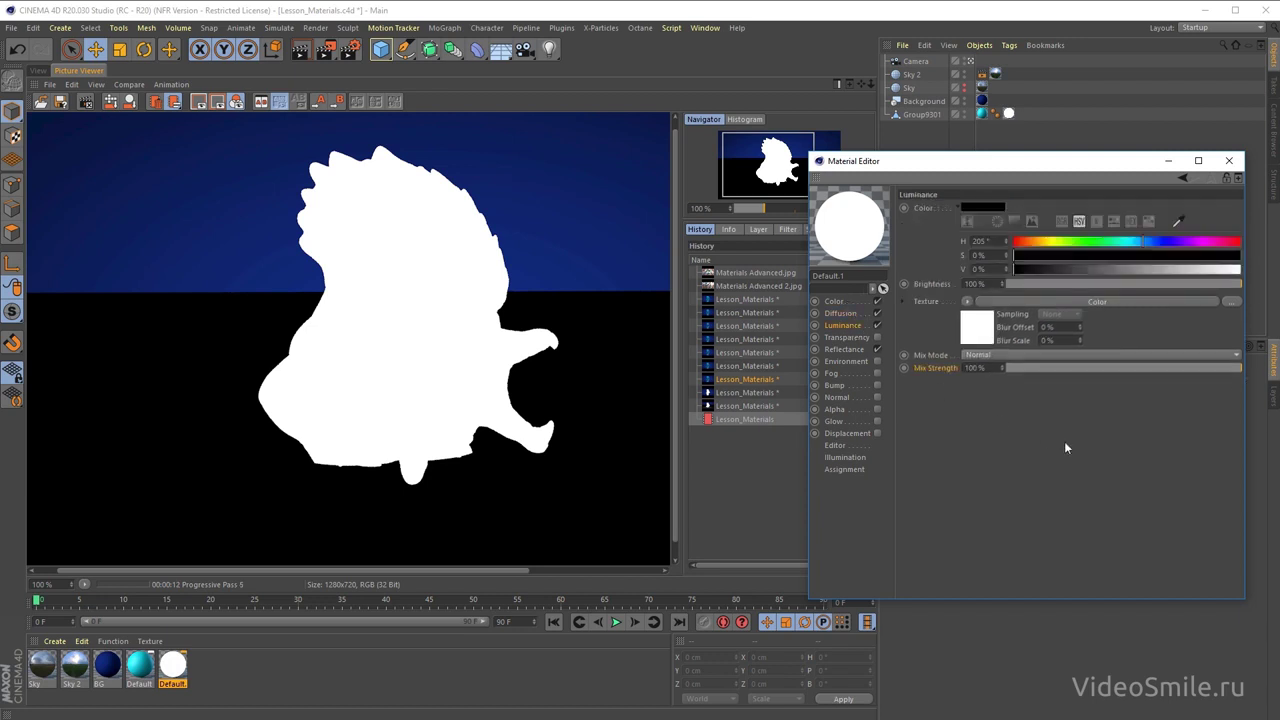
left_click(1083, 302)
left_click_drag(1093, 349, 1130, 349)
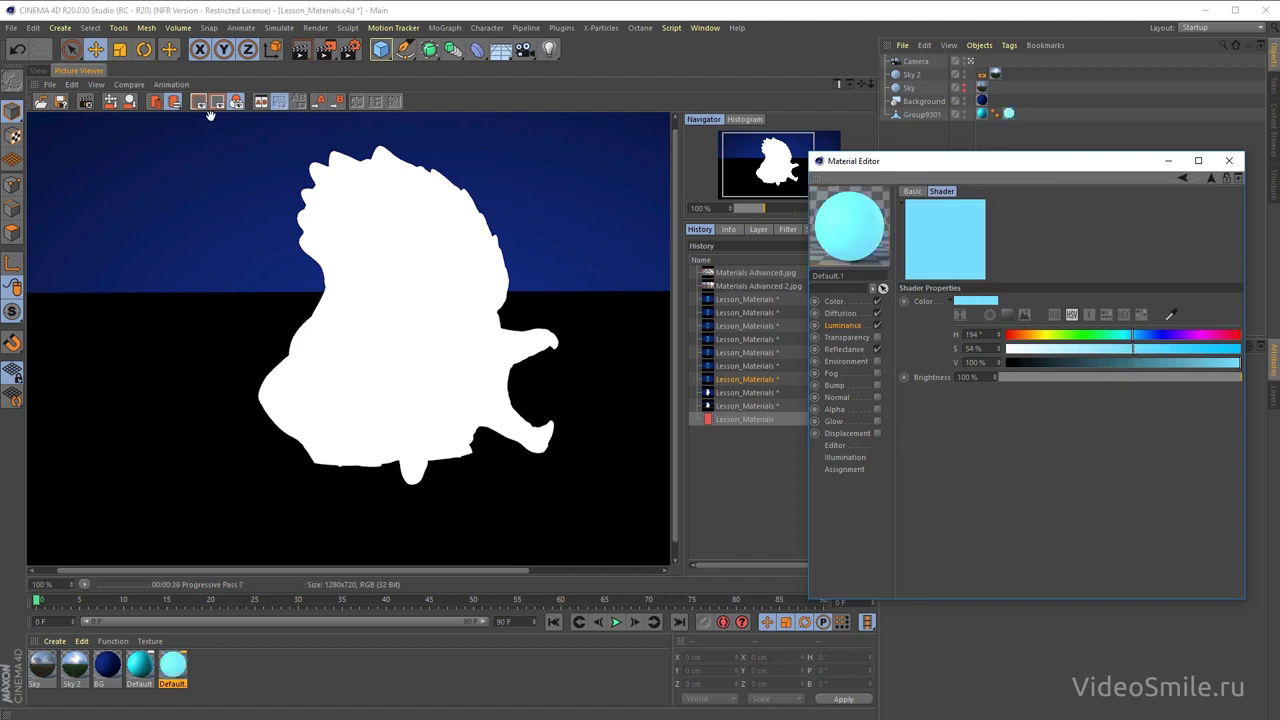
- Re-render and inspect the pale cyan bust up close in the Picture Viewer
left_click(326, 49)
left_click(887, 522)
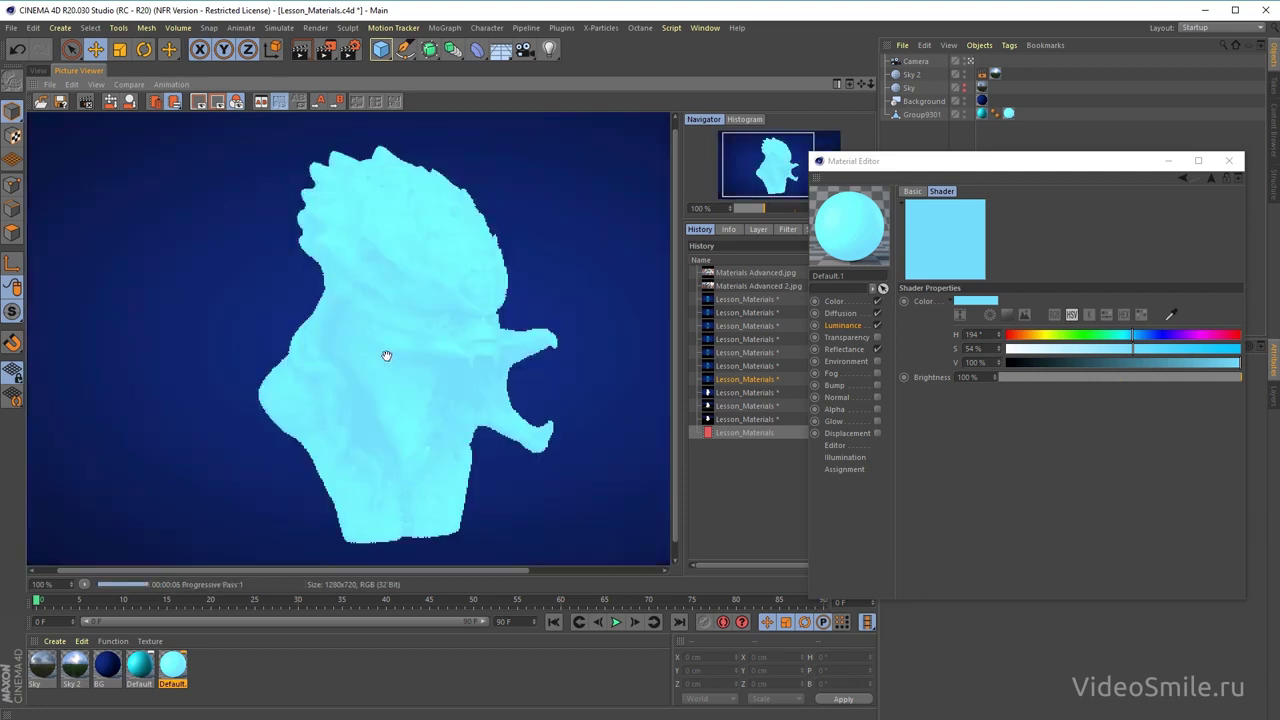
left_click_drag(422, 328, 414, 257)
scroll(334, 257, "up", 2)
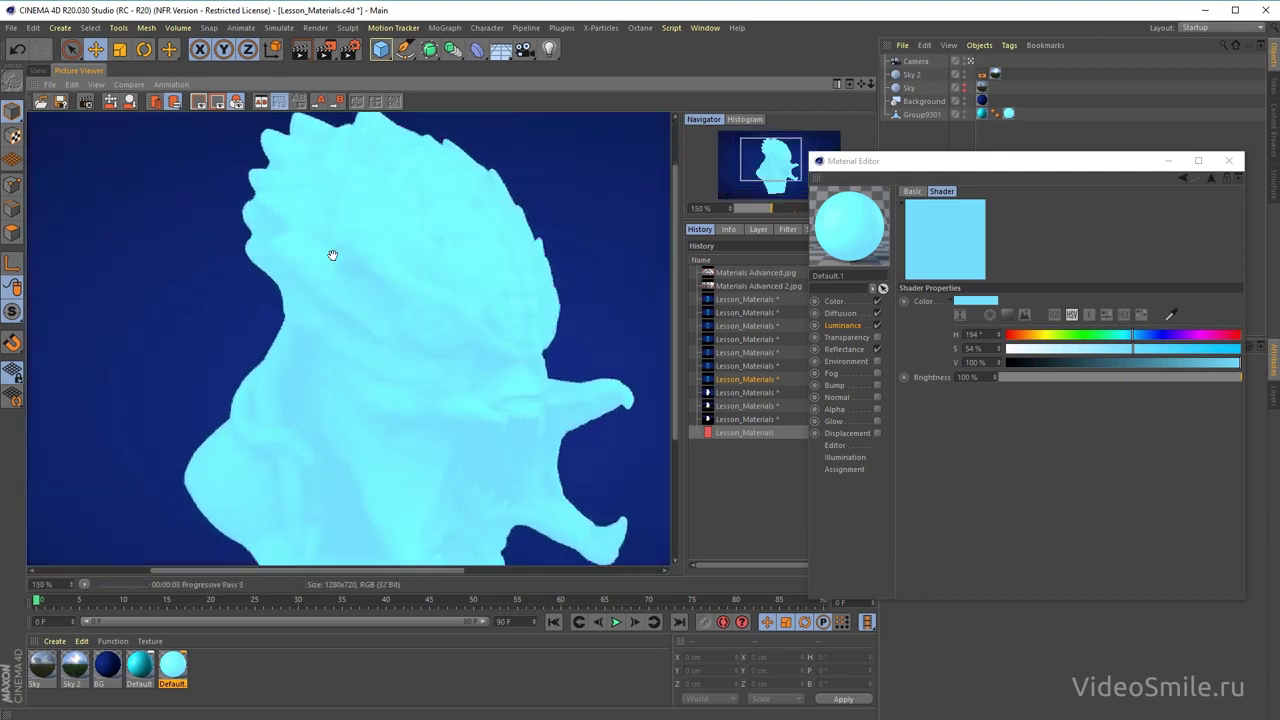
mouse_move(434, 386)
left_mouse_down()
mouse_move(434, 289)
mouse_move(437, 374)
mouse_move(426, 370)
mouse_move(443, 389)
mouse_move(437, 357)
left_mouse_up()
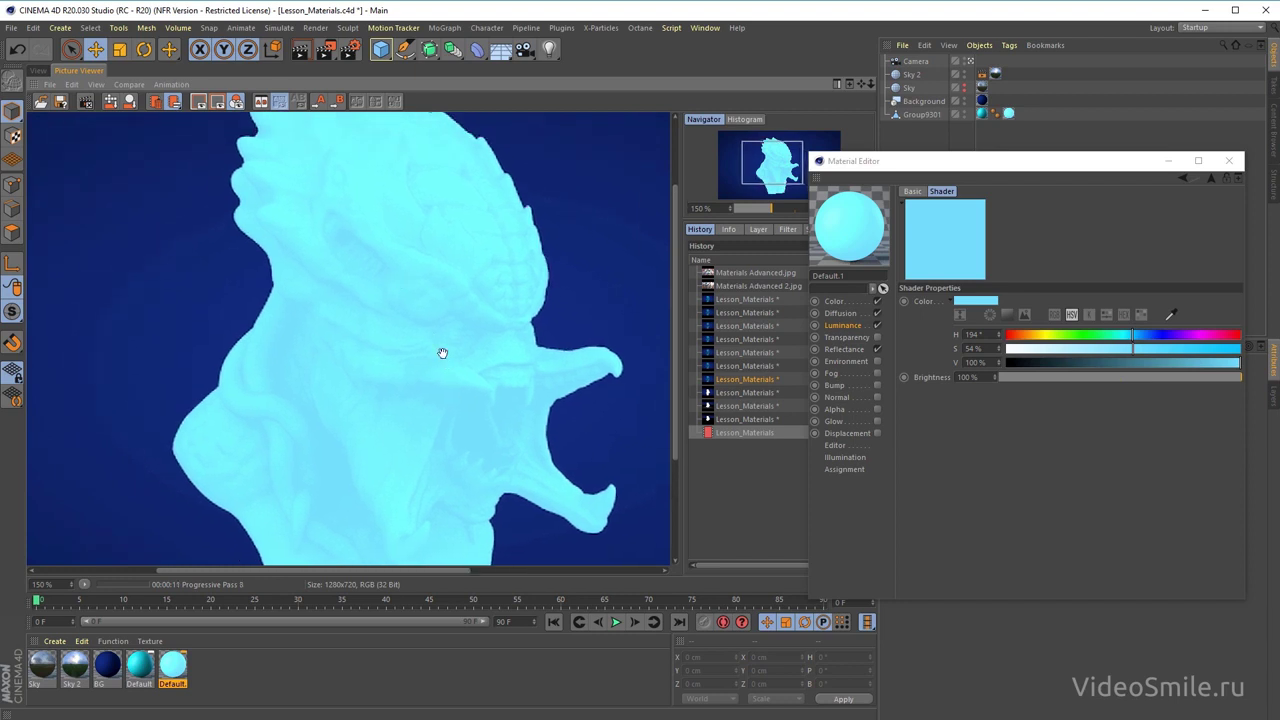
scroll(443, 354, "down", 1)
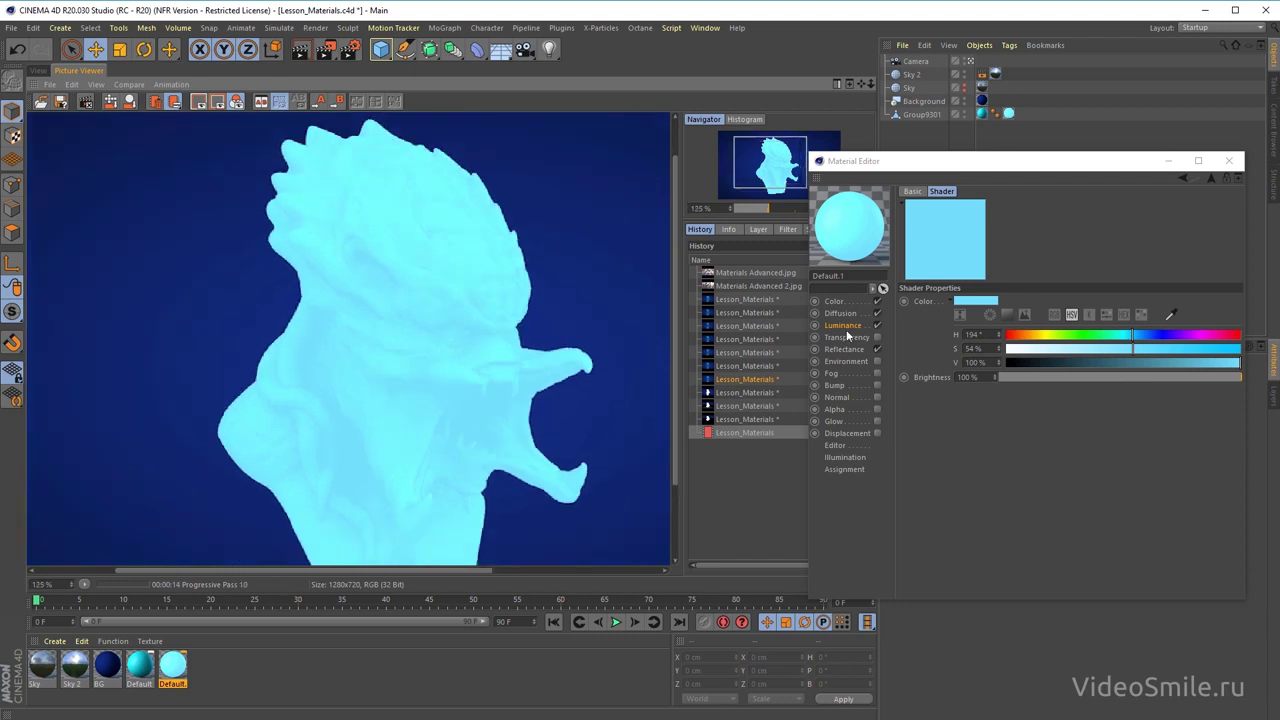
left_click(877, 326)
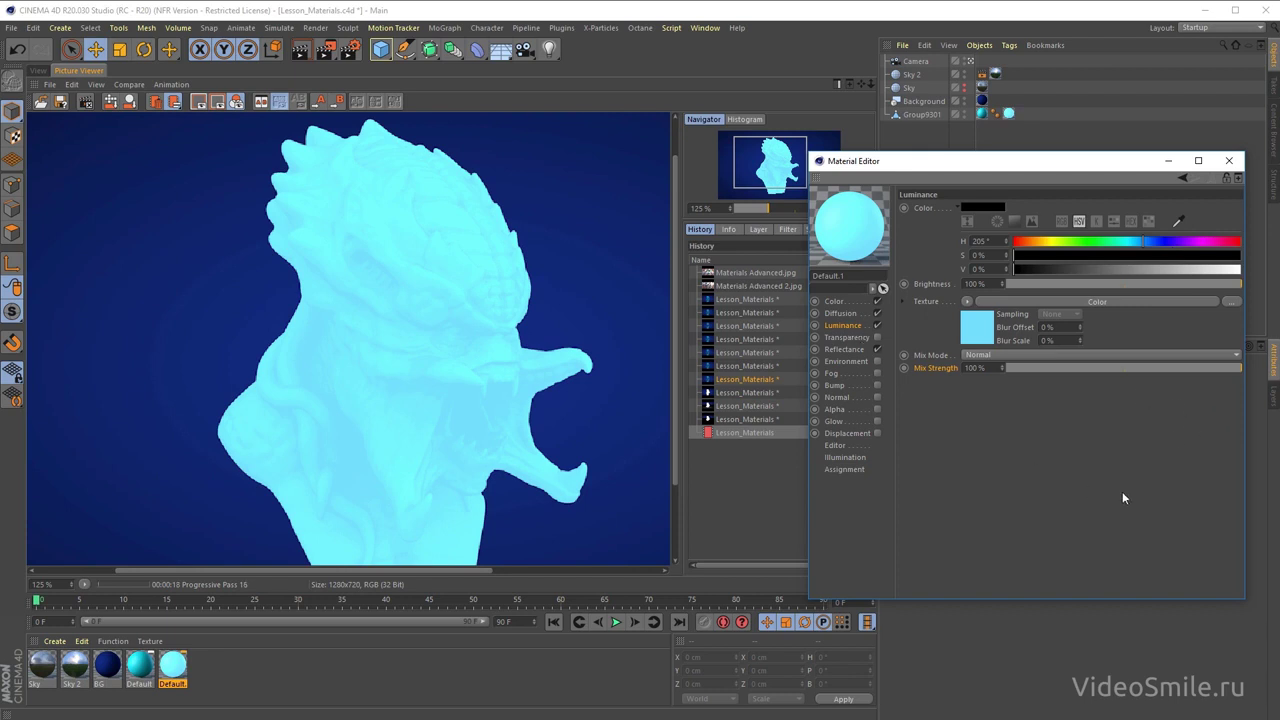
left_click_drag(1229, 370, 1201, 367)
left_click(336, 58)
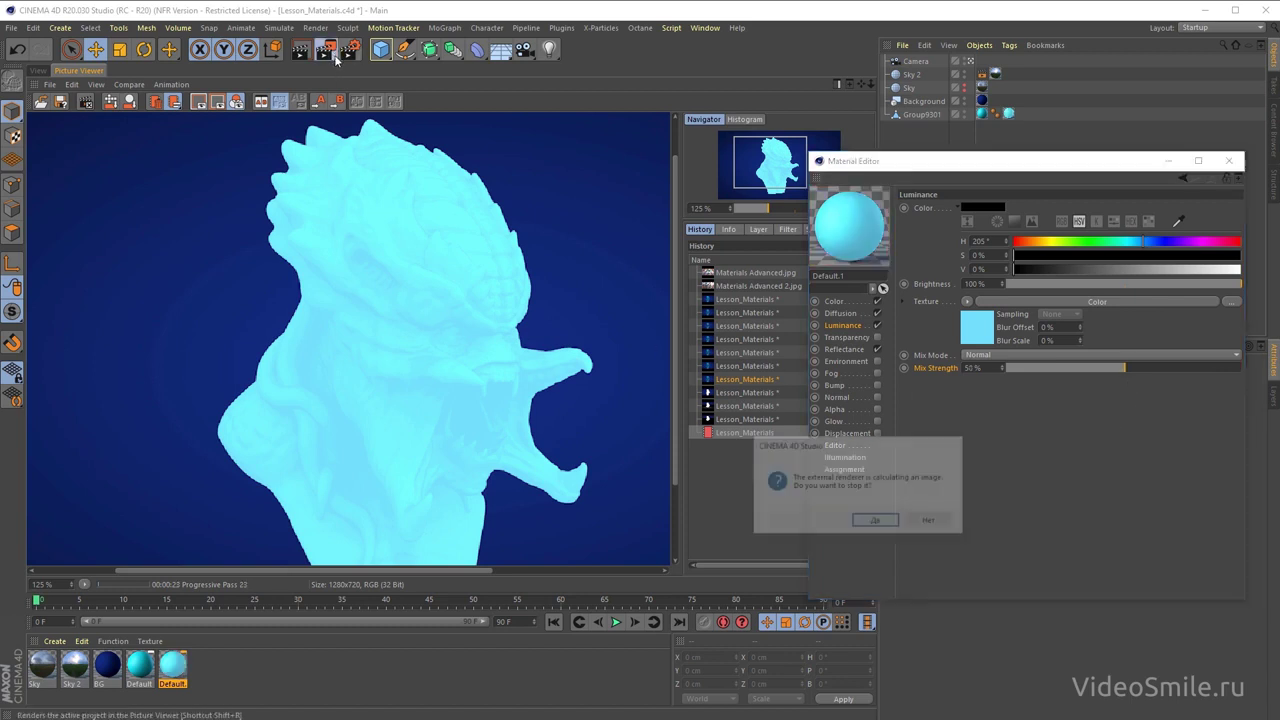
left_click(875, 520)
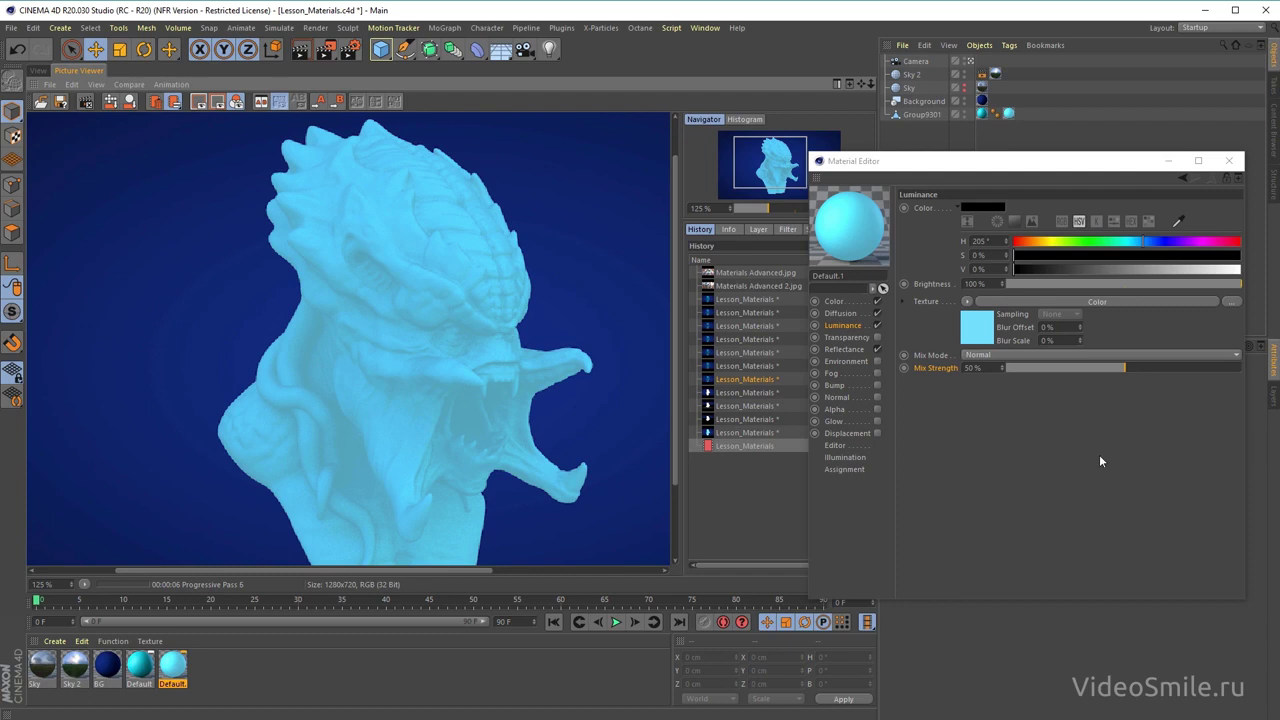
left_click(988, 372)
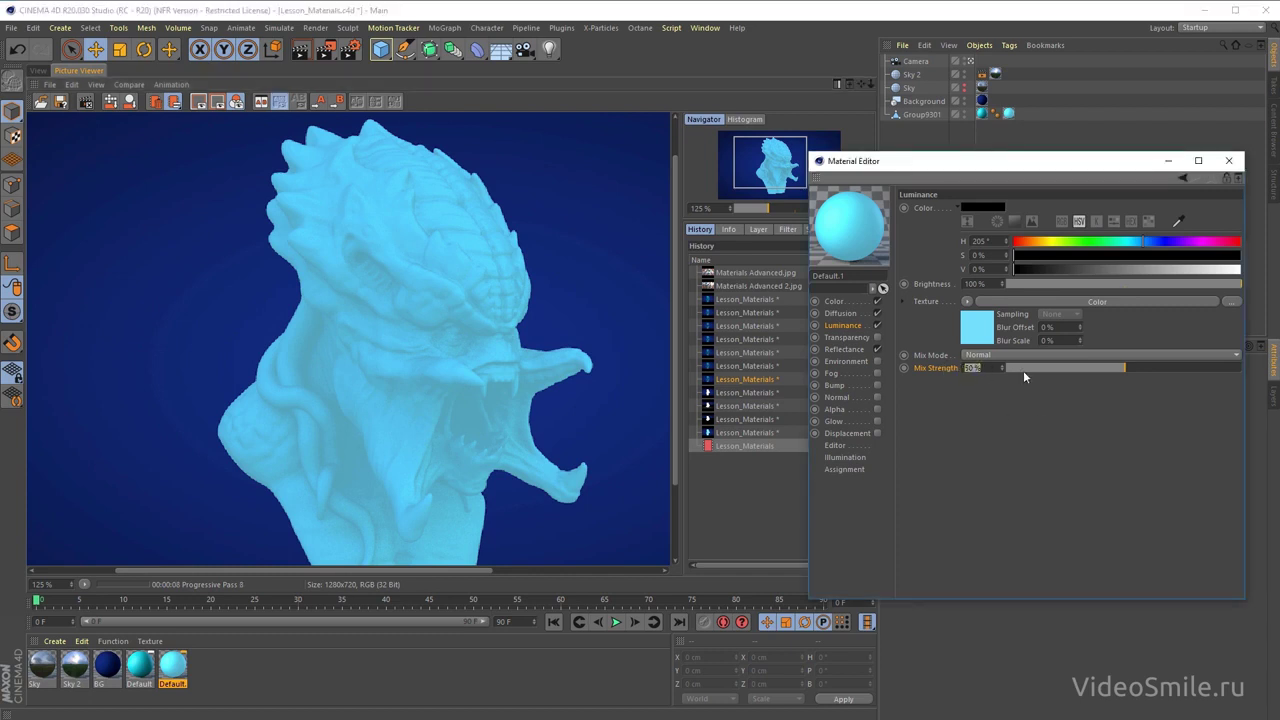
type("20")
key("Return")
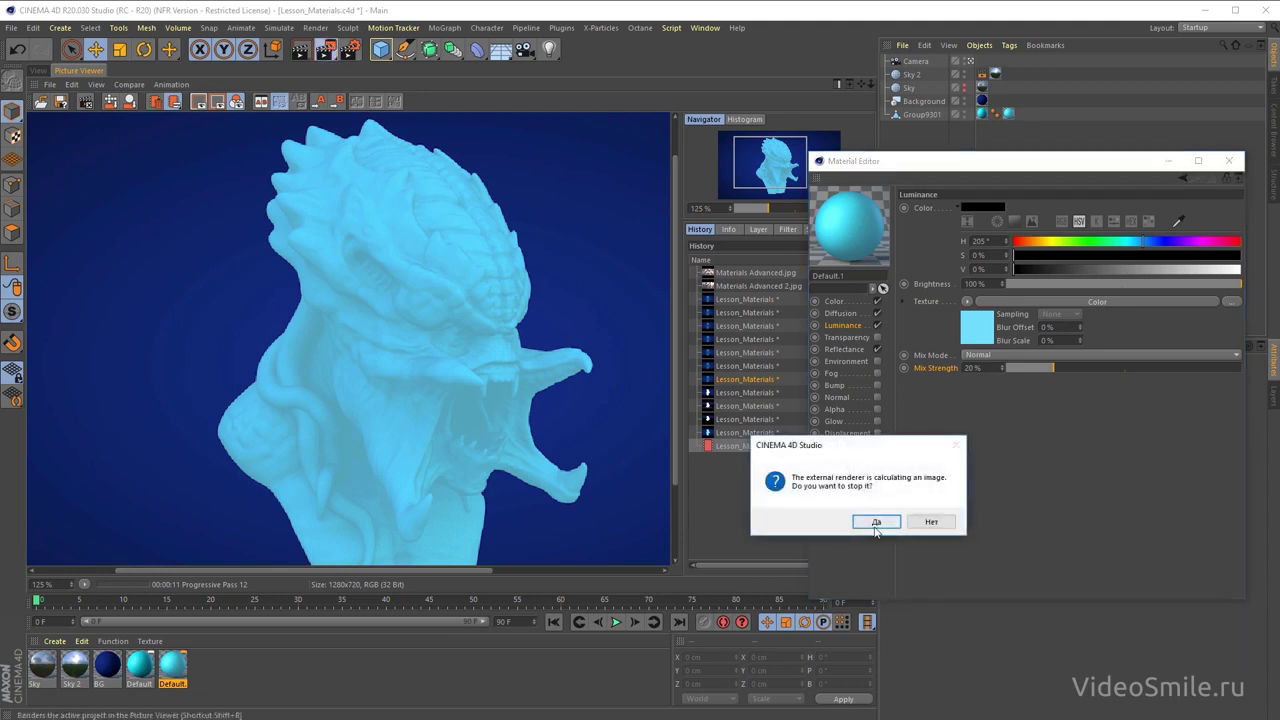
left_click(874, 526)
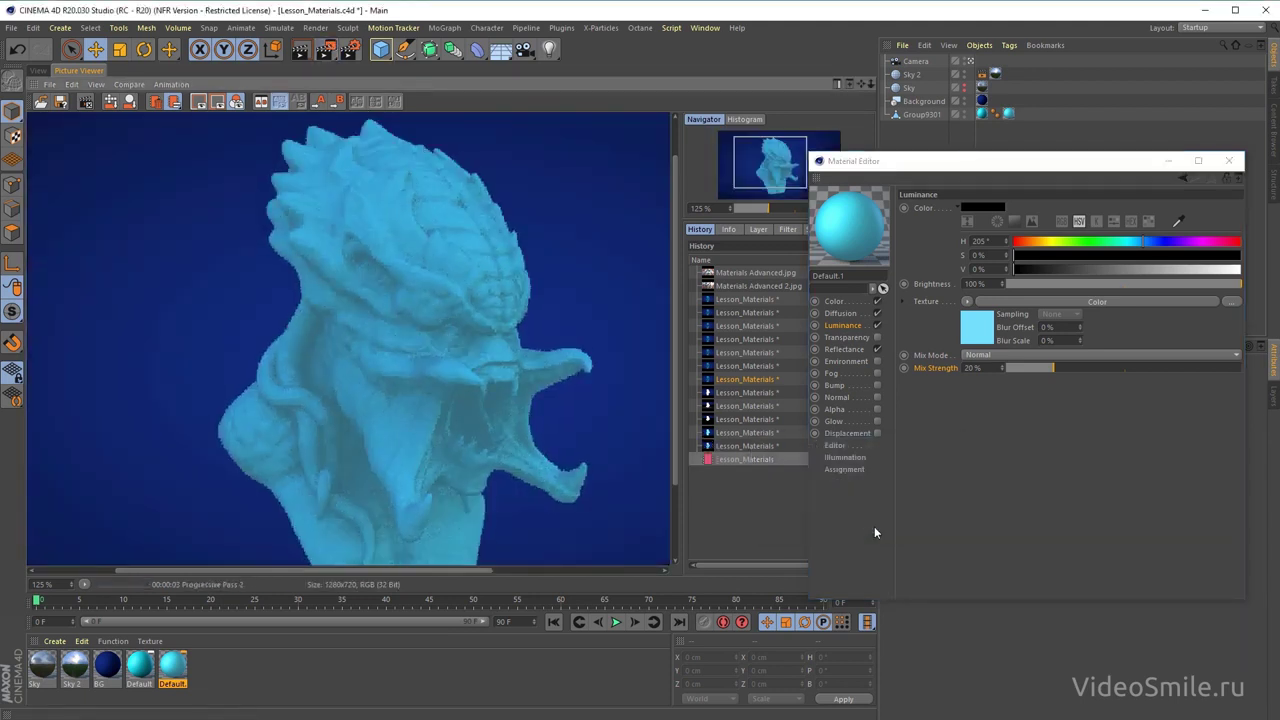
scroll(480, 277, "up", 1)
scroll(528, 297, "up", 2)
scroll(400, 274, "up", 1)
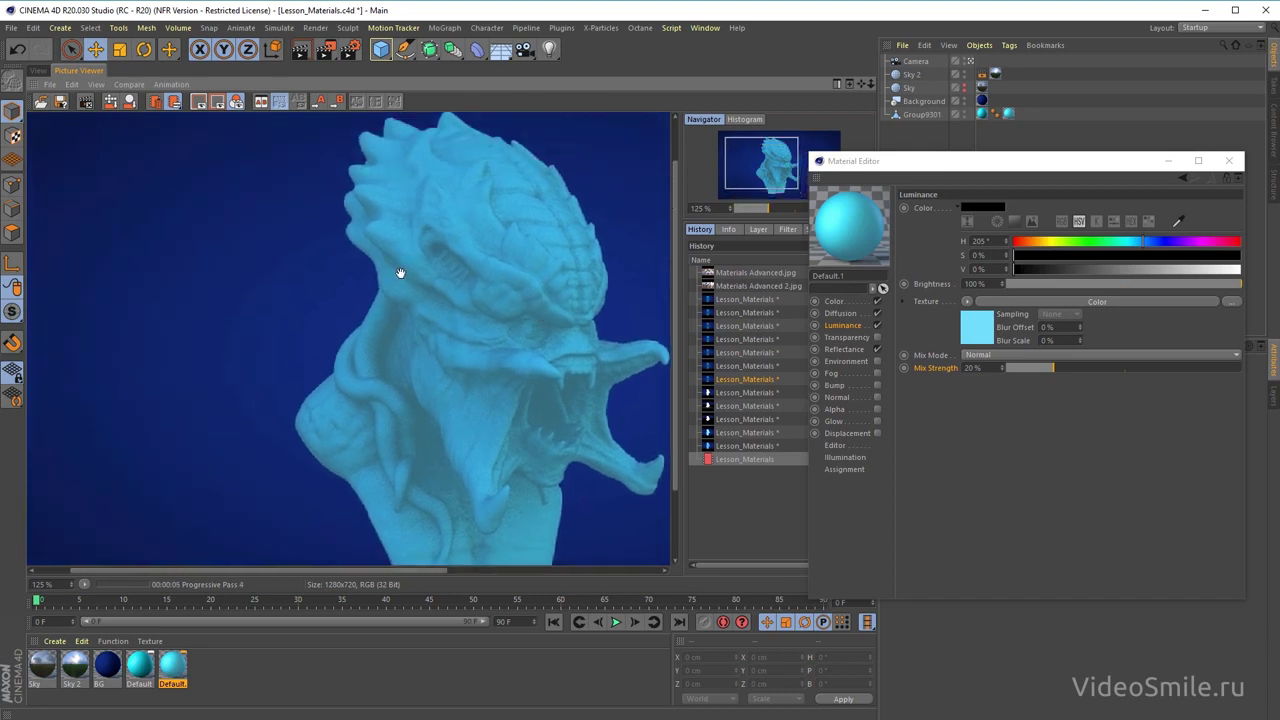
scroll(359, 245, "up", 1)
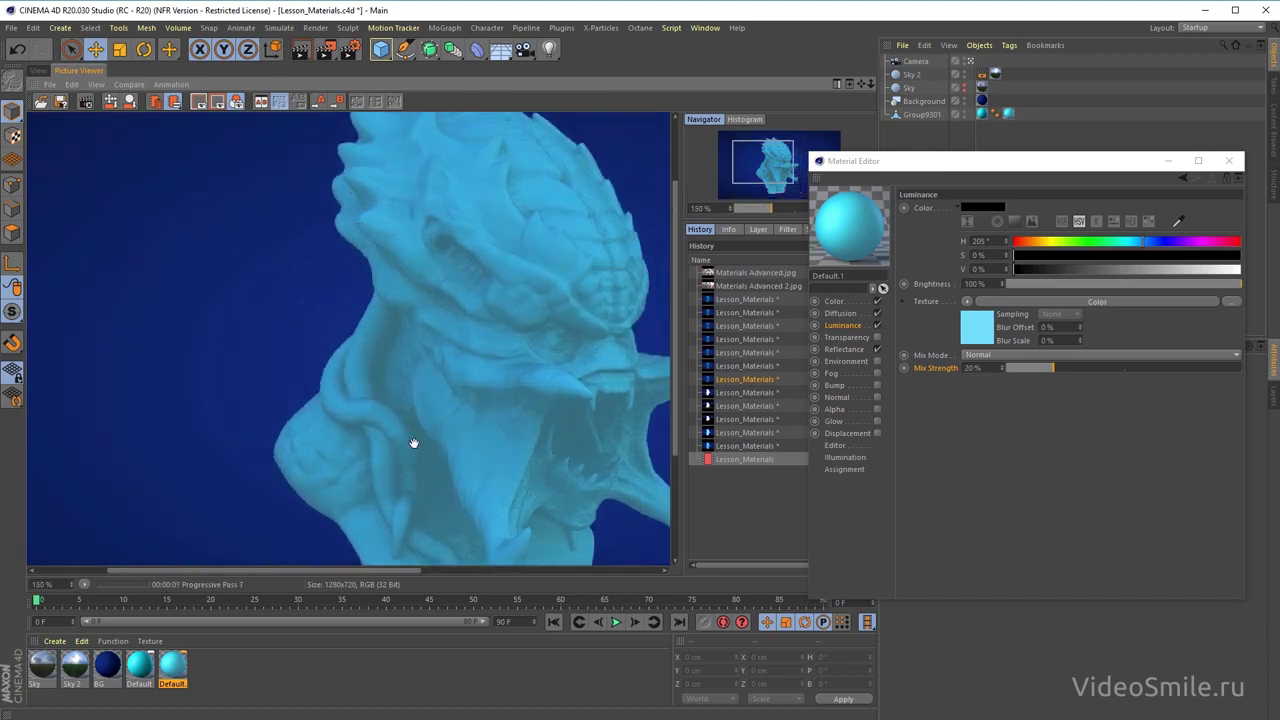
left_click_drag(420, 448, 408, 343)
scroll(497, 349, "up", 2)
left_click_drag(497, 349, 506, 474)
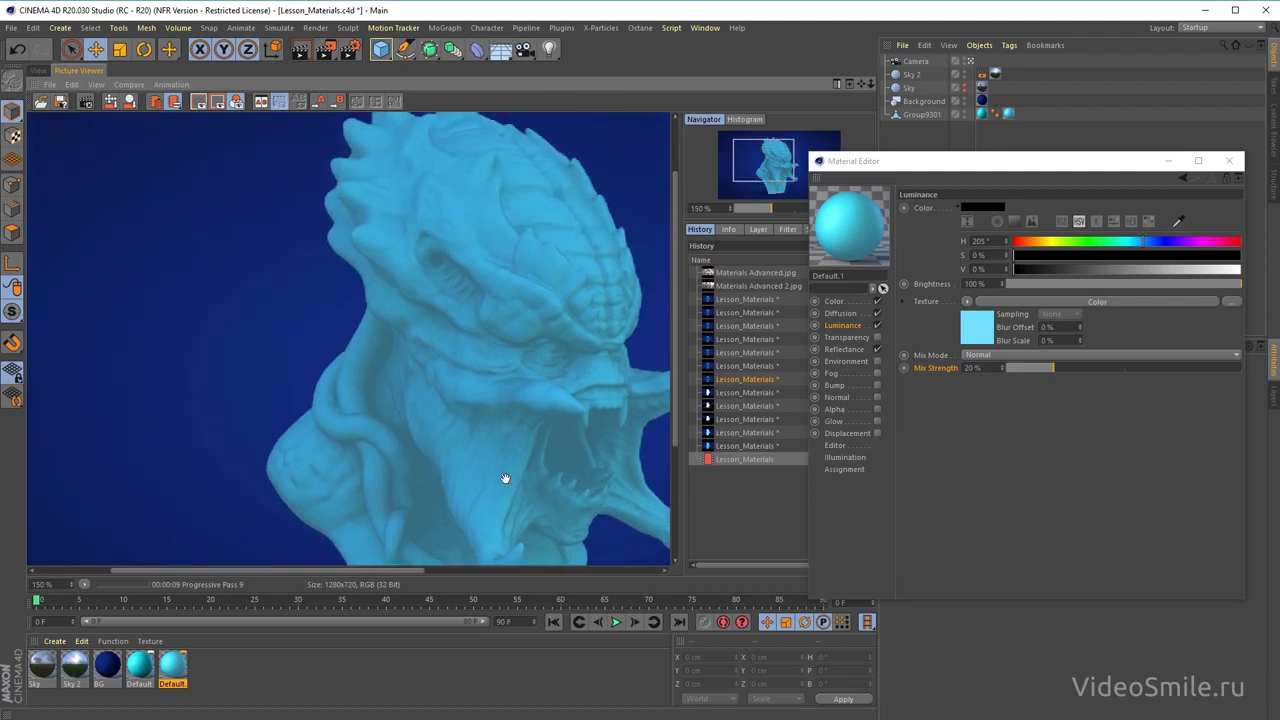
- Toggle the Diffusion channel's Affect Luminance off and back on
left_click(840, 313)
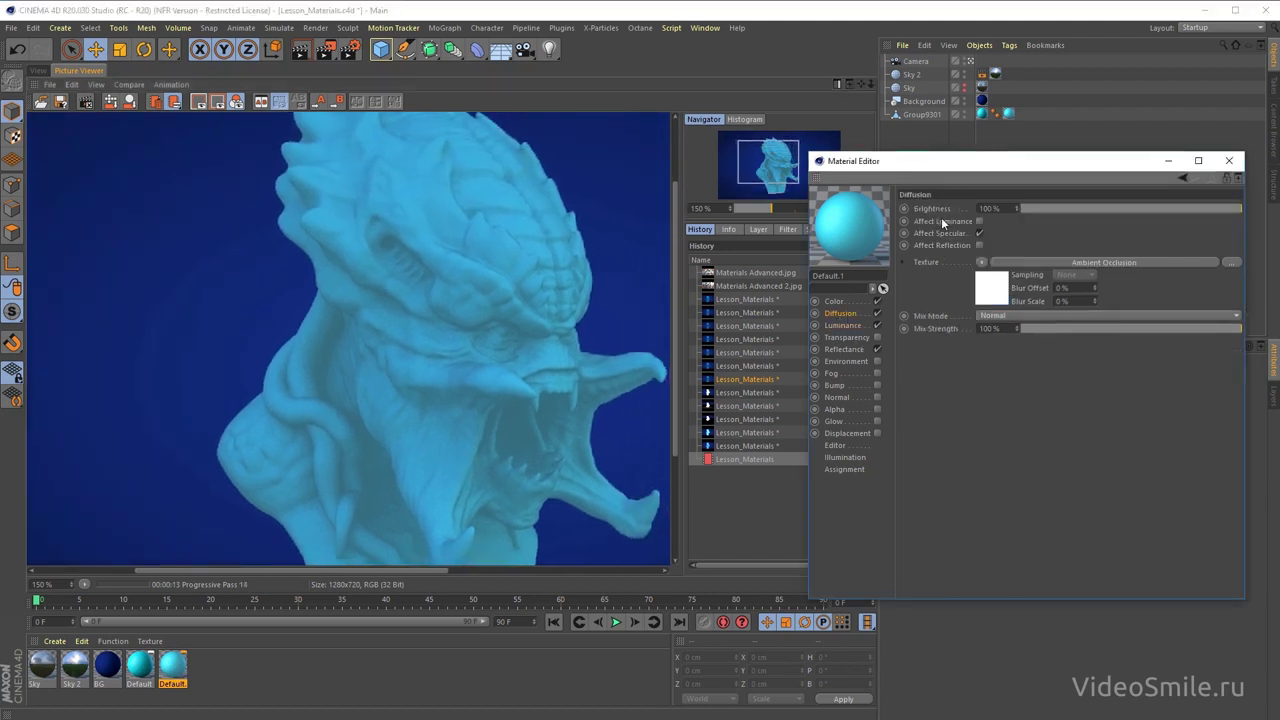
left_click(980, 222)
left_click(979, 222)
left_click(979, 222)
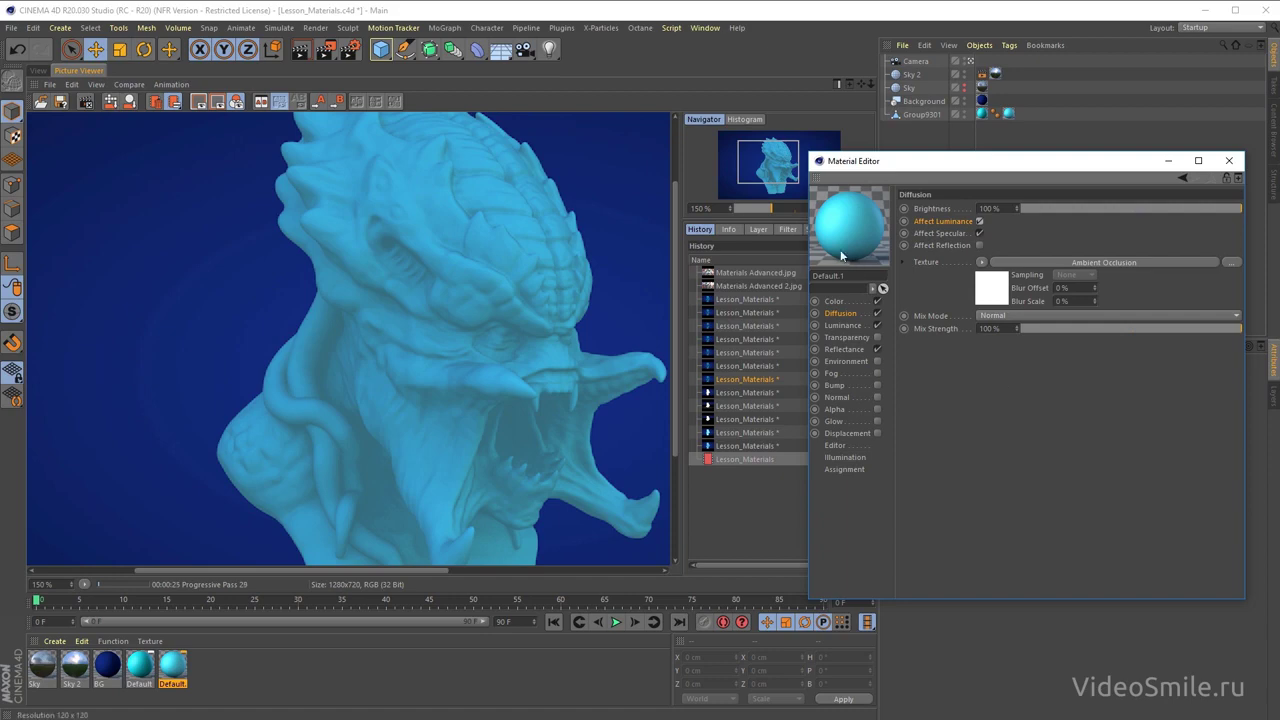
- Re-render the bust and display the newest render from the History list
left_click(324, 50)
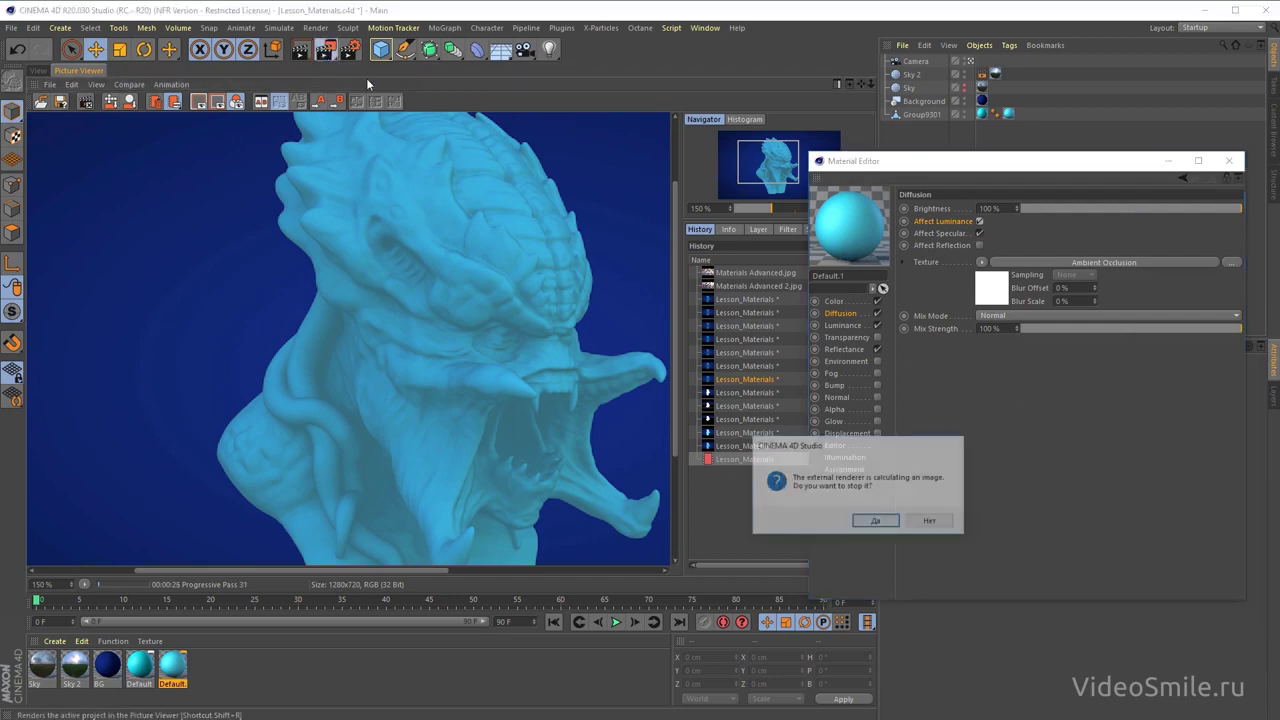
left_click(874, 520)
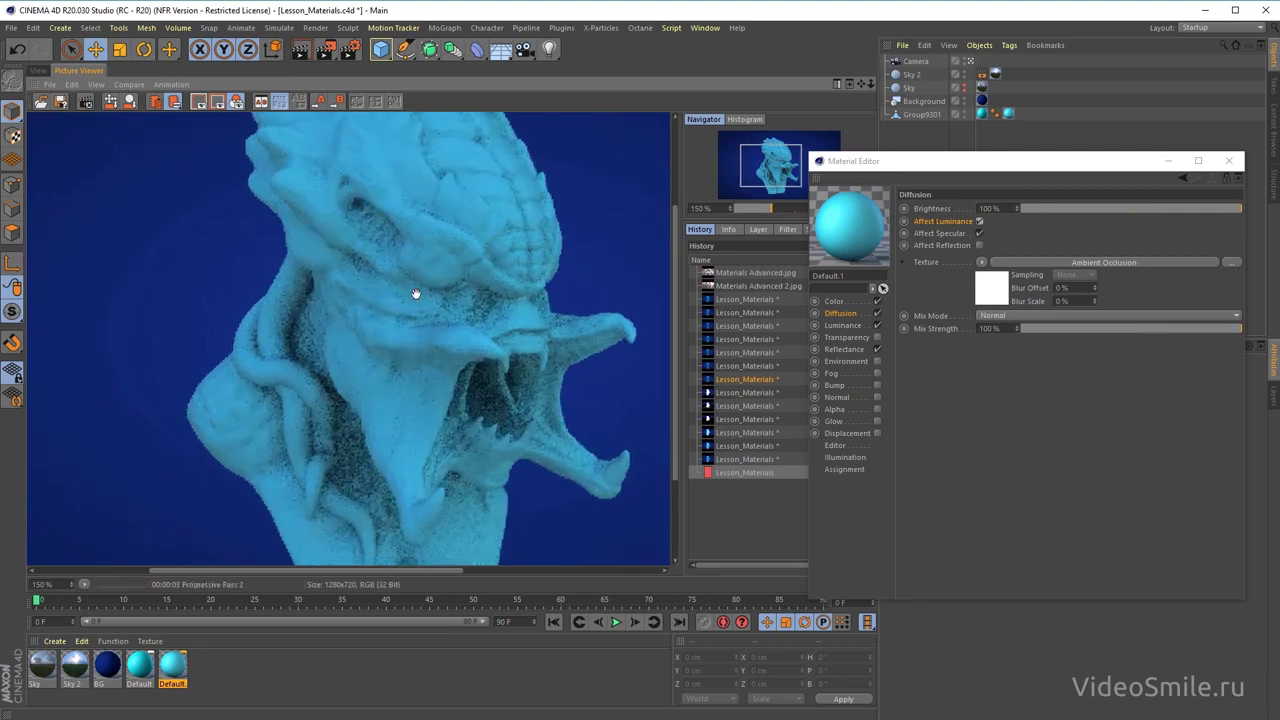
scroll(414, 280, "down", 1)
scroll(440, 330, "down", 1)
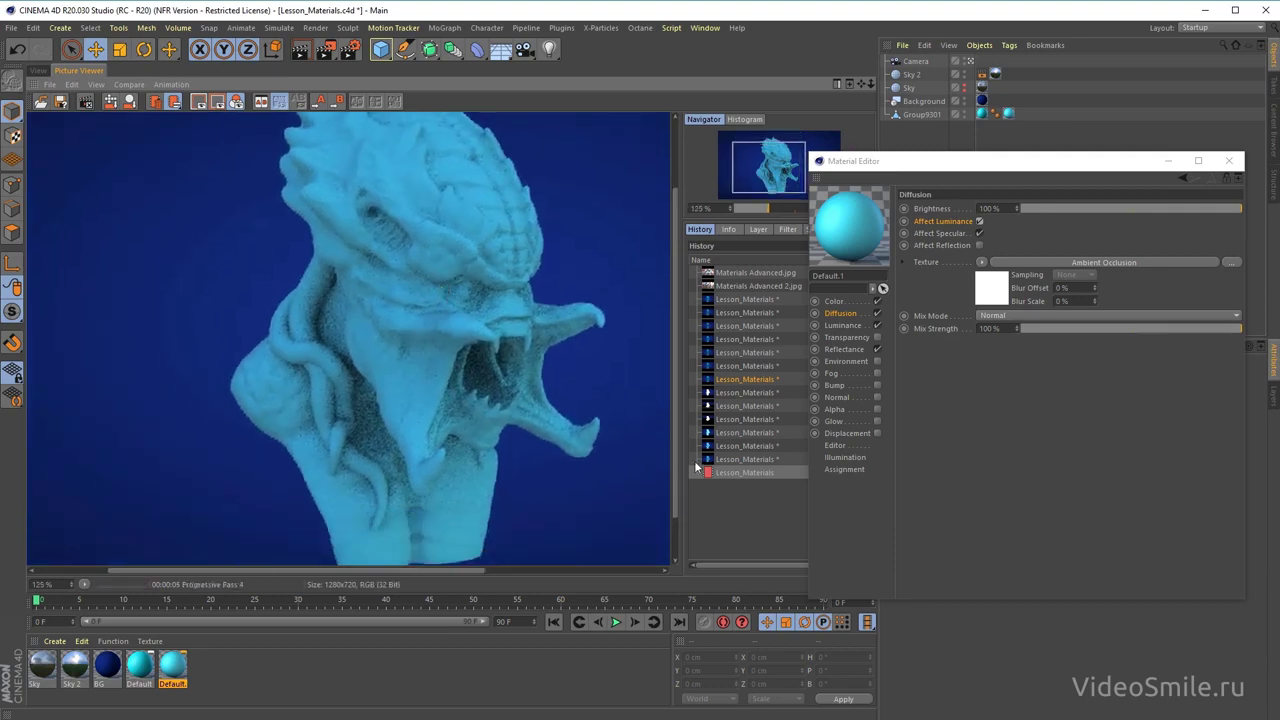
left_click(744, 380)
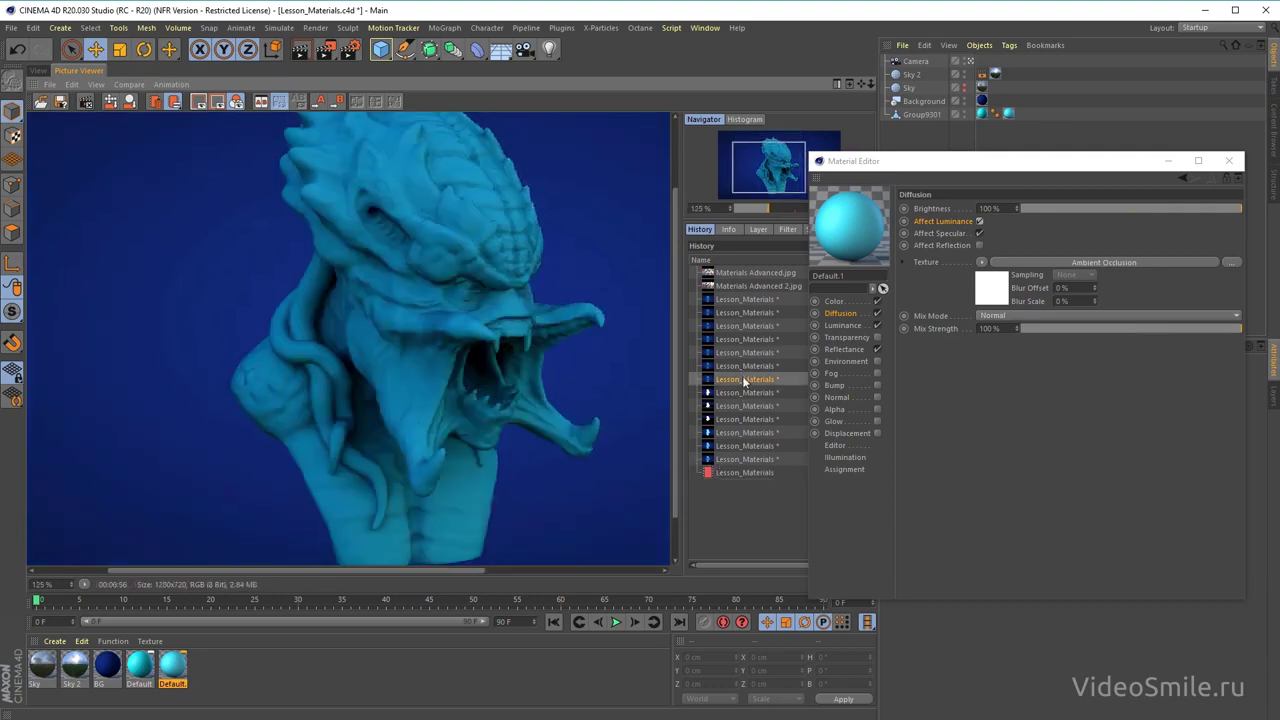
left_click(746, 471)
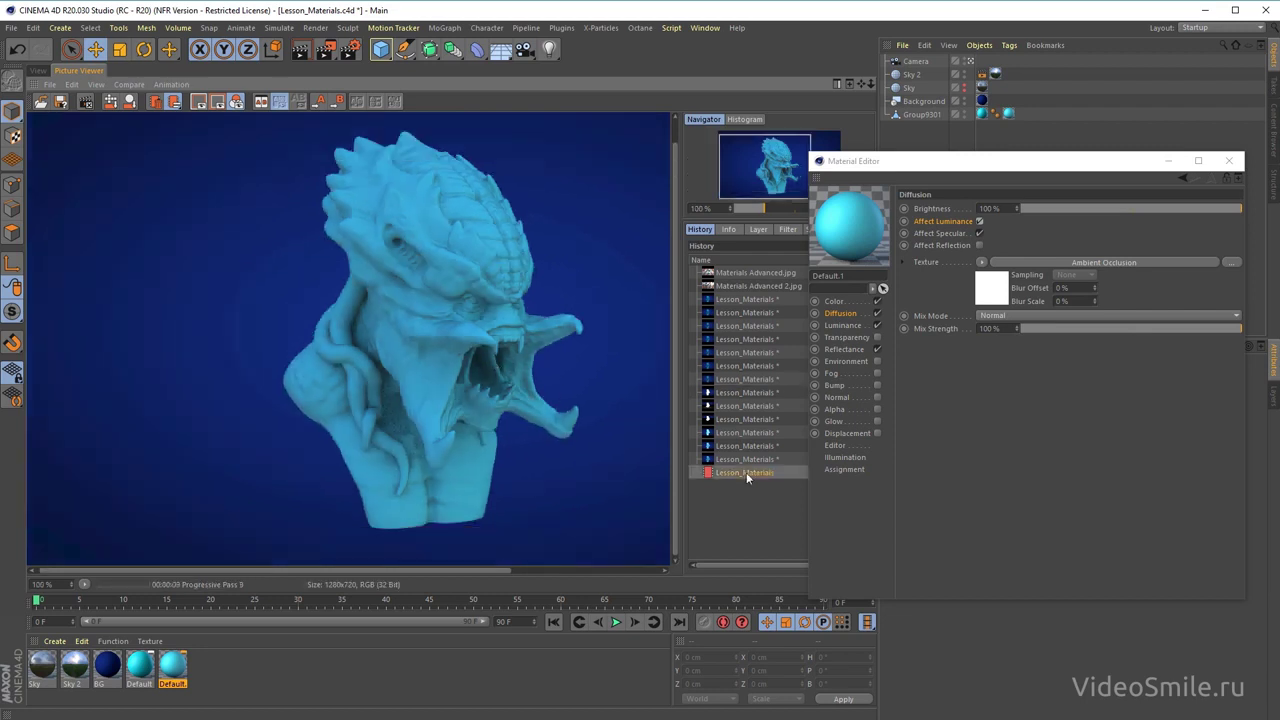
- Copy the Color channel's Fresnel shader and paste it into the Luminance texture
left_click(838, 301)
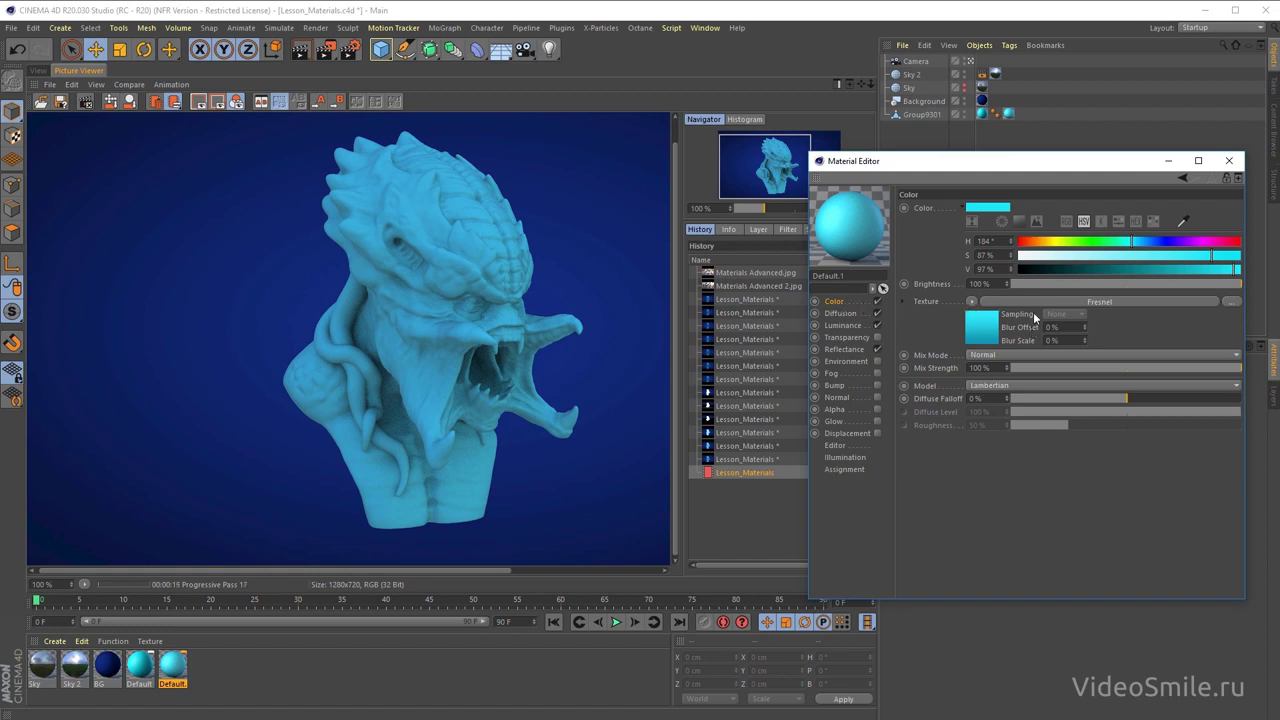
left_click(972, 301)
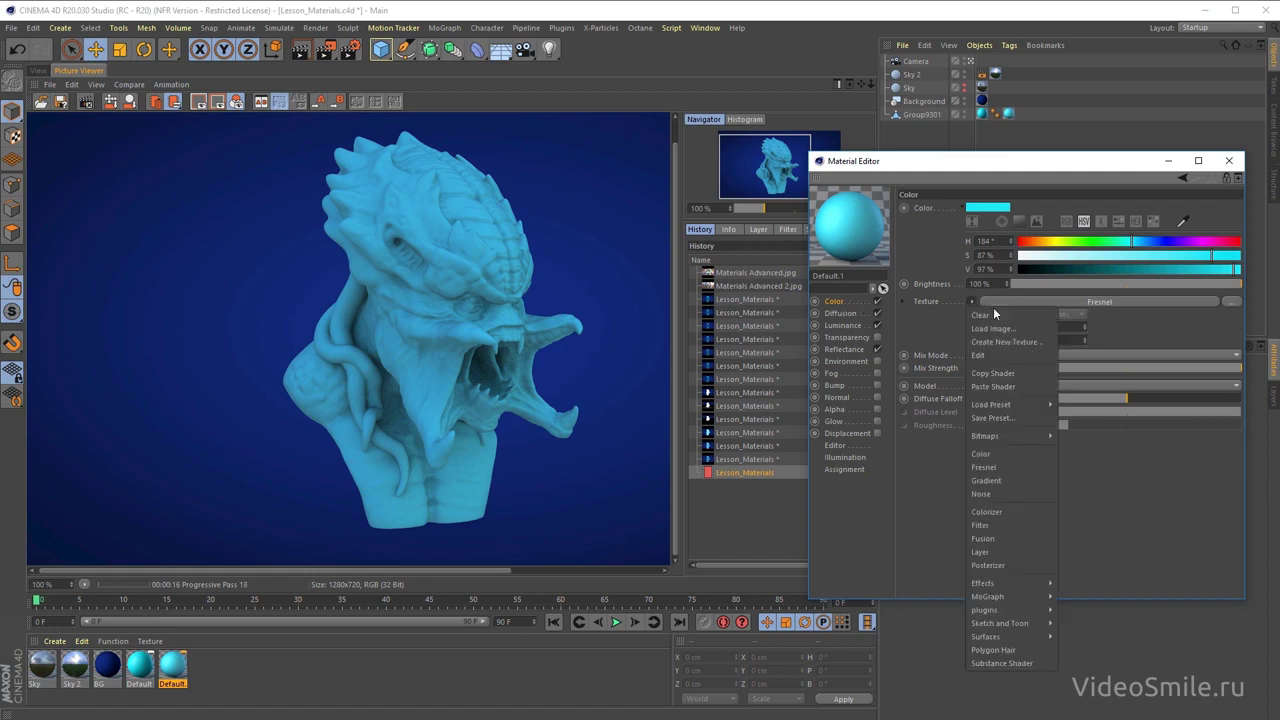
left_click(1015, 388)
left_click(845, 326)
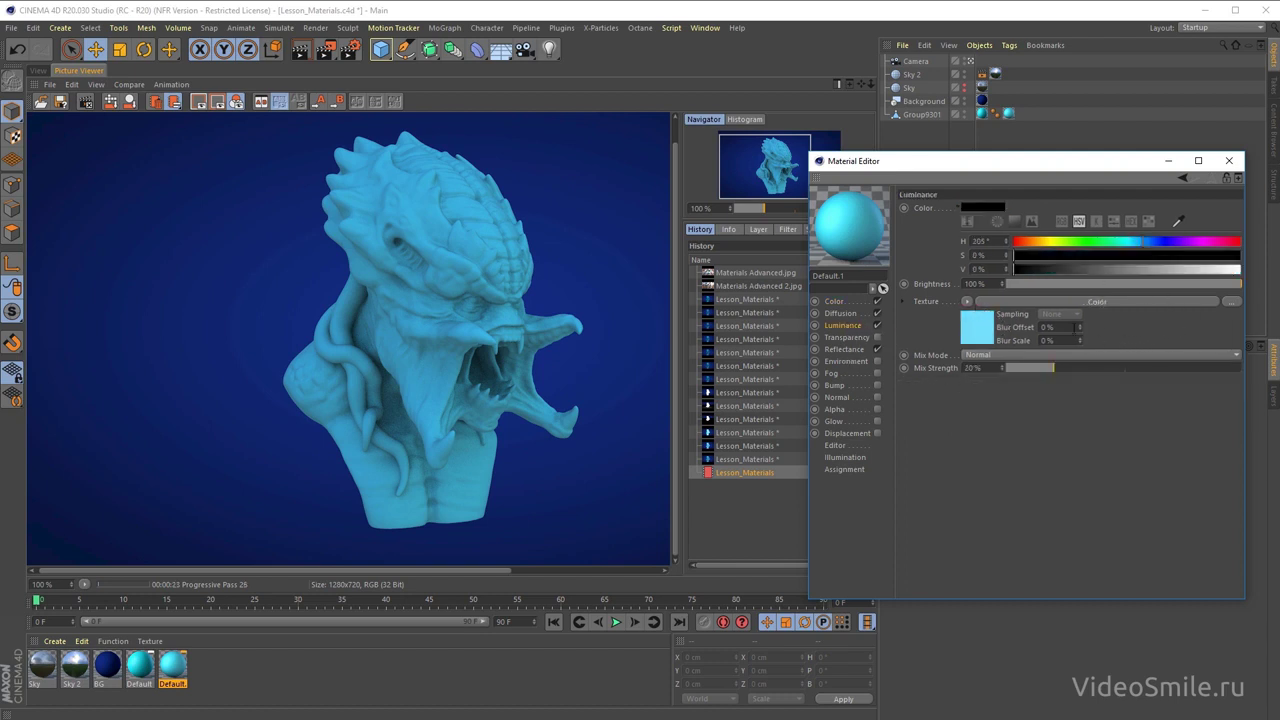
left_click(968, 303)
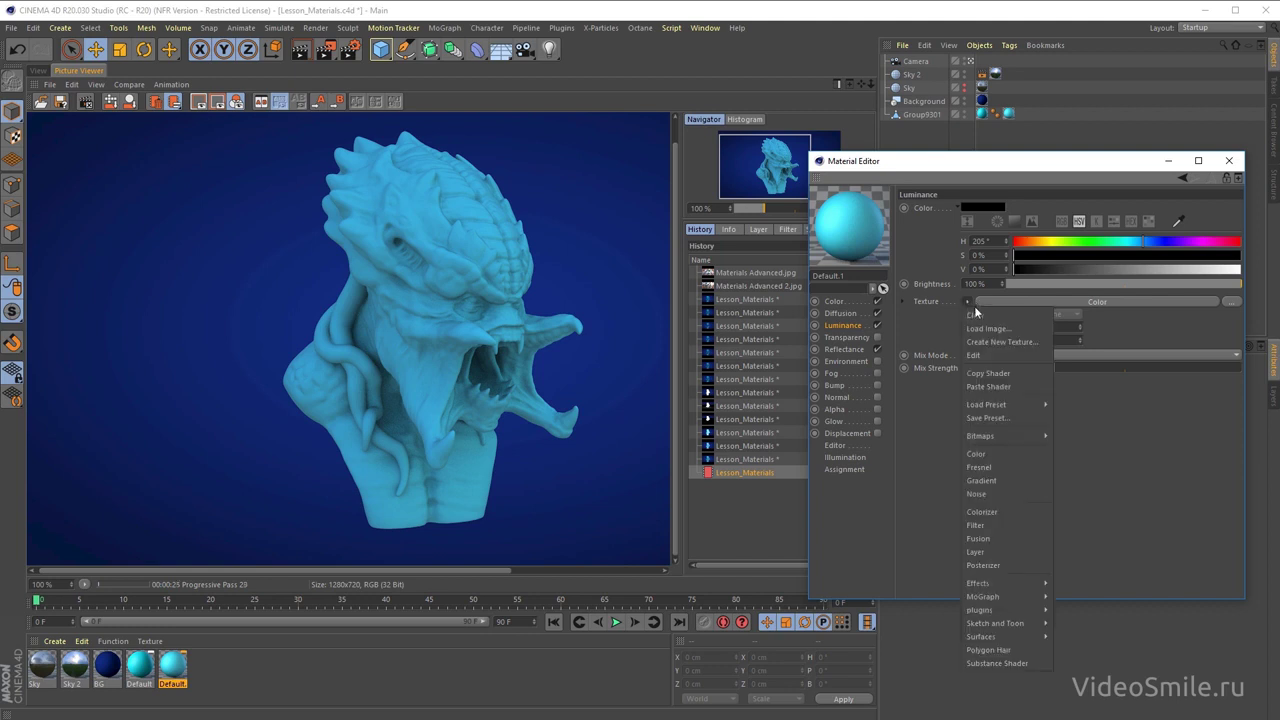
left_click(1013, 385)
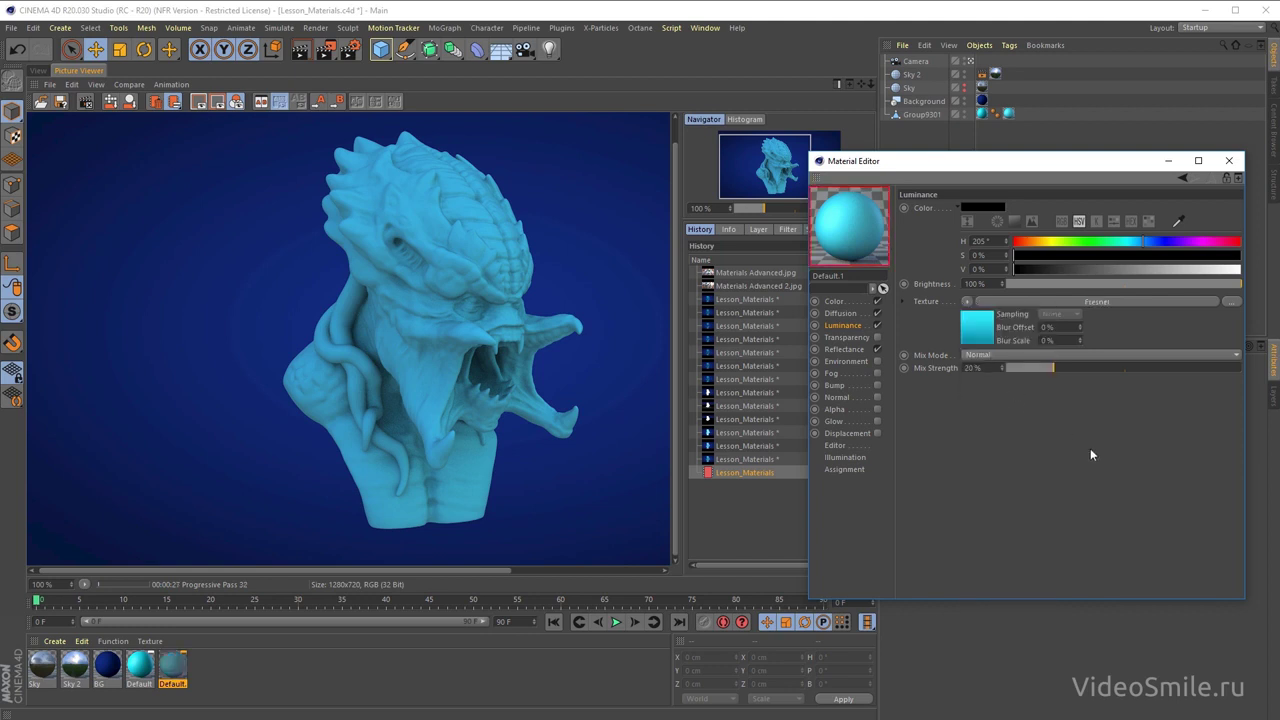
- Re-render the bust and compare the newest render against earlier History entries
left_click(327, 50)
left_click(875, 520)
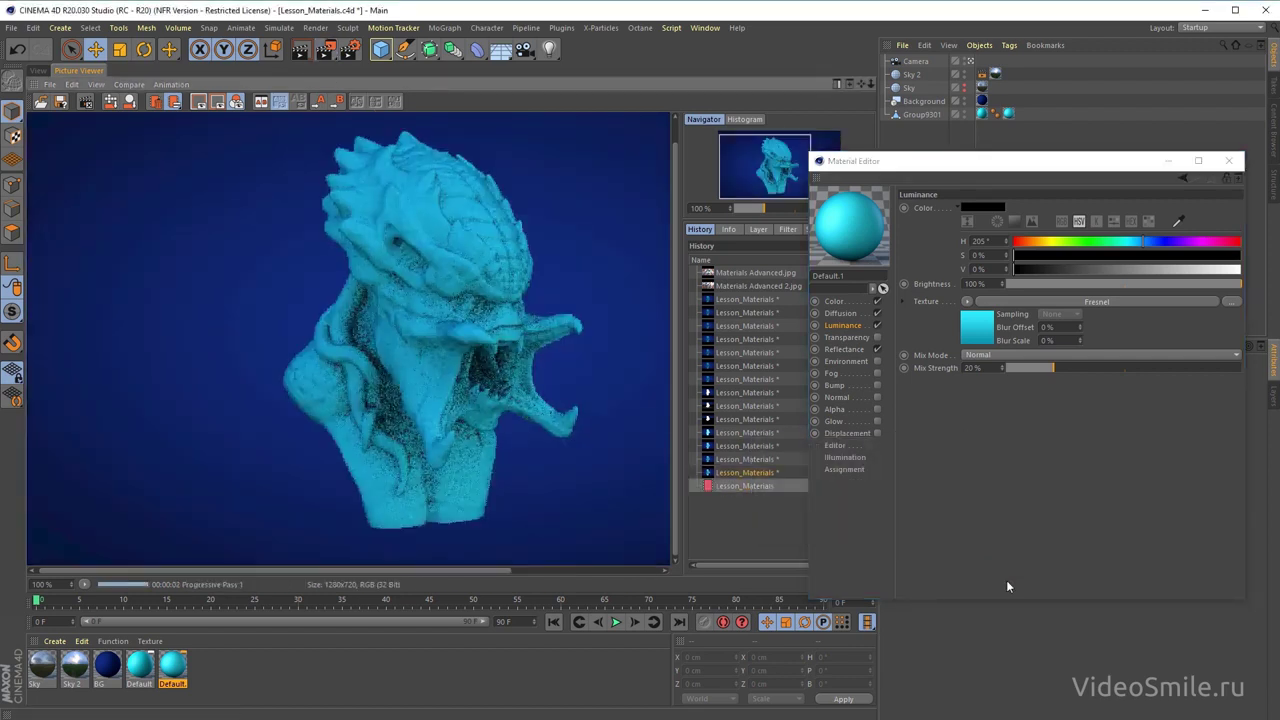
left_click(750, 486)
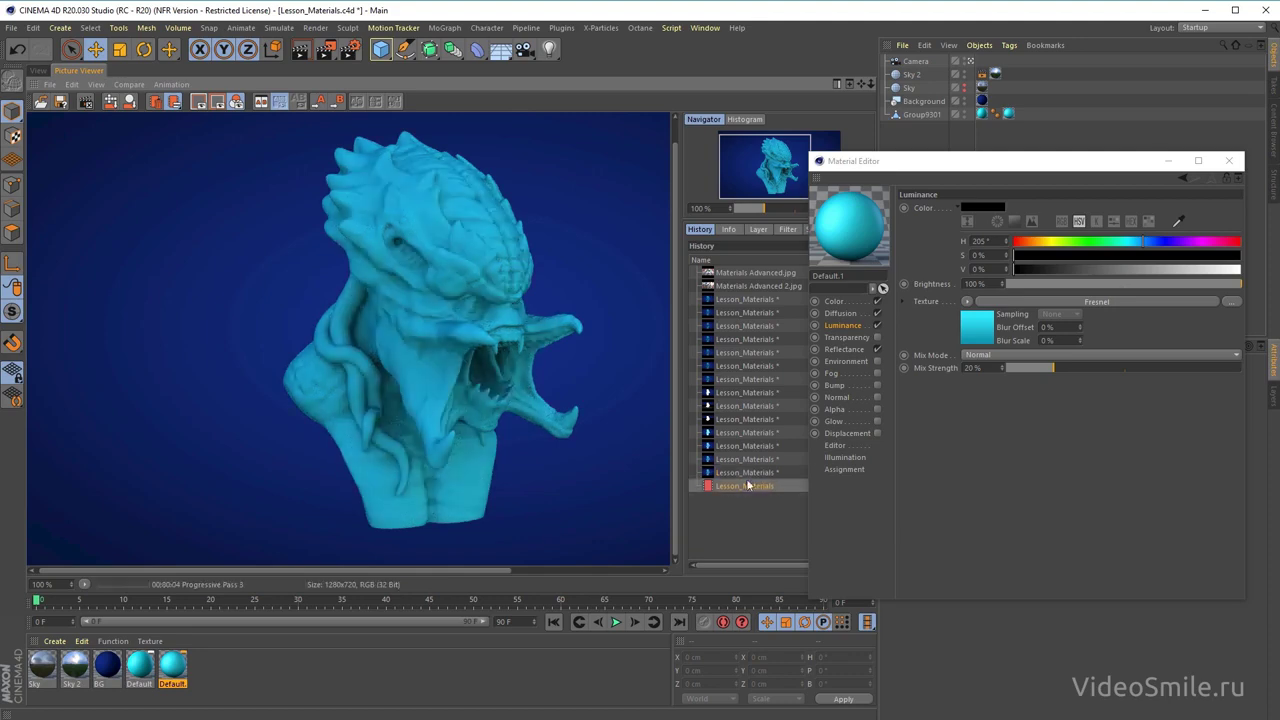
scroll(458, 273, "up", 1)
scroll(458, 273, "up", 1)
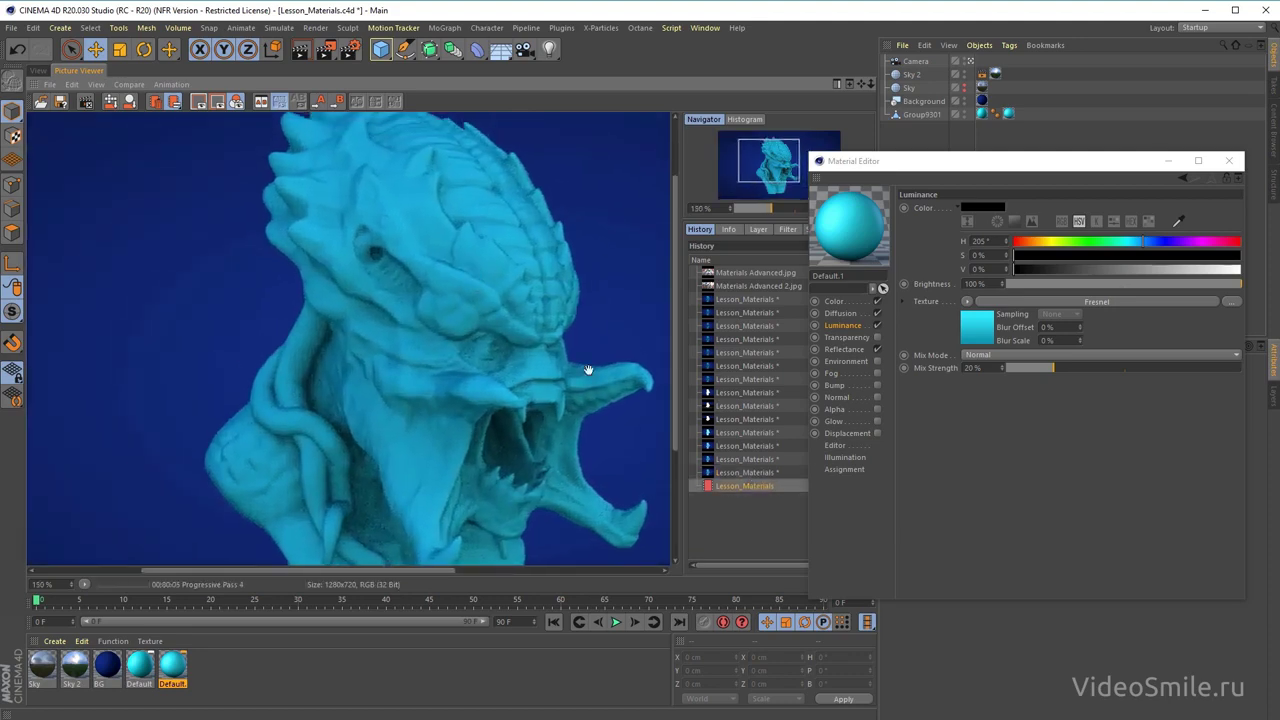
left_click(749, 473)
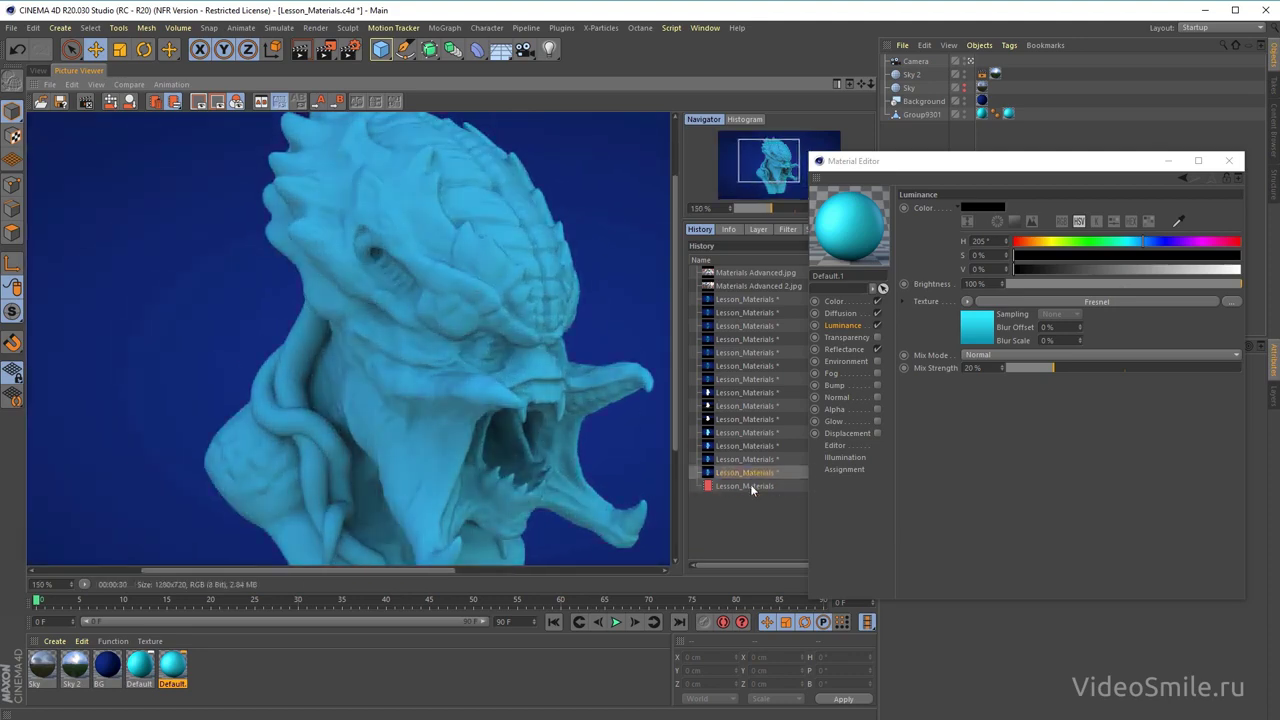
left_click(753, 482)
left_click(735, 380)
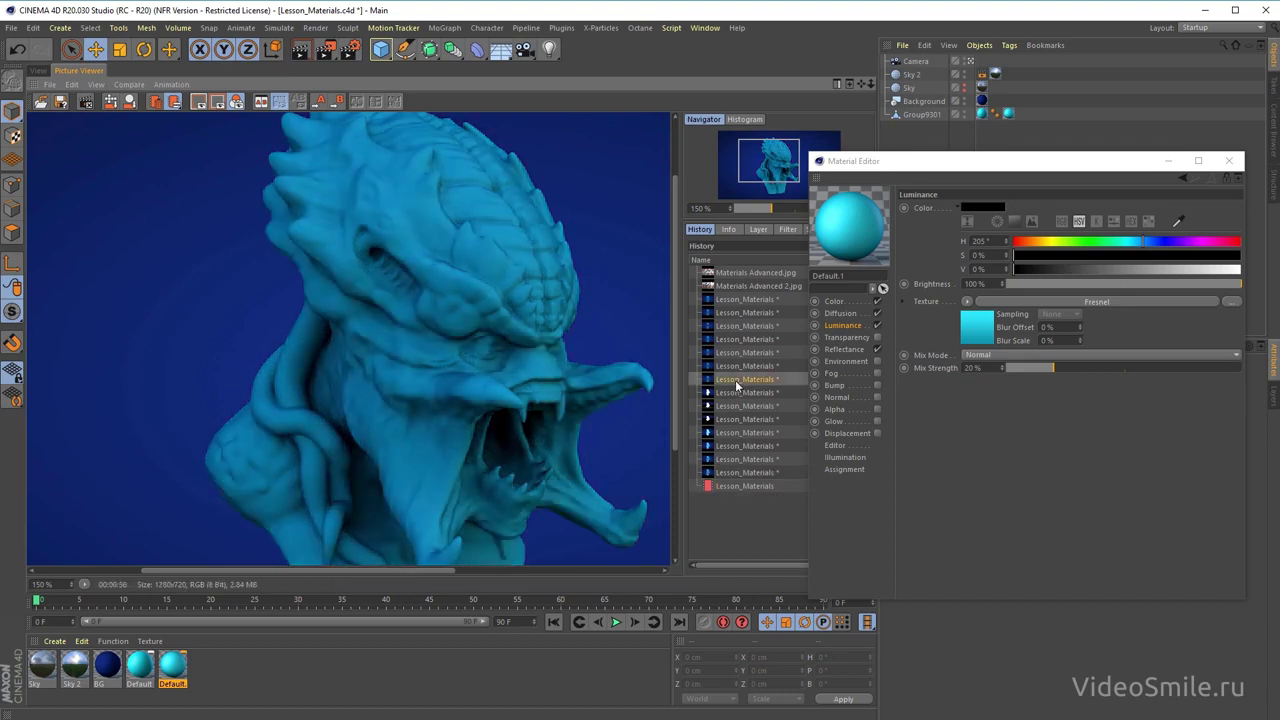
left_click_drag(515, 425, 528, 371)
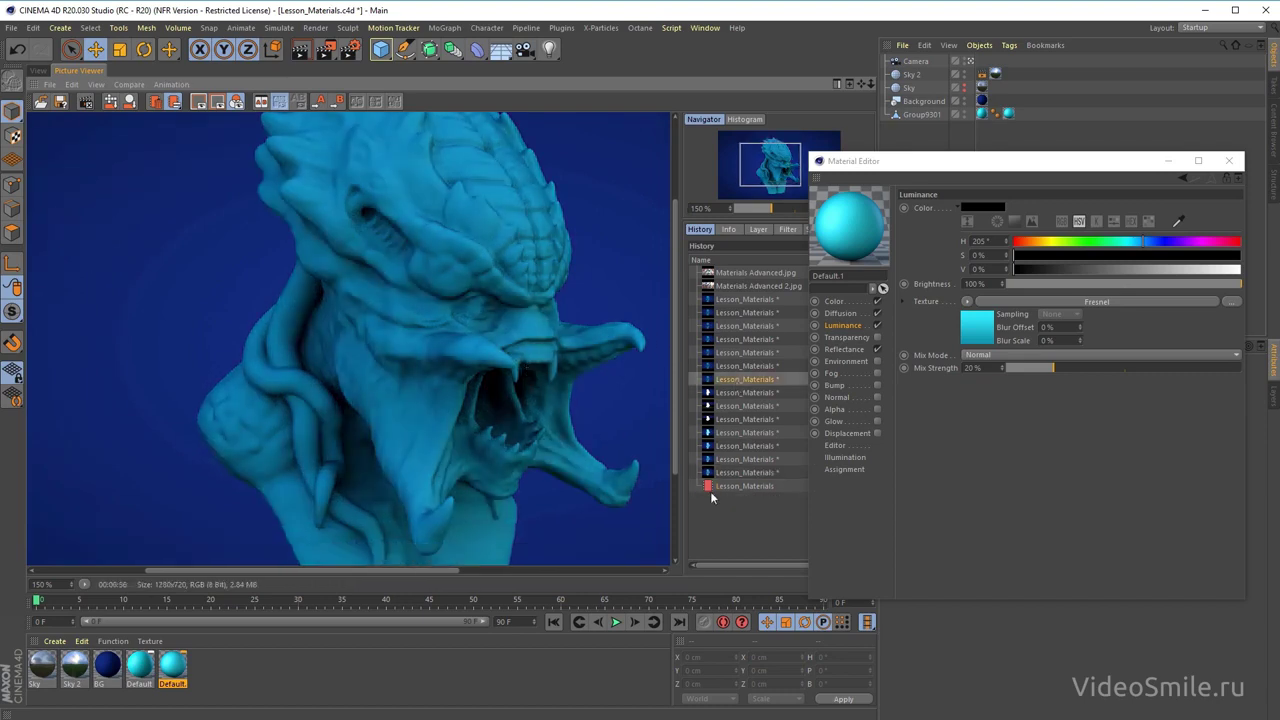
left_click(748, 484)
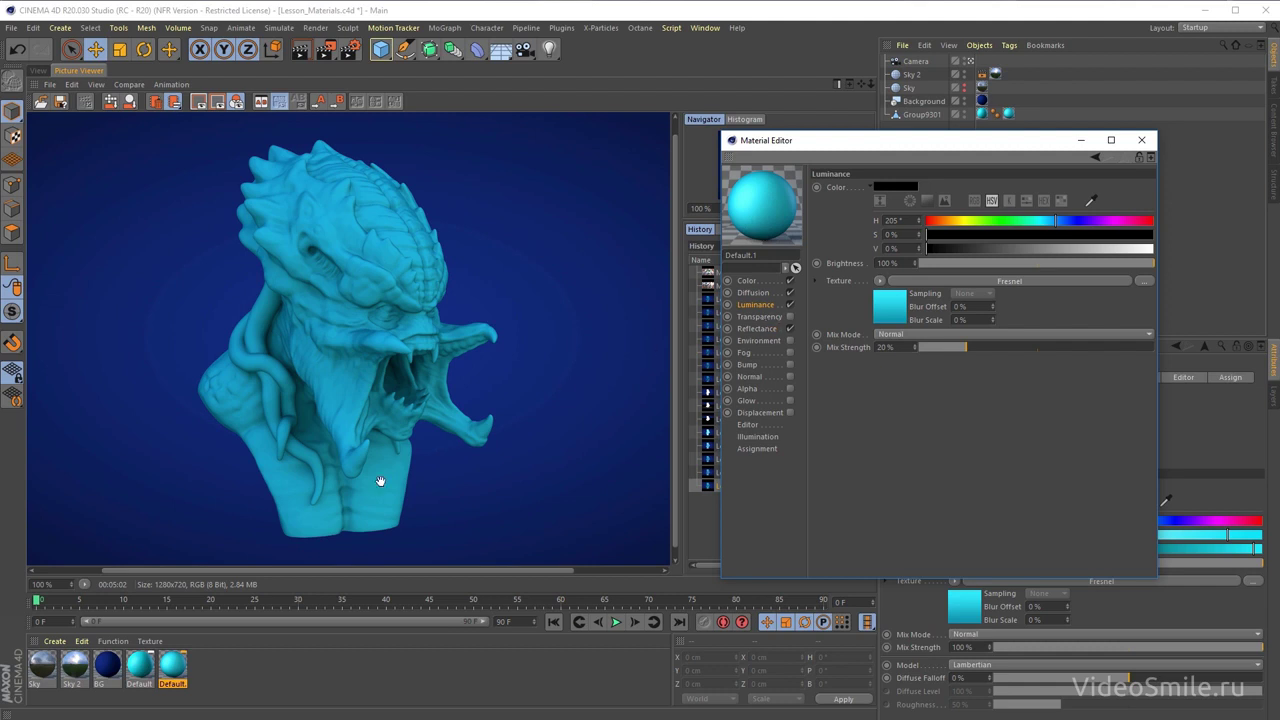
- Duplicate the cyan material and turn off its Color, Diffusion and Luminance channels
left_click(253, 652)
left_click_drag(170, 670, 205, 668, "ctrl")
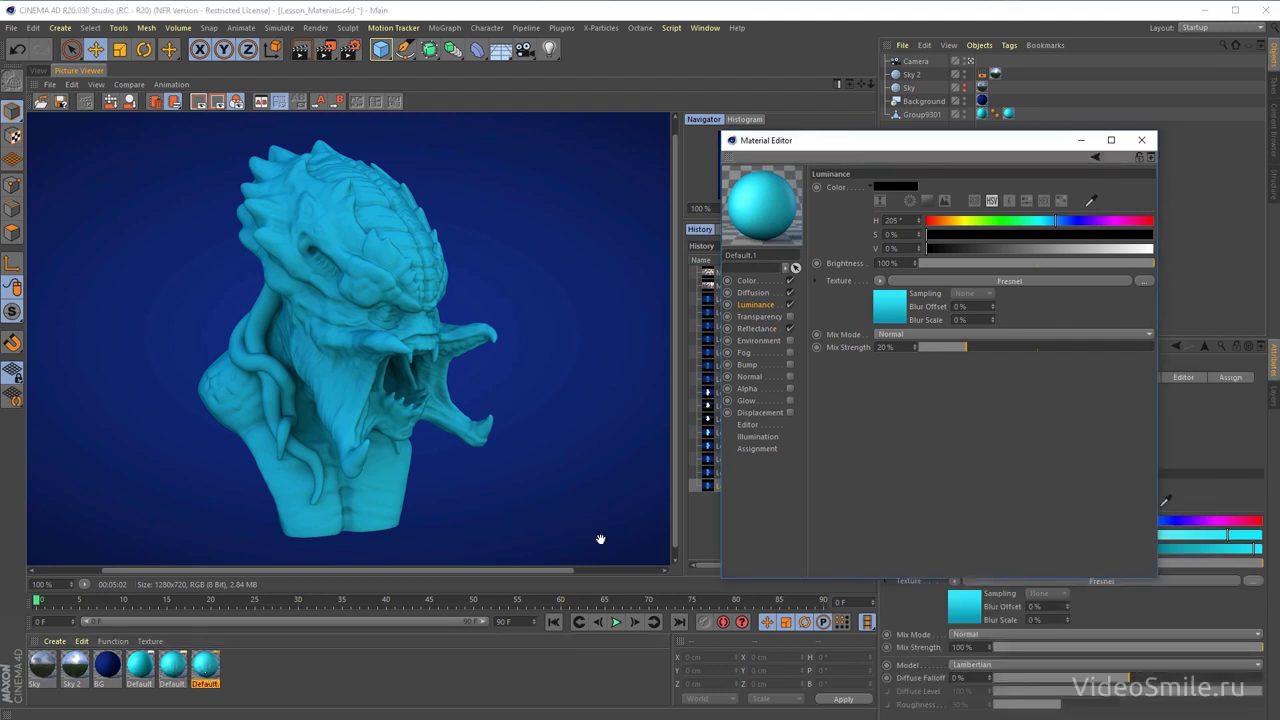
left_click(790, 304)
left_click(790, 293)
left_click(790, 281)
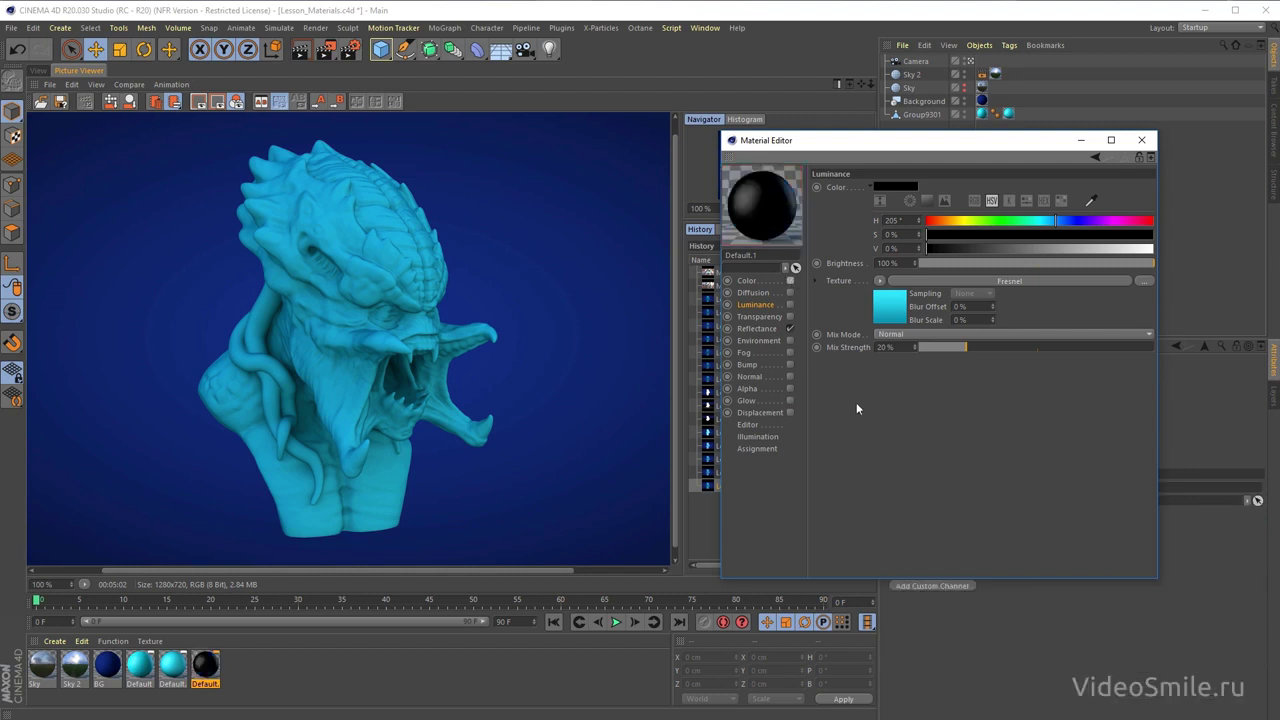
- Enable Transparency at 100% brightness, keeping Reflectance on
left_click(767, 317)
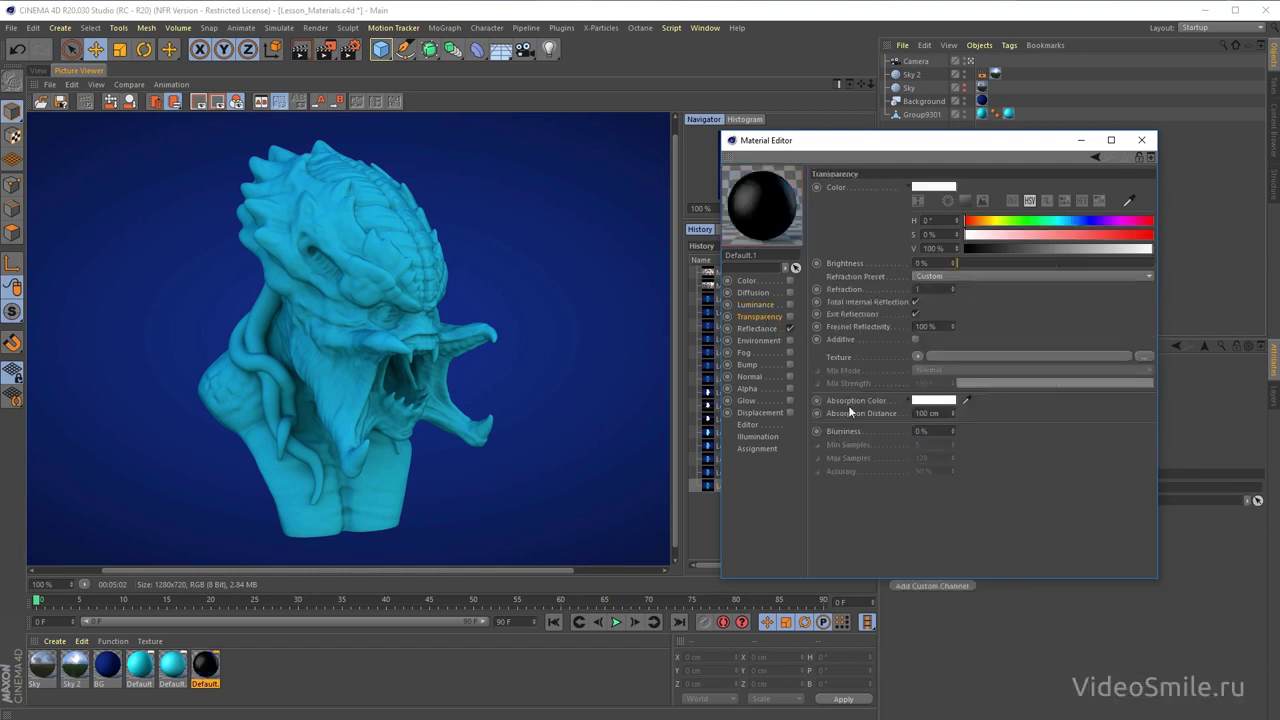
left_click(789, 316)
left_click_drag(962, 263, 1155, 264)
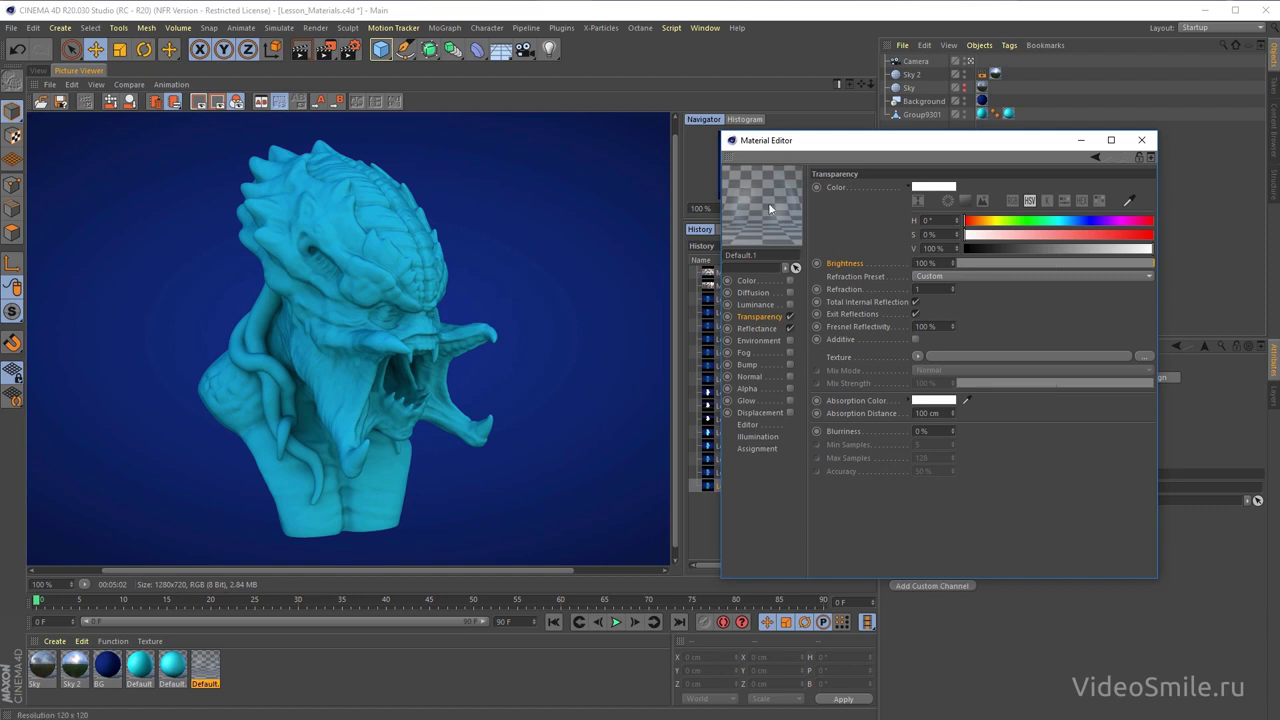
left_click(790, 328)
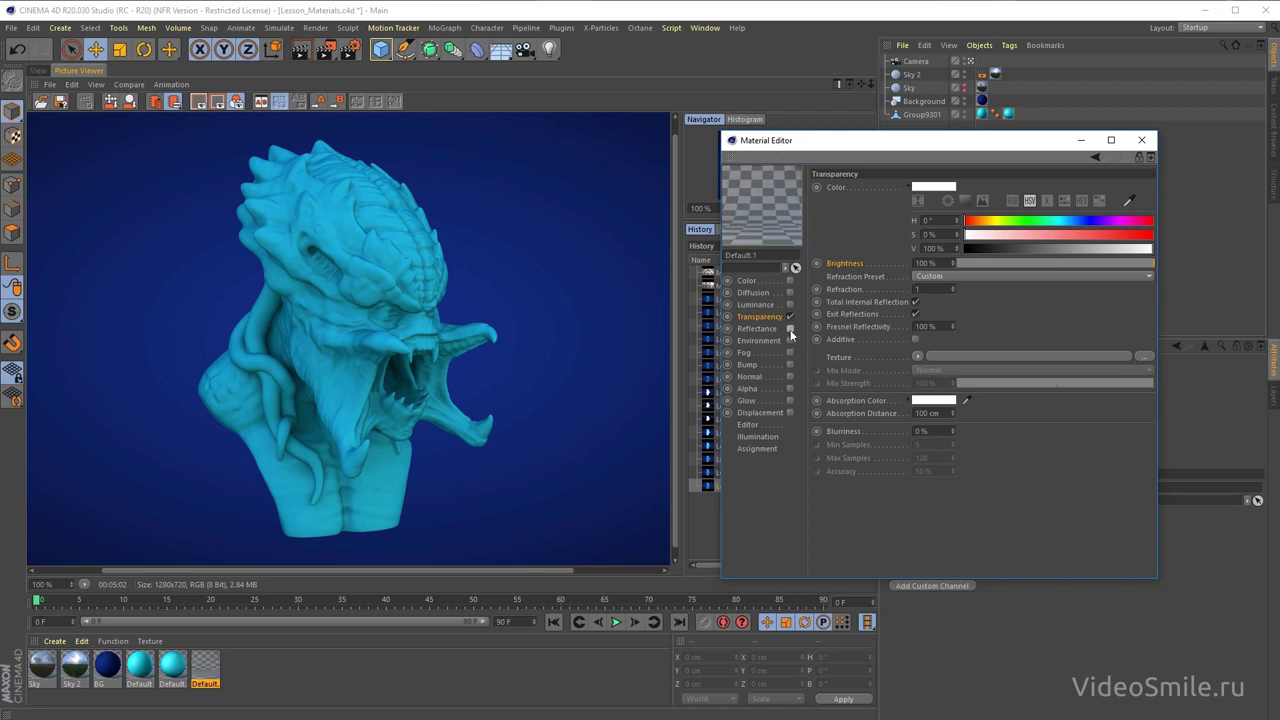
left_click(790, 328)
left_click(764, 317)
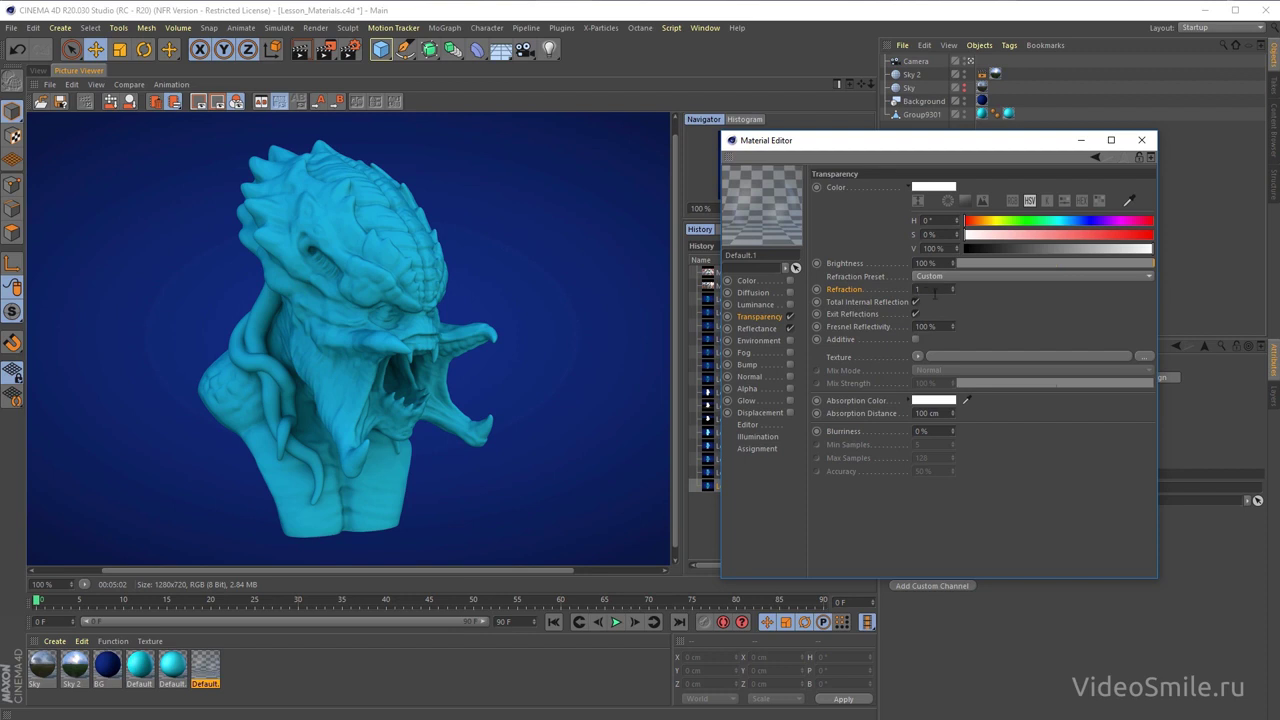
- Set the refraction preset to Glass and render the bust with Shift+R
left_click(956, 276)
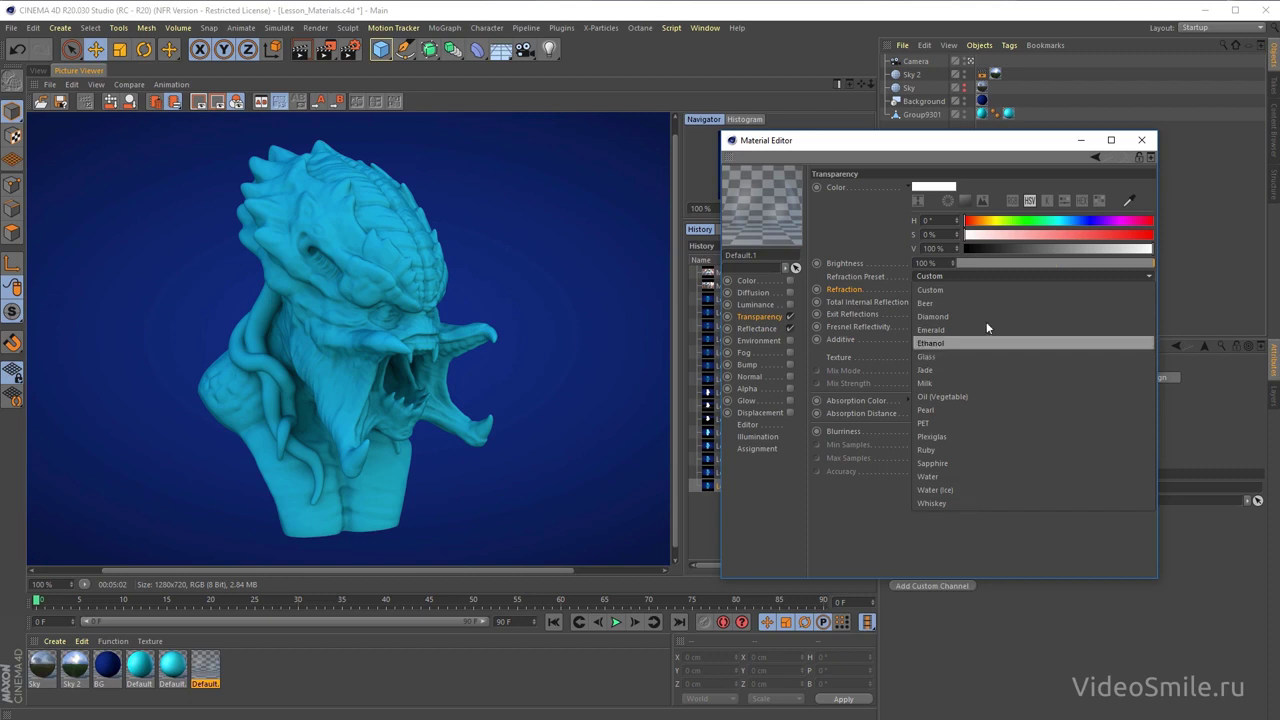
left_click(941, 359)
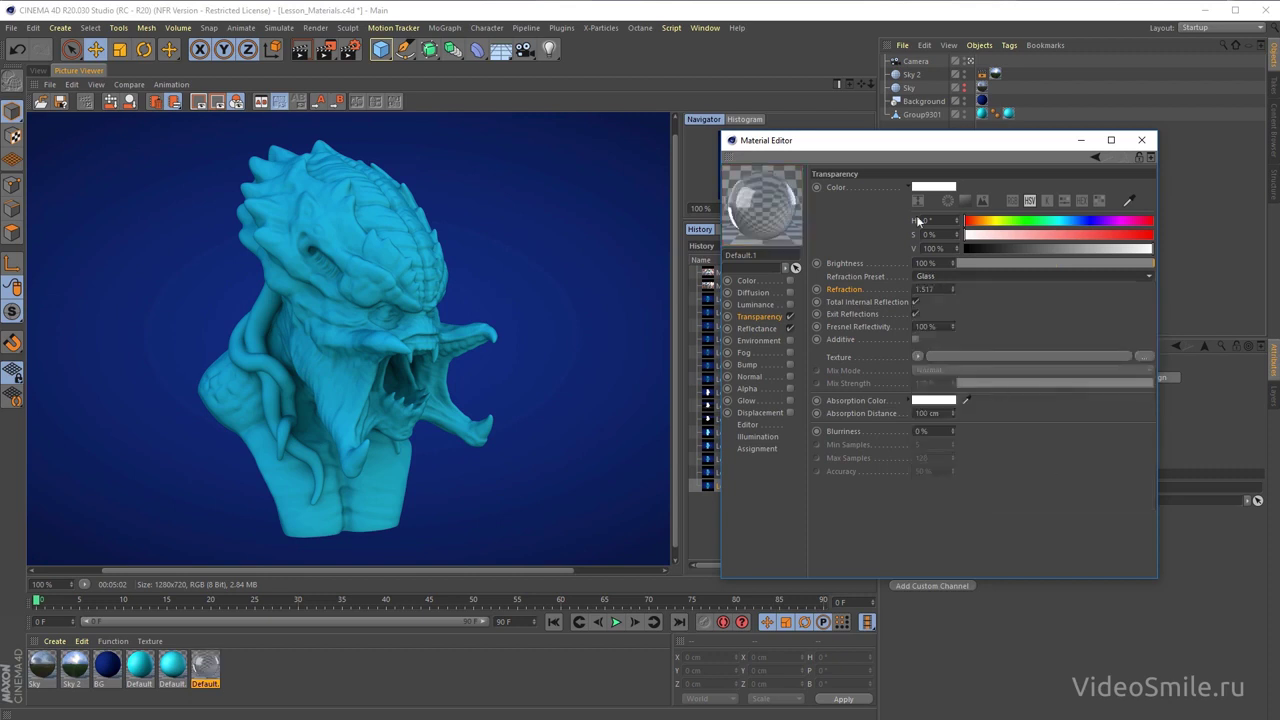
mouse_move(924, 145)
left_mouse_down()
mouse_move(950, 181)
mouse_move(925, 116)
left_mouse_up()
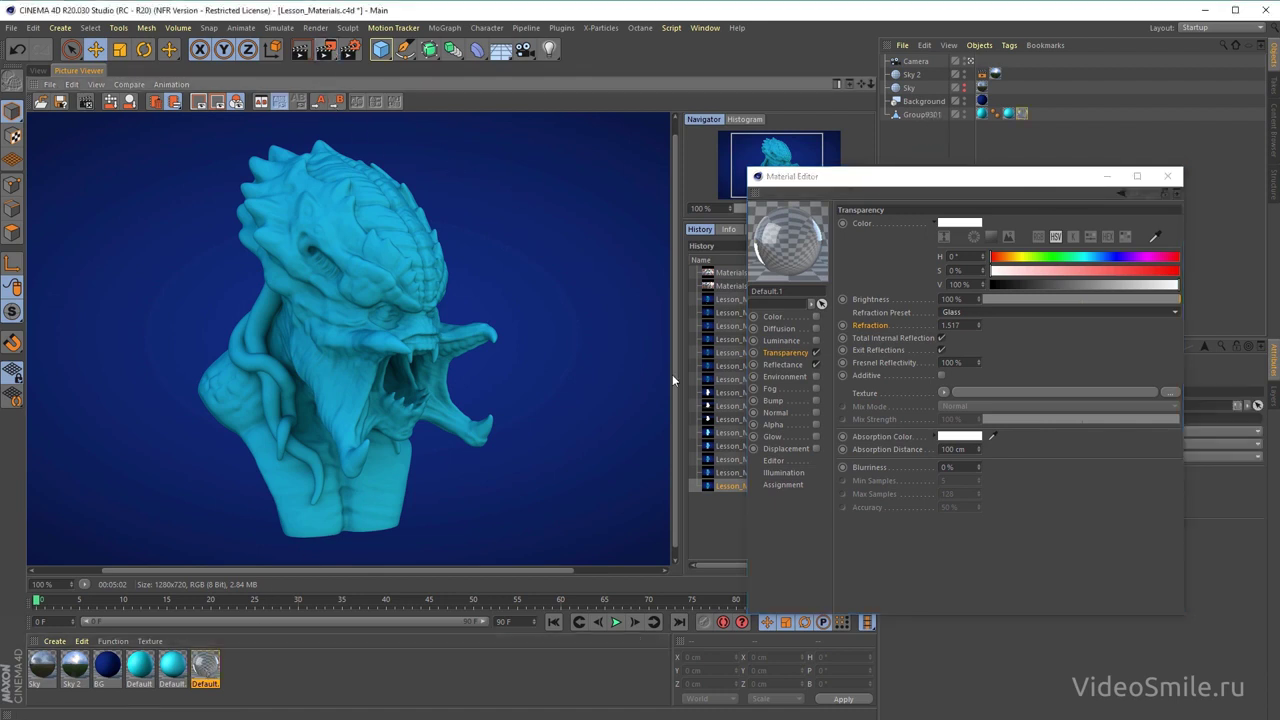
key("shift+r")
left_click_drag(880, 176, 908, 129)
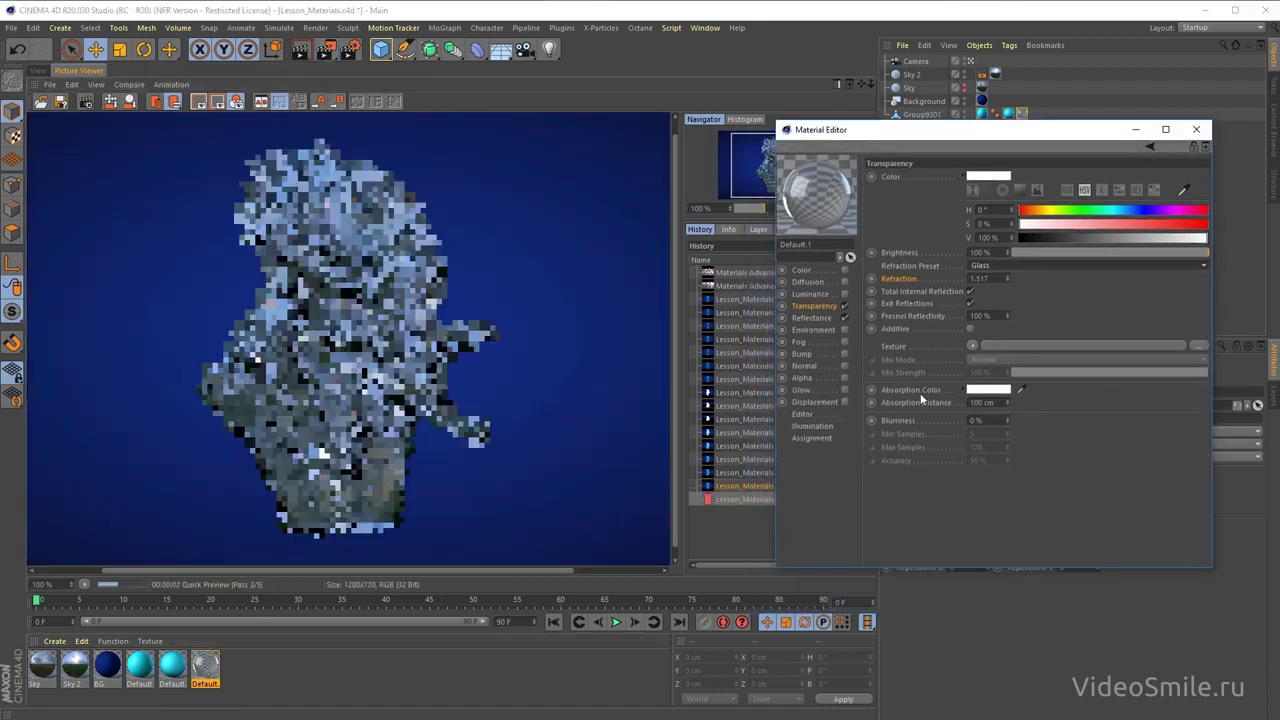
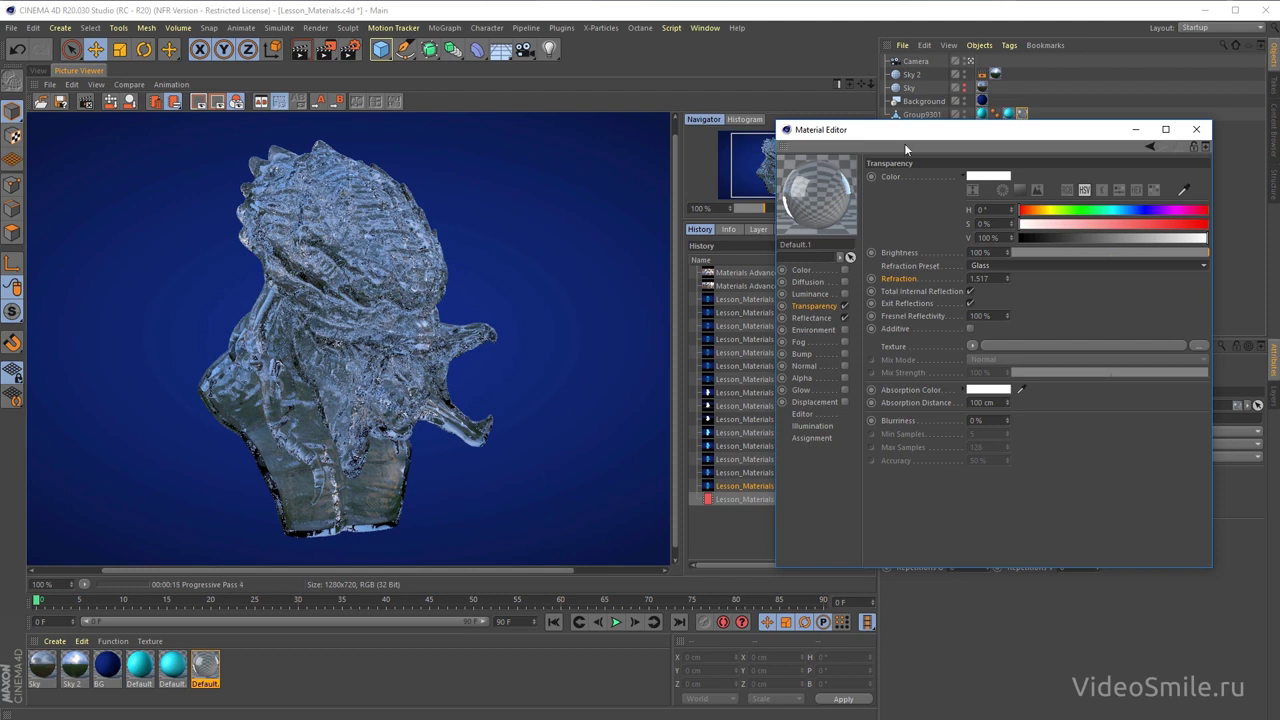
- Set the glass absorption colour to pale green: hue 96°, saturation 25%
left_click_drag(904, 130, 862, 124)
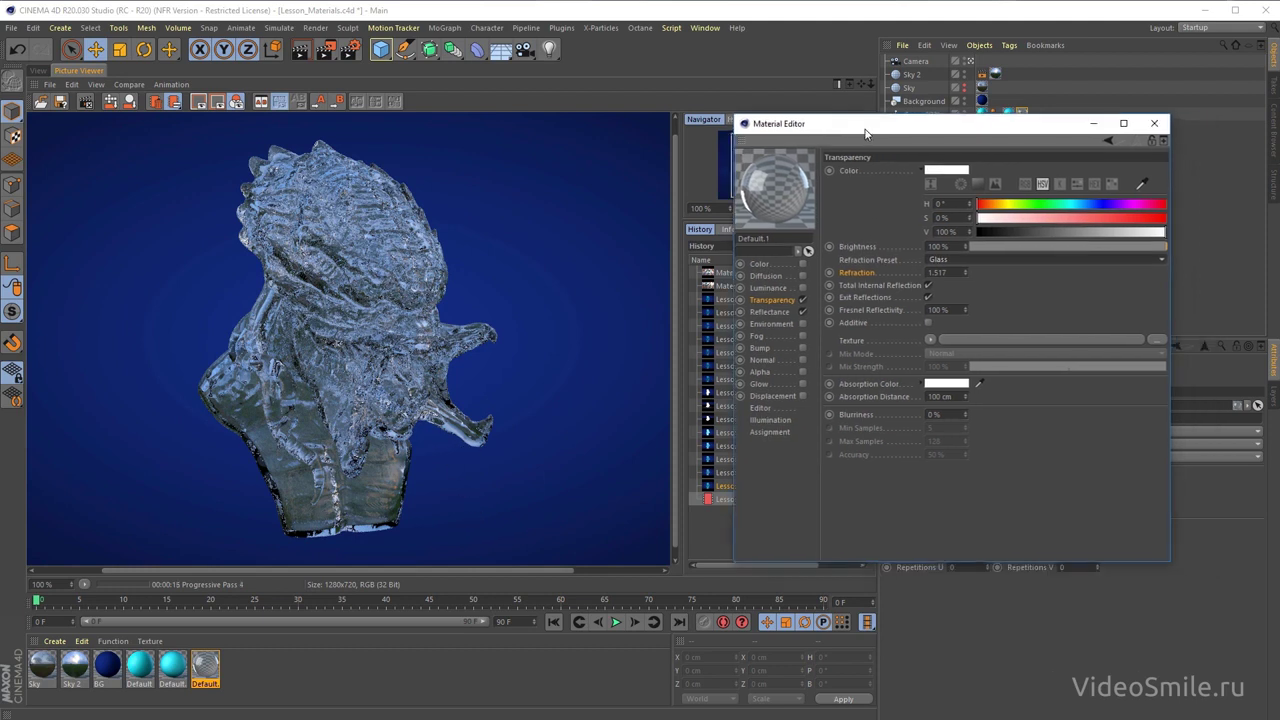
left_click(870, 384)
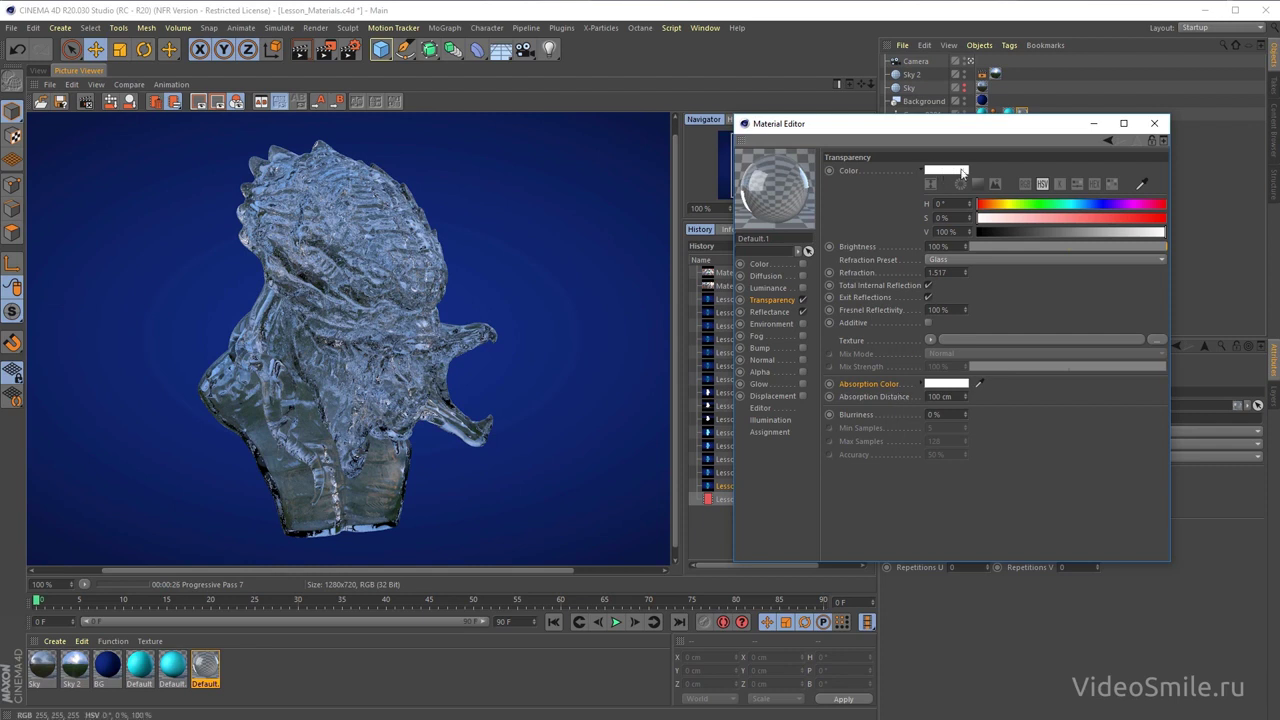
mouse_move(946, 383)
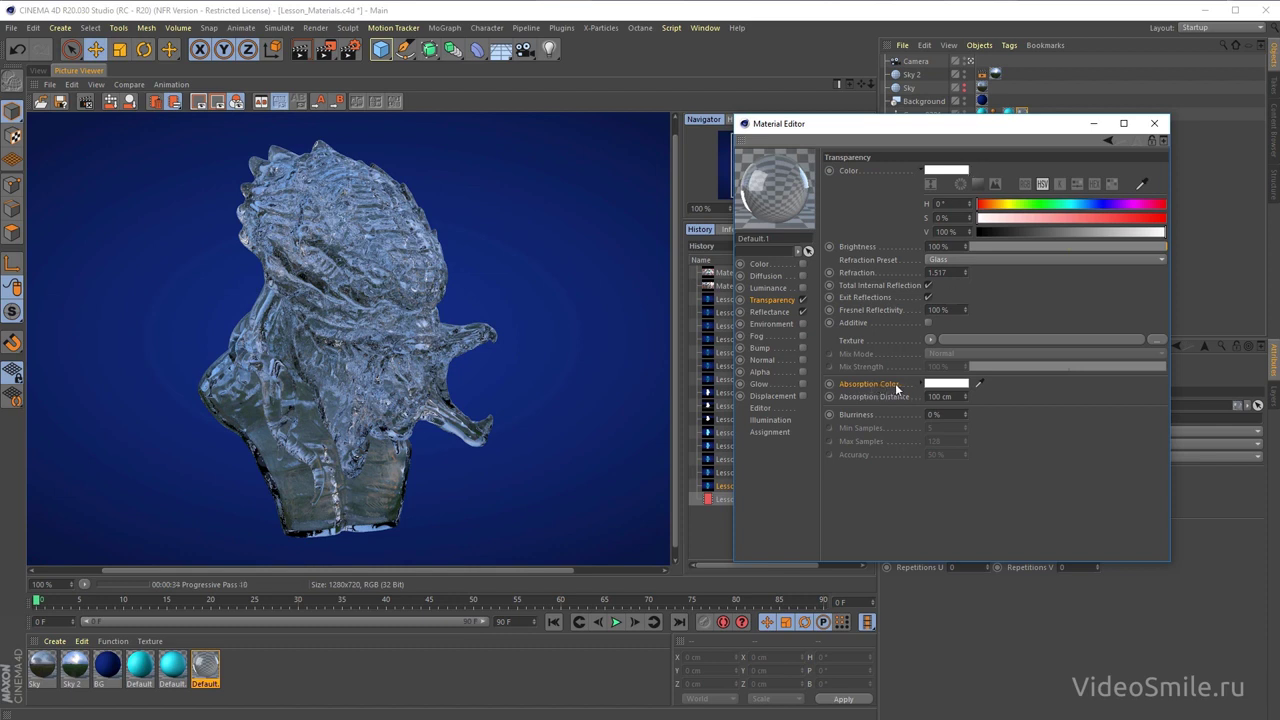
left_click(935, 396)
left_click_drag(934, 397, 929, 397)
left_click(918, 382)
left_click(952, 385)
left_click(900, 373)
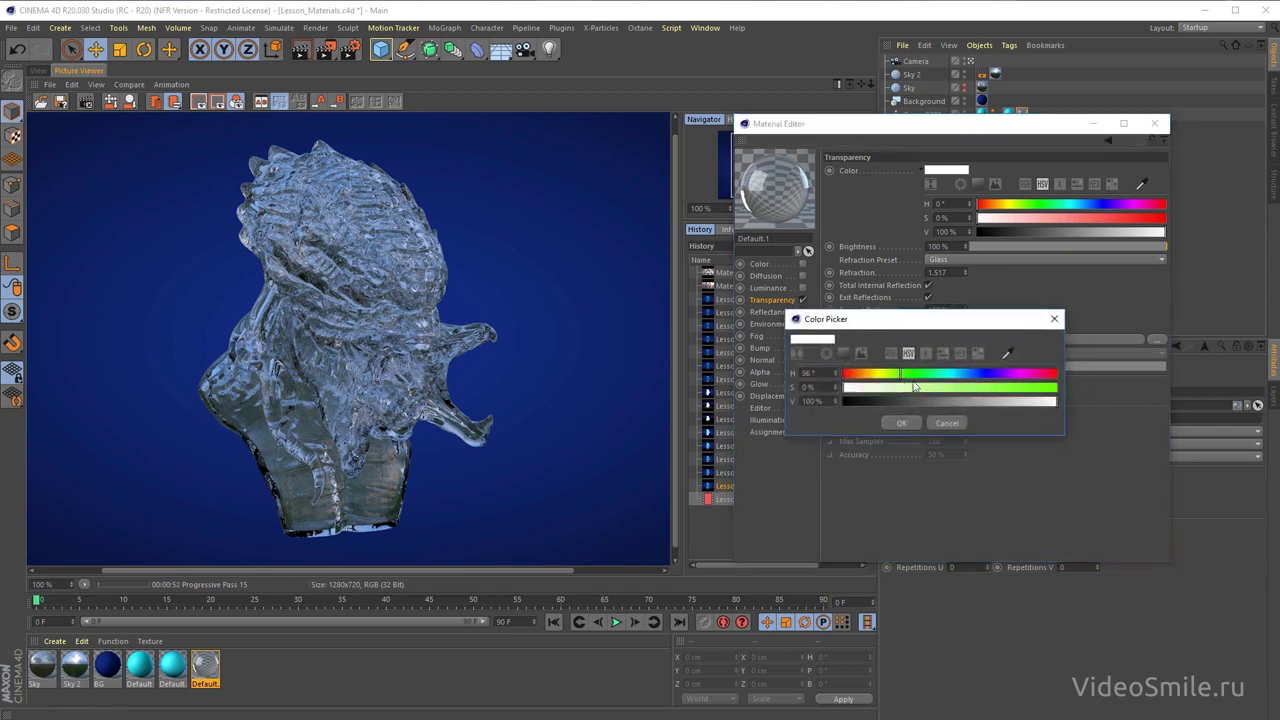
left_click_drag(913, 386, 897, 387)
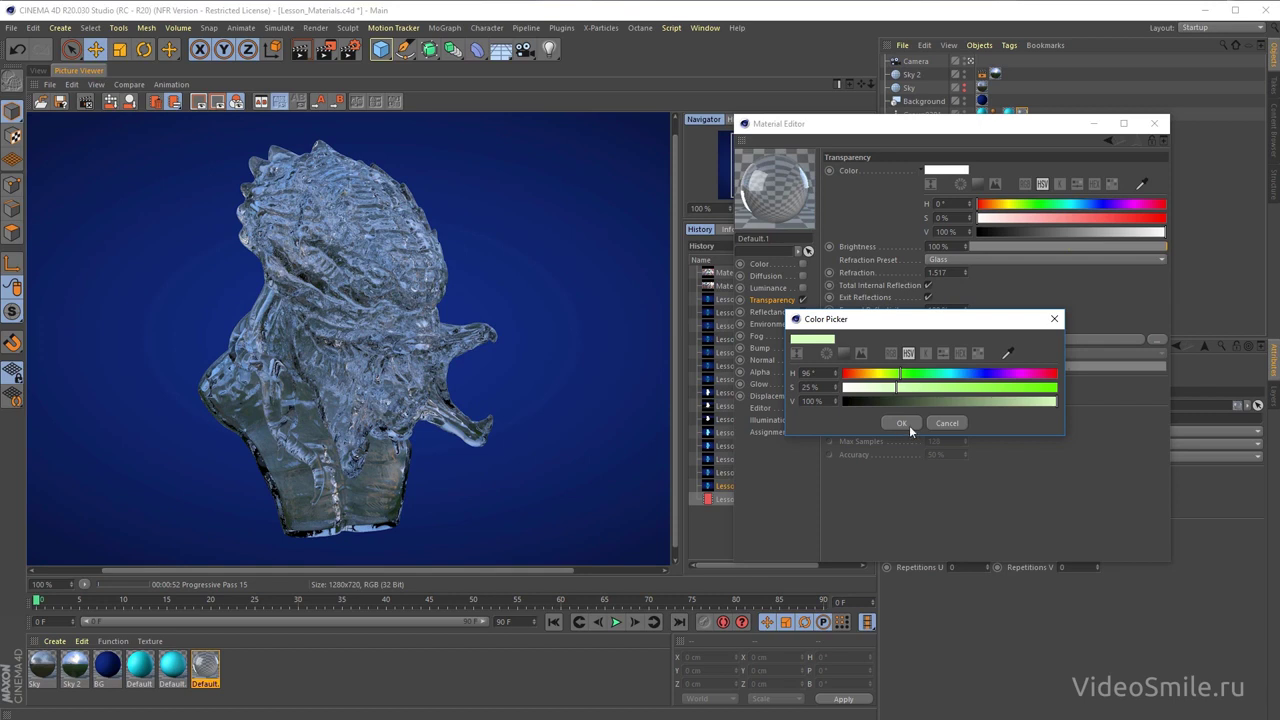
left_click(902, 423)
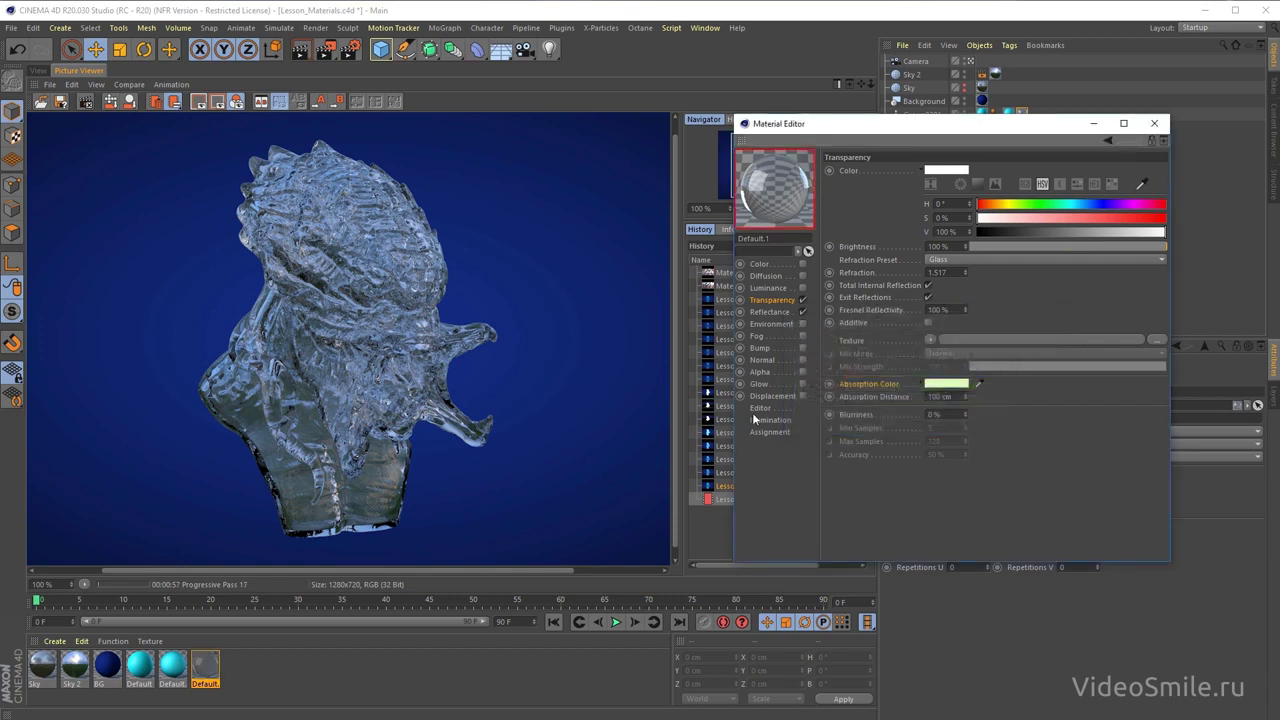
- Re-render the bust with the green absorption and compare it with the previous render
left_click(325, 48)
left_click(876, 520)
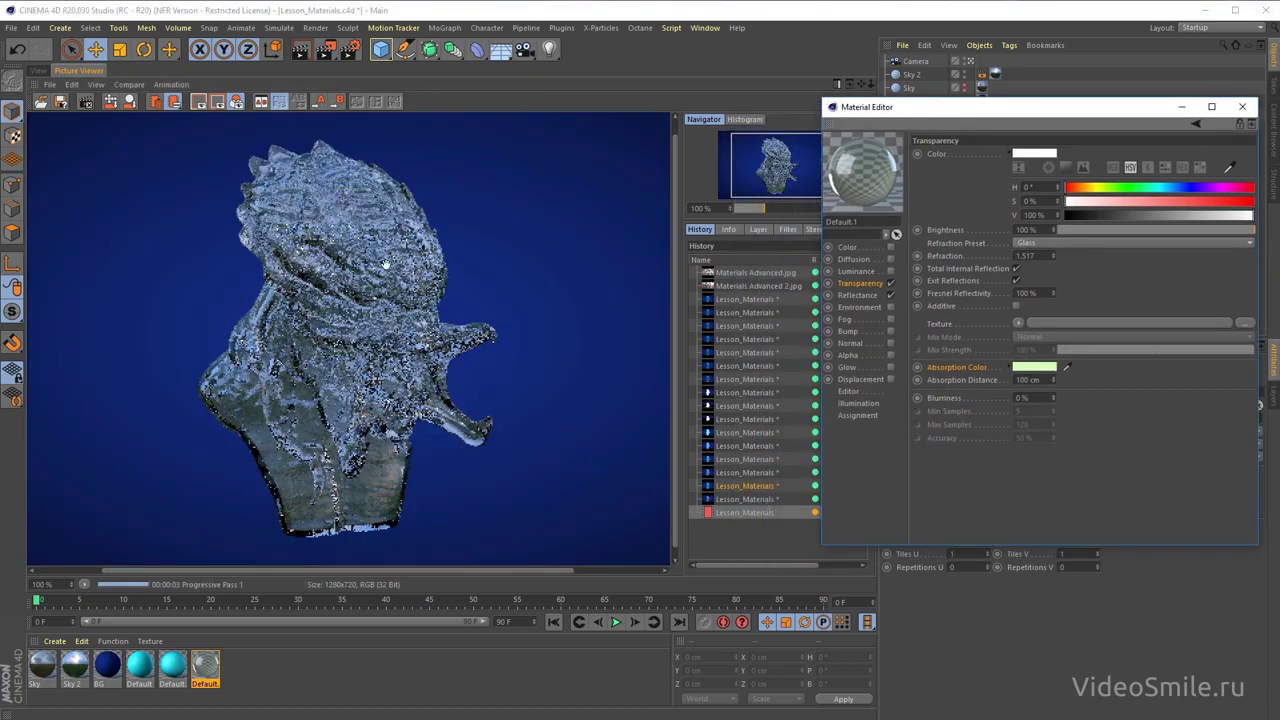
left_click(745, 499)
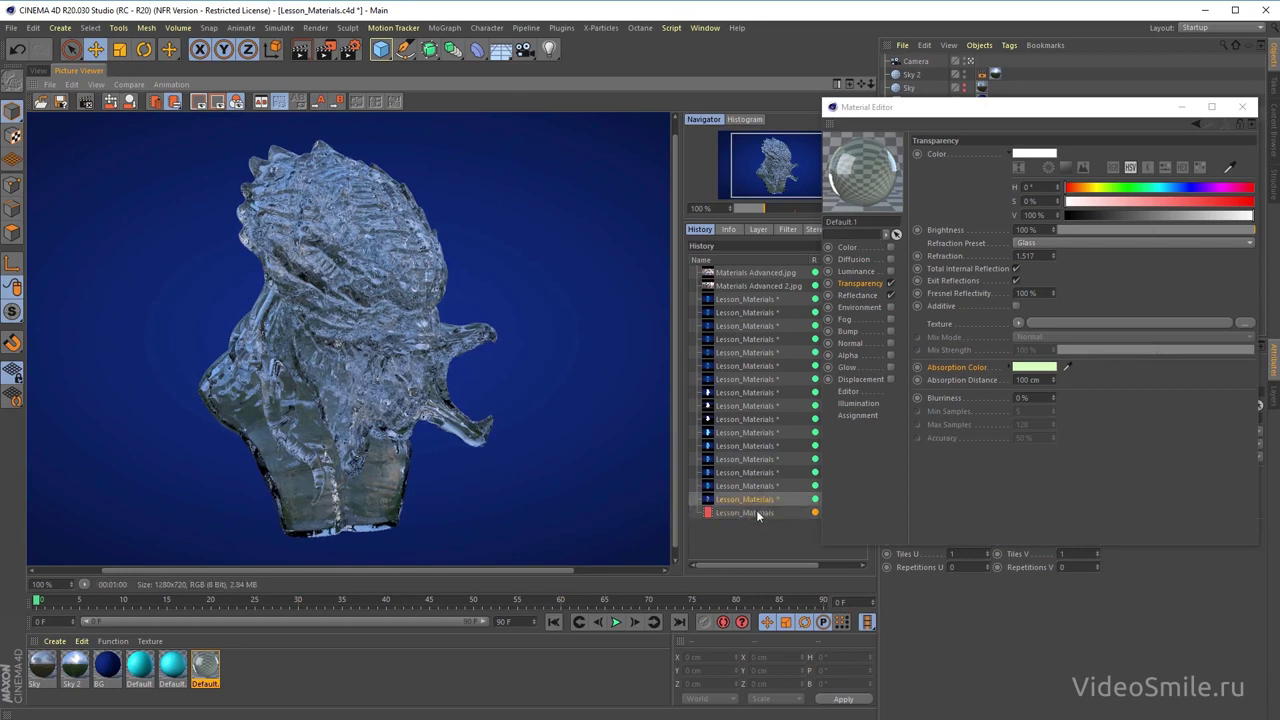
left_click(756, 512)
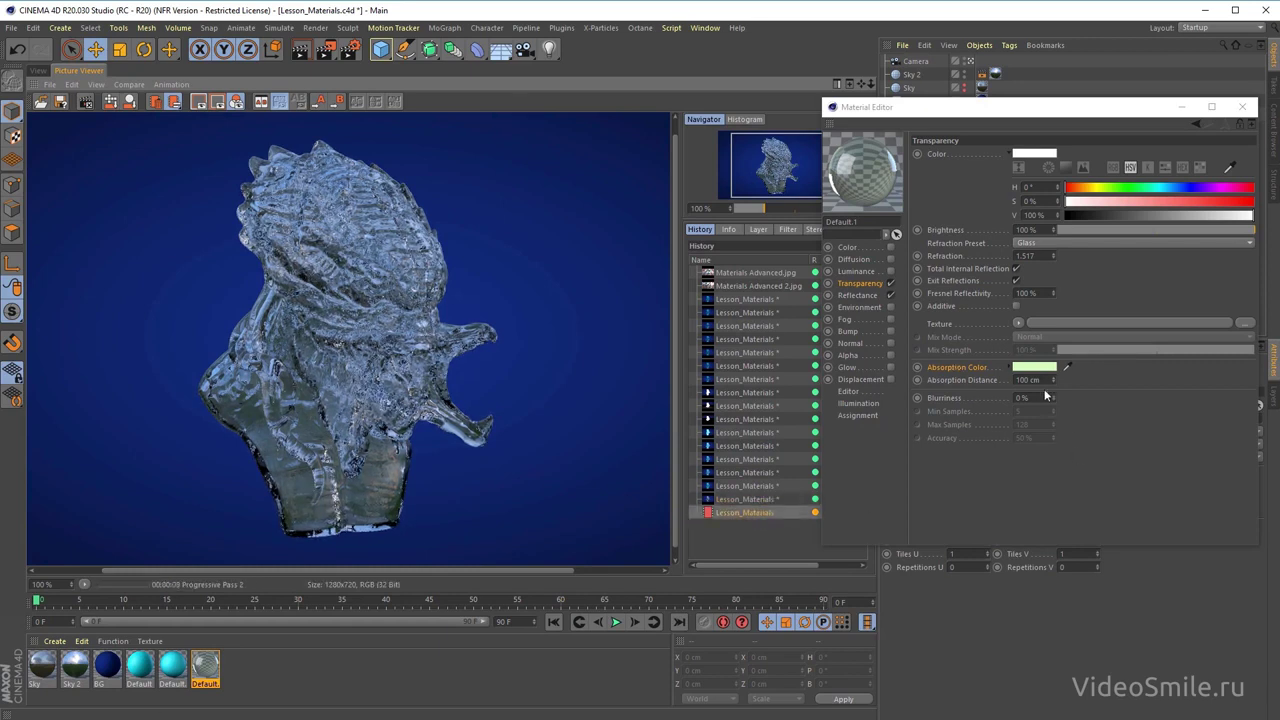
left_click(976, 381)
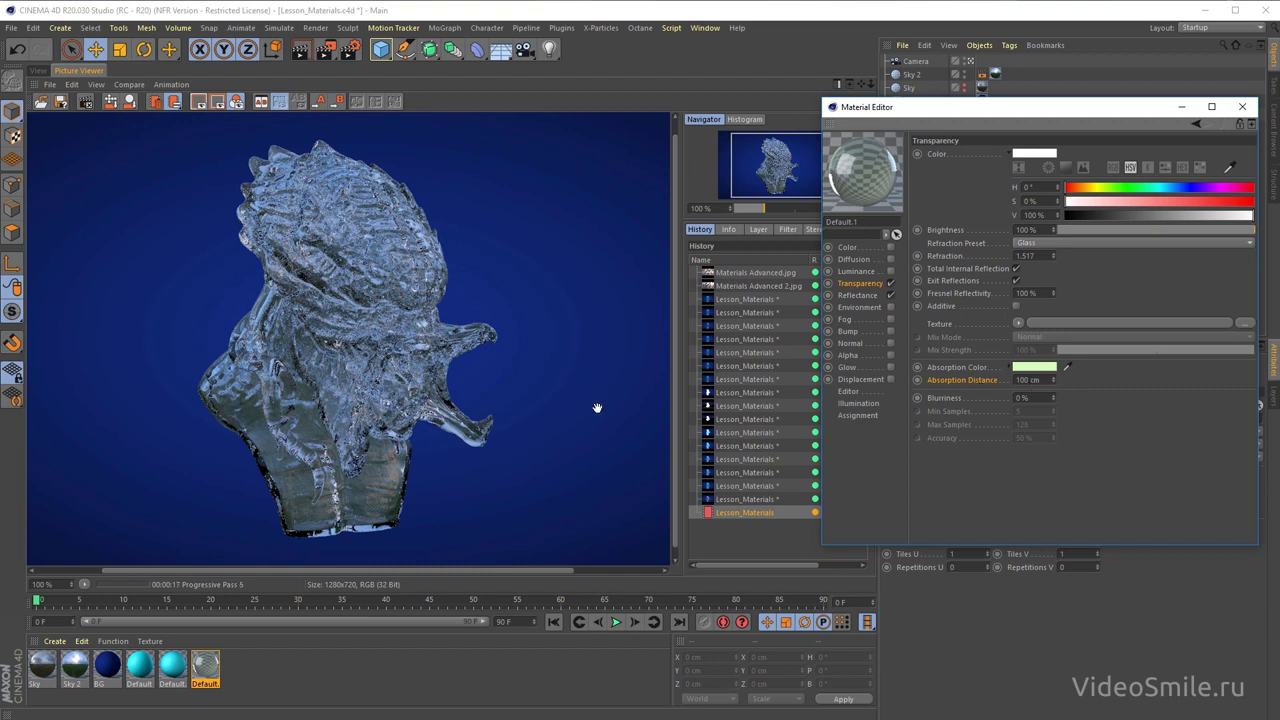
- Set the absorption distance to 1 cm, re-render and compare with the previous render
key("Tab")
type("1")
key("Return")
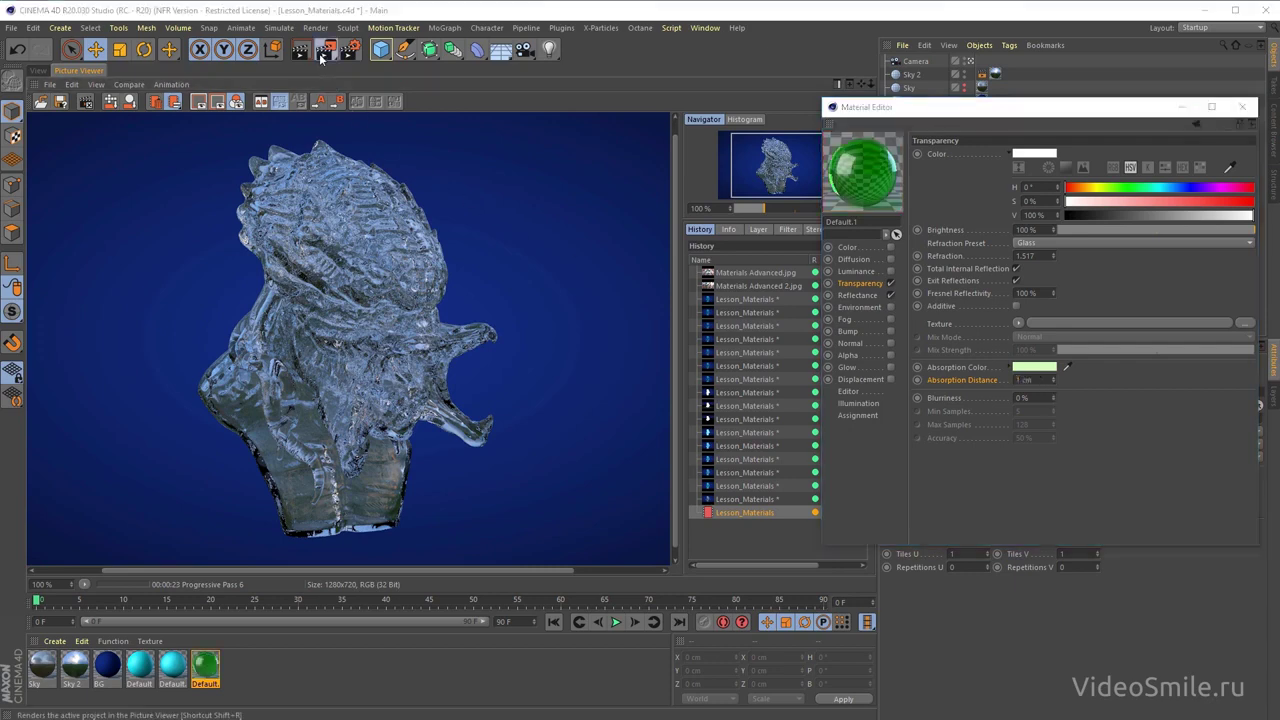
left_click(325, 49)
left_click(873, 528)
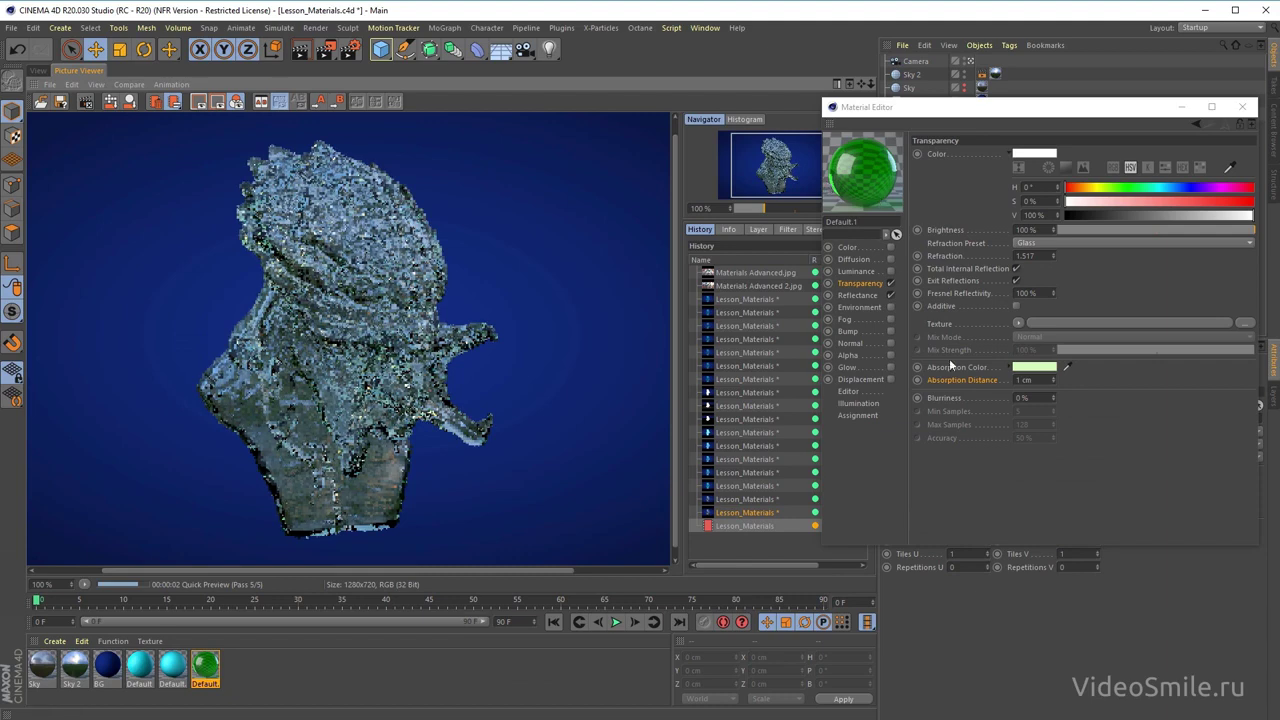
left_click(780, 512)
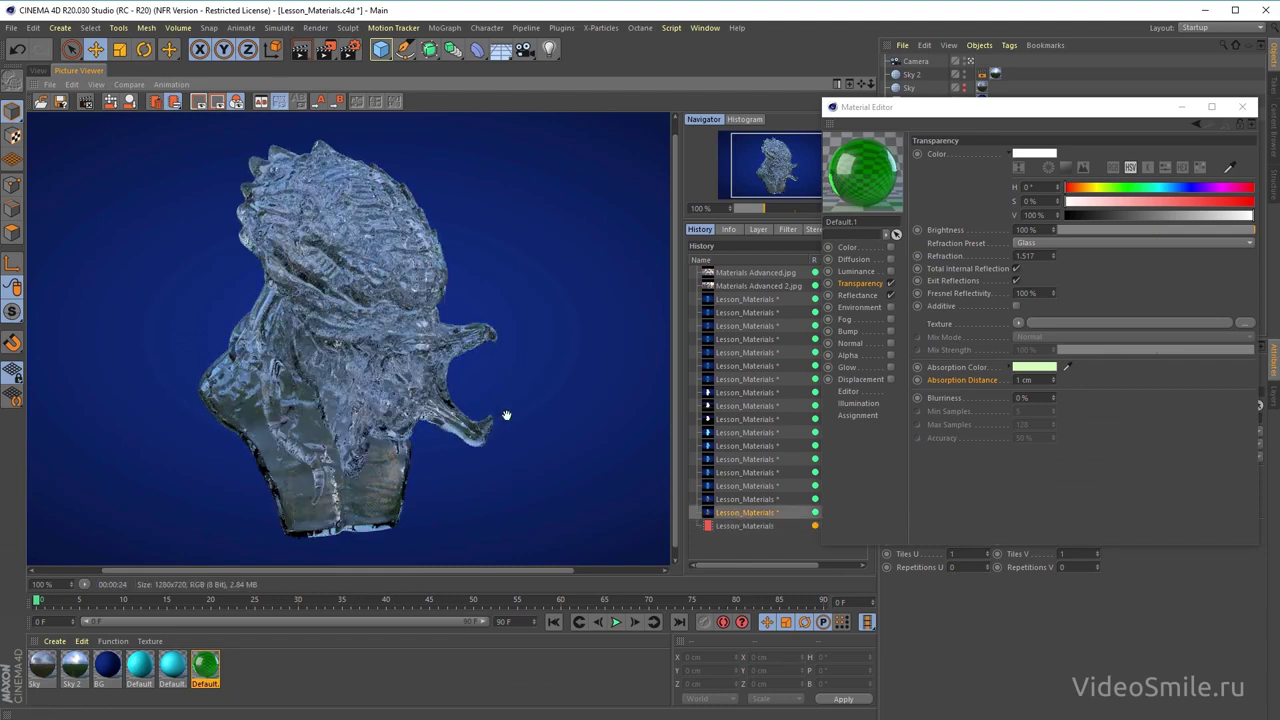
left_click(738, 524)
scroll(331, 277, "up", 3)
scroll(331, 277, "up", 2)
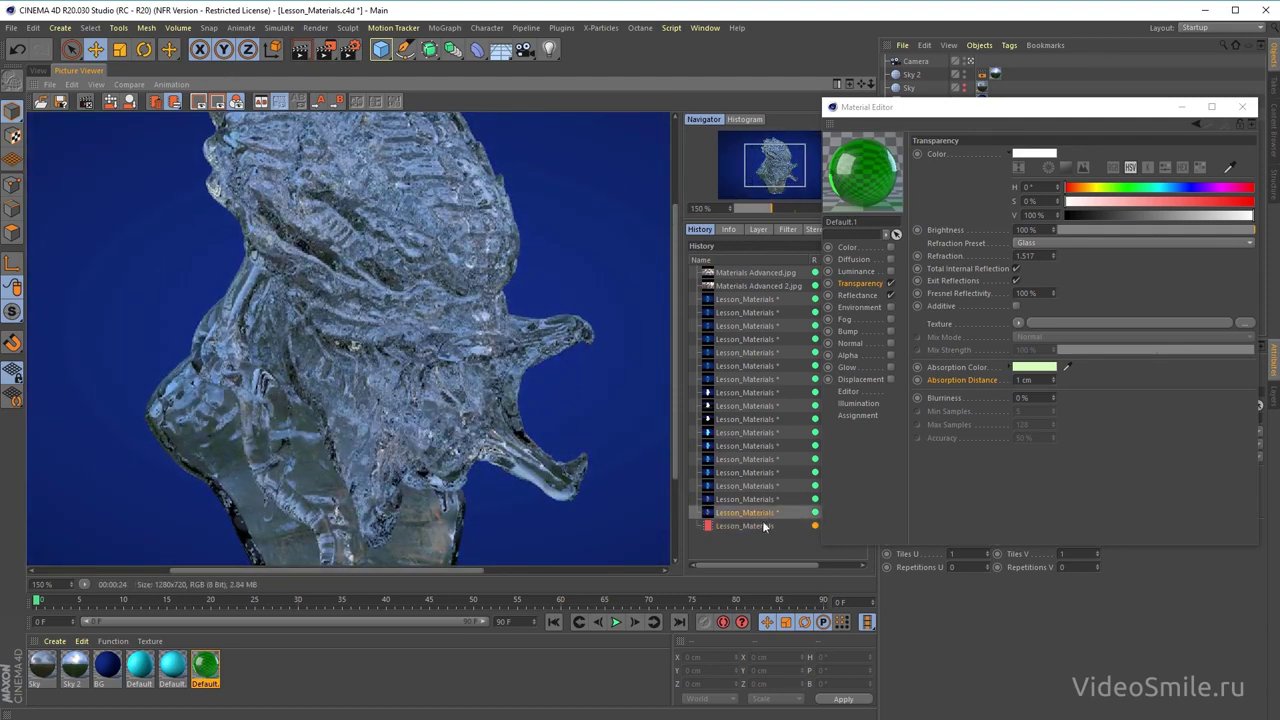
- Reduce the absorption distance to 0.5 cm and start a new render
left_click(1034, 367)
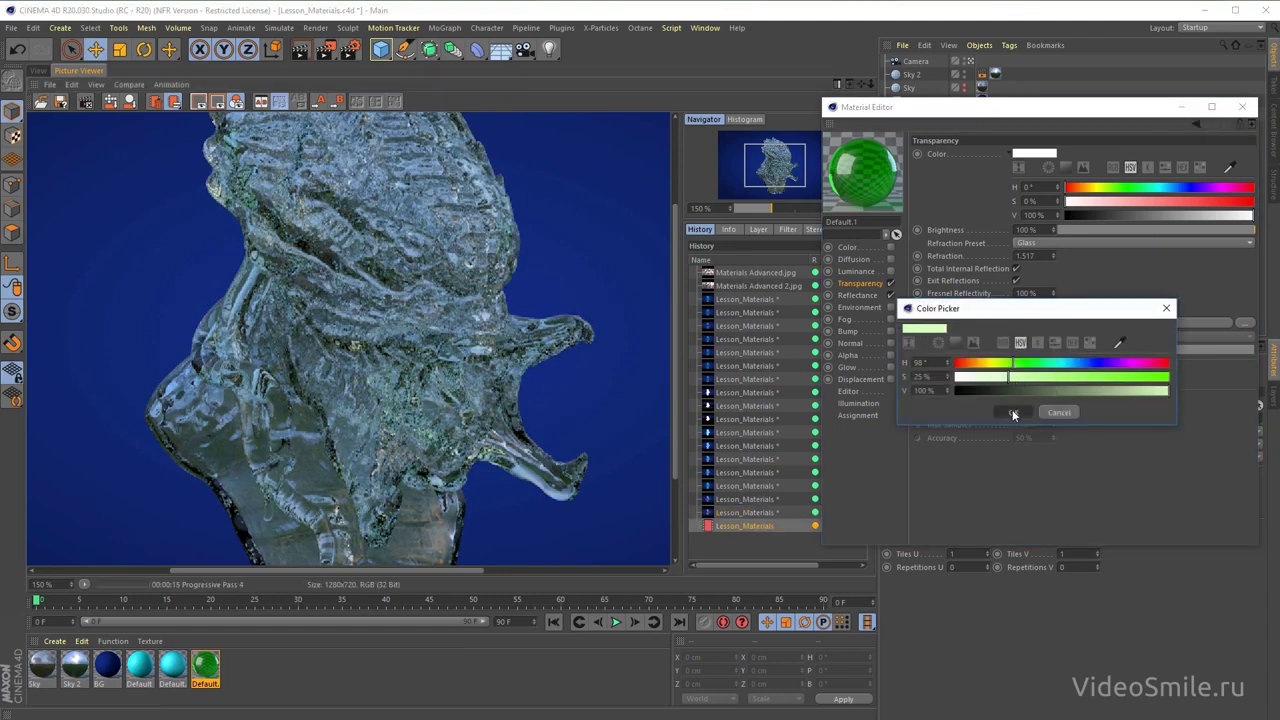
left_click(1012, 411)
key("Return")
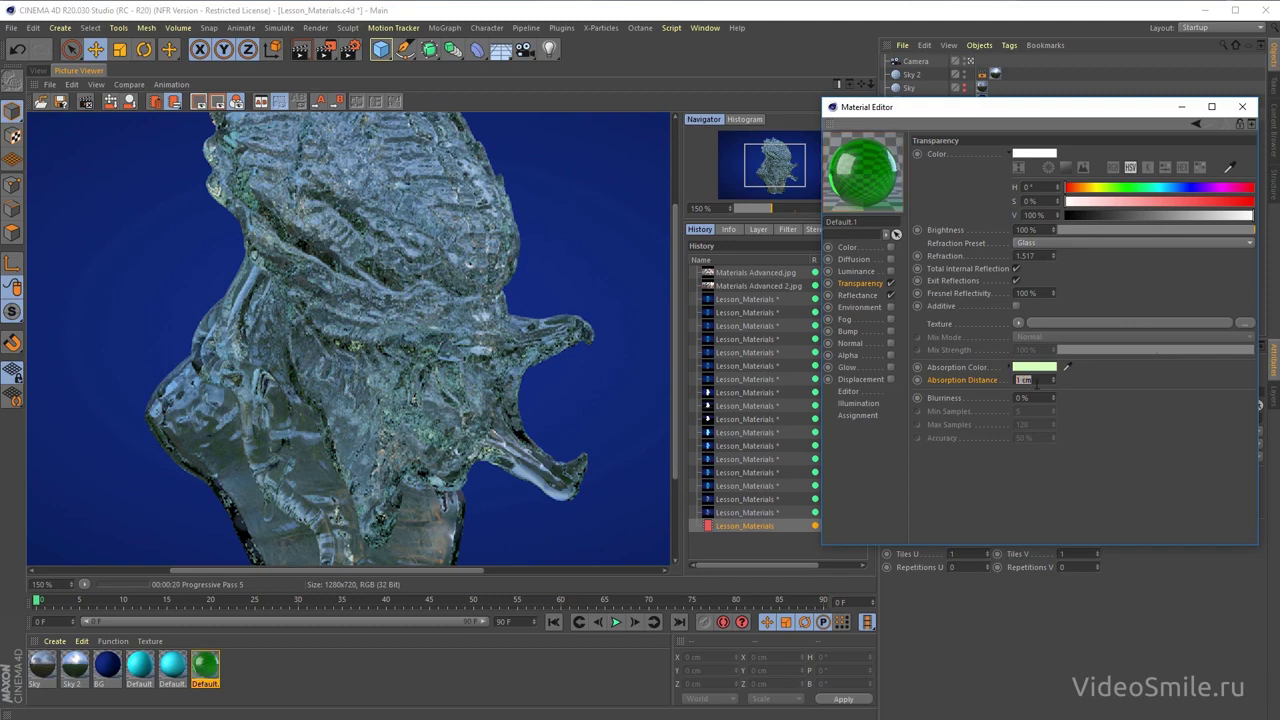
type("0.5")
key("Return")
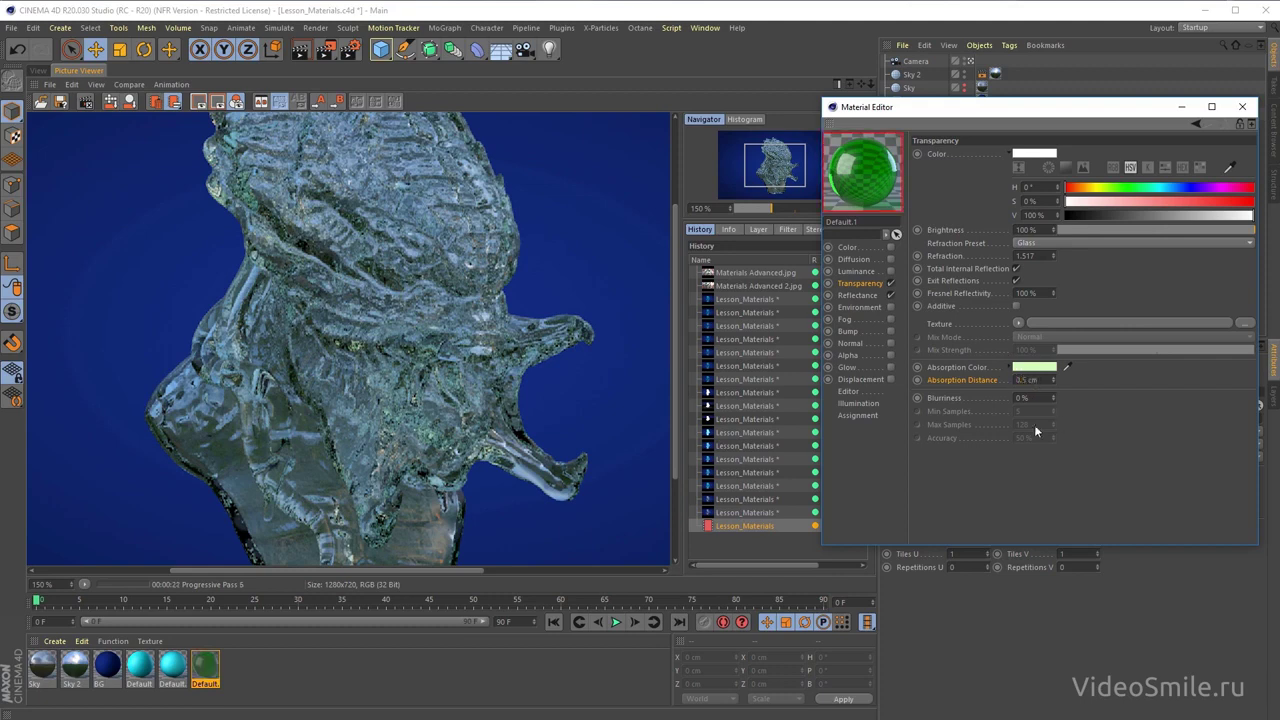
key("shift+r")
- Restart the render with 0.5 cm absorption, zoom in on the head and compare with the previous render
left_click(327, 50)
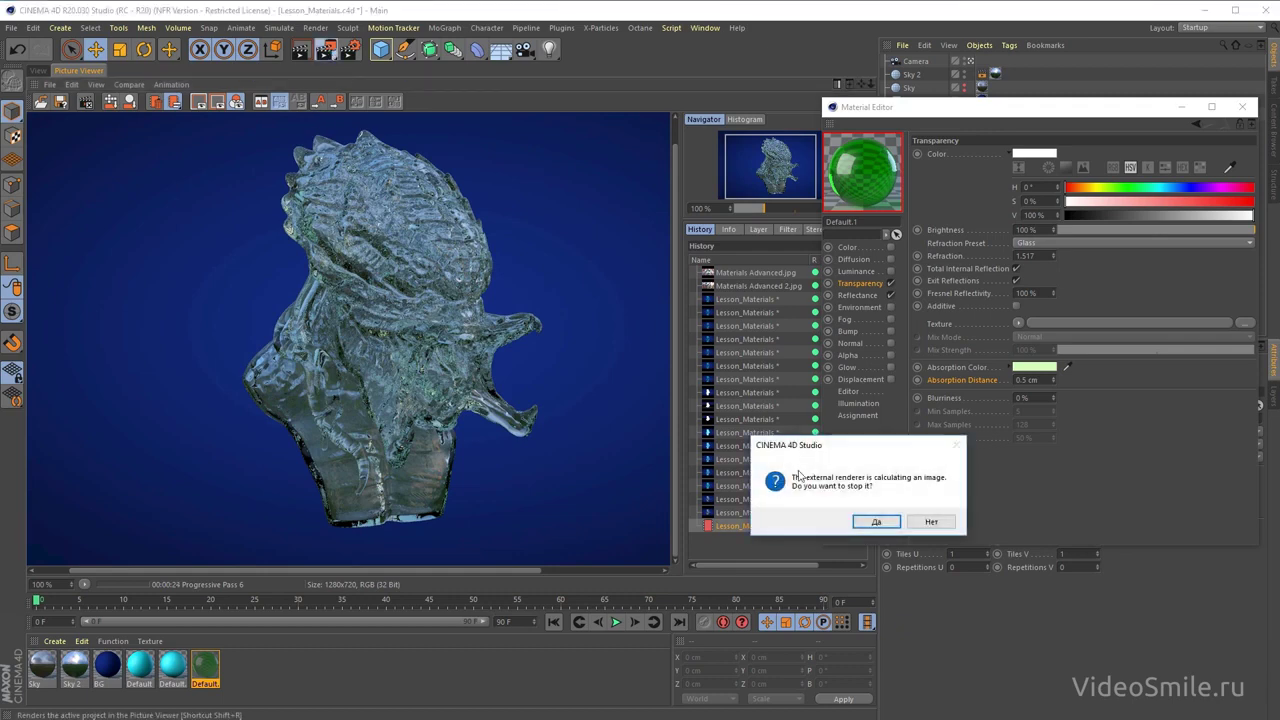
left_click(876, 523)
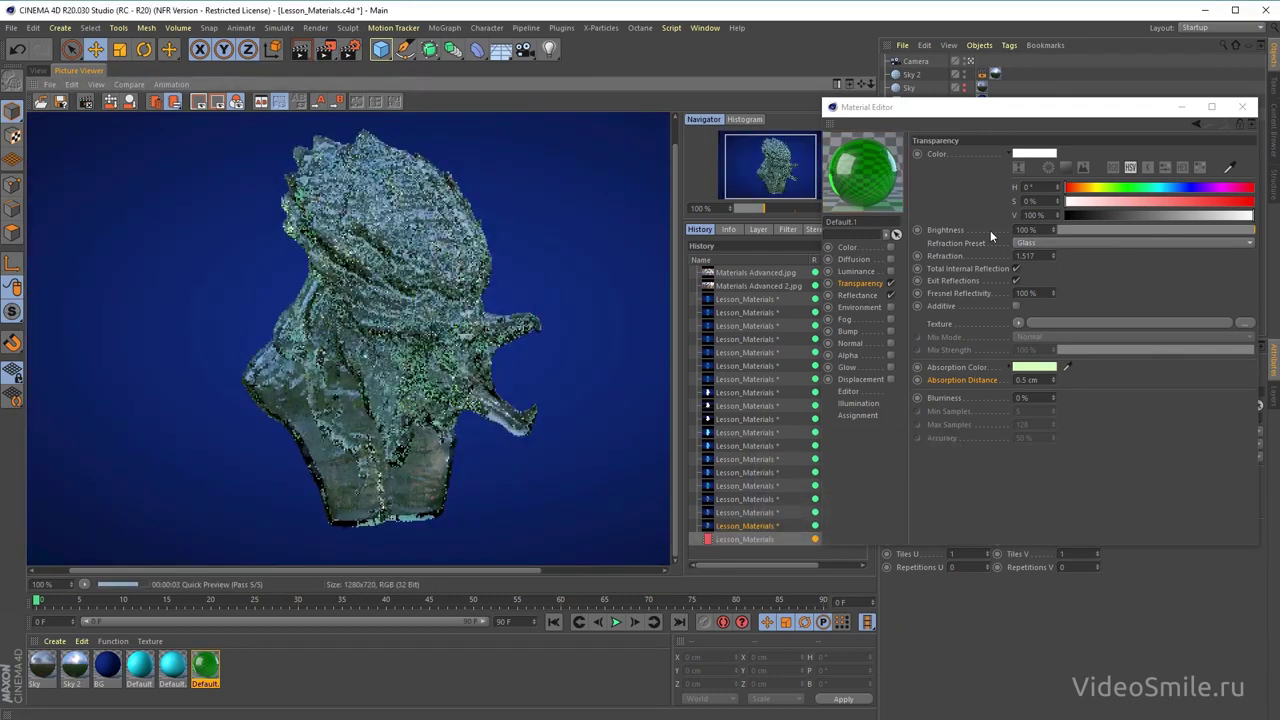
left_click(755, 539)
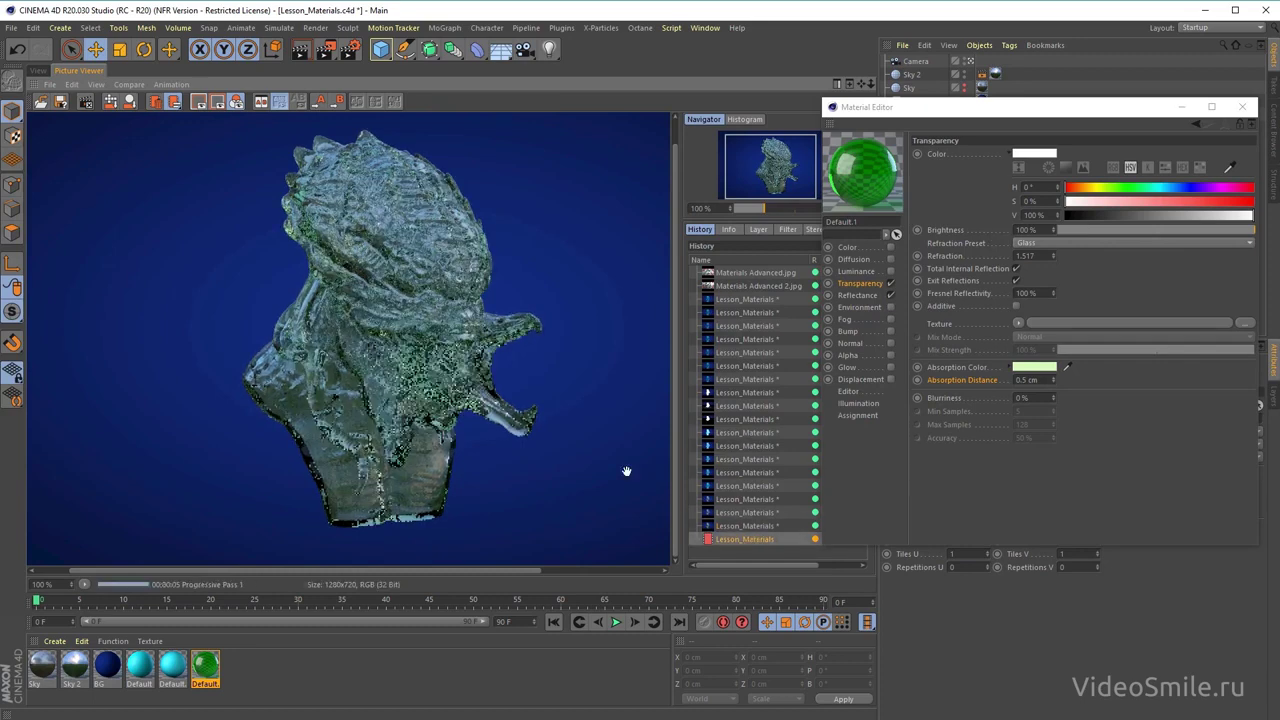
scroll(420, 343, "up", 1)
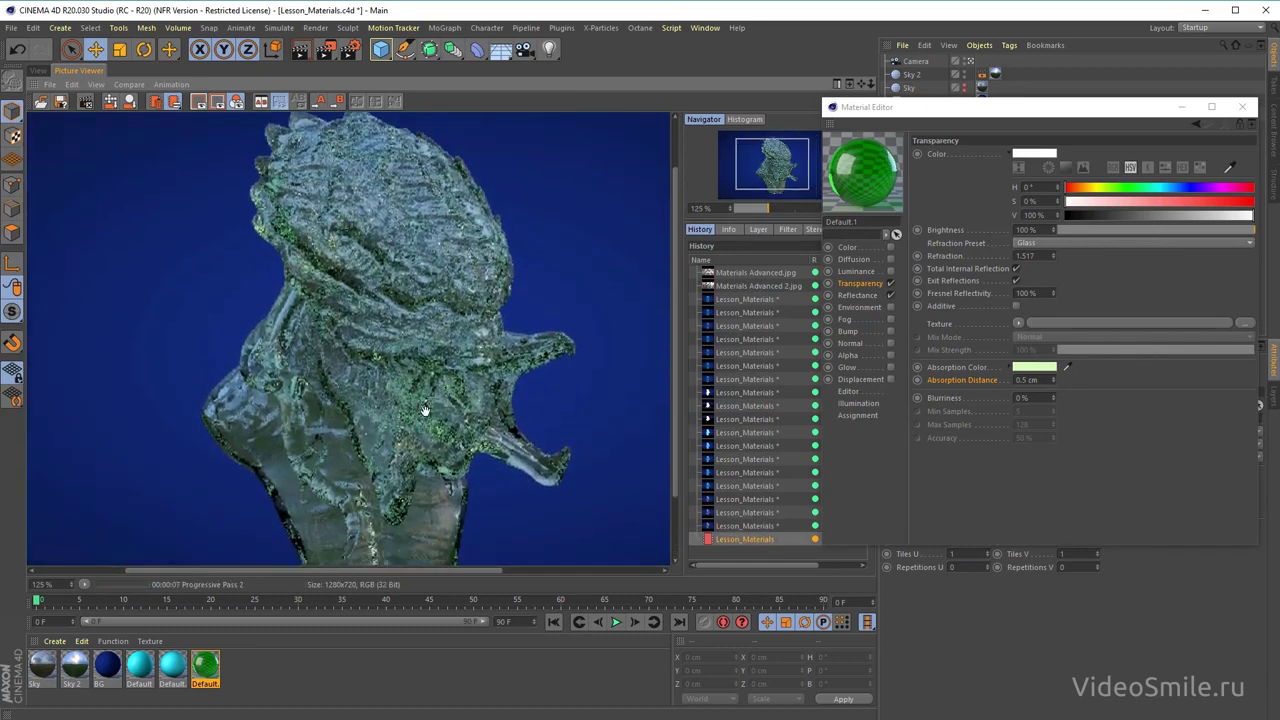
left_click_drag(424, 410, 425, 385)
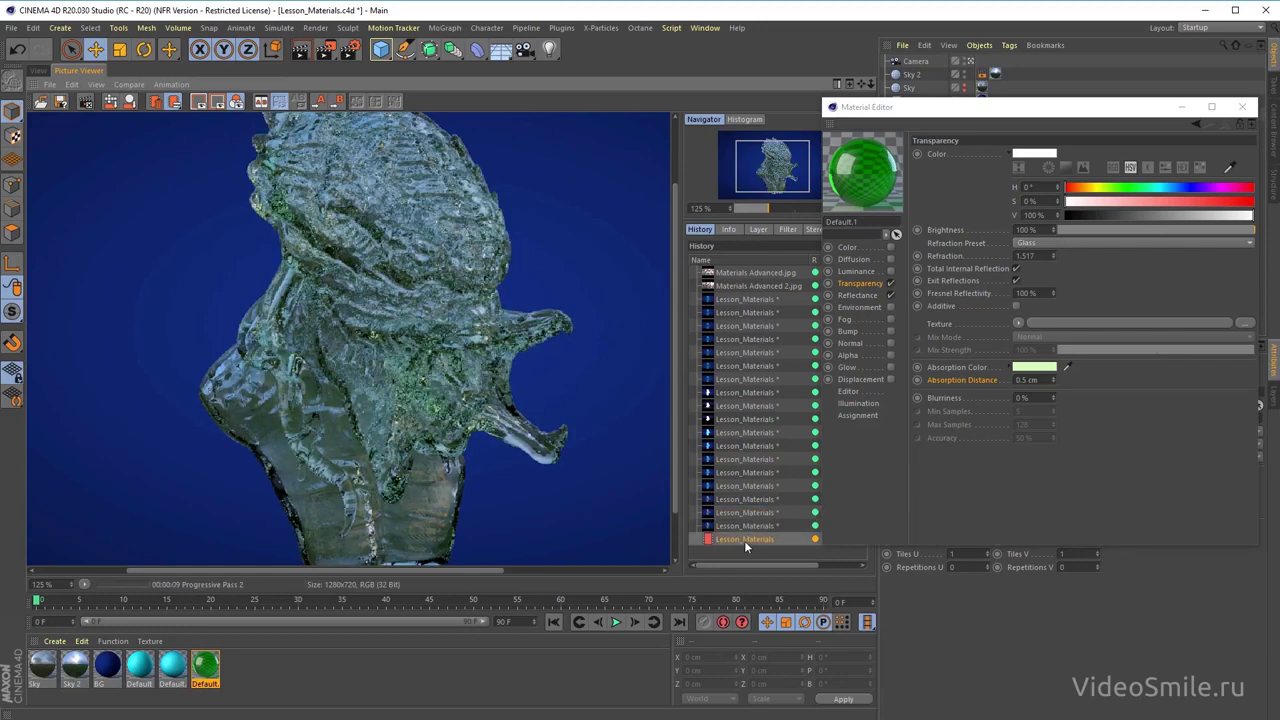
left_click(742, 527)
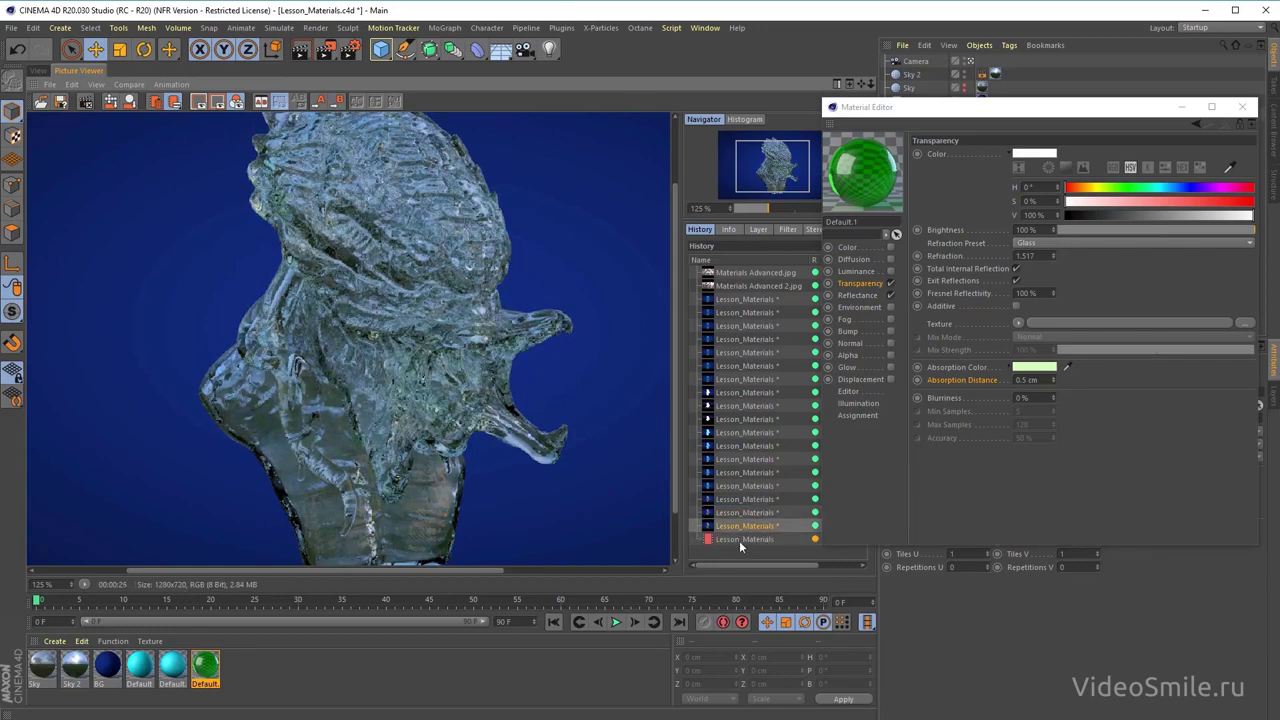
left_click(739, 540)
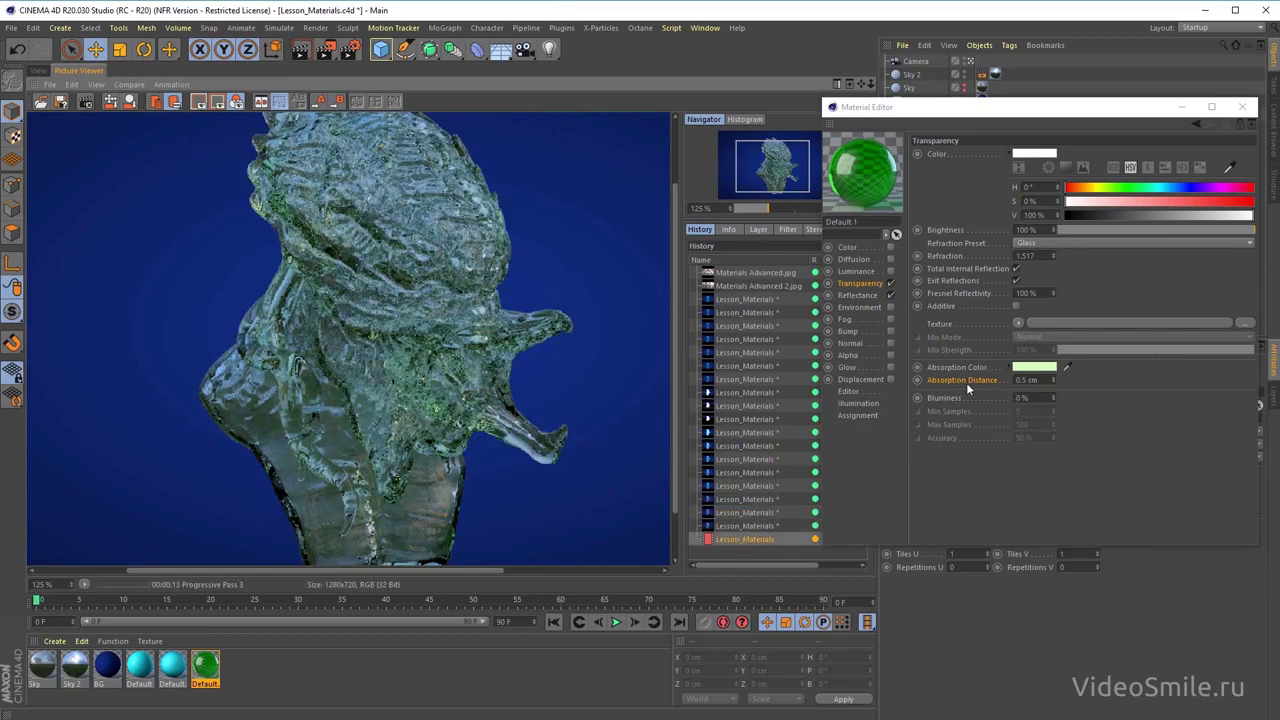
left_click(941, 399)
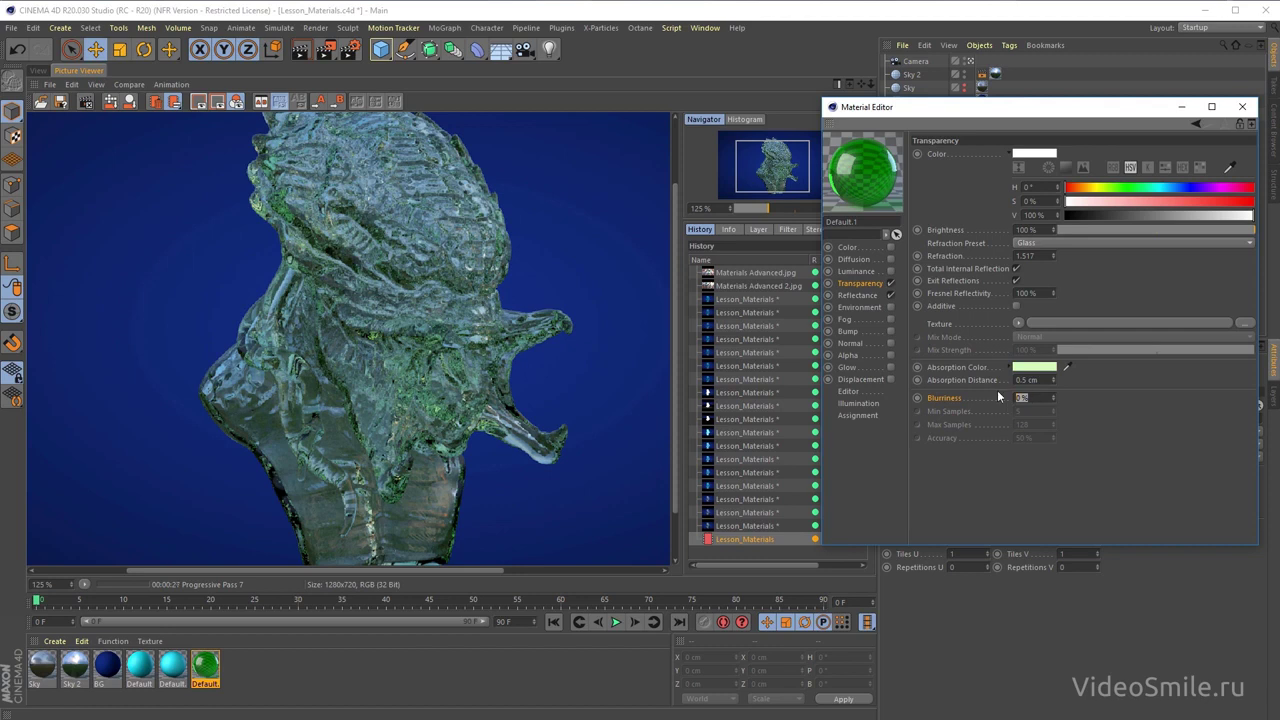
left_click(1017, 396)
type("5")
type("15")
- Set transparency blurriness to 15%, re-render and compare with the previous render
key("Return")
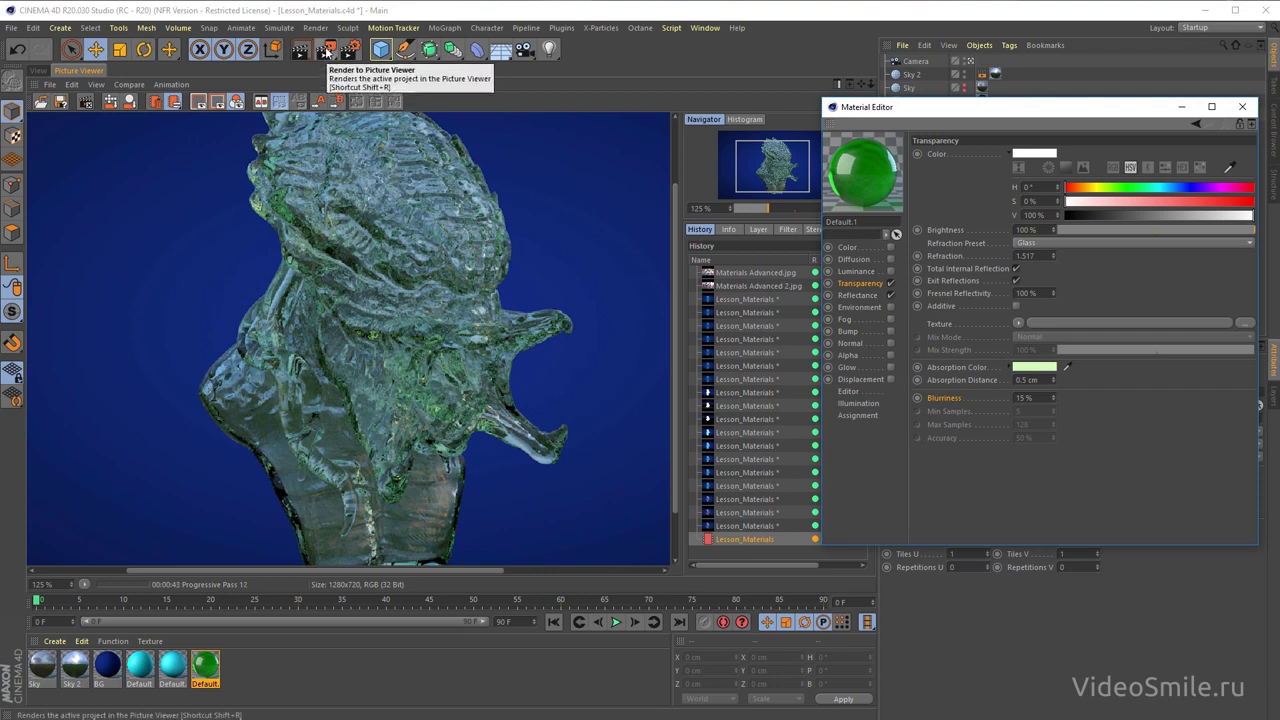
left_click(326, 50)
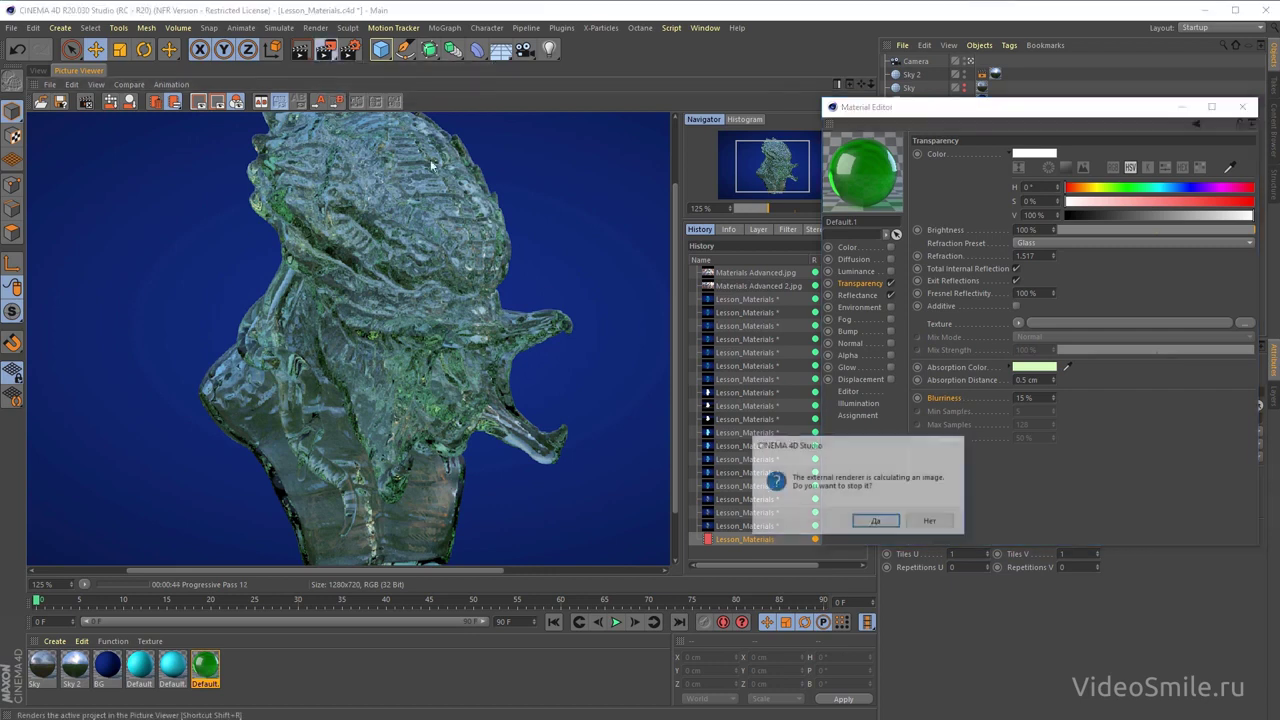
left_click(878, 525)
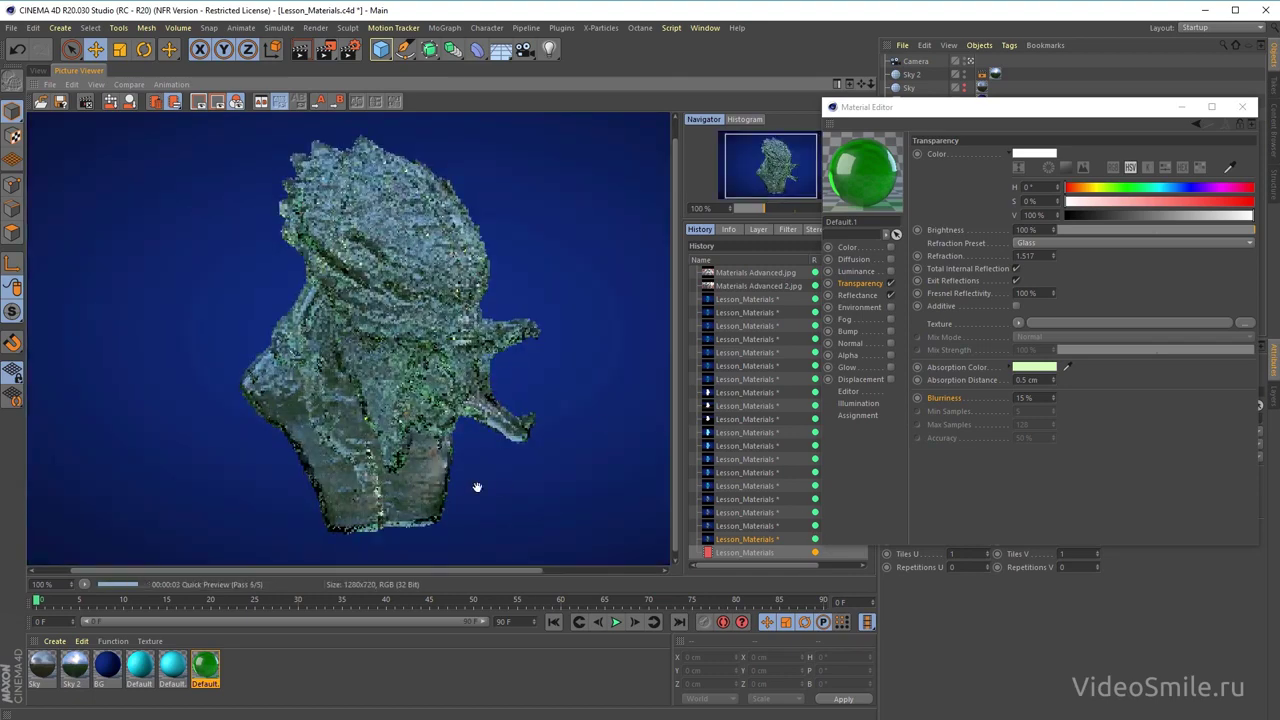
scroll(395, 245, "up", 1)
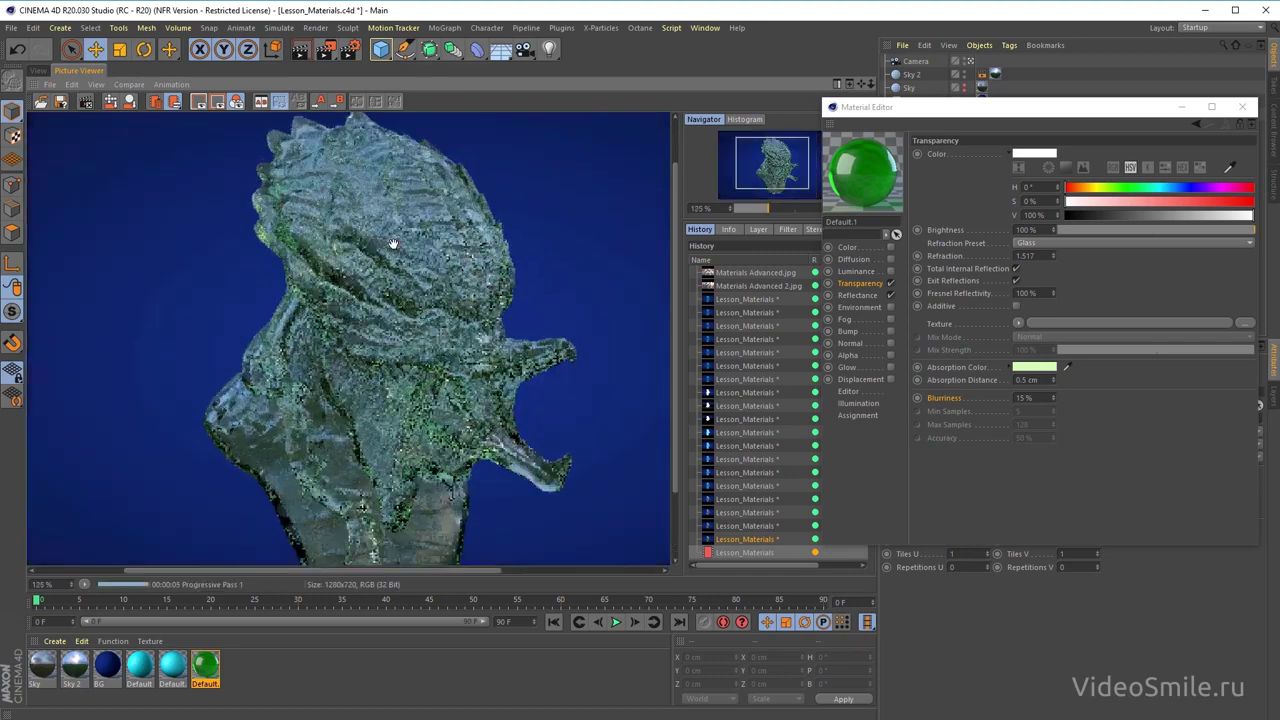
mouse_move(428, 343)
left_mouse_down()
mouse_move(428, 258)
mouse_move(430, 345)
left_mouse_up()
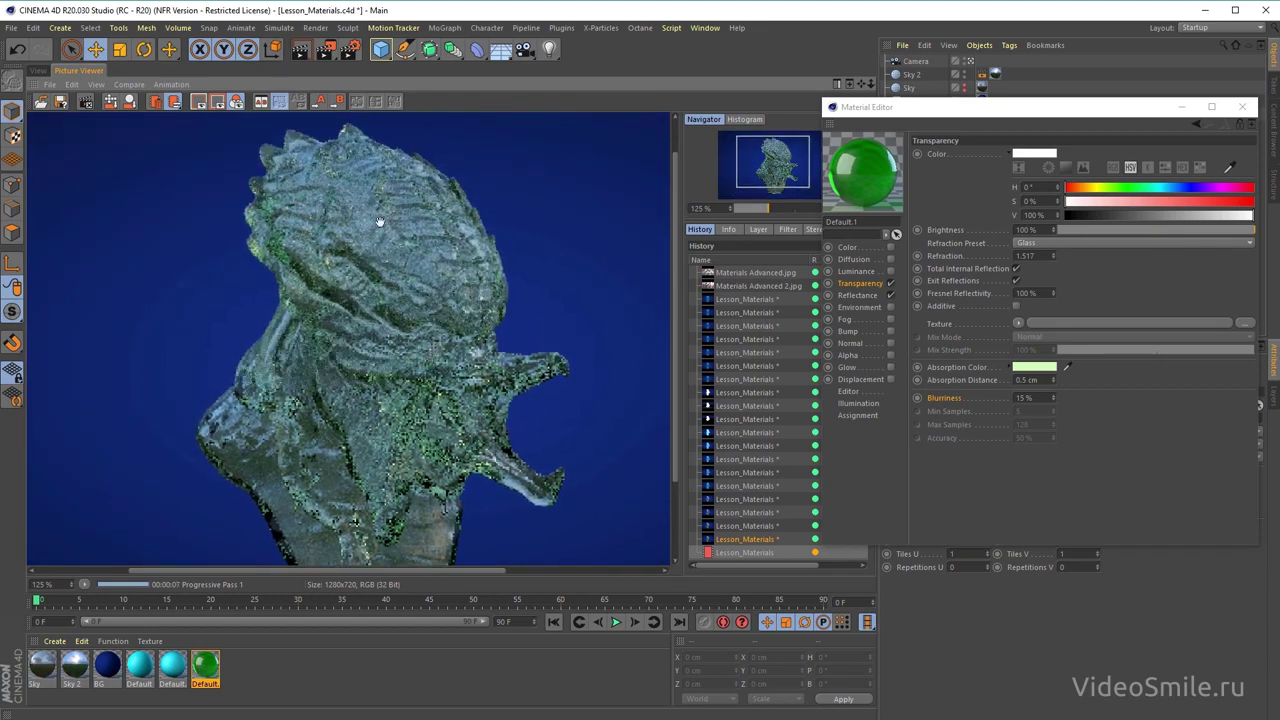
left_click(754, 540)
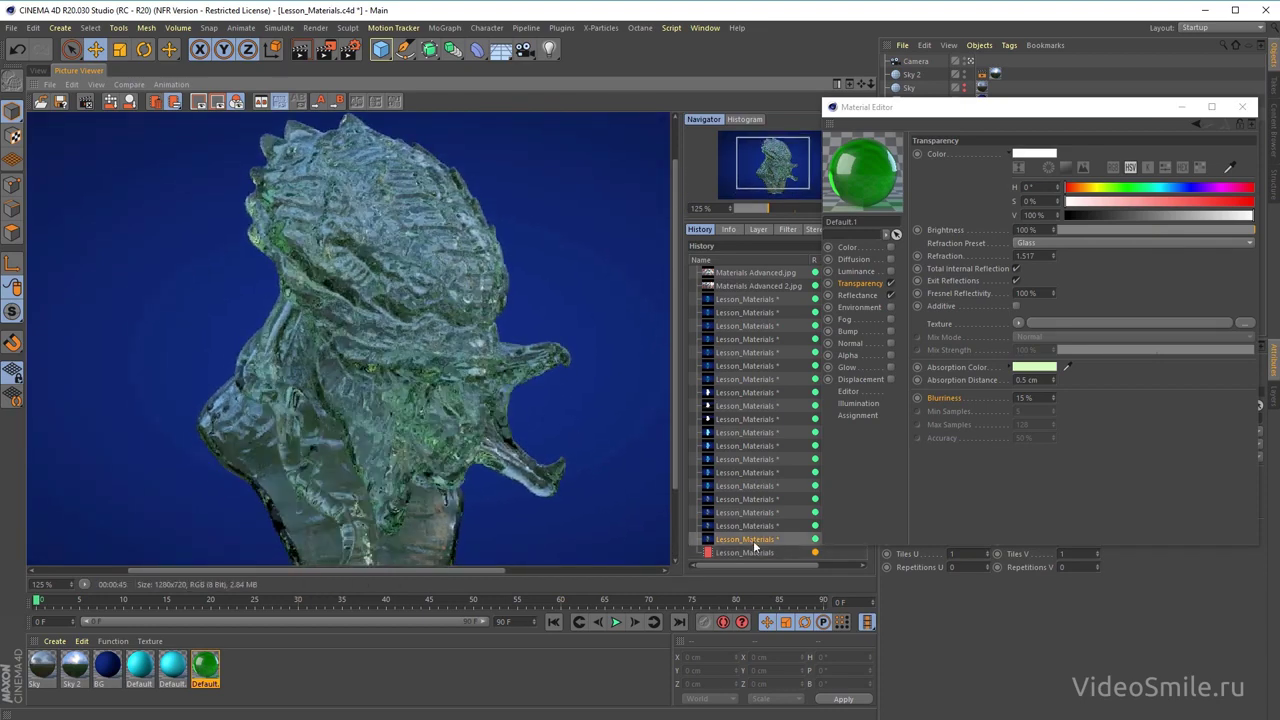
- Zoom and pan across the frosted render to inspect the head, neck and lower body
scroll(460, 218, "up", 2)
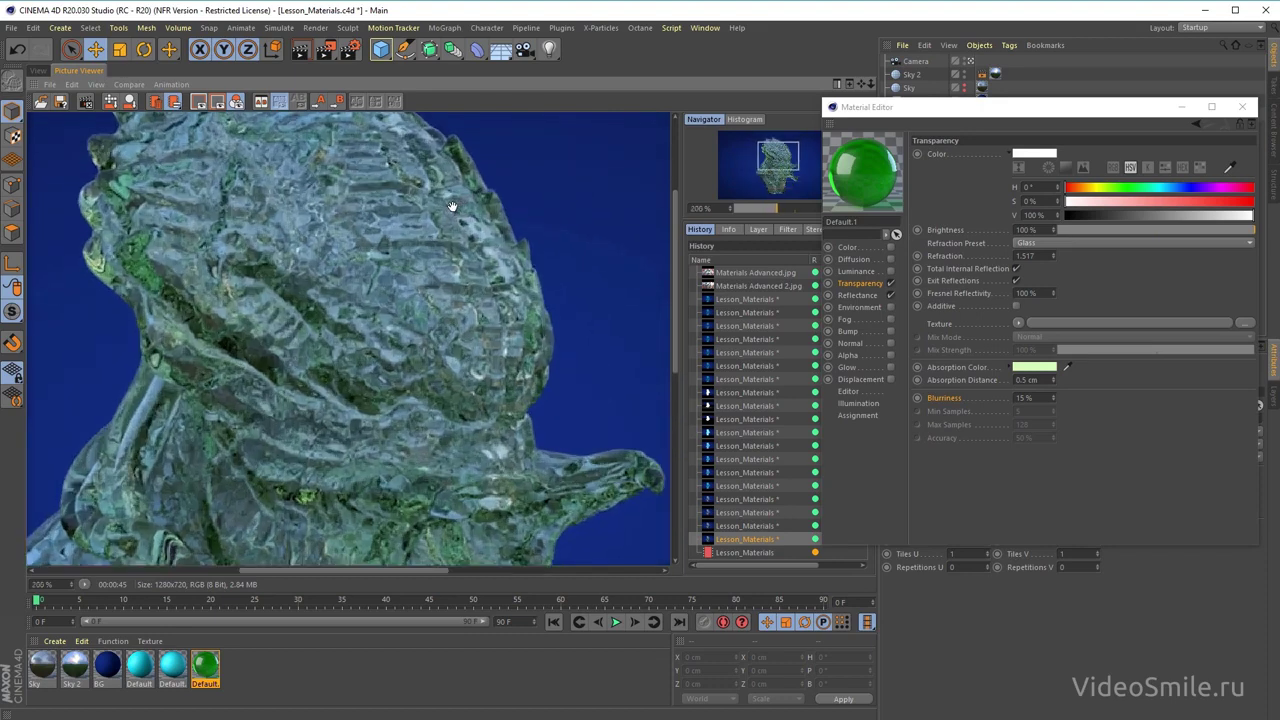
scroll(420, 198, "up", 2)
left_click_drag(287, 230, 213, 259)
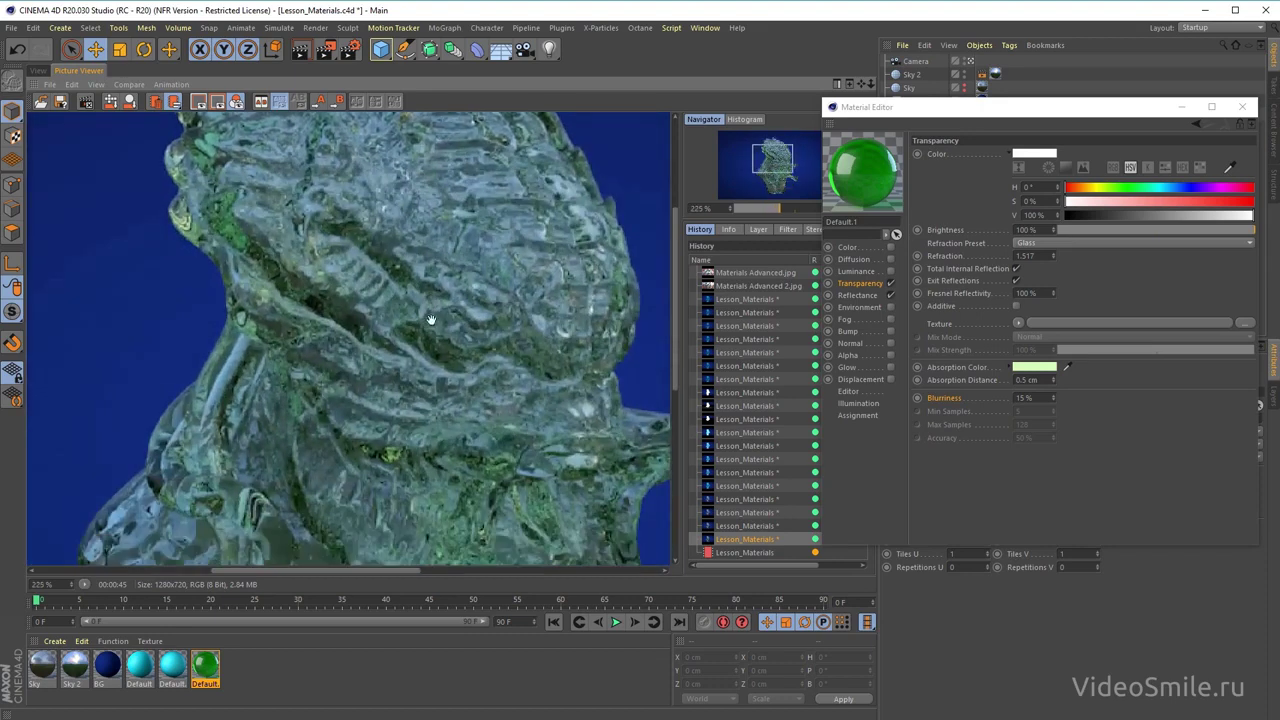
left_click_drag(507, 494, 496, 322)
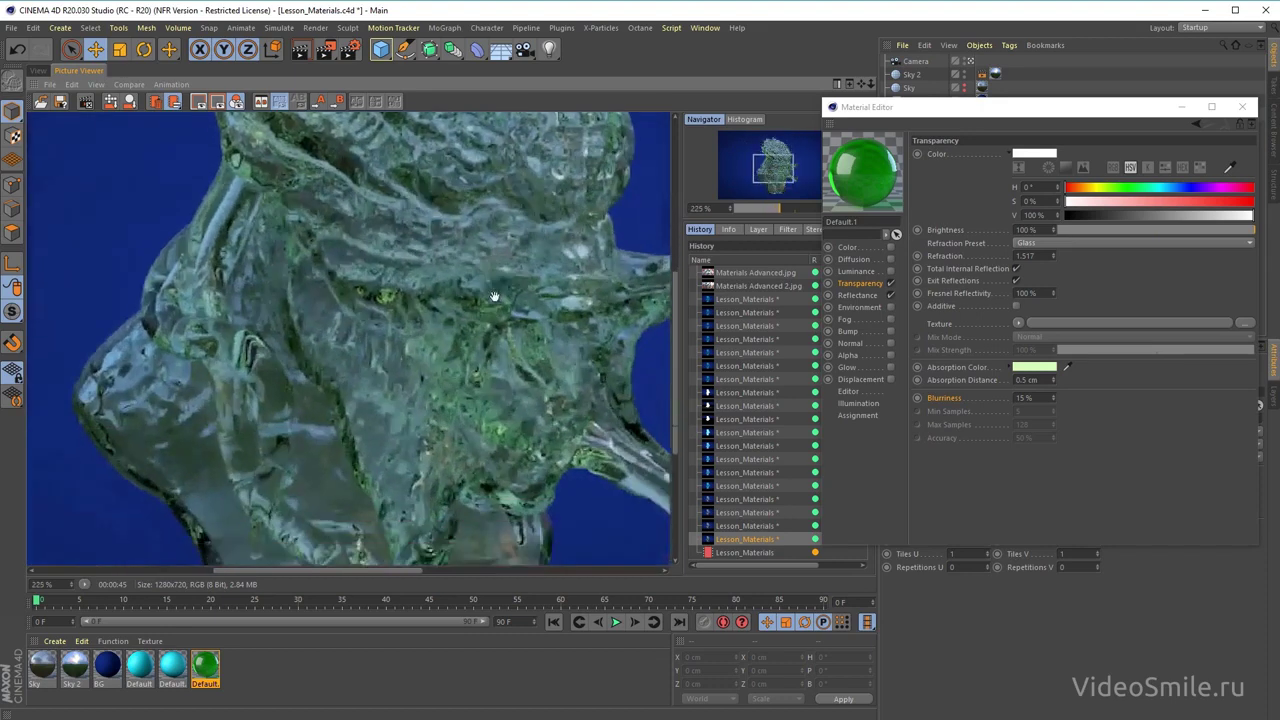
scroll(637, 457, "down", 2)
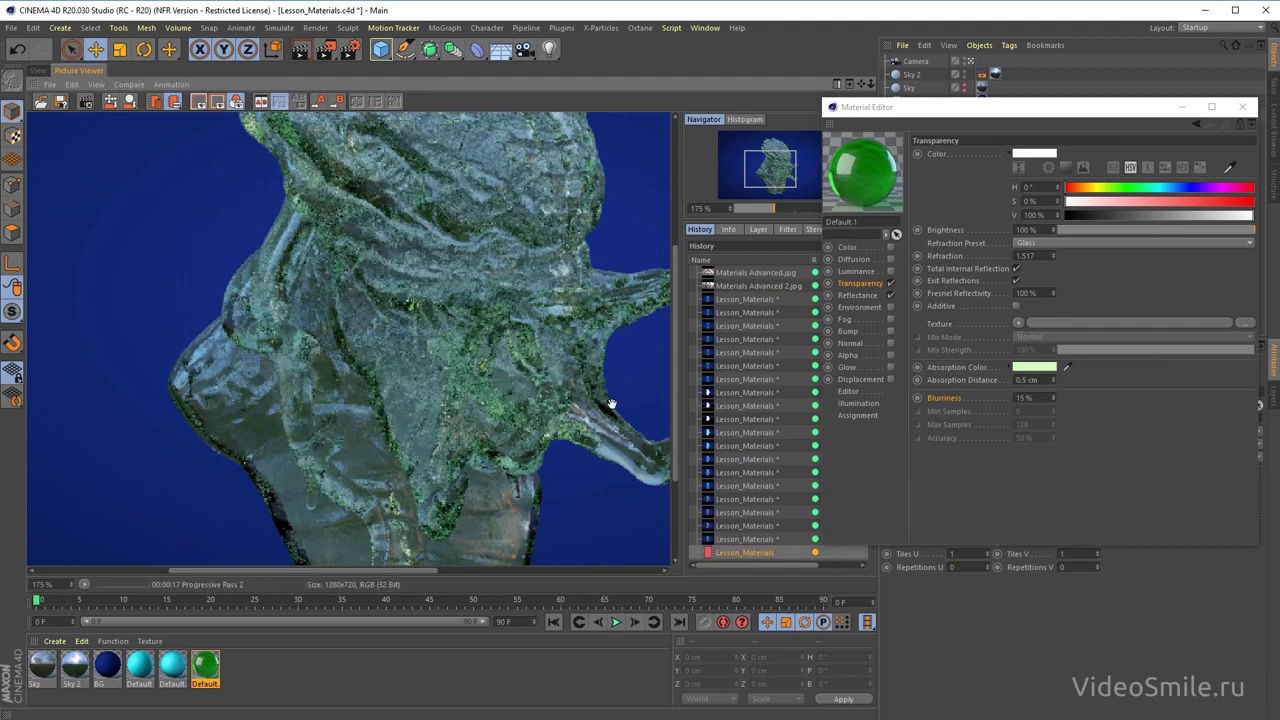
mouse_move(614, 406)
left_mouse_down()
mouse_move(529, 449)
mouse_move(508, 286)
mouse_move(429, 334)
left_mouse_up()
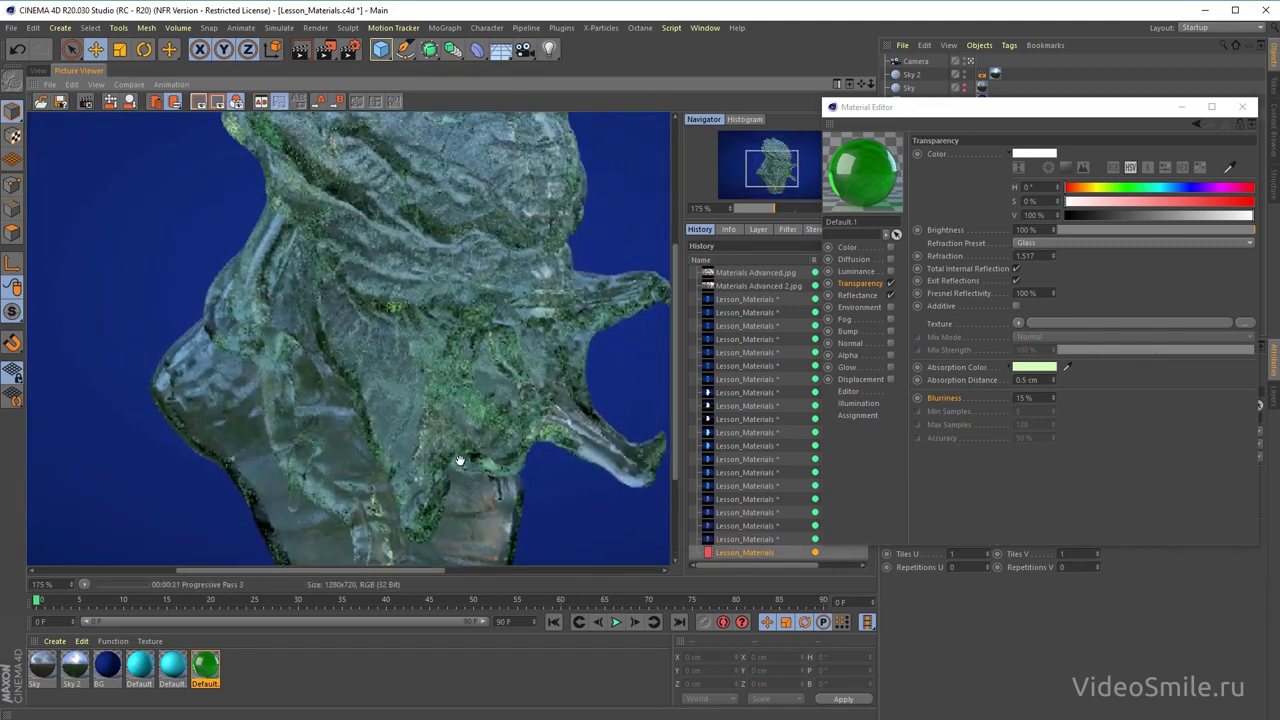
scroll(484, 341, "down", 1)
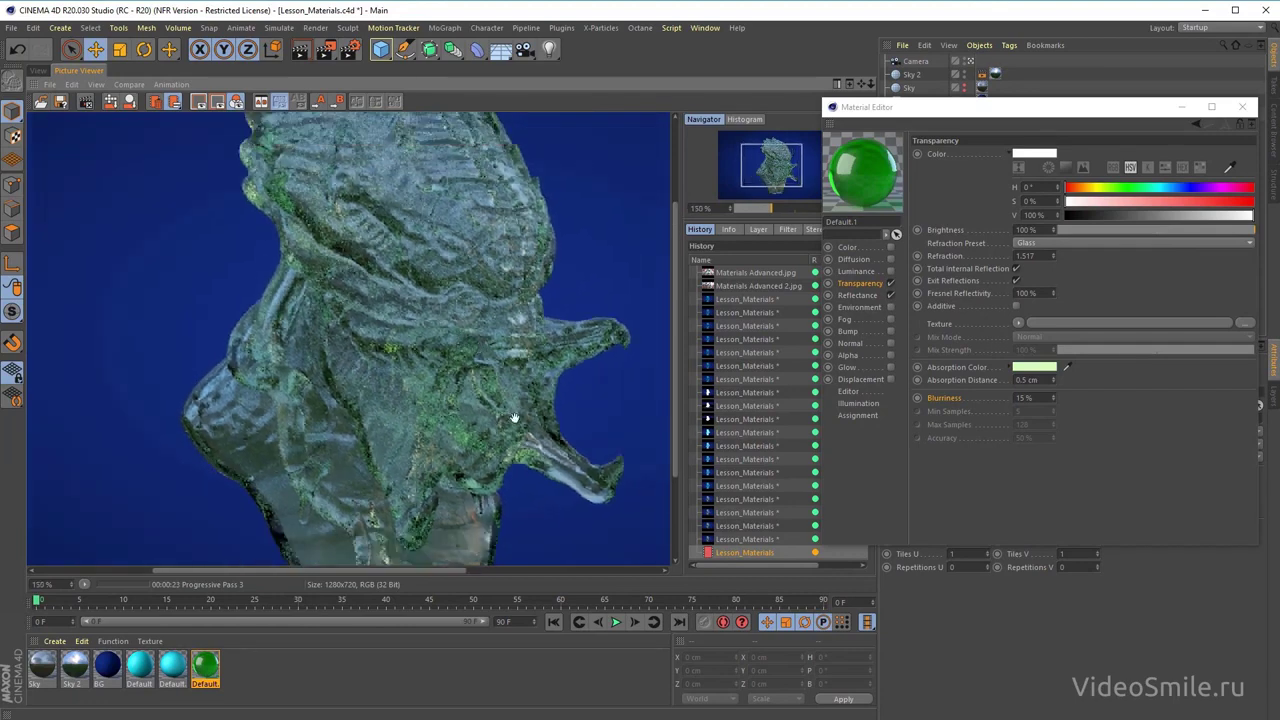
left_click_drag(478, 347, 461, 371)
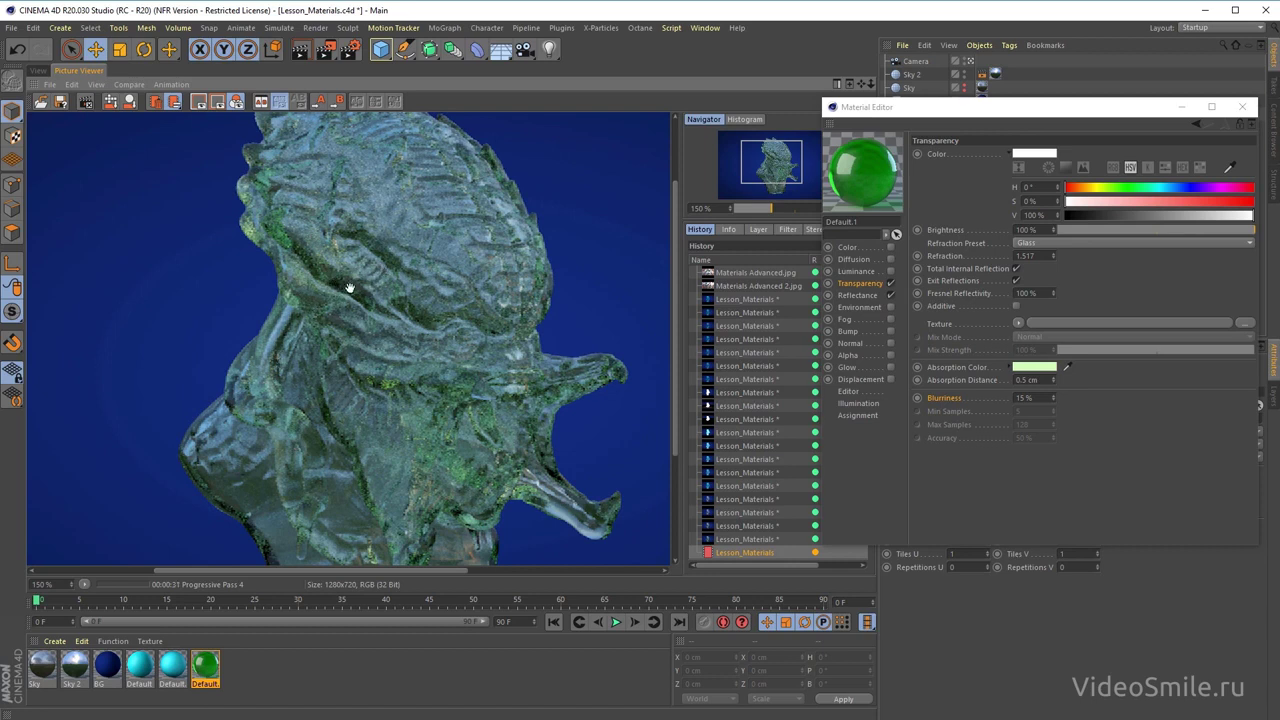
left_click_drag(418, 322, 474, 363)
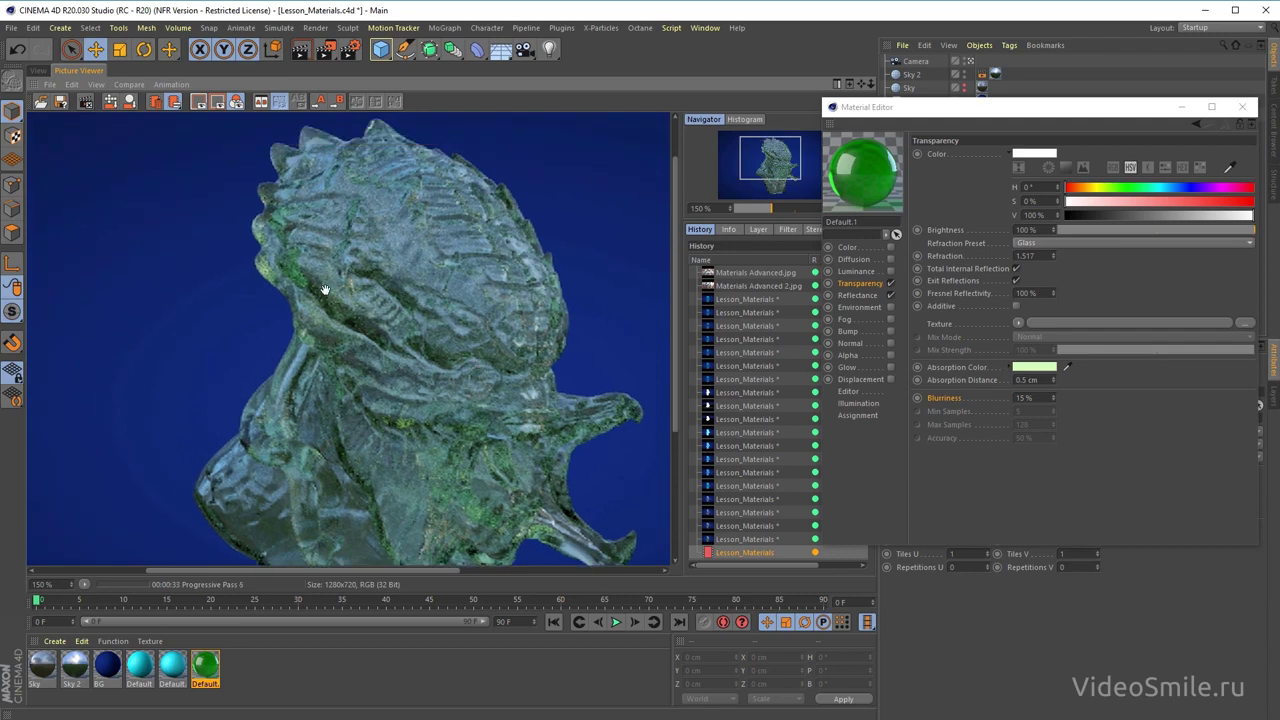
mouse_move(505, 451)
left_mouse_down()
mouse_move(531, 331)
mouse_move(494, 409)
mouse_move(491, 337)
mouse_move(468, 347)
mouse_move(435, 410)
left_mouse_up()
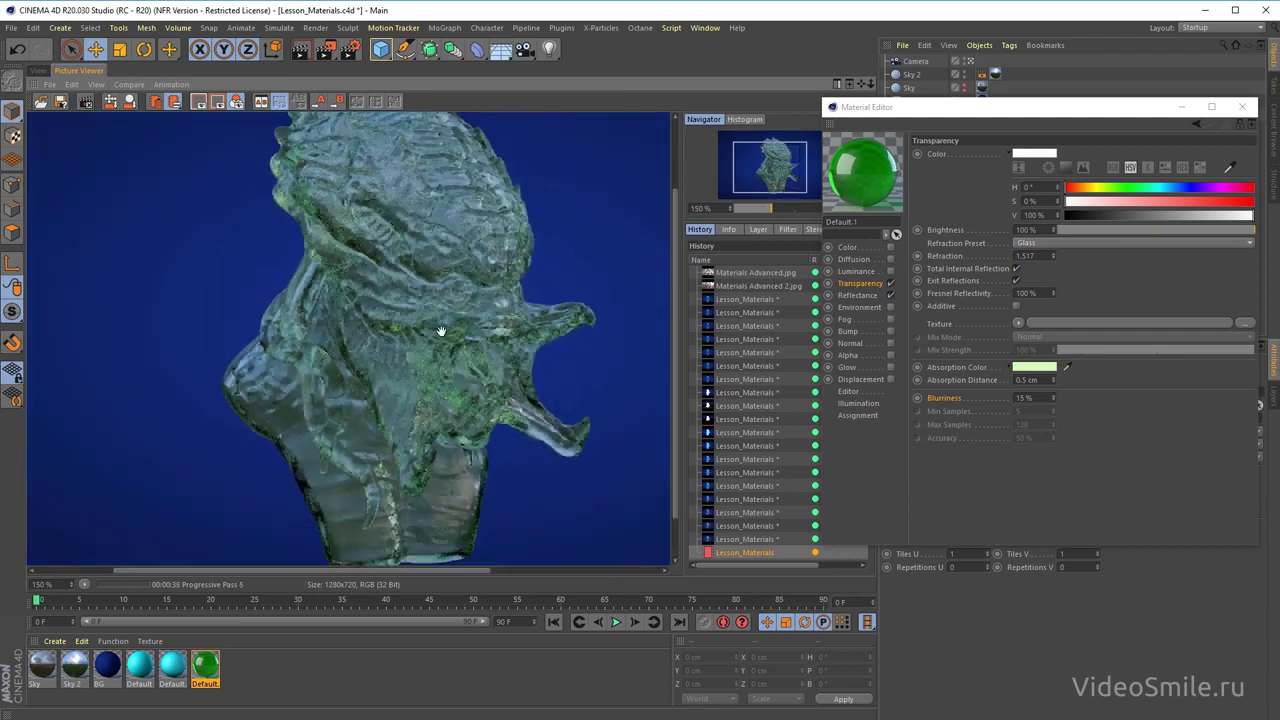
left_click_drag(923, 108, 943, 298)
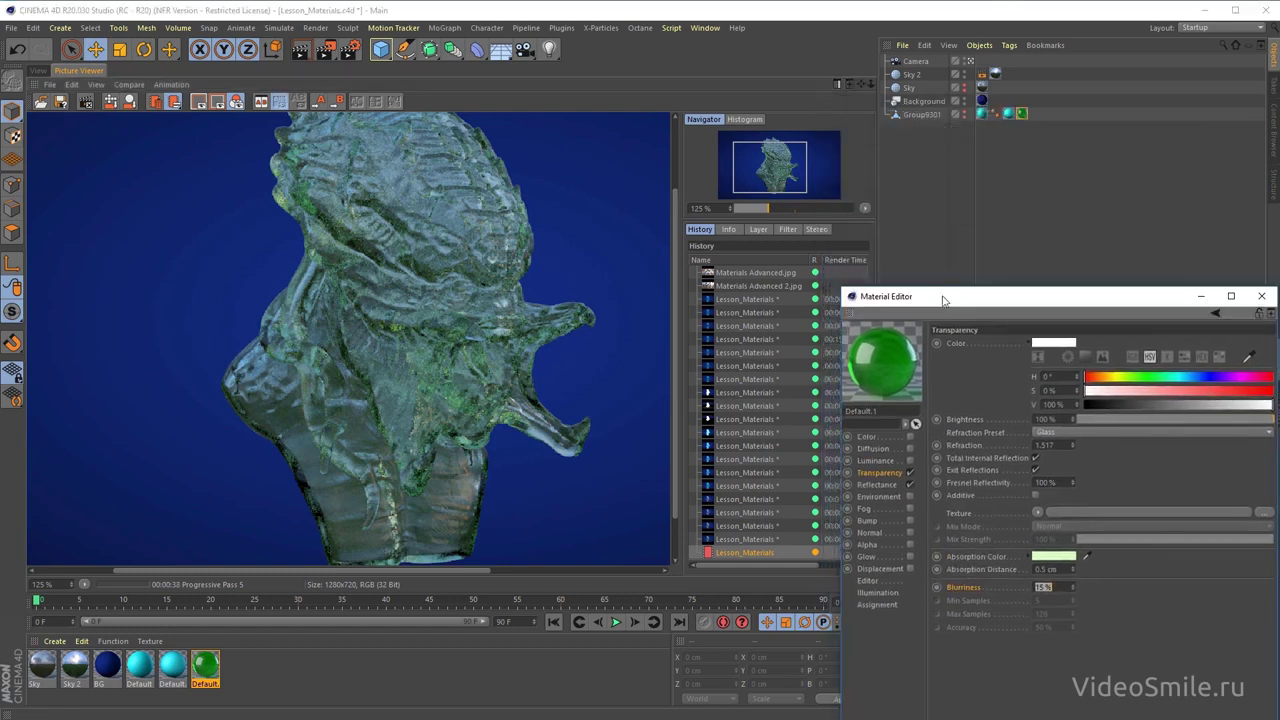
- Add a Compositing tag to Group9301 and turn off Seen by Rays
left_click(36, 71)
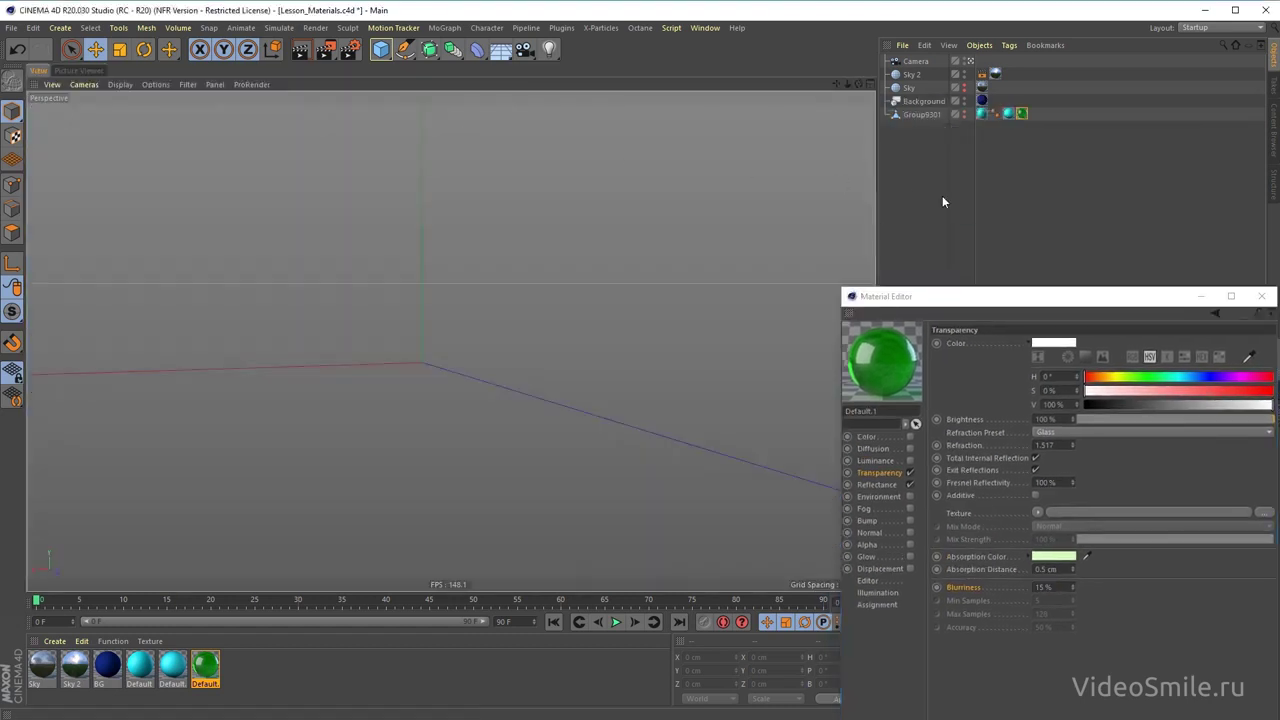
left_click(929, 116)
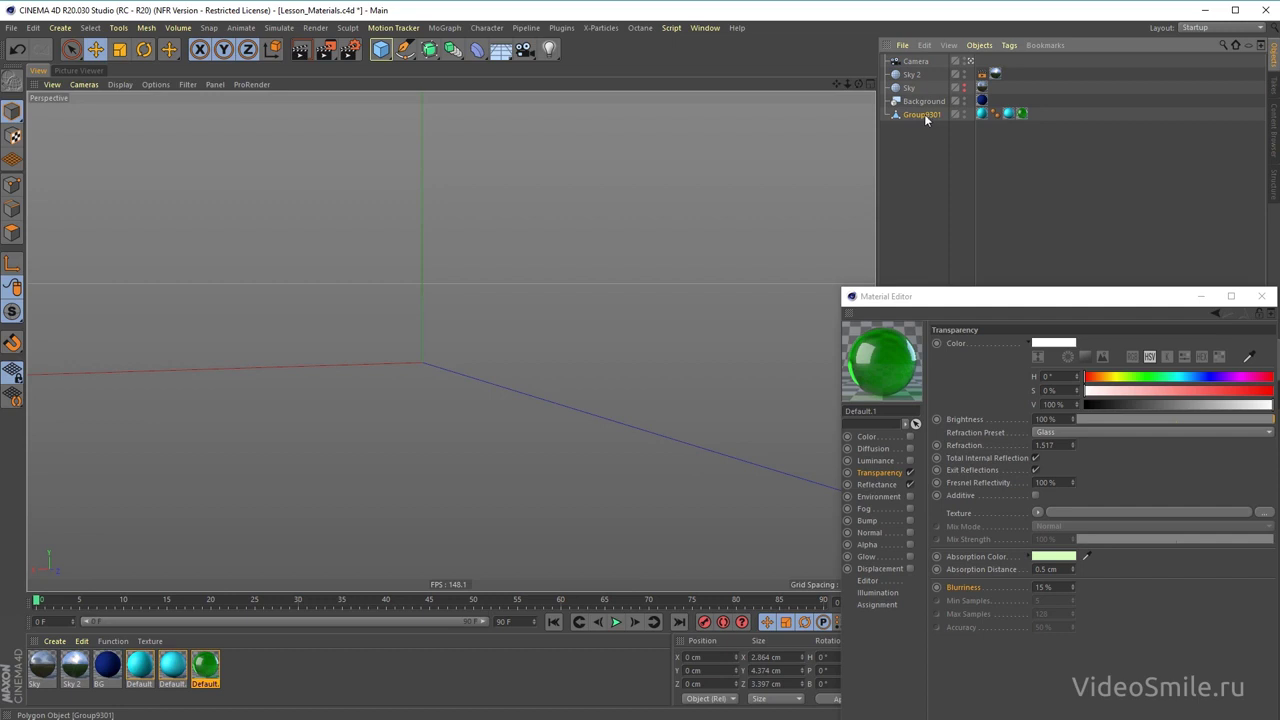
right_click(926, 119)
mouse_move(970, 124)
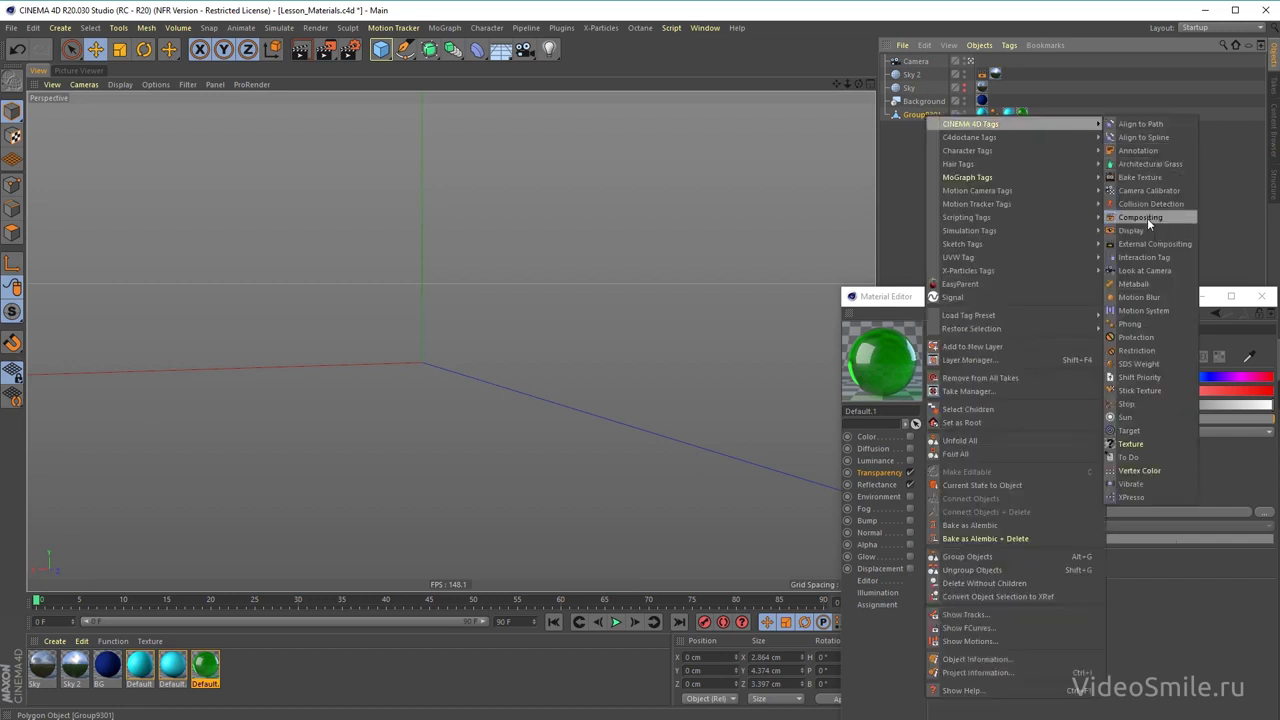
left_click(1140, 217)
left_click_drag(1068, 308, 1005, 648)
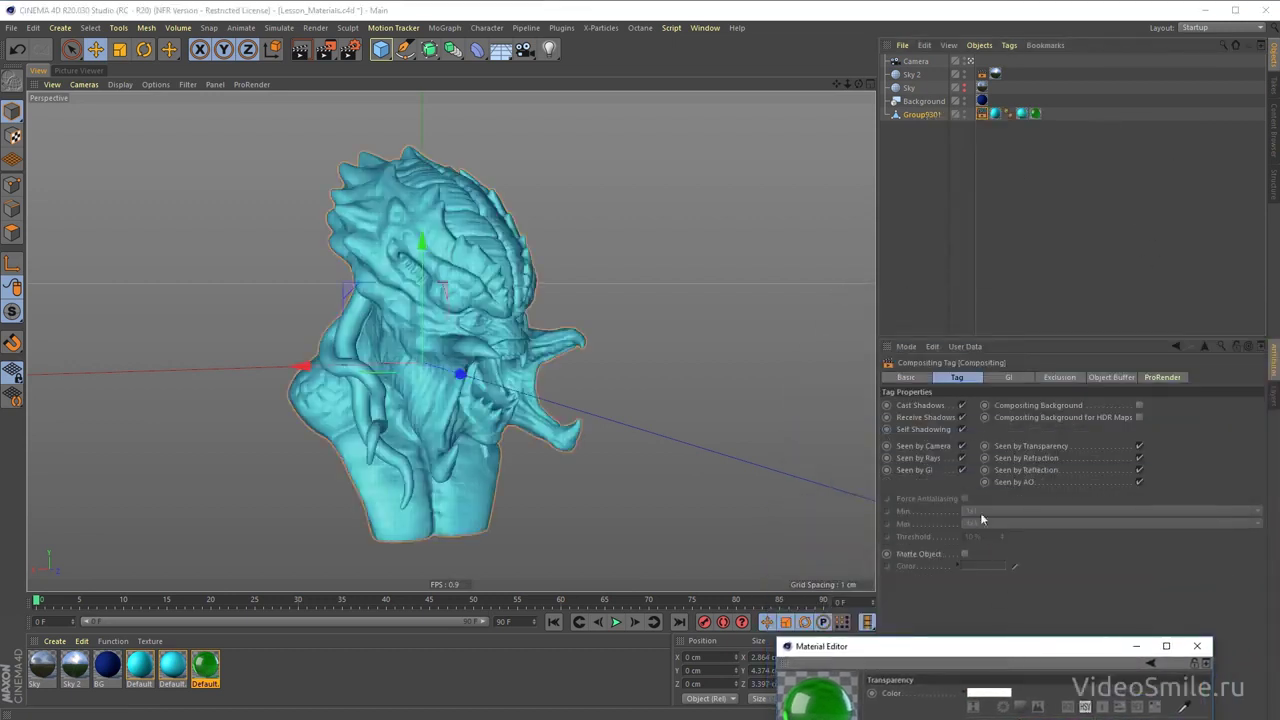
left_click(962, 458)
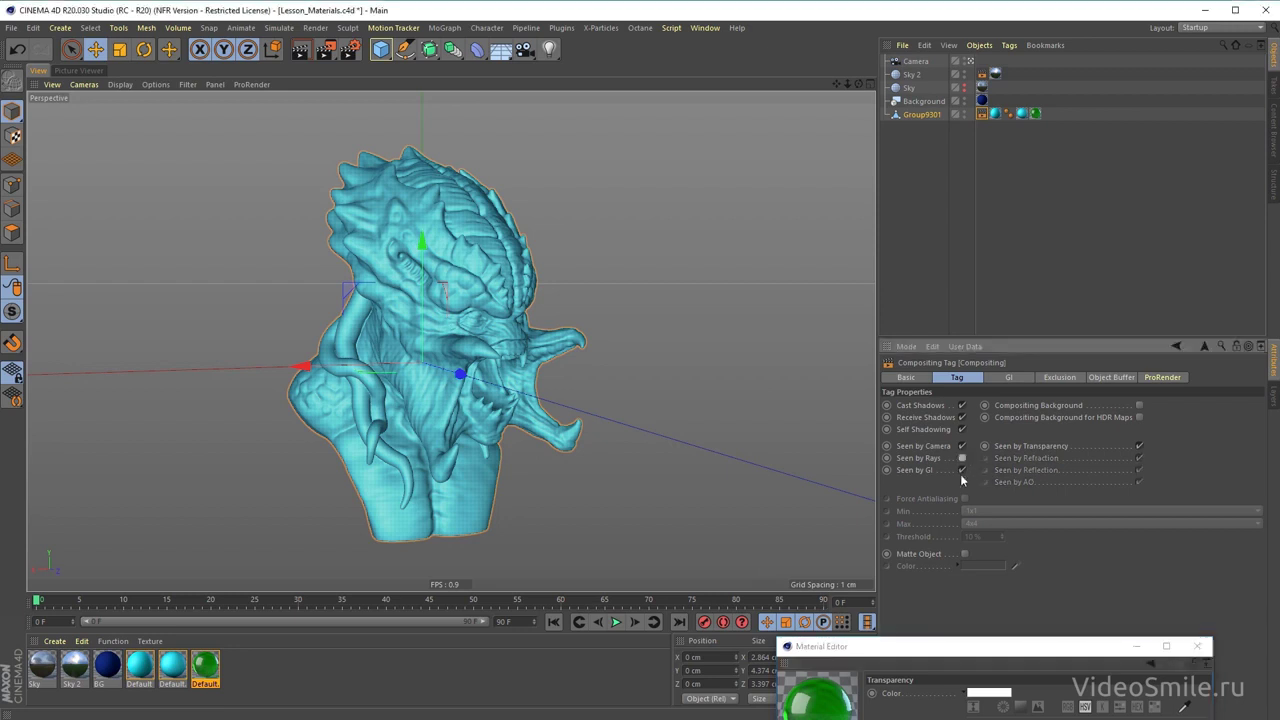
- Render with Seen by Rays off, compare against the 00:00:45 render, then start another render
left_click_drag(943, 657, 960, 300)
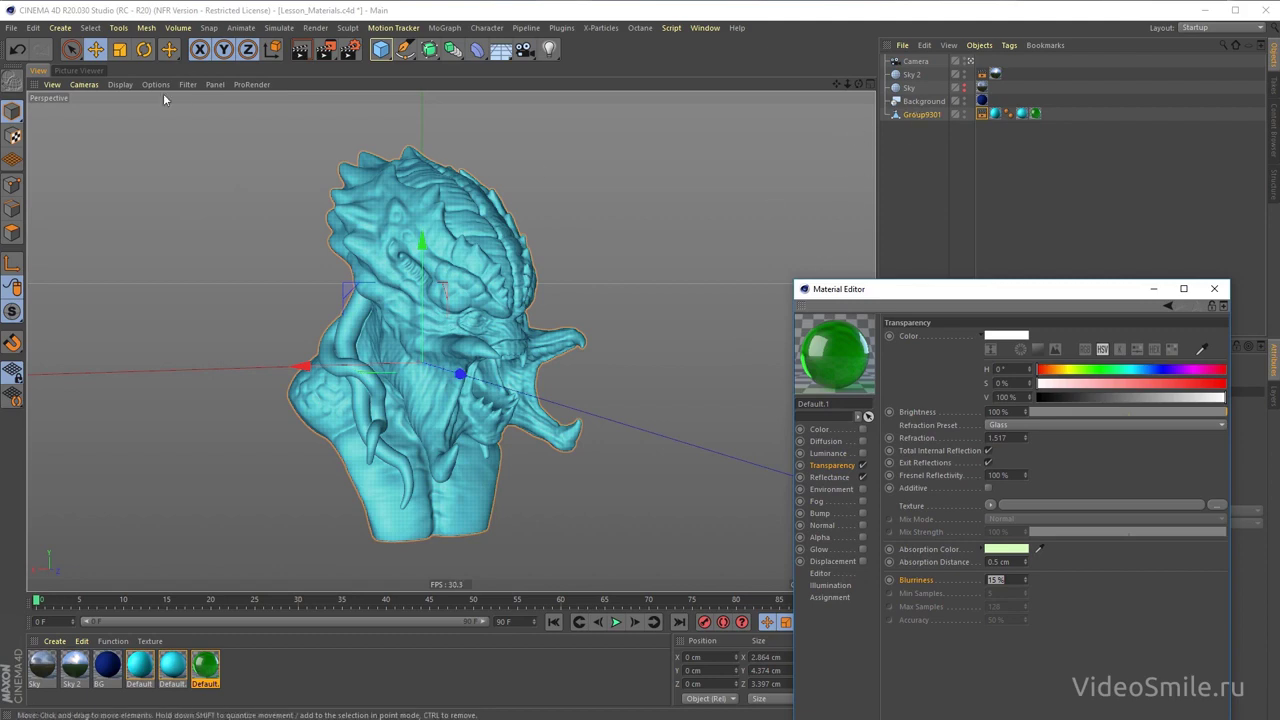
key("shift+r")
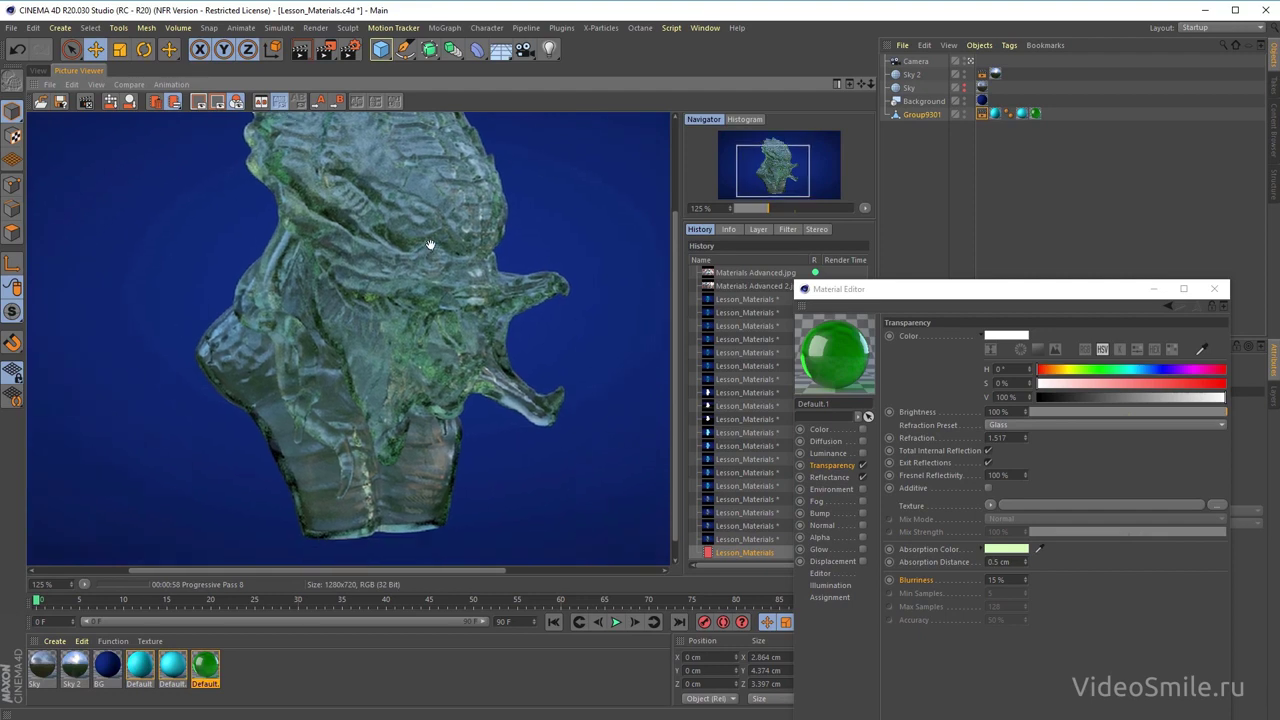
left_click_drag(916, 295, 978, 253)
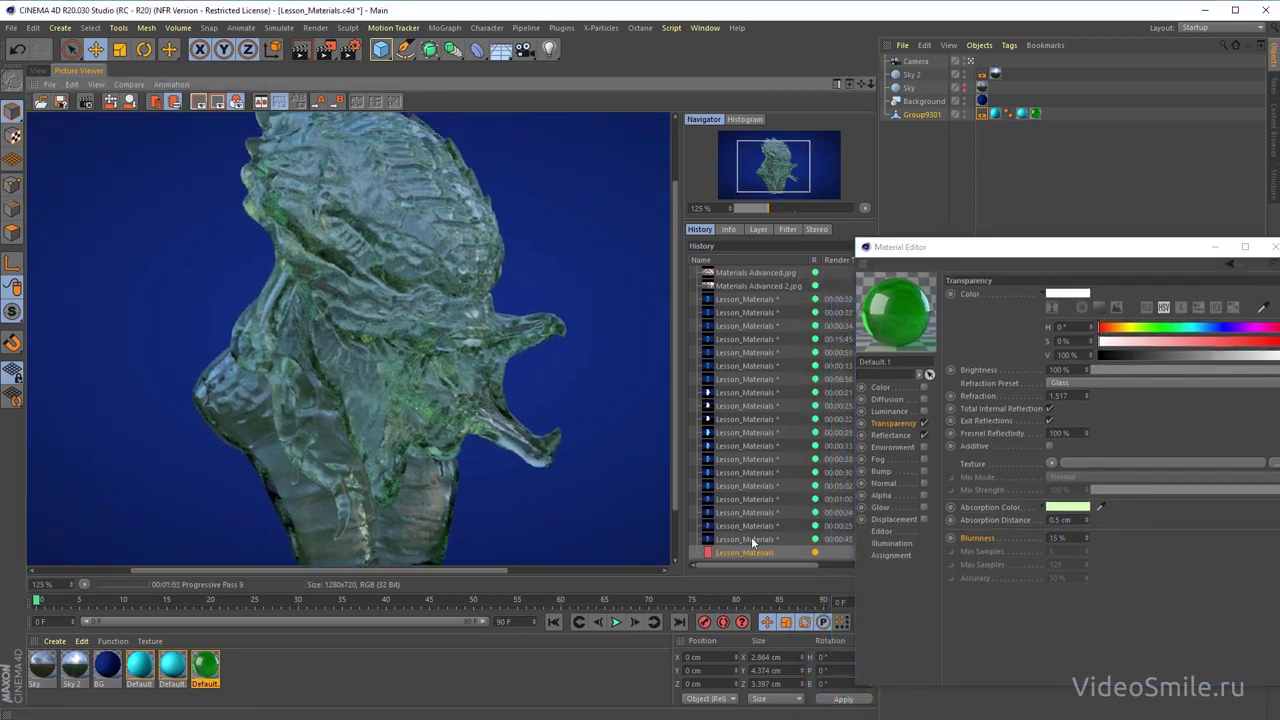
left_click(752, 542)
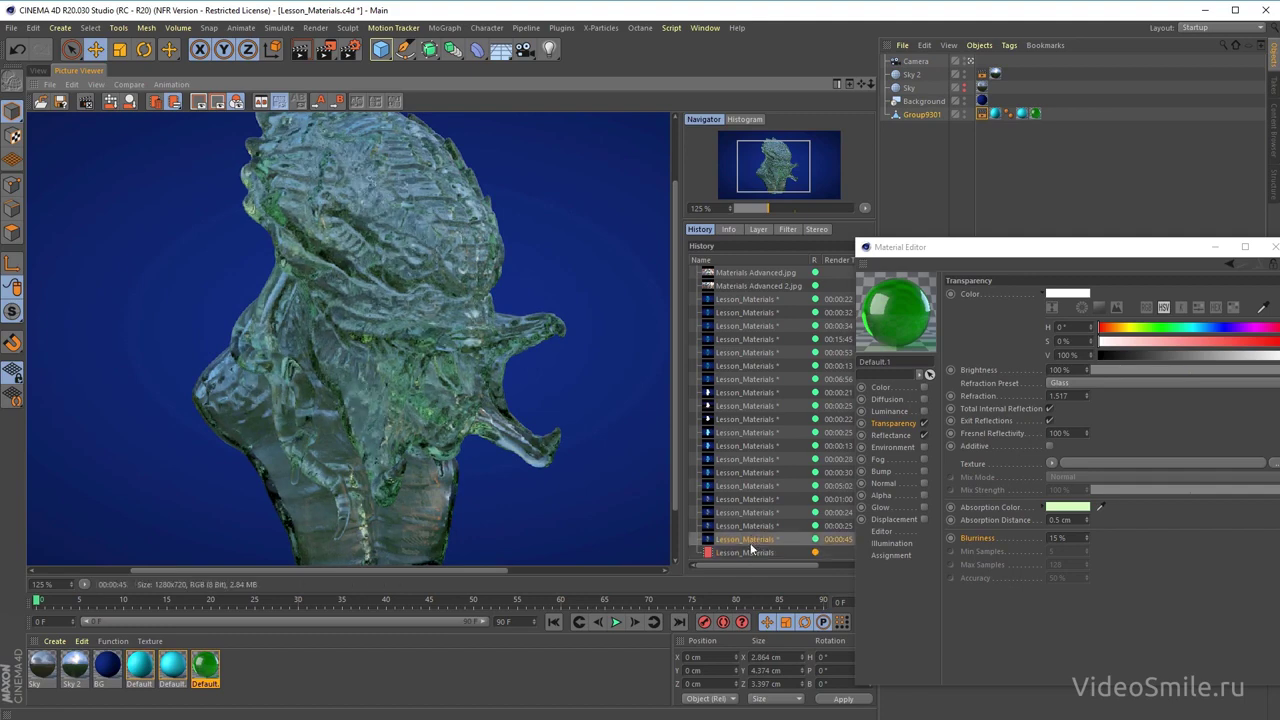
left_click(752, 552)
left_click(325, 49)
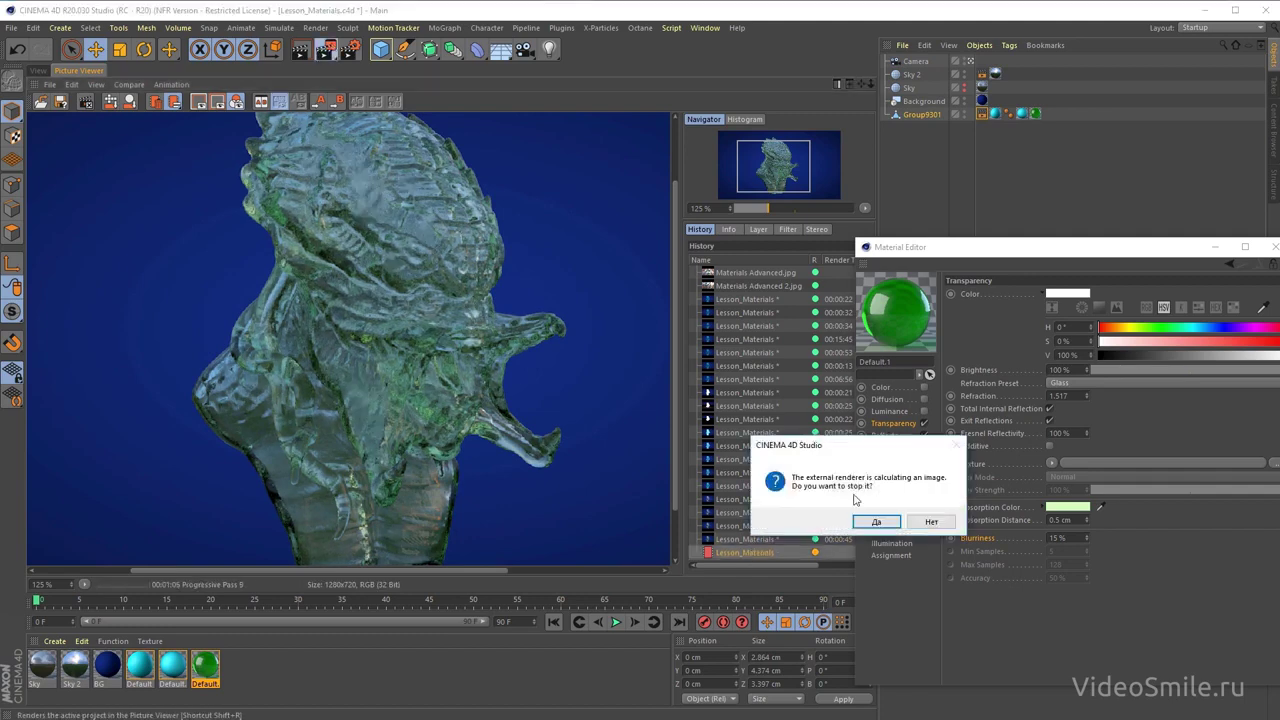
- Restart the render and pan around it to inspect the head and lower bust
left_click(878, 520)
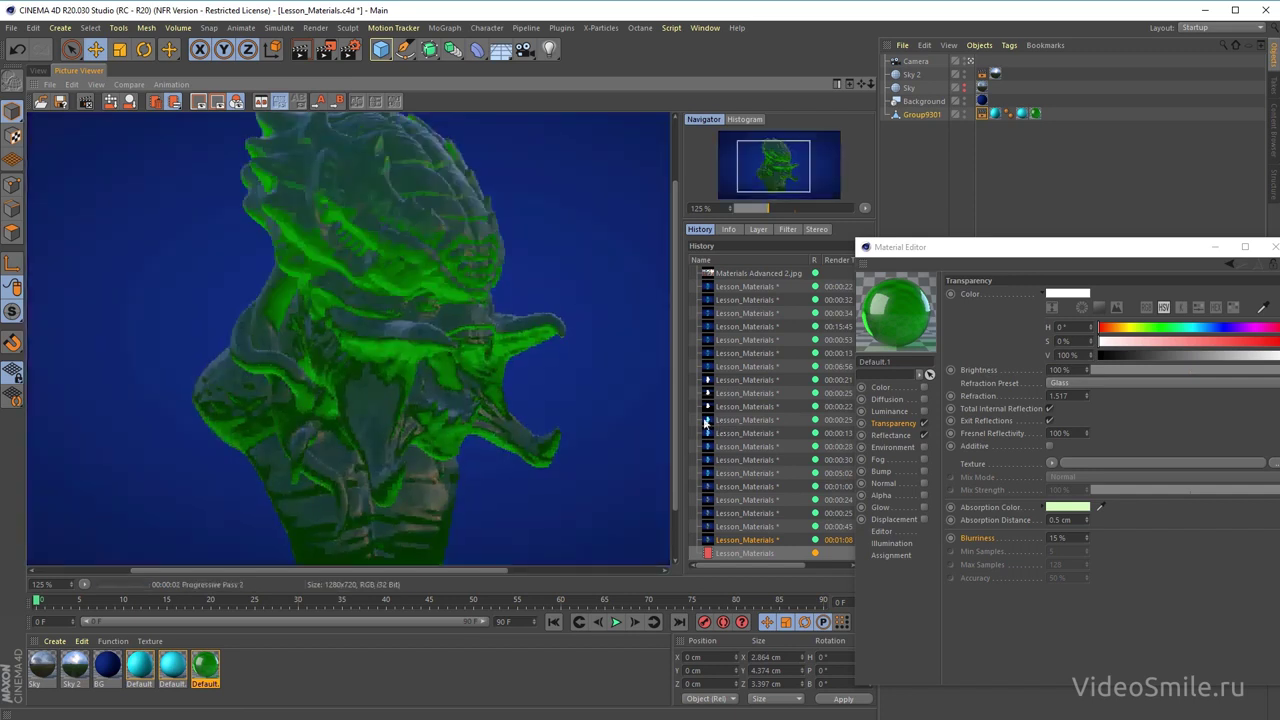
mouse_move(411, 227)
left_mouse_down()
mouse_move(466, 331)
mouse_move(561, 446)
left_mouse_up()
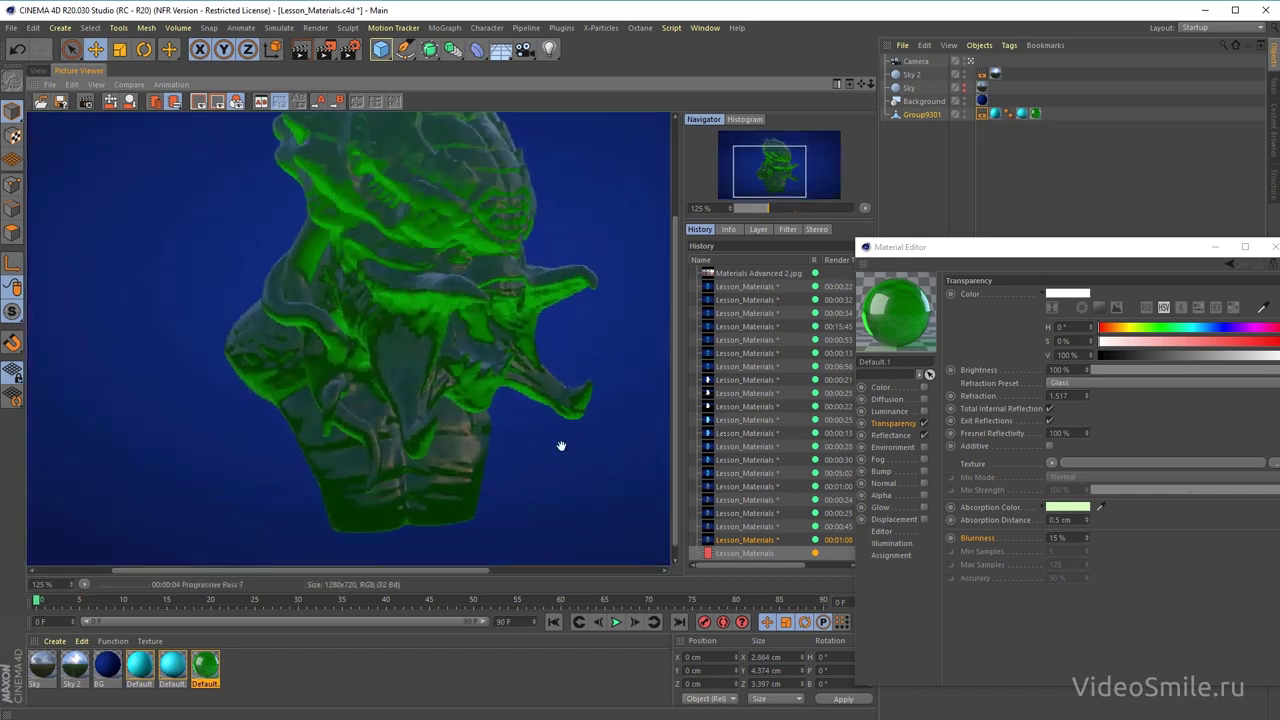
left_click_drag(471, 274, 457, 357)
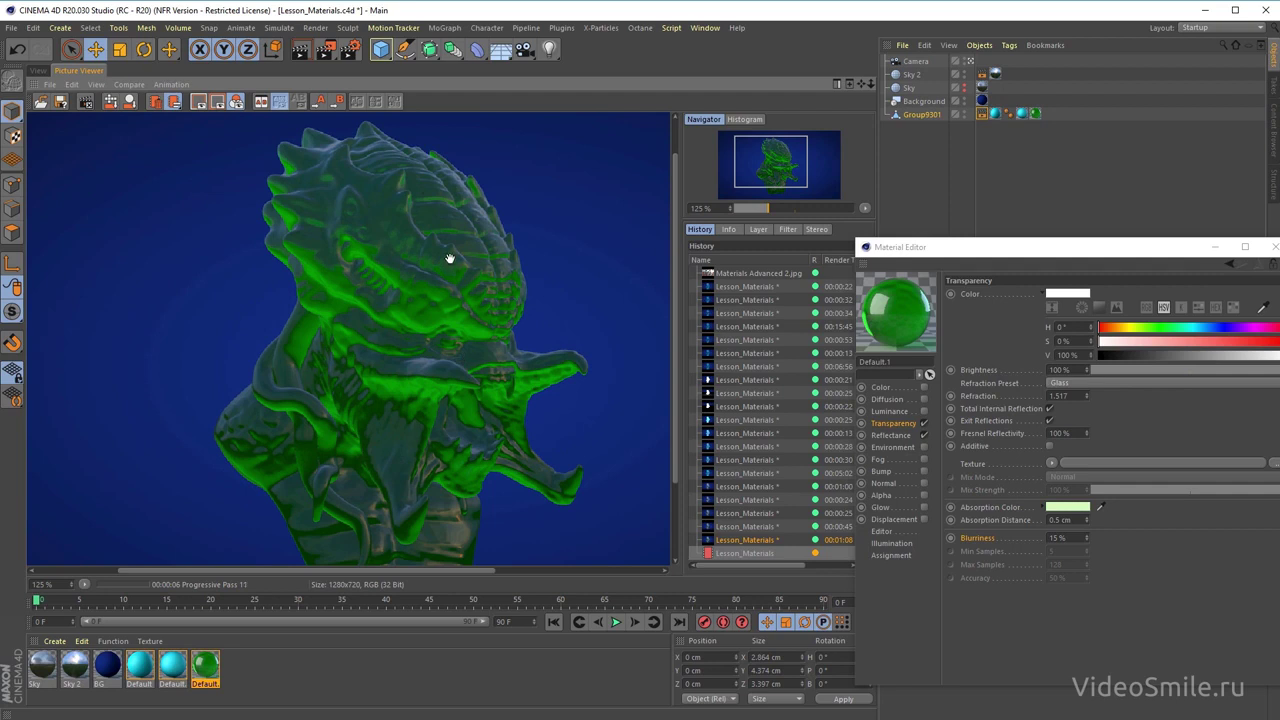
left_click_drag(486, 454, 469, 421)
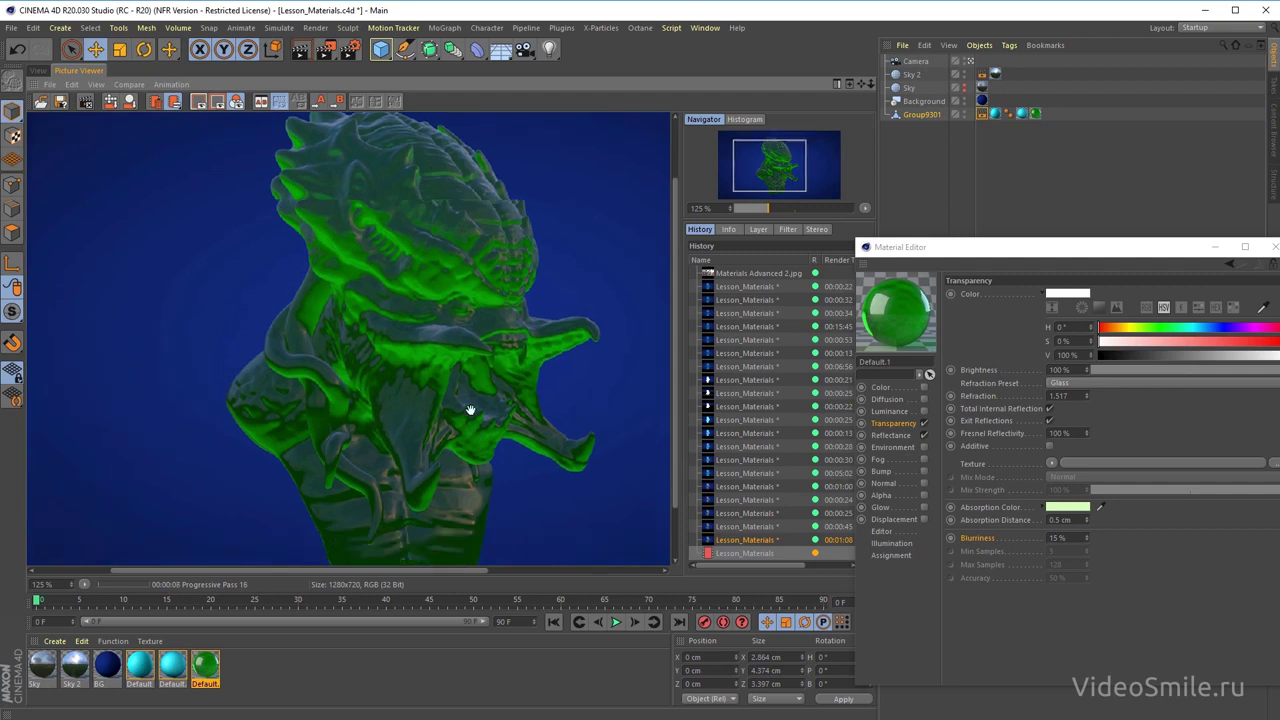
left_click_drag(480, 291, 486, 292)
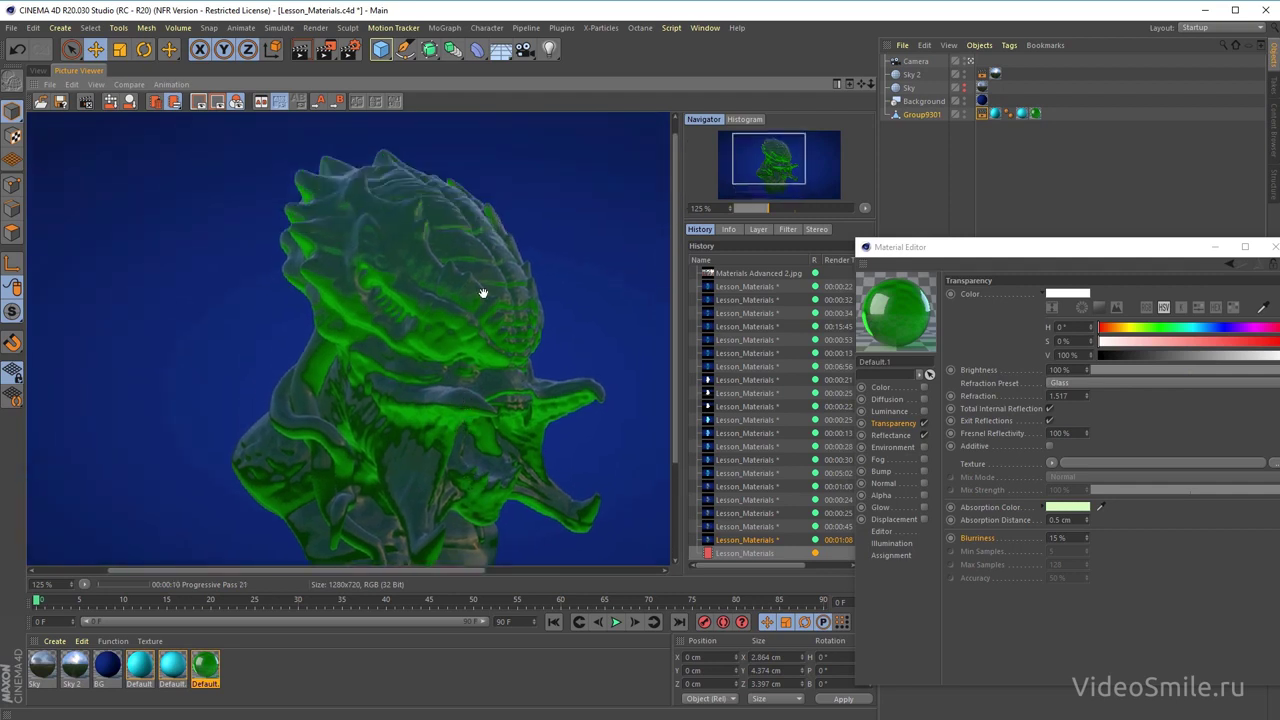
mouse_move(438, 383)
left_mouse_down()
mouse_move(335, 321)
mouse_move(364, 334)
left_mouse_up()
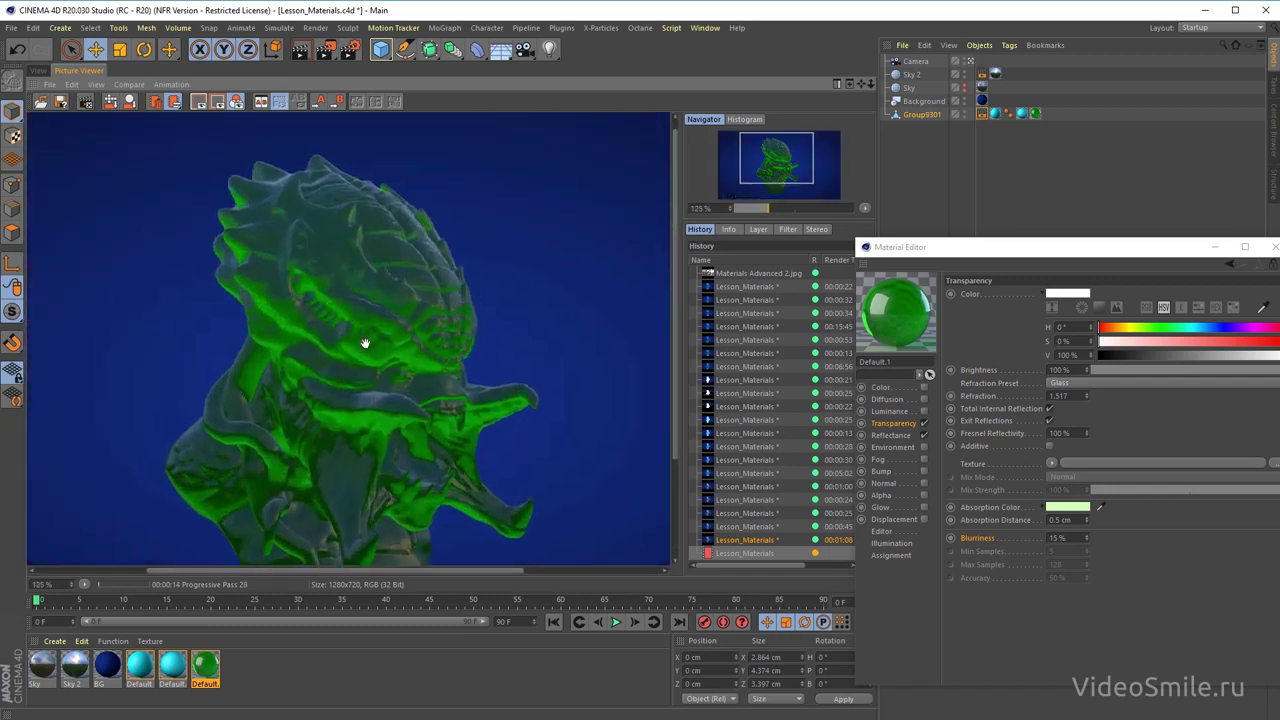
left_click_drag(465, 463, 447, 410)
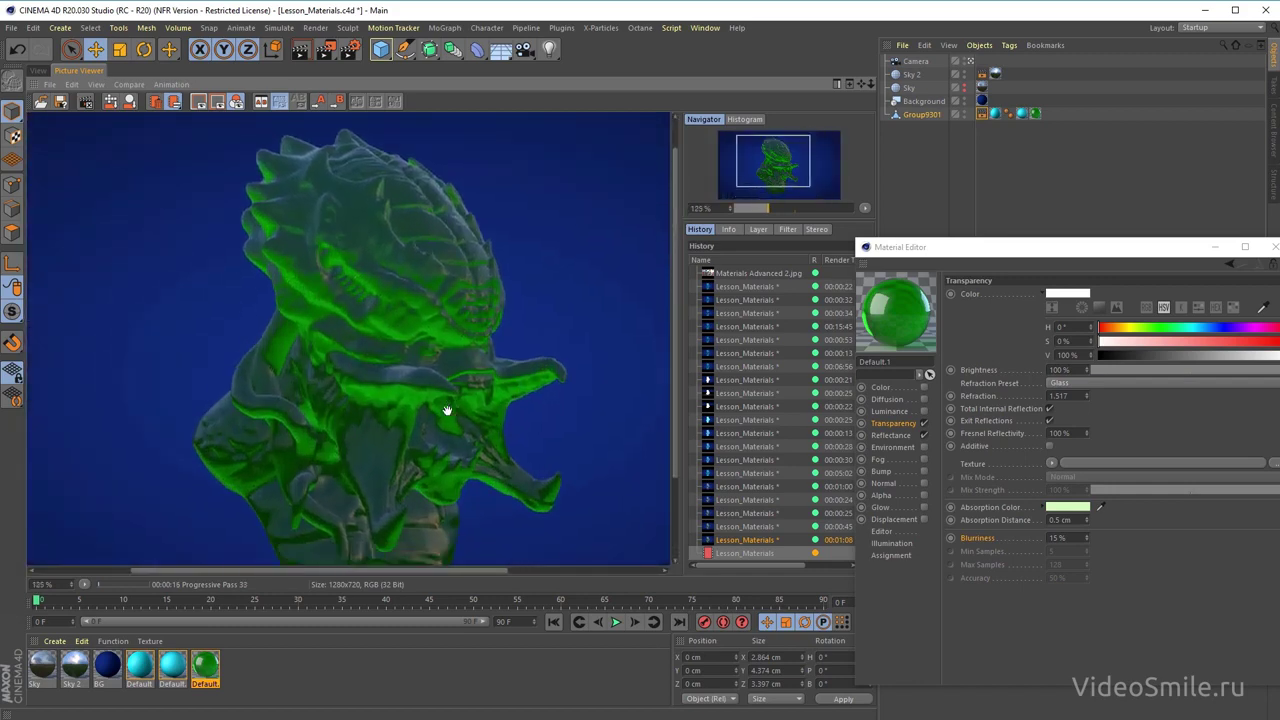
- Set the absorption distance to 10 cm, re-render and compare with the previous render
double_click(1058, 520)
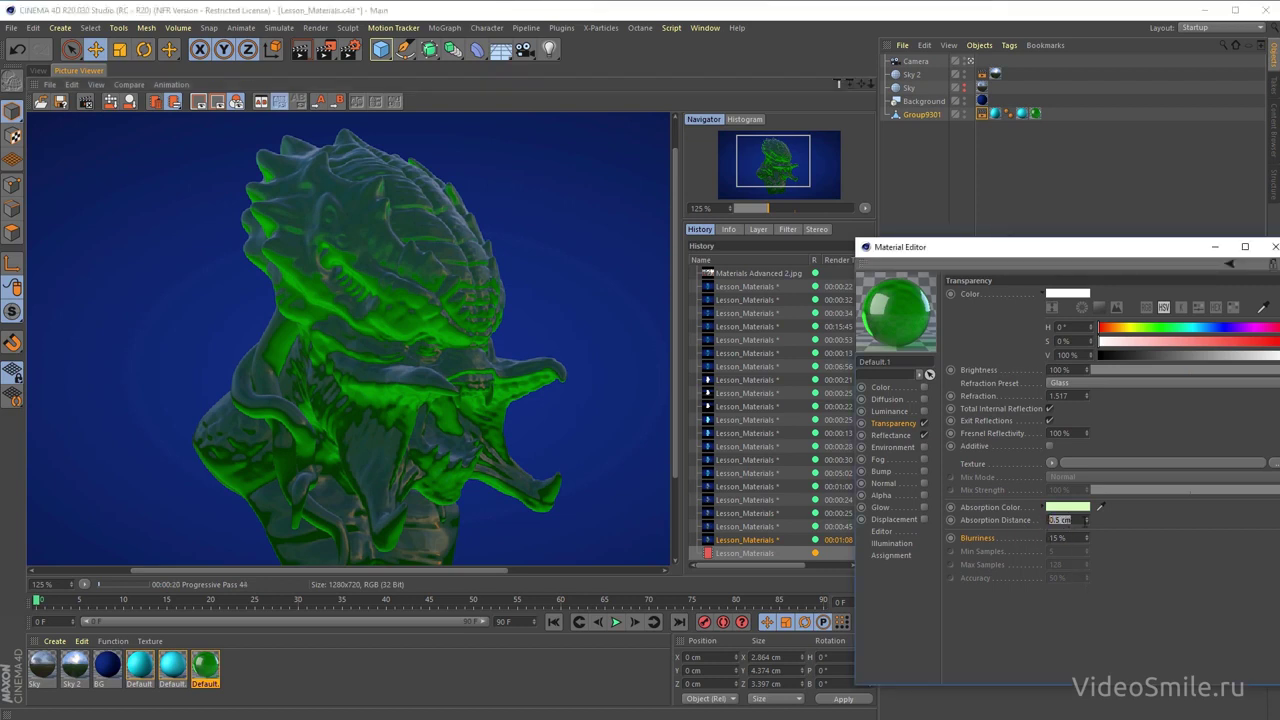
type("10")
key("Return")
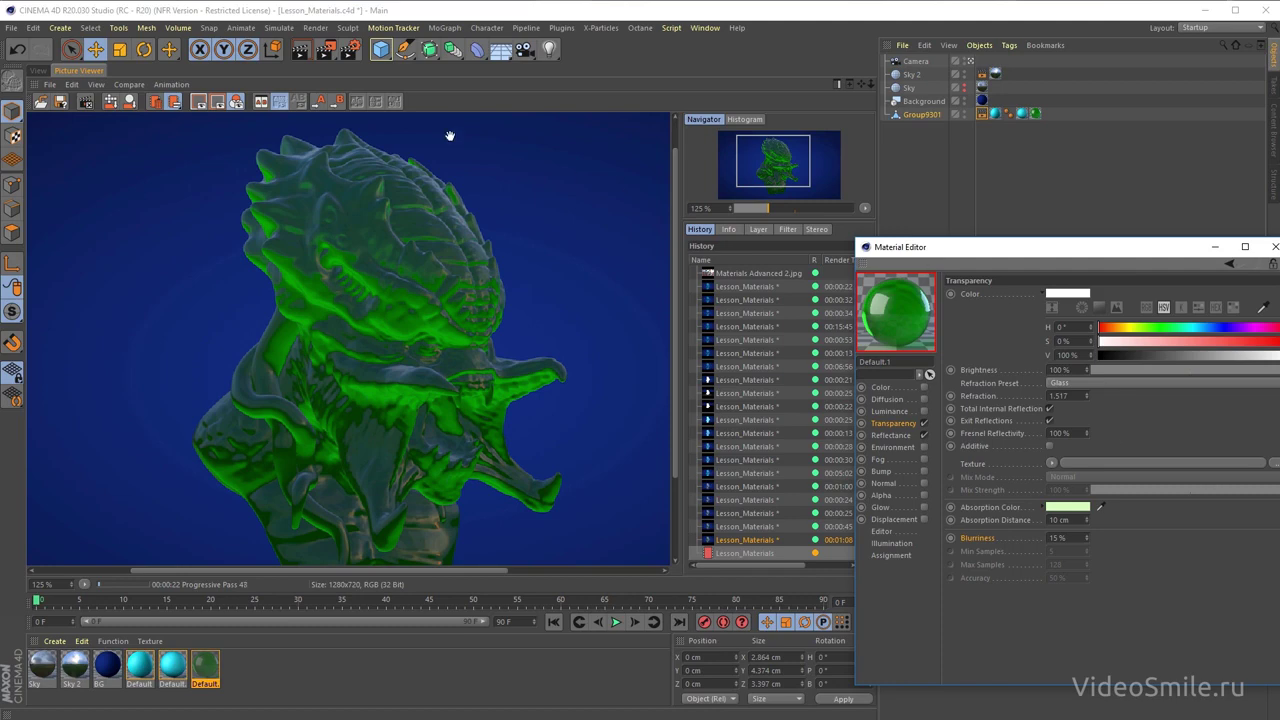
left_click(325, 49)
left_click(877, 526)
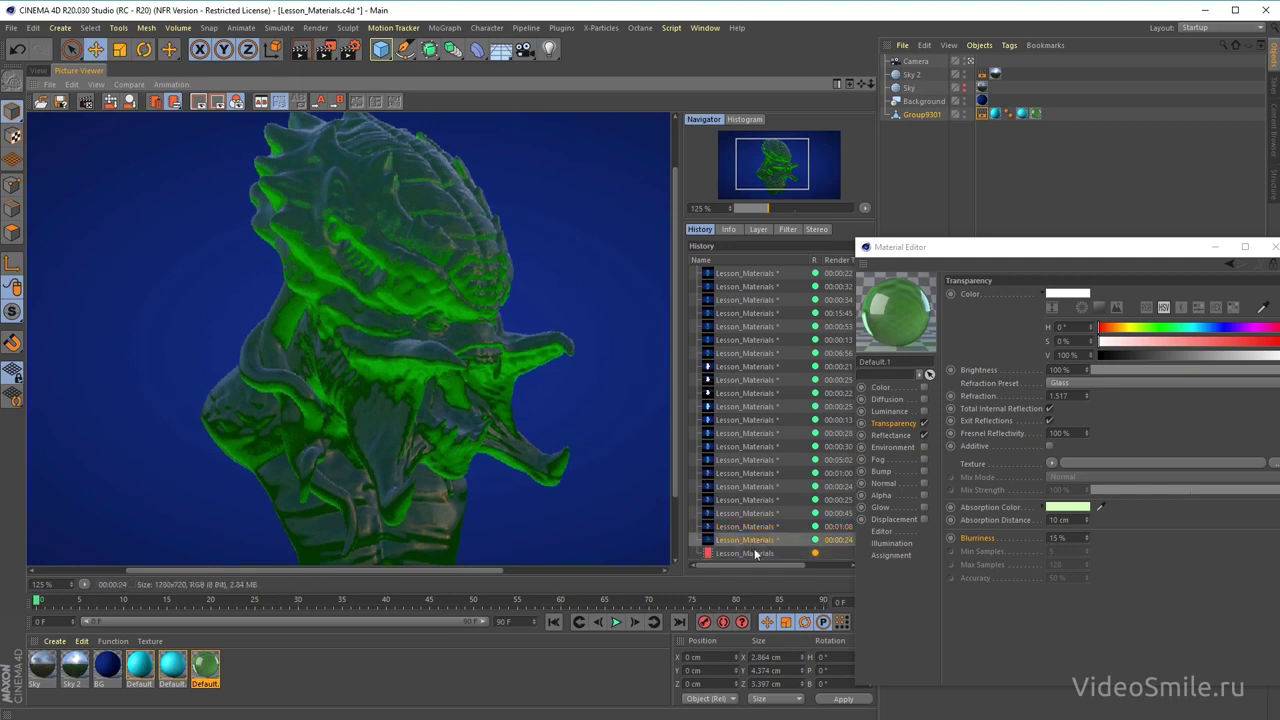
left_click(756, 554)
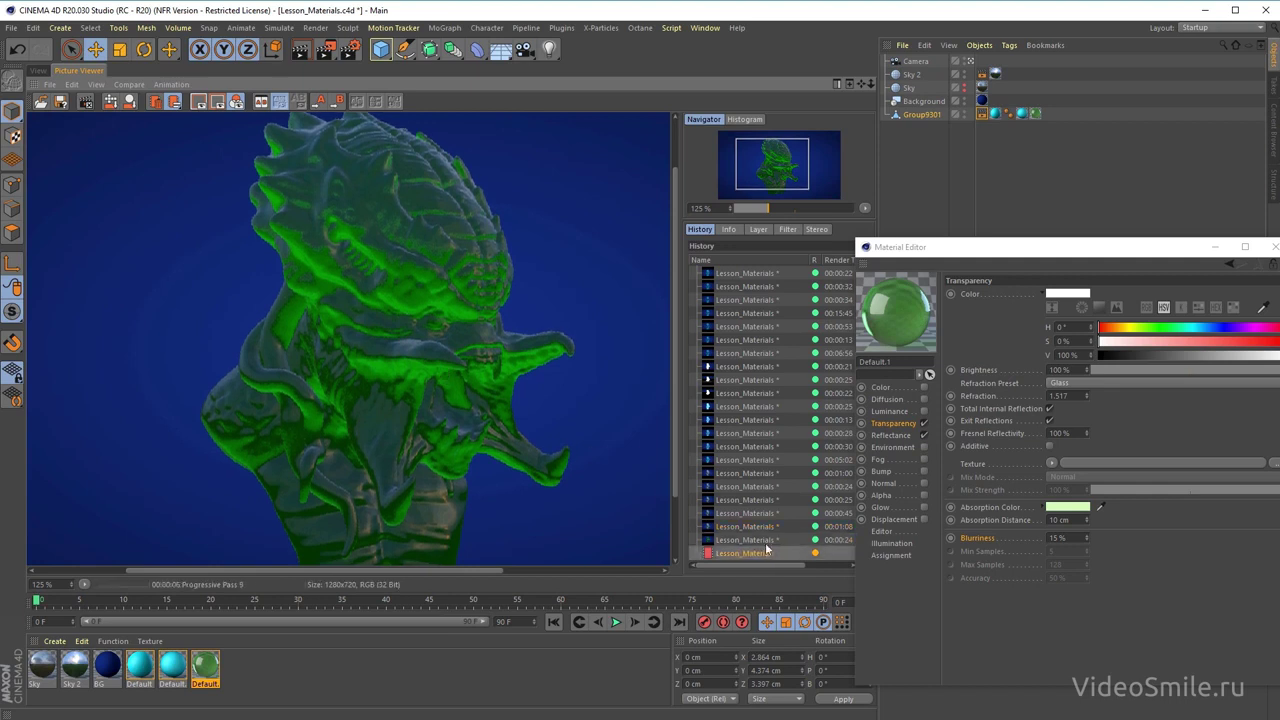
left_click(760, 540)
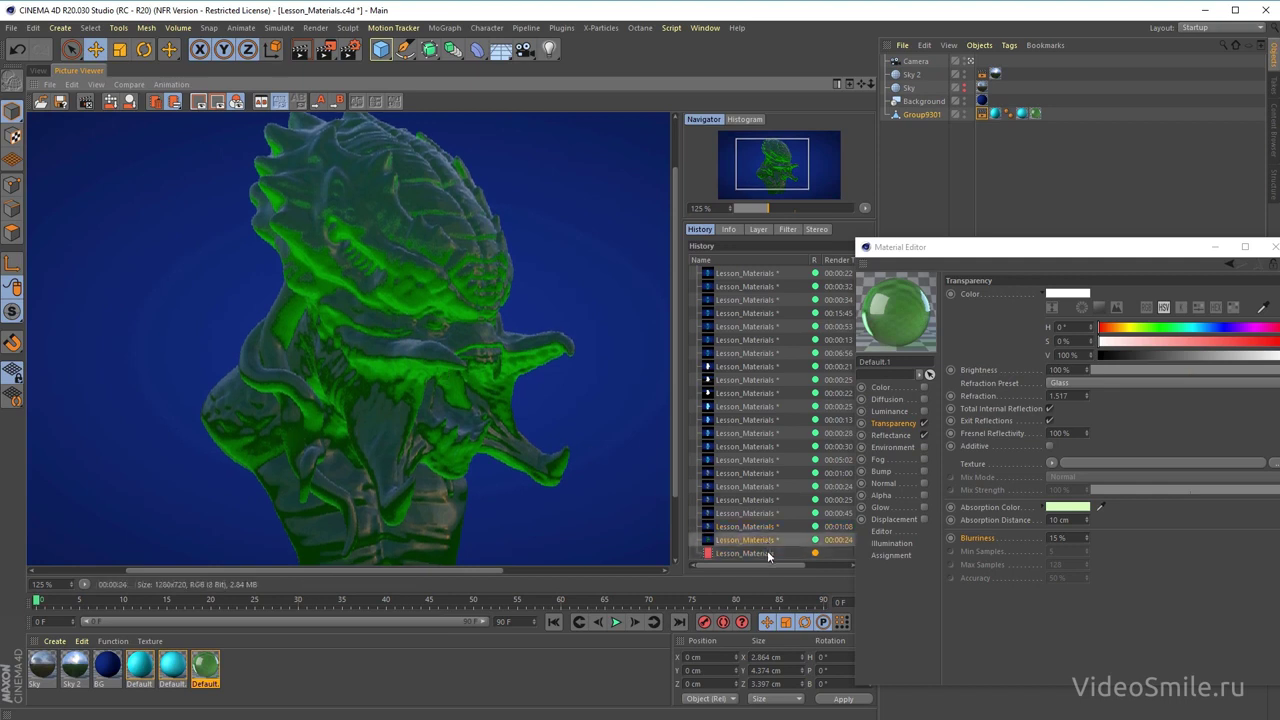
- Lower the absorption colour saturation to 14%, re-render and check earlier renders
left_click(1060, 508)
left_click(1008, 523)
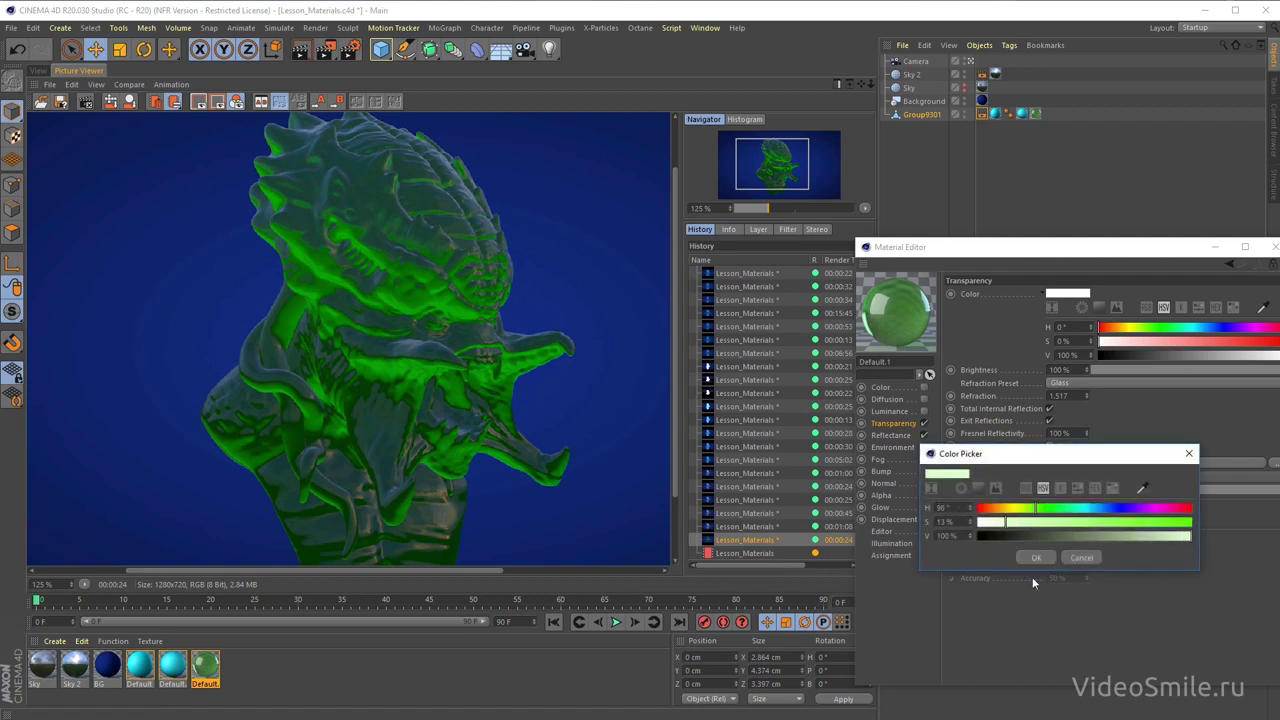
left_click(1037, 557)
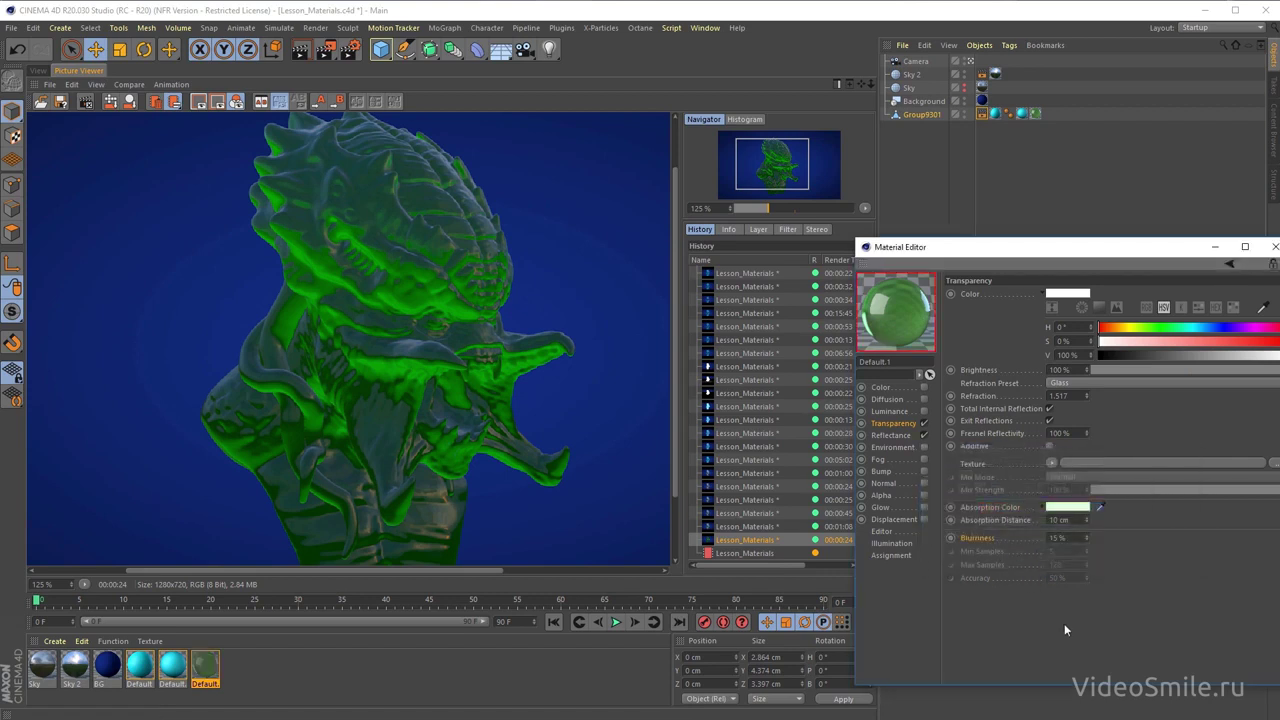
left_click(328, 50)
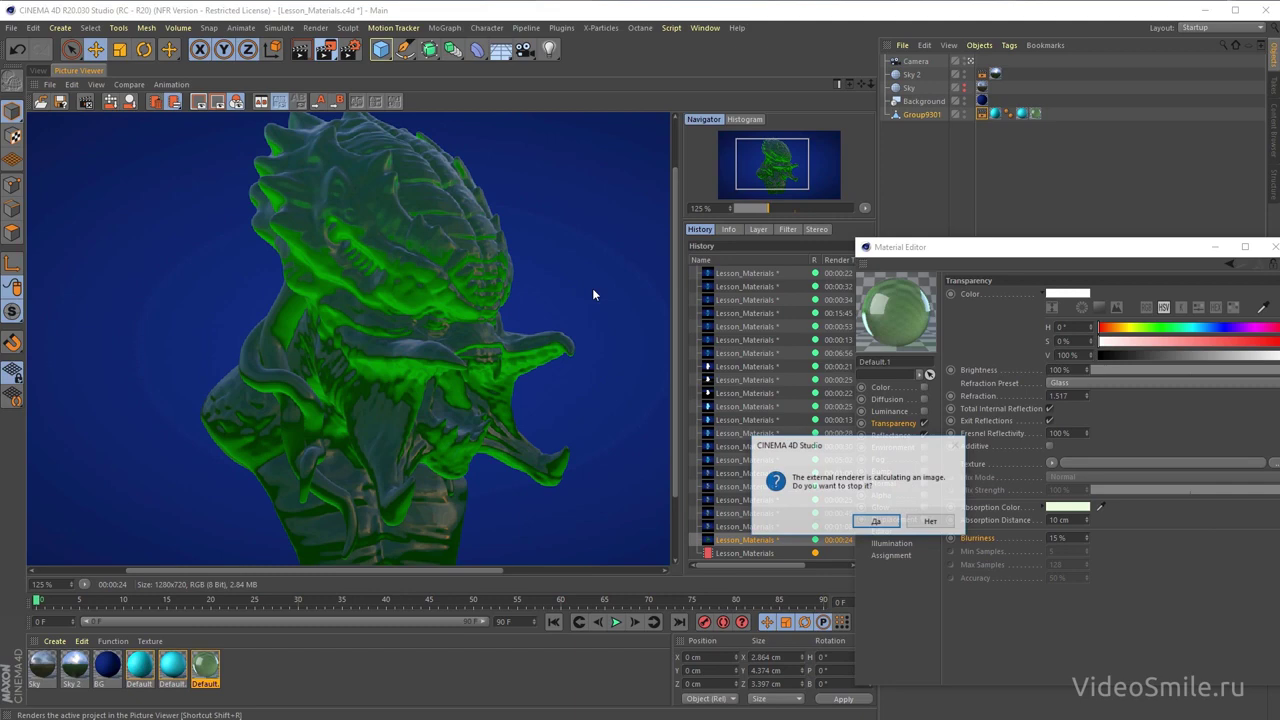
left_click(877, 522)
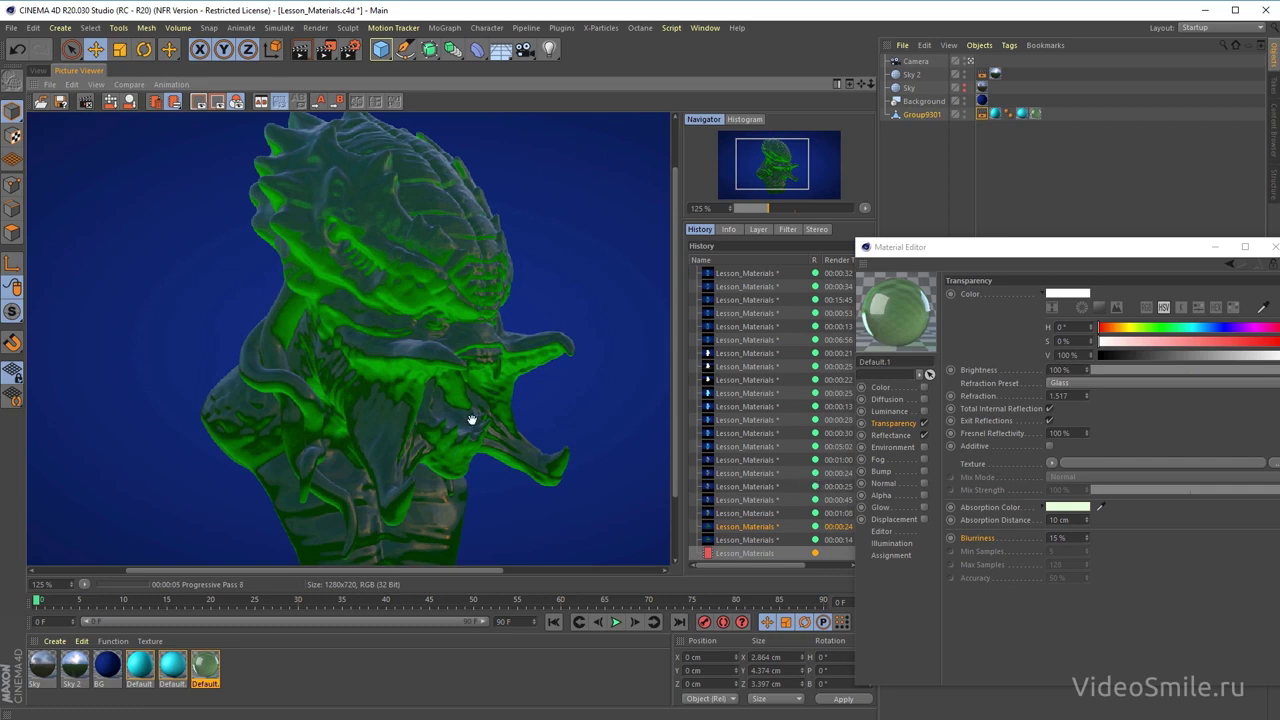
left_click(745, 540)
left_click(753, 527)
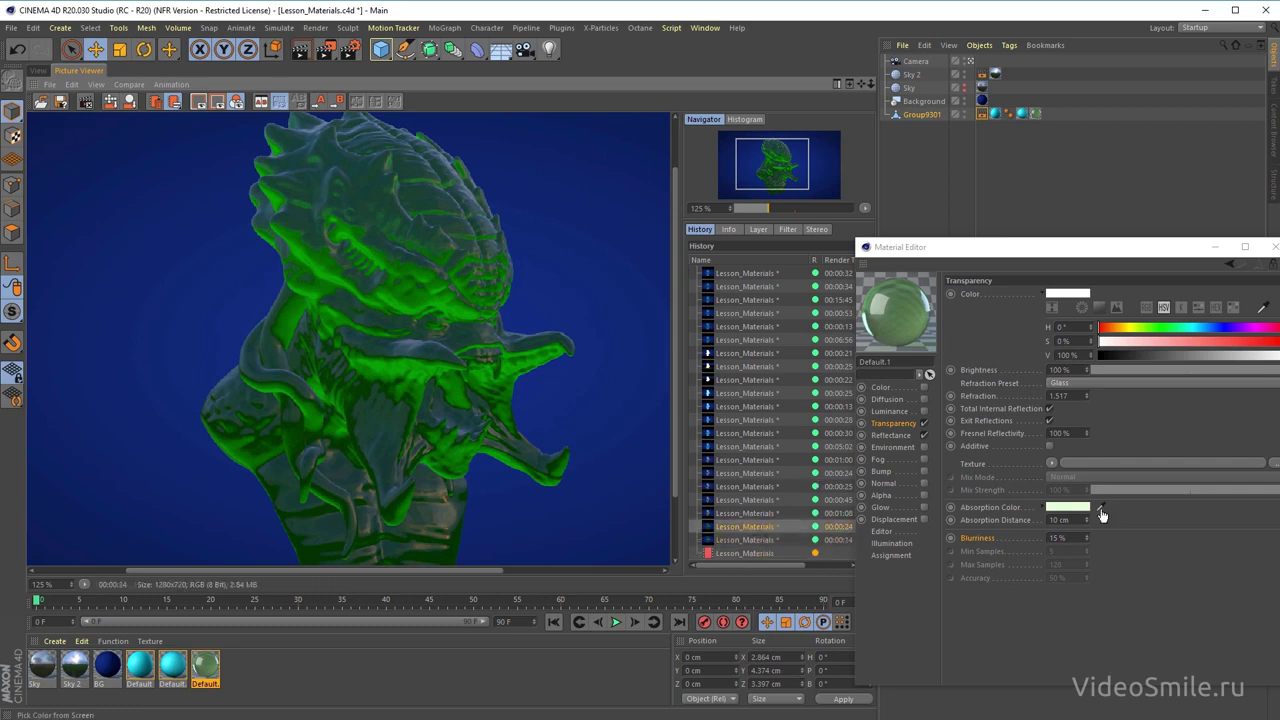
- Change the absorption colour to pale yellow (hue 78°, saturation 7%), re-render and compare stored renders
left_click(1080, 510)
left_click_drag(1048, 510, 1037, 508)
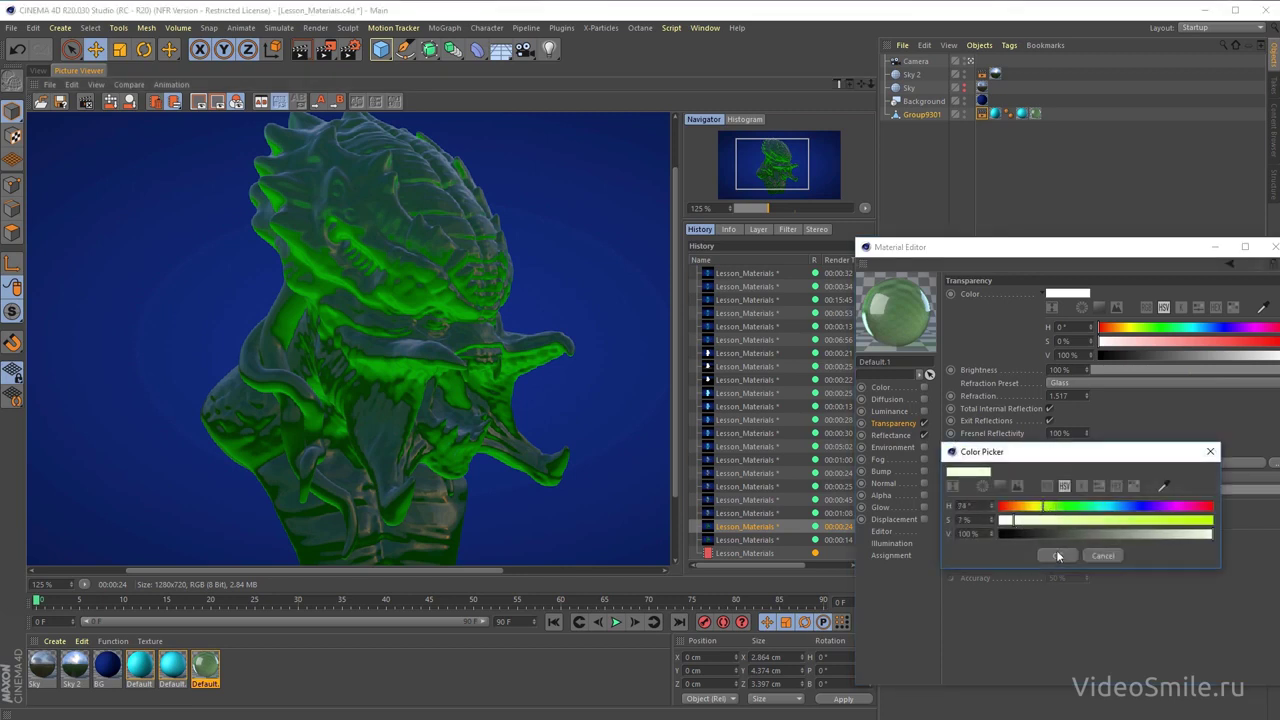
left_click(1057, 554)
left_click(324, 49)
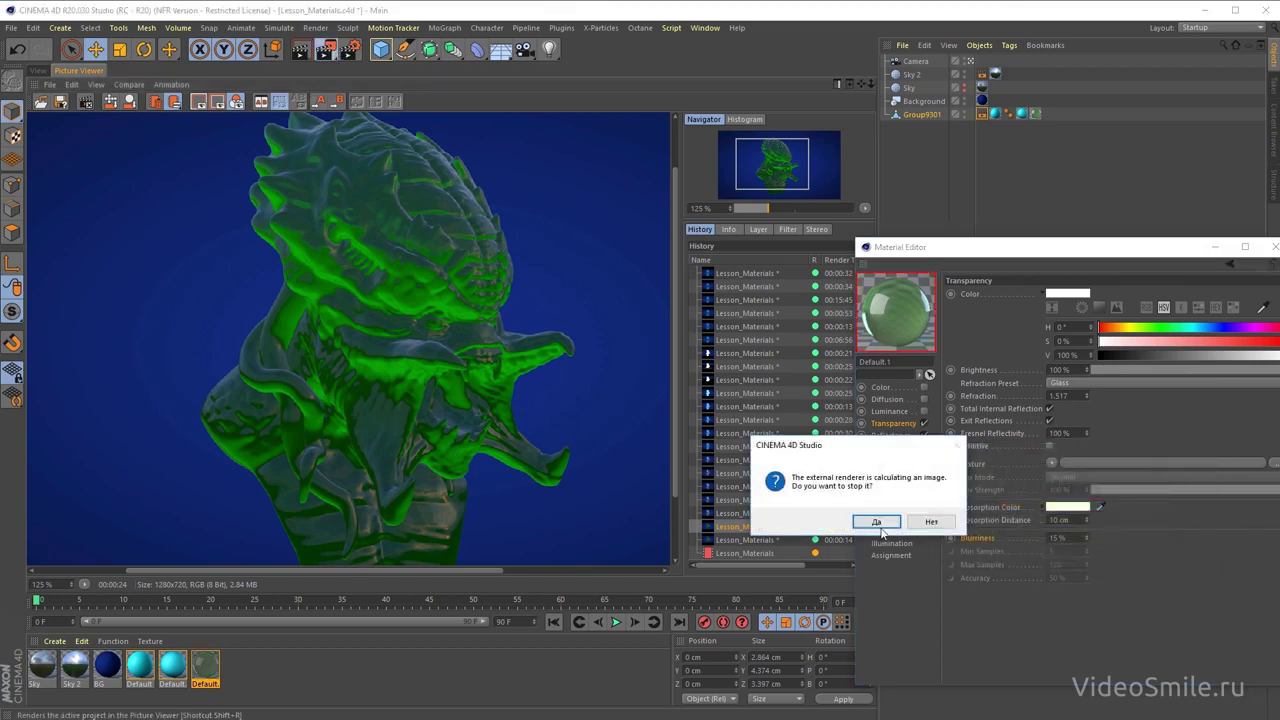
left_click(903, 523)
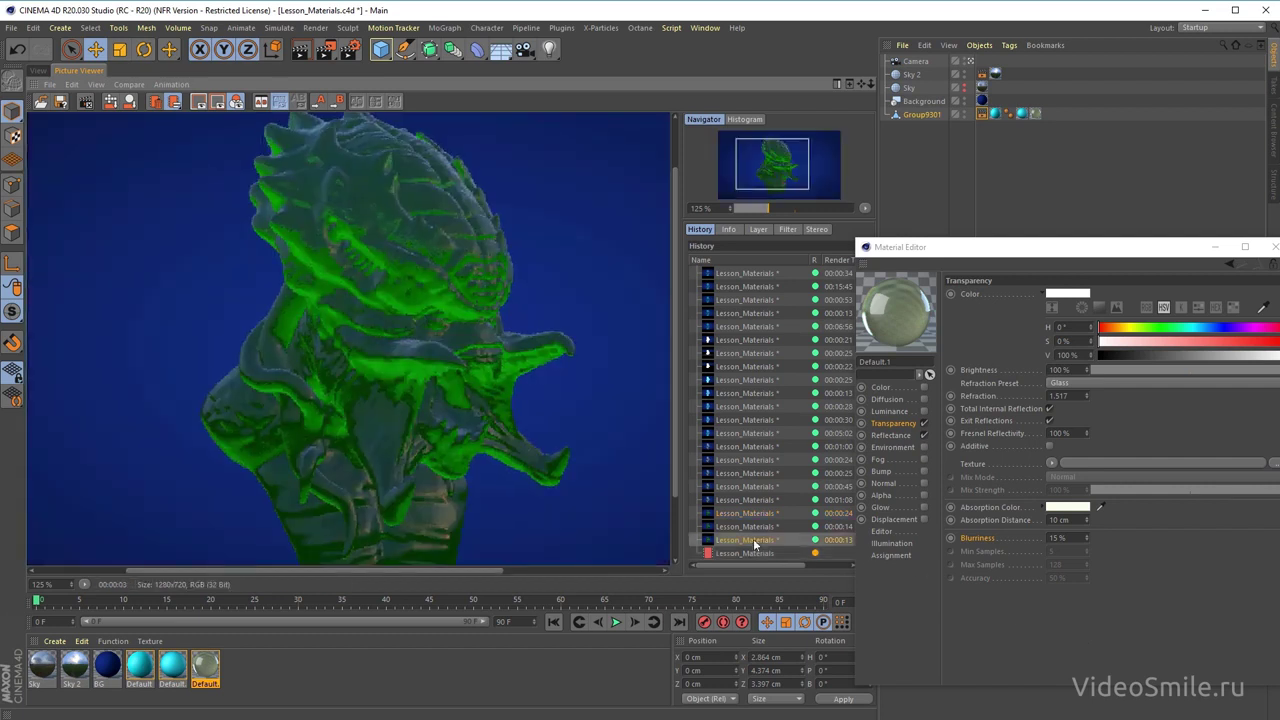
left_click(753, 528)
left_click(755, 540)
left_click(755, 553)
left_click(756, 540)
left_click(760, 528)
left_click(764, 541)
- Apply a pale lavender absorption colour, re-render the bust, and show the Compositing tag settings
left_click(1066, 508)
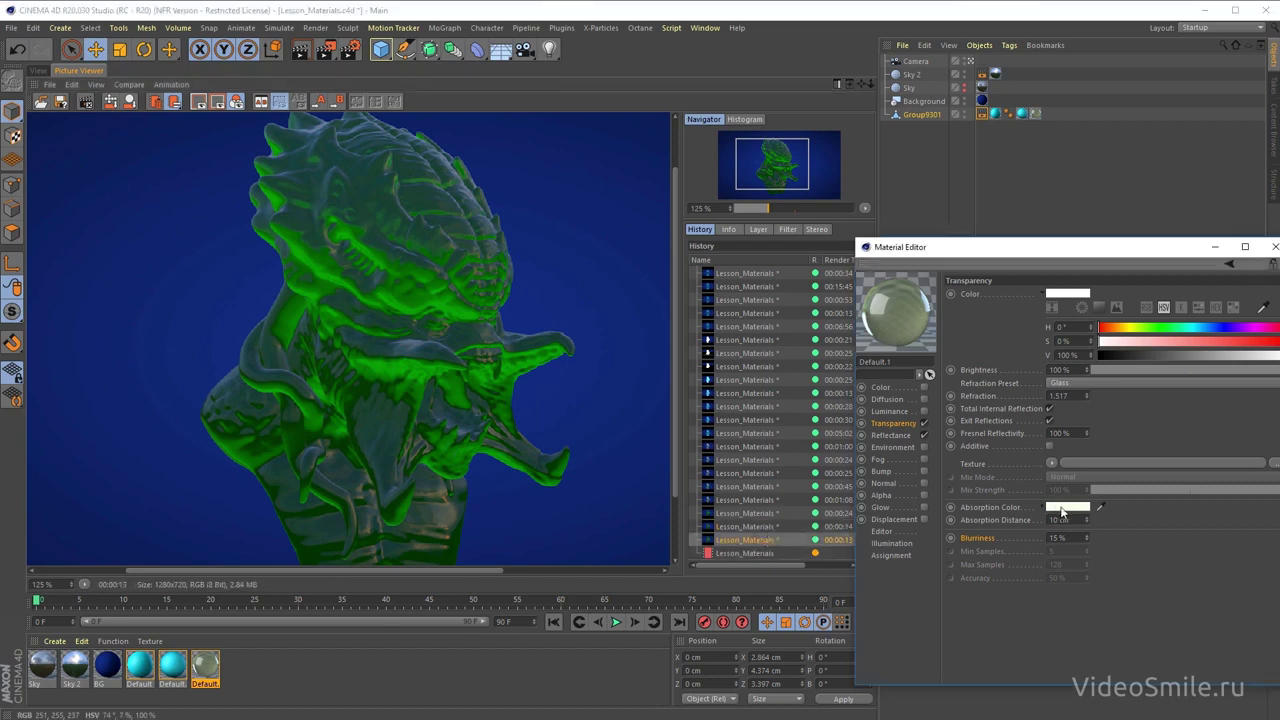
left_click(1051, 552)
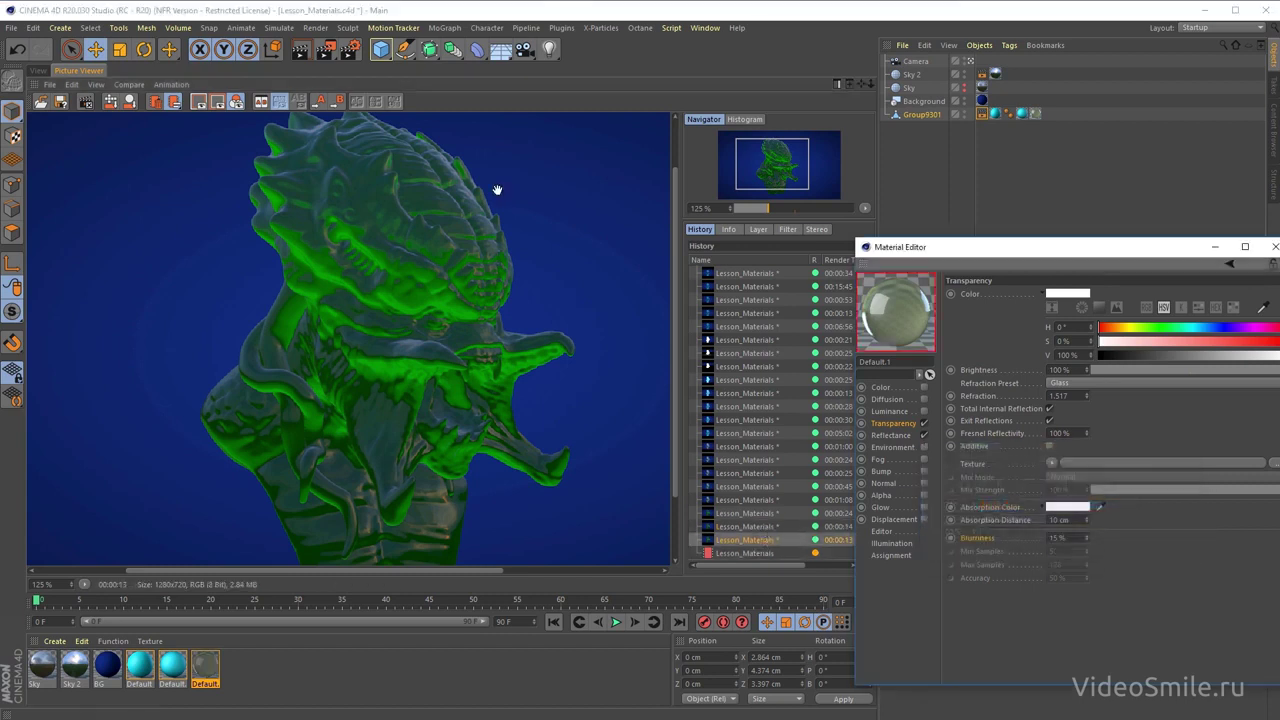
left_click(326, 50)
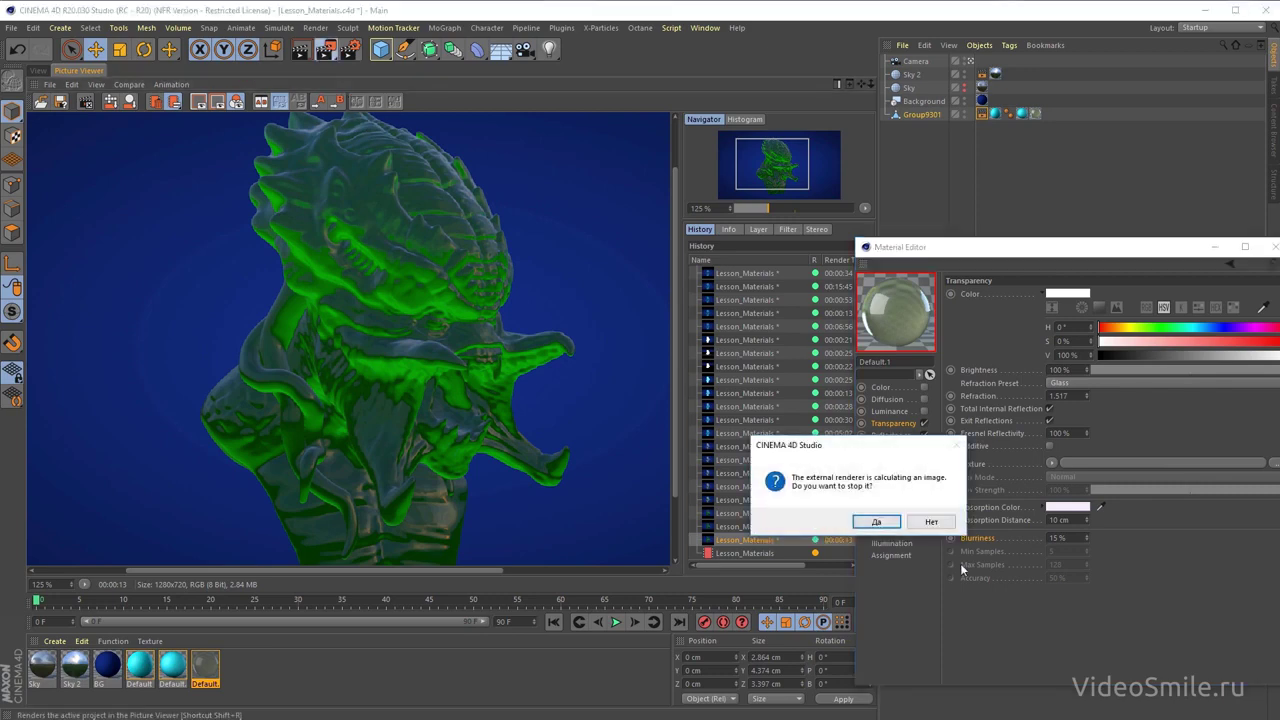
left_click(877, 525)
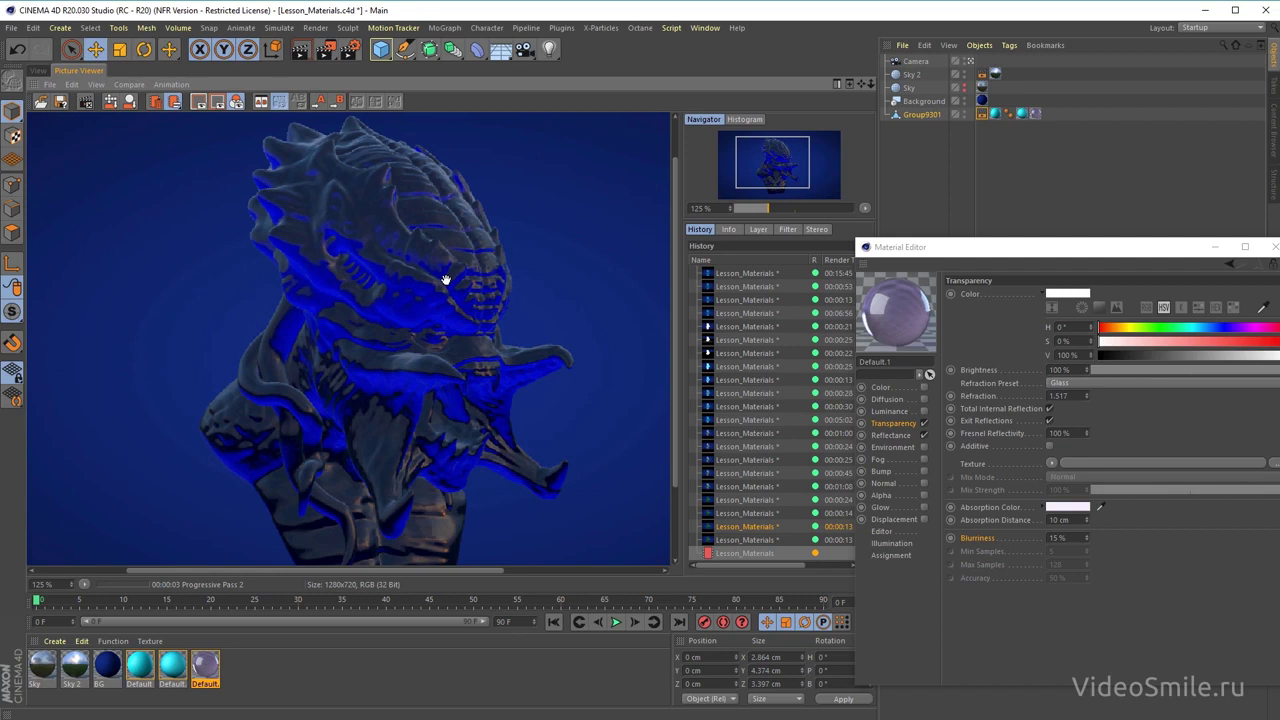
mouse_move(446, 280)
left_mouse_down()
mouse_move(434, 406)
mouse_move(523, 286)
mouse_move(567, 469)
left_mouse_up()
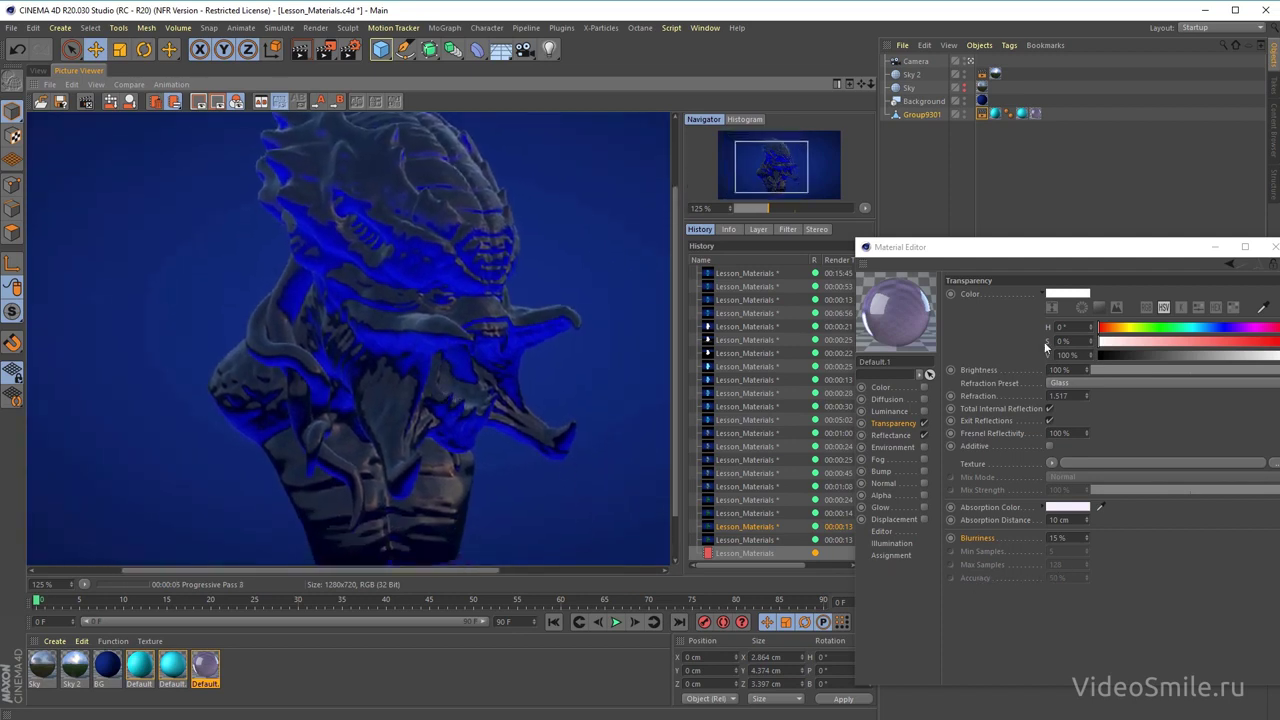
left_click(980, 114)
left_click_drag(1021, 255, 1219, 322)
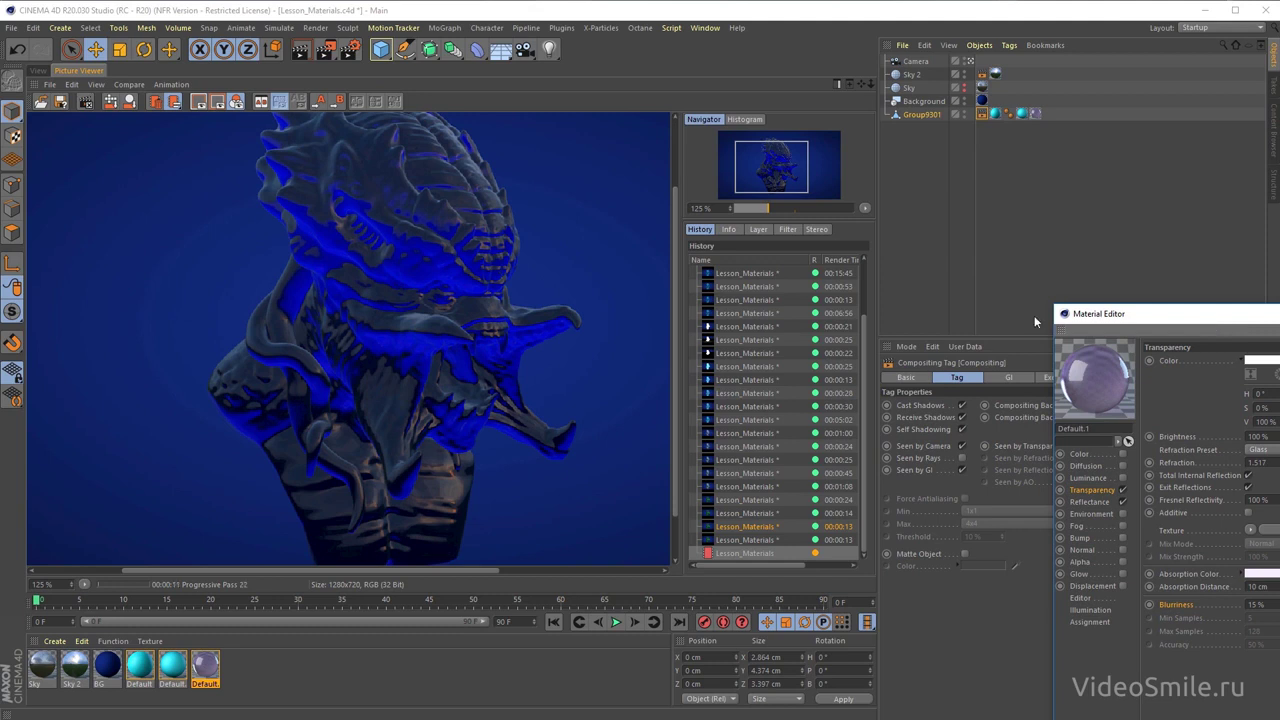
- Enable Seen by Rays in the Compositing tag and restart the render
left_click(962, 458)
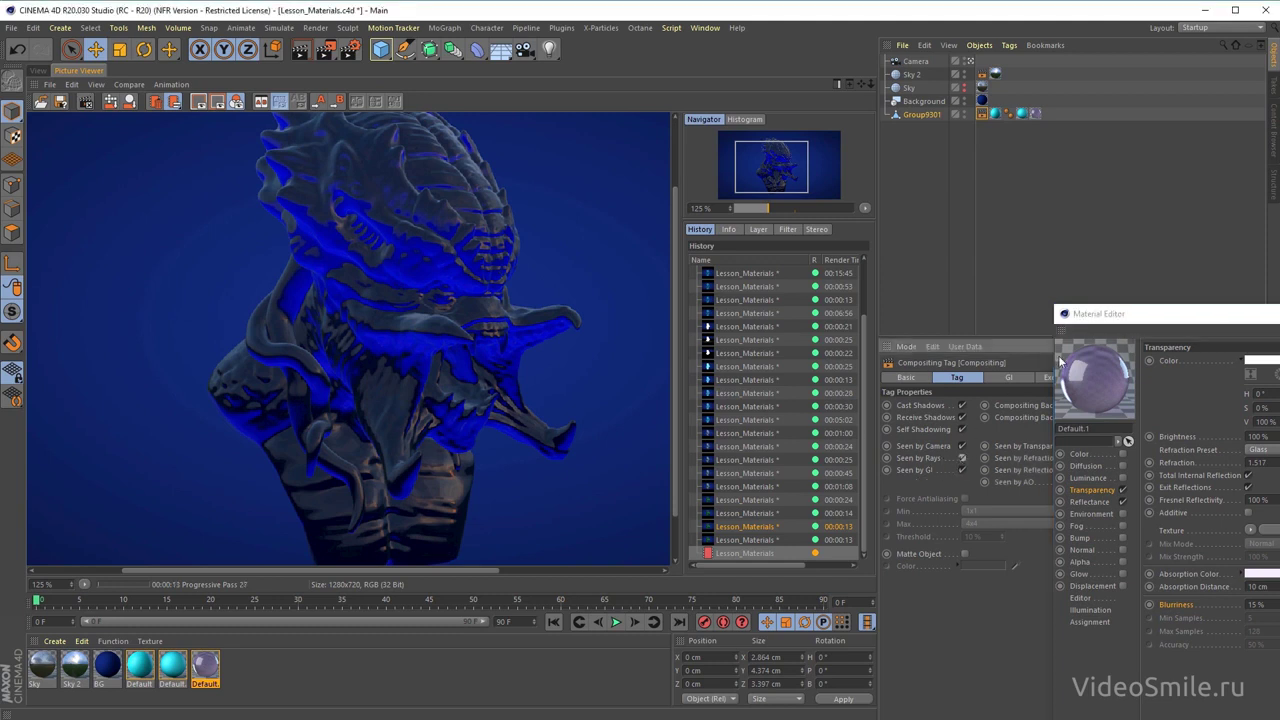
left_click_drag(1168, 322, 858, 278)
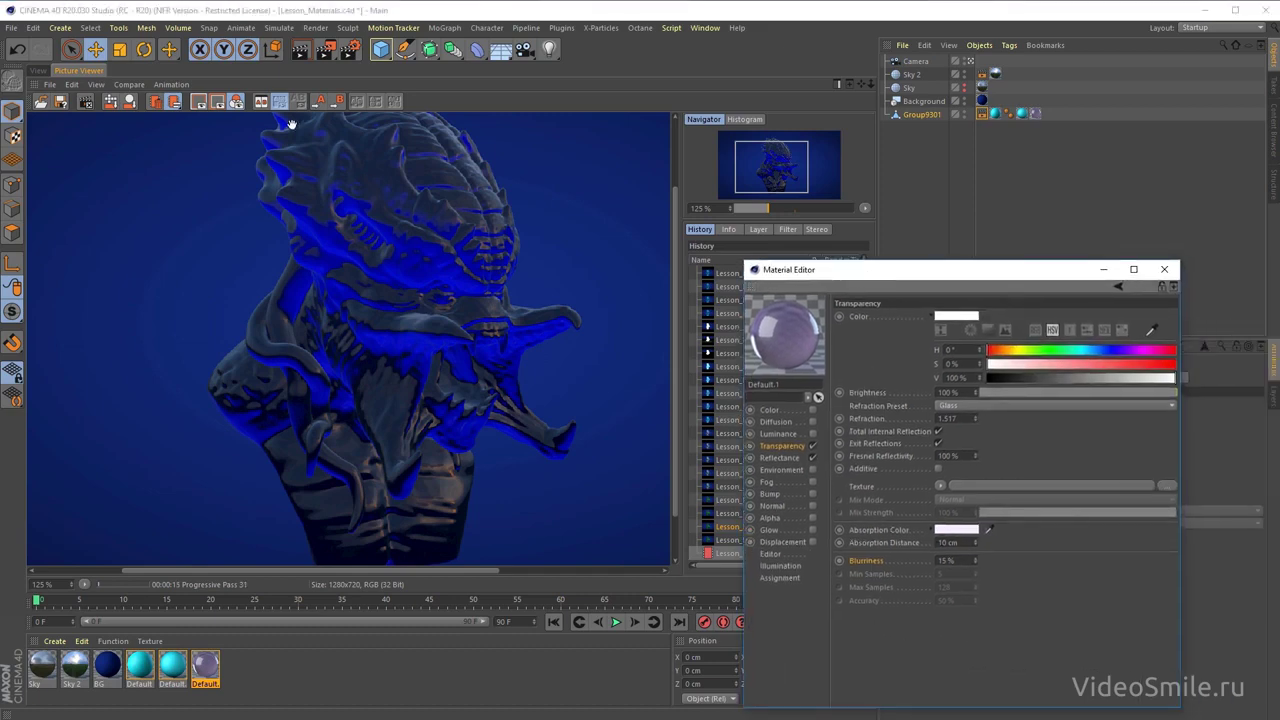
key("shift+r")
left_click(873, 521)
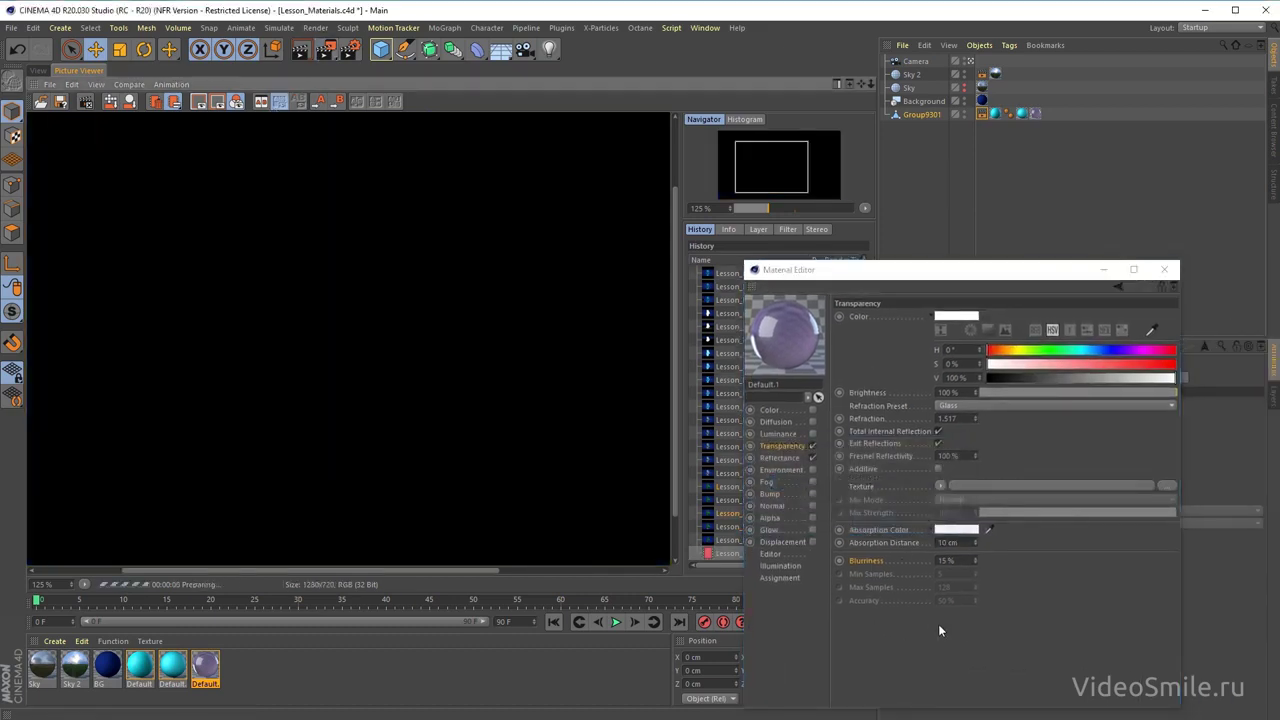
- Set the glass absorption distance to 1 cm and re-render the bust
left_click_drag(864, 279, 908, 232)
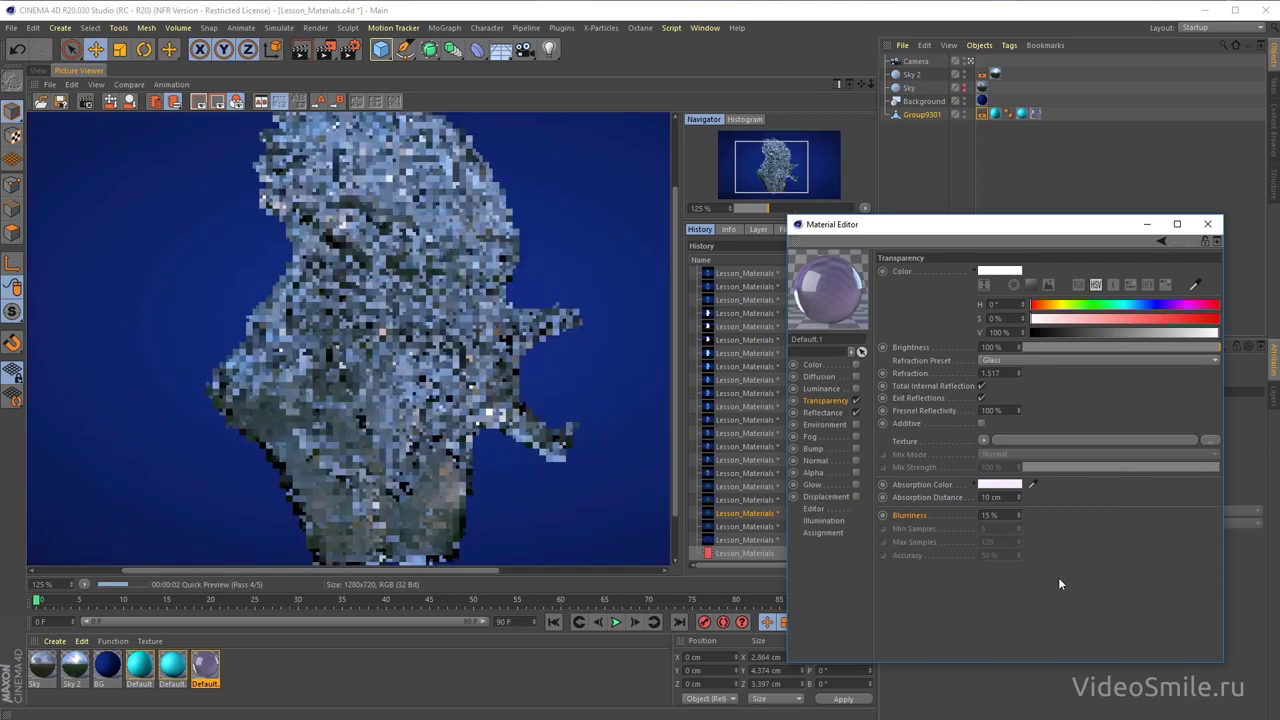
left_click(1000, 496)
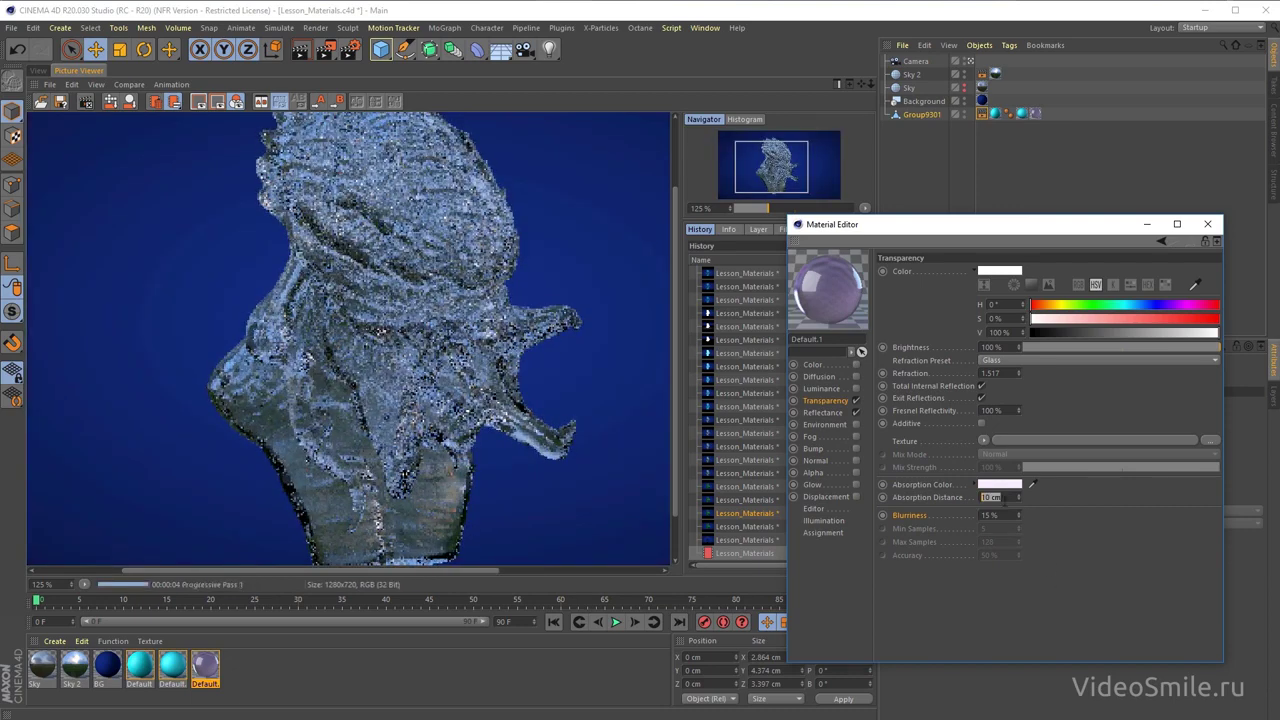
type("1")
key("Return")
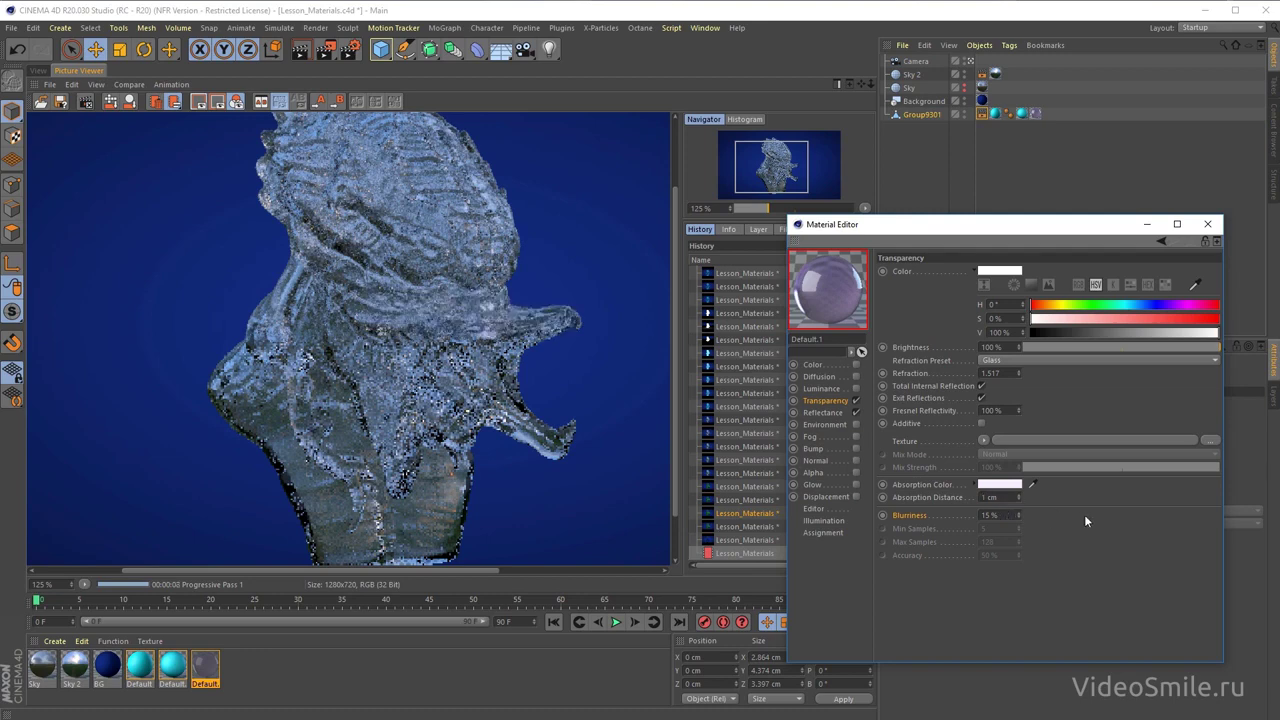
left_click(338, 60)
left_click(872, 523)
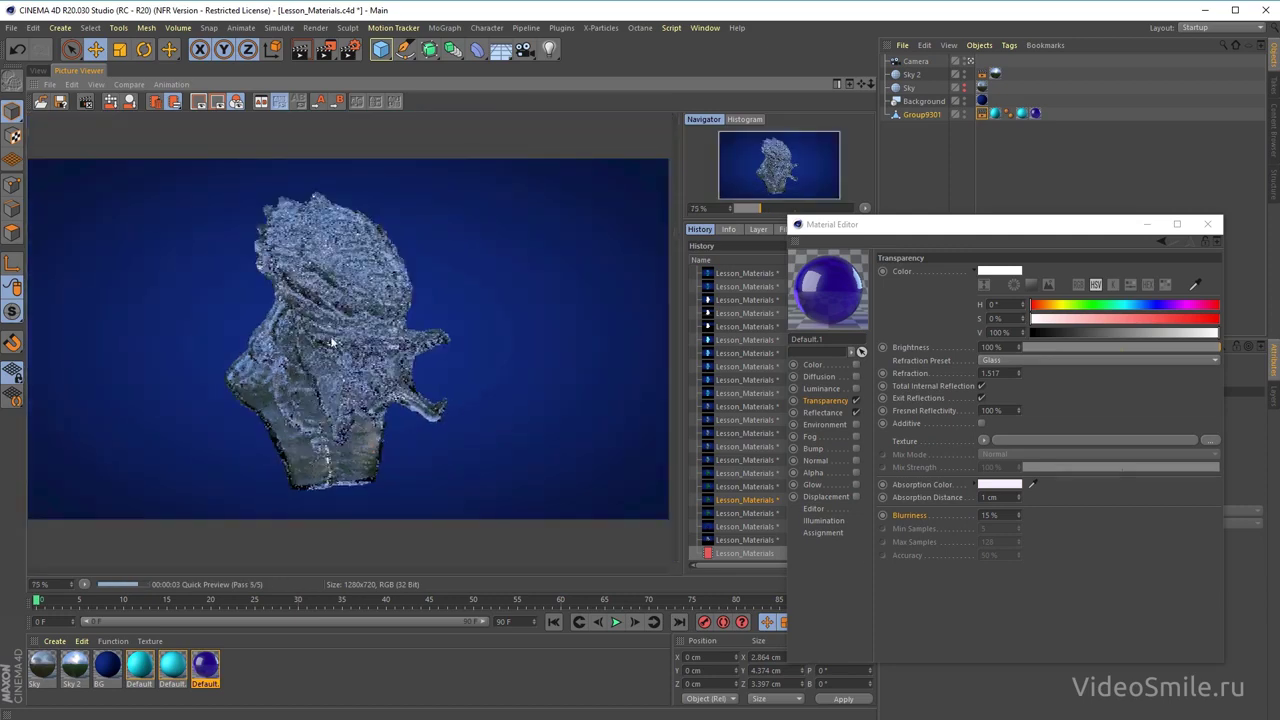
- Compare several stored History renders of the bust in the Picture Viewer
left_click(737, 511)
left_click(740, 487)
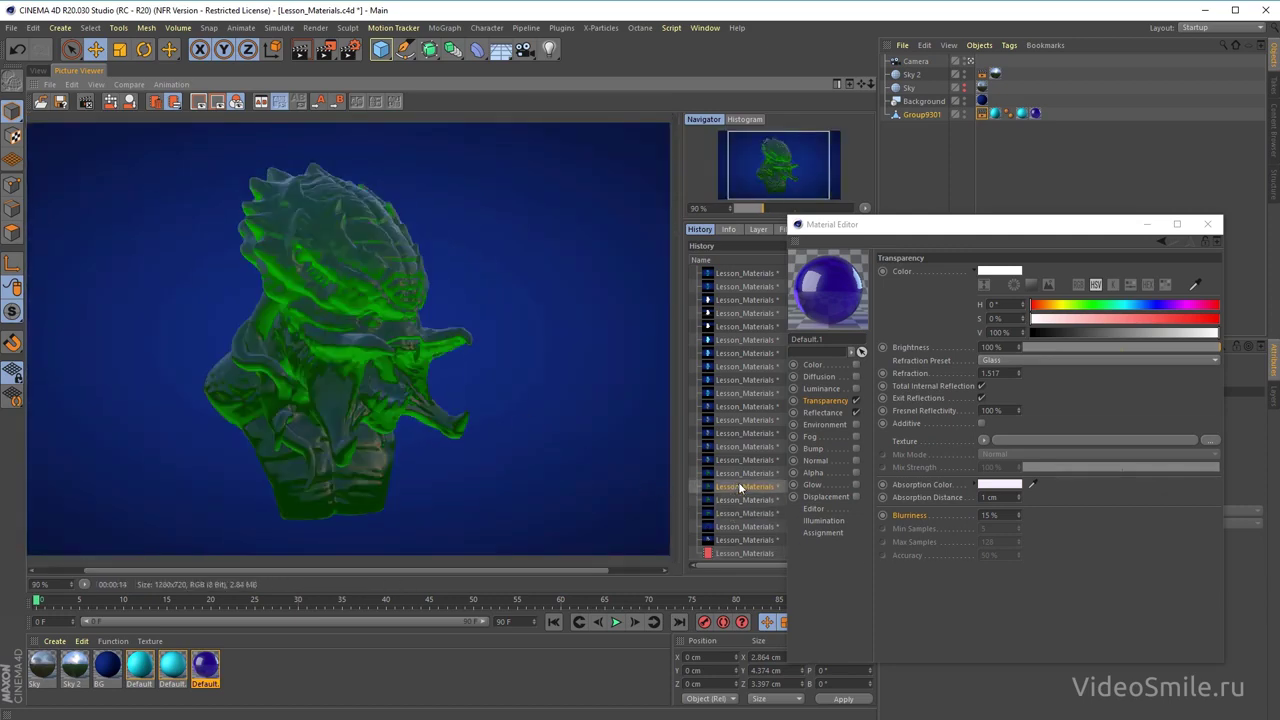
left_click(736, 460)
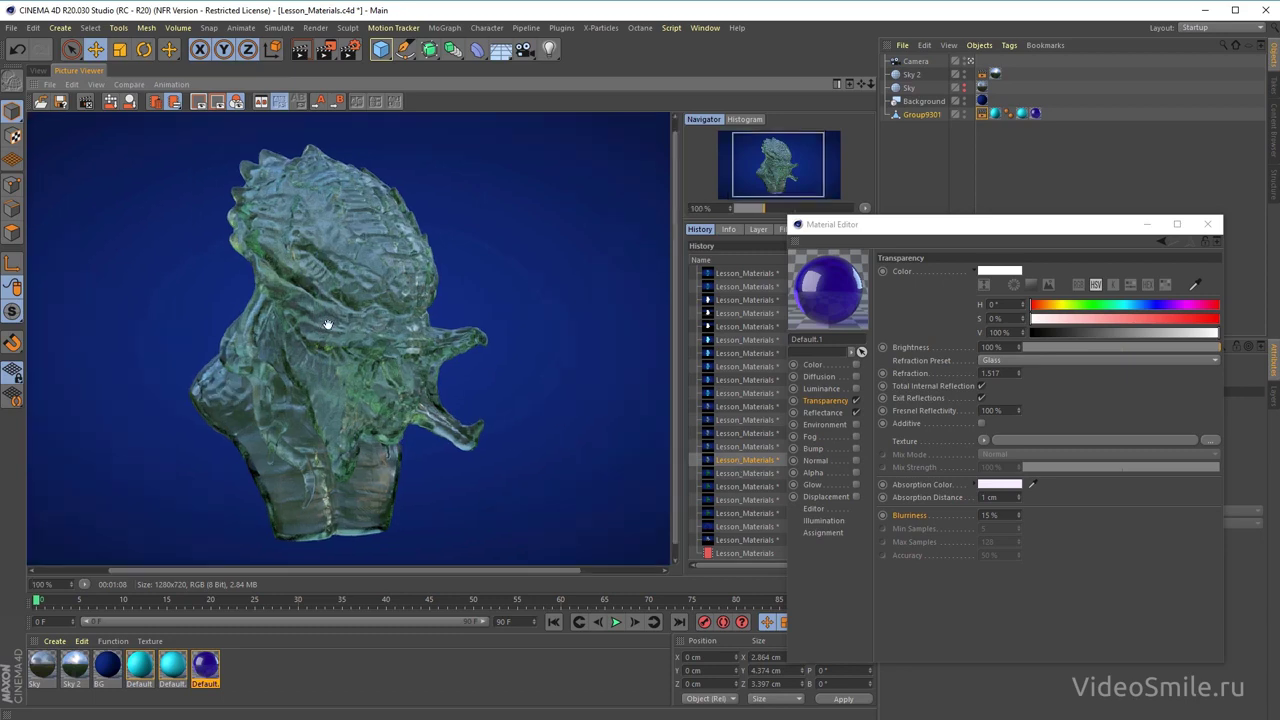
left_click(751, 446)
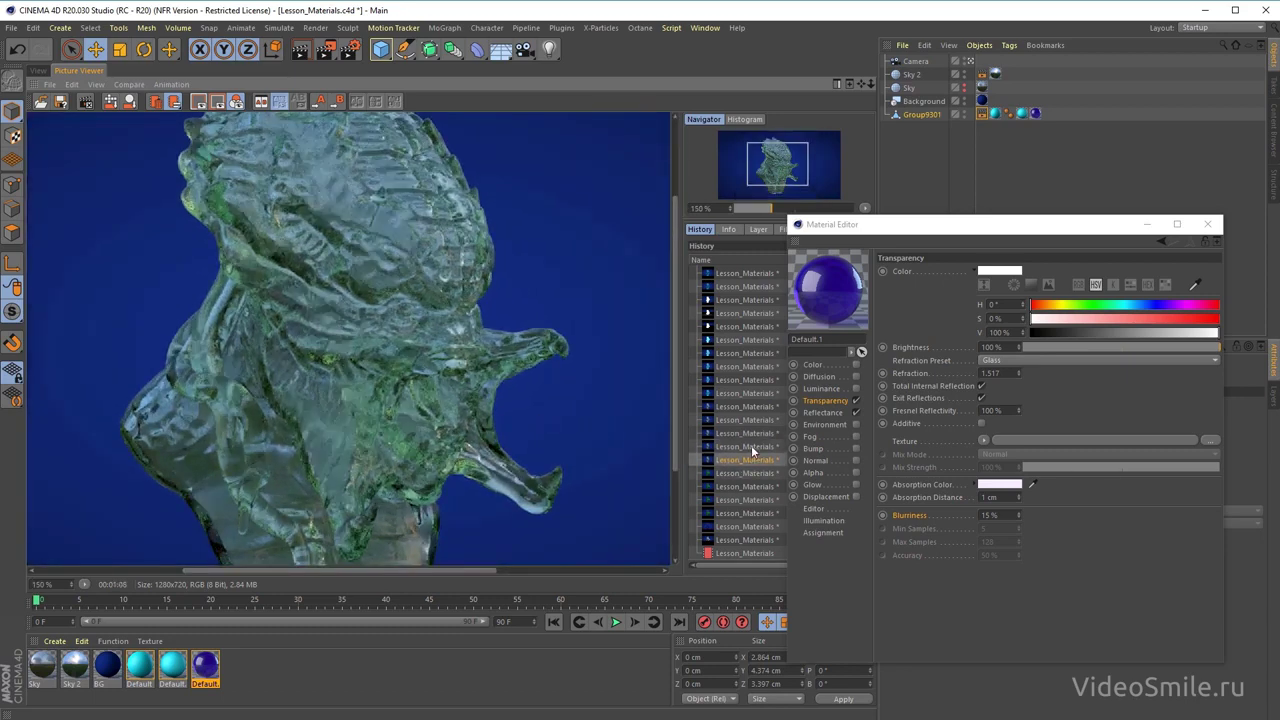
left_click(753, 461)
mouse_move(406, 195)
left_mouse_down()
mouse_move(452, 323)
mouse_move(456, 287)
left_mouse_up()
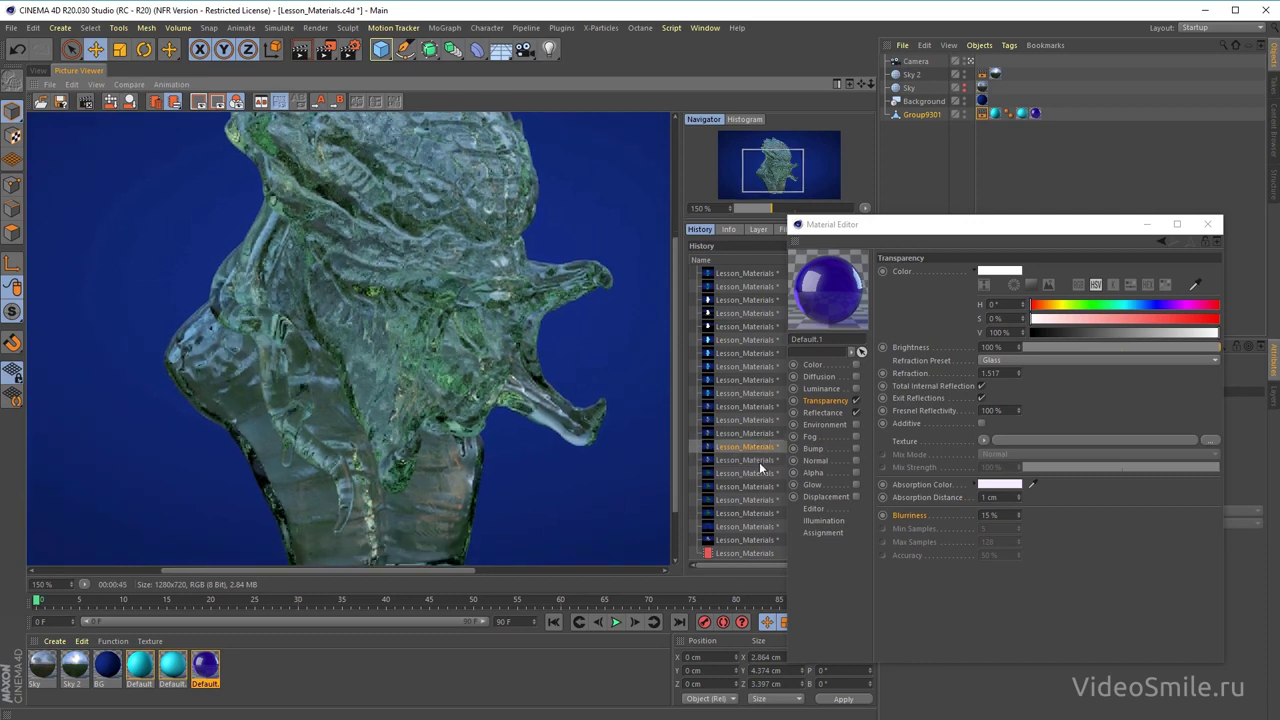
left_click(758, 447)
left_click_drag(438, 250, 428, 280)
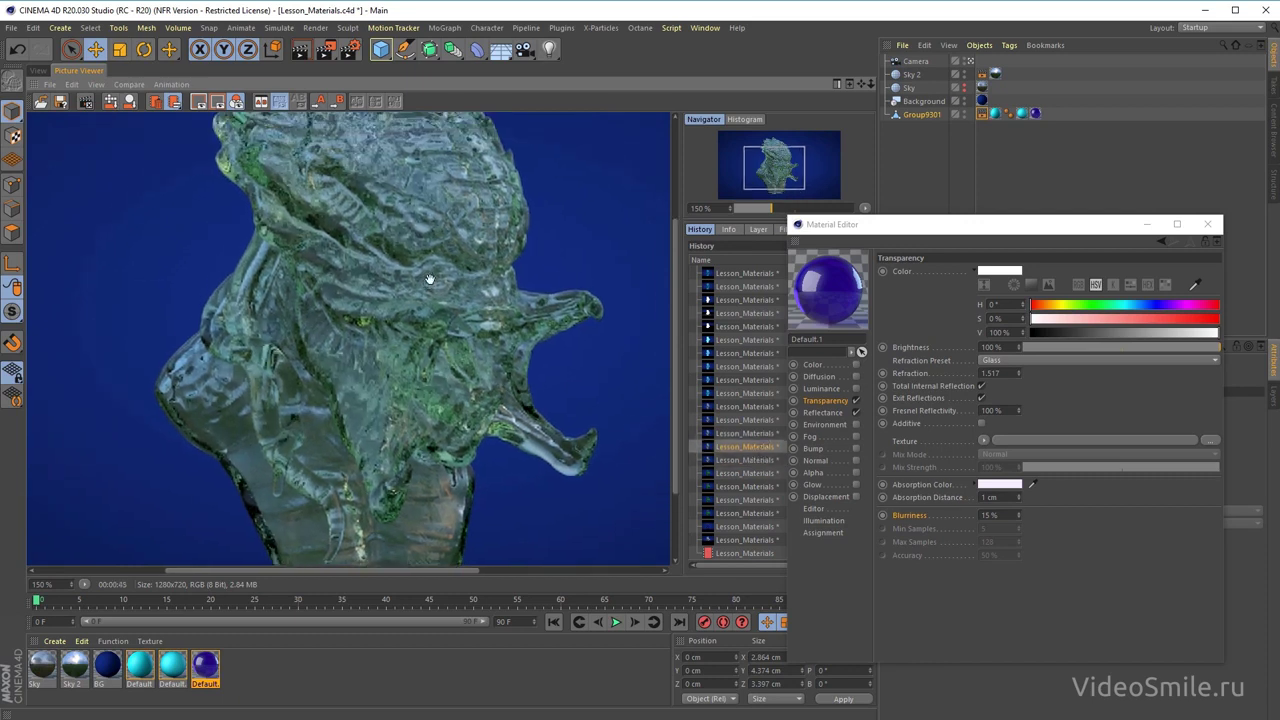
- Enable the Diffusion and Color channels, then return to the Transparency settings
left_click(856, 376)
left_click(855, 366)
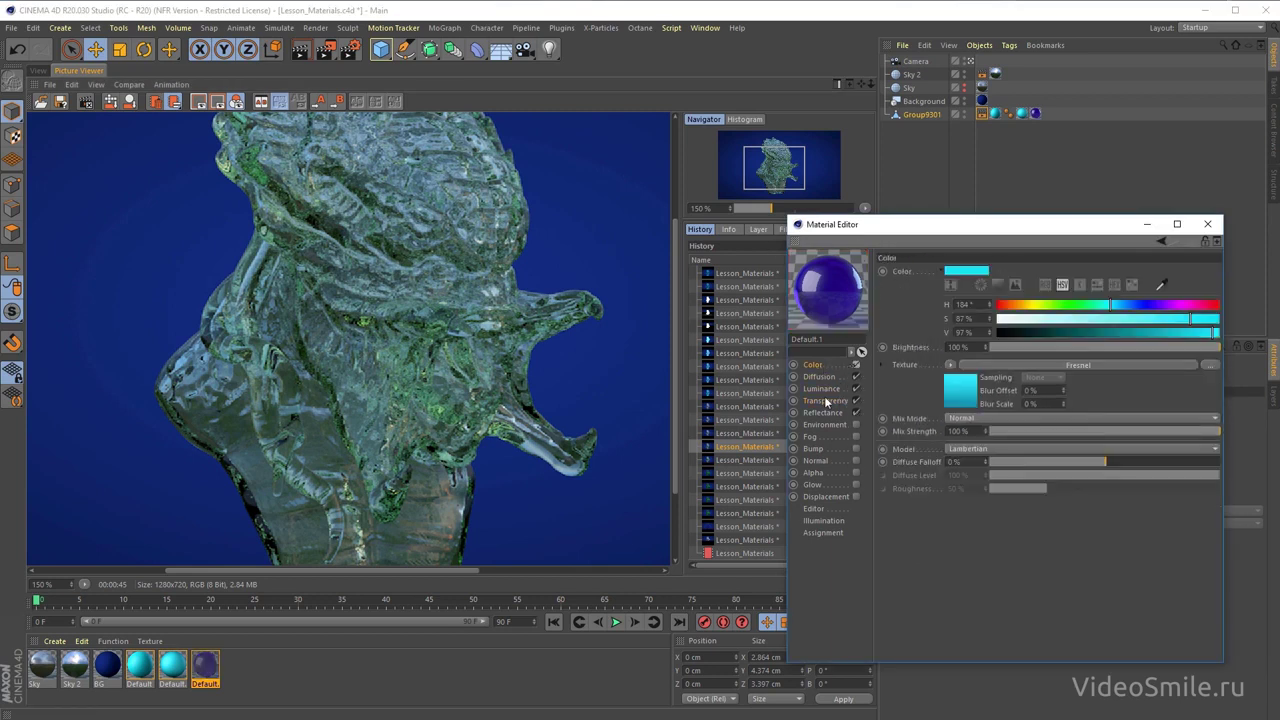
left_click(826, 402)
- Change the transparency absorption colour to light green (hue 94°)
left_click(990, 500)
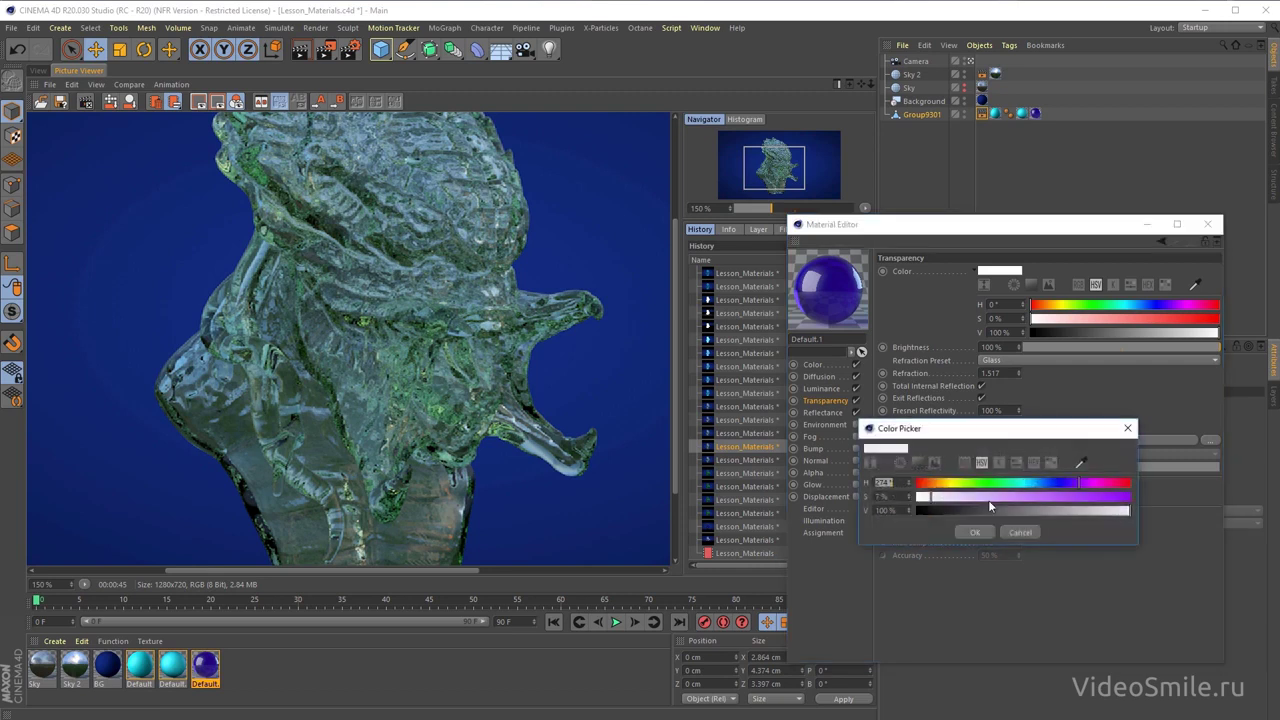
left_click_drag(990, 484, 975, 484)
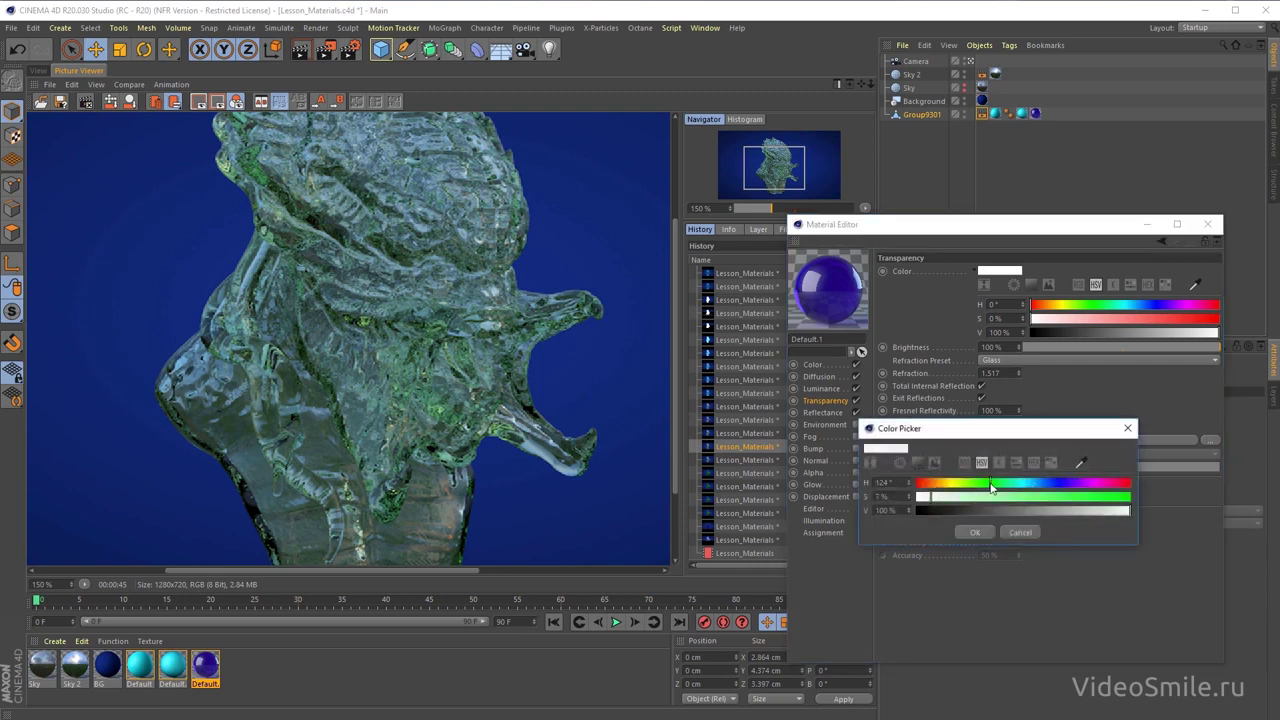
left_click(974, 533)
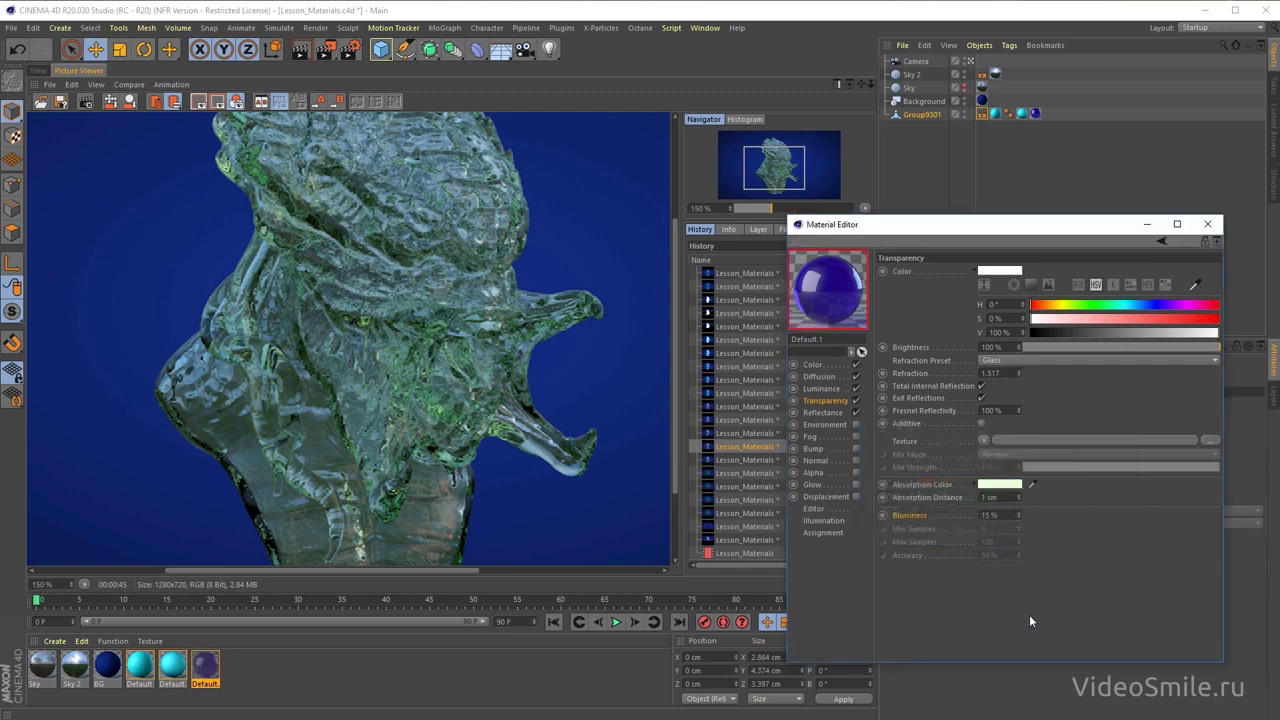
- Set the transparency brightness to 96%
left_click(985, 347)
type("90")
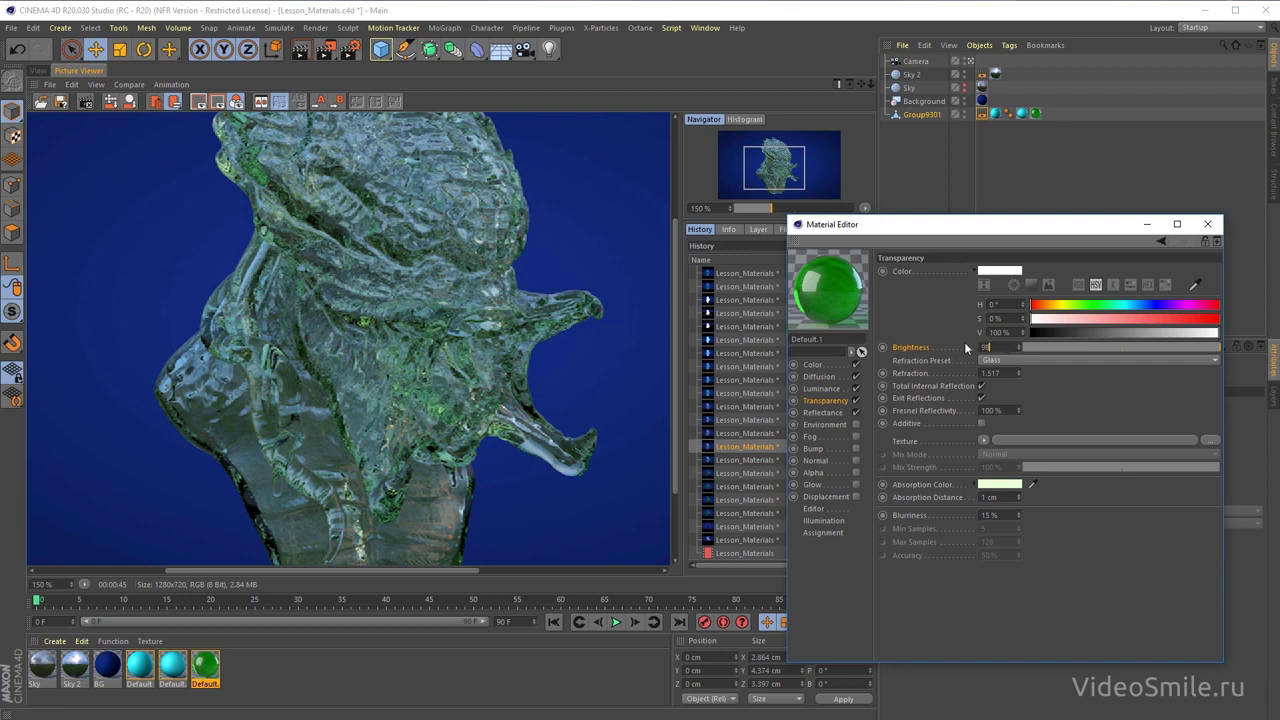
key("Return")
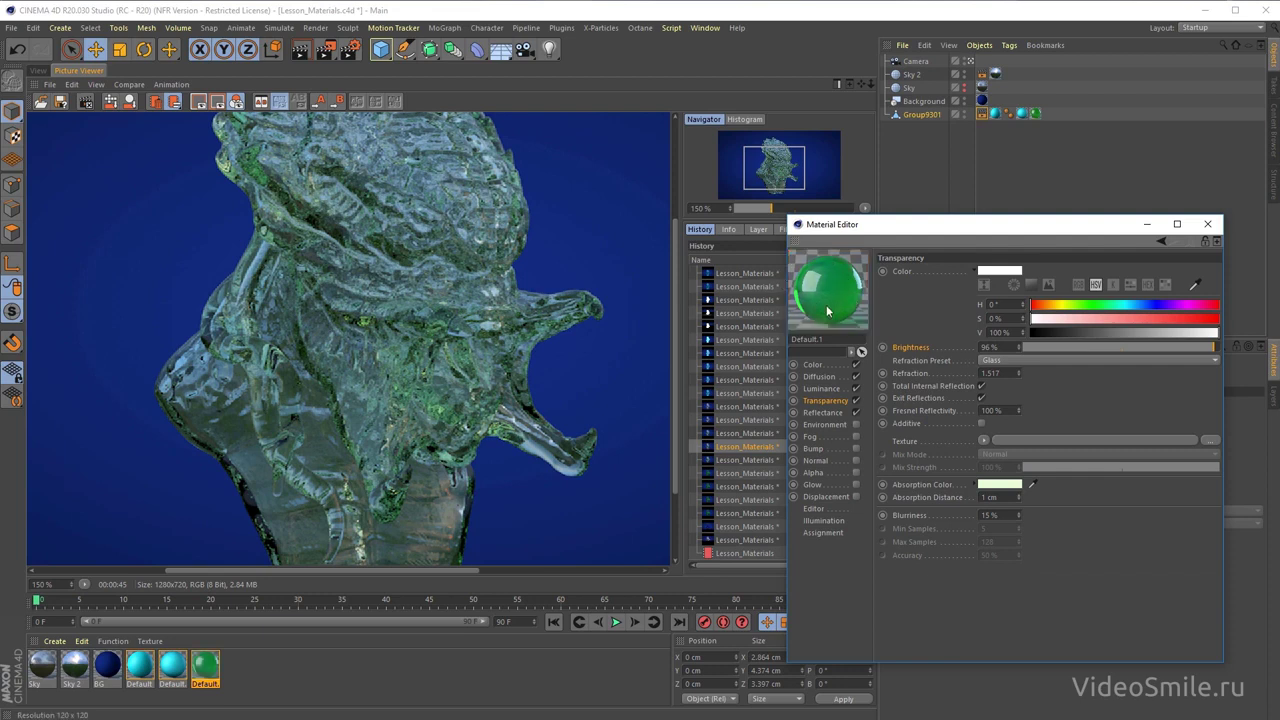
left_click_drag(900, 224, 866, 224)
- Re-render the bust and pan across the glass result
left_click(325, 49)
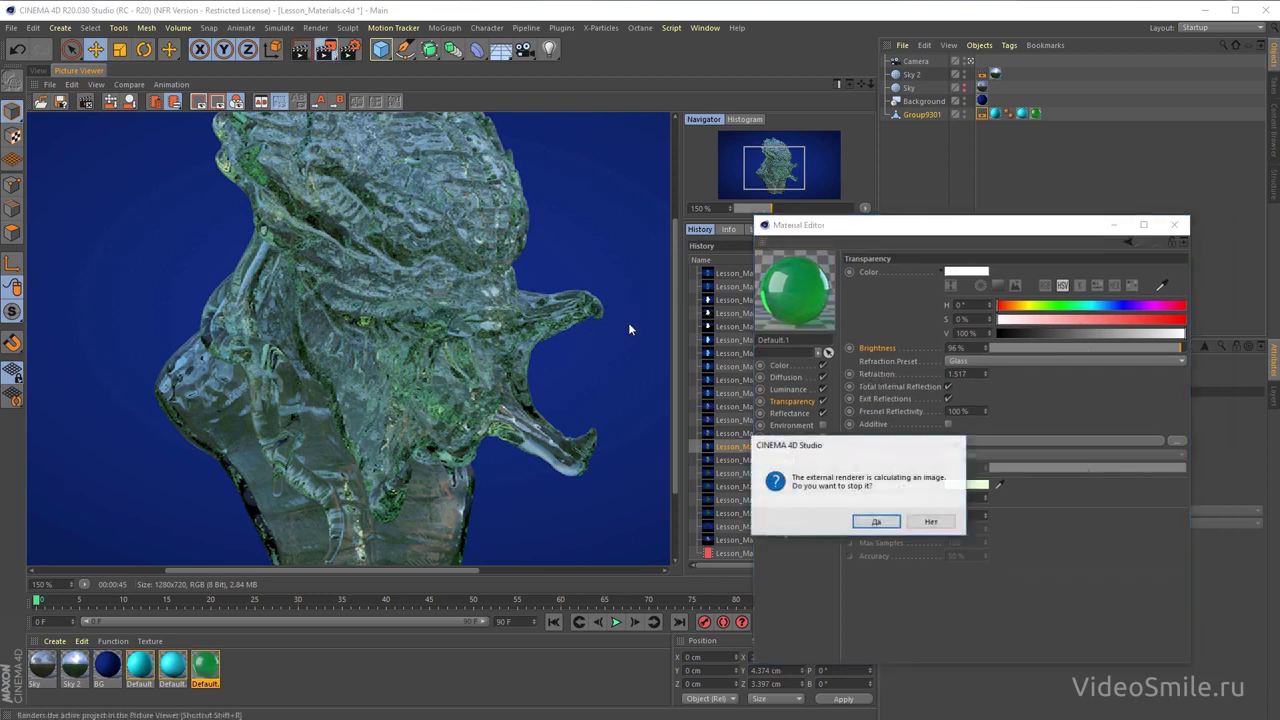
left_click(877, 522)
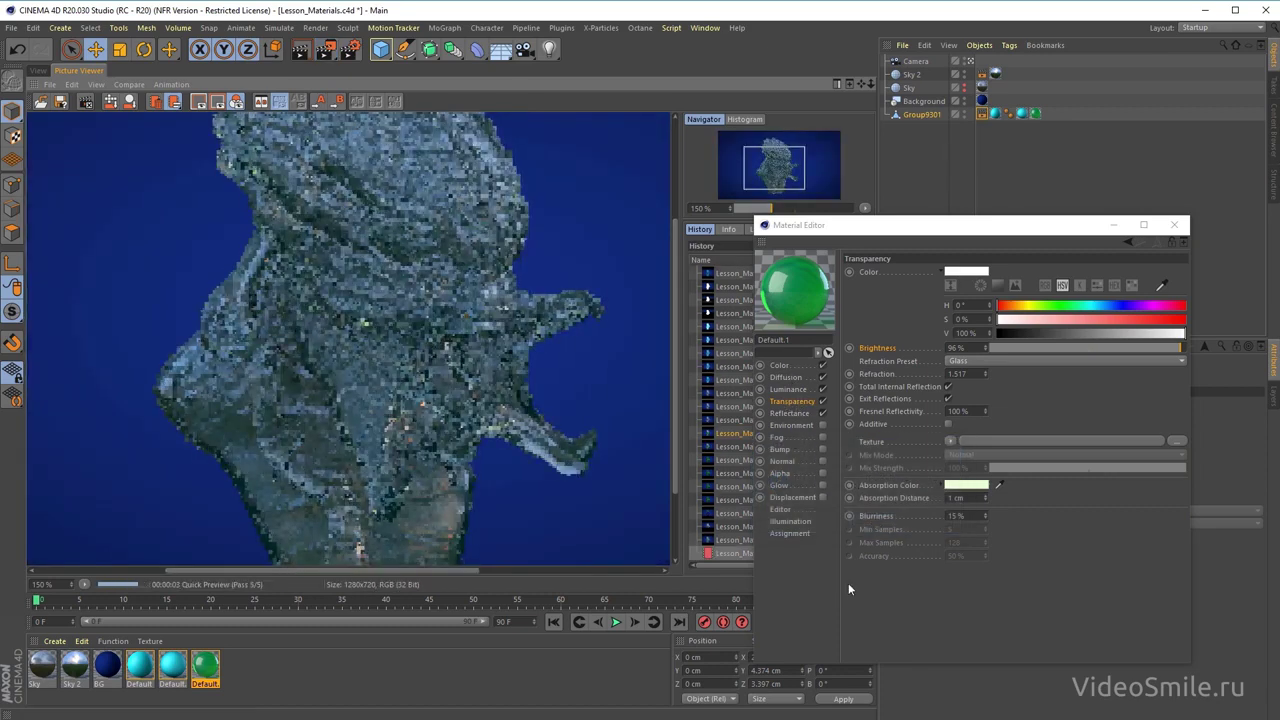
mouse_move(434, 206)
left_mouse_down()
mouse_move(434, 306)
mouse_move(410, 258)
left_mouse_up()
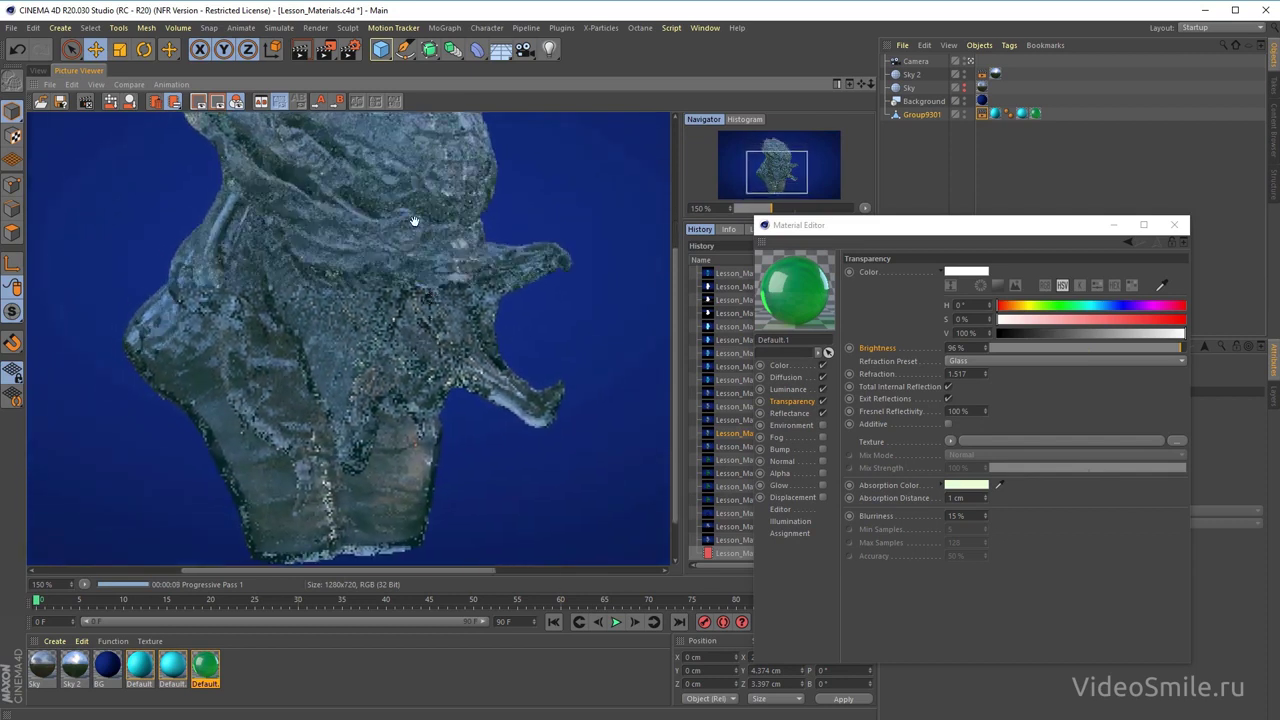
left_click_drag(414, 220, 422, 264)
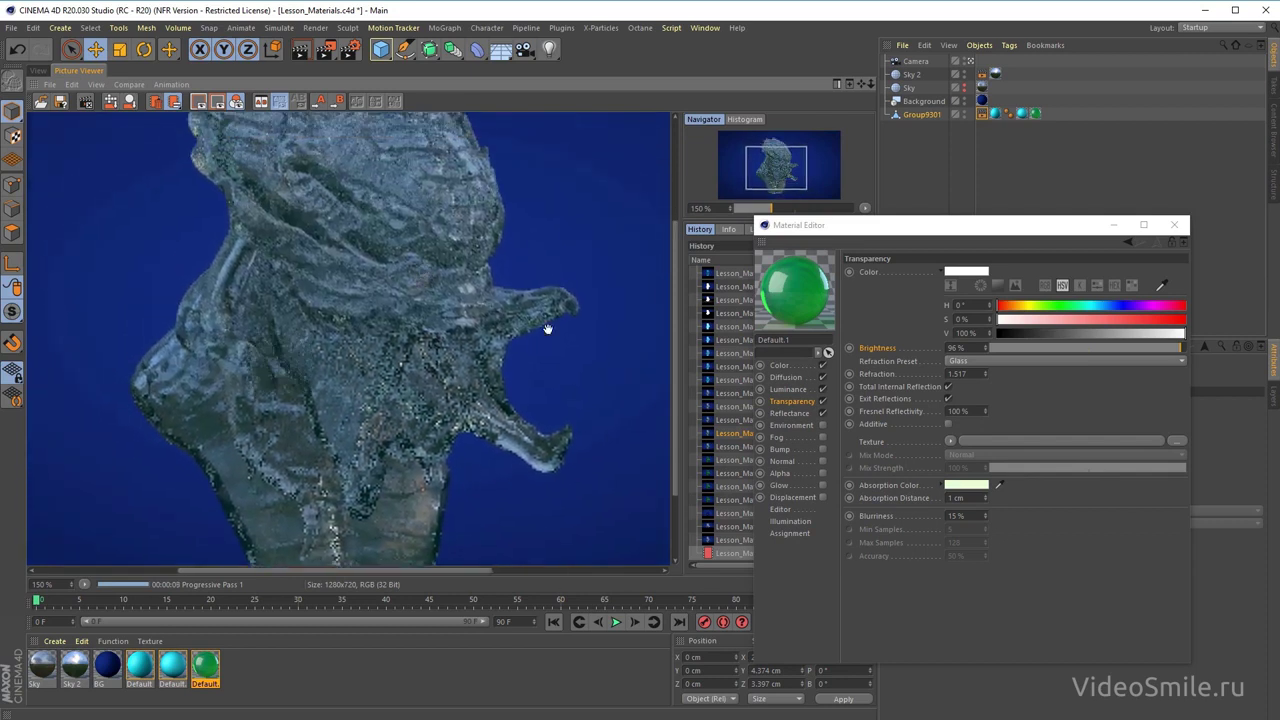
- Check the Luminance and Diffusion channels, return to Transparency, and recentre the zoomed-out render
left_click(789, 389)
left_click(786, 377)
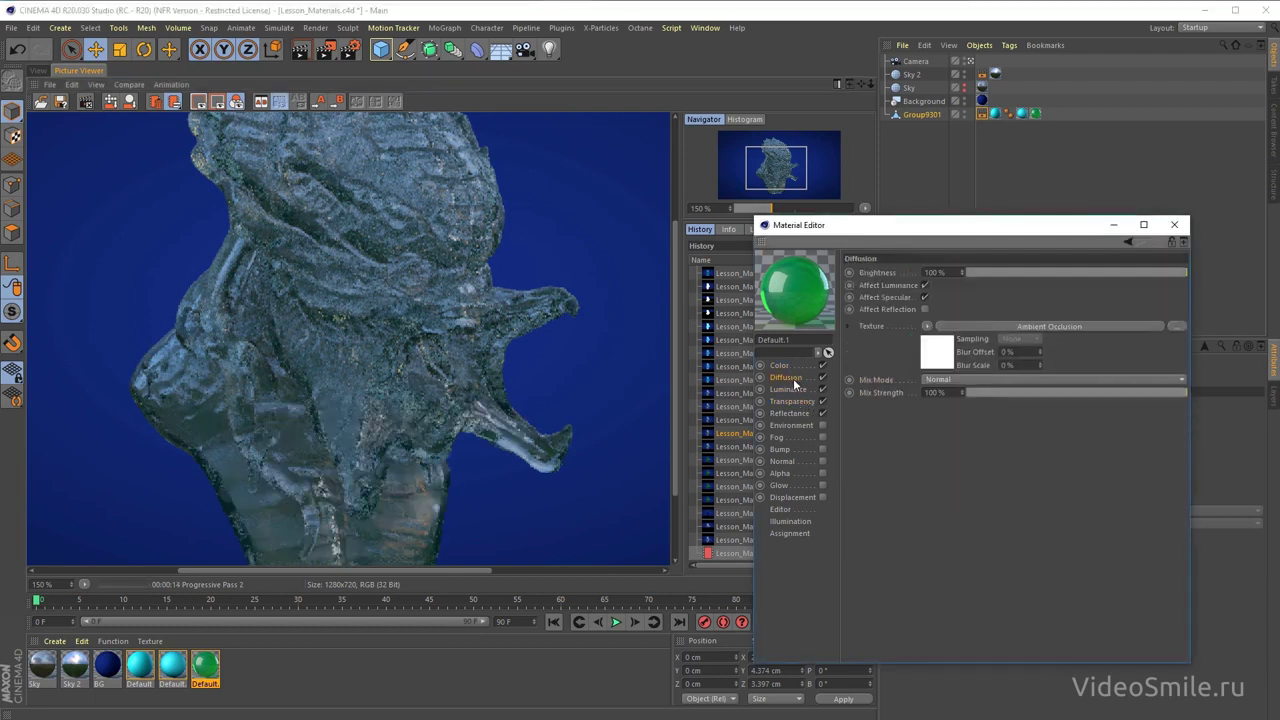
left_click(792, 401)
left_click_drag(405, 398, 441, 376)
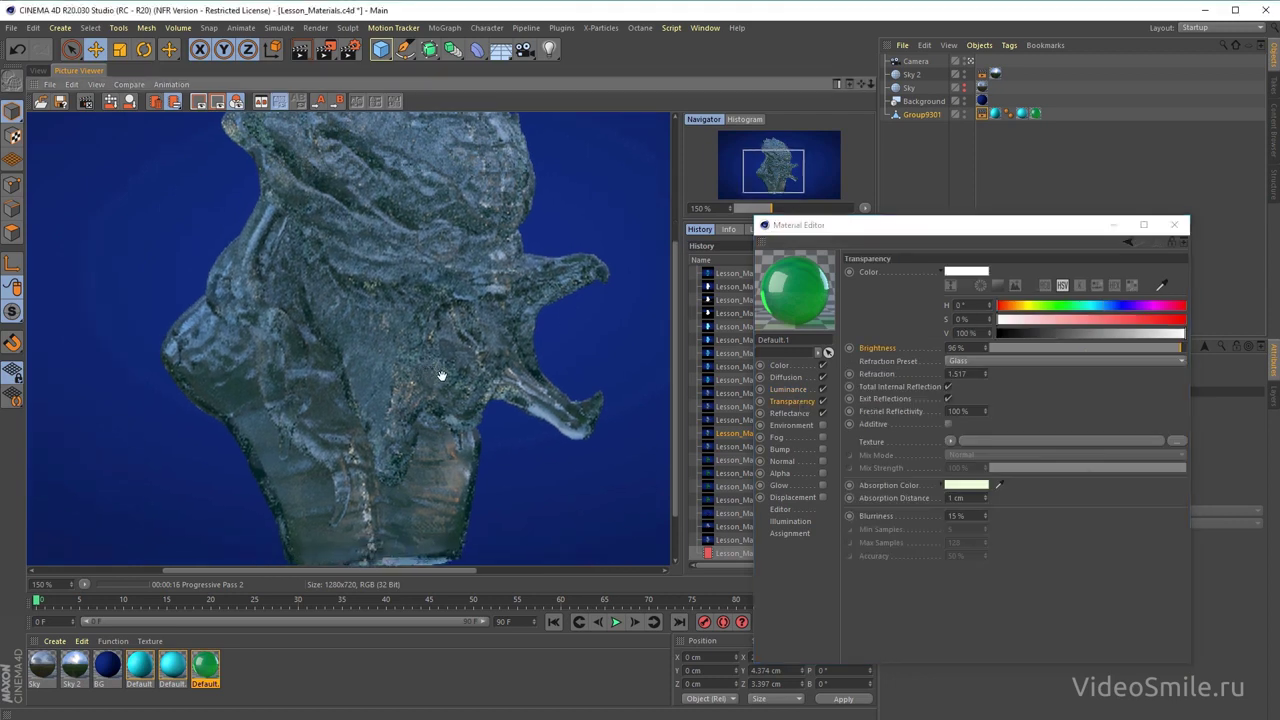
scroll(441, 376, "down", 1)
mouse_move(443, 323)
left_mouse_down()
mouse_move(433, 317)
mouse_move(437, 347)
left_mouse_up()
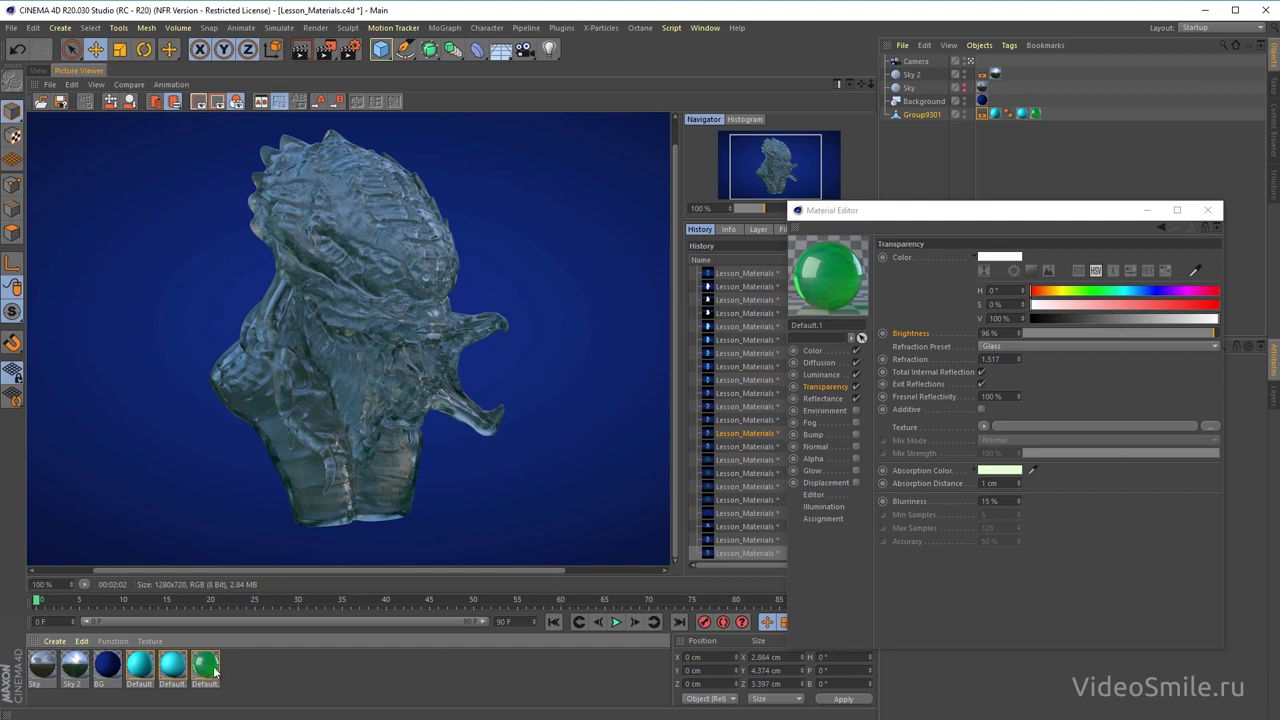
- Duplicate the glass material and turn off transparency on the copy
left_click(37, 70)
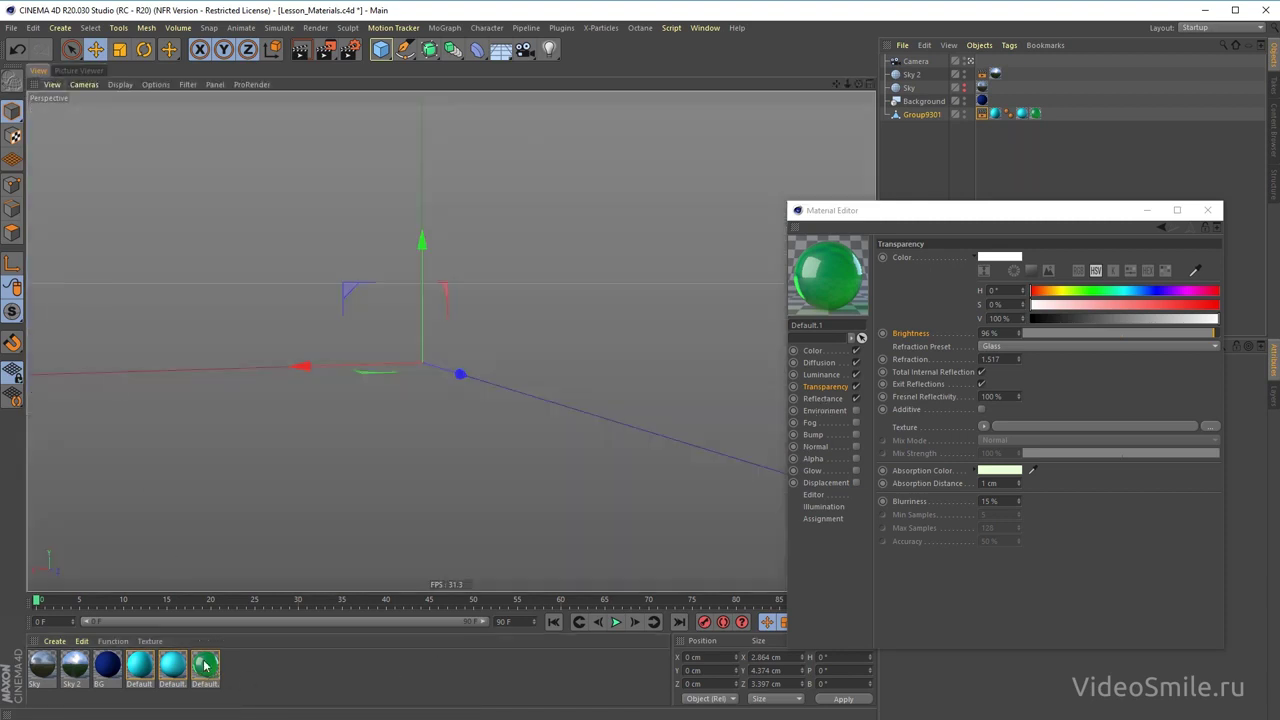
left_click_drag(205, 667, 240, 668, "ctrl")
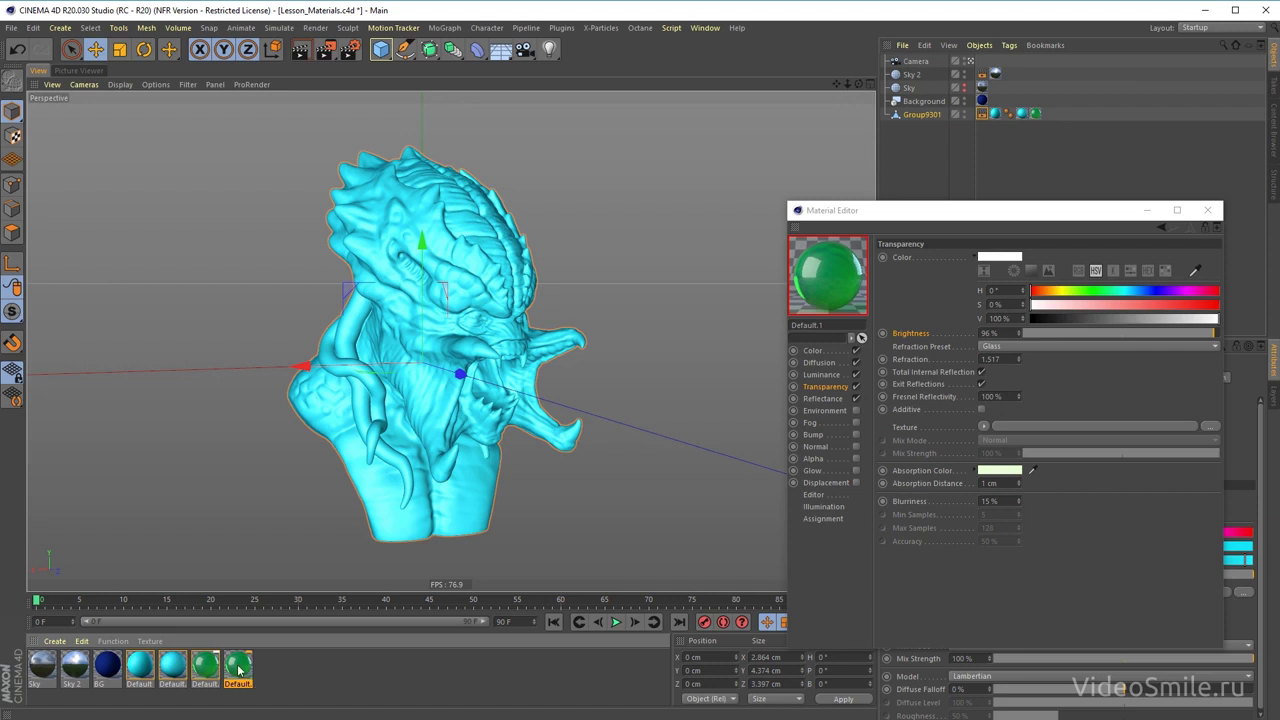
left_click(856, 387)
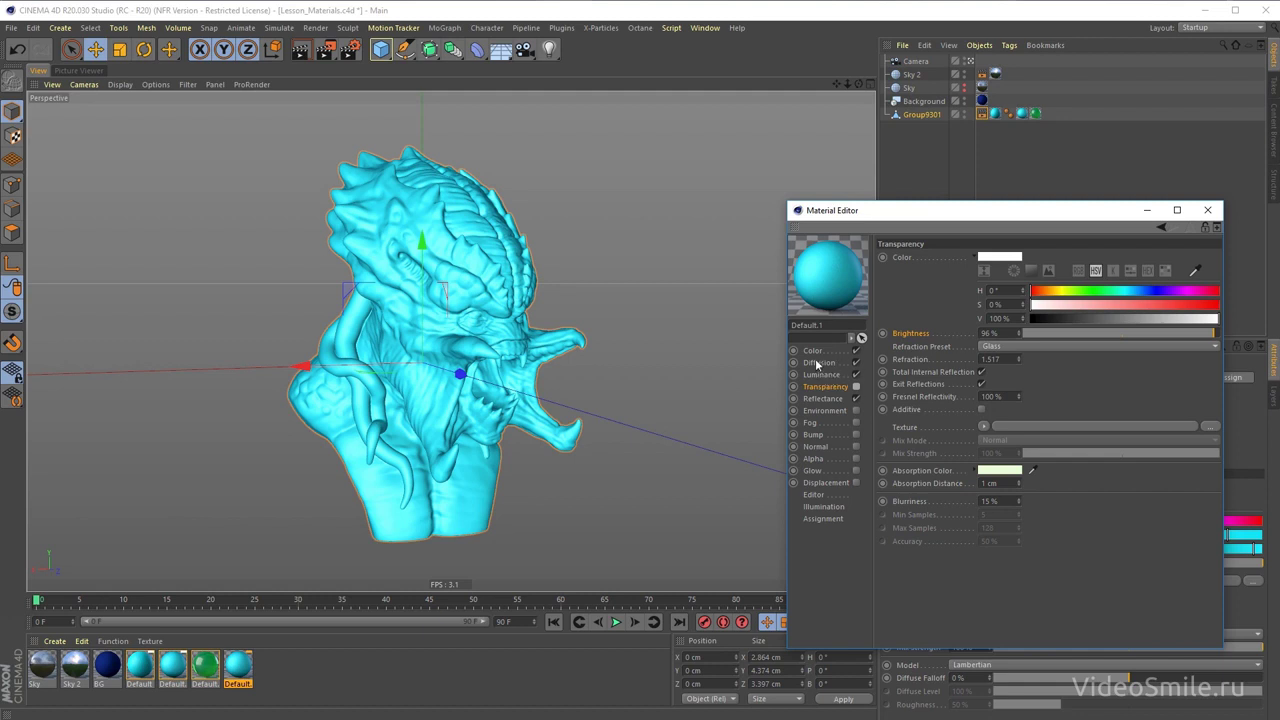
- Set the copy's Default Specular reflectance layer to 100% strength
left_click(823, 399)
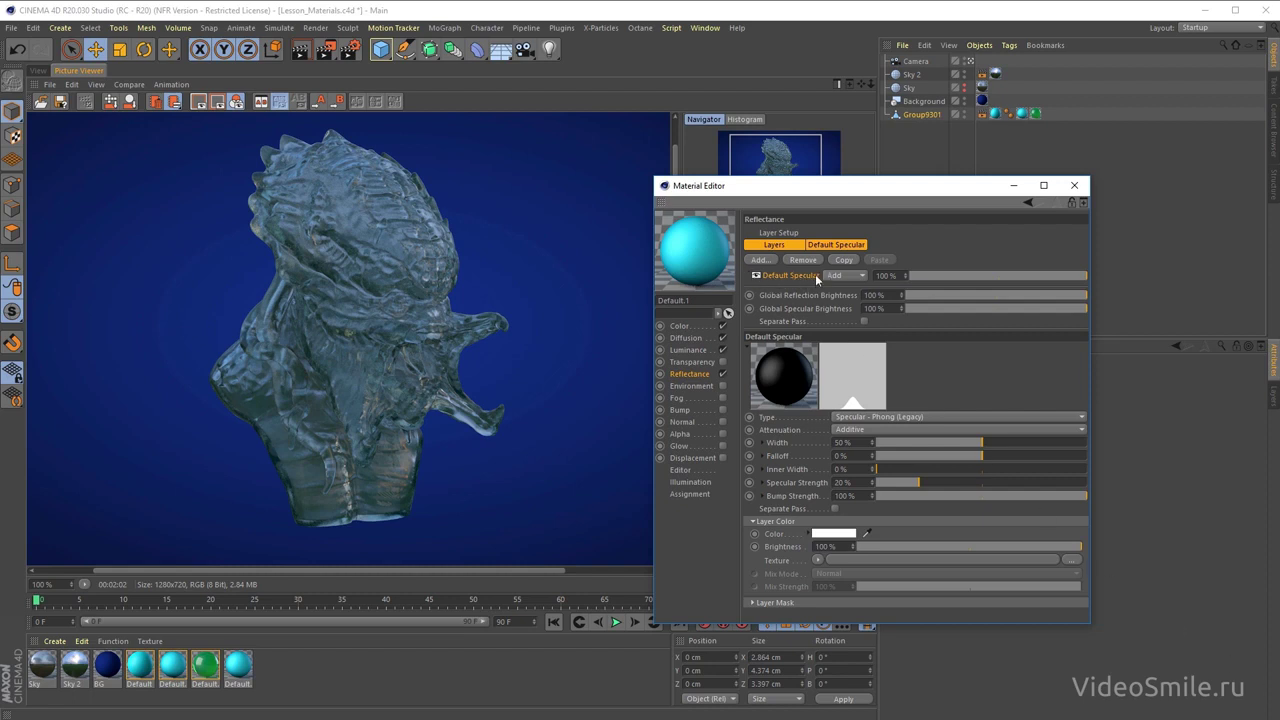
mouse_move(1069, 284)
left_mouse_down()
mouse_move(1006, 286)
mouse_move(1080, 284)
left_mouse_up()
left_click(756, 277)
left_click(756, 276)
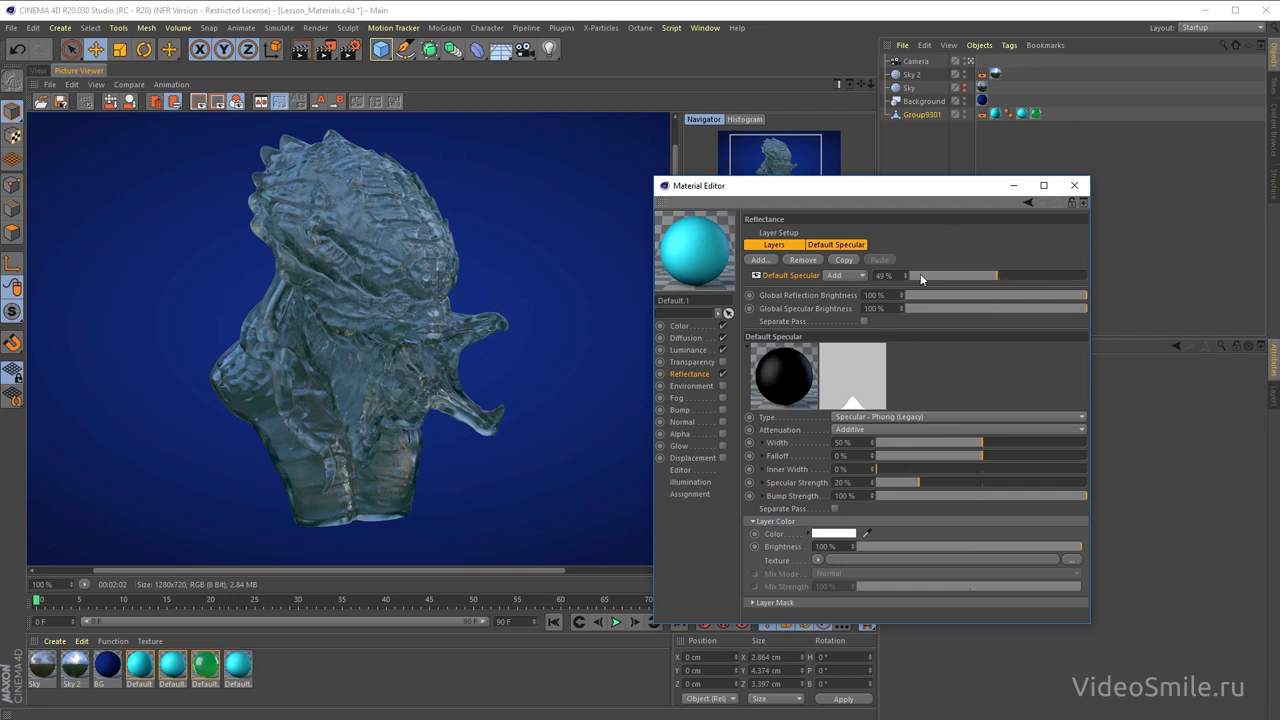
left_click_drag(1012, 278, 1088, 278)
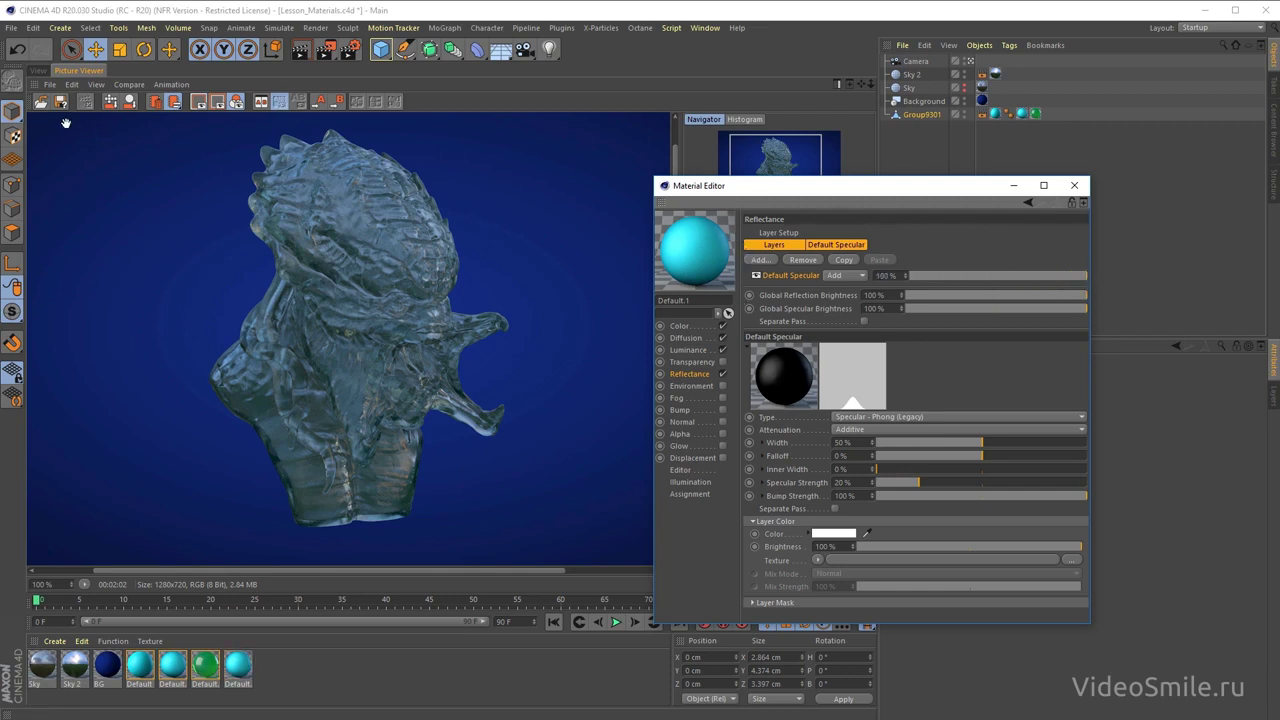
left_click(40, 71)
- Apply the opaque cyan material to Group9301
left_click_drag(805, 198, 939, 200)
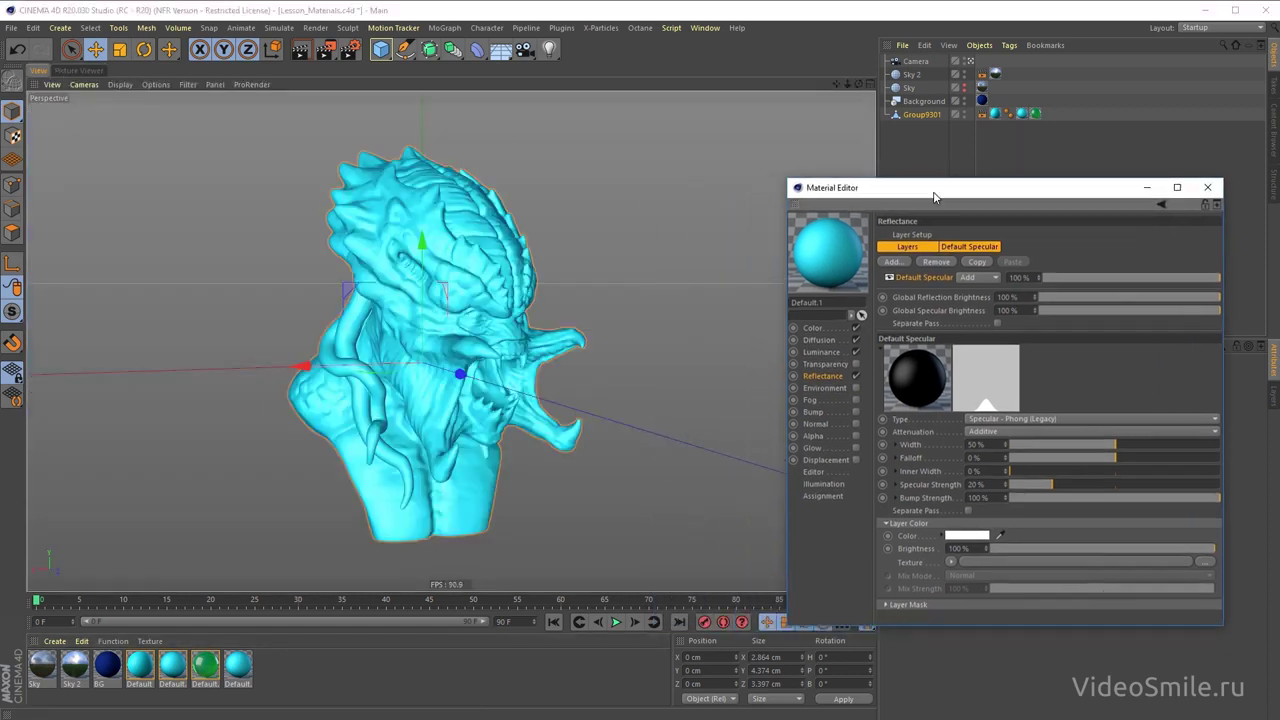
left_click(239, 668)
left_click_drag(242, 672, 920, 116)
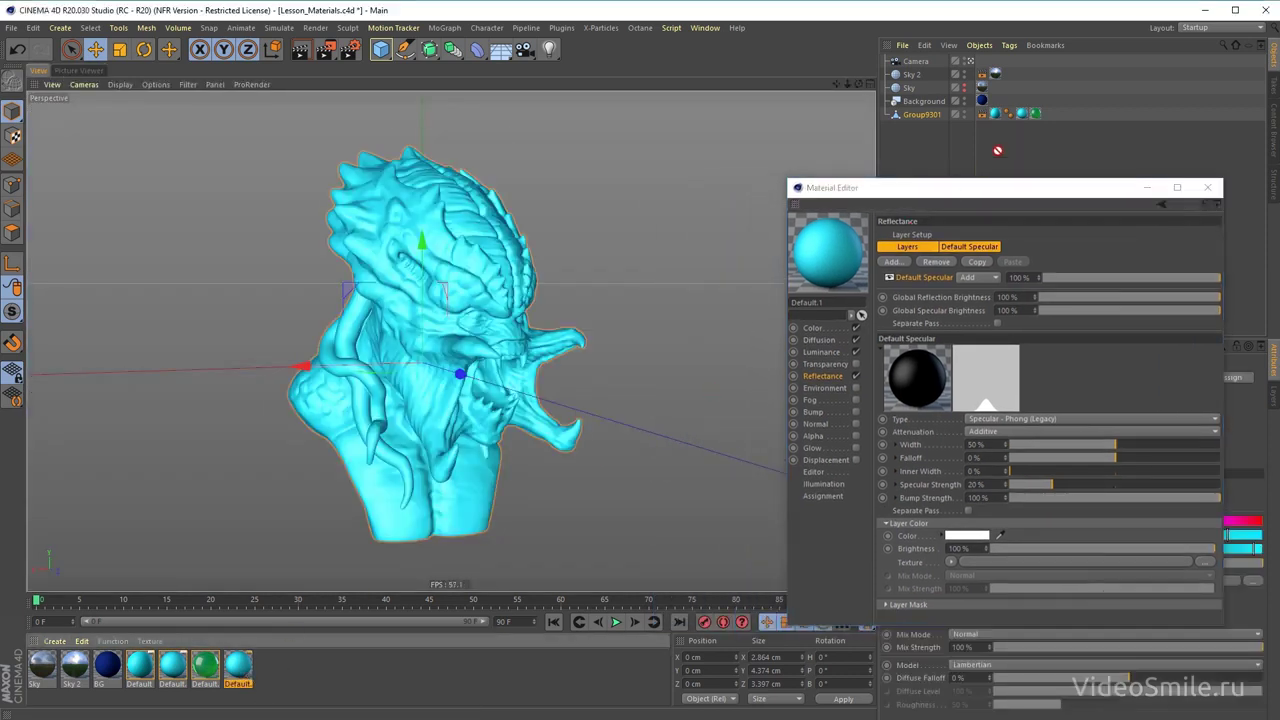
- Add a light left of the bust and make it an Area light
left_click(549, 48)
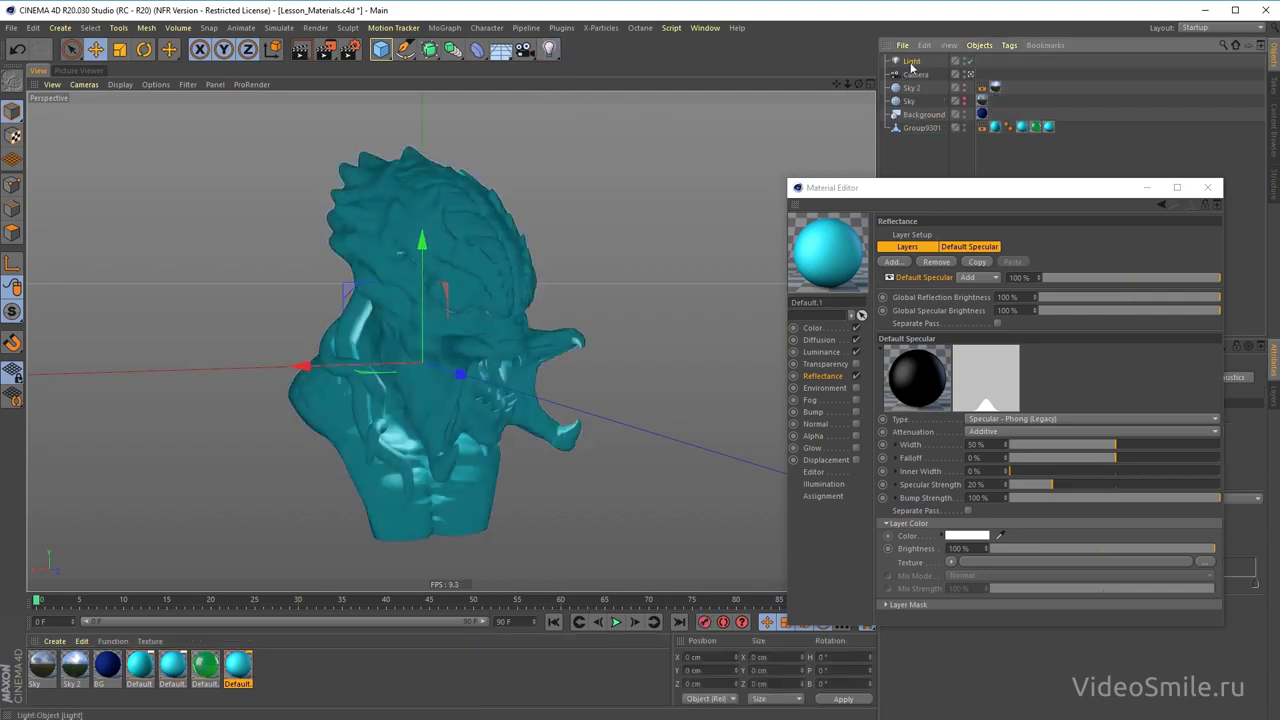
left_click_drag(298, 367, 44, 386)
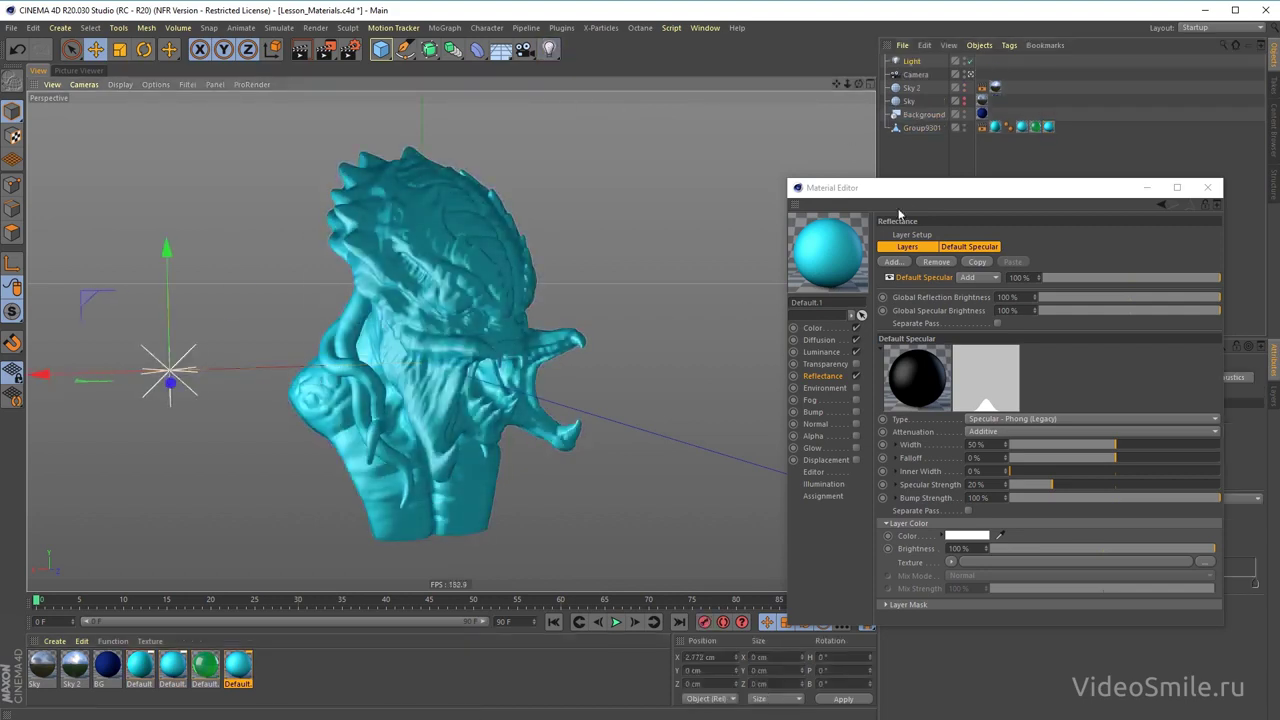
left_click_drag(911, 189, 486, 357)
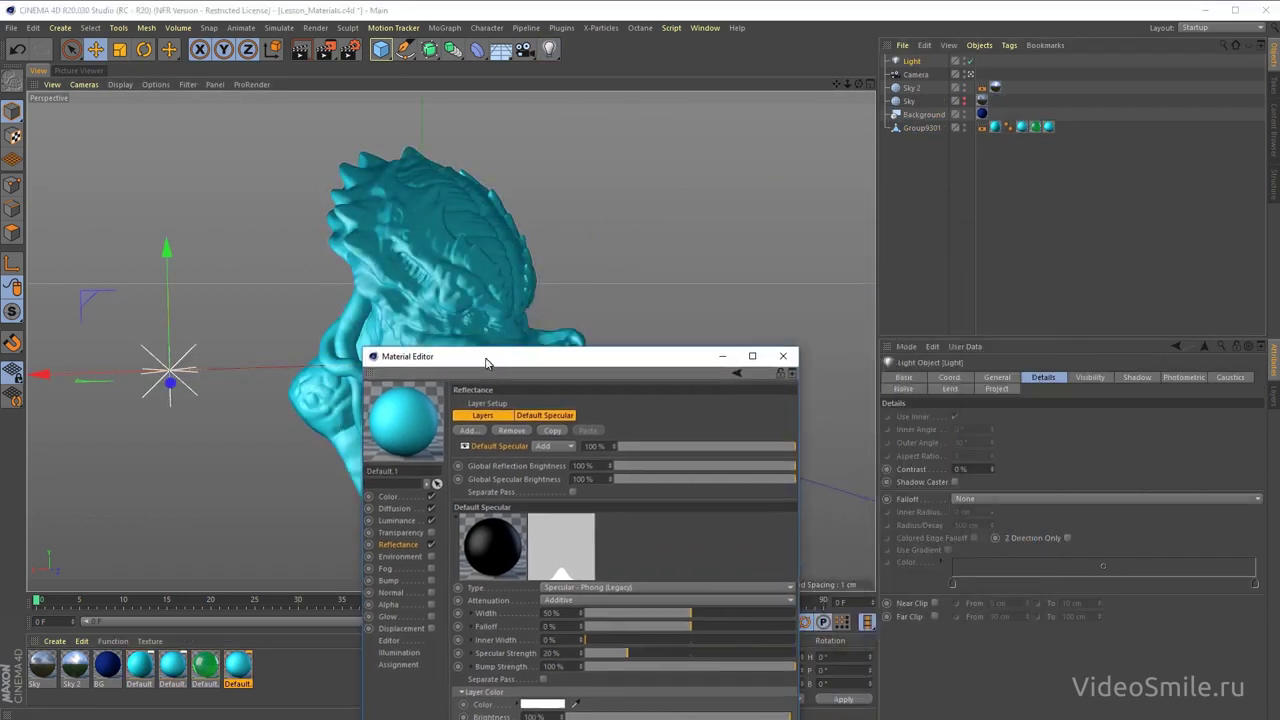
left_click(1000, 378)
left_click(990, 531)
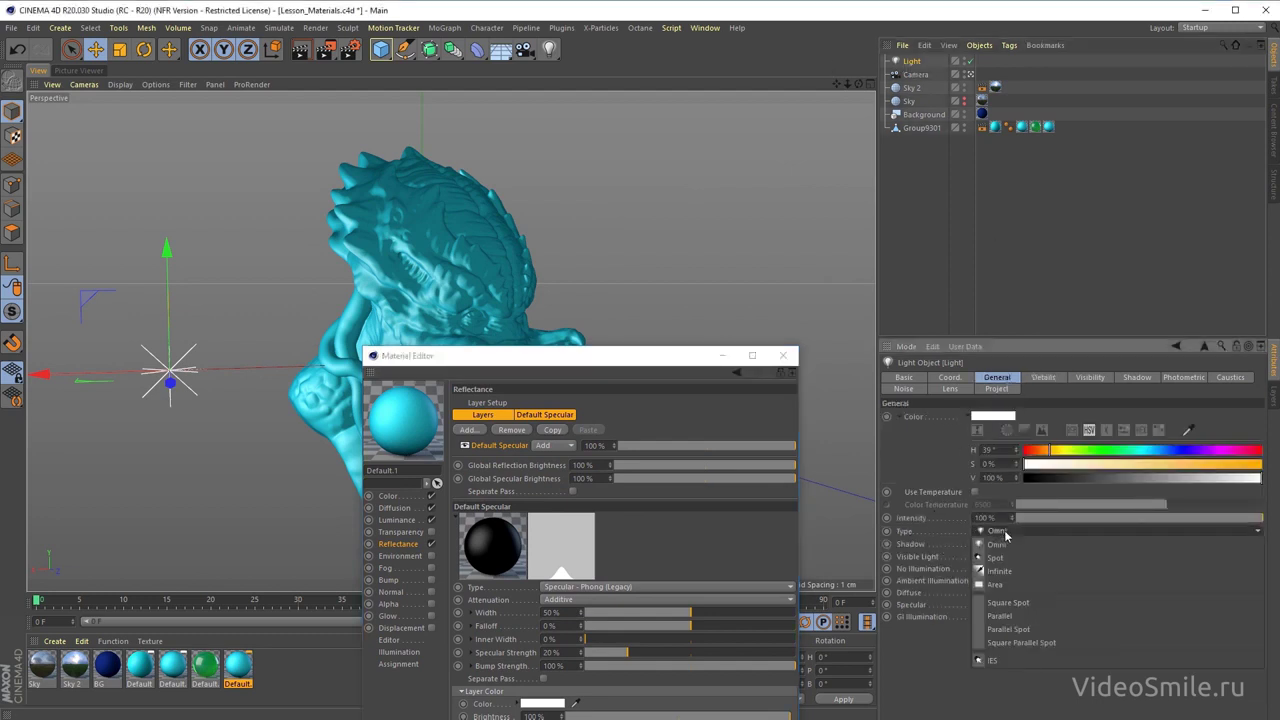
left_click(1013, 584)
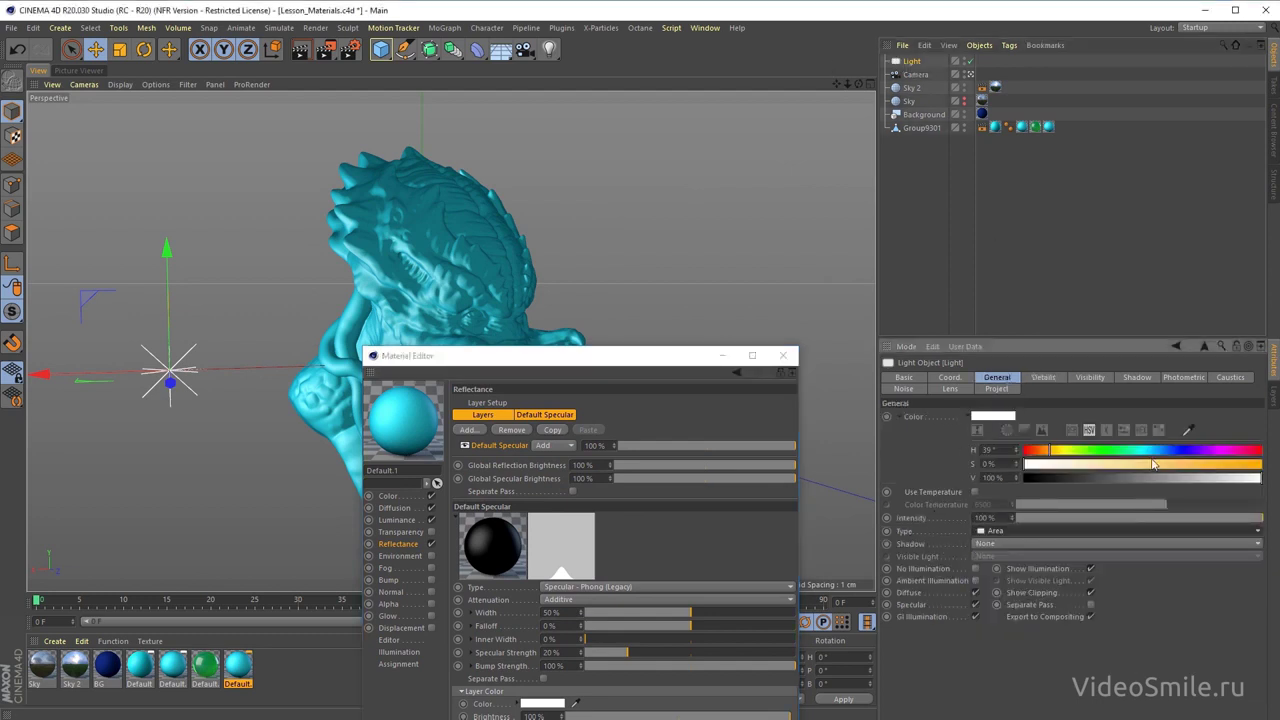
- Enable Add Grain, Show as Solid in Viewport and Show in Reflection for the area light
left_click(1050, 380)
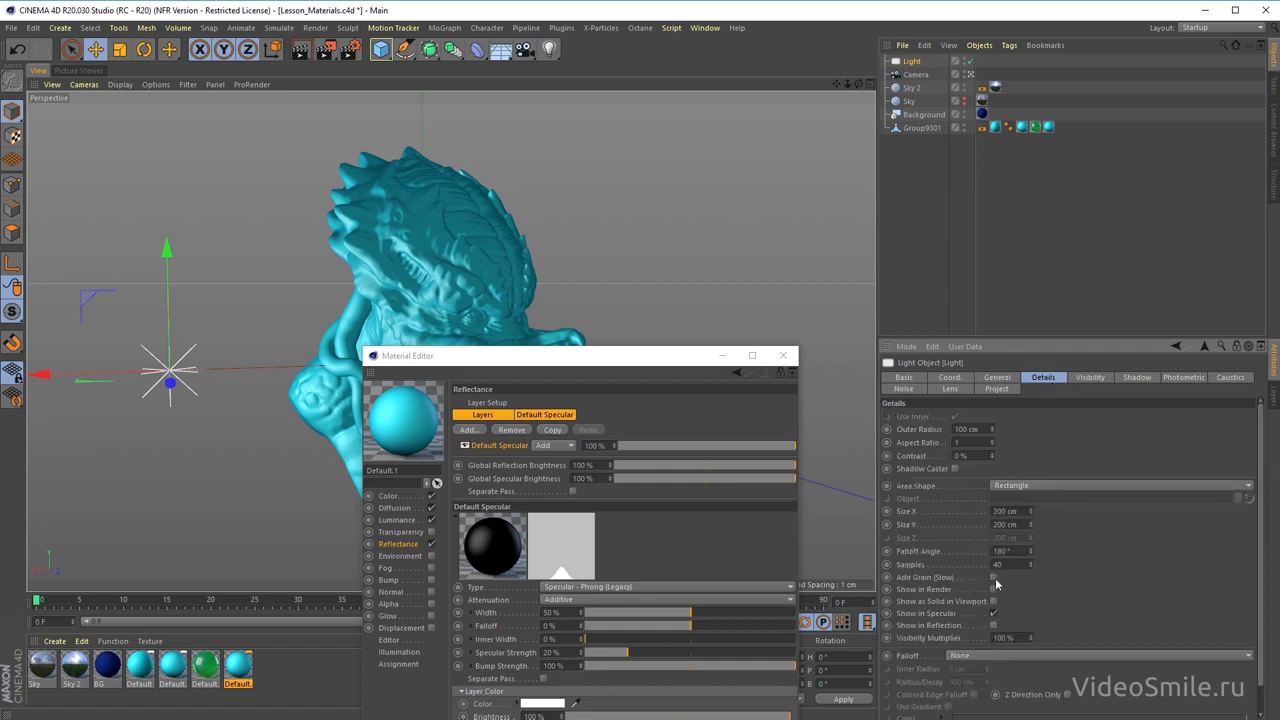
left_click(993, 577)
left_click(993, 601)
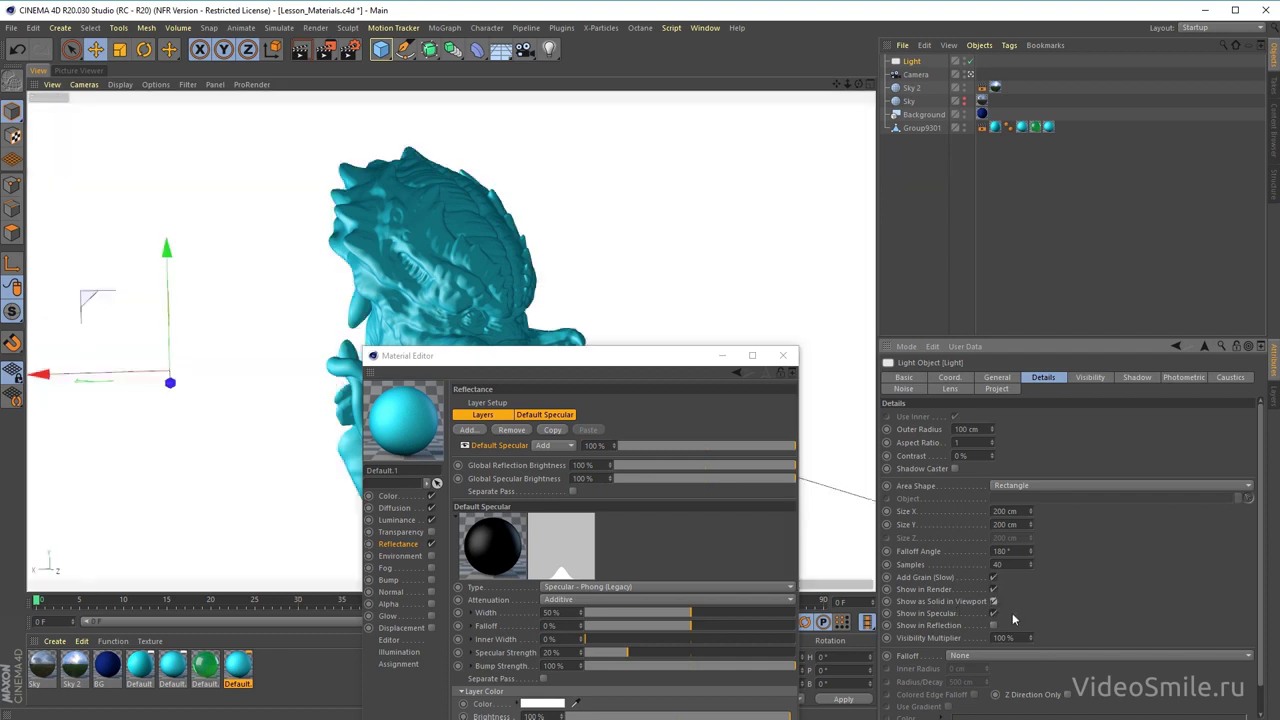
left_click(993, 625)
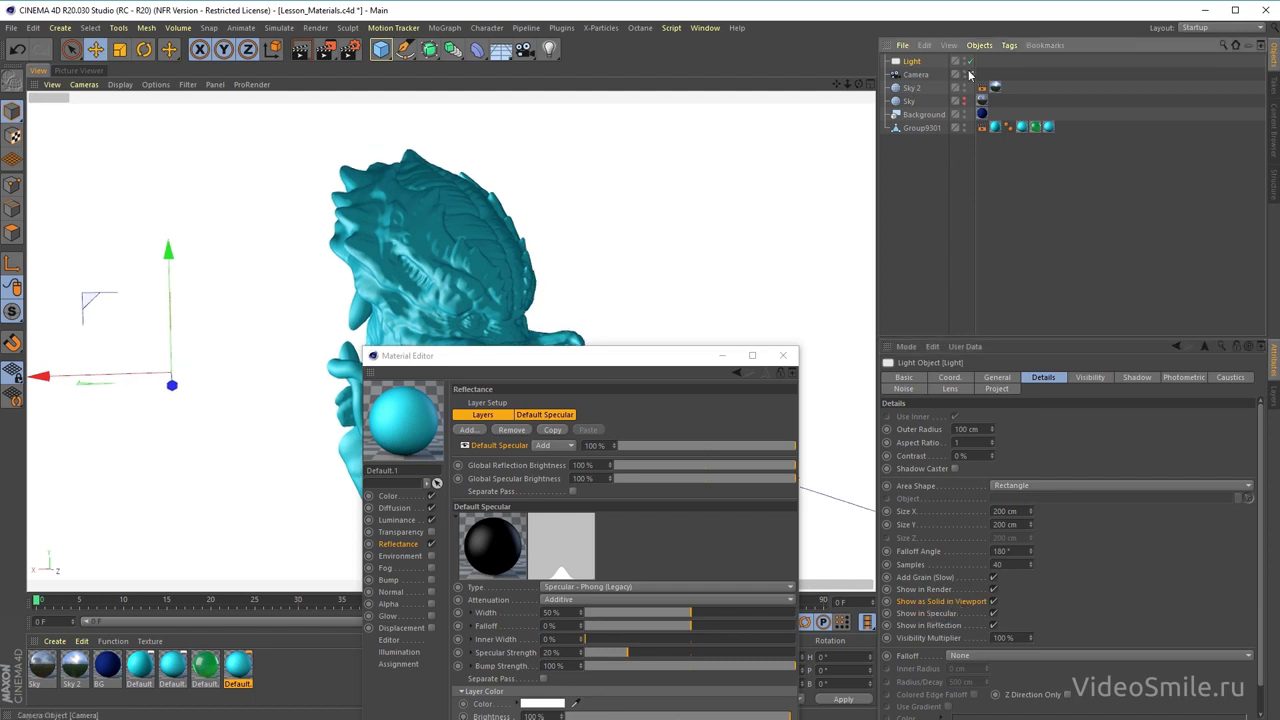
- Scale the area light down to 11.2 cm and rotate it to face the bust
left_click_drag(623, 359, 611, 467)
mouse_move(466, 364)
left_mouse_down("alt")
mouse_move(500, 350)
mouse_move(409, 332)
mouse_move(478, 303)
left_mouse_up("alt")
scroll(500, 350, "down", 5)
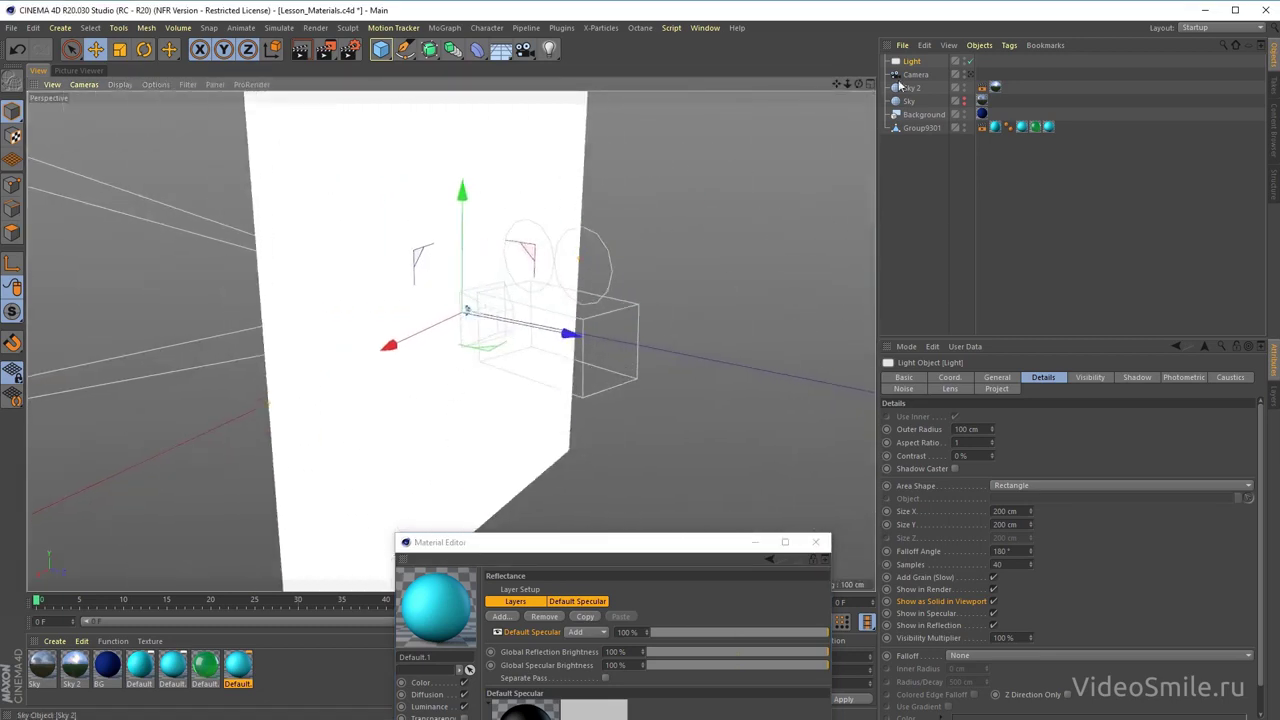
key("t")
left_click_drag(684, 176, 320, 422)
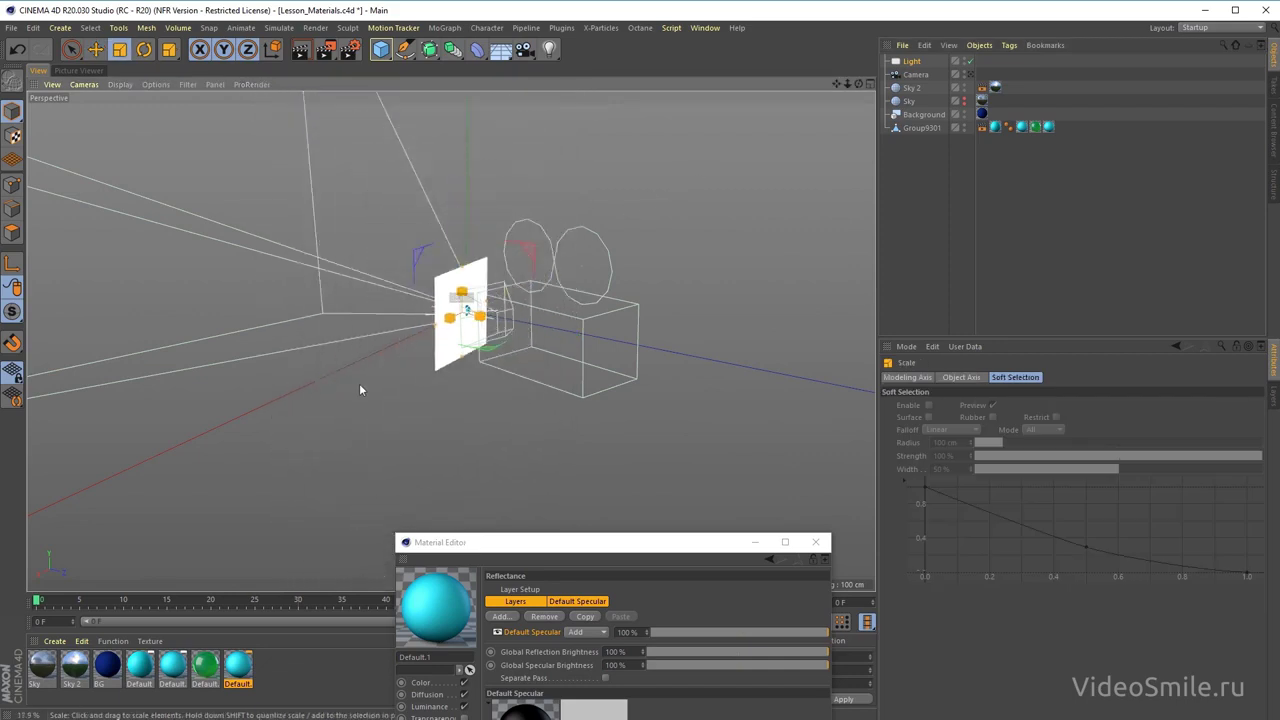
scroll(526, 192, "up", 5)
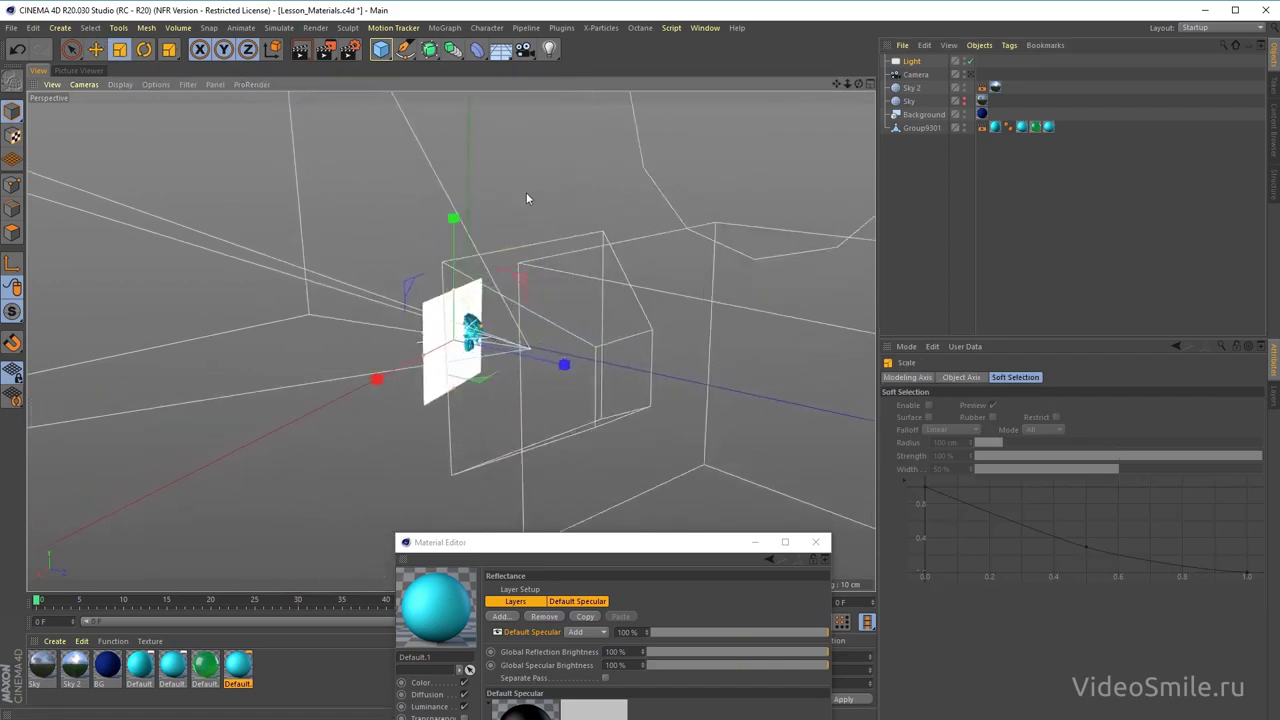
scroll(436, 388, "up", 4)
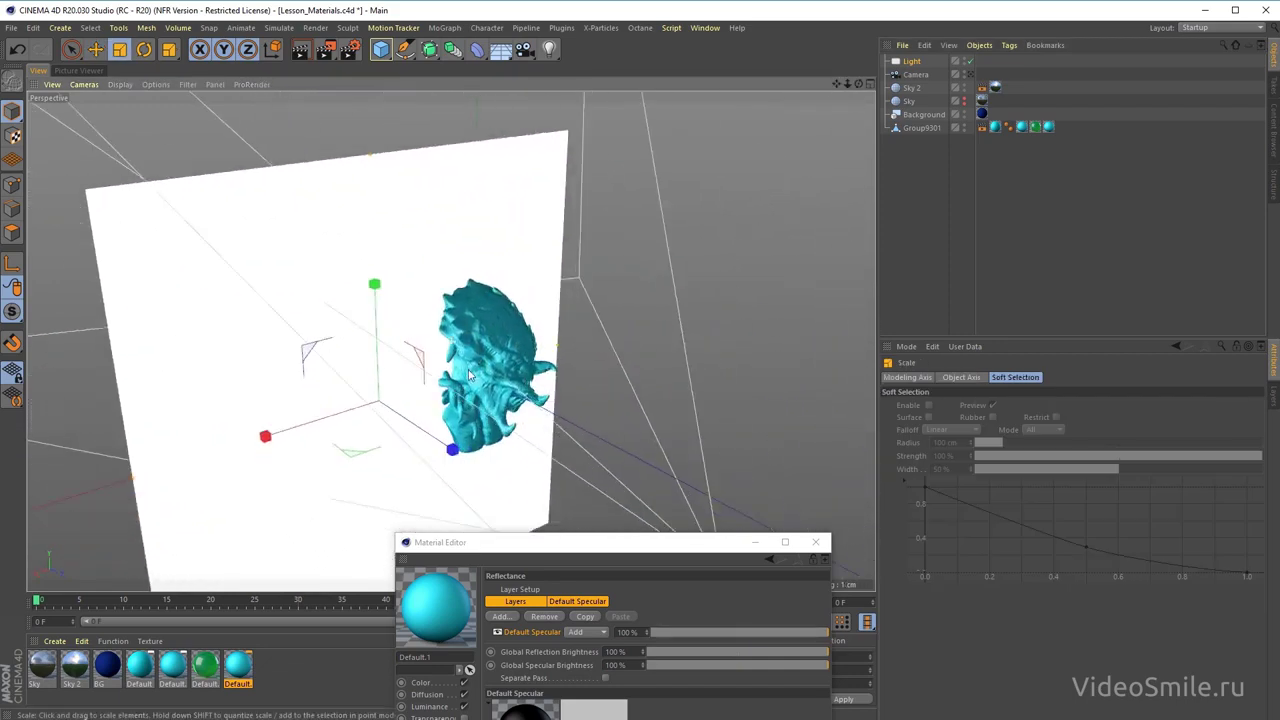
key("r")
mouse_move(380, 443)
left_mouse_down()
mouse_move(485, 408)
mouse_move(393, 362)
mouse_move(650, 358)
mouse_move(560, 360)
left_mouse_up()
key("e")
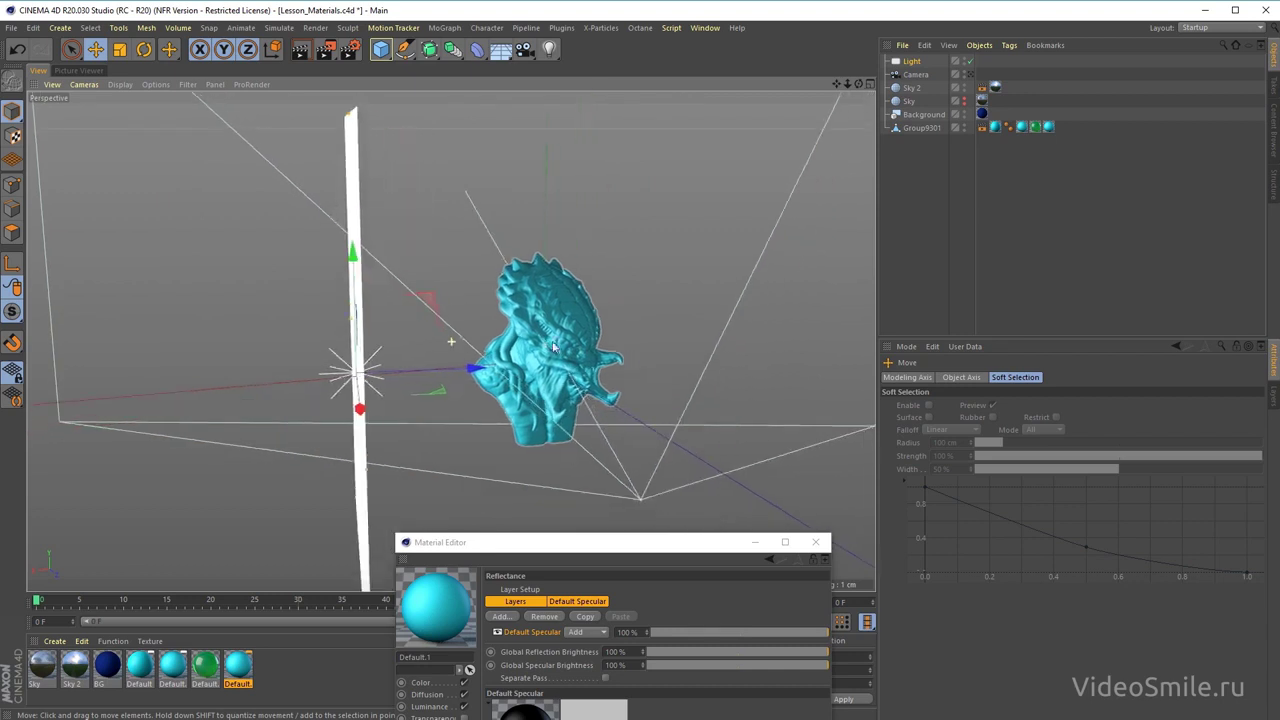
- Check the light's orientation, then view through the scene camera
left_click(920, 63)
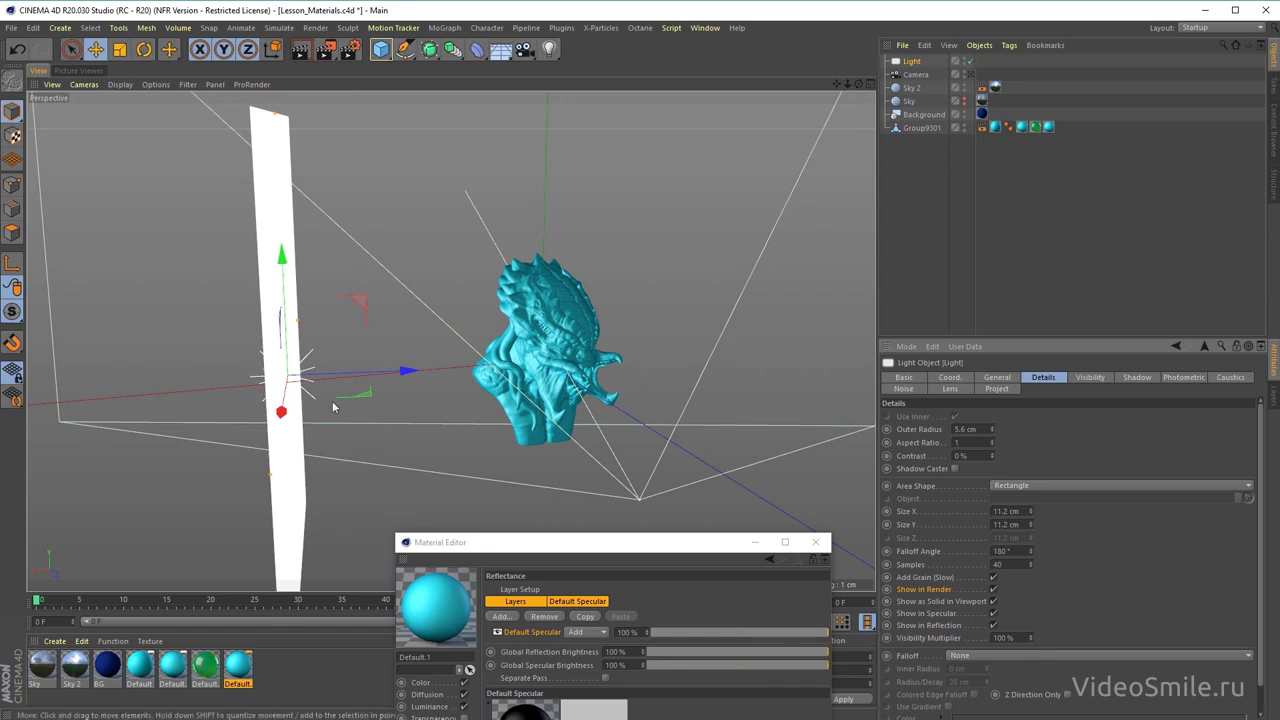
left_click_drag(341, 480, 371, 365, "alt")
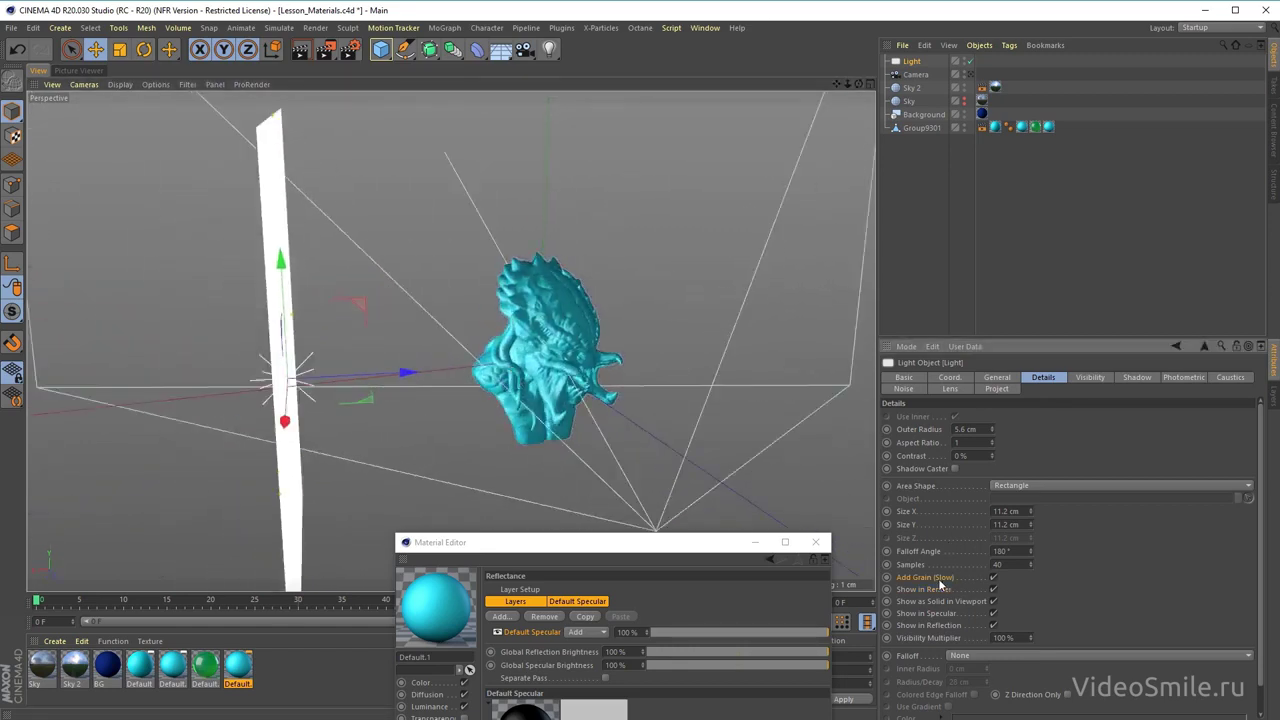
scroll(525, 350, "up", 5)
scroll(522, 330, "up", 3)
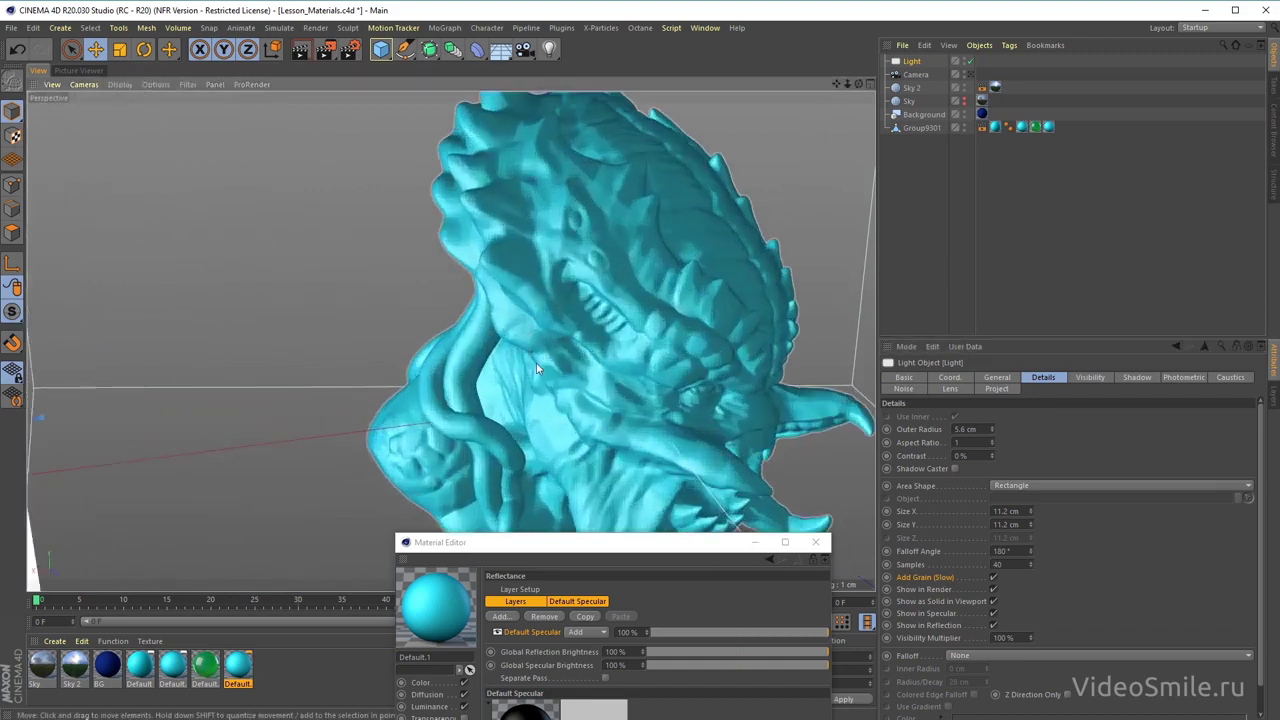
left_click(968, 74)
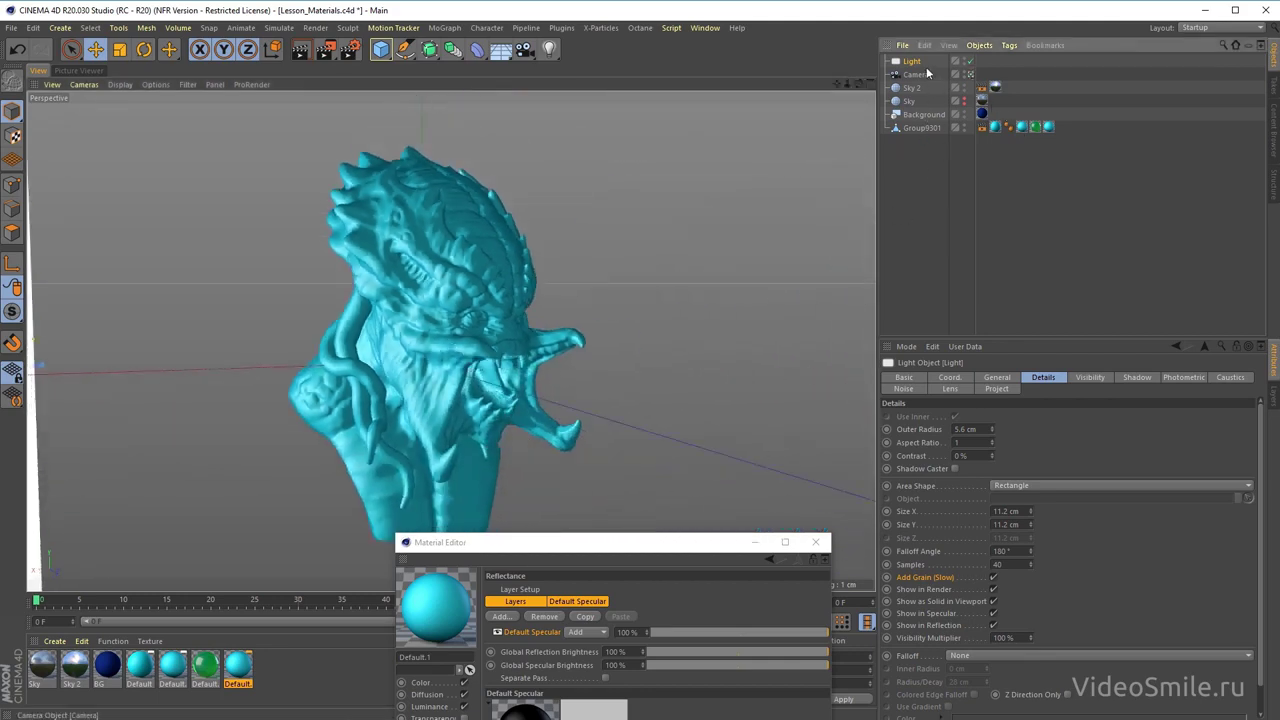
mouse_move(655, 543)
left_mouse_down()
mouse_move(705, 279)
mouse_move(1060, 195)
left_mouse_up()
- Render to the Picture Viewer and compare it with stored History renders, including 00:05:02
key("shift+r")
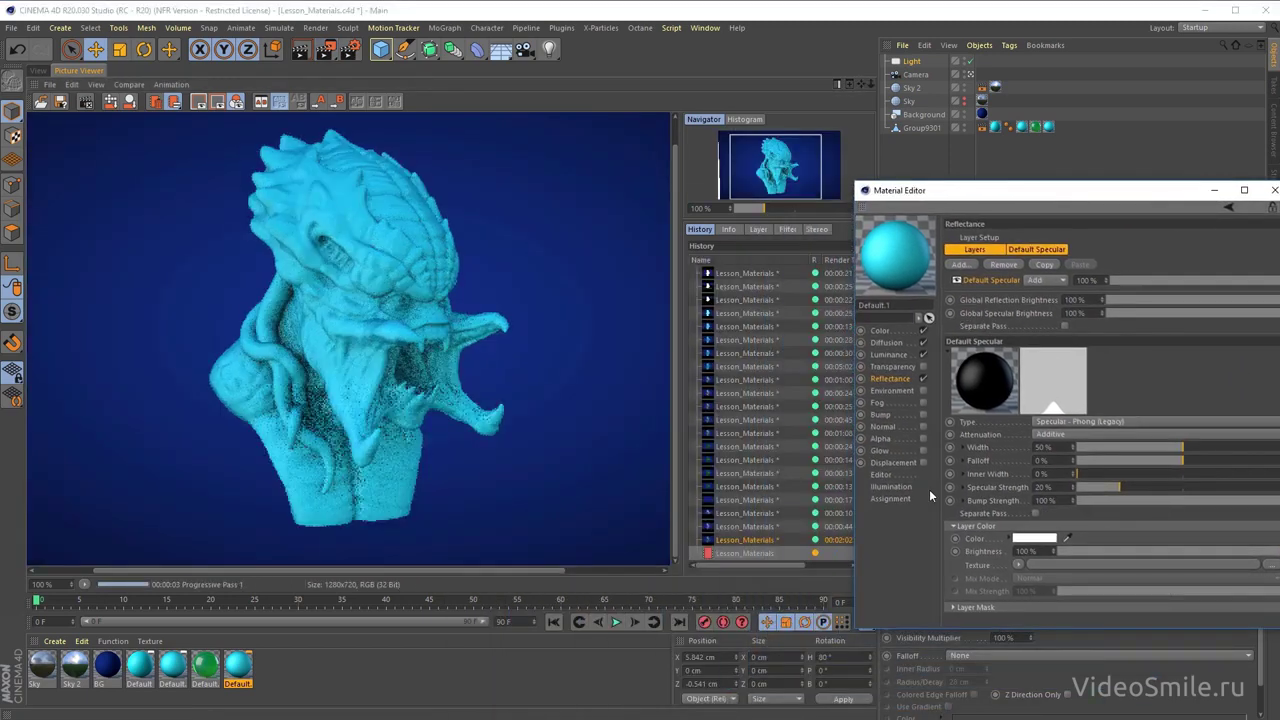
left_click(746, 433)
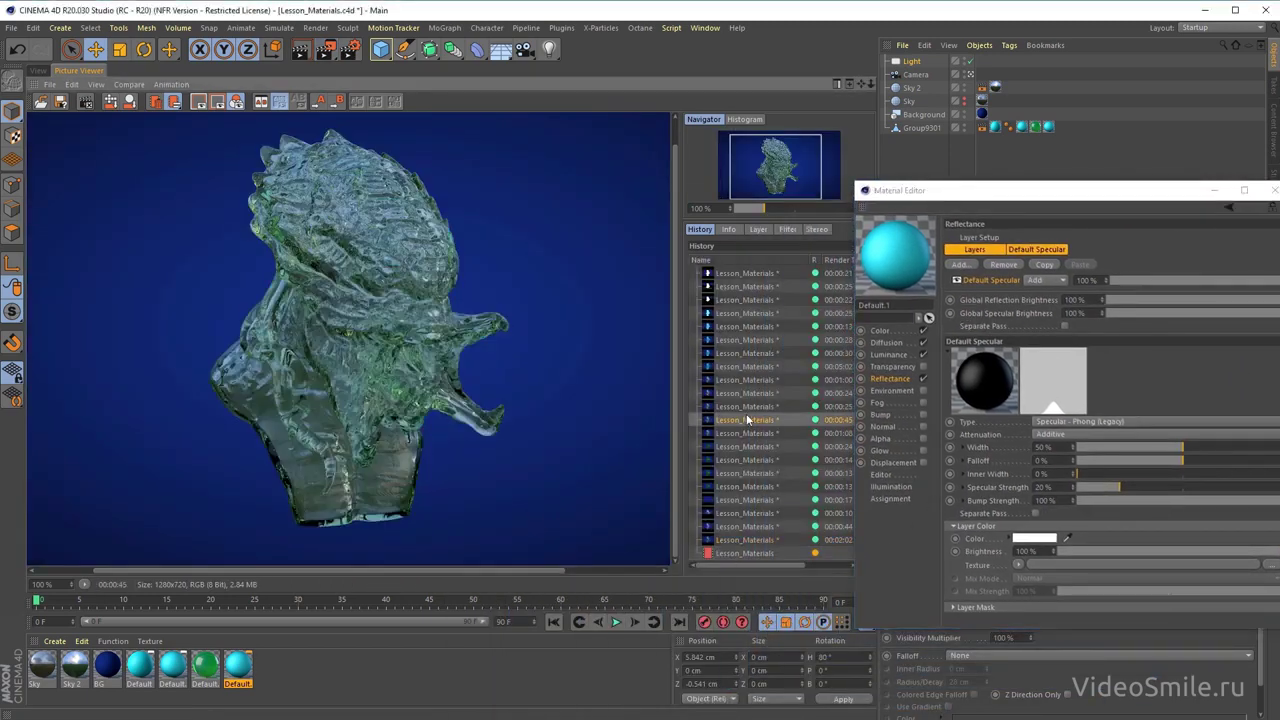
left_click(748, 420)
left_click(752, 367)
left_click(753, 554)
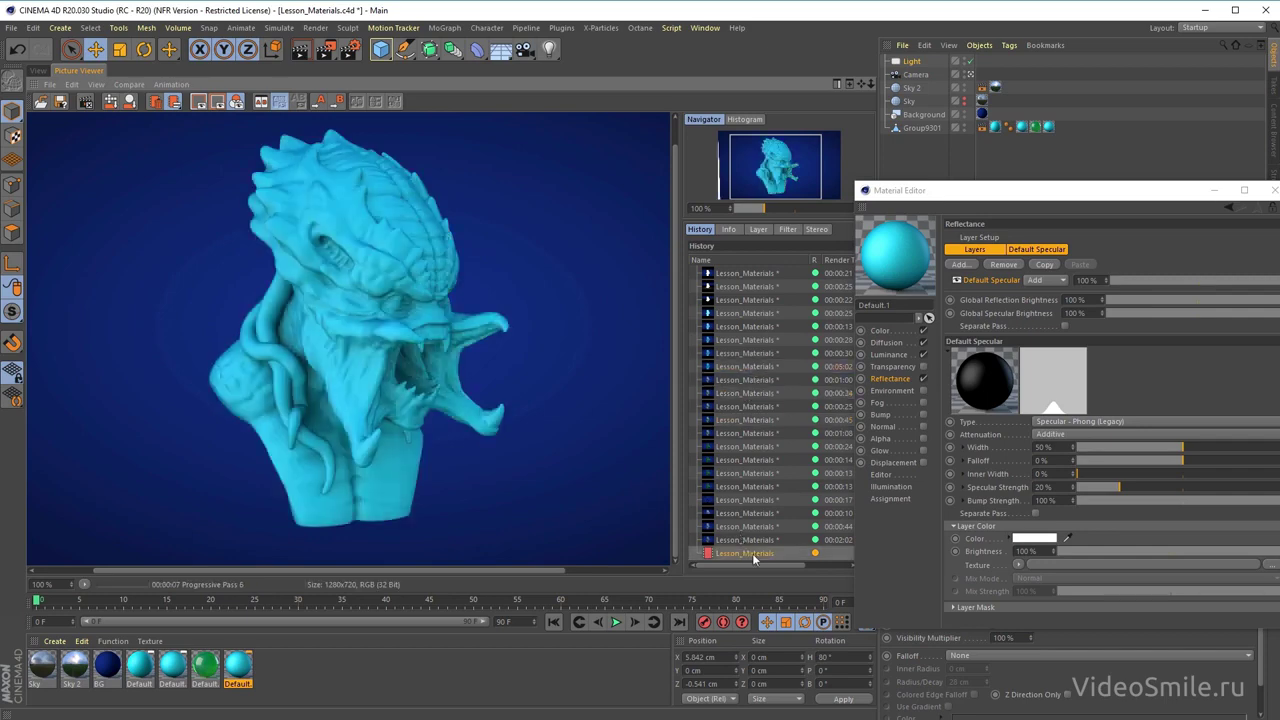
left_click(737, 367)
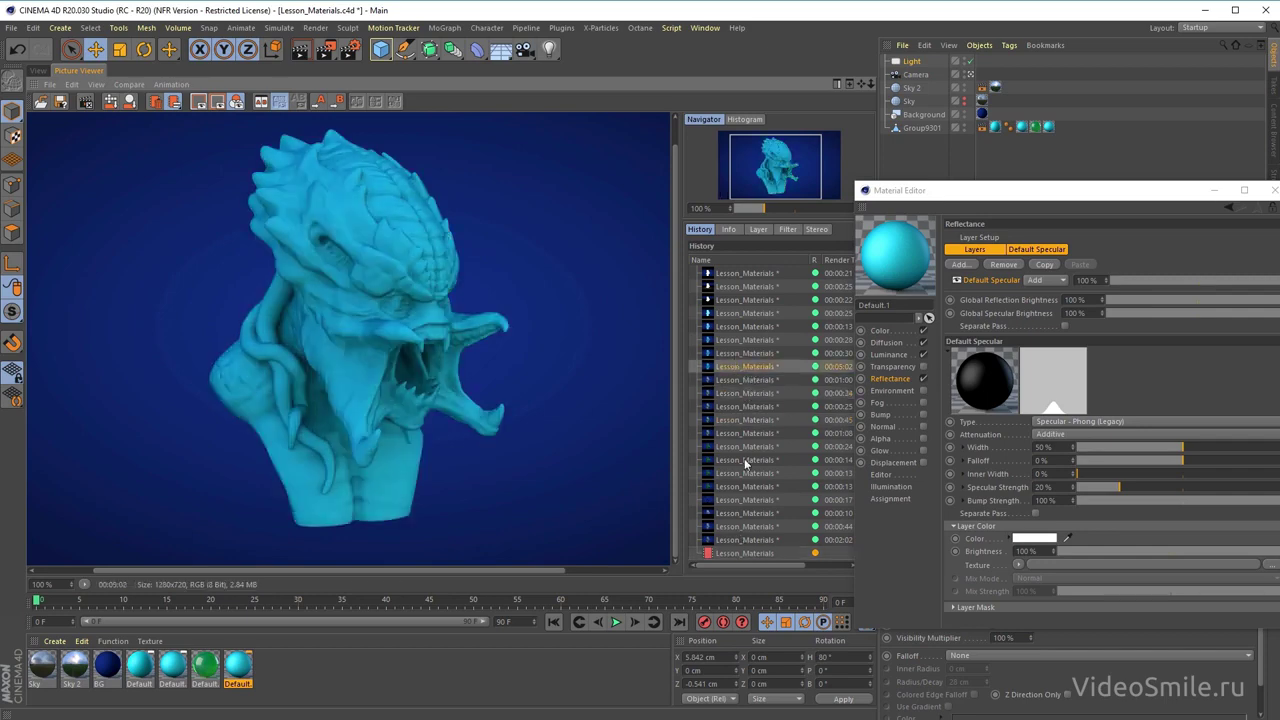
left_click(750, 555)
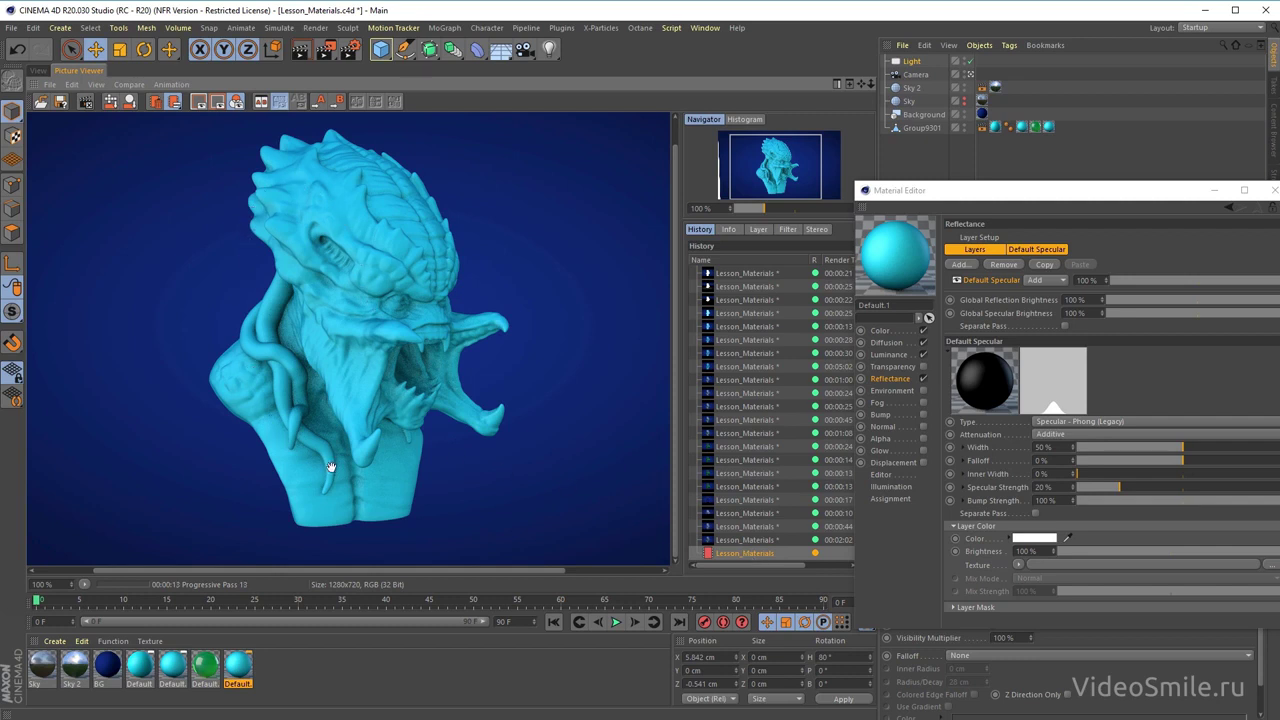
- Adjust the Default Specular width and set specular strength to 150%
left_click_drag(958, 203, 672, 175)
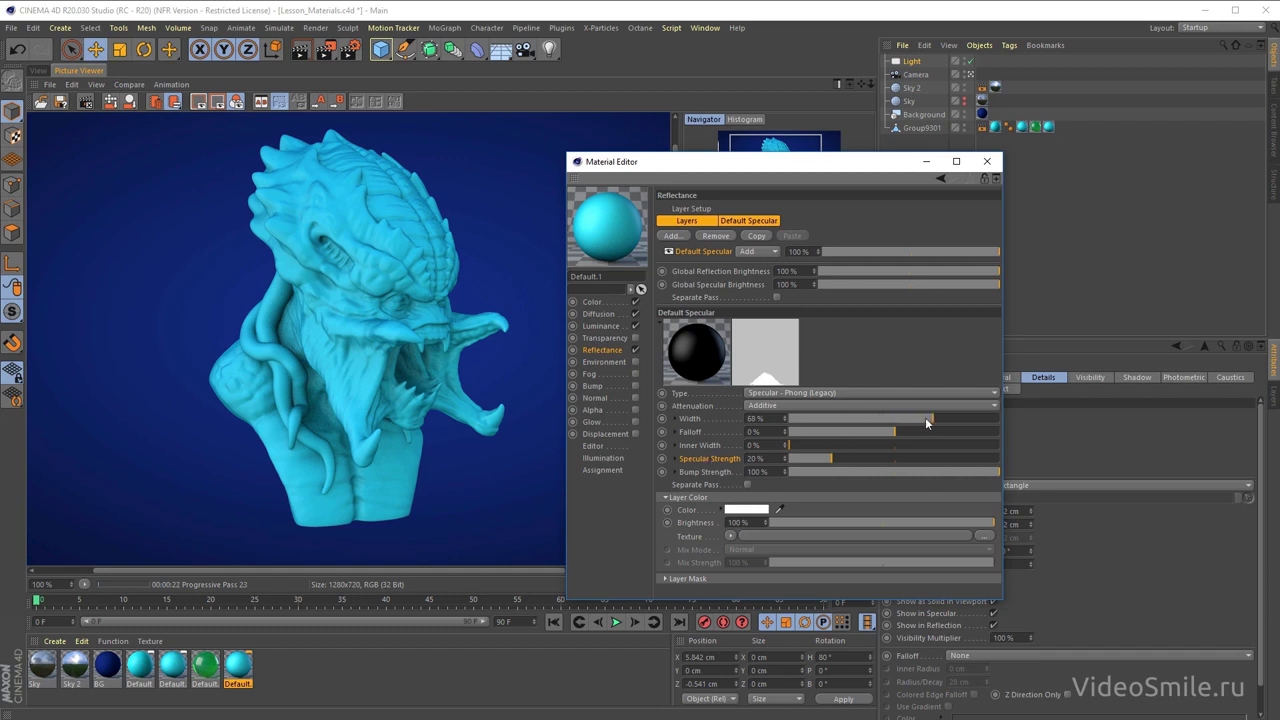
mouse_move(925, 417)
left_mouse_down()
mouse_move(881, 419)
mouse_move(893, 419)
left_mouse_up()
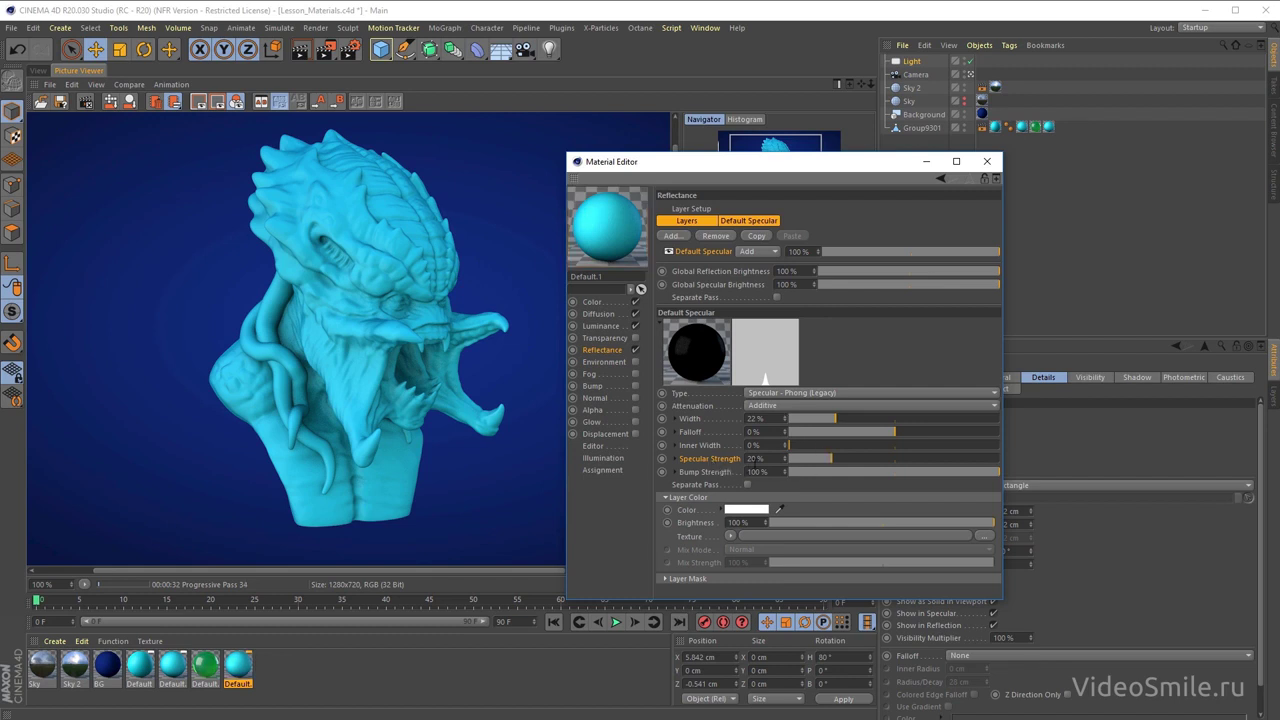
left_click_drag(856, 460, 992, 462)
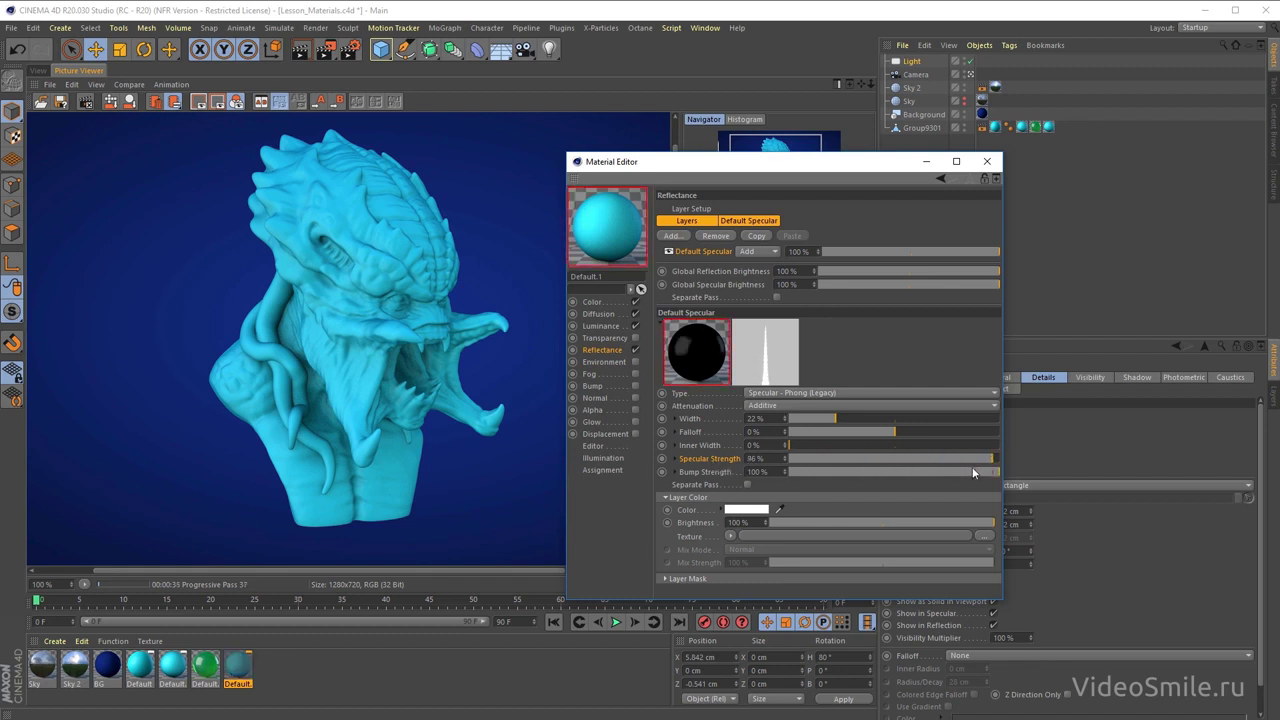
left_click_drag(835, 418, 862, 418)
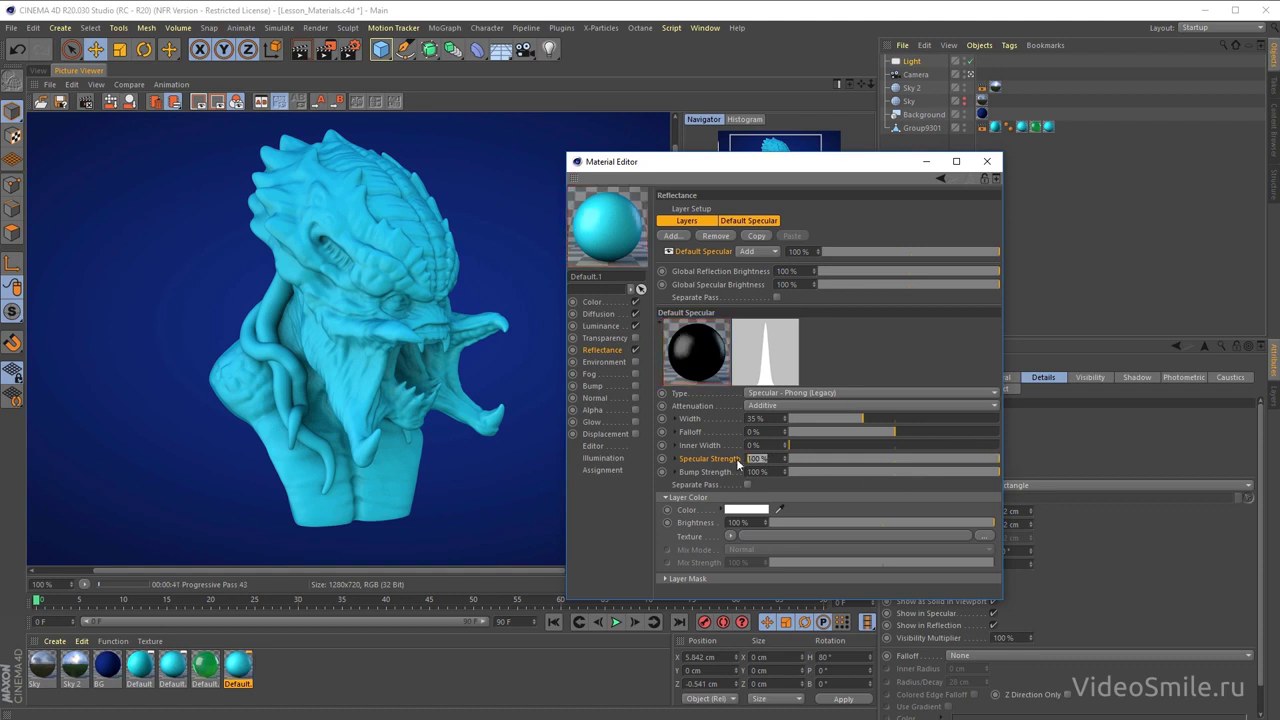
type("150")
key("Return")
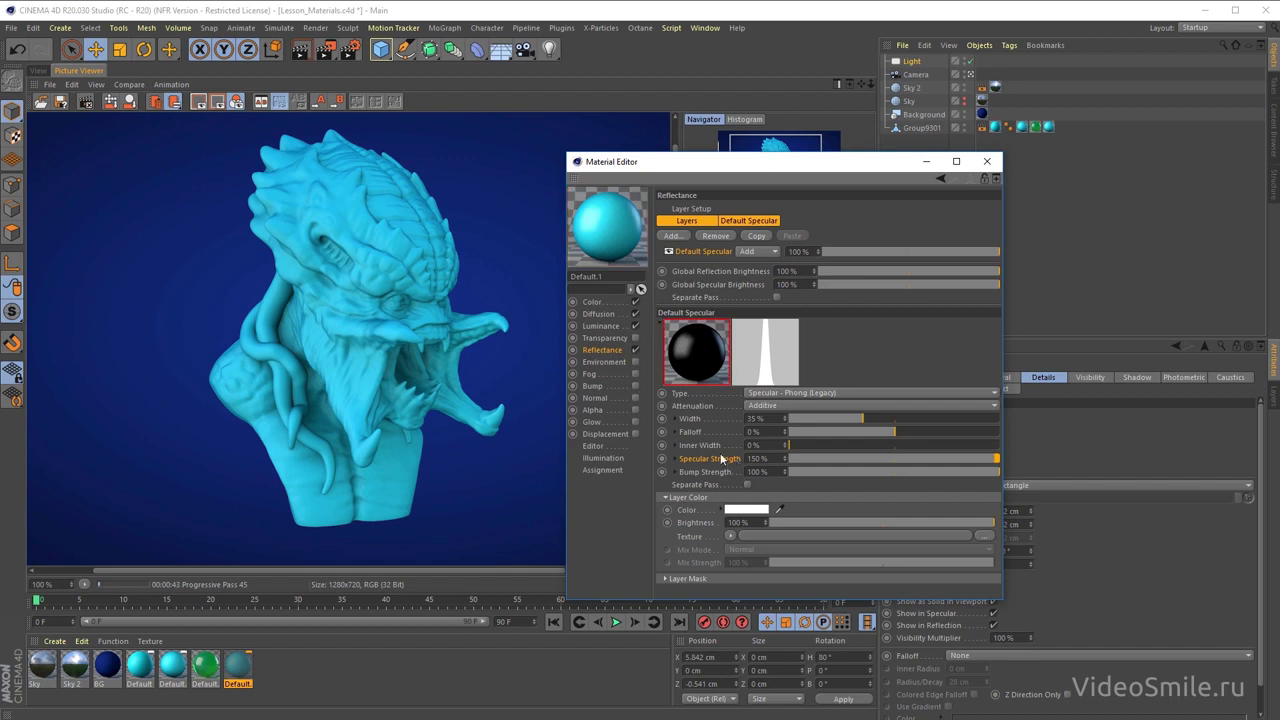
- Re-render with the 150% highlight and compare it against the previous render
left_click_drag(677, 175, 795, 167)
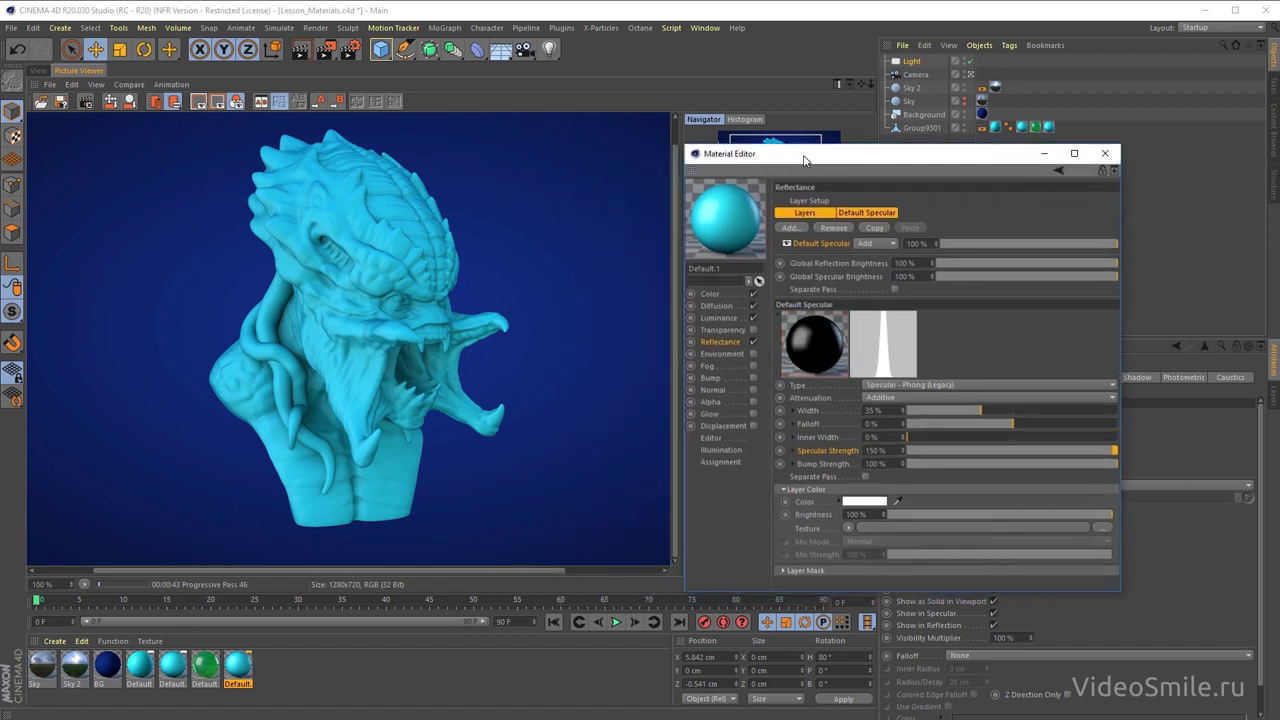
left_click(330, 52)
left_click(876, 520)
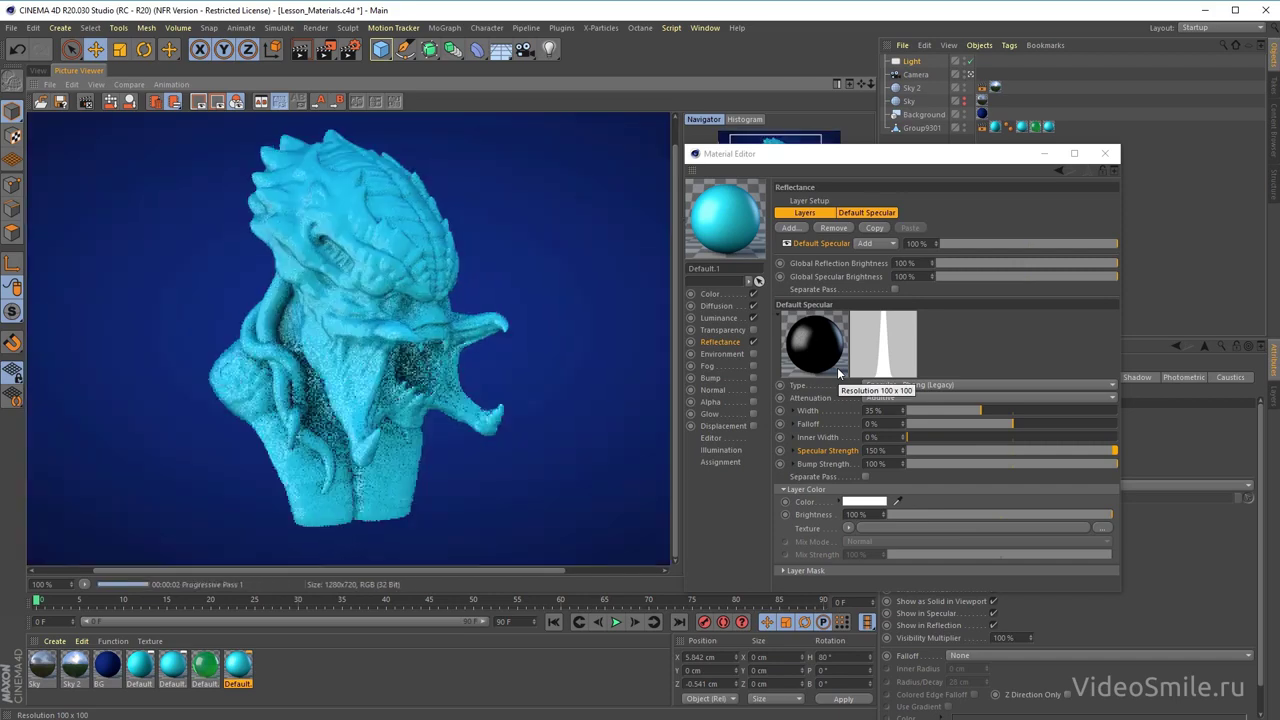
left_click_drag(810, 160, 908, 124)
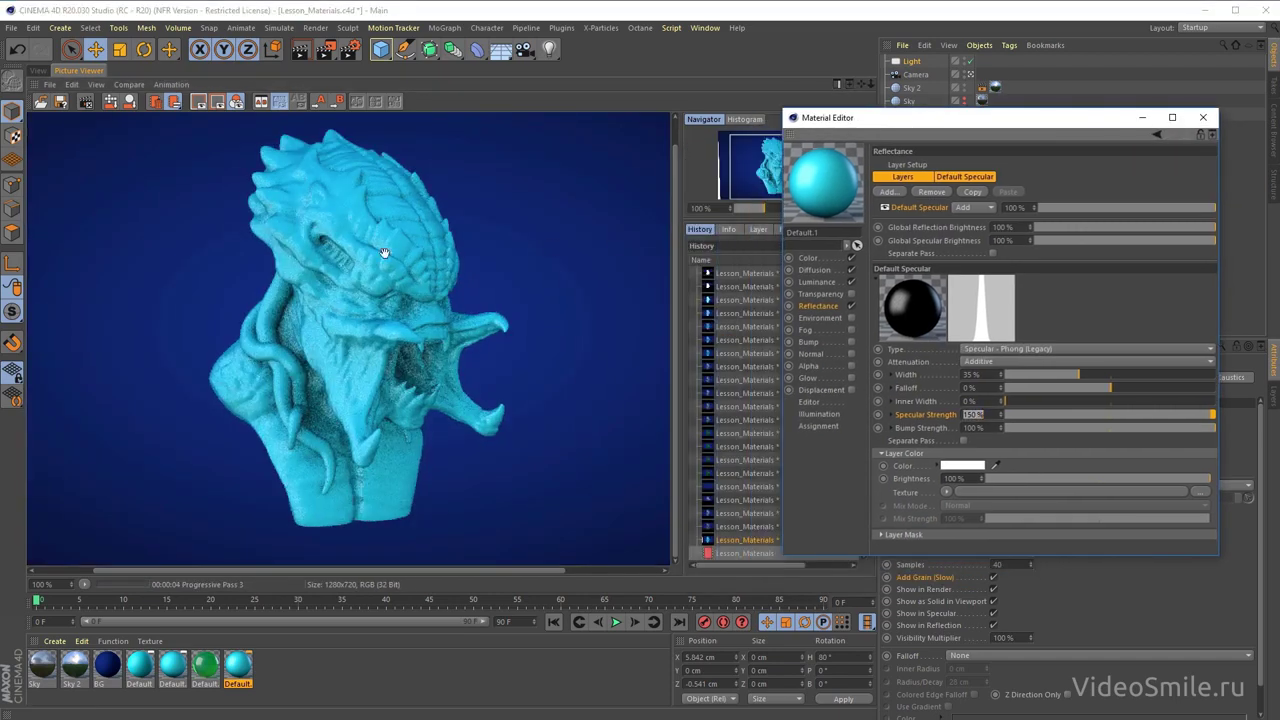
scroll(385, 253, "up", 2)
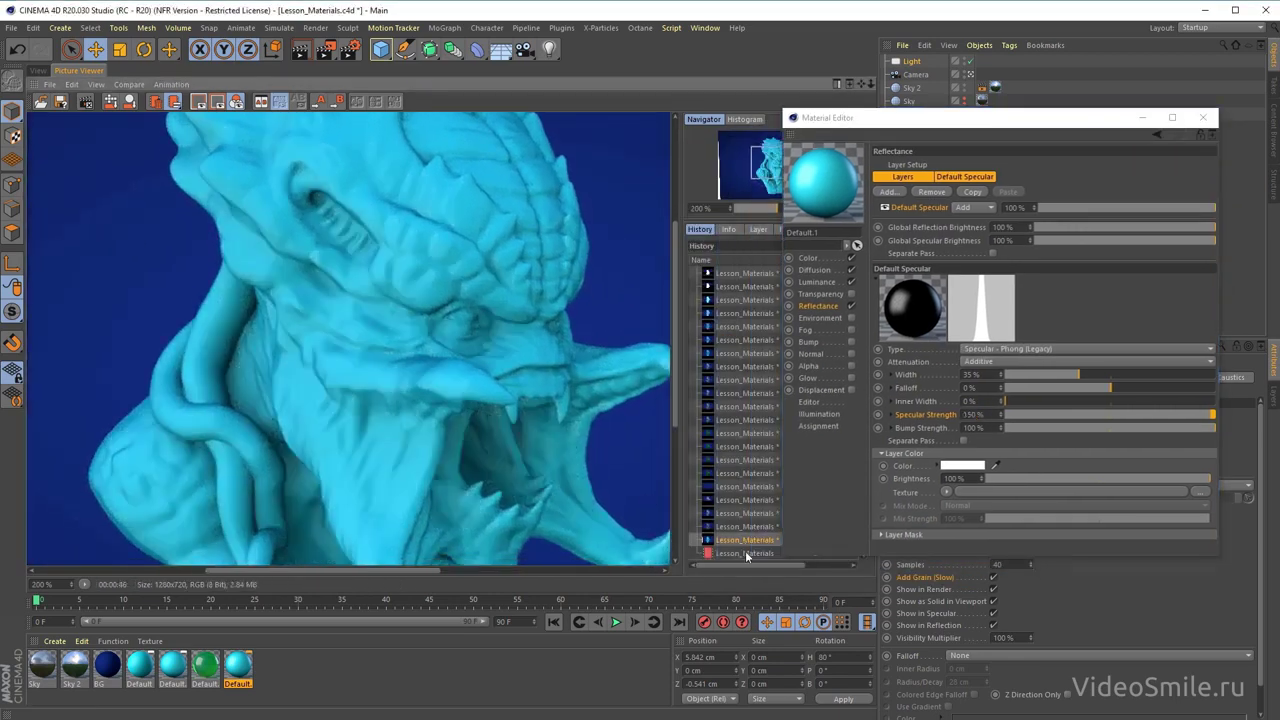
left_click_drag(450, 278, 454, 322)
left_click(755, 558)
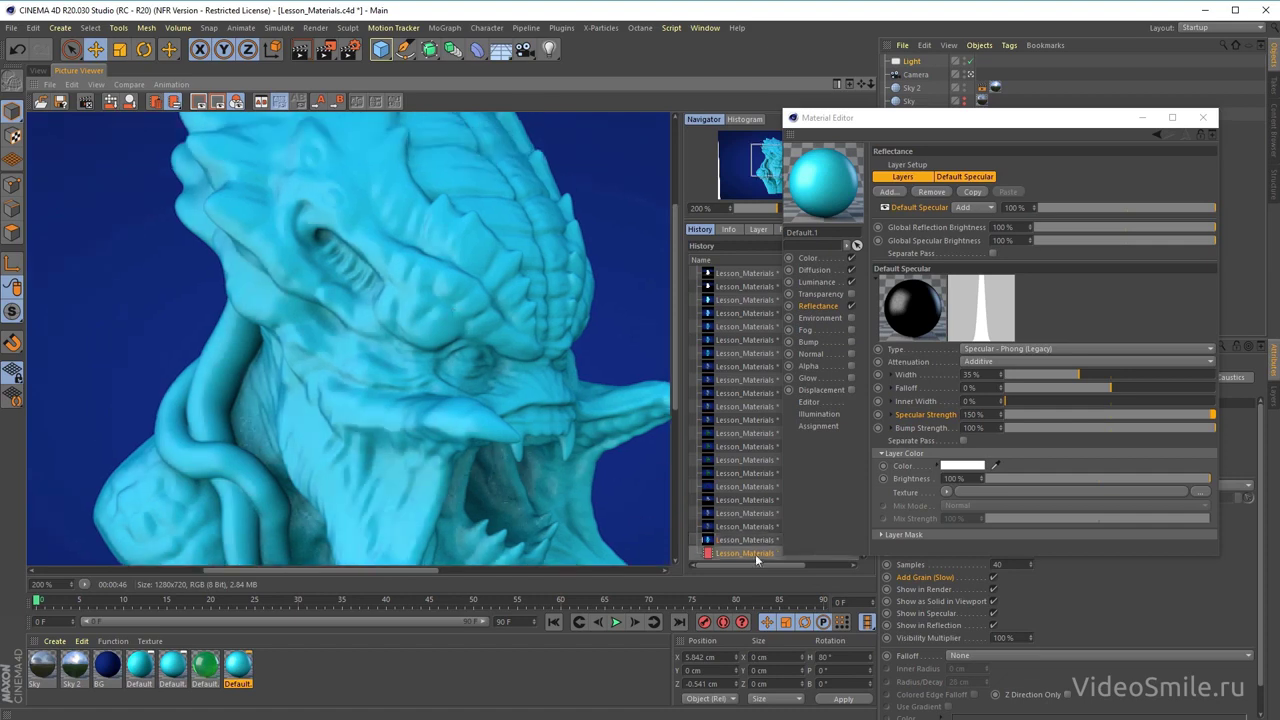
left_click(757, 545)
left_click(755, 556)
left_click(757, 546)
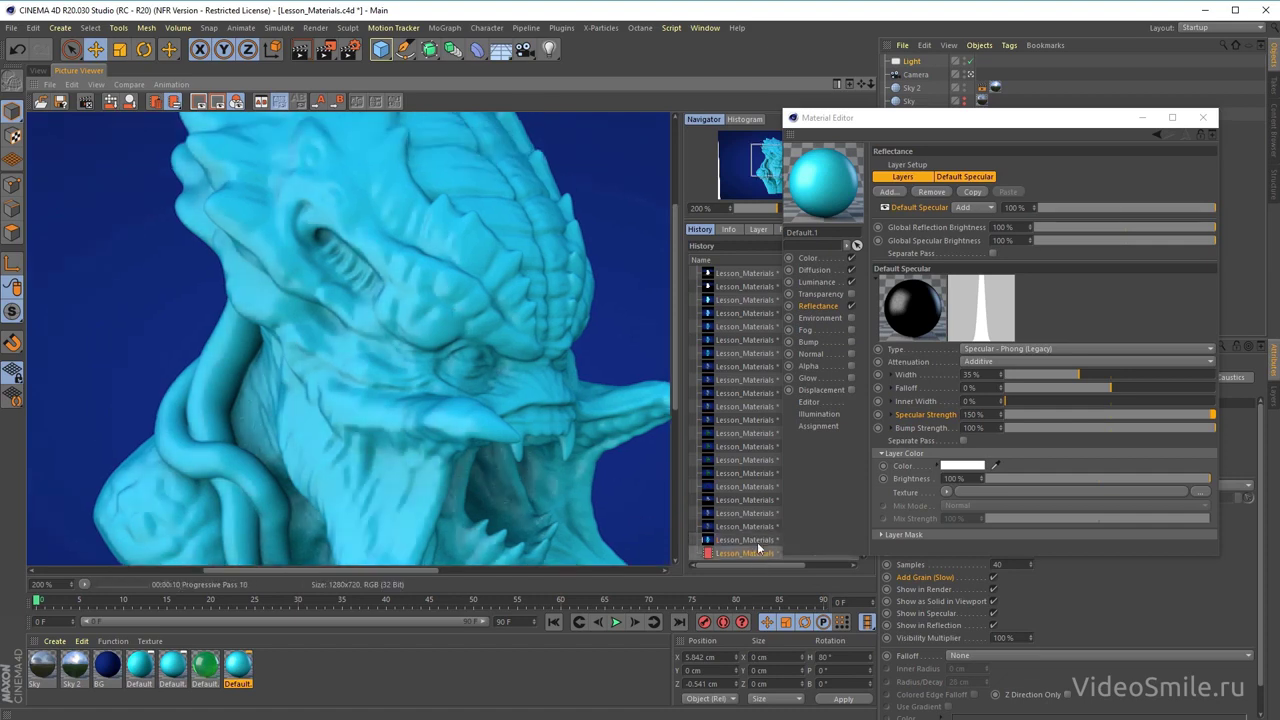
left_click(762, 552)
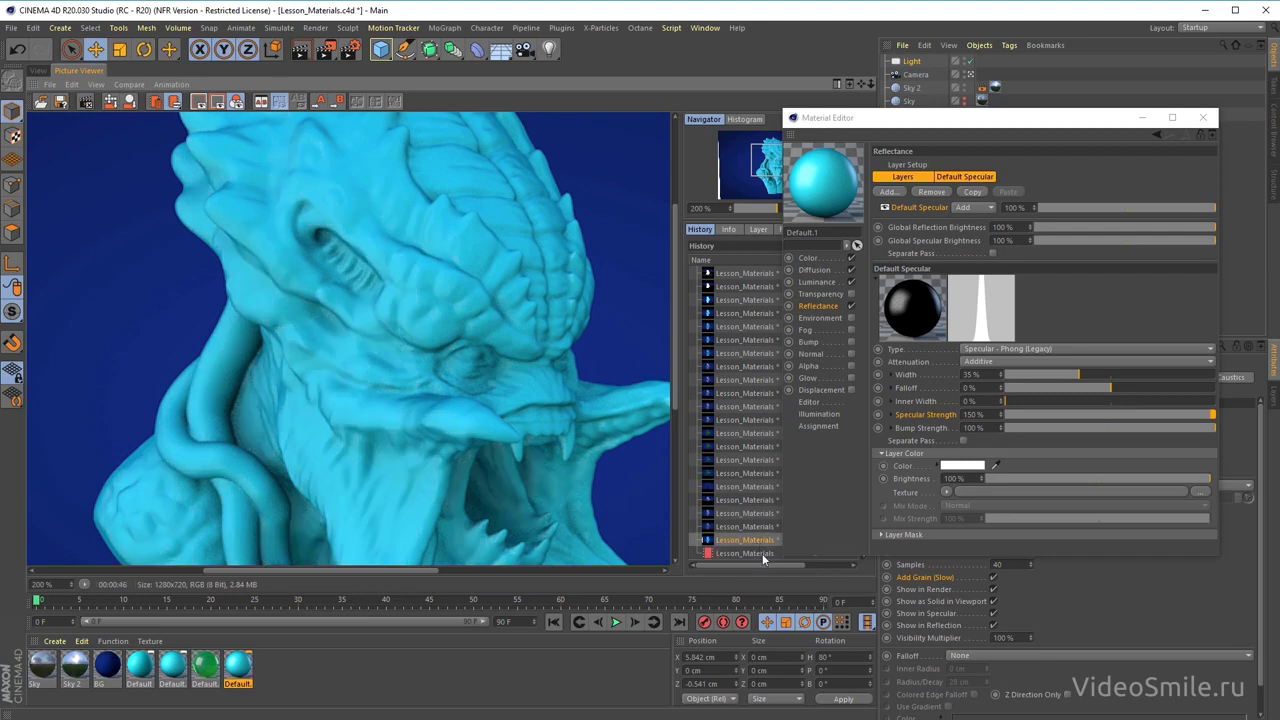
- Narrow the Default Specular width to 23%
scroll(465, 323, "down", 2)
scroll(458, 349, "down", 2)
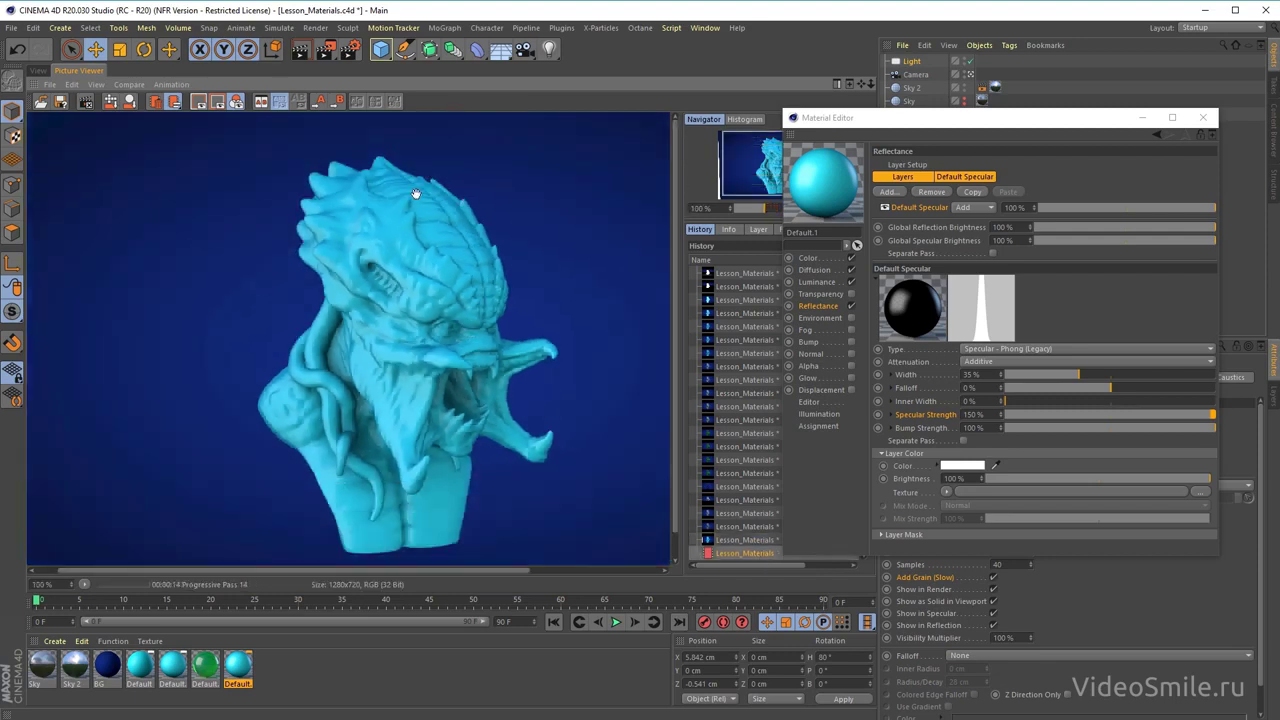
left_click_drag(468, 346, 455, 345)
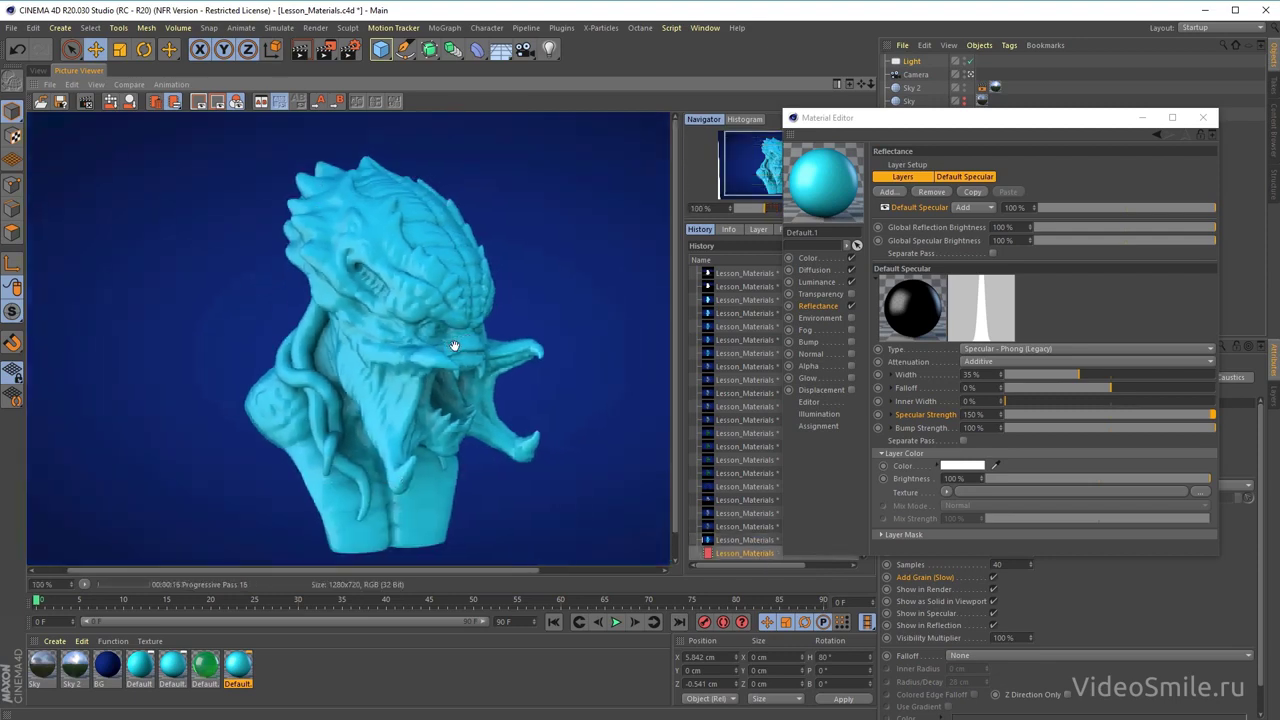
left_click_drag(1066, 376, 1046, 374)
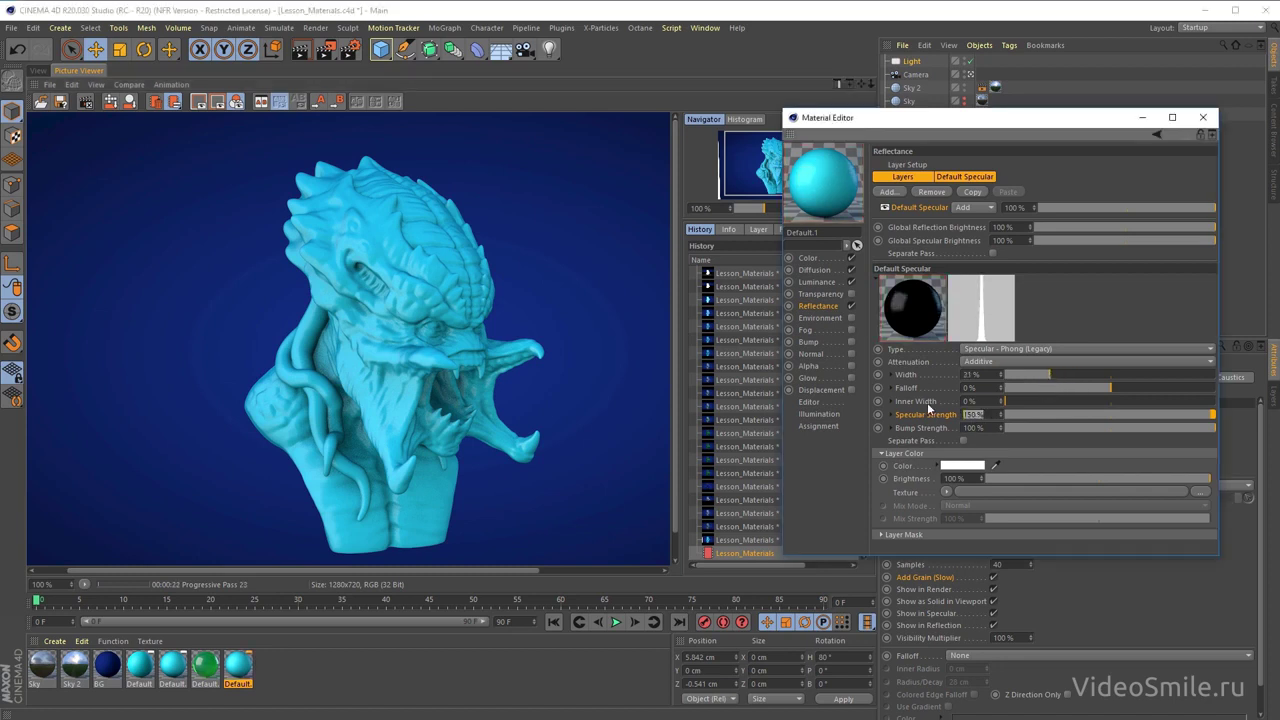
- Set specular strength to 175% and re-render
type("175")
key("Return")
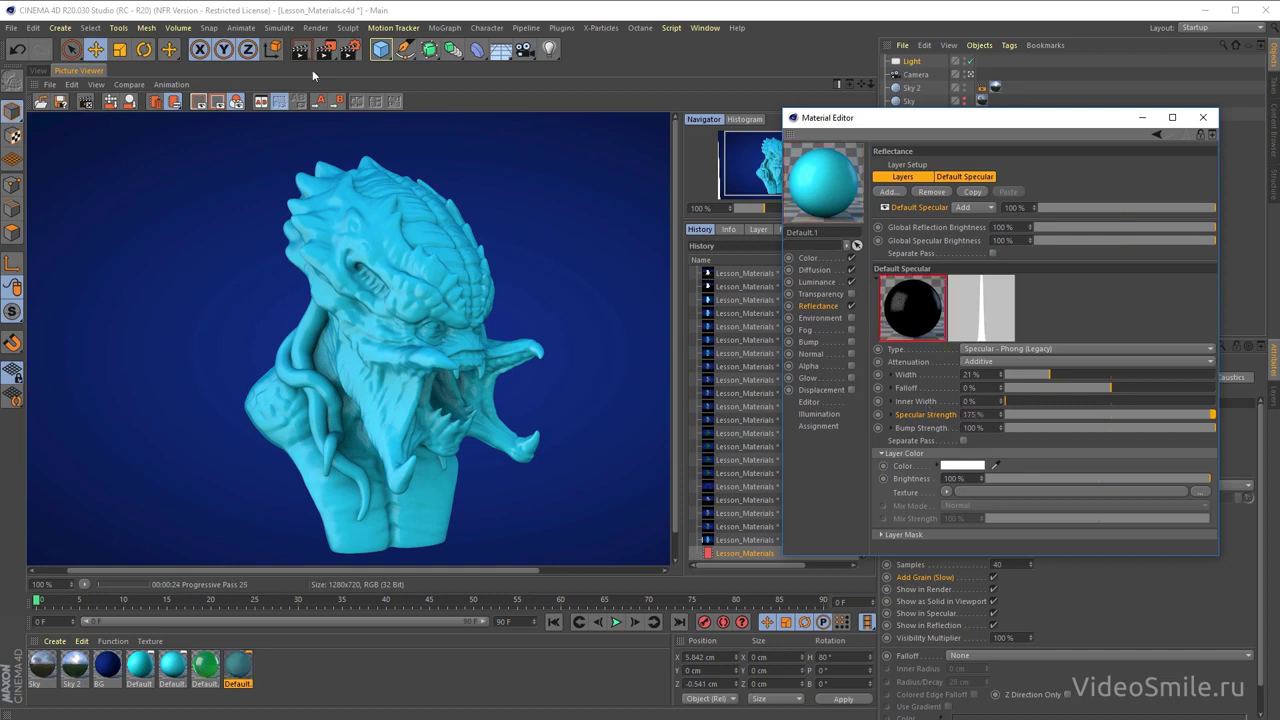
left_click(325, 49)
left_click(873, 521)
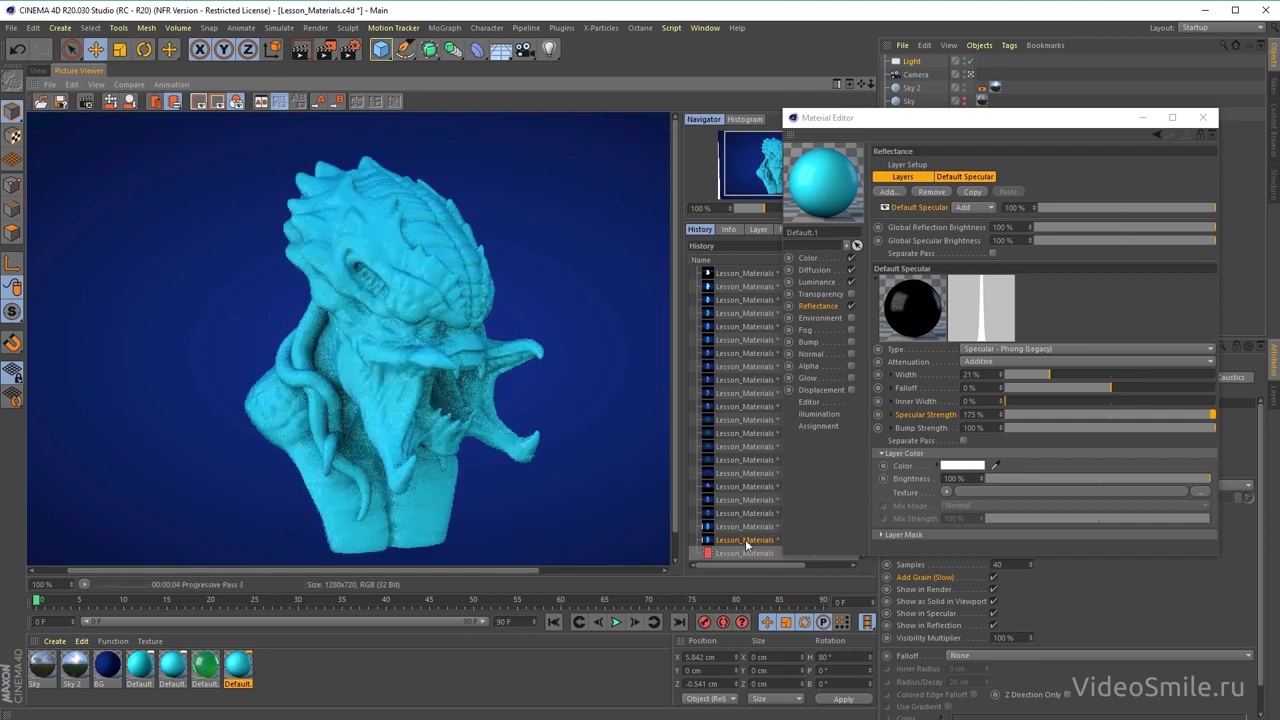
- Widen the specular highlight to 31% and re-render
scroll(416, 300, "up", 3)
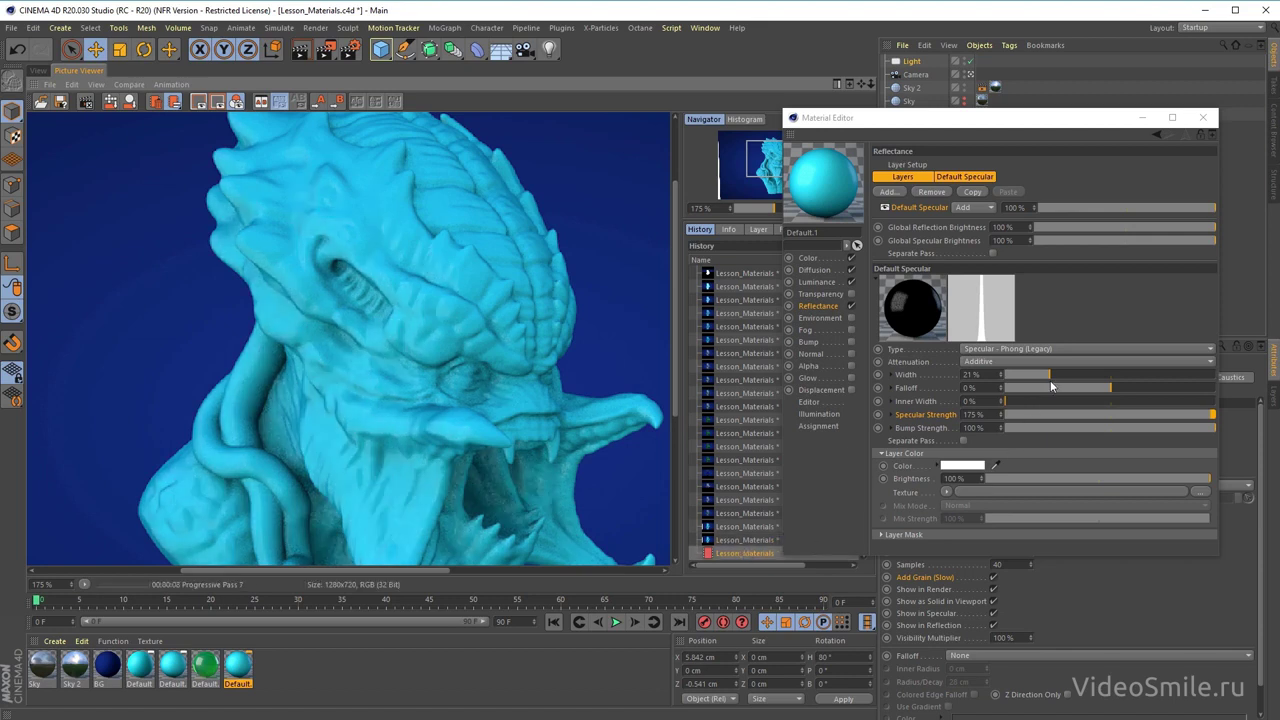
left_click_drag(1046, 373, 1069, 376)
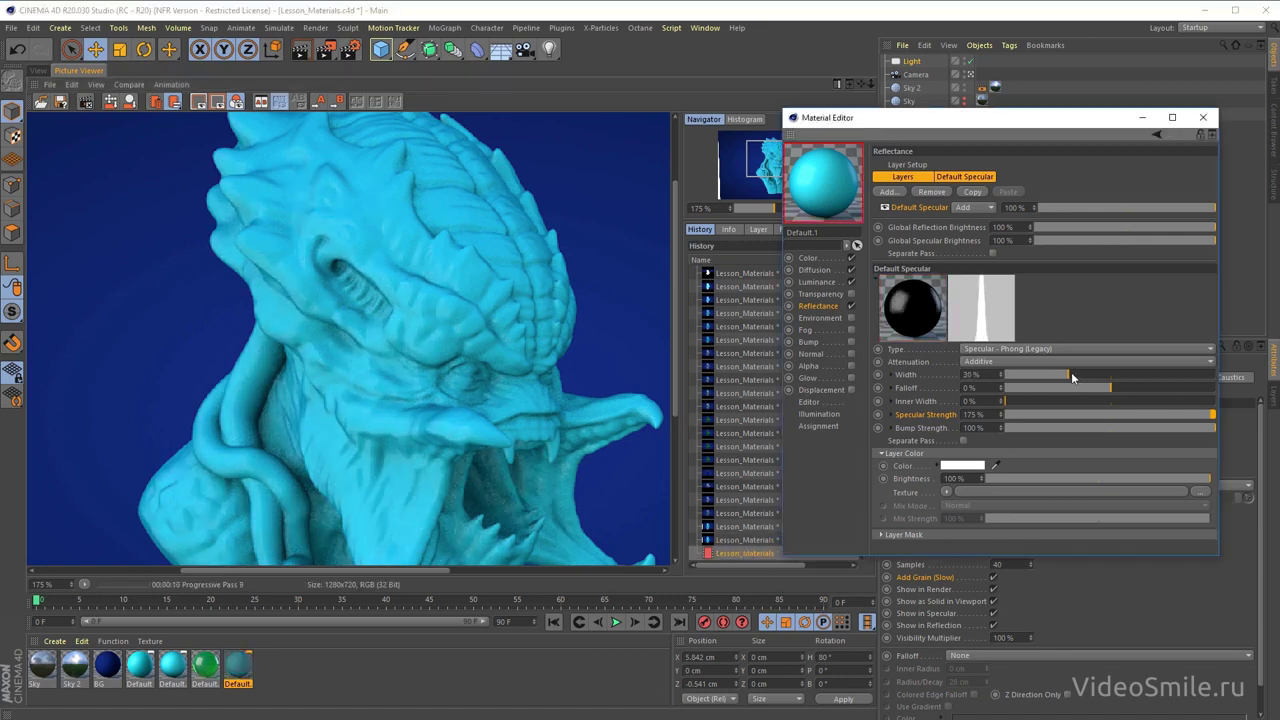
left_click(328, 49)
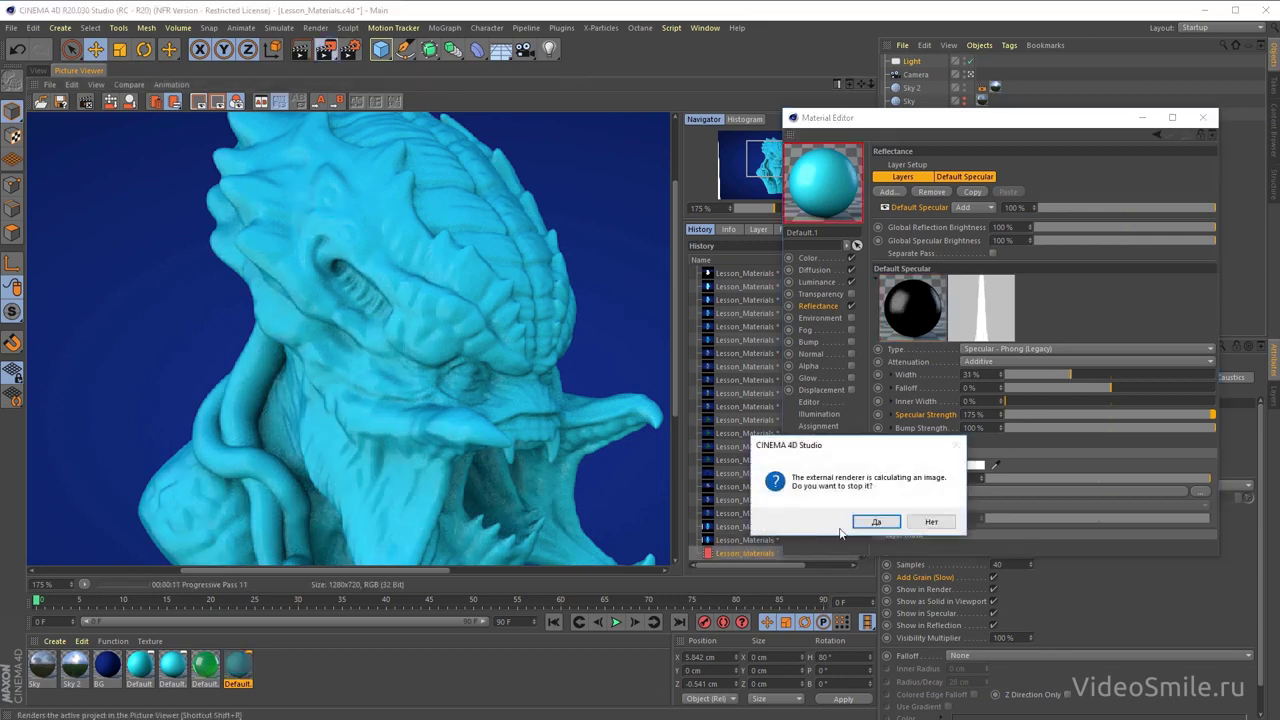
left_click(874, 524)
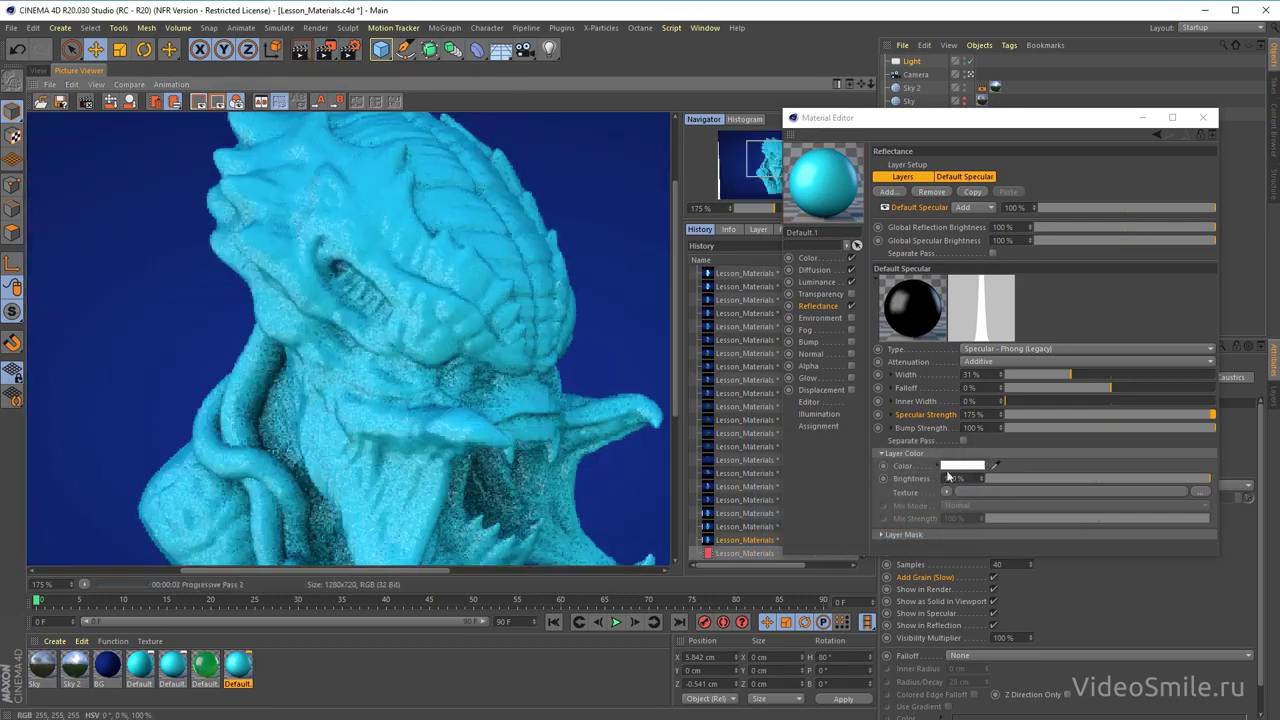
- Tint the Default Specular layer colour pale green and re-render
left_click(883, 455)
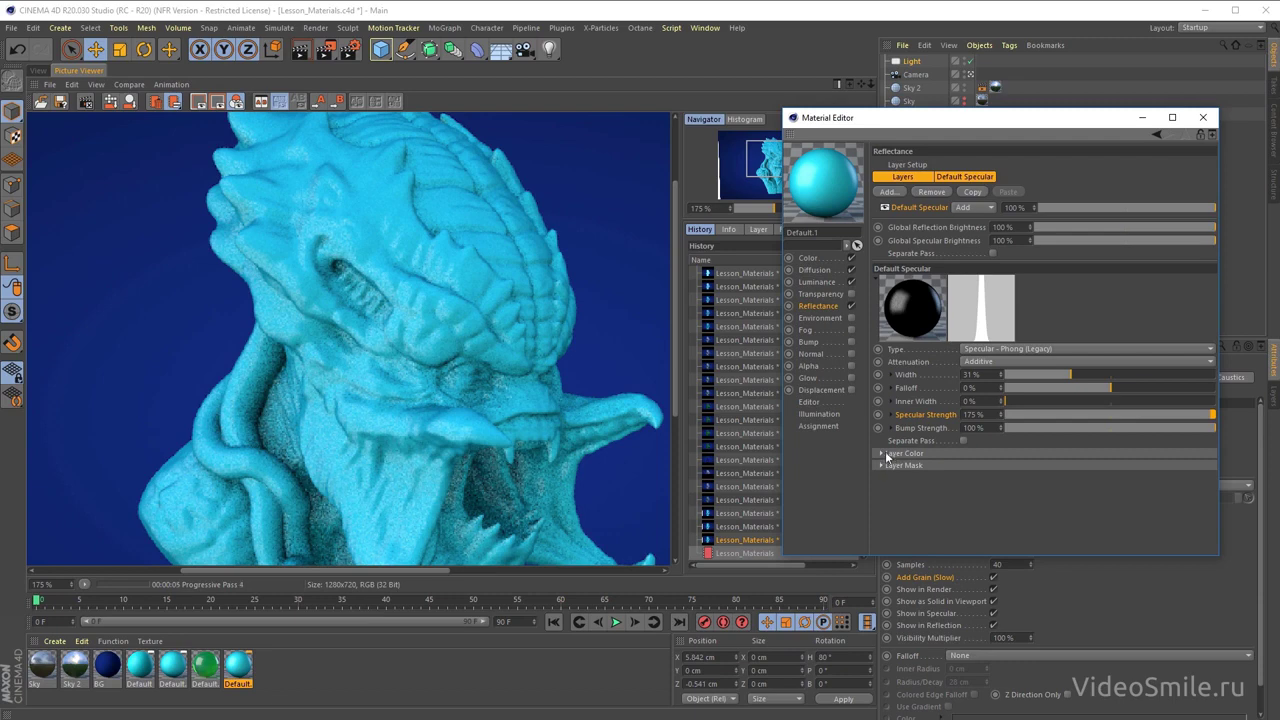
left_click(884, 455)
left_click(960, 465)
left_click_drag(936, 408, 695, 351)
left_click(688, 400)
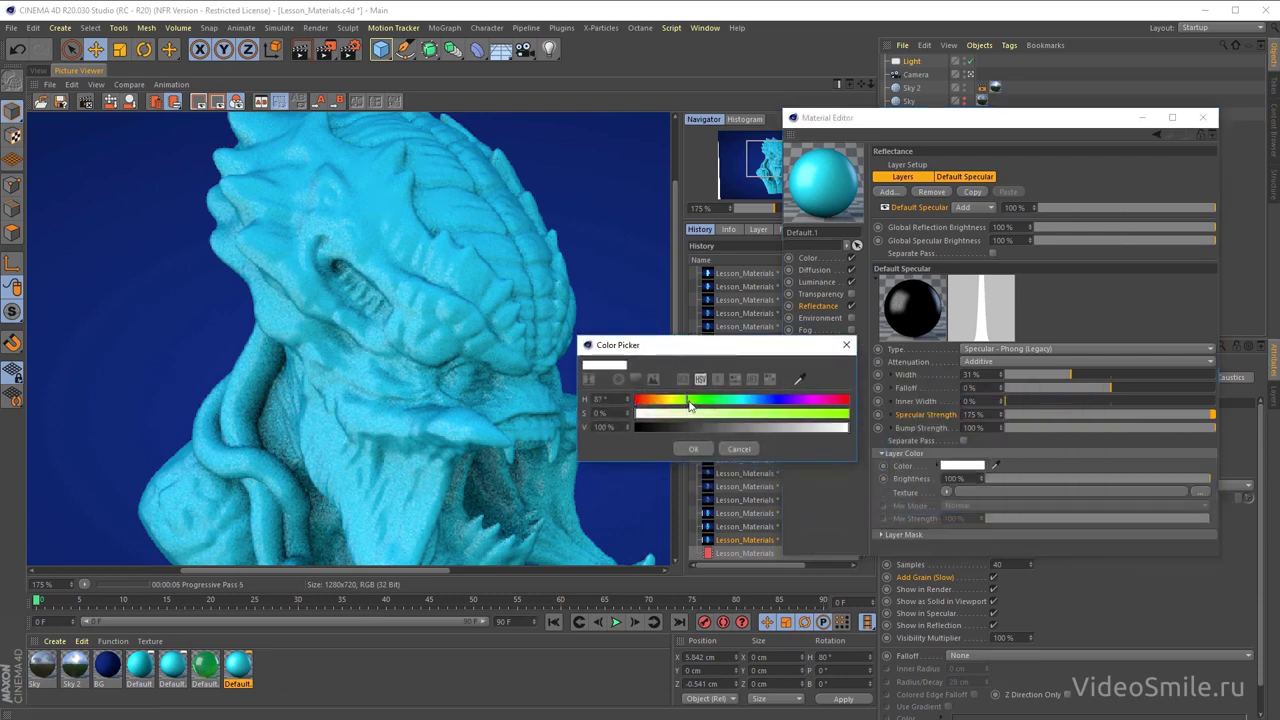
left_click(676, 414)
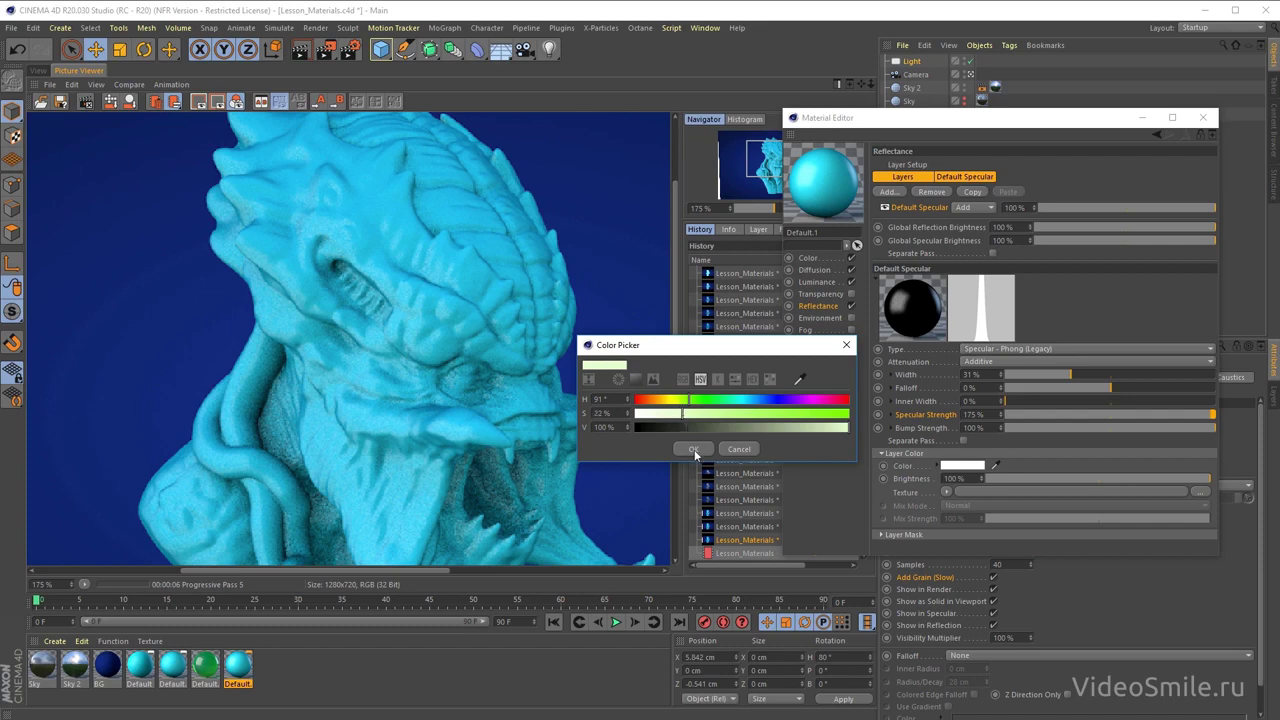
left_click(695, 449)
left_click(328, 50)
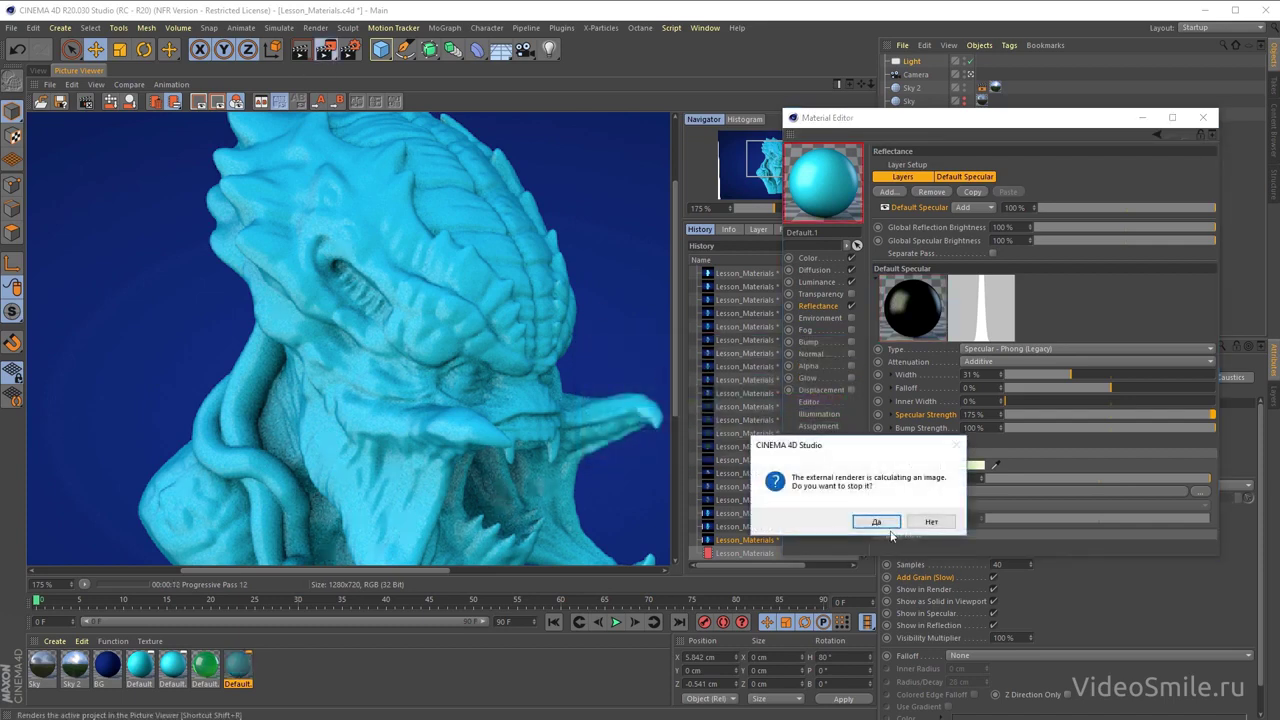
left_click(880, 522)
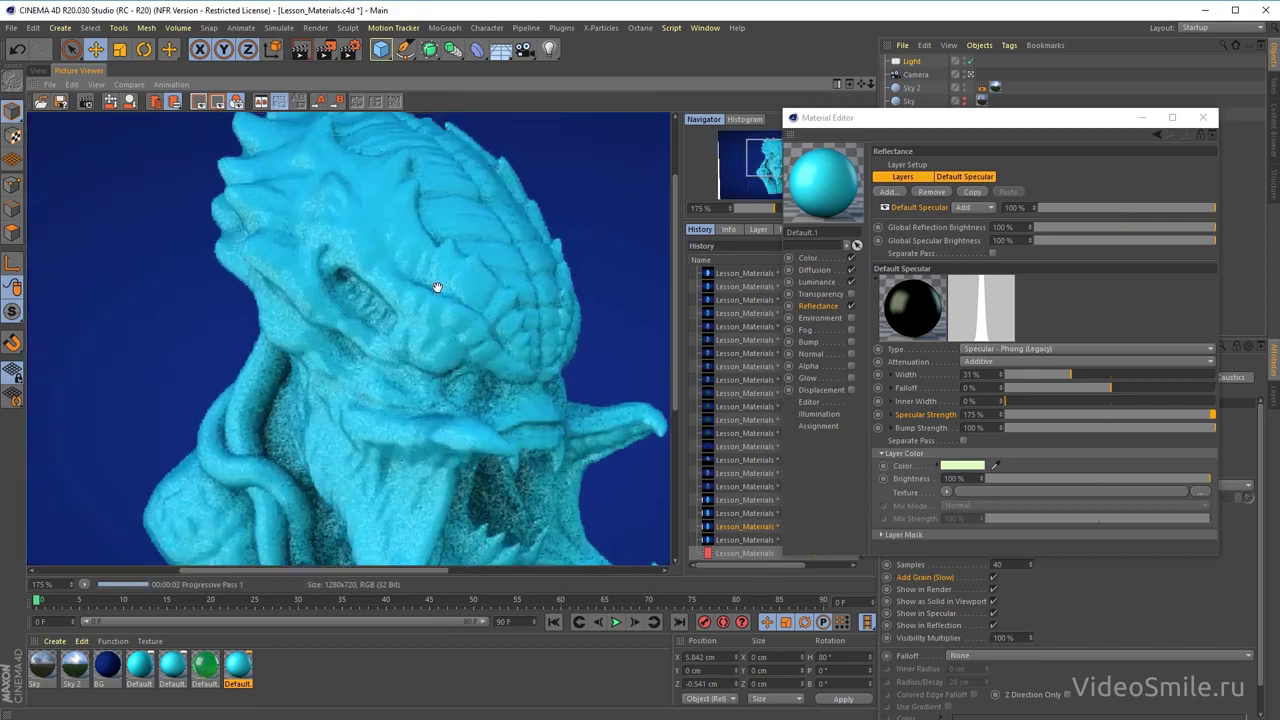
- View the live render, then set the specular layer colour to bright green
scroll(434, 143, "up", 2)
scroll(366, 229, "up", 2)
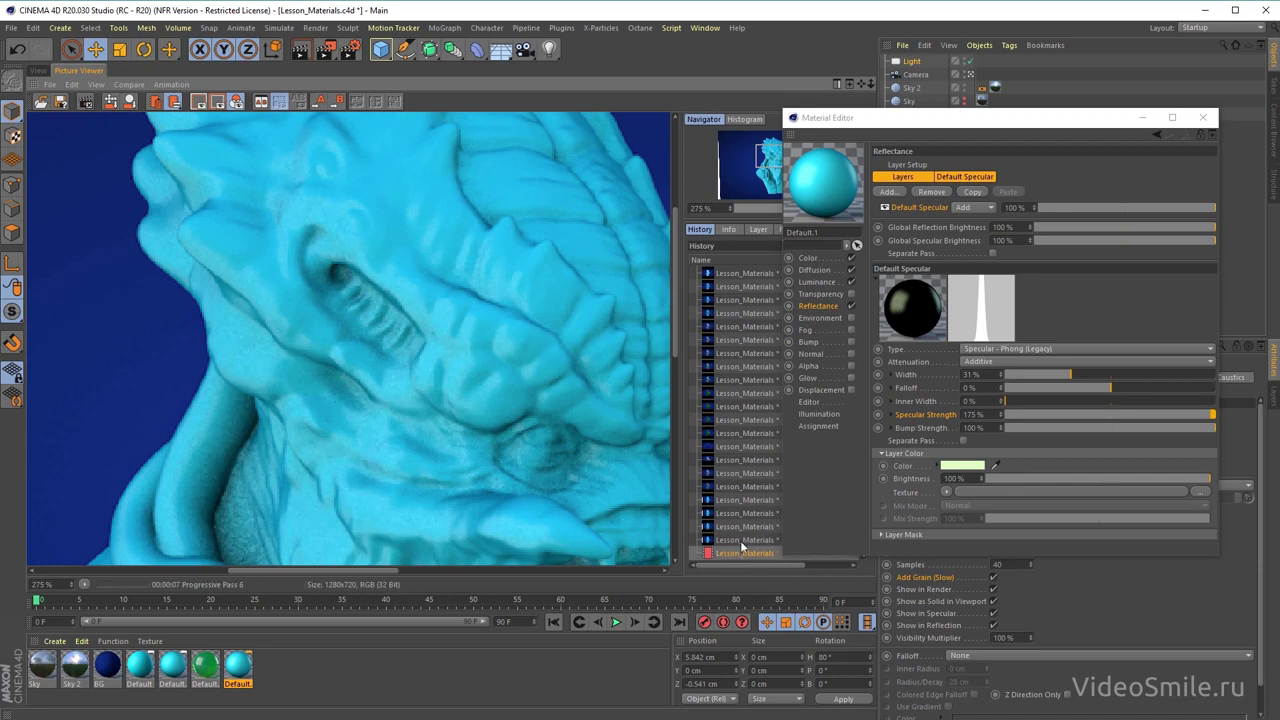
left_click(744, 554)
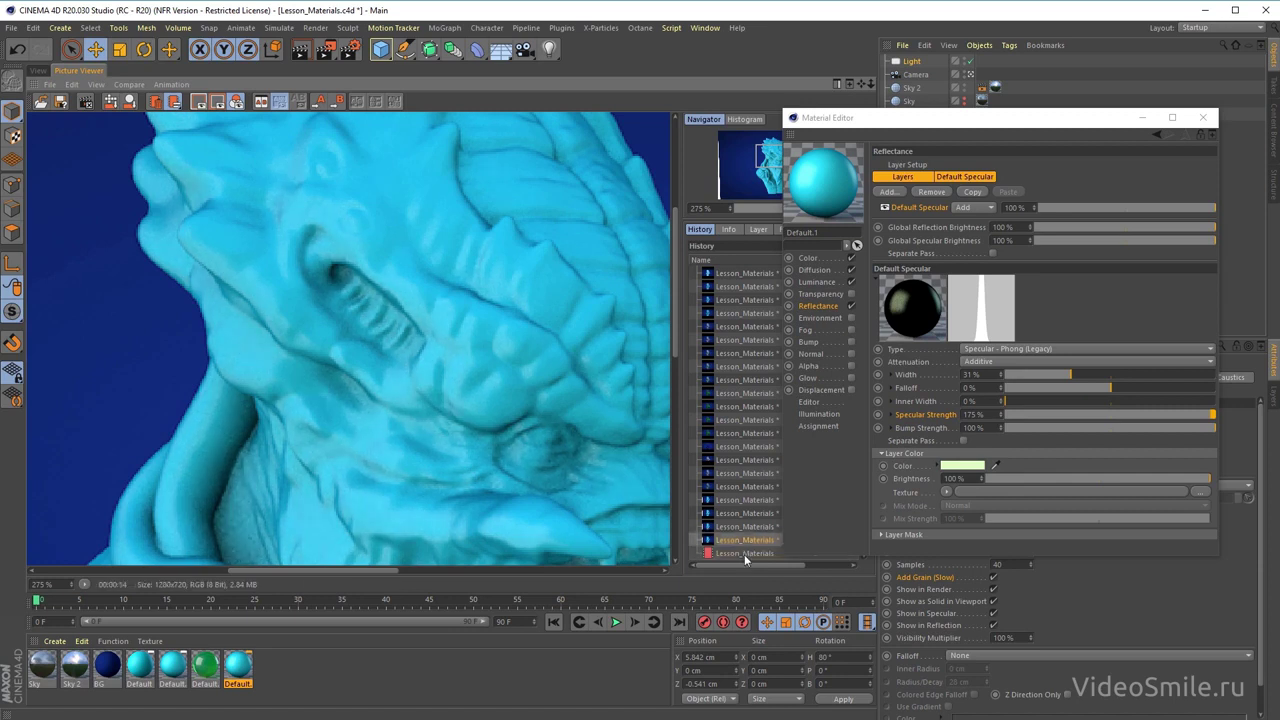
left_click(962, 466)
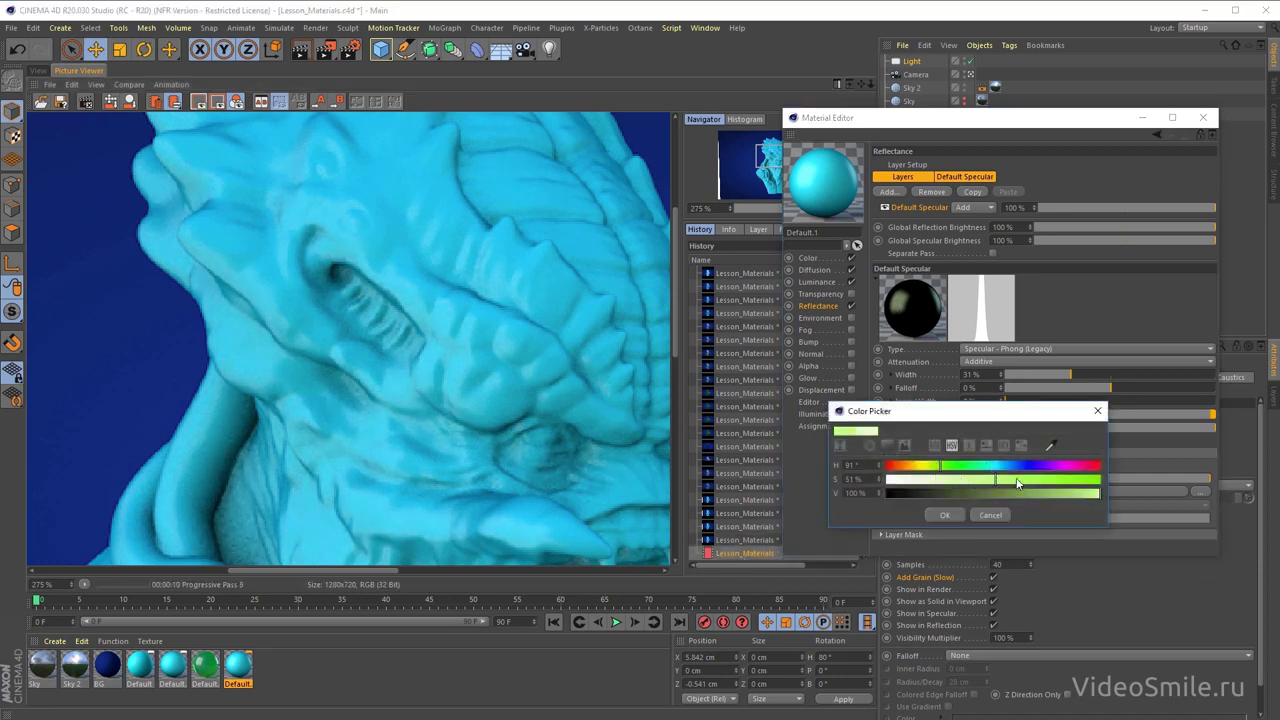
left_click(944, 515)
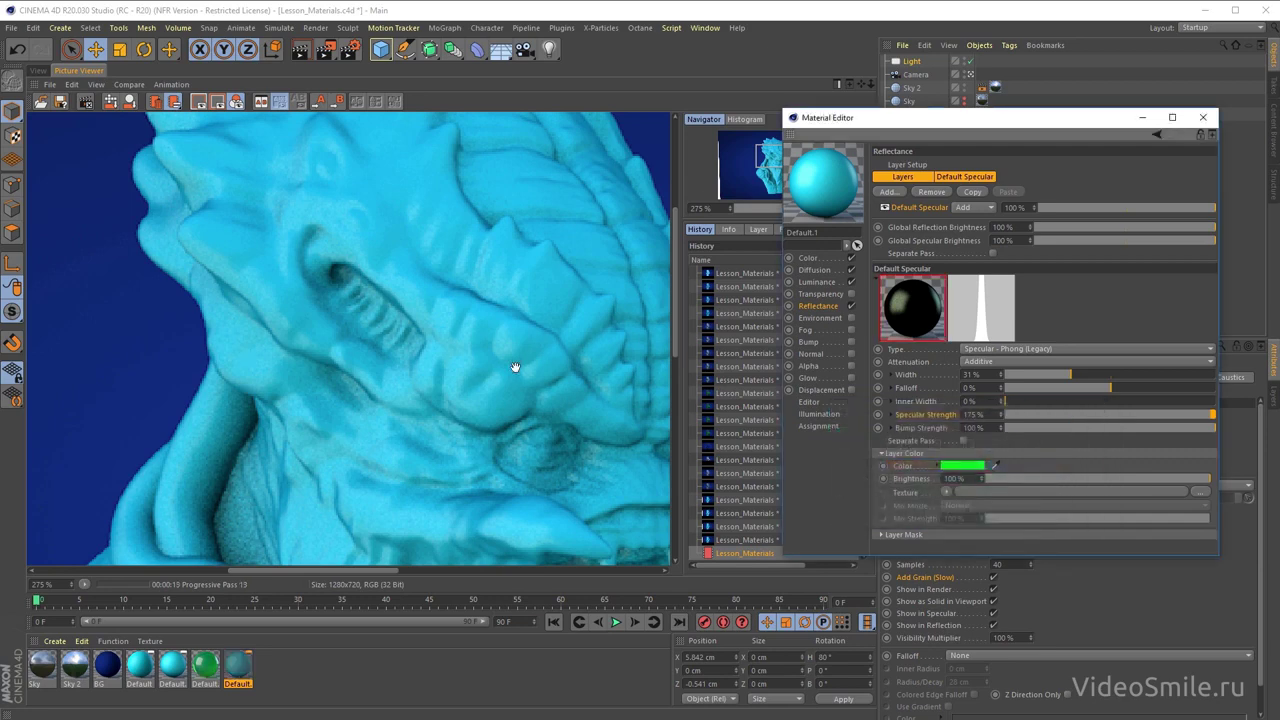
scroll(461, 364, "down", 2)
scroll(429, 234, "down", 2)
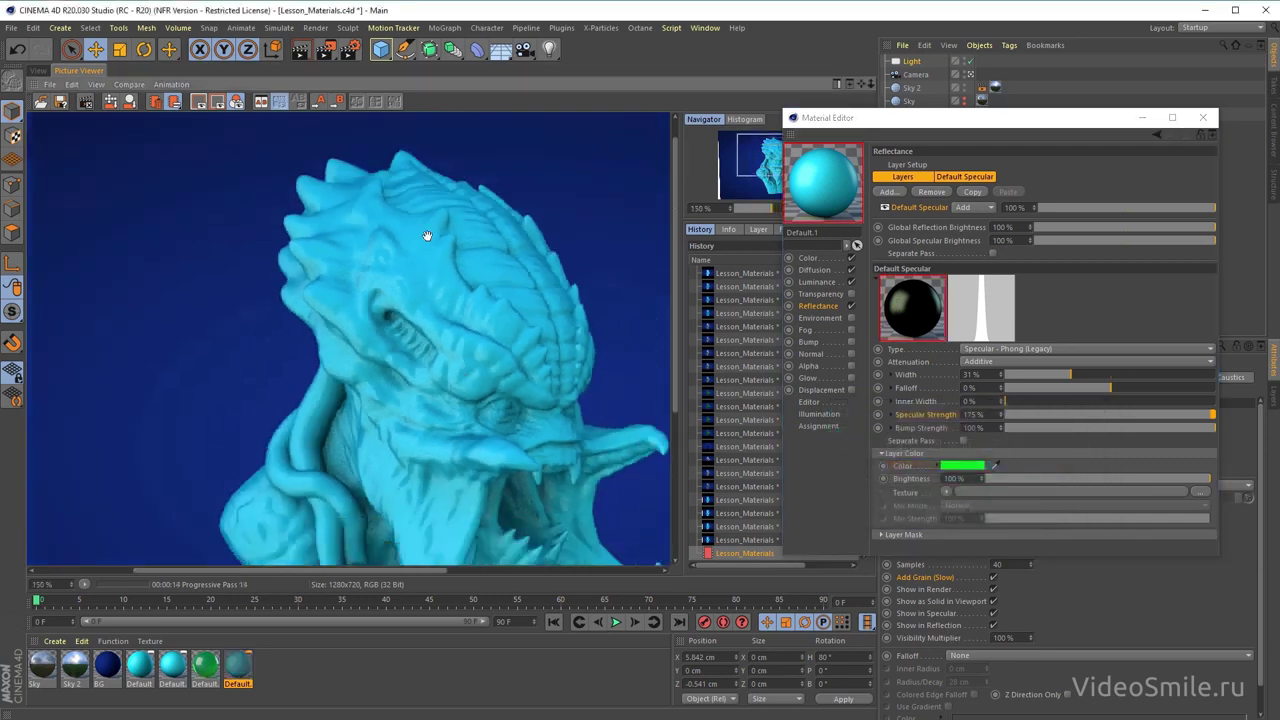
- Widen the Default Specular layer to 50% and restart the Picture Viewer render with Shift+R
left_click(325, 49)
left_click(876, 521)
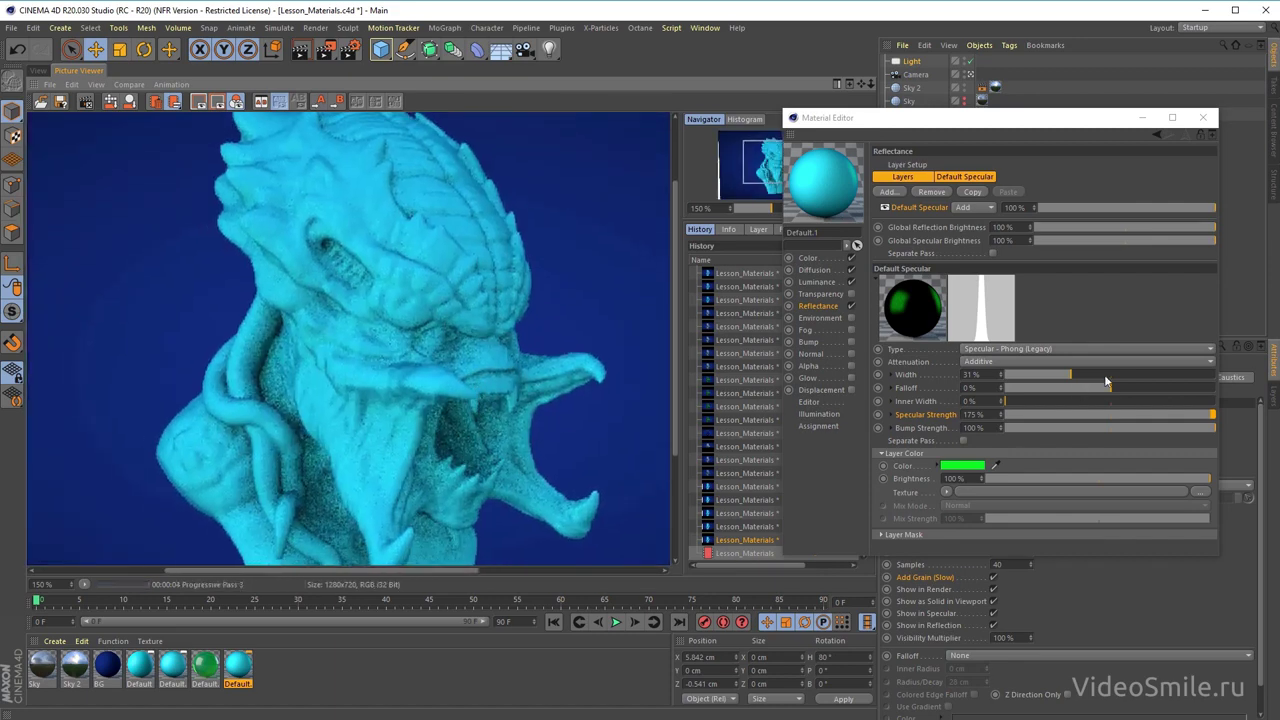
left_click(1109, 376)
key("shift+r")
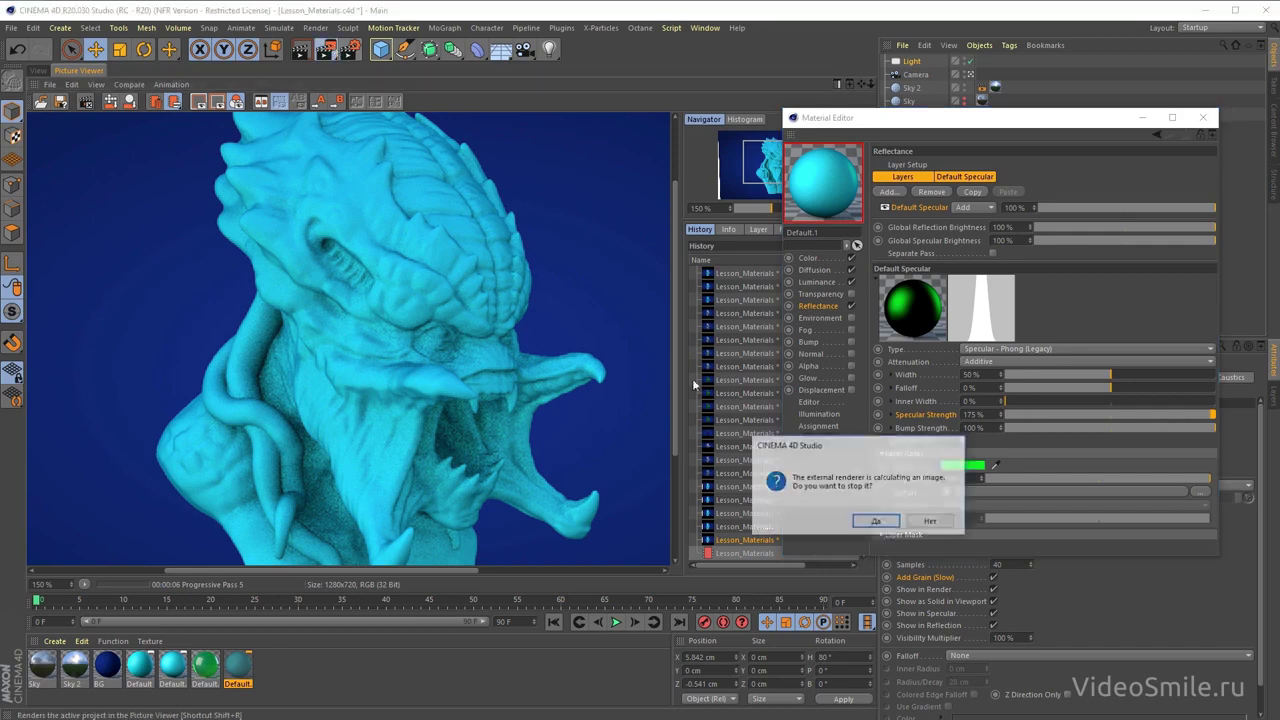
left_click(893, 526)
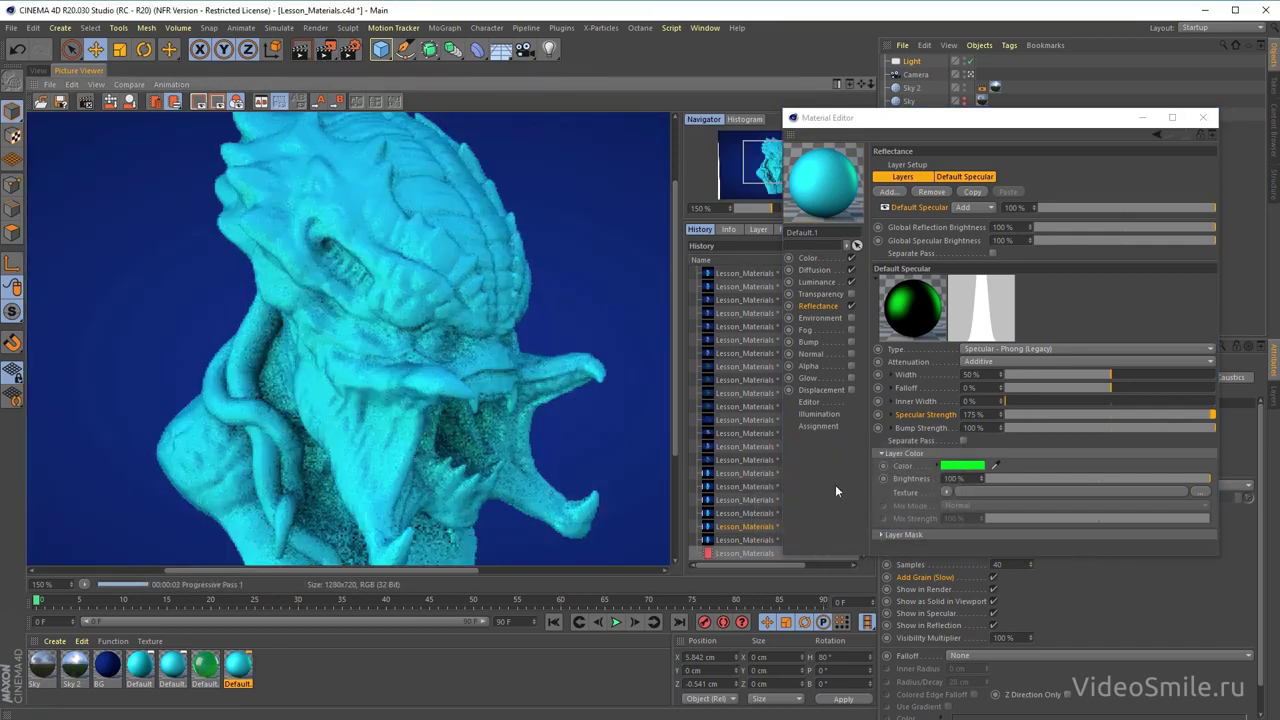
mouse_move(443, 251)
left_mouse_down("alt")
mouse_move(447, 230)
mouse_move(443, 449)
mouse_move(434, 323)
left_mouse_up("alt")
scroll(437, 322, "down", 3)
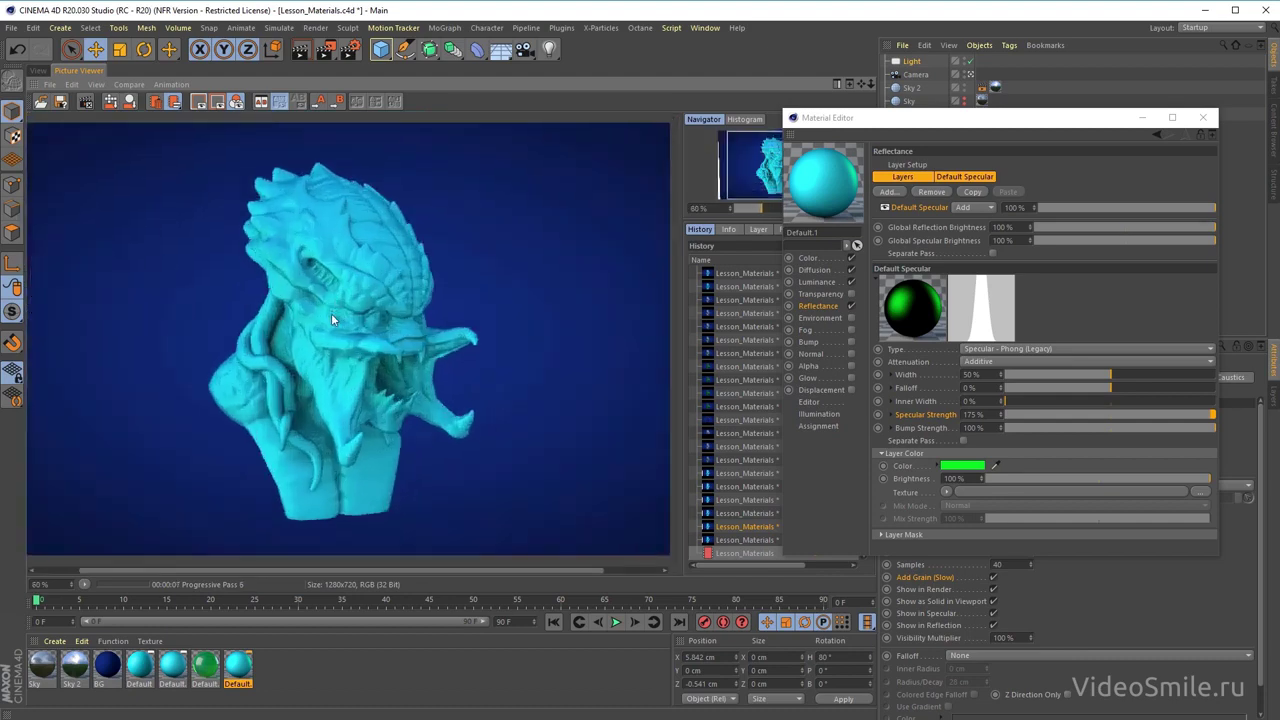
scroll(331, 313, "up", 2)
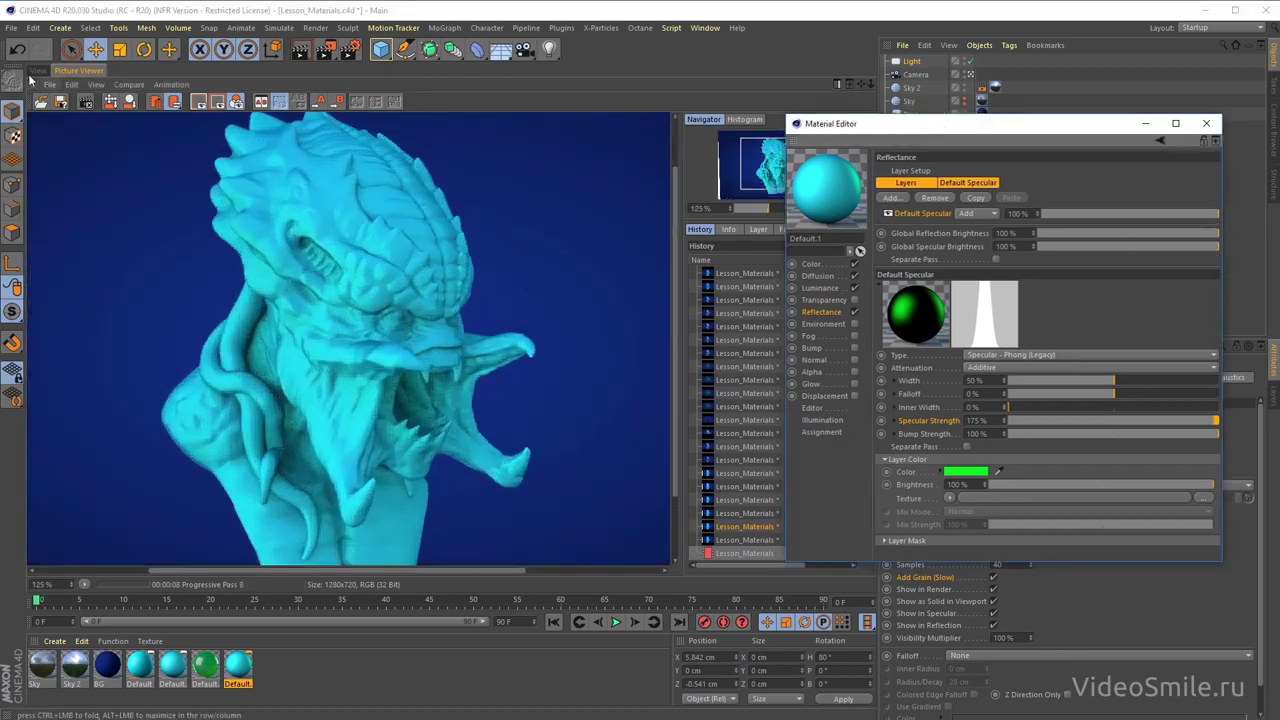
- In the Perspective view, slide the light plane slightly along X
left_click(33, 72)
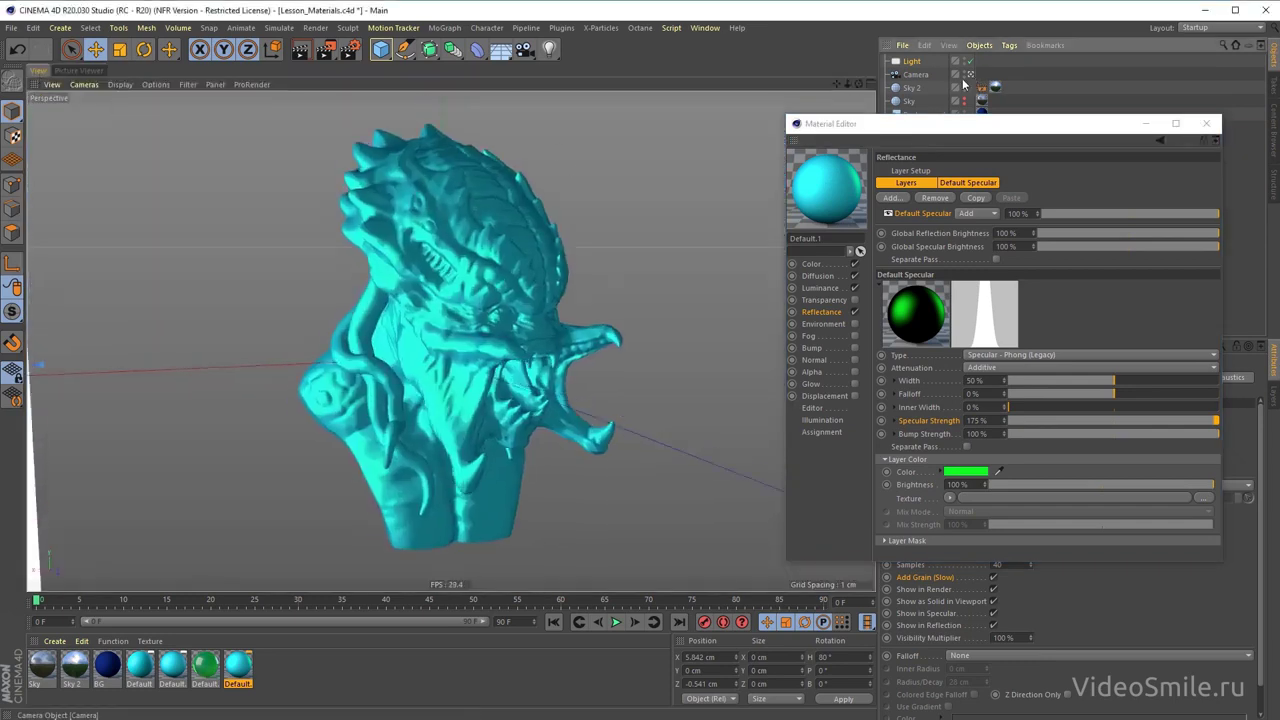
left_click(969, 74)
scroll(368, 366, "down", 5)
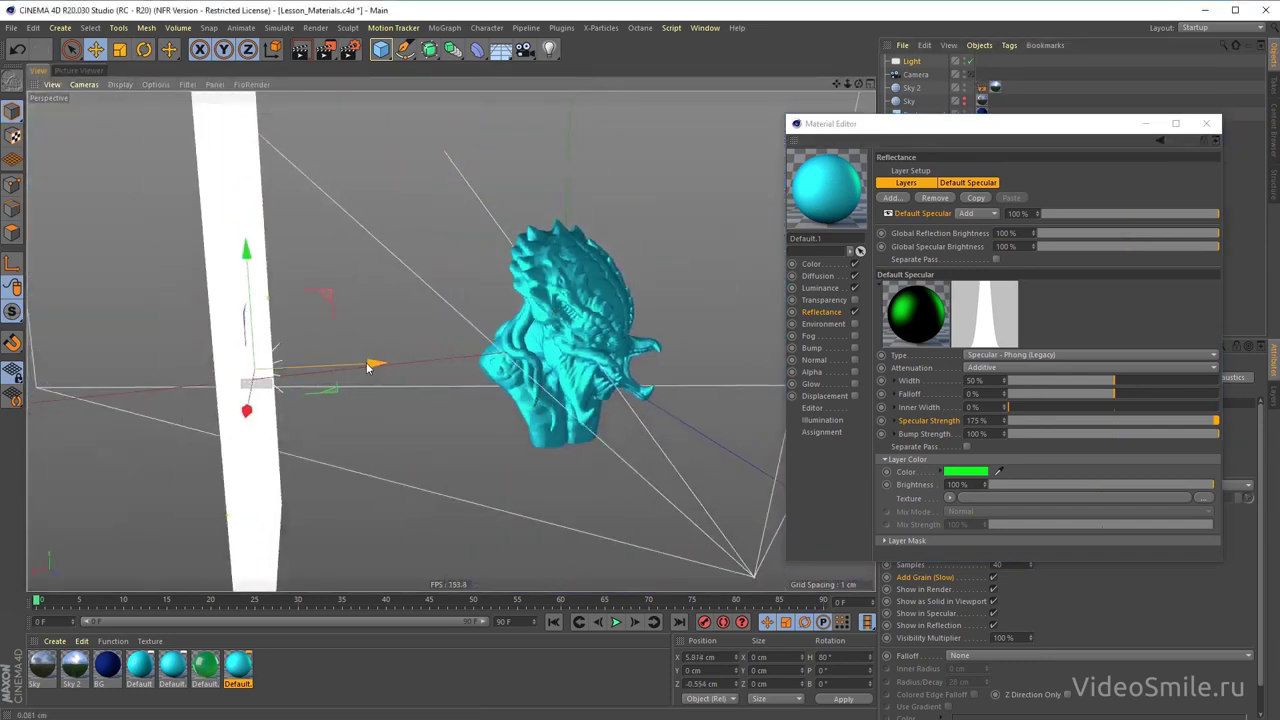
left_click_drag(368, 366, 352, 366)
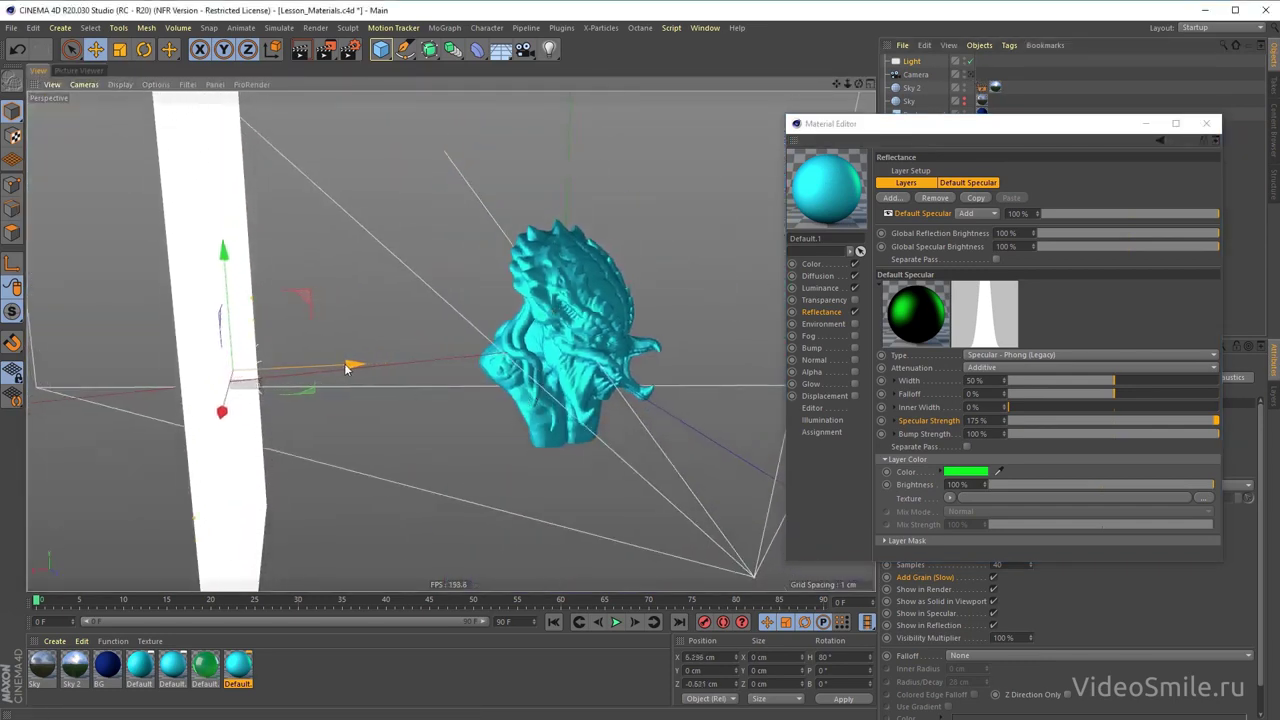
- Return to the camera view and switch off the Default Specular layer
left_click(969, 74)
left_click_drag(951, 131, 903, 125)
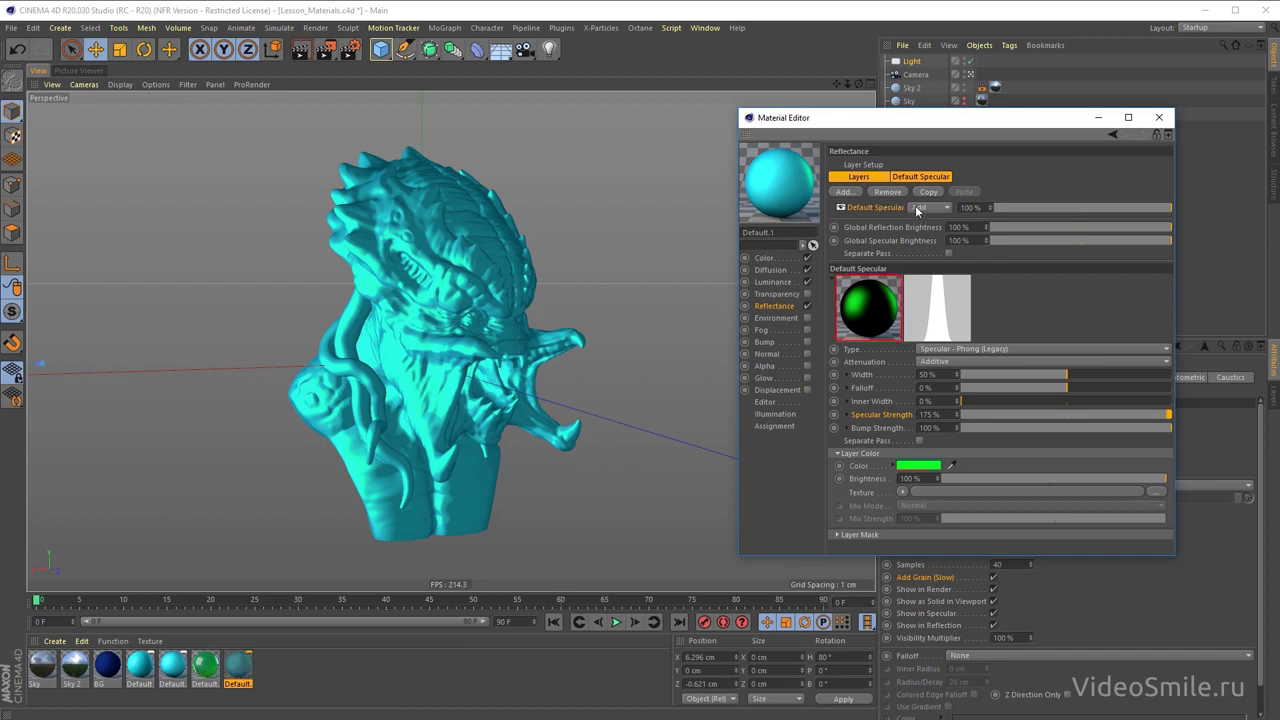
left_click(840, 207)
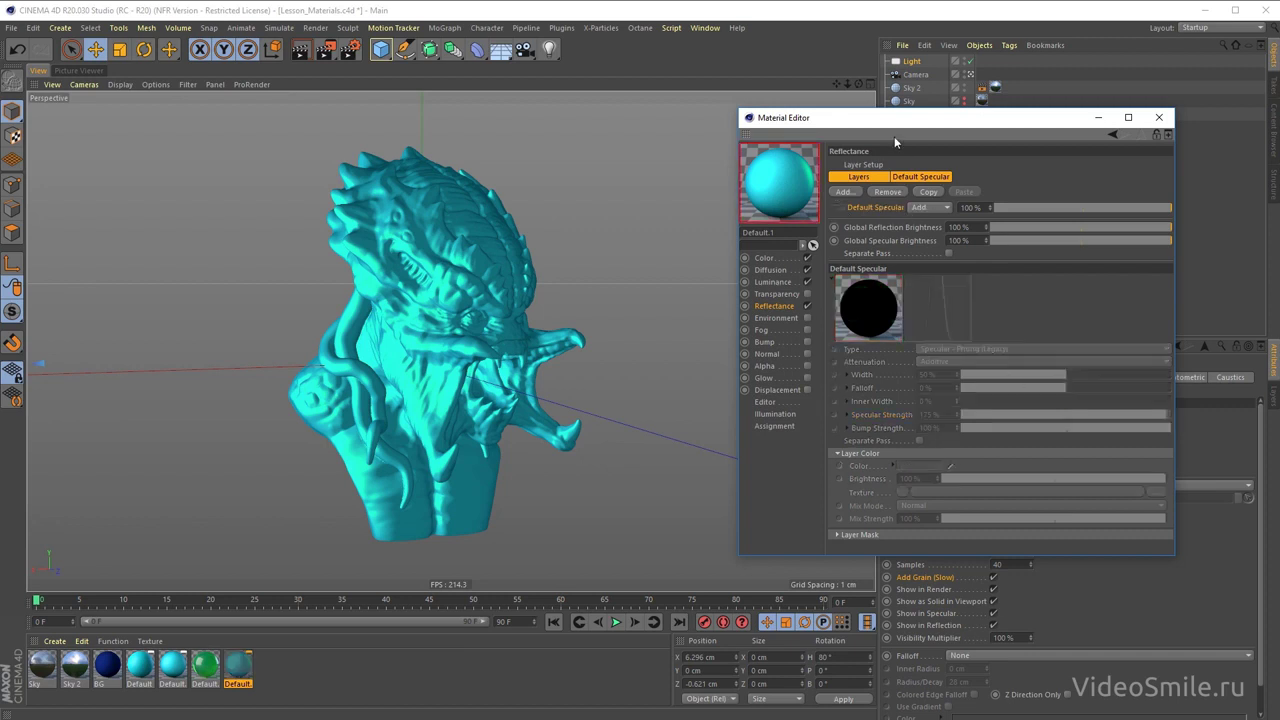
- Bring up the Add list of reflectance layer types in Reflectance Layer Setup
left_click_drag(894, 136, 816, 132)
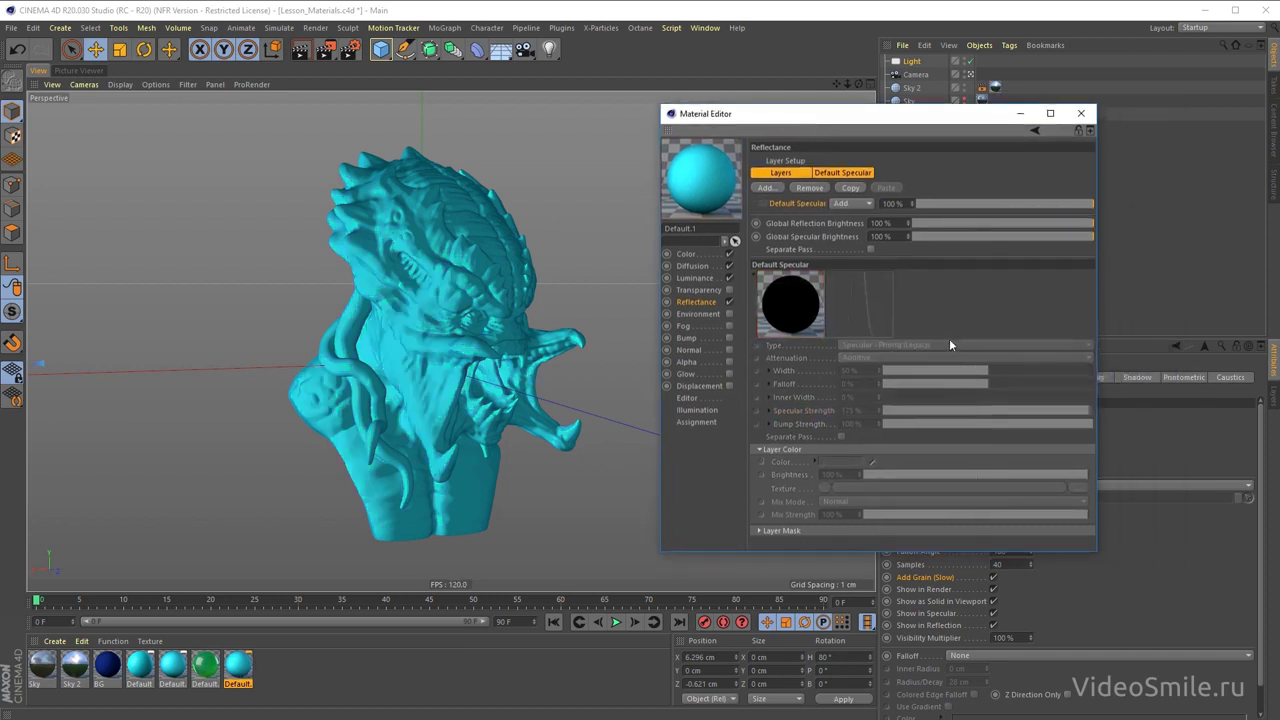
left_click(766, 188)
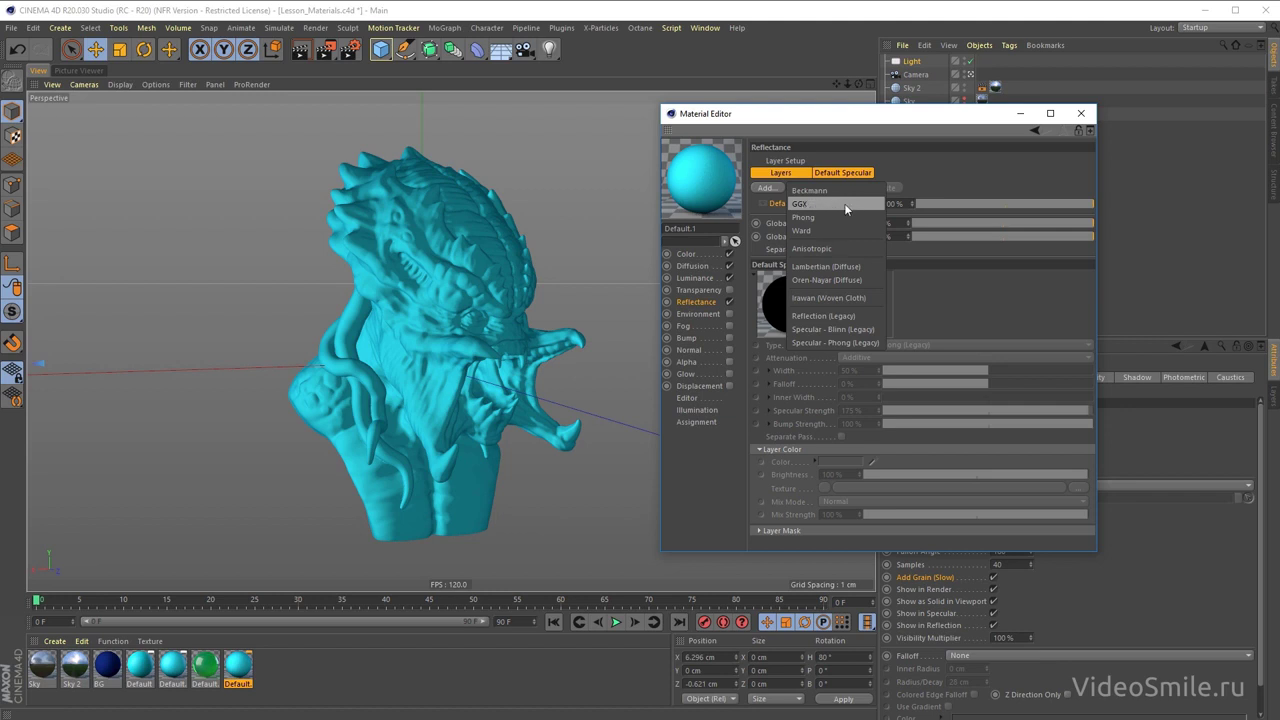
- Add a GGX reflectance layer to the material and restart the render
left_click(831, 203)
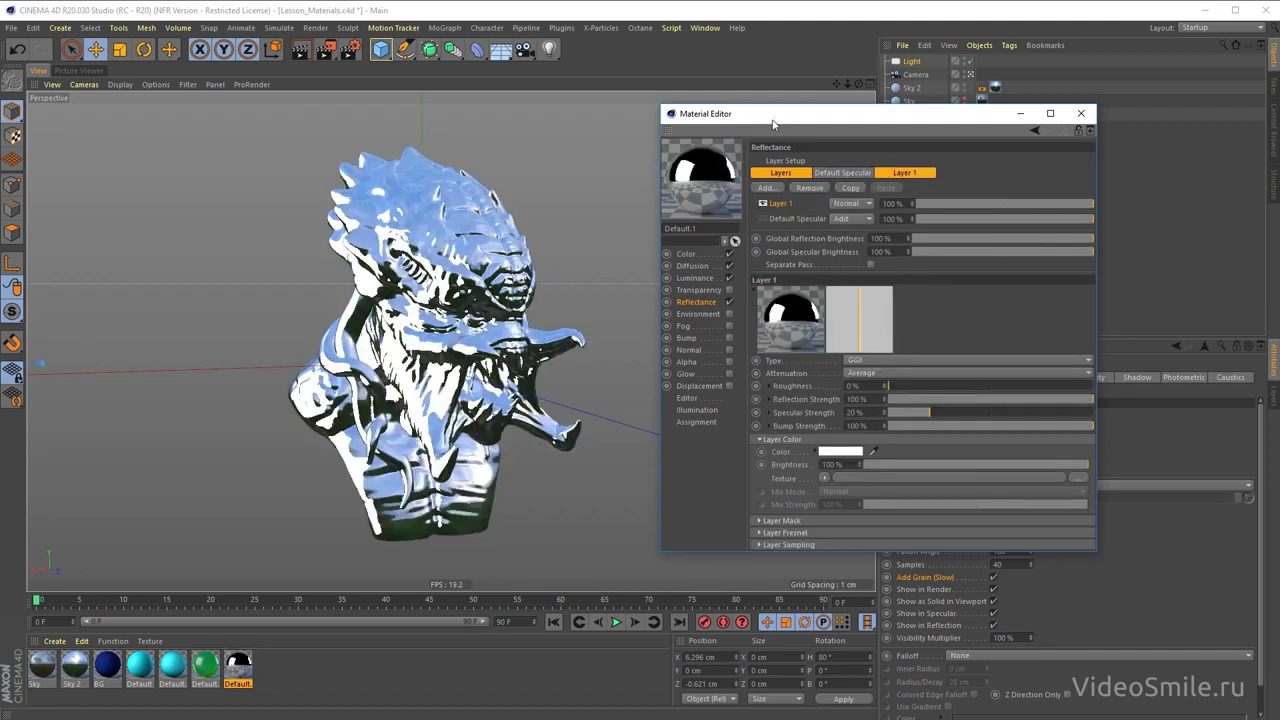
left_click_drag(770, 121, 729, 130)
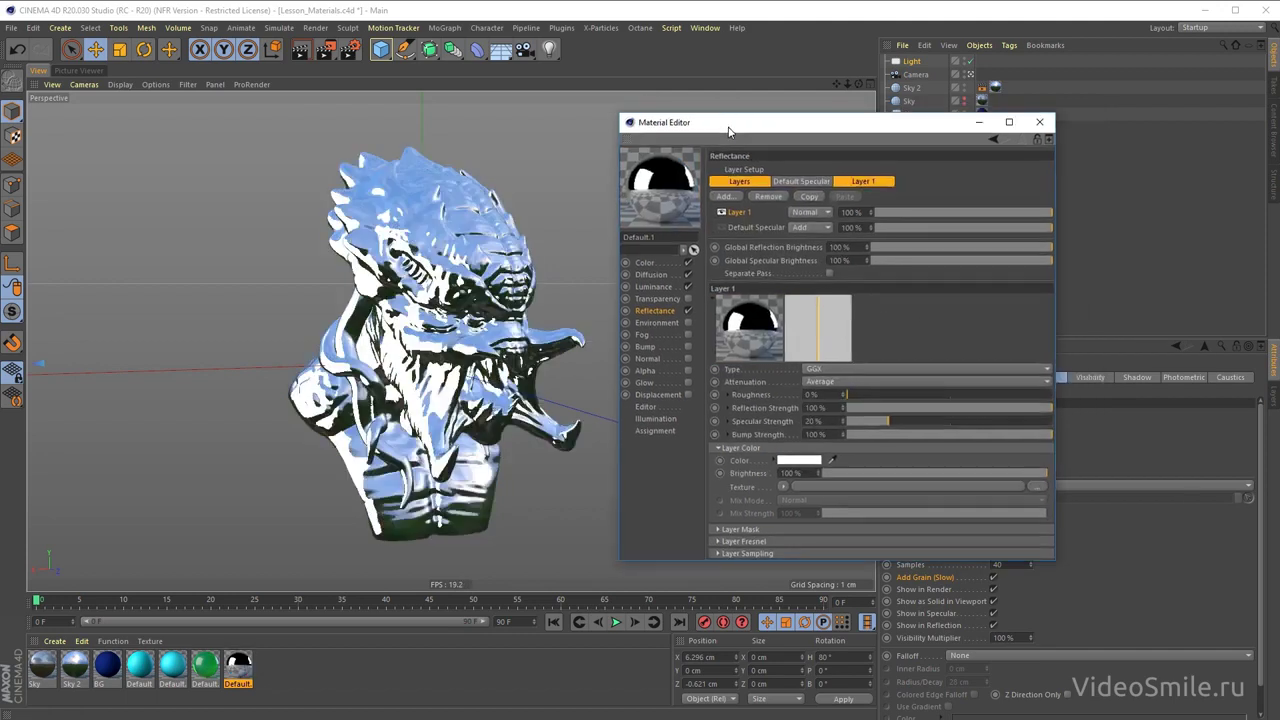
left_click(659, 288)
left_click(652, 264)
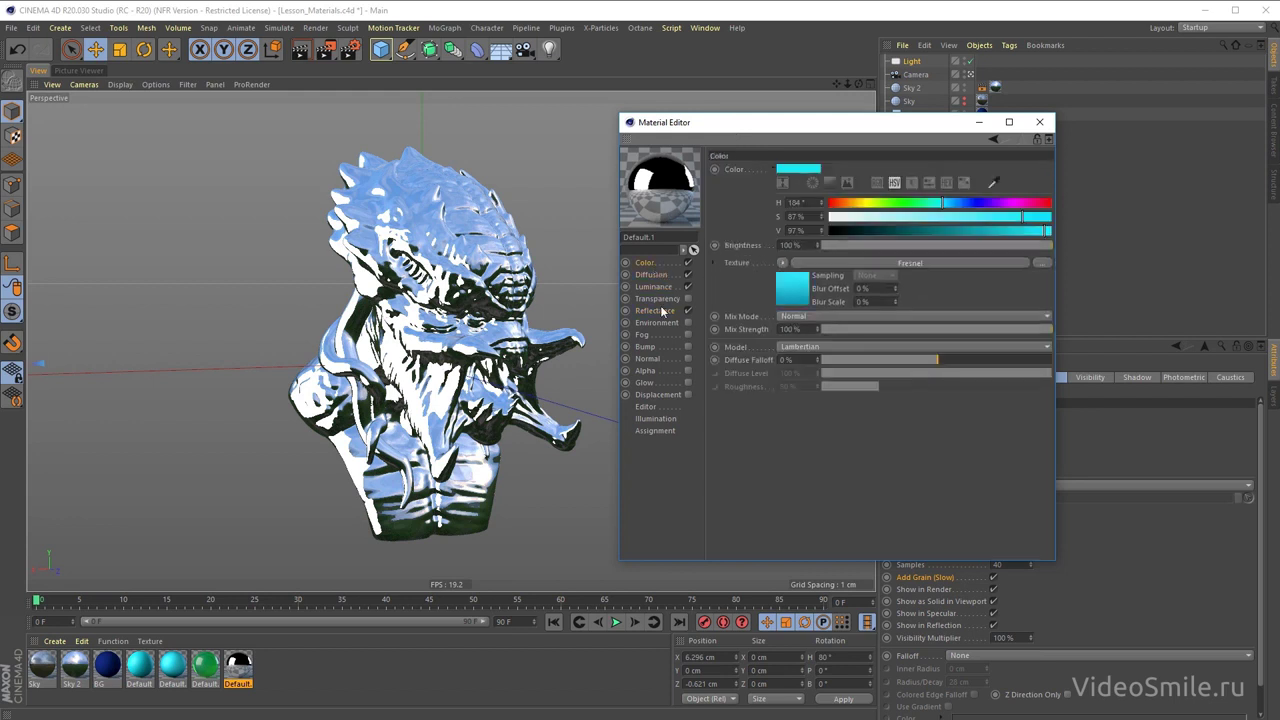
left_click(660, 311)
left_click_drag(752, 132, 863, 114)
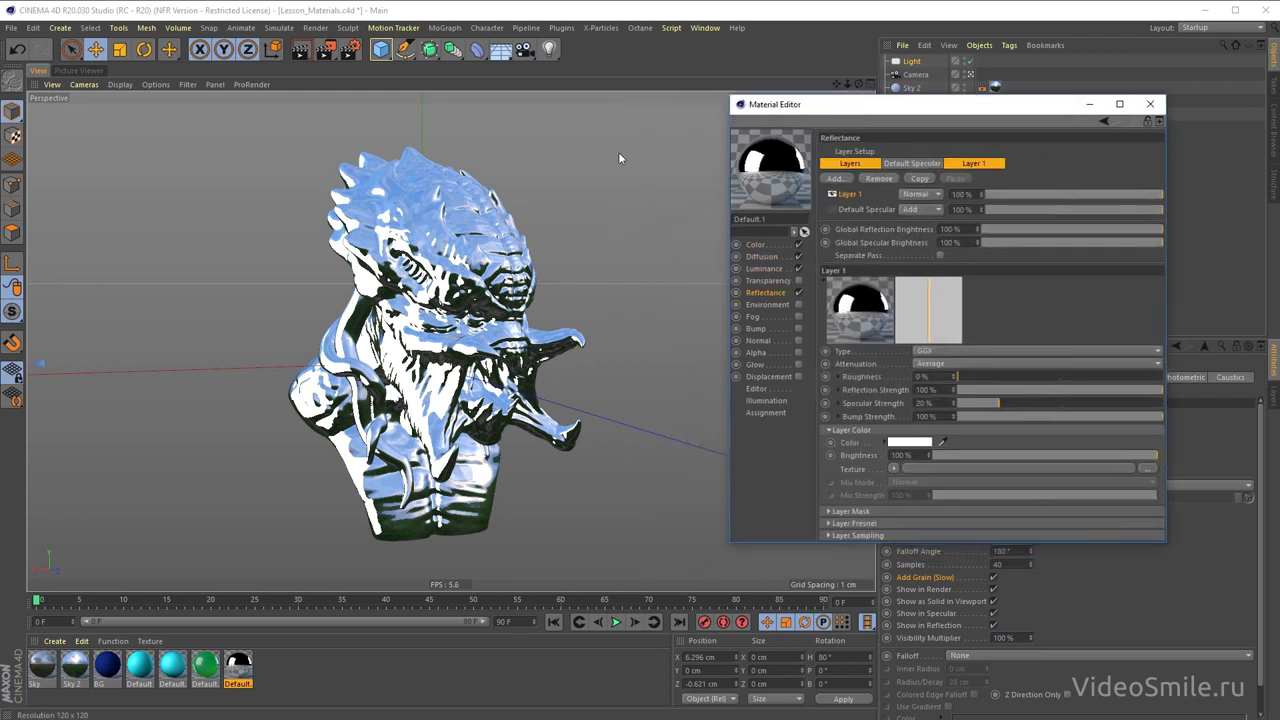
left_click(326, 49)
left_click(876, 522)
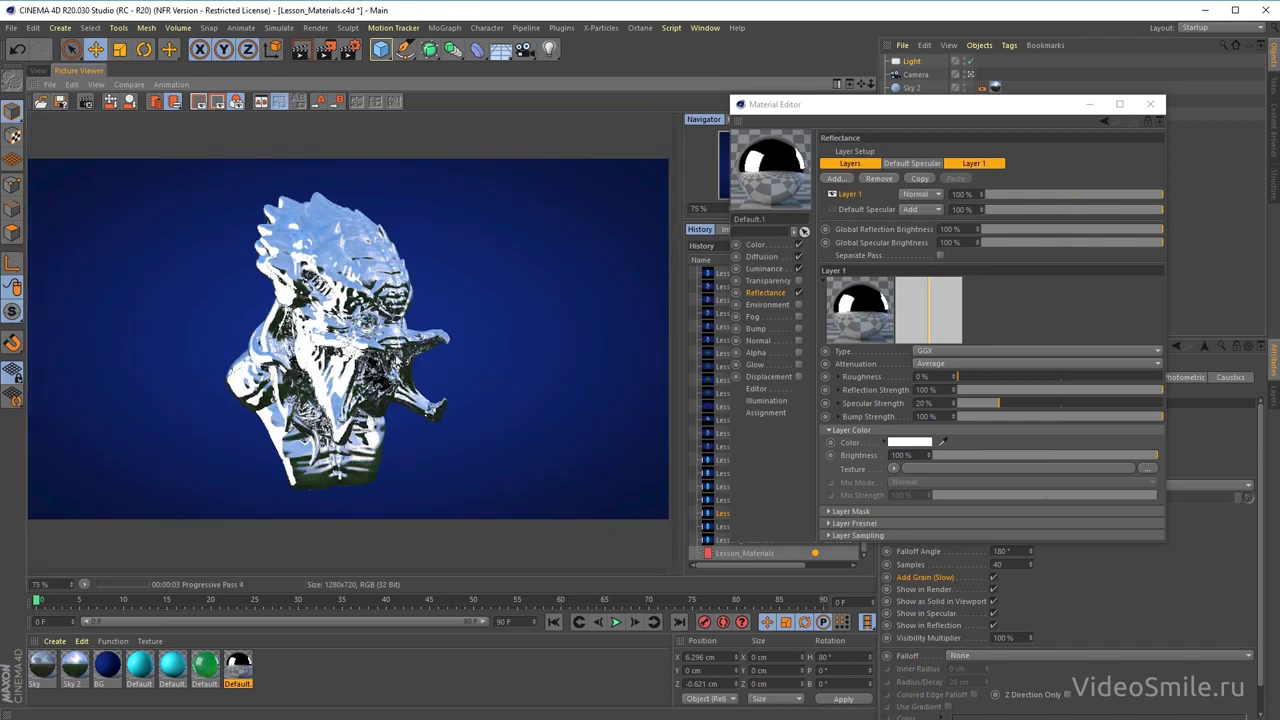
- Disable the Light object, re-render, and frame the head in the Picture Viewer
left_click_drag(932, 110, 1020, 468)
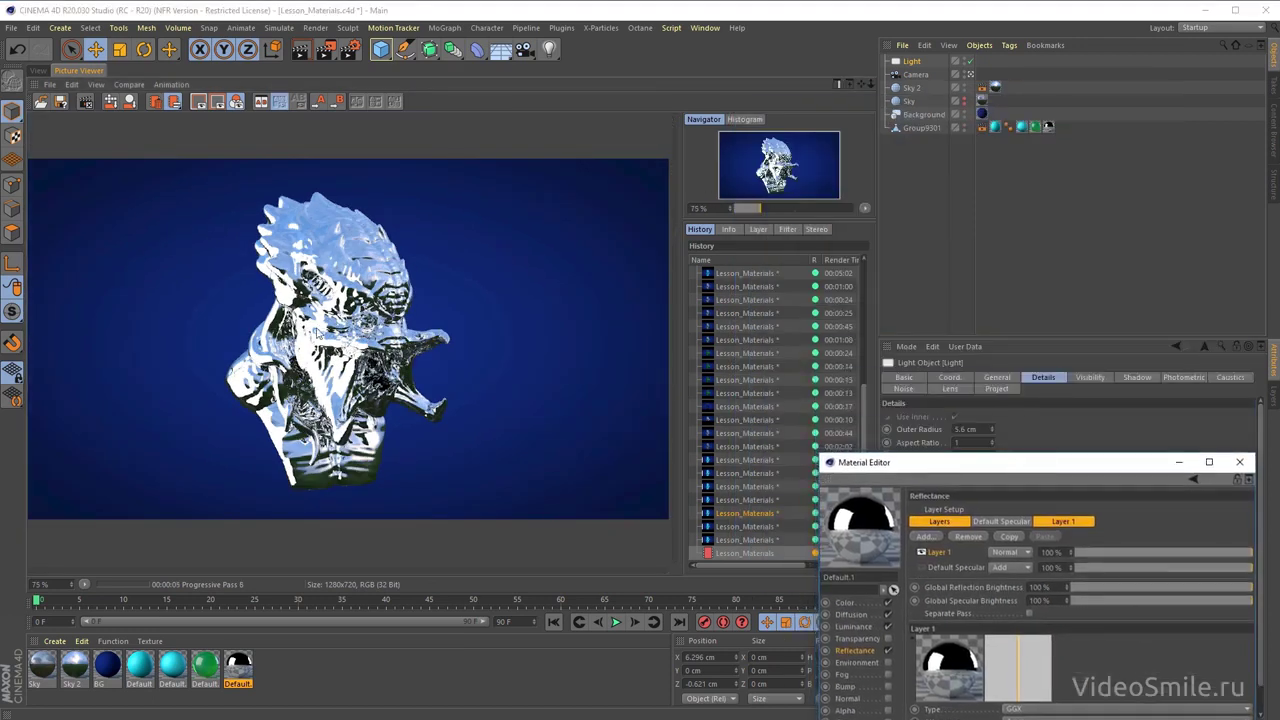
left_click(969, 61)
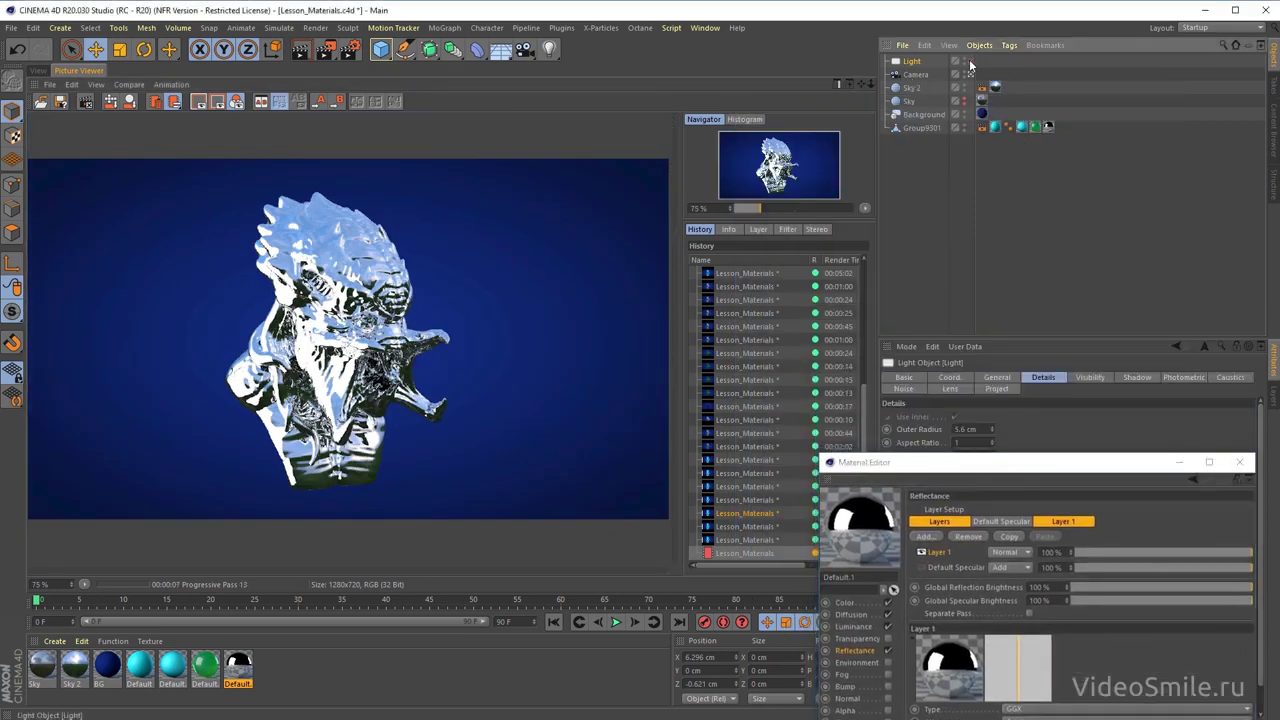
left_click_drag(992, 467, 955, 174)
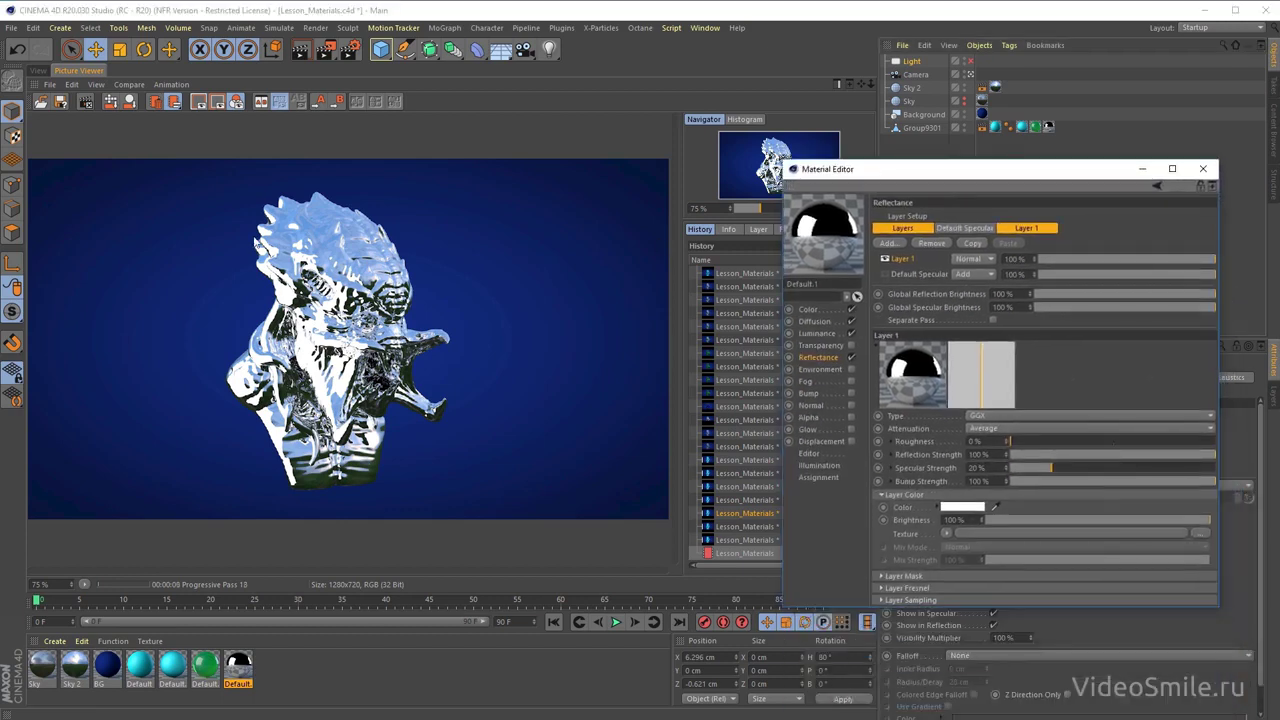
scroll(382, 332, "up", 1)
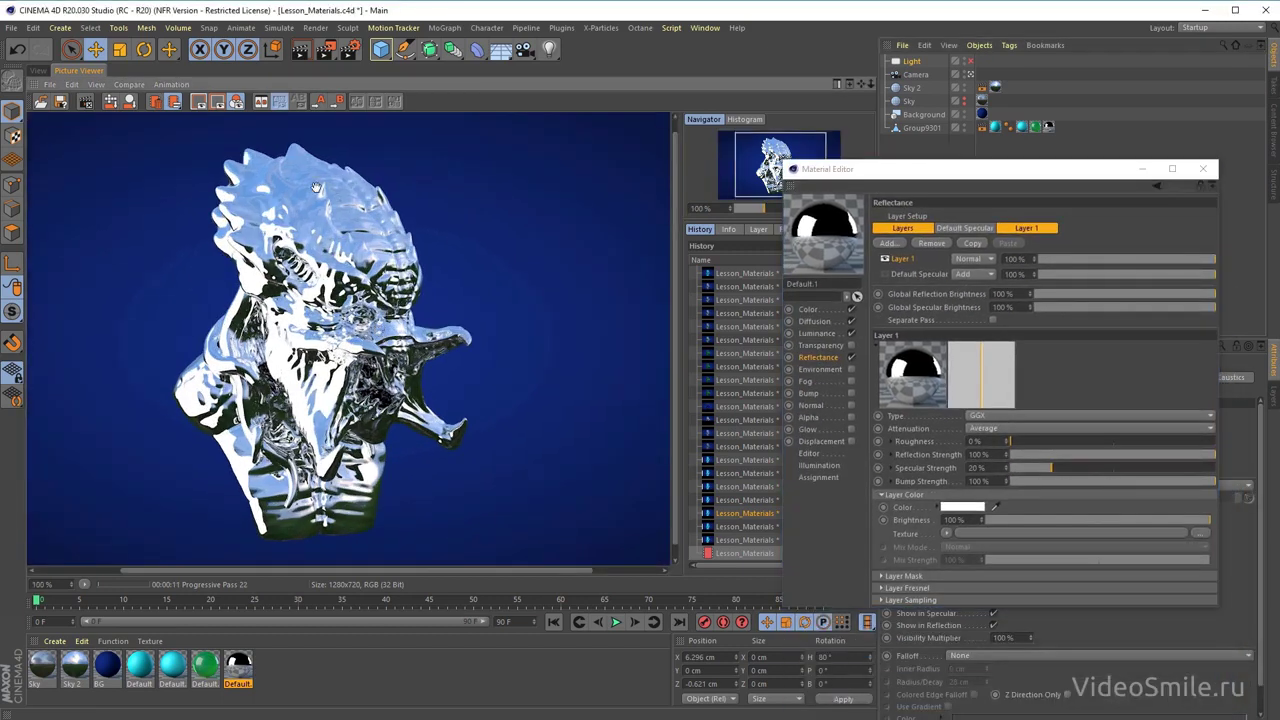
left_click(327, 50)
left_click(868, 522)
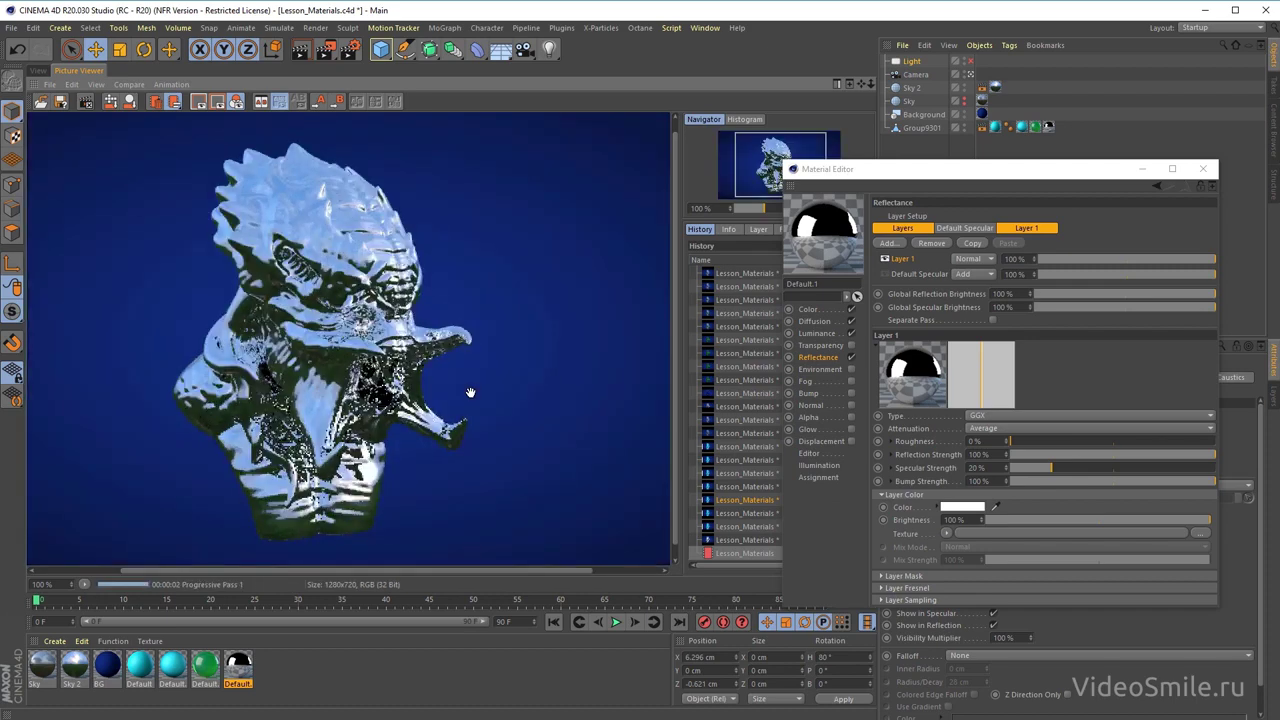
left_click_drag(470, 391, 471, 361)
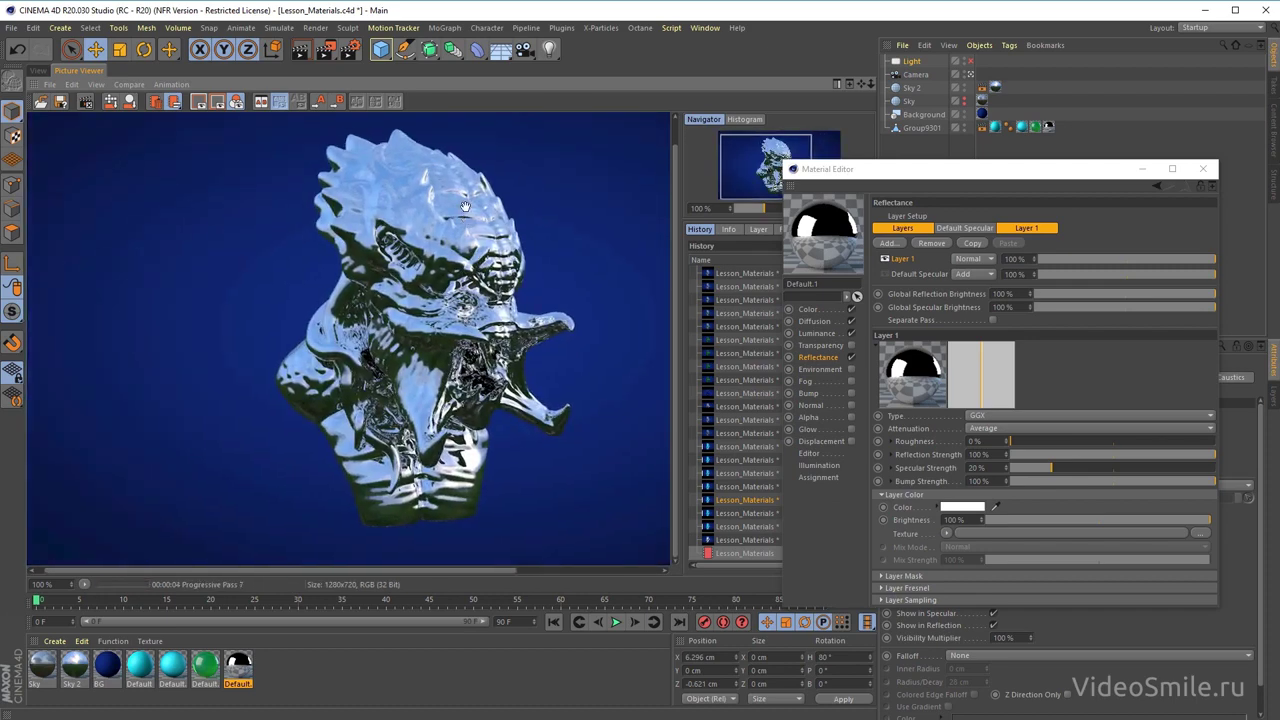
scroll(472, 358, "up", 1)
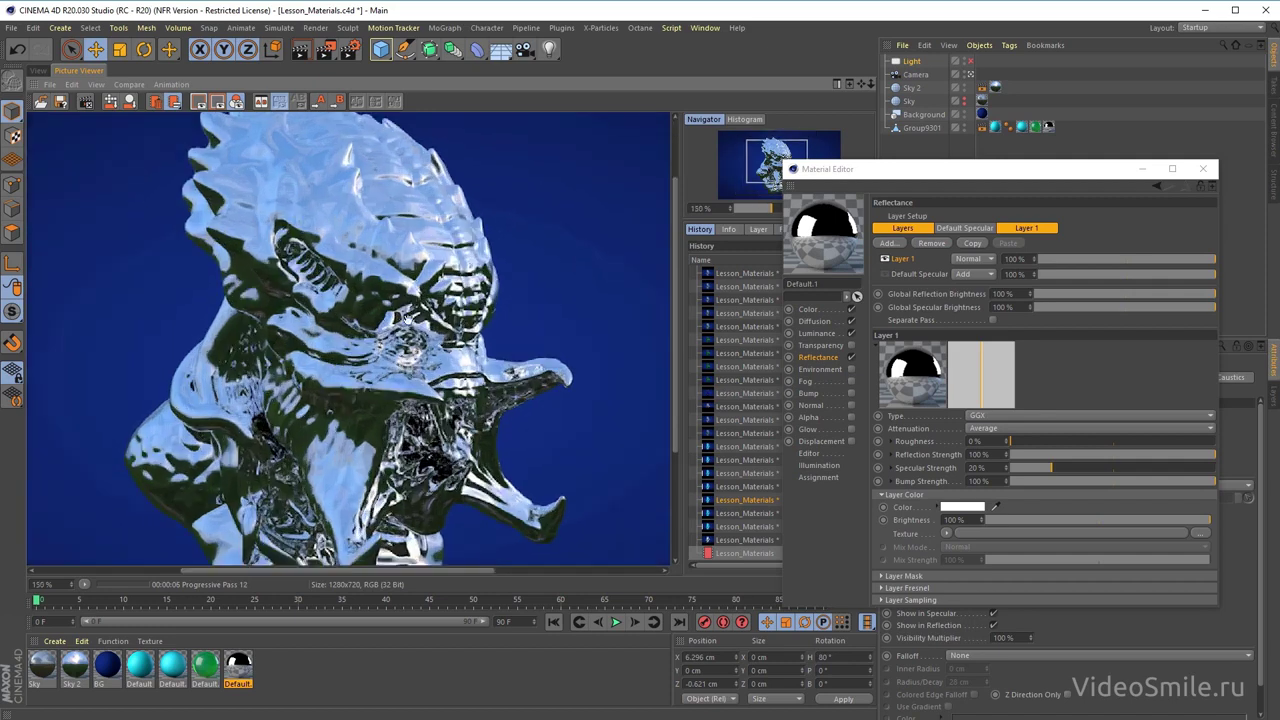
scroll(400, 420, "up", 1)
left_click_drag(336, 484, 484, 342)
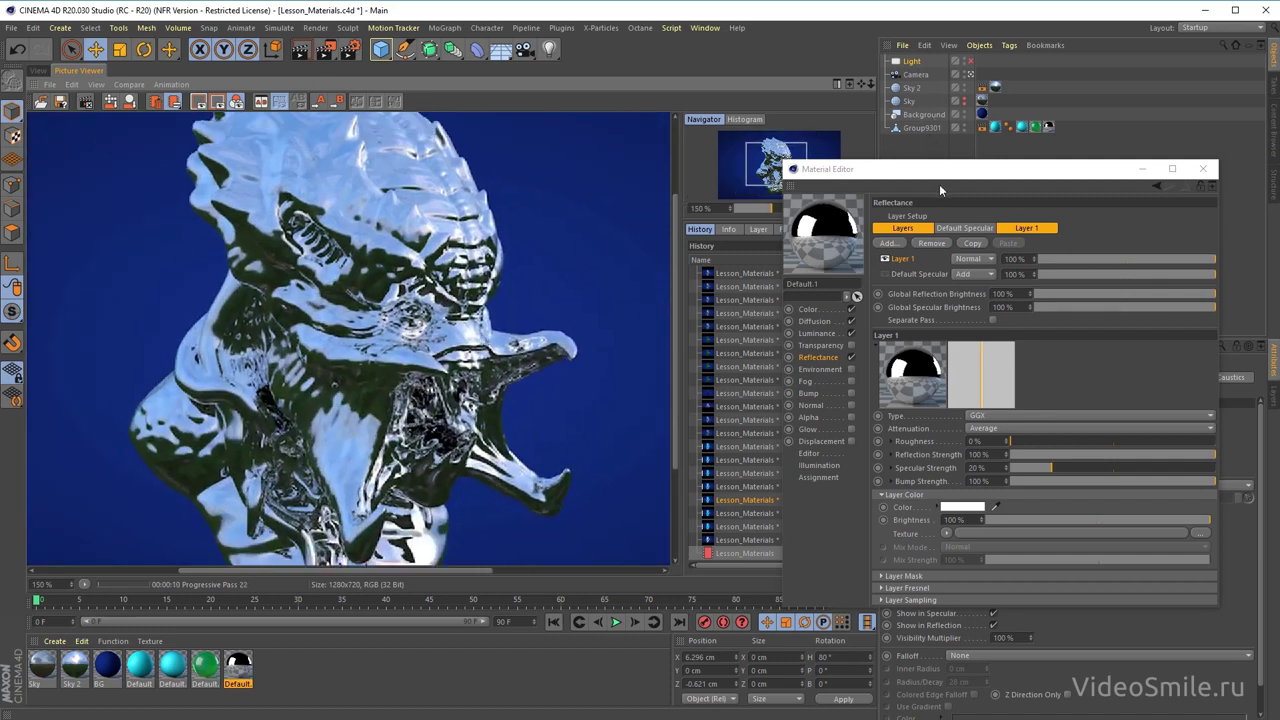
left_click_drag(940, 175, 1198, 533)
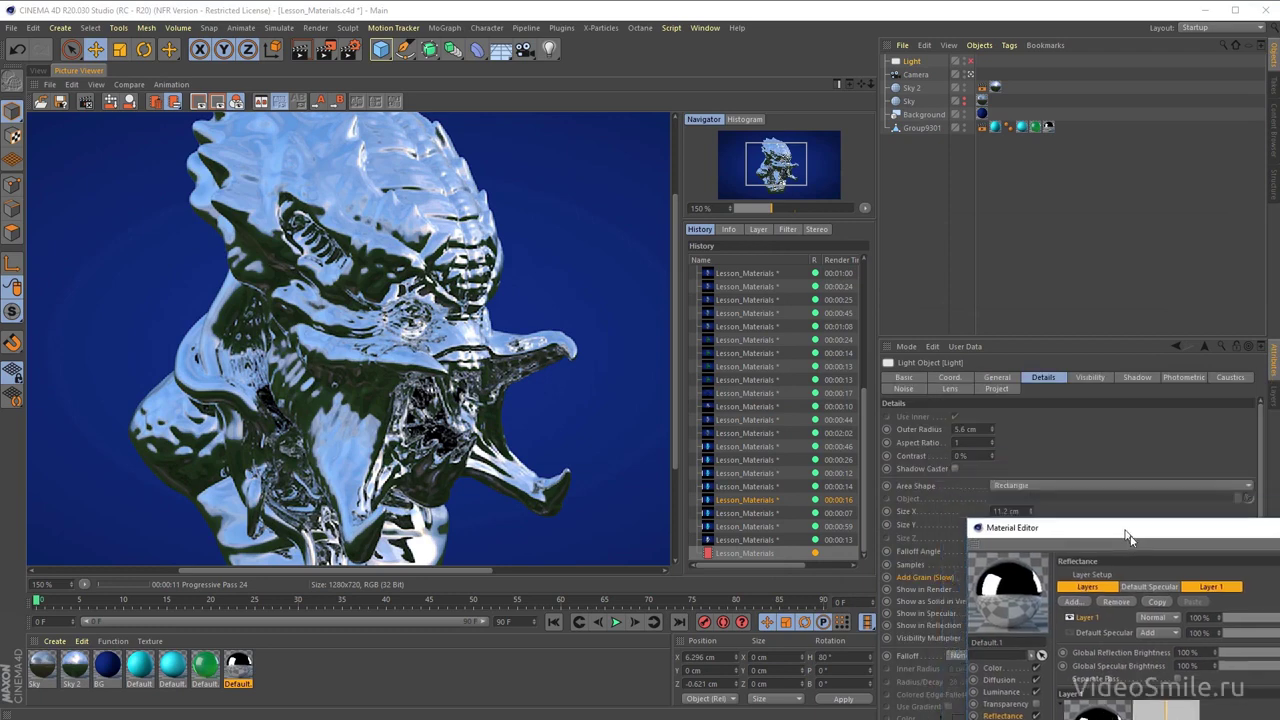
- Turn off Seen by Rays in the group's compositing tag and restart the render
left_click(983, 128)
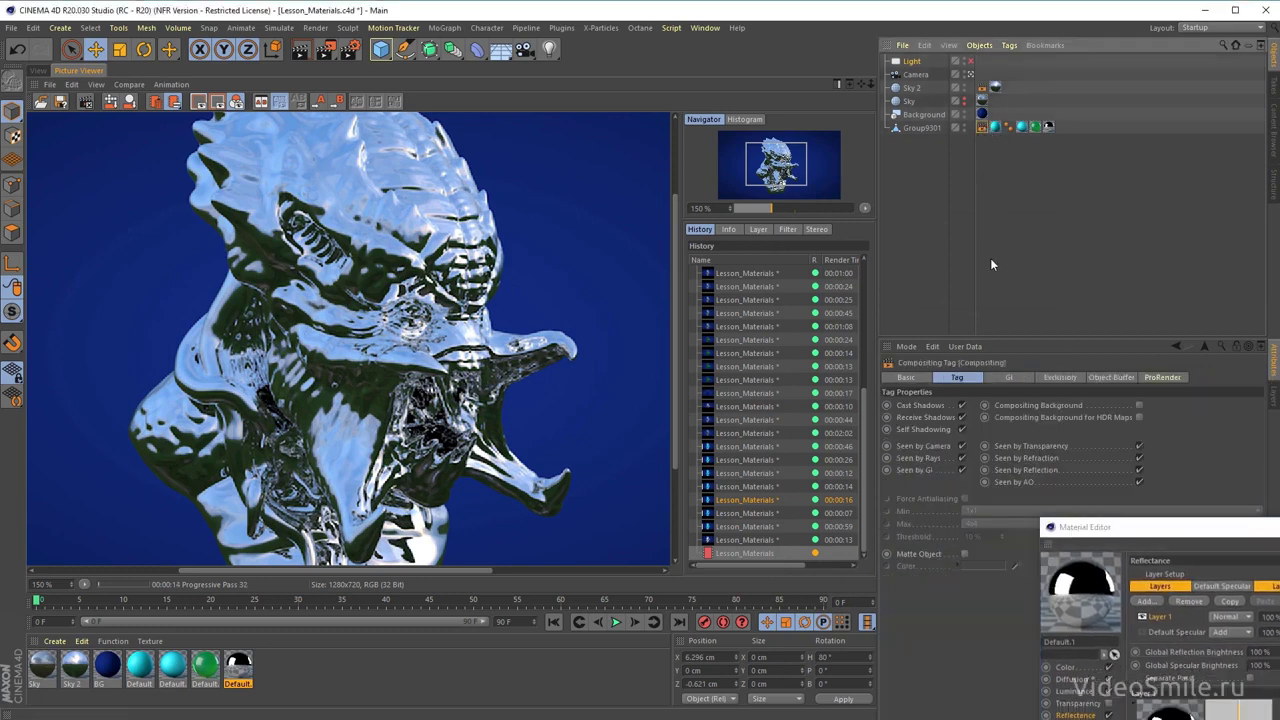
left_click(919, 460)
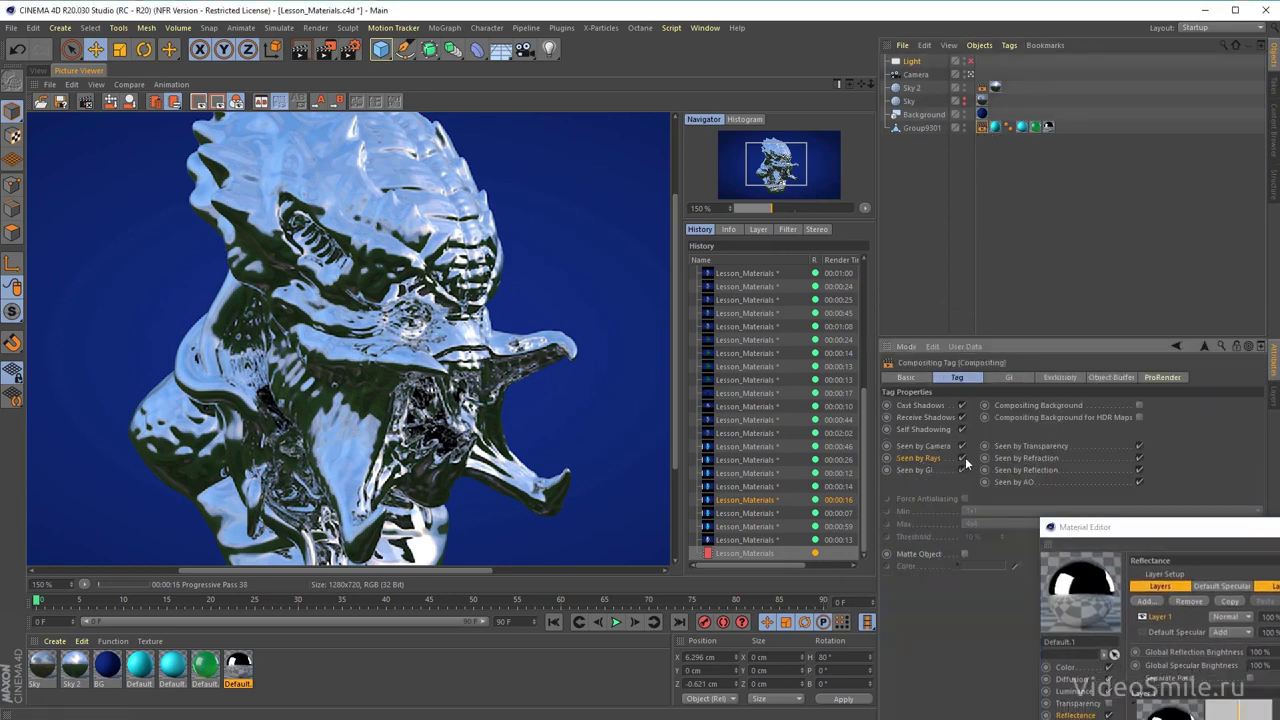
left_click(962, 459)
left_click(326, 49)
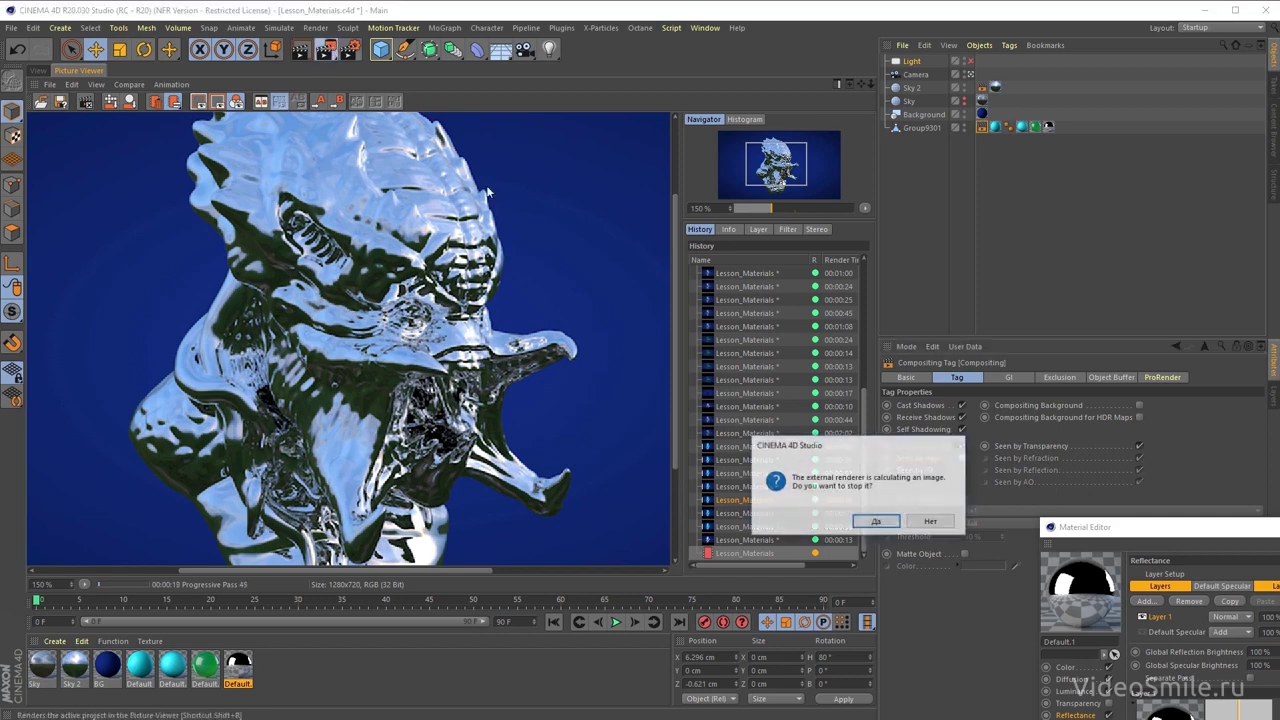
left_click(877, 523)
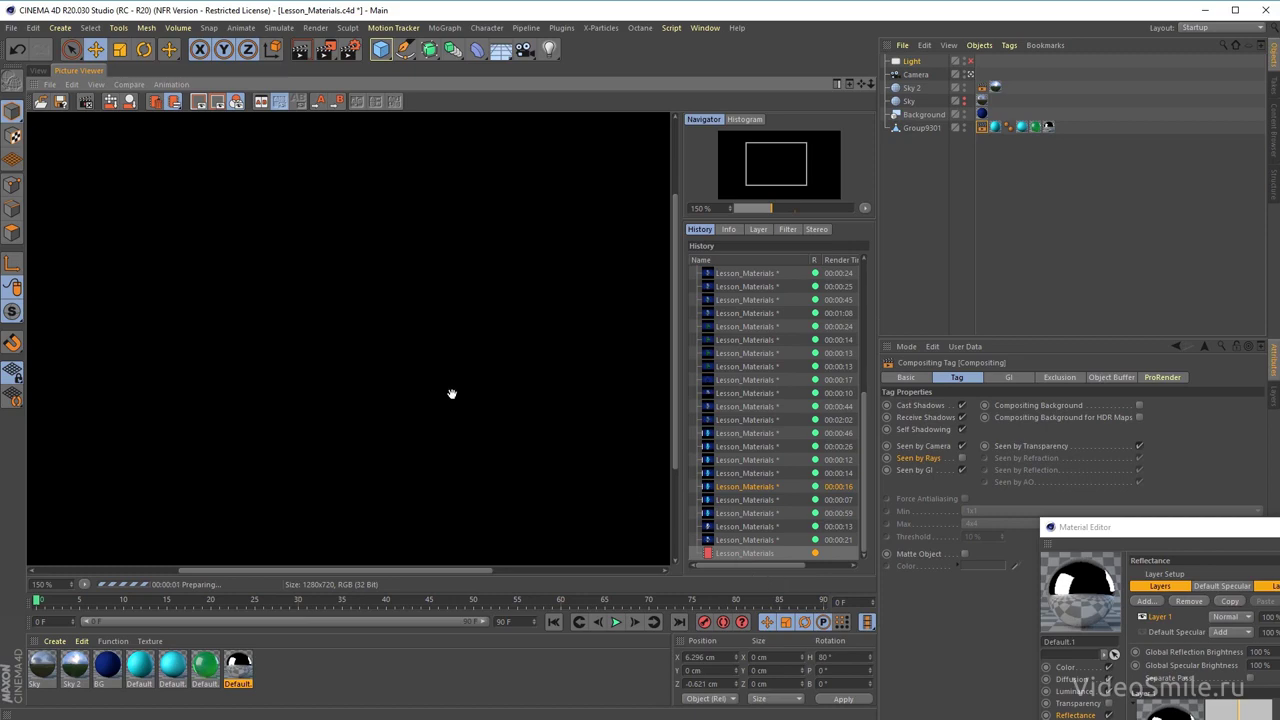
- Compare the live render with the earlier 00:00:21 History entry, placing the material settings beside it
scroll(453, 393, "down", 1)
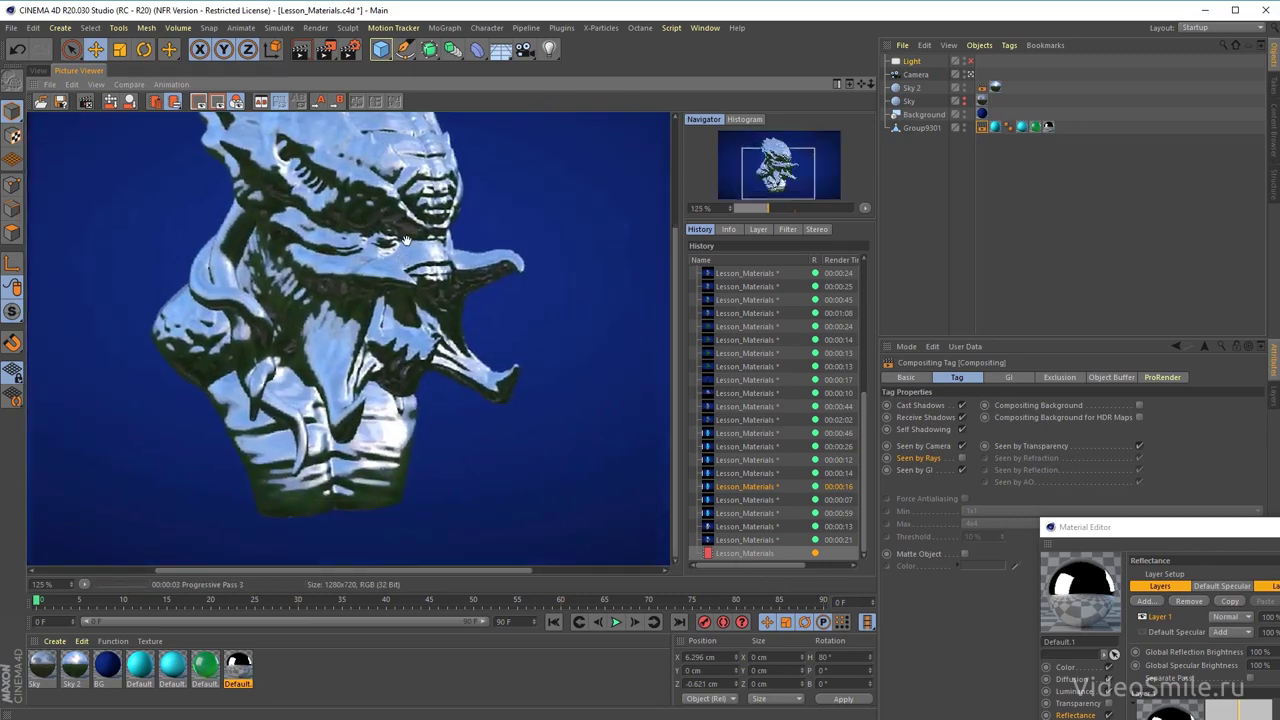
left_click(755, 556)
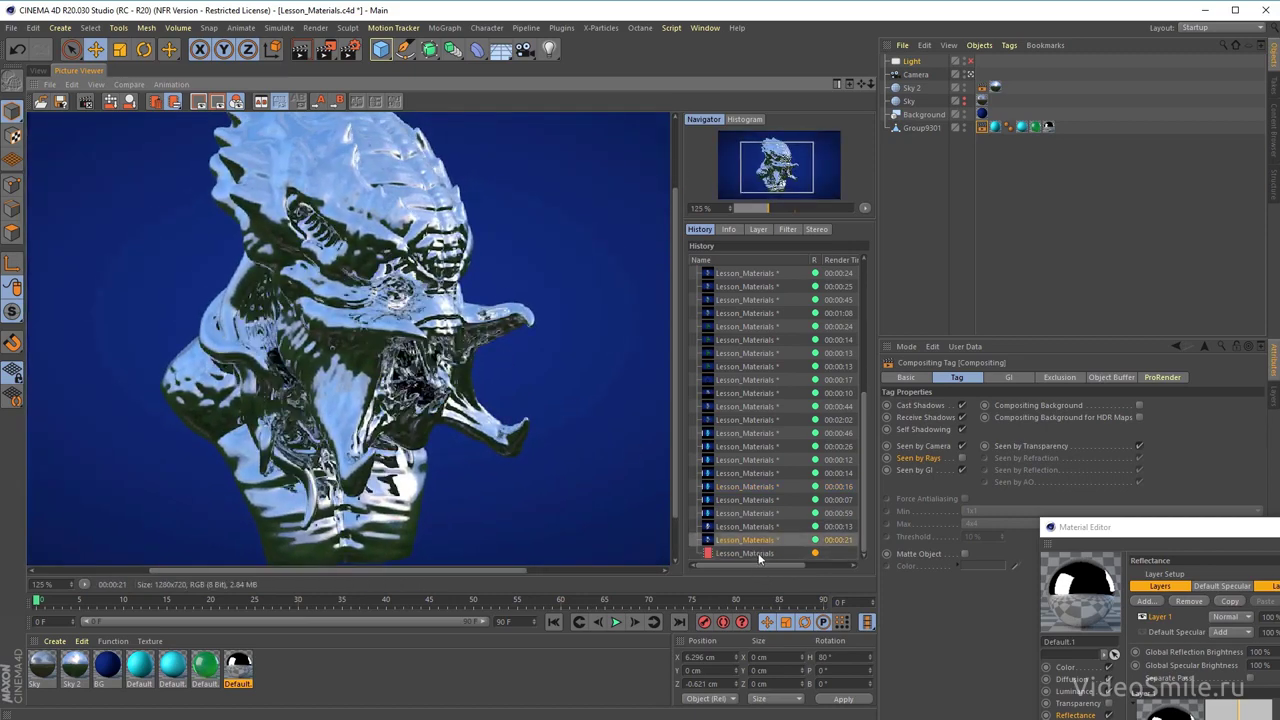
left_click(757, 542)
scroll(402, 351, "up", 1)
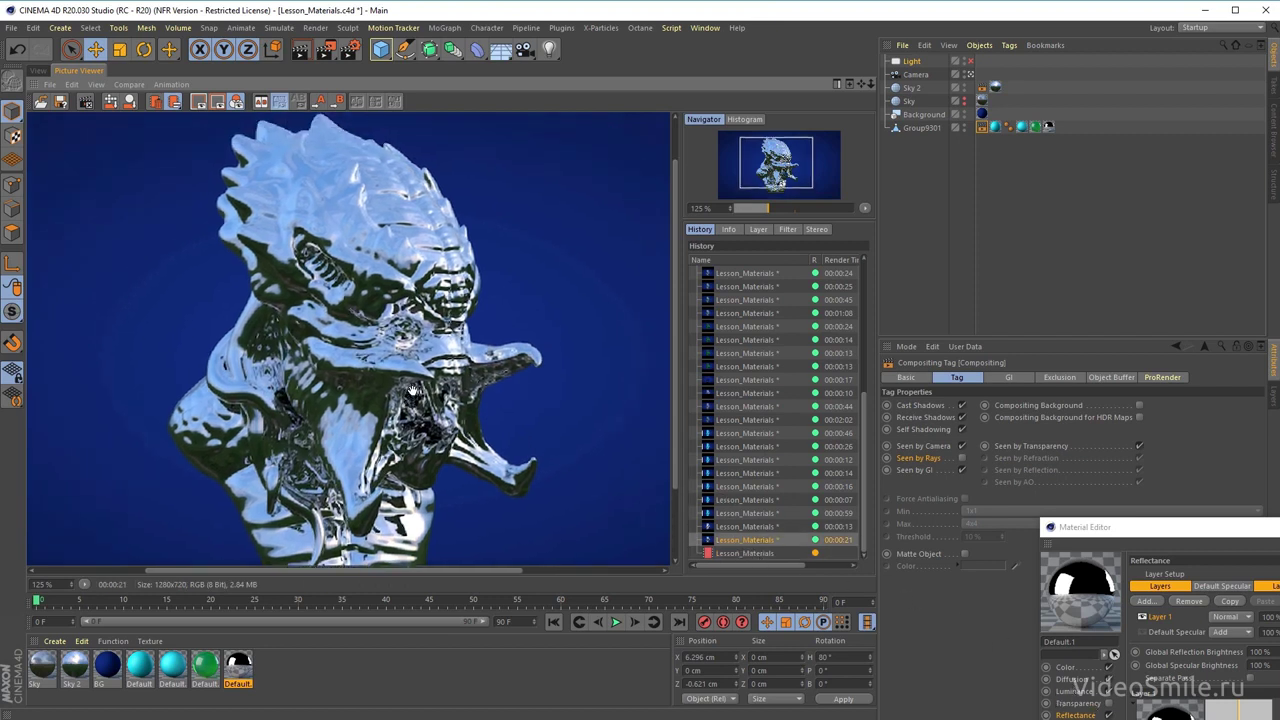
scroll(415, 365, "up", 1)
scroll(430, 380, "up", 1)
left_click(740, 553)
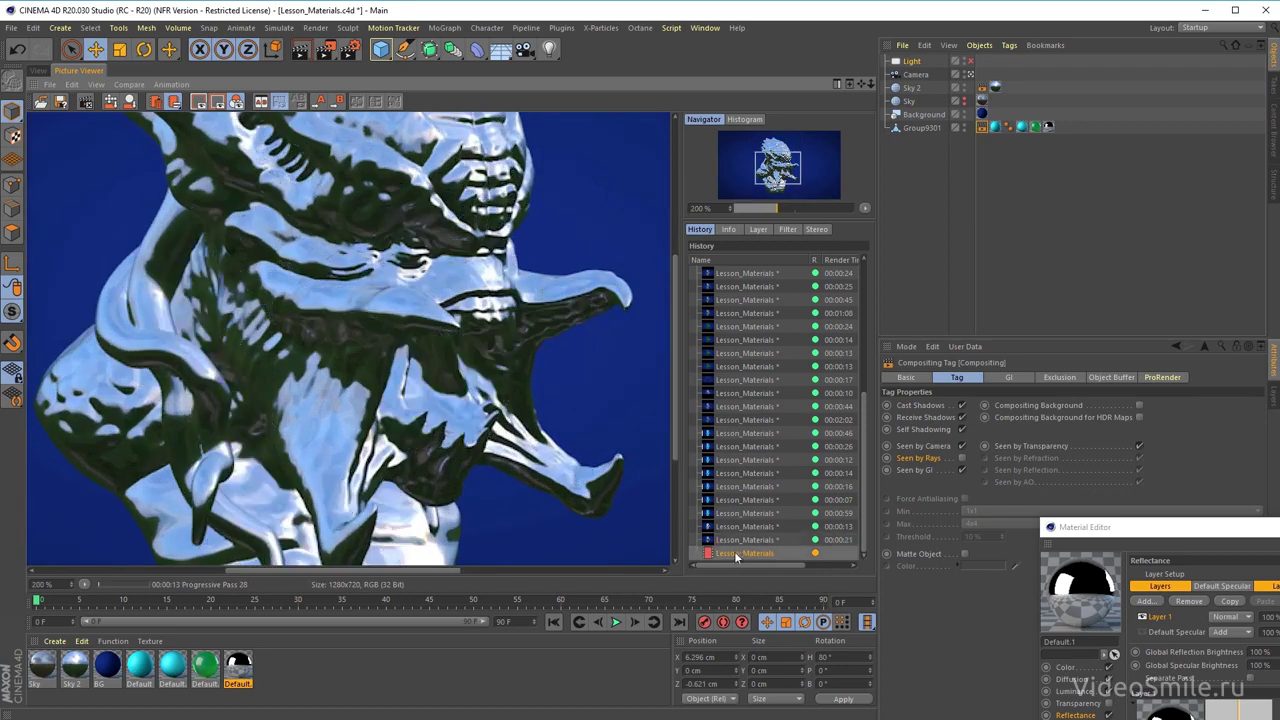
scroll(508, 330, "down", 1)
scroll(511, 338, "down", 1)
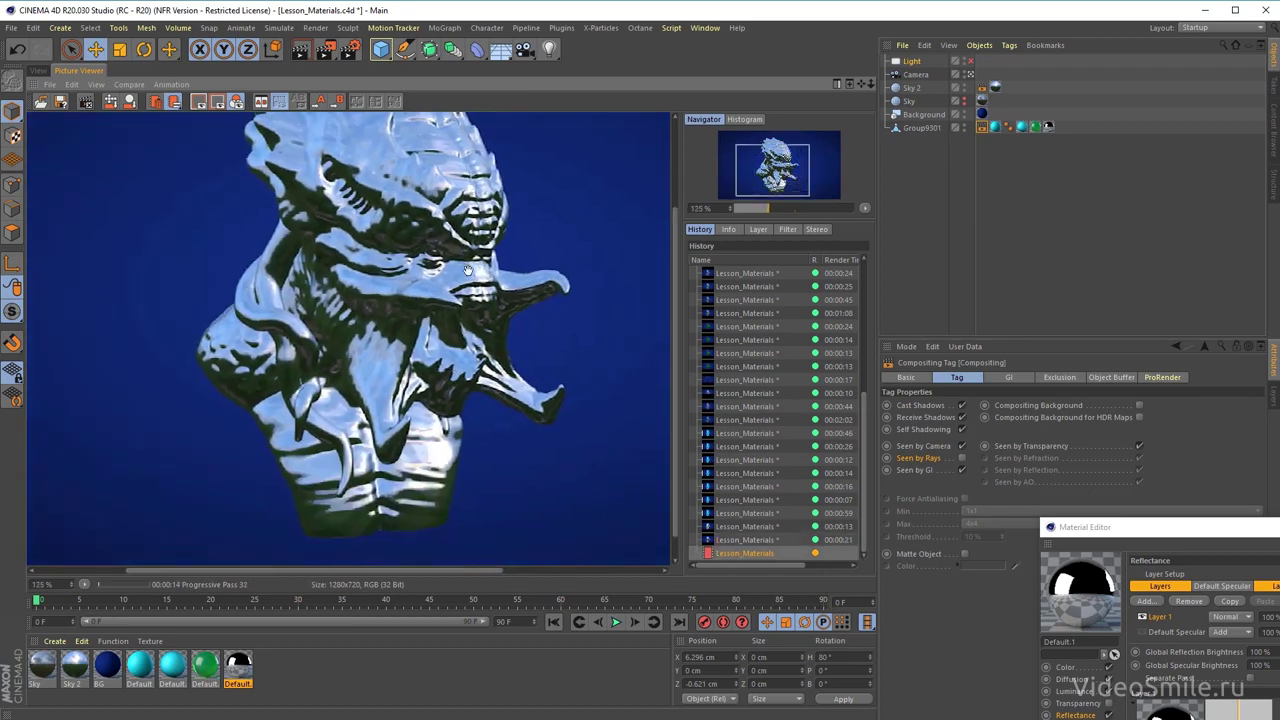
scroll(509, 334, "down", 1)
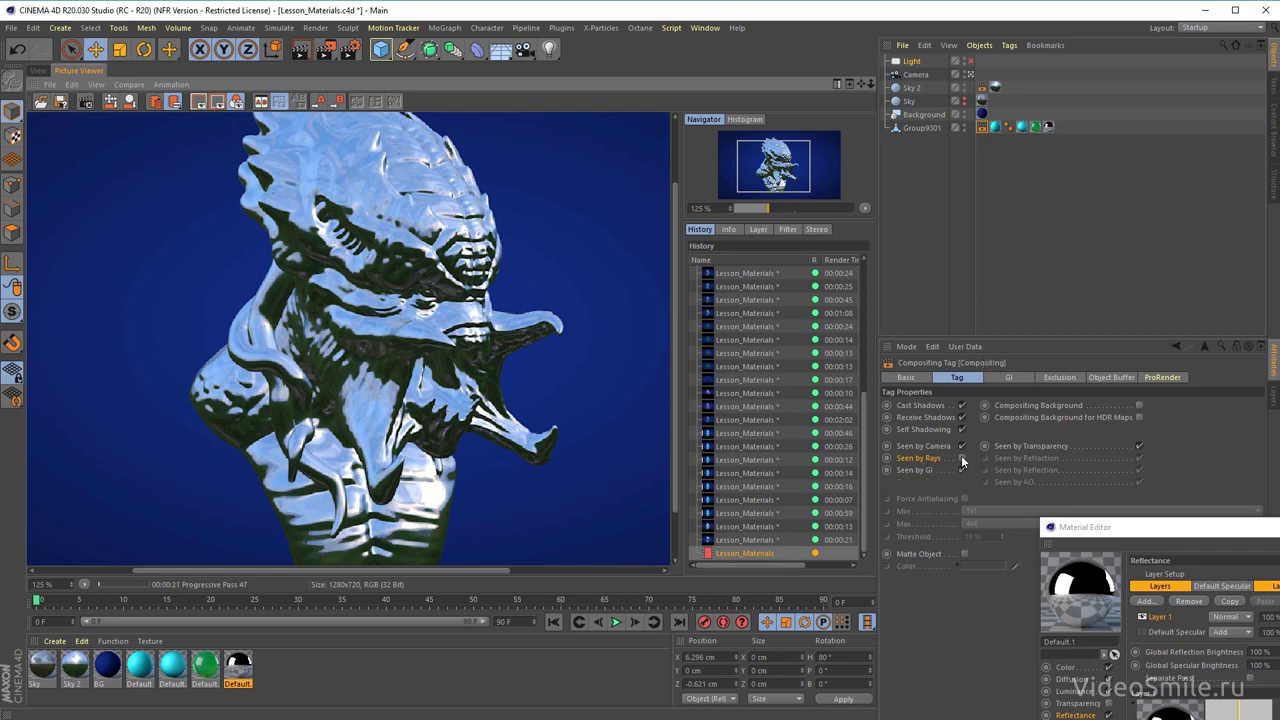
left_click_drag(1134, 527, 657, 149)
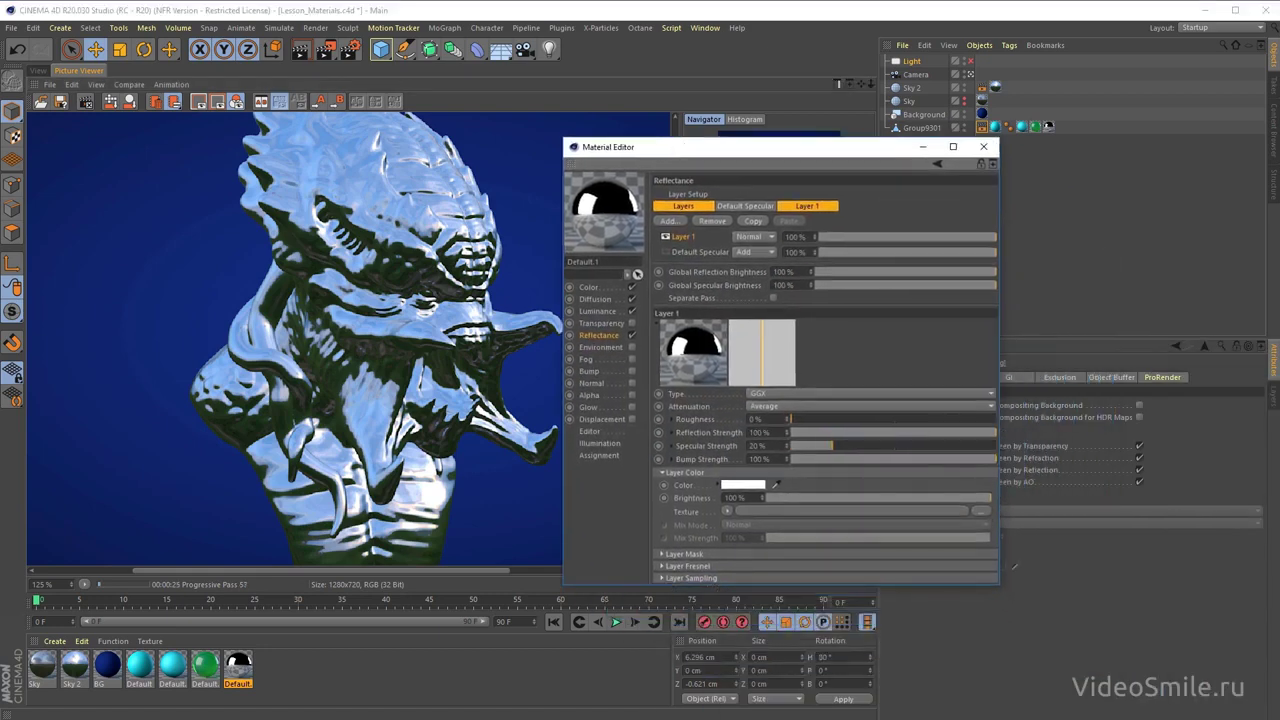
- Set the GGX layer's Roughness to 30%
left_click(696, 424)
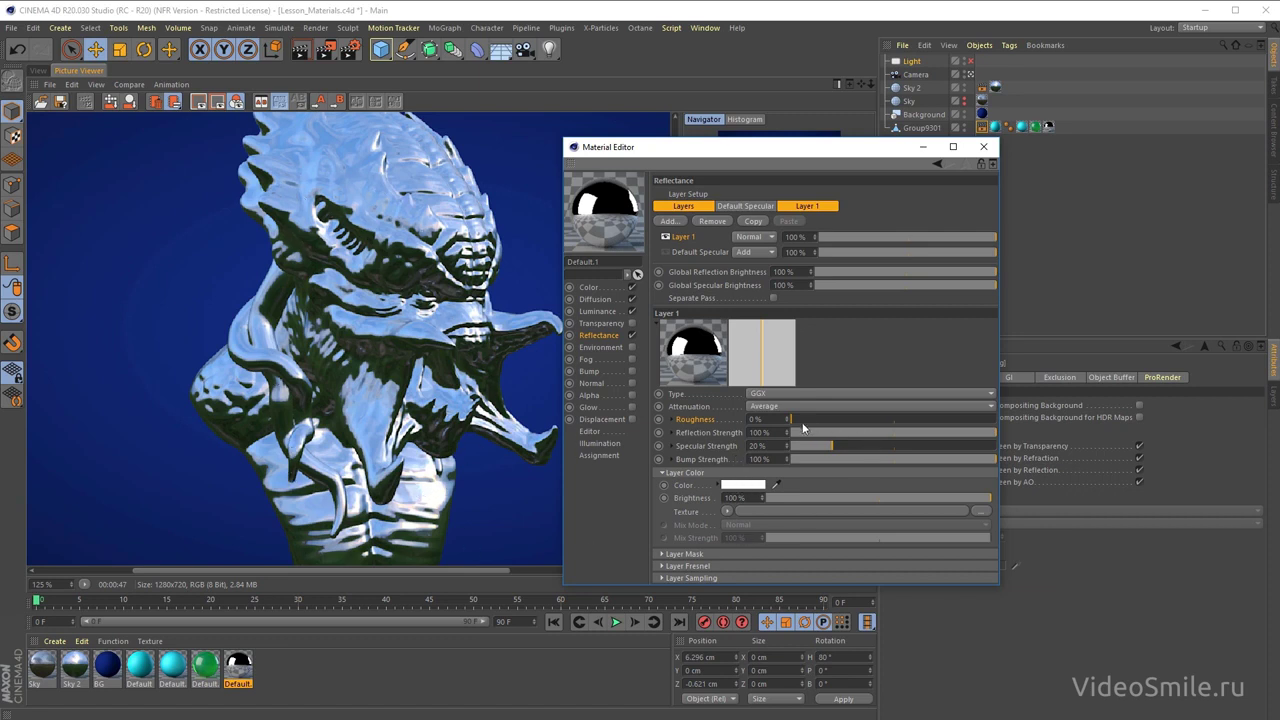
left_click_drag(828, 419, 858, 419)
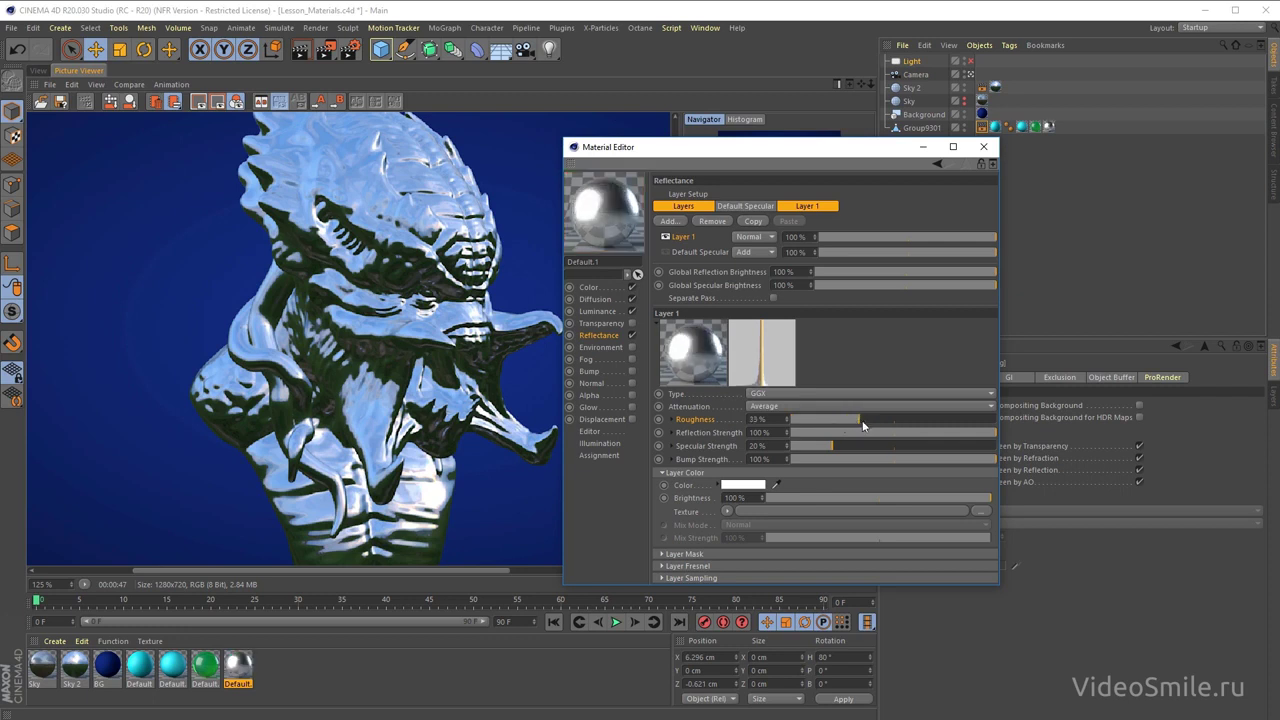
double_click(755, 419)
type("0")
key("Return")
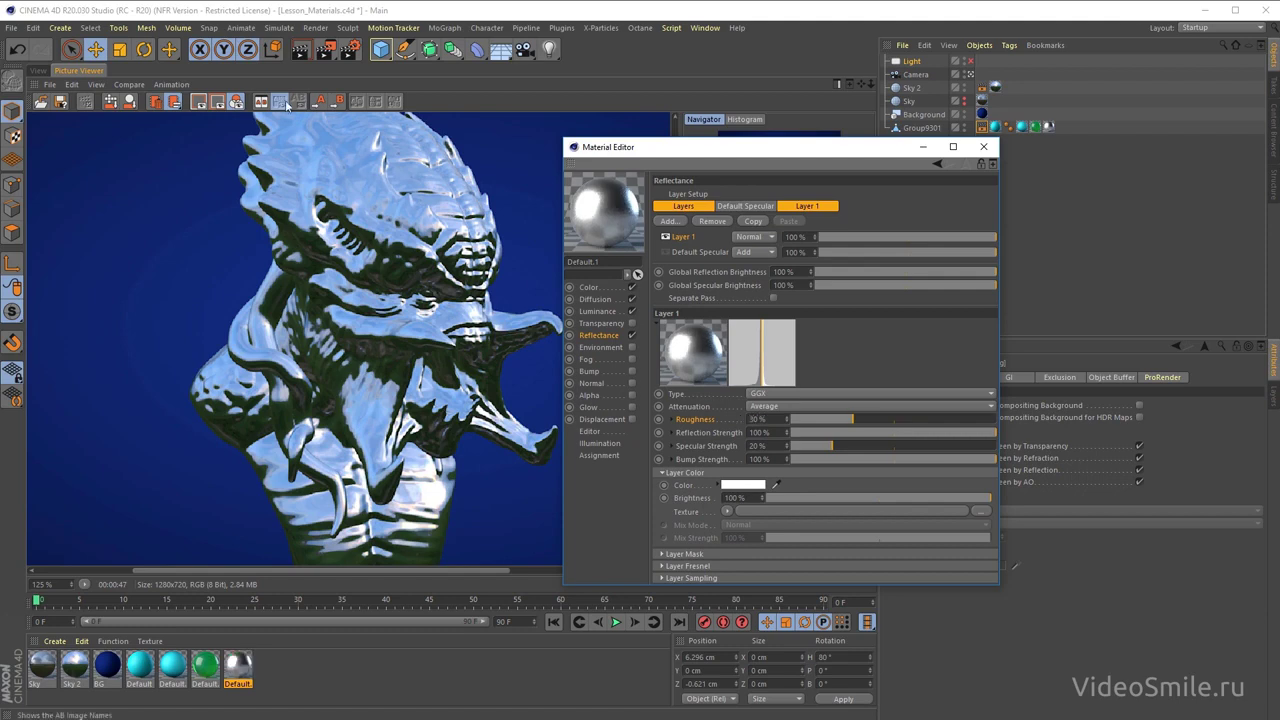
- Render with 30% roughness and compare it against the earlier glossy render in History
left_click(326, 52)
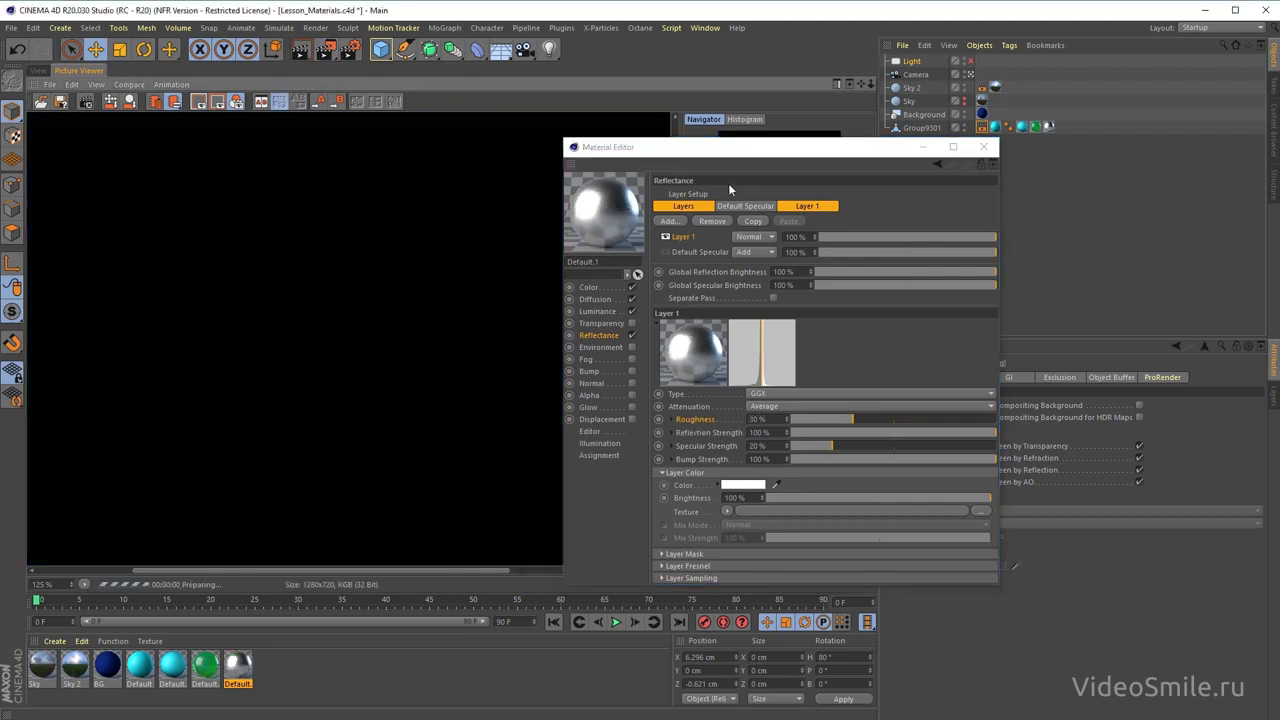
left_click_drag(721, 152, 908, 120)
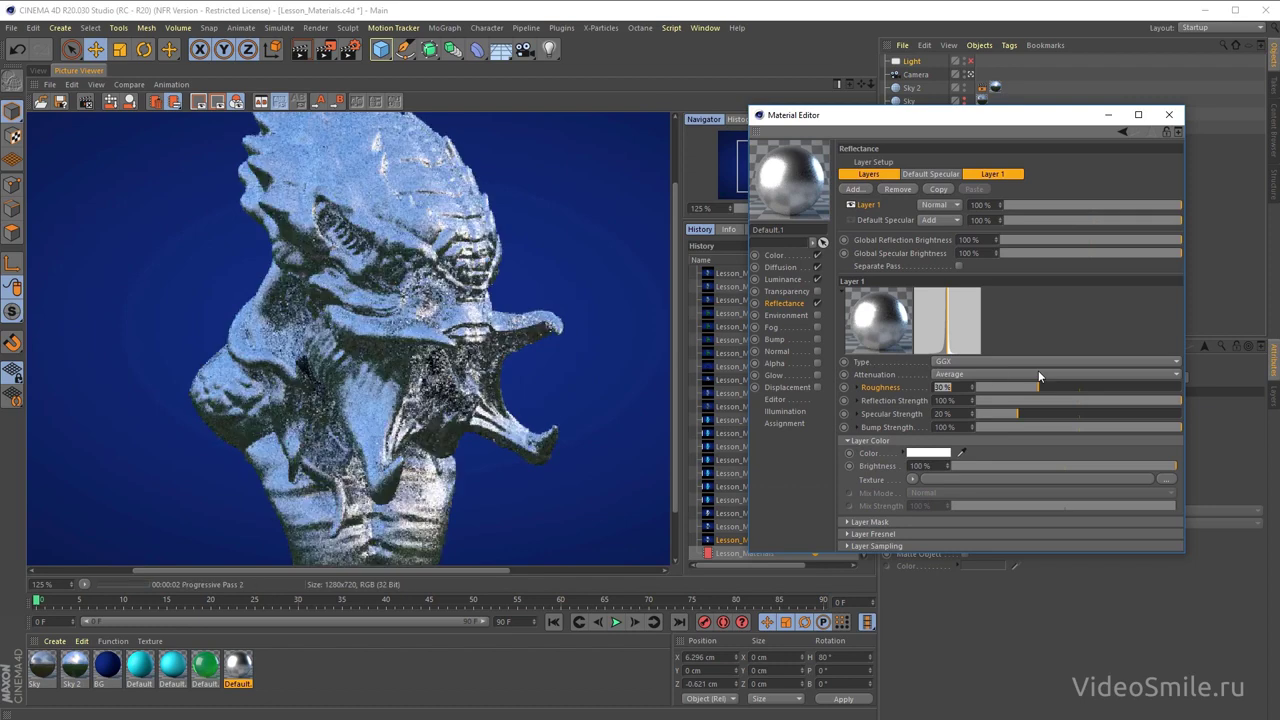
left_click(412, 218)
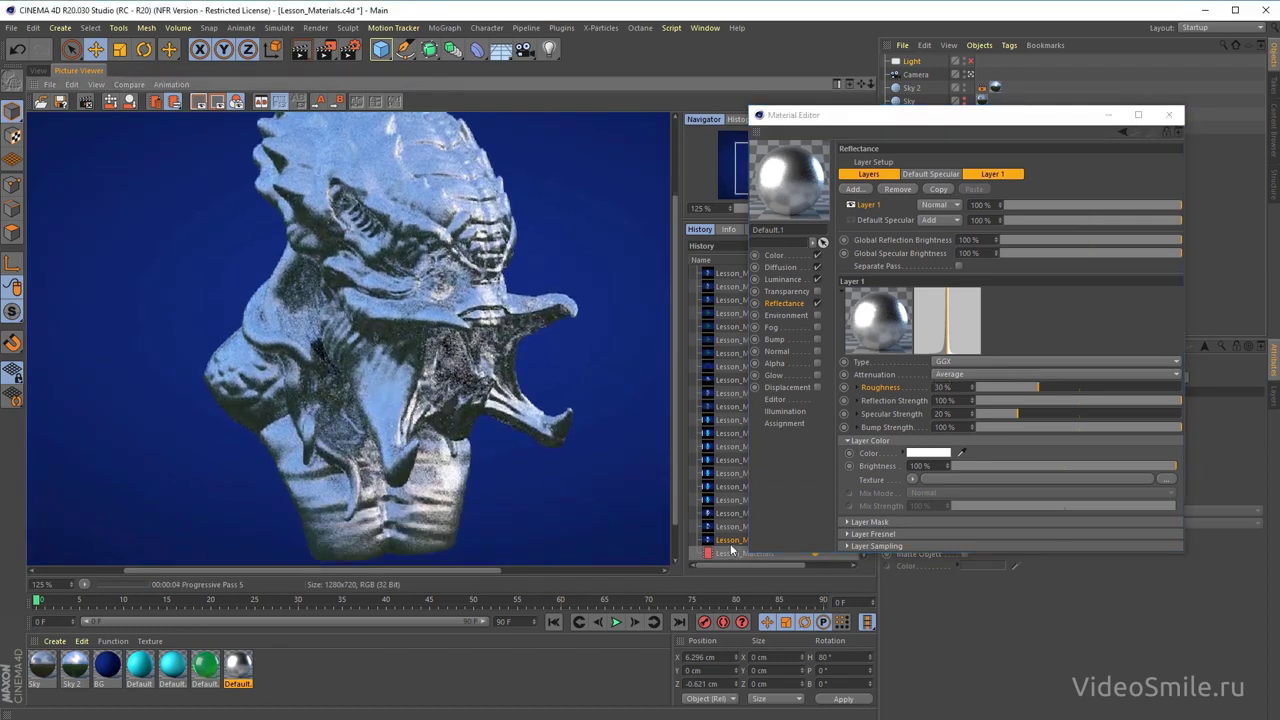
left_click(731, 549)
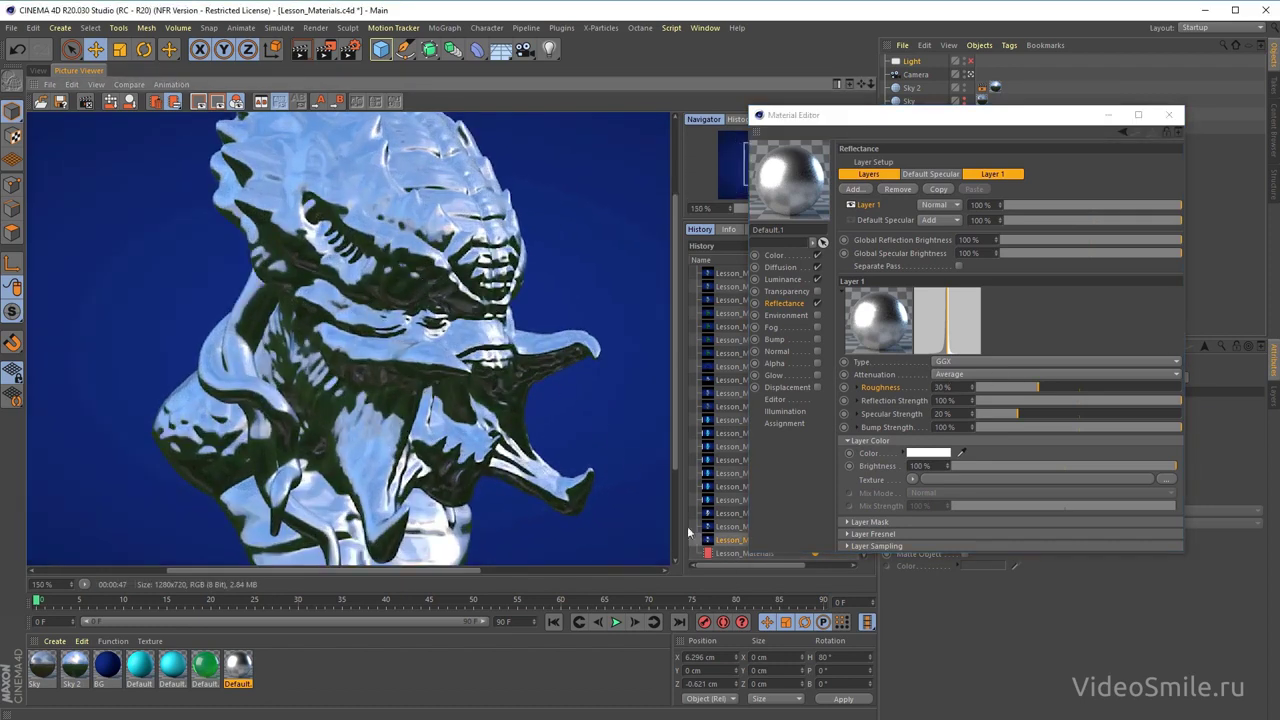
left_click(726, 553)
left_click(729, 540)
left_click(730, 553)
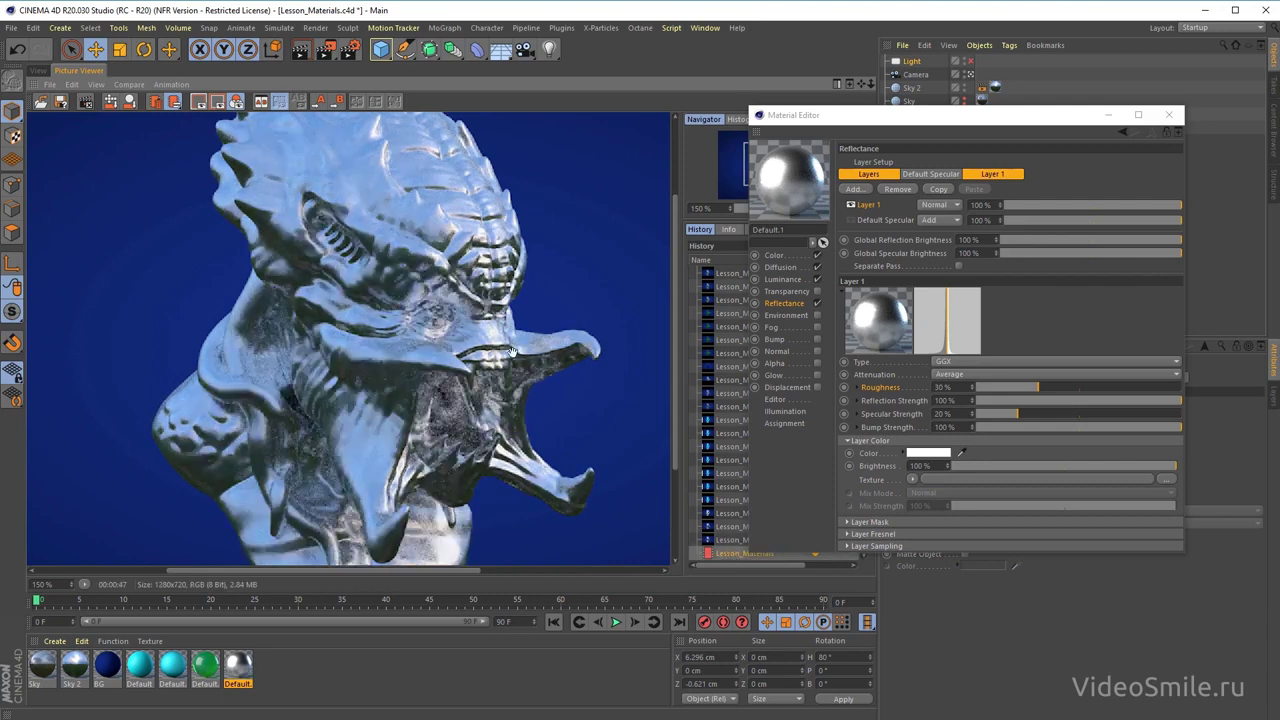
- Raise the GGX layer's Roughness to 45%
left_click_drag(448, 366, 477, 362)
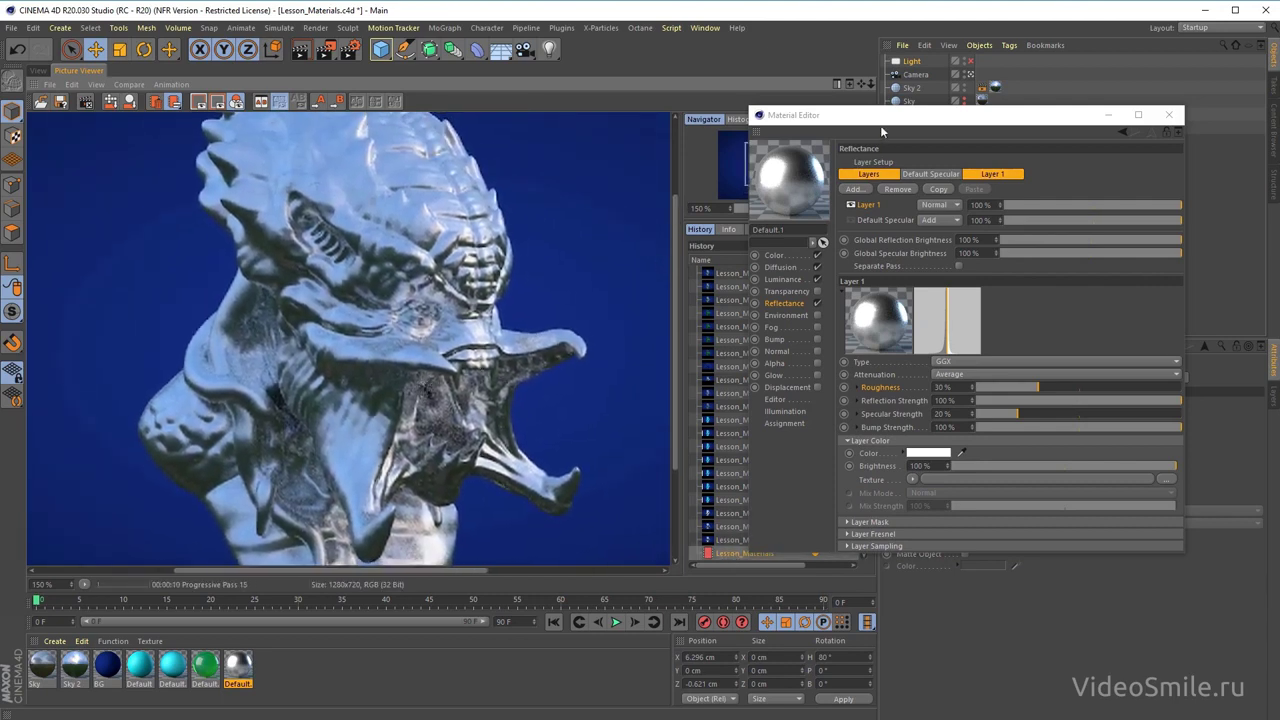
left_click_drag(882, 131, 830, 125)
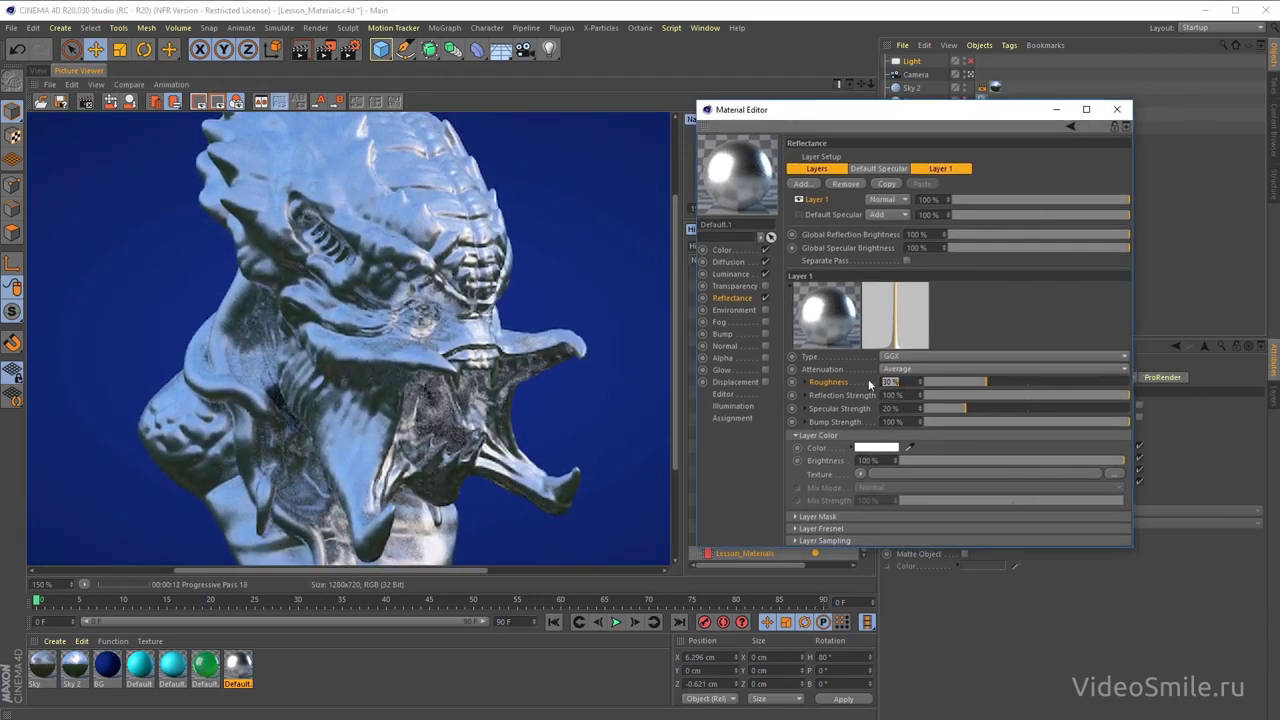
type("45")
key("Return")
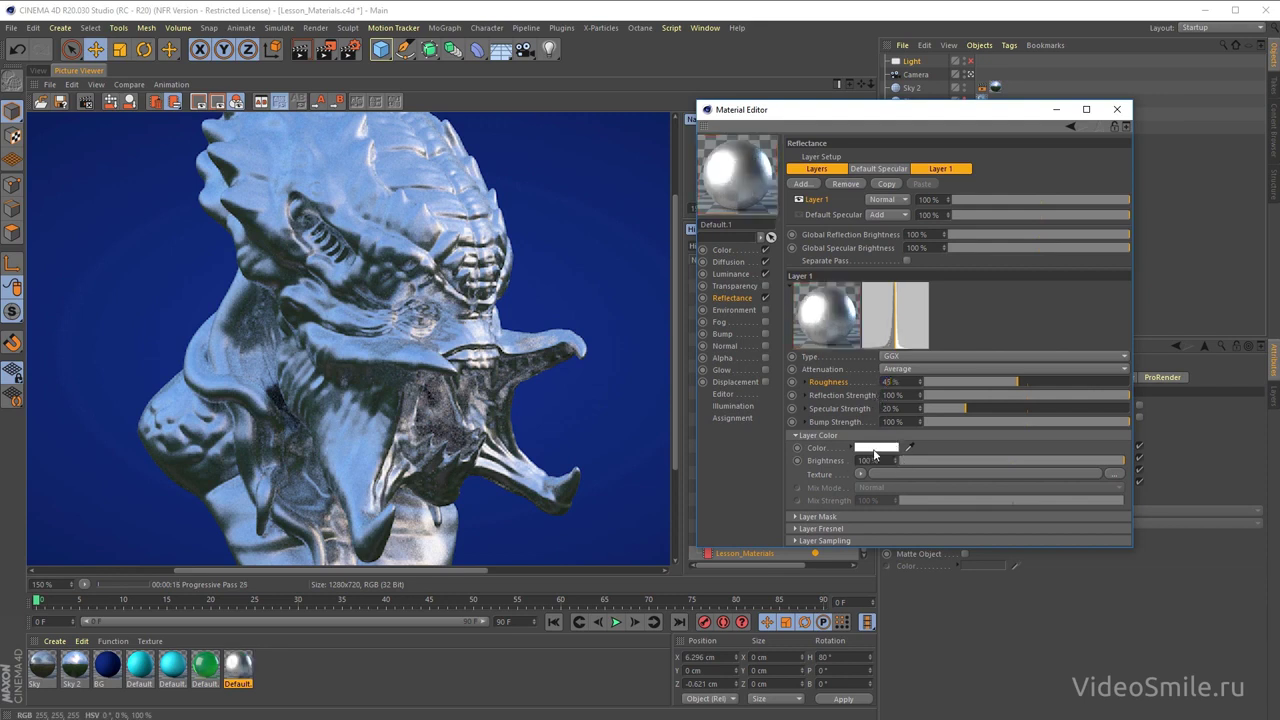
- Change the reflectance Layer Color to a pale cyan
left_click(875, 449)
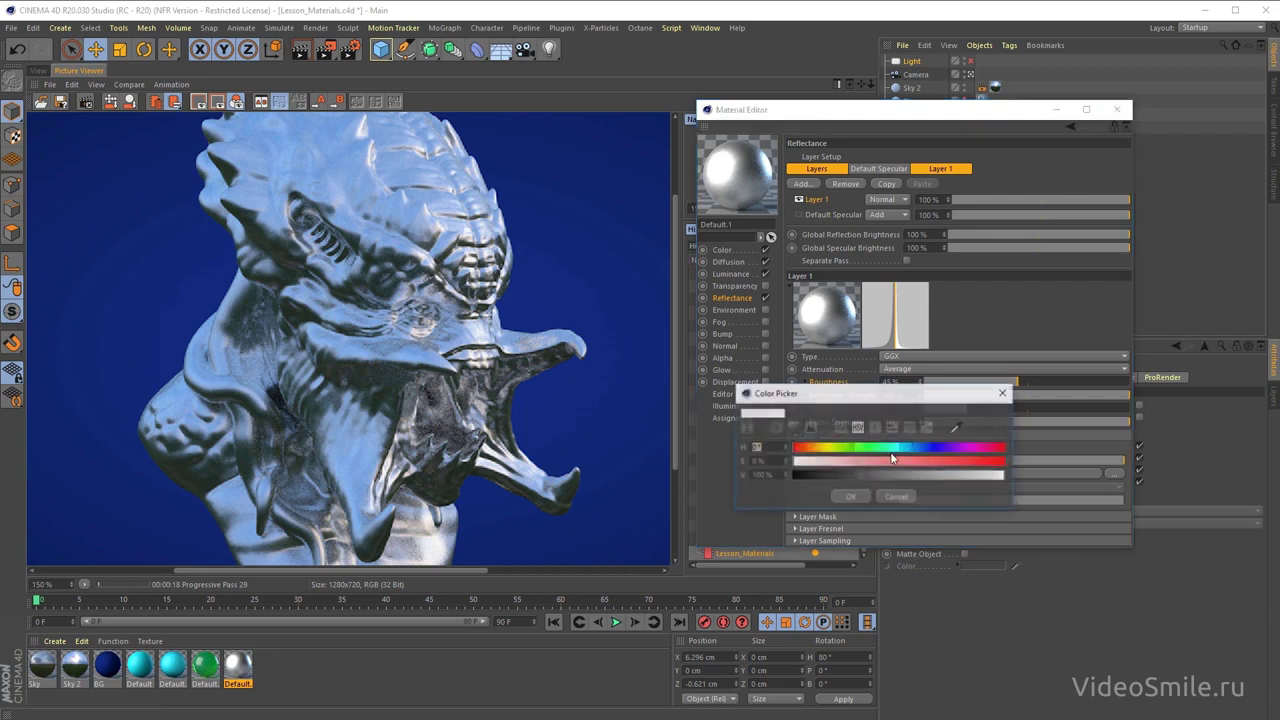
left_click_drag(858, 392, 983, 292)
left_click_drag(1000, 350, 1020, 350)
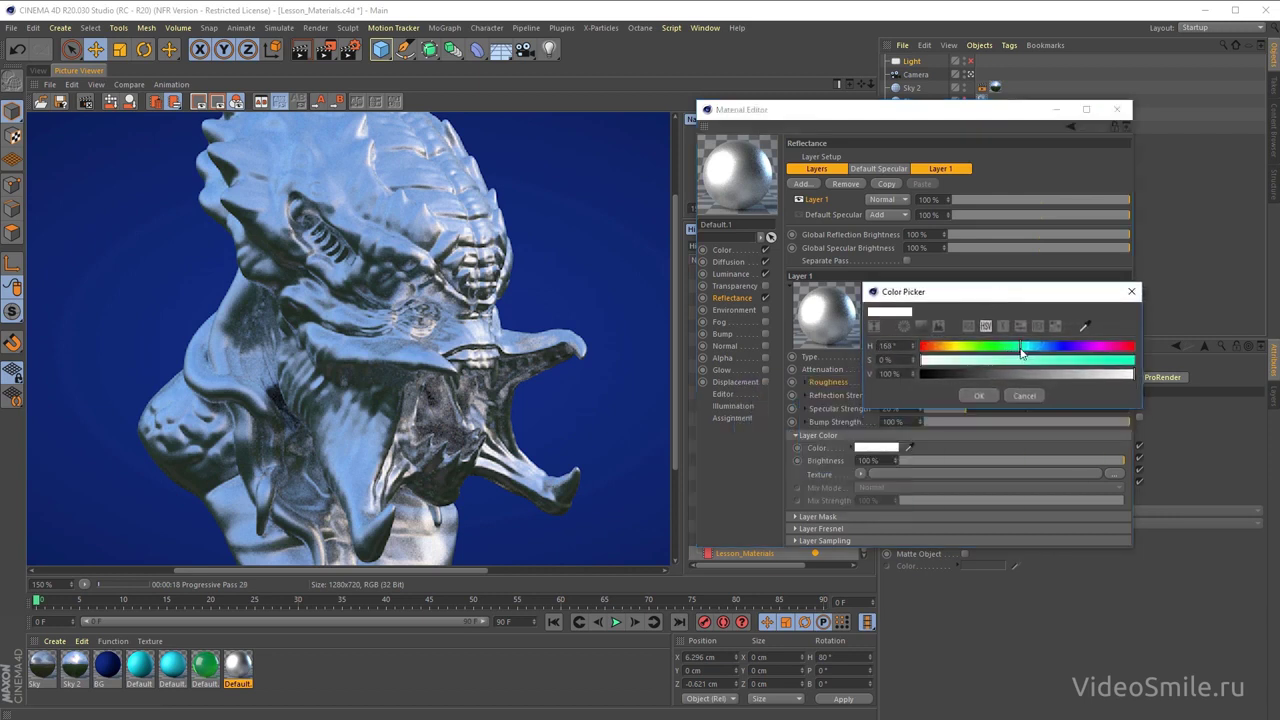
left_click(977, 362)
left_click(979, 396)
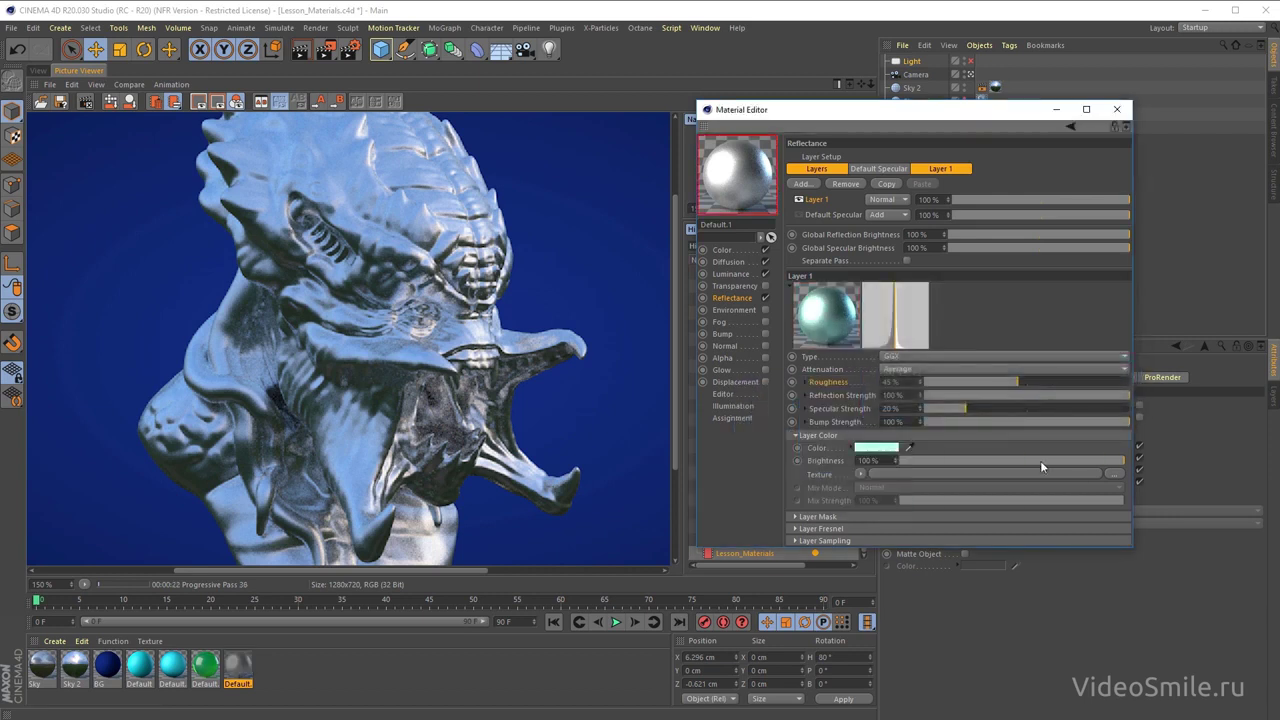
- Re-render the cyan-tinted bust and compare it with the previous render in History
key("shift+r")
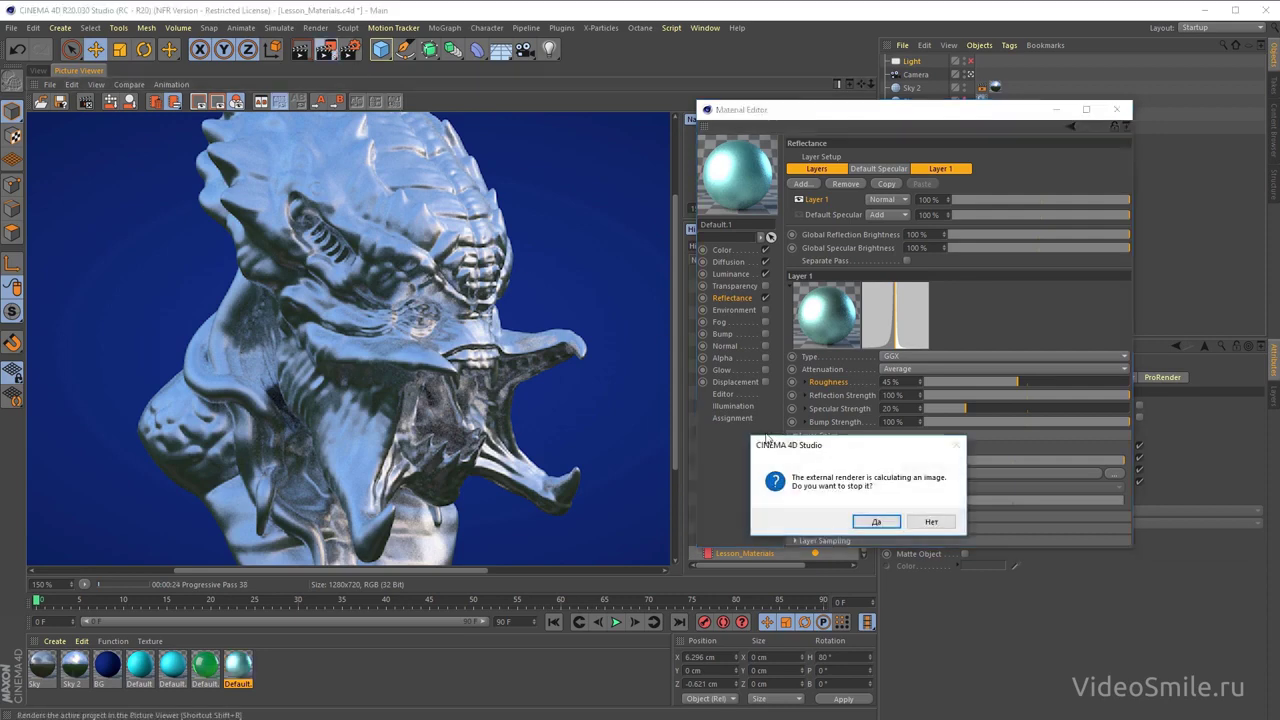
left_click(876, 522)
left_click_drag(836, 111, 924, 95)
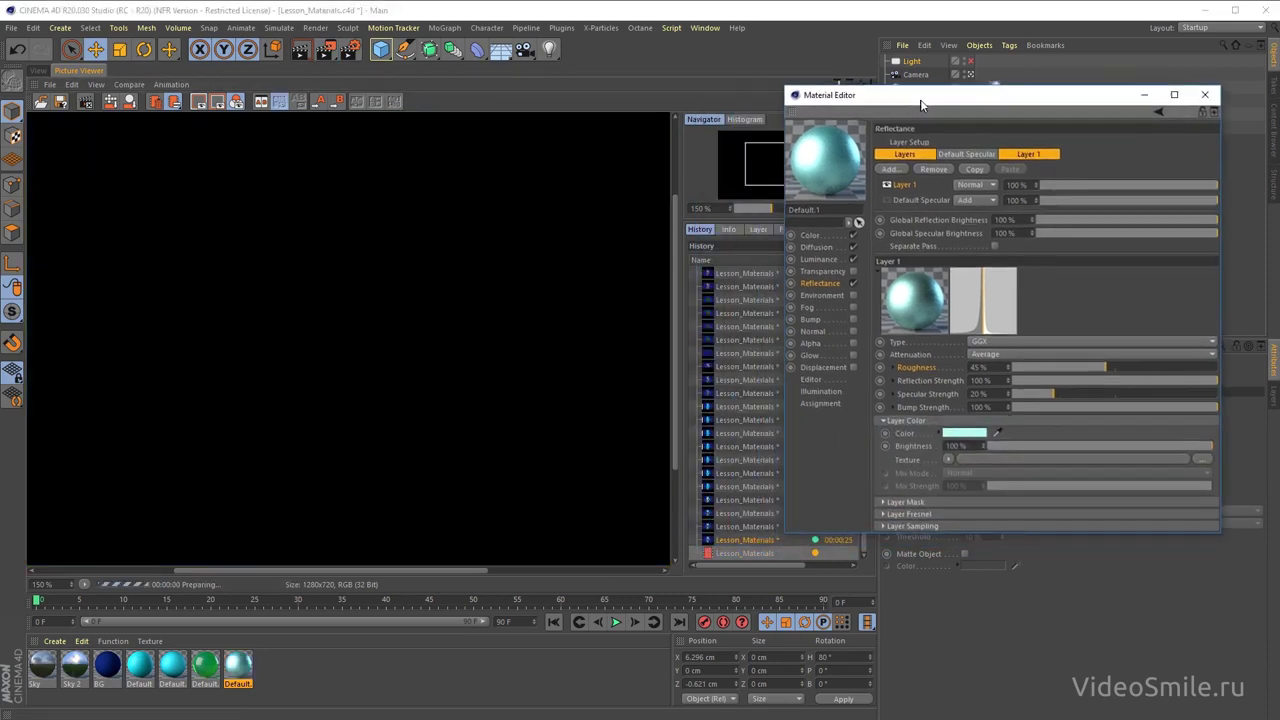
scroll(580, 474, "down", 2)
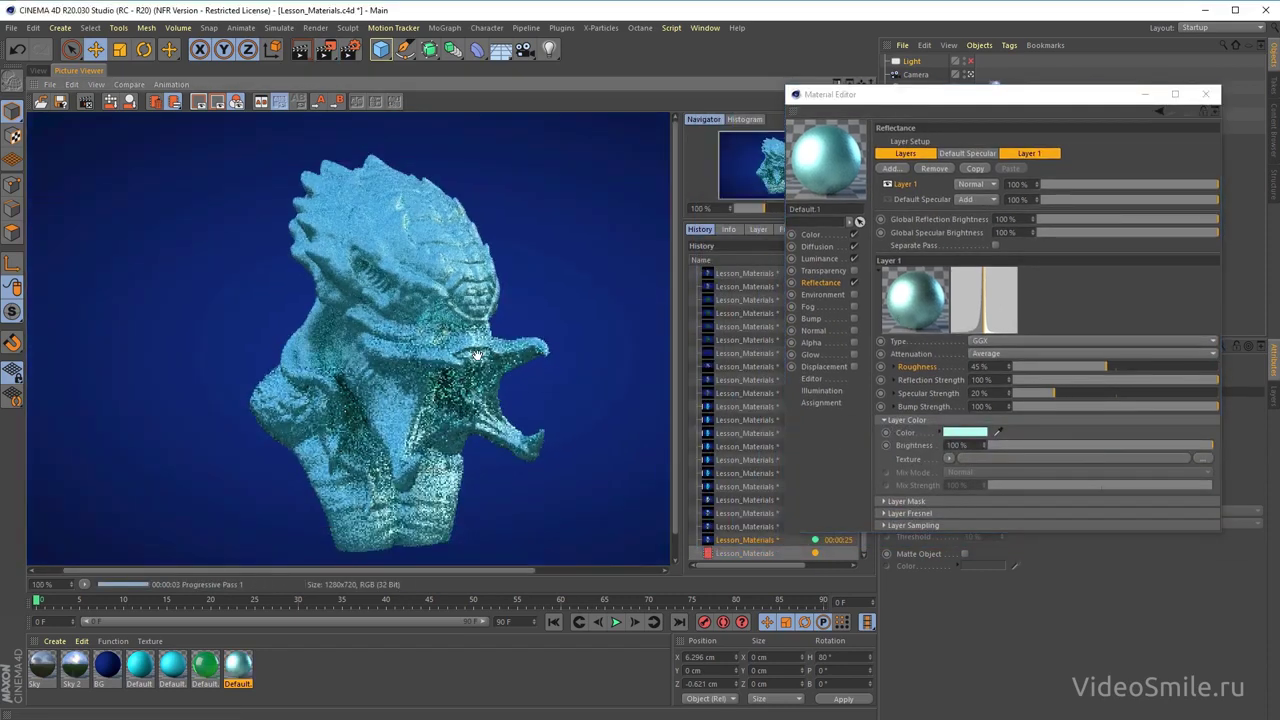
scroll(580, 474, "down", 1)
left_click(741, 556)
left_click(741, 556)
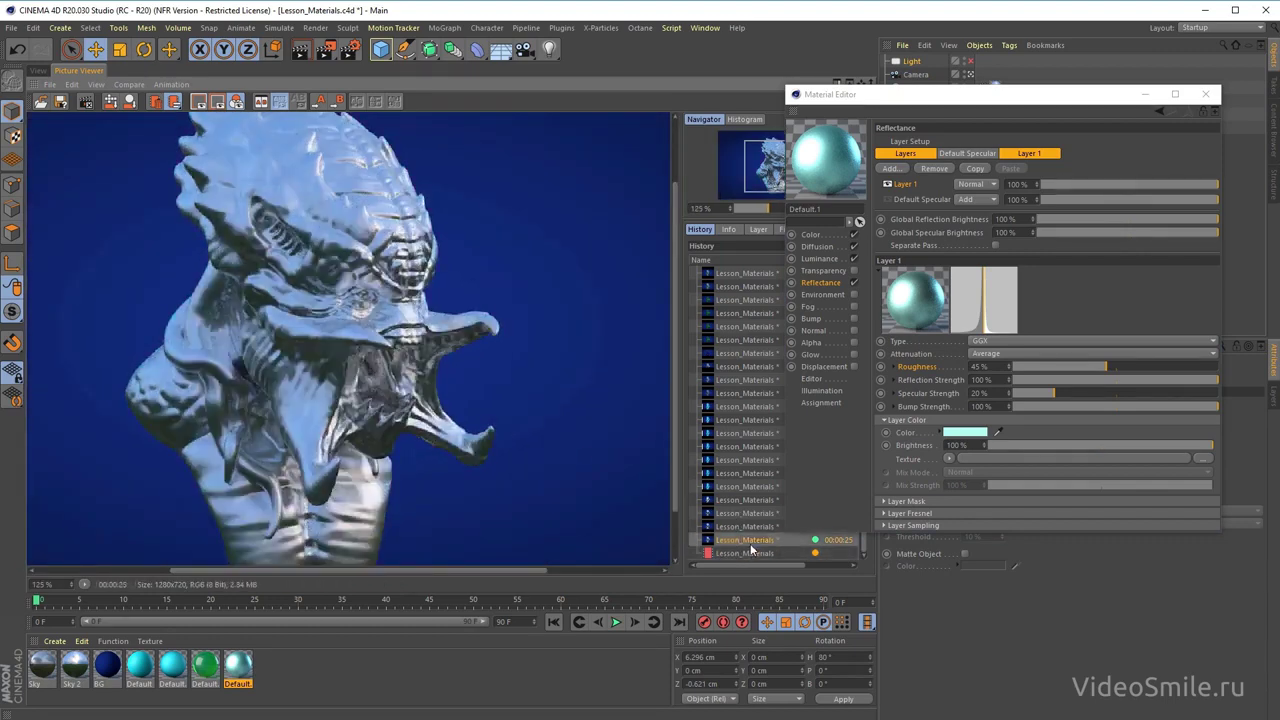
- Check the Color, Diffusion and Luminance channels, then show the Layer Fresnel type list
left_click(836, 257)
left_click(828, 246)
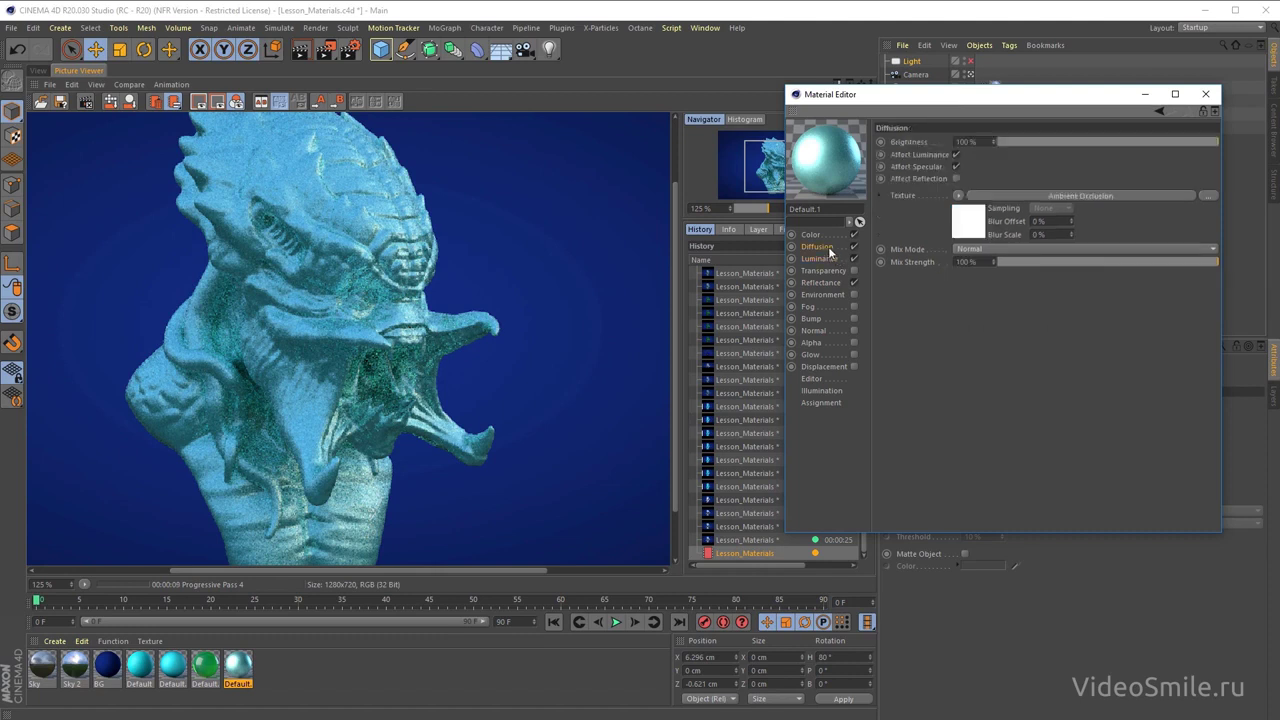
left_click(820, 235)
left_click(822, 246)
left_click(822, 258)
left_click(830, 284)
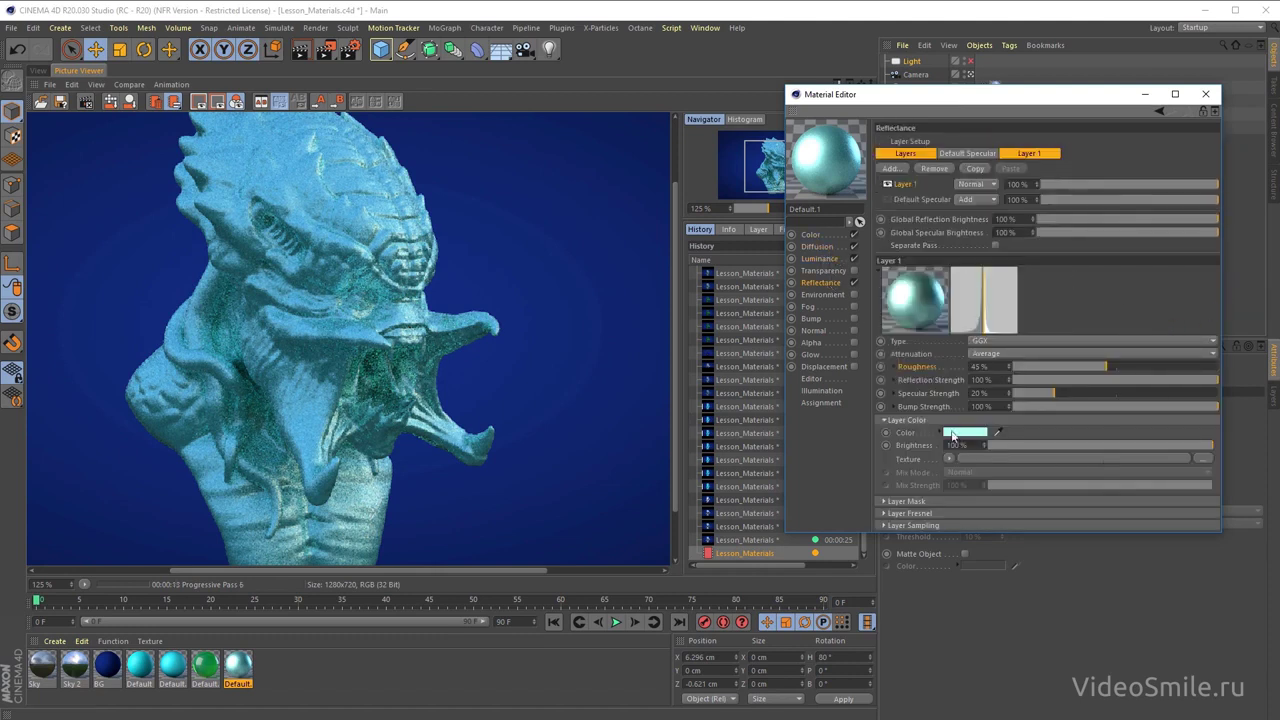
left_click(884, 514)
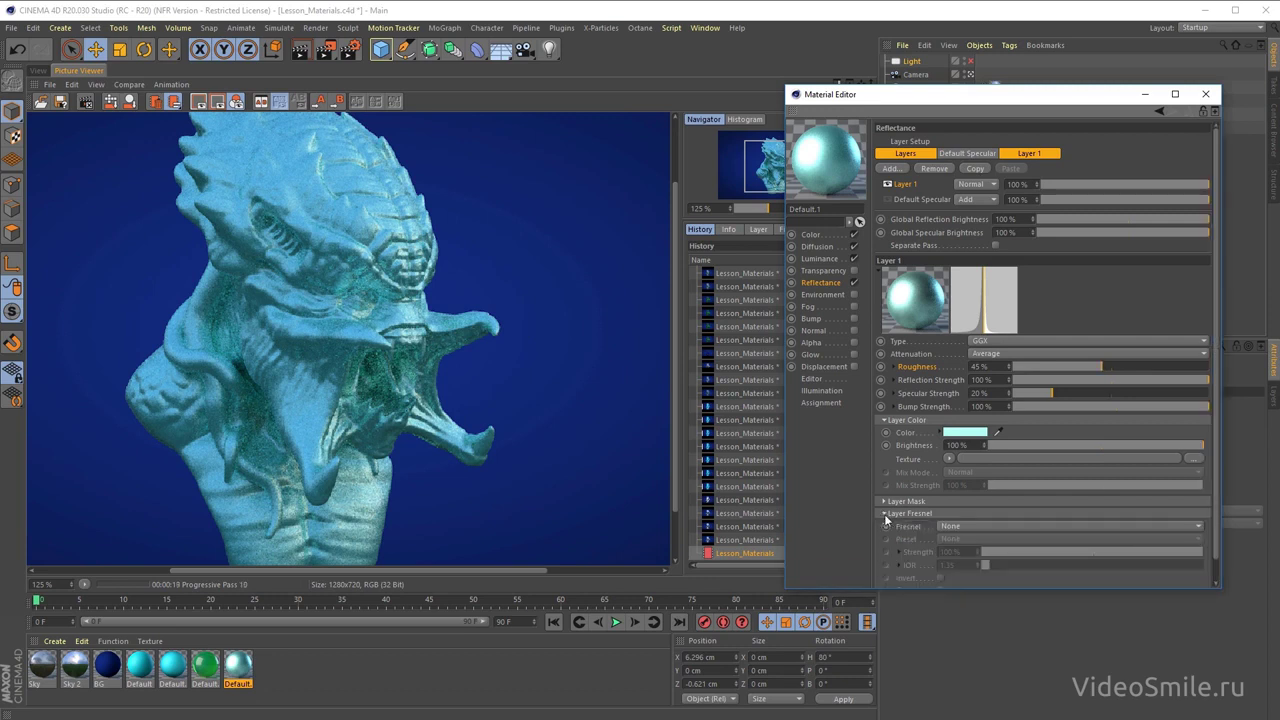
left_click(954, 527)
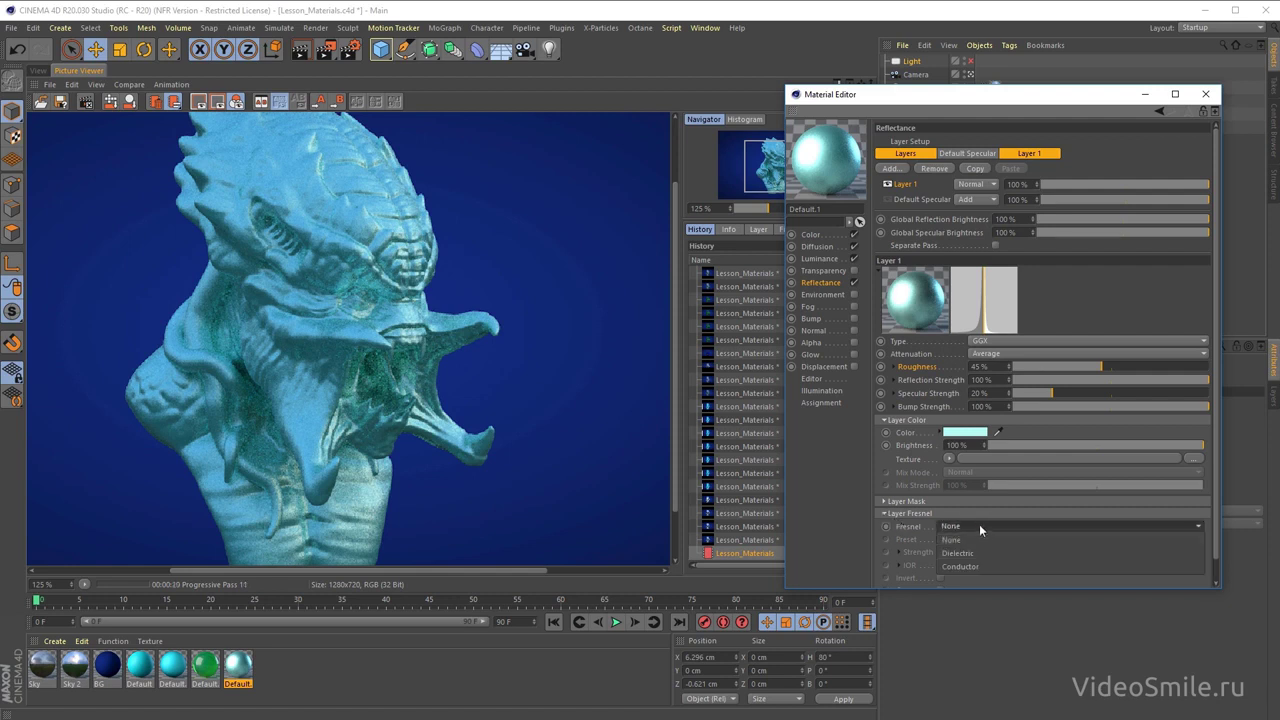
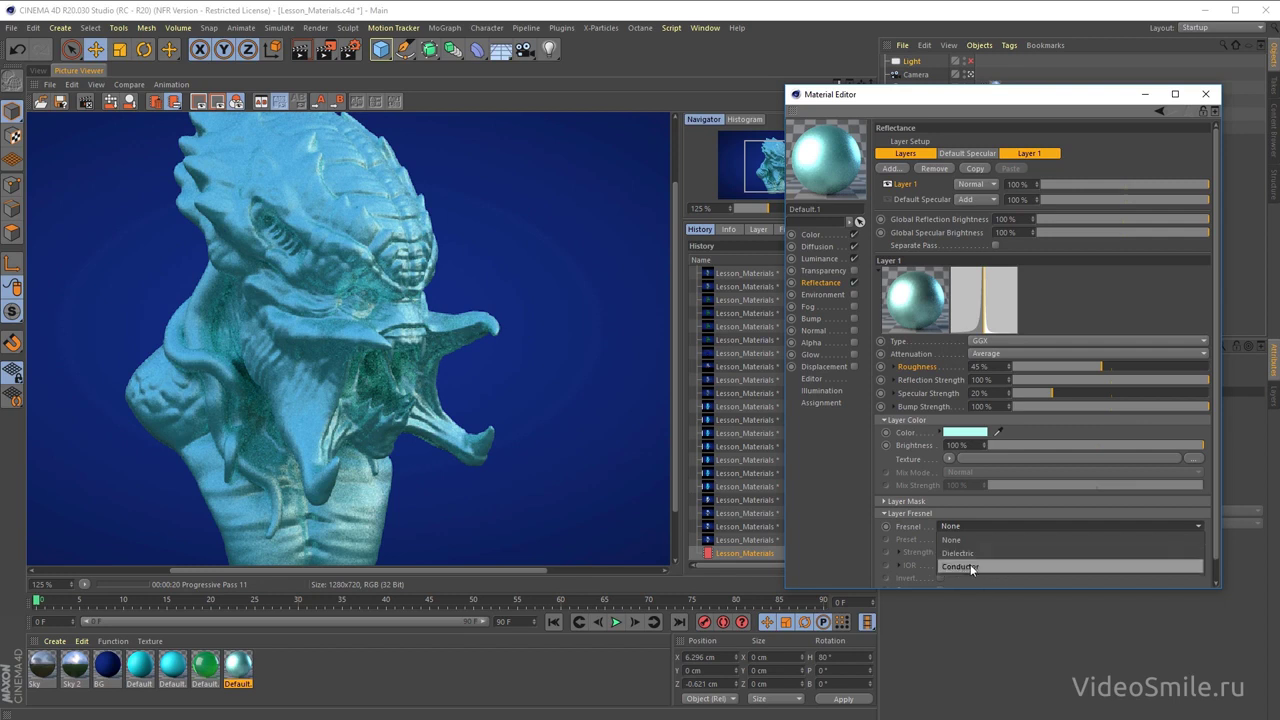
- Switch the reflectance layer's Fresnel to Conductor and apply the Chromium metal preset
left_click(961, 567)
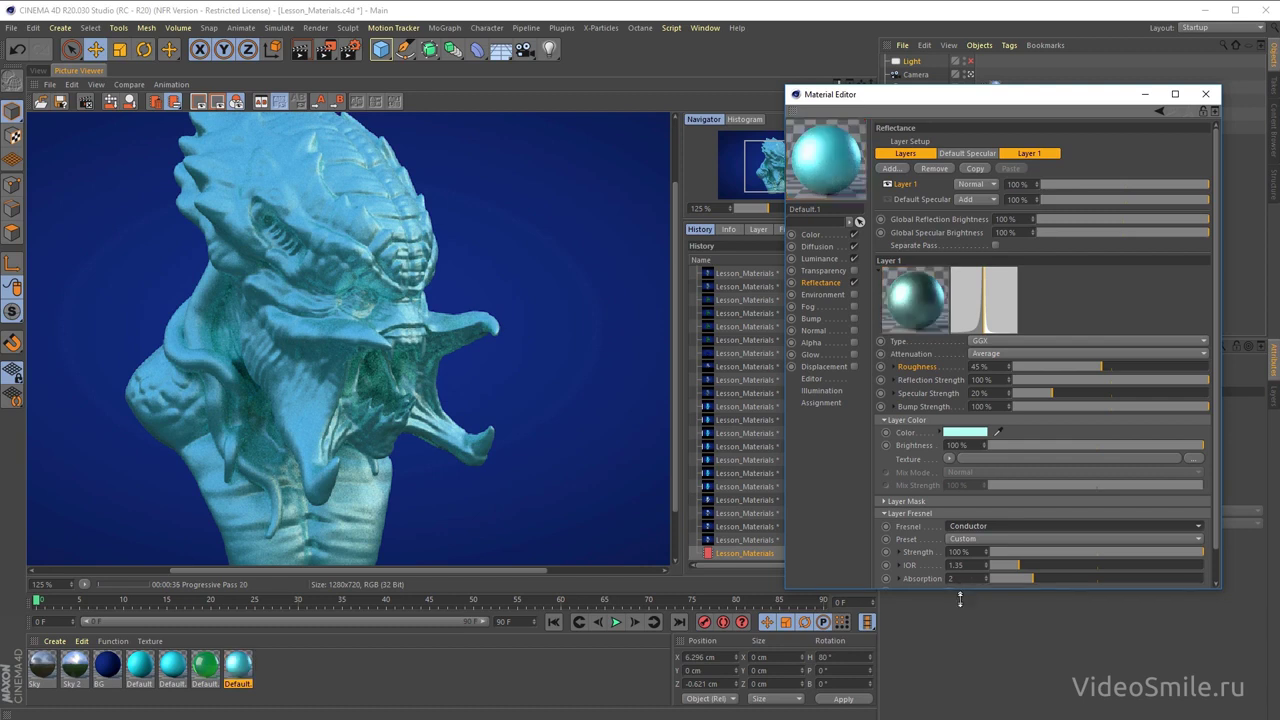
left_click_drag(961, 588, 955, 640)
left_click(1020, 545)
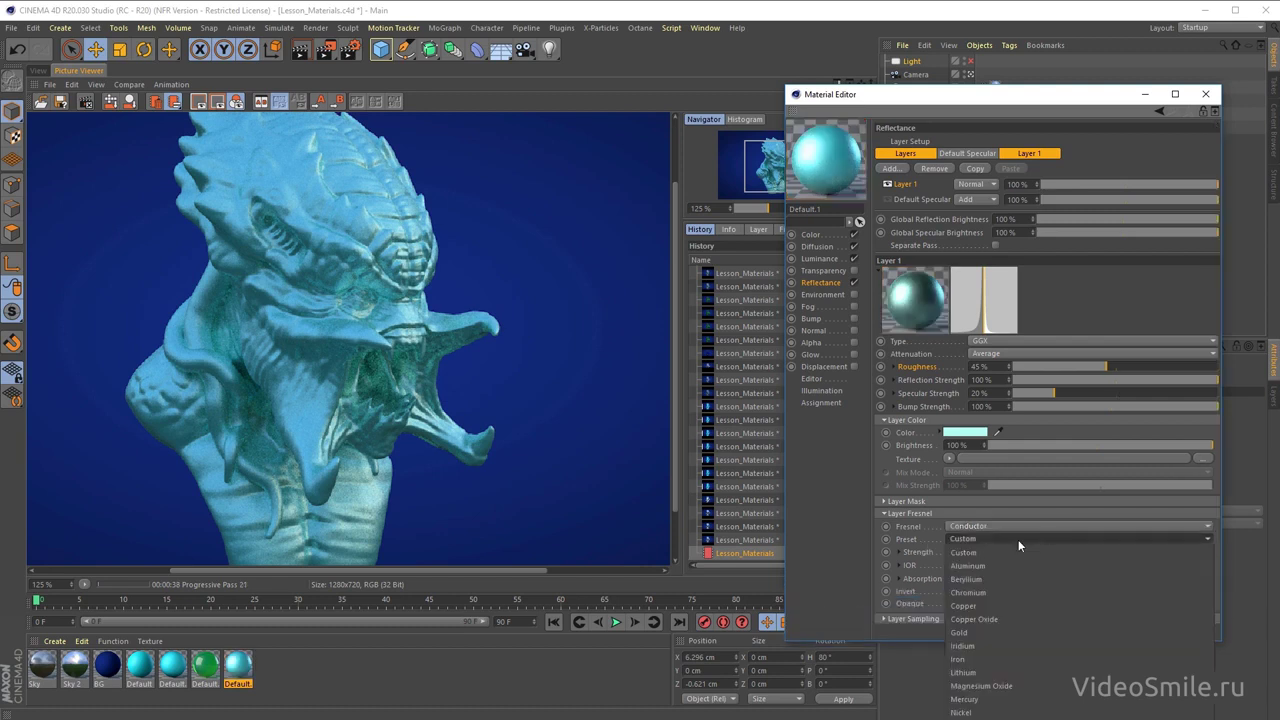
left_click_drag(963, 105, 870, 38)
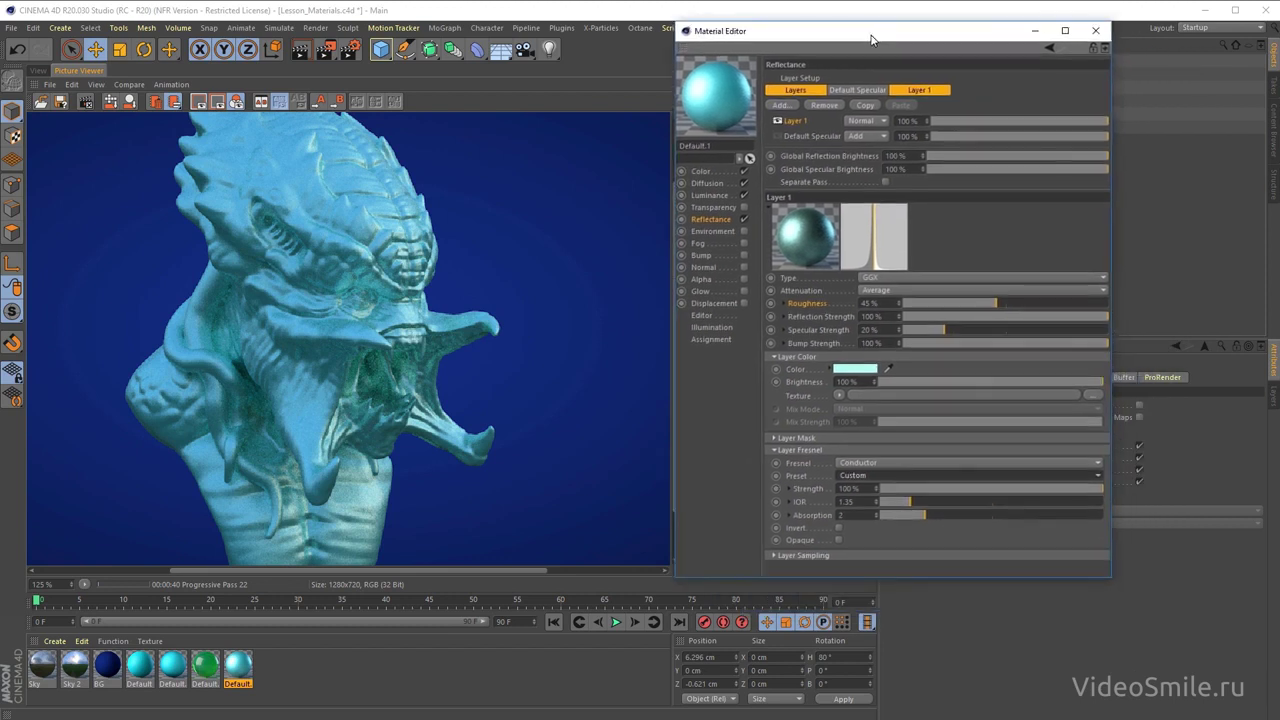
left_click(881, 476)
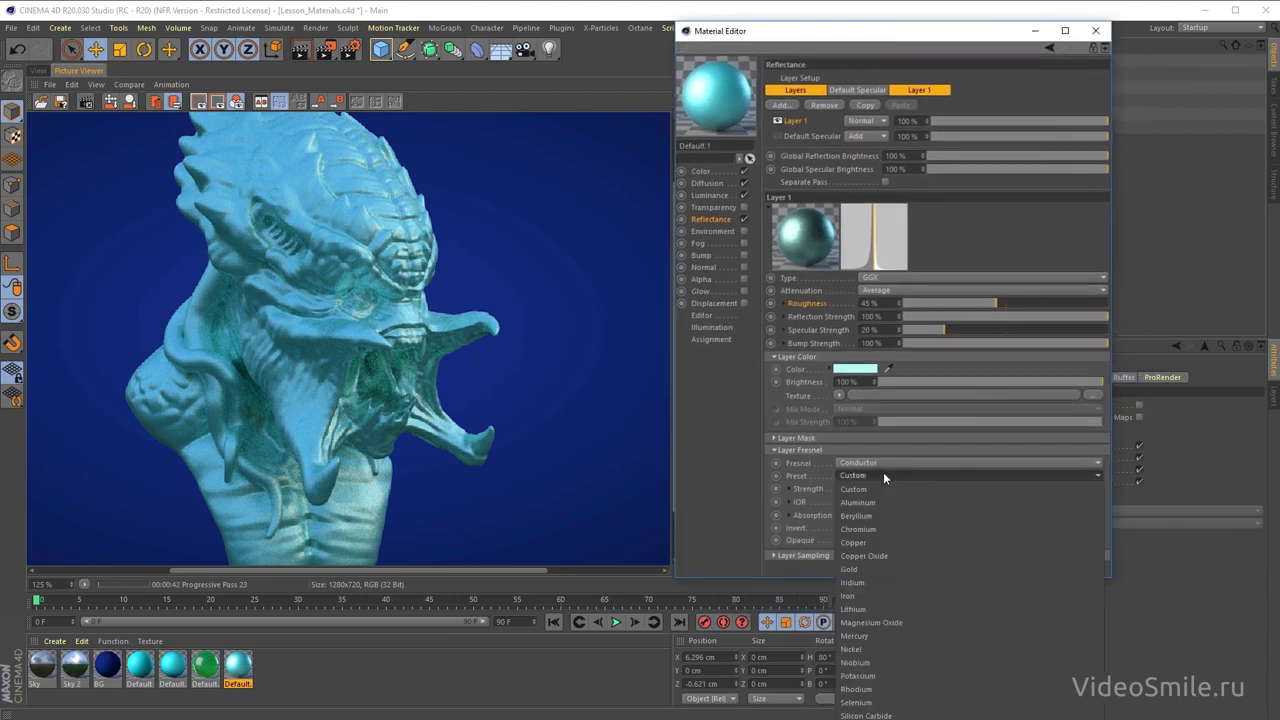
left_click(897, 528)
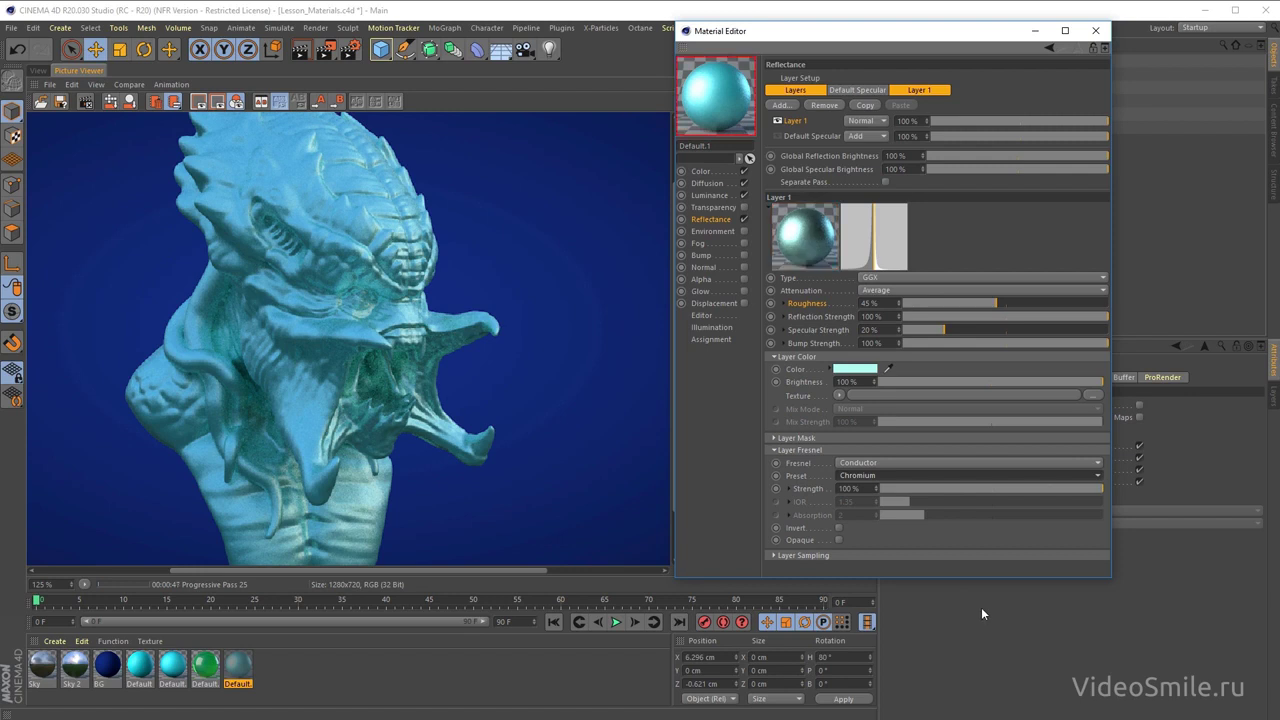
left_click_drag(815, 31, 947, 88)
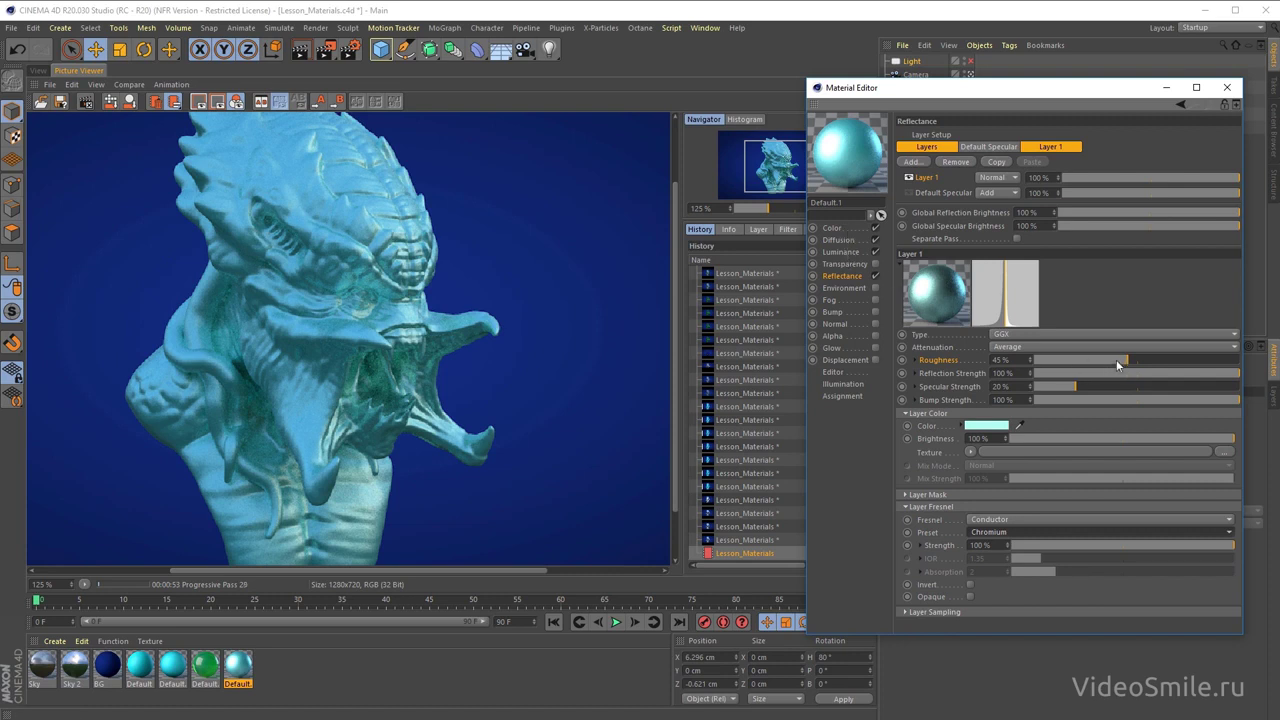
- Drop the chrome material's reflectance roughness to 0% for sharp reflections
left_click_drag(1116, 359, 1015, 357)
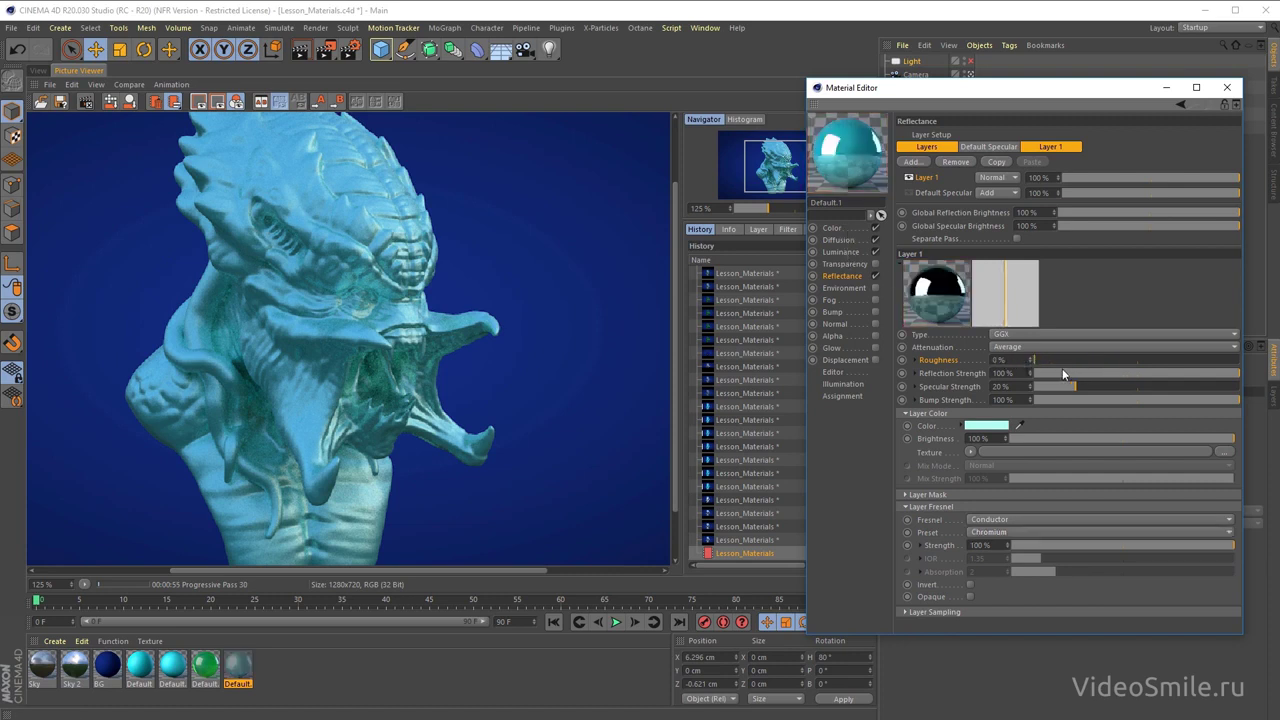
left_click(876, 228)
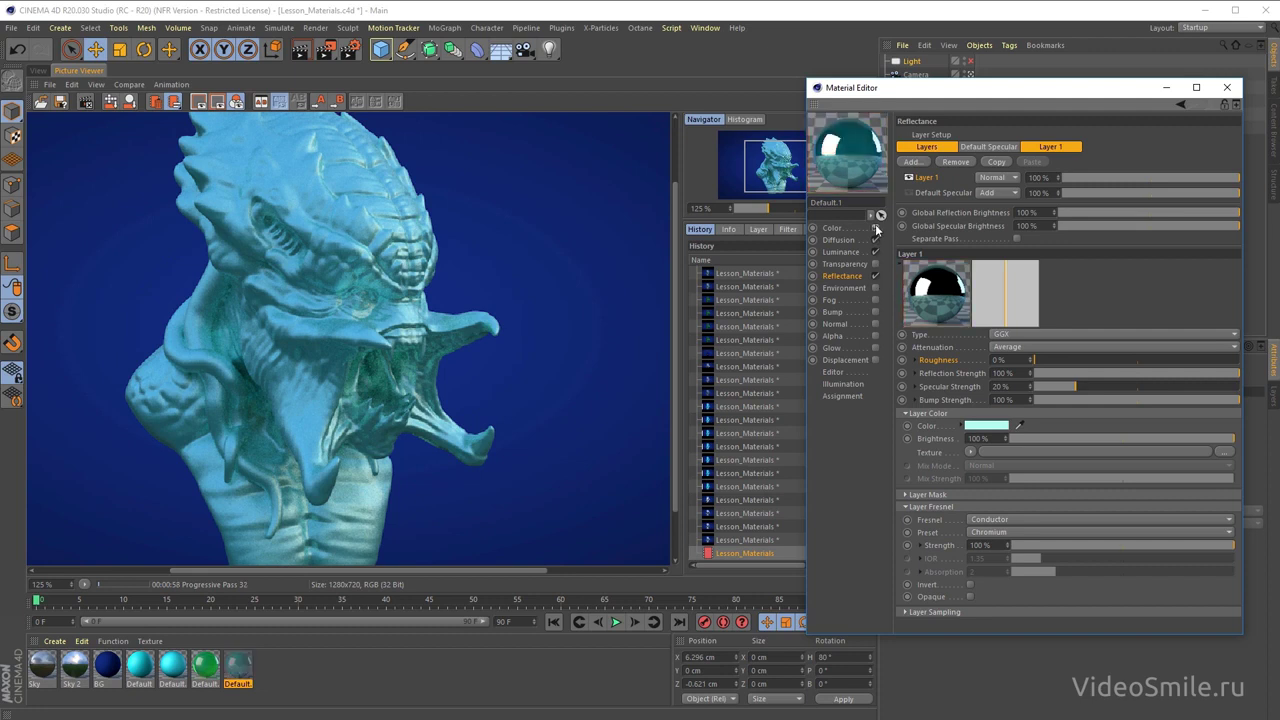
left_click(876, 228)
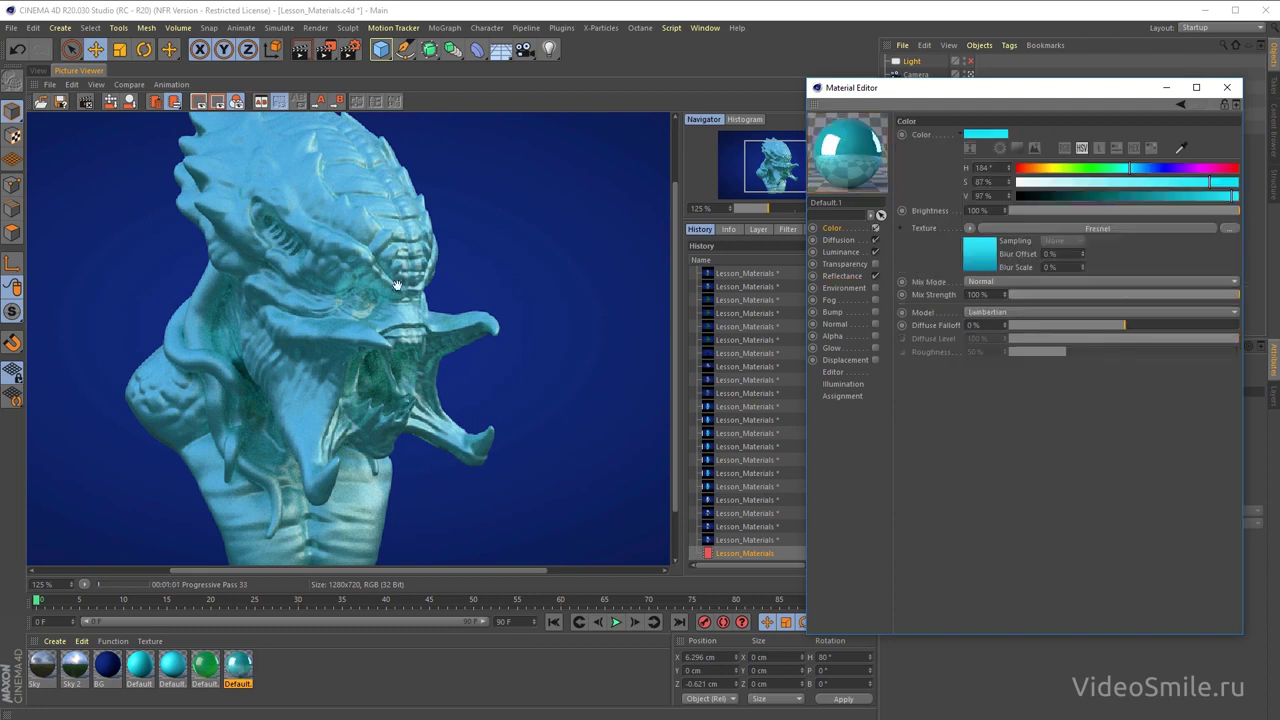
left_click(397, 285)
scroll(397, 285, "down", 1)
left_click(852, 278)
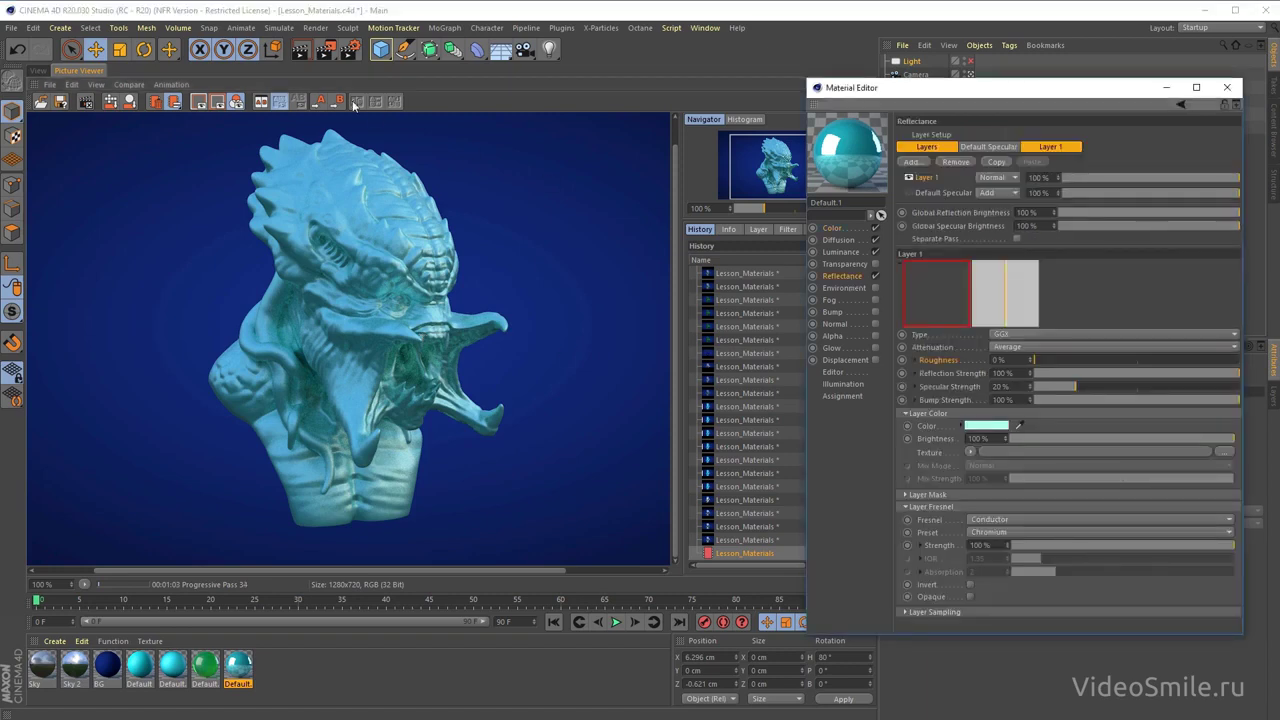
- Re-render the creature to check the sharp chrome, then duplicate the chrome material
left_click(890, 521)
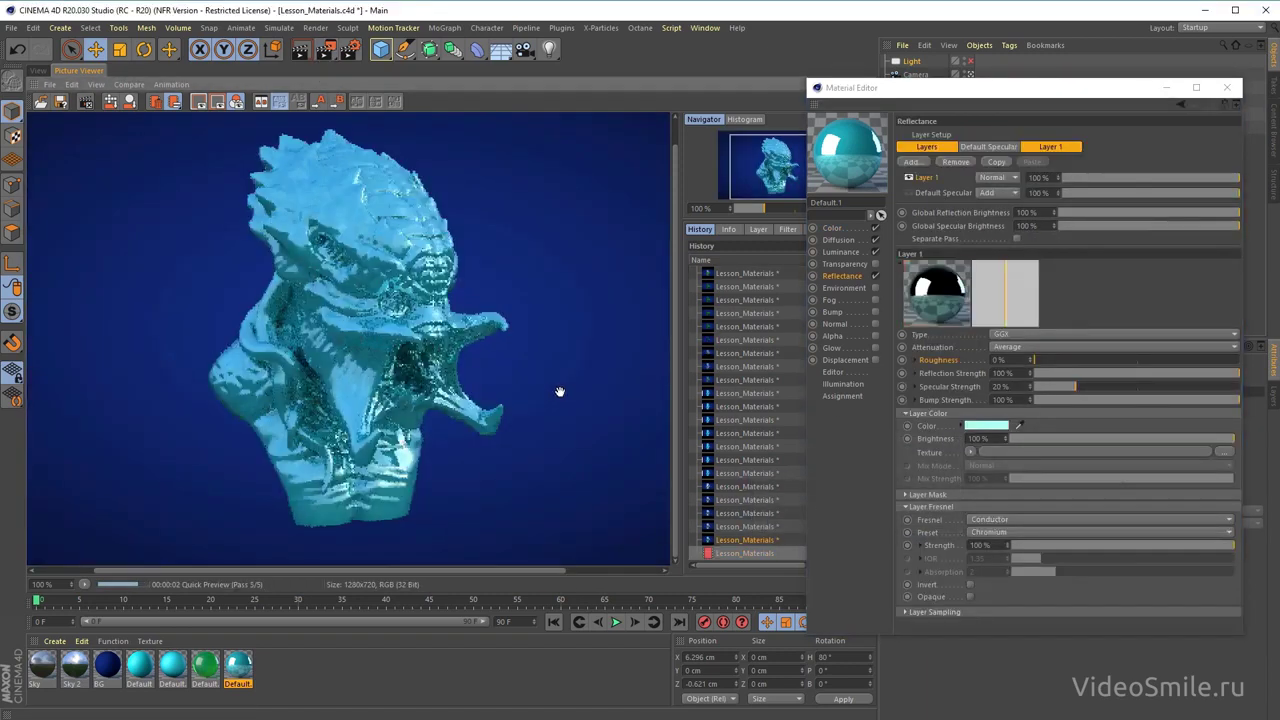
left_click_drag(432, 328, 412, 346)
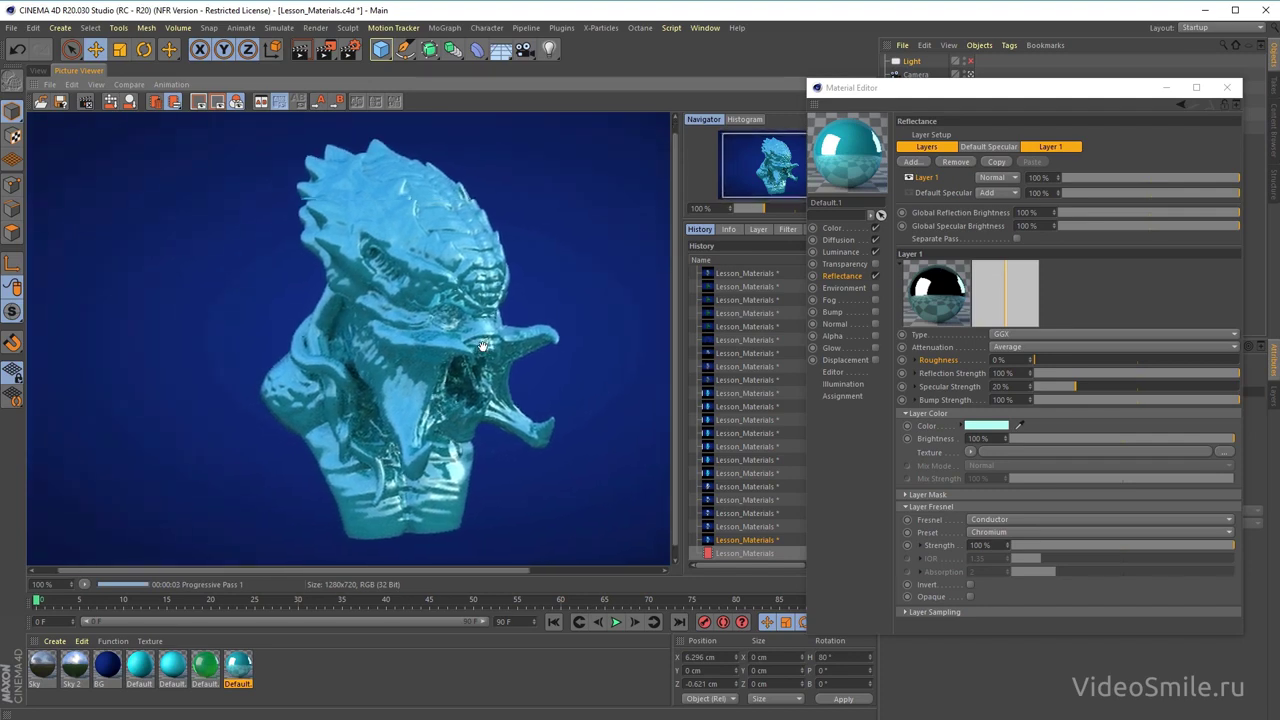
scroll(470, 300, "up", 3)
scroll(480, 280, "down", 1)
left_click_drag(480, 280, 558, 362)
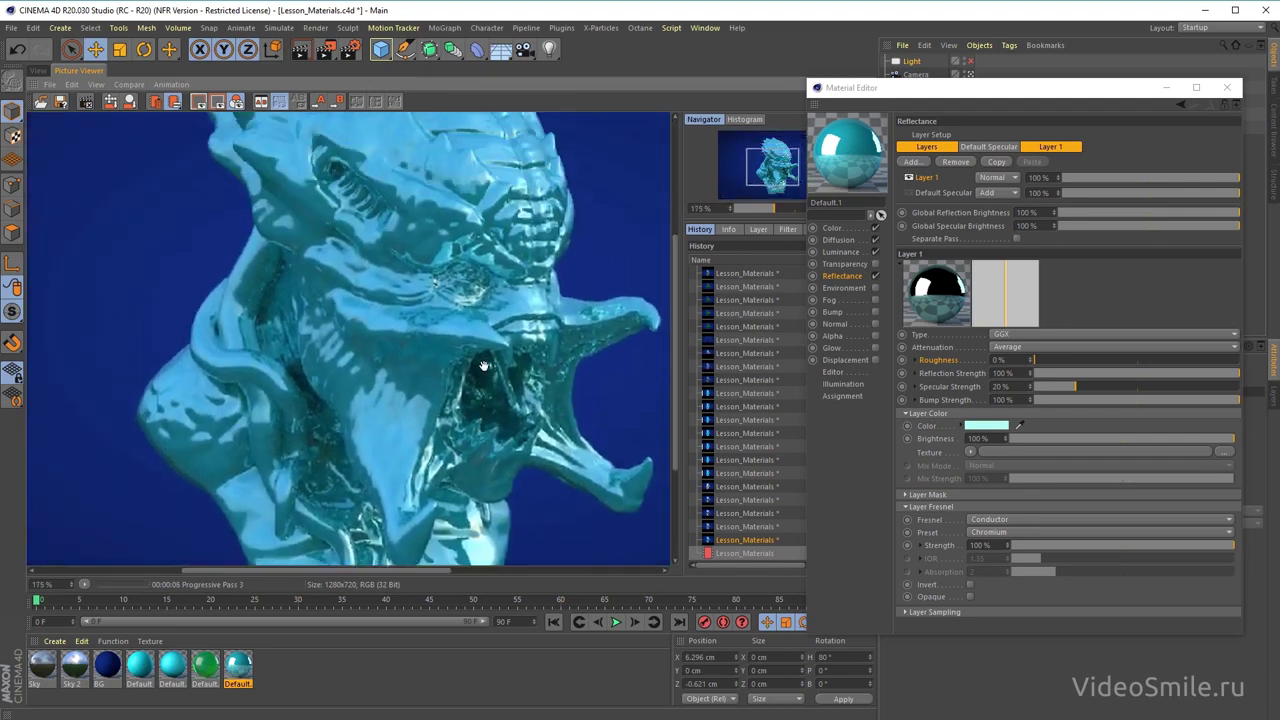
scroll(558, 362, "down", 1)
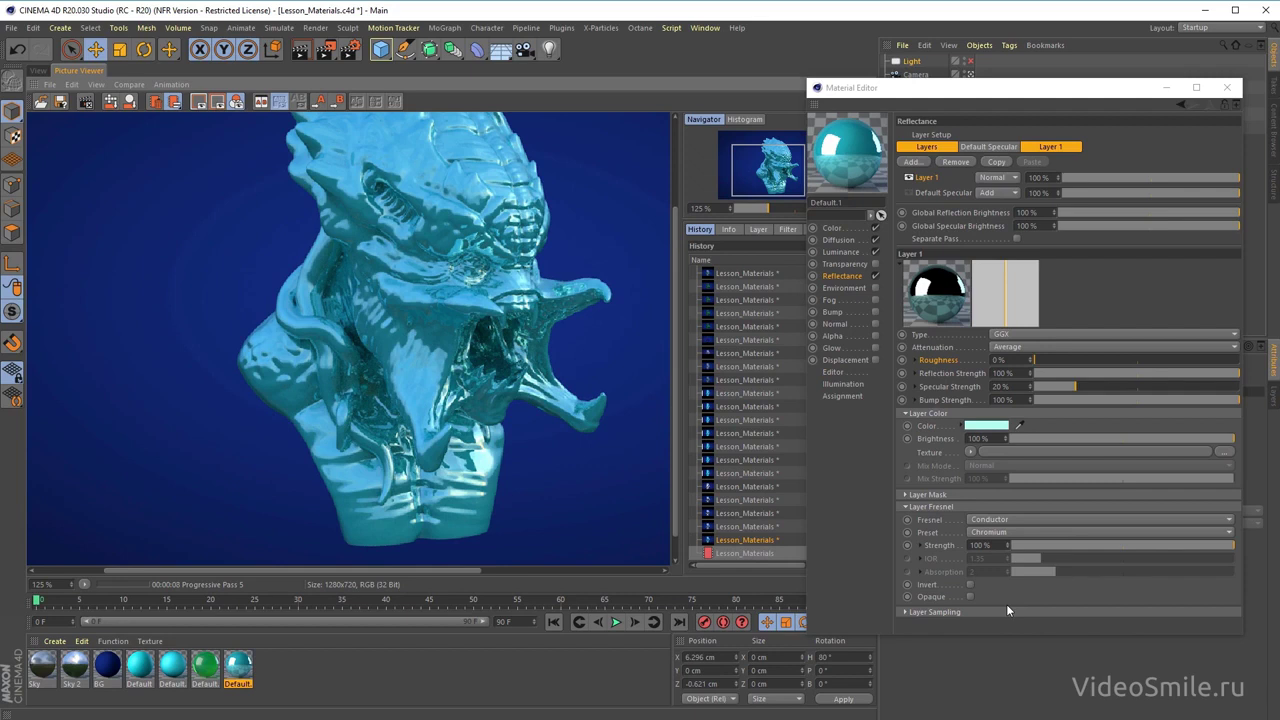
left_click(237, 678)
left_click_drag(238, 668, 270, 670, "ctrl")
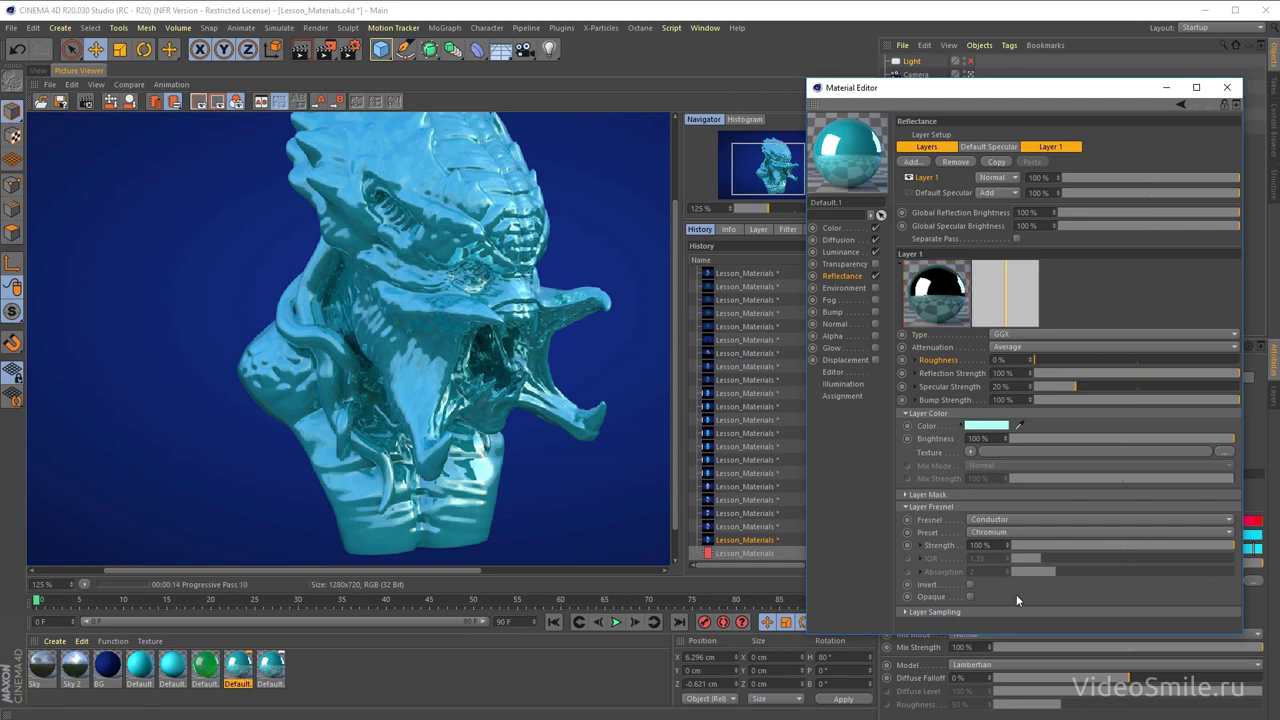
- Give the copied material no Fresnel, a white layer colour and 30% roughness
left_click(1004, 520)
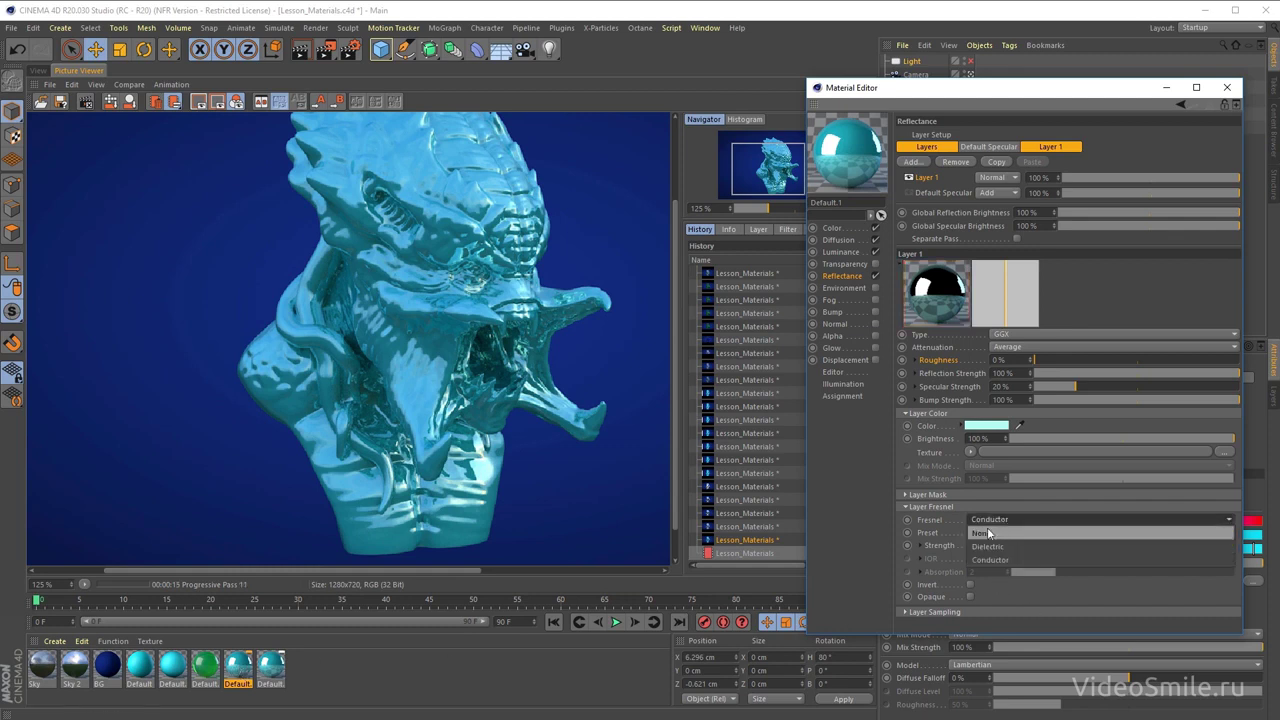
left_click(1001, 537)
left_click(986, 425)
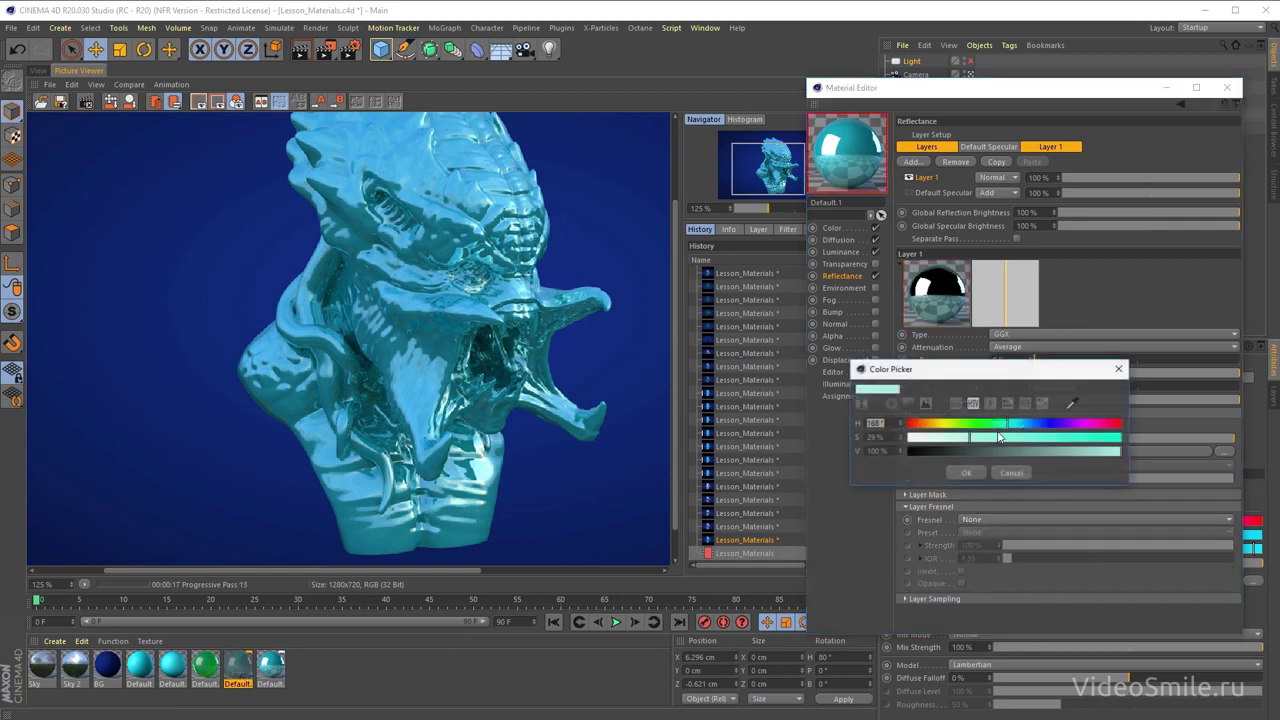
left_click_drag(938, 440, 906, 440)
left_click(965, 474)
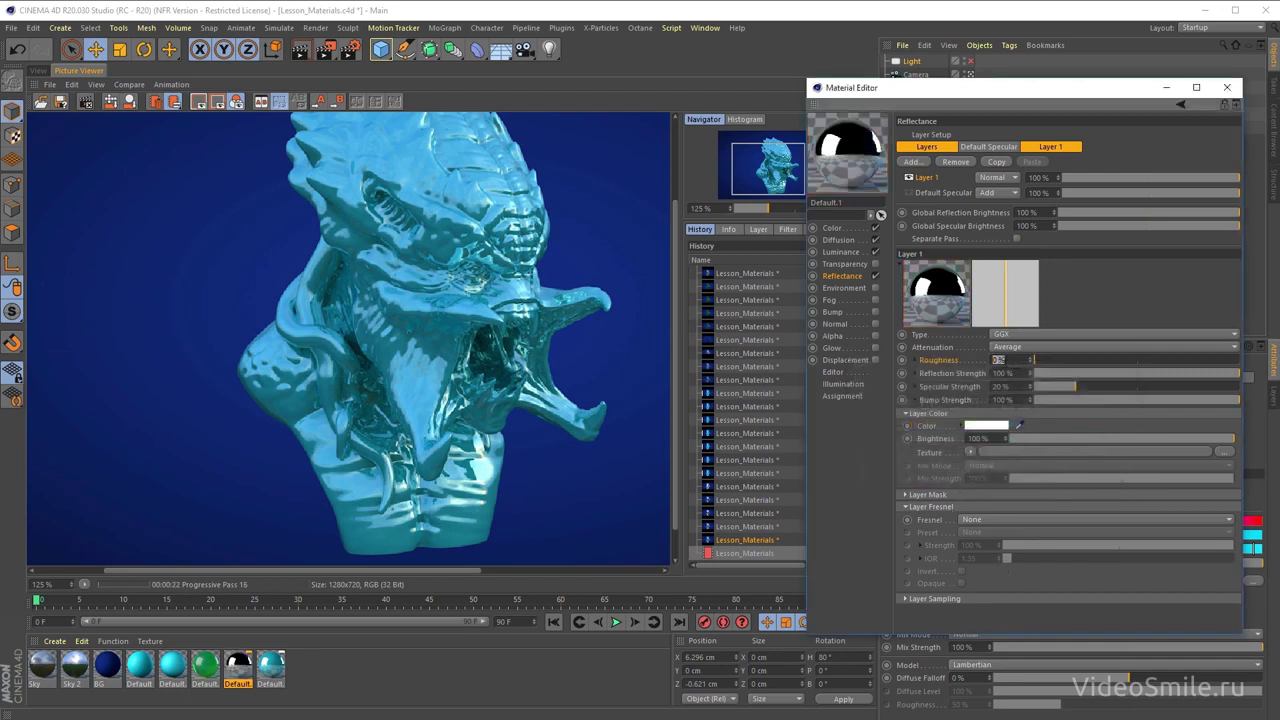
type("30")
key("Return")
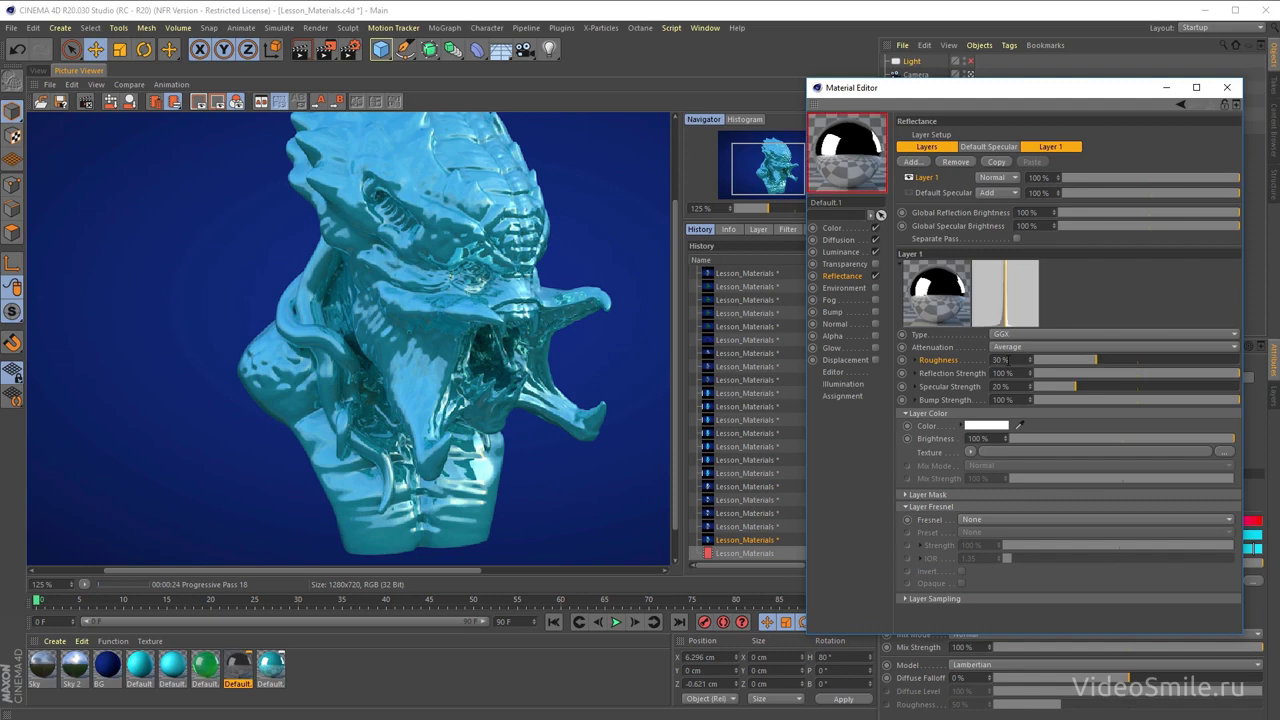
- Apply the cyan chrome material to Group9301
mouse_move(989, 87)
left_mouse_down()
mouse_move(958, 234)
mouse_move(954, 217)
left_mouse_up()
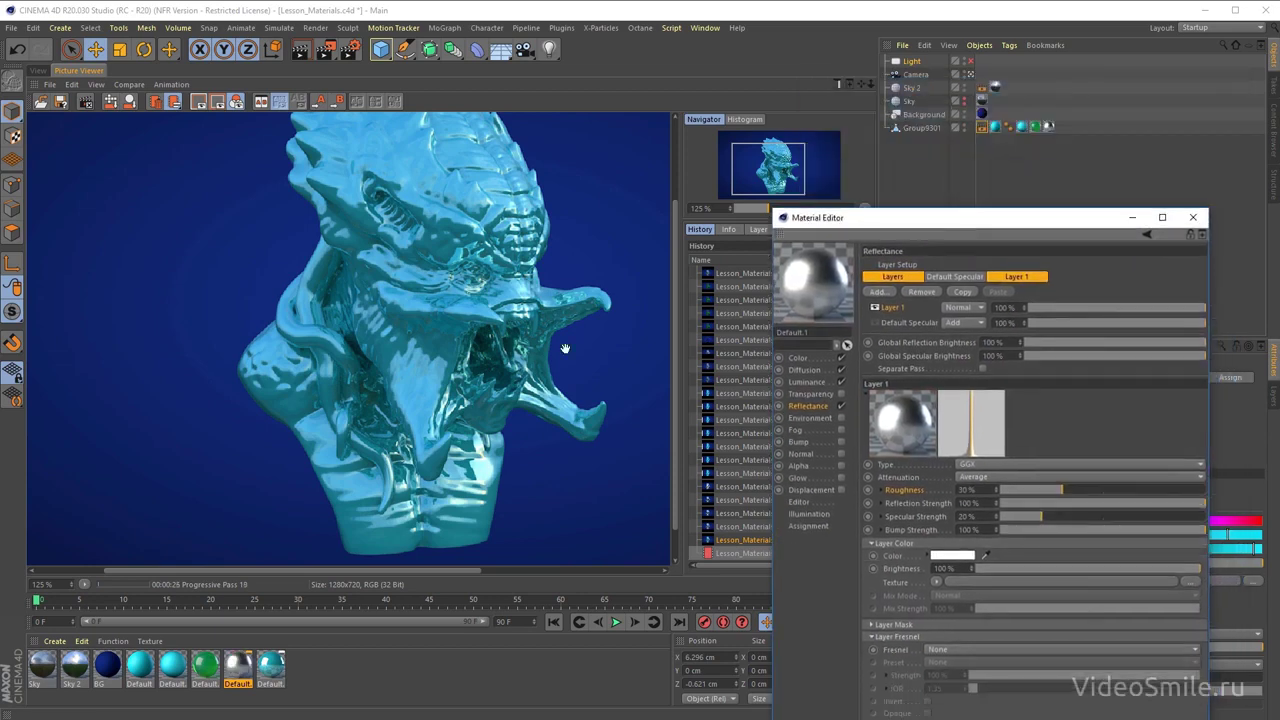
left_click_drag(270, 672, 1054, 140)
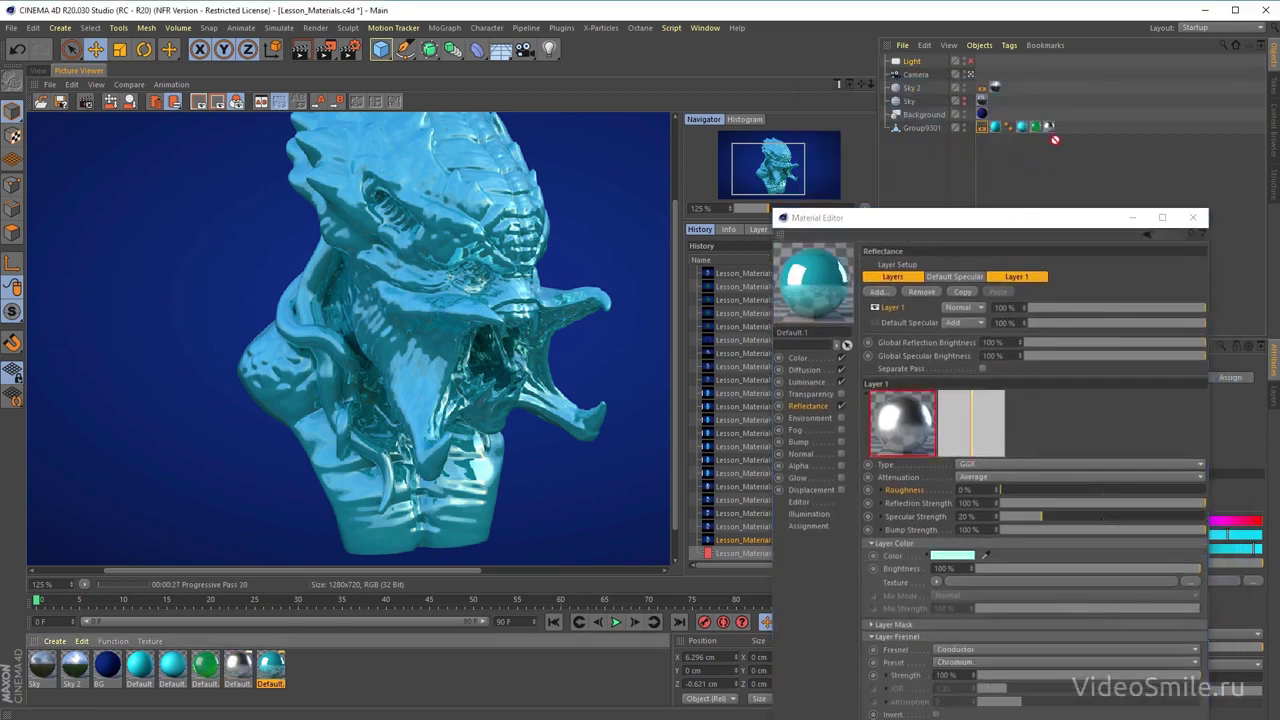
left_click_drag(940, 135, 930, 125)
left_click_drag(964, 217, 990, 144)
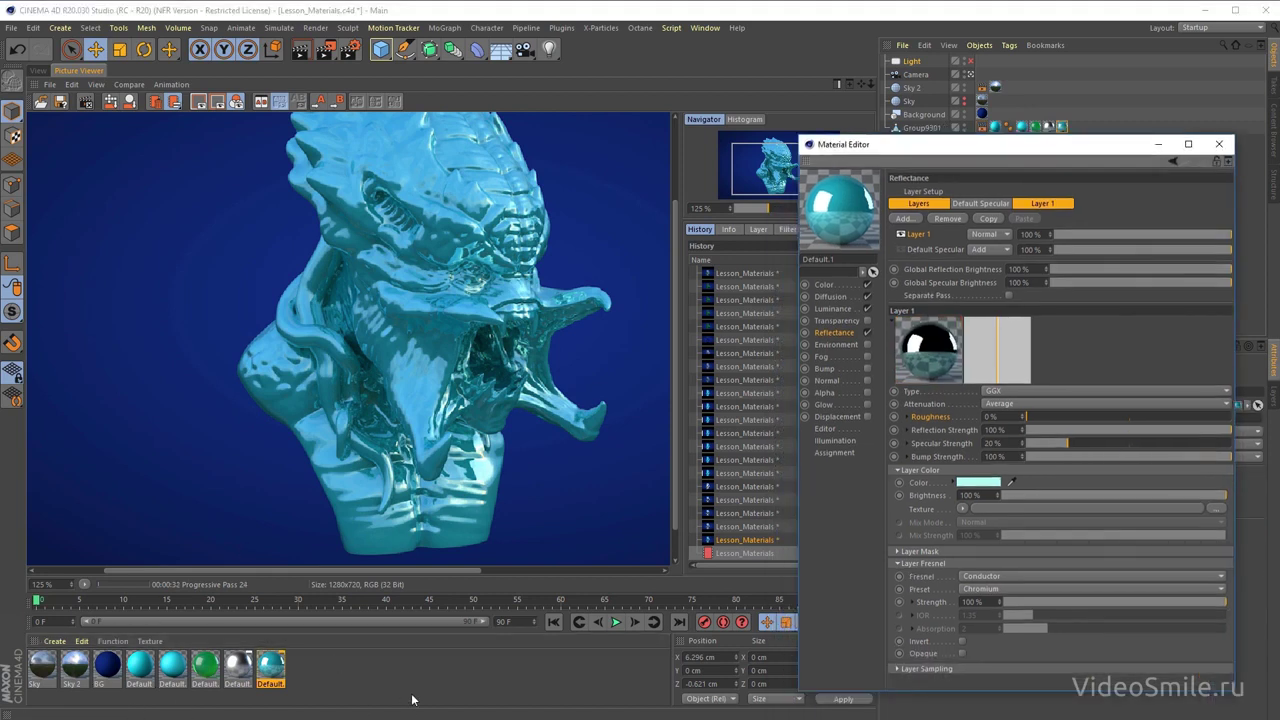
- Restart the render of the creature, stopping the current one
left_click_drag(881, 146, 891, 109)
left_click(442, 318)
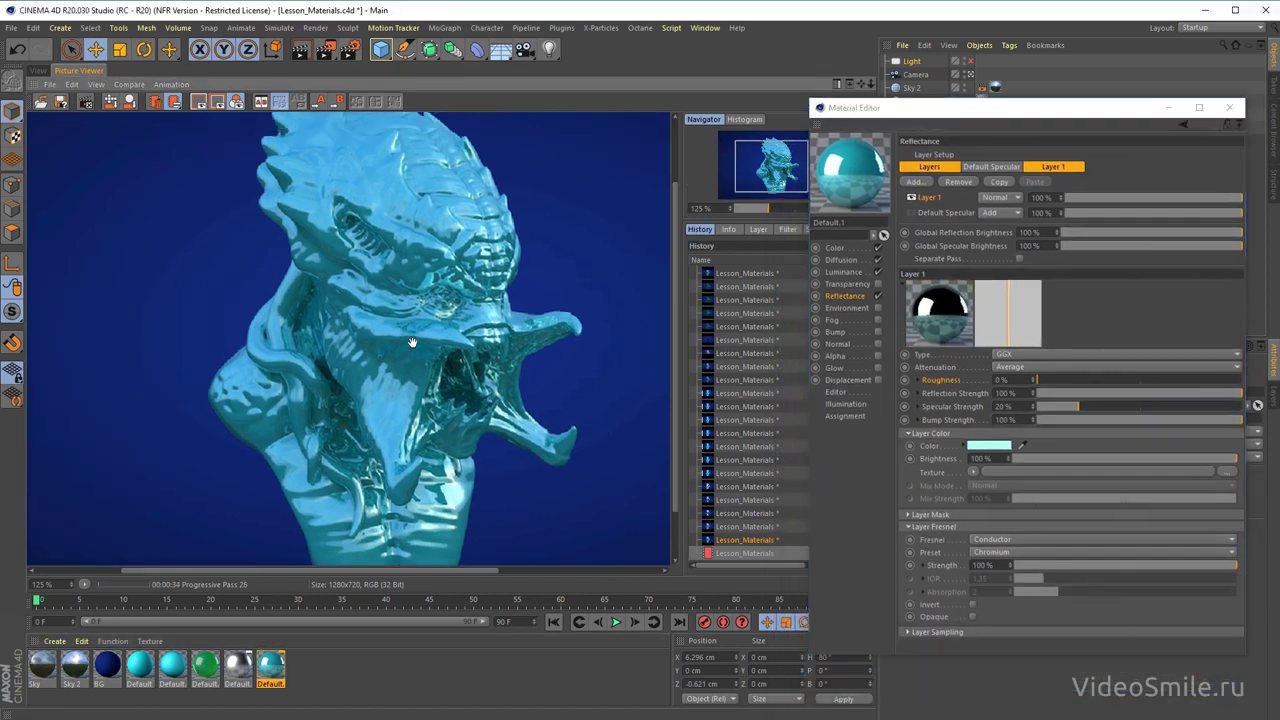
left_click(325, 48)
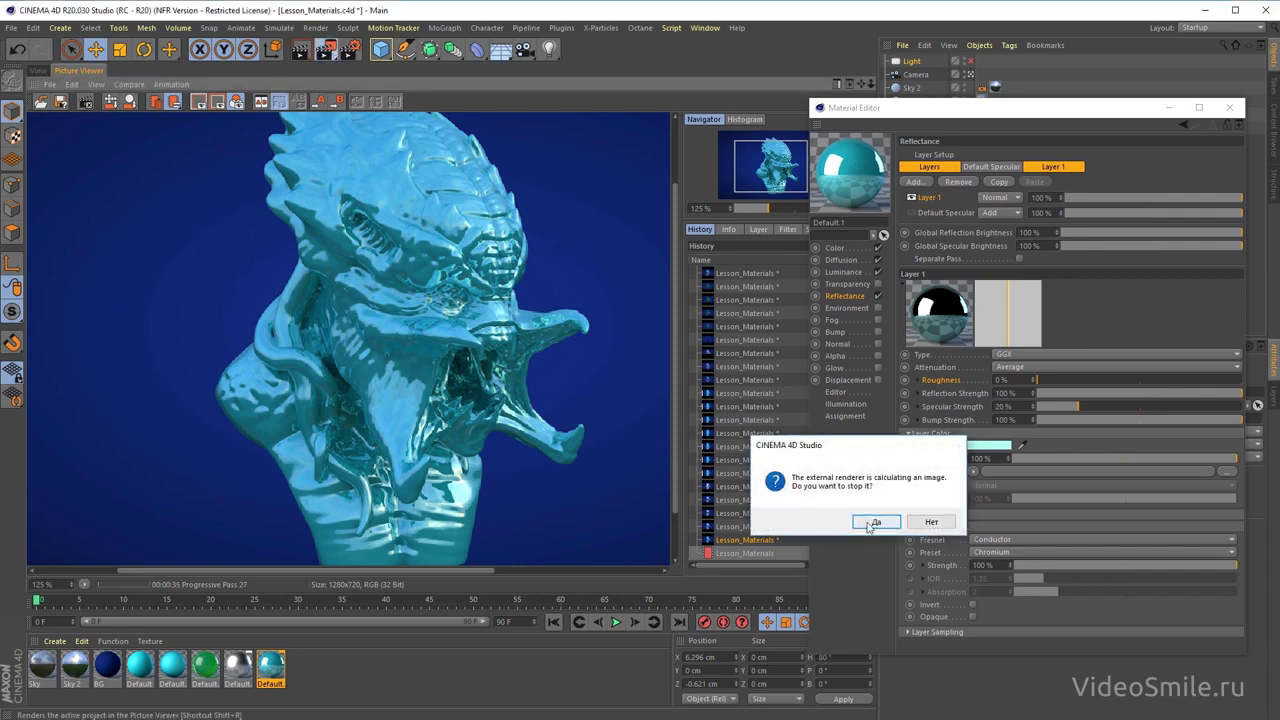
left_click(872, 521)
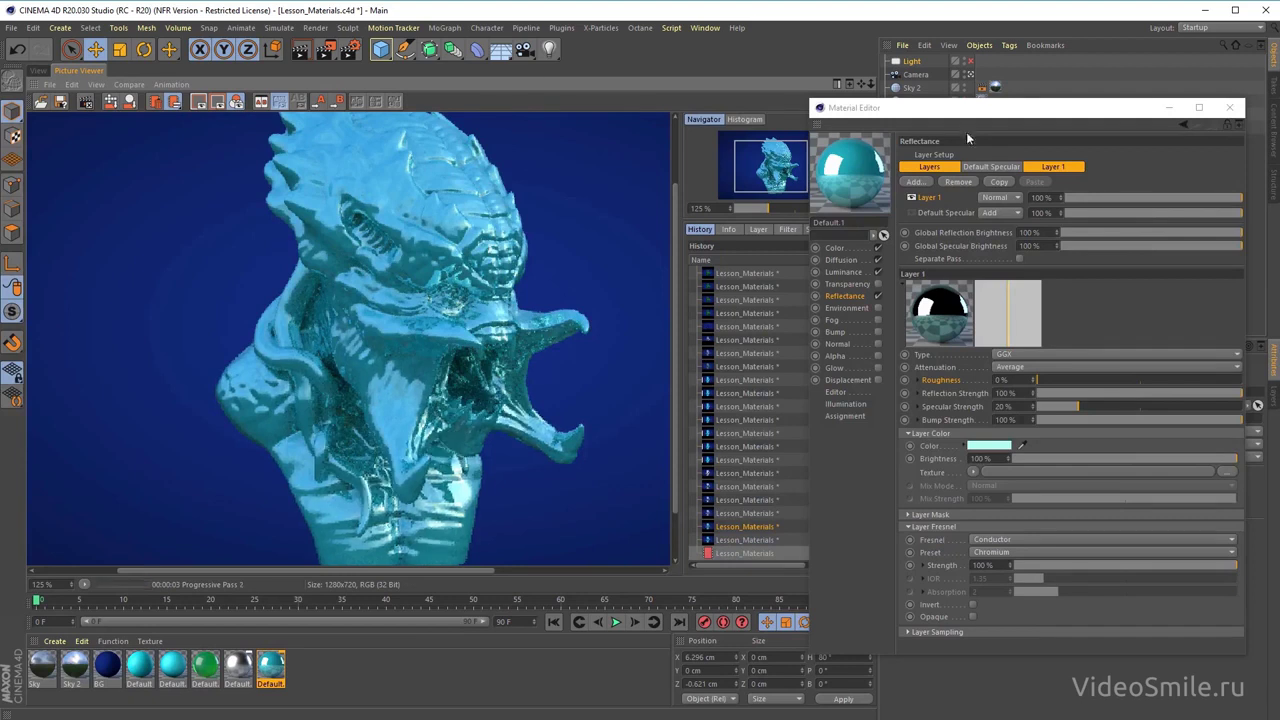
- Duplicate the cyan chrome material and open the new copy for editing
left_click_drag(966, 107, 926, 69)
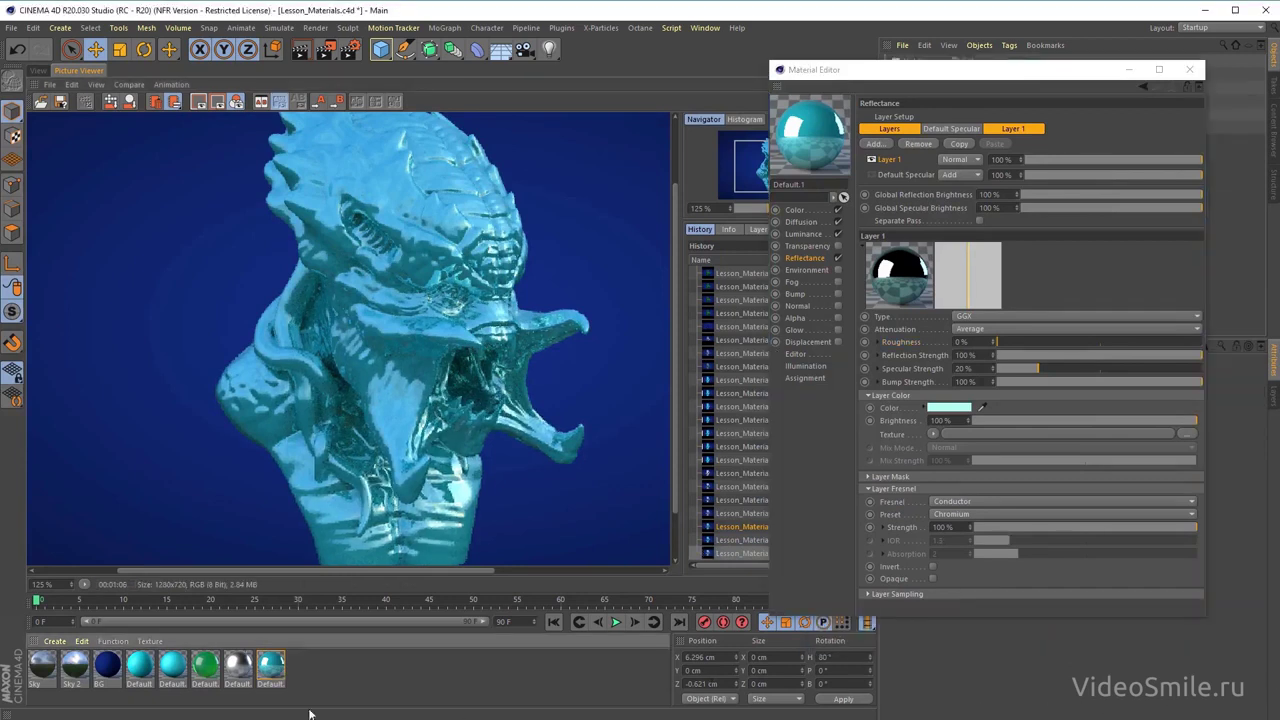
left_click(270, 670)
left_click_drag(277, 662, 285, 669, "ctrl")
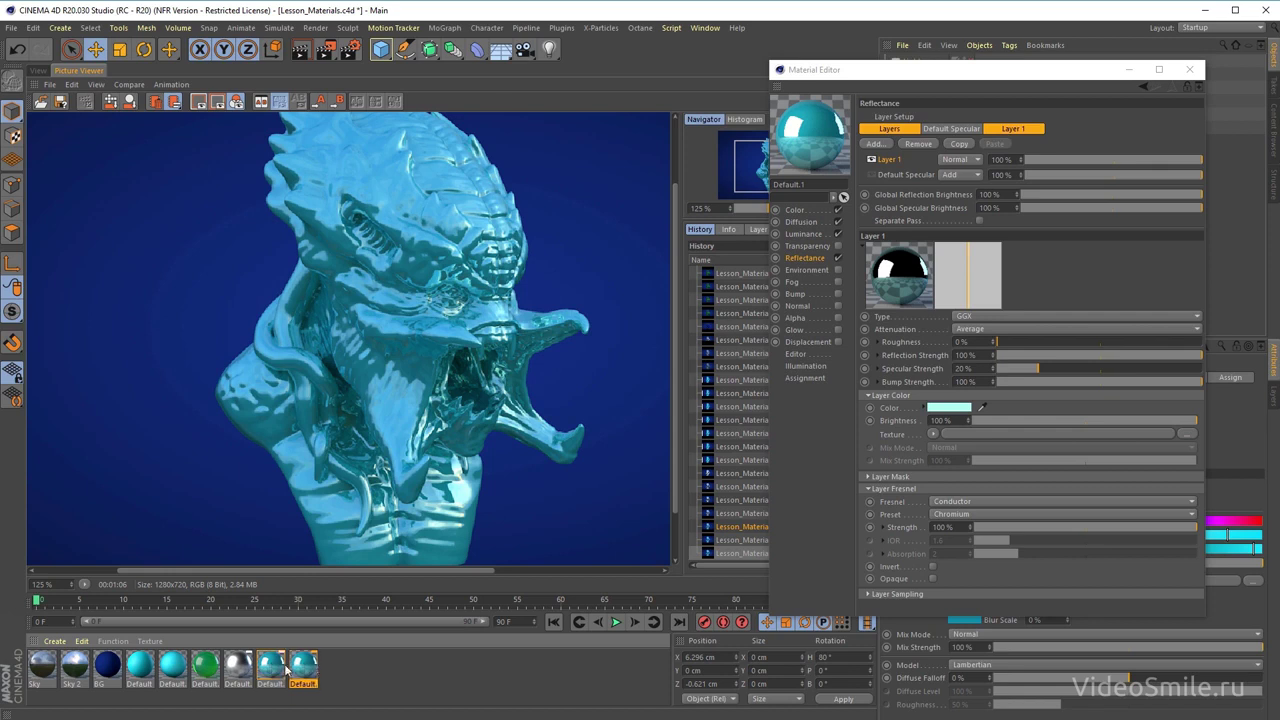
double_click(316, 676)
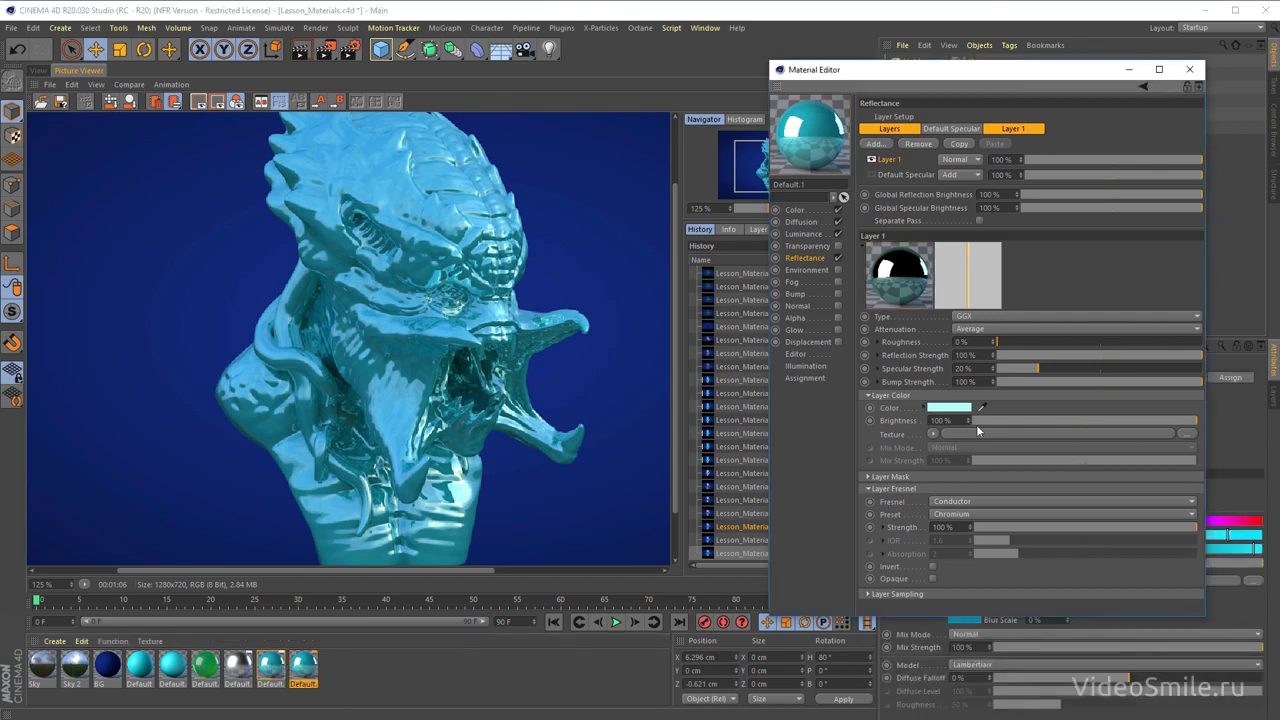
- Switch the new copy's Fresnel to Dielectric and apply it to the creature group
left_click(962, 501)
left_click(973, 528)
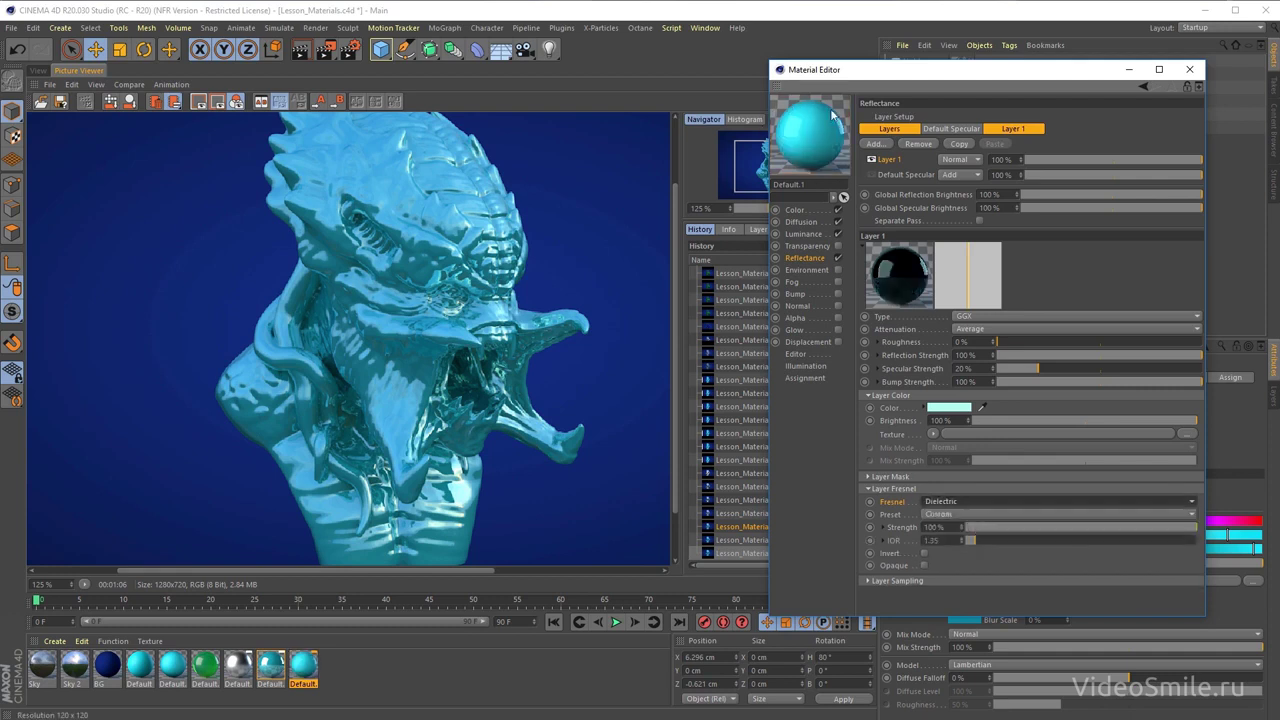
left_click_drag(903, 76, 825, 80)
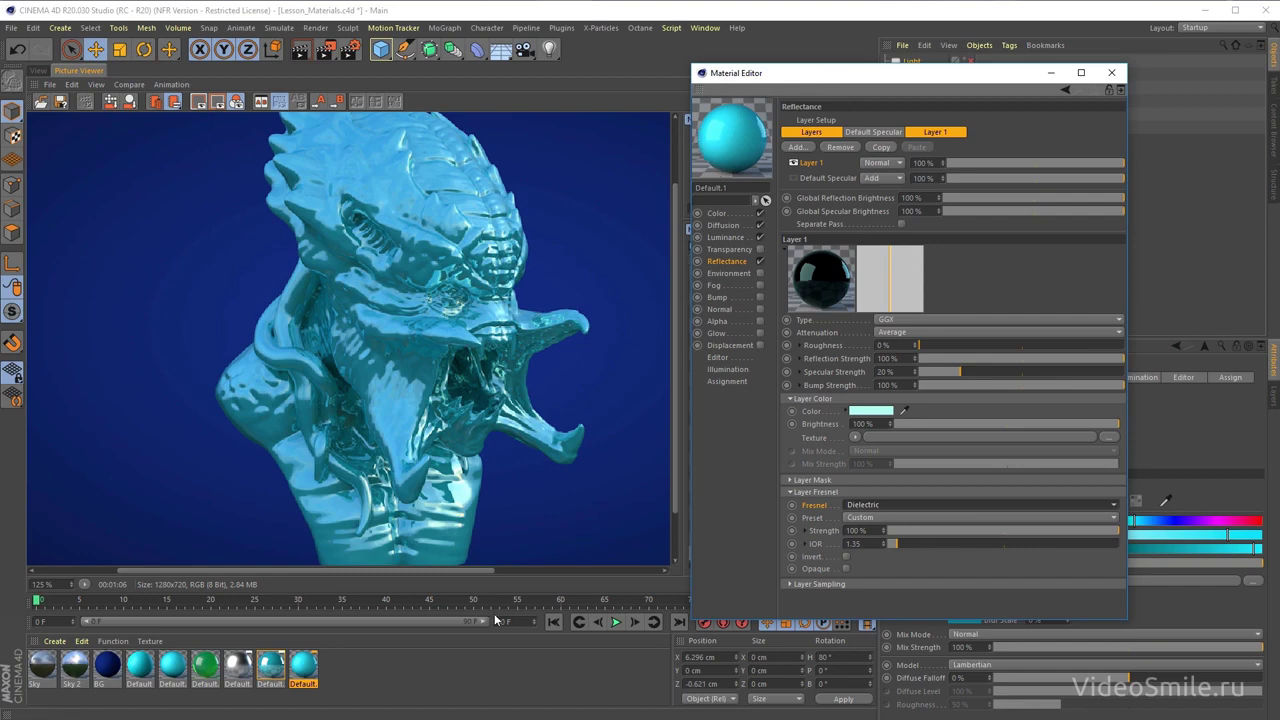
left_click_drag(840, 102, 853, 390)
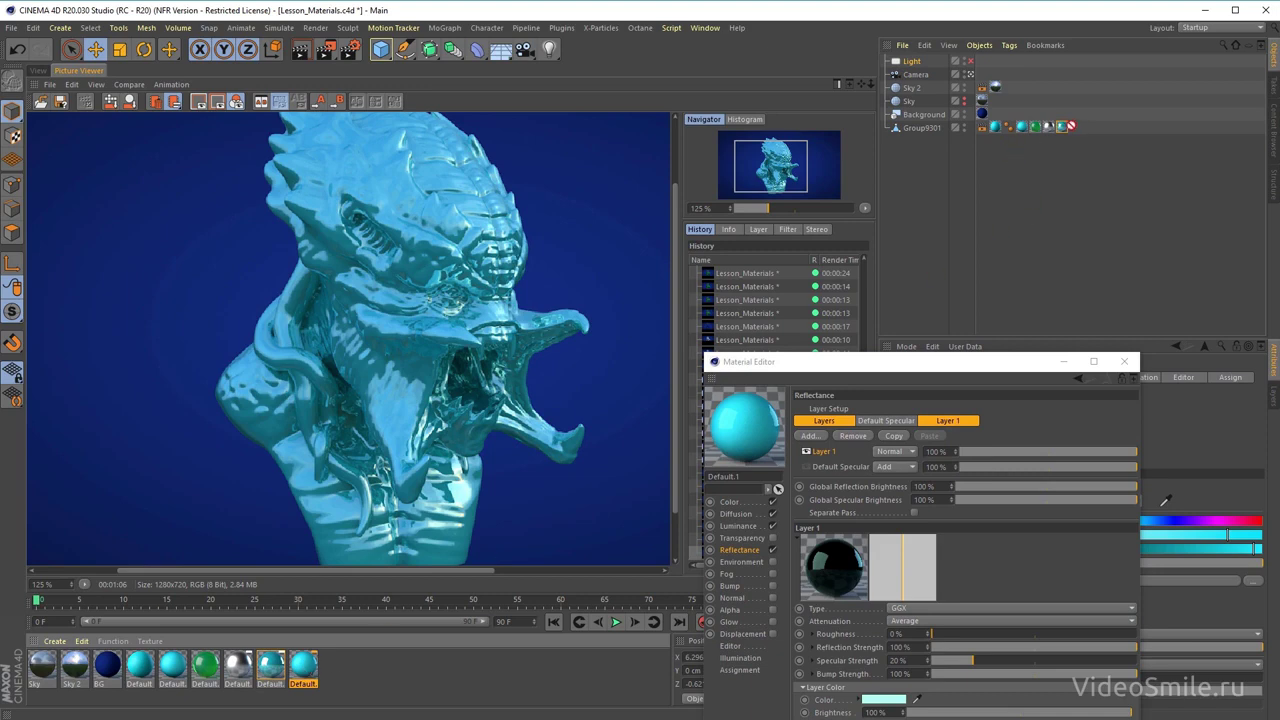
left_click_drag(307, 672, 1062, 127)
mouse_move(975, 366)
left_mouse_down()
mouse_move(1069, 126)
mouse_move(1038, 85)
left_mouse_up()
- Start a new render and delete the old material tags from Group9301
left_click(327, 50)
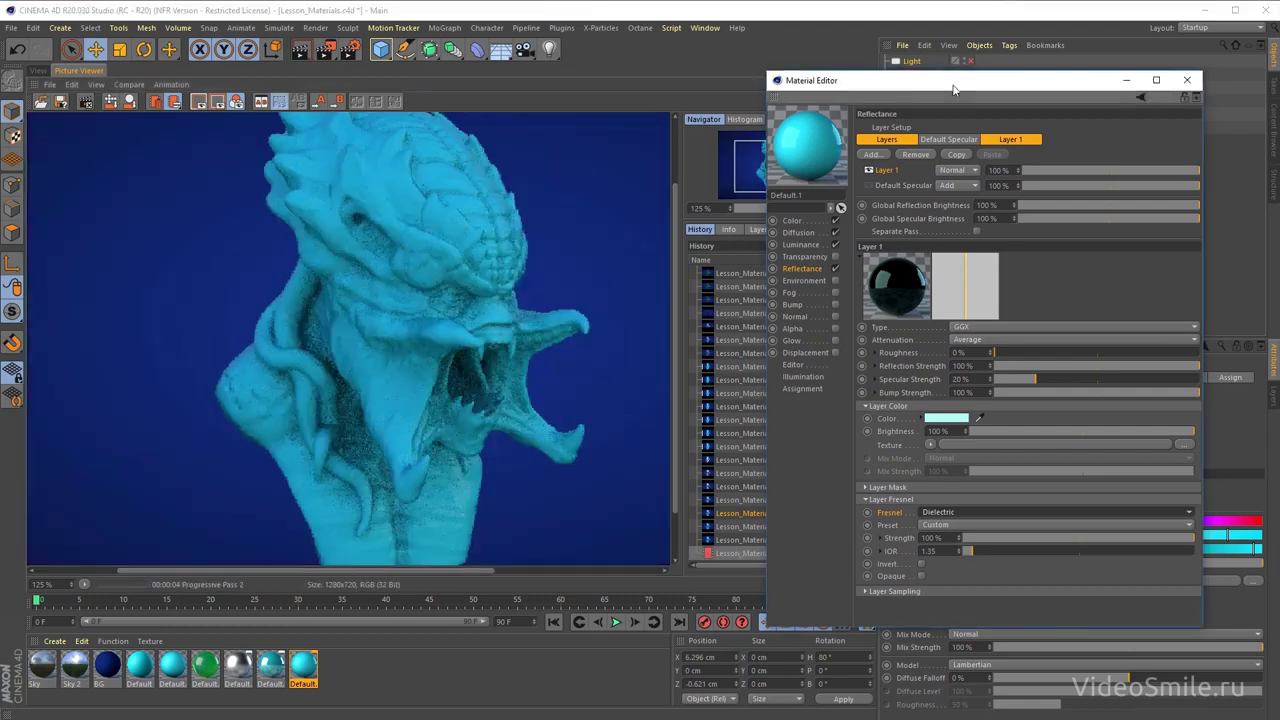
mouse_move(953, 88)
left_mouse_down()
mouse_move(968, 432)
mouse_move(957, 122)
mouse_move(971, 334)
mouse_move(986, 219)
left_mouse_up()
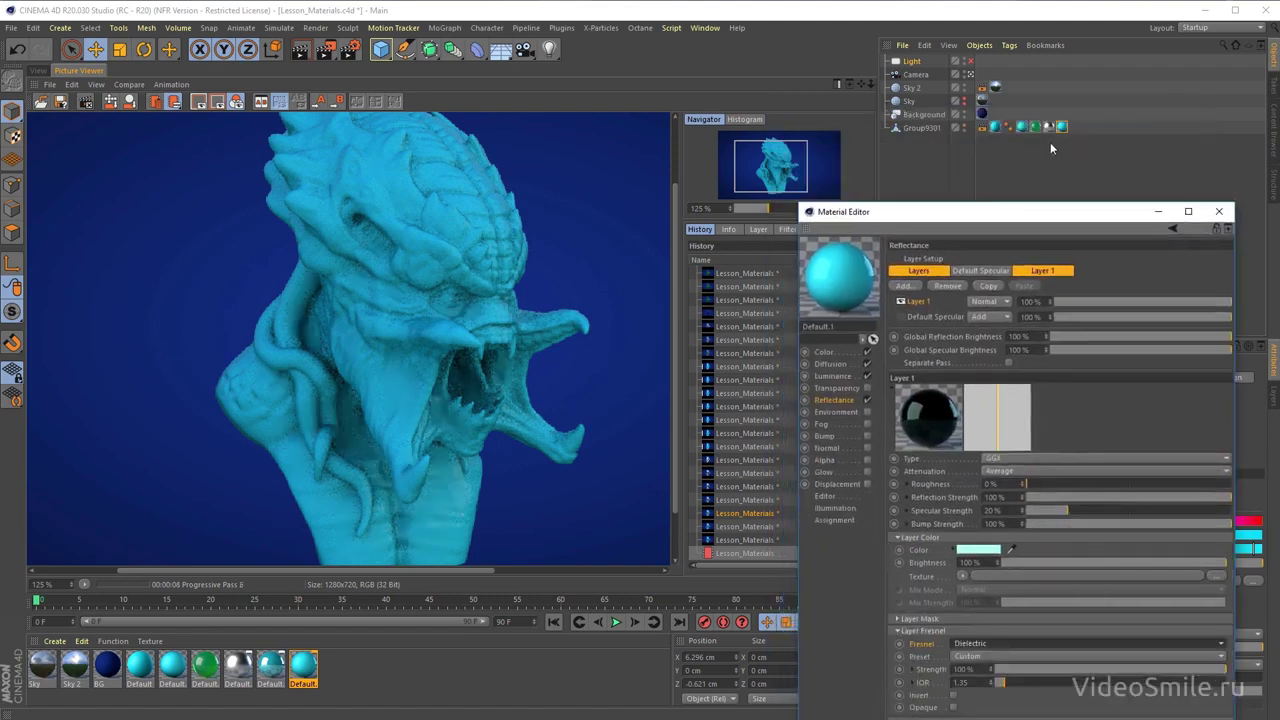
key("Delete")
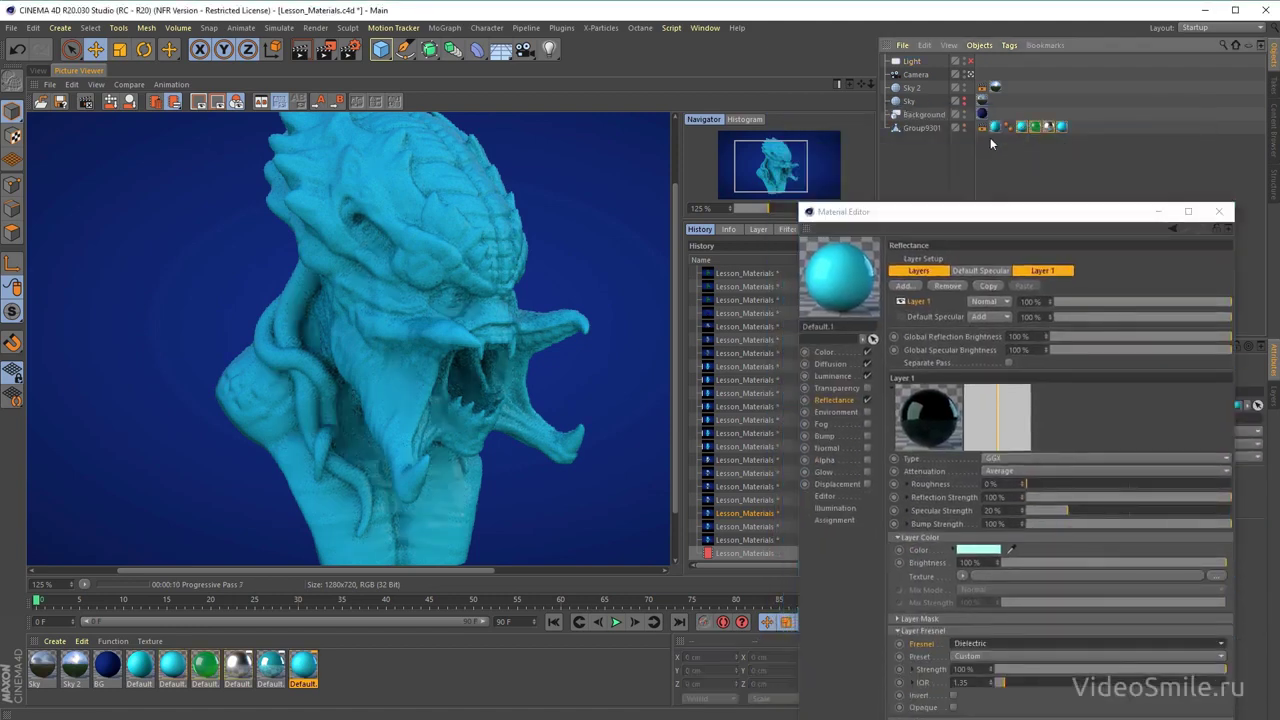
left_click_drag(1008, 217, 991, 124)
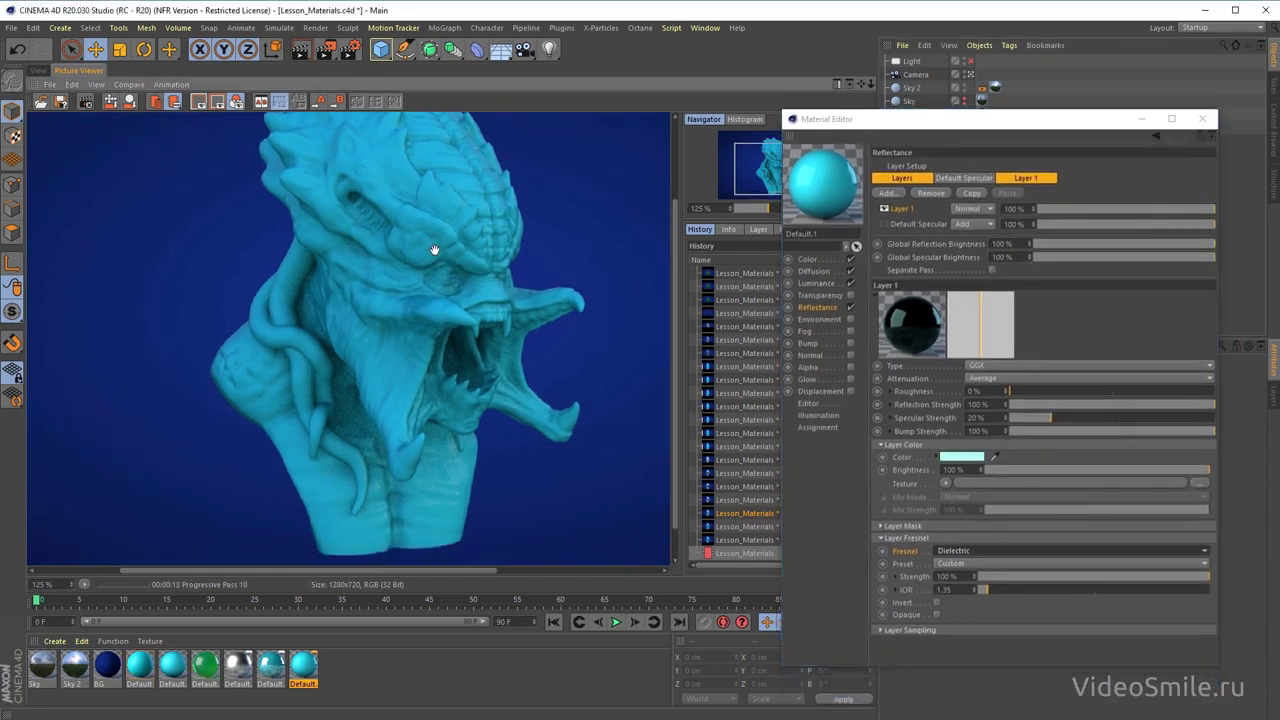
- Zoom into the render to inspect the creature's jaw close up
scroll(466, 309, "up", 2)
scroll(500, 457, "up", 2)
scroll(491, 326, "up", 2)
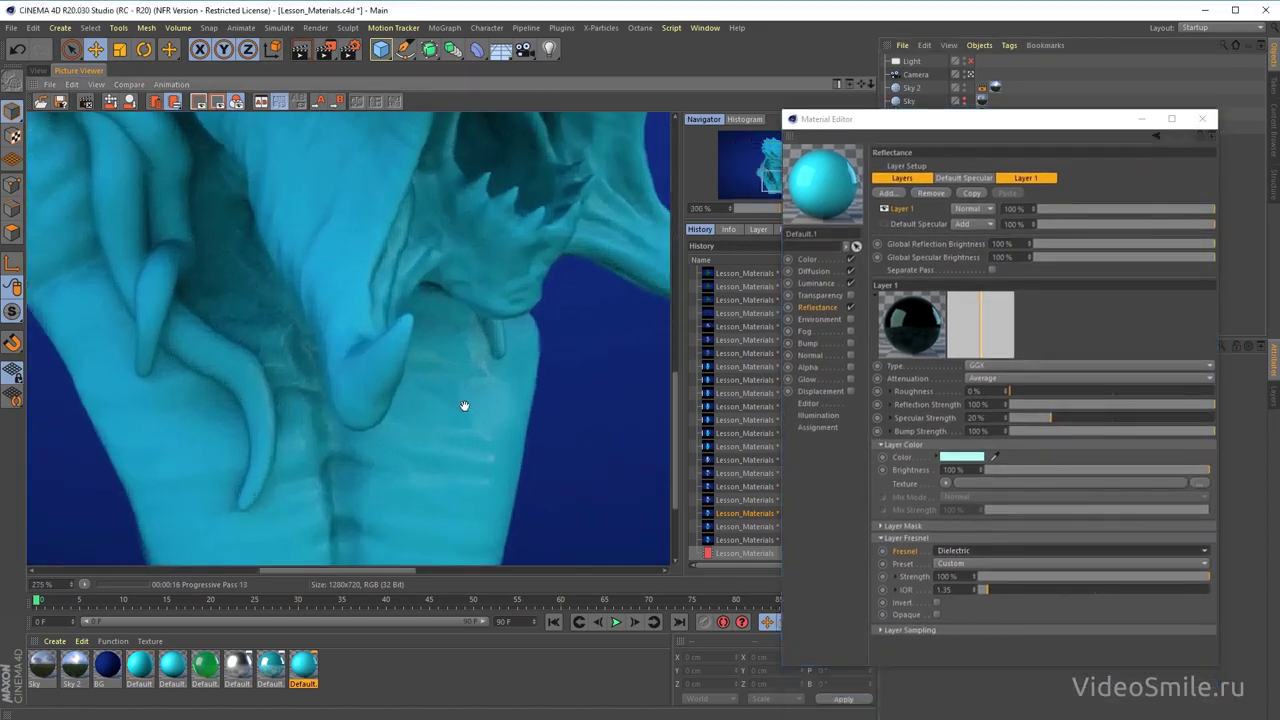
scroll(457, 443, "up", 2)
left_click_drag(497, 471, 502, 327)
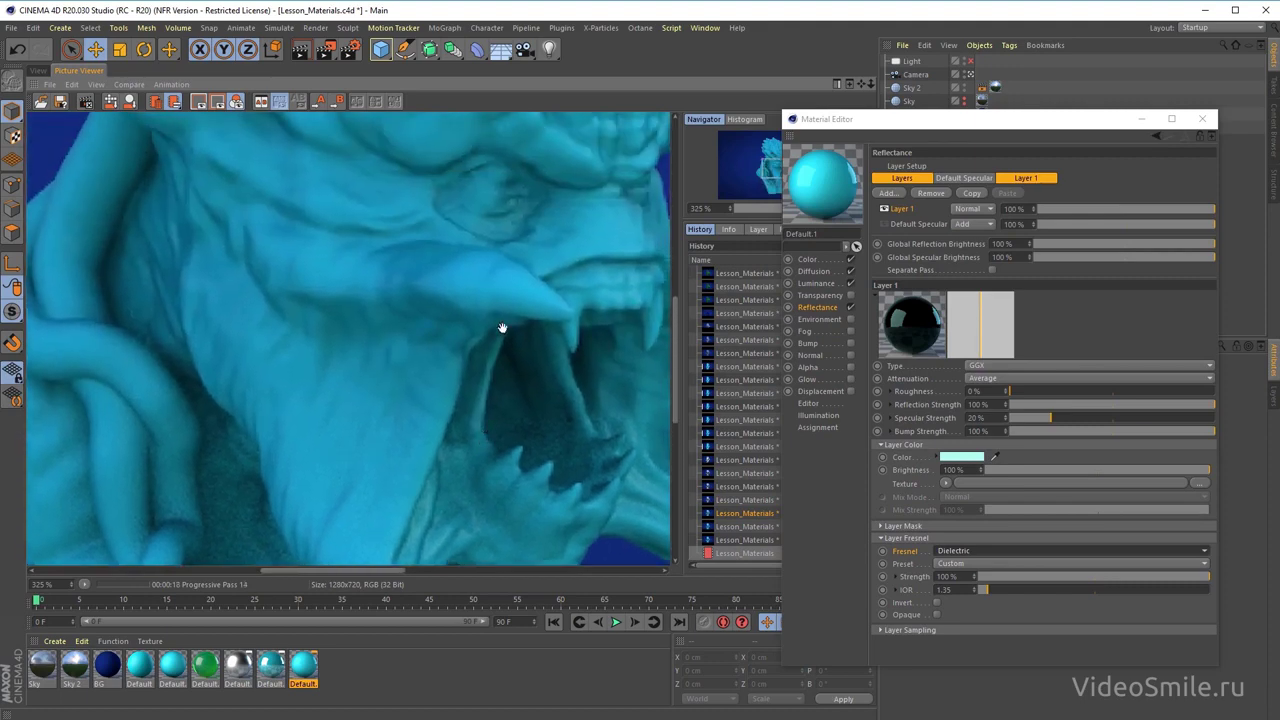
scroll(501, 318, "down", 2)
scroll(507, 266, "down", 2)
scroll(495, 251, "down", 2)
scroll(477, 286, "down", 1)
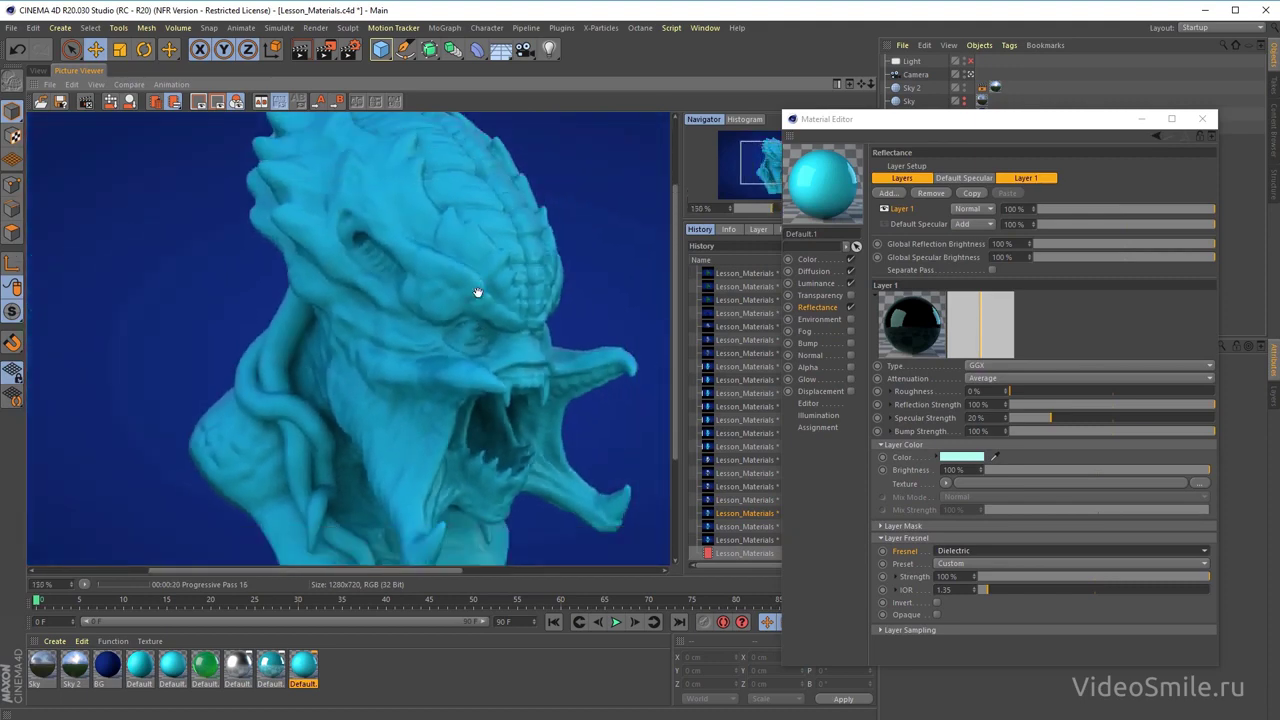
scroll(477, 292, "down", 1)
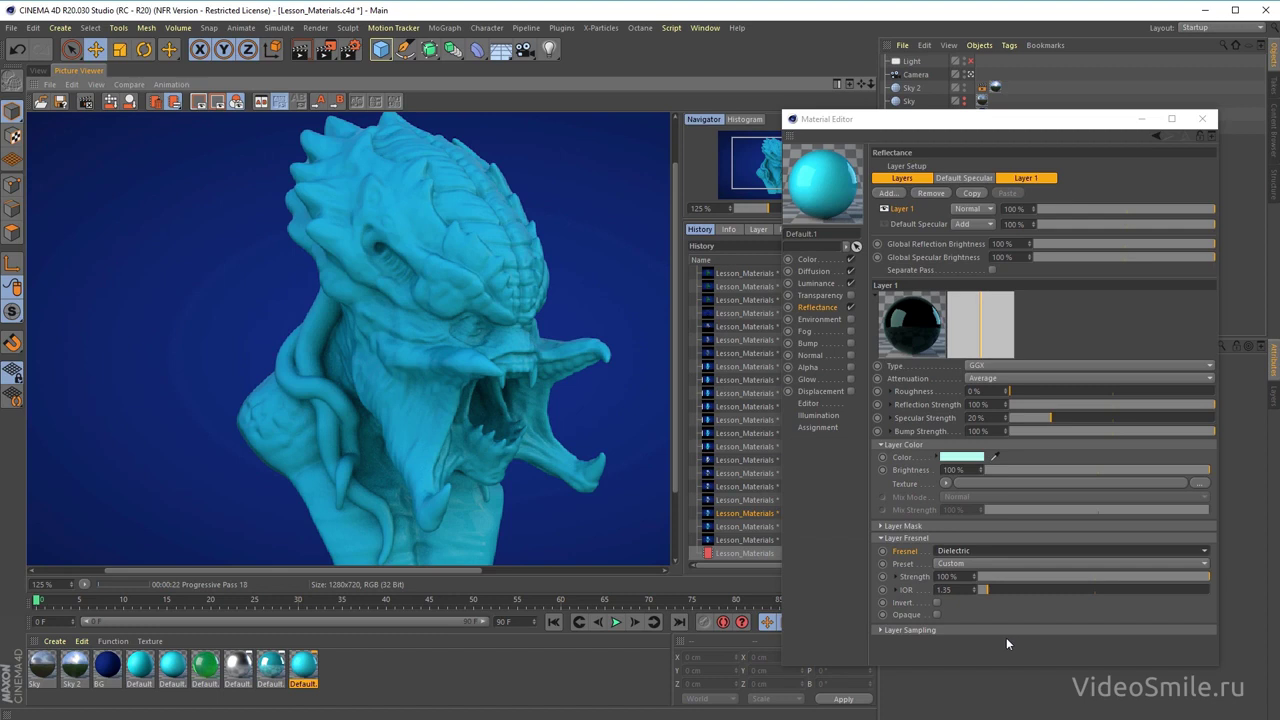
- Set the Dielectric Fresnel IOR to 2 and re-render with Shift+R
left_click(907, 590)
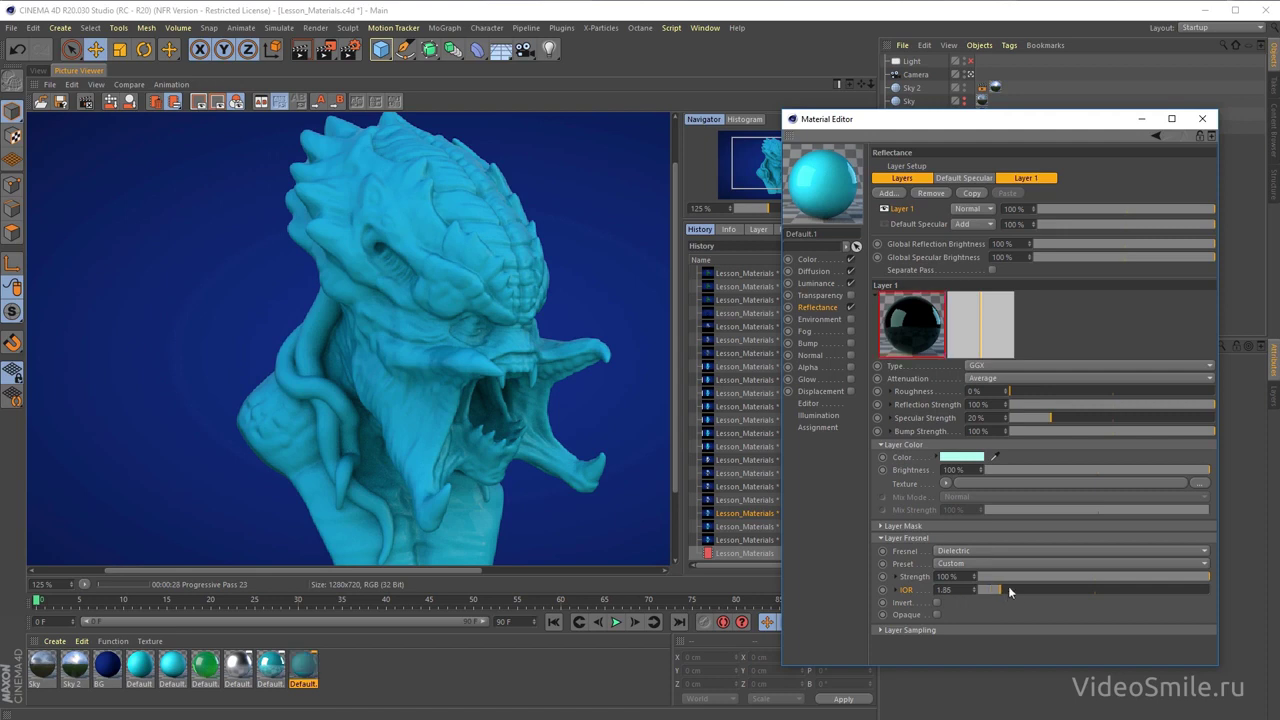
left_click_drag(1010, 594, 1028, 592)
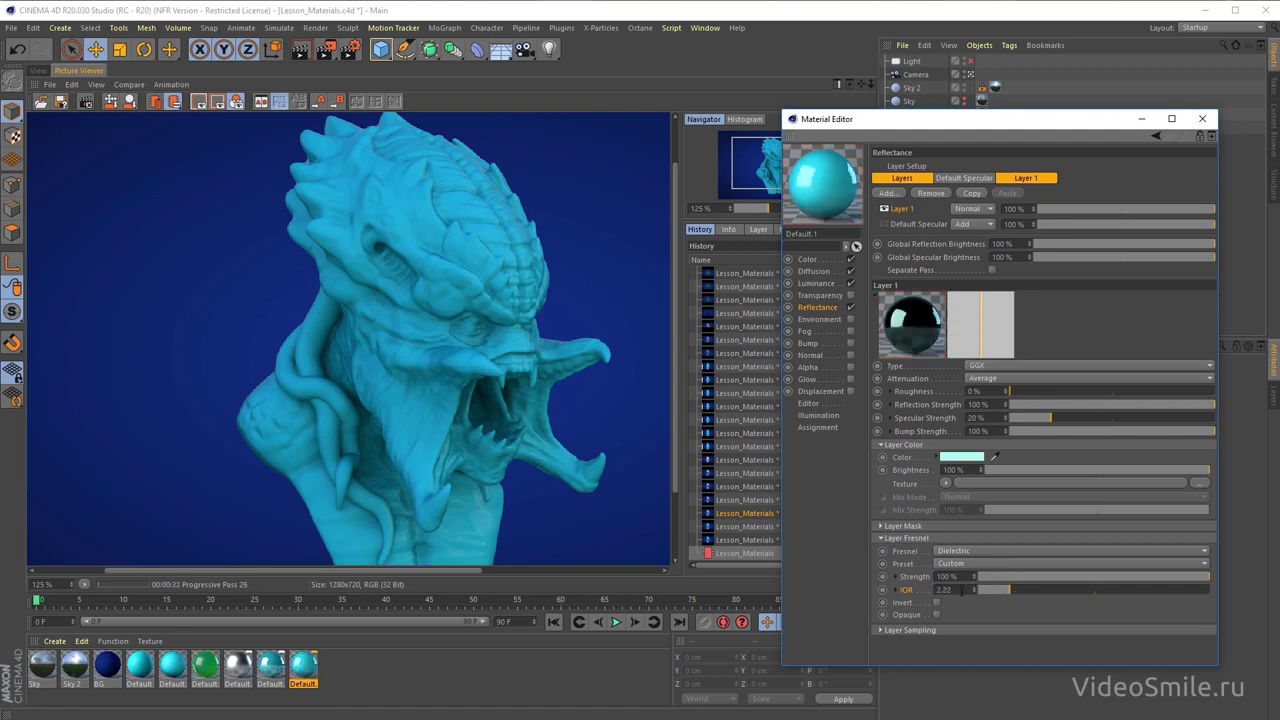
left_click_drag(962, 590, 922, 587)
type("2")
key("Return")
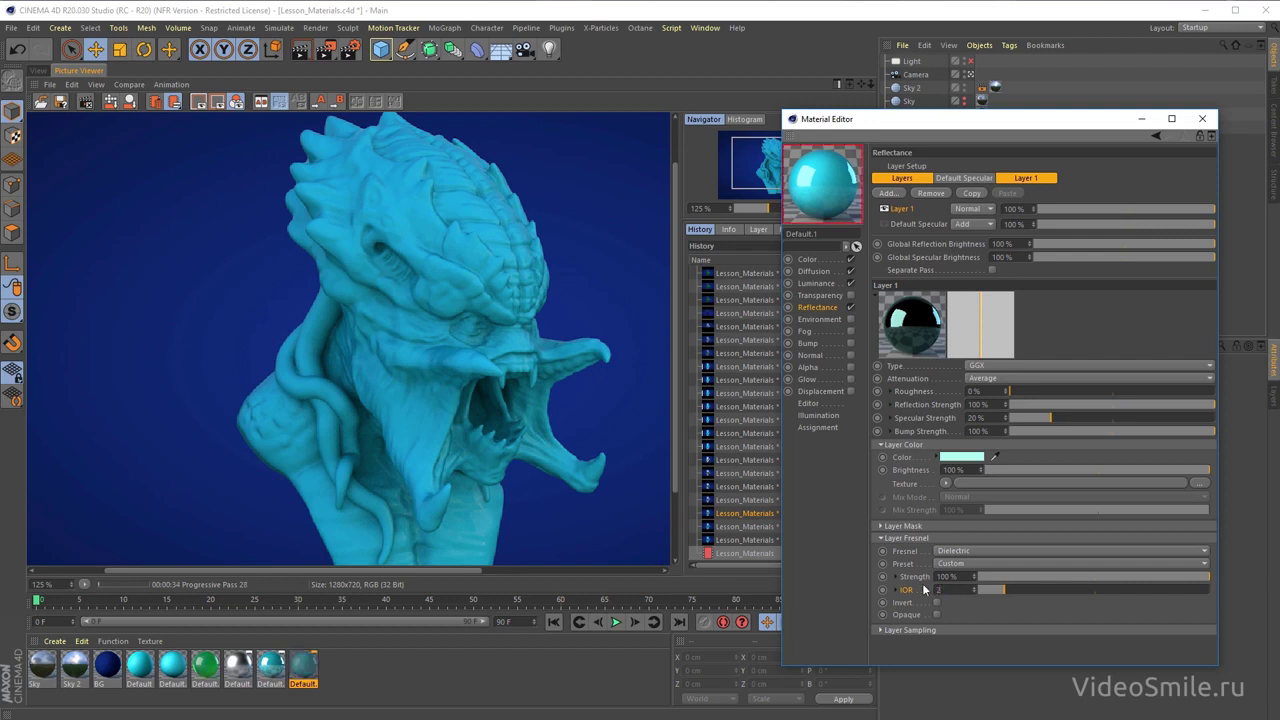
key("shift+r")
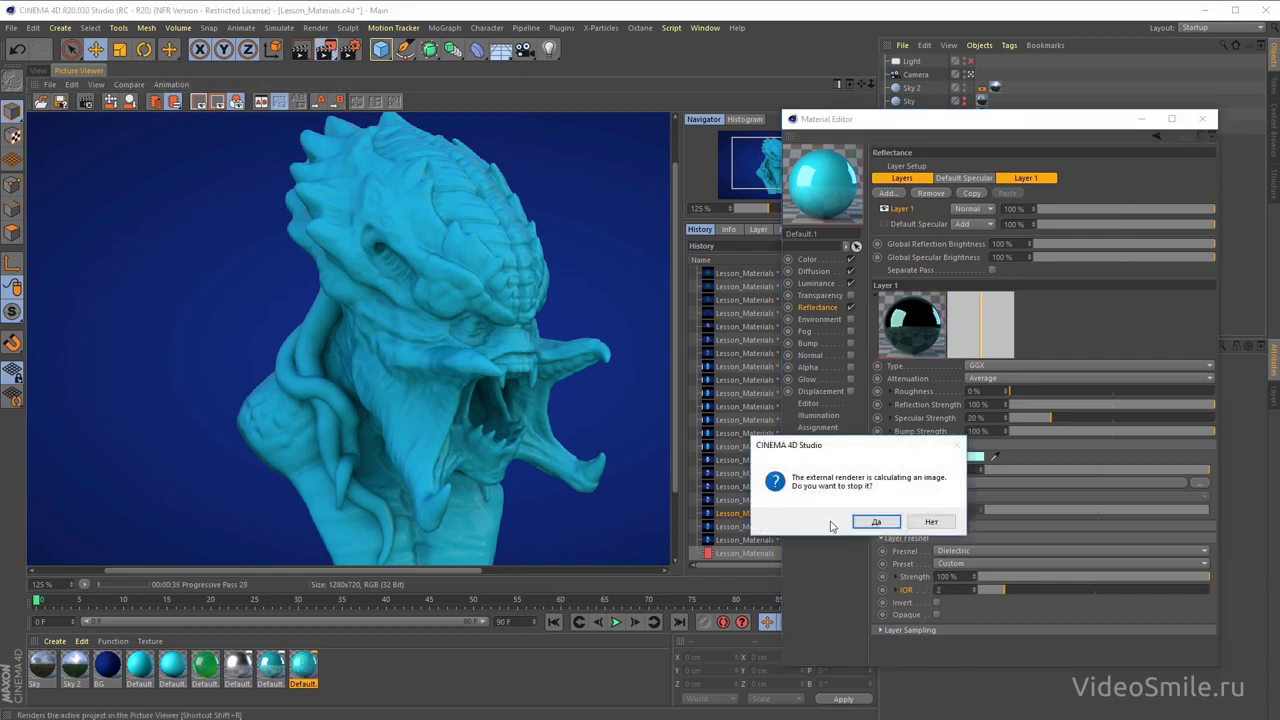
left_click(875, 522)
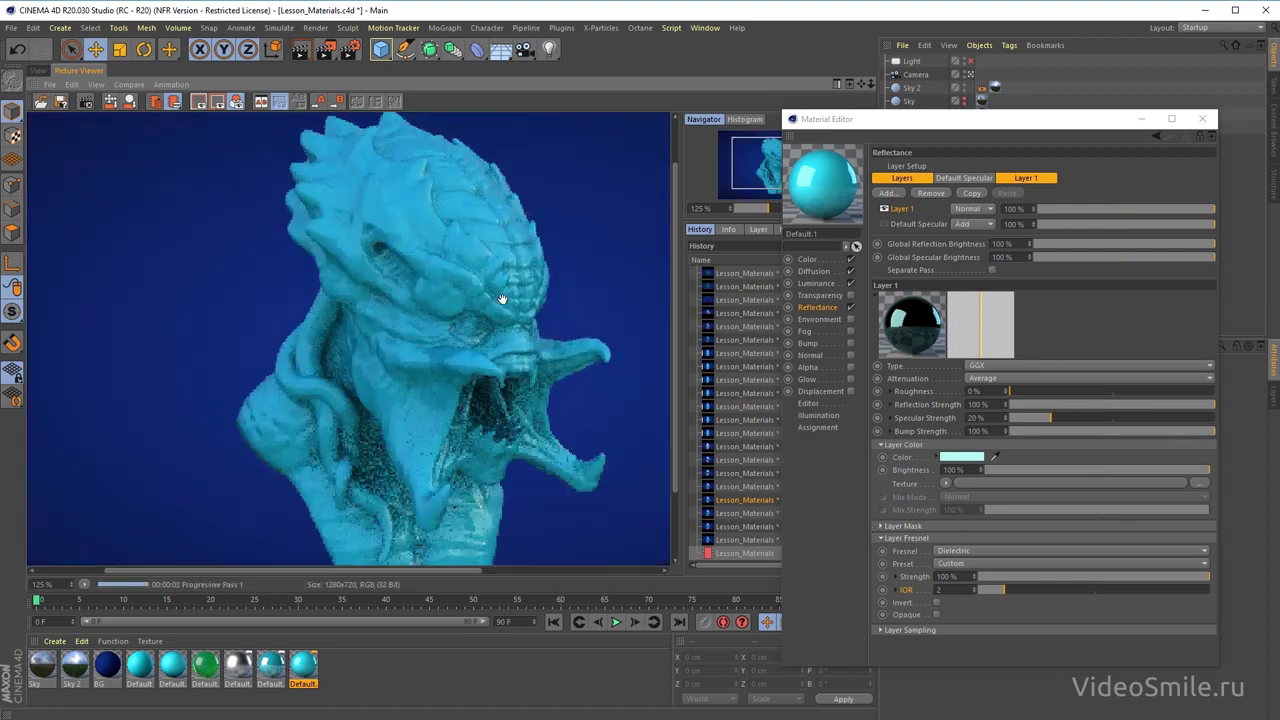
- Compare the new render with earlier glossier history renders, inspecting the head and mouth
left_click_drag(502, 299, 443, 251)
left_click(748, 526)
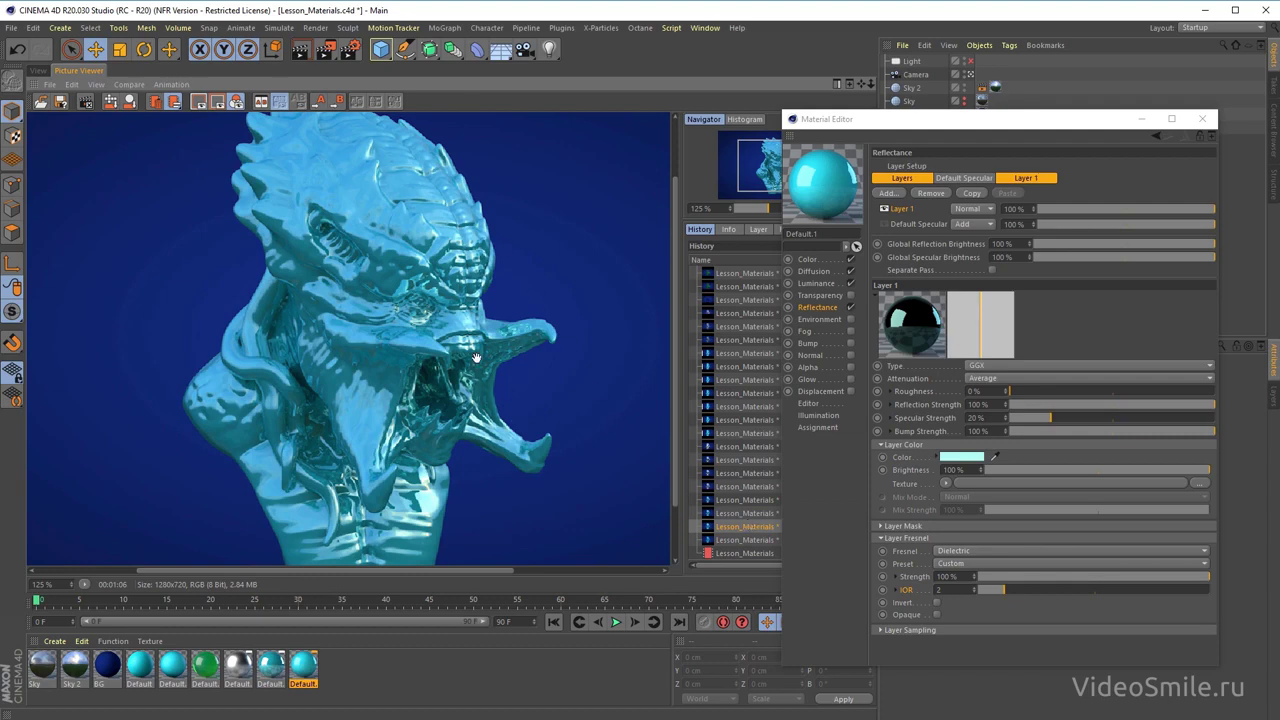
left_click(744, 553)
left_click(744, 553)
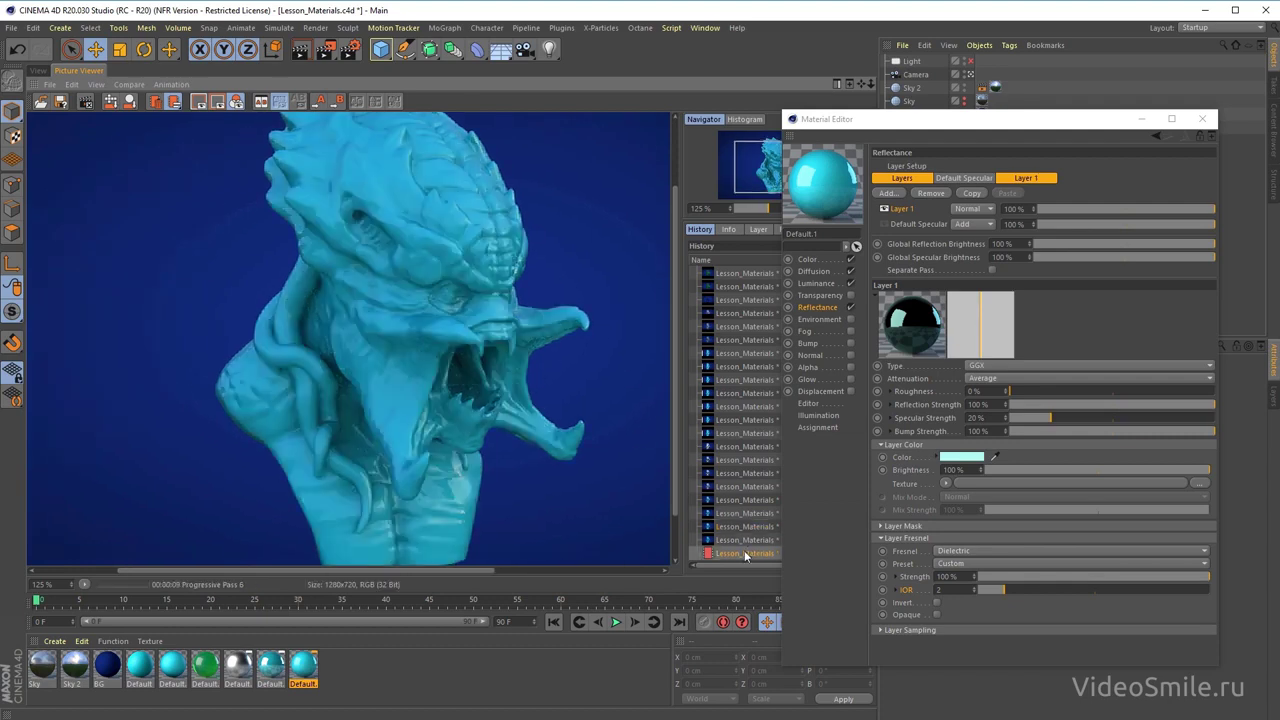
scroll(460, 300, "up", 2)
scroll(500, 375, "up", 3)
scroll(503, 378, "down", 1)
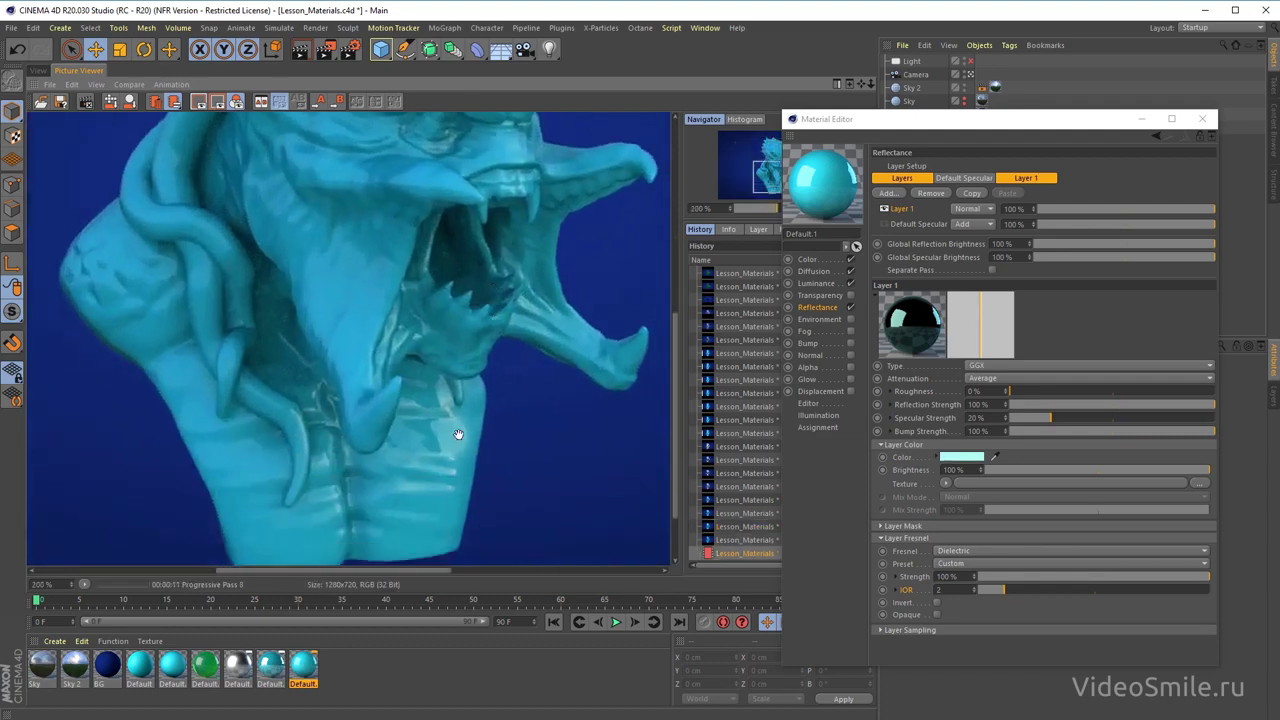
mouse_move(485, 221)
left_mouse_down()
mouse_move(540, 318)
mouse_move(414, 300)
left_mouse_up()
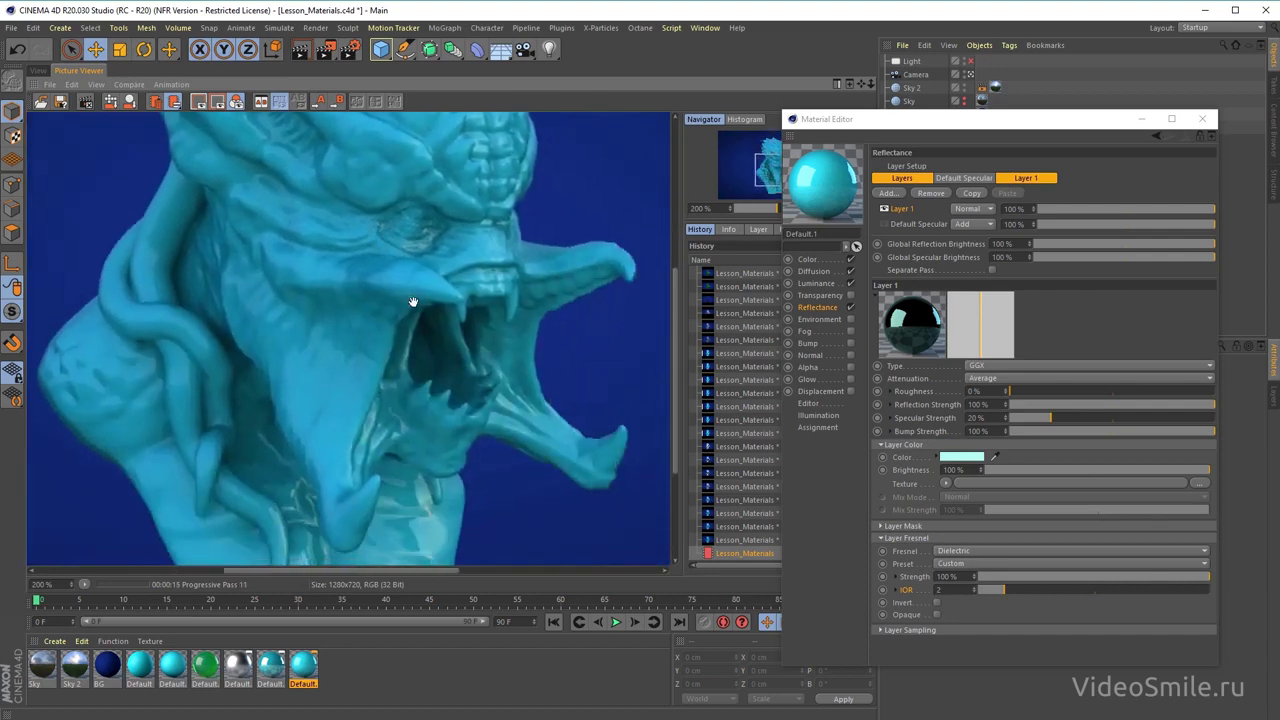
scroll(414, 300, "down", 3)
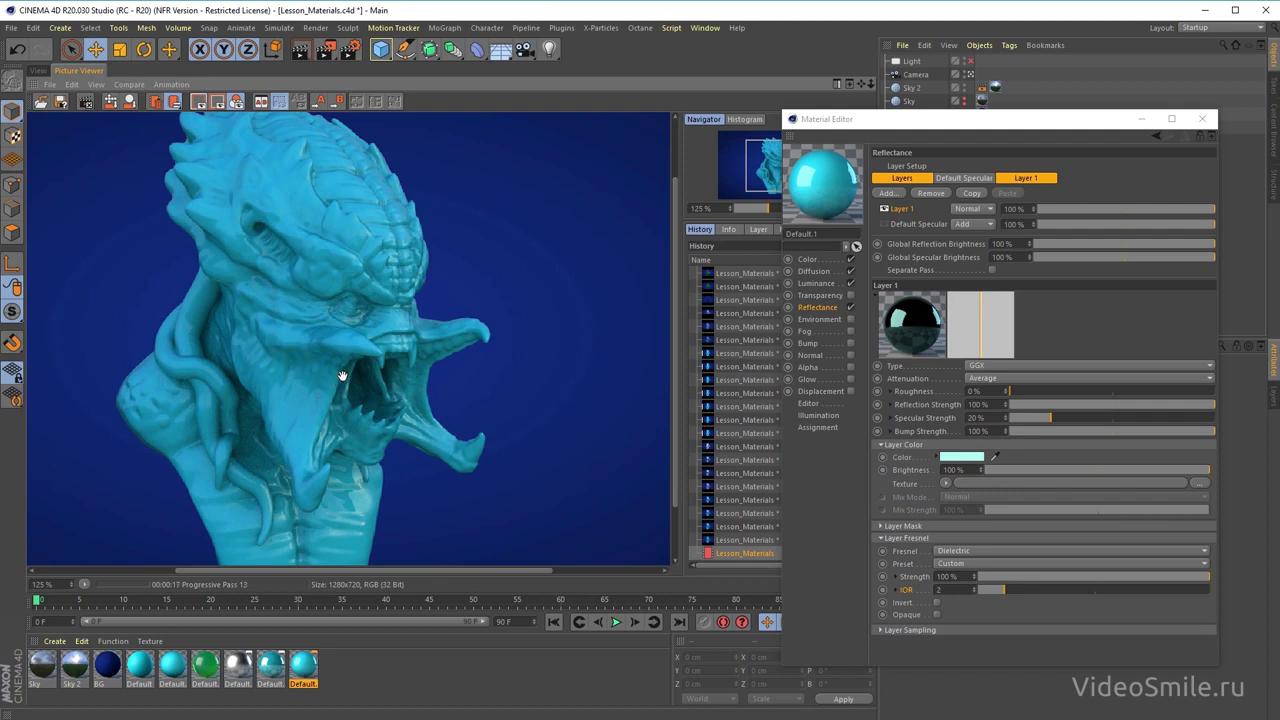
left_click(738, 527)
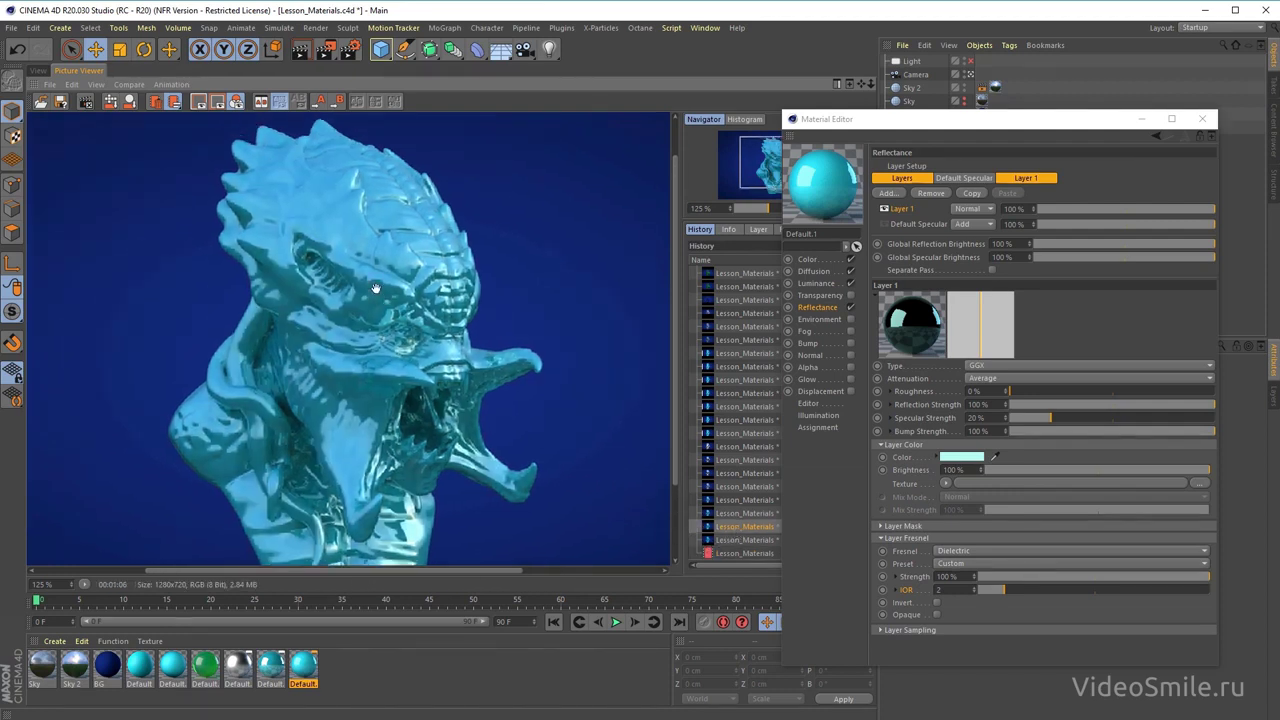
mouse_move(330, 401)
left_mouse_down()
mouse_move(450, 316)
mouse_move(418, 414)
left_mouse_up()
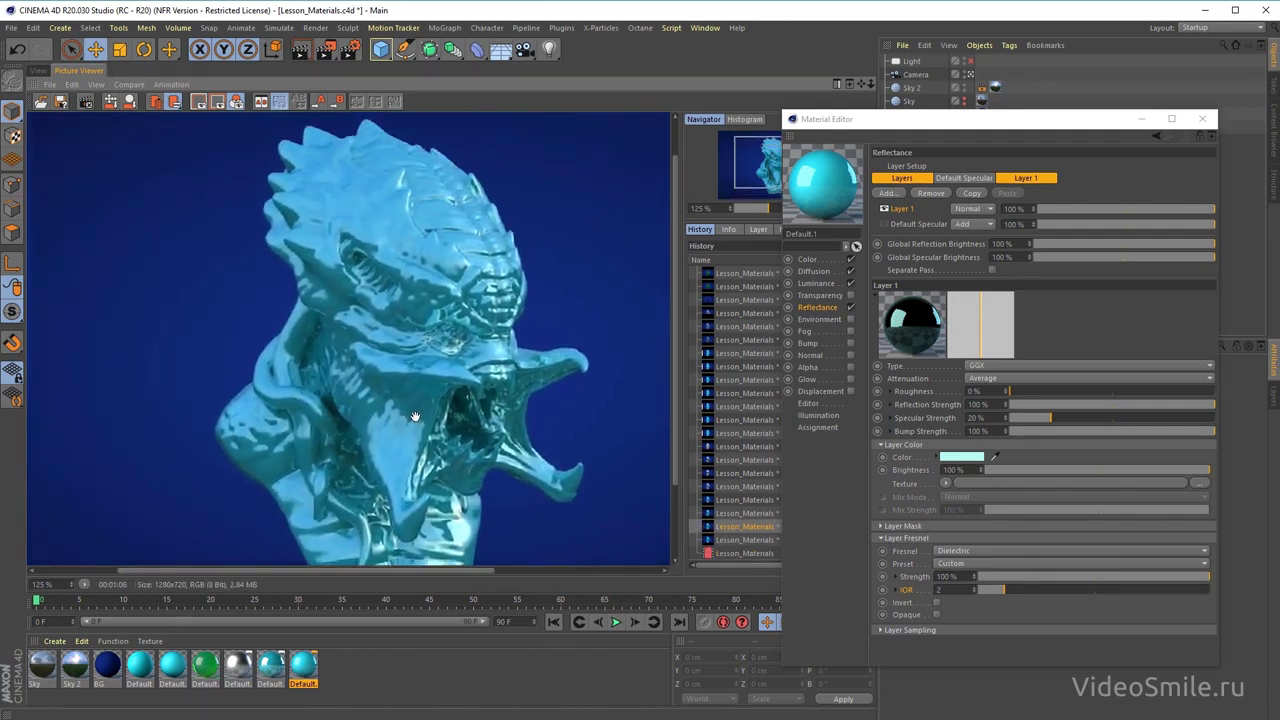
left_click(757, 553)
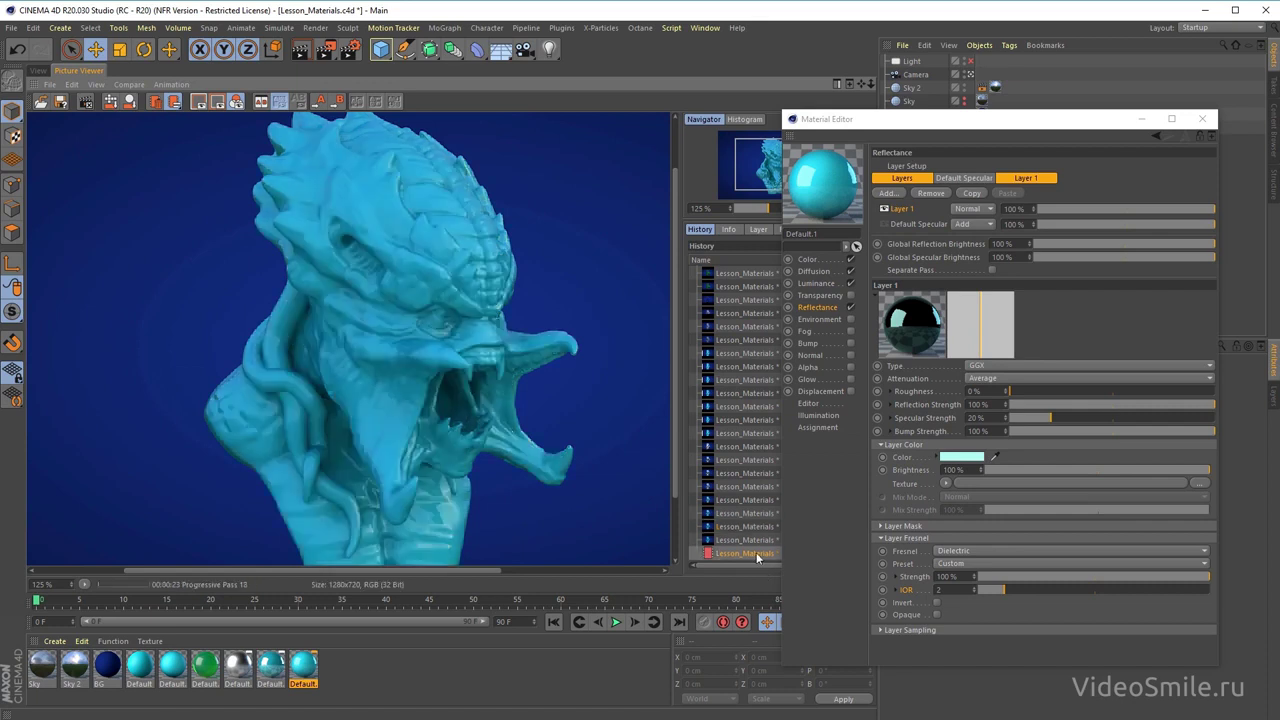
left_click(938, 589)
type("3")
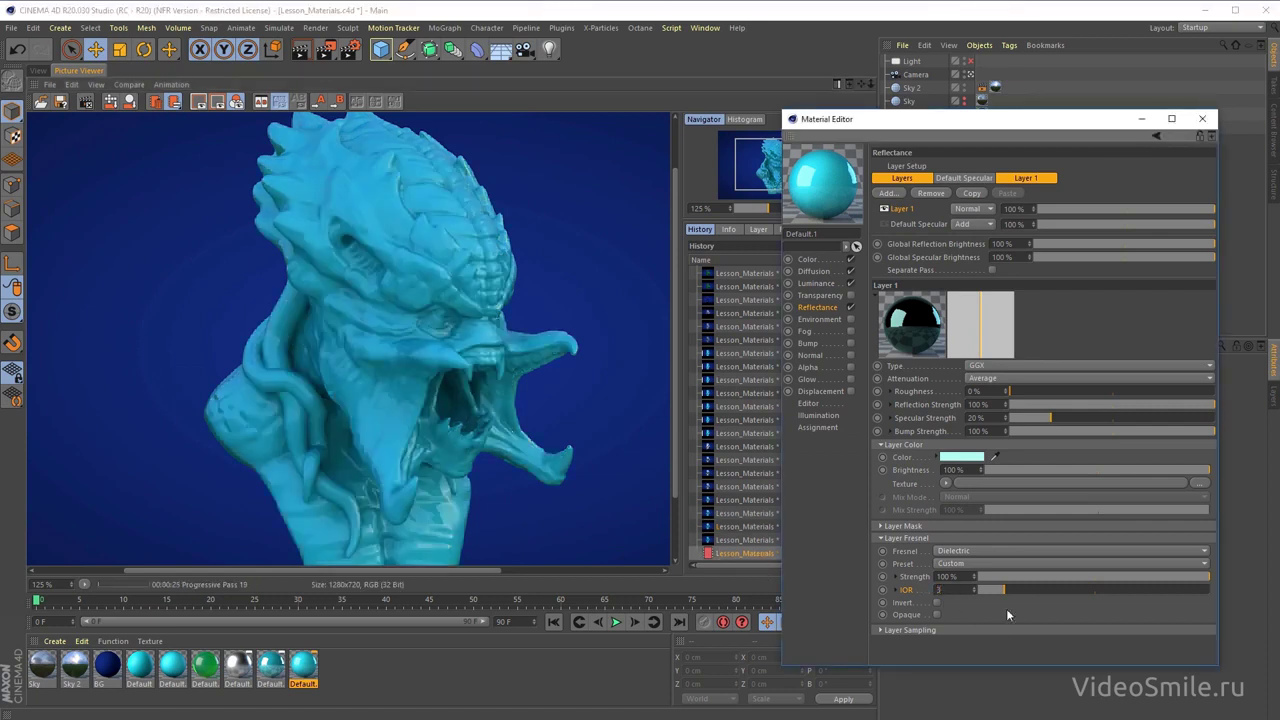
- Set the reflectance layer's IOR to 3 and roughness to 10%
key("Return")
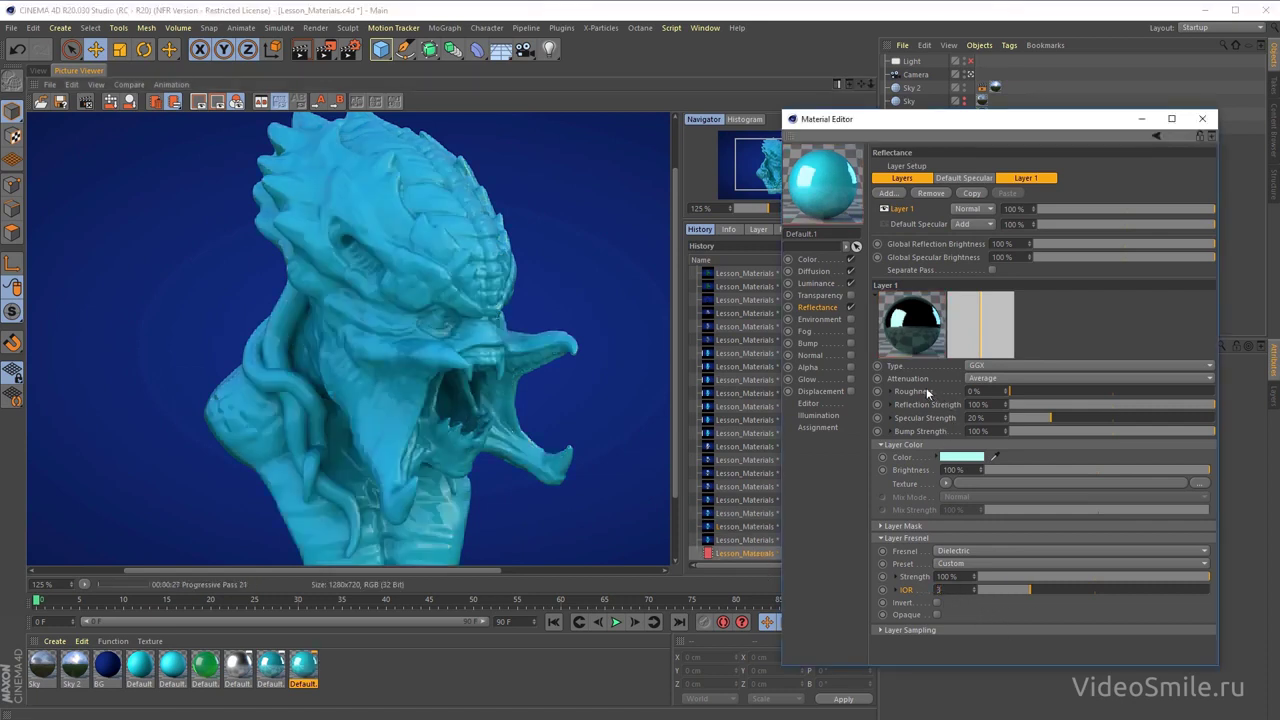
left_click(938, 391)
type("10")
key("Return")
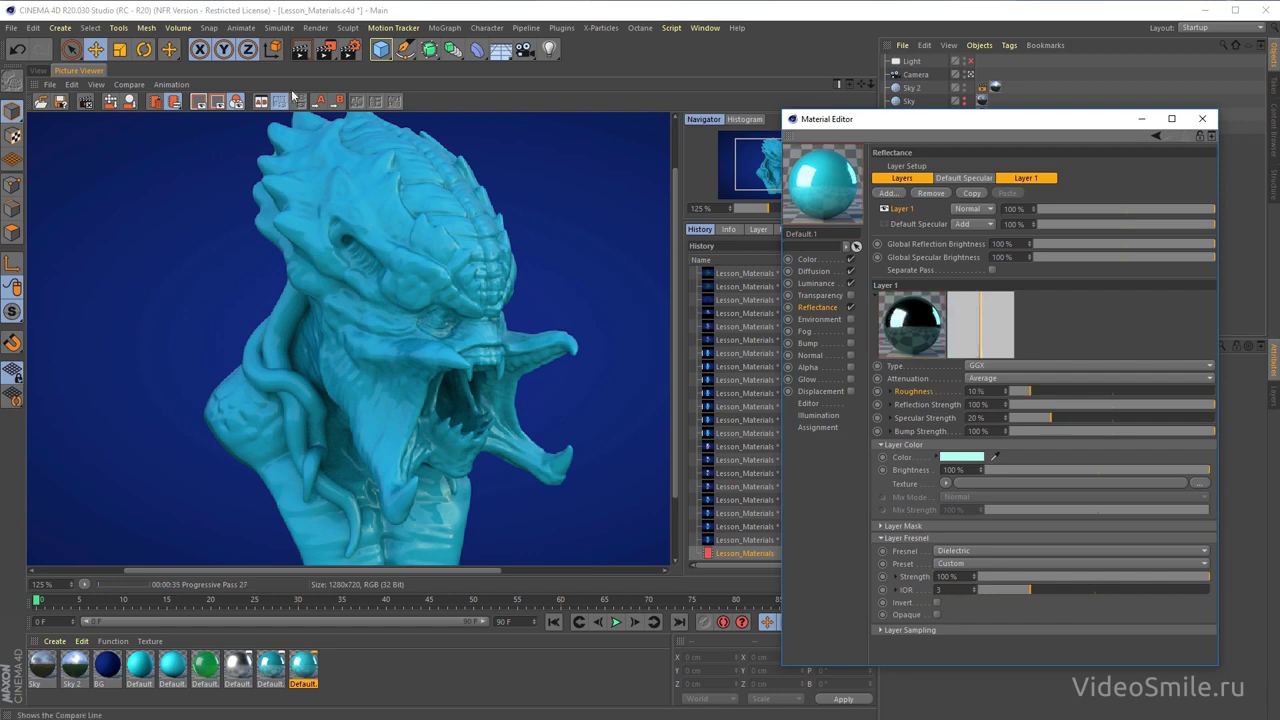
- Restart the render and pan the viewer to frame the bust's head
left_click(326, 49)
left_click(878, 521)
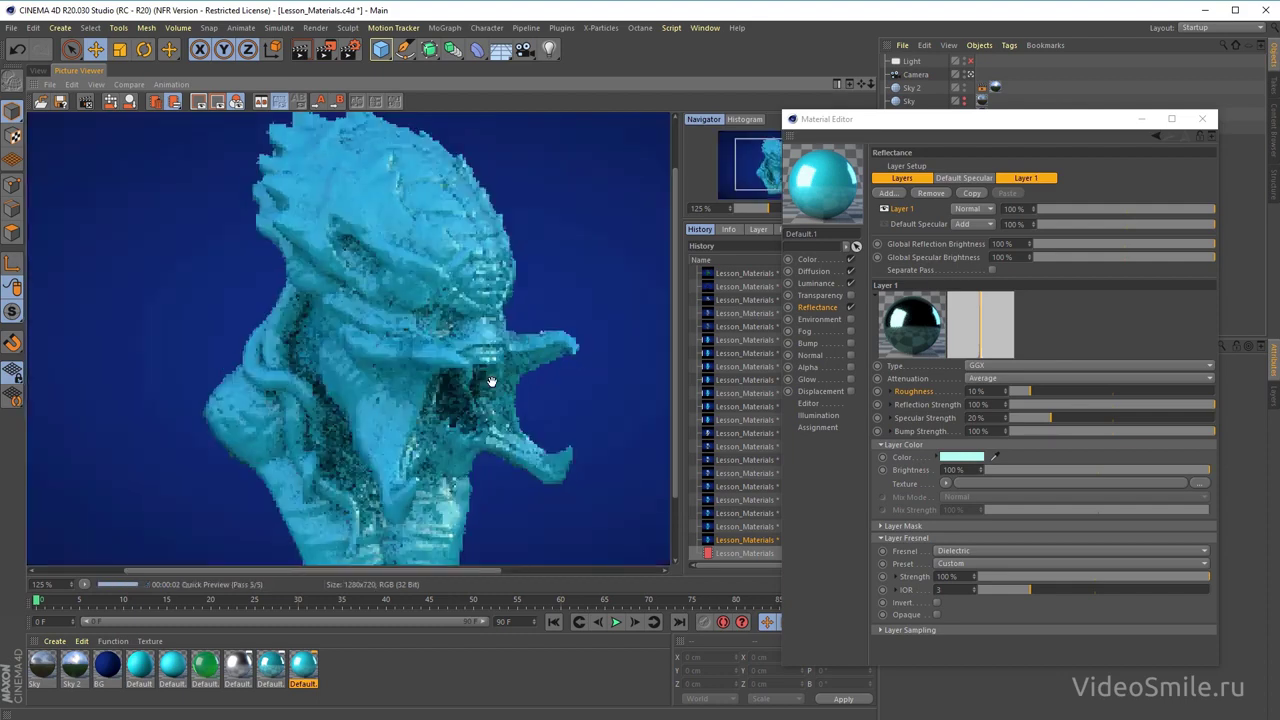
mouse_move(488, 378)
left_mouse_down()
mouse_move(471, 297)
mouse_move(470, 399)
left_mouse_up()
left_click_drag(452, 325, 477, 220)
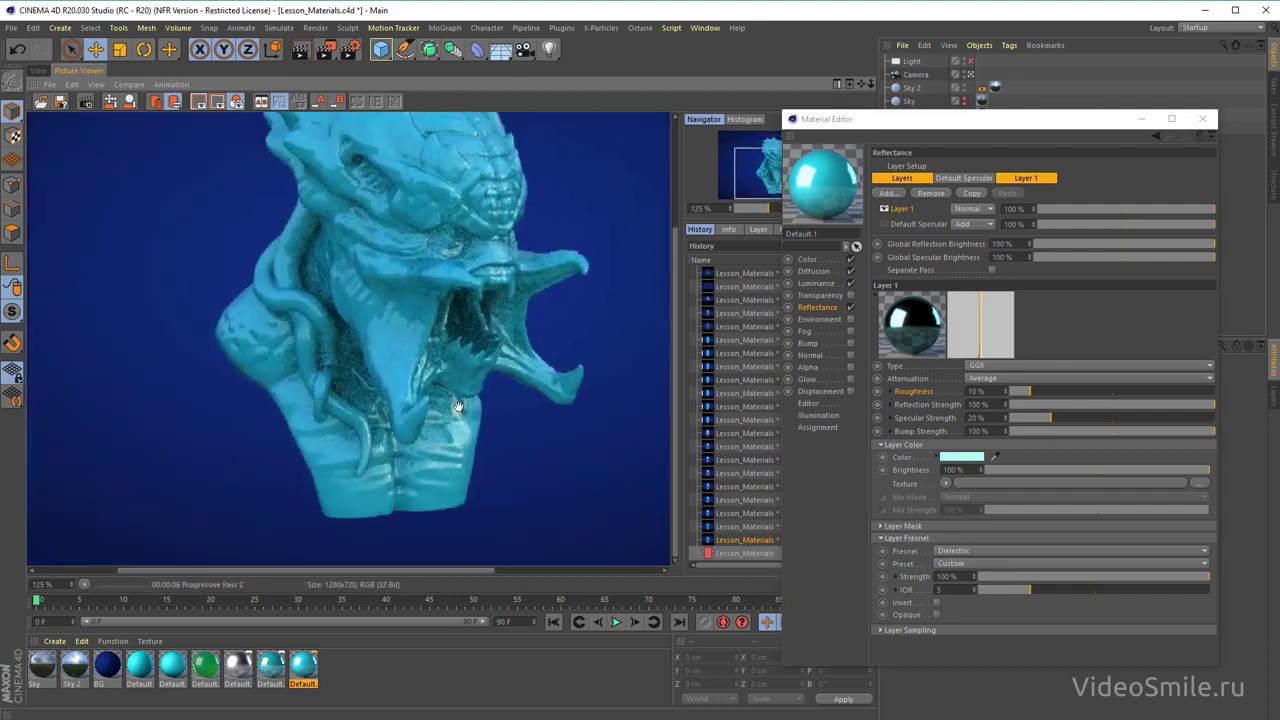
left_click_drag(930, 129, 997, 166)
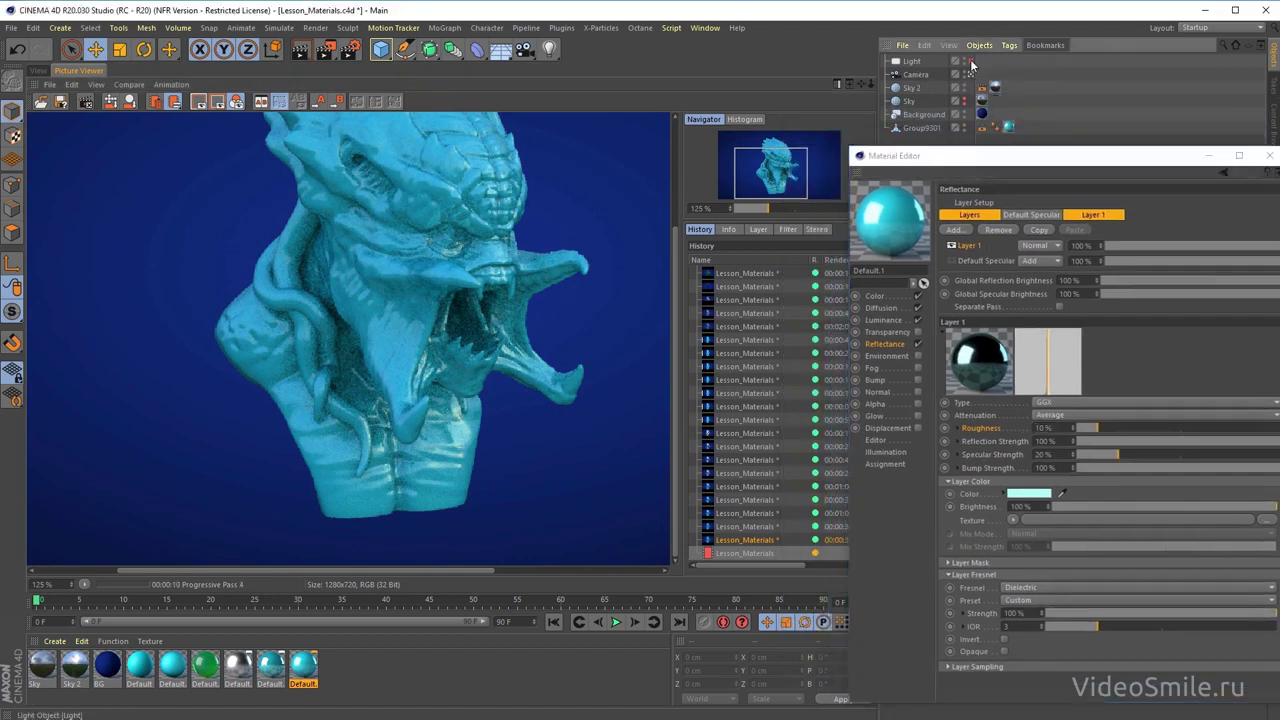
- Restart the render and pan around the enlarged bust to inspect the 10% roughness finish
left_click_drag(454, 255, 453, 305)
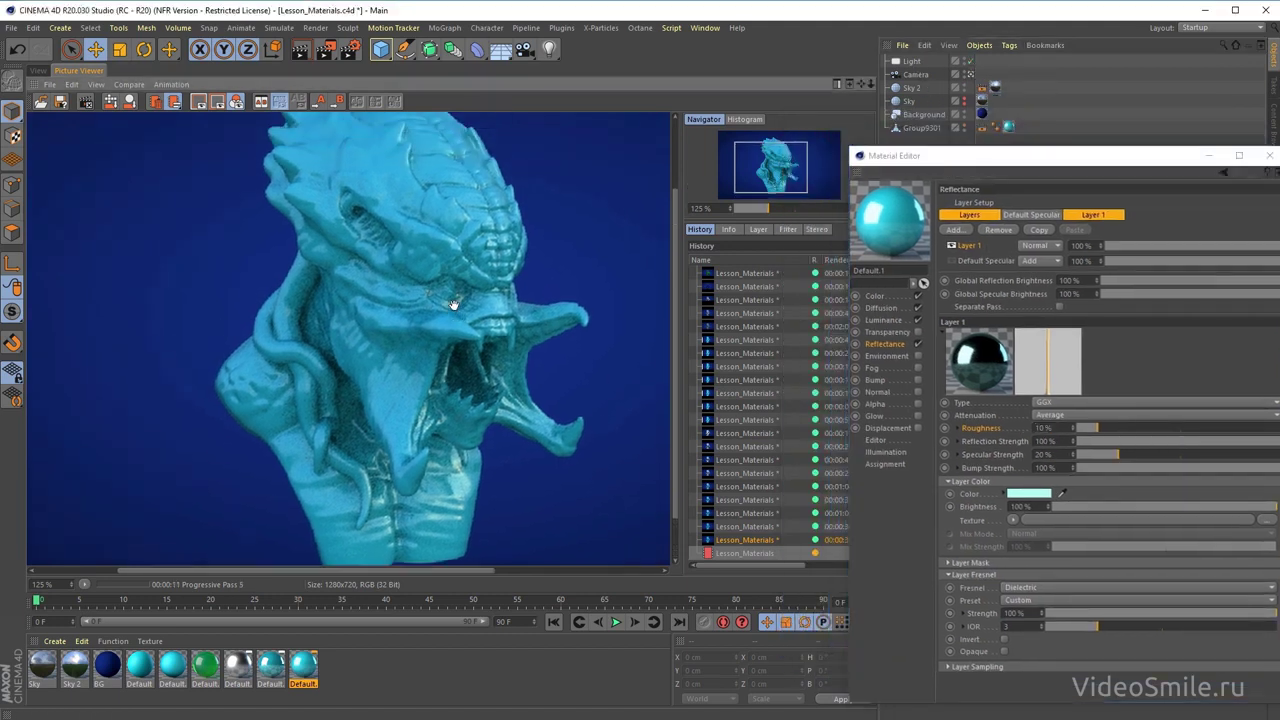
left_click(325, 49)
left_click(895, 524)
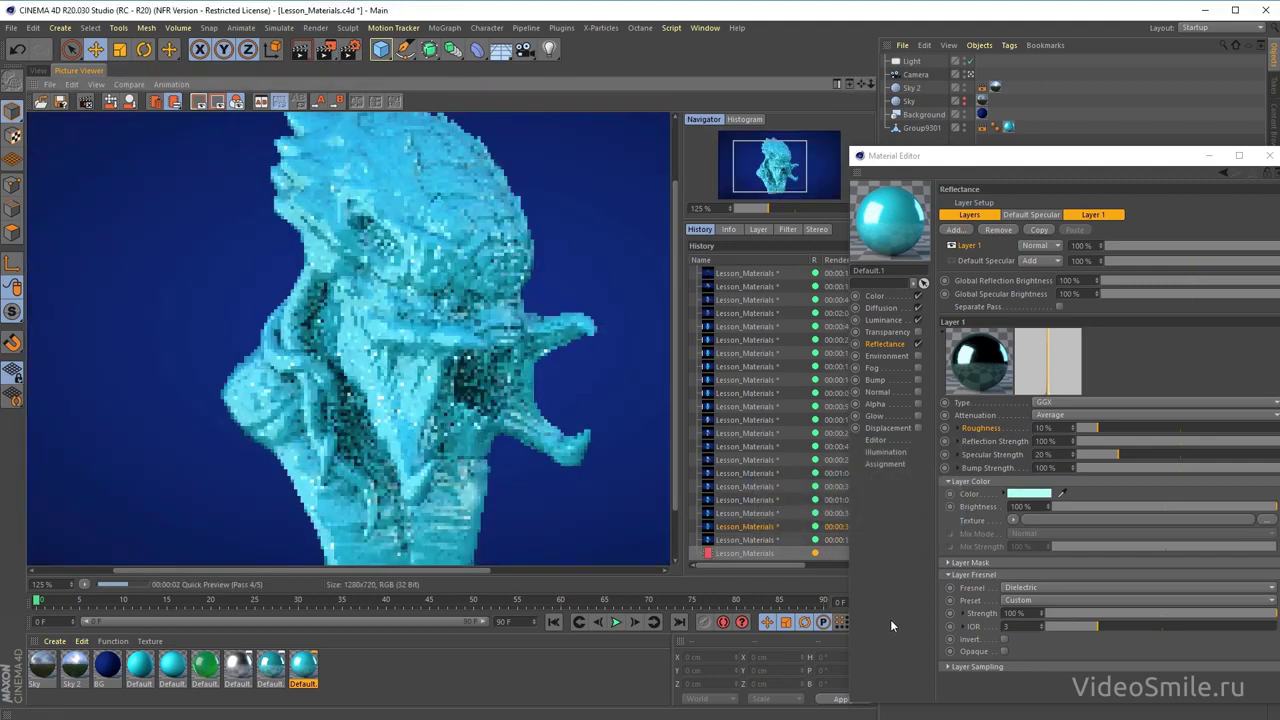
left_click_drag(491, 262, 527, 254)
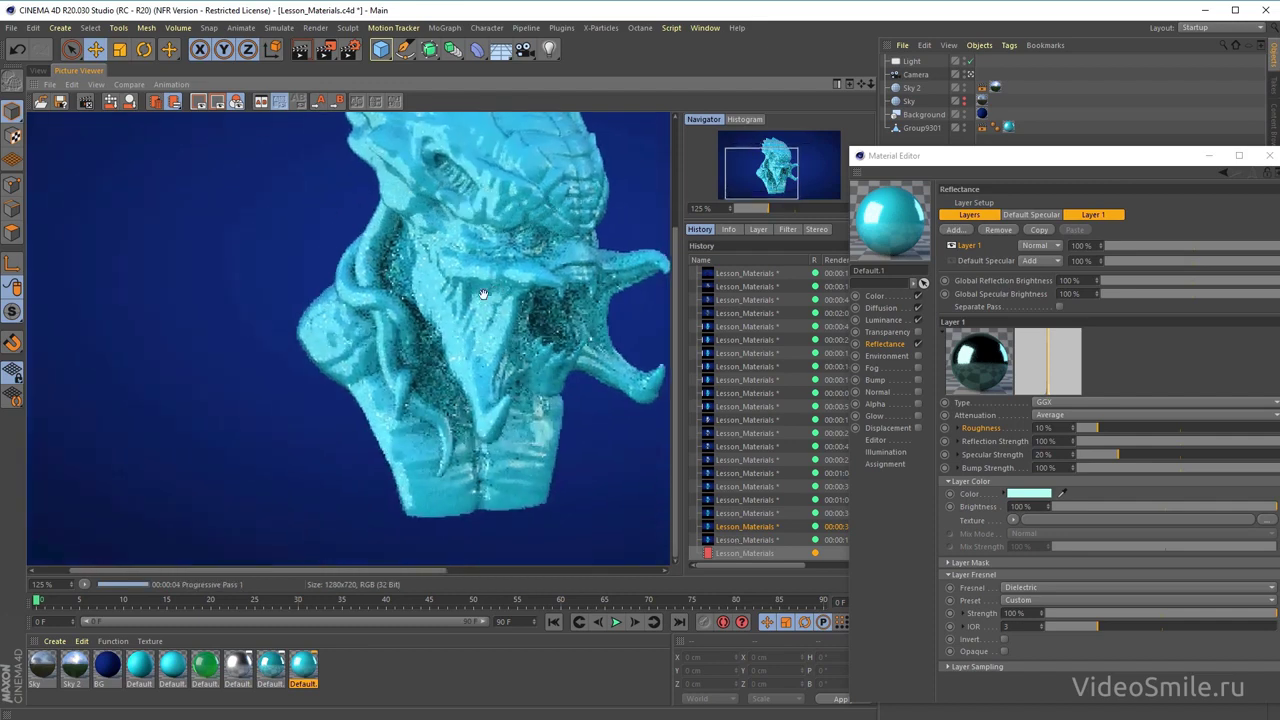
scroll(475, 270, "down", 2)
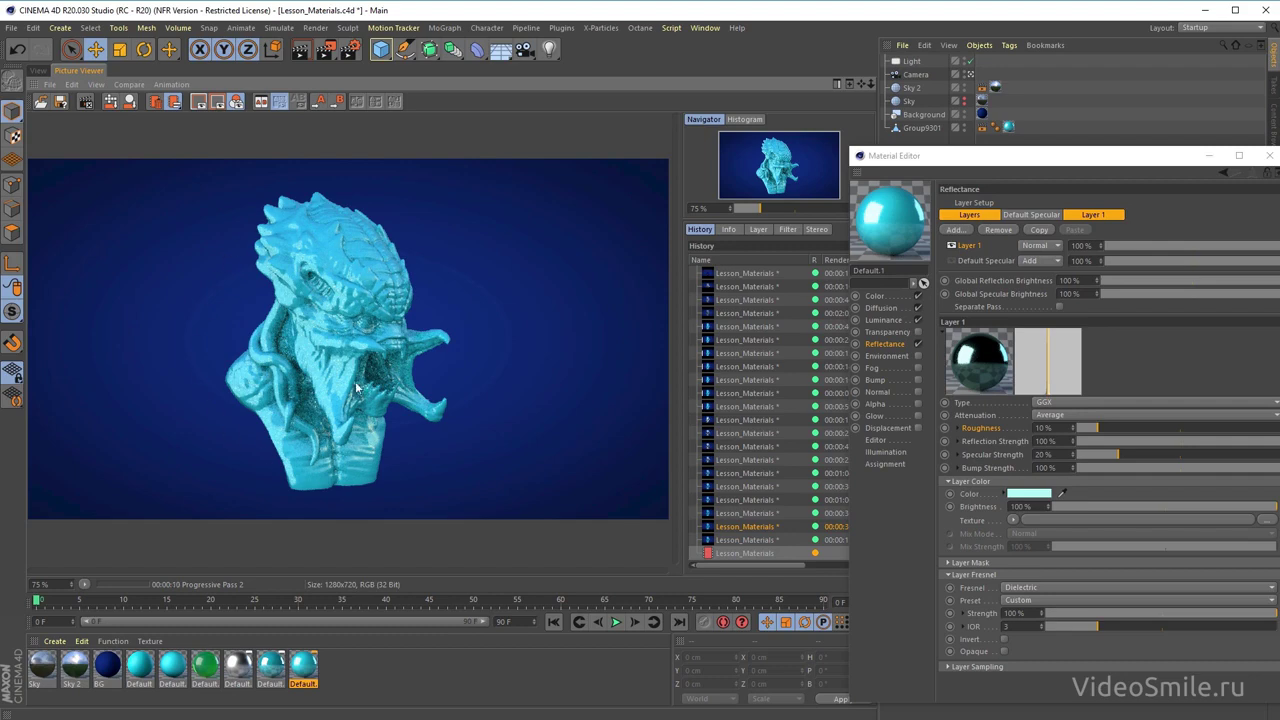
scroll(300, 400, "up", 3)
mouse_move(364, 320)
left_mouse_down()
mouse_move(452, 330)
mouse_move(464, 306)
left_mouse_up()
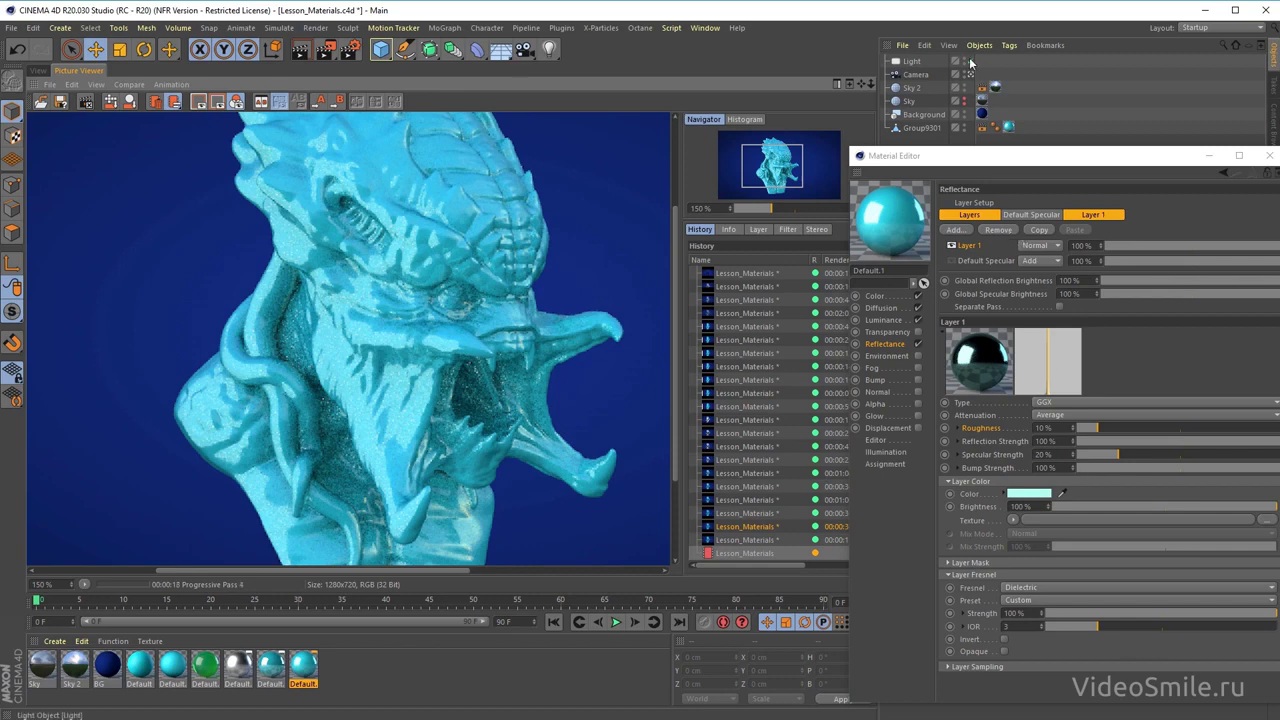
left_click(1043, 427)
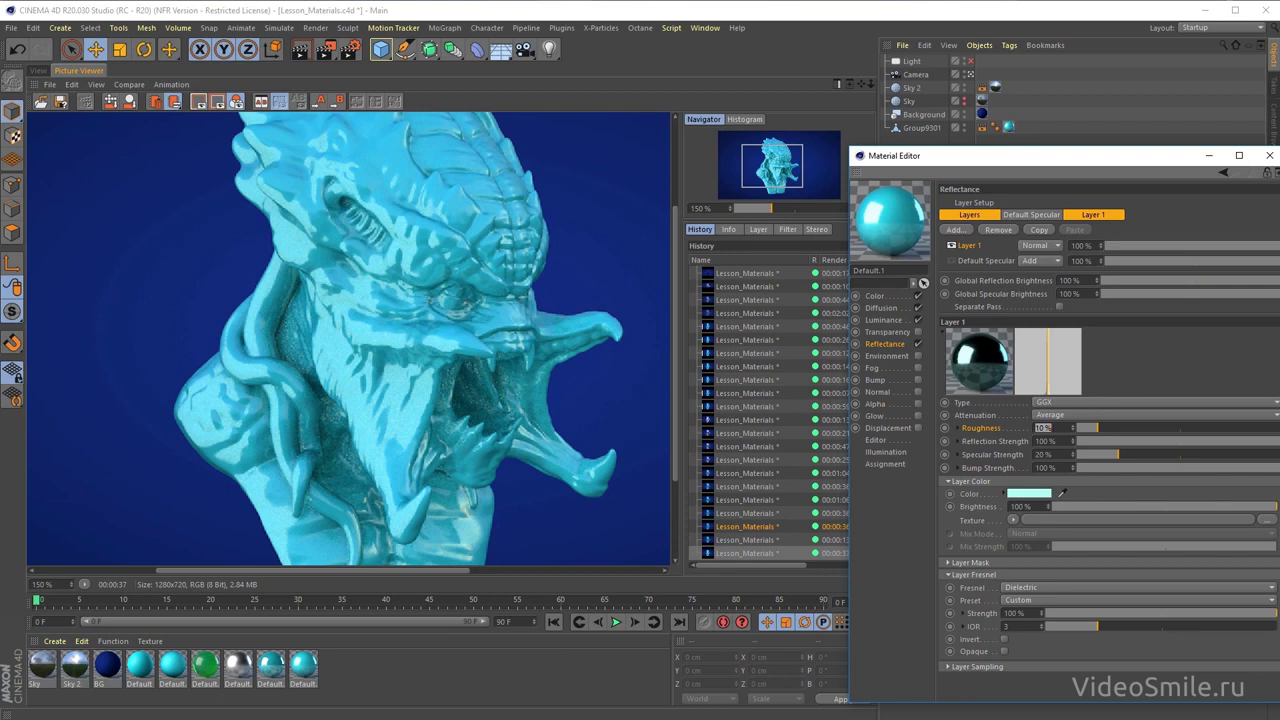
- Create a new material named Mat and switch off its Color channel
left_click(390, 687)
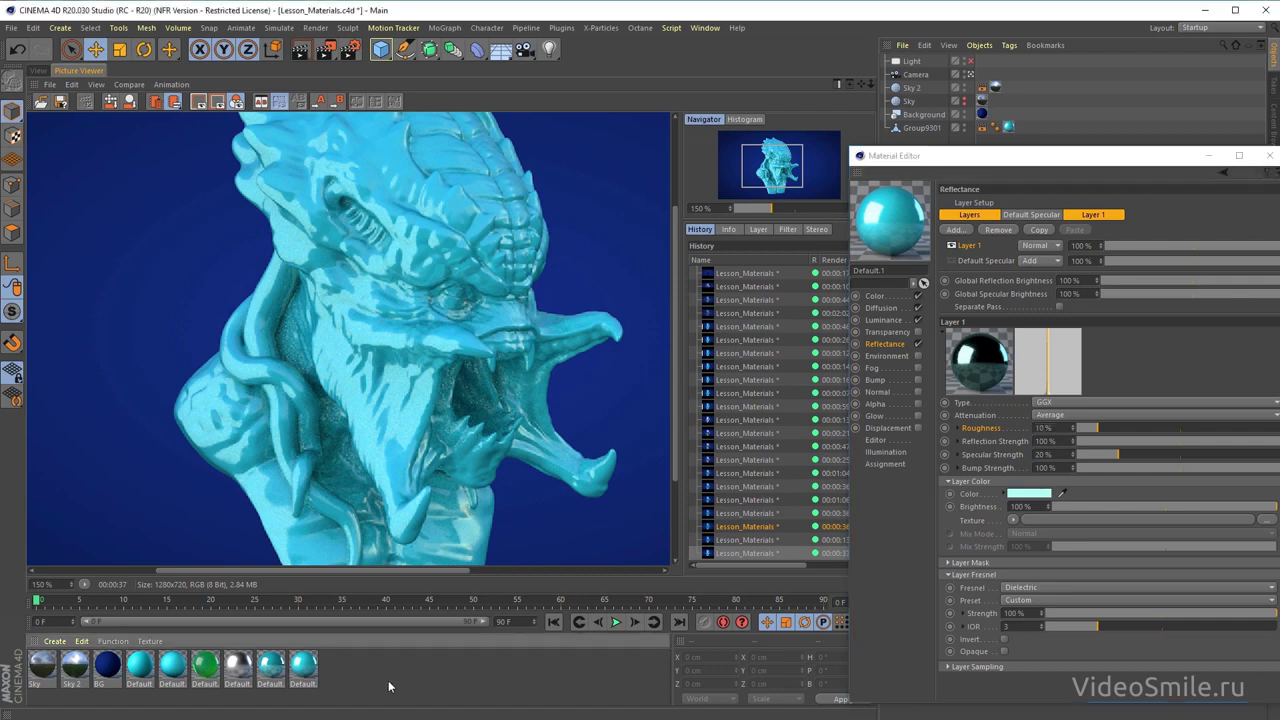
double_click(370, 678)
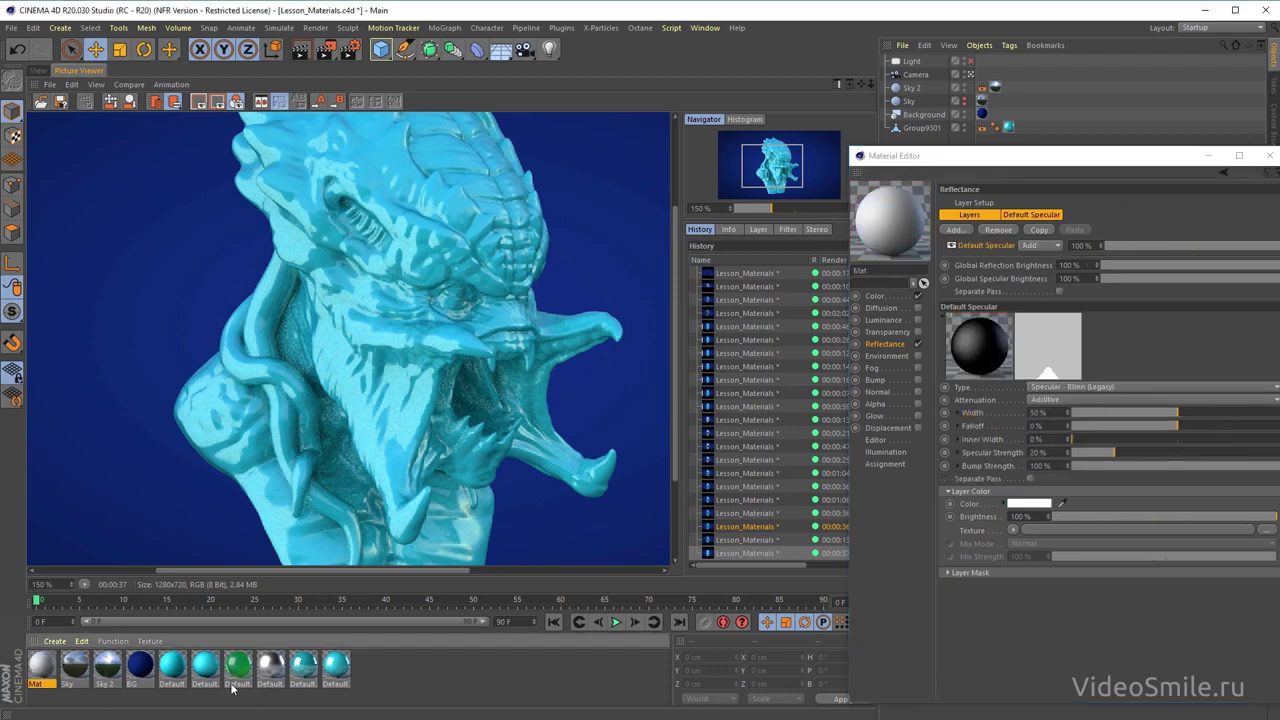
left_click_drag(44, 668, 352, 670)
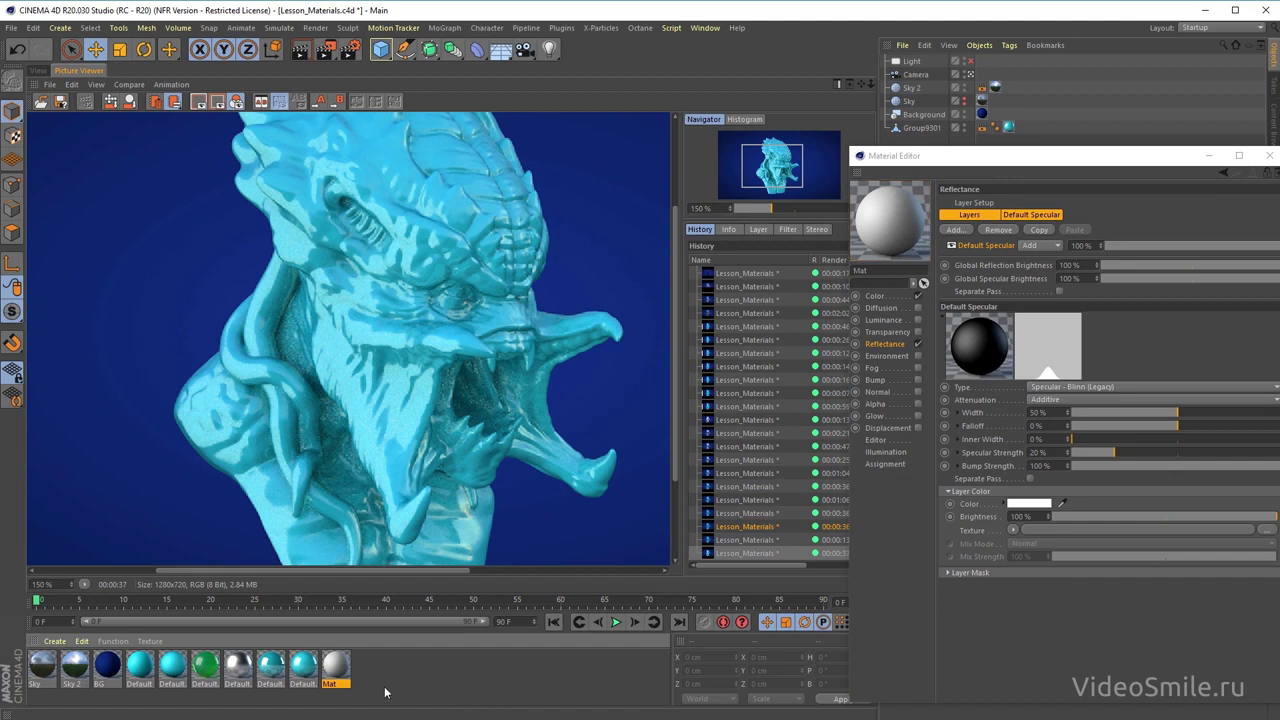
left_click(889, 297)
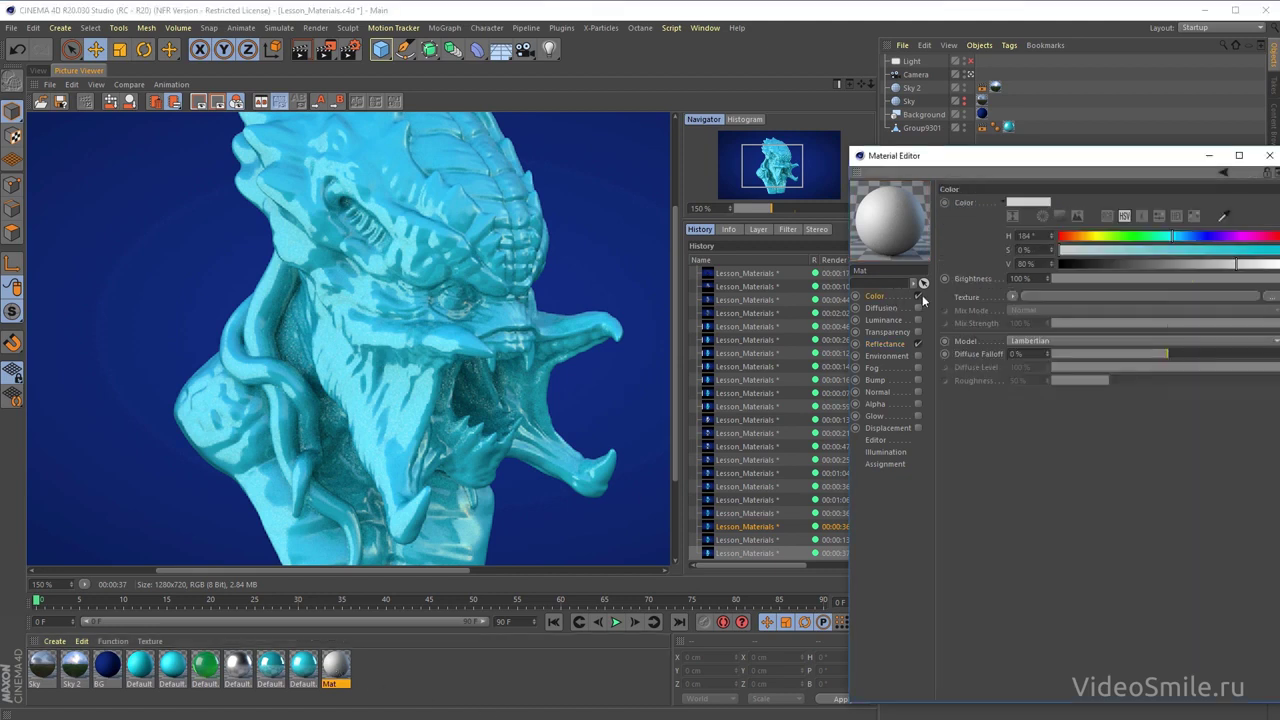
left_click(918, 297)
left_click(885, 344)
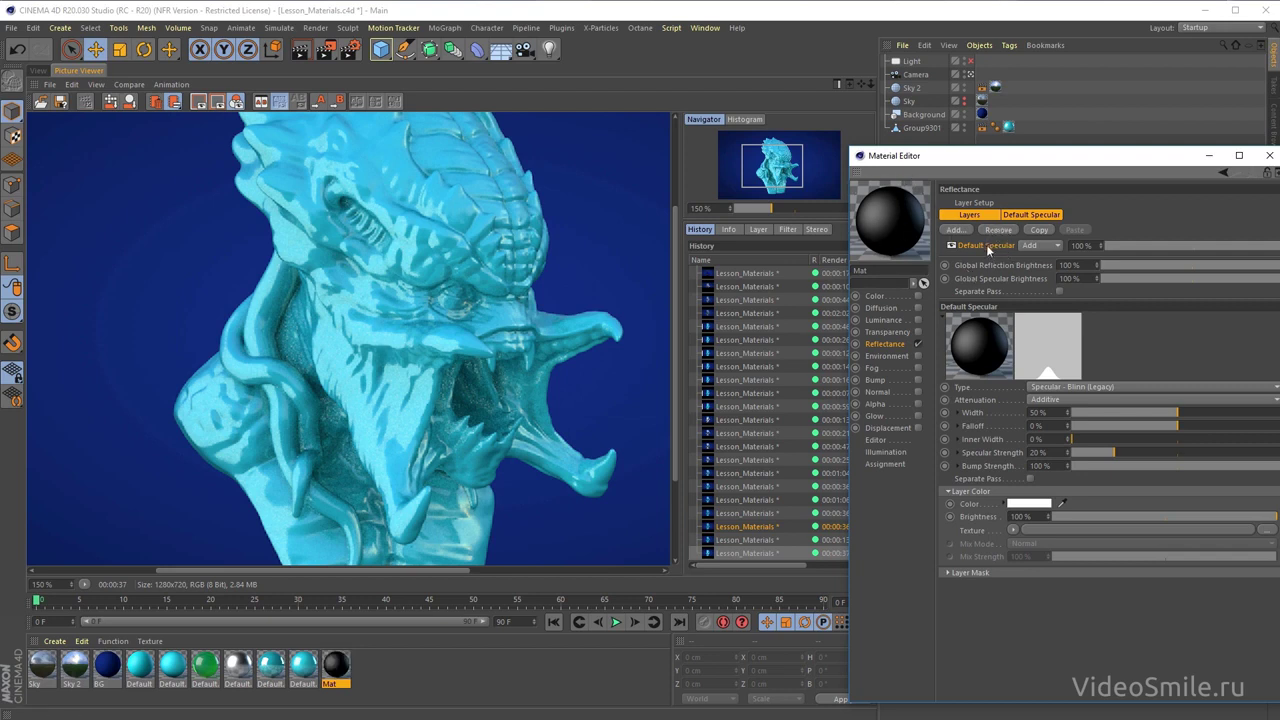
- Delete Mat's Default Specular layer and apply Mat to Group9301
key("Delete")
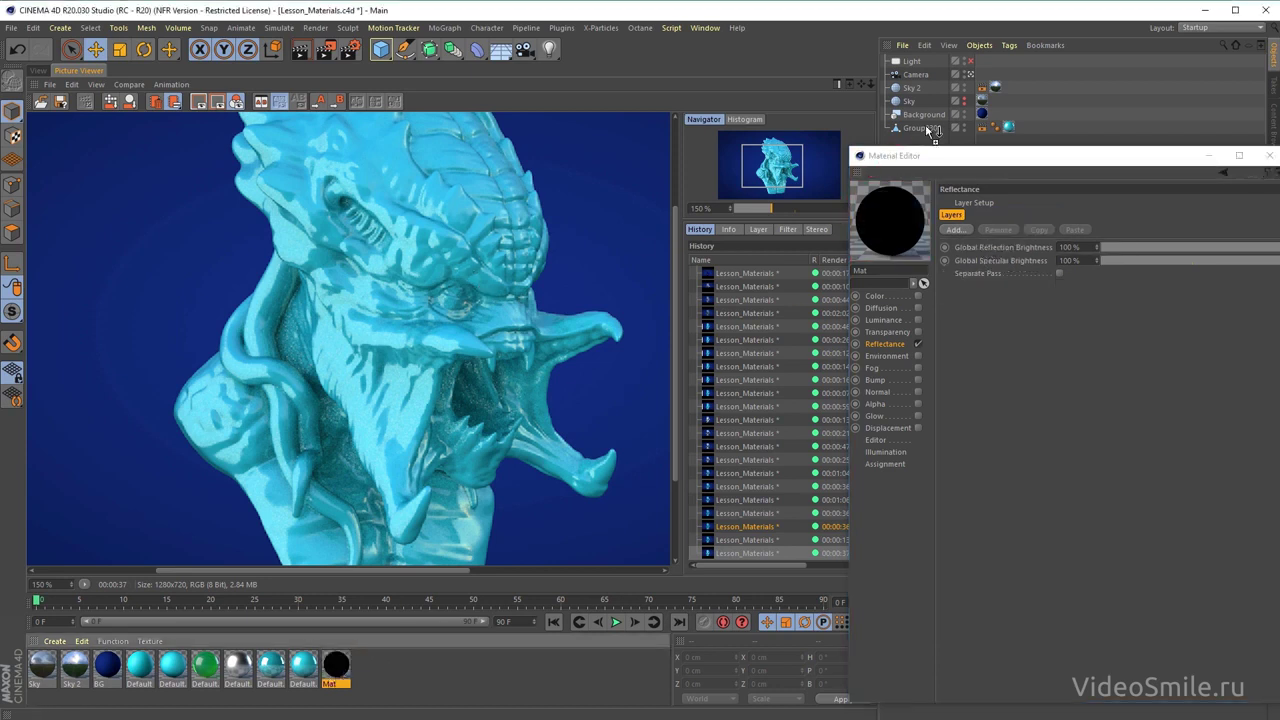
left_click_drag(330, 683, 1021, 127)
left_click_drag(958, 158, 906, 152)
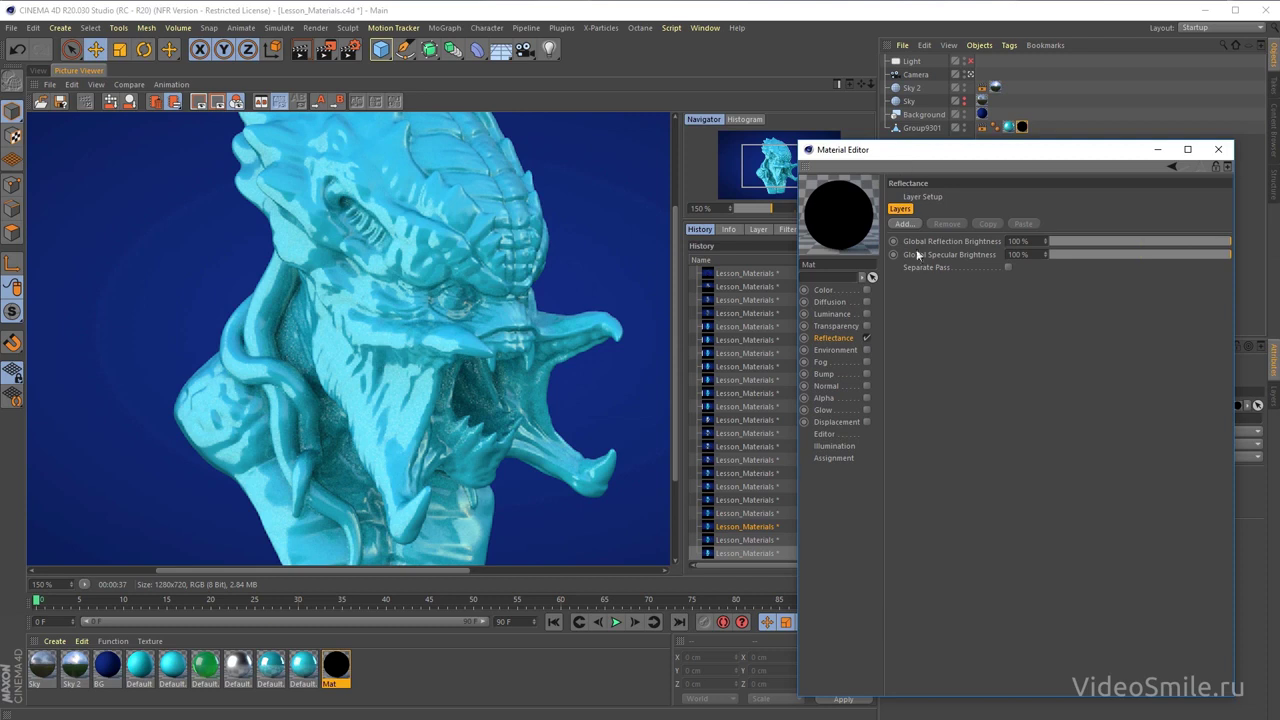
- Add a GGX reflectance layer to Mat with 91% roughness
left_click(905, 223)
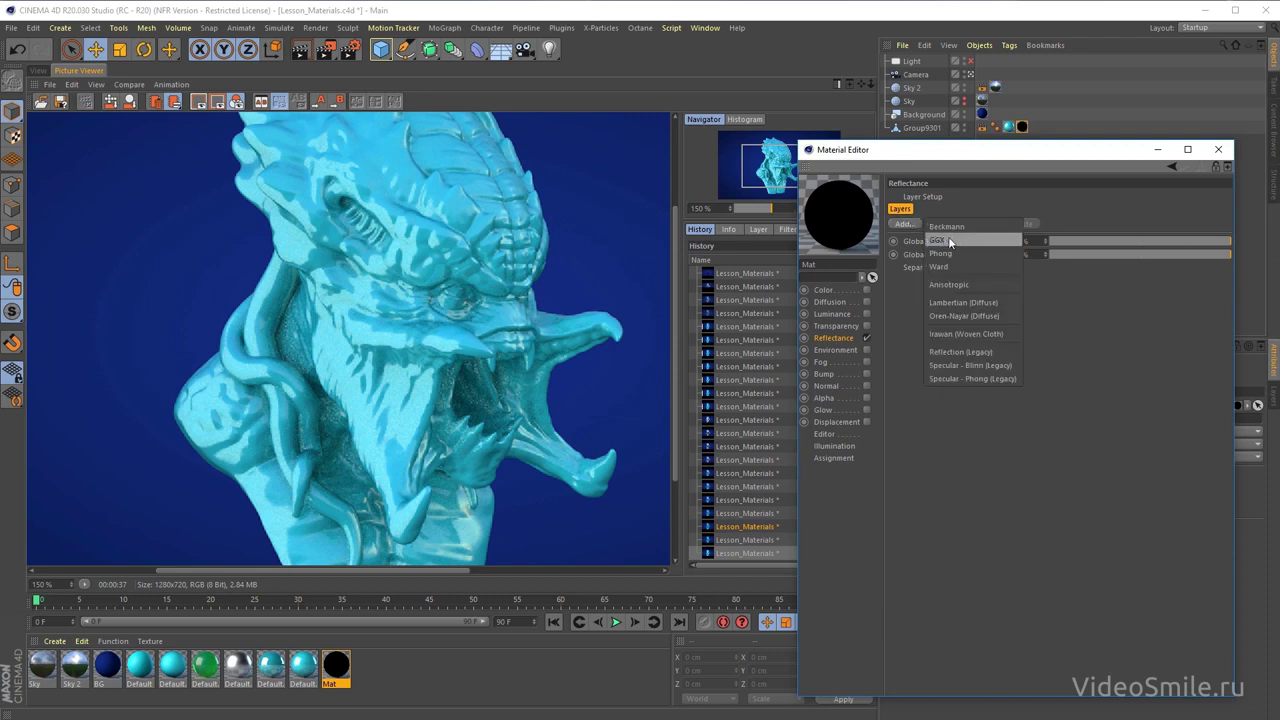
left_click(959, 242)
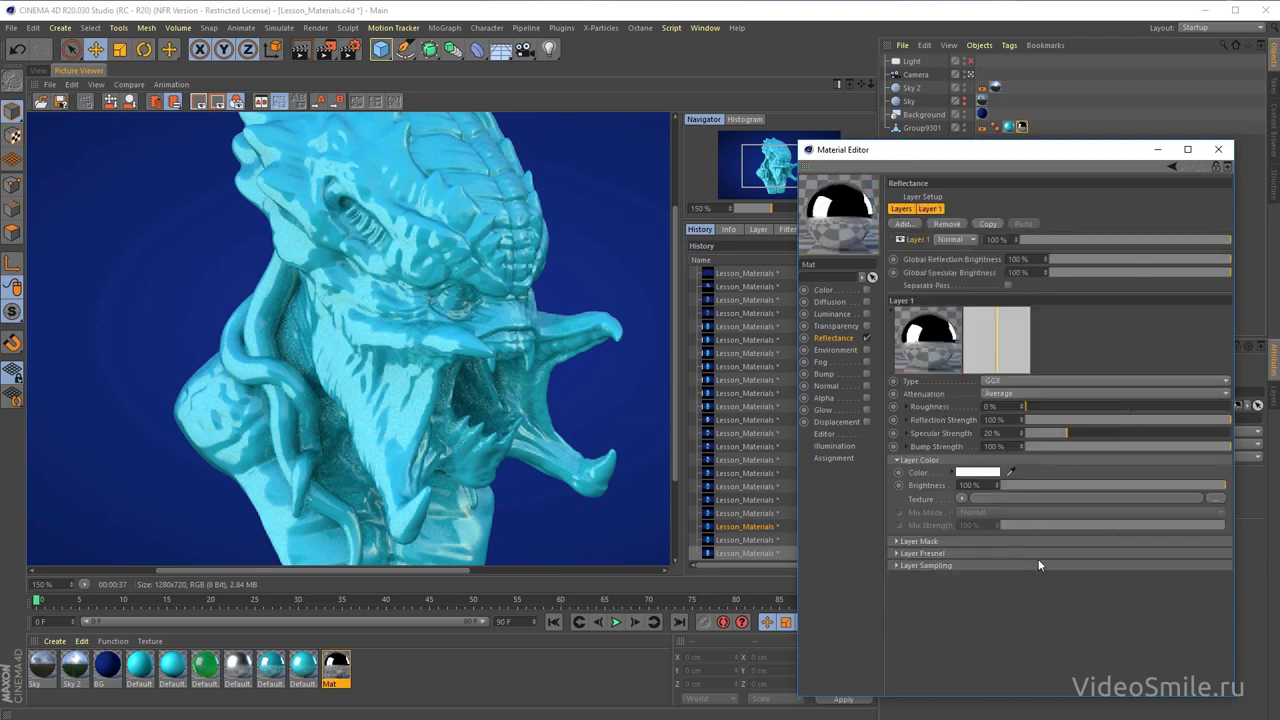
left_click_drag(948, 167, 919, 138)
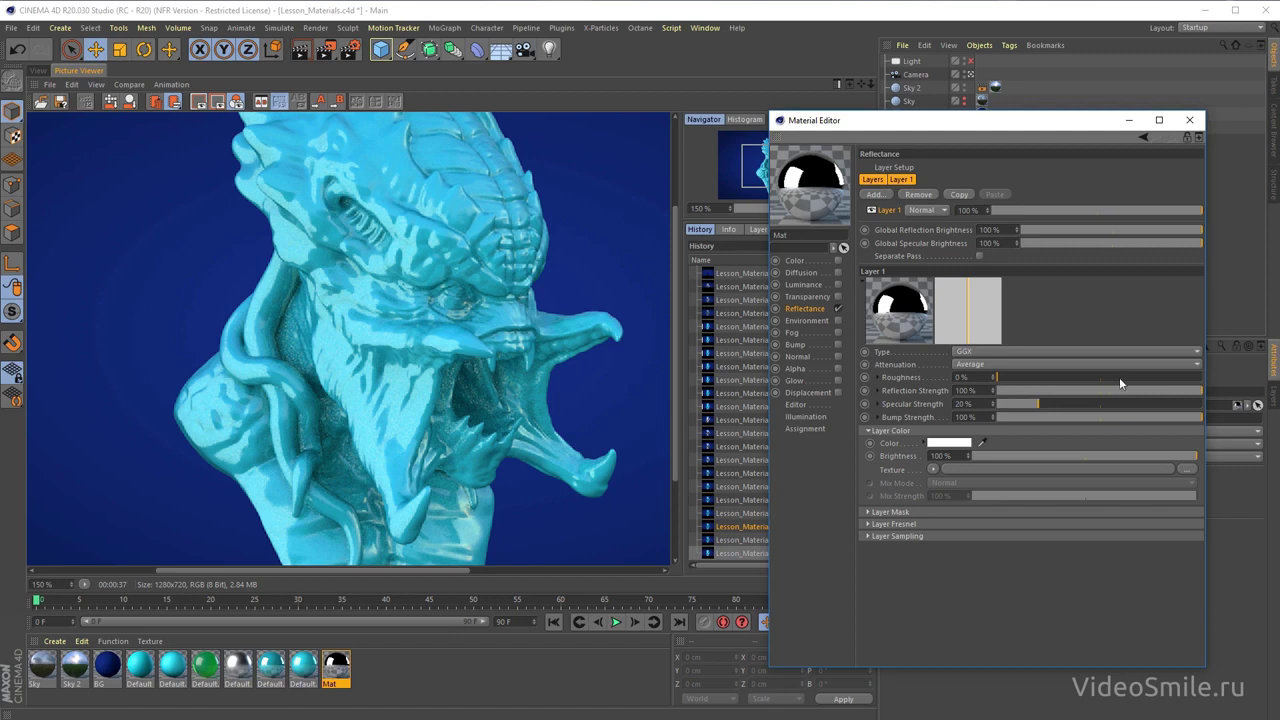
left_click_drag(1119, 377, 1175, 378)
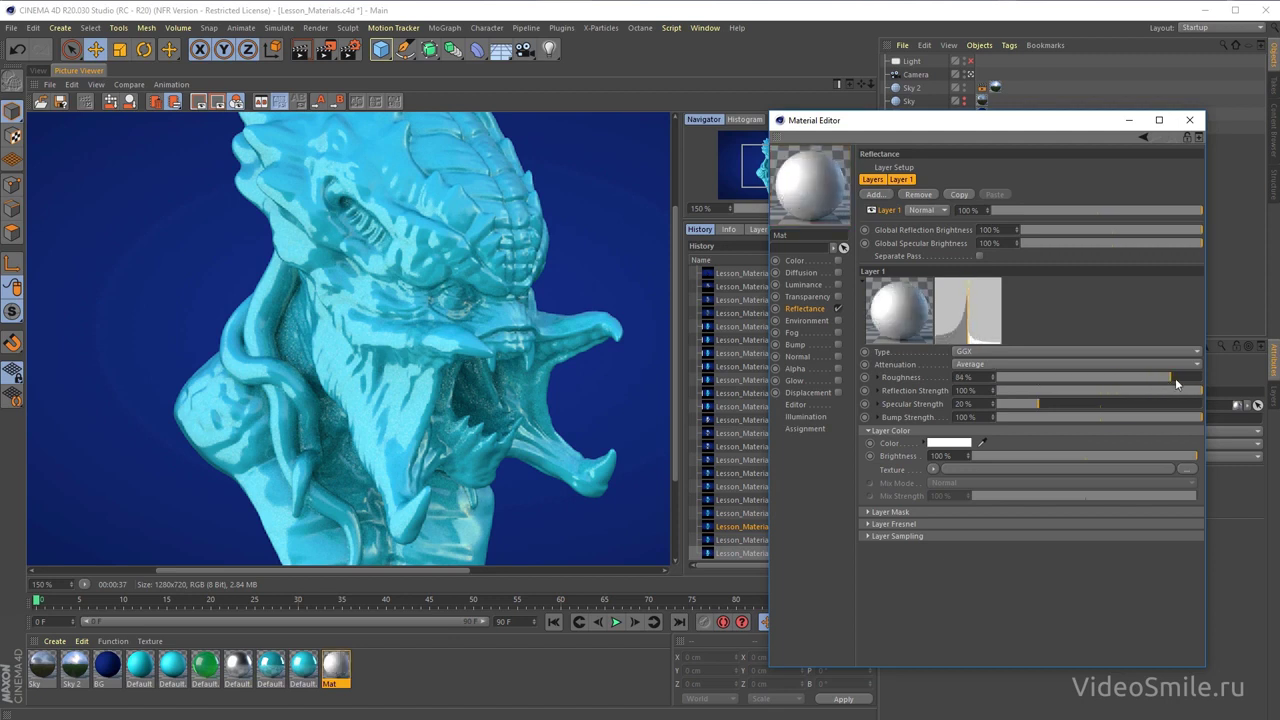
left_click_drag(1166, 375, 1181, 381)
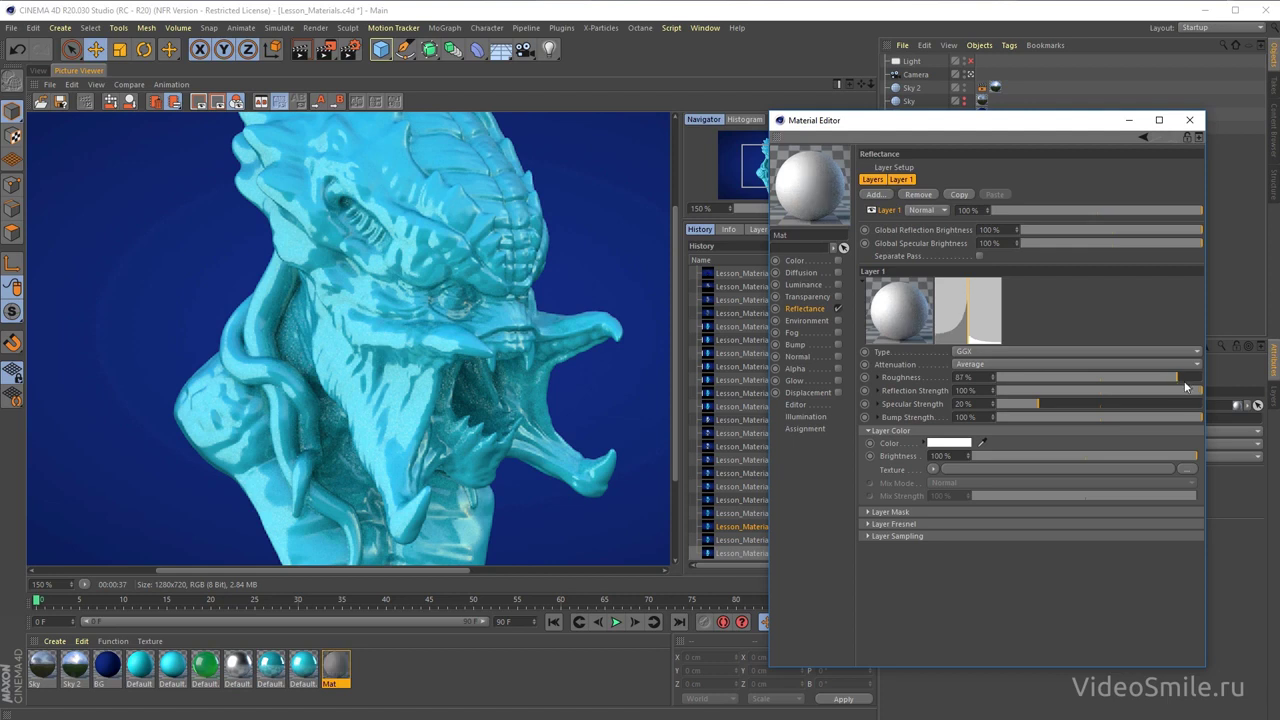
left_click(1184, 379)
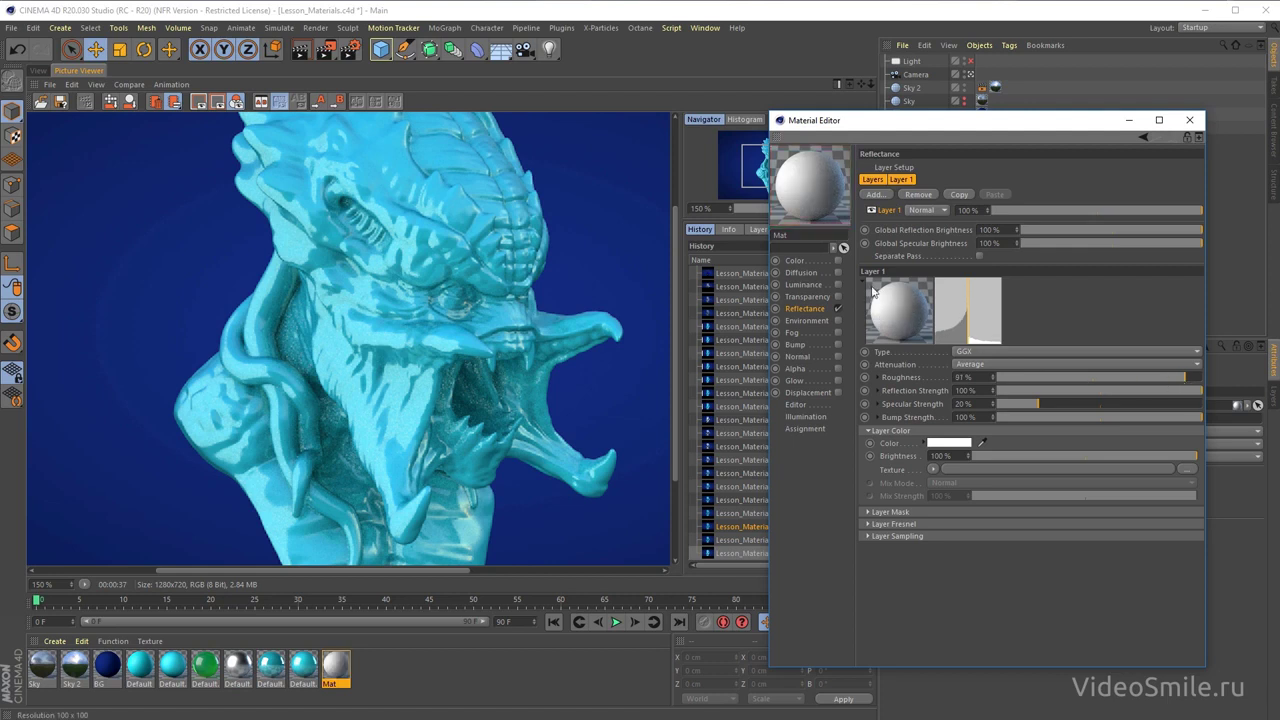
- Colour the GGX layer purple at 65% value
left_click(948, 443)
left_click_drag(938, 388, 838, 435)
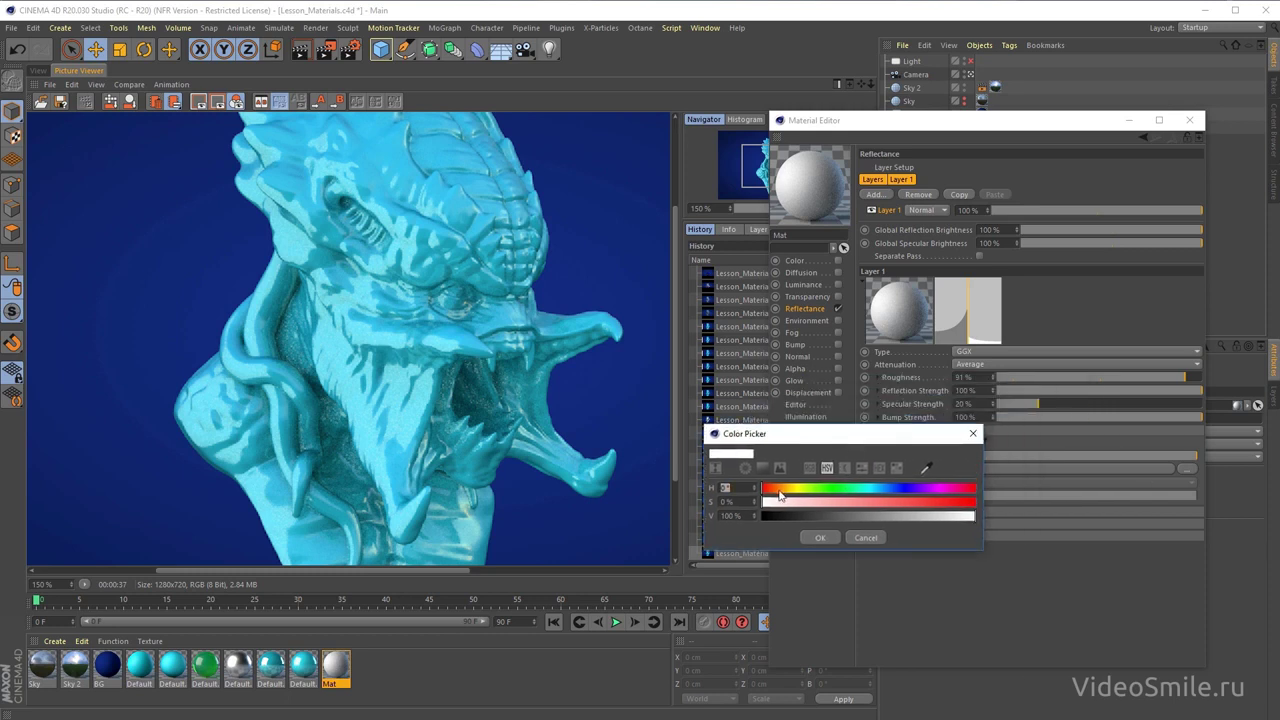
left_click(896, 489)
left_click_drag(896, 489, 918, 489)
left_click(879, 502)
left_click(900, 515)
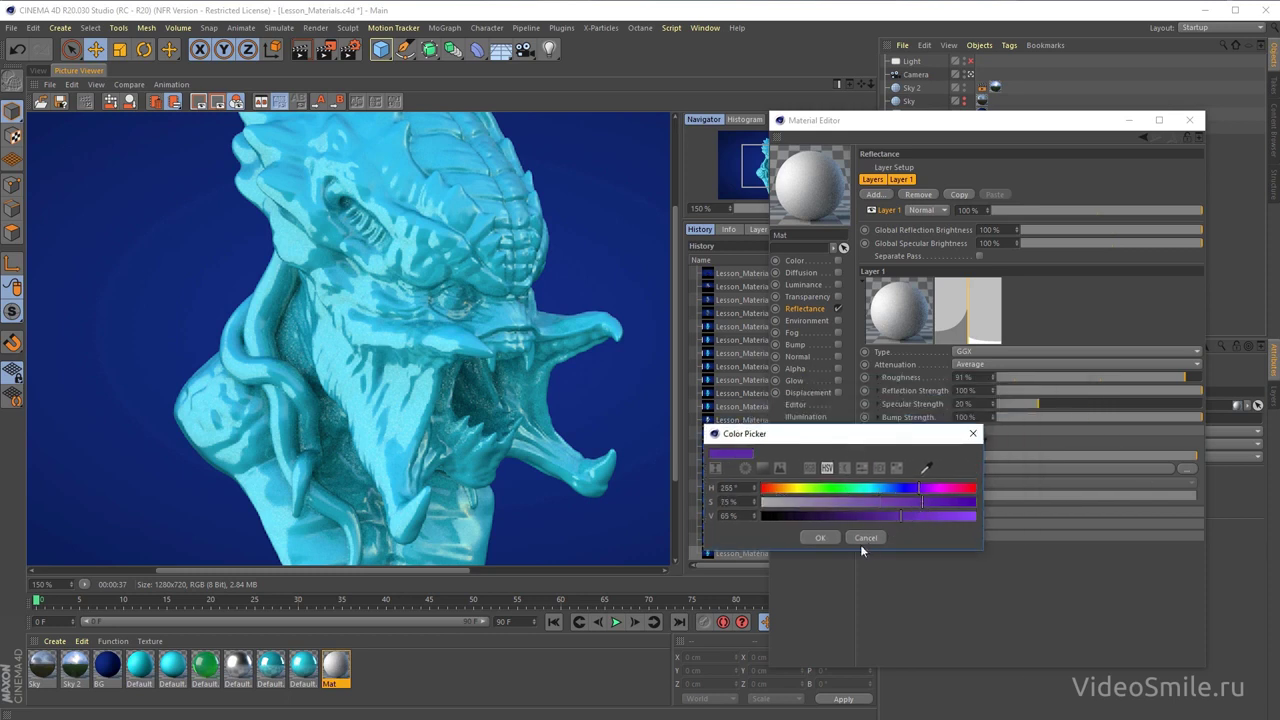
left_click(828, 538)
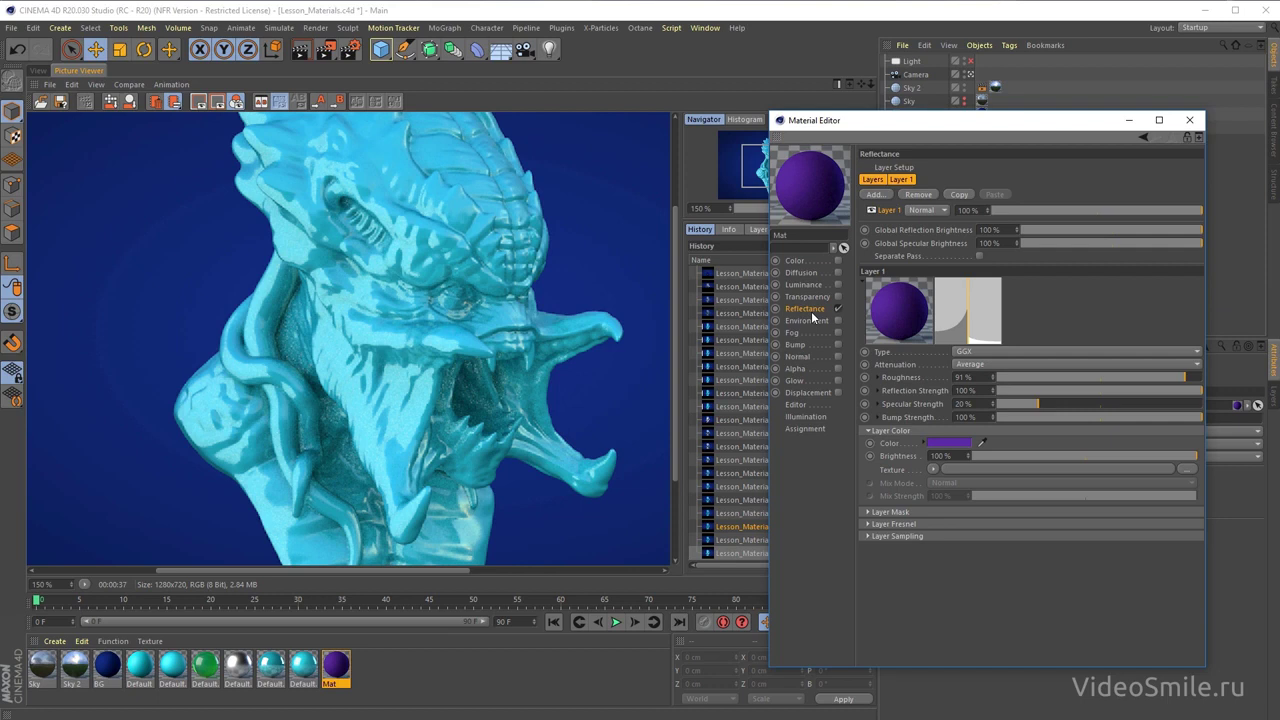
- Render the purple-material bust to the Picture Viewer with Shift+R and zoom out to see it whole
left_click(39, 72)
left_click_drag(885, 122, 1037, 334)
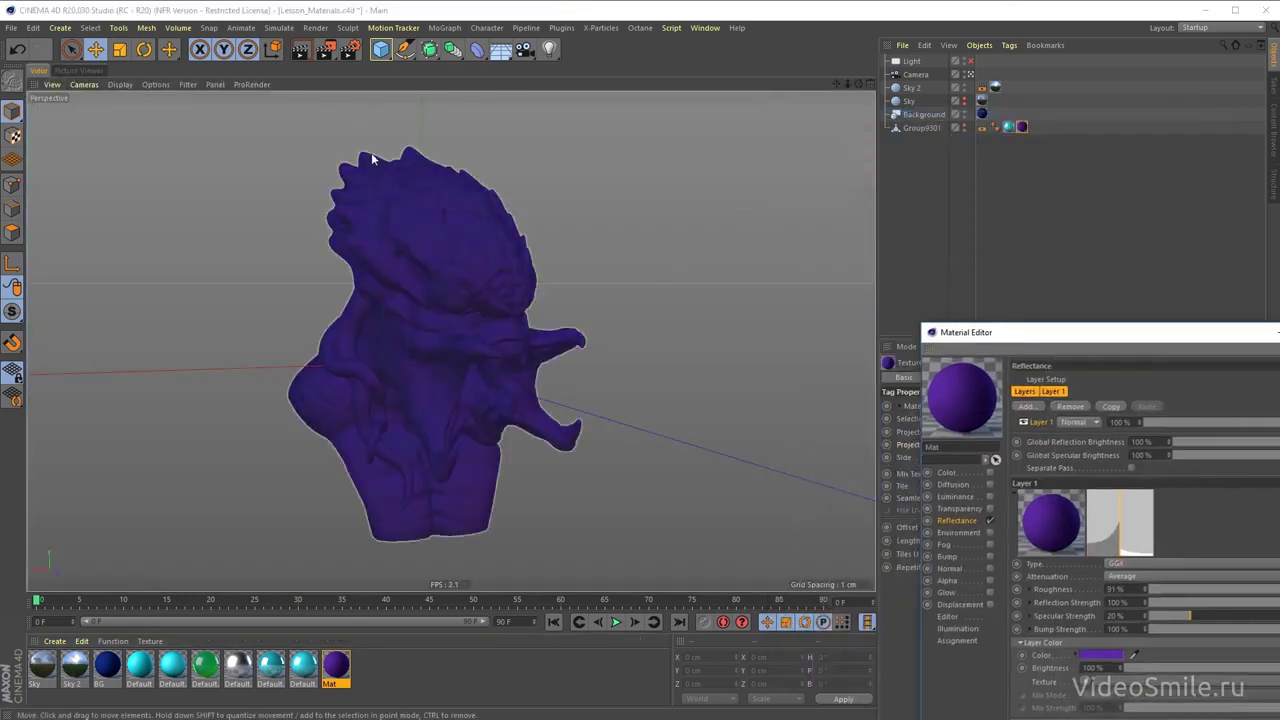
key("shift+r")
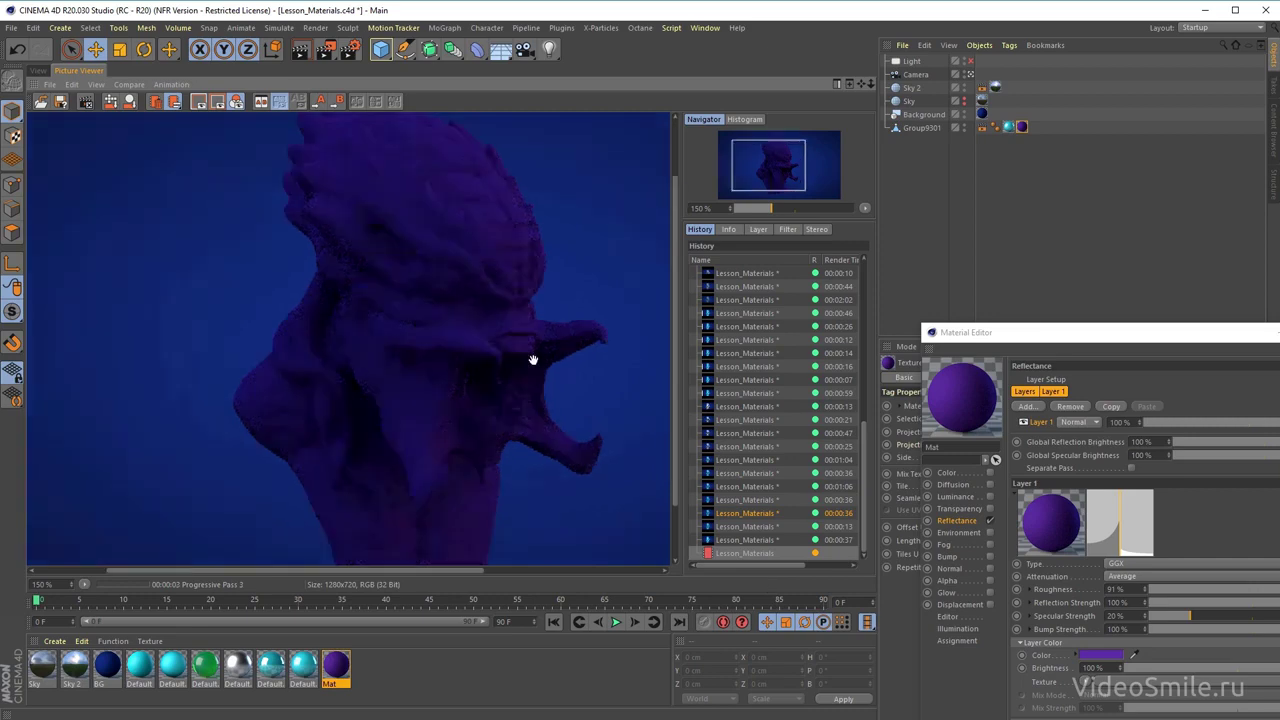
scroll(342, 302, "down", 2)
left_click_drag(1004, 332, 762, 204)
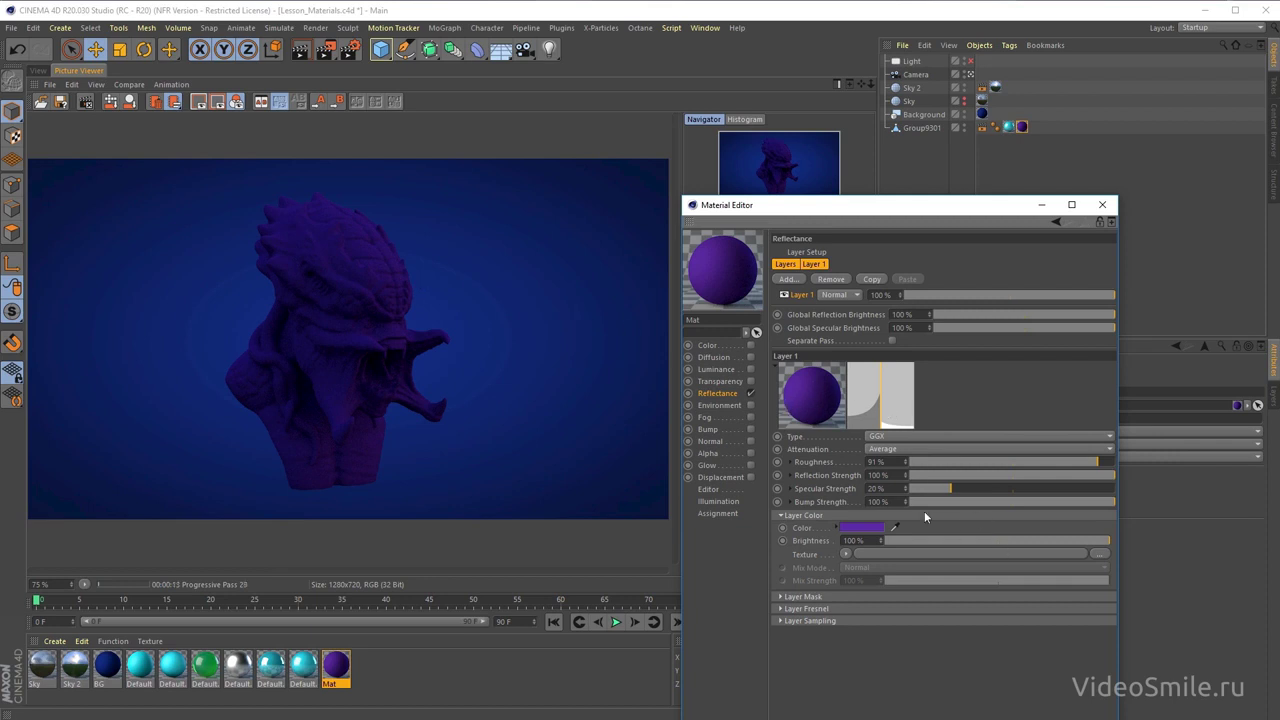
- Set Mat's reflection strength to 200% and re-render the bust
left_click(840, 476)
double_click(884, 475)
type("200")
key("Return")
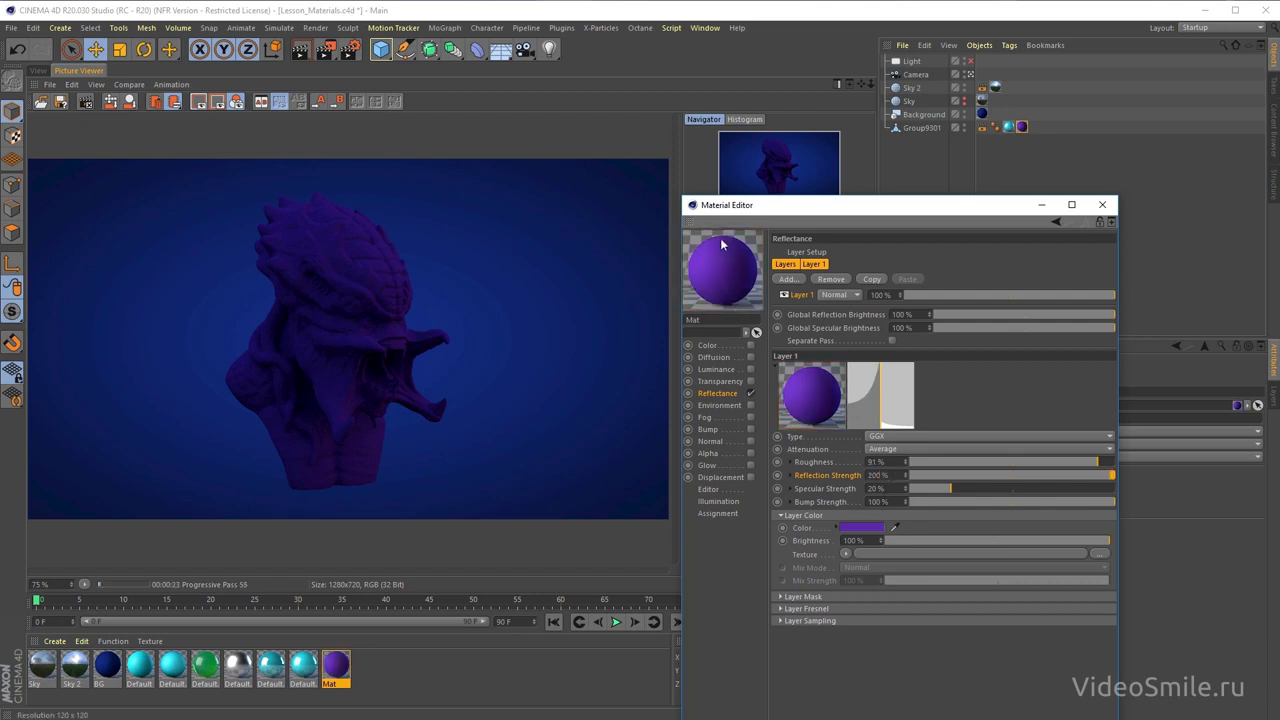
left_click(327, 50)
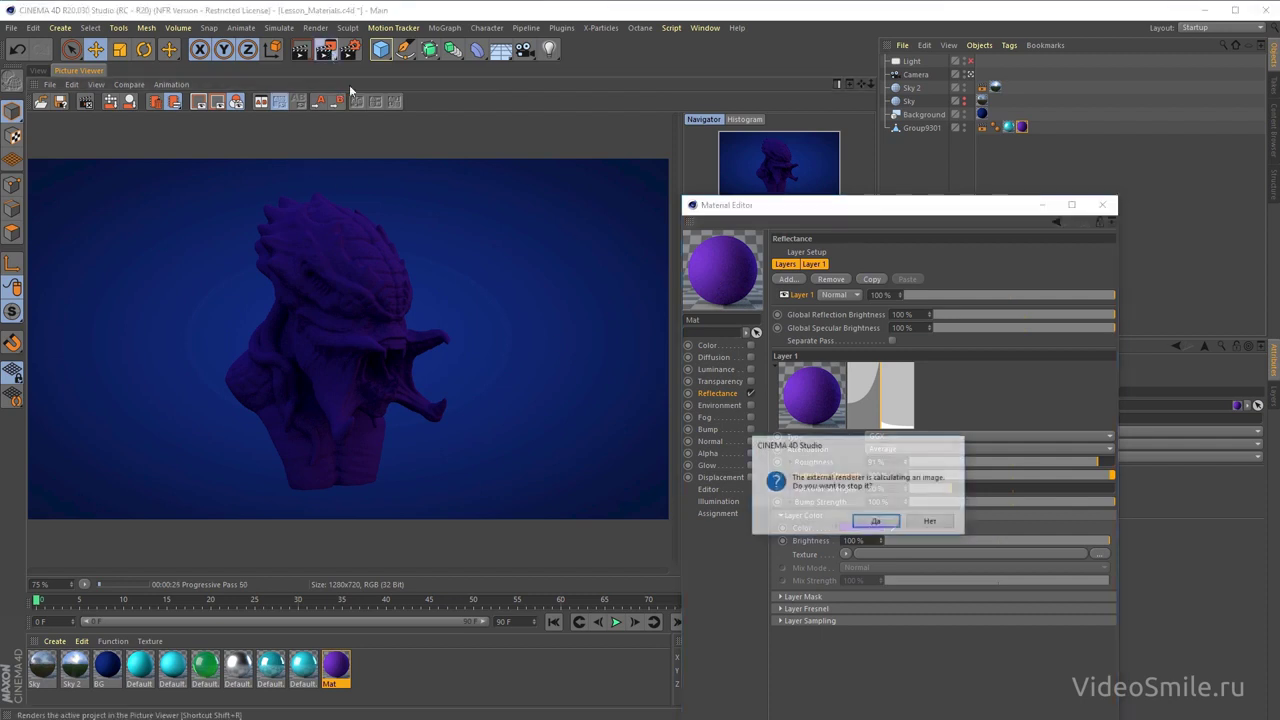
left_click(877, 525)
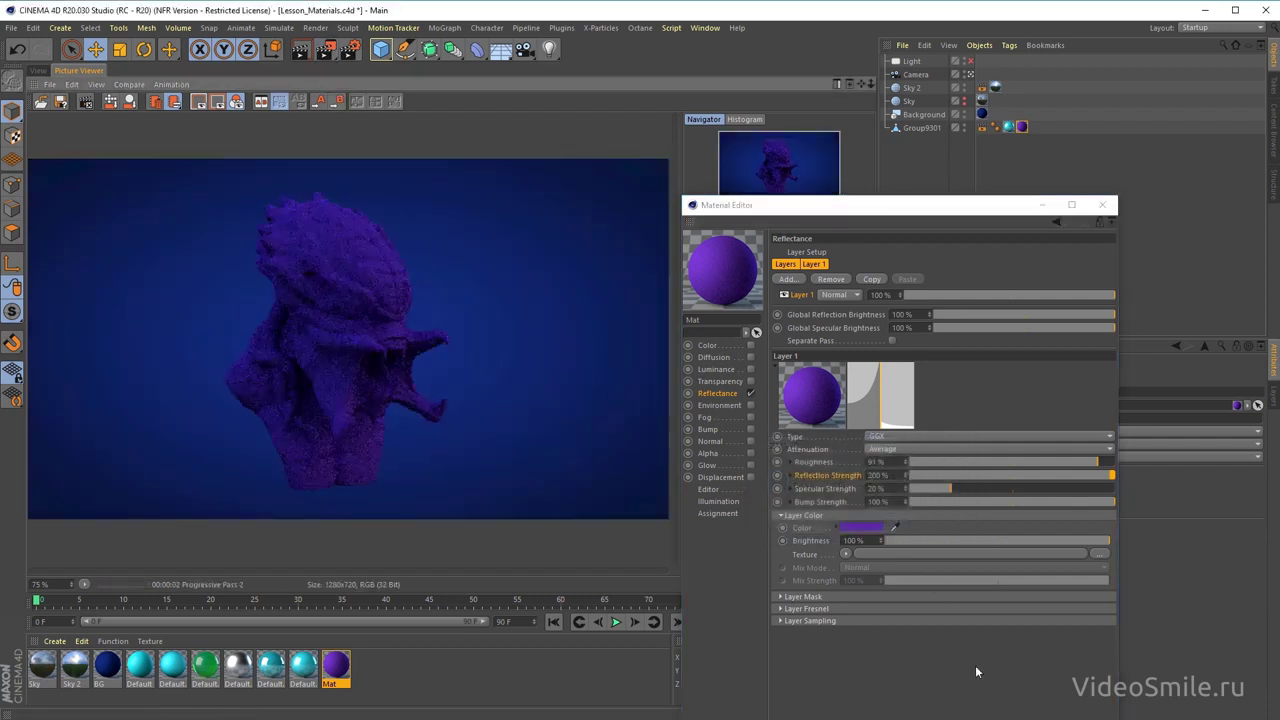
left_click_drag(829, 206, 973, 161)
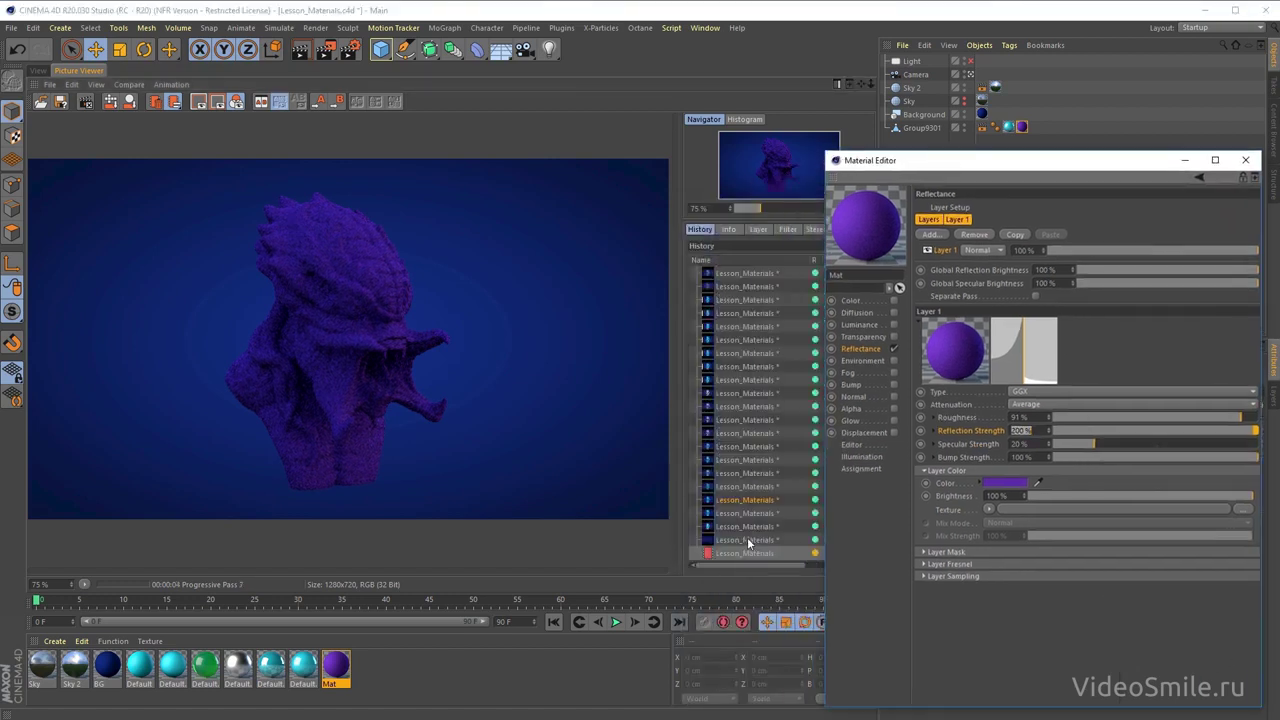
left_click(750, 552)
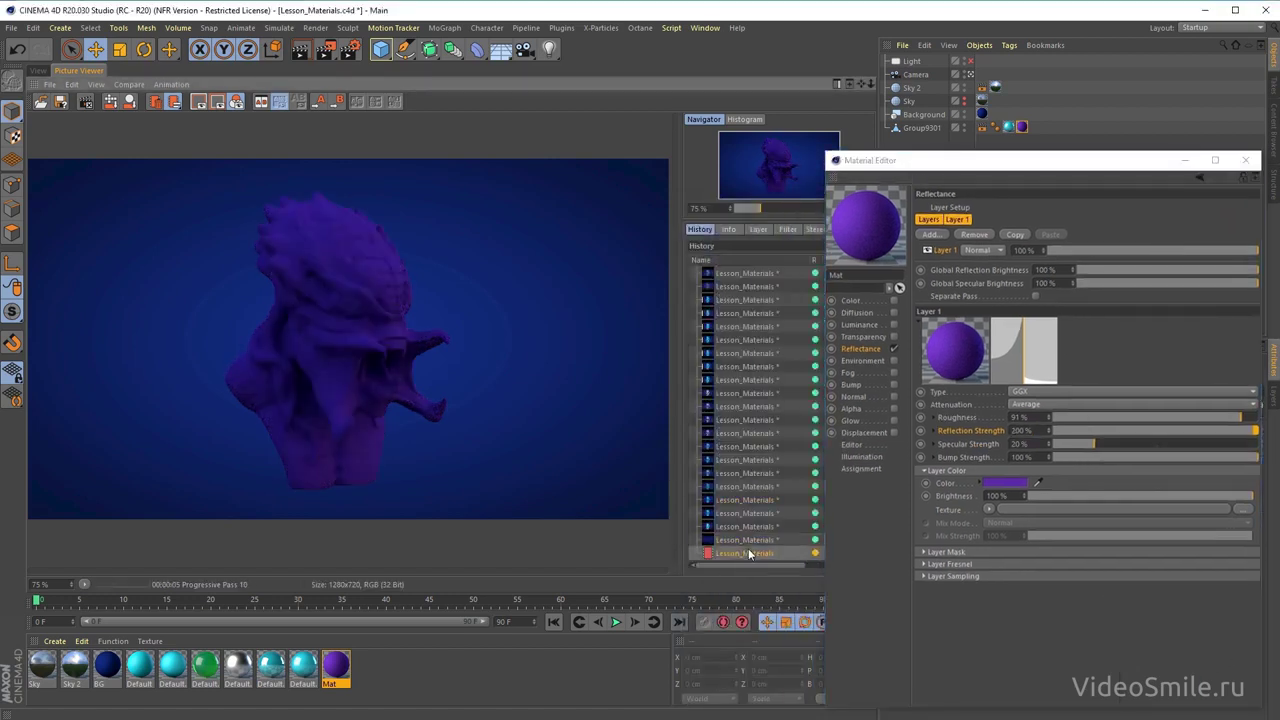
- Raise reflection strength to 350%, re-render, and inspect the creature's head up close
left_click(1022, 430)
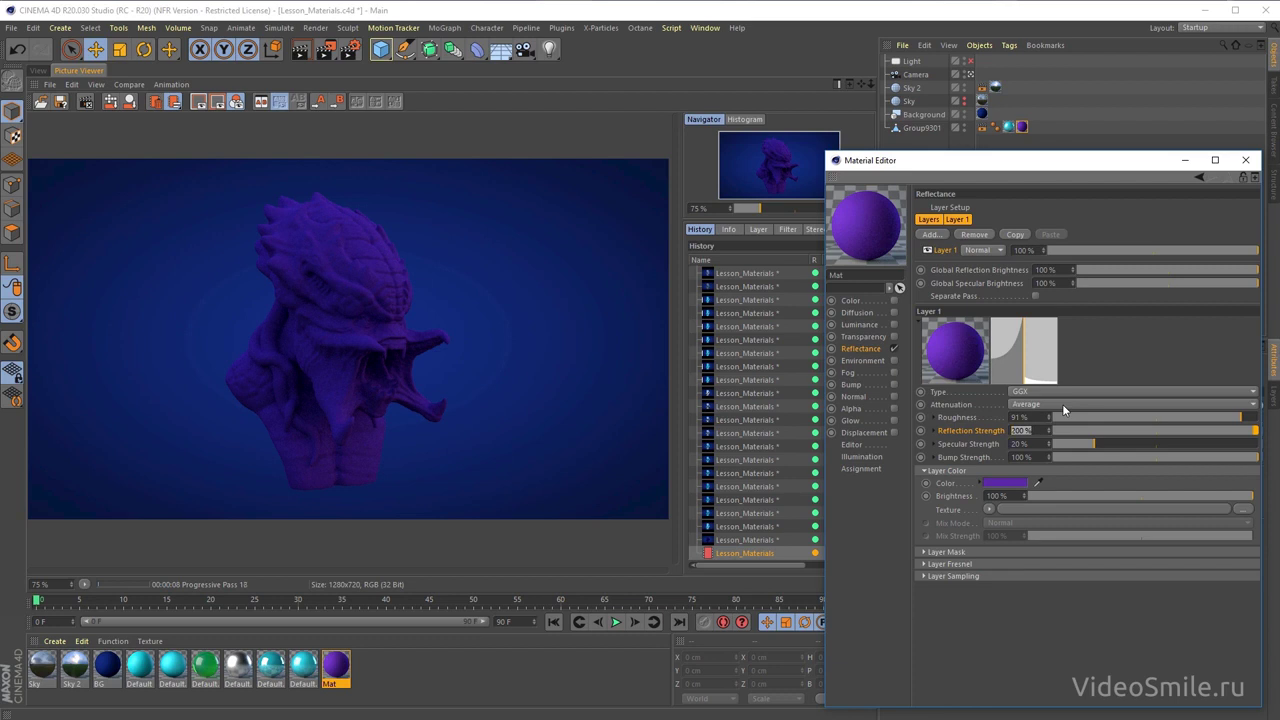
type("350")
key("Return")
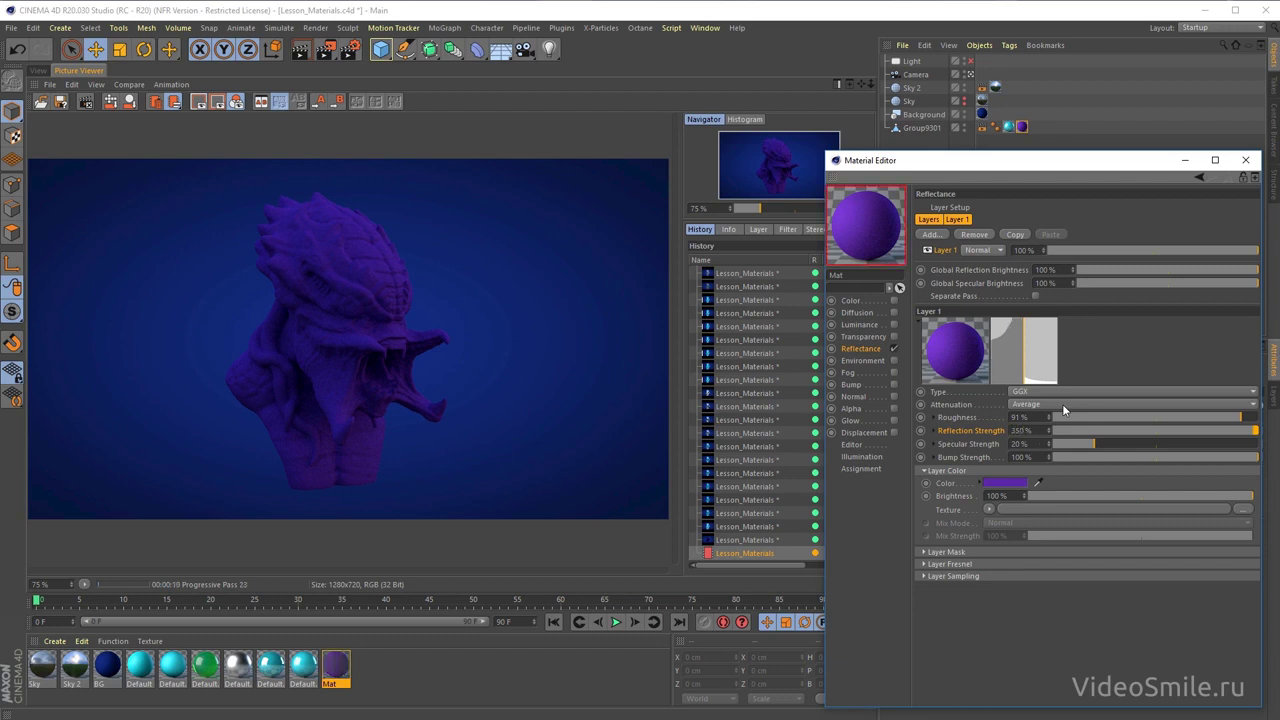
left_click(650, 112)
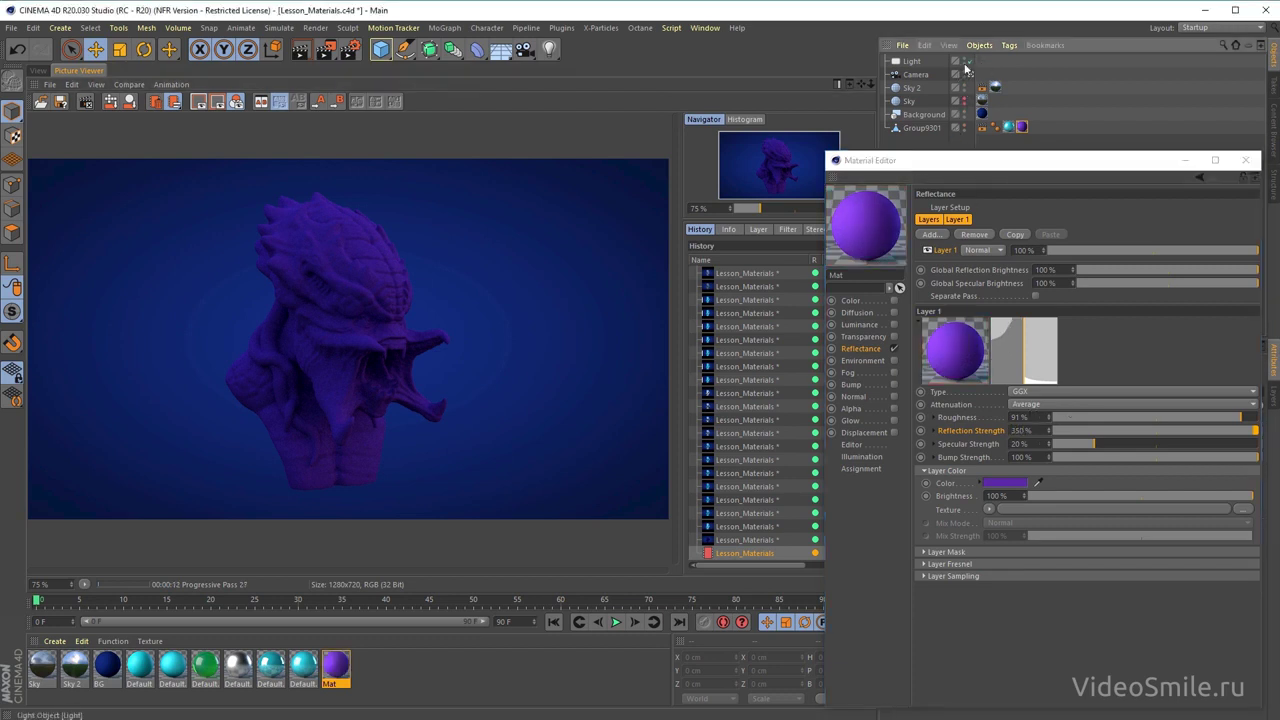
left_click(326, 49)
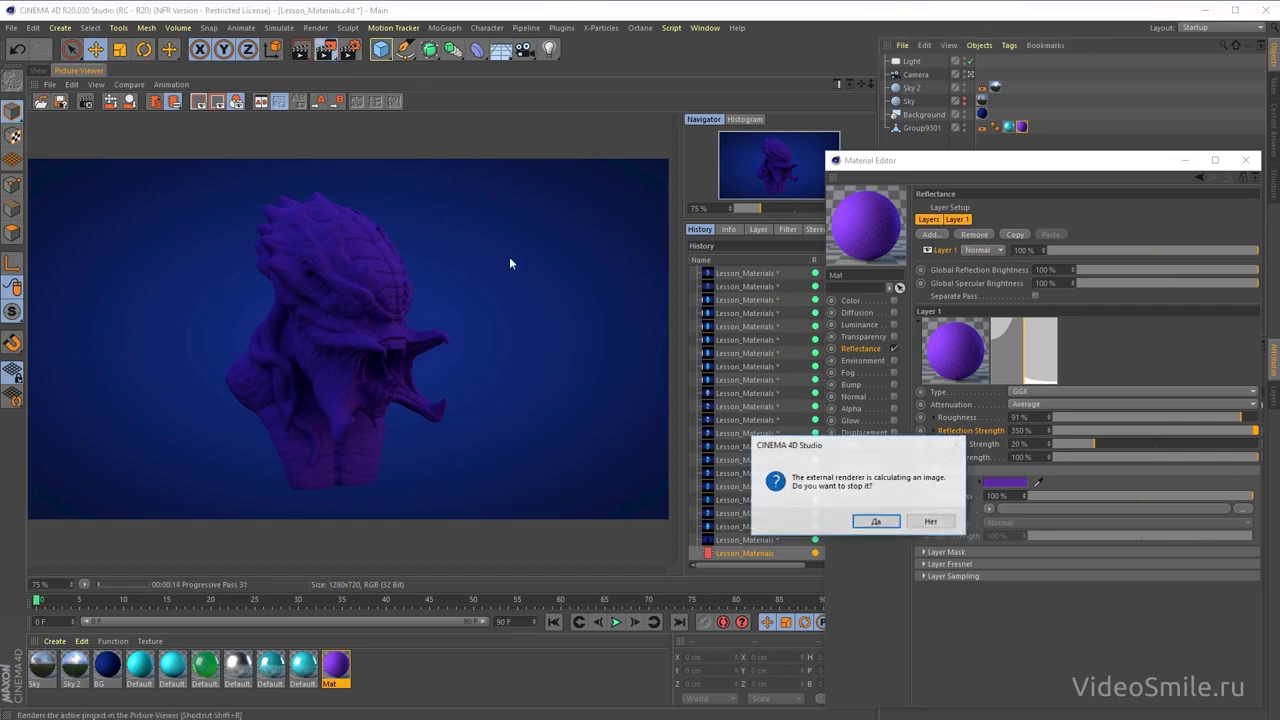
left_click(875, 521)
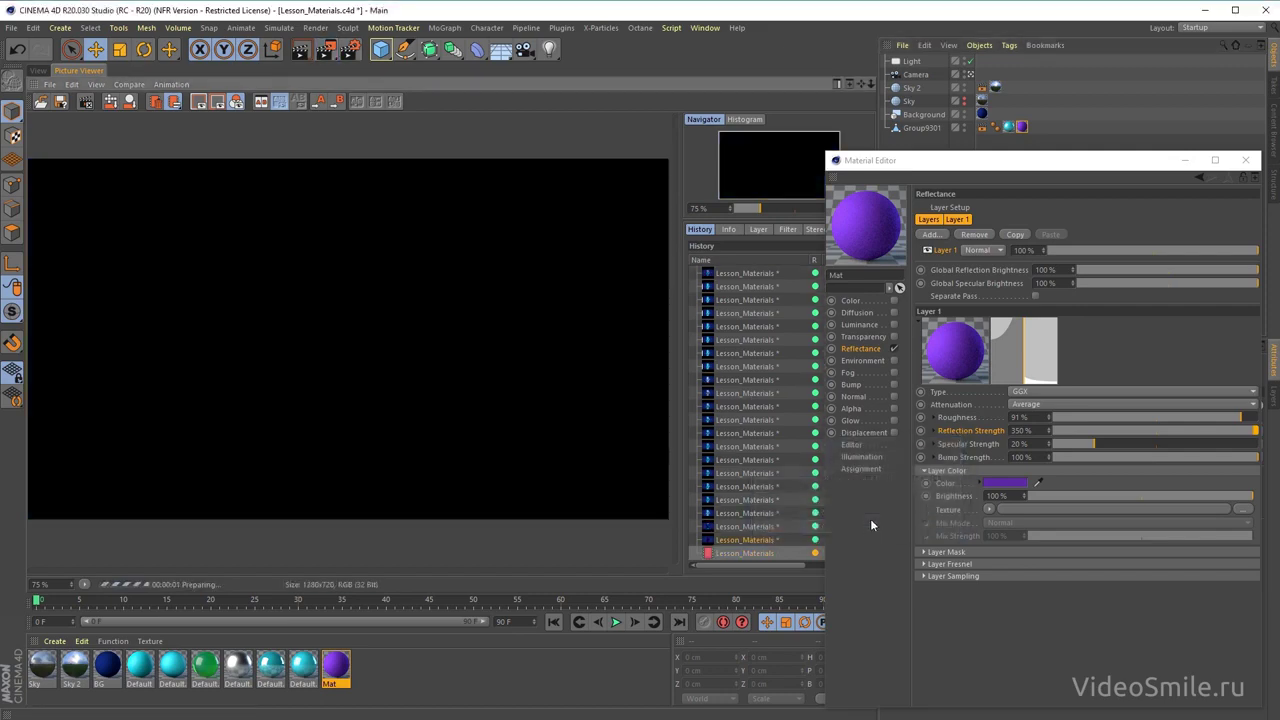
scroll(360, 357, "up", 3)
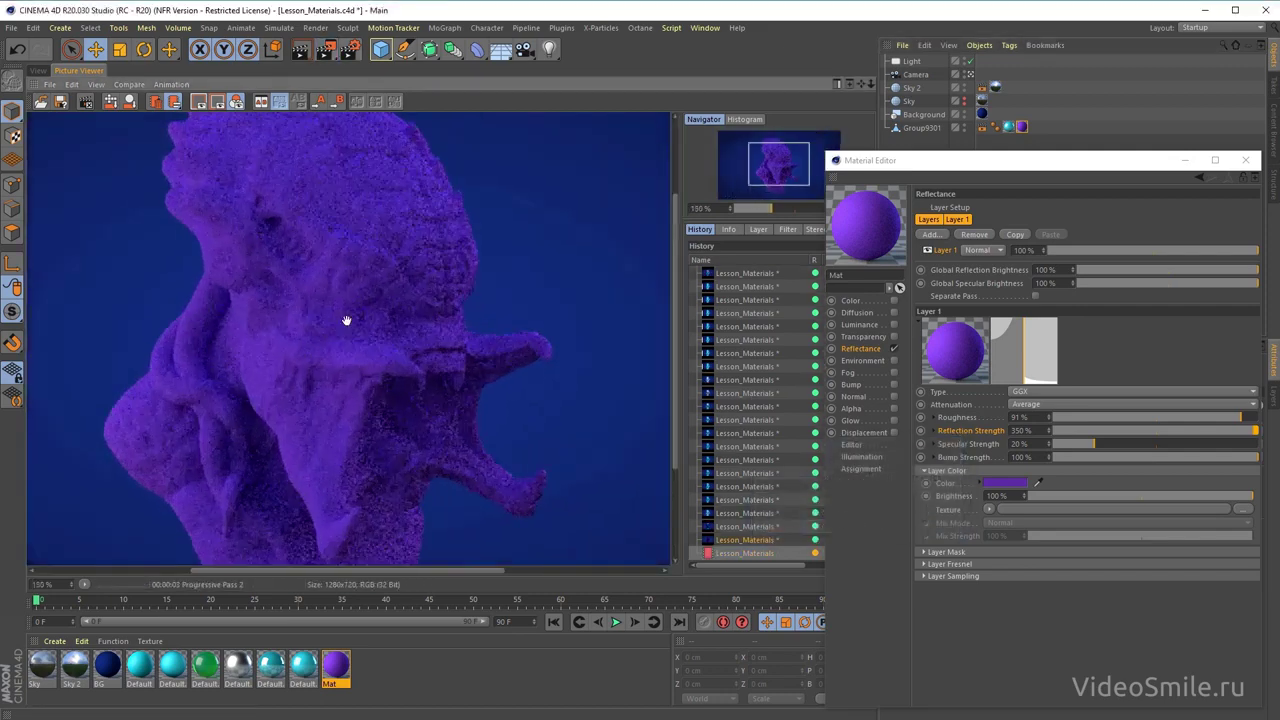
mouse_move(346, 320)
left_mouse_down()
mouse_move(374, 211)
mouse_move(411, 223)
mouse_move(364, 173)
left_mouse_up()
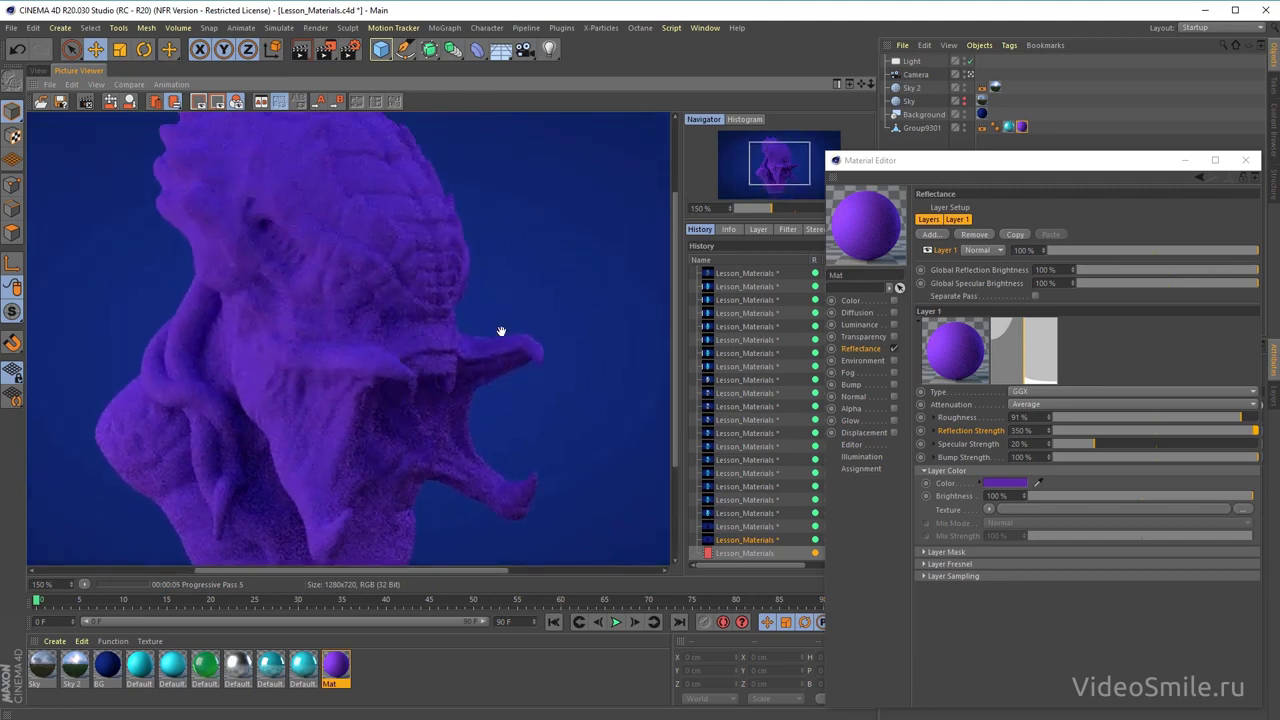
mouse_move(500, 331)
left_mouse_down()
mouse_move(480, 237)
mouse_move(500, 311)
left_mouse_up()
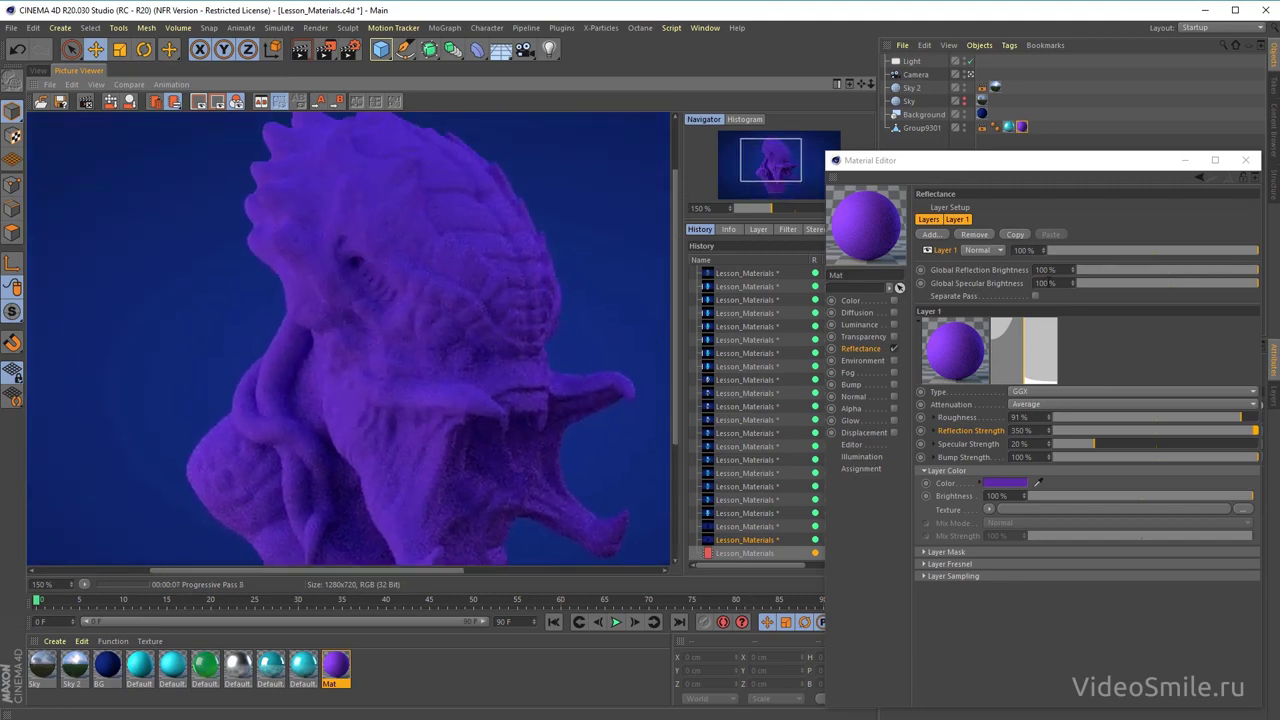
left_click_drag(940, 160, 806, 159)
- Set the layer roughness to 99% and restart the render
double_click(899, 417)
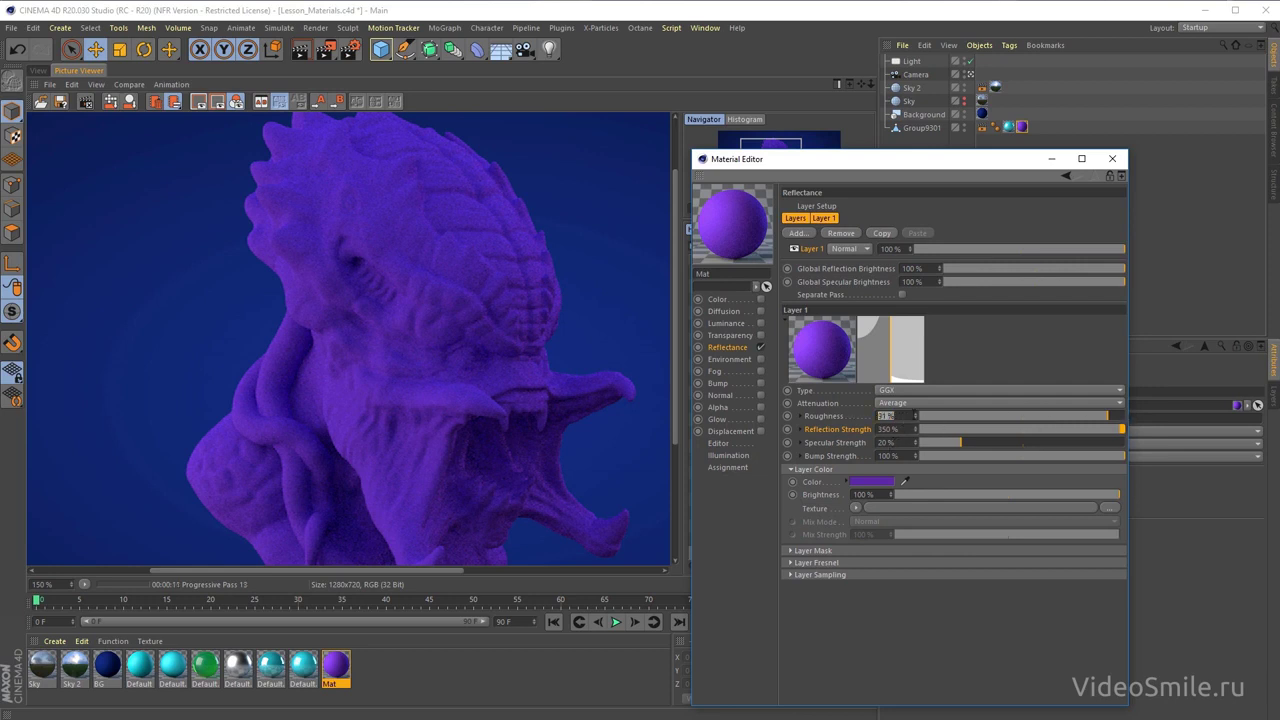
type("99")
key("Return")
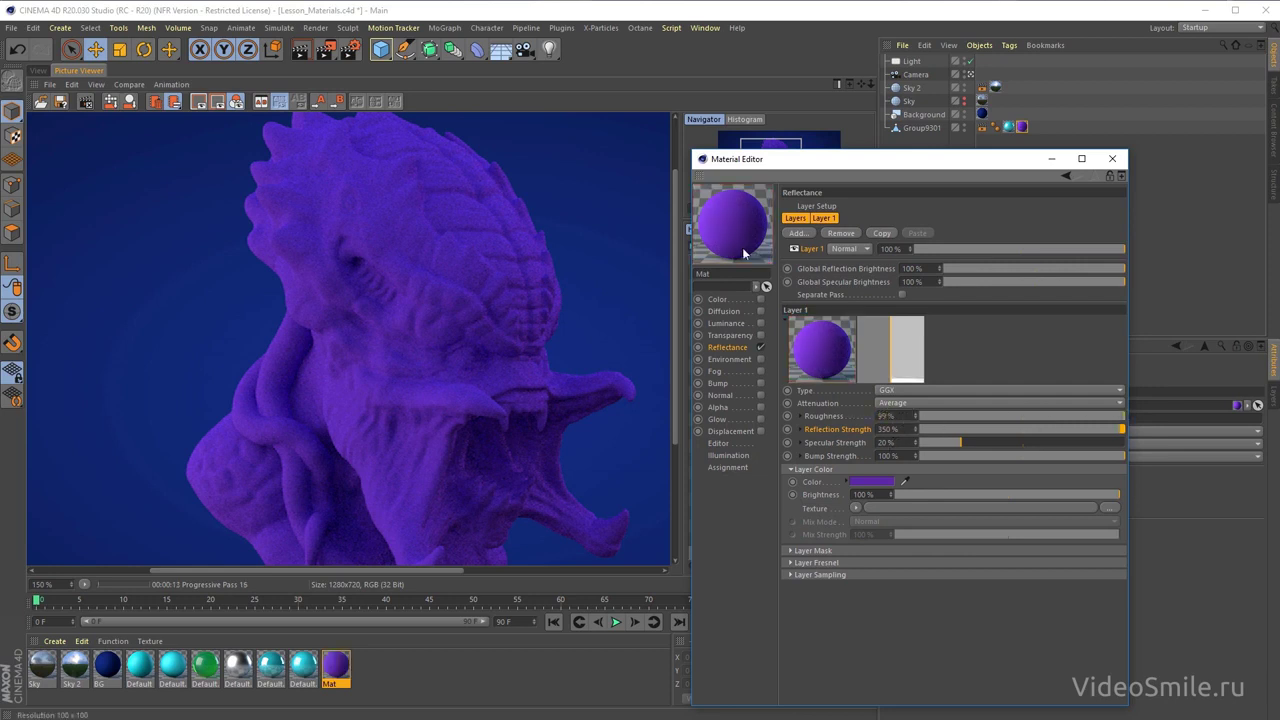
left_click(325, 49)
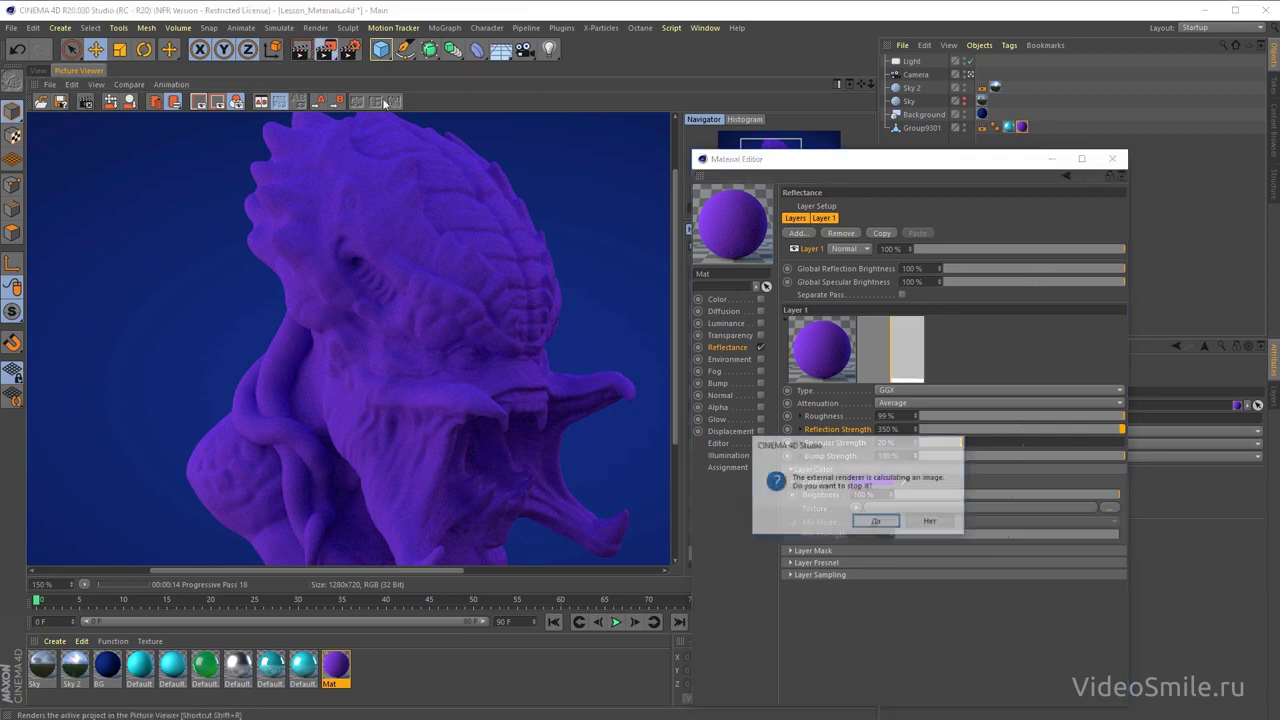
left_click(873, 520)
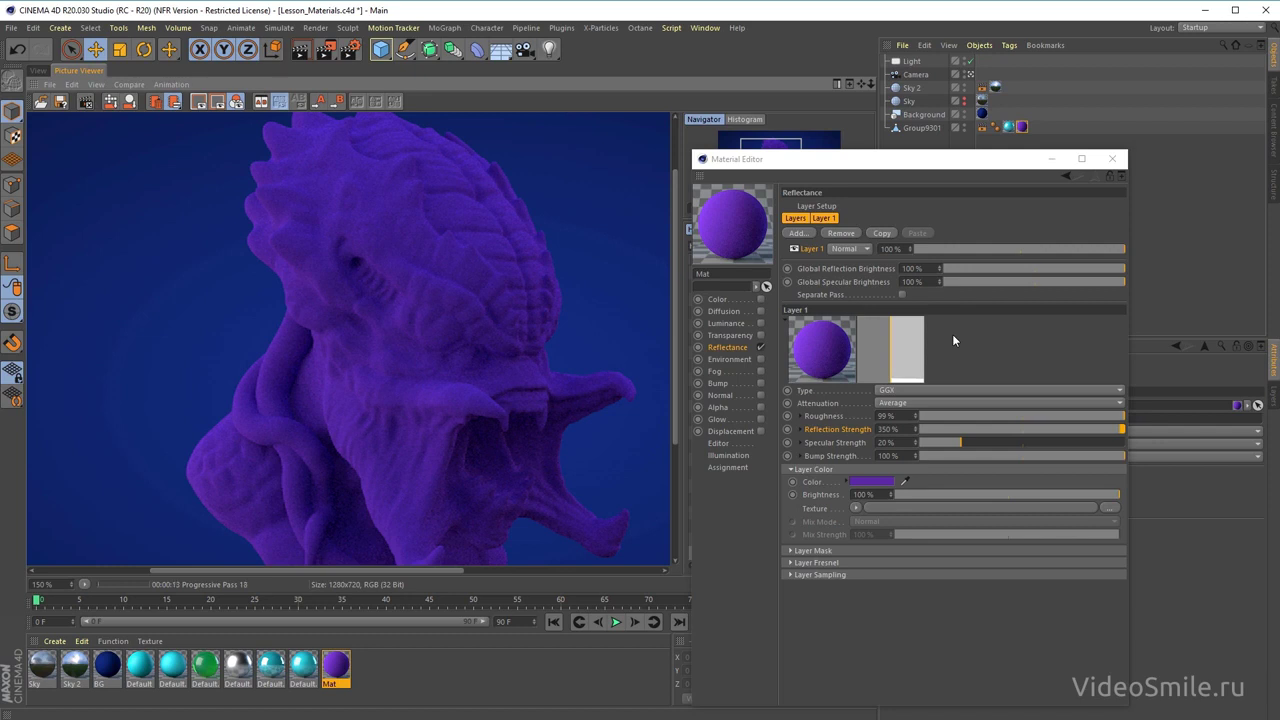
- Add a second GGX reflectance layer to Mat
left_click(806, 236)
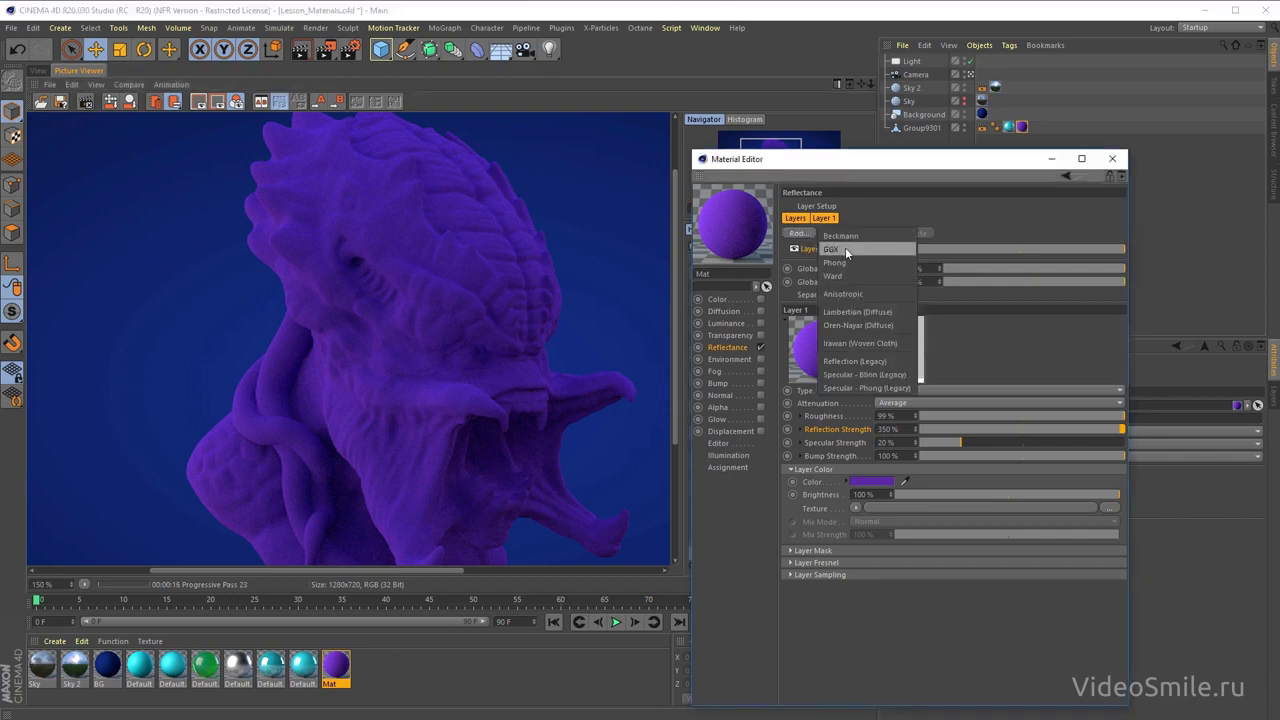
left_click(845, 248)
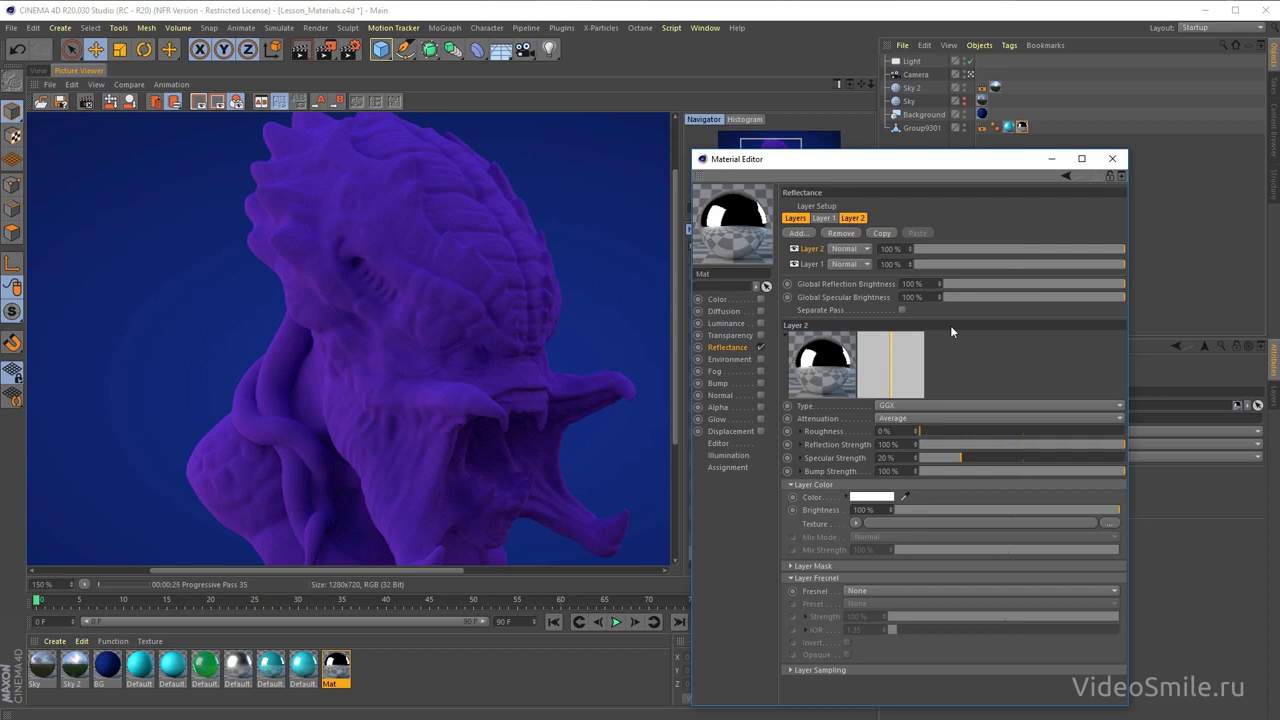
left_click_drag(880, 163, 832, 77)
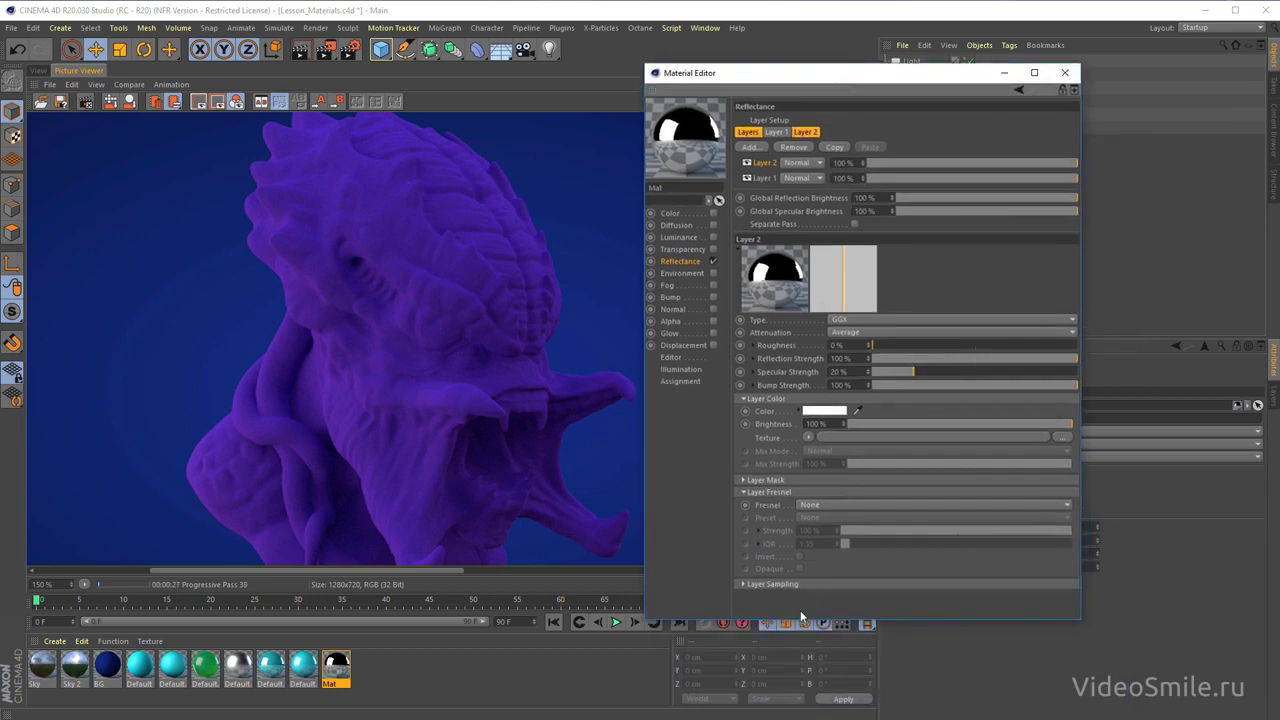
left_click_drag(791, 619, 791, 682)
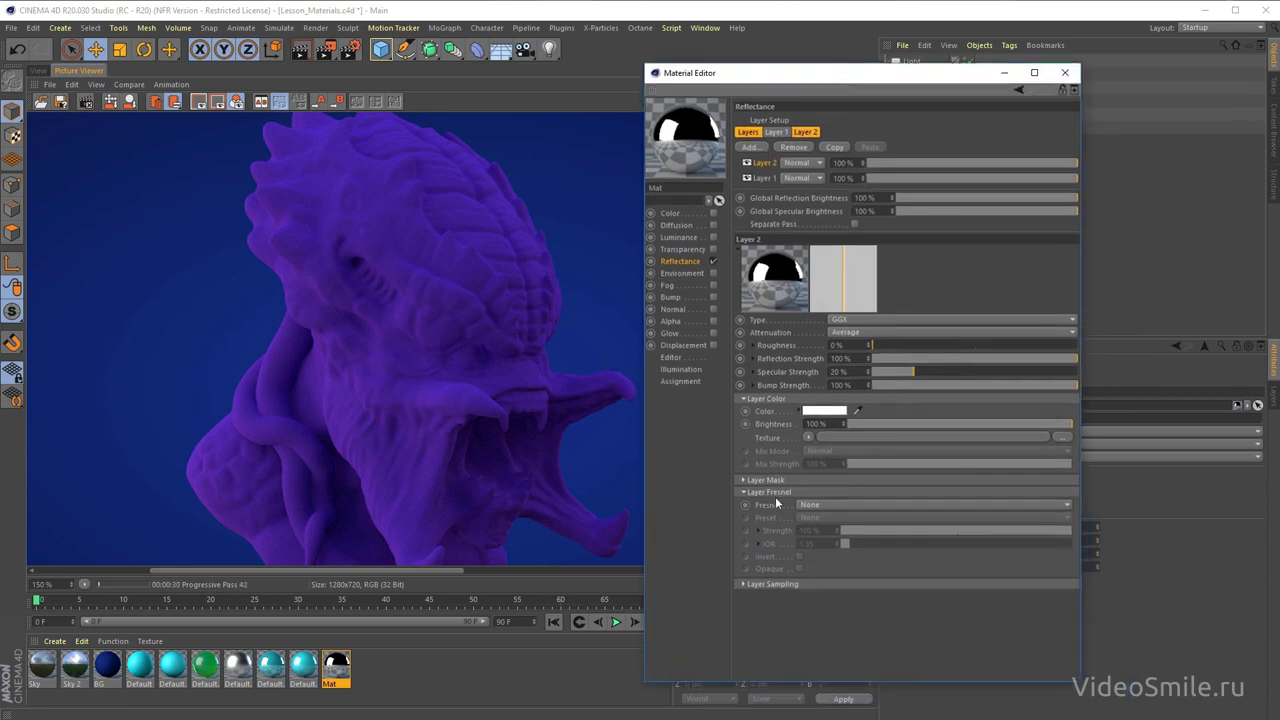
- Give the new layer Dielectric Fresnel with an IOR of 2
left_click(833, 504)
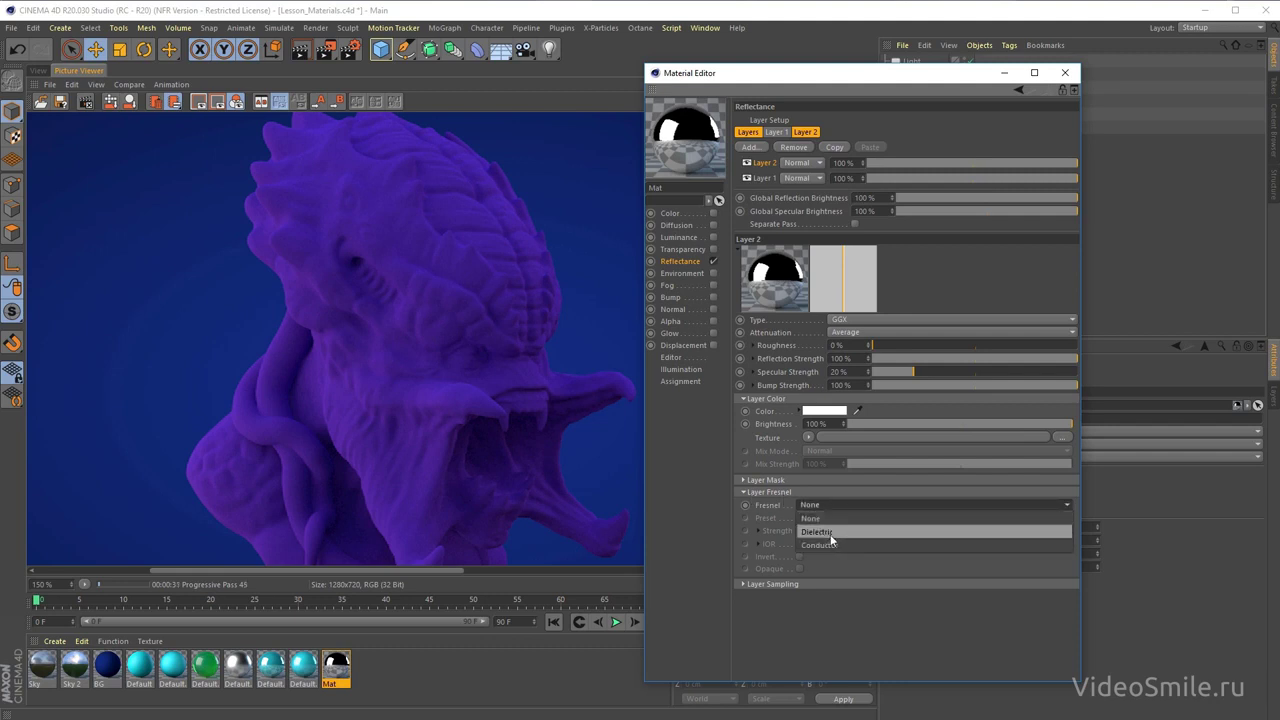
left_click(831, 532)
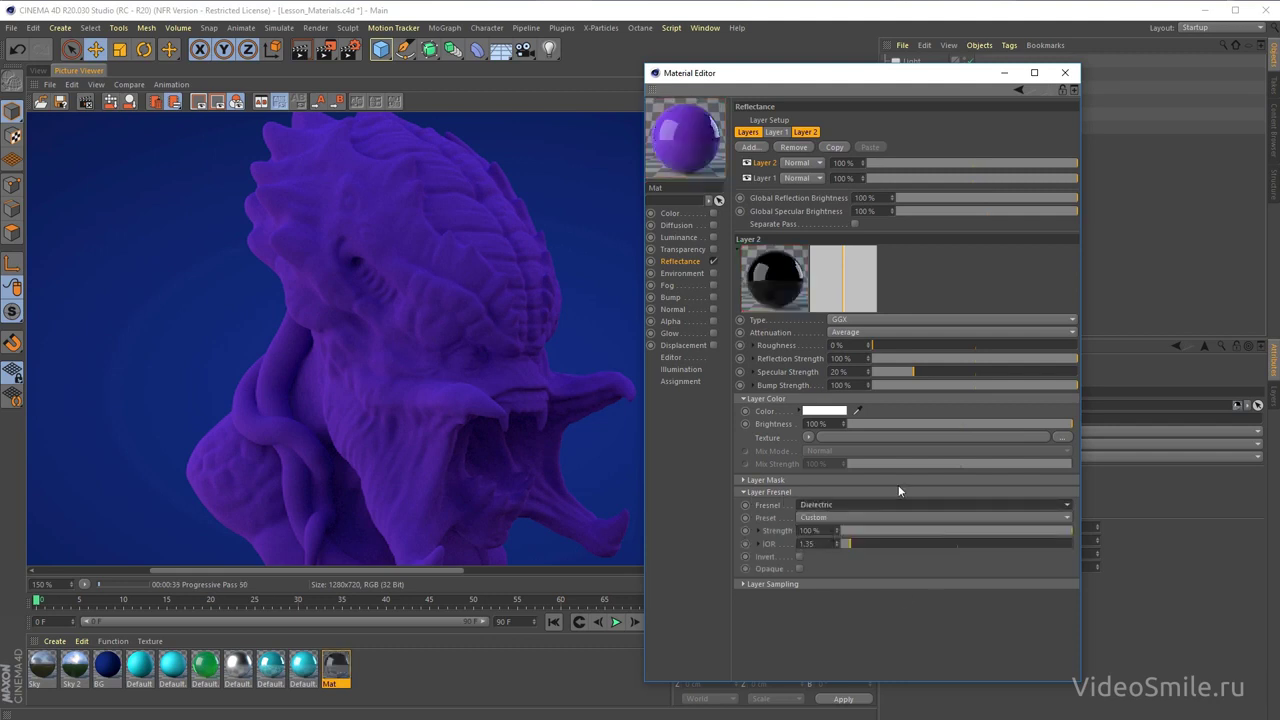
double_click(815, 543)
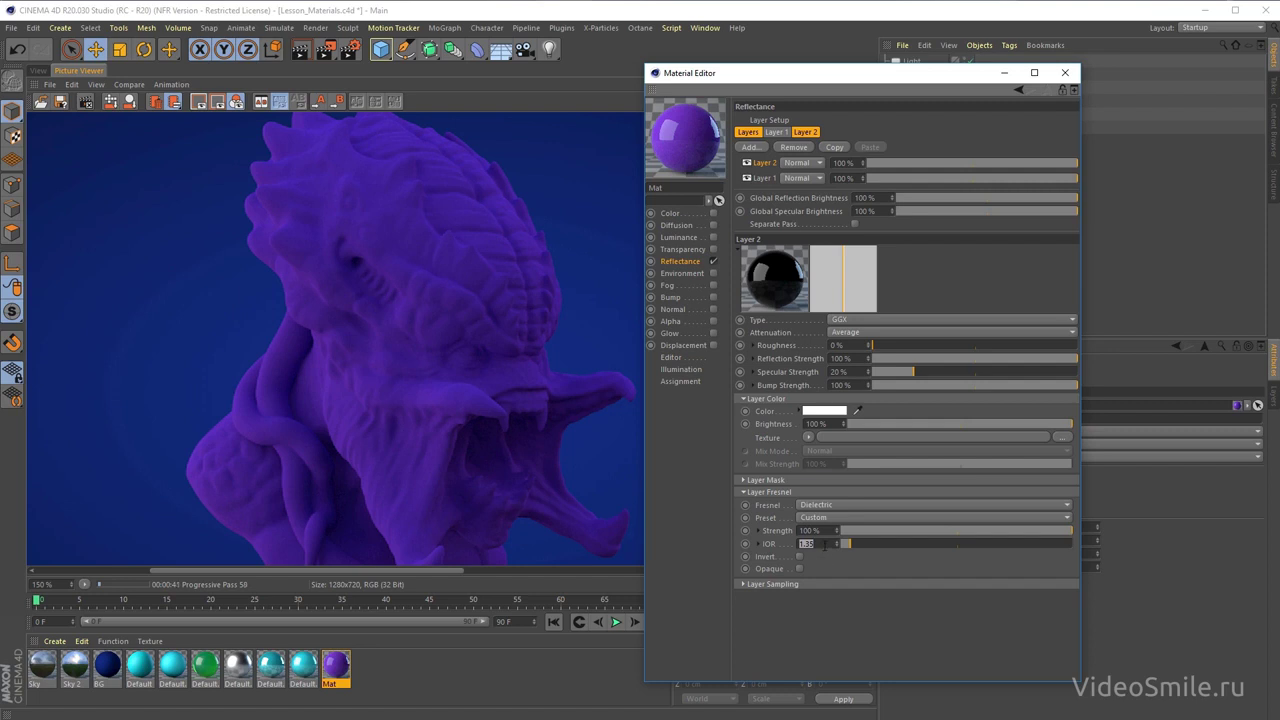
type("2")
key("Return")
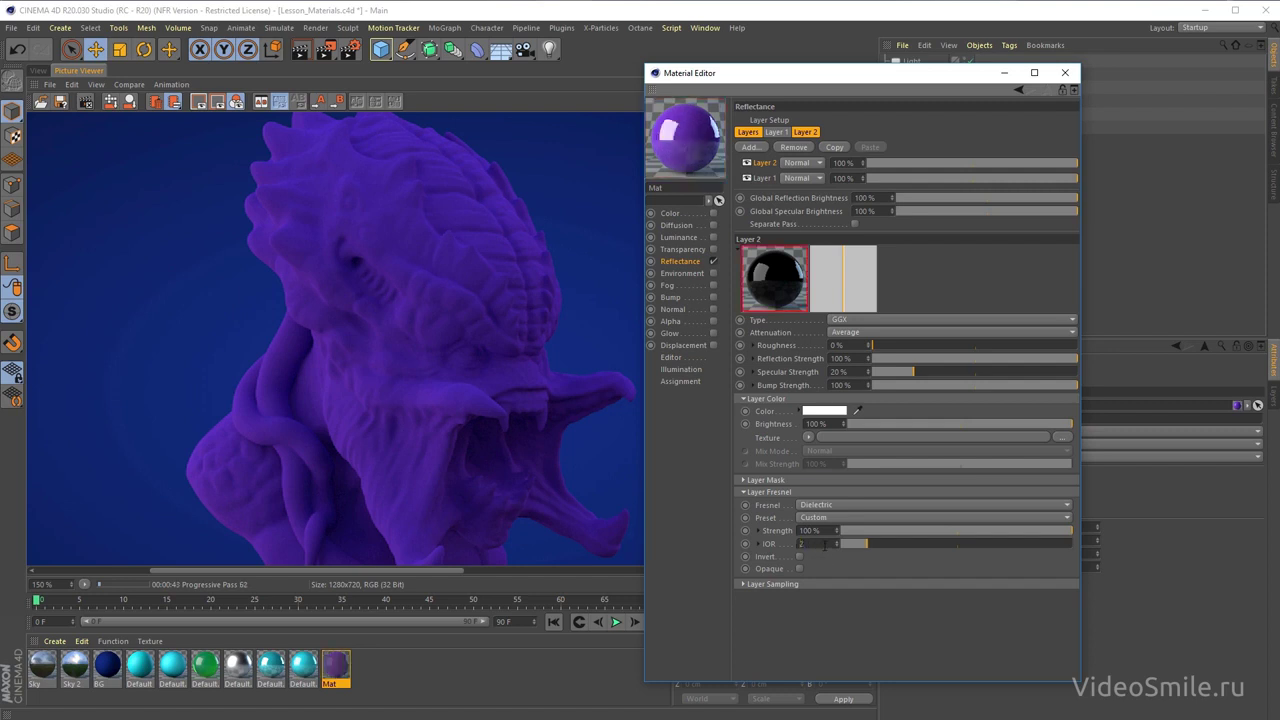
- Set the new GGX layer's roughness to 15%
double_click(837, 345)
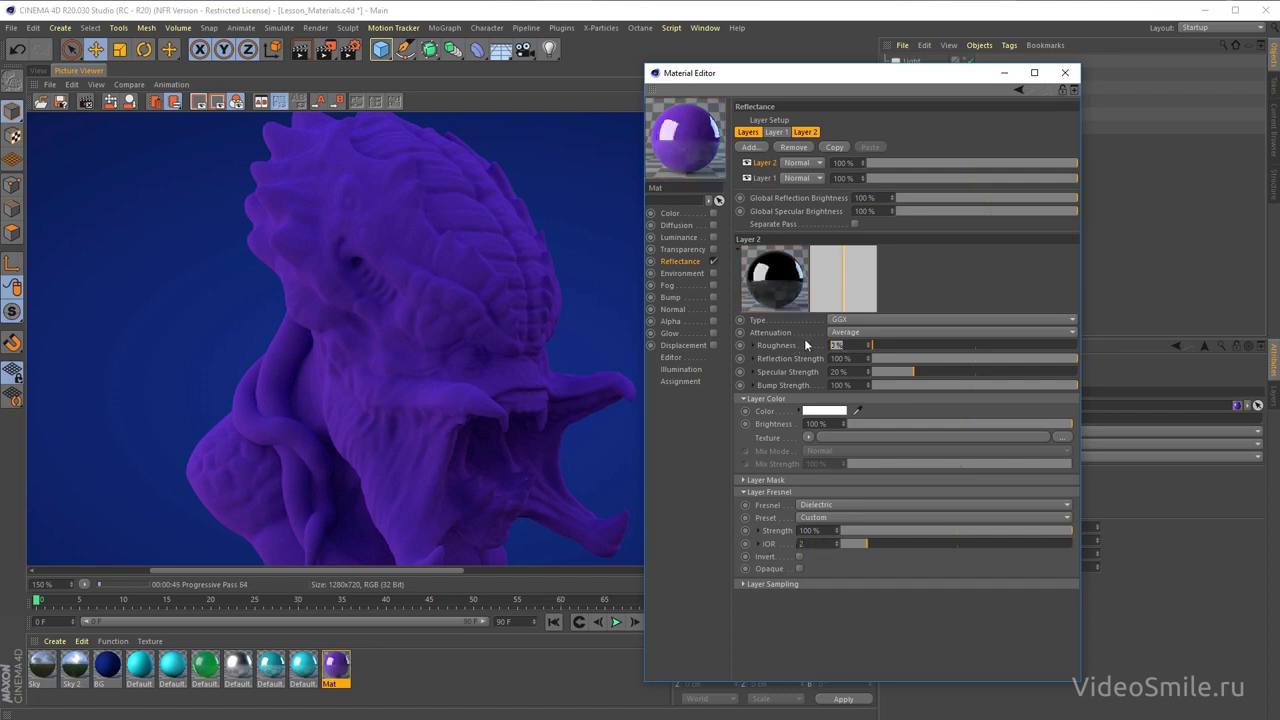
type("15")
key("Return")
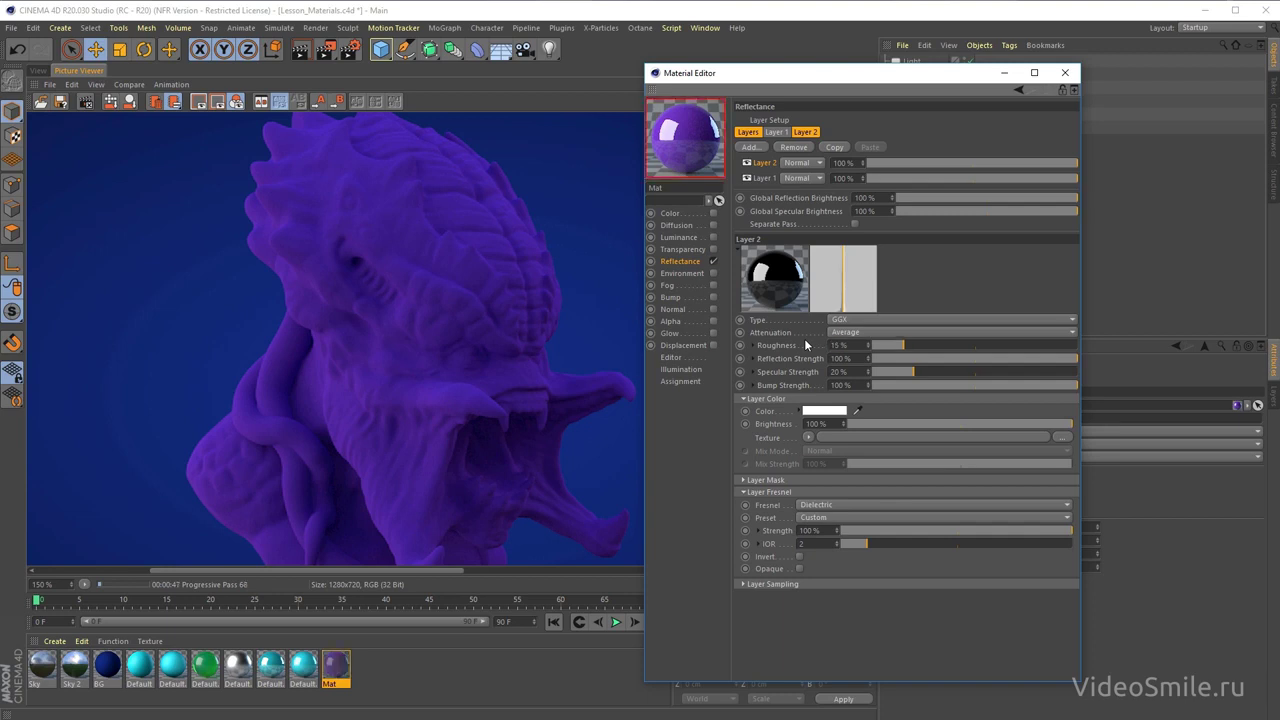
left_click_drag(768, 78, 936, 71)
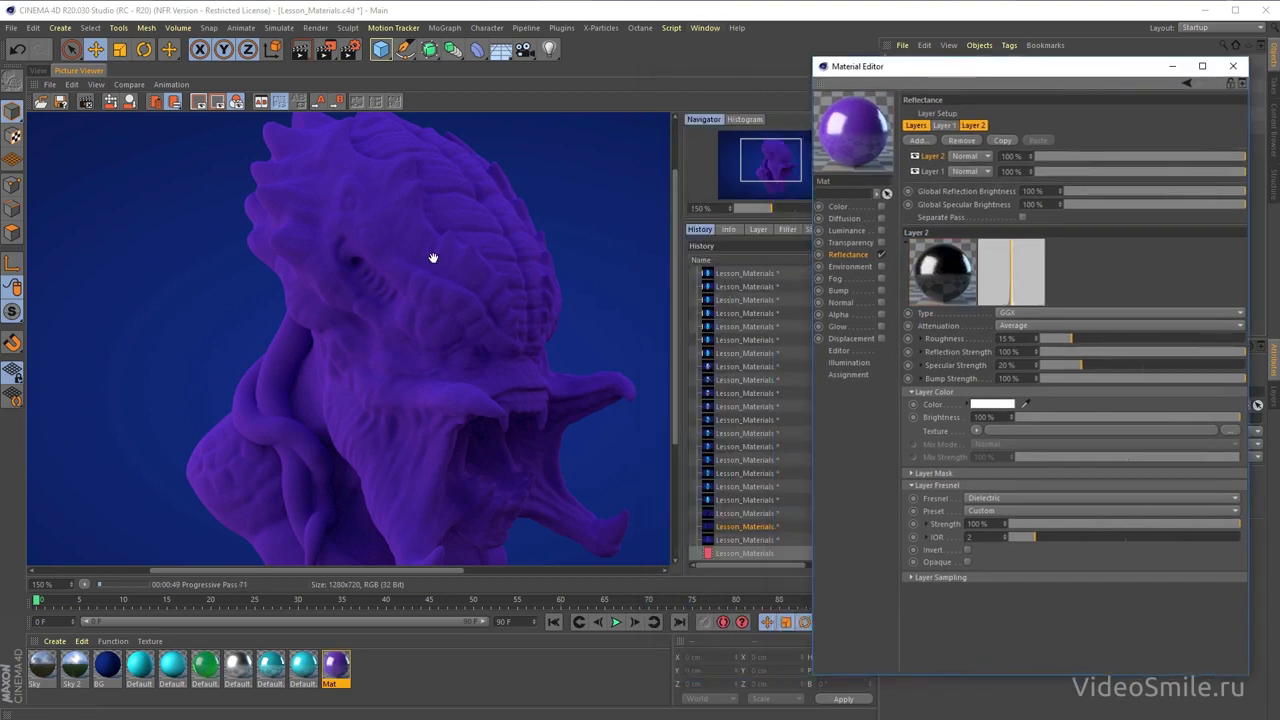
scroll(434, 257, "down", 1)
scroll(425, 272, "down", 1)
- Re-render the bust with the glossy layer and Ctrl-drag Mat to create a duplicate material
left_click(325, 49)
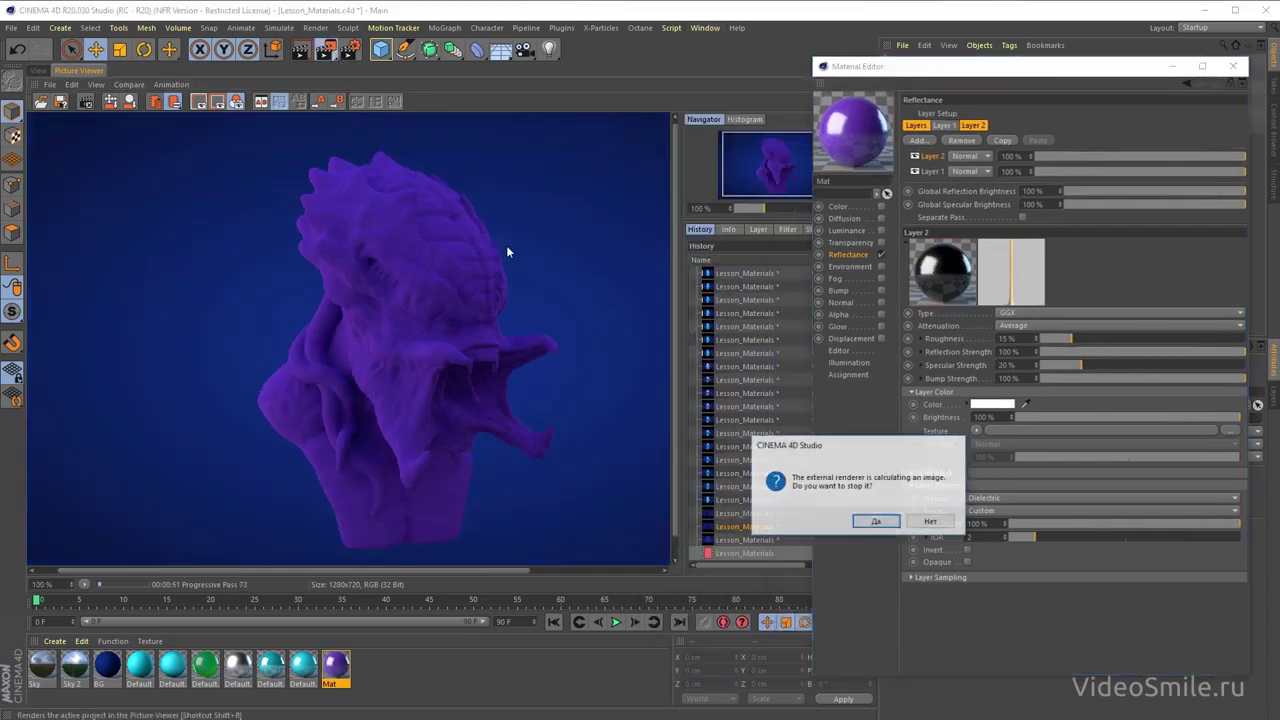
left_click(870, 524)
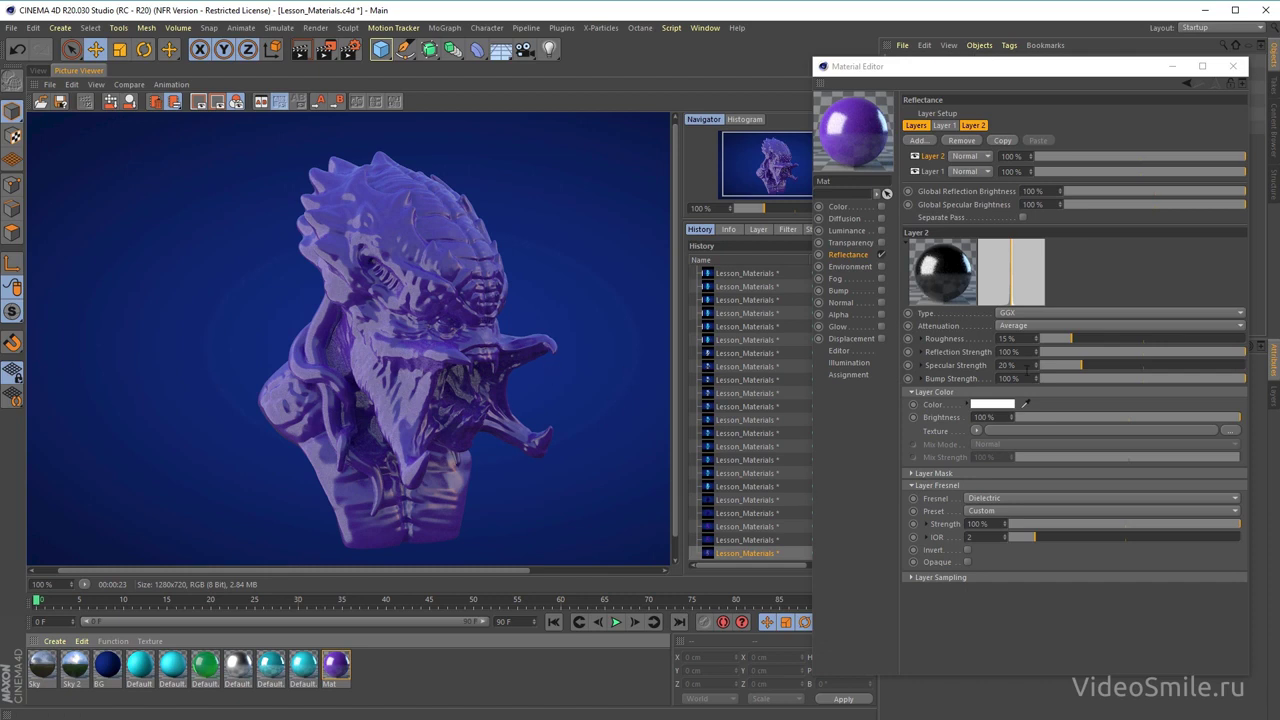
mouse_move(1028, 70)
left_mouse_down()
mouse_move(758, 307)
mouse_move(1011, 170)
left_mouse_up()
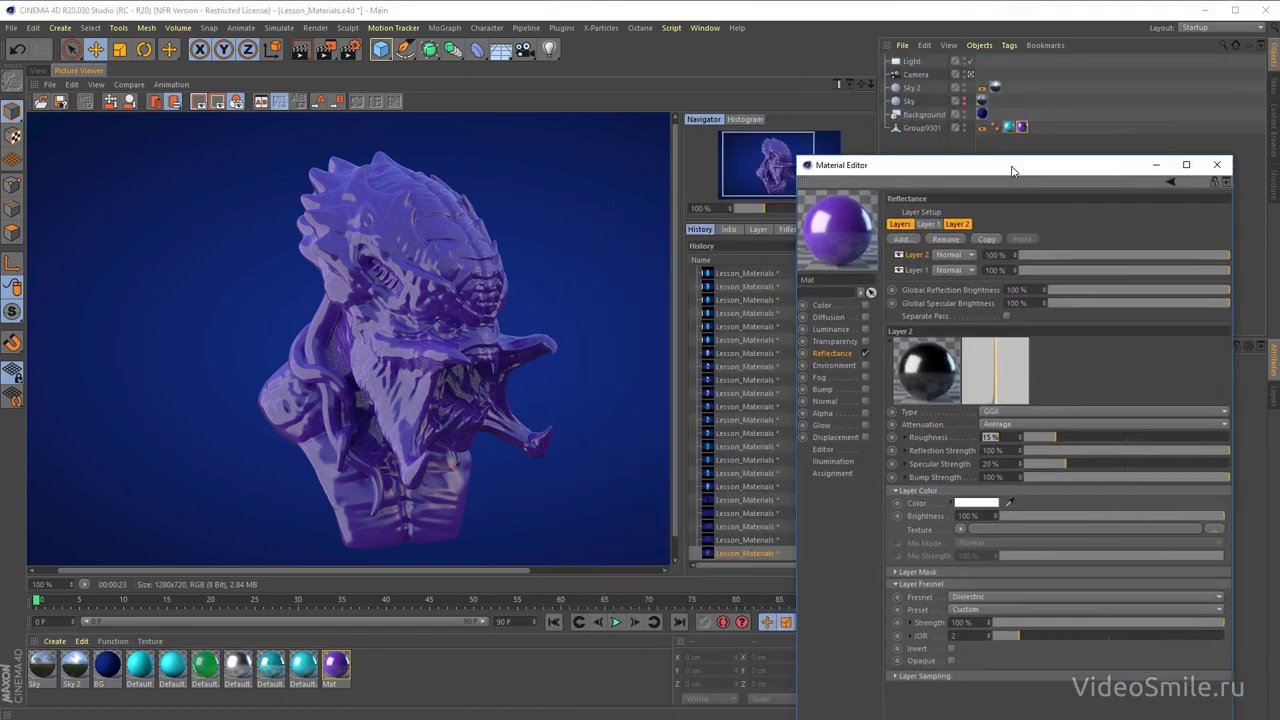
left_click(338, 671)
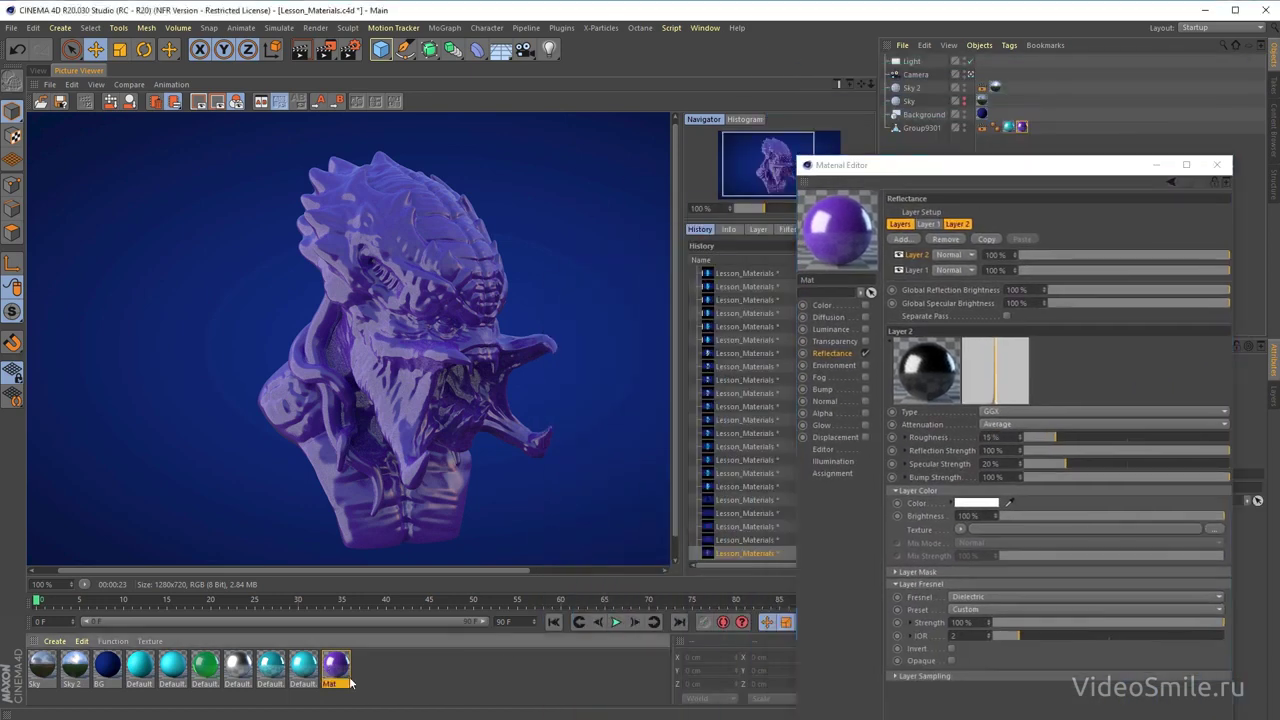
left_click_drag(338, 671, 369, 671, "ctrl")
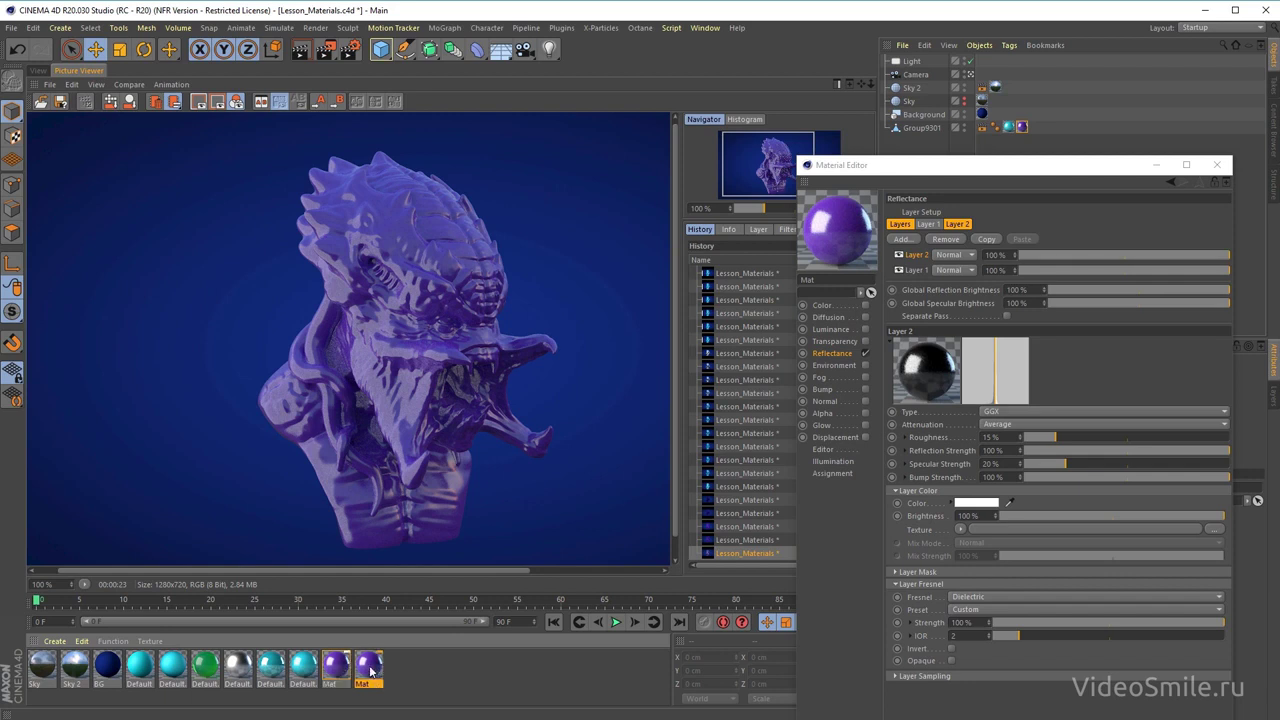
- Delete both existing reflectance layers from the Mat copy
left_click(38, 70)
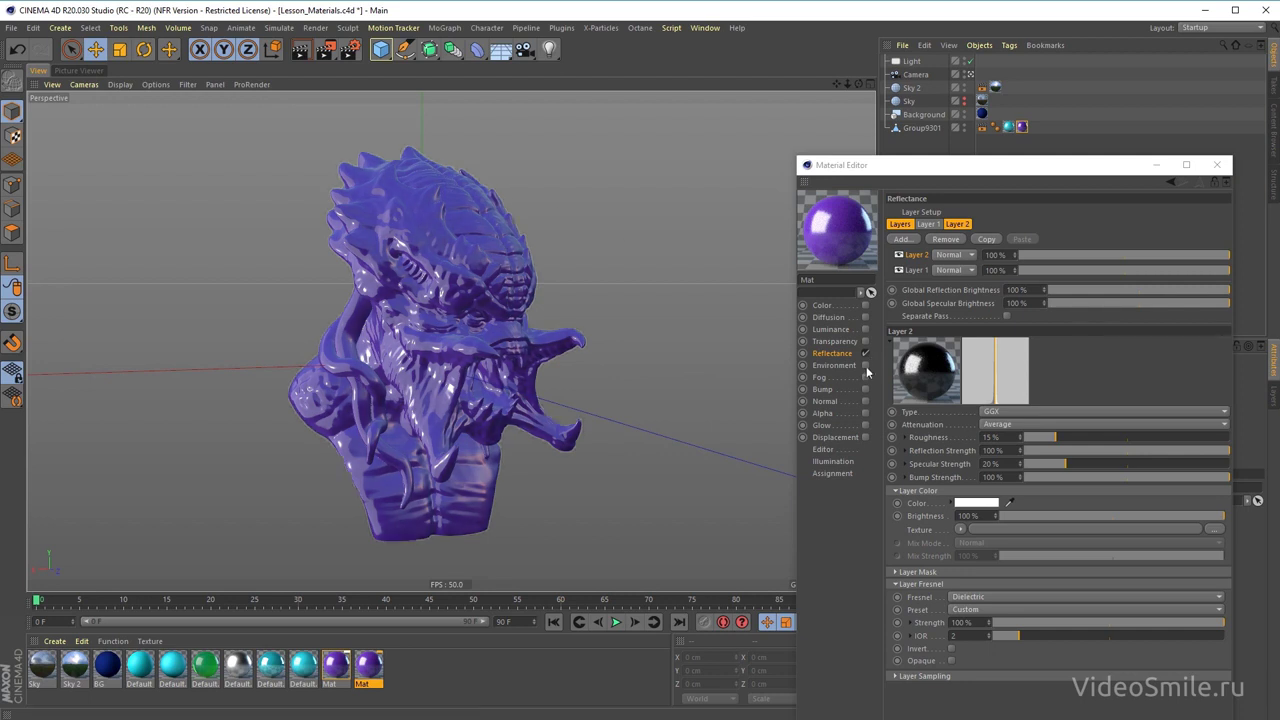
left_click(839, 355)
left_click(922, 272)
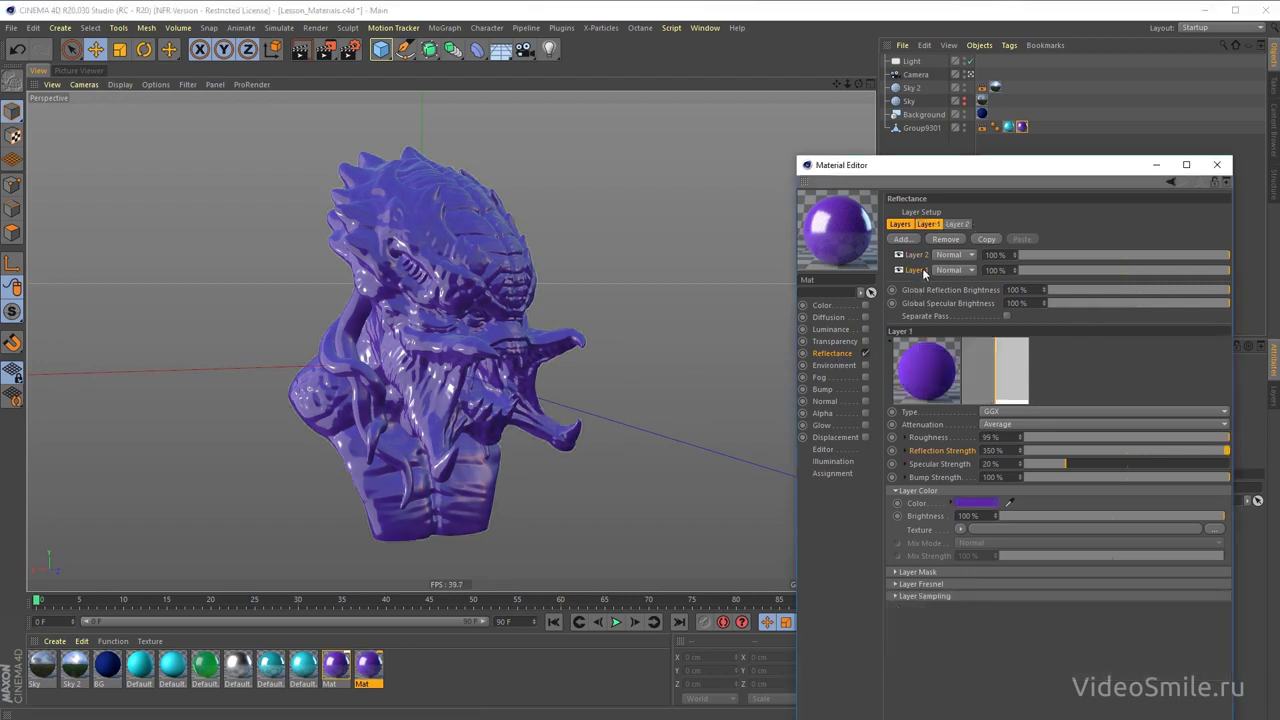
key("Delete")
left_click(918, 256)
key("Delete")
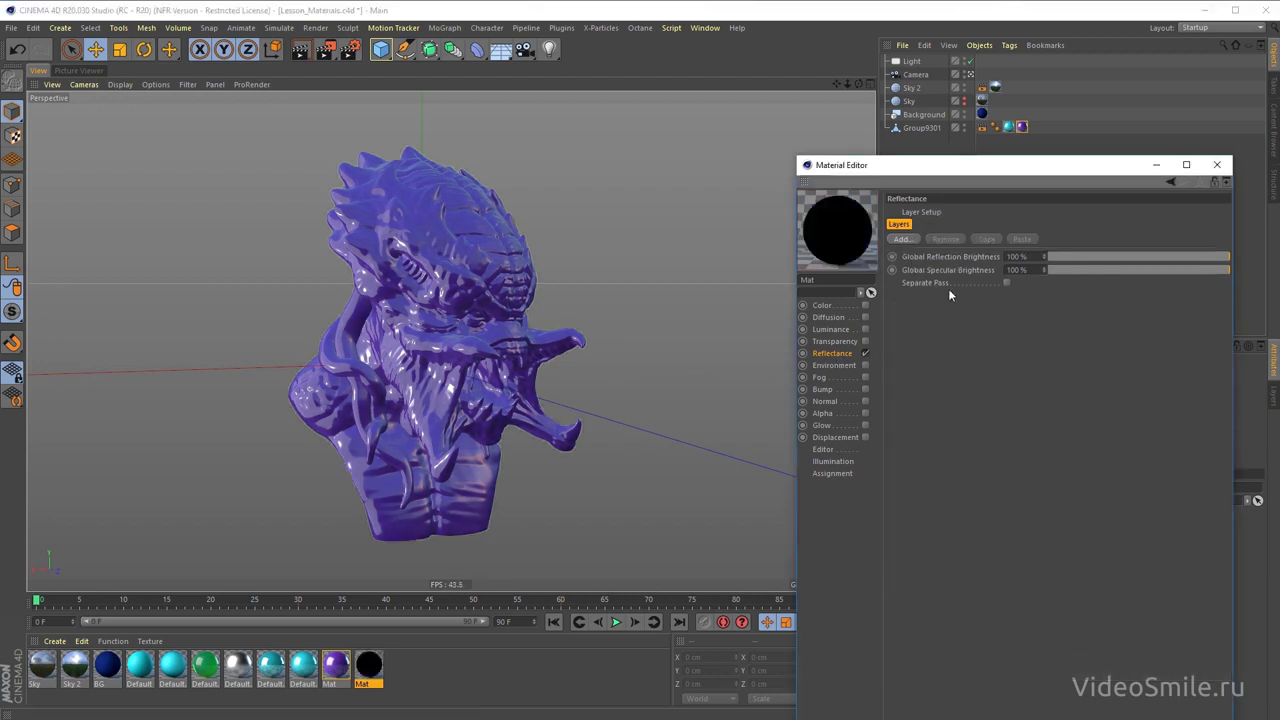
- Add a GGX layer, then remove it and add a Beckmann reflectance layer instead
left_click(906, 240)
left_click(945, 272)
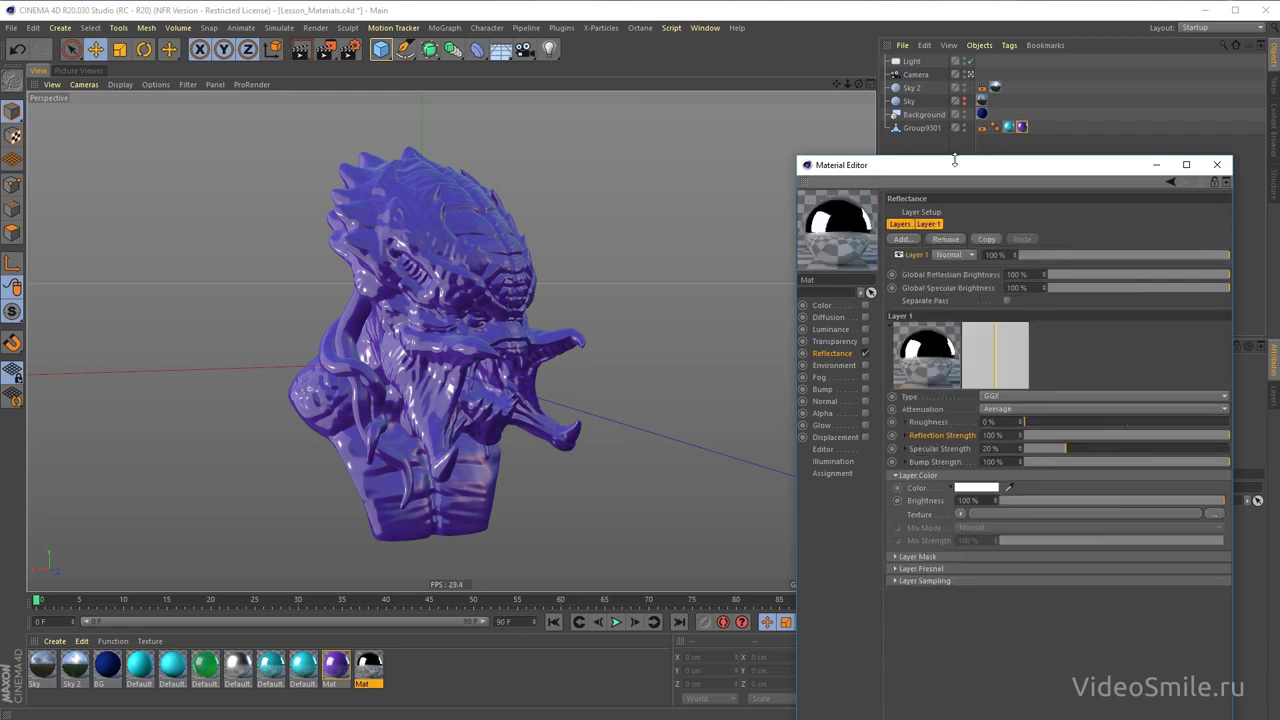
left_click_drag(948, 168, 900, 152)
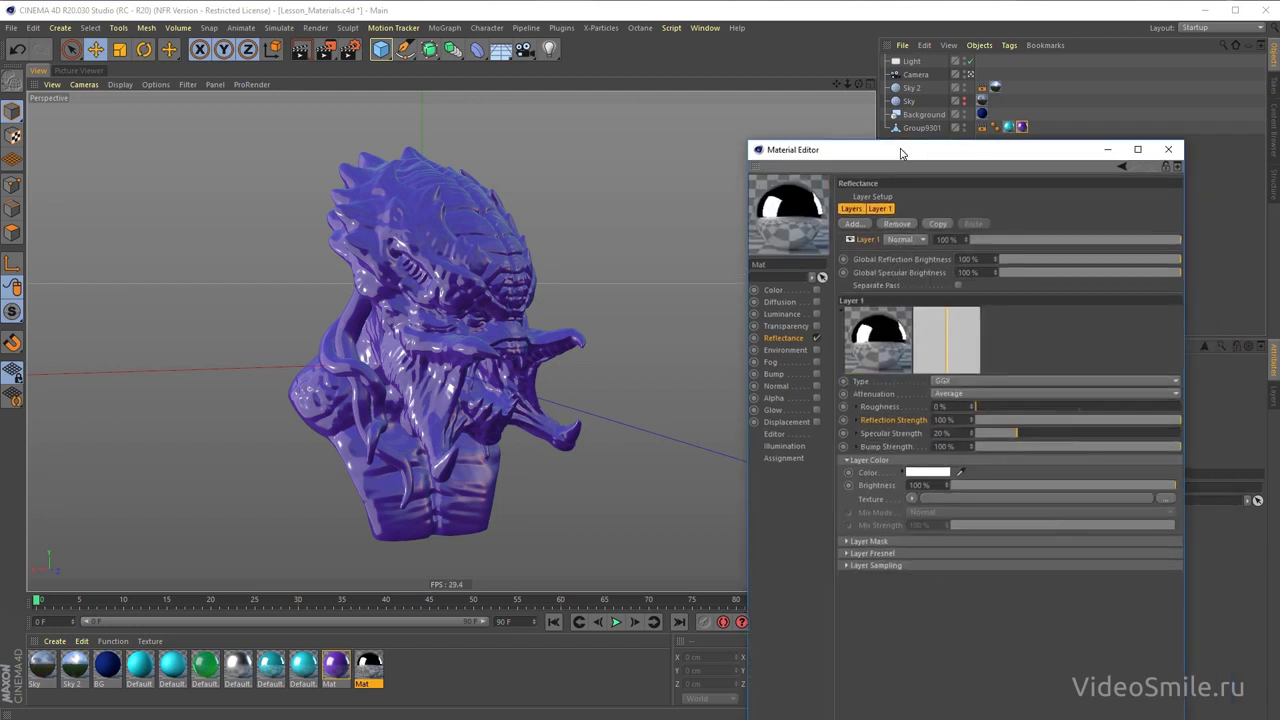
left_click(905, 224)
left_click(856, 222)
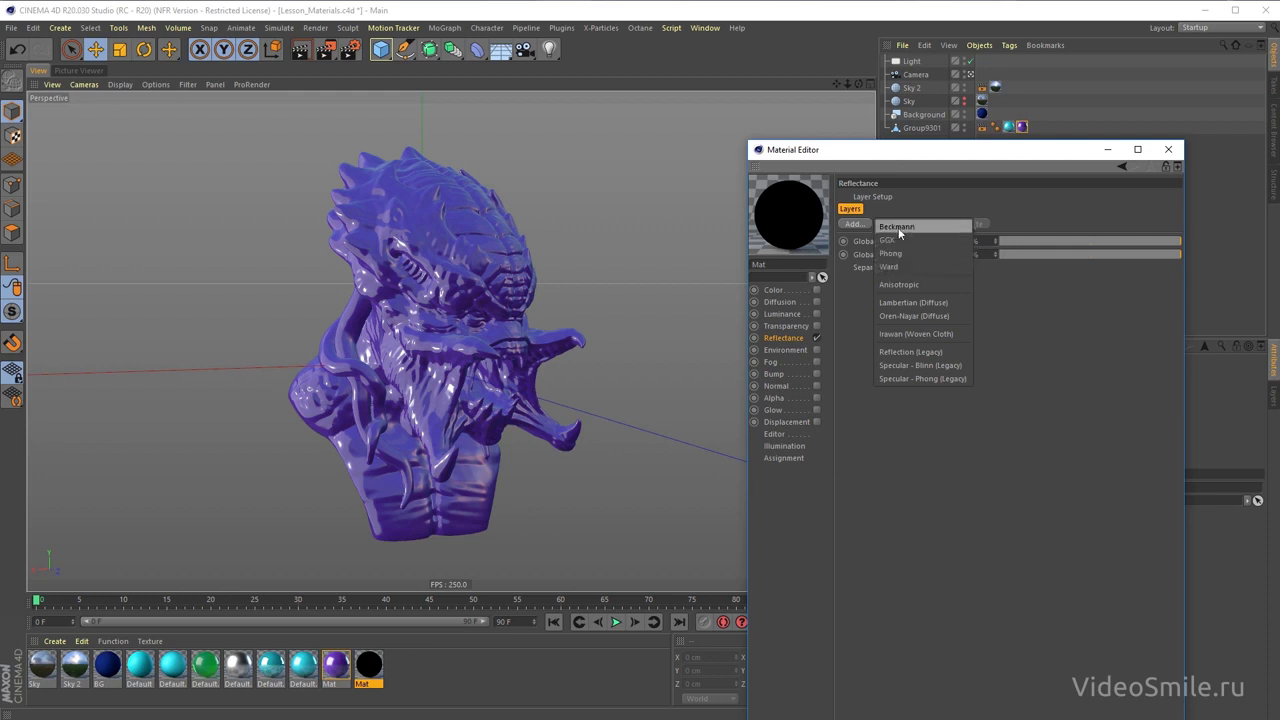
left_click(910, 226)
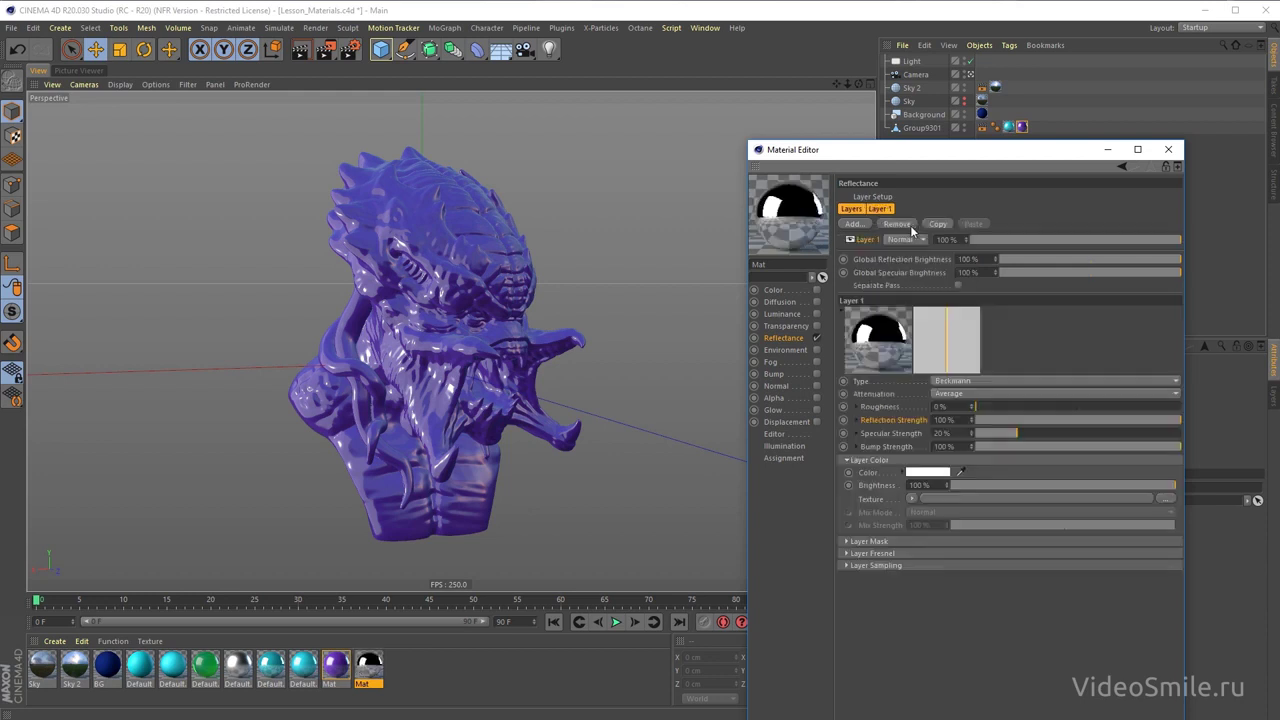
left_click_drag(930, 149, 892, 130)
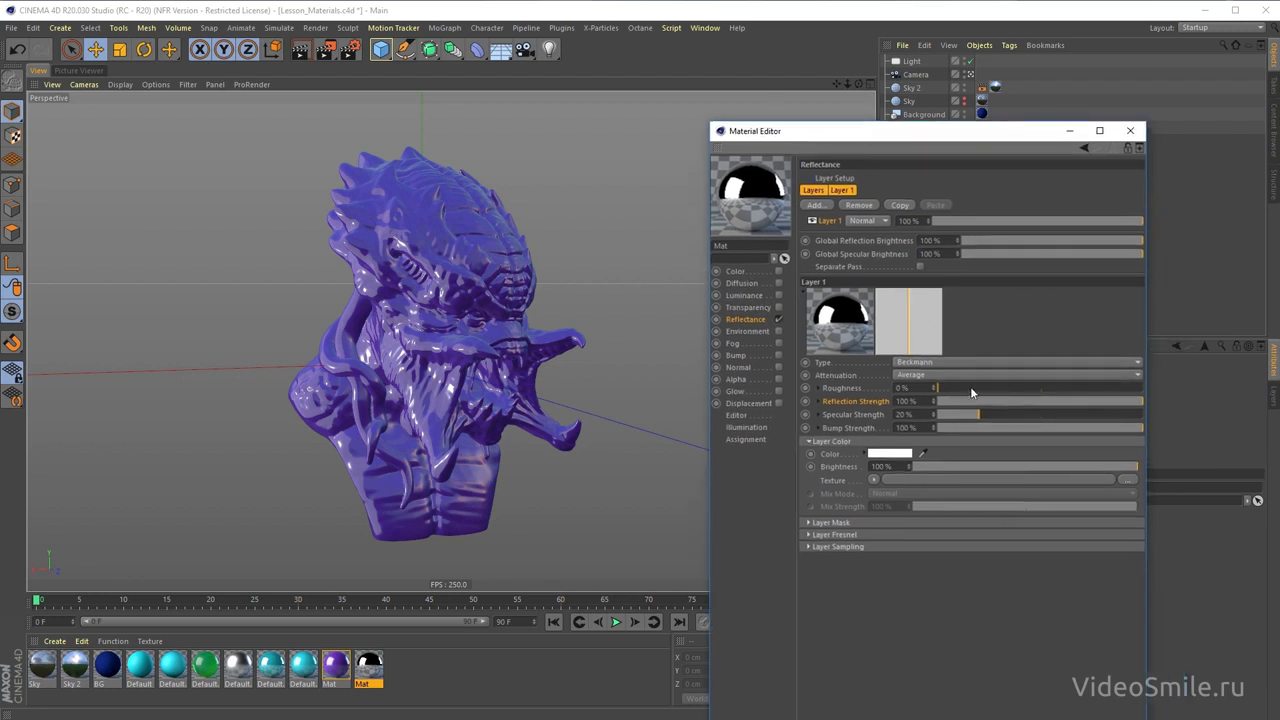
- Set the Beckmann layer to 100% roughness with an orange layer colour
left_click_drag(970, 387, 1140, 387)
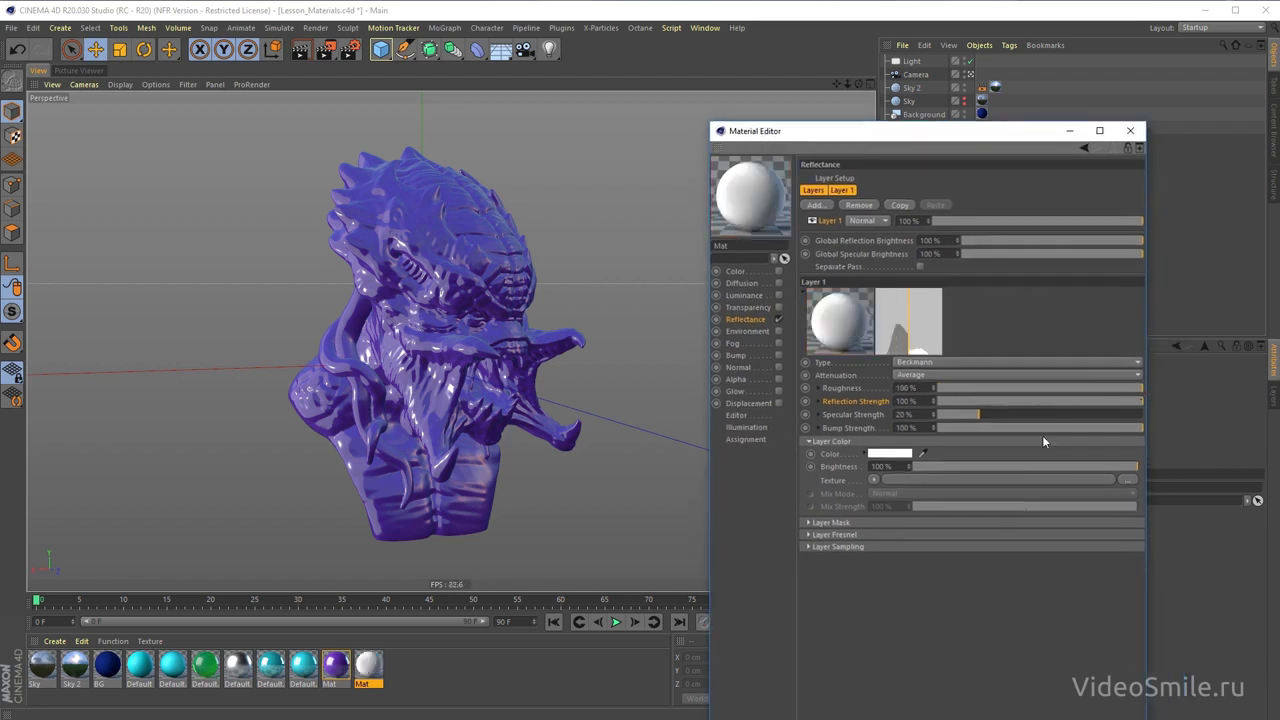
left_click(892, 455)
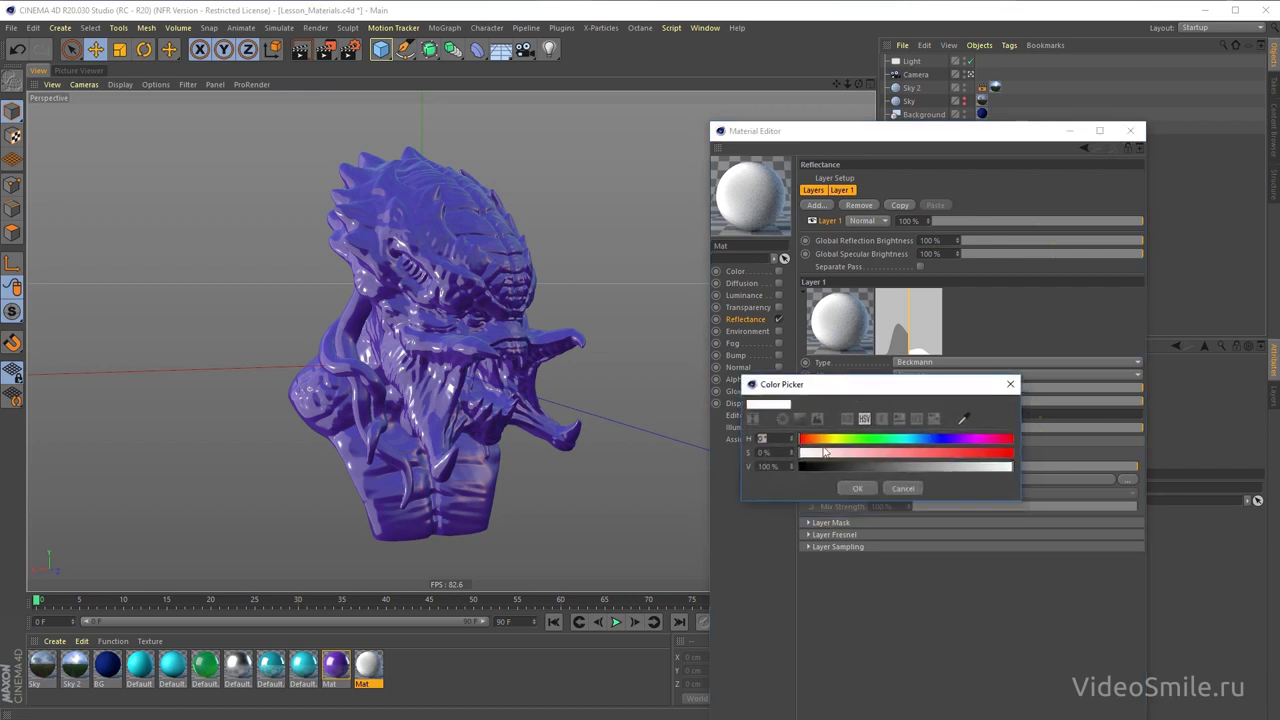
mouse_move(825, 452)
left_mouse_down()
mouse_move(950, 452)
mouse_move(822, 440)
left_mouse_up()
mouse_move(910, 466)
left_mouse_down()
mouse_move(942, 466)
mouse_move(912, 466)
left_mouse_up()
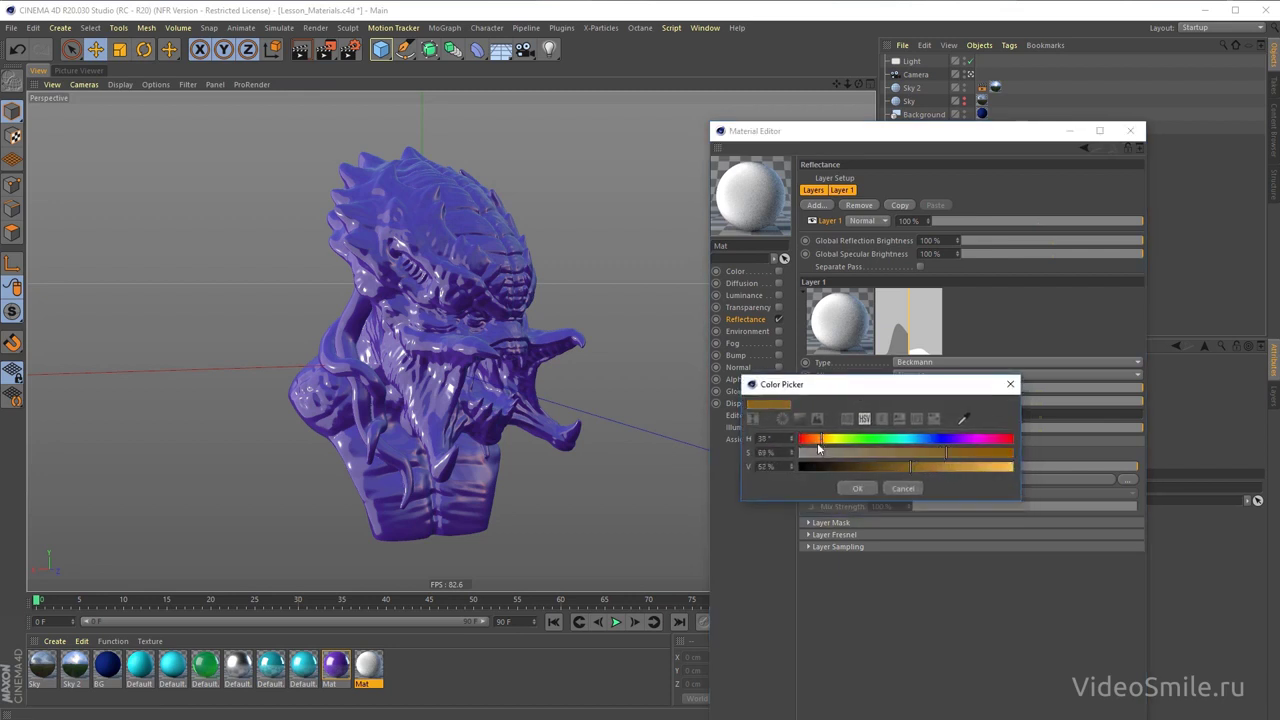
left_click(857, 488)
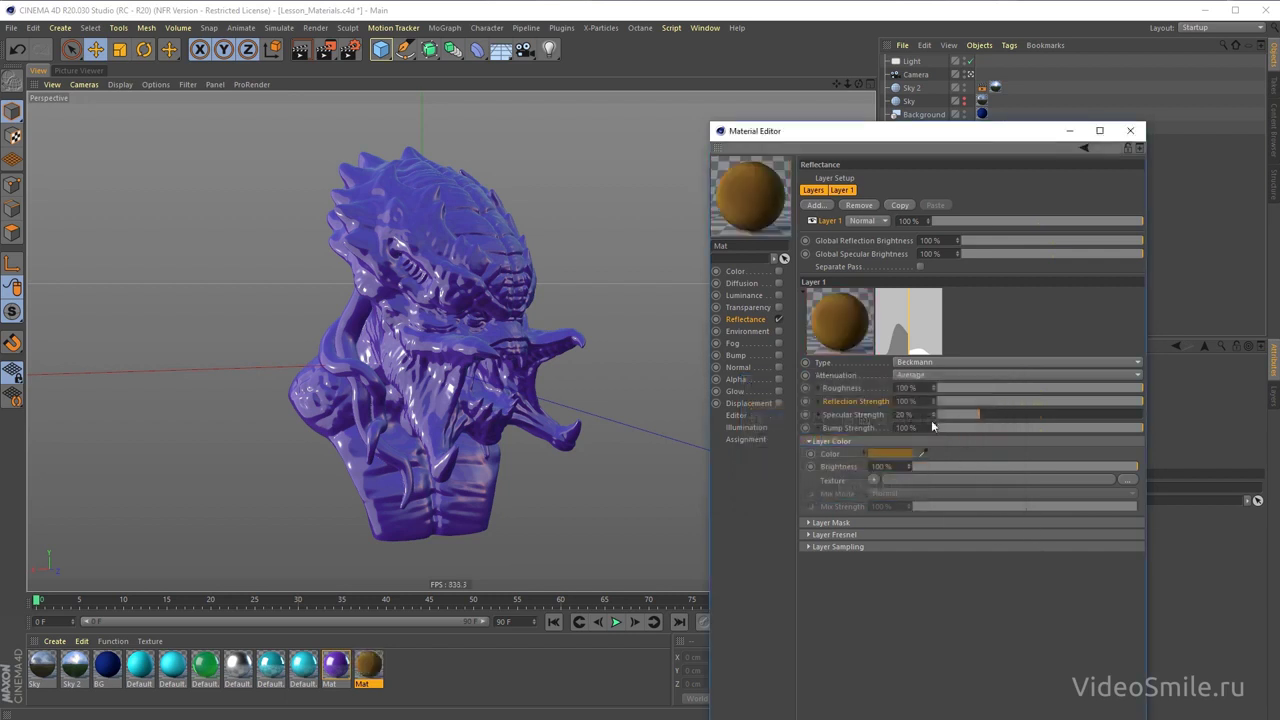
- Lower the Beckmann layer's reflection strength to 15%
left_click(1041, 400)
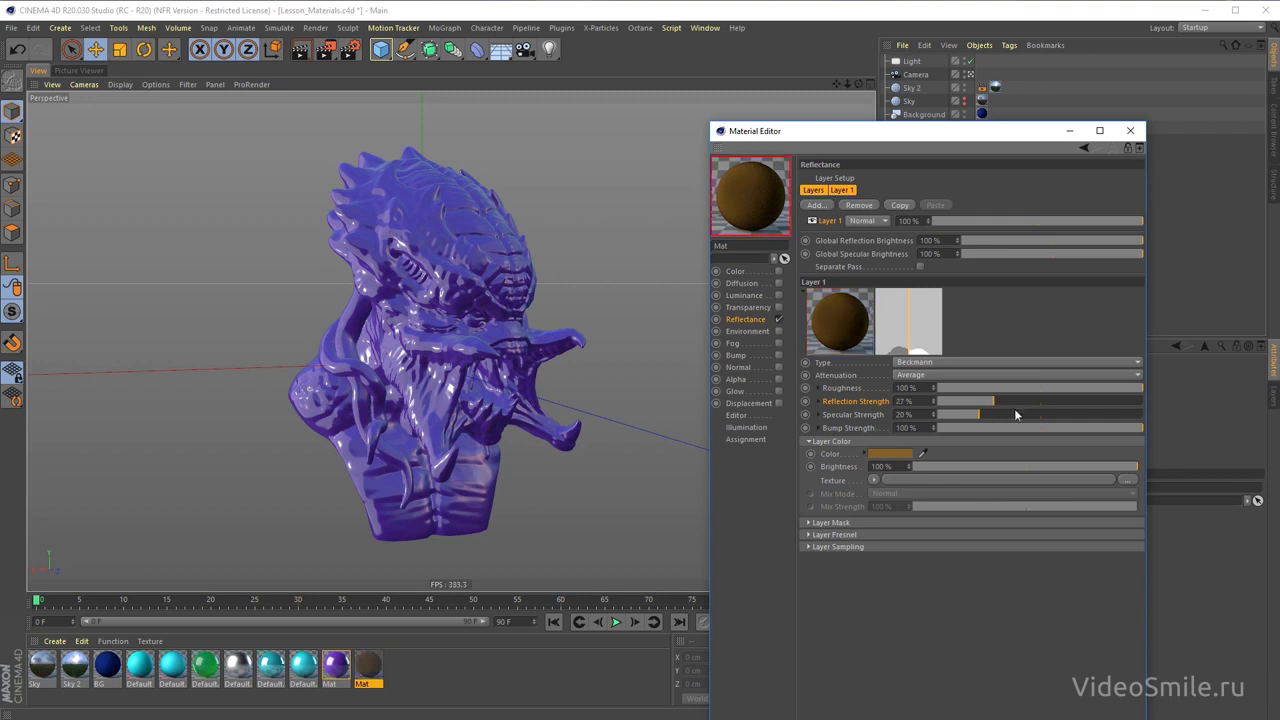
left_click_drag(1014, 401, 971, 401)
left_click(903, 401)
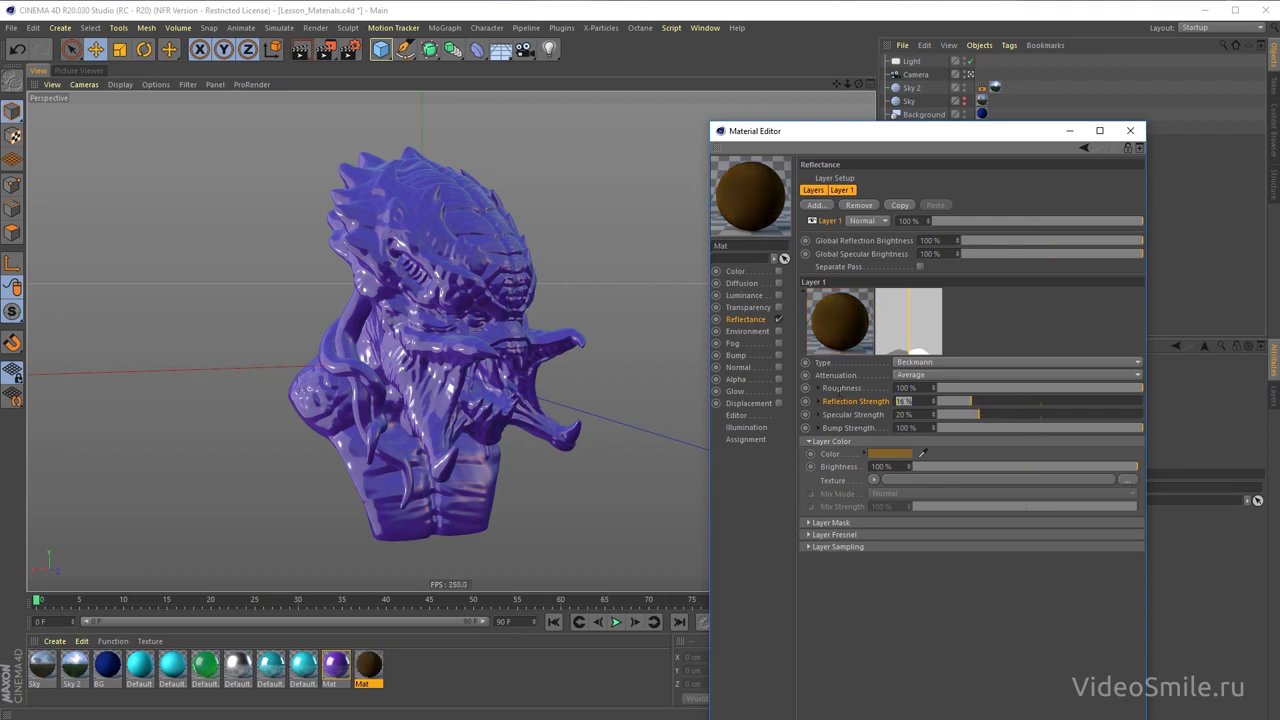
key("Return")
mouse_move(883, 139)
left_mouse_down()
mouse_move(951, 279)
mouse_move(927, 243)
mouse_move(923, 116)
left_mouse_up()
- Render the bust to check the material and brighten the Beckmann layer colour slightly
left_click(328, 50)
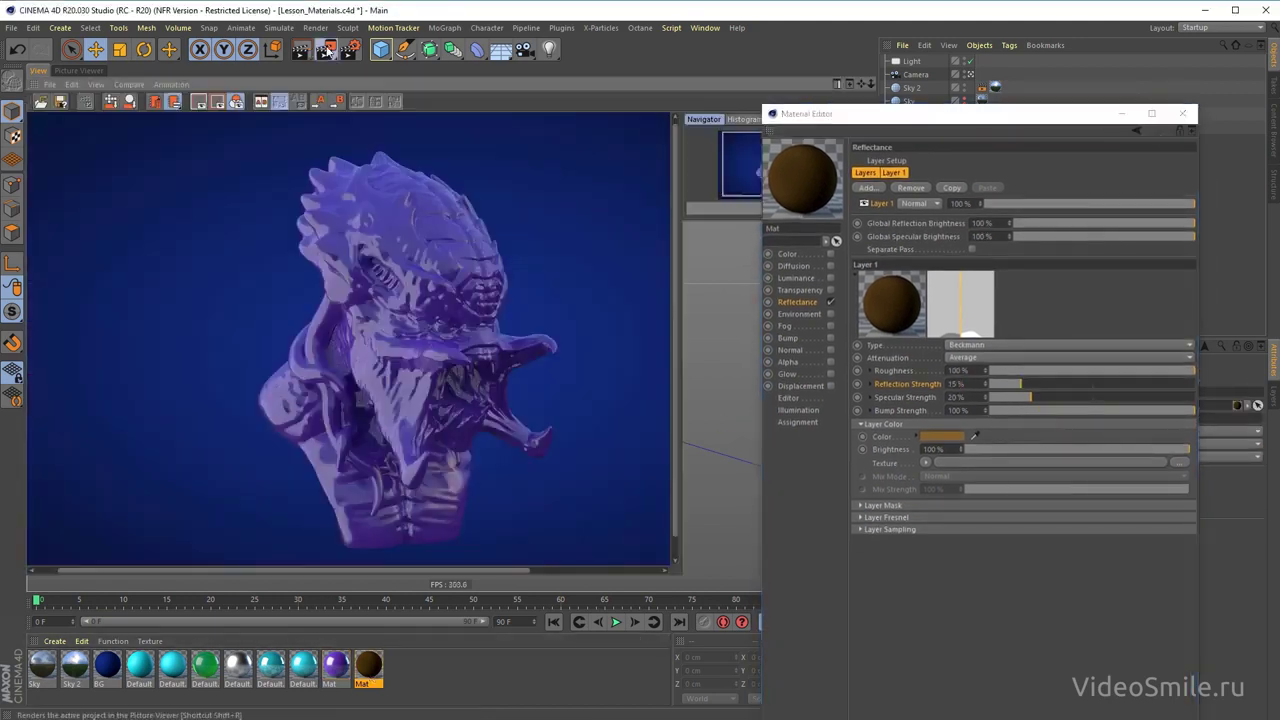
left_click(326, 50)
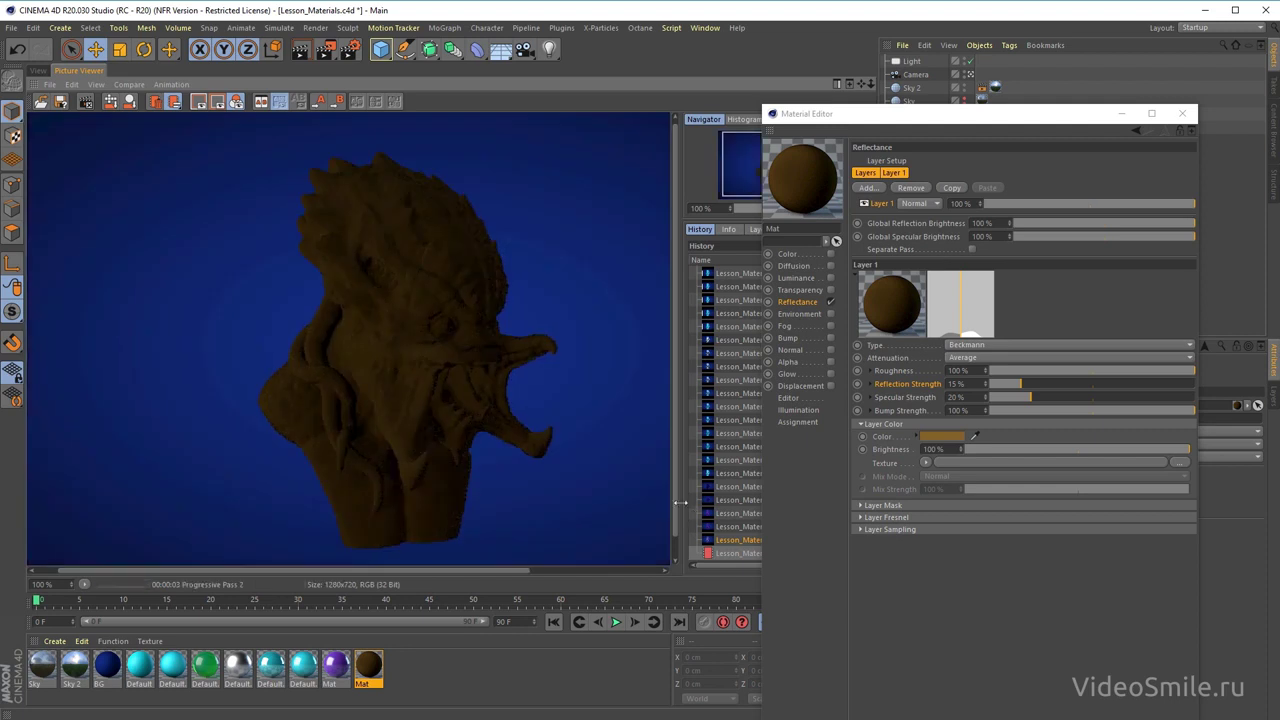
left_click_drag(426, 320, 404, 318)
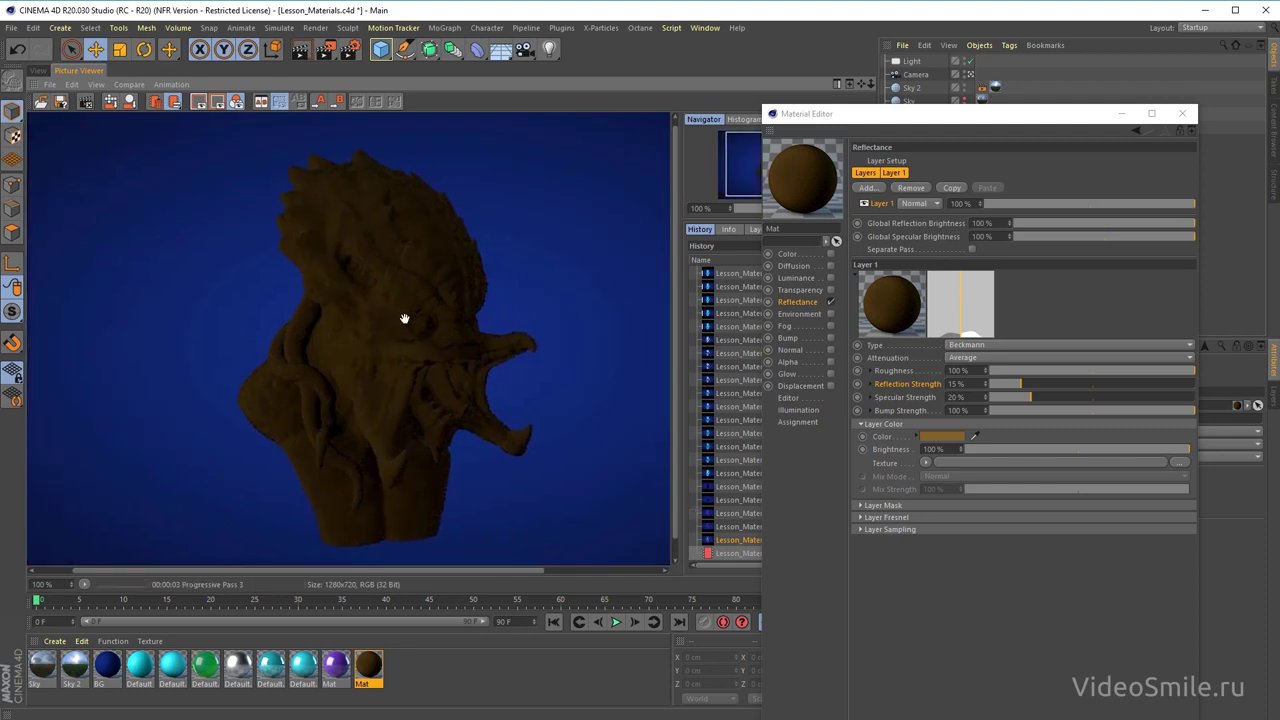
left_click(942, 436)
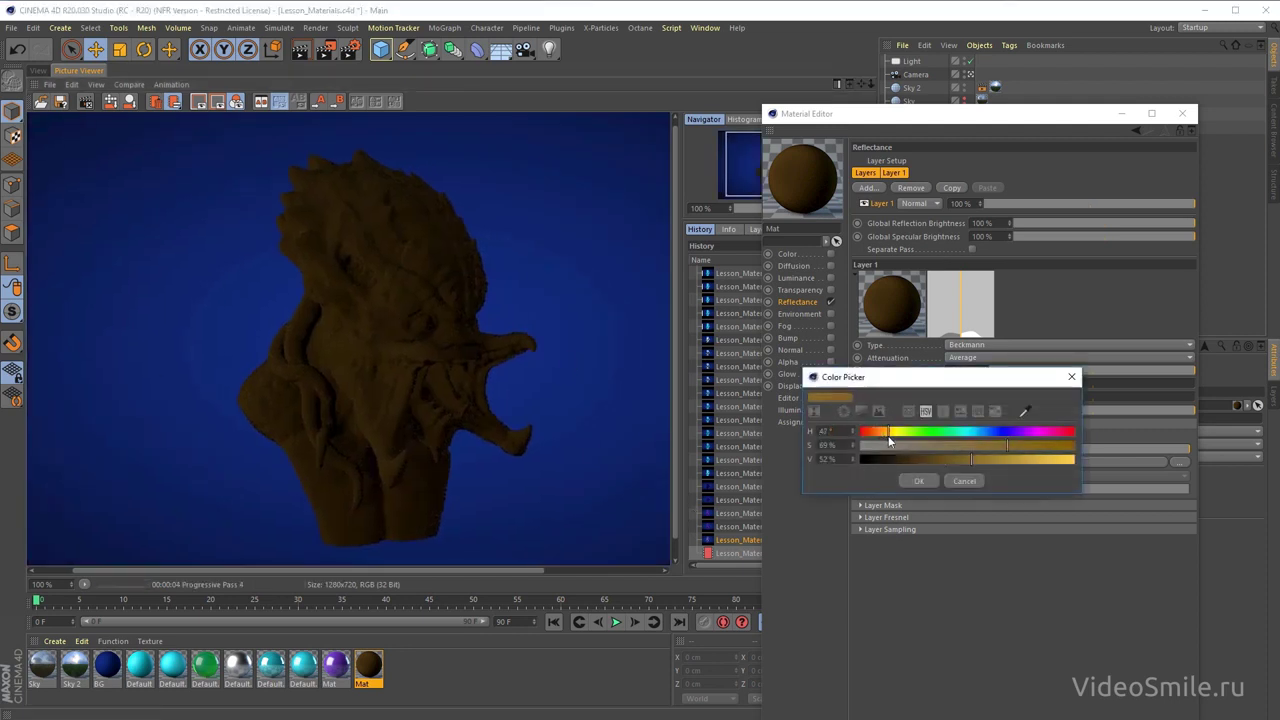
left_click_drag(982, 458, 986, 455)
left_click(916, 481)
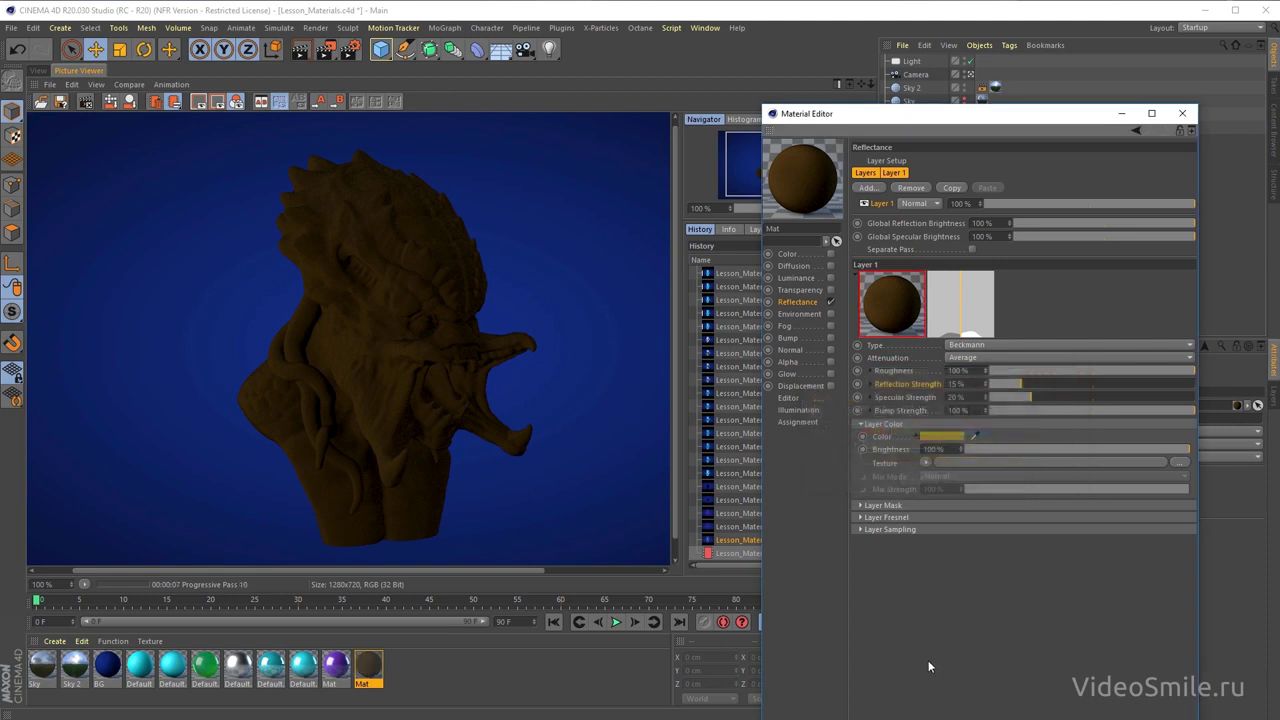
- Add a Phong reflectance layer with Conductor Fresnel using the Gold preset
left_click(869, 189)
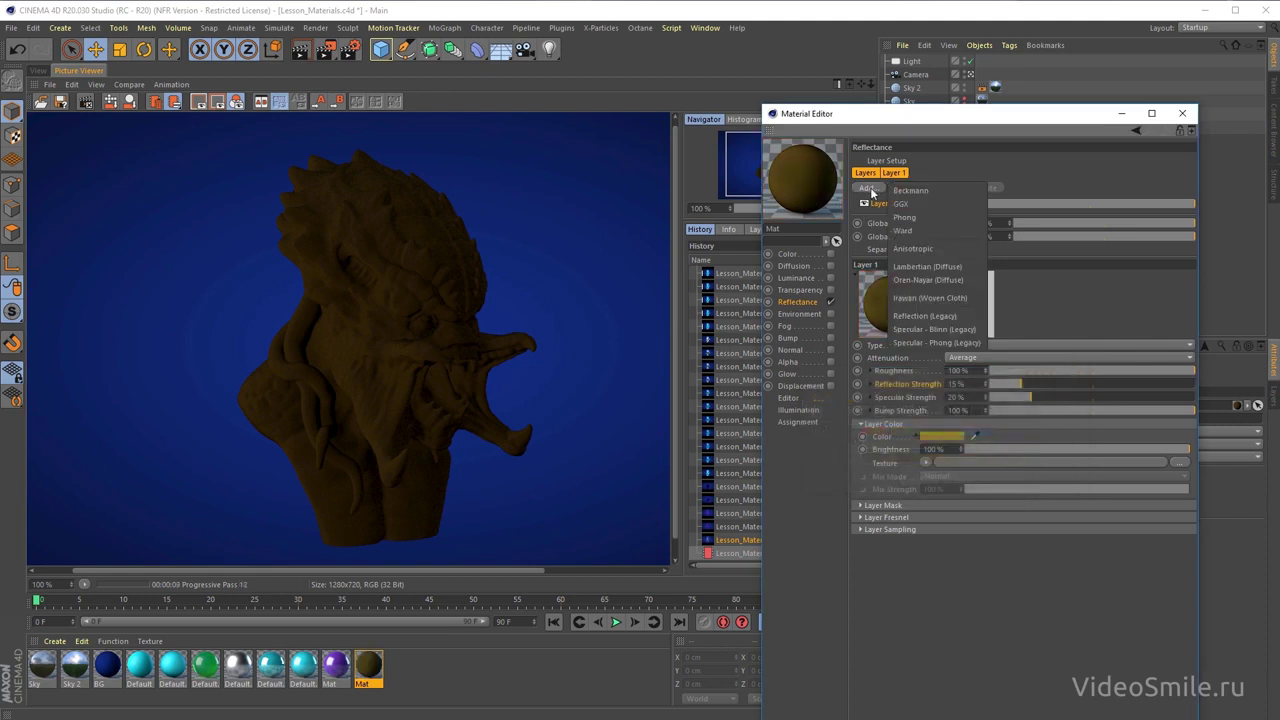
left_click(920, 219)
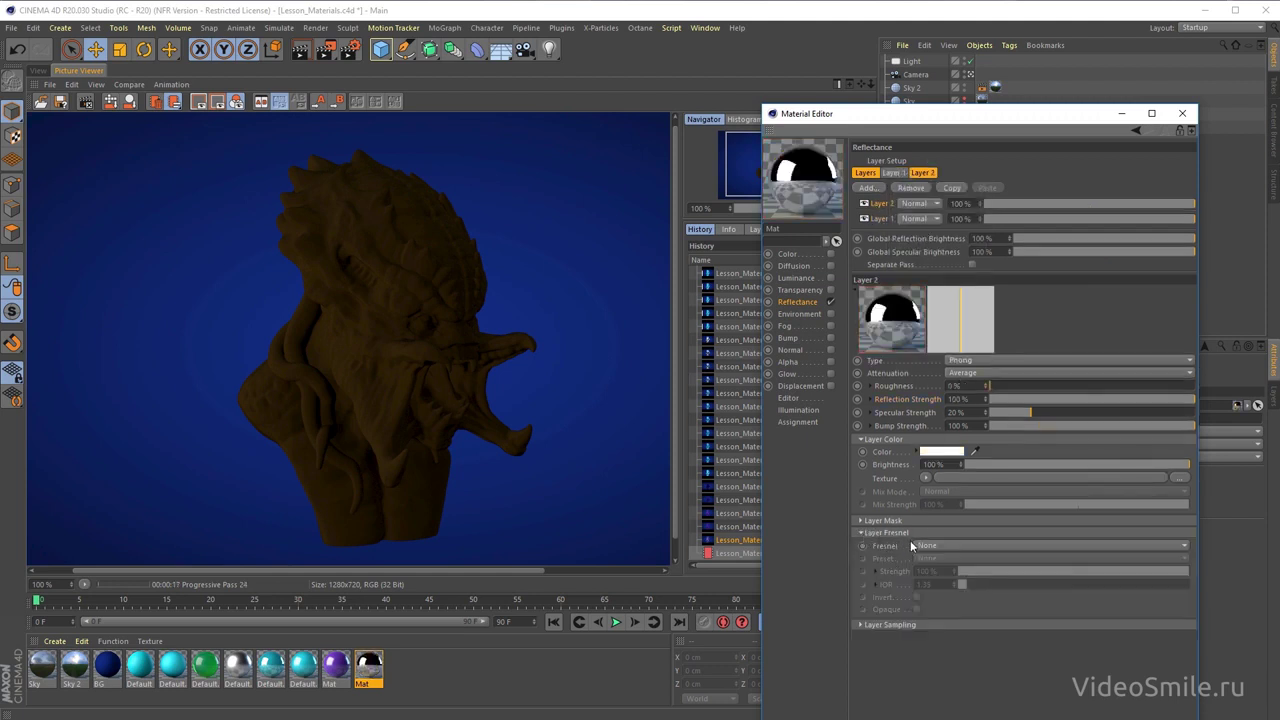
left_click(946, 547)
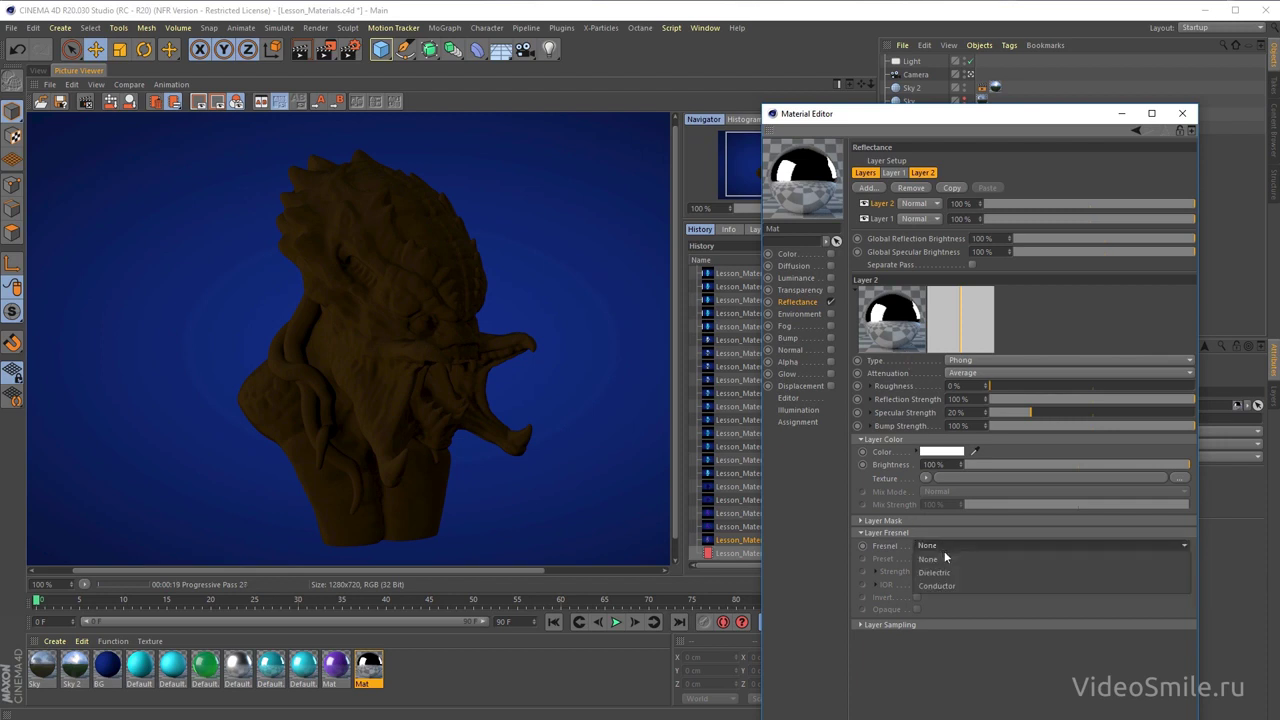
left_click(943, 586)
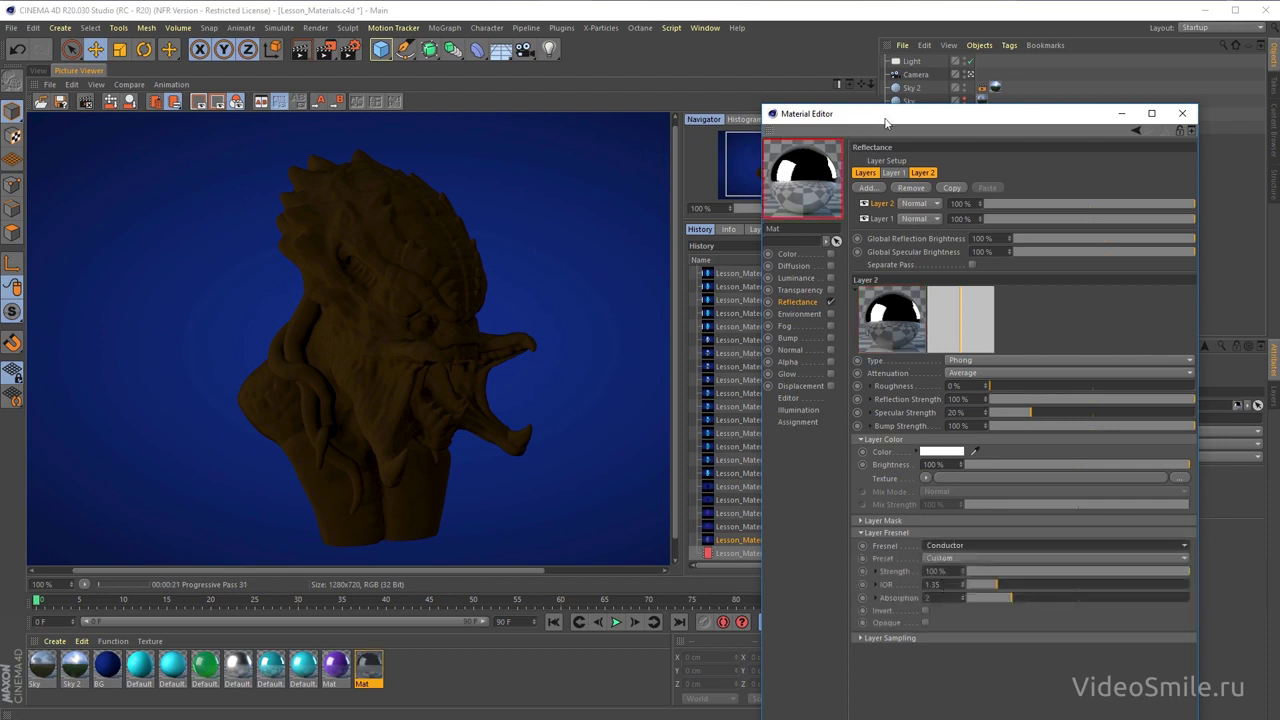
left_click_drag(884, 115, 815, 52)
left_click(870, 497)
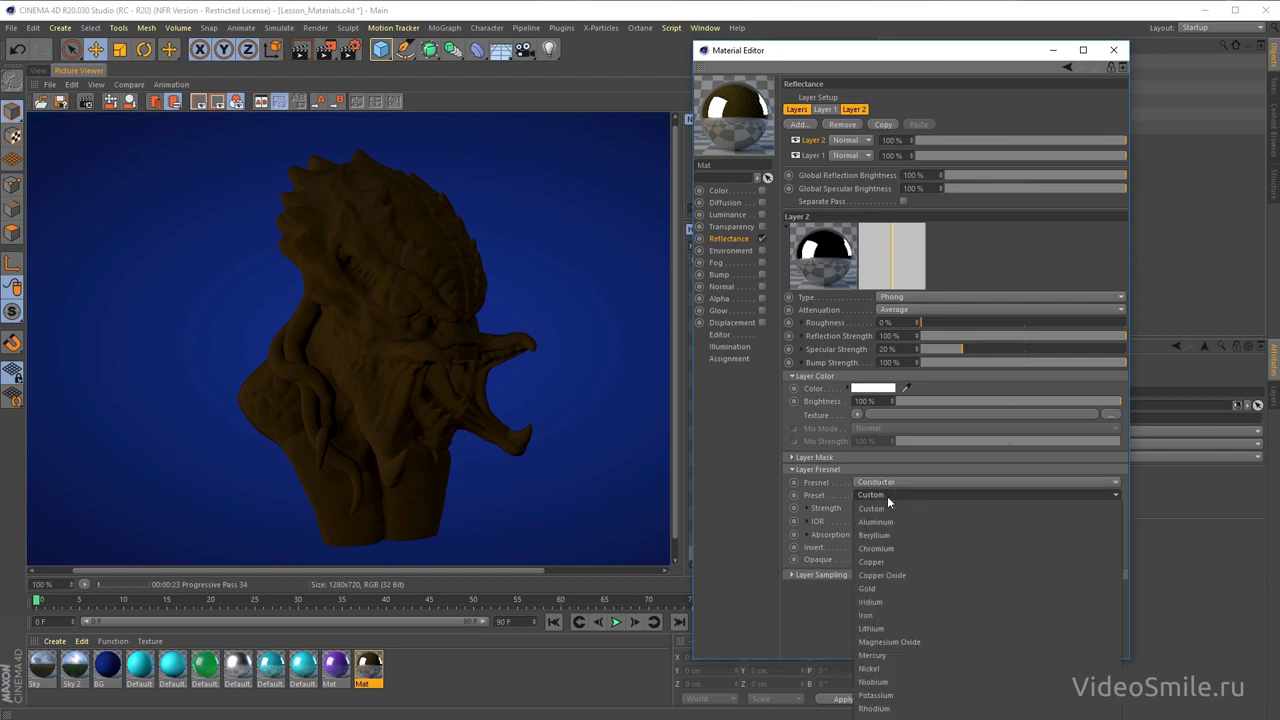
left_click(886, 588)
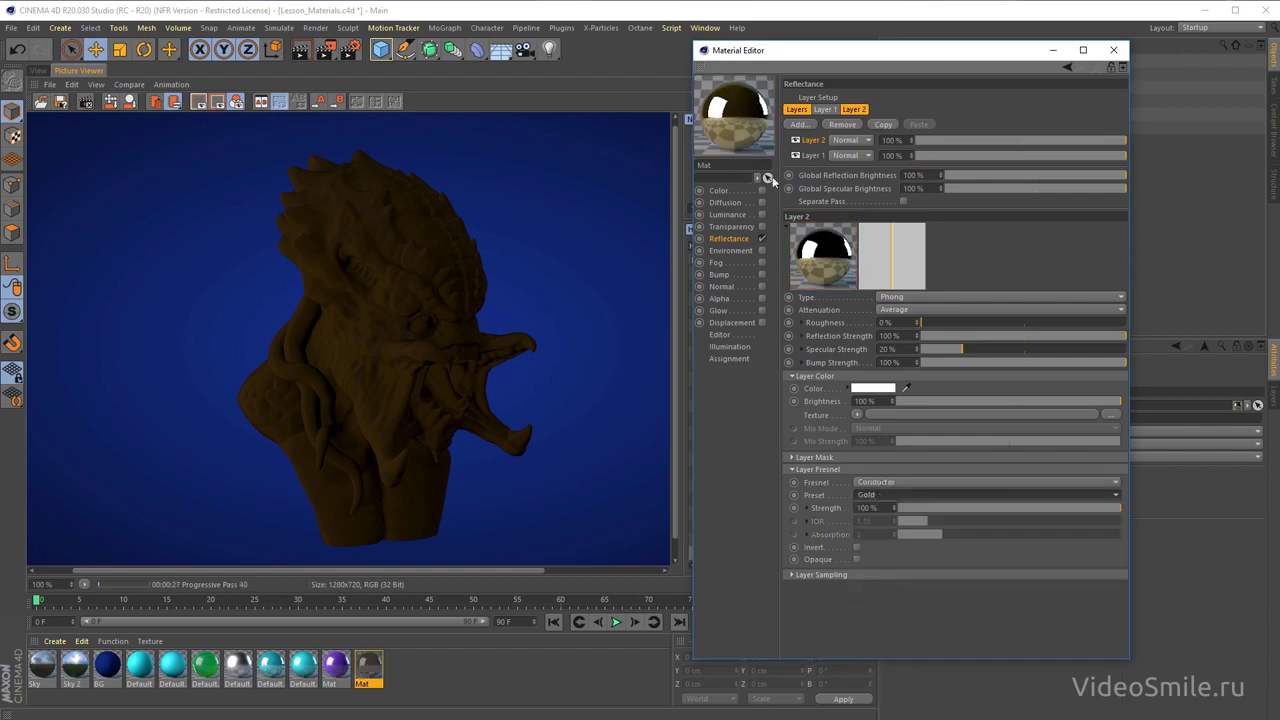
left_click_drag(790, 50, 897, 112)
- Set the Phong layer's roughness to 20%, compare with Layer 1 hidden, and re-render
left_click(991, 354)
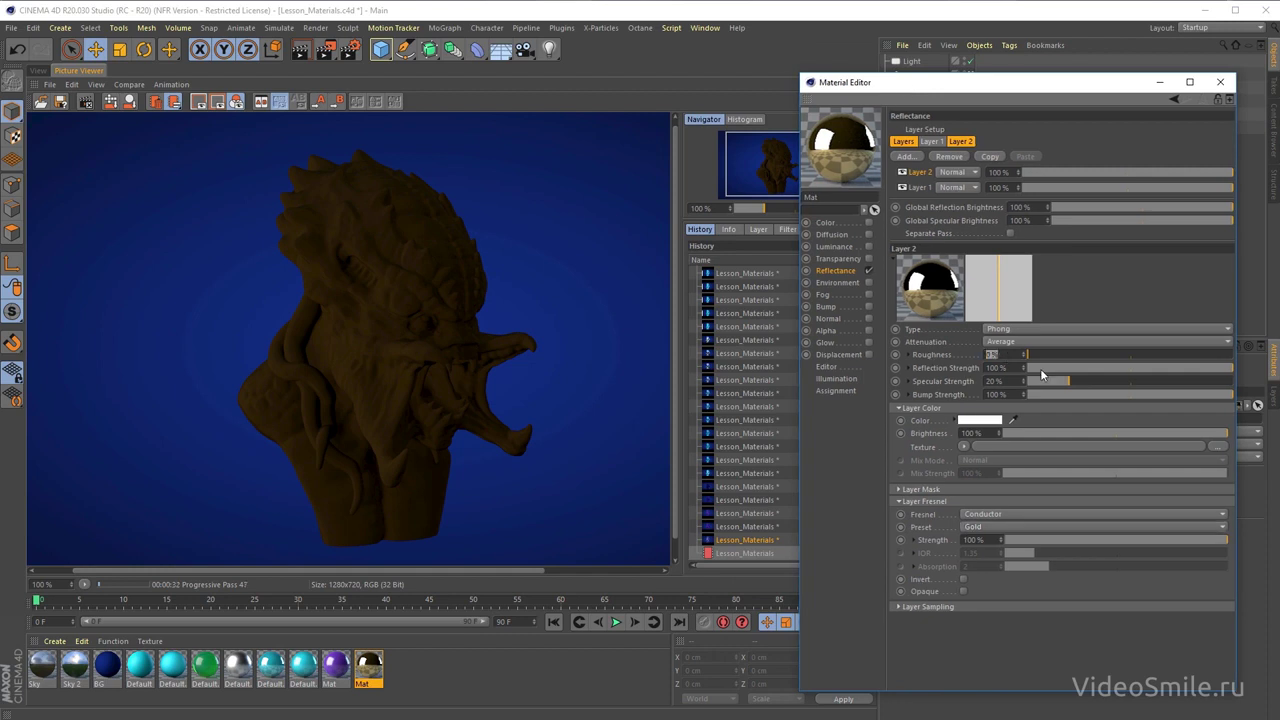
type("15")
key("Return")
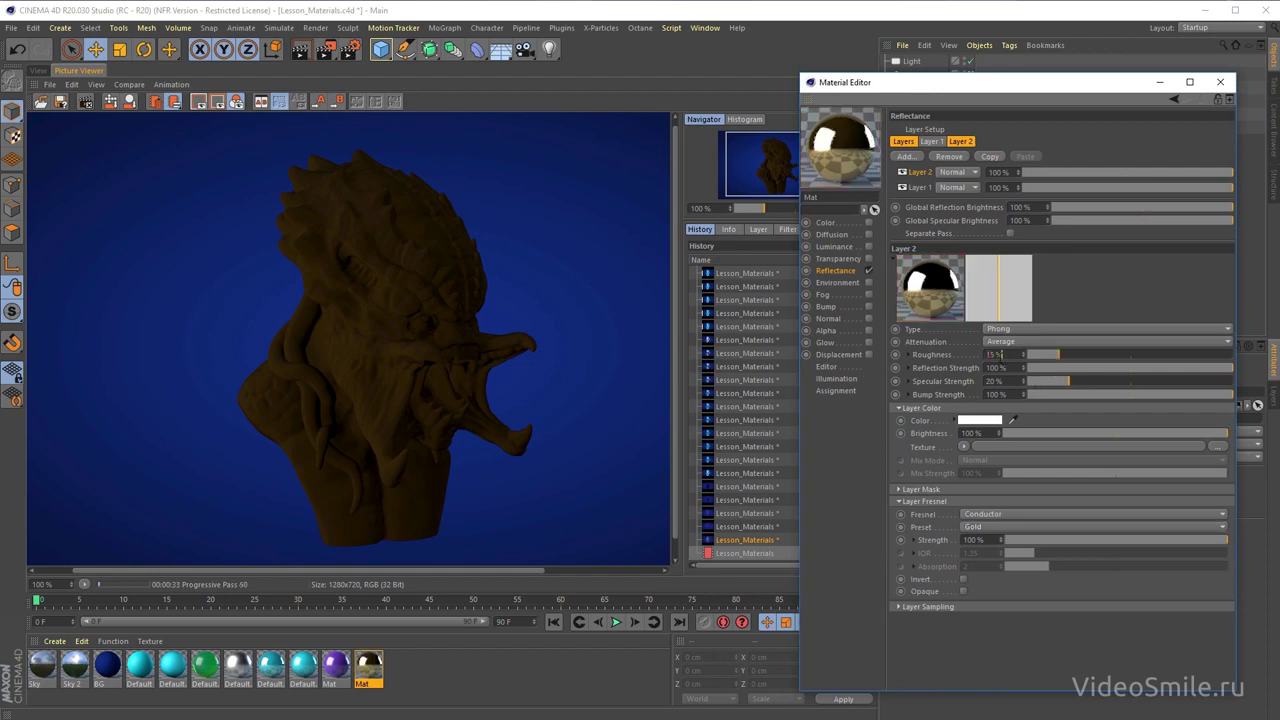
left_click(986, 355)
type("20")
key("Return")
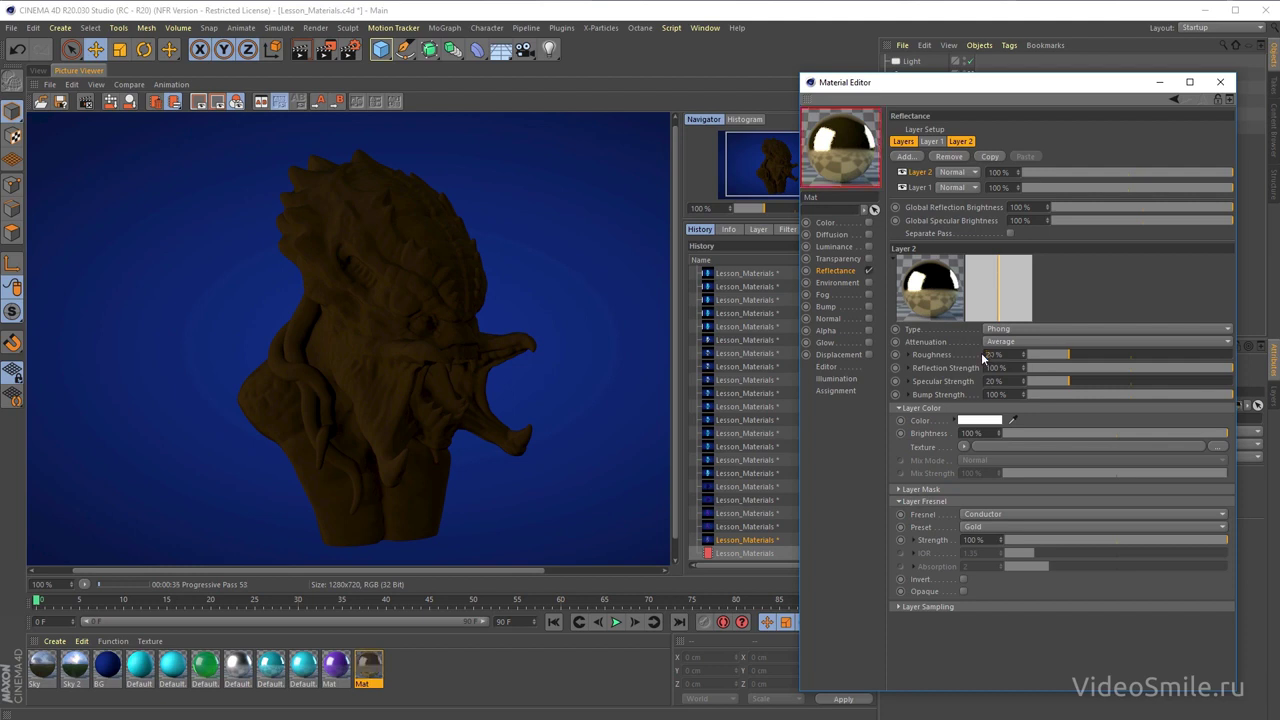
left_click_drag(920, 90, 862, 86)
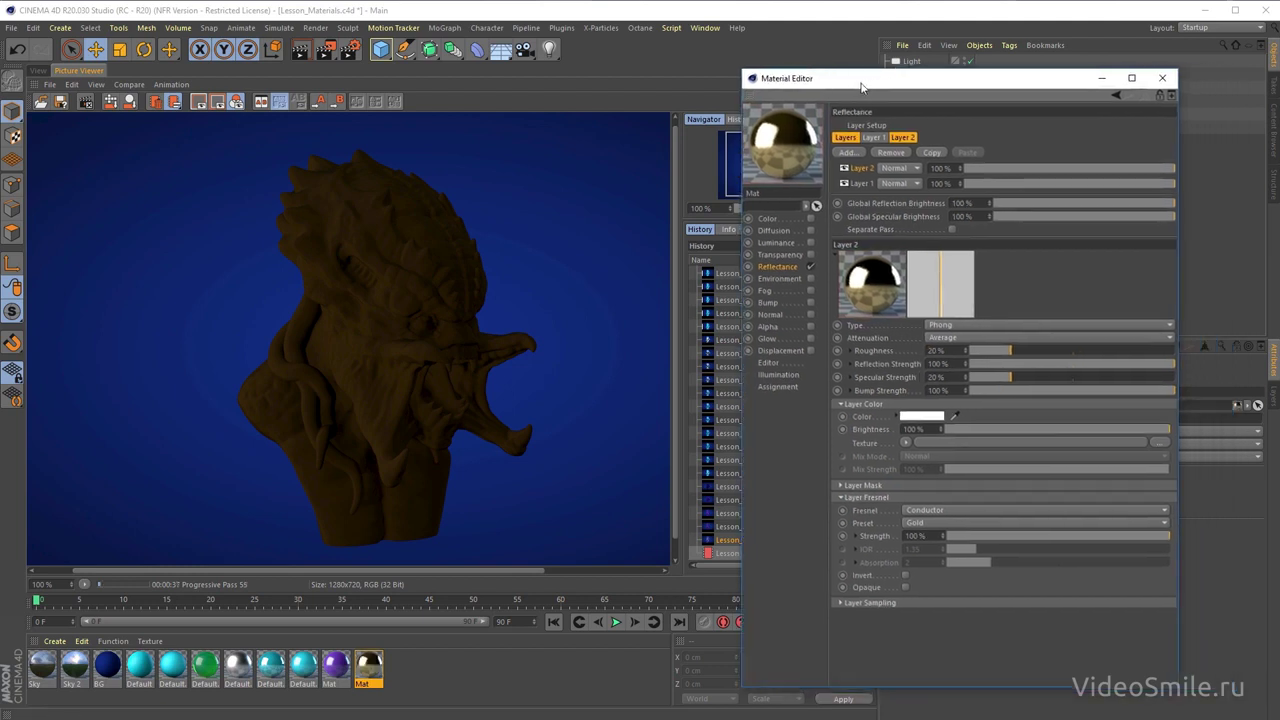
left_click(845, 183)
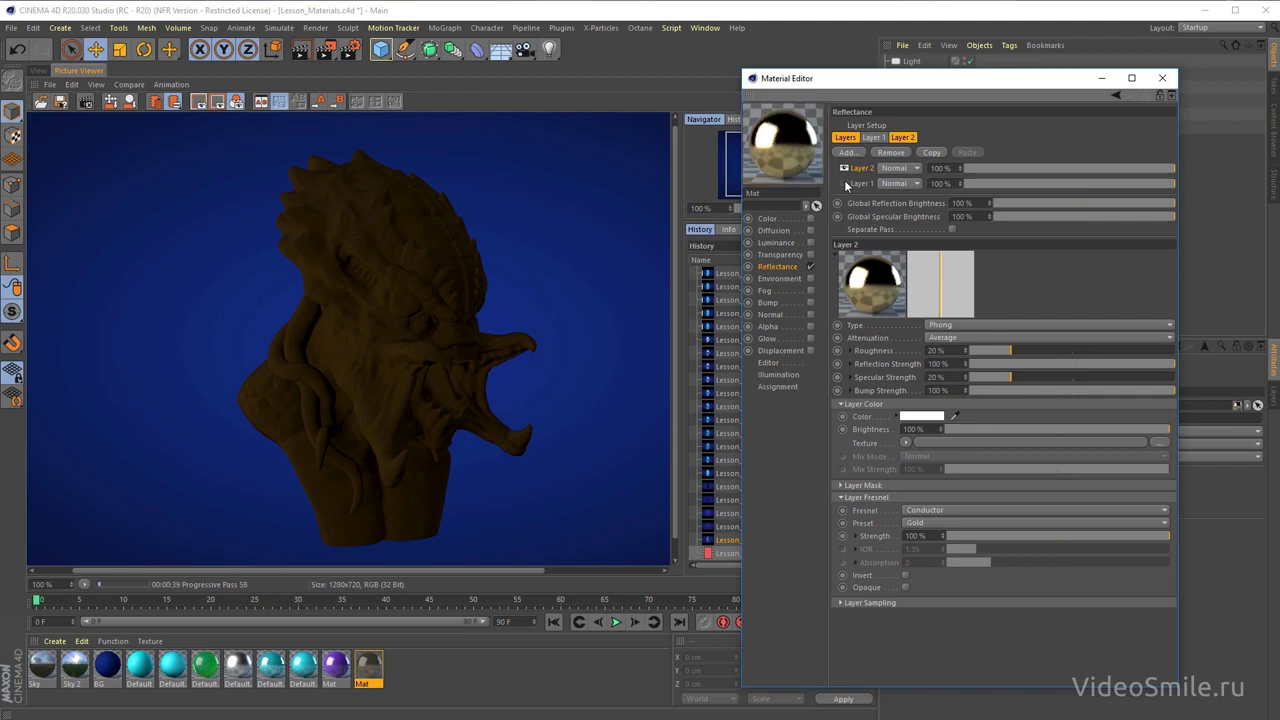
left_click(846, 184)
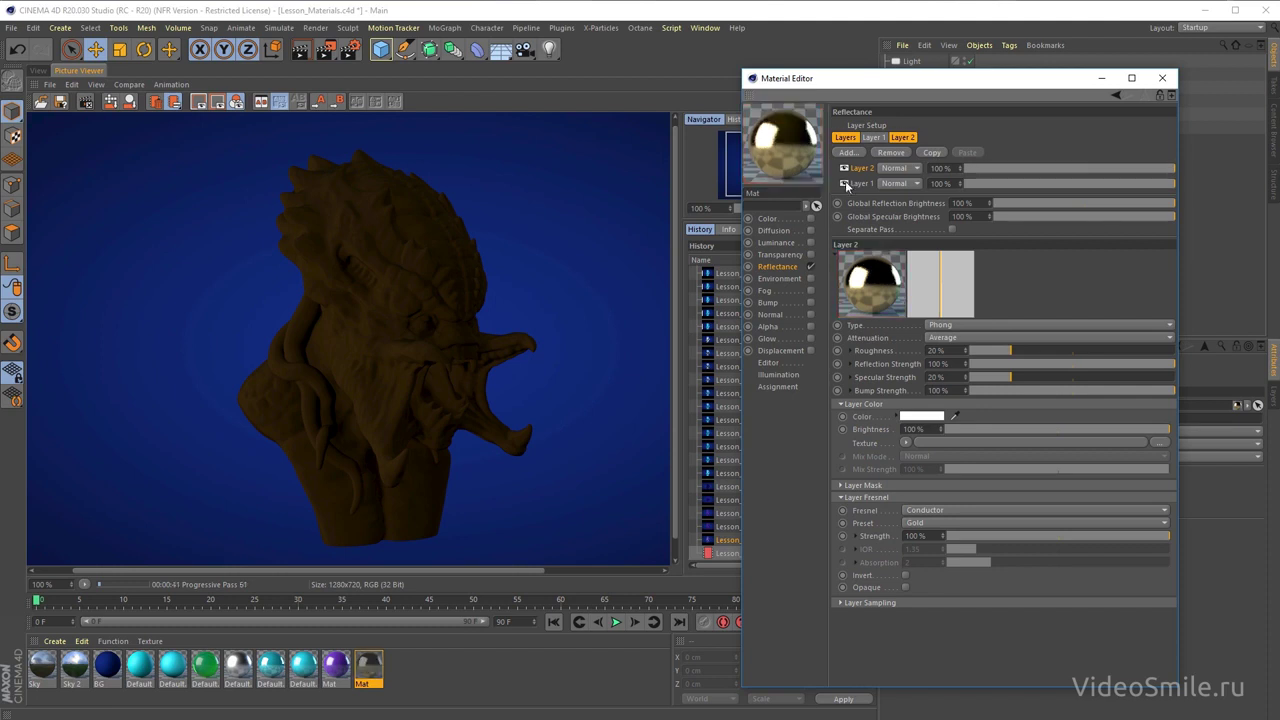
key("shift+r")
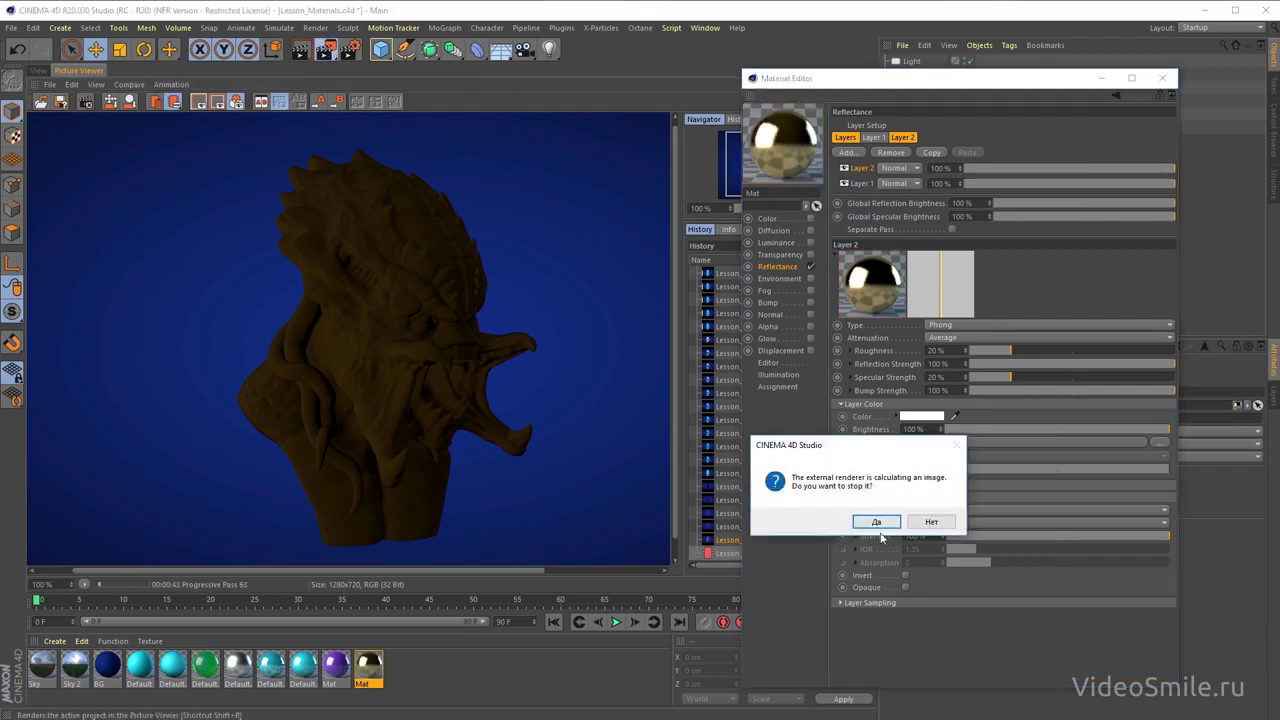
- Restart the render and frame the whole creature in the Picture Viewer
left_click(880, 521)
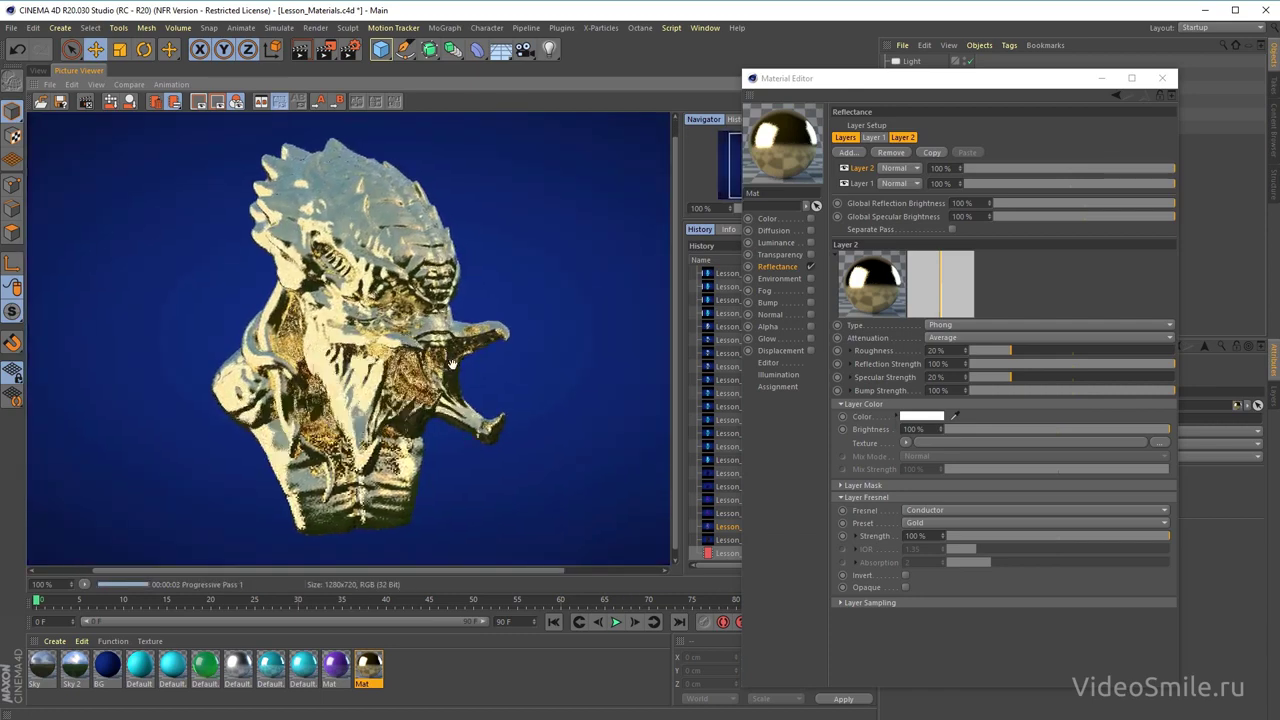
scroll(533, 445, "down", 2)
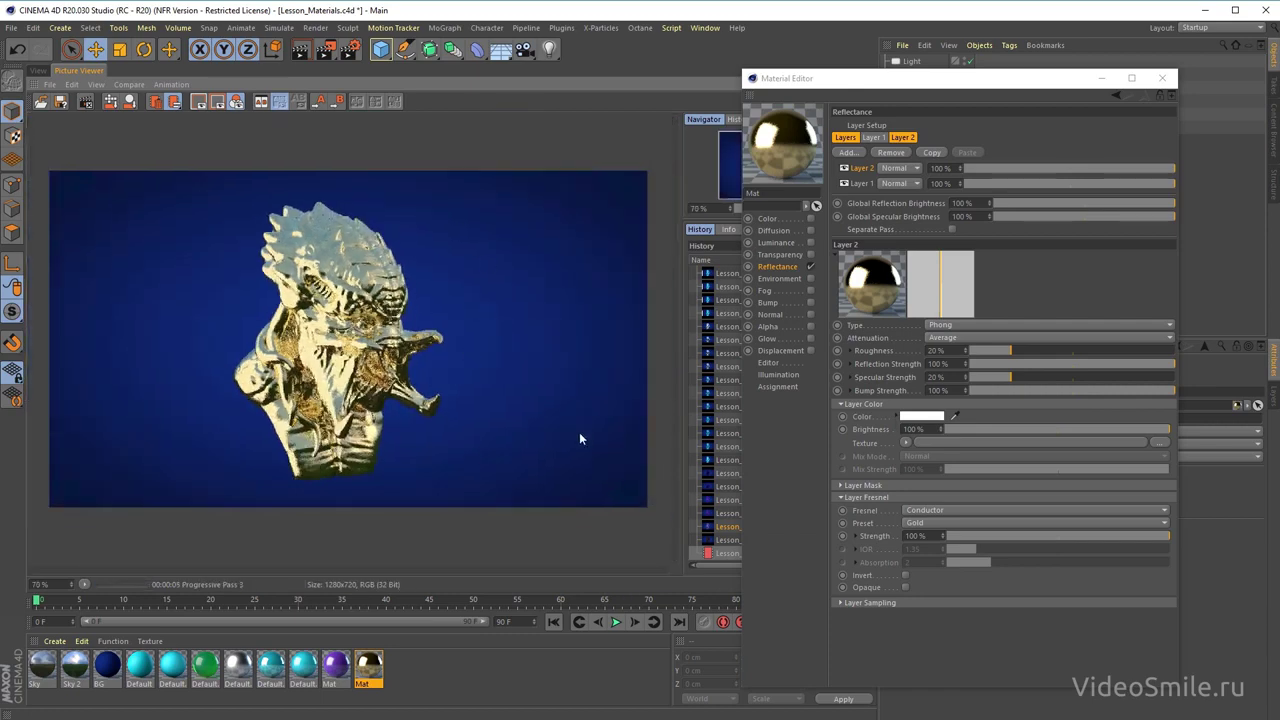
scroll(445, 405, "up", 2)
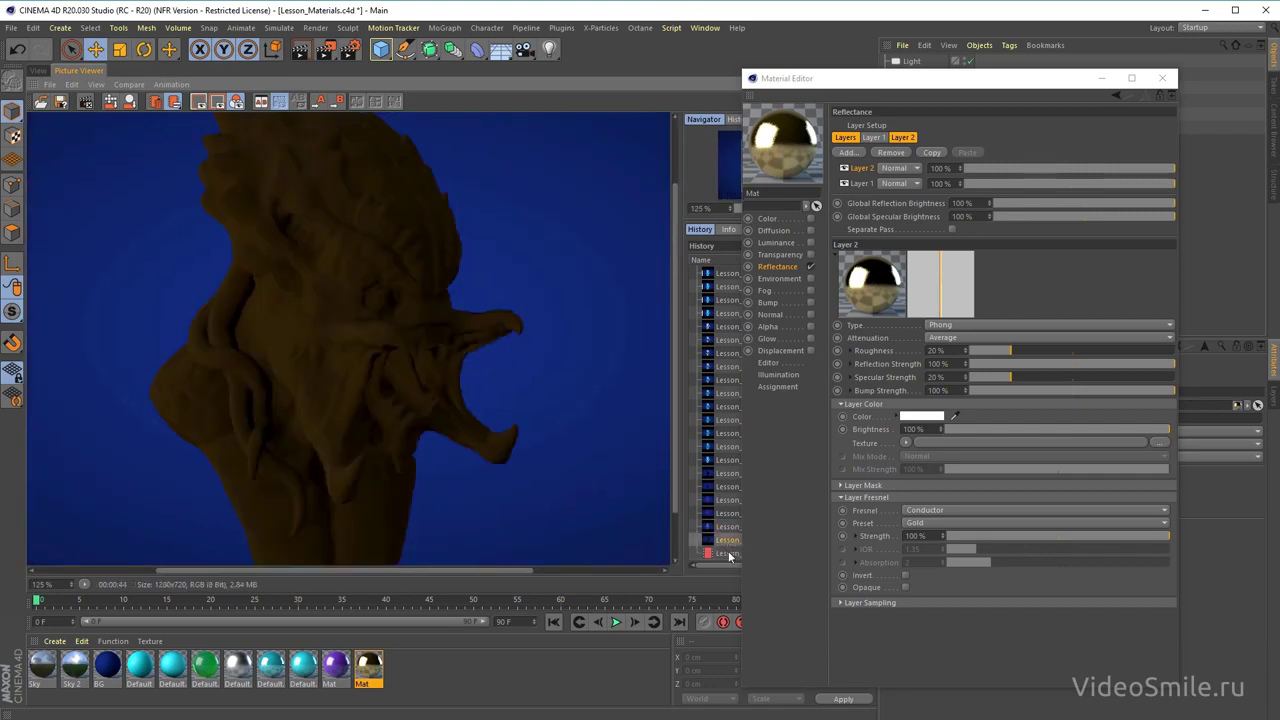
left_click_drag(397, 313, 437, 317)
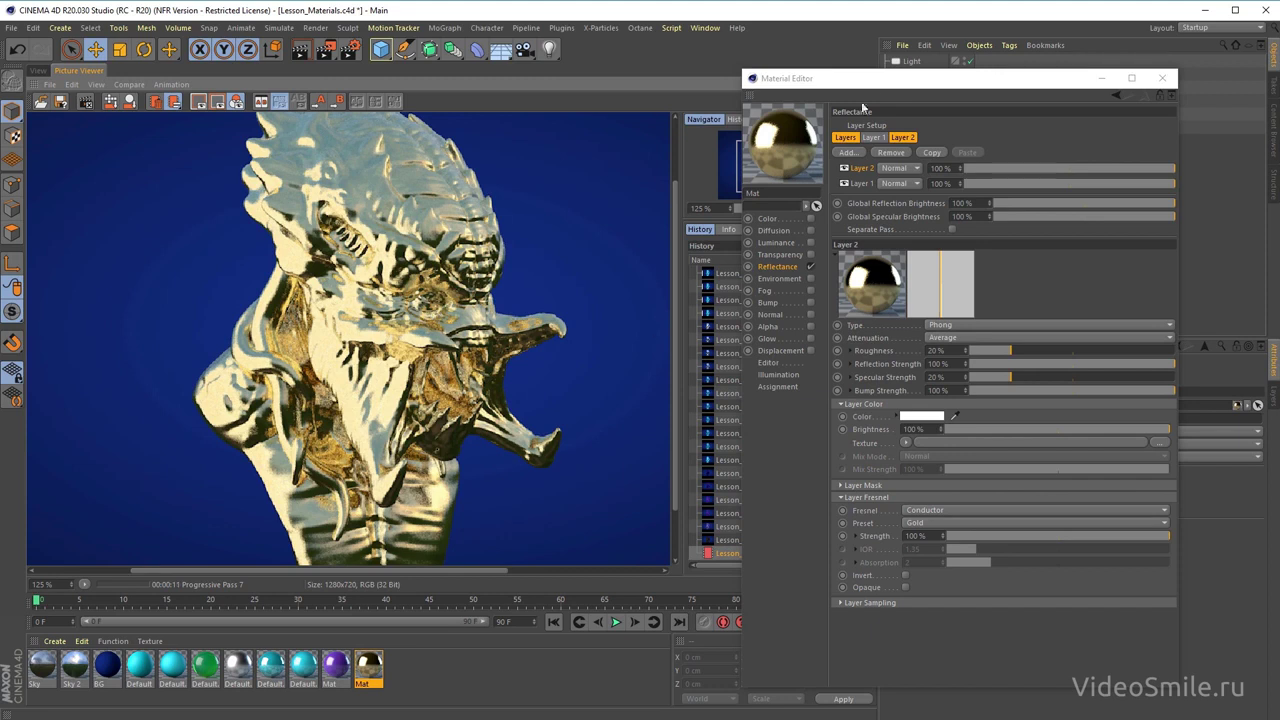
left_click_drag(884, 84, 900, 62)
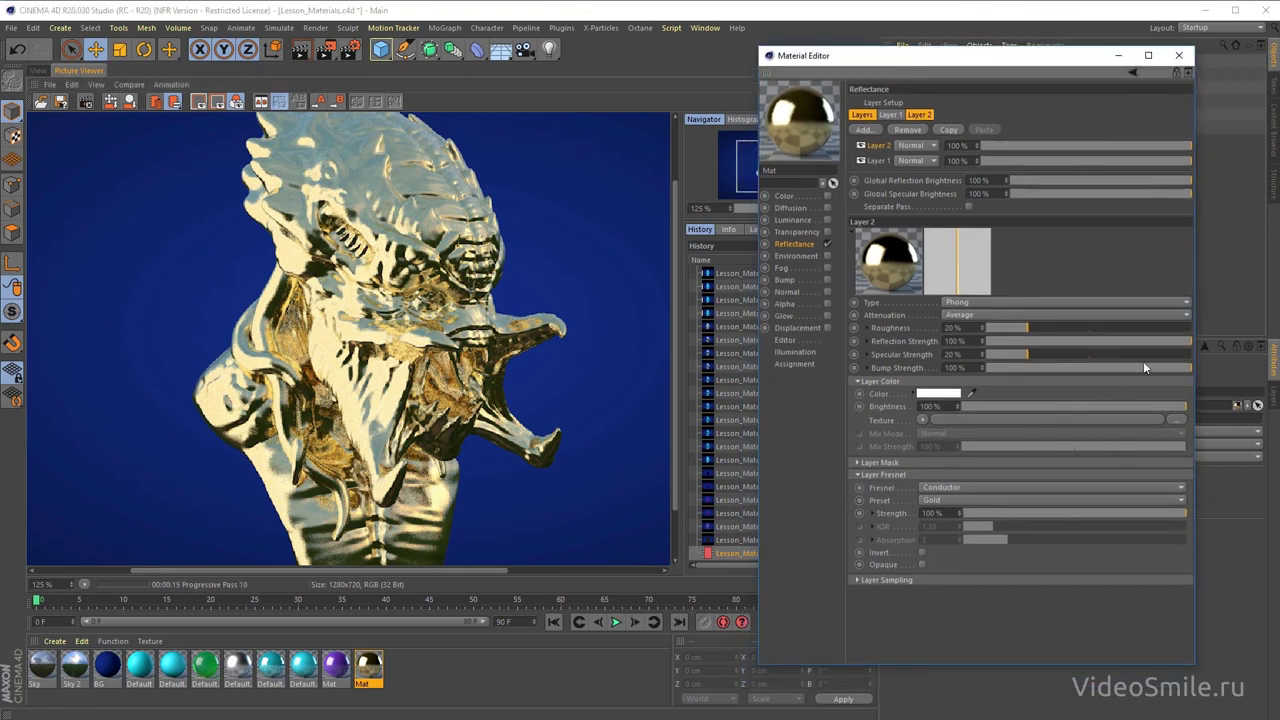
- Set the gold layer's reflection strength to 50% and roughness to 35%
left_click_drag(1132, 340, 1091, 341)
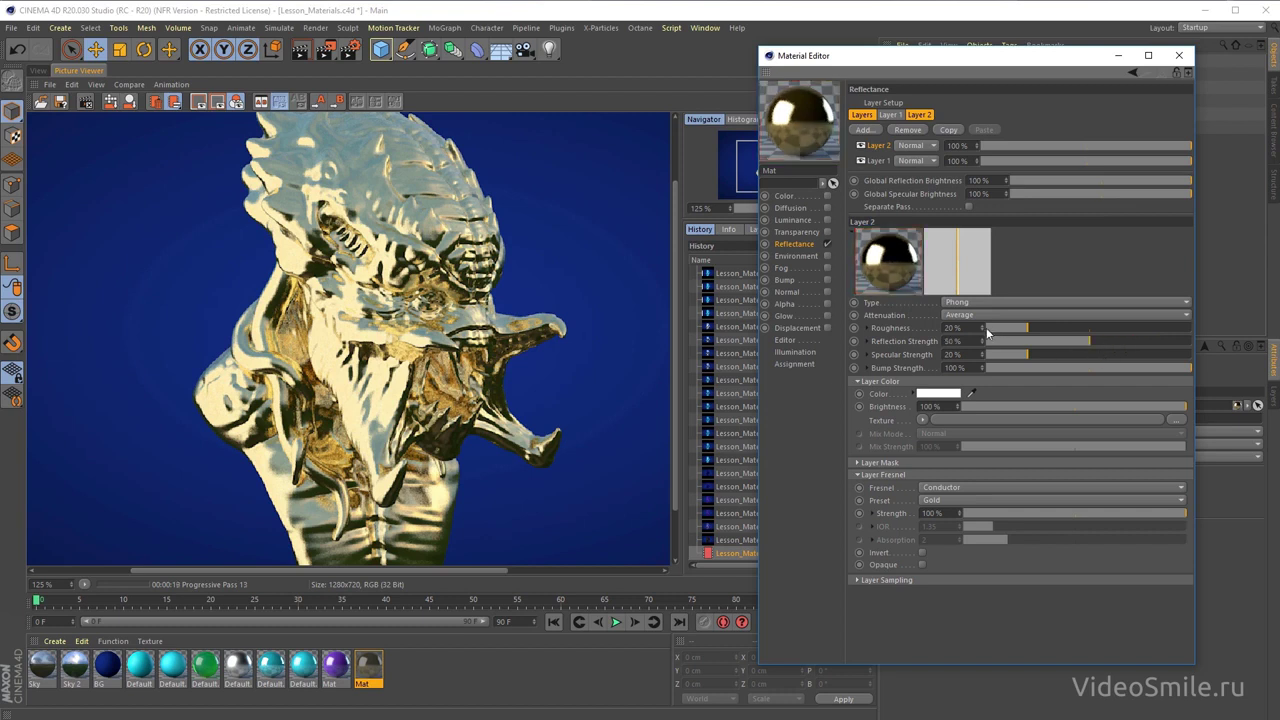
left_click(951, 327)
type("35")
key("Return")
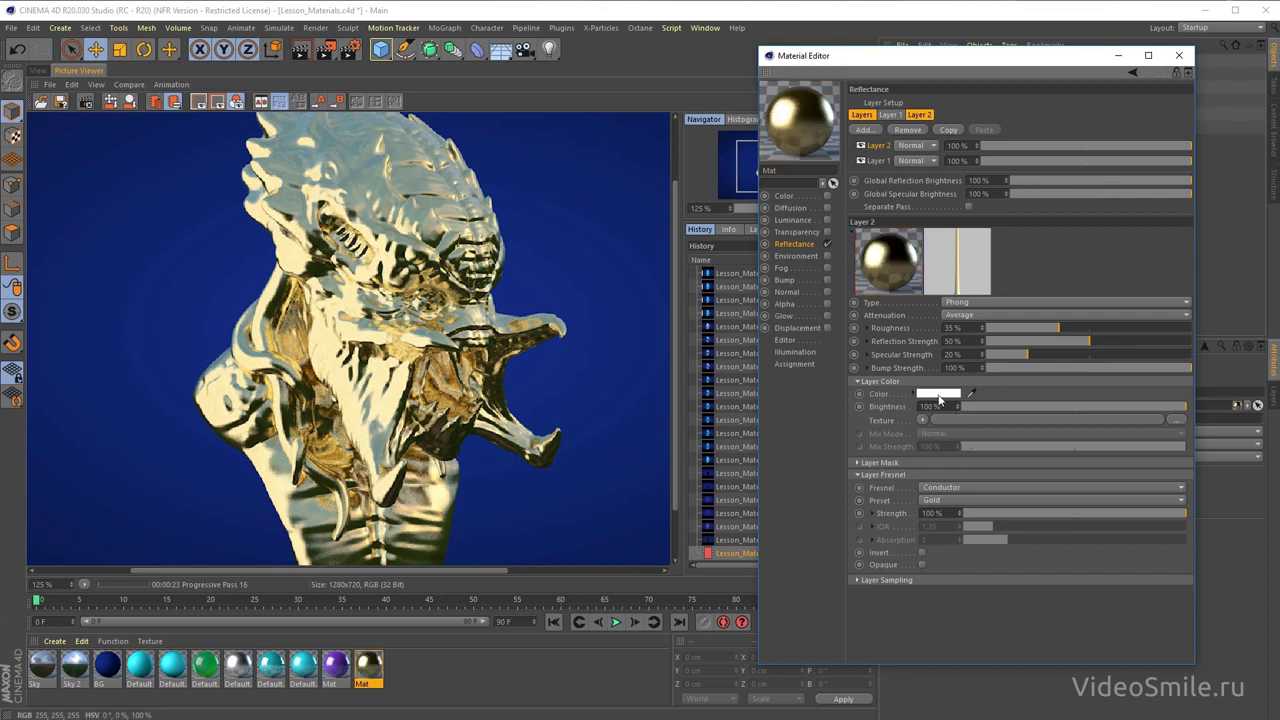
- Make the layer colour a pale cream (H 48°, S 9%) and re-render the bust
left_click(939, 399)
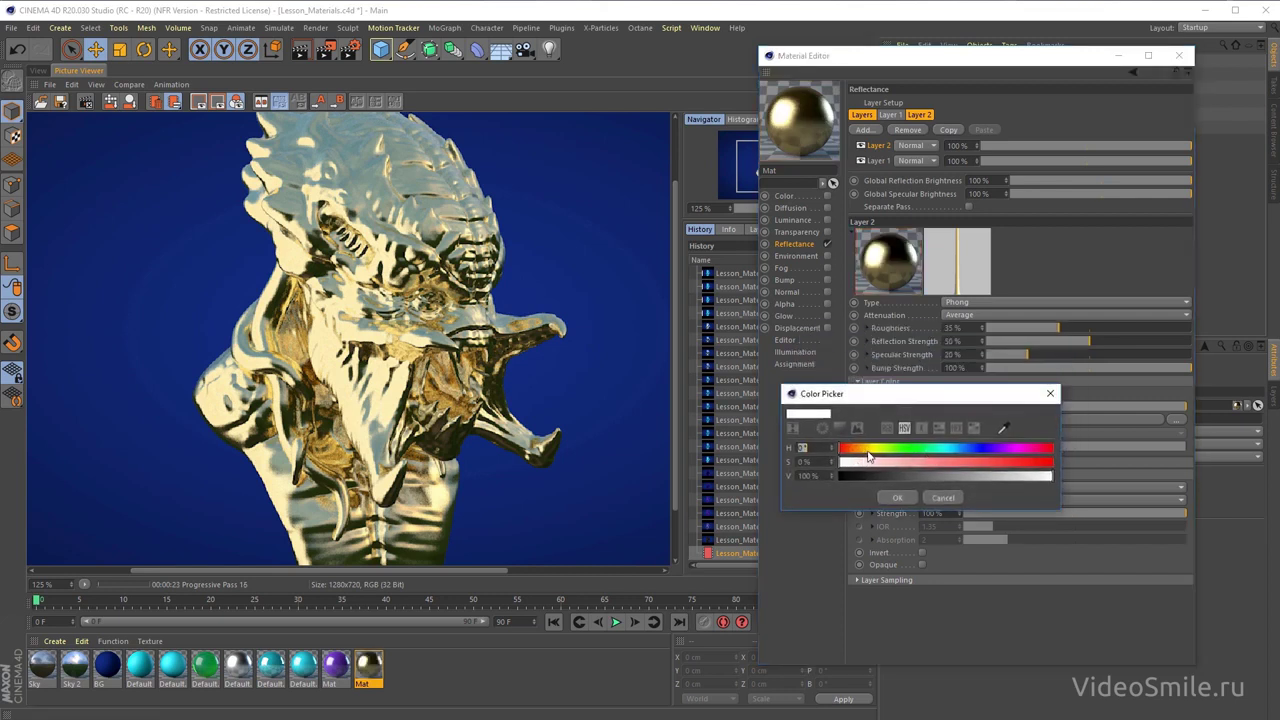
left_click(866, 450)
left_click(858, 462)
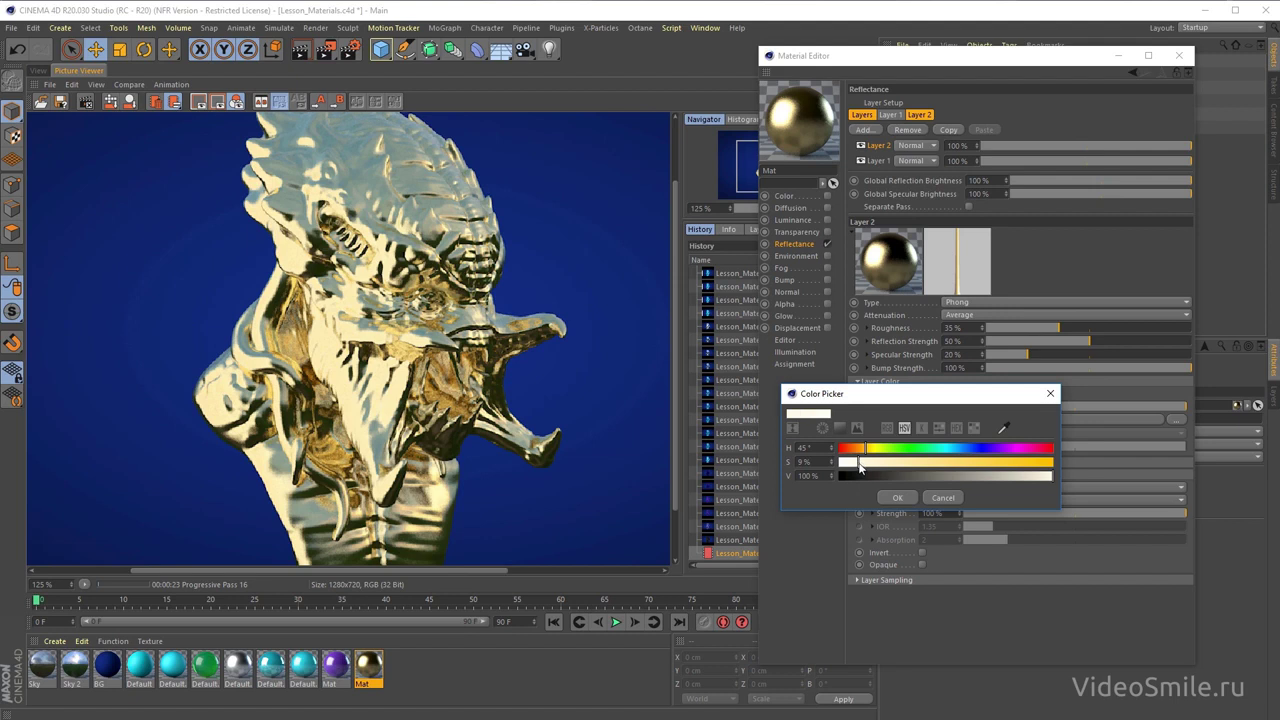
left_click(900, 496)
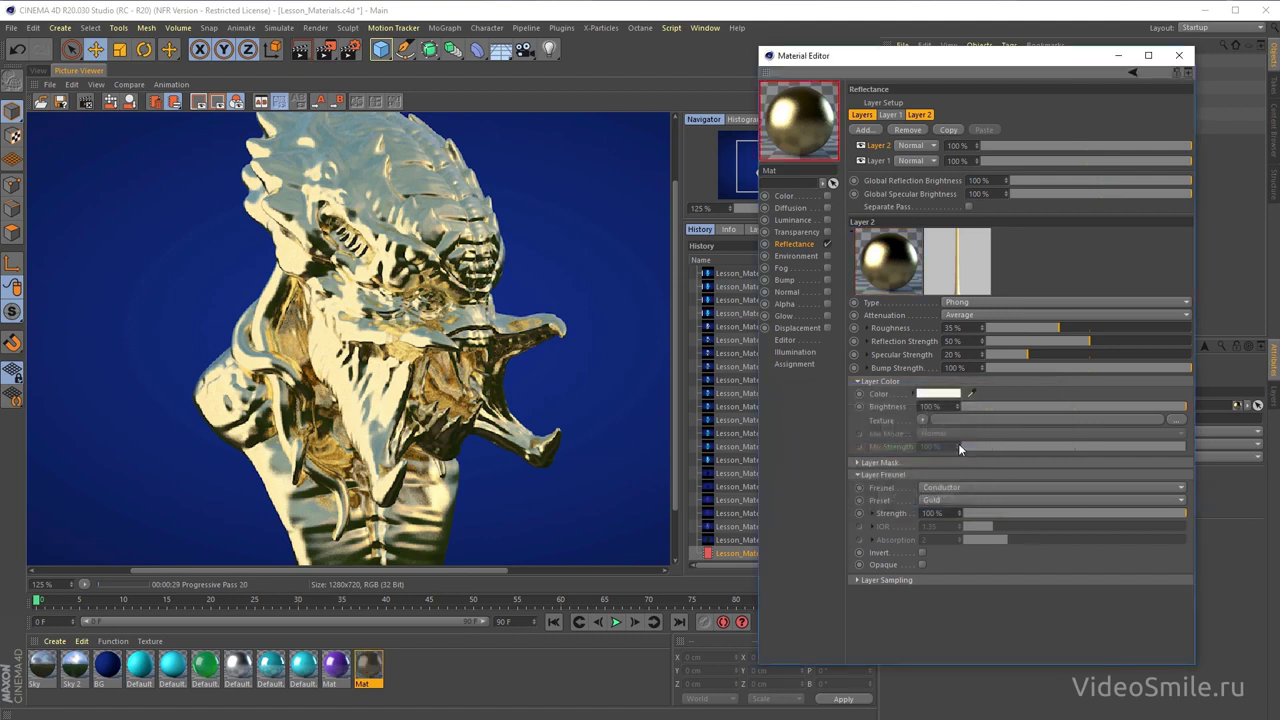
left_click(319, 56)
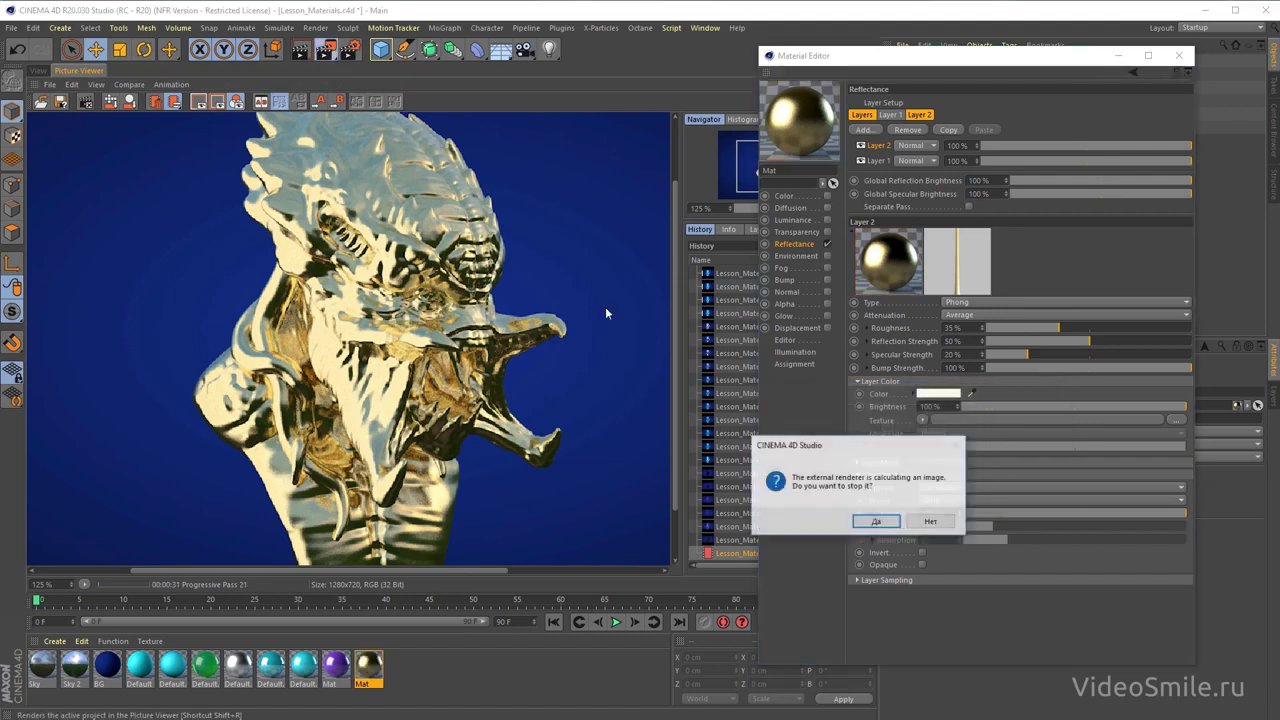
left_click(860, 522)
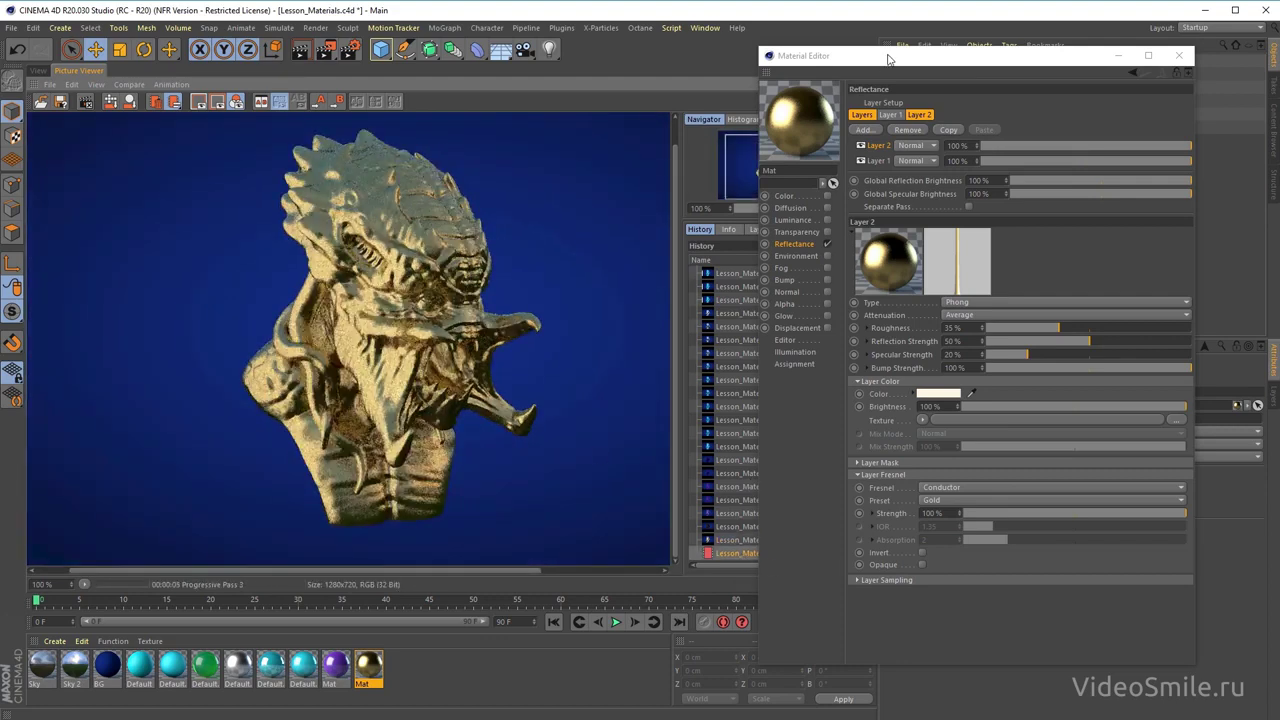
left_click_drag(888, 58, 950, 60)
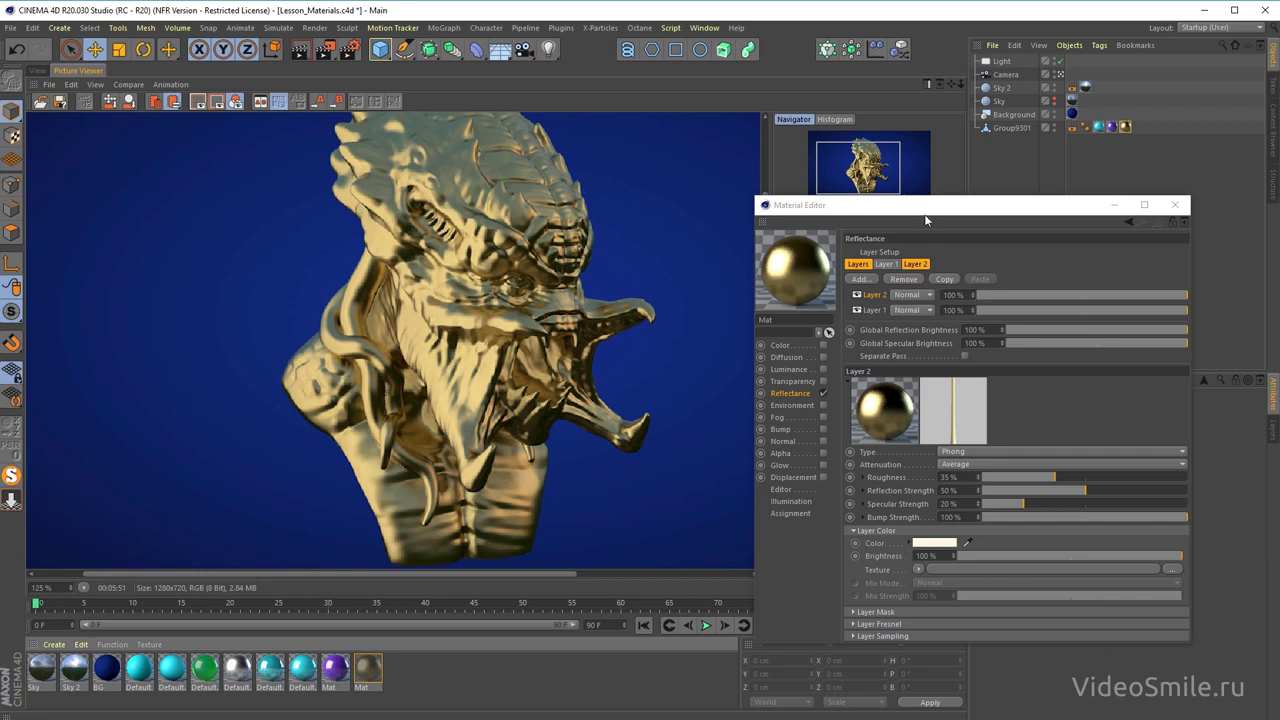
- Open a texture browser for the Roughness slot and preview the scratches images
left_click_drag(925, 218, 840, 136)
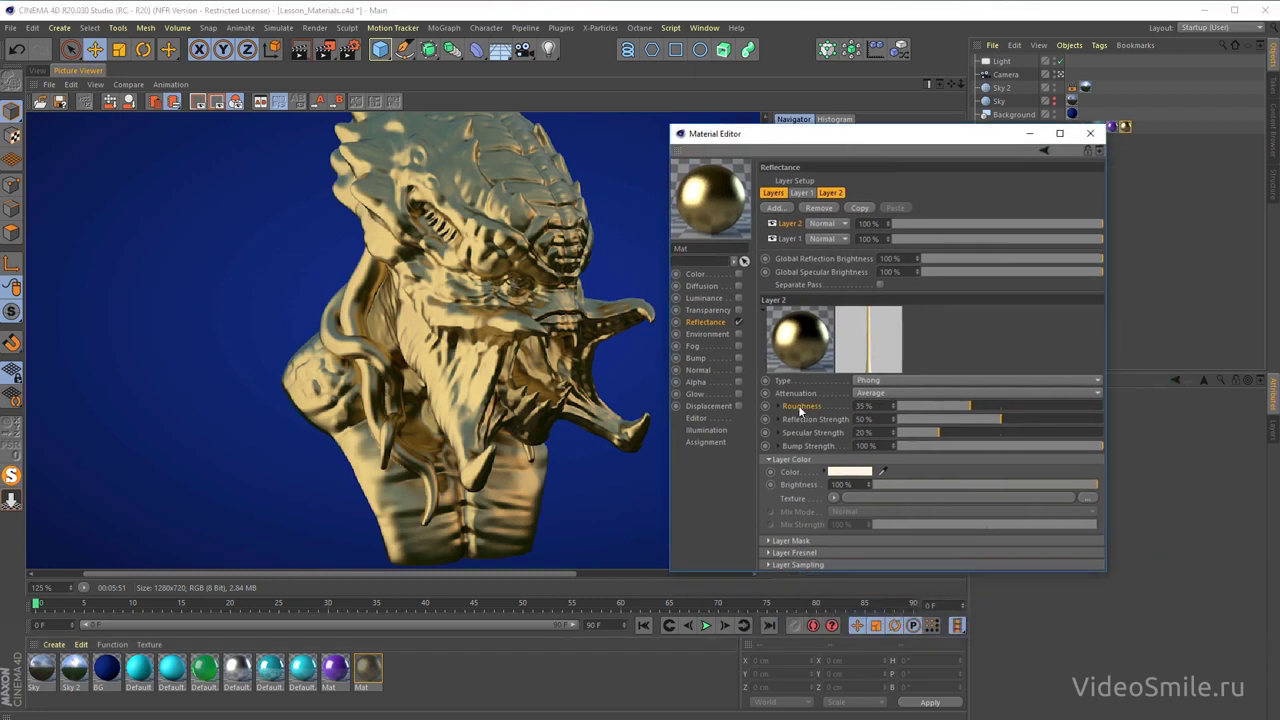
left_click(778, 406)
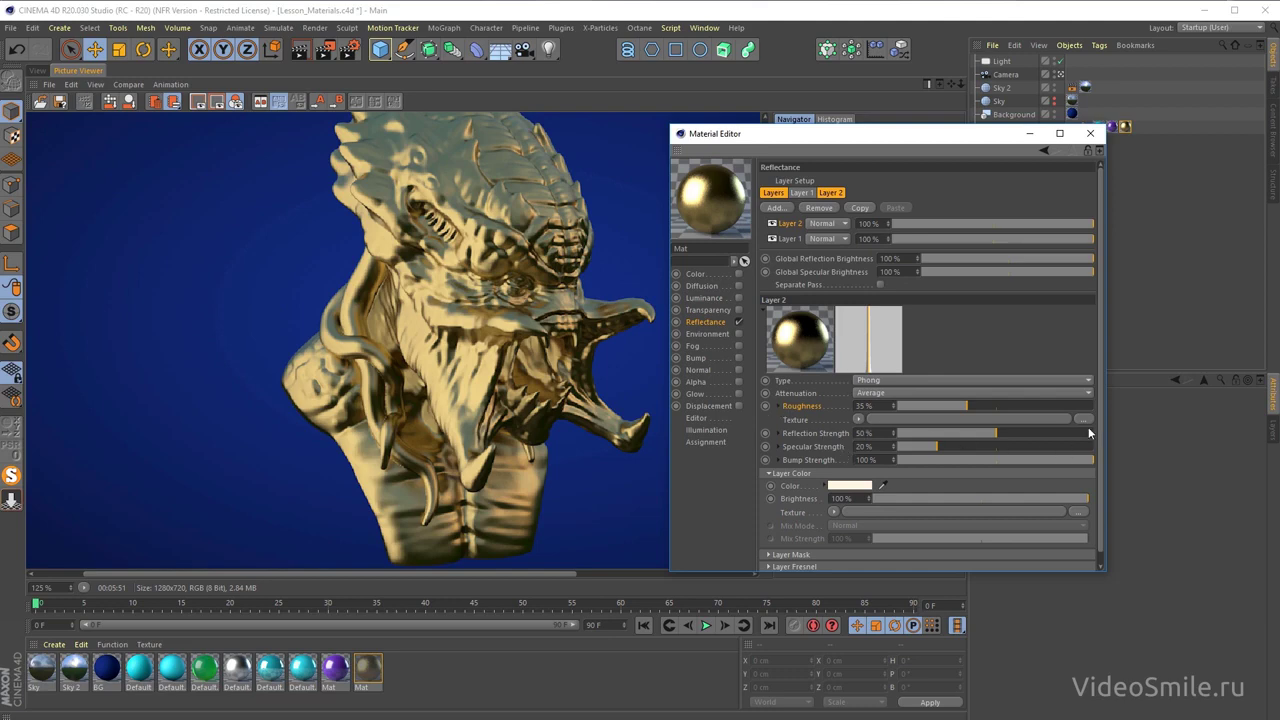
left_click(956, 416)
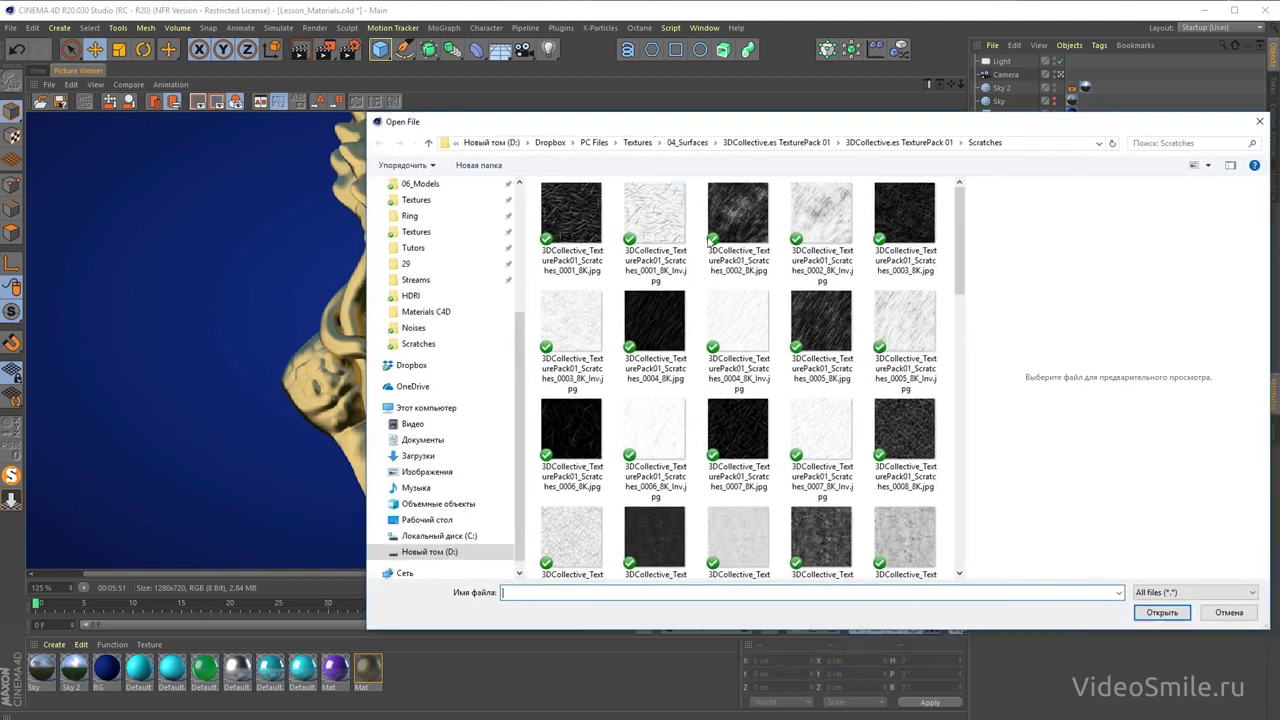
scroll(830, 350, "down", 2)
left_click(828, 400)
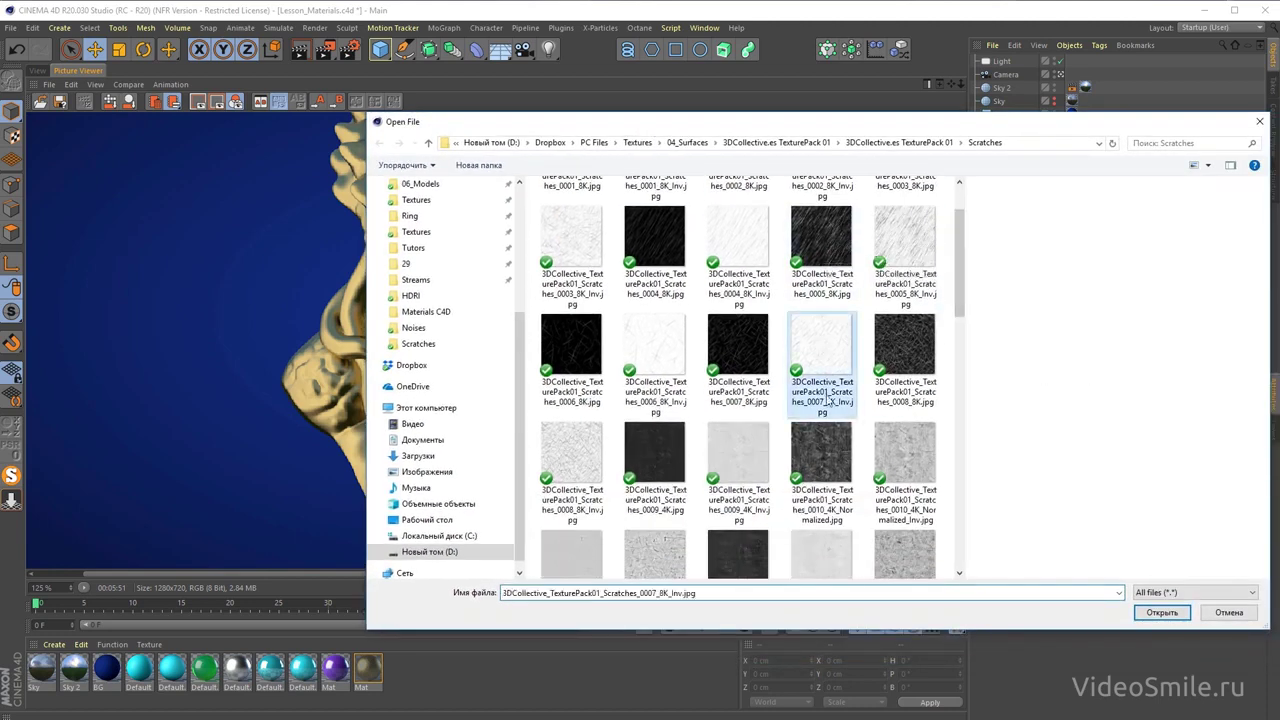
left_click(835, 462)
left_click(728, 466)
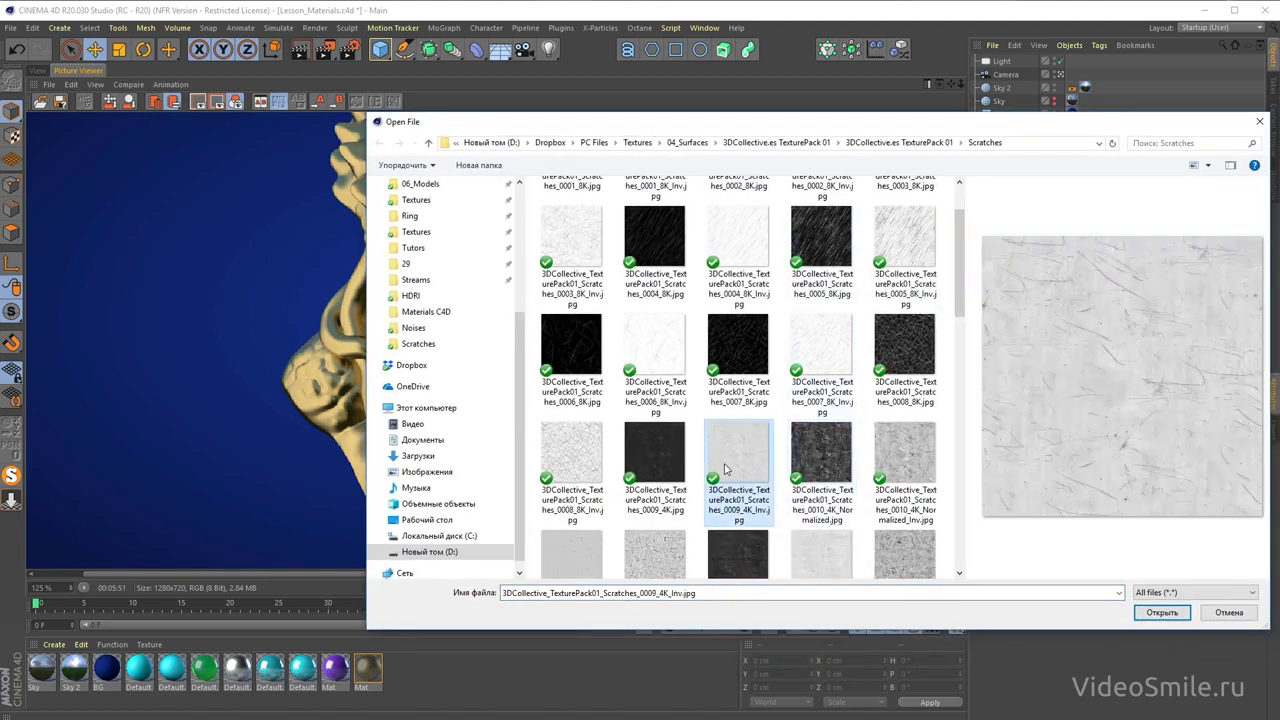
- Load 3DCollective_TexturePack01_Scratches_0010_4K_Normalized.jpg as the roughness texture and answer the copy prompt
left_click(810, 458)
mouse_move(963, 302)
left_mouse_down()
mouse_move(963, 352)
mouse_move(963, 320)
left_mouse_up()
left_click(903, 487)
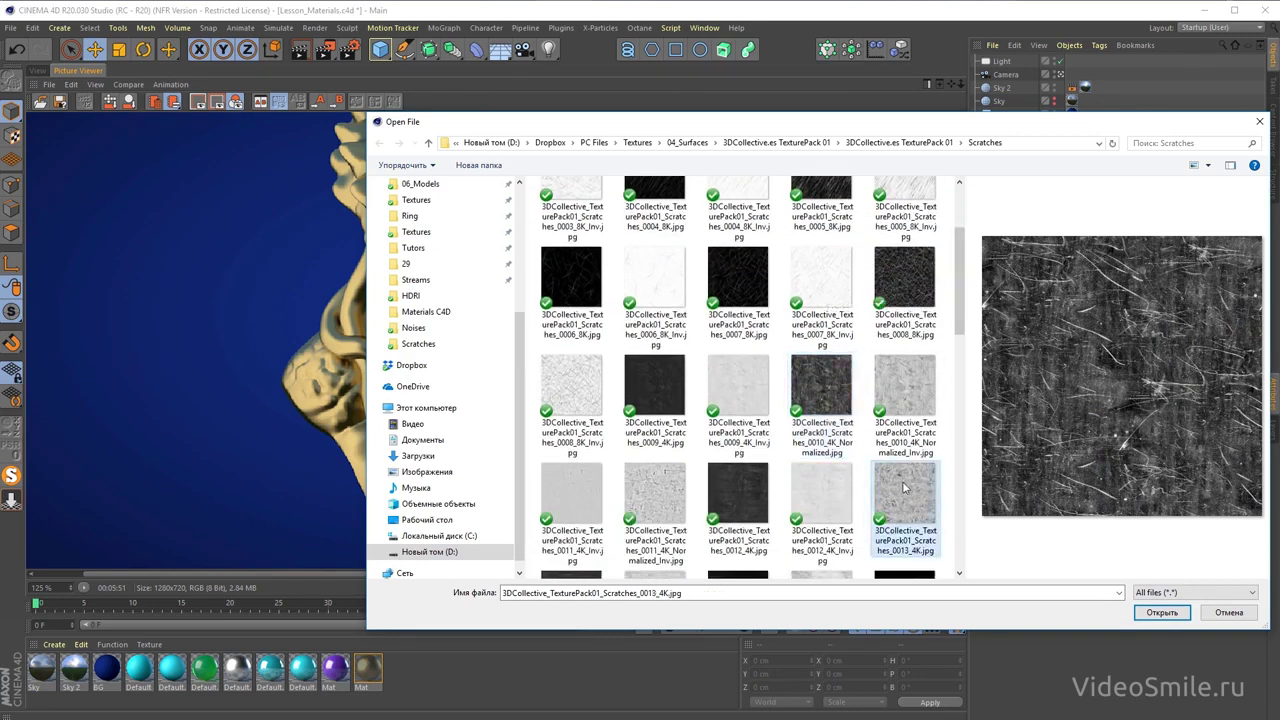
left_click(825, 410)
left_click(1163, 614)
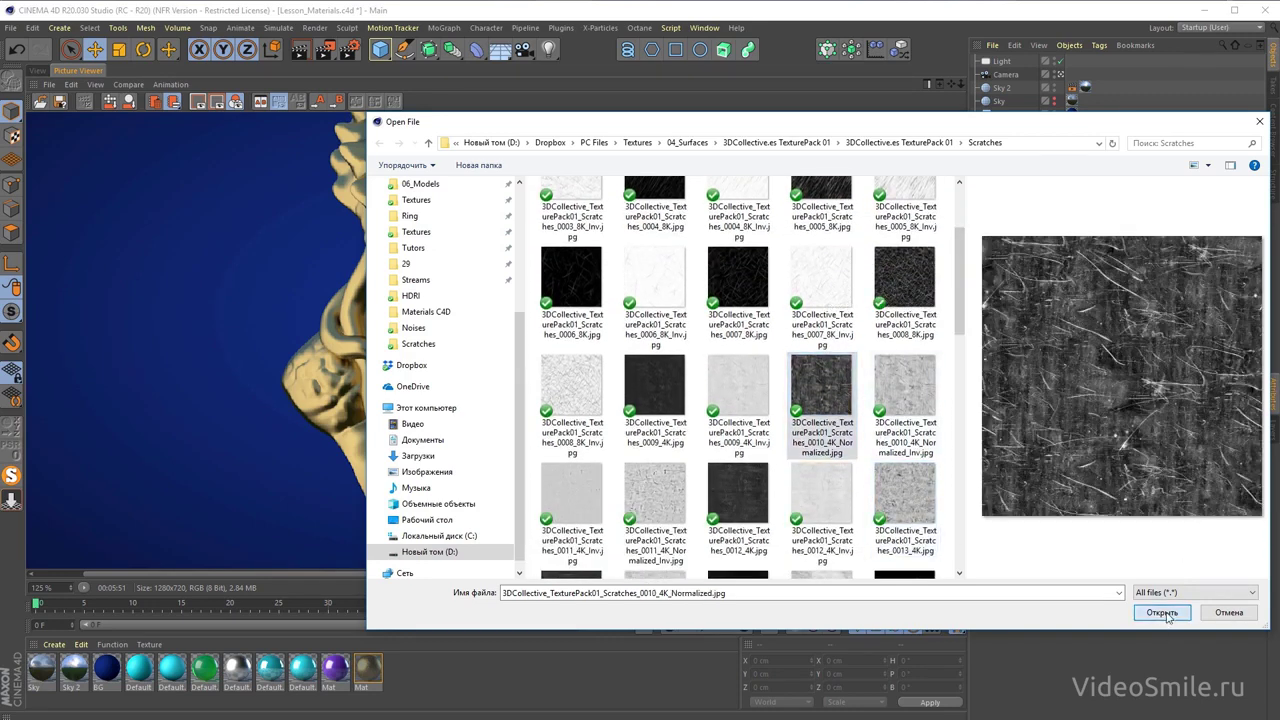
left_click(937, 520)
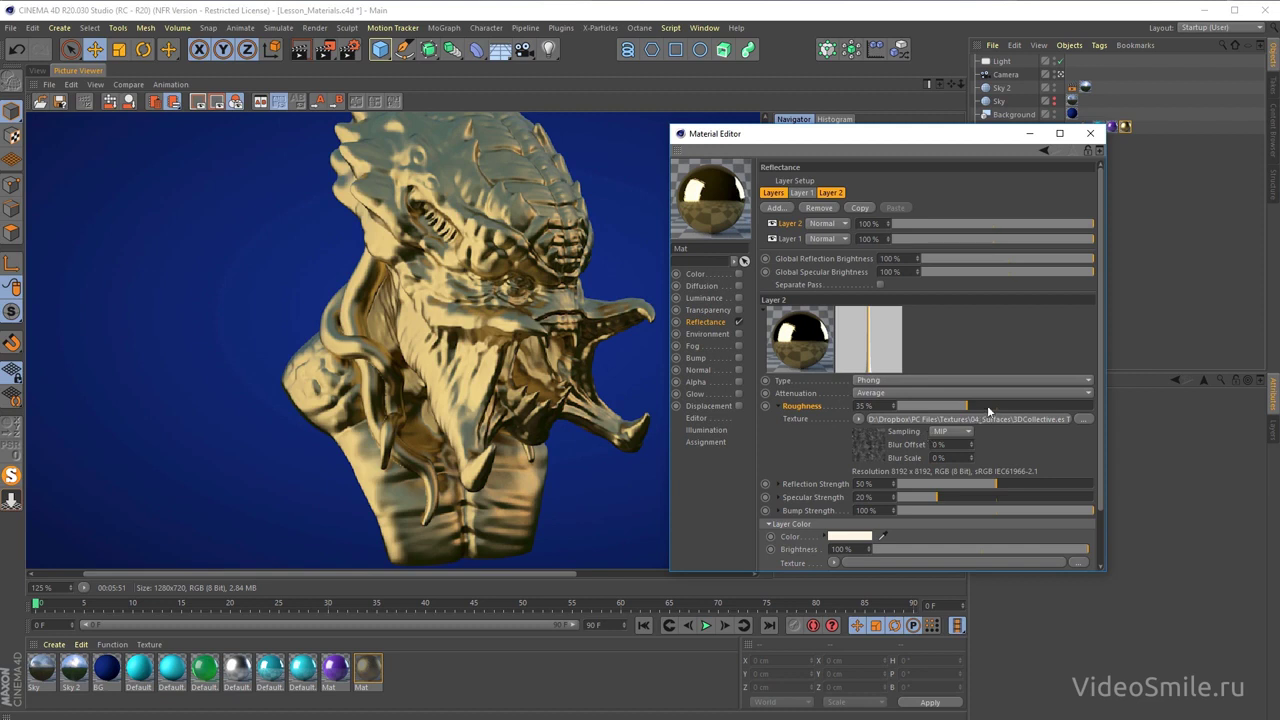
- Raise Roughness to 75% and invert the scratches texture with Black Point 1 and White Point 0
left_click_drag(1010, 408, 1043, 405)
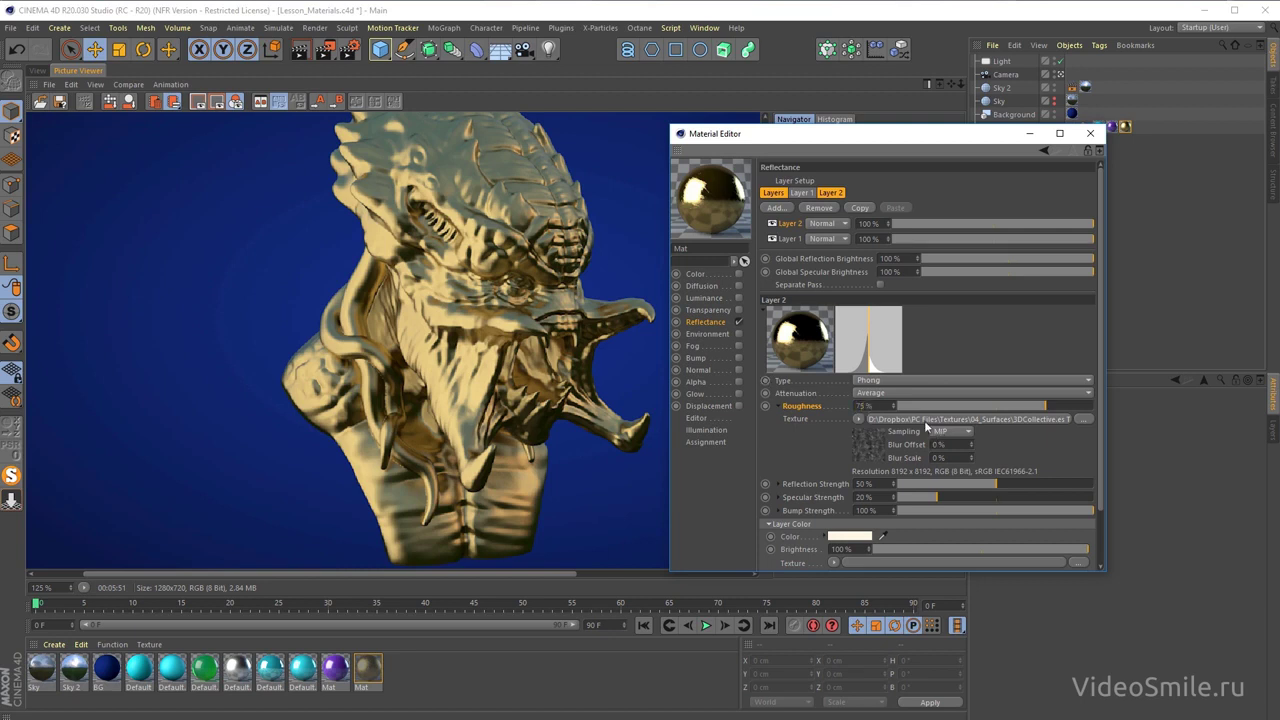
left_click(967, 424)
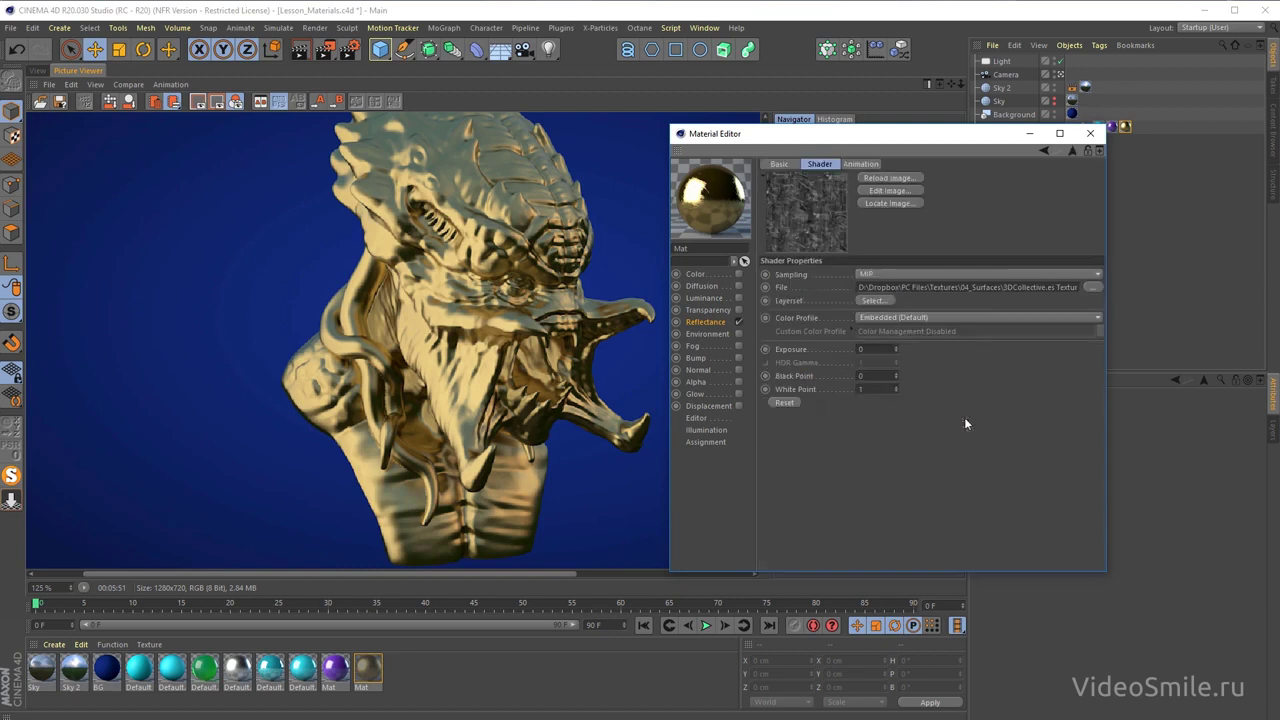
left_click_drag(723, 133, 765, 127)
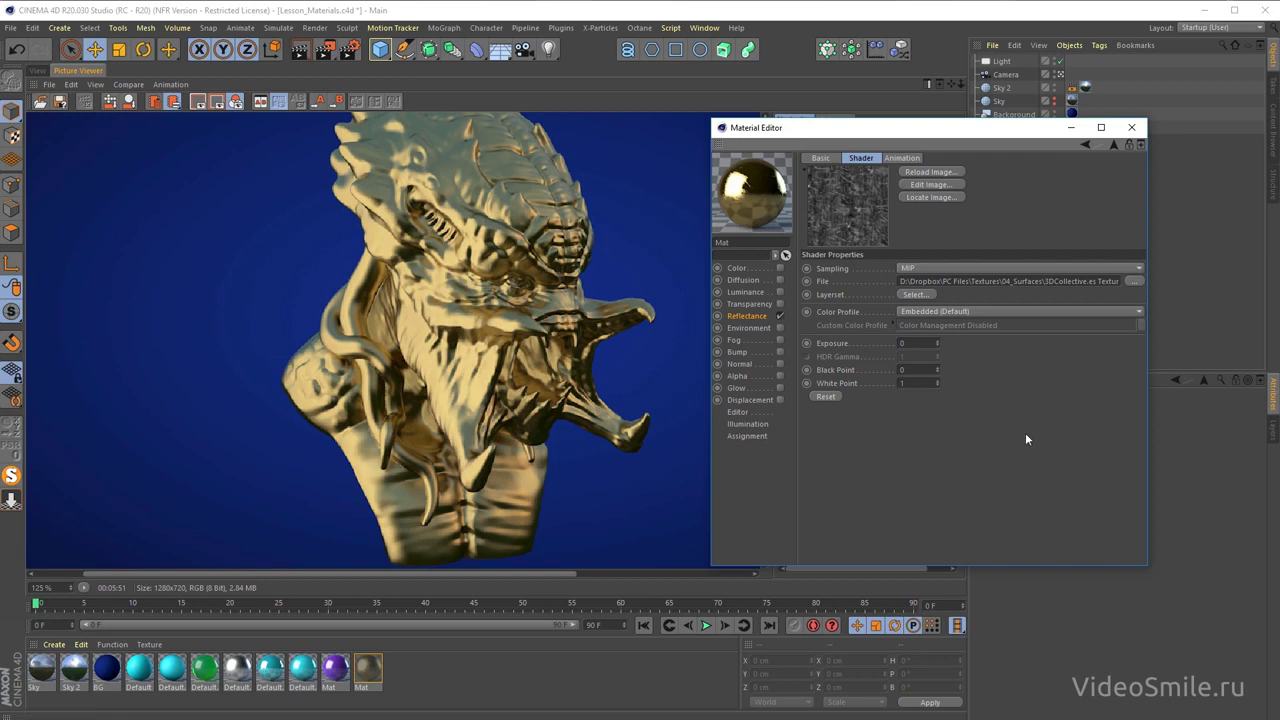
left_click(847, 383)
type("0")
key("Return")
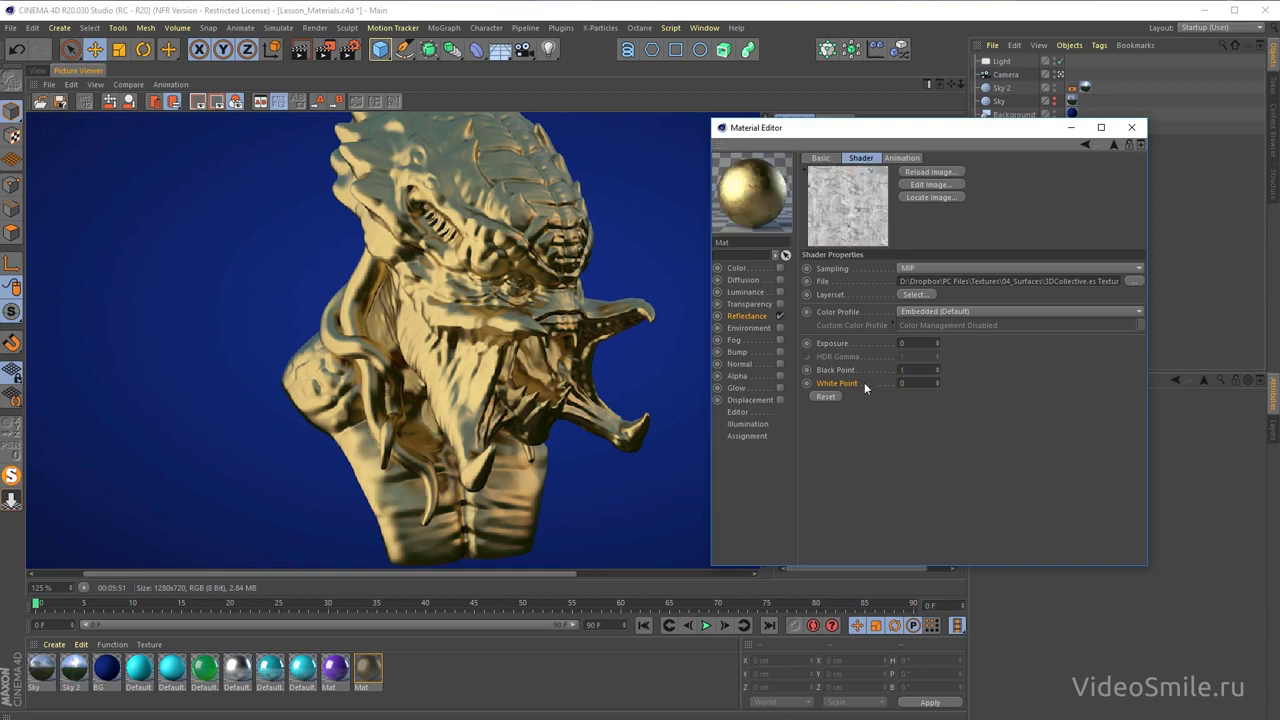
left_click_drag(842, 132, 1026, 142)
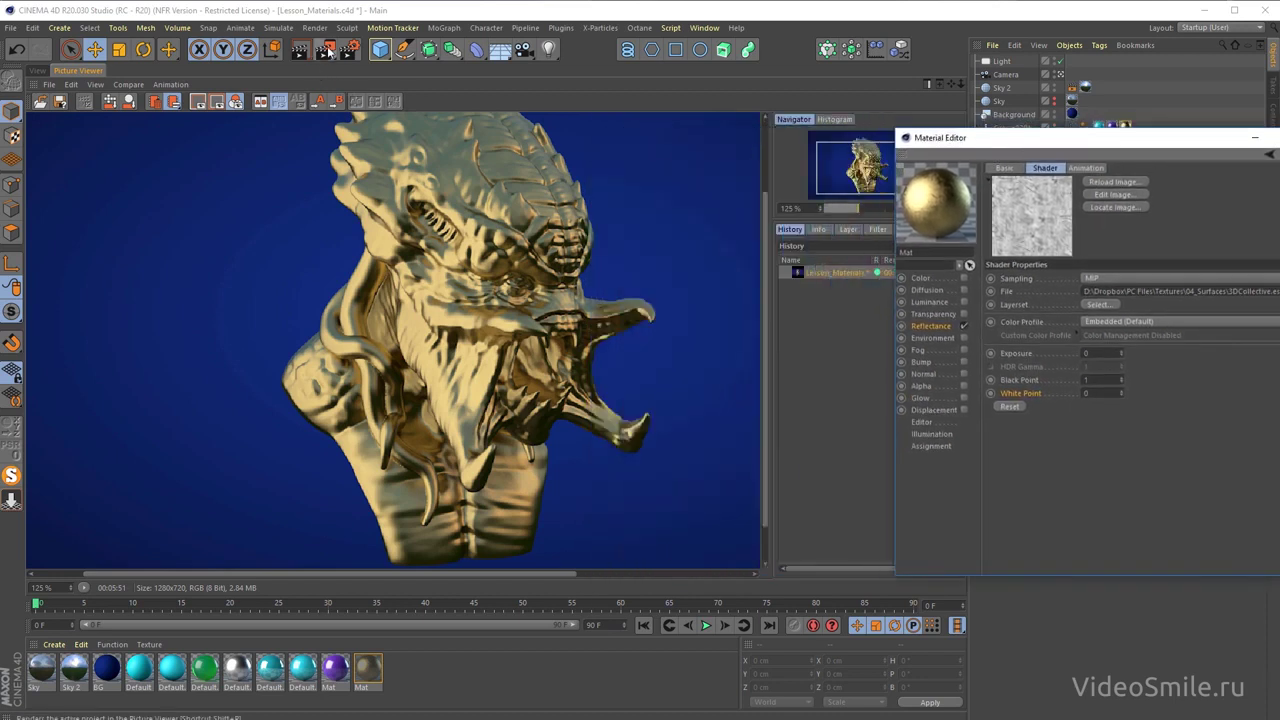
- Re-render the bust with the inverted scratches and zoom in on the result
left_click(771, 411)
key("shift+r")
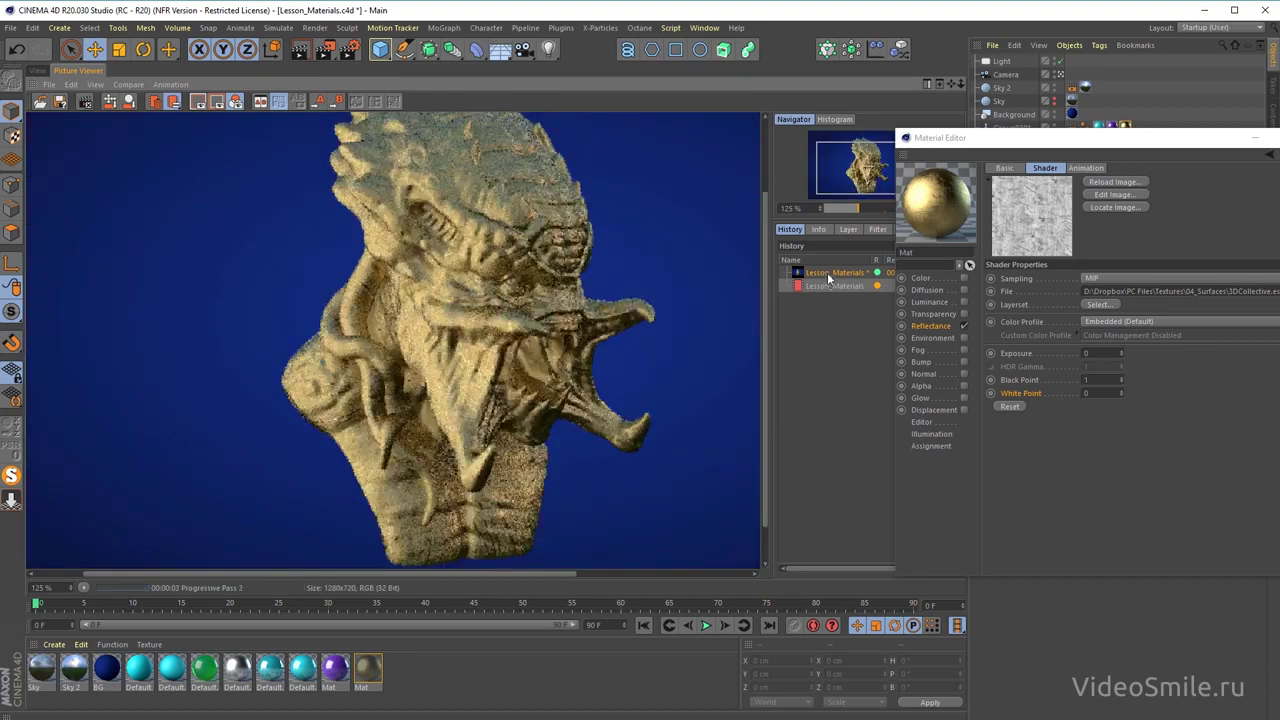
scroll(411, 440, "up", 2)
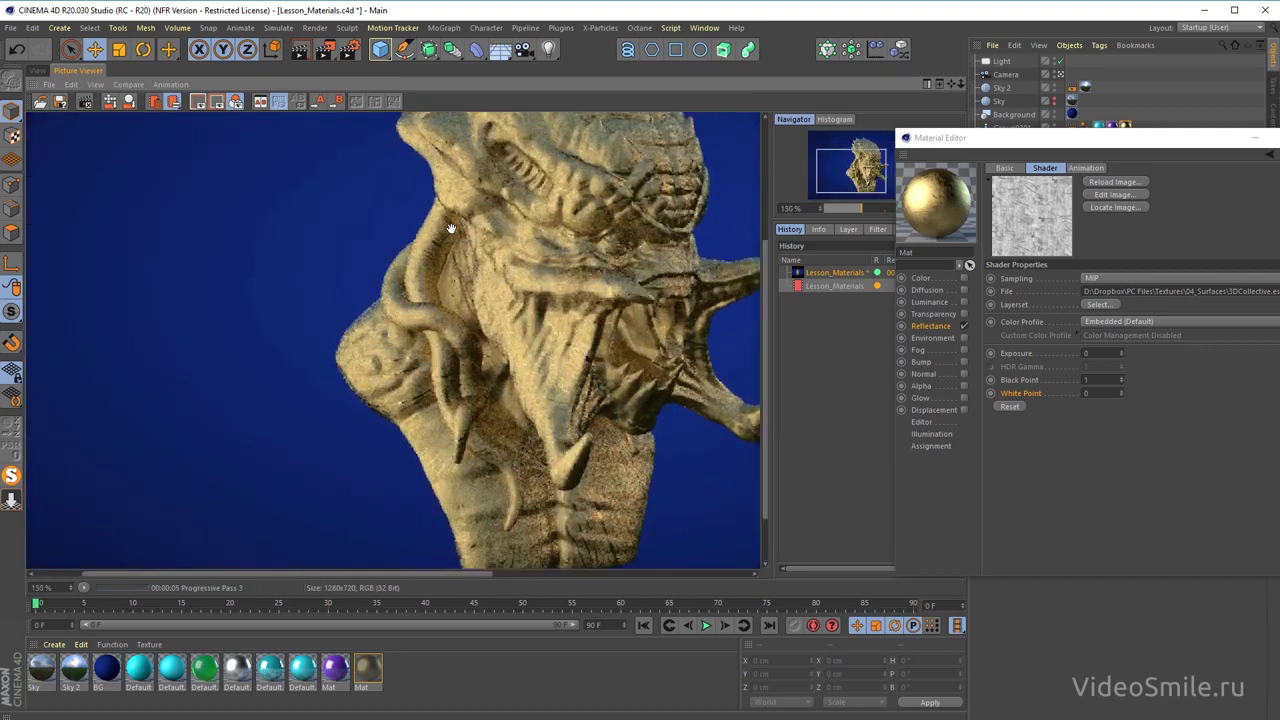
scroll(411, 440, "up", 1)
scroll(543, 443, "up", 1)
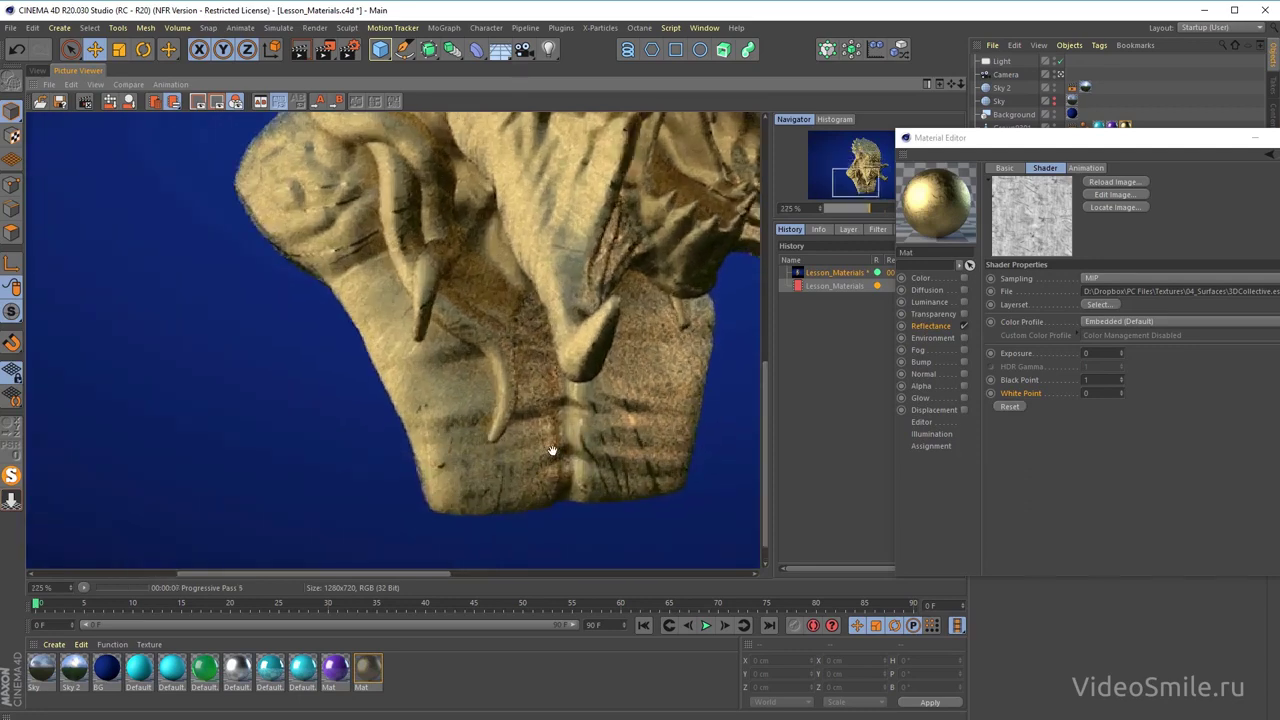
- Inspect the lower face, zoom back out, and reopen the Mat material editor from its texture tag
left_click_drag(619, 470, 433, 417)
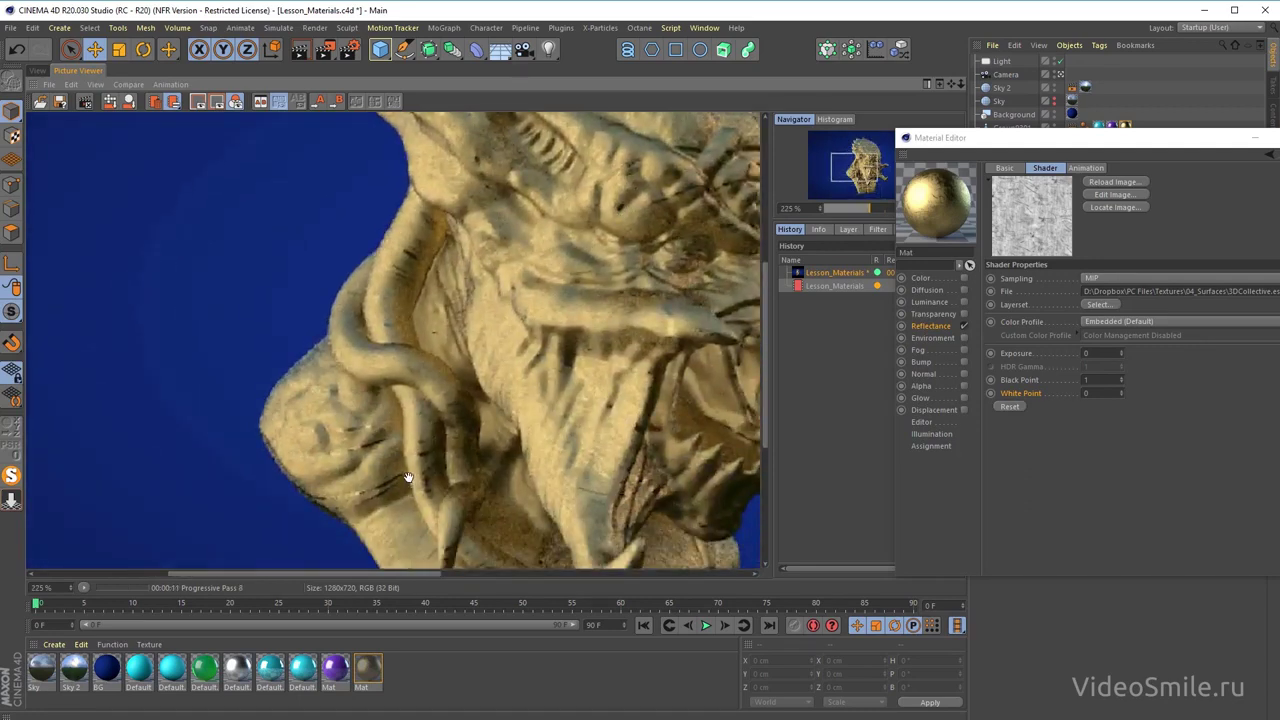
scroll(543, 349, "down", 1)
scroll(555, 340, "down", 1)
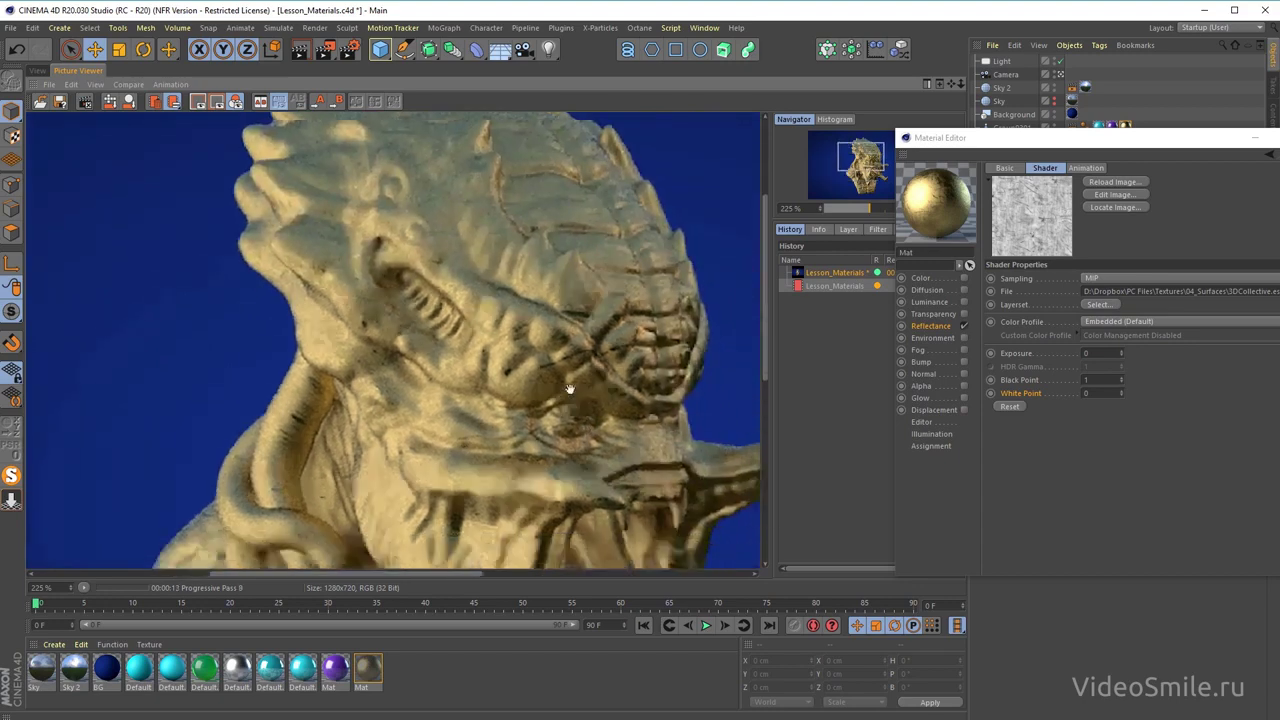
scroll(567, 337, "down", 1)
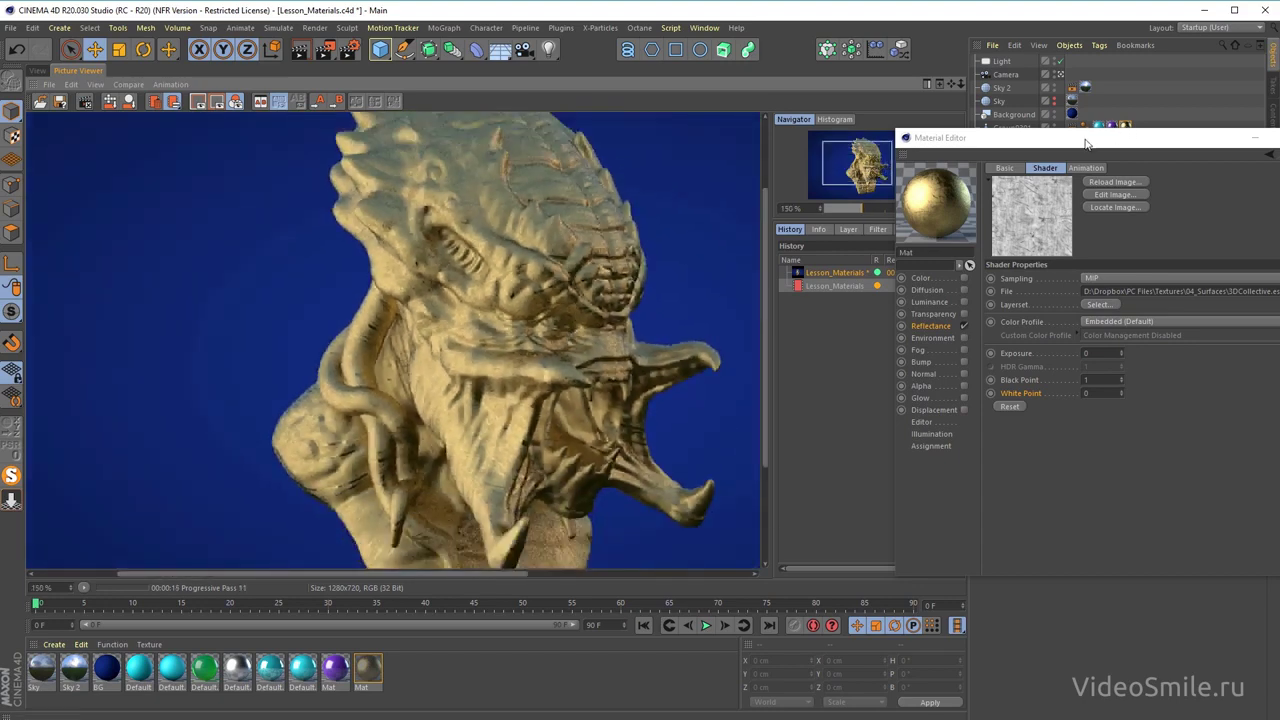
double_click(1125, 127)
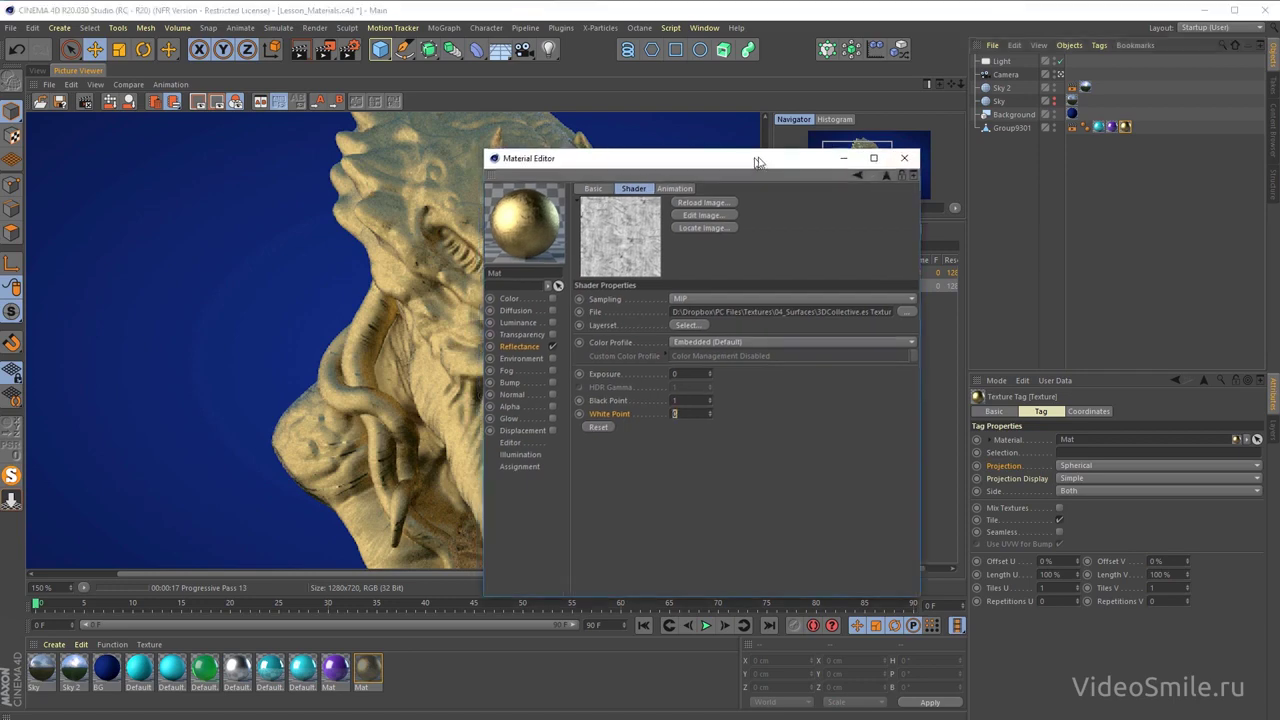
- Switch the Mat texture tag's projection to Flat
left_click_drag(760, 167, 966, 130)
mouse_move(578, 436)
left_mouse_down()
mouse_move(572, 310)
mouse_move(521, 474)
left_mouse_up()
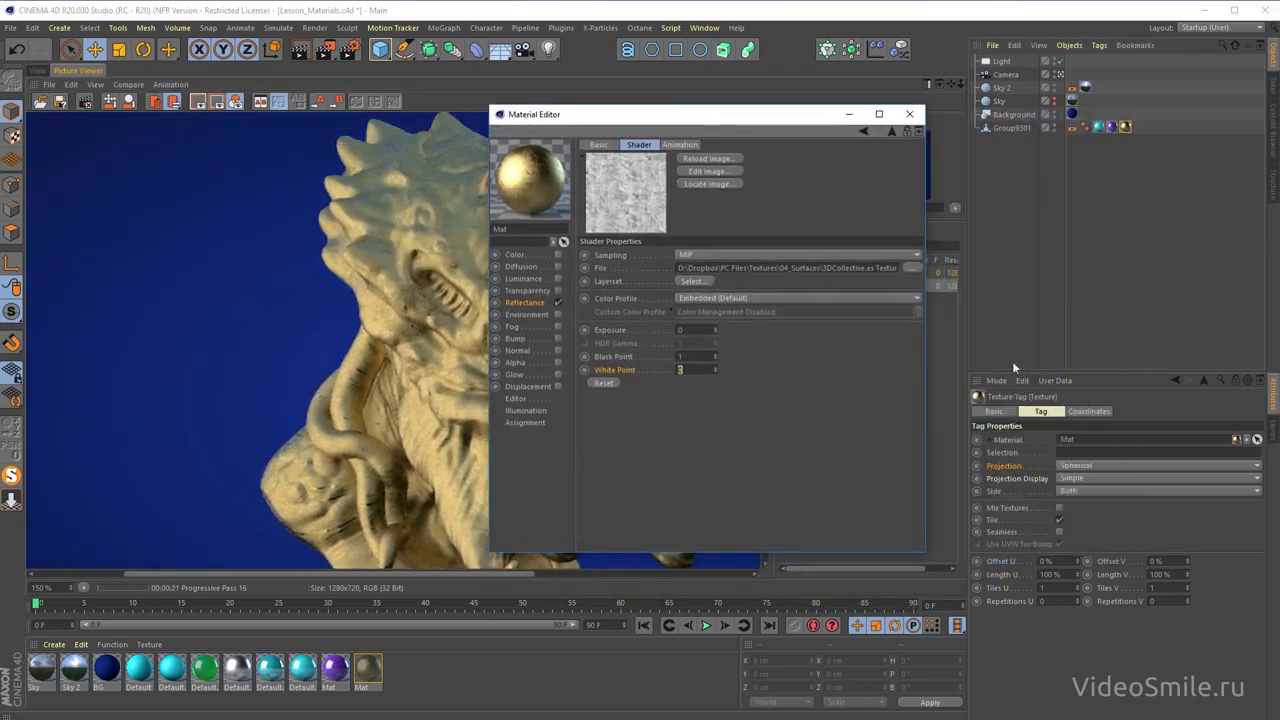
left_click(1073, 463)
left_click(1080, 508)
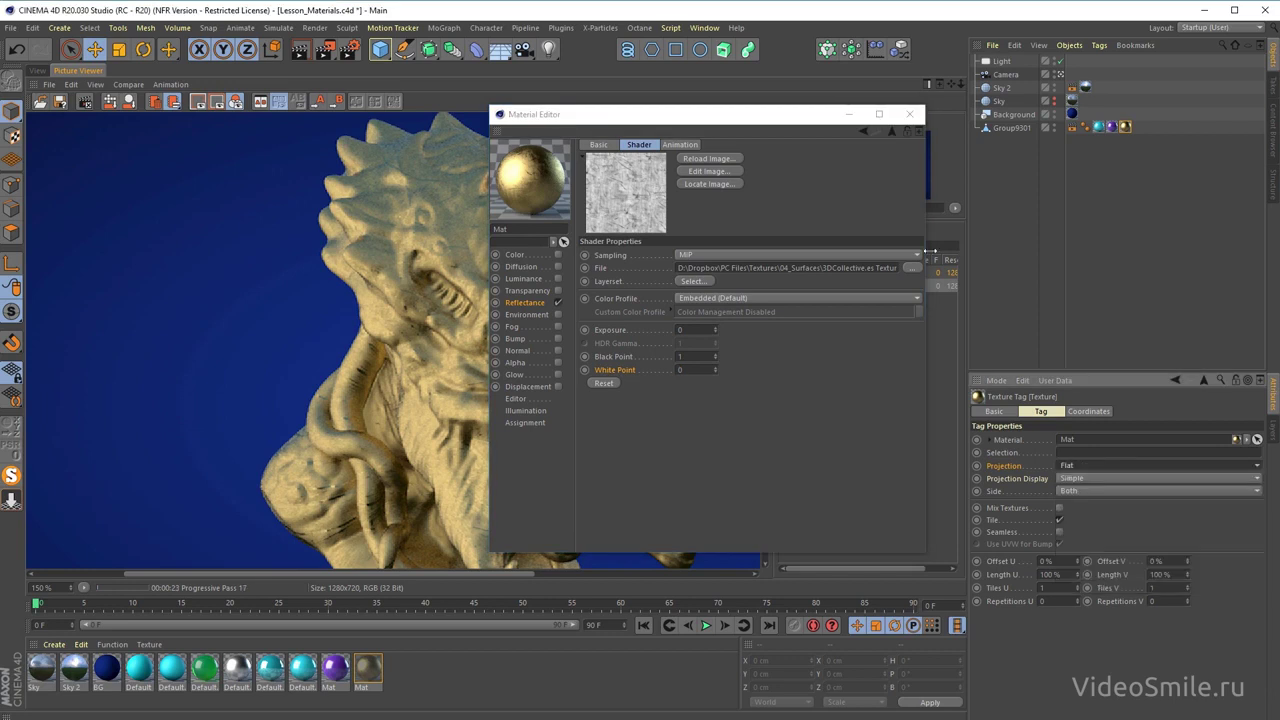
left_click_drag(697, 123, 1014, 126)
- Restart the render and frame the whole creature in the Picture Viewer
left_click(324, 49)
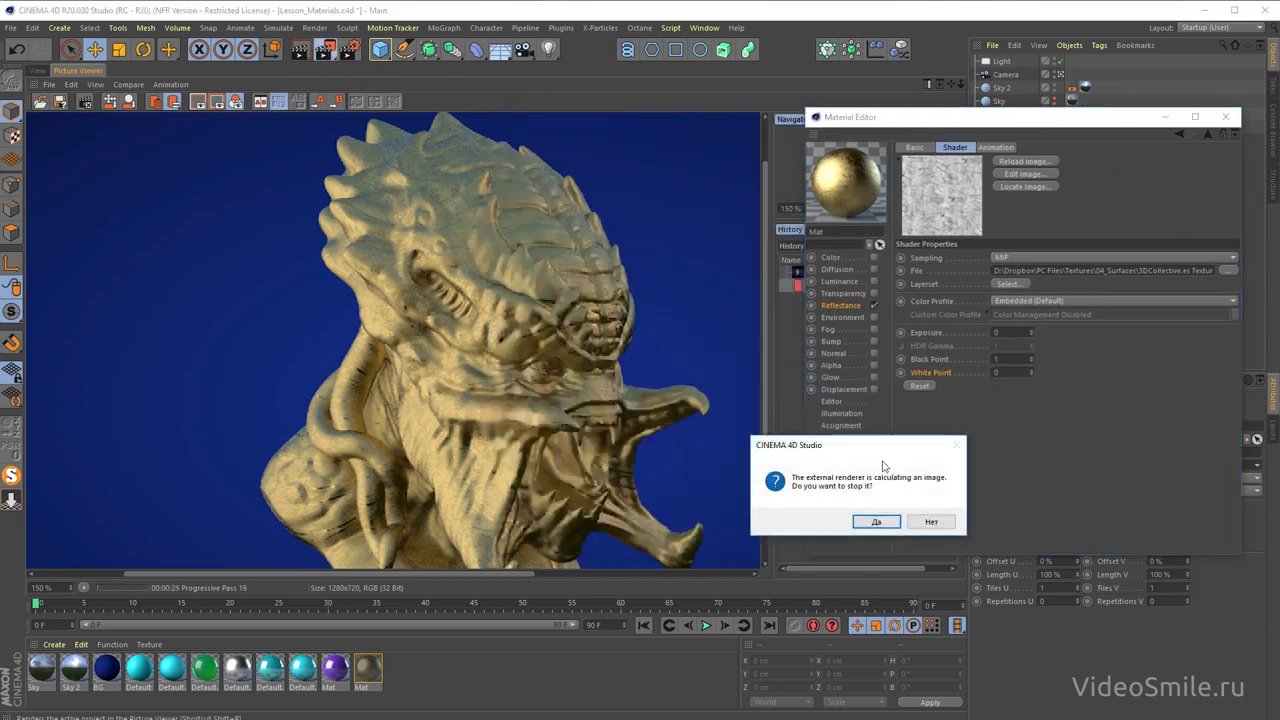
left_click(888, 525)
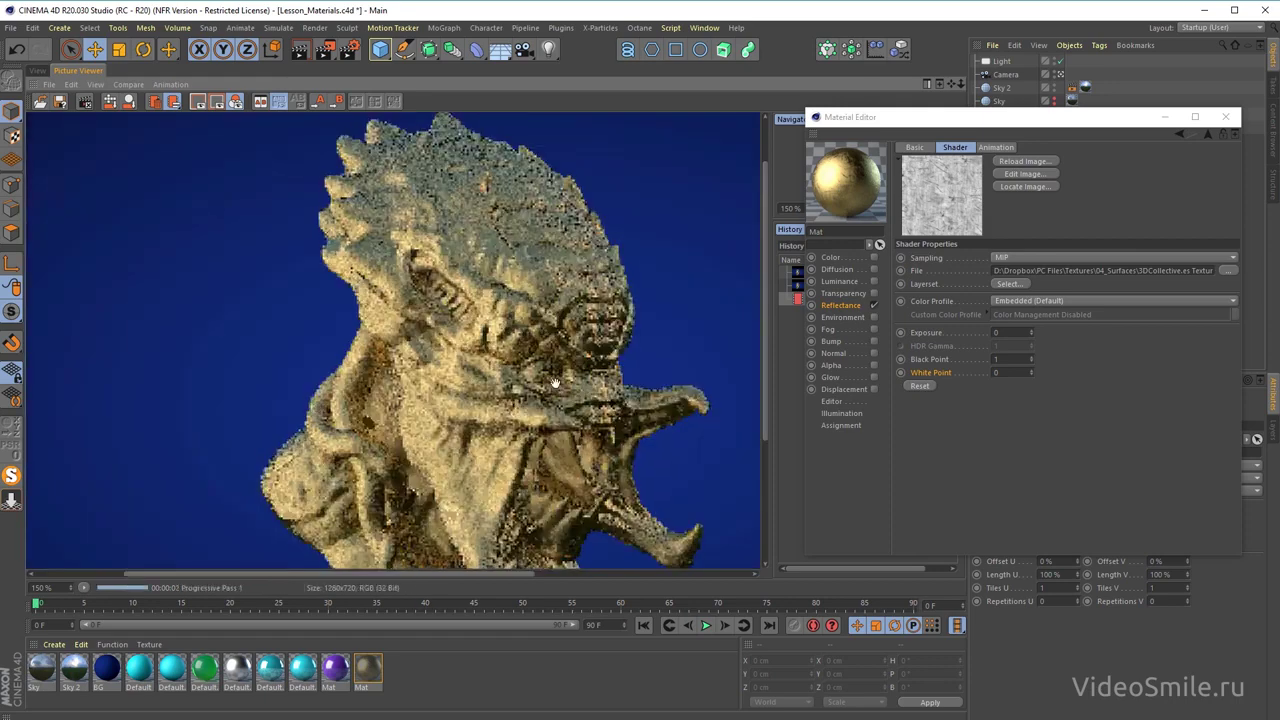
left_click_drag(544, 374, 539, 327)
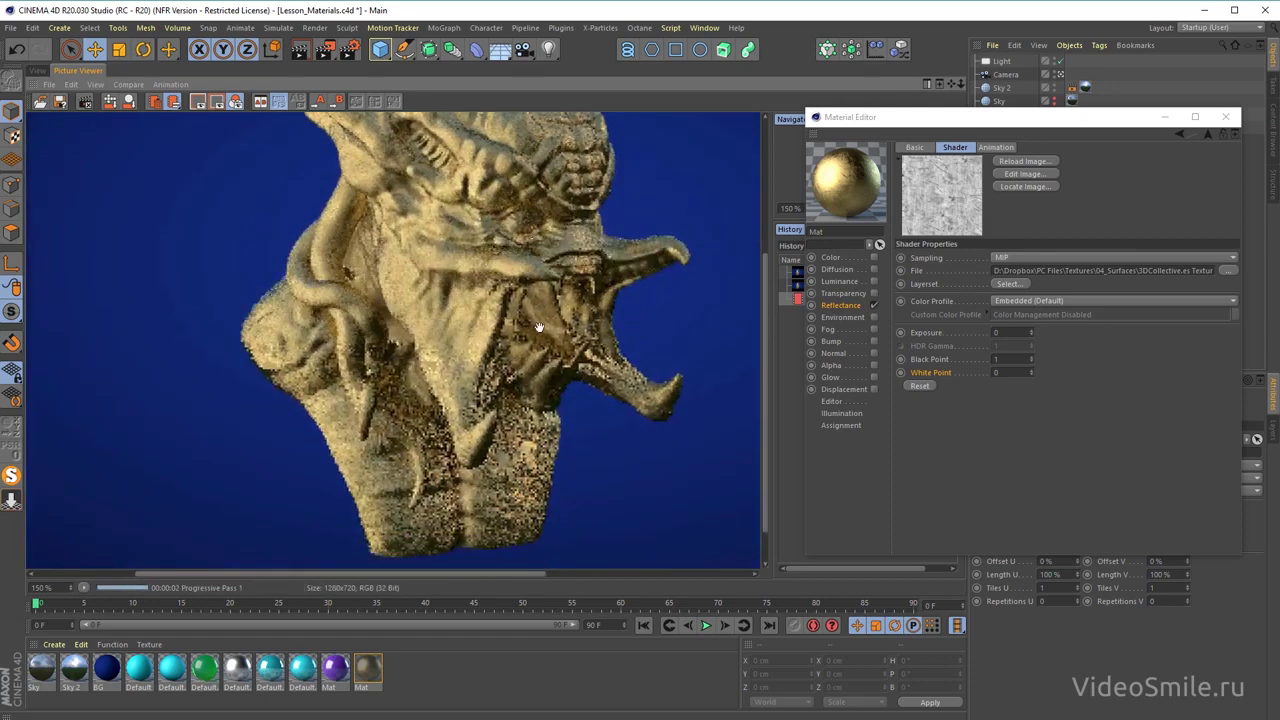
scroll(539, 327, "down", 2)
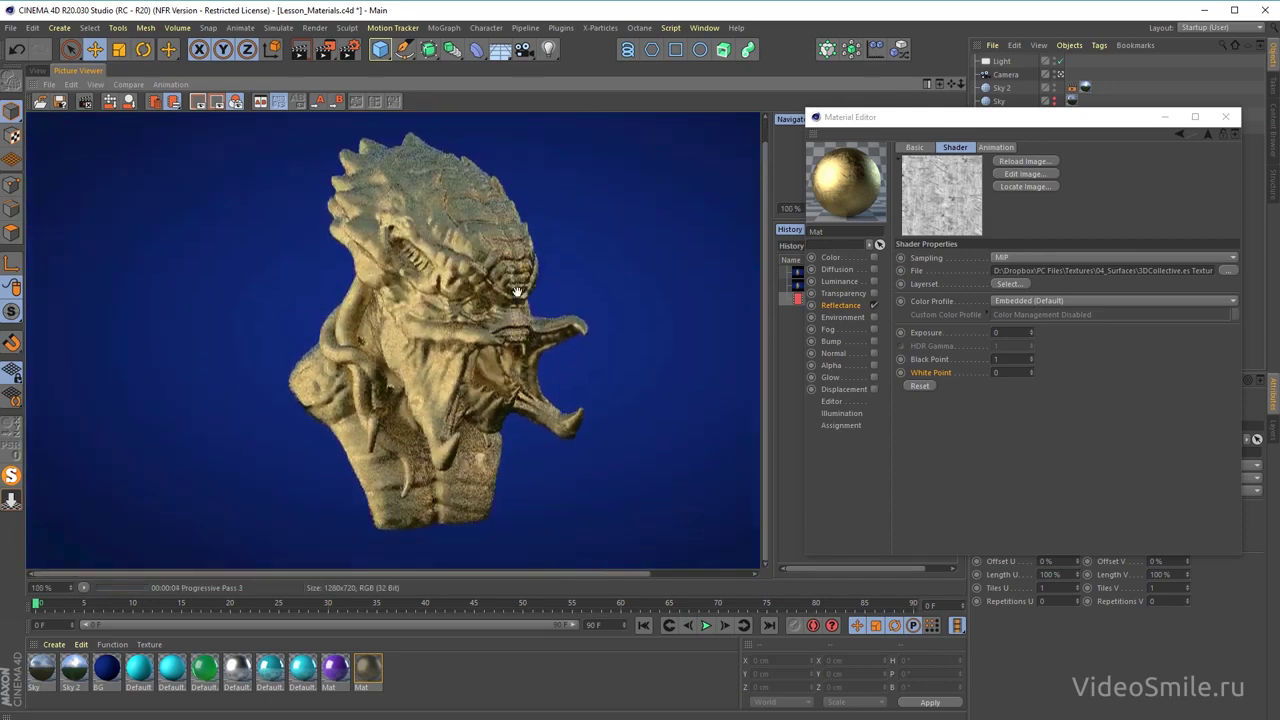
scroll(480, 305, "up", 3)
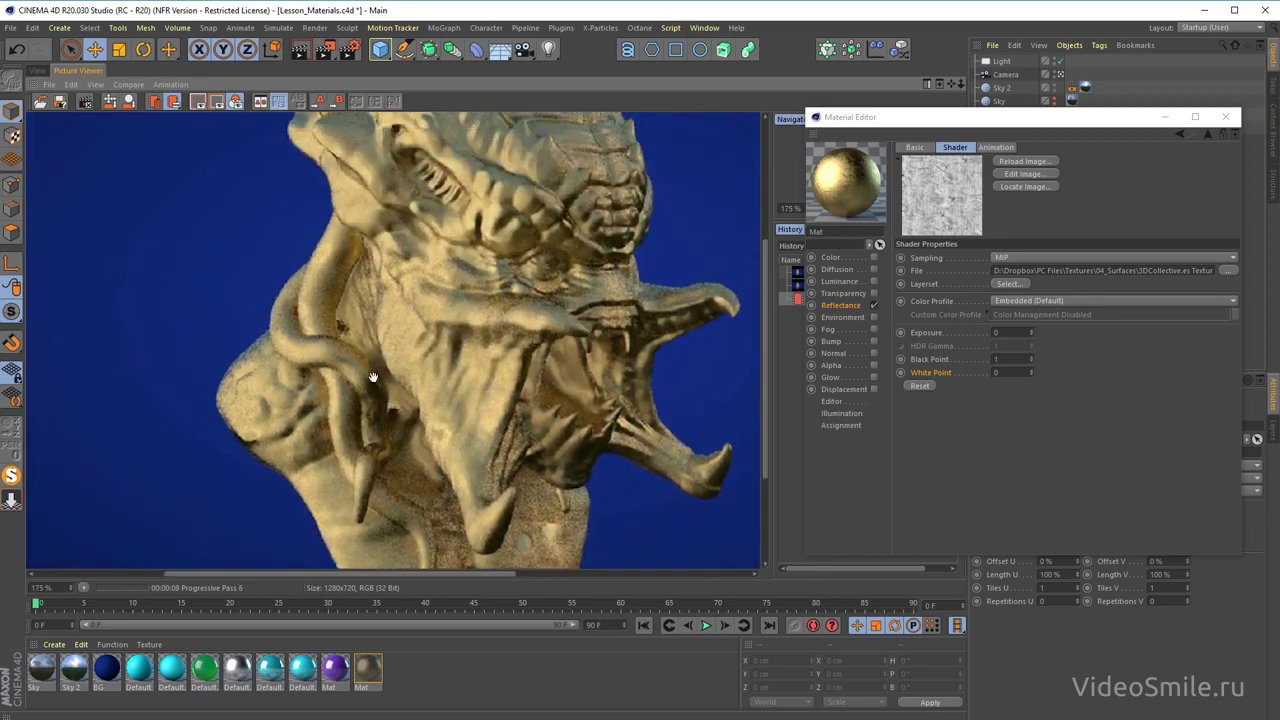
- Show Mat's Reflectance layer and open the Roughness texture's shader menu
left_click_drag(527, 381, 533, 202)
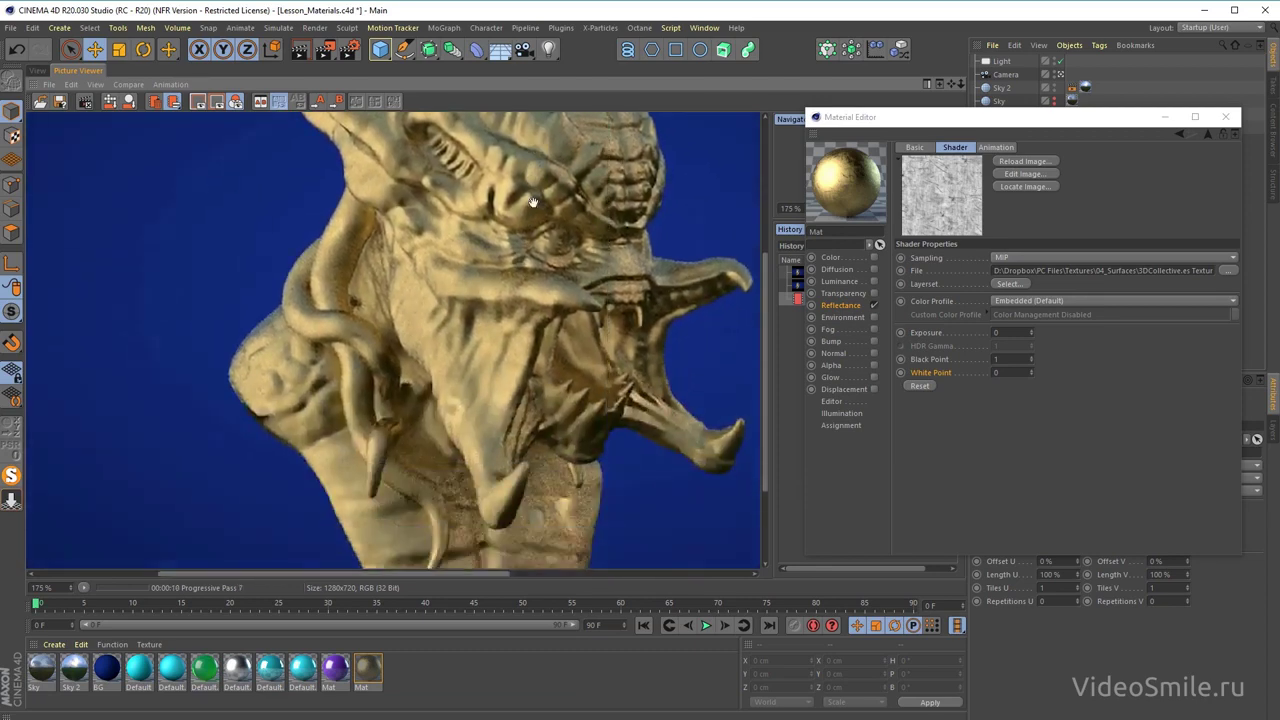
left_click(848, 305)
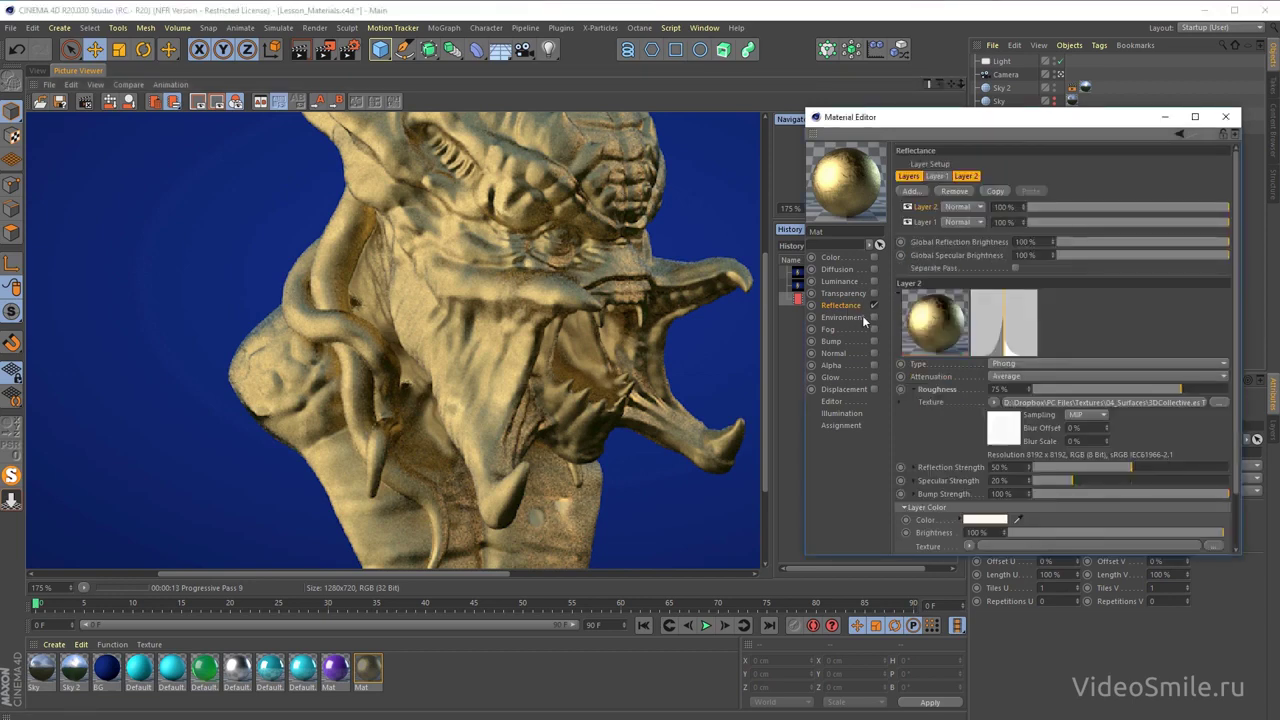
left_click_drag(1015, 121, 997, 111)
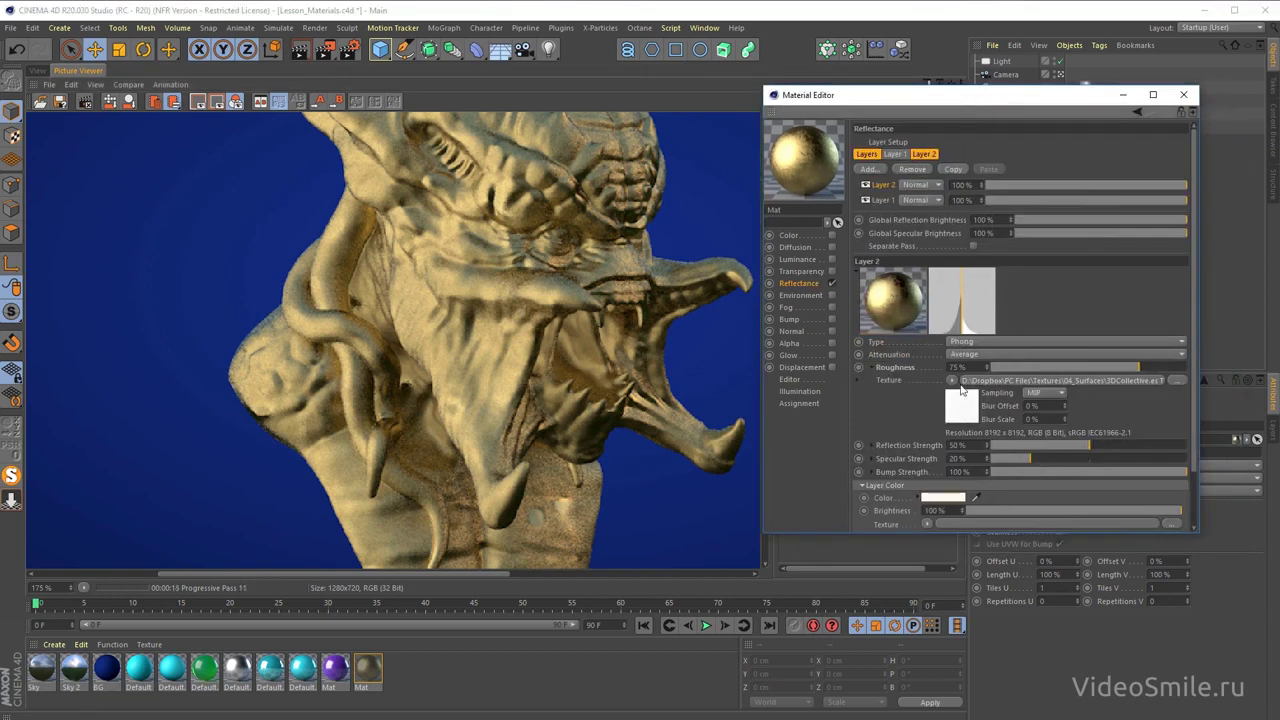
left_click(951, 380)
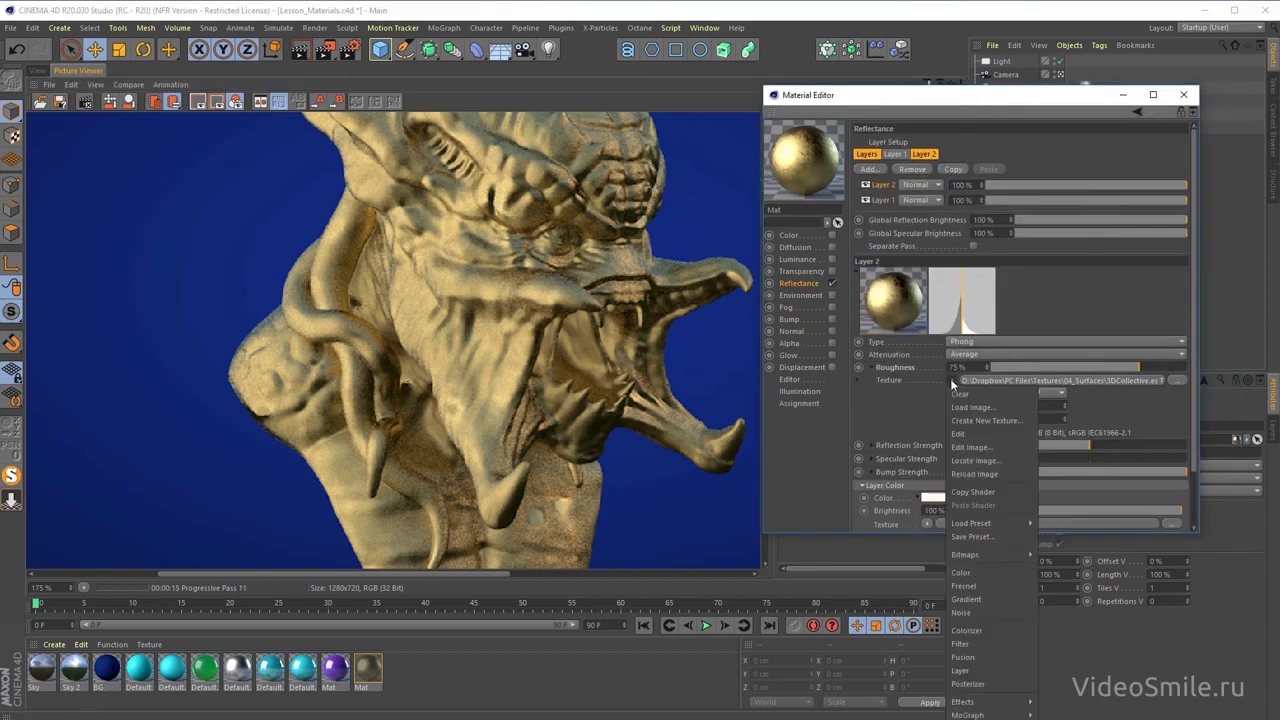
- Wrap the roughness texture in a Layer shader and add a Transform effect
left_click(998, 677)
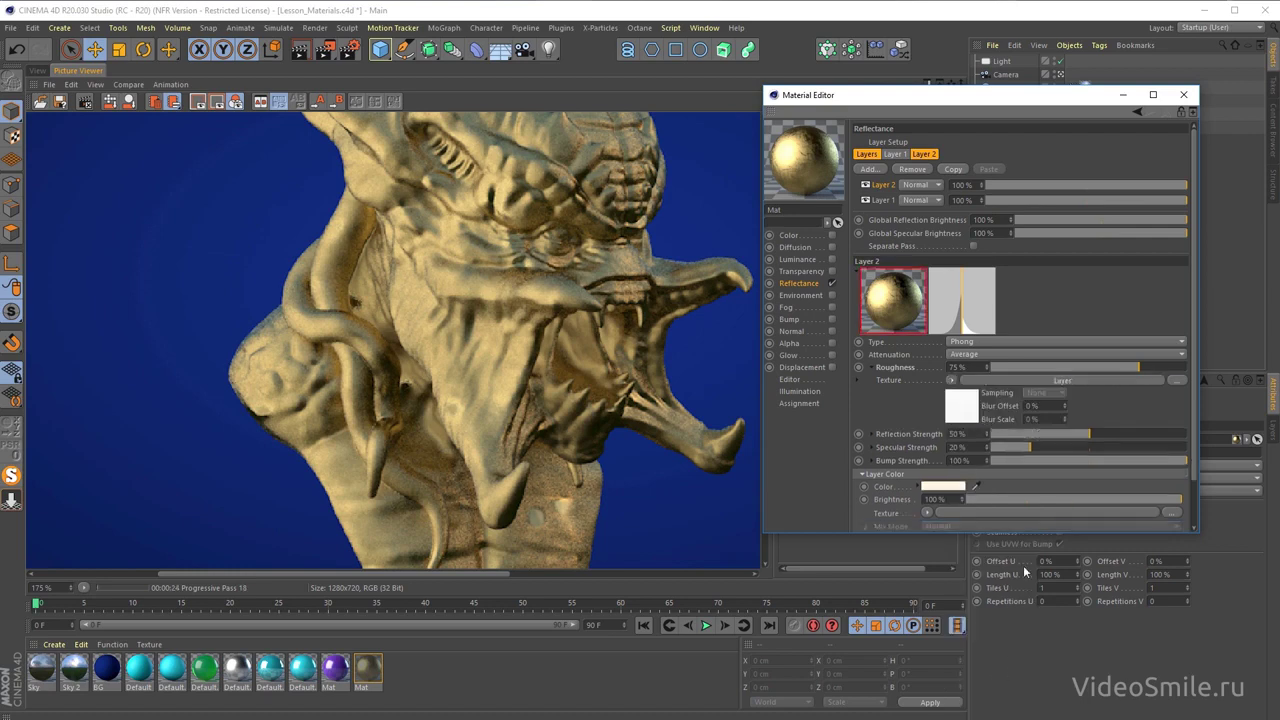
left_click(1070, 380)
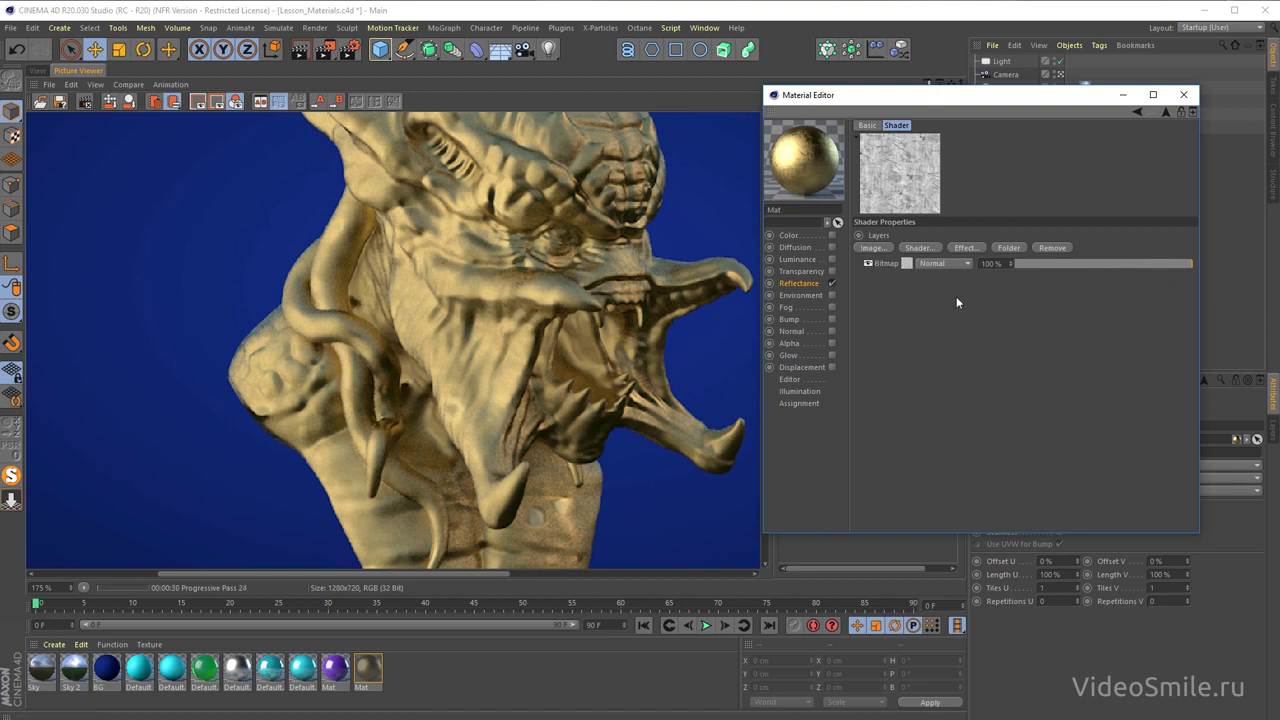
left_click(965, 248)
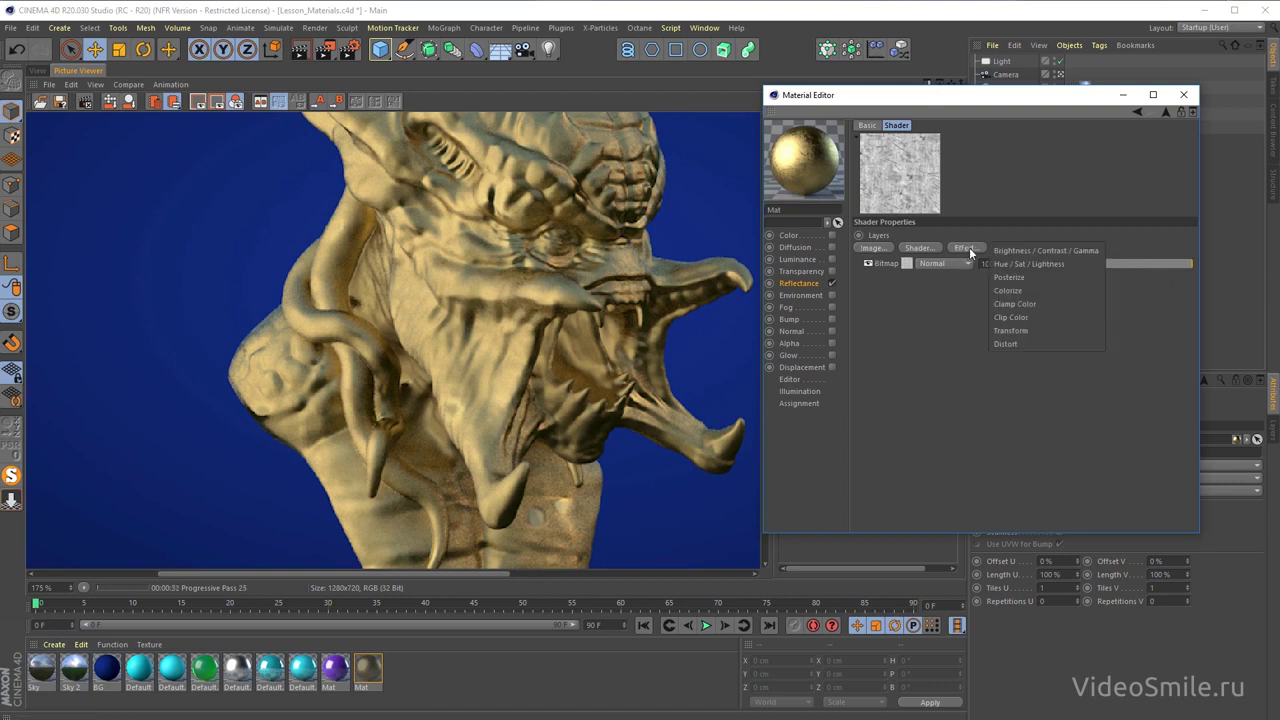
left_click(1024, 330)
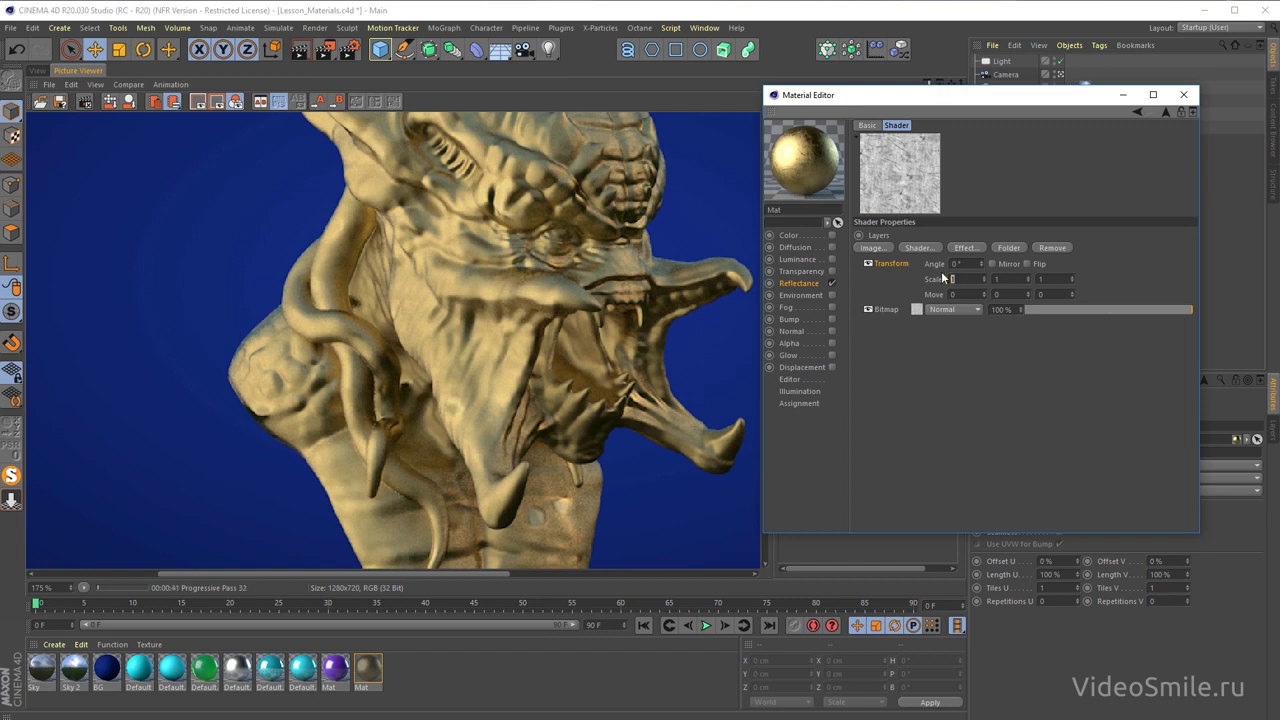
- Set the Transform Scale to 0.5 on all three axes and re-render
type("0.5")
key("Tab")
type("0.")
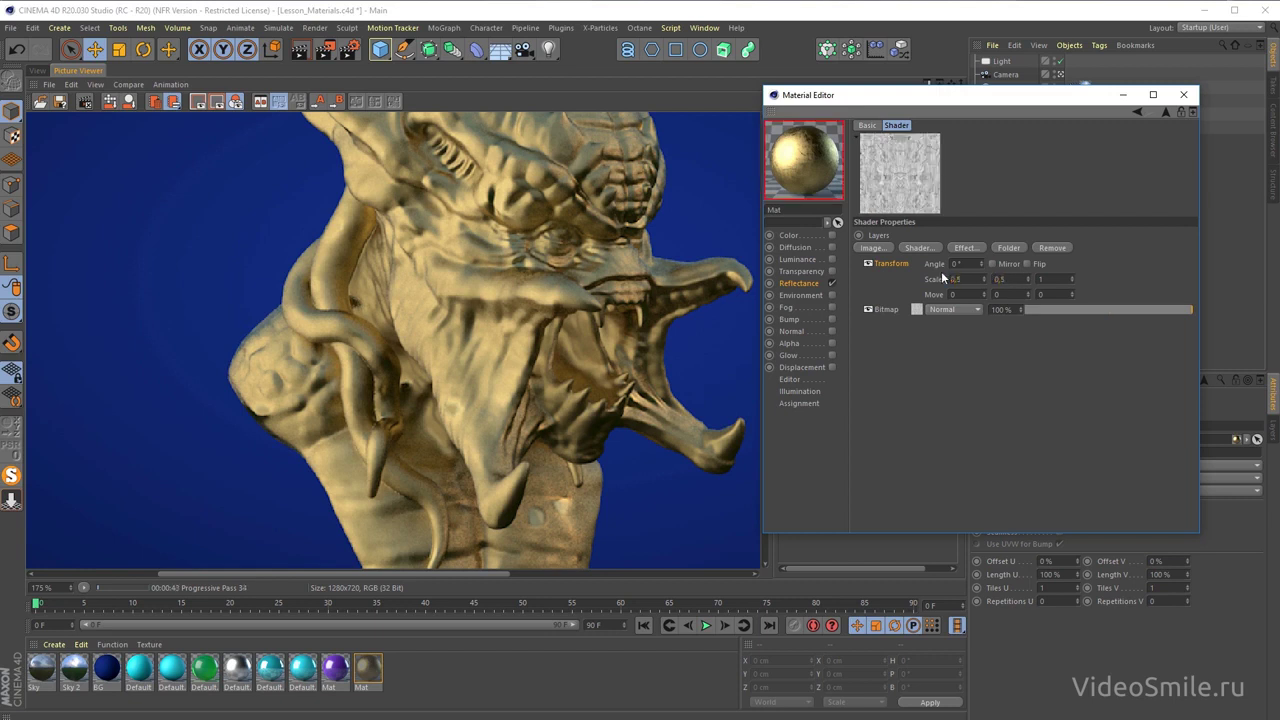
key("Tab")
type("0")
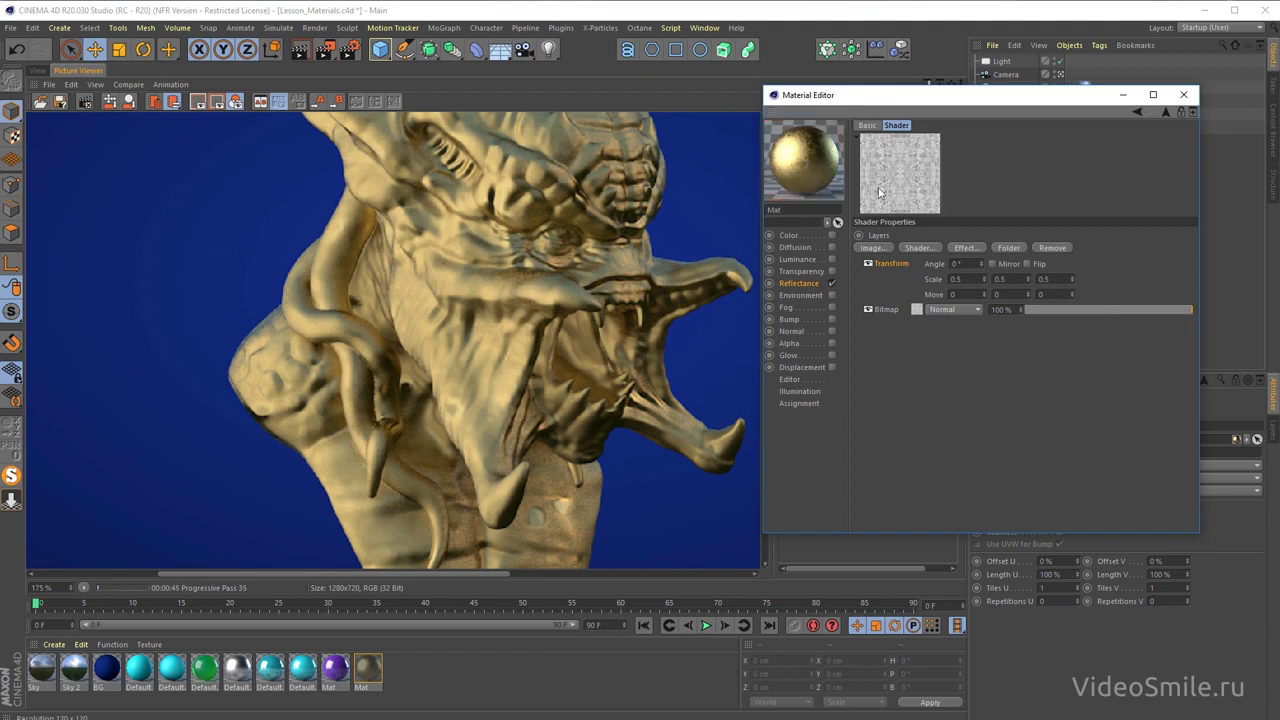
left_click_drag(895, 95, 881, 83)
left_click(325, 48)
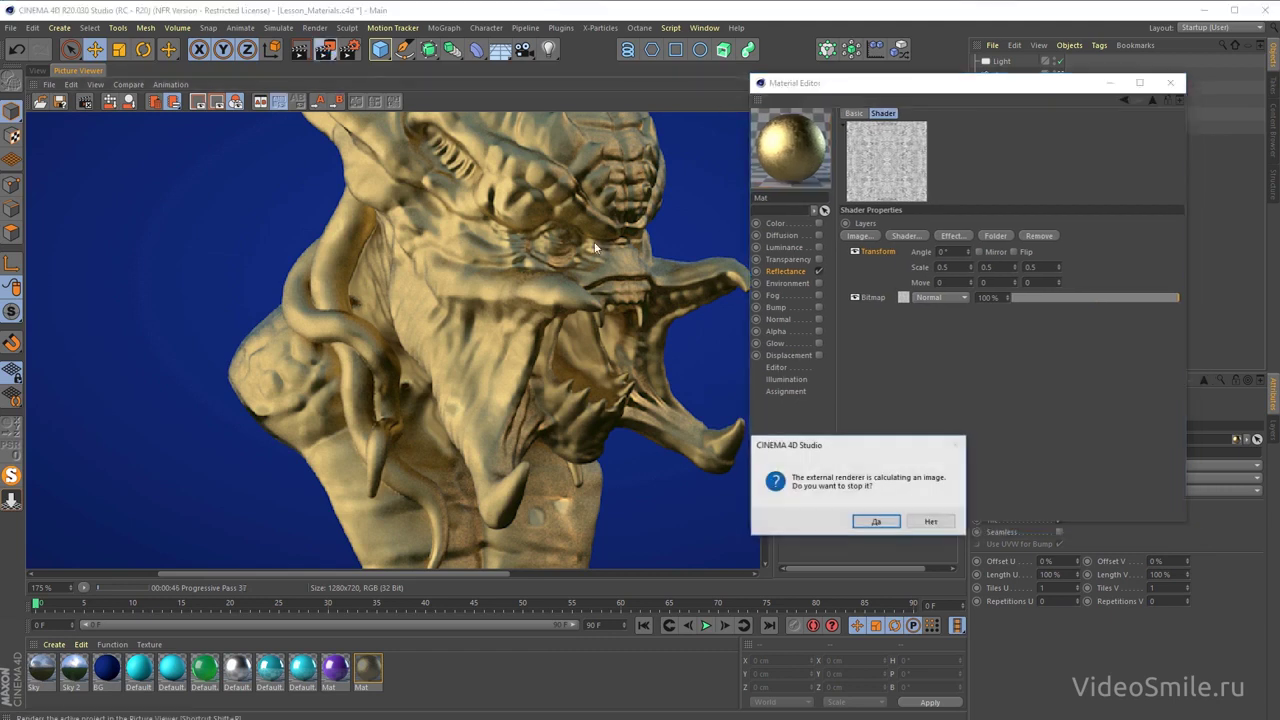
- Restart the render and compare it against earlier renders in the History
left_click(871, 523)
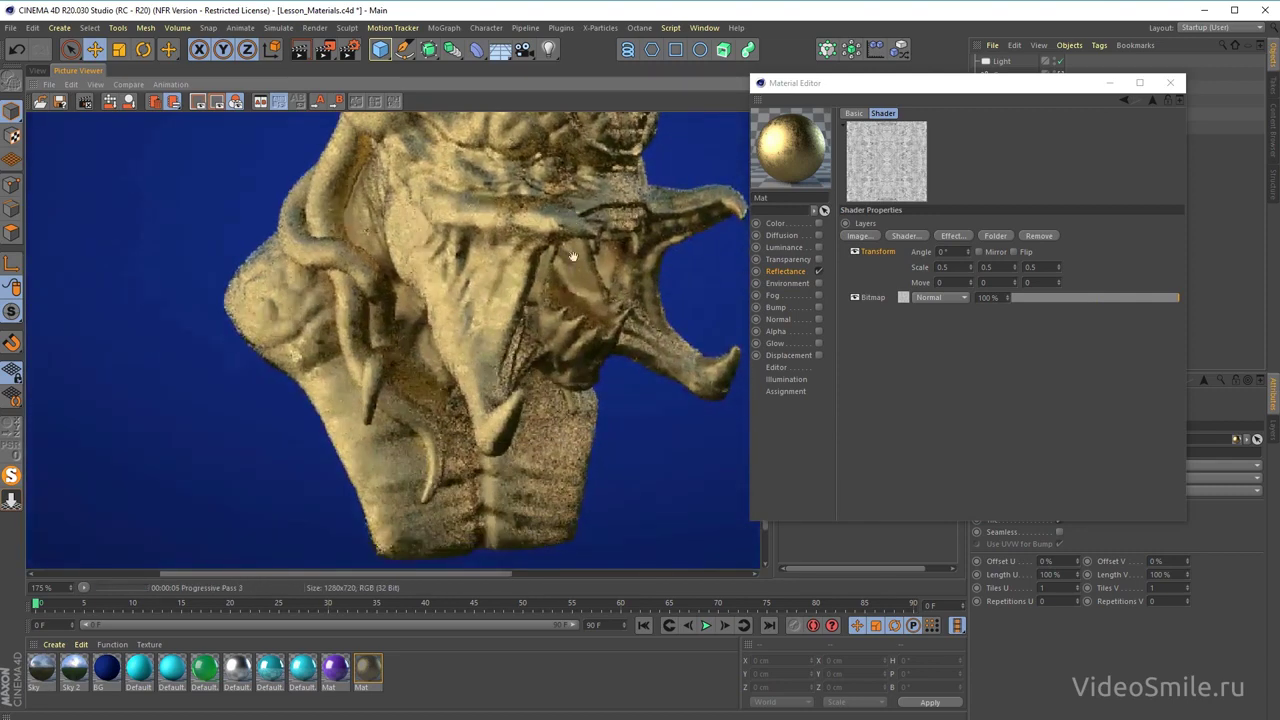
left_click_drag(830, 84, 950, 92)
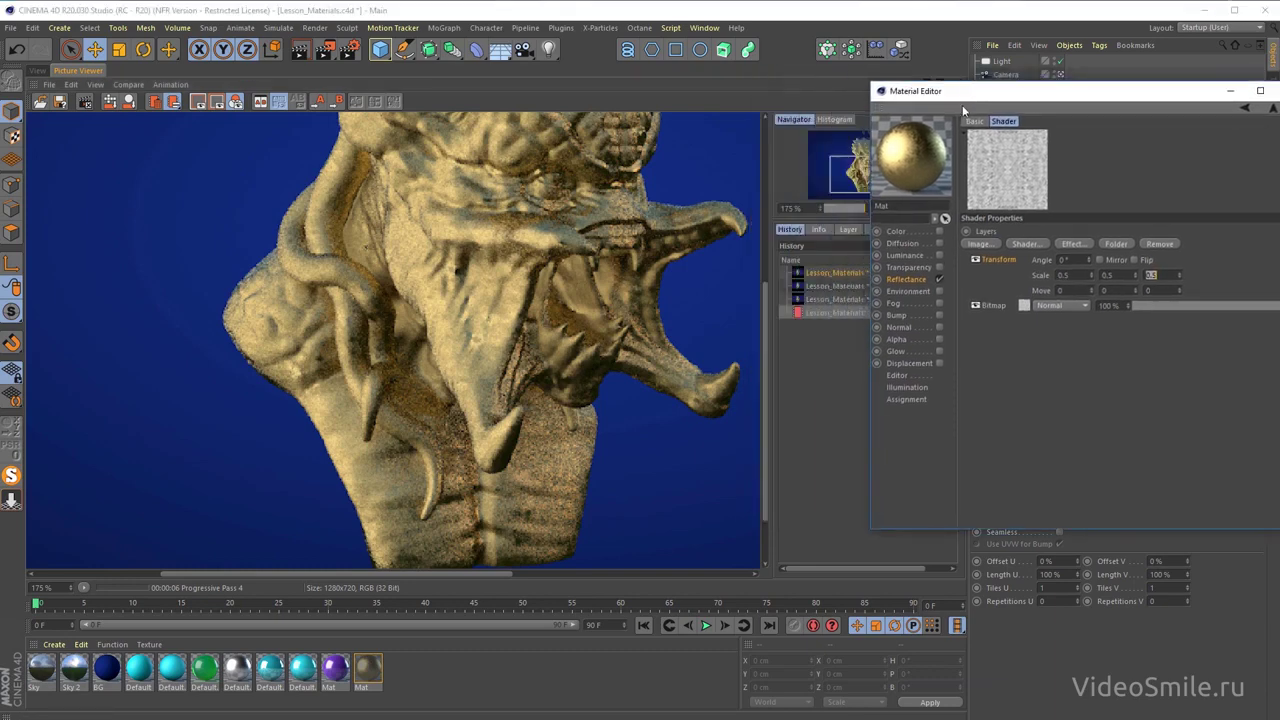
left_click(830, 313)
left_click(830, 280)
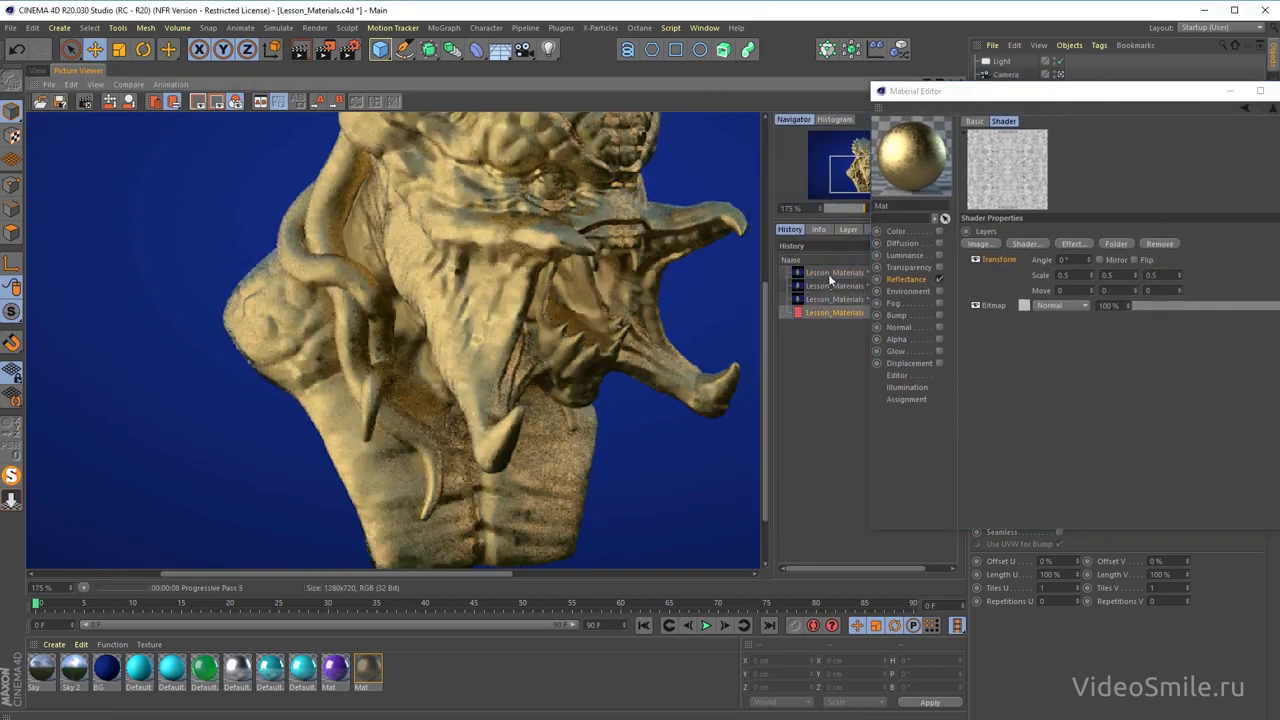
left_click(830, 313)
left_click(824, 276)
left_click(830, 299)
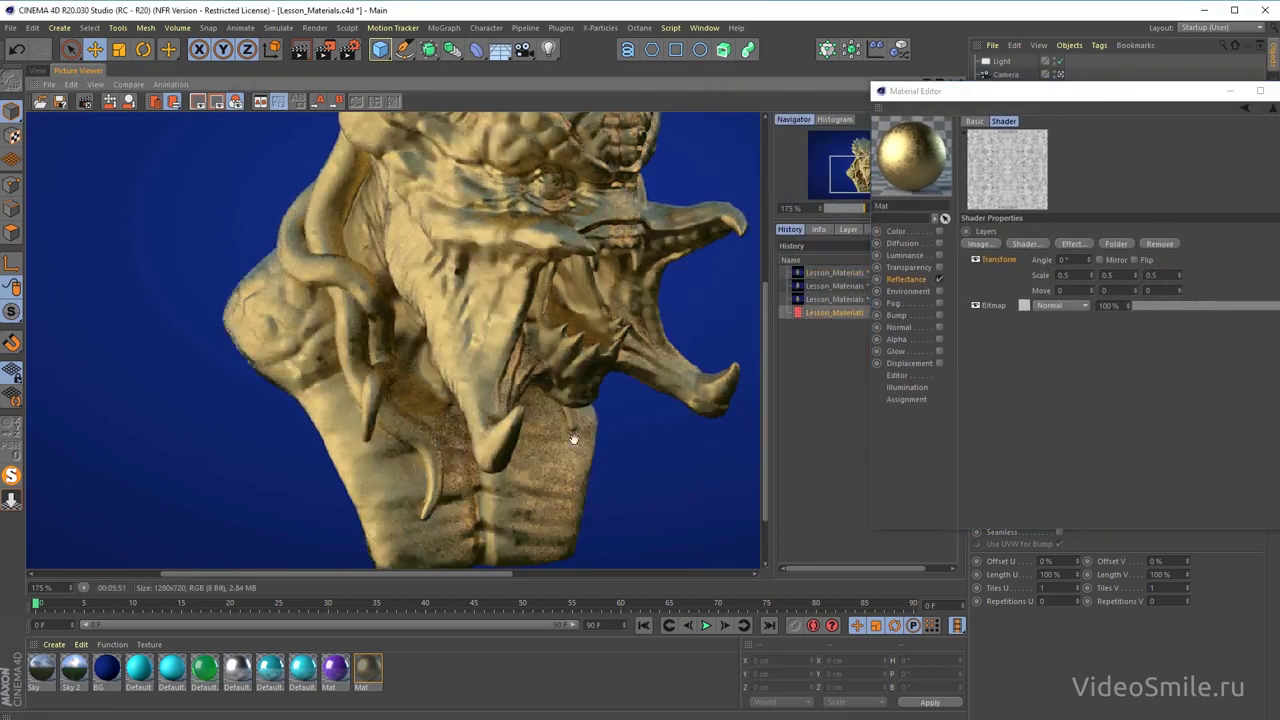
left_click(830, 313)
- Zoom in and pan around the new render's finer scratches
scroll(530, 450, "up", 2)
scroll(436, 426, "up", 1)
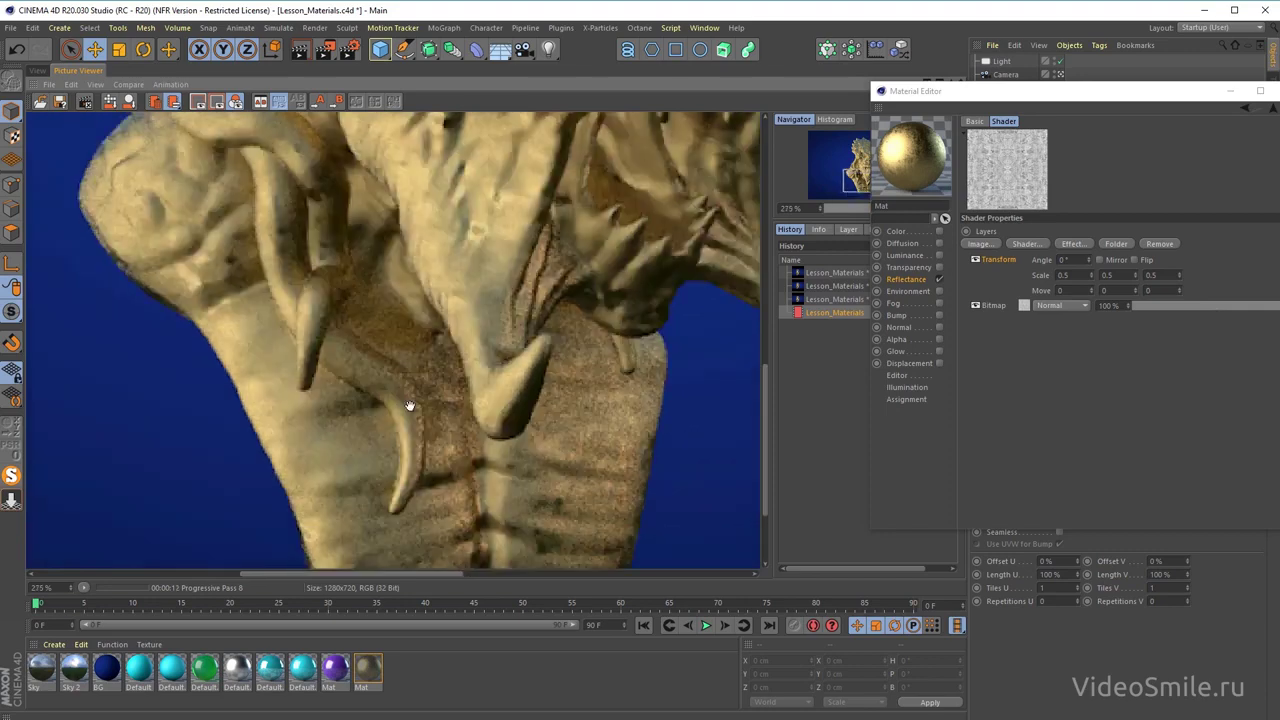
scroll(380, 385, "up", 1)
mouse_move(346, 360)
left_mouse_down()
mouse_move(571, 263)
mouse_move(620, 198)
mouse_move(592, 201)
left_mouse_up()
left_click_drag(950, 91, 727, 99)
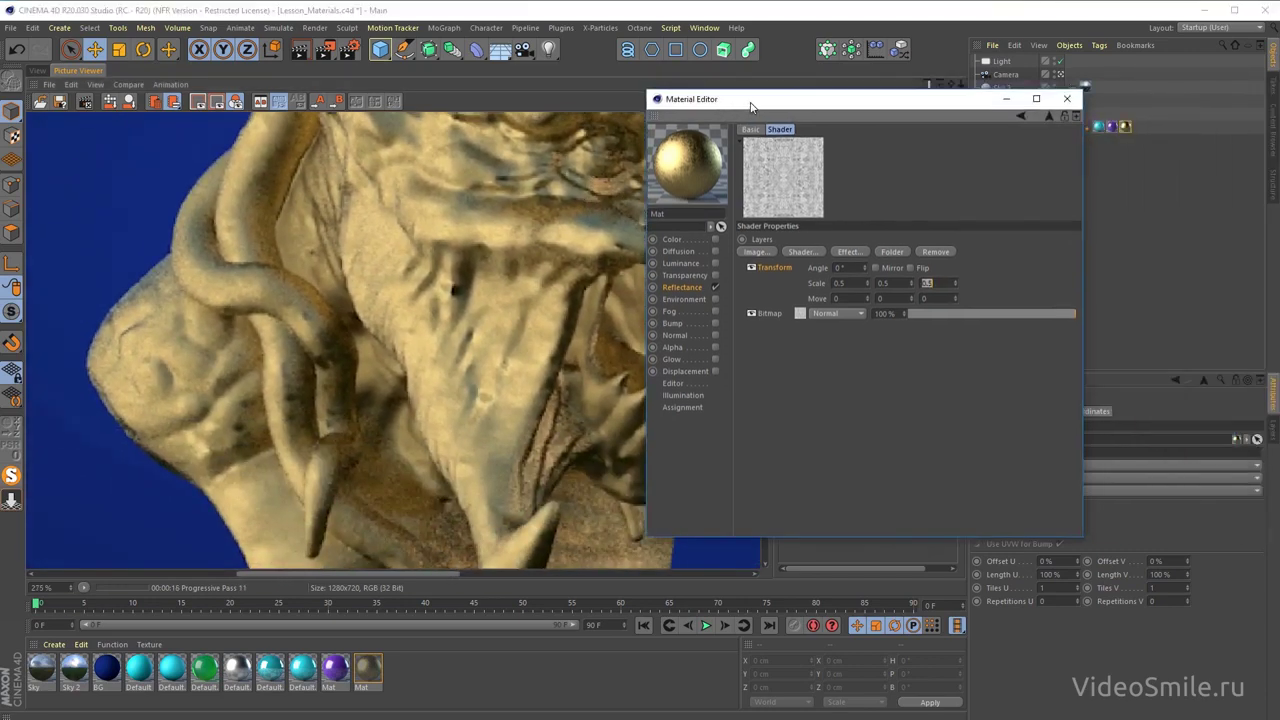
- Set the scratches bitmap's White Point to 0.2 and Black Point to 0.6
left_click(800, 314)
type("0")
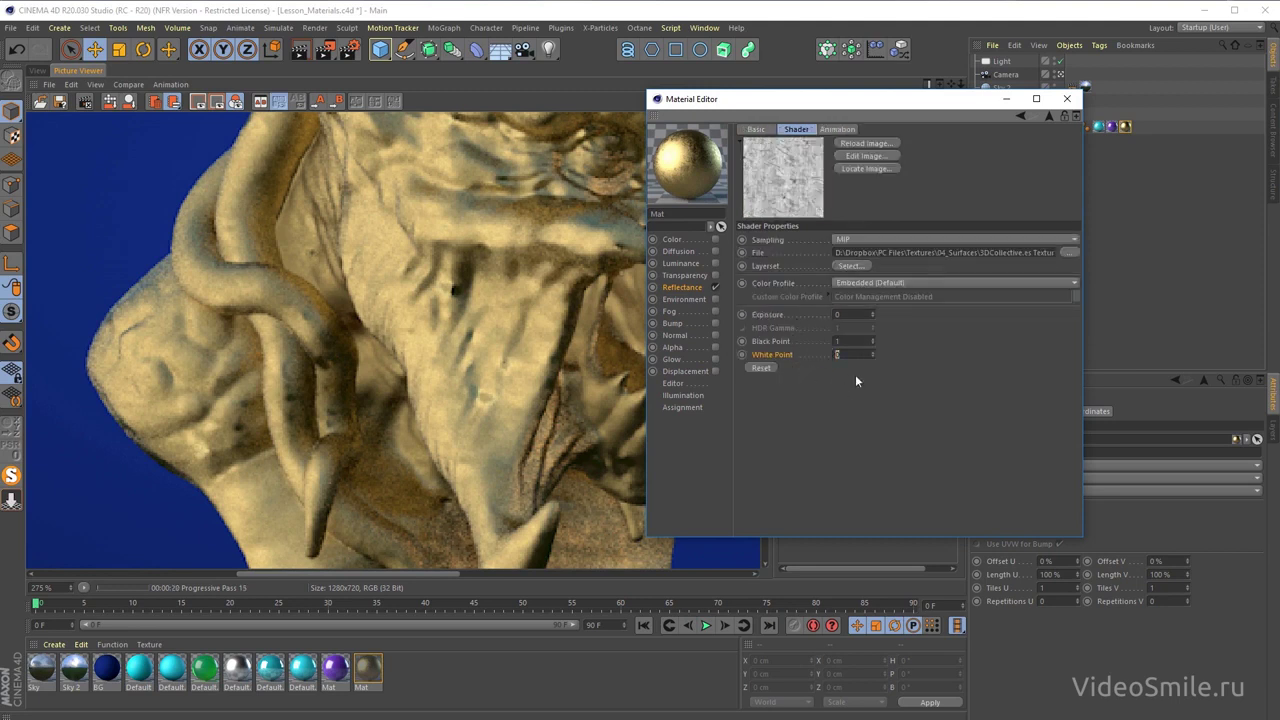
type(".2")
key("Return")
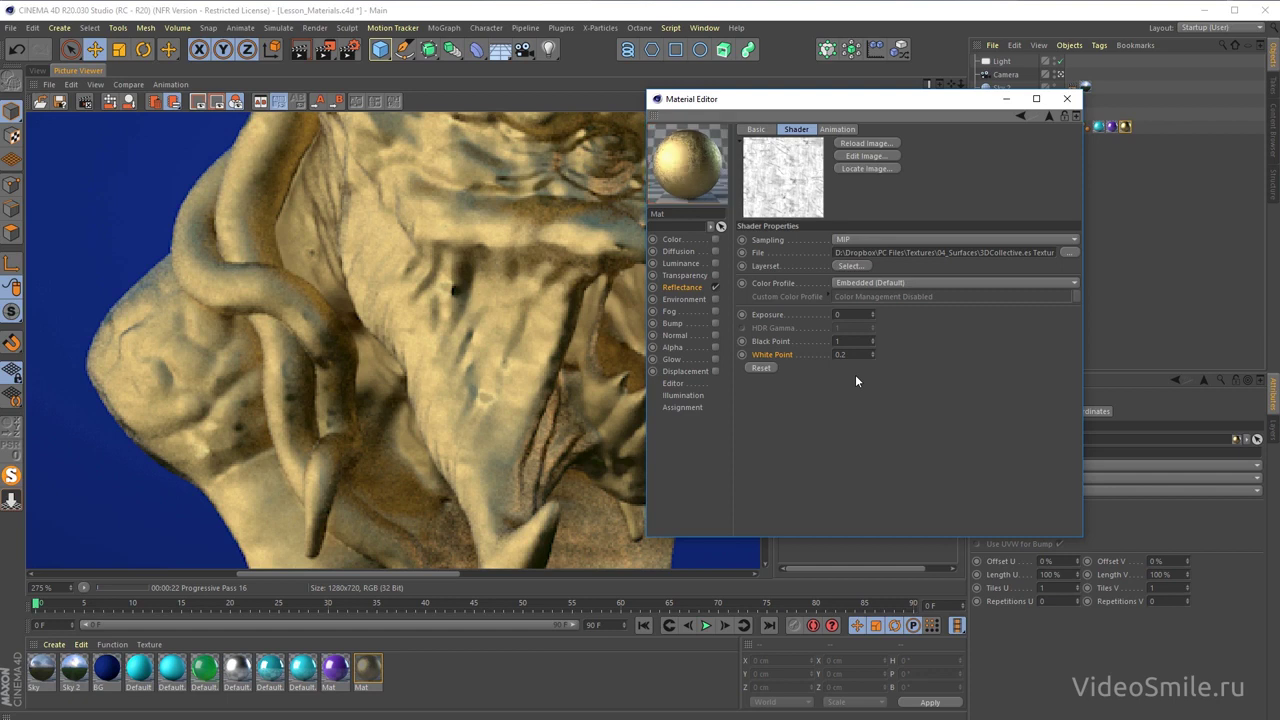
left_click(838, 341)
type(".8")
key("Return")
left_click(860, 341)
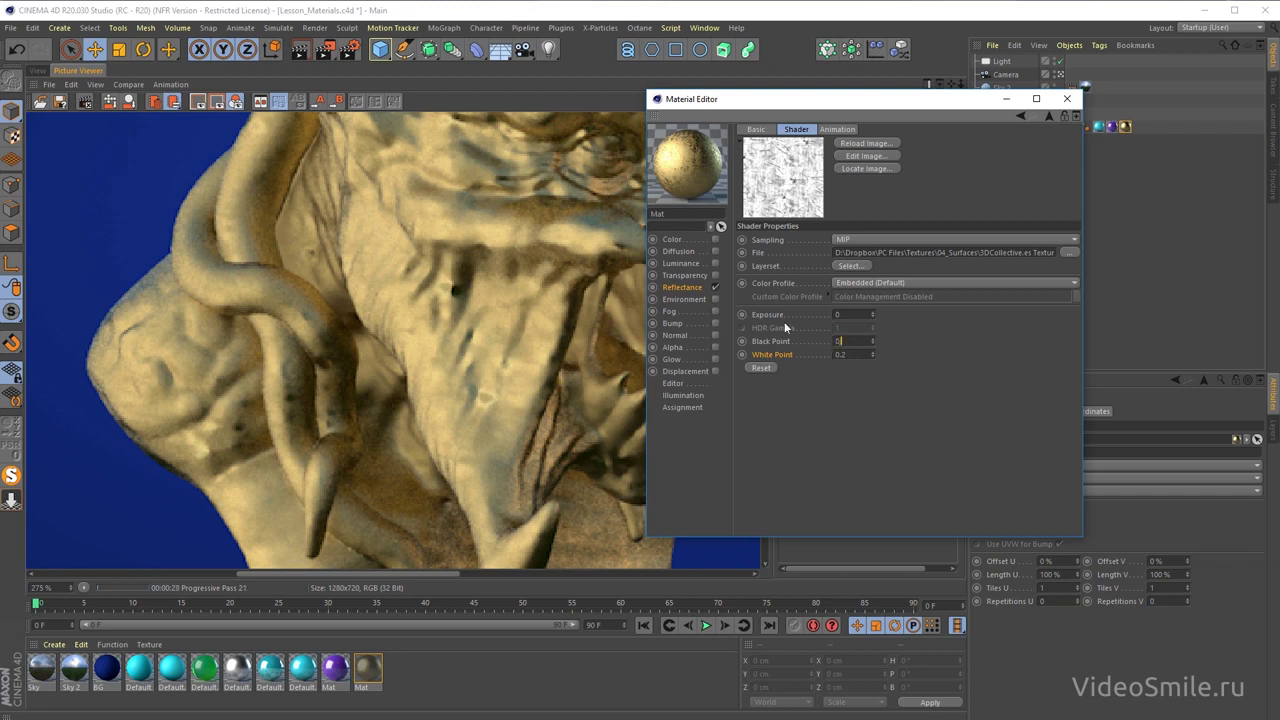
type(".6")
key("Return")
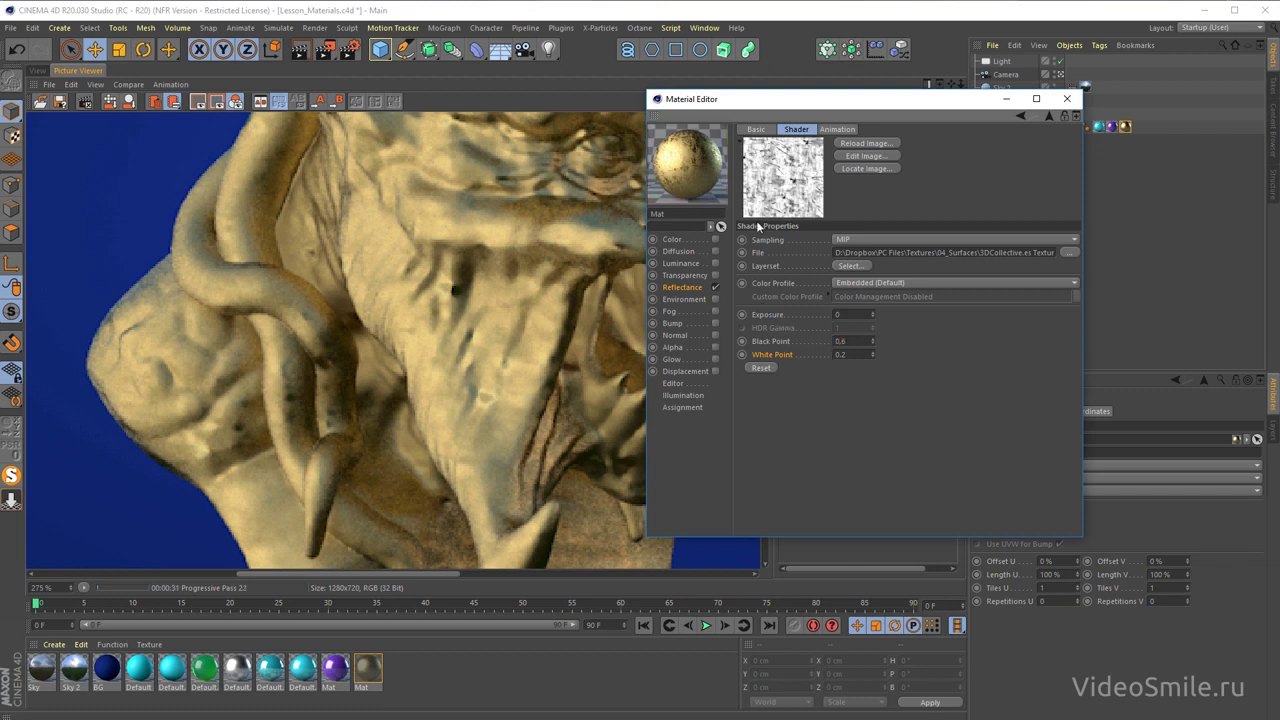
- Restart the render with the adjusted scratch levels
left_click_drag(736, 106, 861, 111)
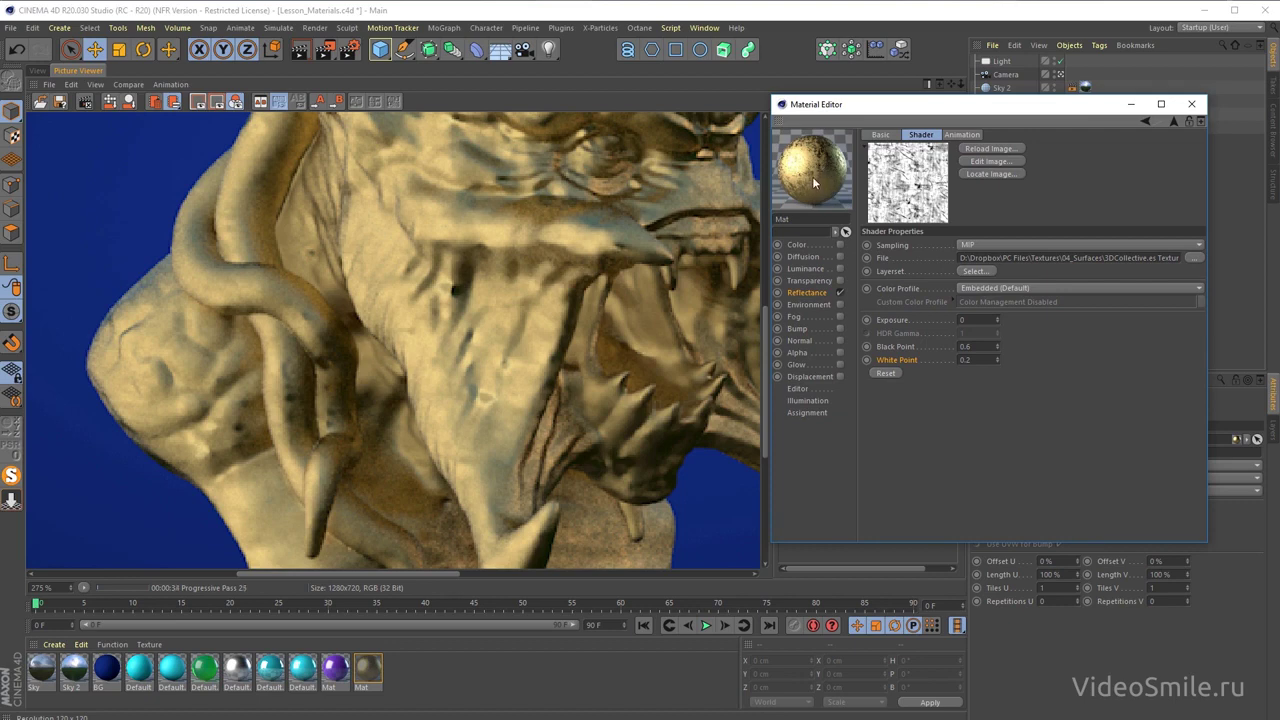
left_click_drag(838, 106, 887, 99)
left_click(338, 53)
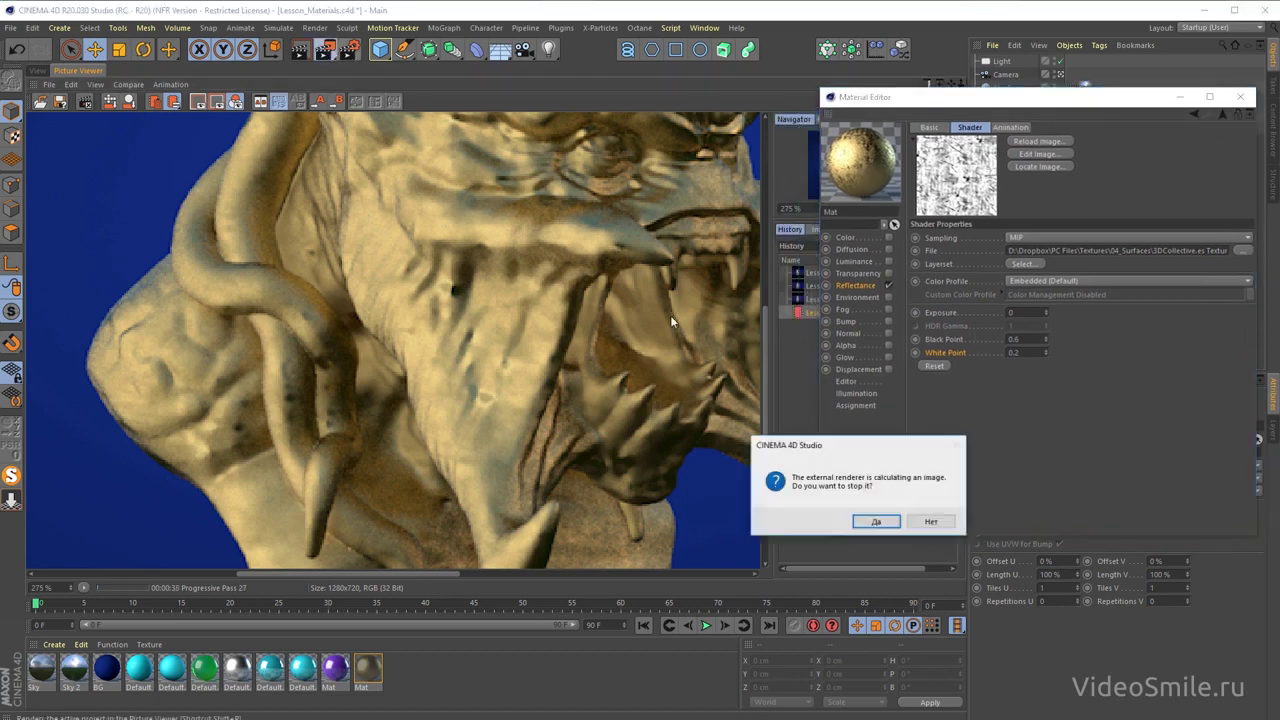
left_click(873, 525)
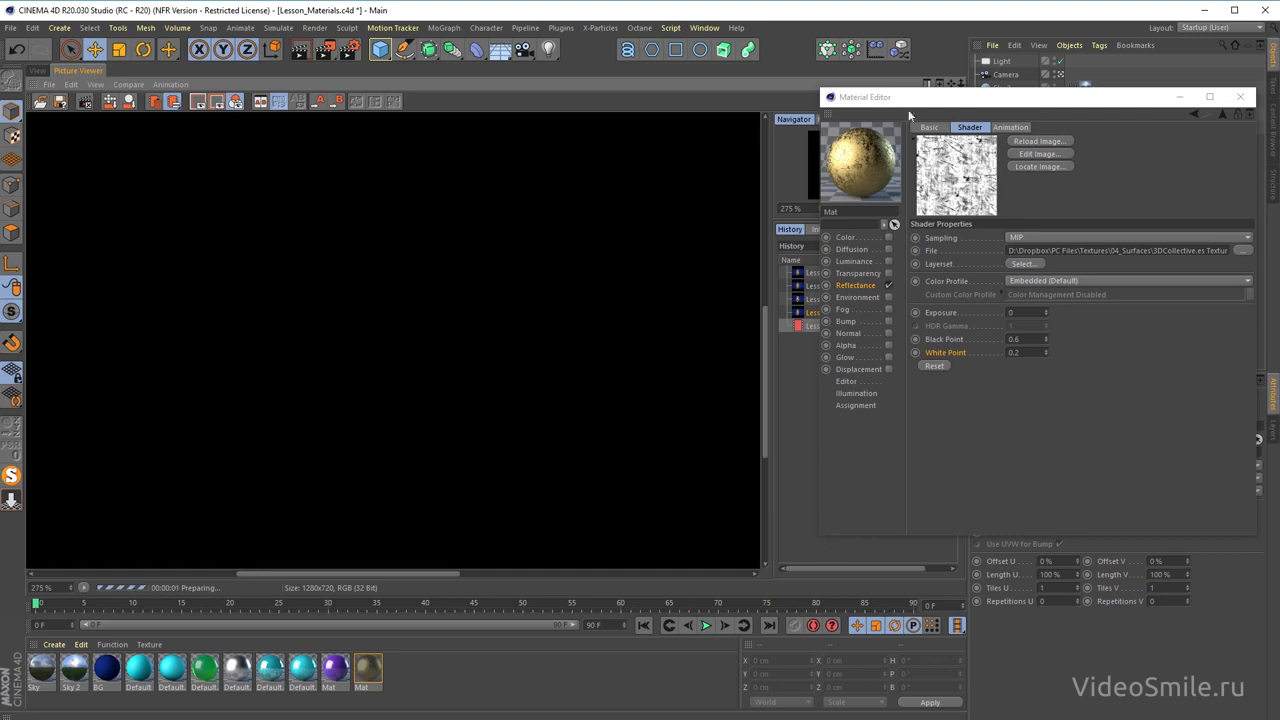
- Zoom and pan the render to inspect the whole gold bust as it refines
left_click_drag(910, 98, 967, 95)
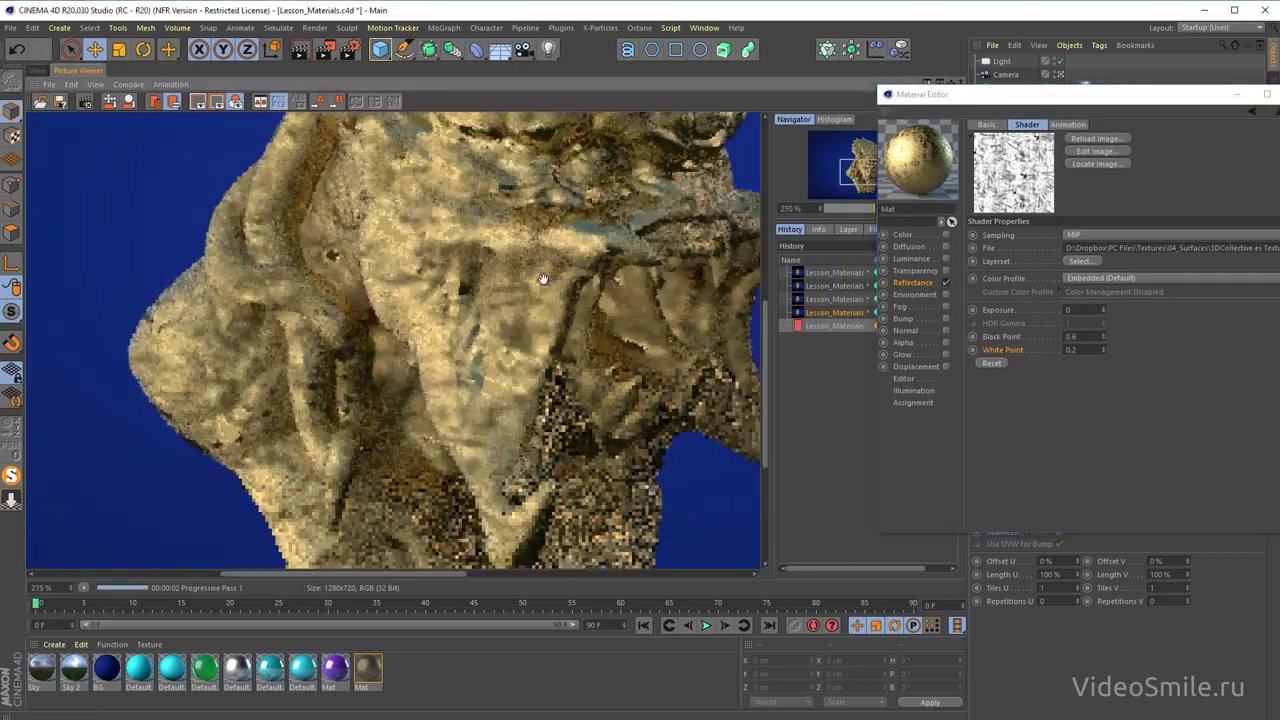
scroll(543, 279, "down", 2)
scroll(549, 398, "down", 1)
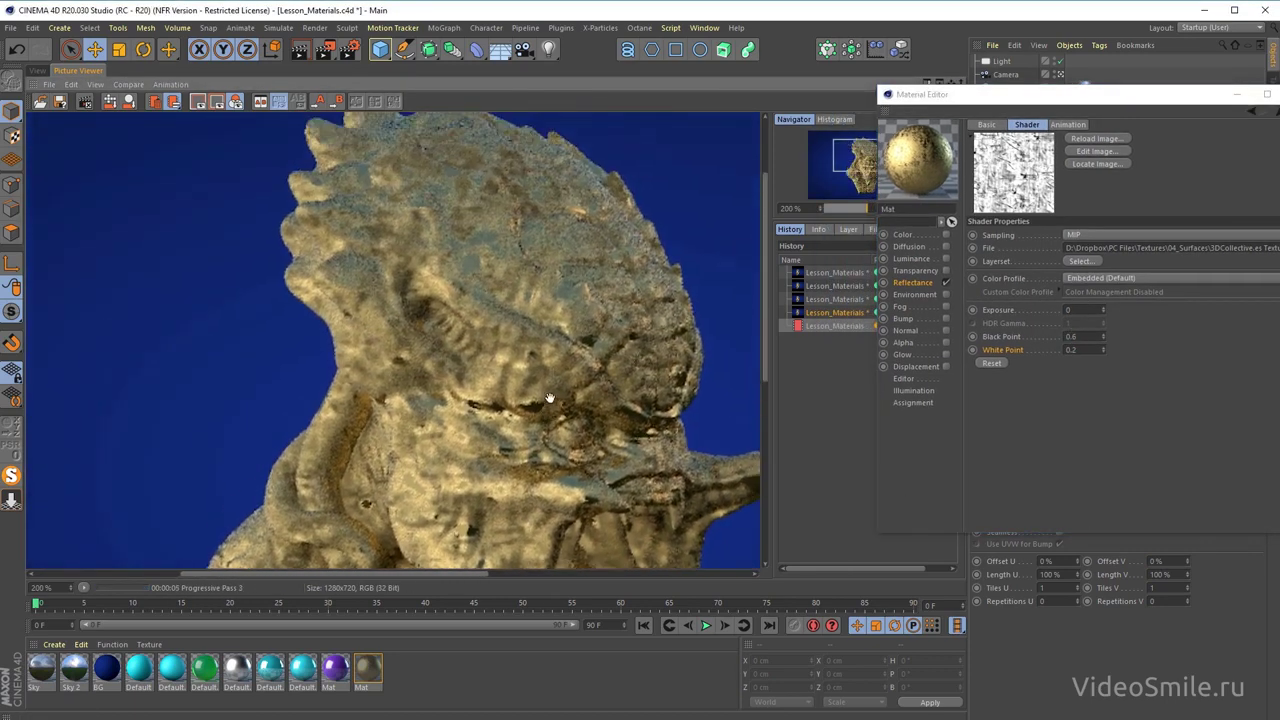
mouse_move(549, 398)
left_mouse_down()
mouse_move(605, 342)
mouse_move(612, 448)
left_mouse_up()
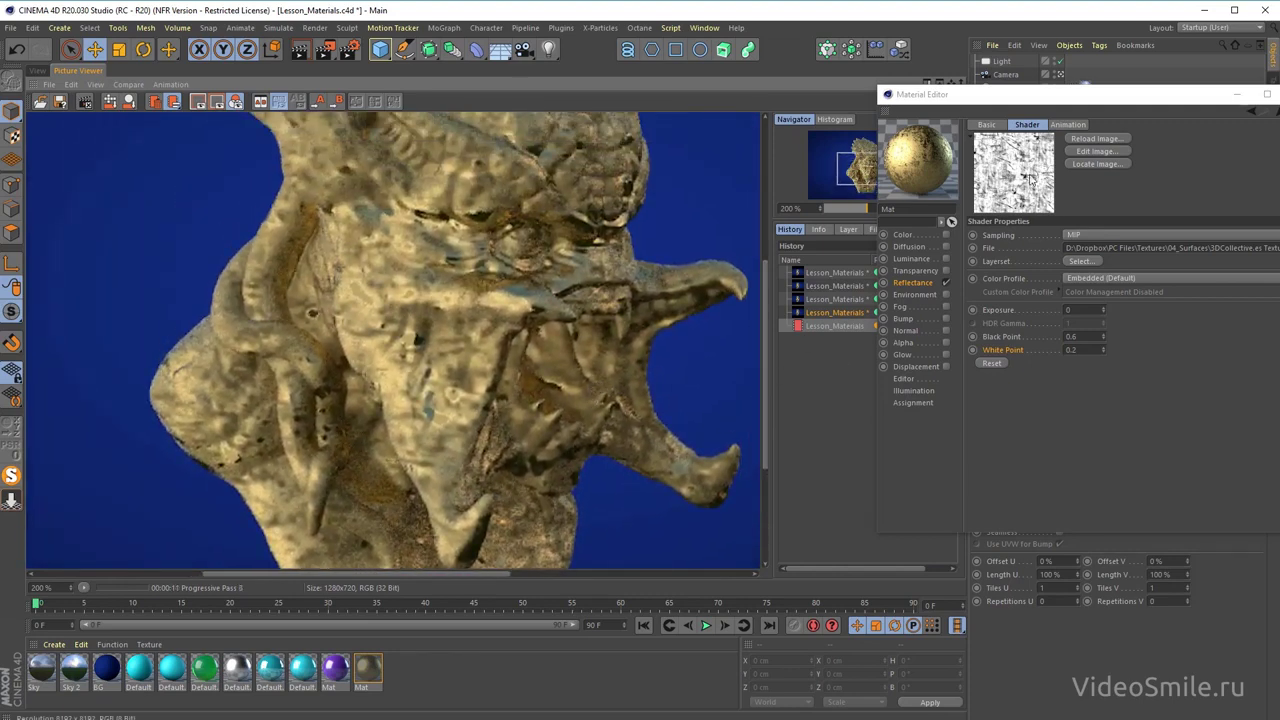
scroll(552, 355, "down", 1)
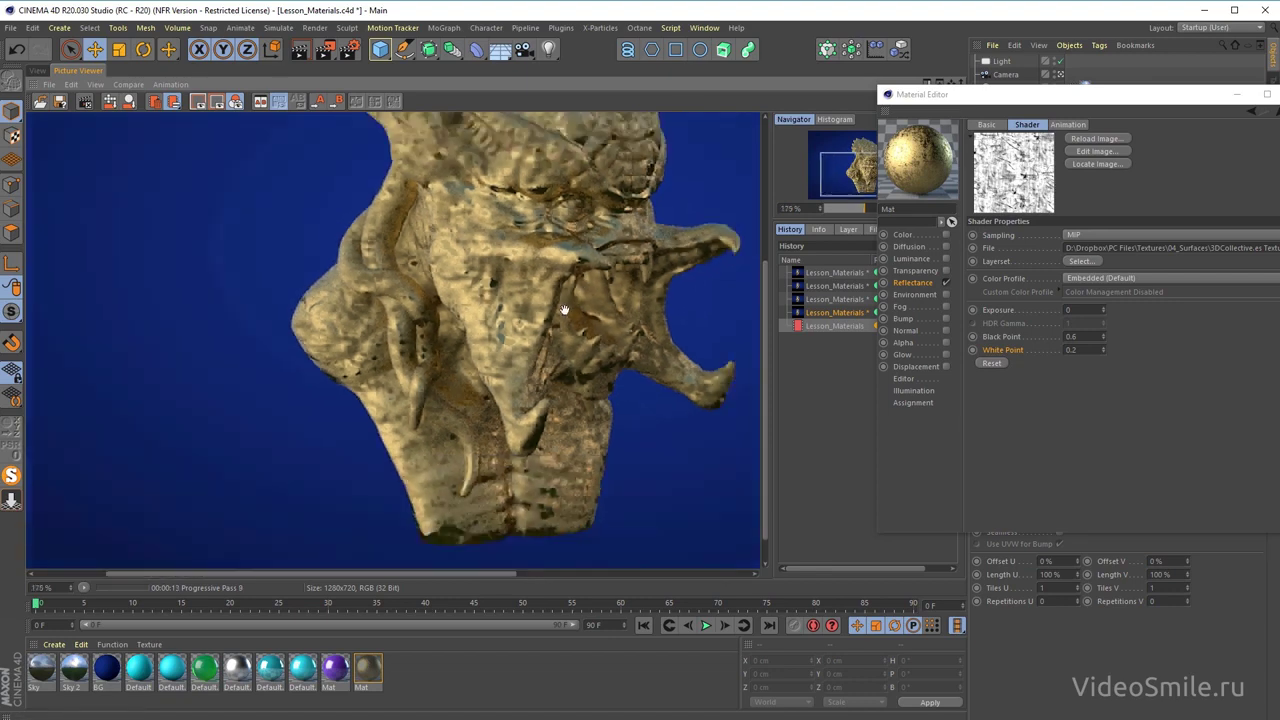
scroll(552, 355, "down", 1)
left_click_drag(552, 355, 528, 236)
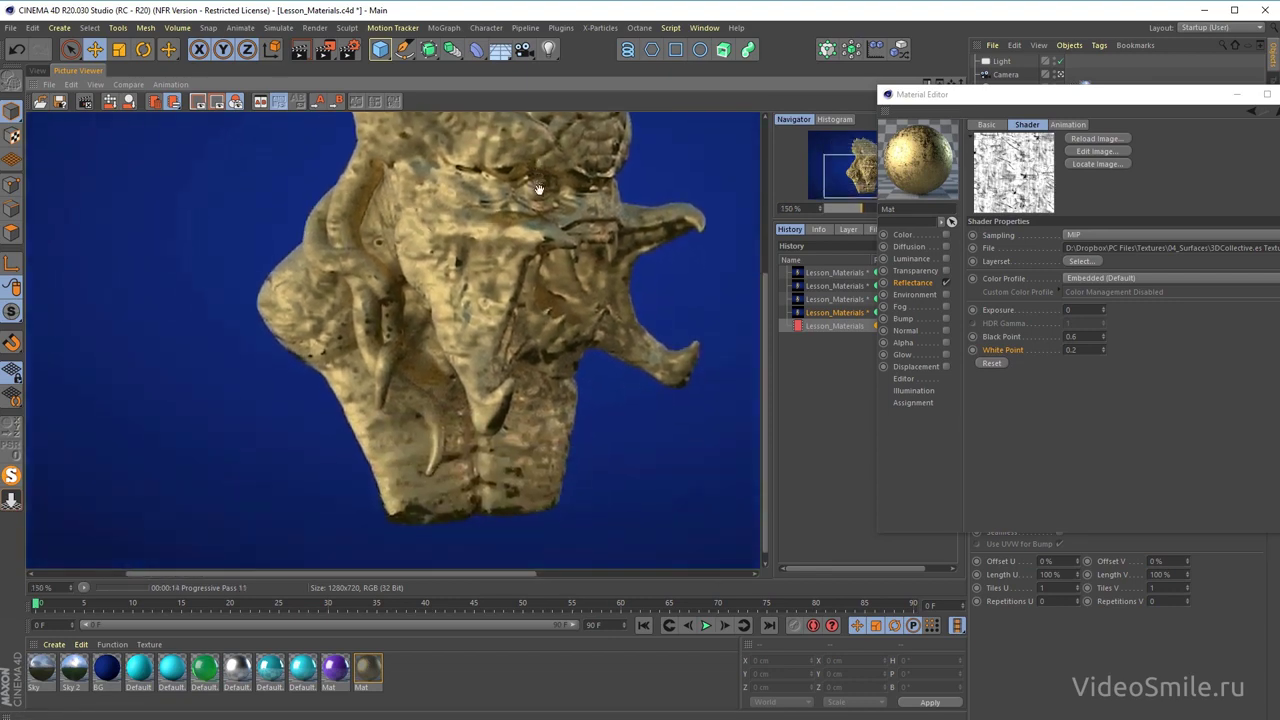
left_click_drag(530, 337, 513, 466)
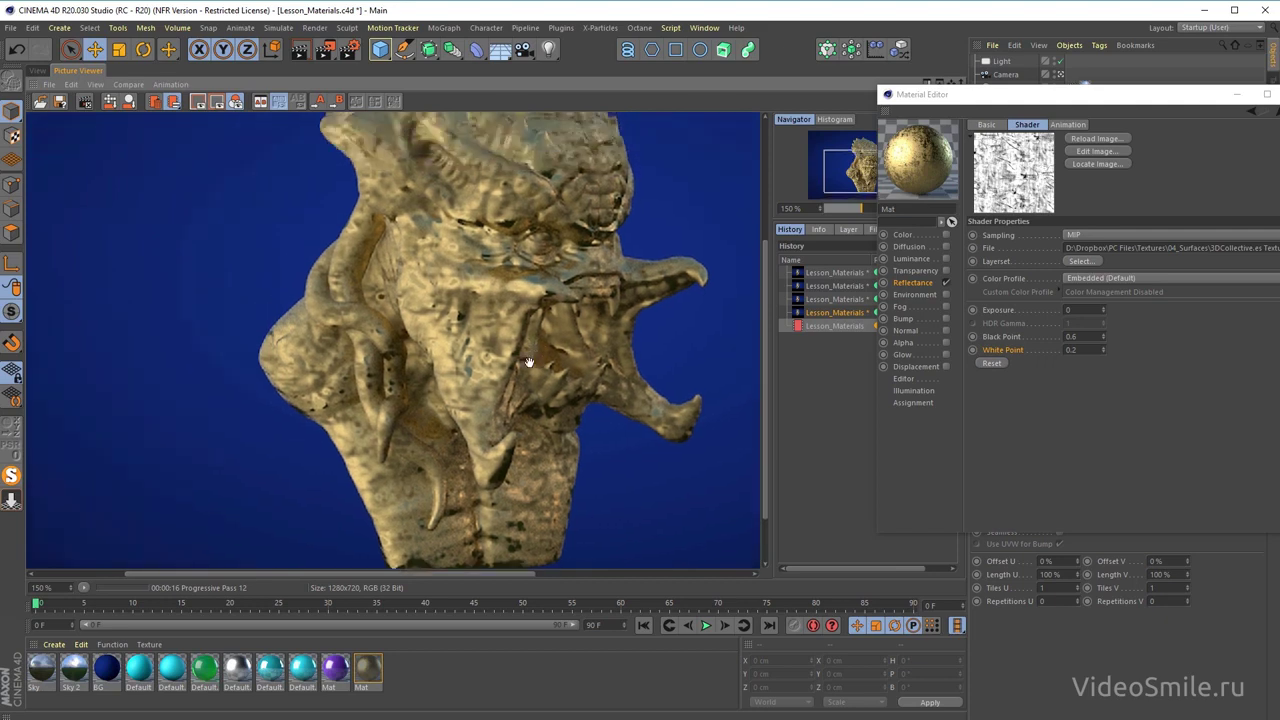
left_click_drag(512, 415, 486, 442)
left_click_drag(978, 96, 918, 392)
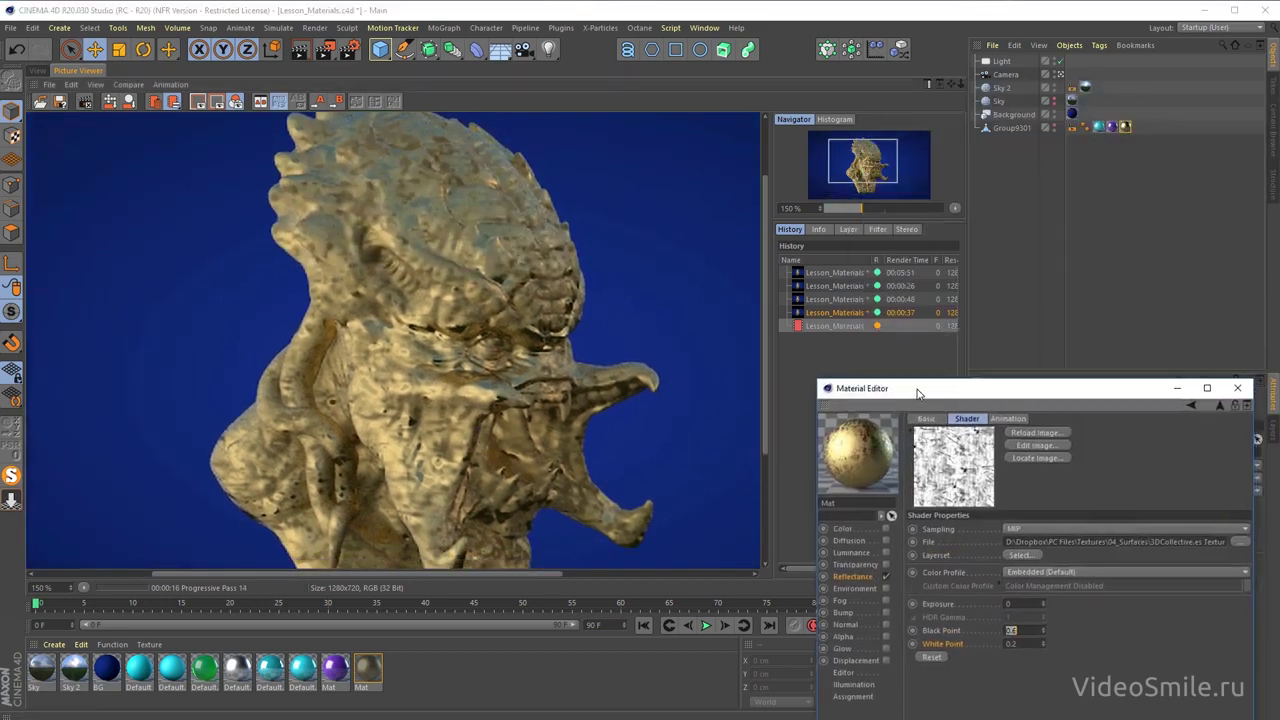
- Add a Sphere primitive with a 1 cm radius
left_click(37, 71)
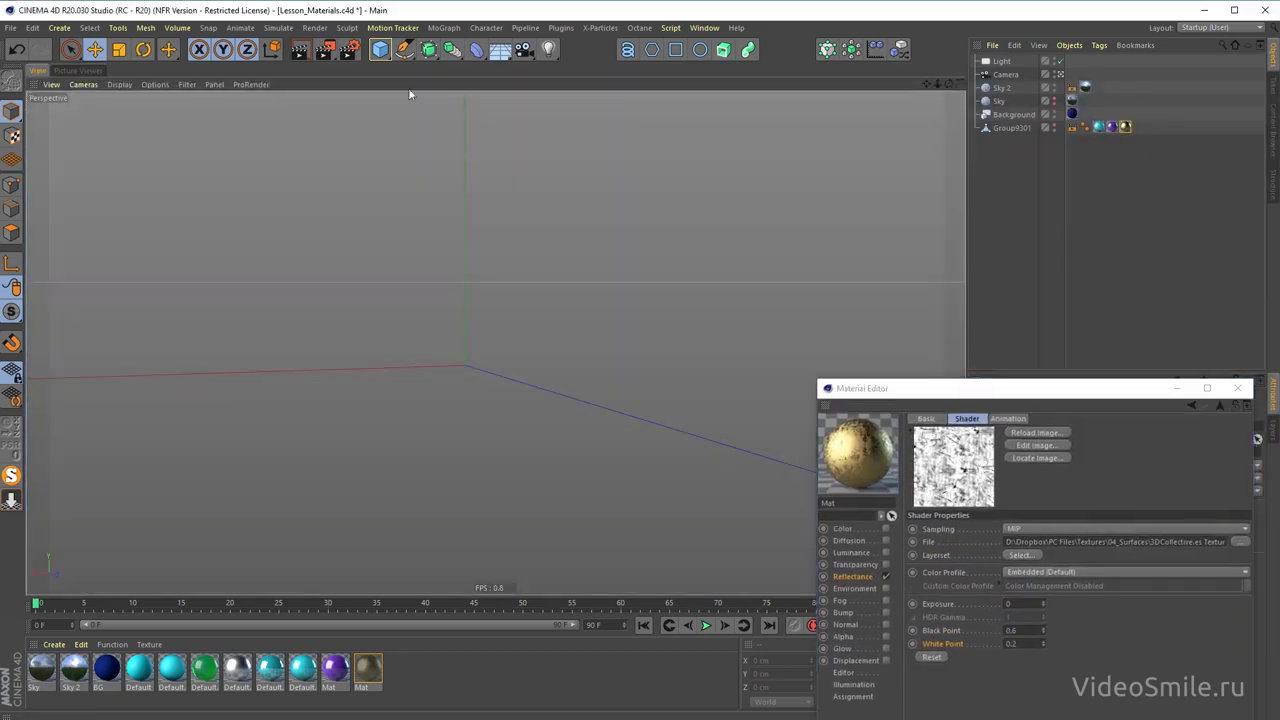
left_click_drag(380, 49, 657, 92)
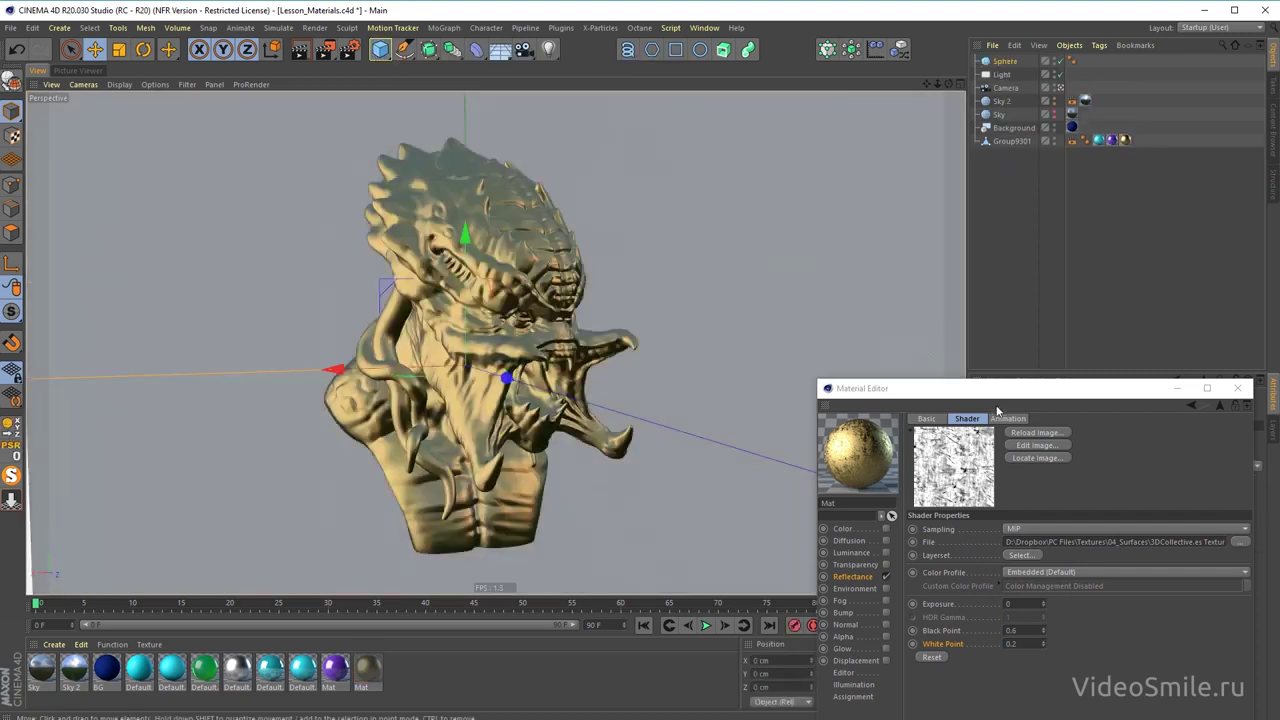
mouse_move(1005, 397)
left_mouse_down()
mouse_move(1207, 430)
mouse_move(1279, 403)
left_mouse_up()
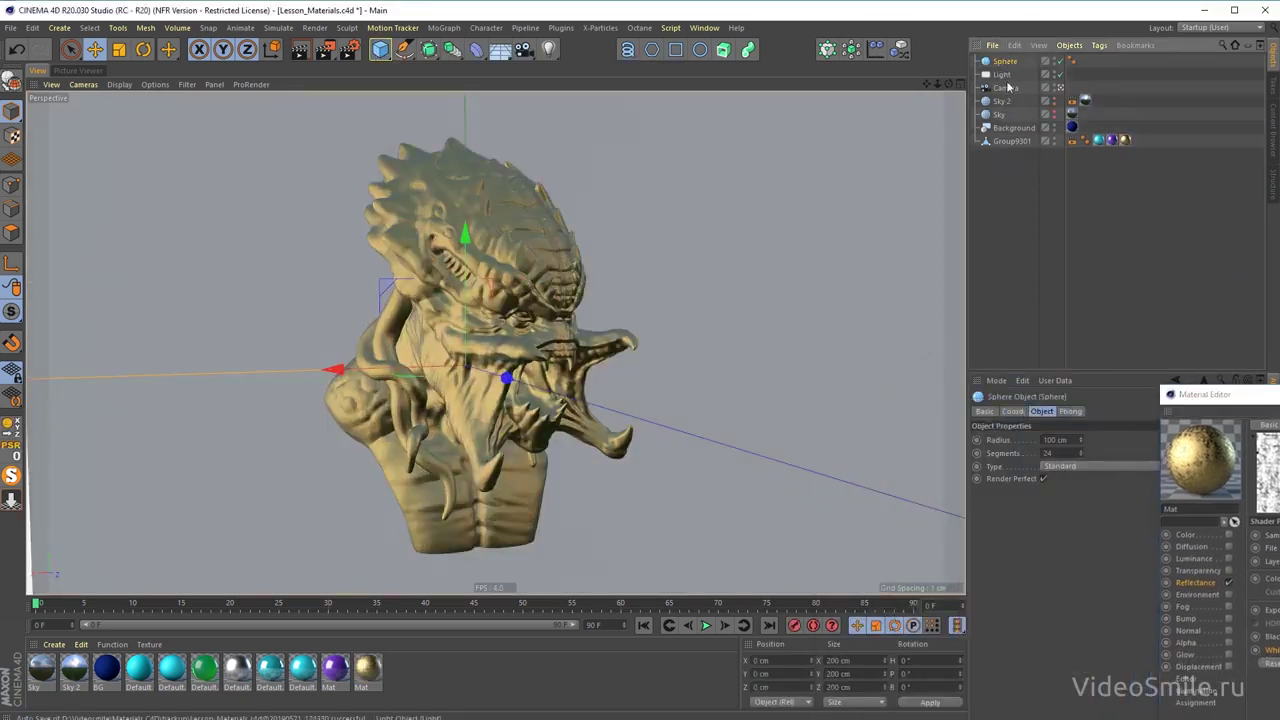
double_click(1055, 439)
type("1")
key("Return")
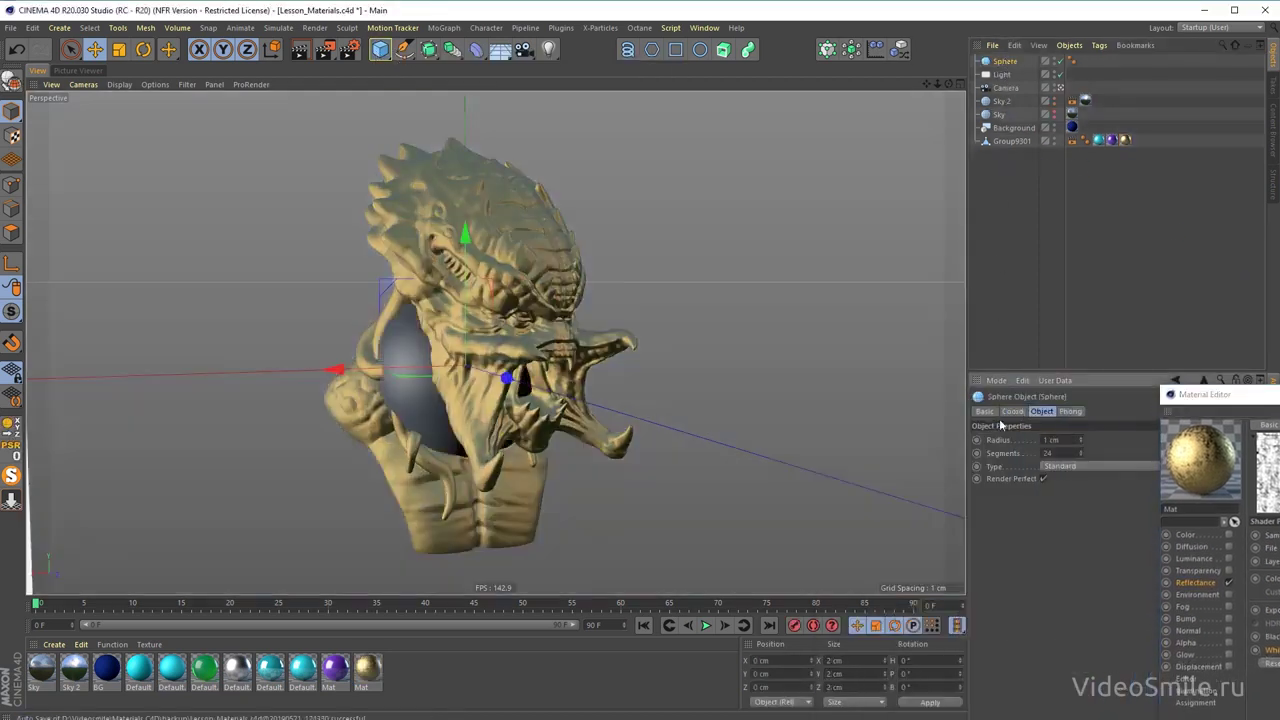
- Place the sphere beside the creature's mouth, apply the gold Mat material, and re-render
mouse_move(336, 370)
left_mouse_down()
mouse_move(760, 375)
mouse_move(707, 414)
left_mouse_up()
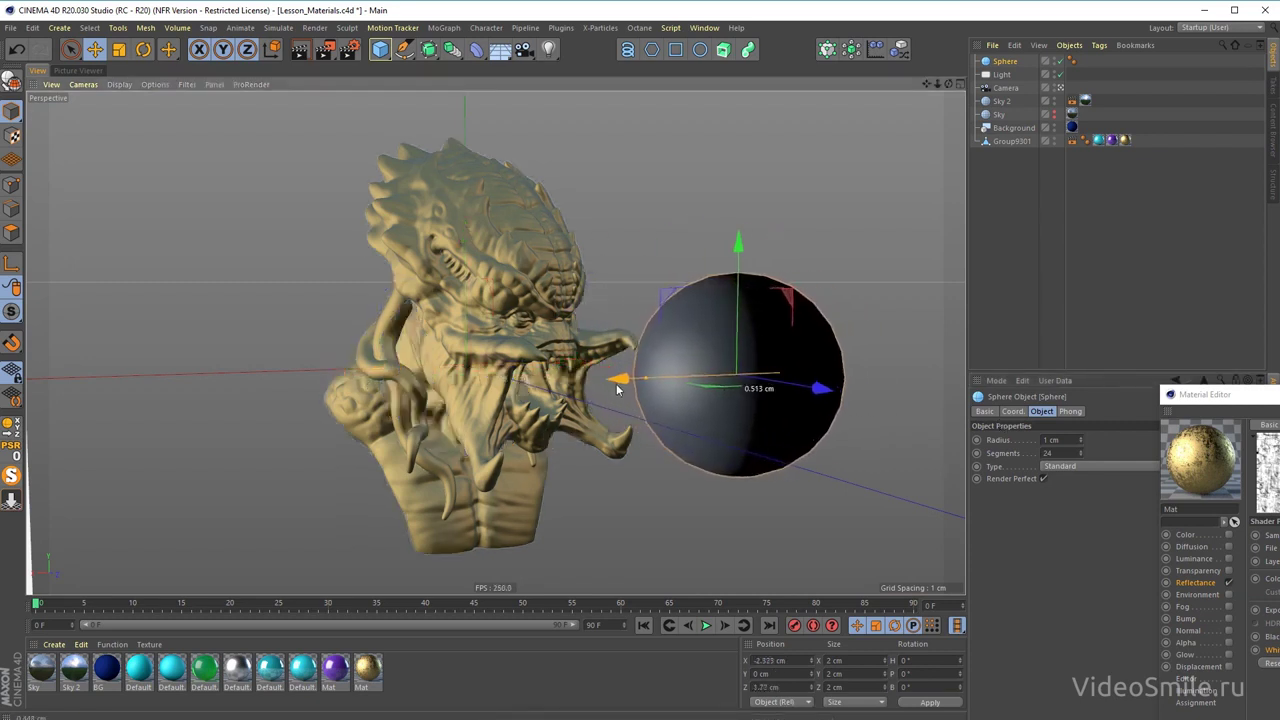
left_click_drag(812, 389, 857, 391)
left_click_drag(625, 385, 617, 378)
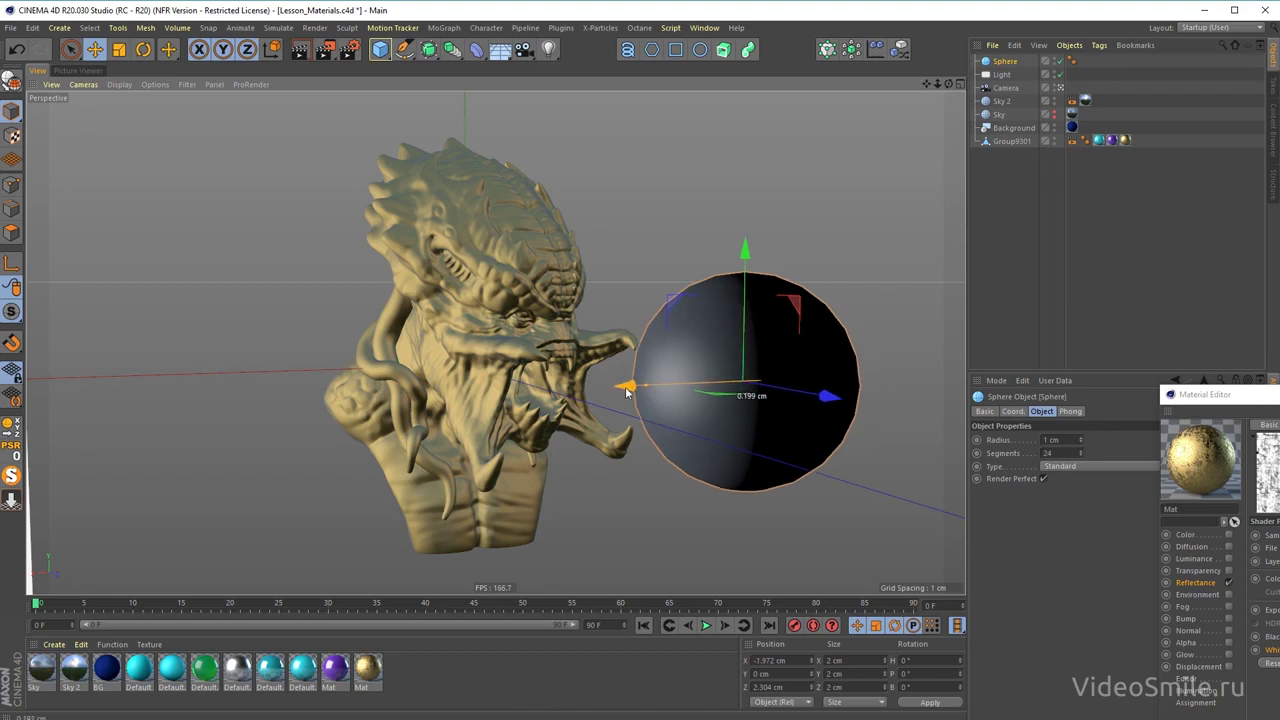
left_click_drag(367, 680, 790, 390)
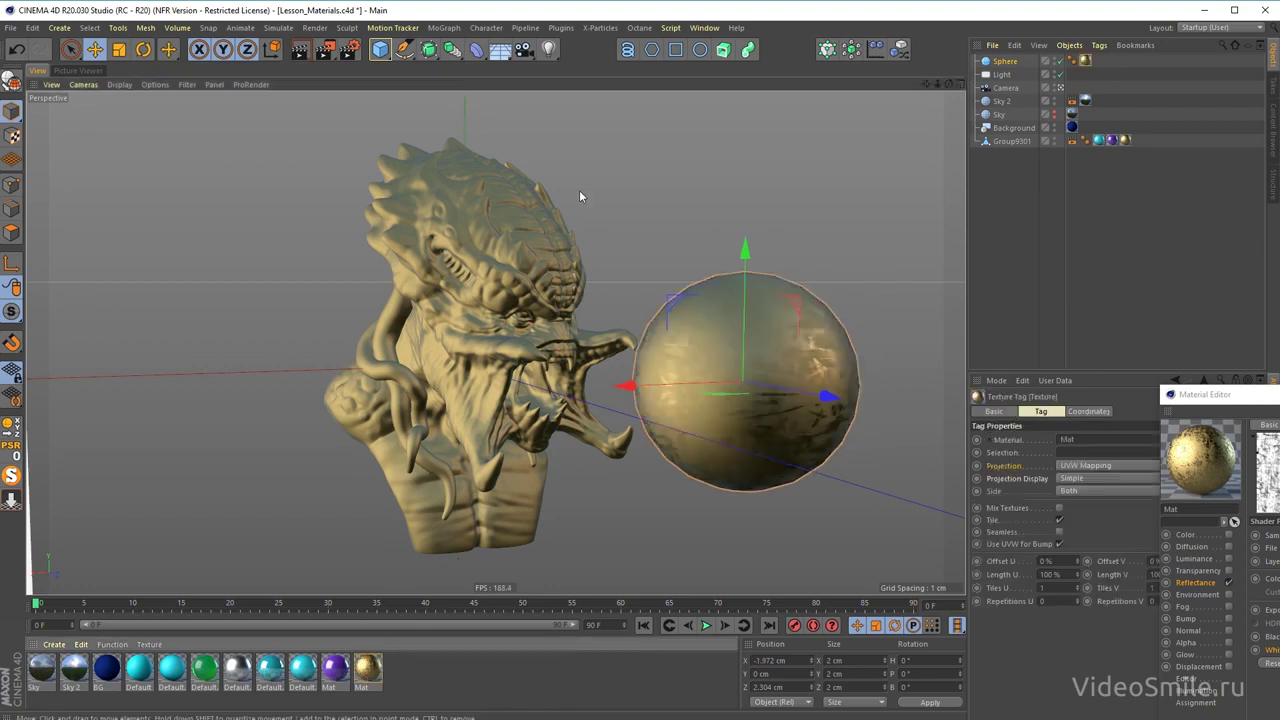
left_click(322, 50)
left_click(869, 518)
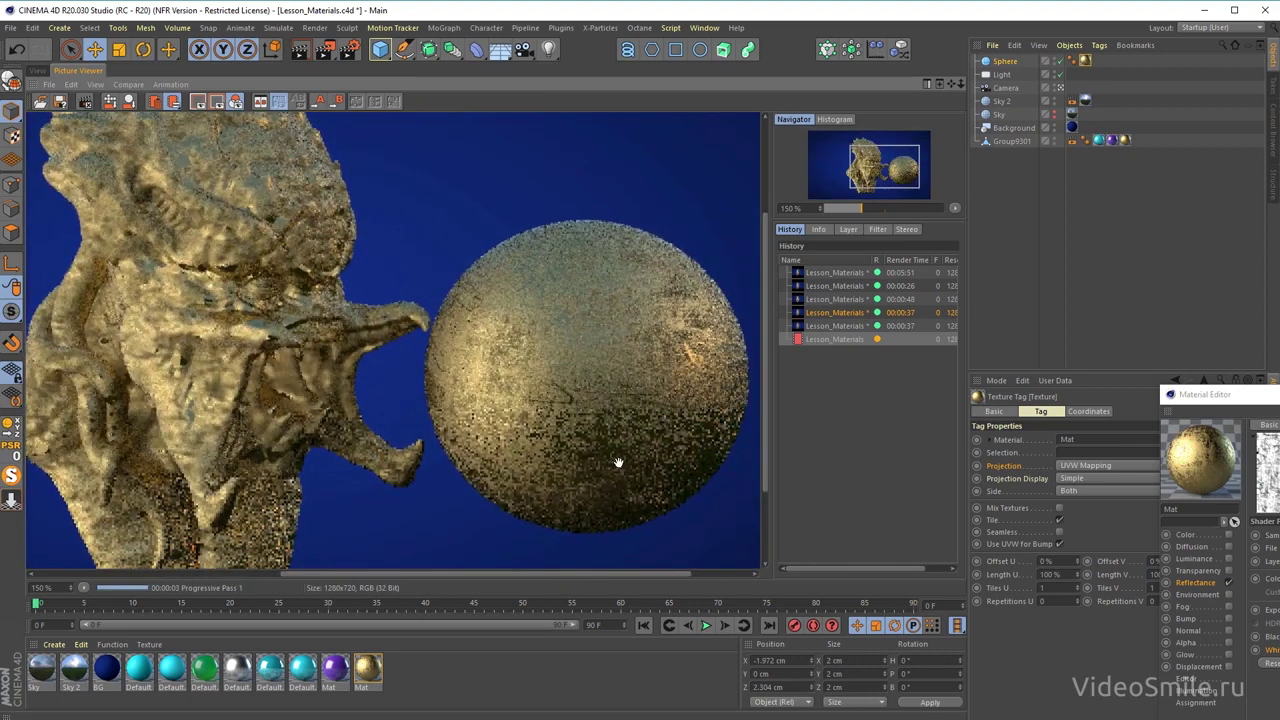
- Inspect the scratched gold sphere in the render, then save the scene, stopping the render
scroll(490, 378, "up", 2)
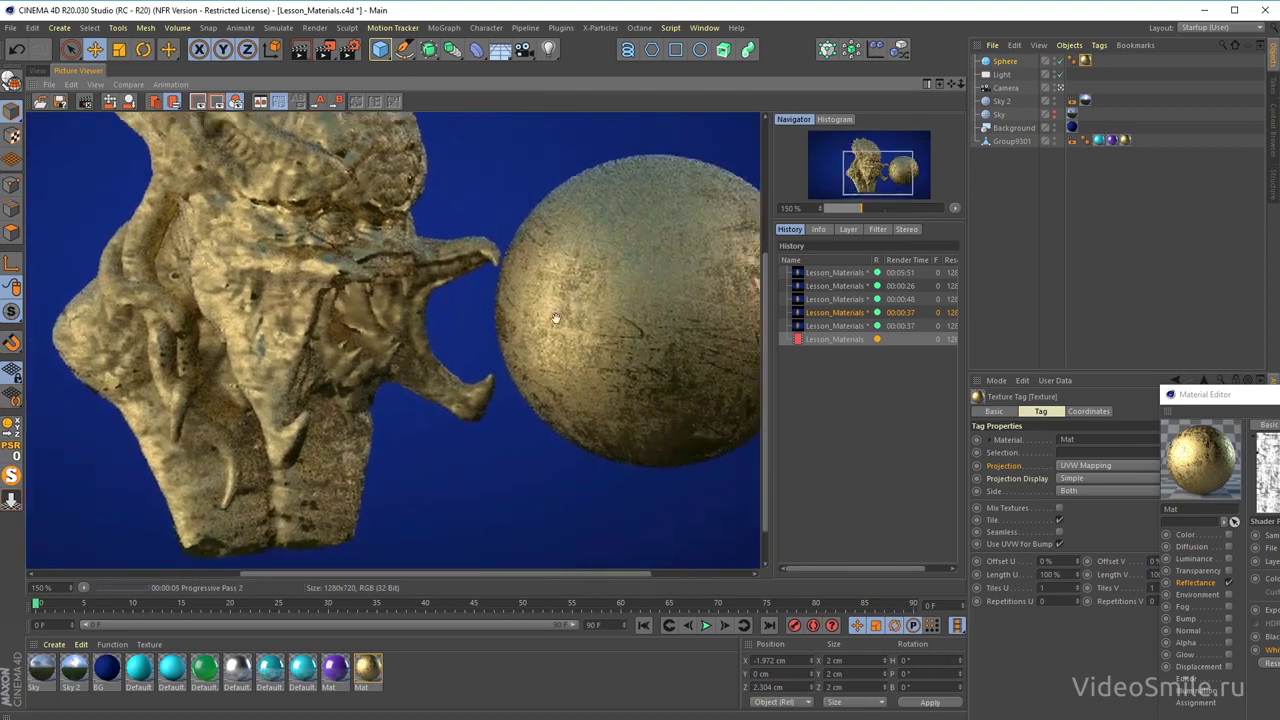
scroll(568, 241, "up", 2)
left_click_drag(568, 241, 538, 312)
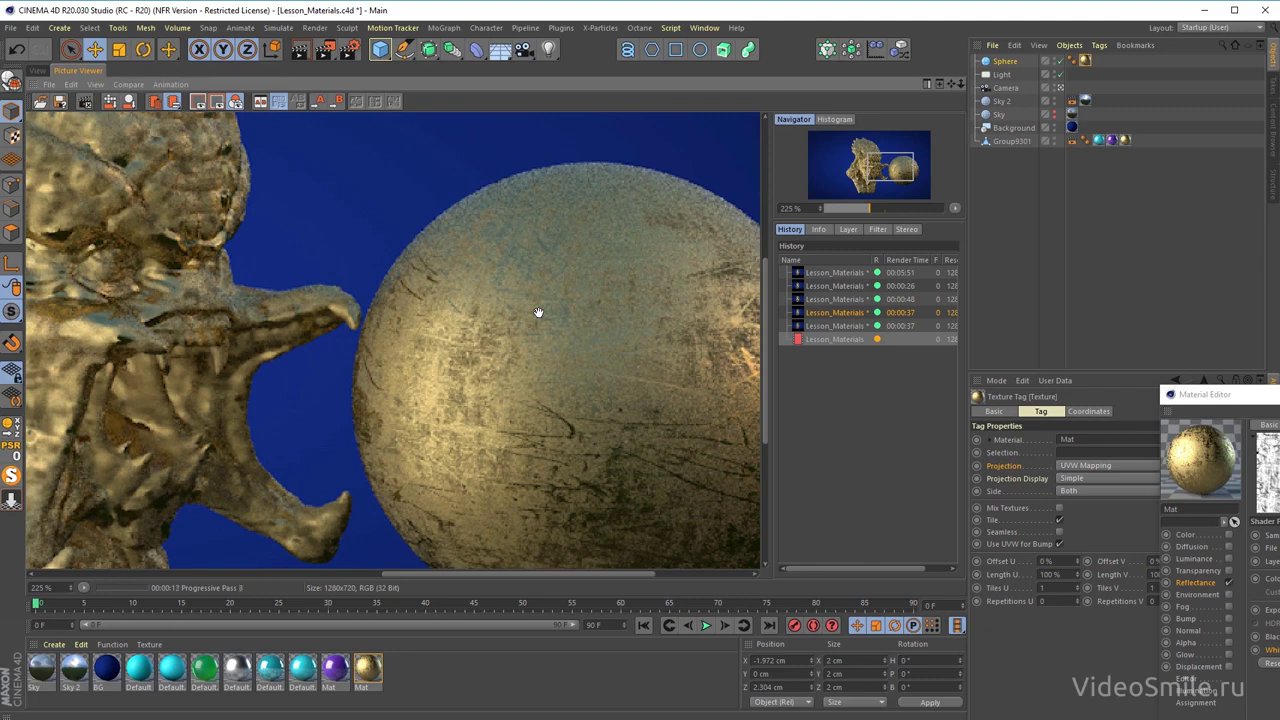
scroll(538, 312, "down", 2)
scroll(526, 380, "down", 1)
scroll(471, 343, "down", 1)
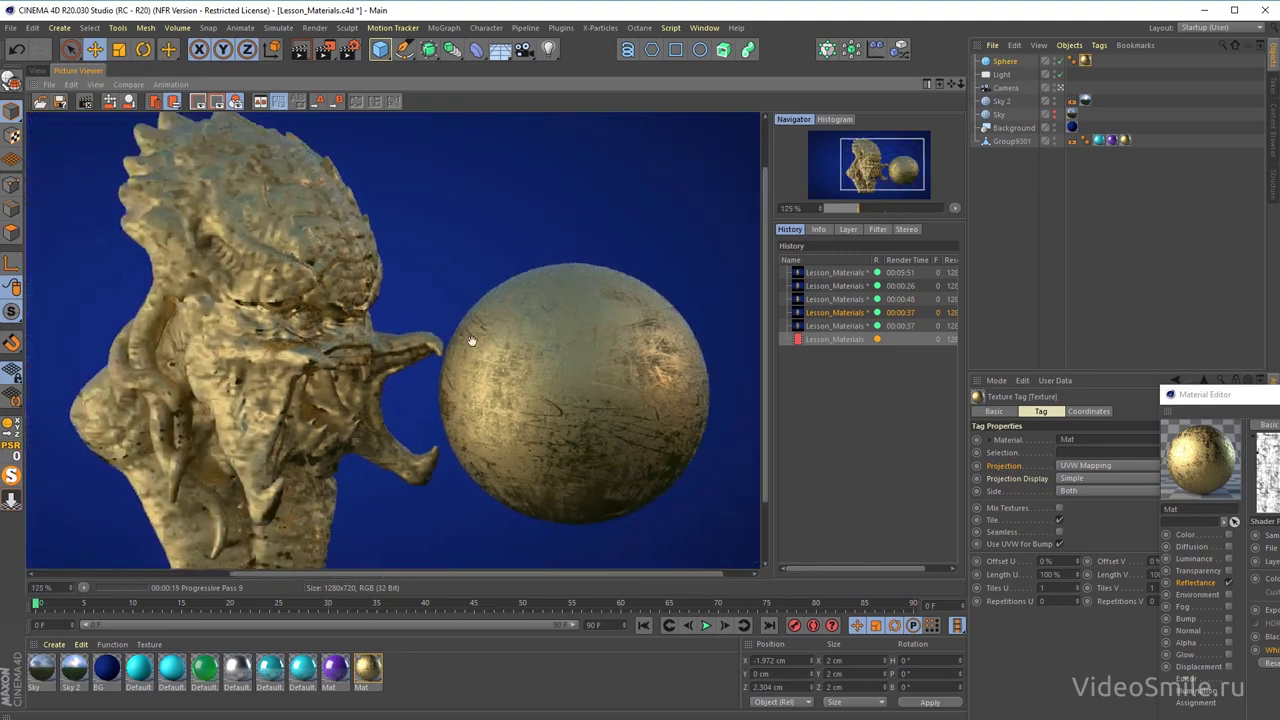
mouse_move(471, 343)
left_mouse_down()
mouse_move(558, 480)
mouse_move(531, 374)
mouse_move(486, 404)
left_mouse_up()
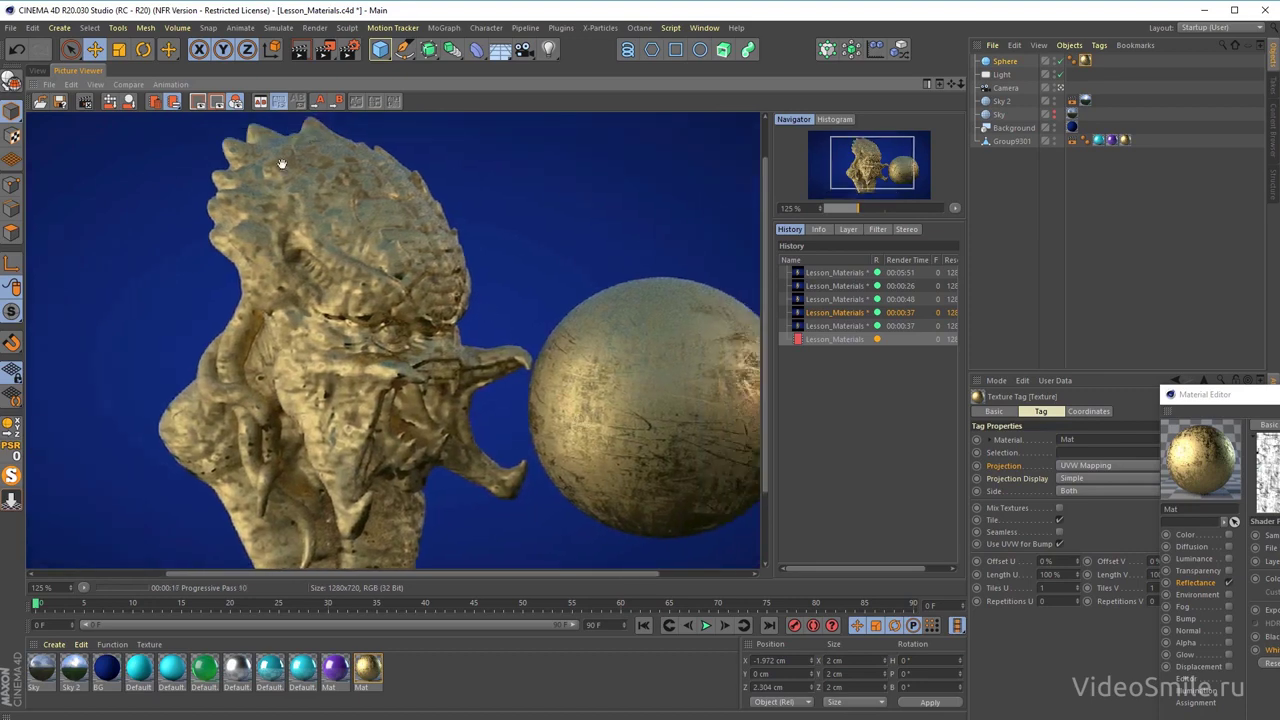
left_click(66, 105)
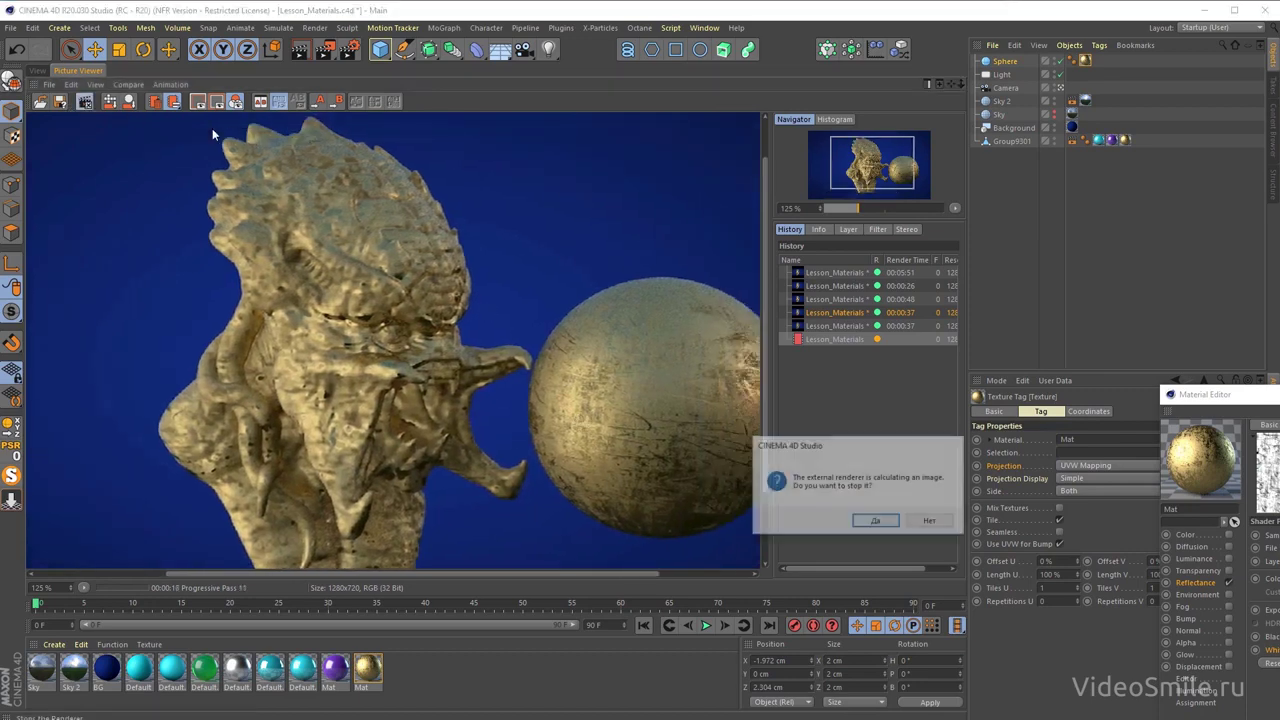
left_click(879, 523)
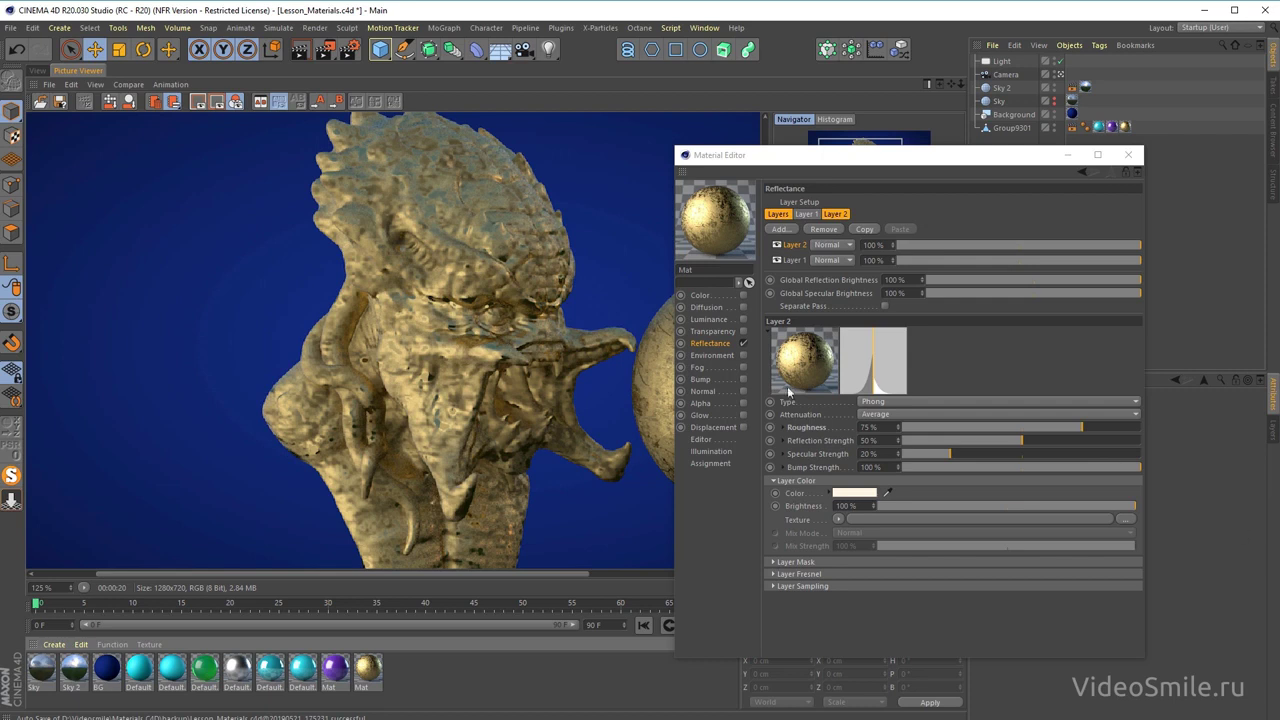
- Check the gold material's Bump channel, switching it on and then back off
left_click(700, 379)
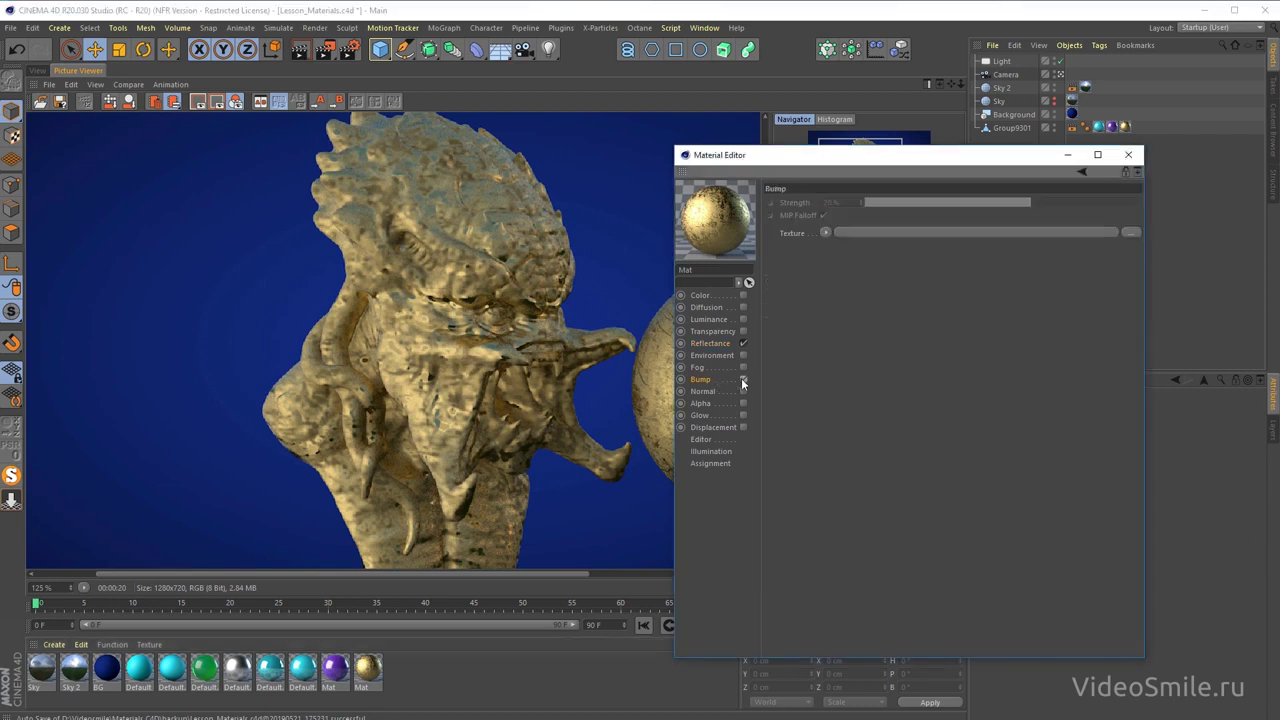
left_click(743, 379)
left_click(743, 379)
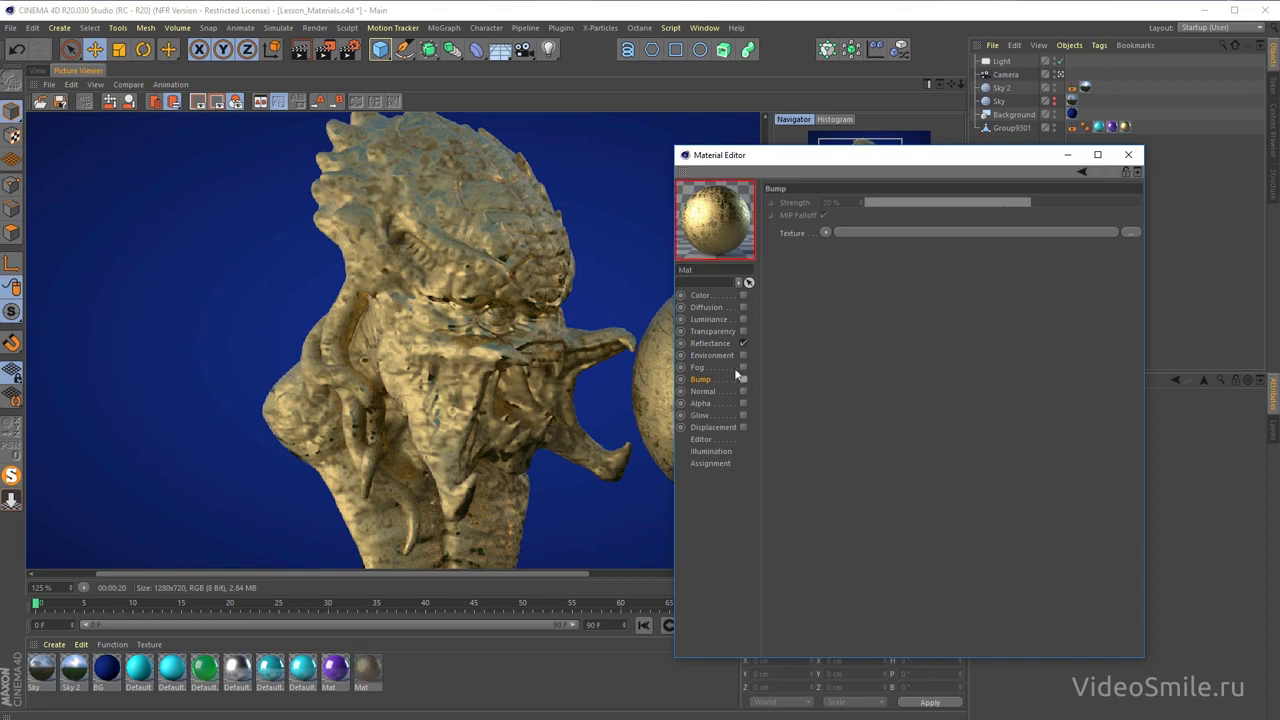
- Duplicate the gold material Mat as Mat.1, apply it to Group9301, and view its Reflectance layer
left_click(368, 668)
left_click_drag(383, 668, 1103, 176, "ctrl")
double_click(400, 667)
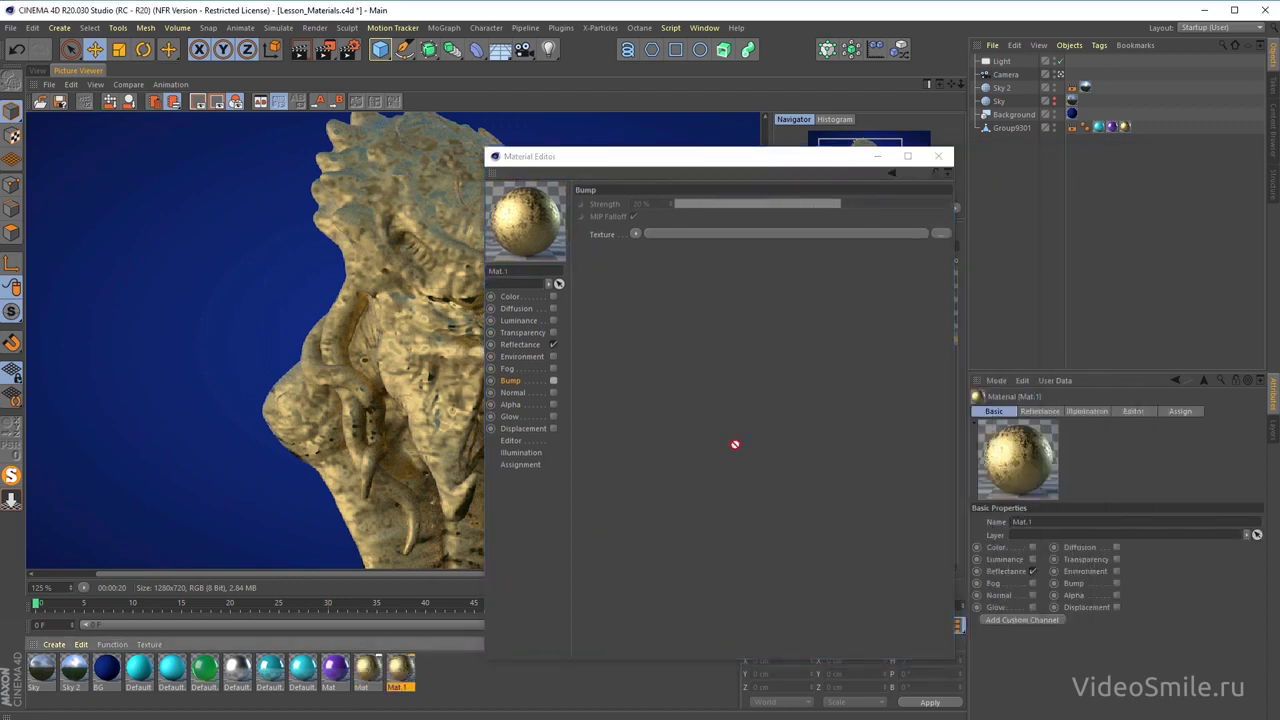
left_click_drag(1008, 133, 1008, 133)
left_click_drag(787, 160, 994, 163)
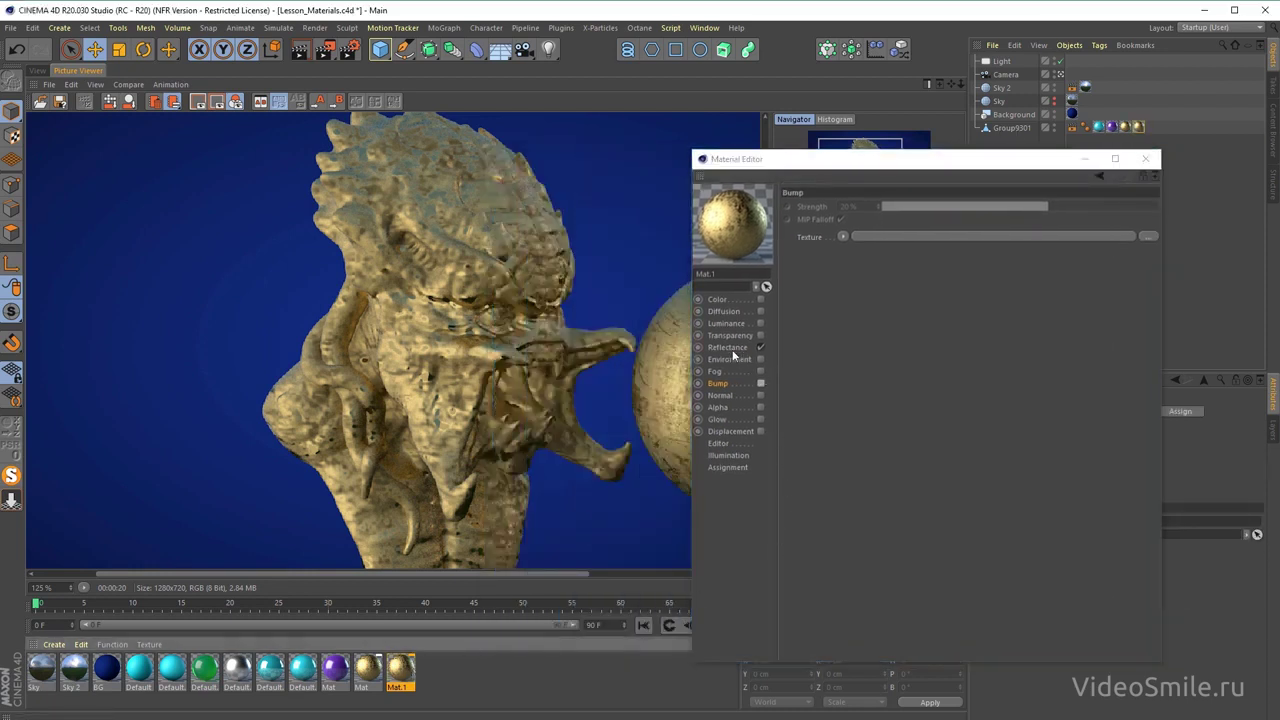
left_click(731, 348)
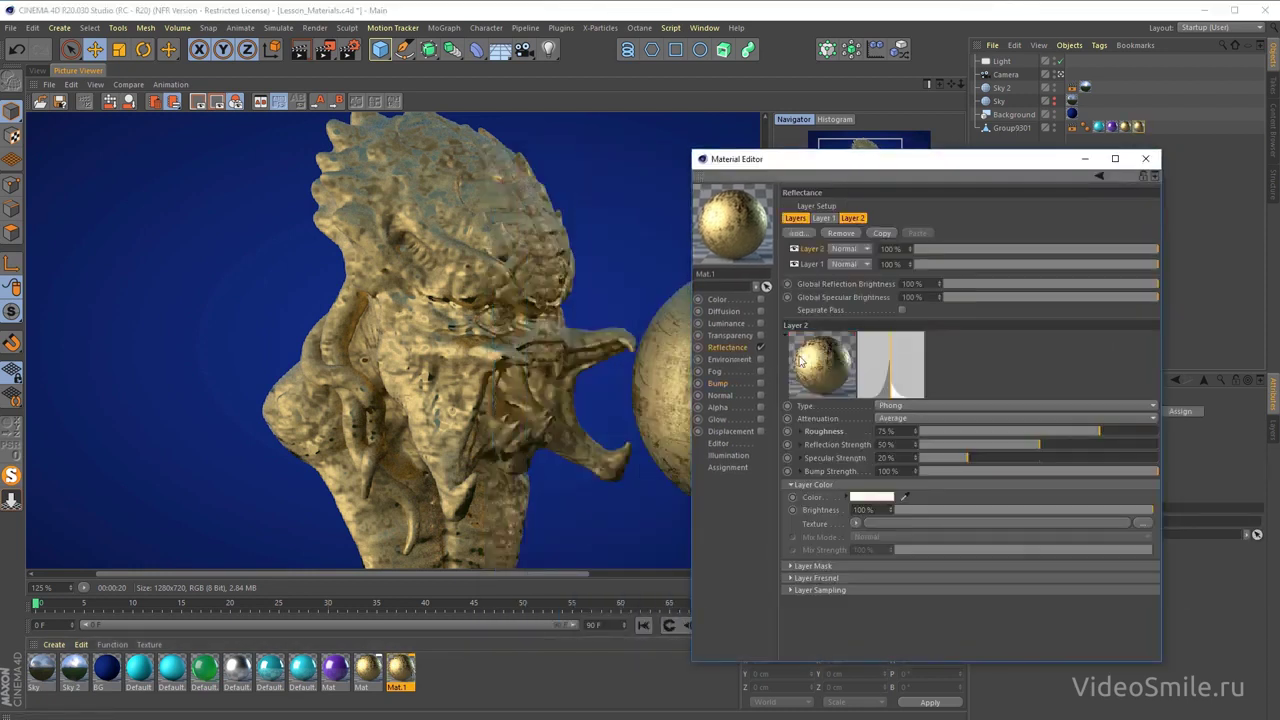
- Remove the roughness texture from Mat.1's Layer 2 and set Roughness to 35 %
left_click(800, 431)
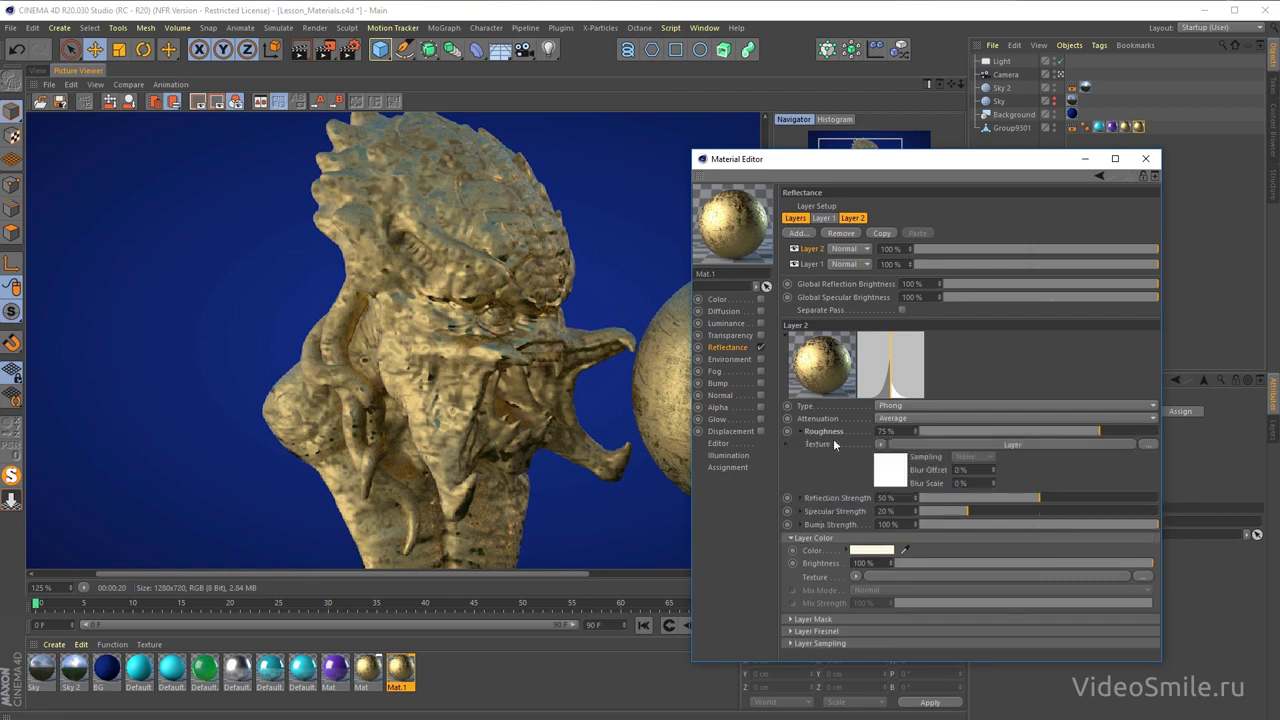
left_click(880, 444)
left_click(895, 457)
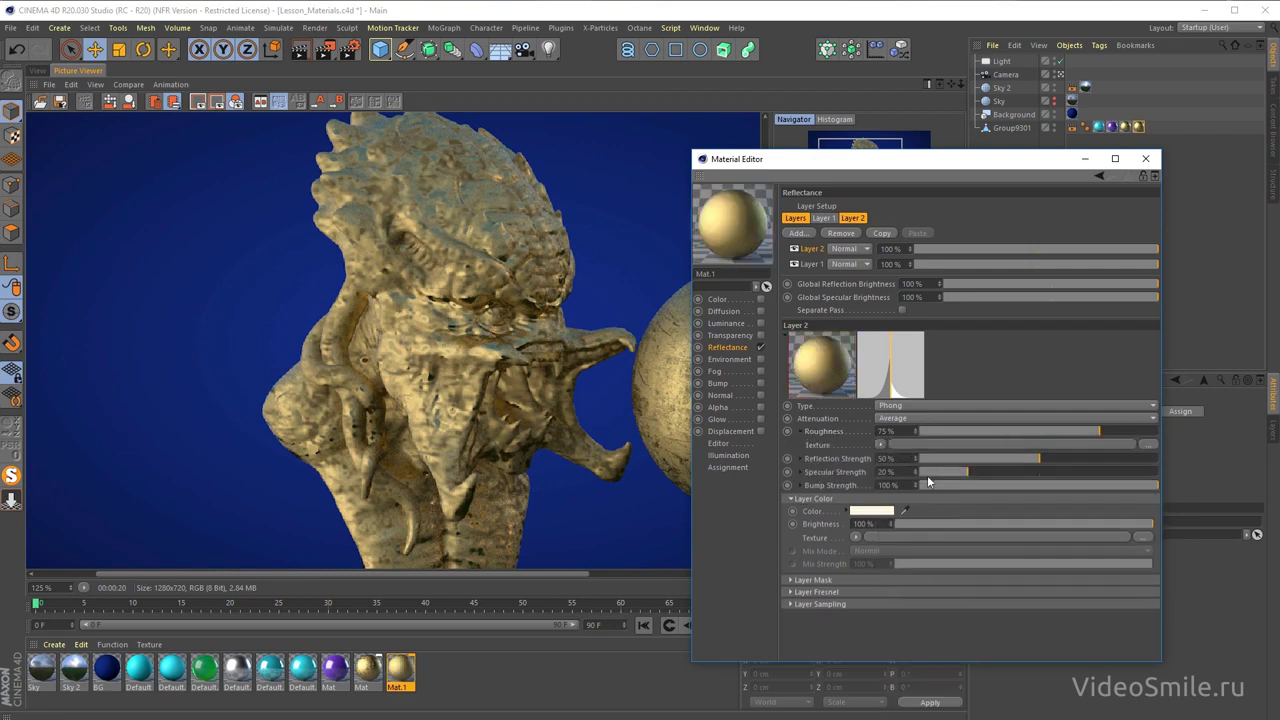
left_click(884, 431)
type("35")
key("Return")
- Render the creature to the Picture Viewer to see the glossier gold
left_click_drag(855, 159, 892, 159)
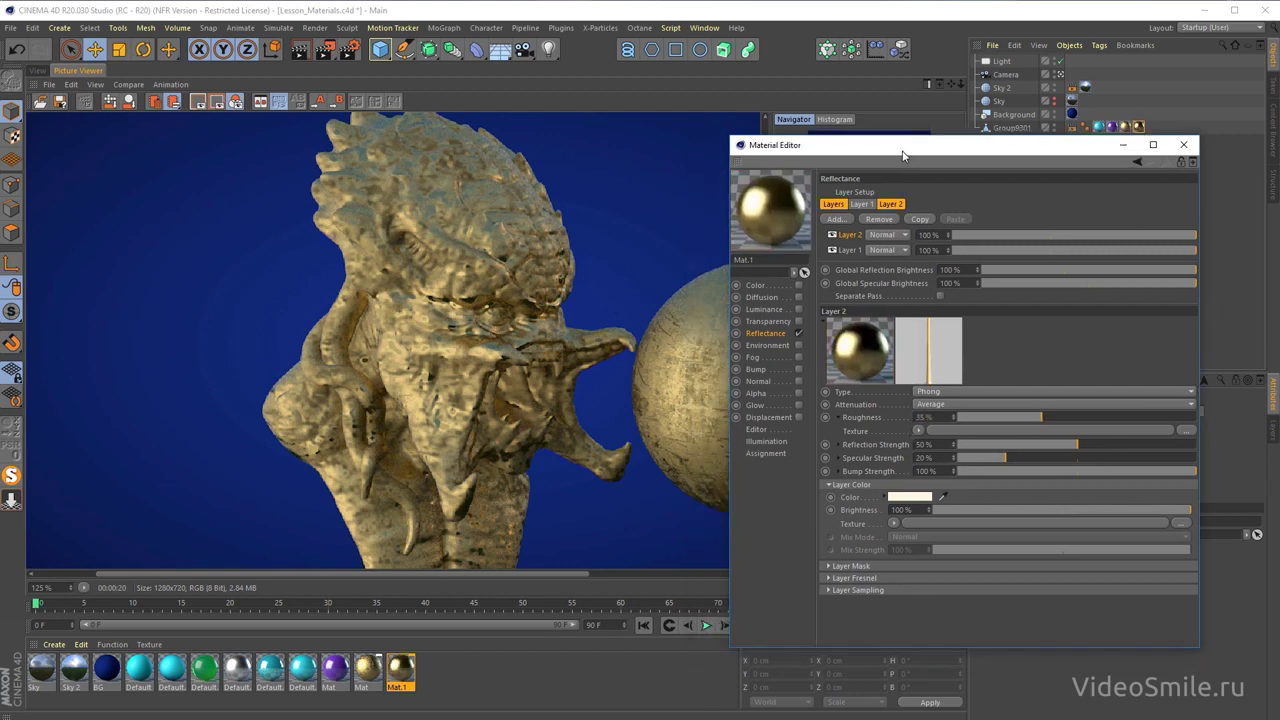
left_click(324, 49)
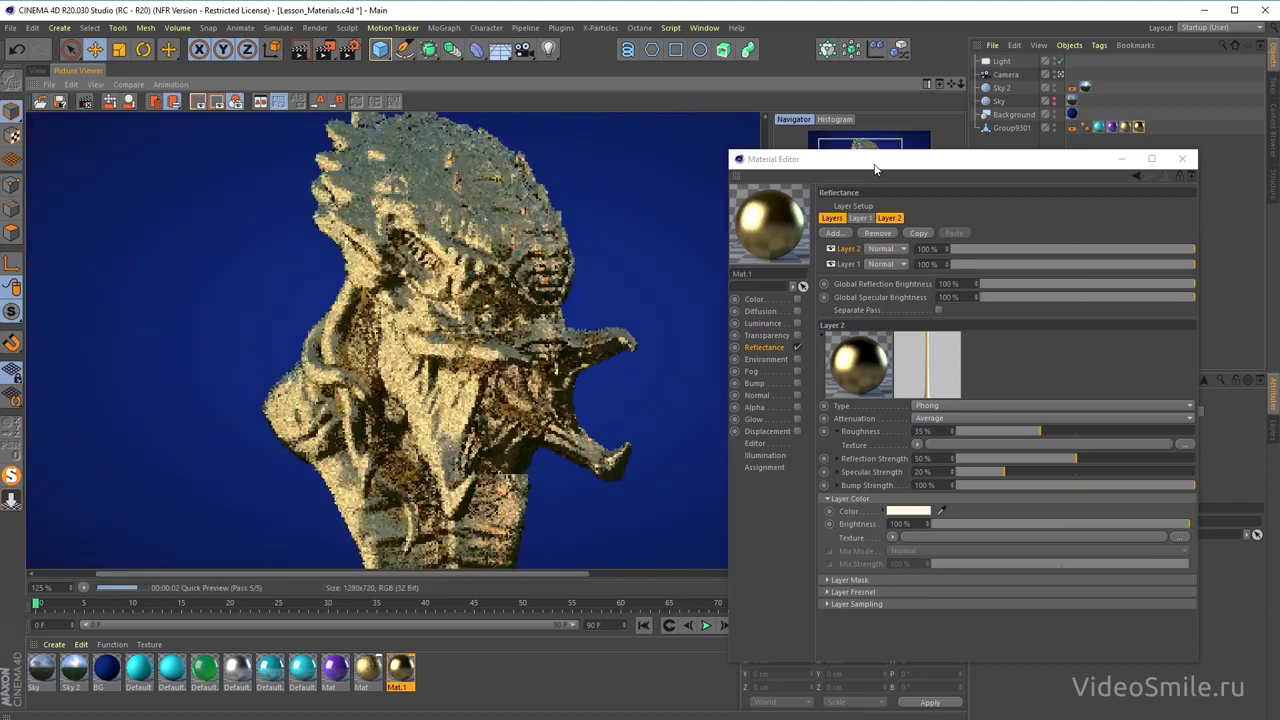
left_click_drag(454, 384, 414, 378)
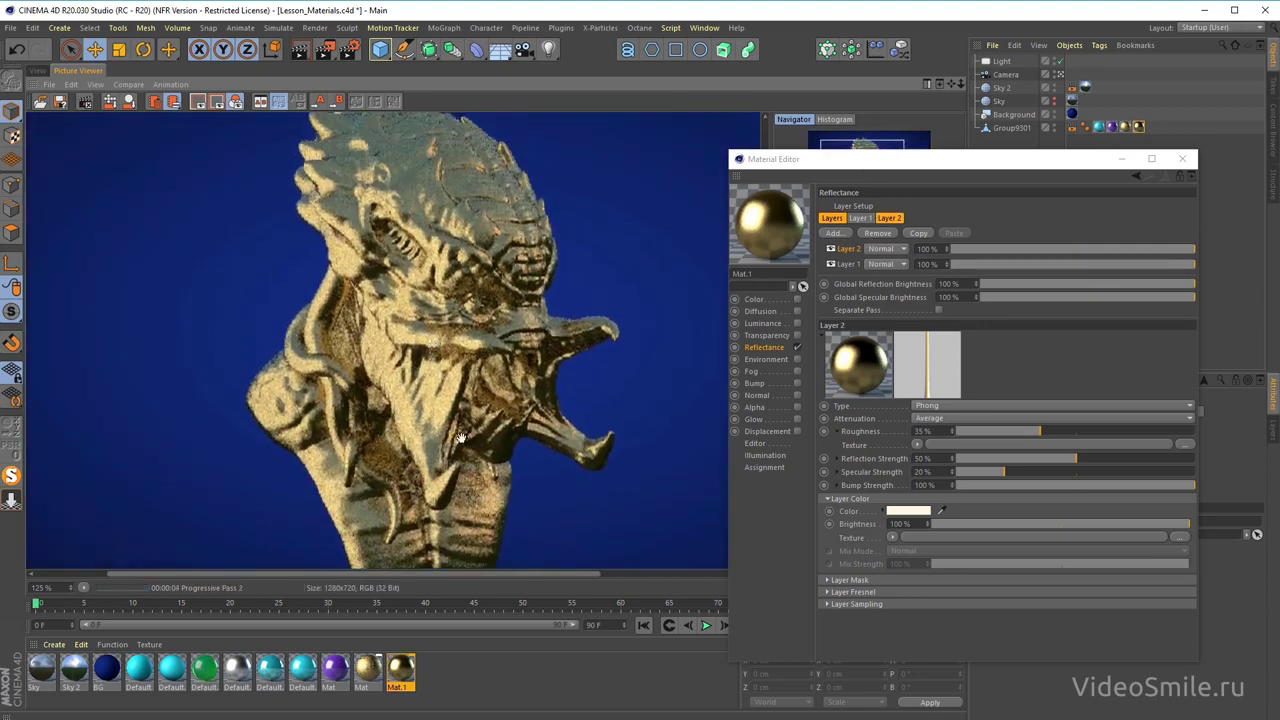
- Turn on Mat.1's Bump channel with a Noise shader texture and show the Noise settings
left_click(762, 385)
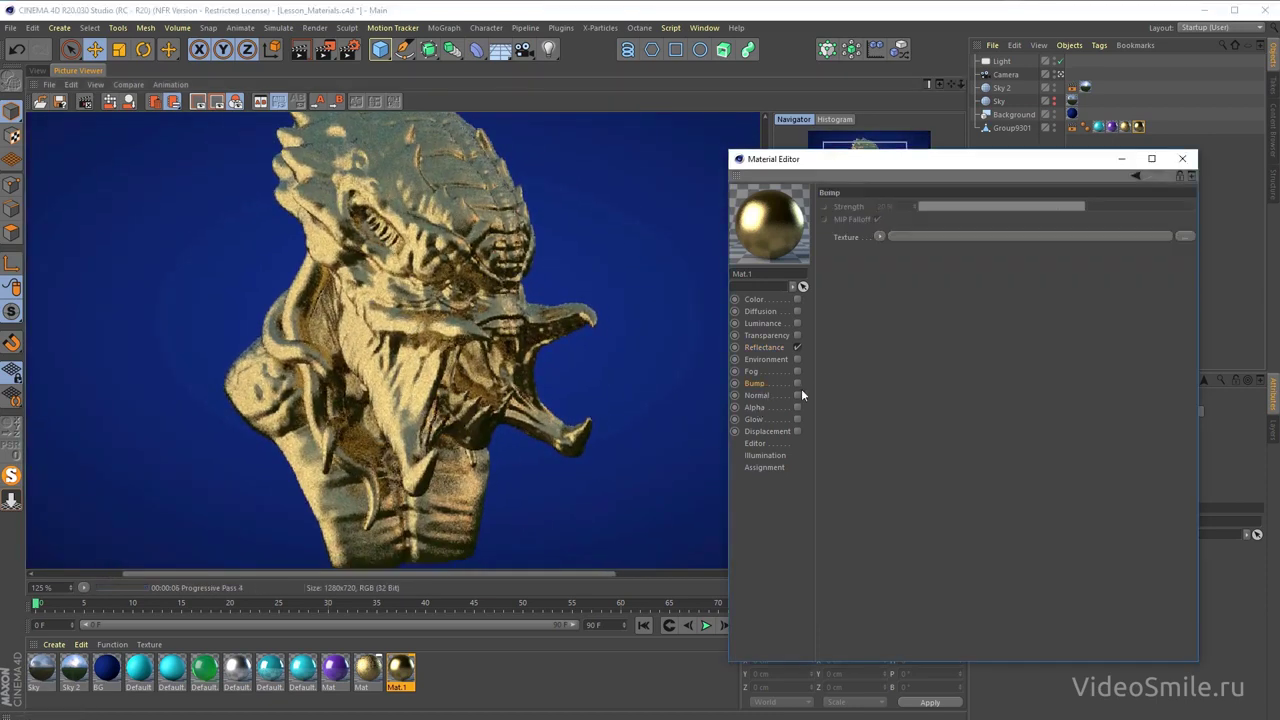
left_click(797, 385)
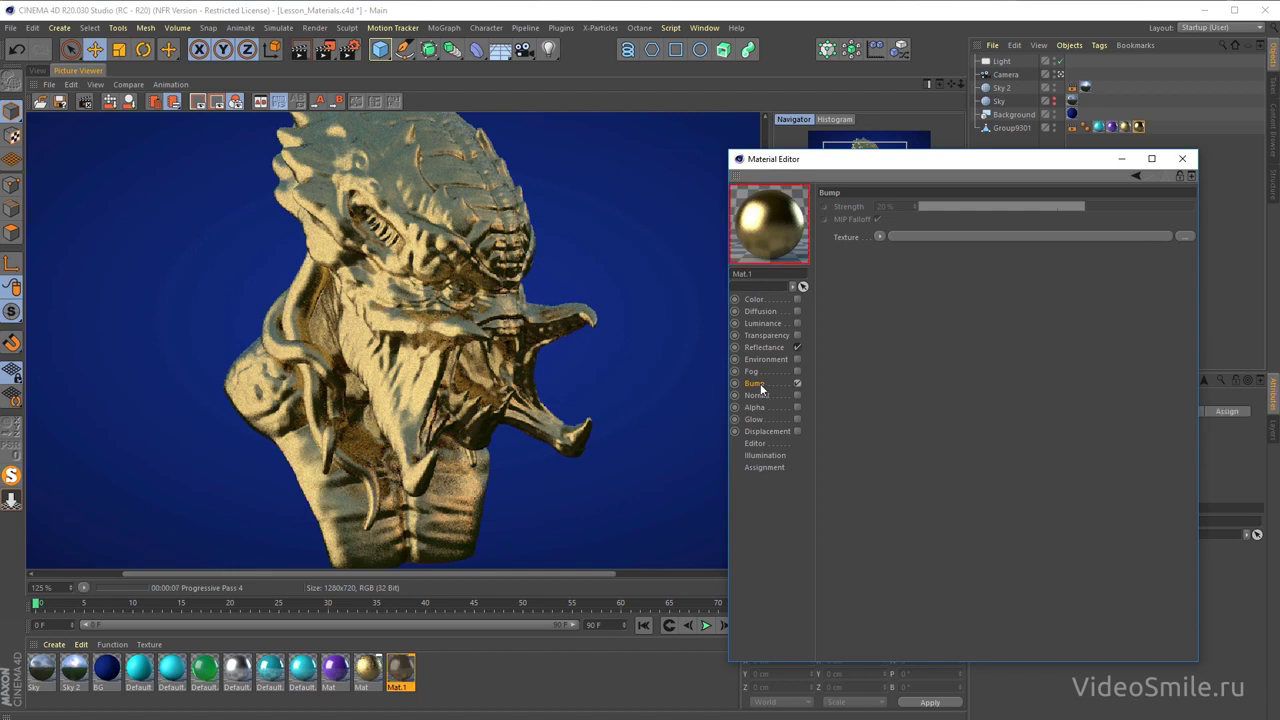
left_click(879, 236)
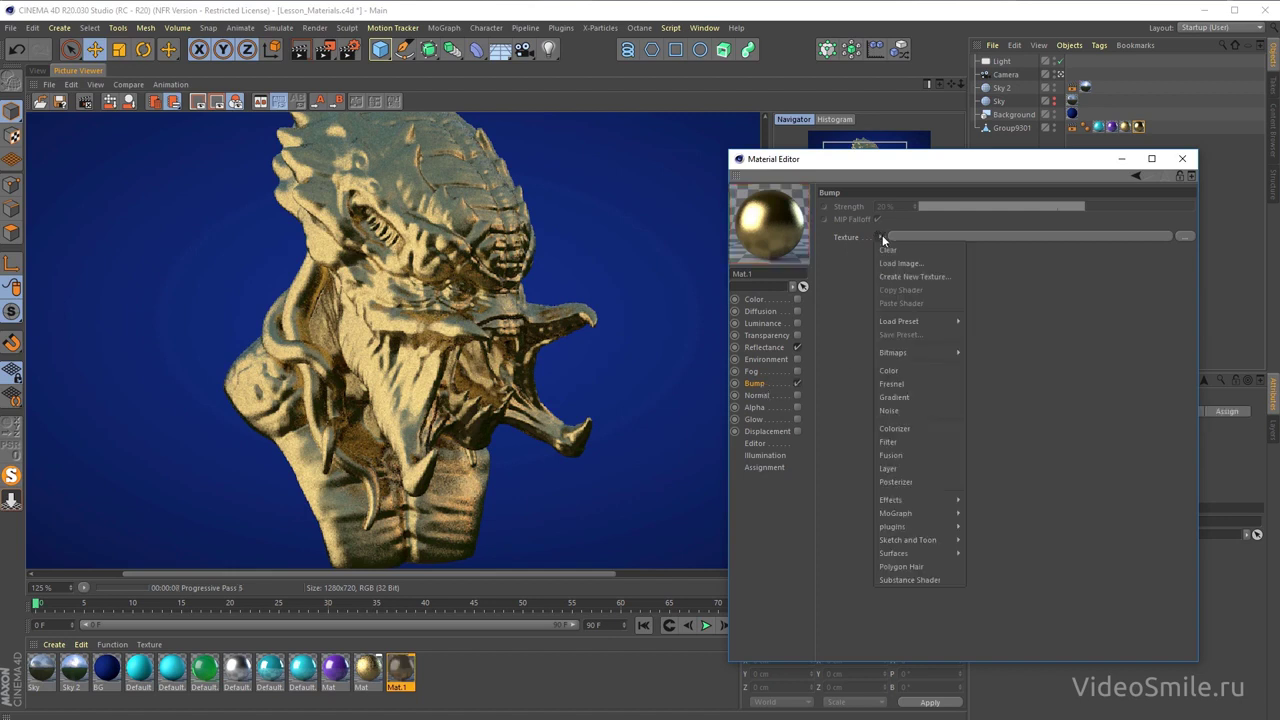
left_click(906, 410)
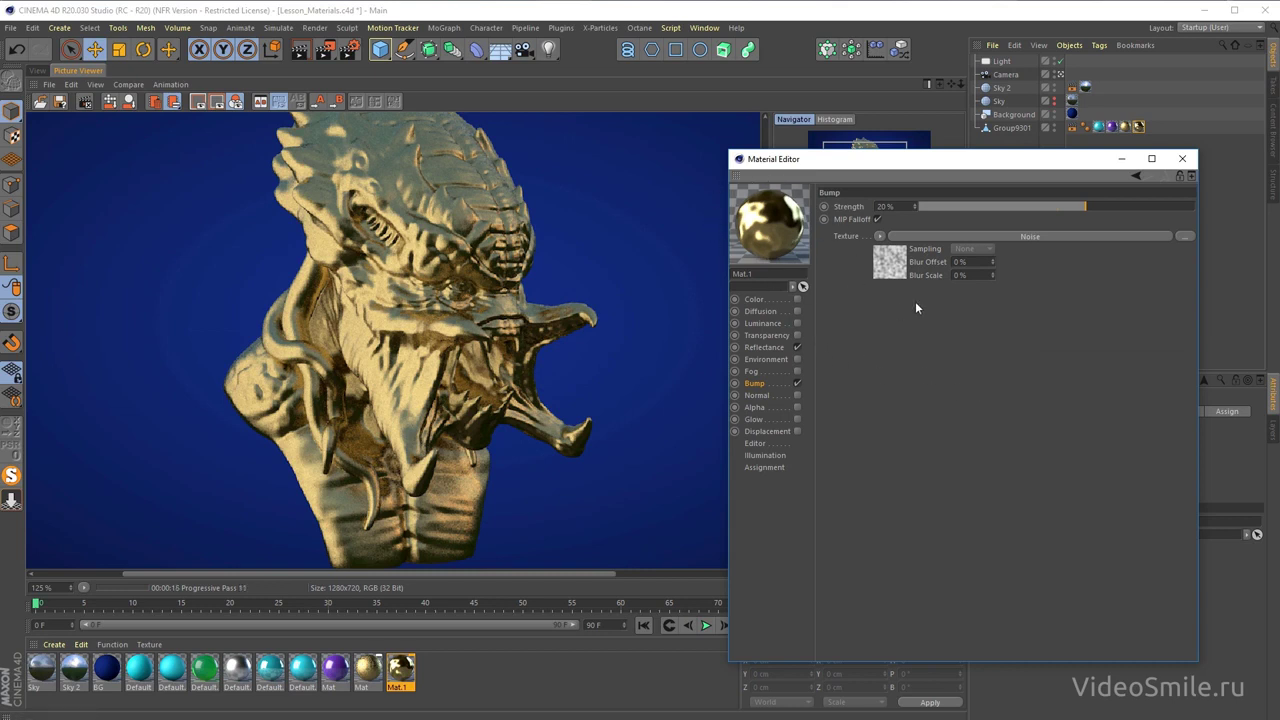
left_click(1051, 237)
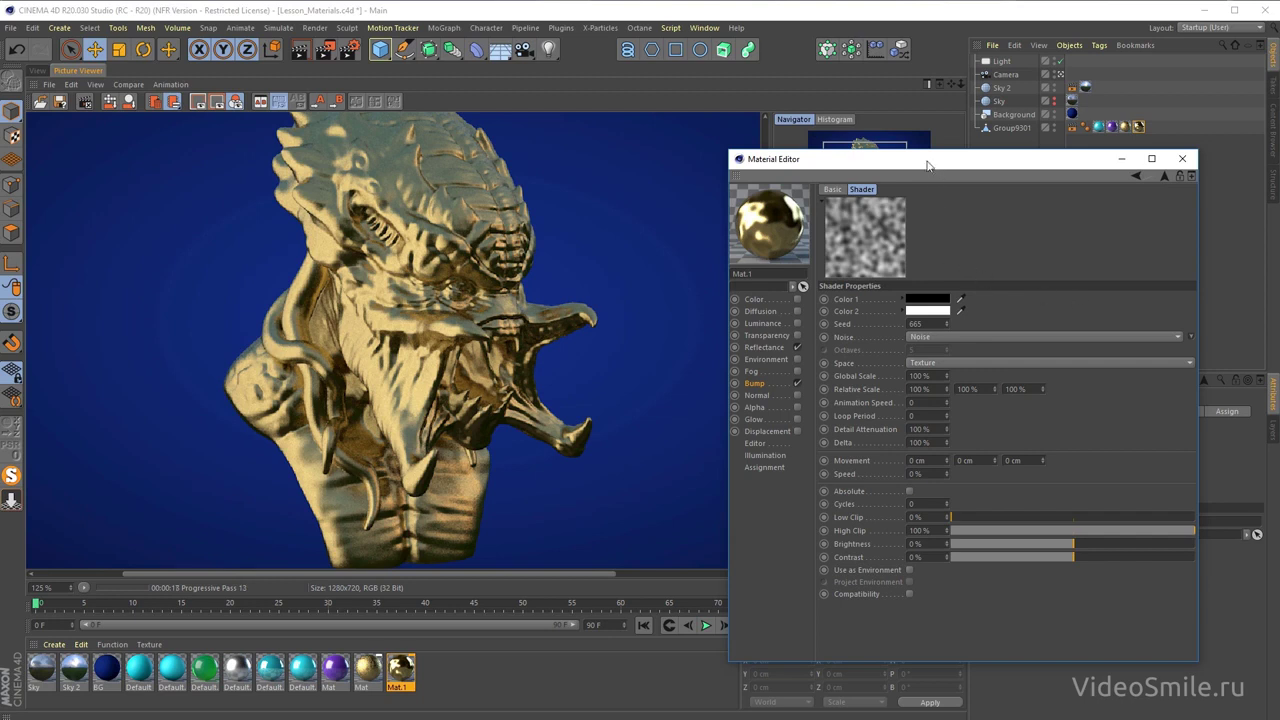
- Set the bump noise to Stupl type with Low Clip 32 % and High Clip 49 %
left_click_drag(928, 164, 894, 130)
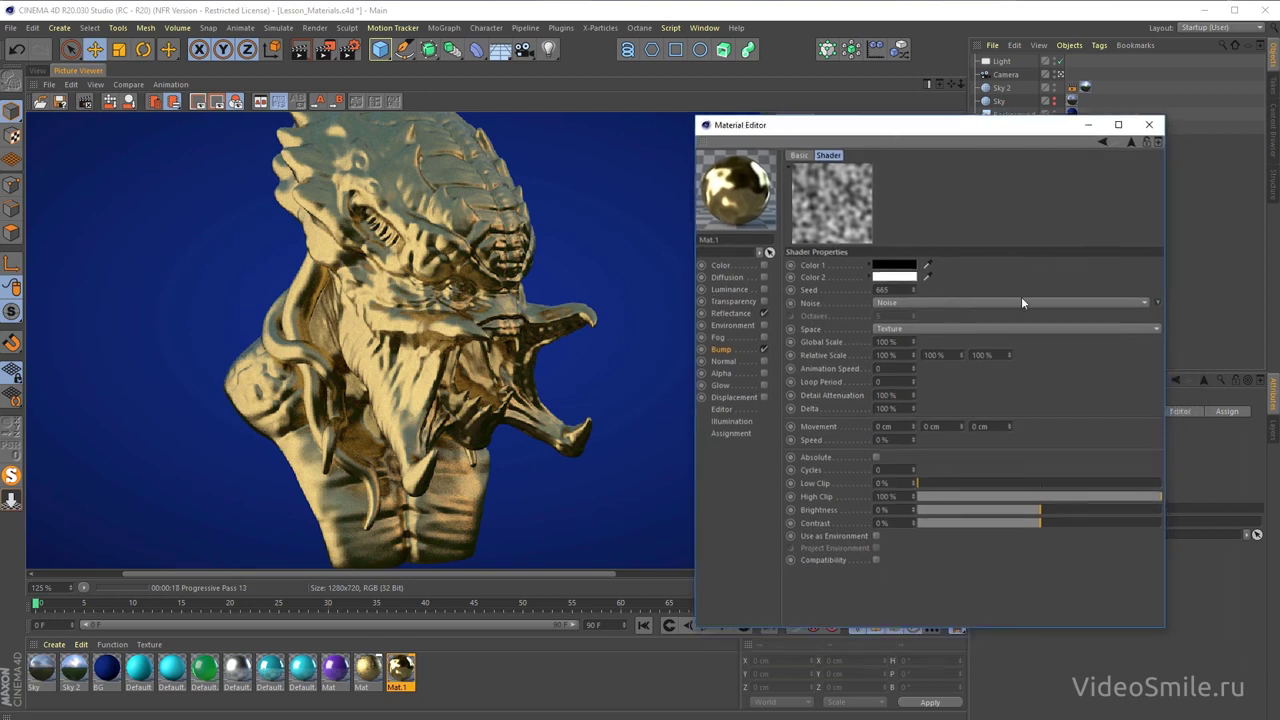
left_click(968, 302)
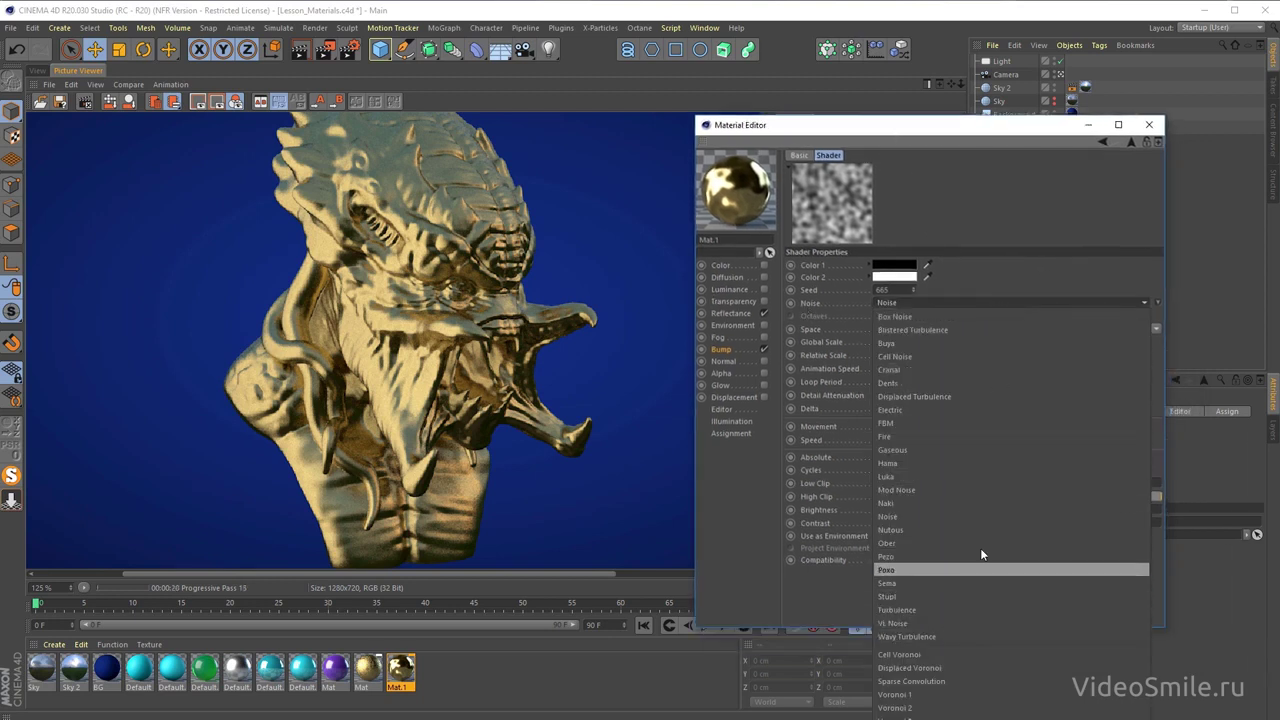
left_click(899, 598)
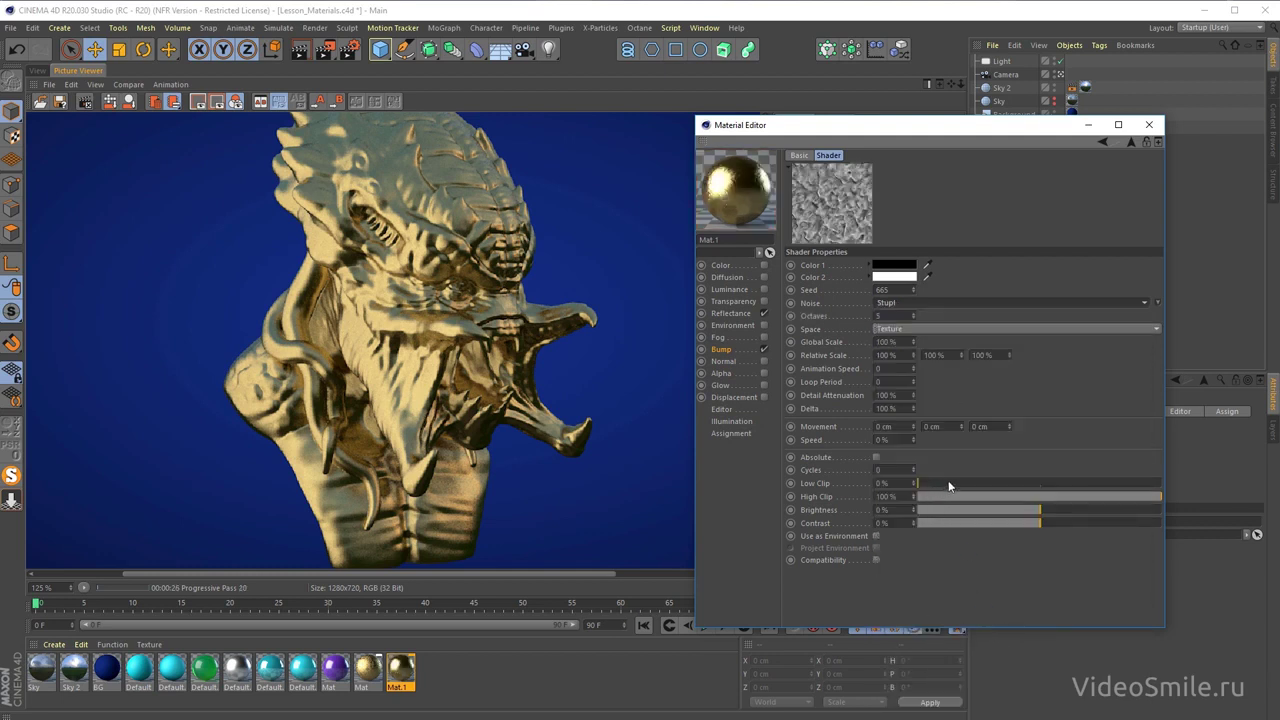
left_click_drag(949, 486, 963, 488)
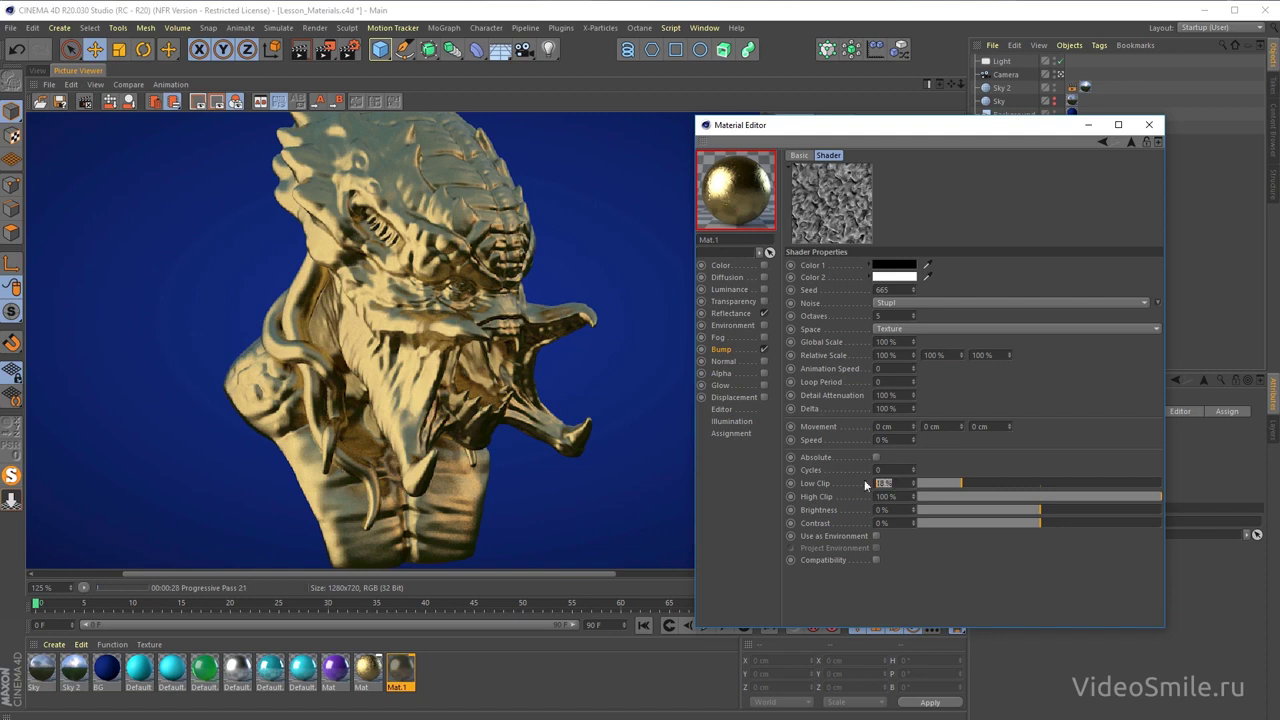
left_click_drag(962, 483, 977, 484)
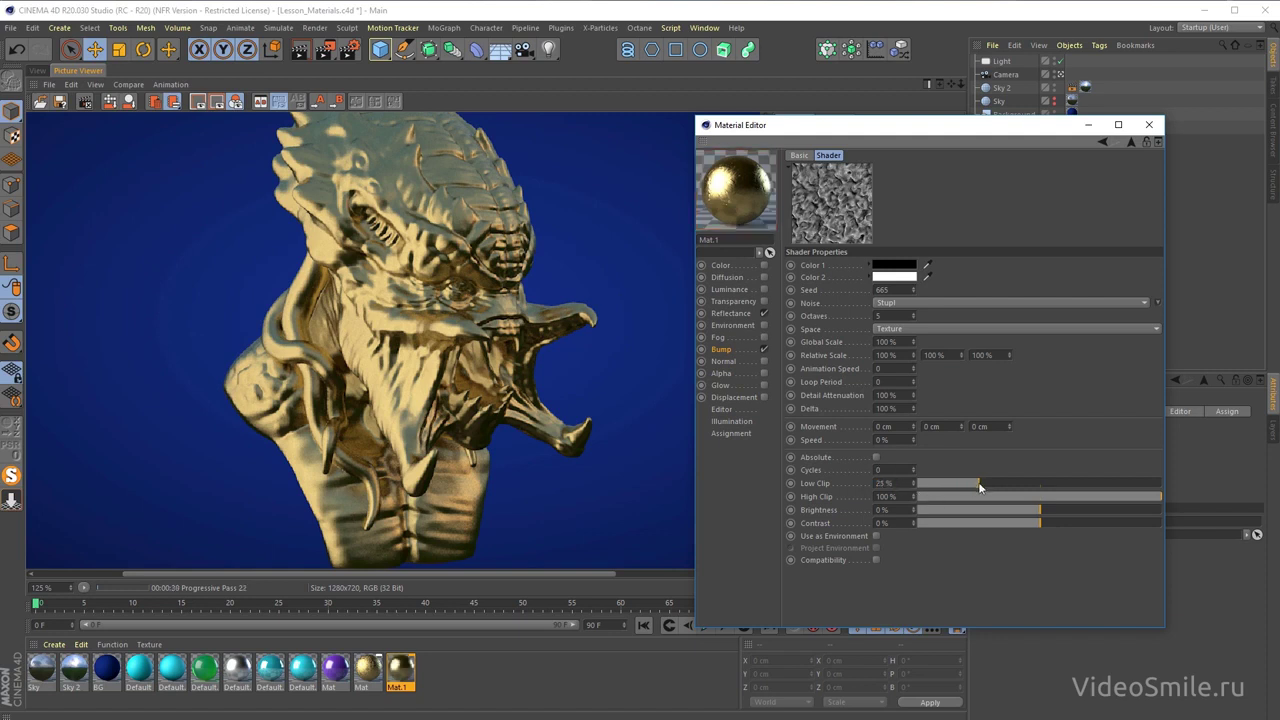
mouse_move(1157, 497)
left_mouse_down()
mouse_move(1047, 497)
mouse_move(996, 481)
left_mouse_up()
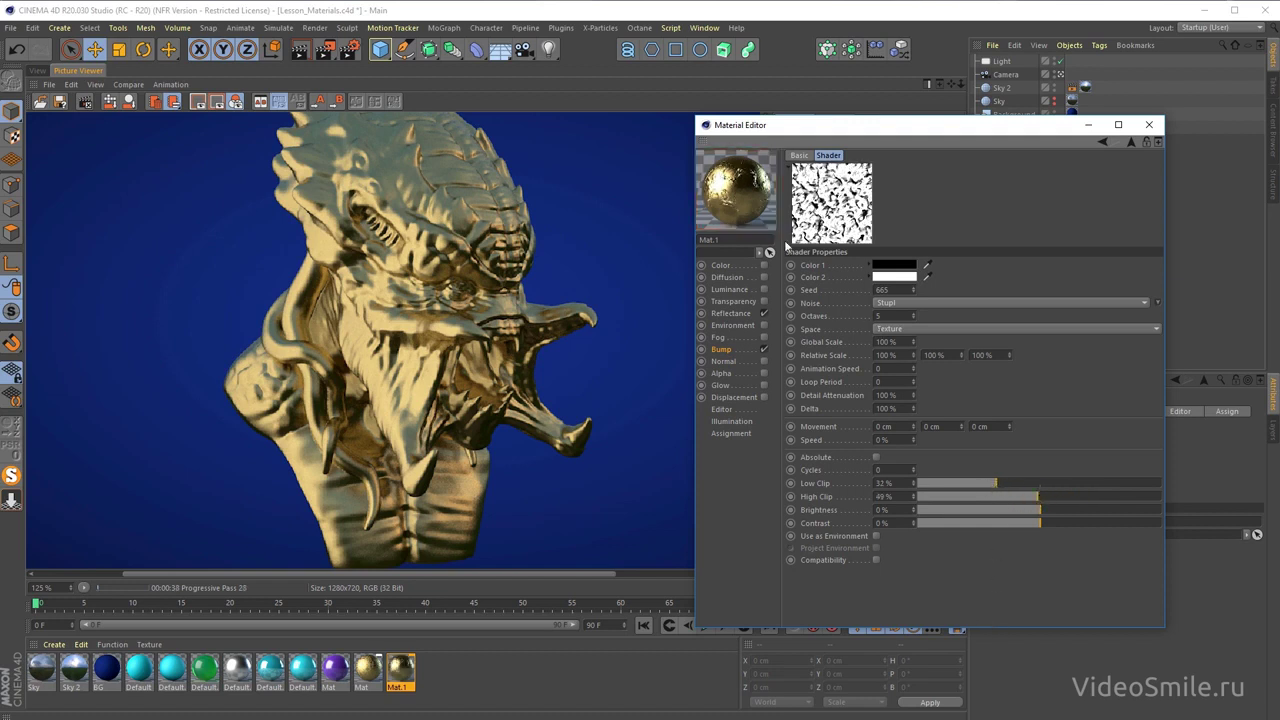
- Re-render the creature, stopping the render already running
key("ctrl+r")
key("Return")
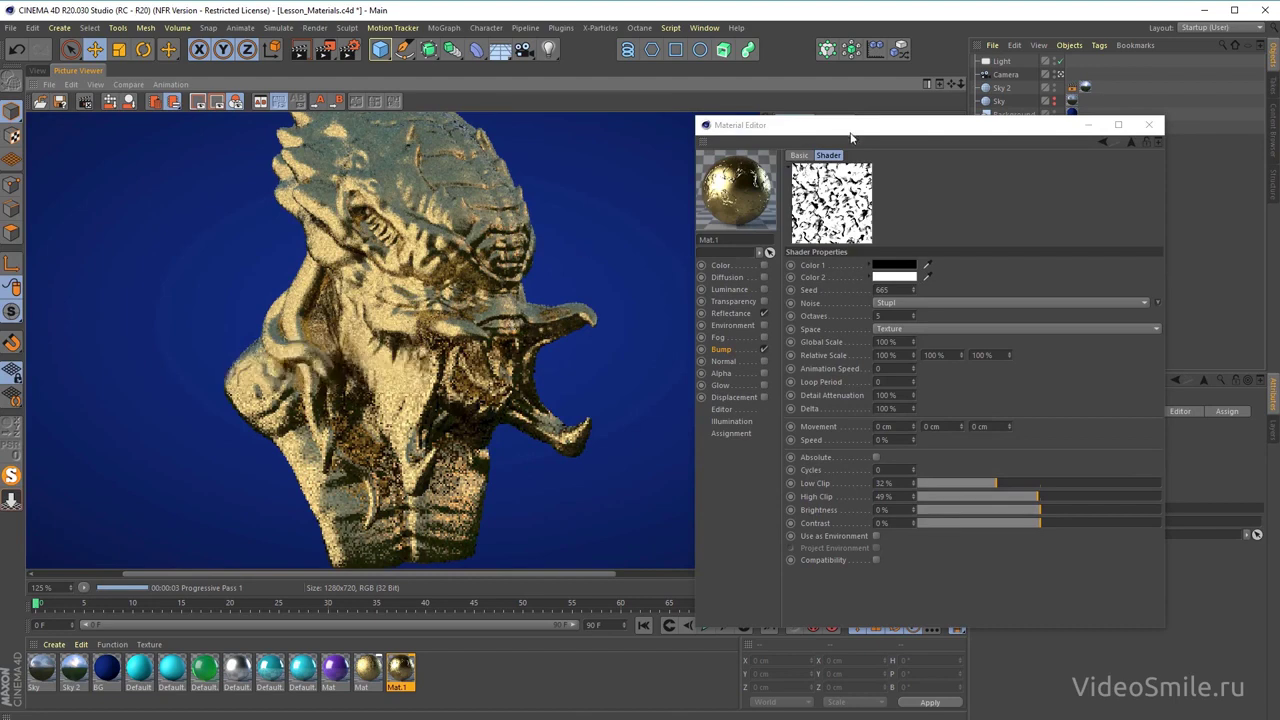
left_click_drag(850, 128, 1067, 113)
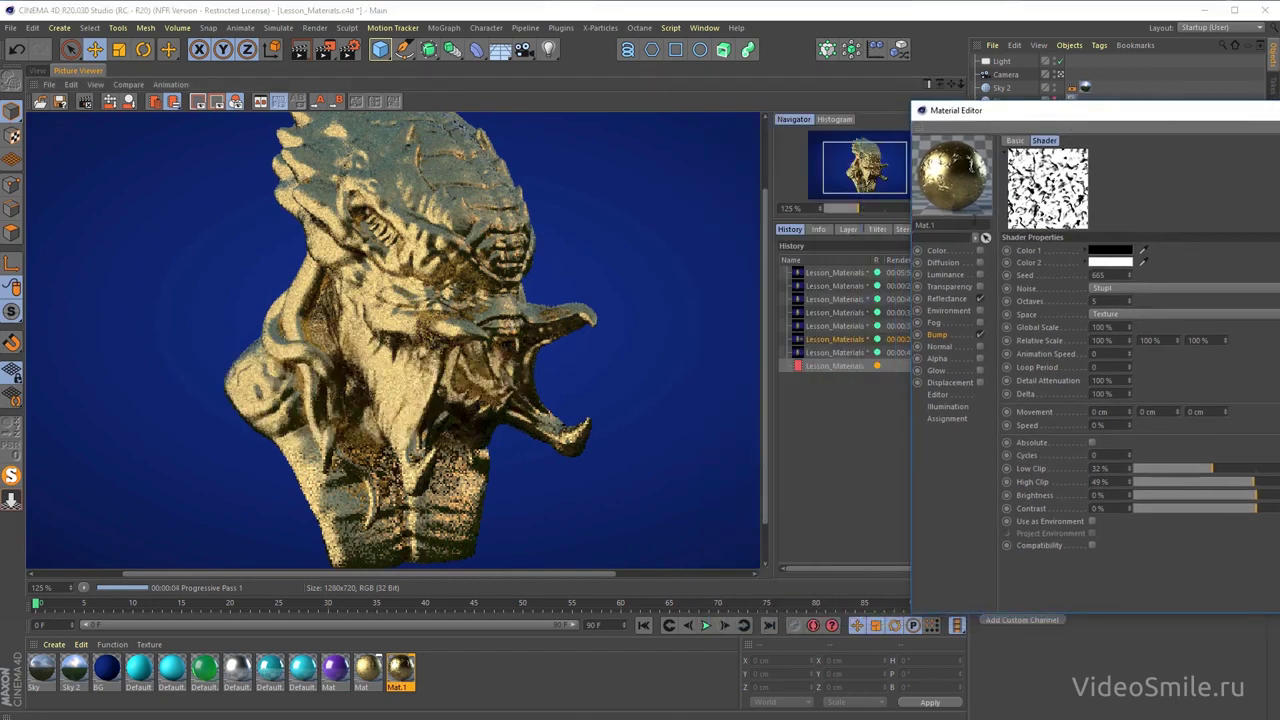
- Compare the render in progress with the previous finished render in the history
left_click(833, 366)
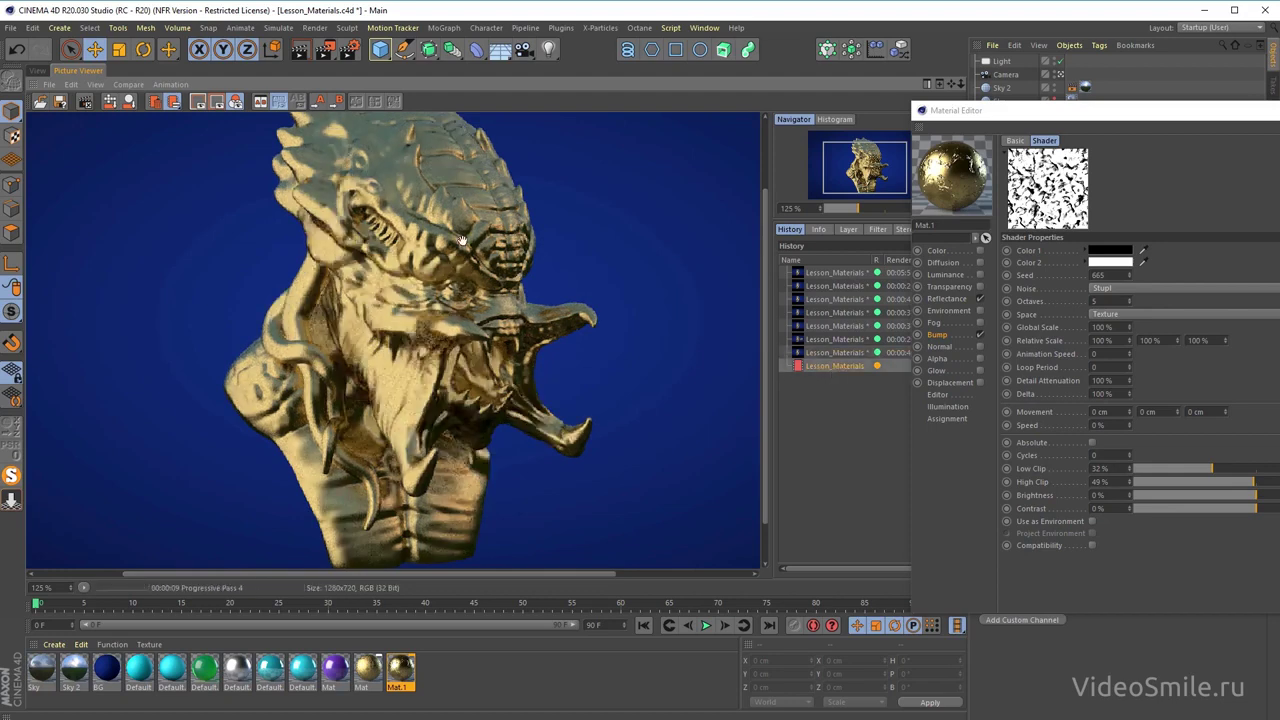
key("Up")
left_click(840, 369)
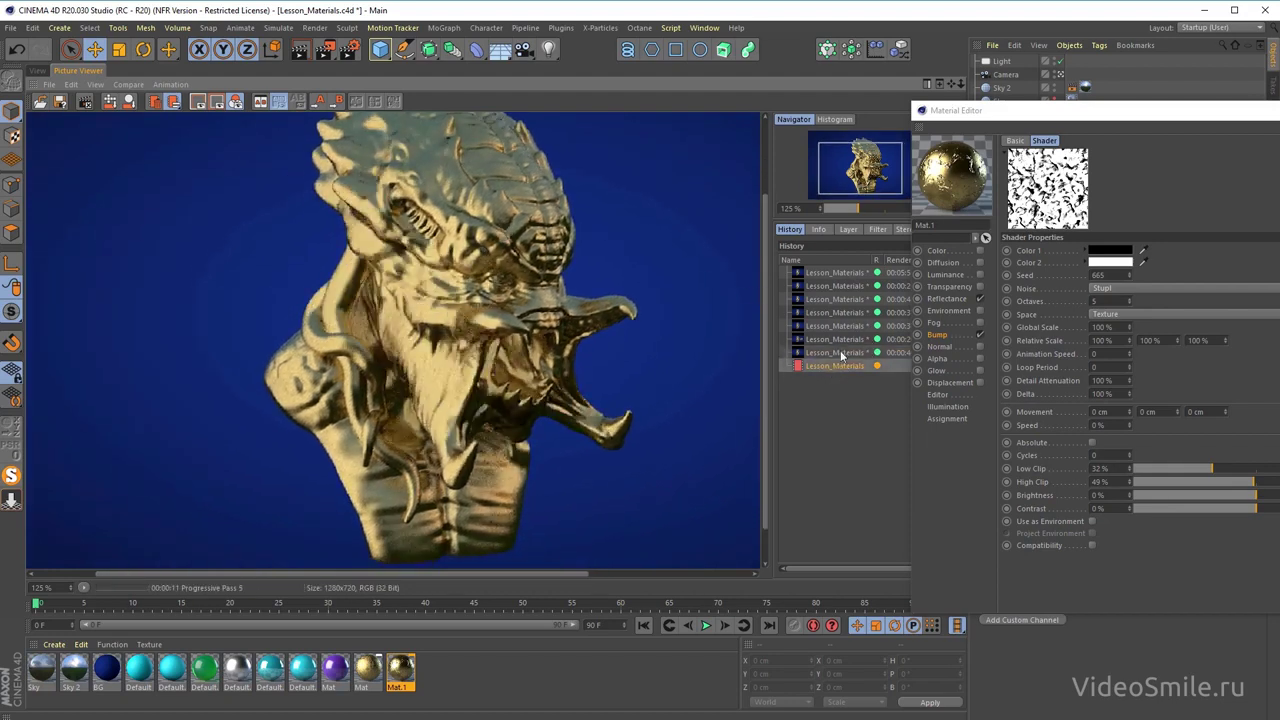
- Set the noise Global Scale to 1 % and start a fresh render
left_click_drag(1050, 112, 745, 133)
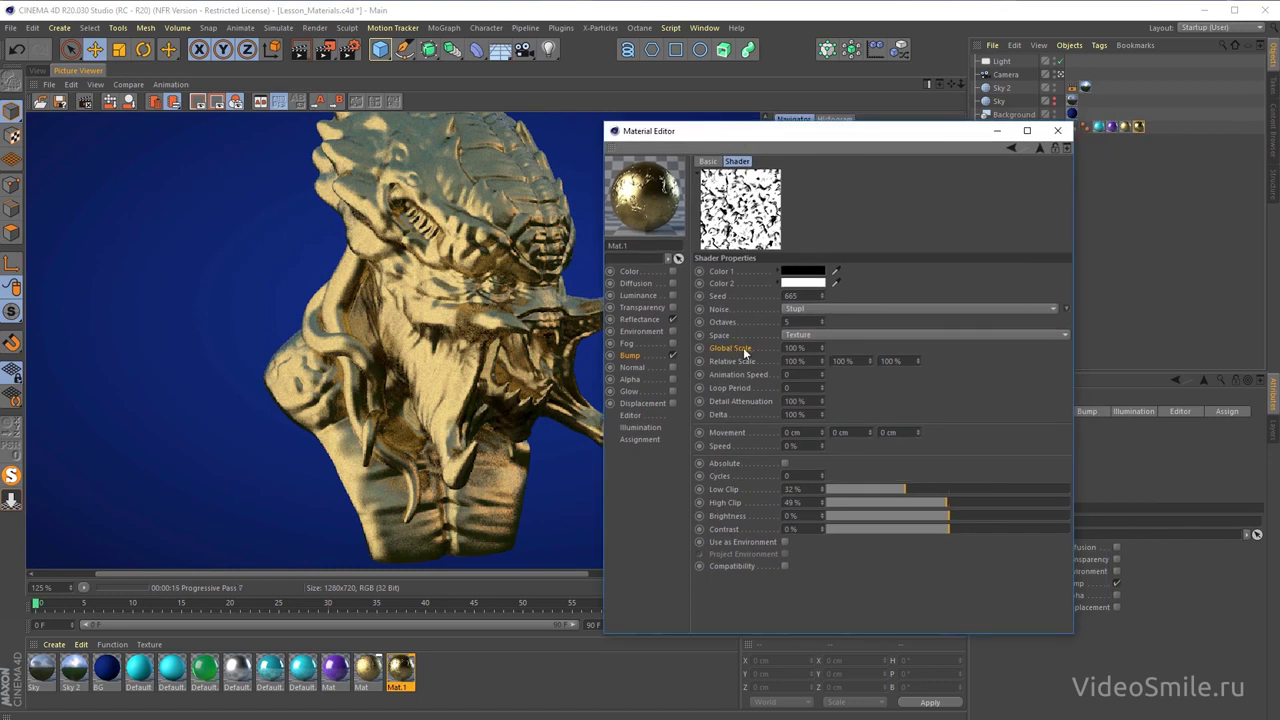
type("1")
key("Return")
left_click_drag(760, 131, 952, 118)
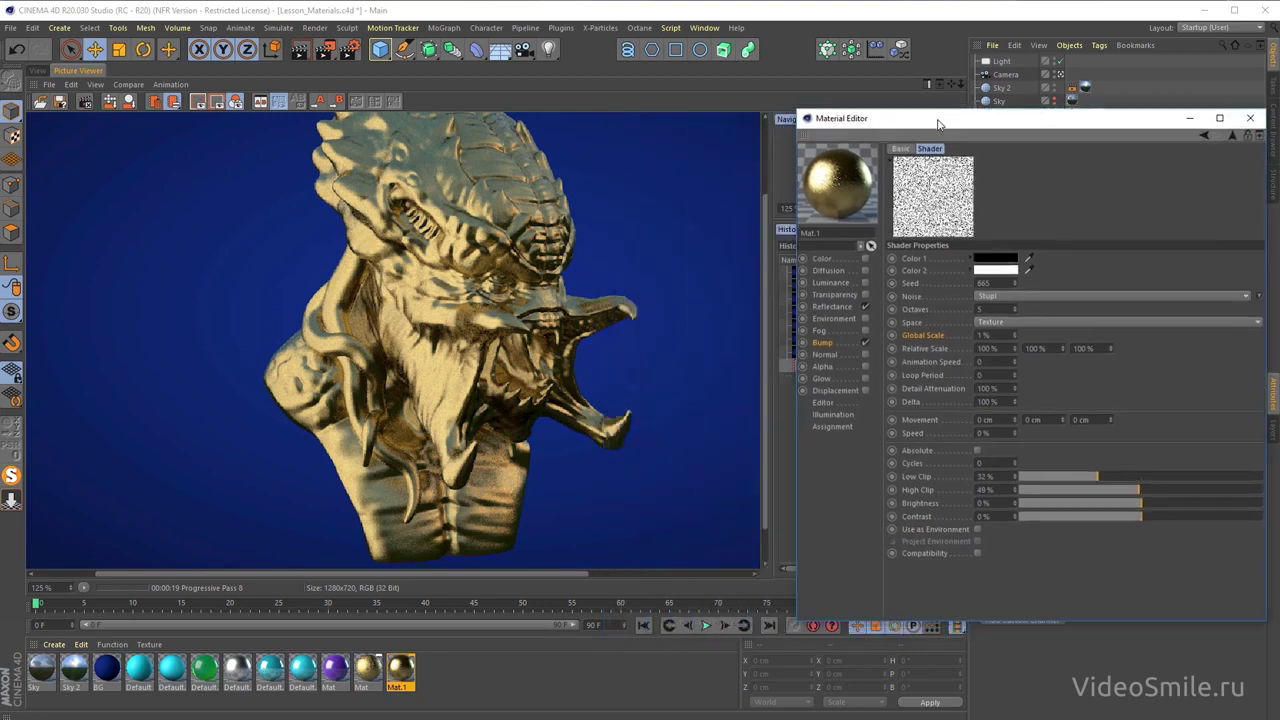
left_click(324, 54)
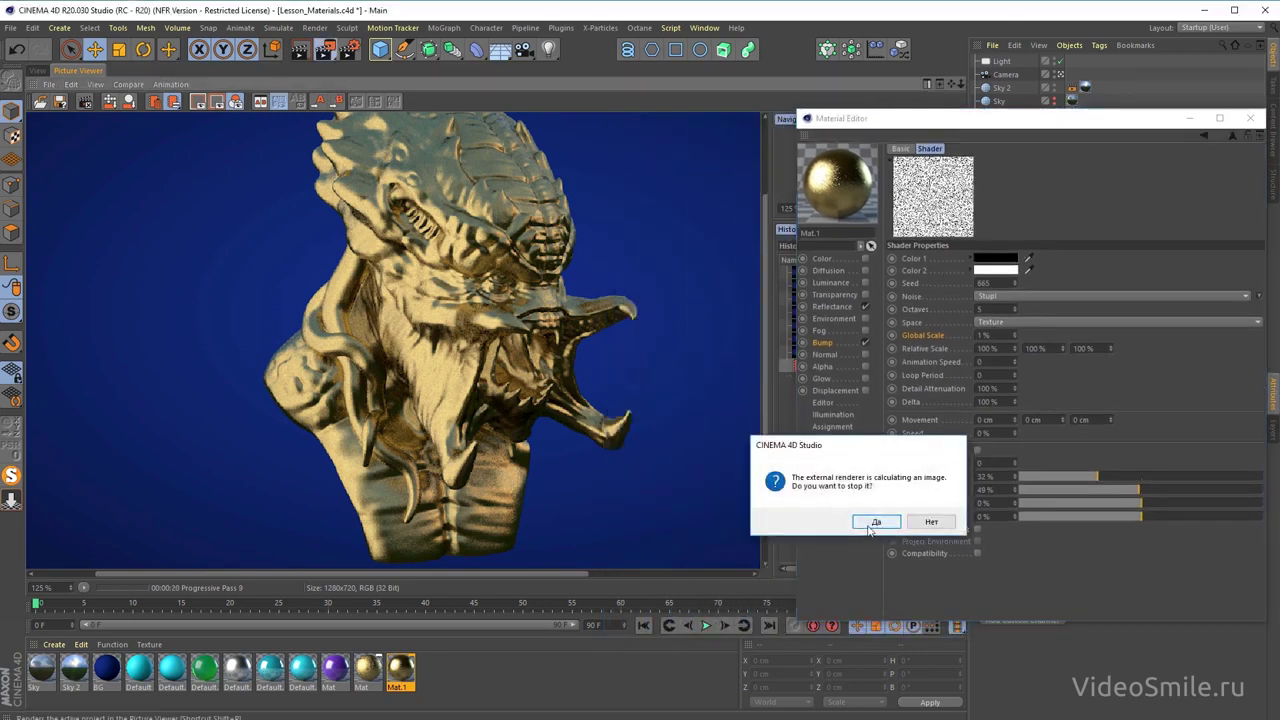
- Stop the running render and compare the new render with an earlier one in the history
left_click(872, 522)
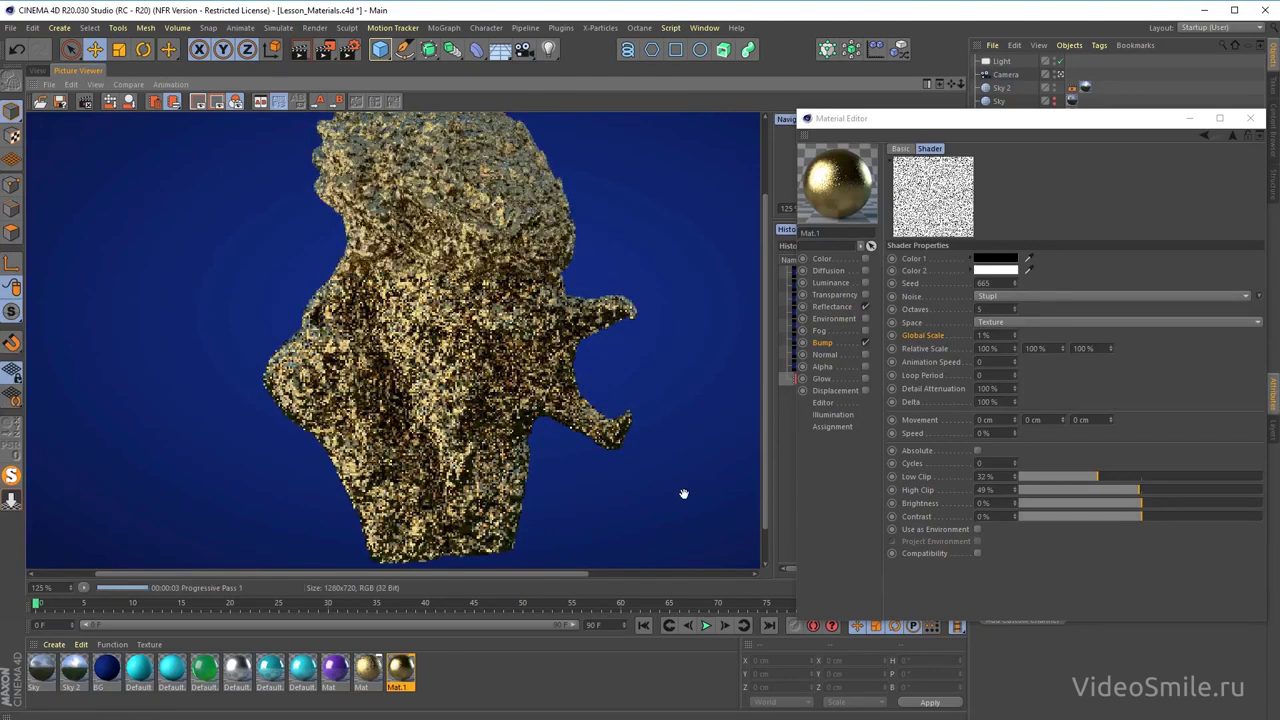
left_click_drag(902, 124, 975, 94)
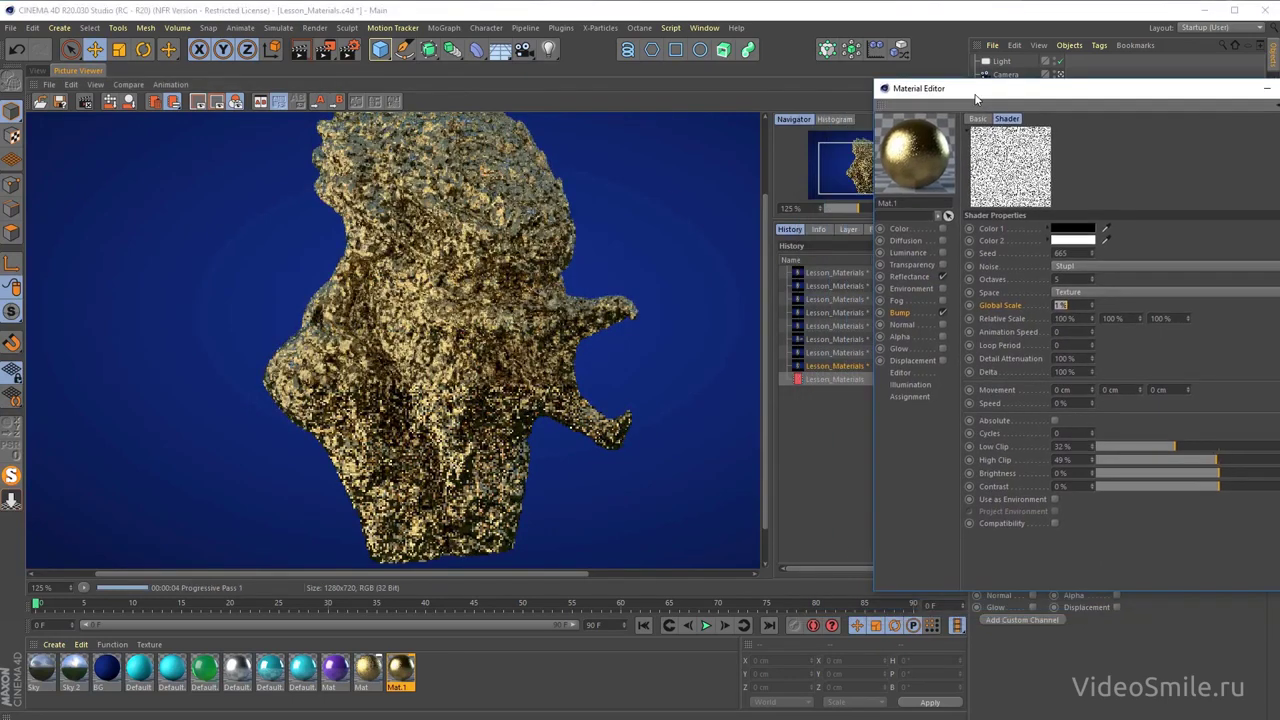
left_click(832, 365)
left_click(826, 379)
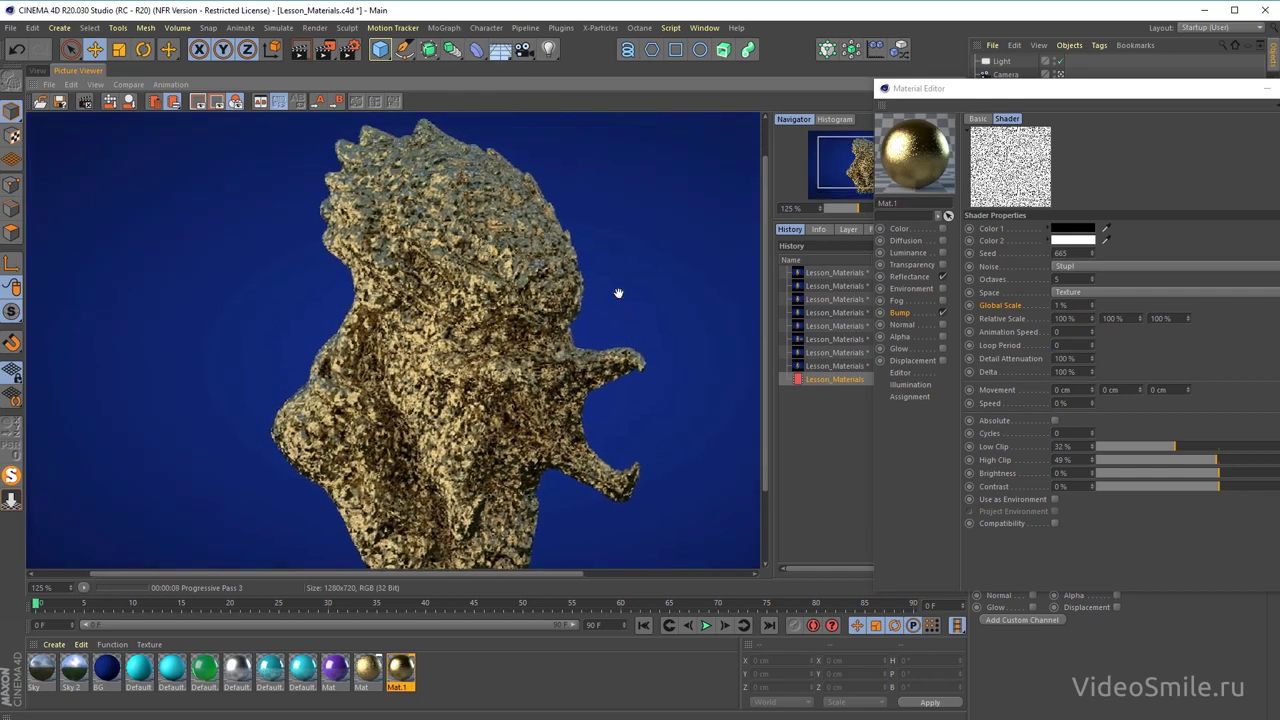
left_click_drag(538, 361, 531, 318)
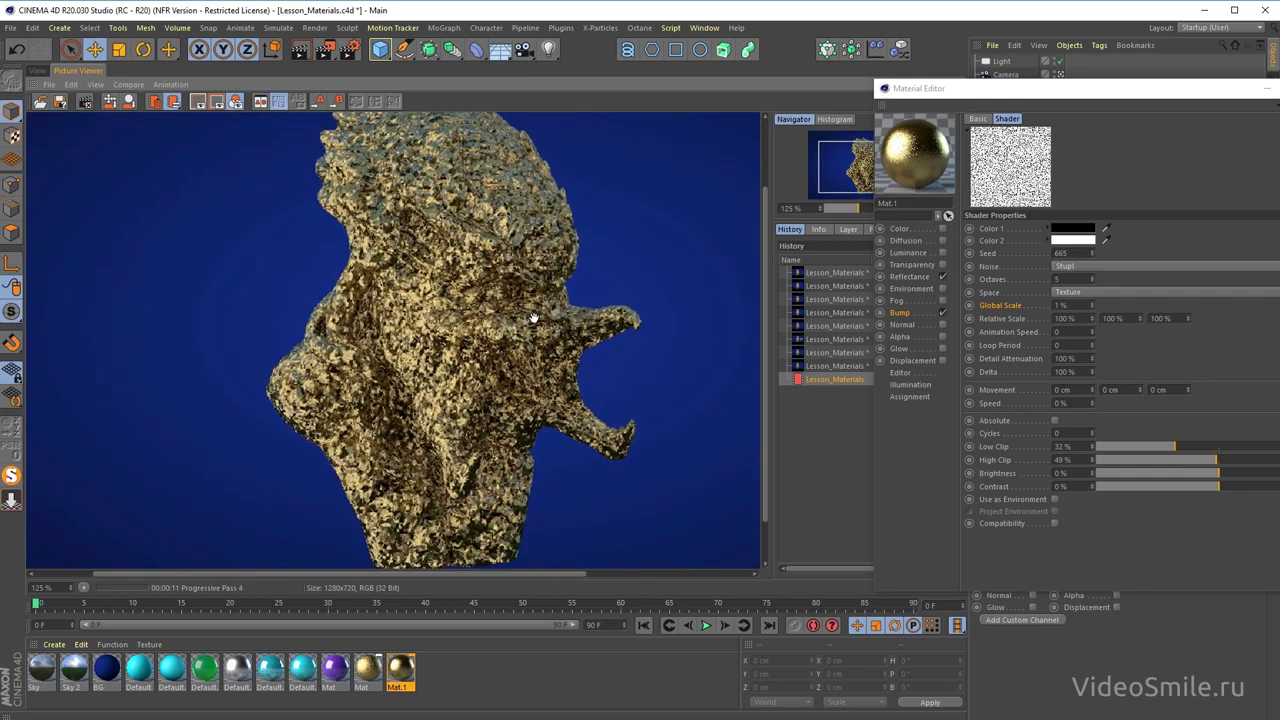
- Raise the noise Low Clip slightly, lower High Clip to 35 %, and re-render
left_click_drag(1107, 93, 1042, 98)
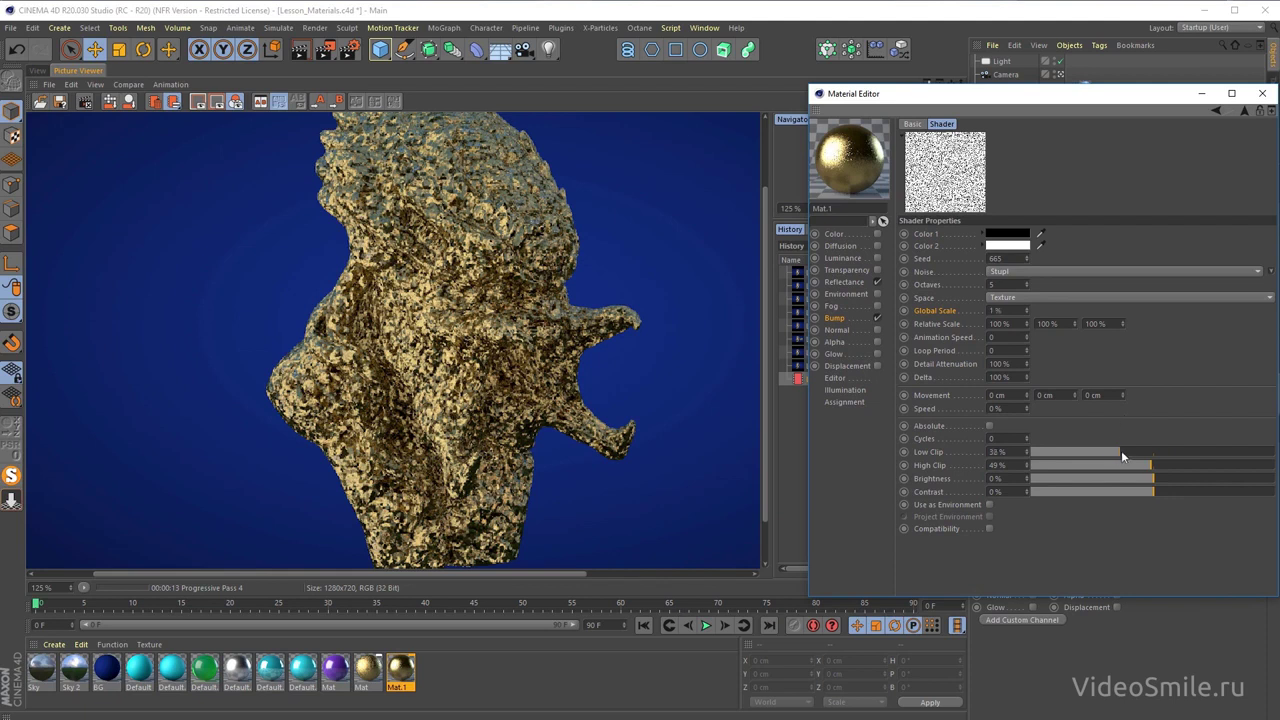
left_click_drag(1122, 452, 1133, 453)
left_click(1117, 466)
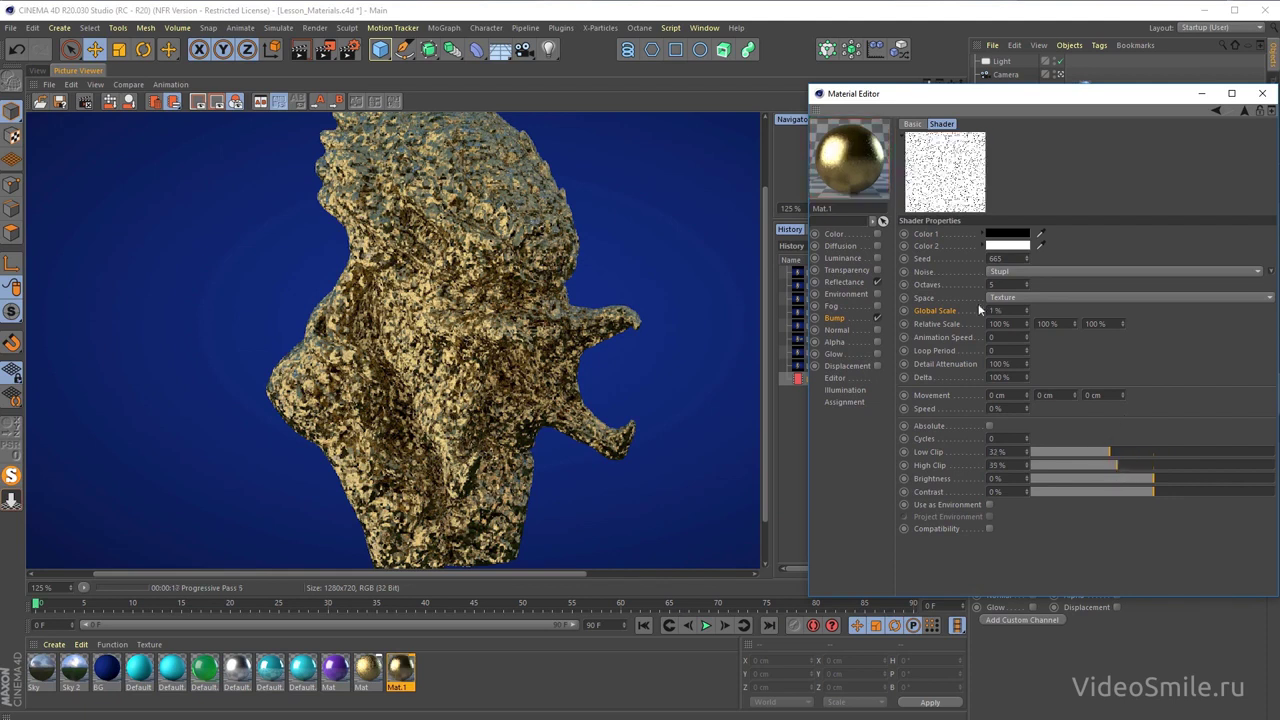
left_click(330, 52)
- Stop the previous render and zoom into the Picture Viewer to inspect the surface, returning to 175 %
left_click(876, 522)
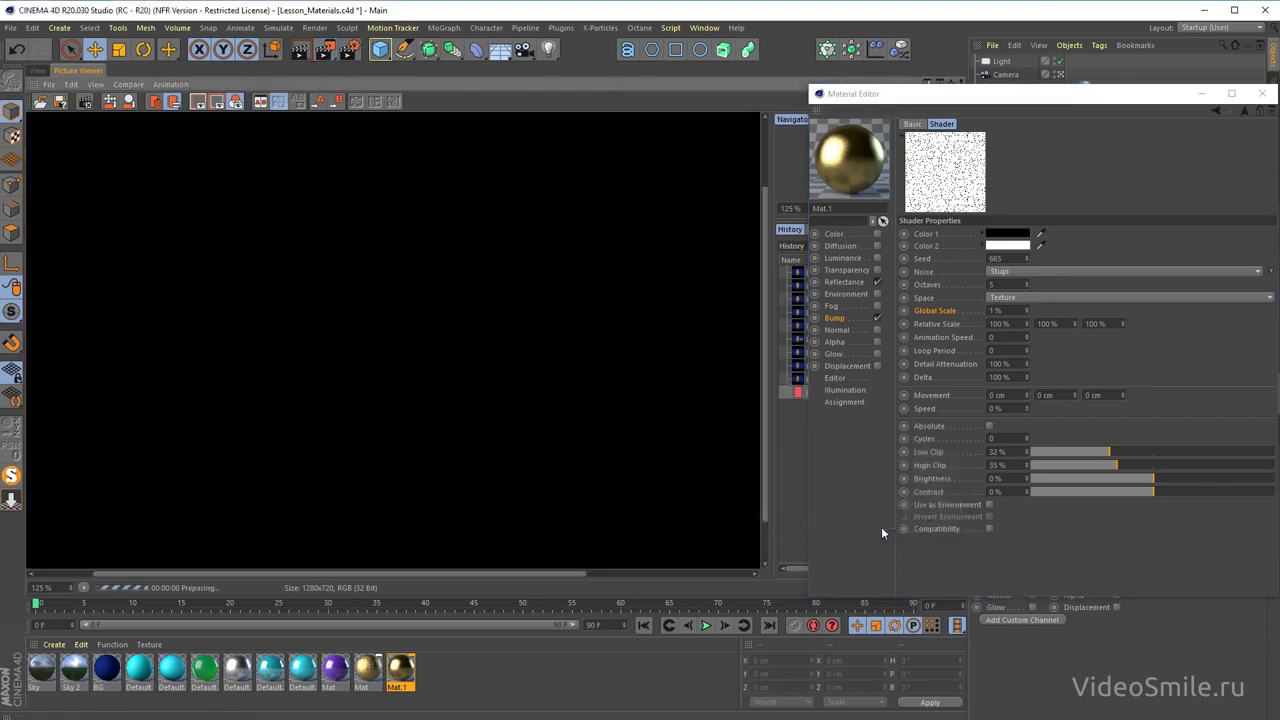
left_click_drag(950, 93, 1010, 80)
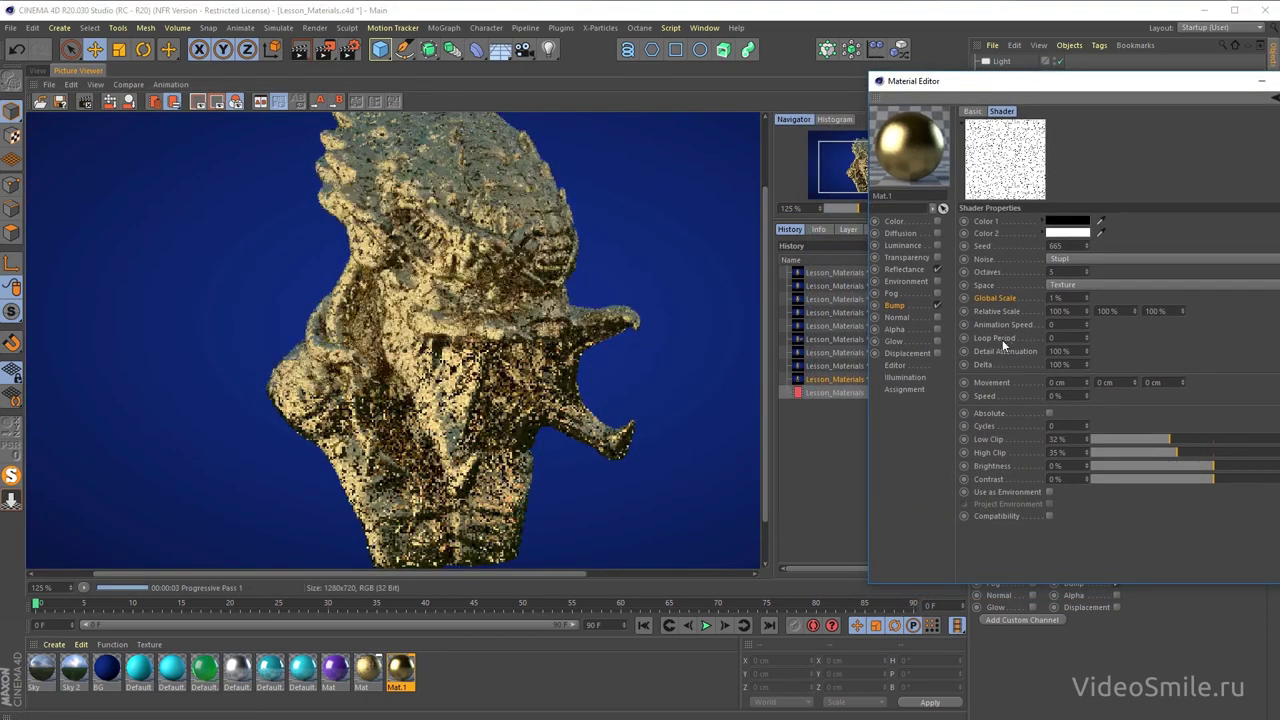
scroll(467, 185, "up", 5)
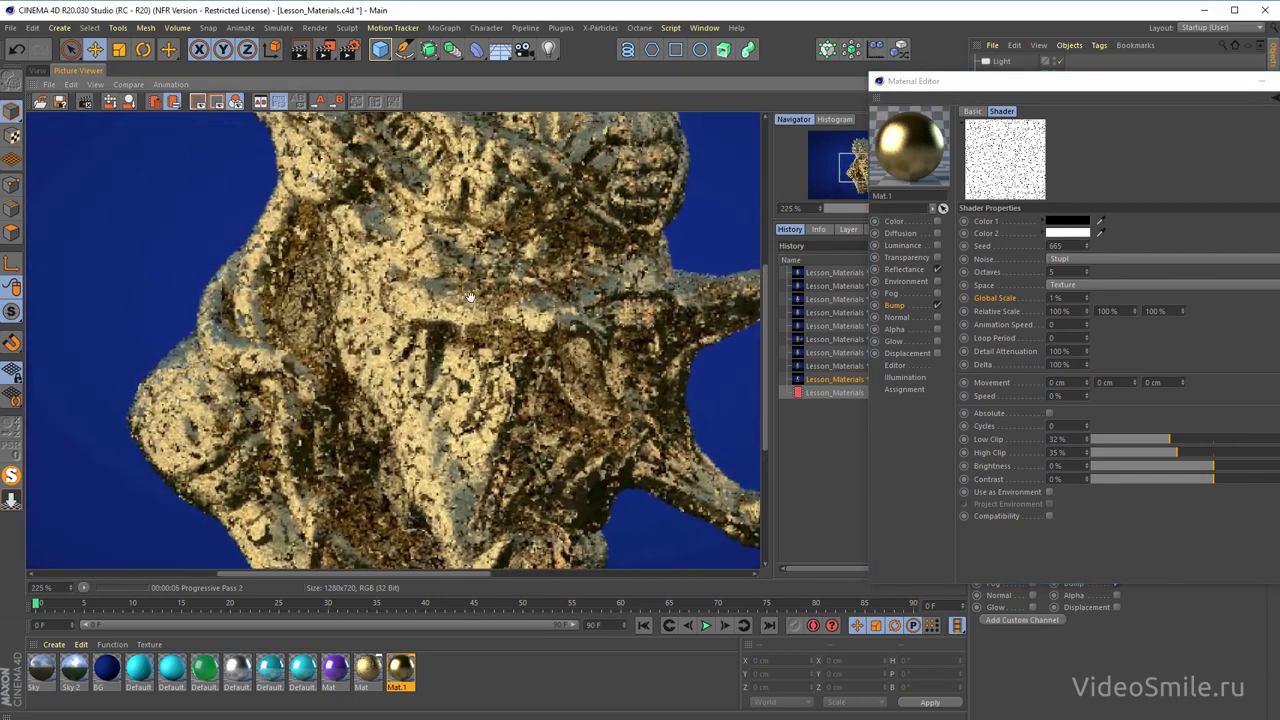
left_click_drag(467, 185, 471, 378)
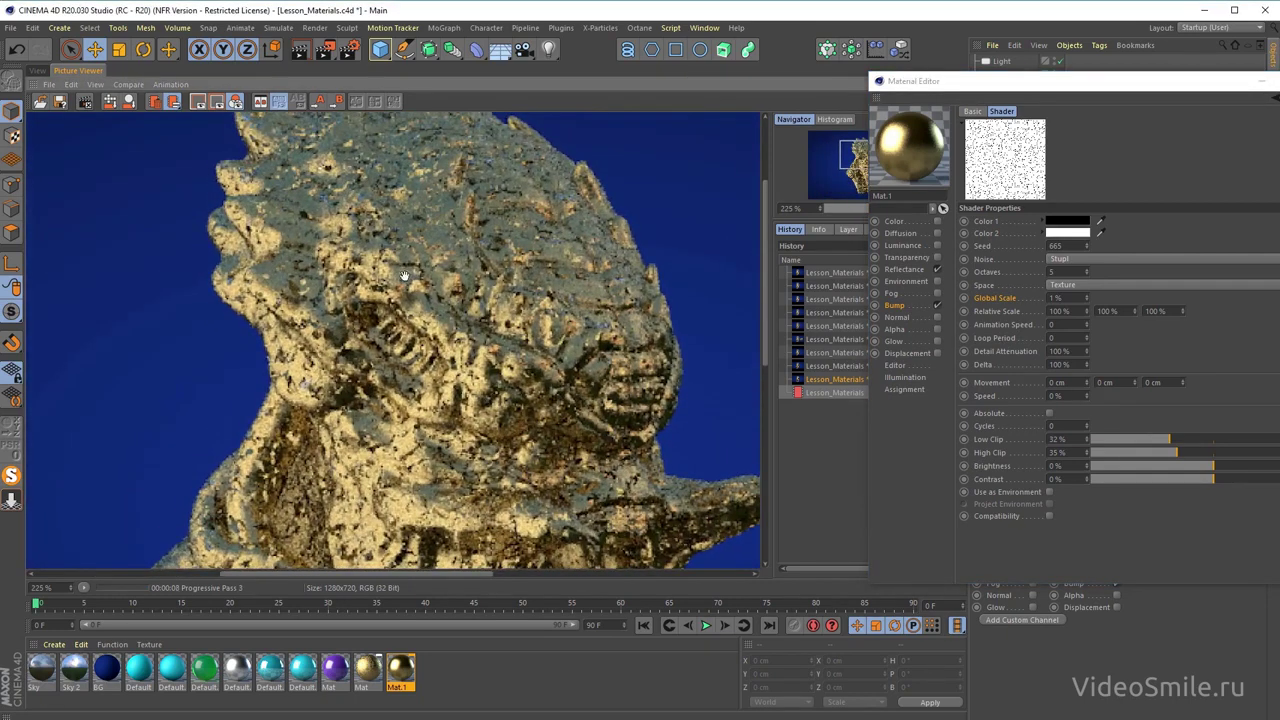
mouse_move(512, 483)
left_mouse_down()
mouse_move(456, 352)
mouse_move(418, 407)
mouse_move(460, 481)
left_mouse_up()
left_click_drag(571, 289, 561, 363)
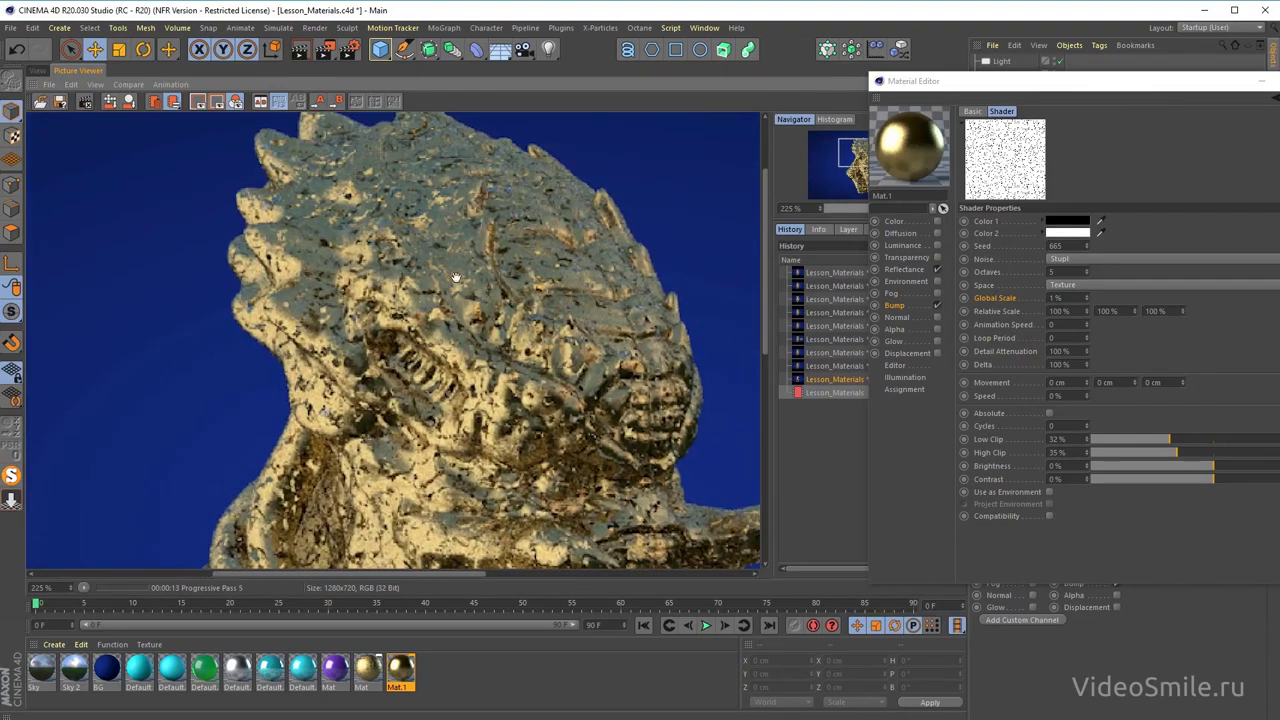
scroll(593, 467, "down", 2)
left_click_drag(593, 467, 495, 352)
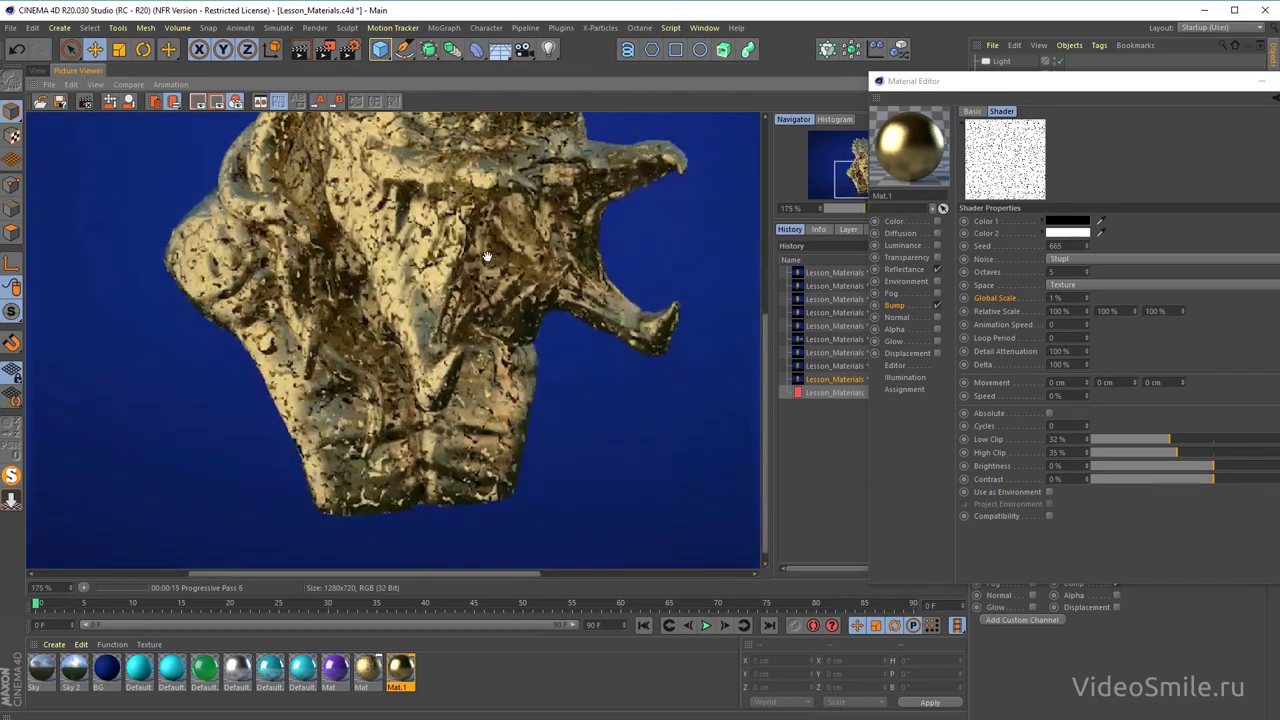
- Narrow the noise clip range to Low Clip 29 % and High Clip 30 %
double_click(1123, 87)
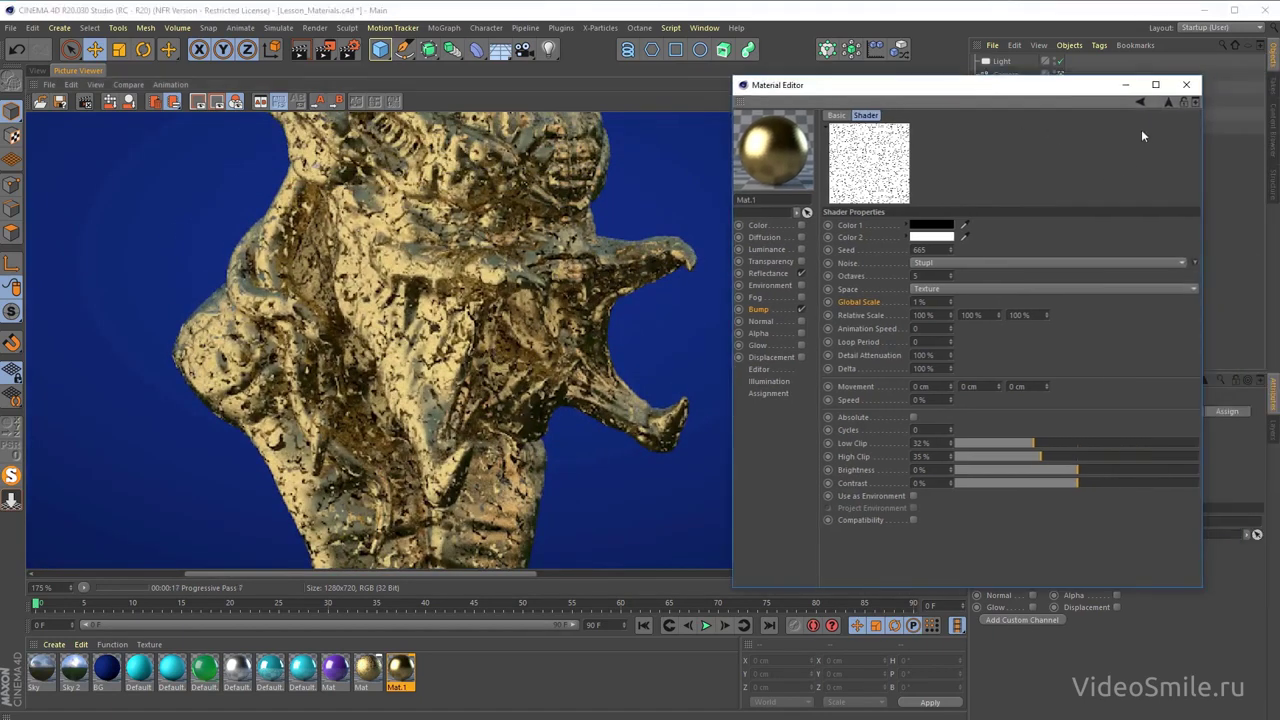
mouse_move(1041, 459)
left_mouse_down()
mouse_move(1026, 449)
mouse_move(1026, 461)
left_mouse_up()
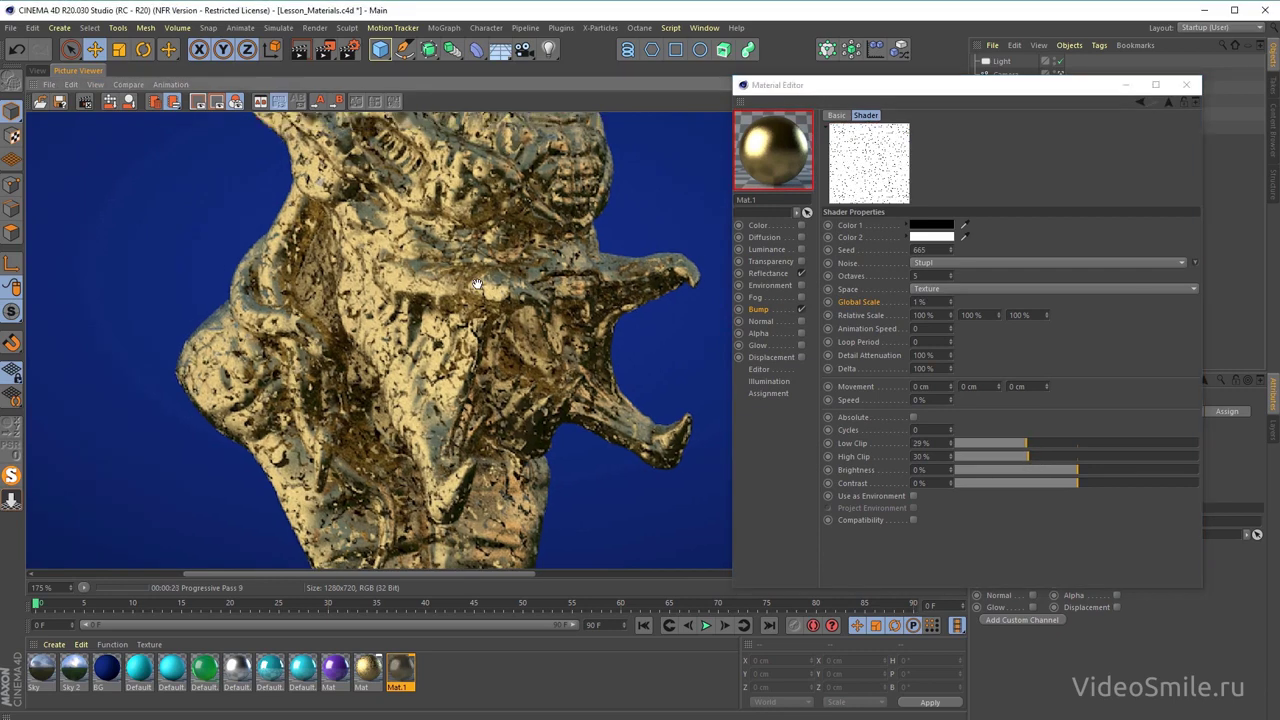
mouse_move(504, 310)
left_mouse_down()
mouse_move(512, 372)
mouse_move(537, 235)
left_mouse_up()
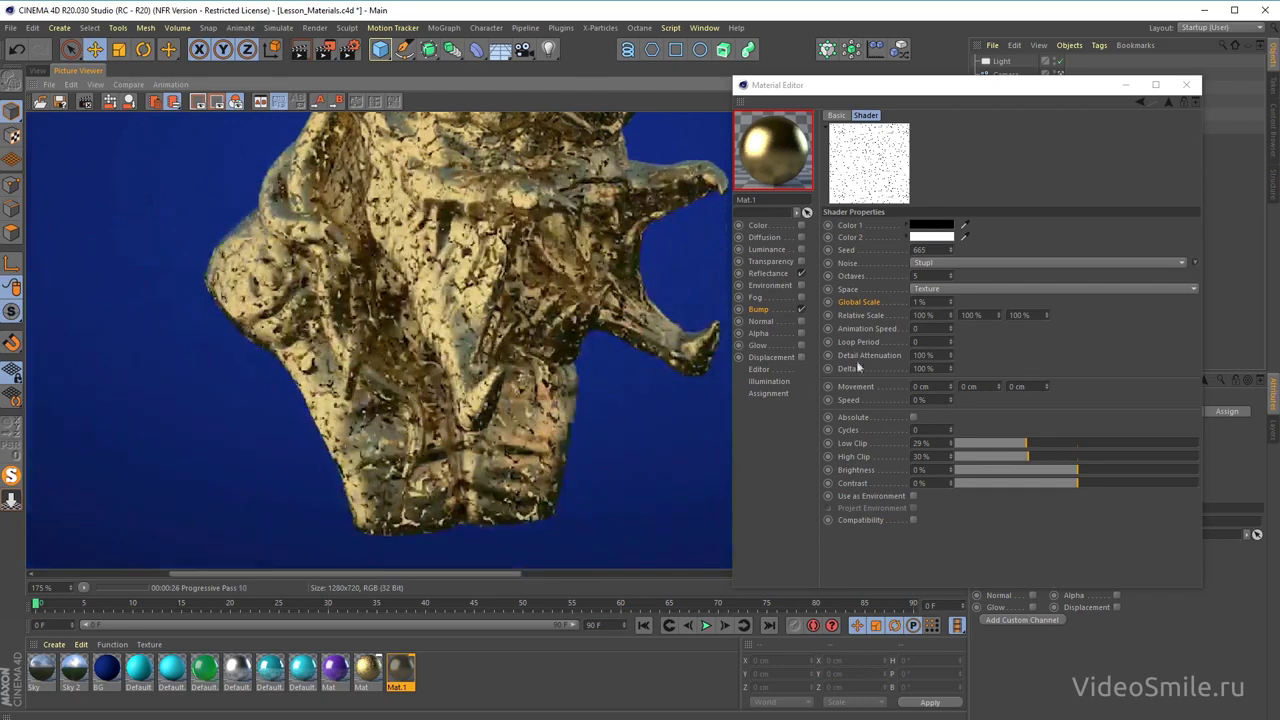
- Set the noise Global Scale to 2 % and re-render, stopping the previous render
left_click(918, 301)
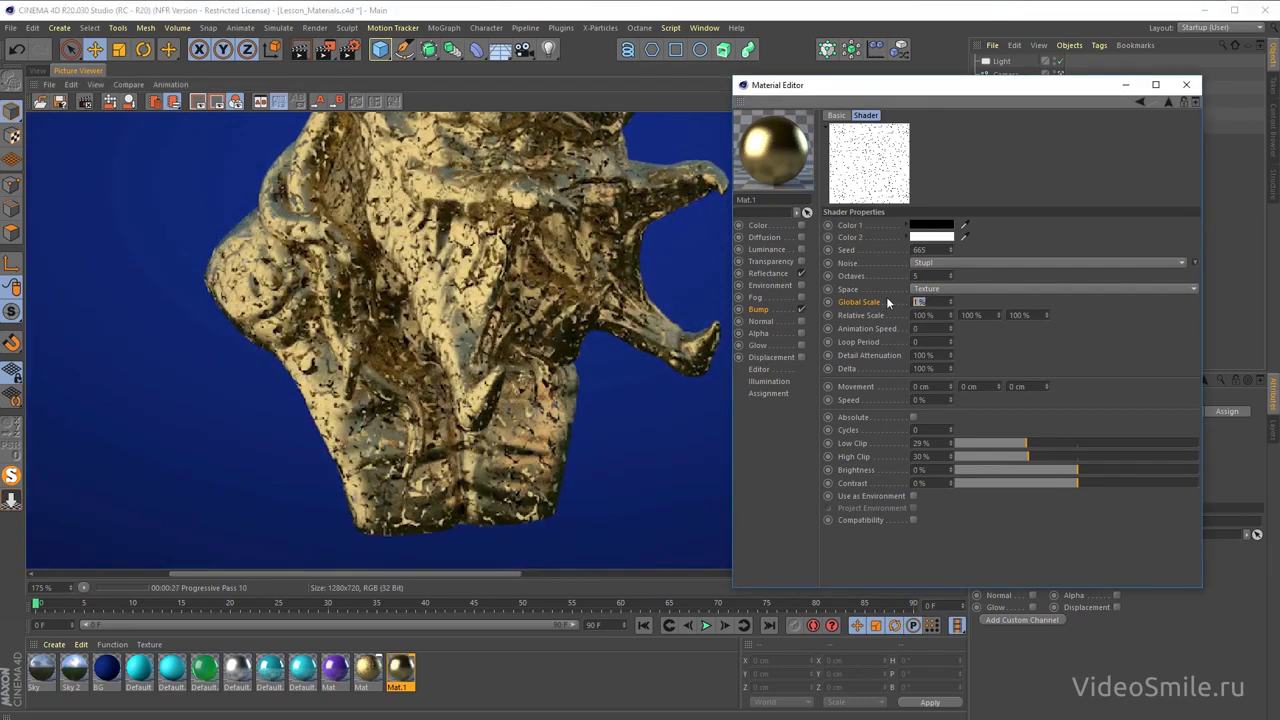
type("2")
key("Return")
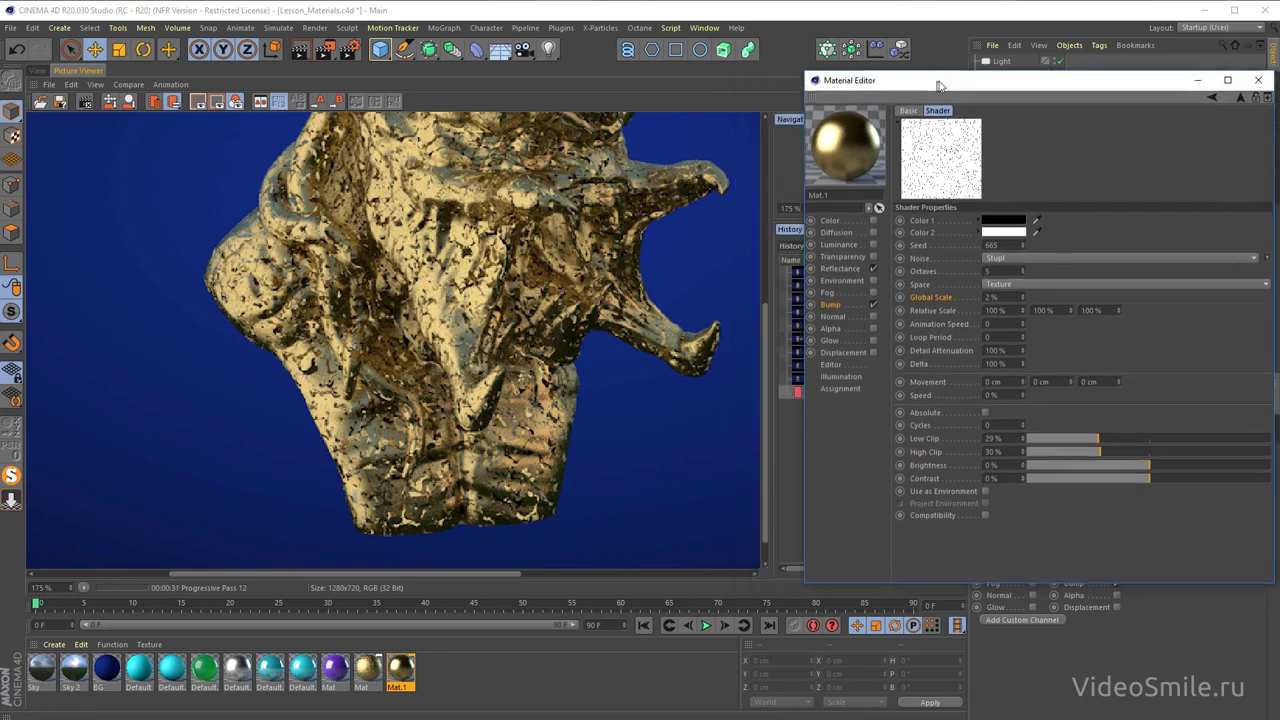
left_click_drag(866, 86, 945, 81)
left_click(325, 52)
left_click(880, 522)
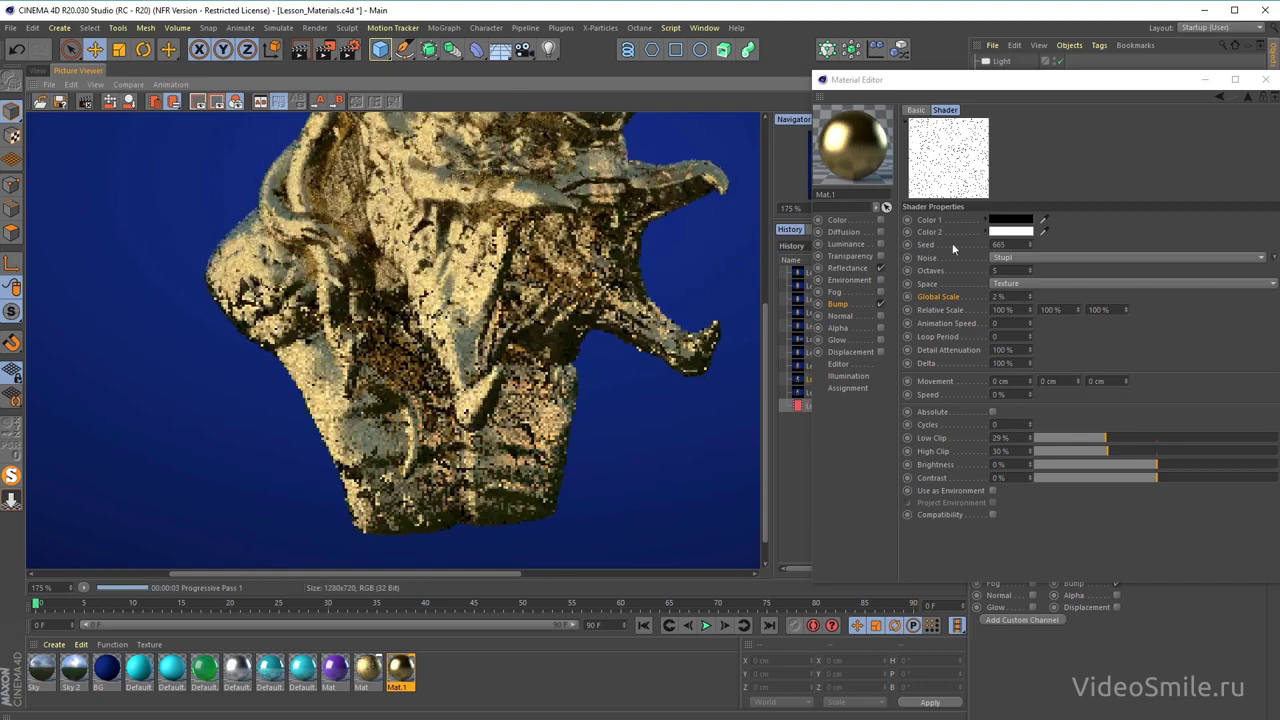
- Pan and zoom the render to inspect the fleck detail
left_click(860, 140)
mouse_move(539, 228)
left_mouse_down()
mouse_move(493, 257)
mouse_move(519, 403)
left_mouse_up()
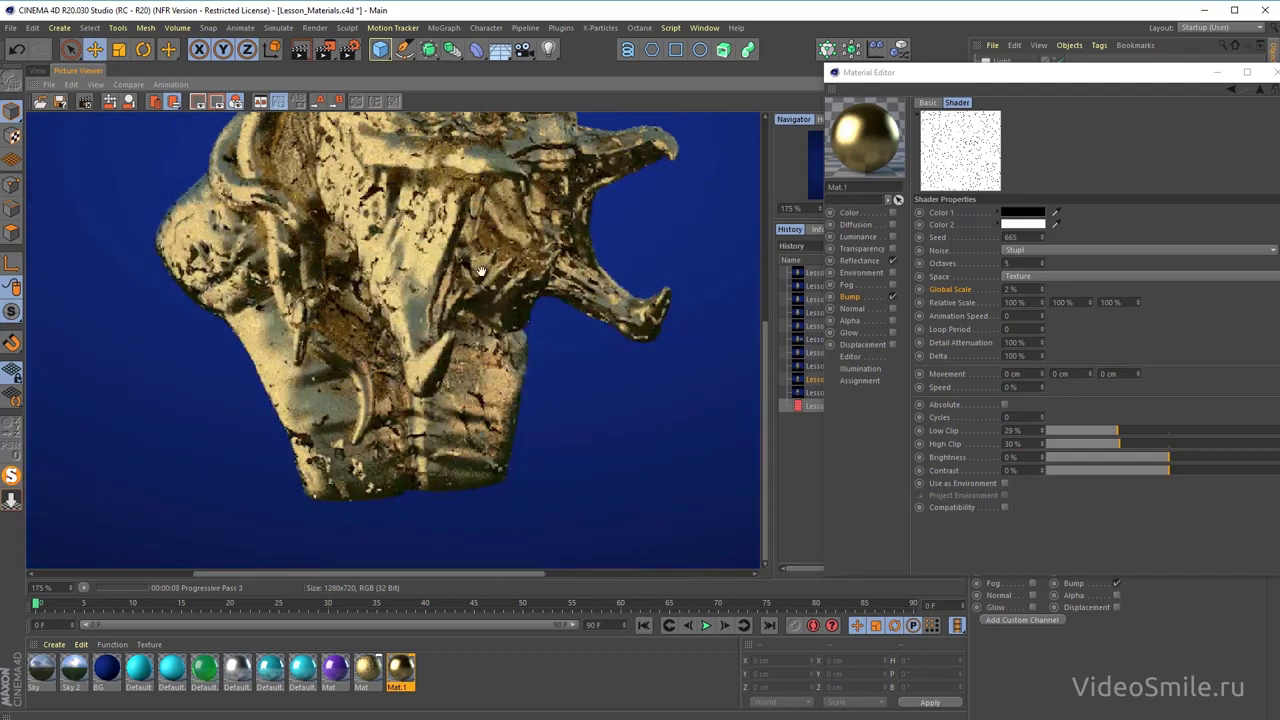
scroll(517, 284, "down", 1)
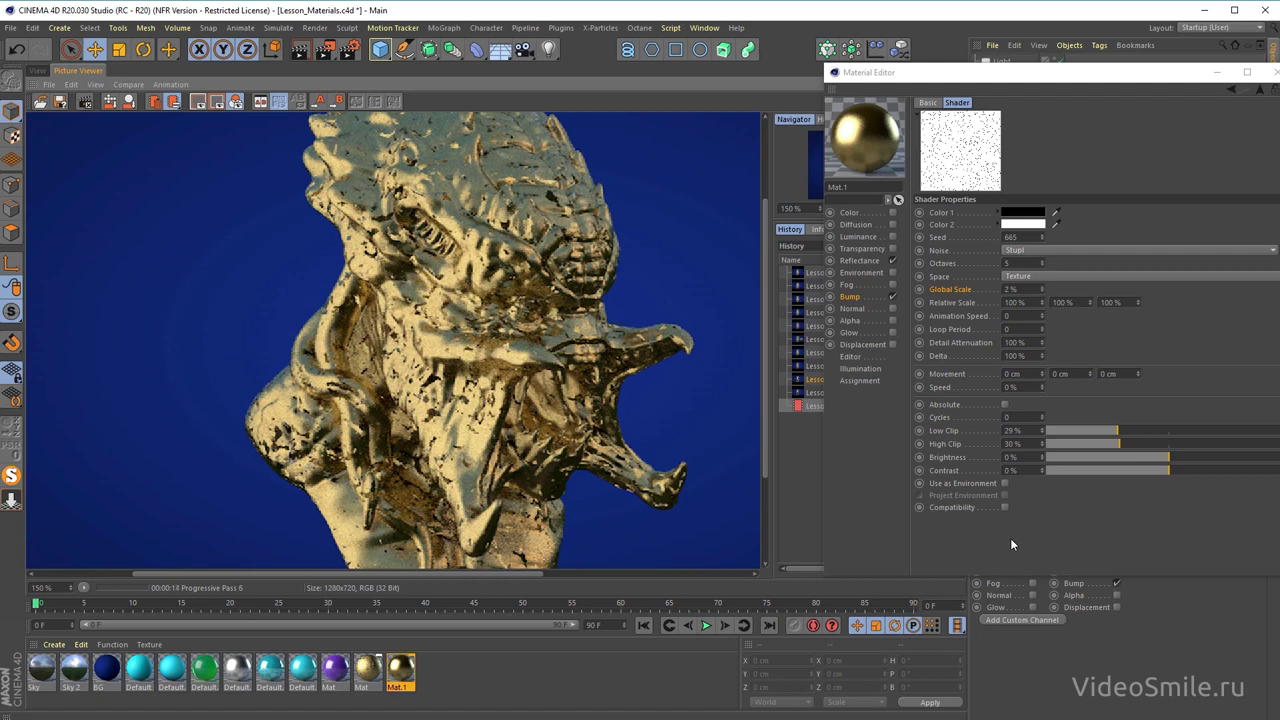
- Stop the renderer and switch off Mat.1's Bump channel
left_click(85, 101)
left_click(878, 522)
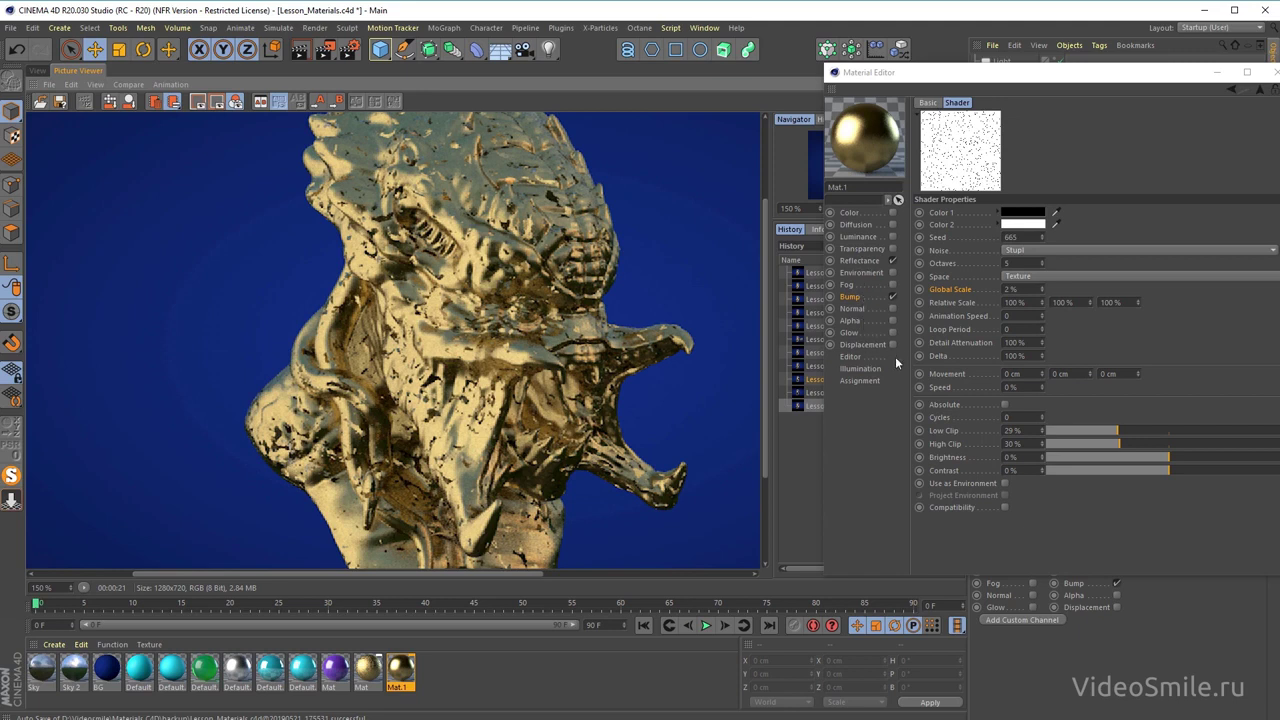
left_click(876, 297)
left_click(893, 297)
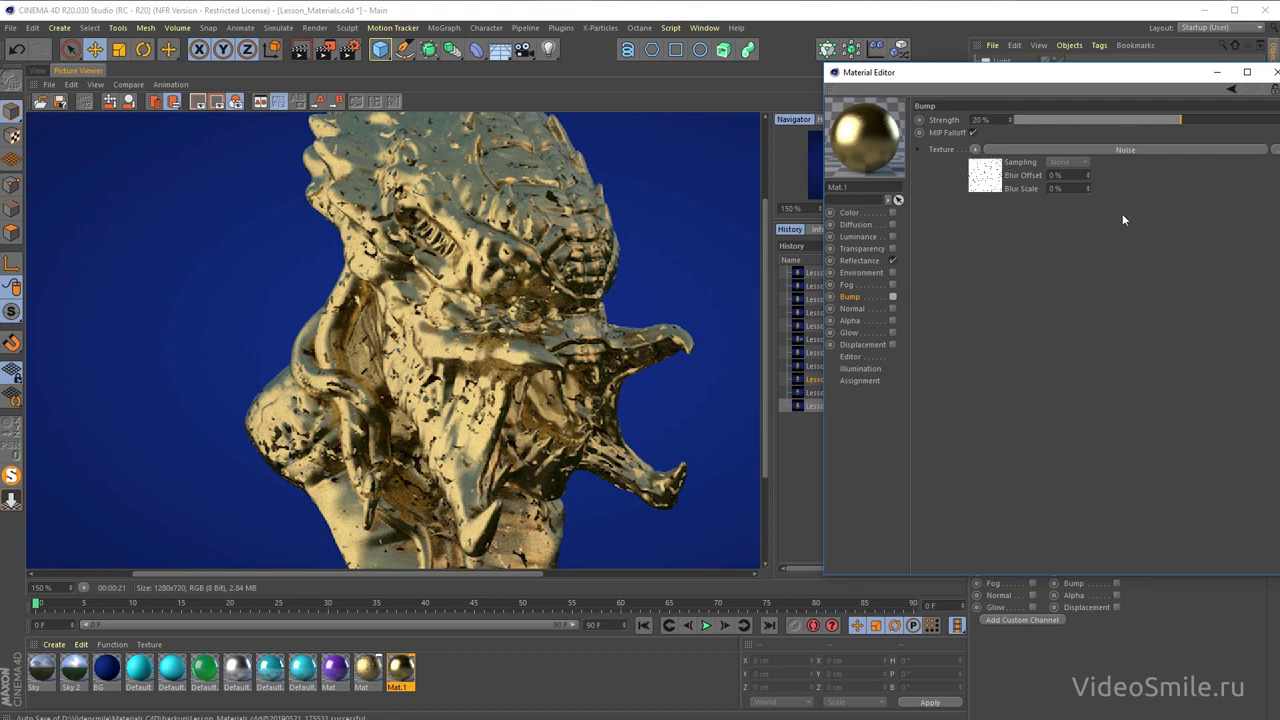
- Copy the Noise shader from the bump texture and move to the Reflectance settings
left_click(975, 150)
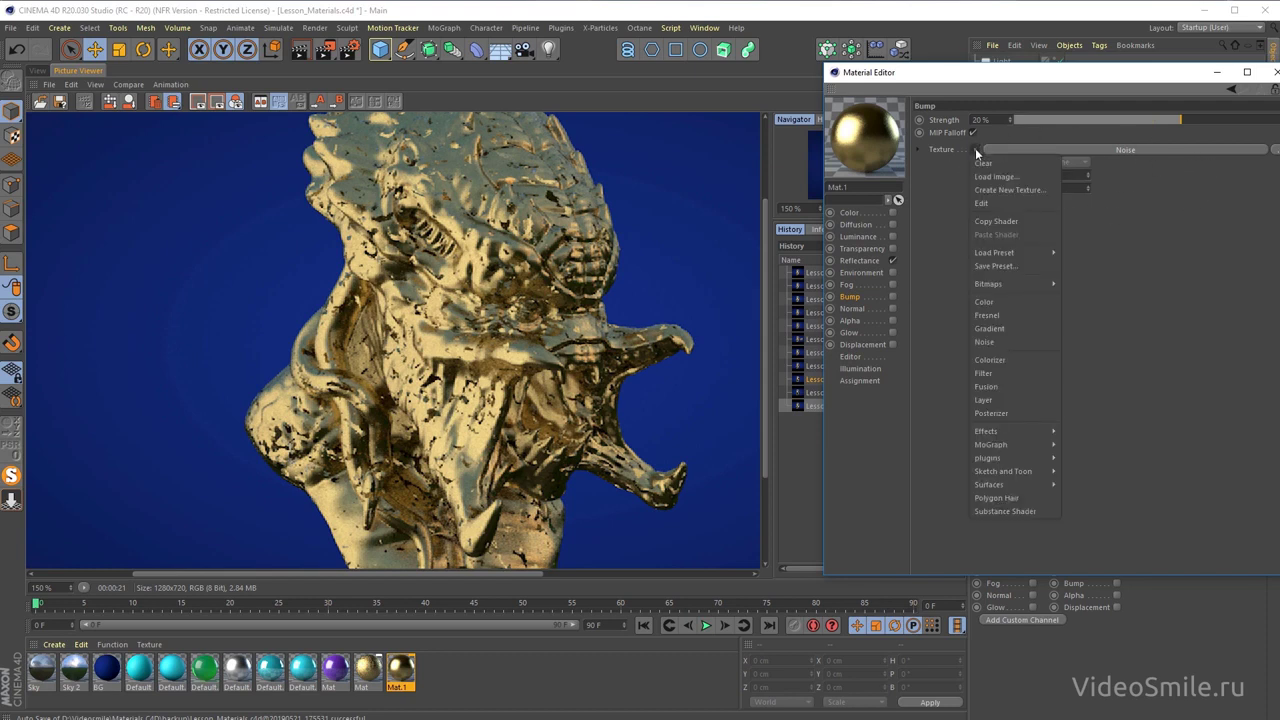
left_click(1005, 222)
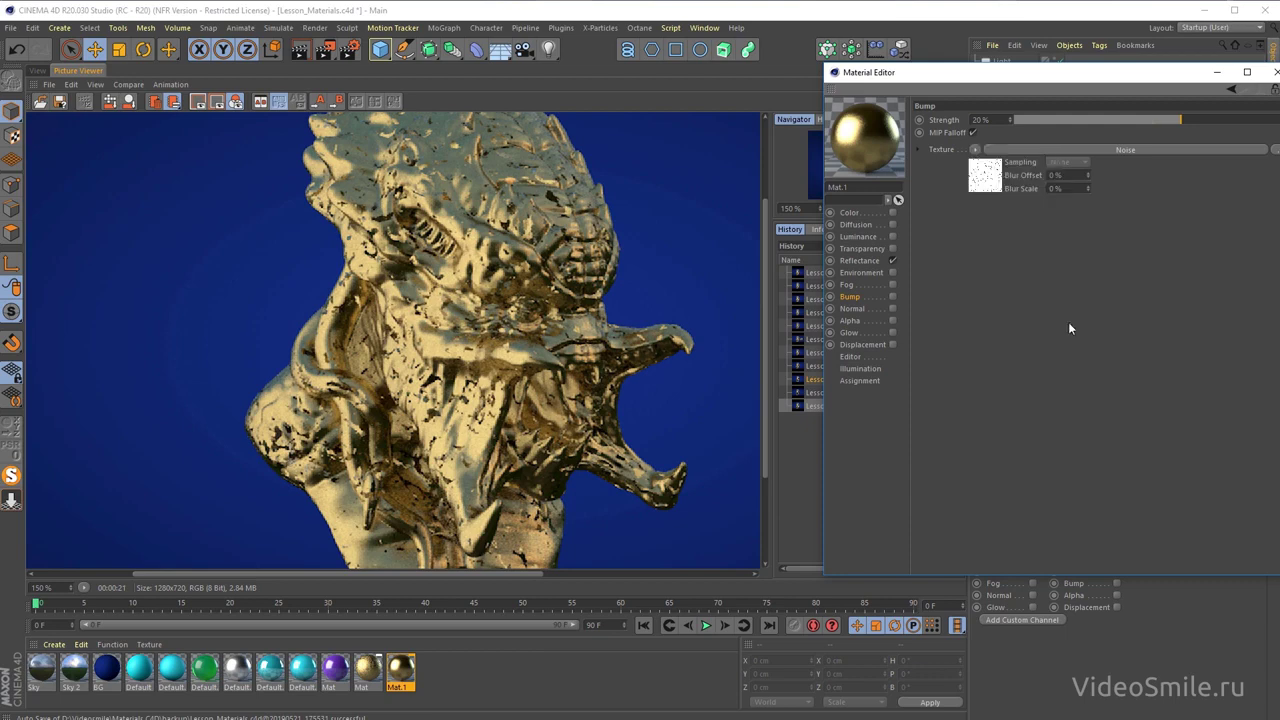
left_click(857, 262)
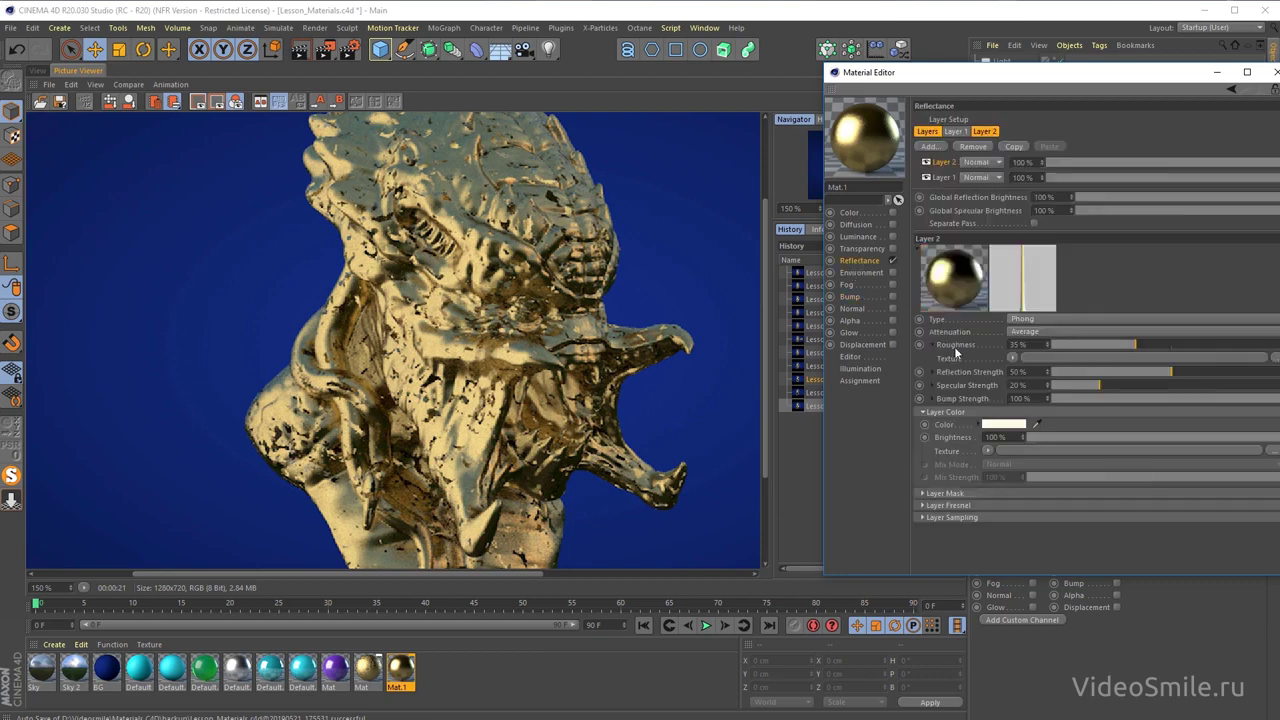
left_click_drag(930, 73, 838, 47)
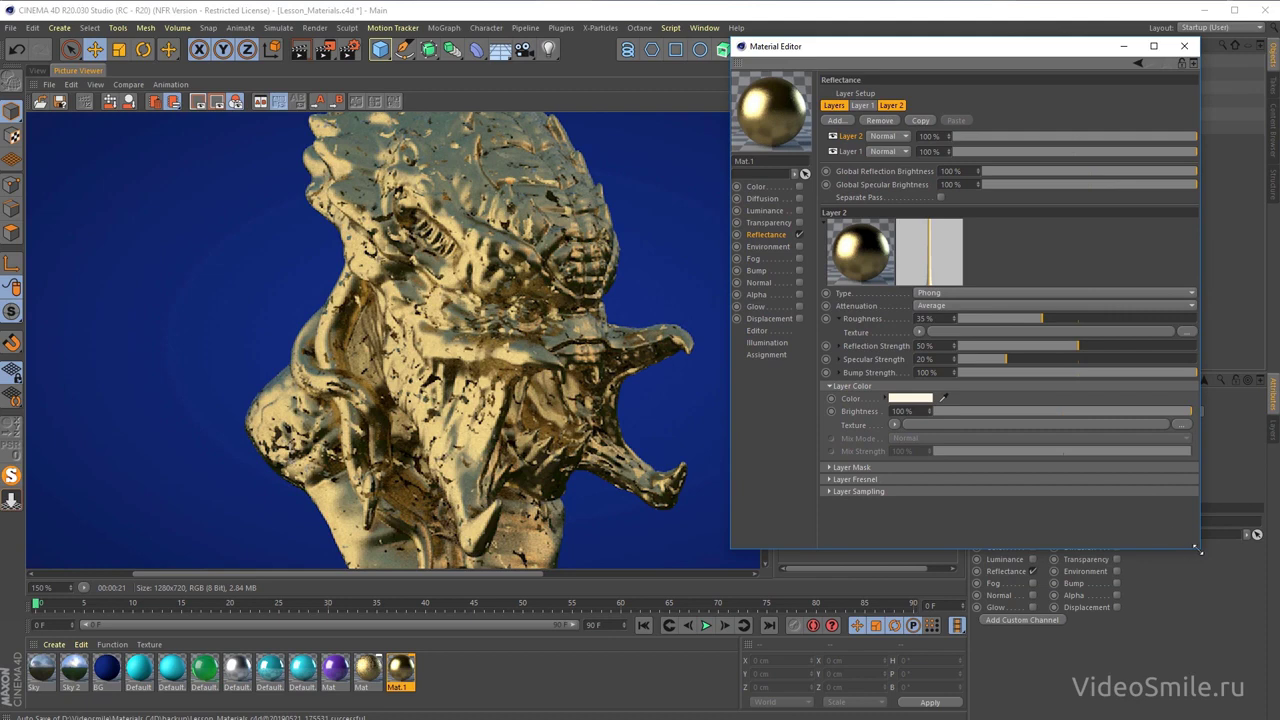
left_click_drag(1197, 549, 1225, 620)
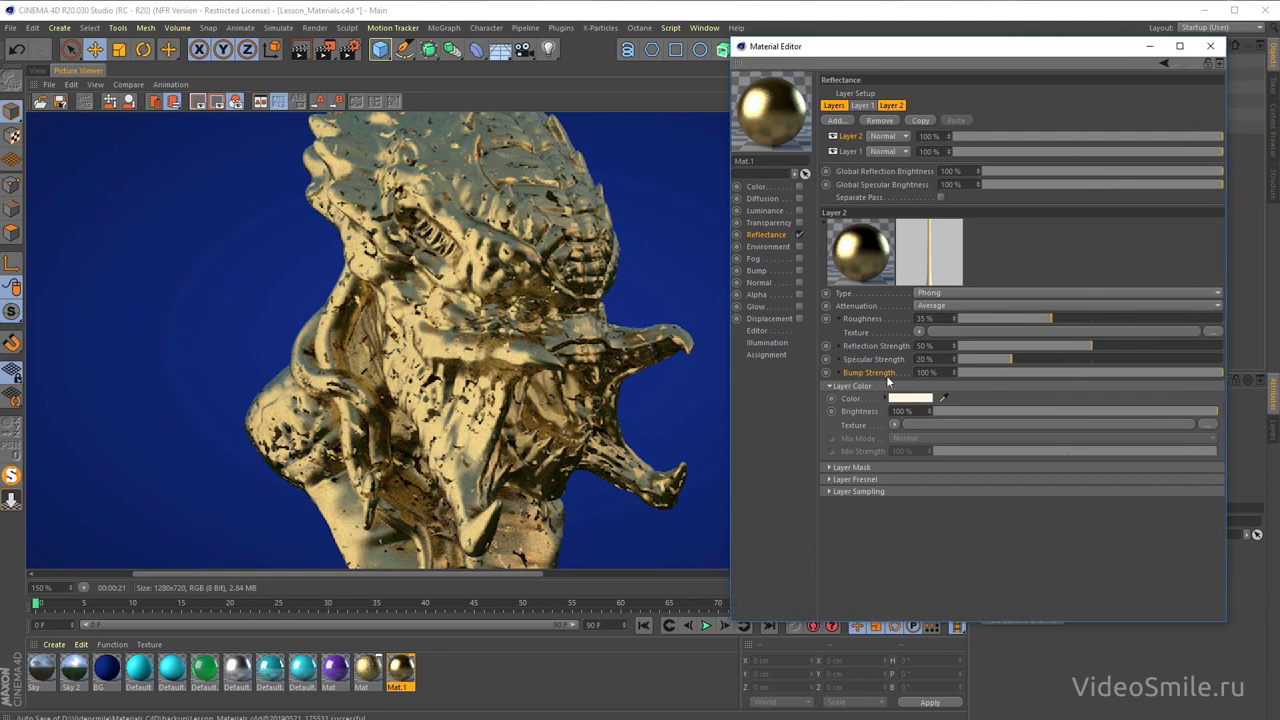
- Set Layer 2's bump mode to Custom Bump Map using the pasted Noise shader, then render
left_click(840, 373)
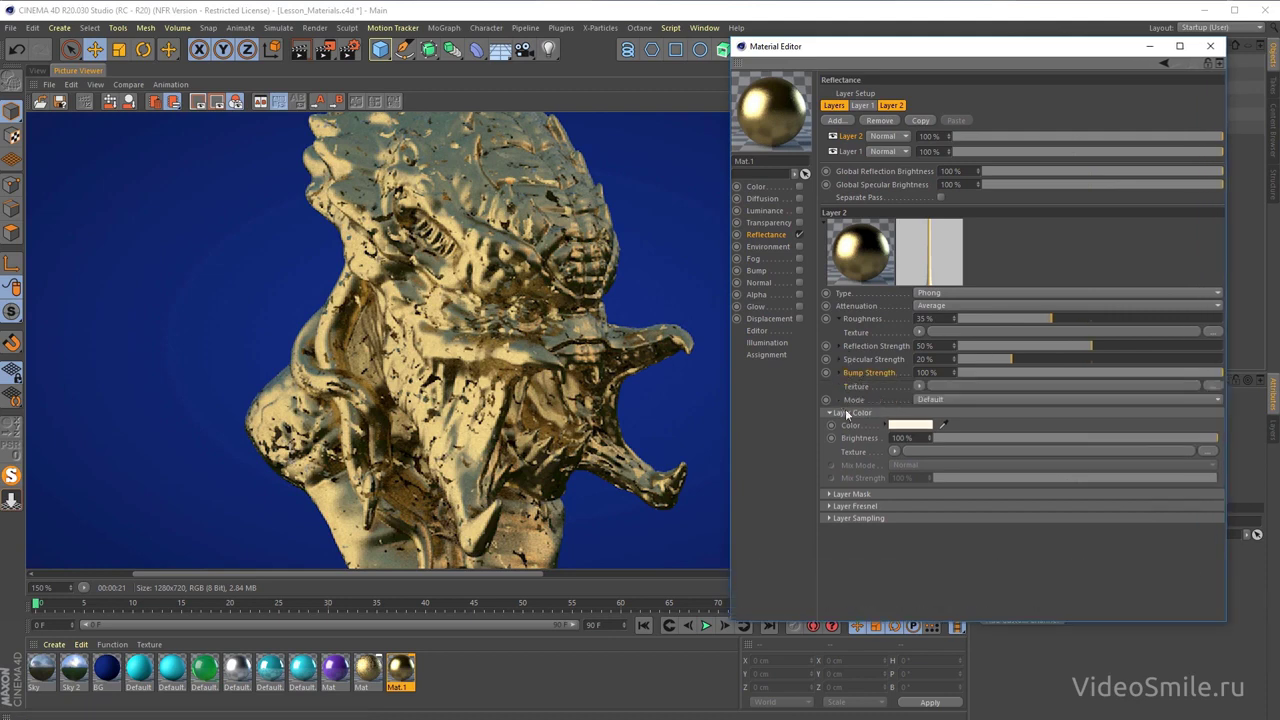
left_click(940, 400)
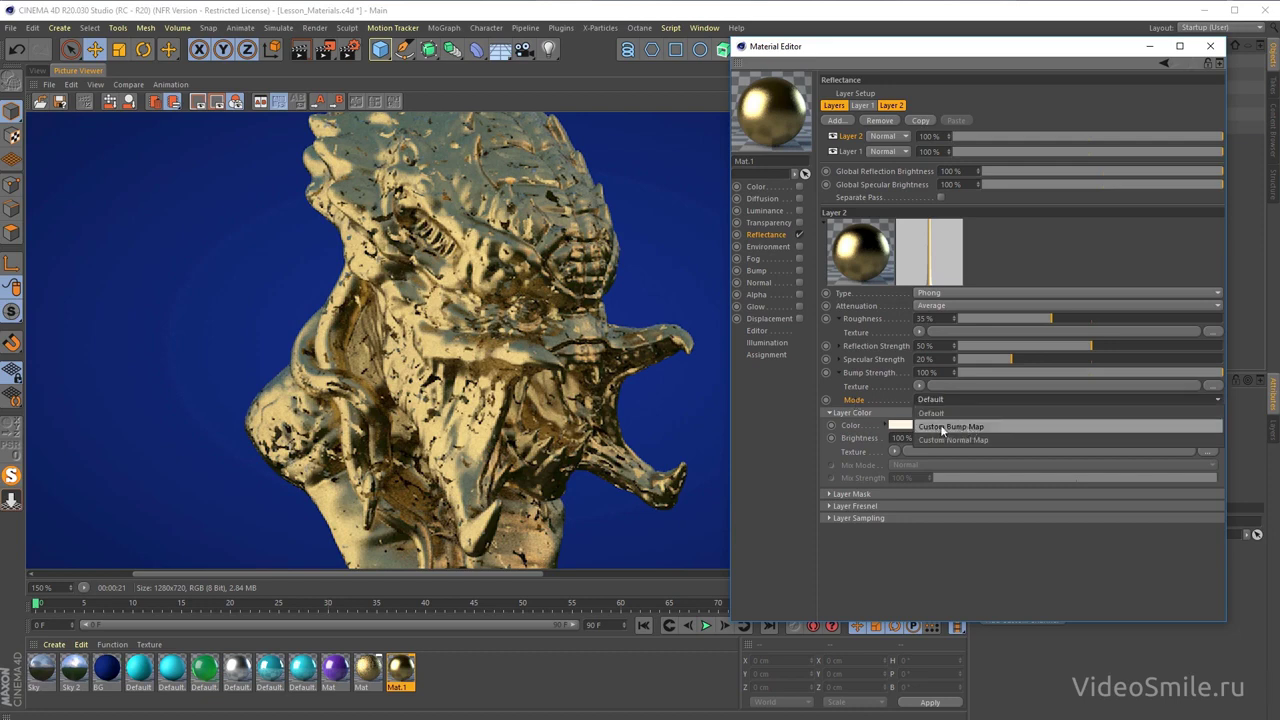
left_click(967, 428)
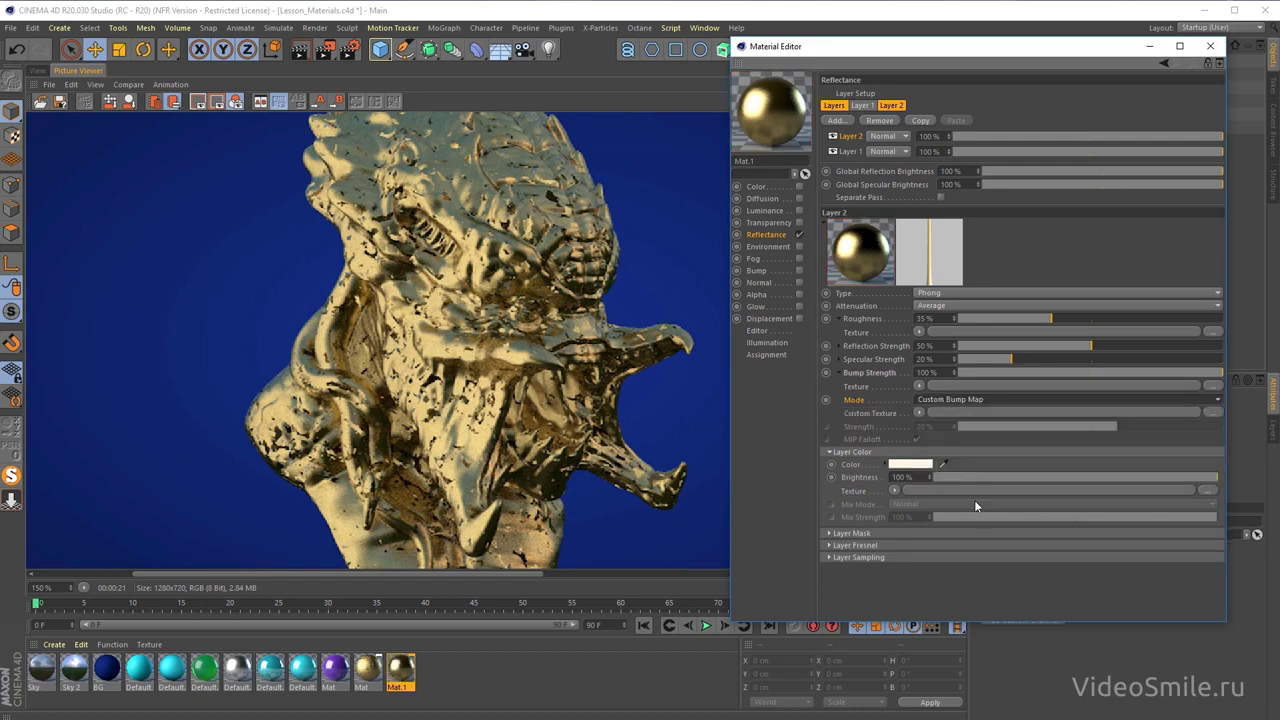
left_click(919, 413)
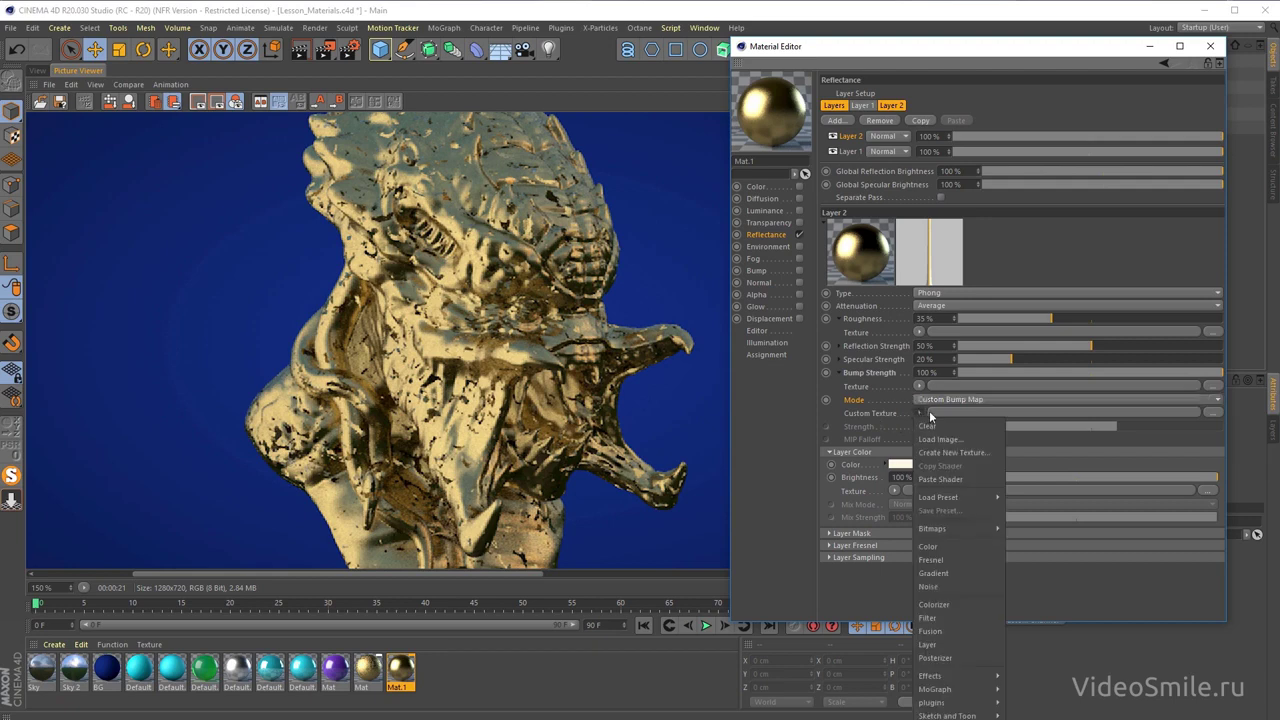
left_click(952, 478)
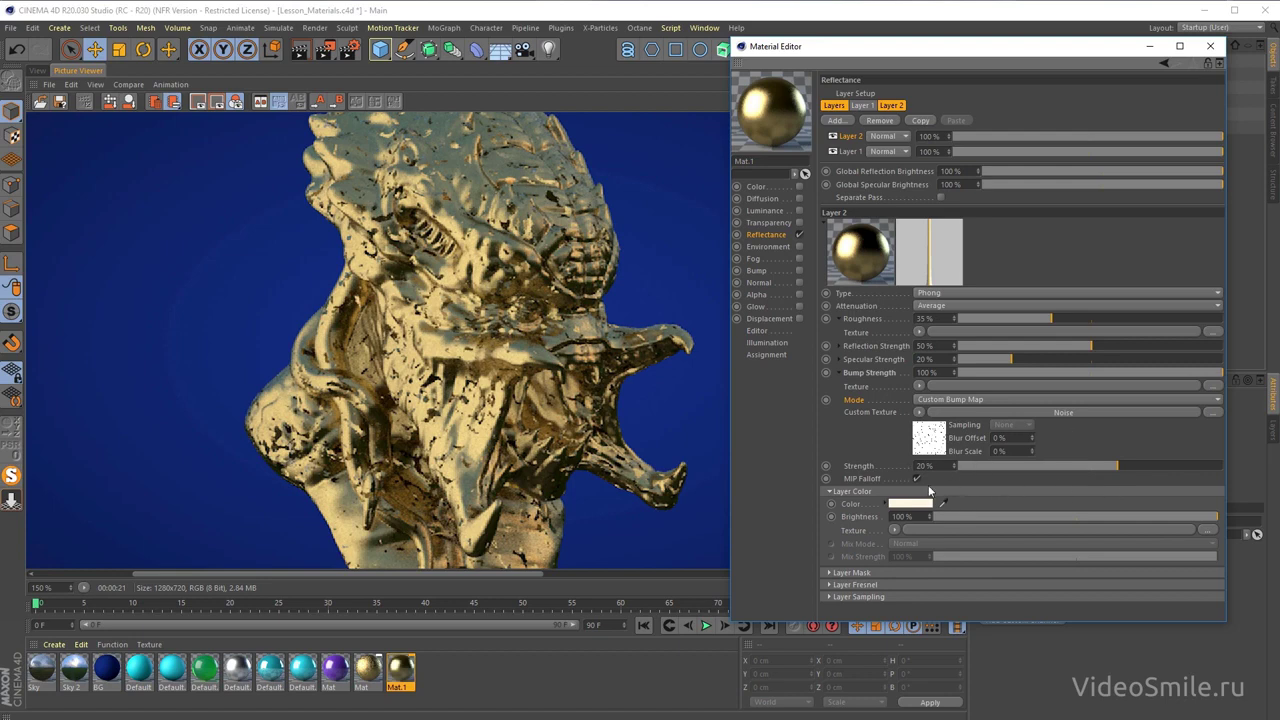
left_click(325, 49)
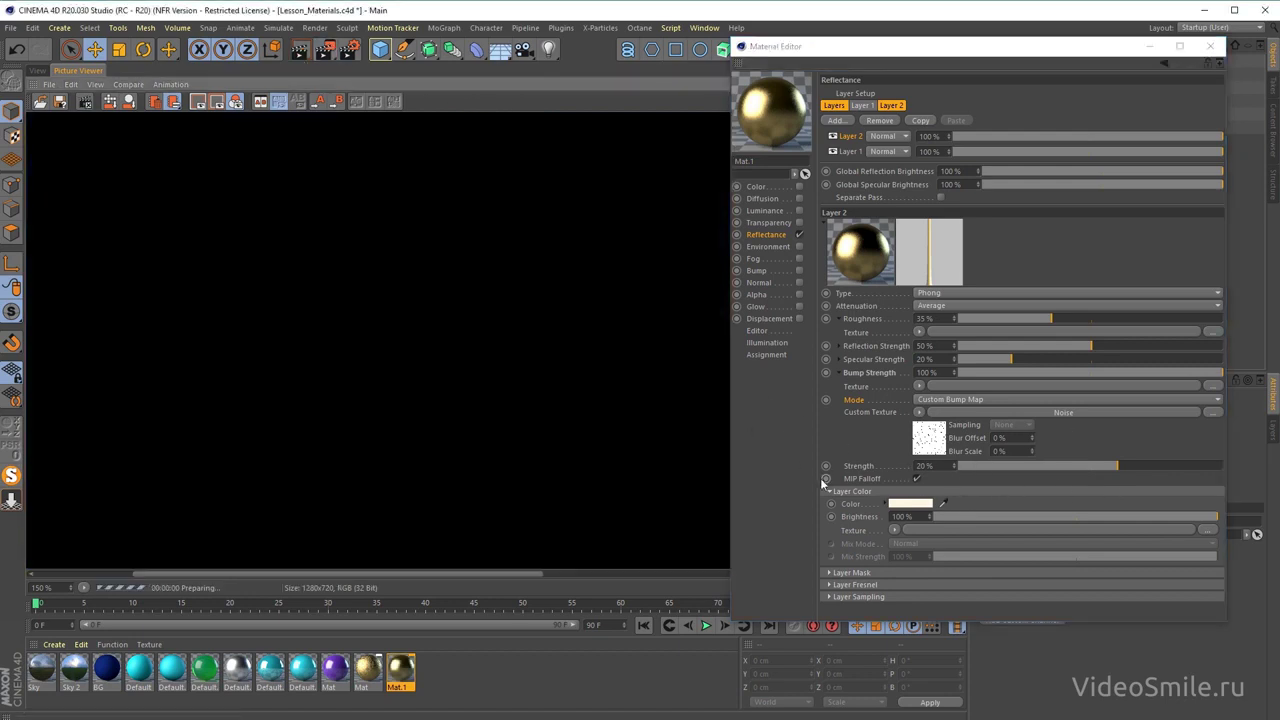
- Move the Material Editor aside to watch the speckled-gold creature render finish
left_click_drag(857, 48, 1007, 63)
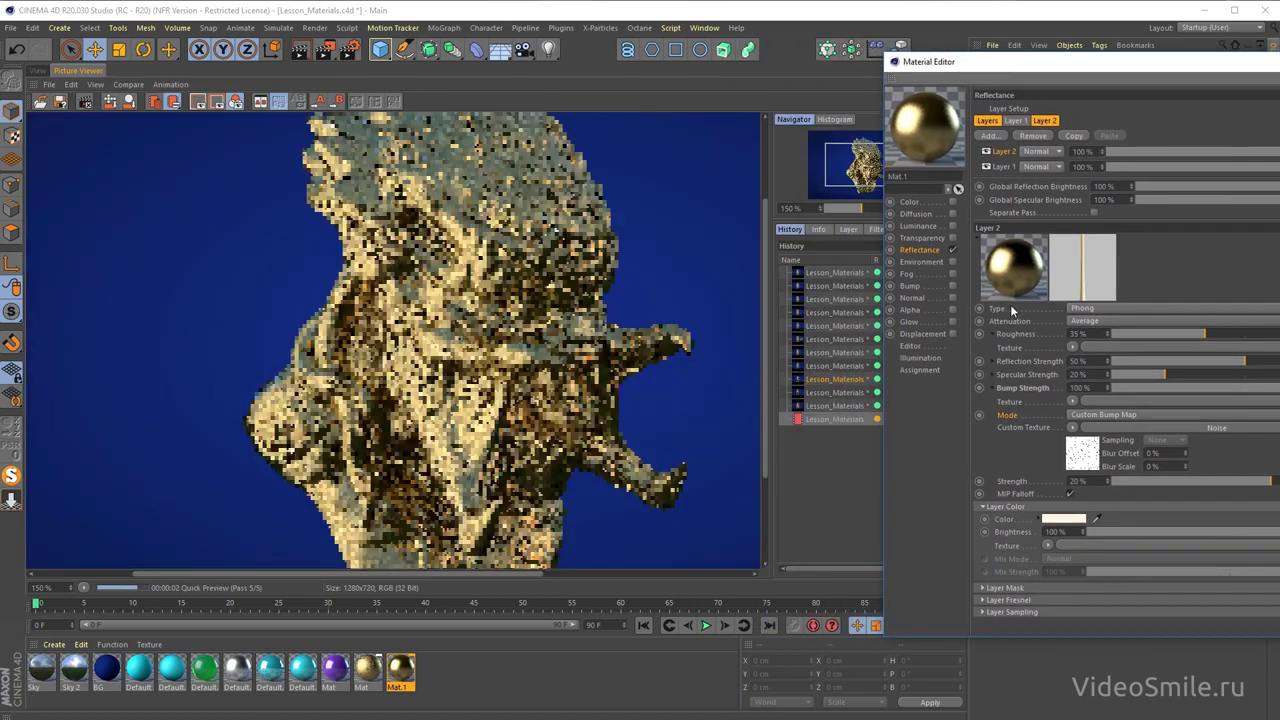
left_click(518, 284)
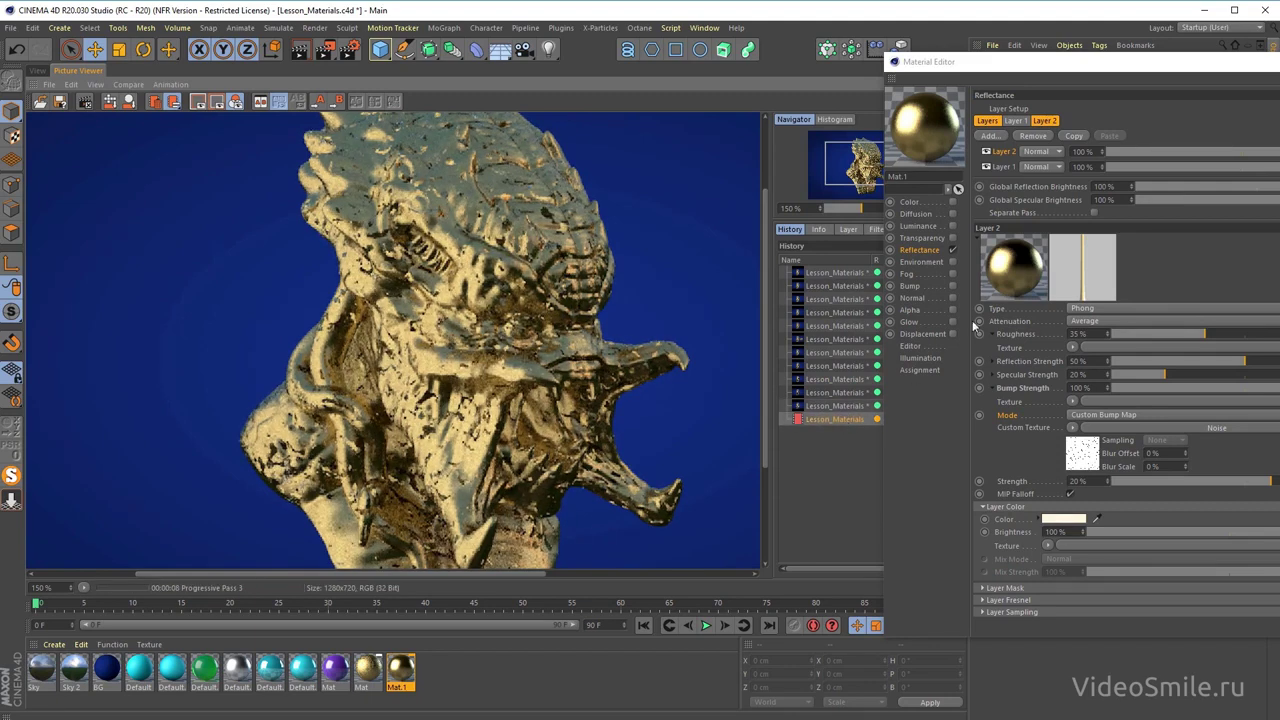
left_click(917, 253)
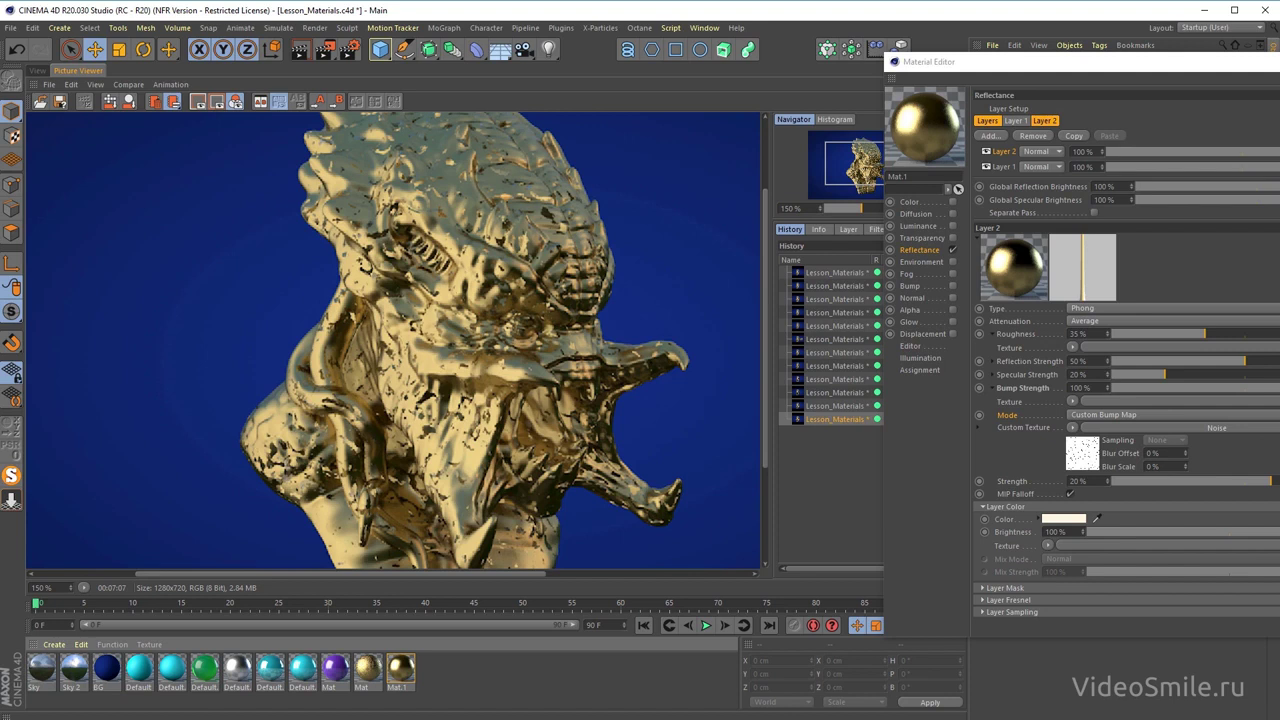
- Open Mat.1's Alpha channel page and delete Group9301's four old texture tags
left_click(926, 310)
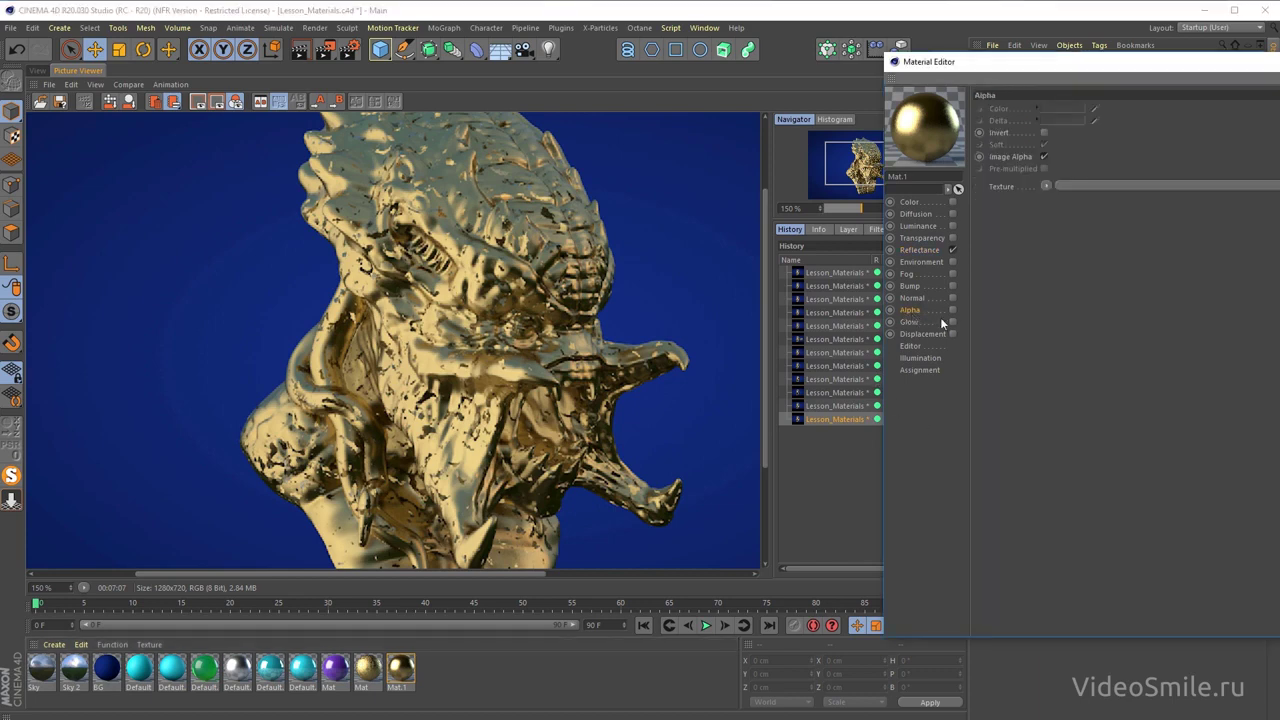
left_click_drag(1090, 61, 950, 411)
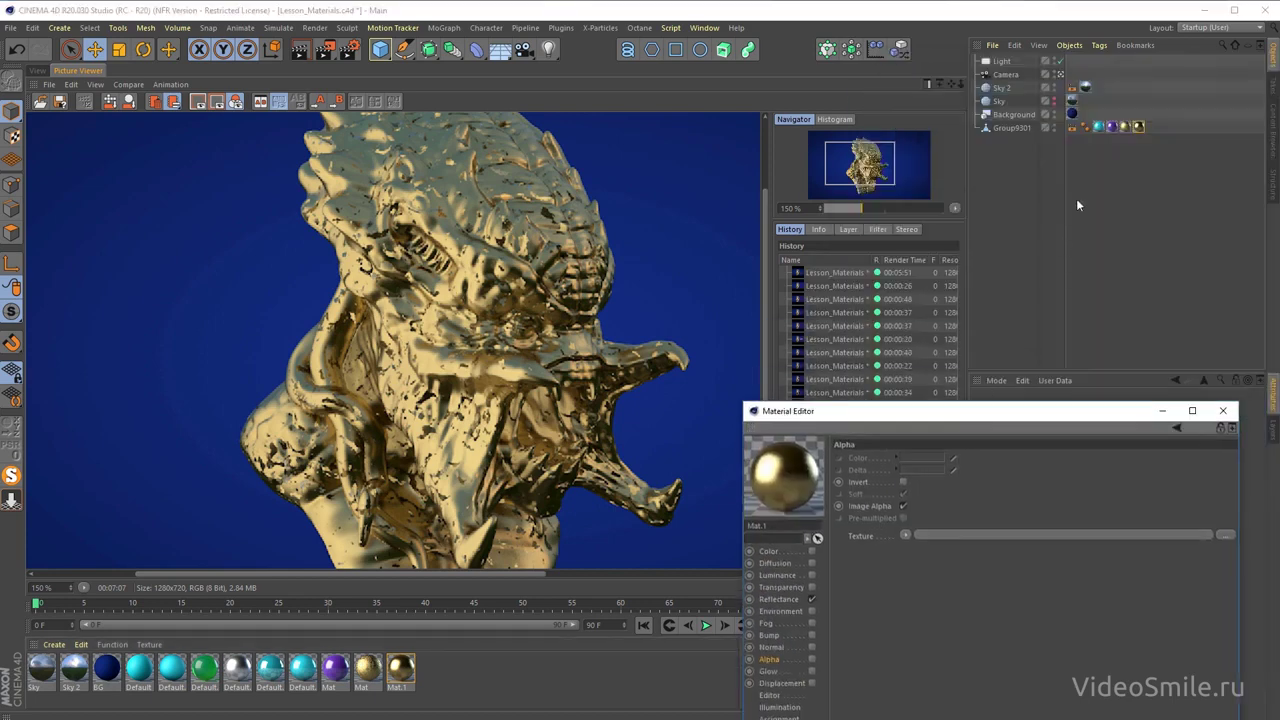
left_click_drag(1143, 138, 1099, 128)
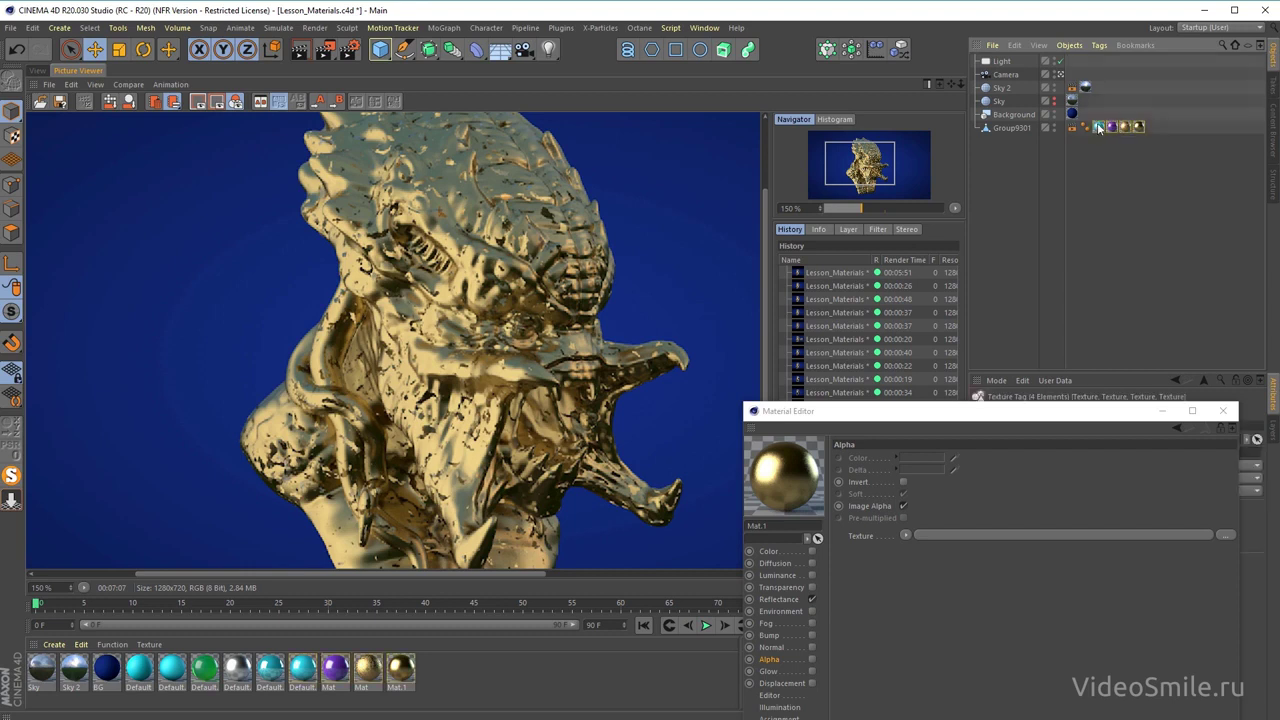
key("Delete")
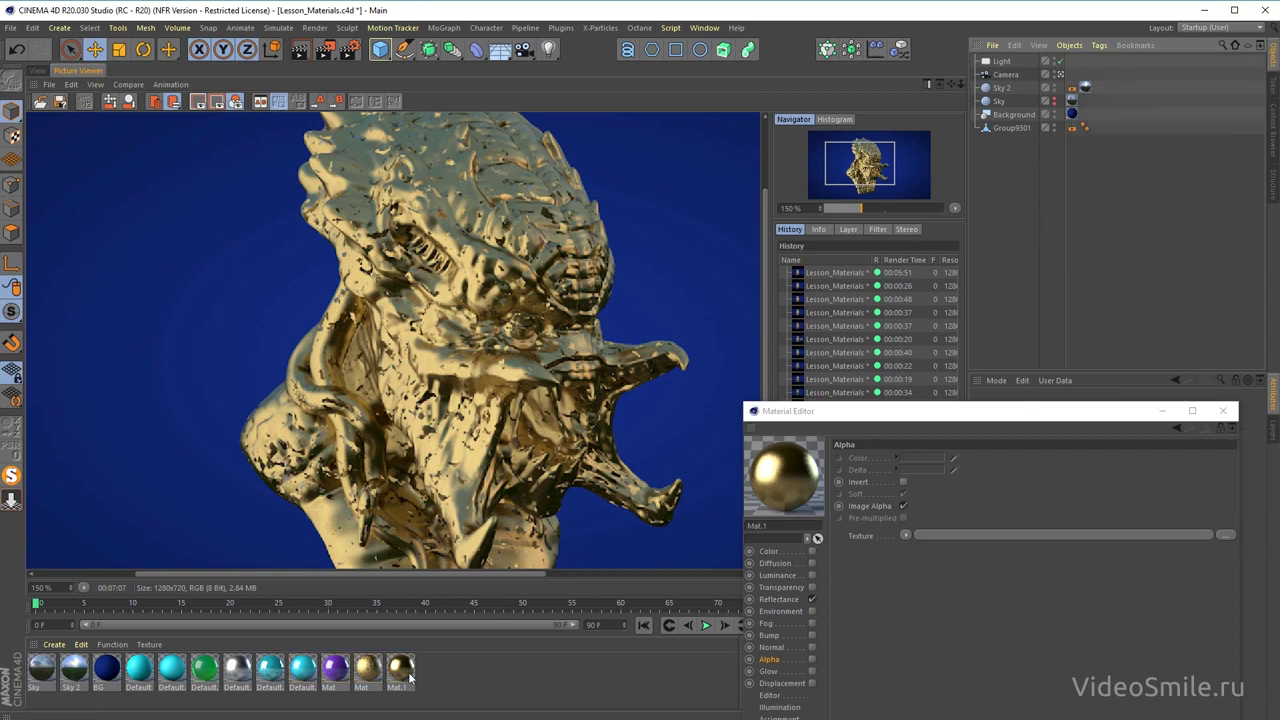
- Apply the green Default material to Group9301, then the gold Mat.1 on top of it
left_click(204, 670)
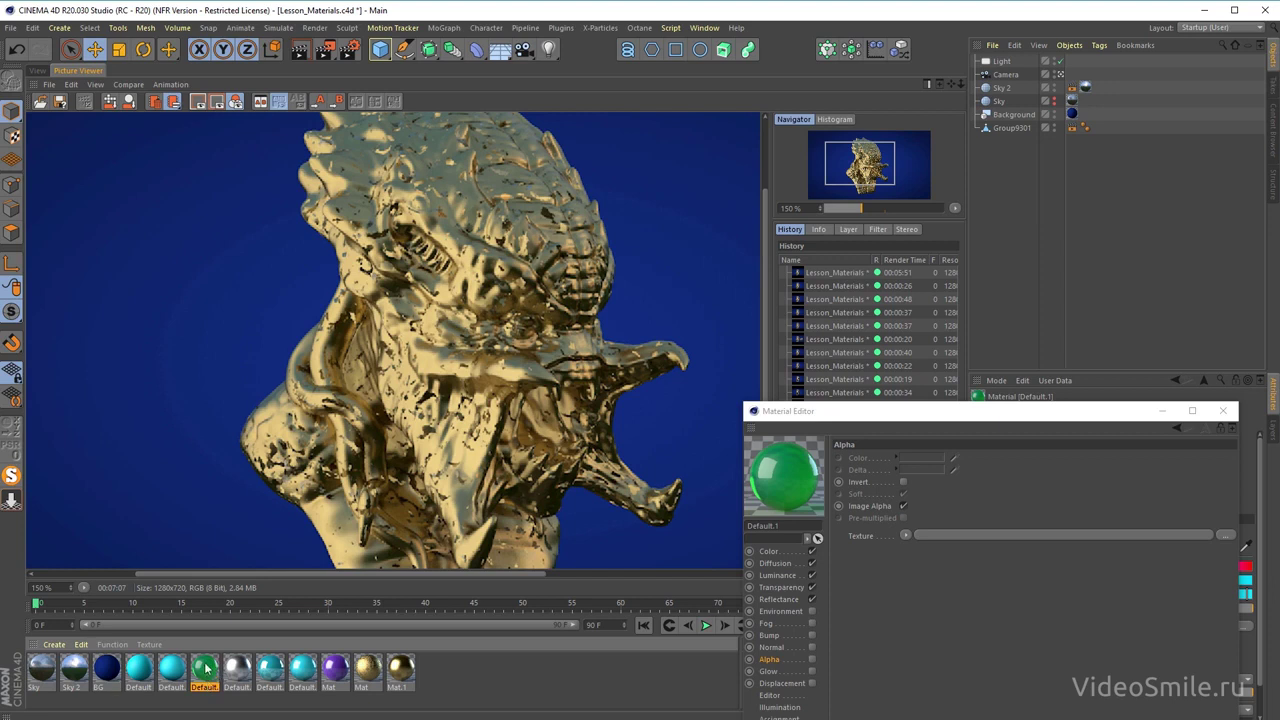
left_click_drag(206, 668, 1020, 127)
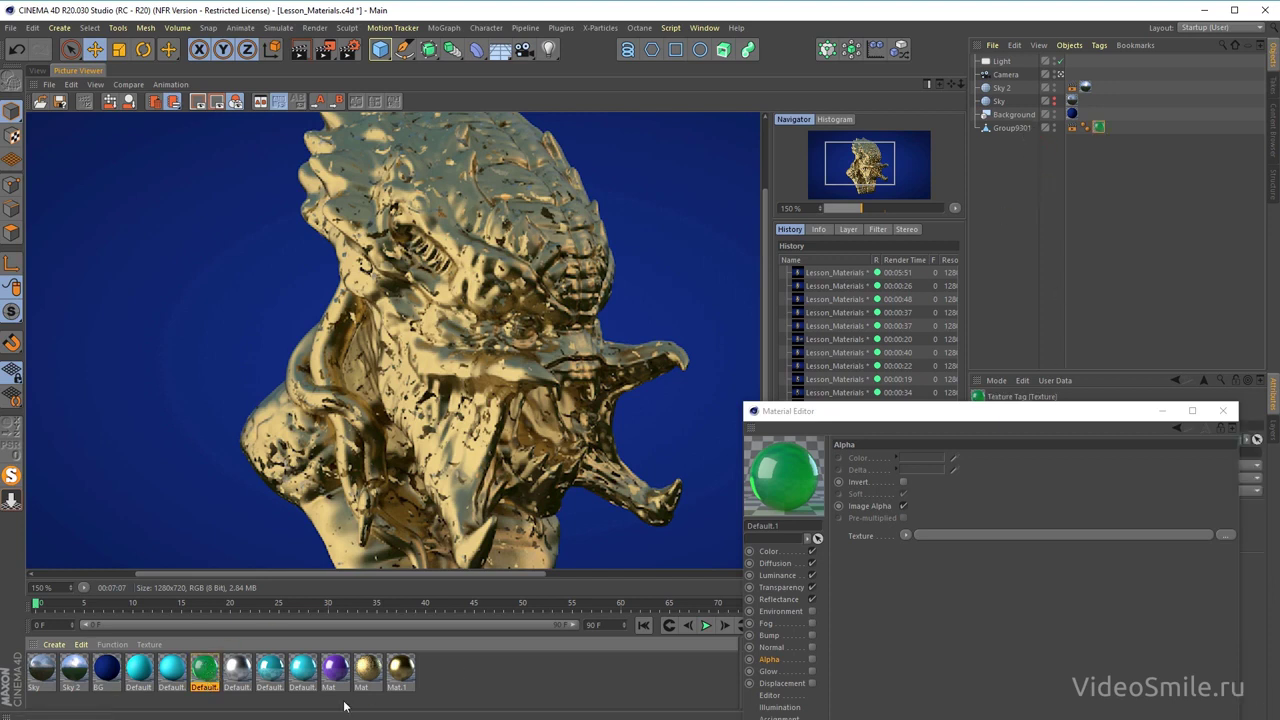
left_click(400, 670)
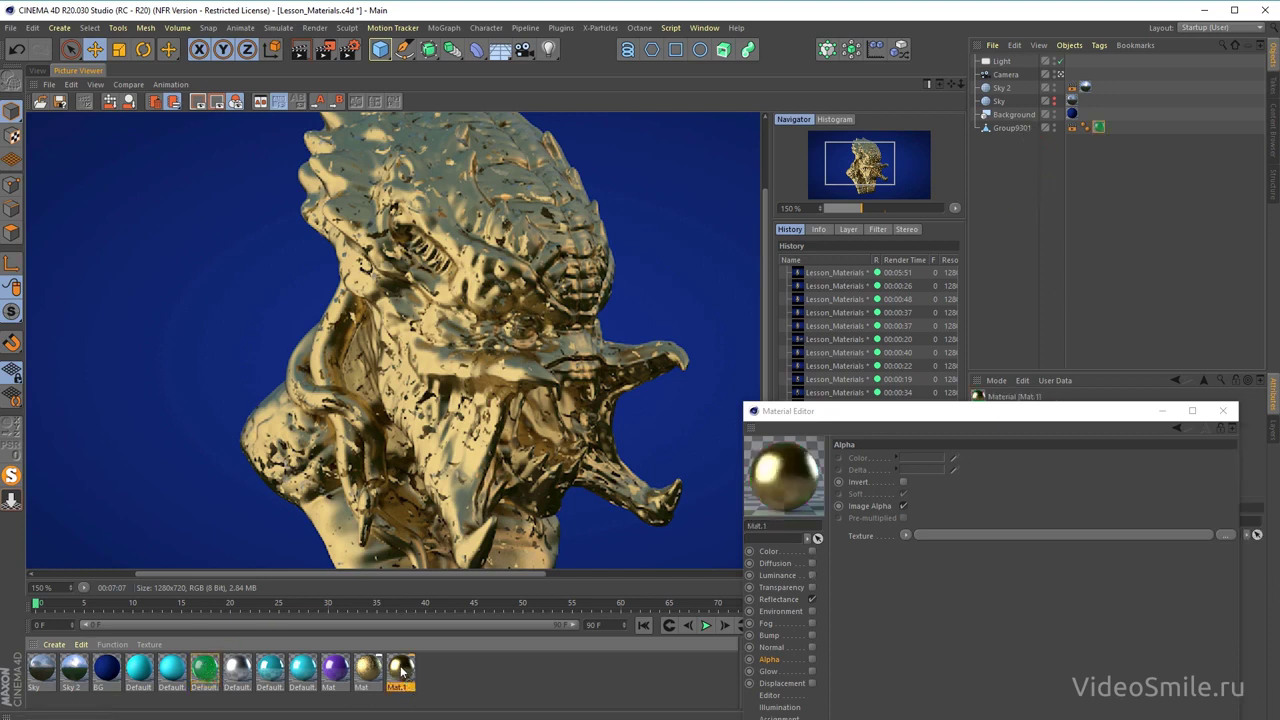
left_click_drag(400, 670, 1014, 128)
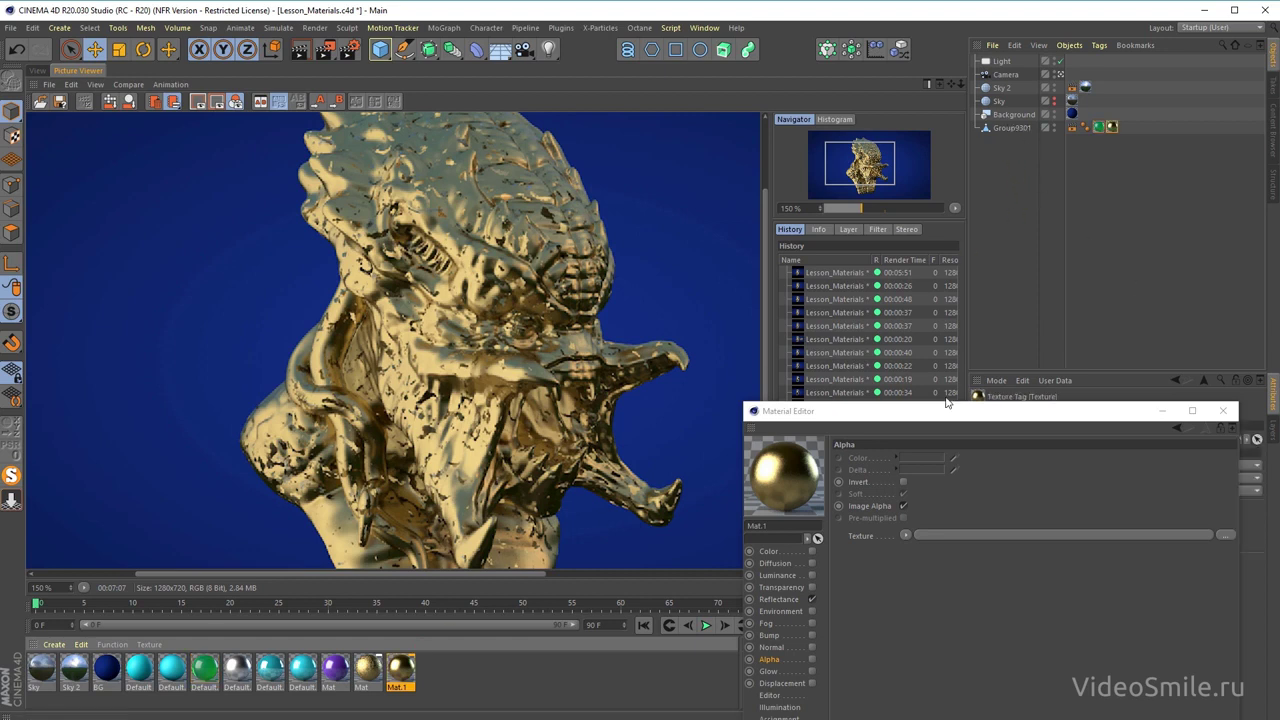
left_click_drag(946, 402, 976, 166)
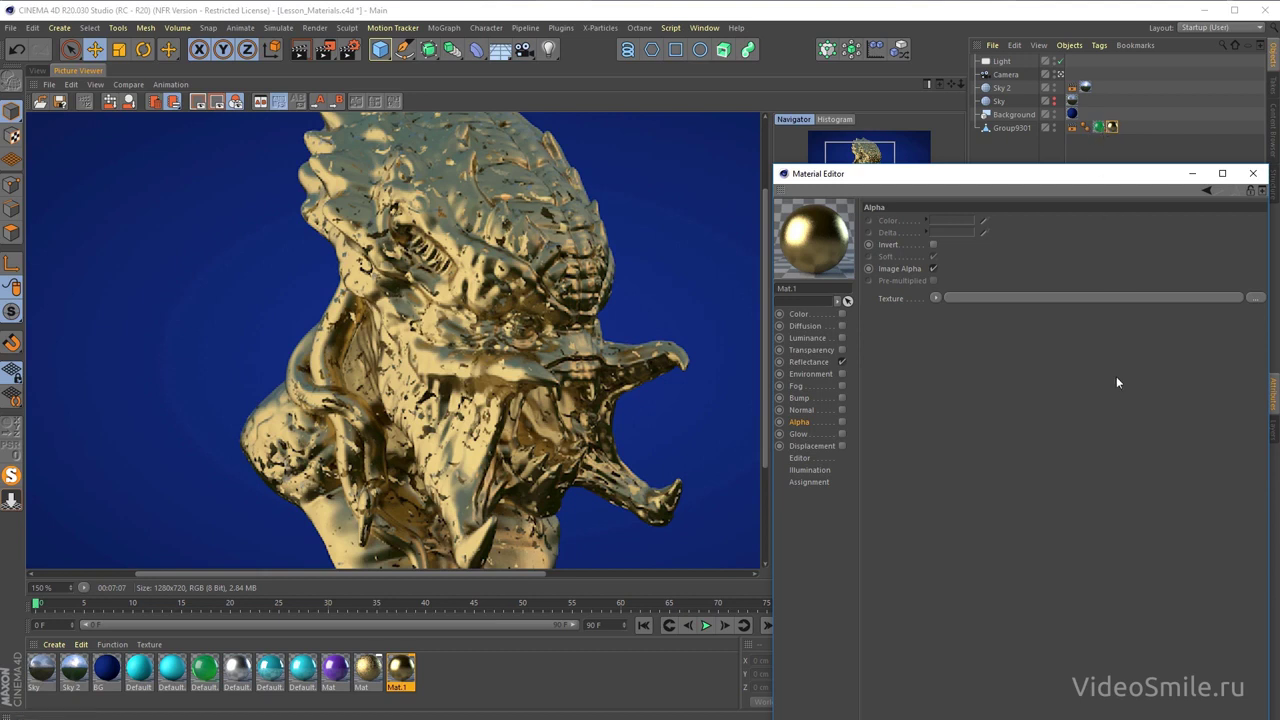
- Enable Mat.1's Alpha channel and load an Ambient Occlusion shader as its texture
left_click(842, 422)
left_click_drag(926, 178, 869, 148)
left_click(877, 265)
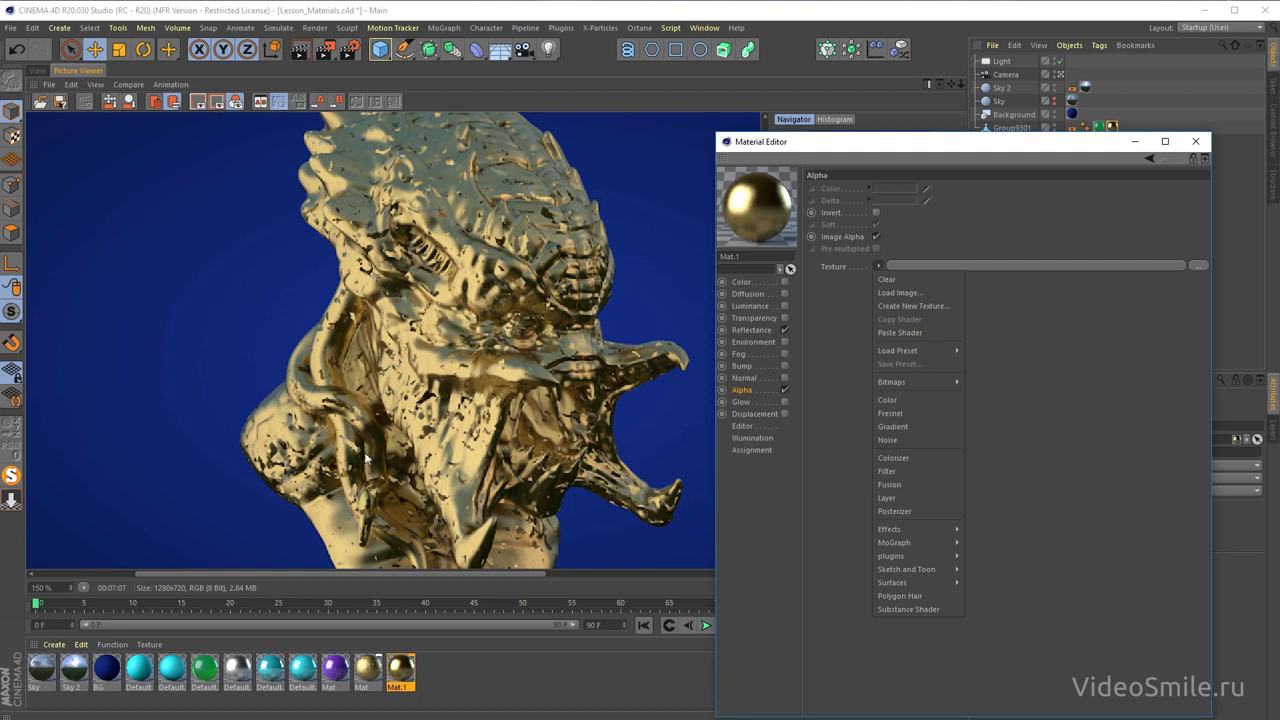
mouse_move(915, 529)
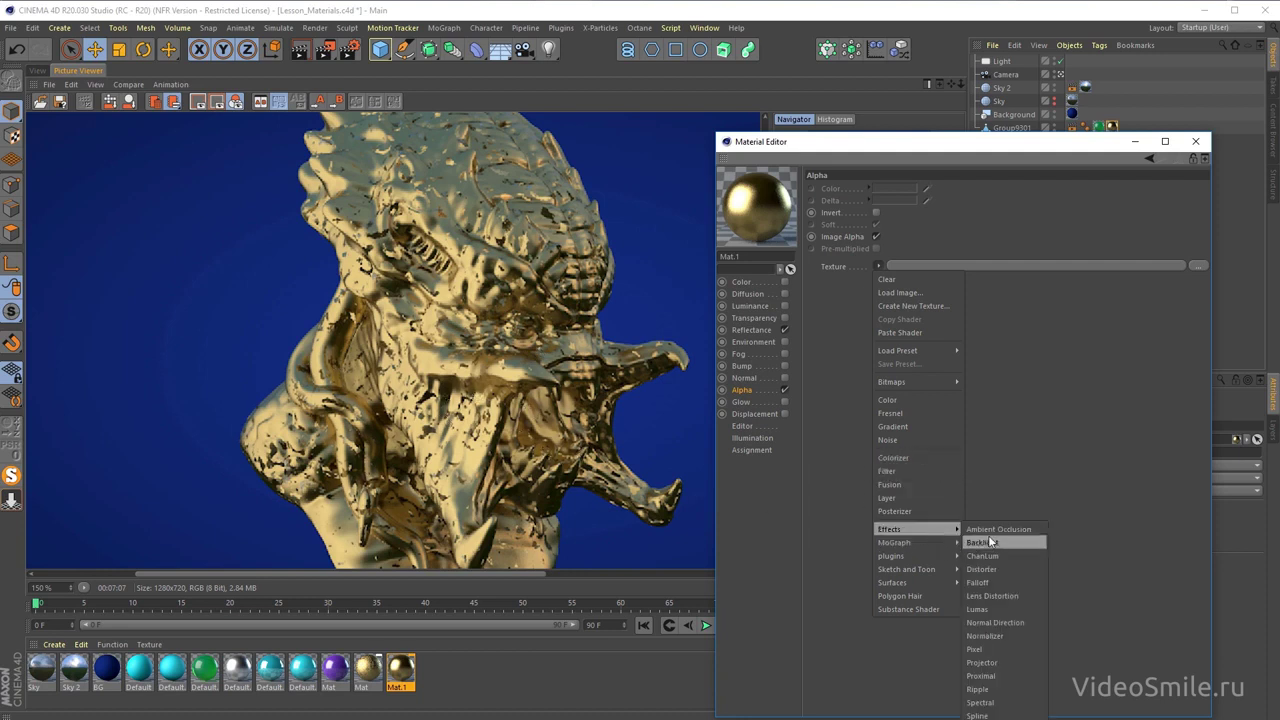
left_click(1010, 529)
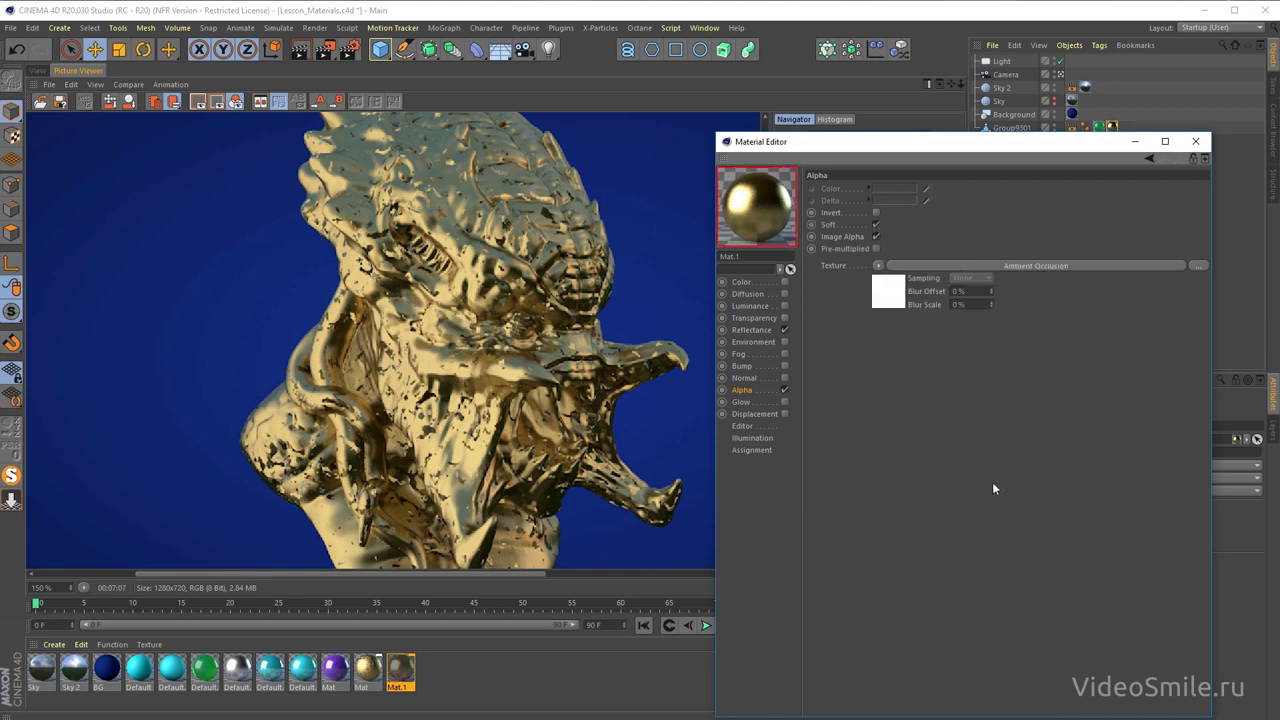
left_click_drag(911, 144, 898, 133)
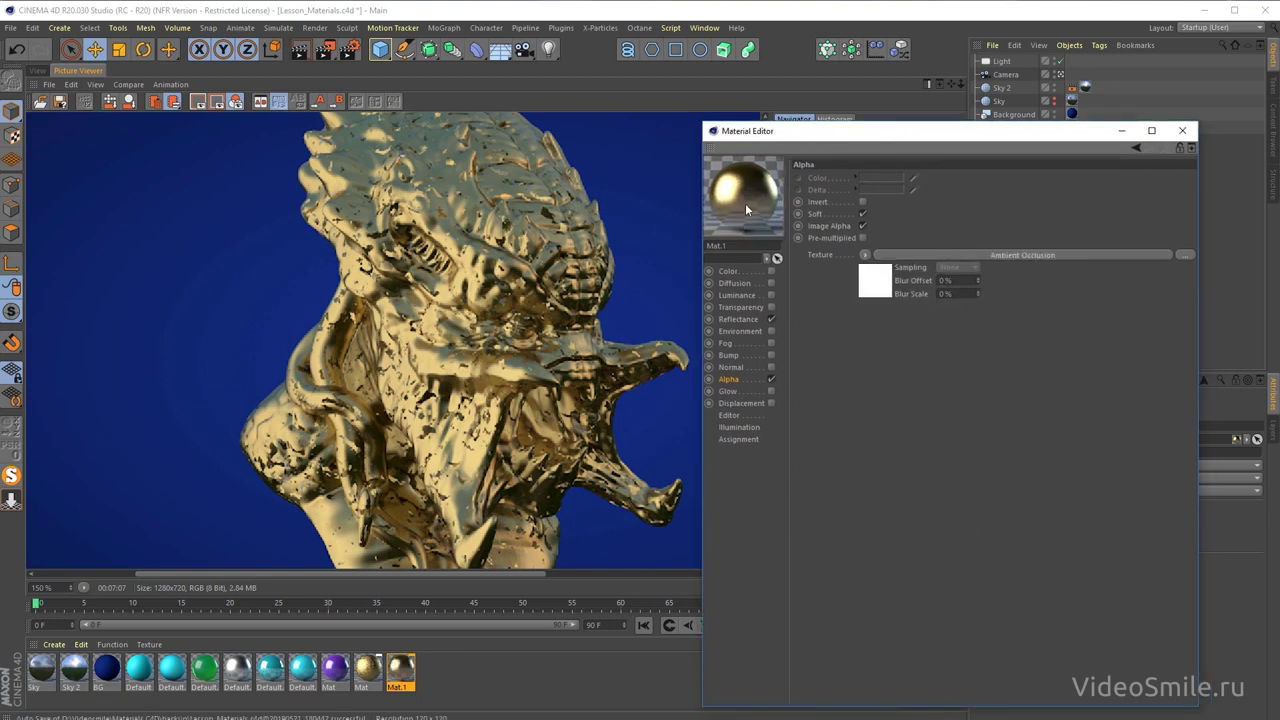
left_click(1008, 254)
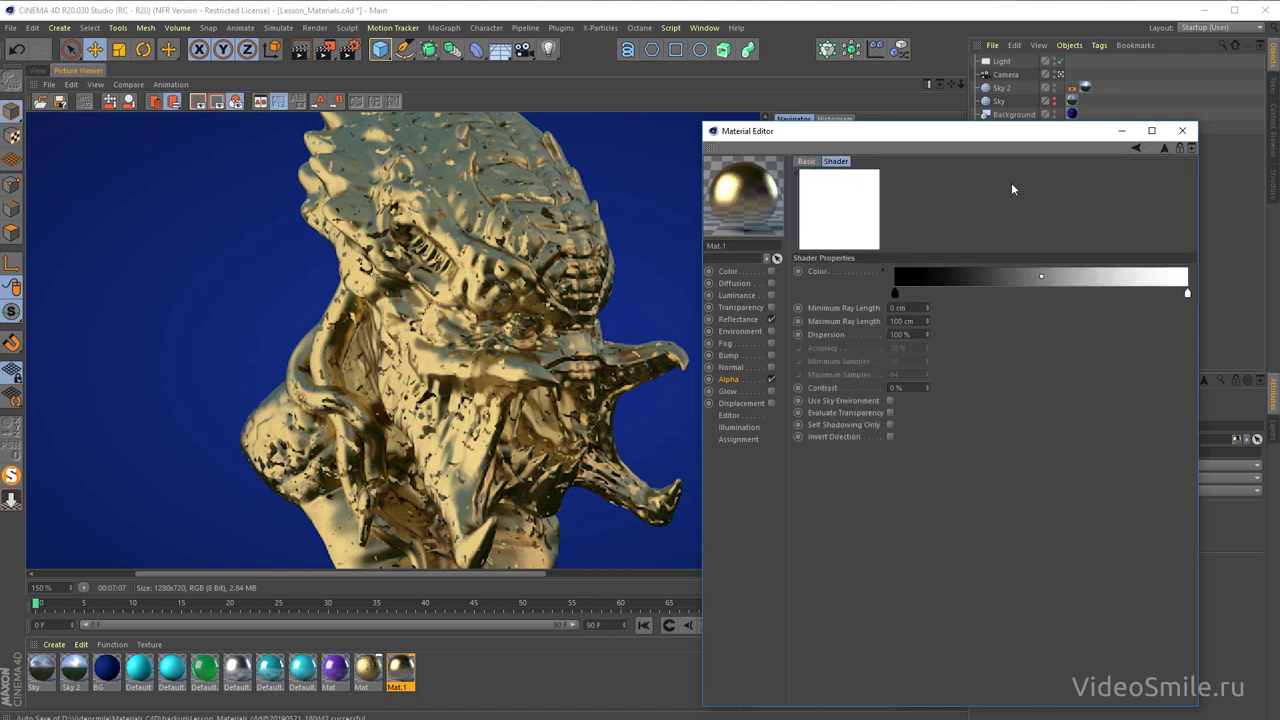
- Narrow the occlusion gradient: black knot right, white knot left, contrast 10%
left_click_drag(948, 134, 910, 128)
left_click_drag(857, 288, 921, 288)
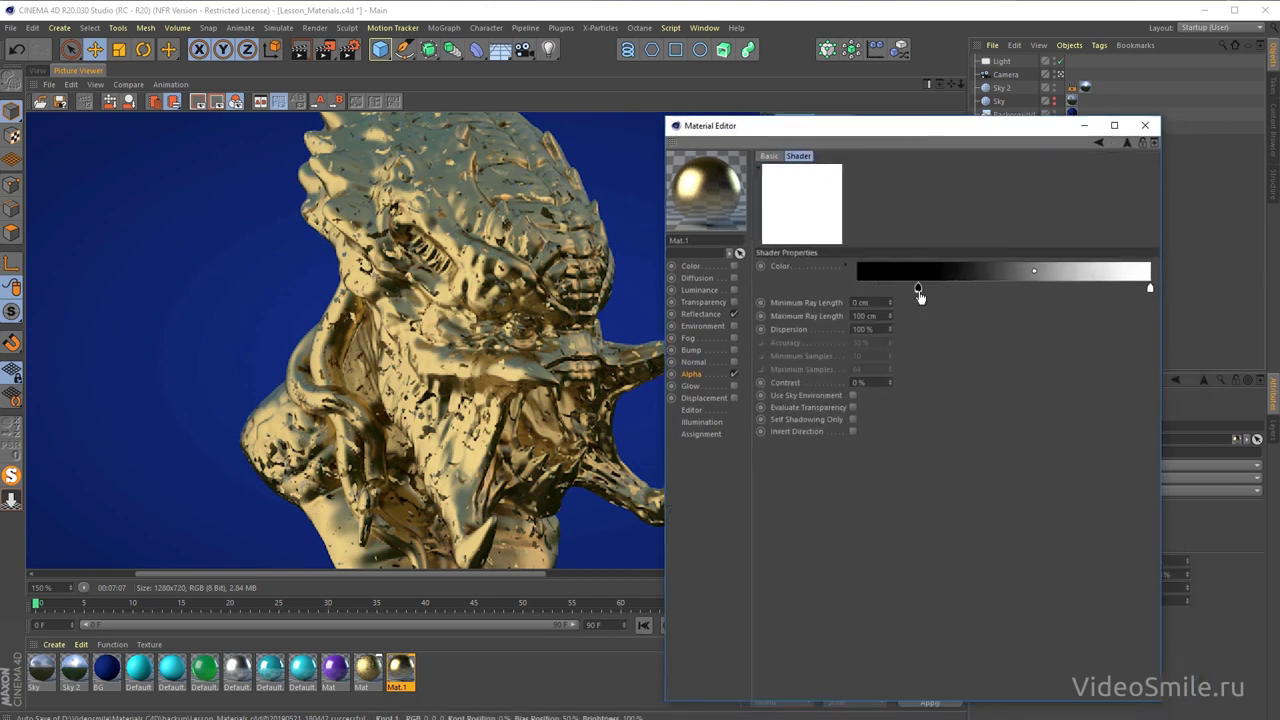
left_click_drag(1150, 290, 1031, 290)
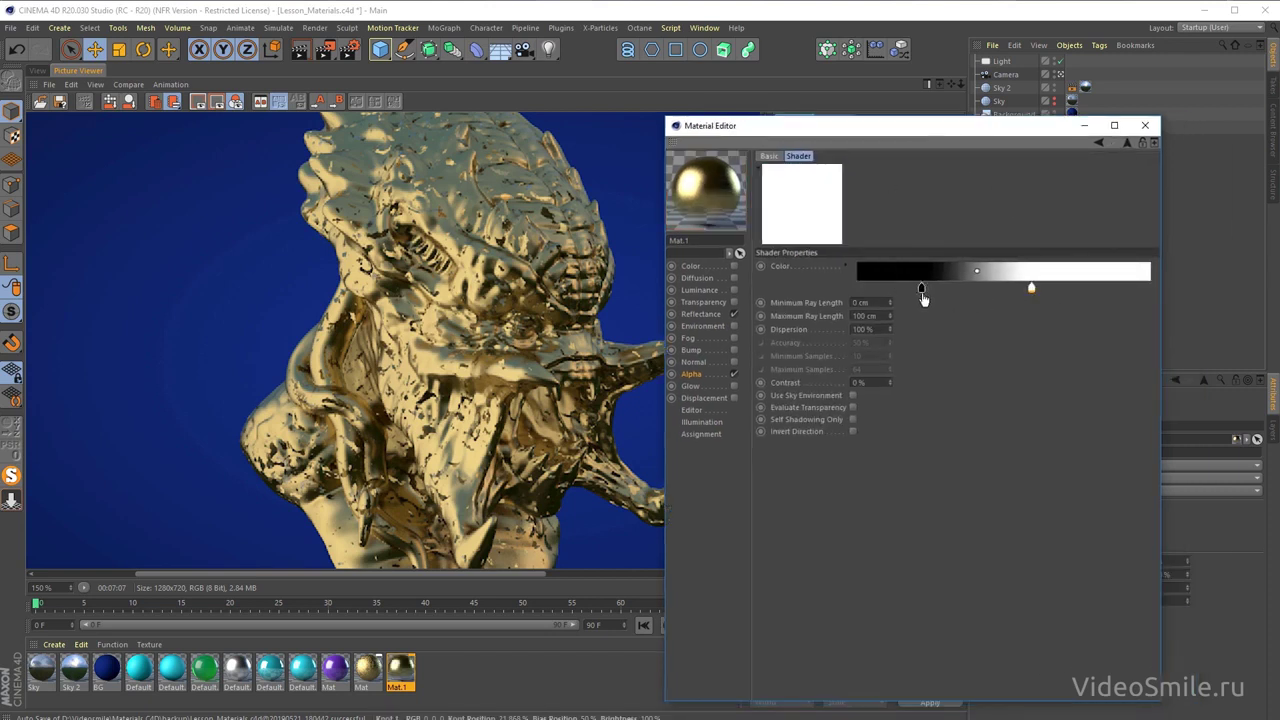
mouse_move(921, 292)
left_mouse_down()
mouse_move(1022, 288)
mouse_move(967, 289)
left_mouse_up()
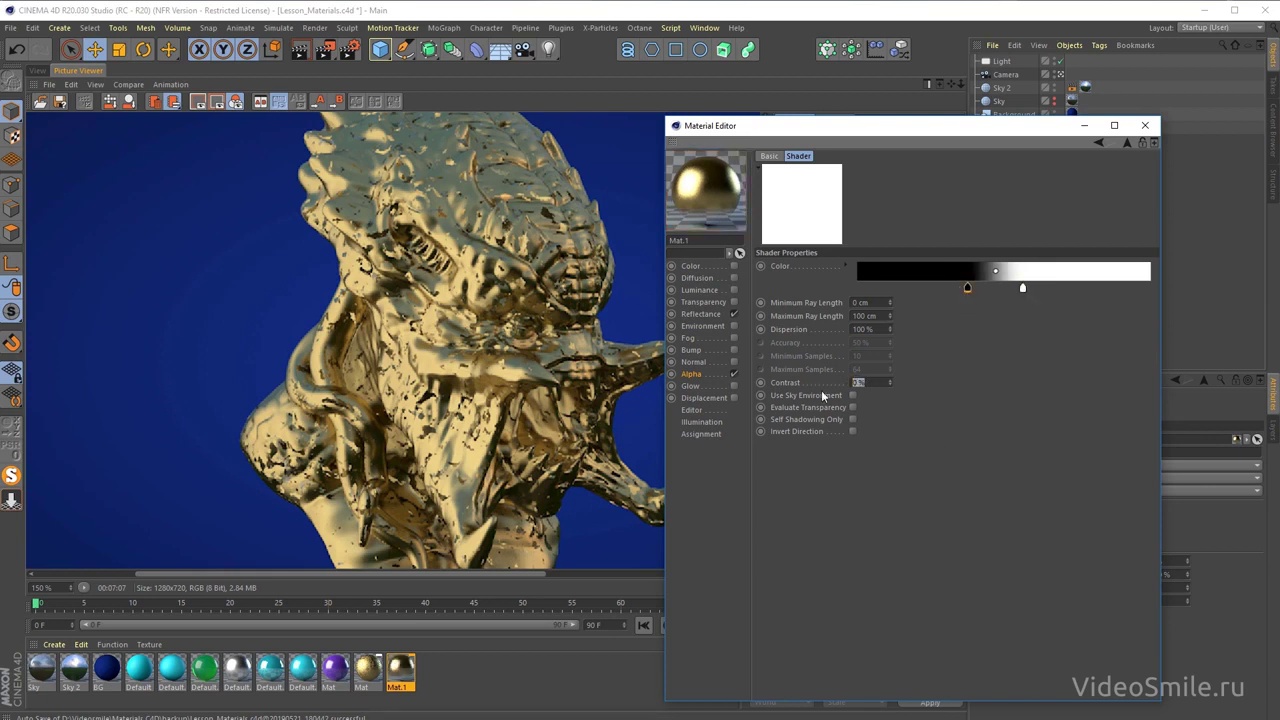
type("0")
key("Return")
left_click_drag(925, 133, 967, 159)
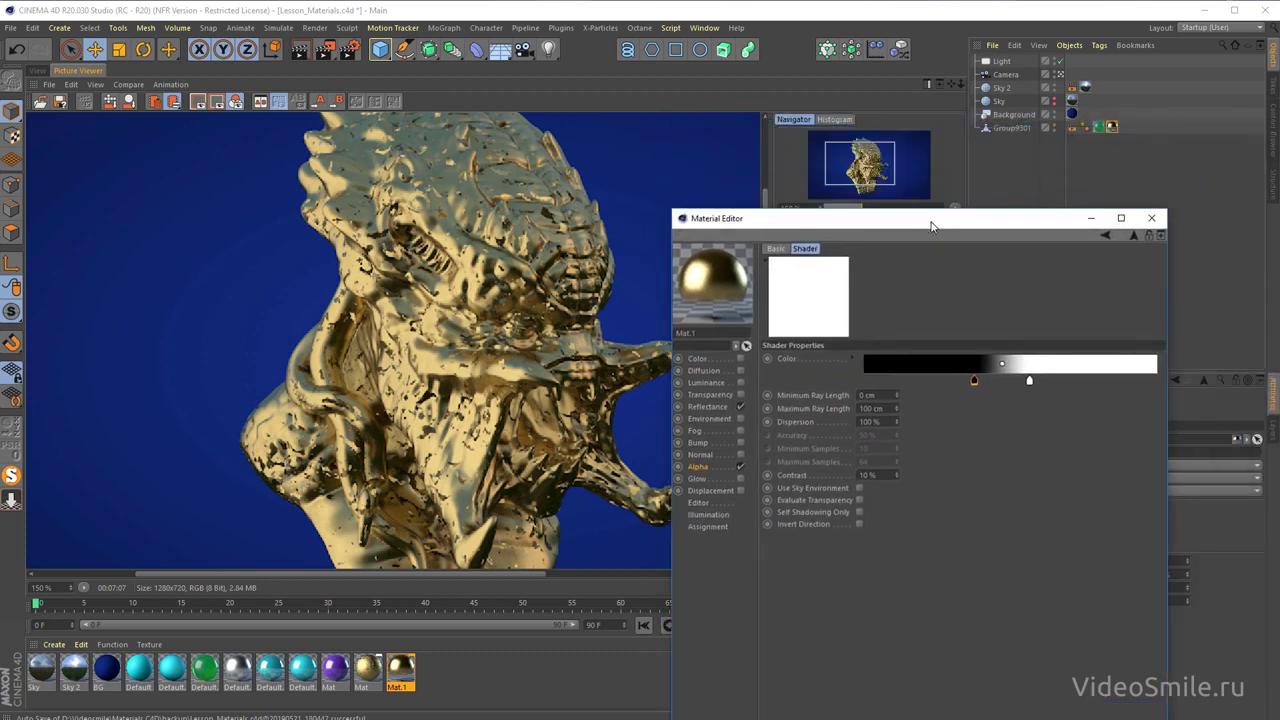
- Re-render the creature and zoom and pan the Picture Viewer to inspect the green patches
left_click(324, 49)
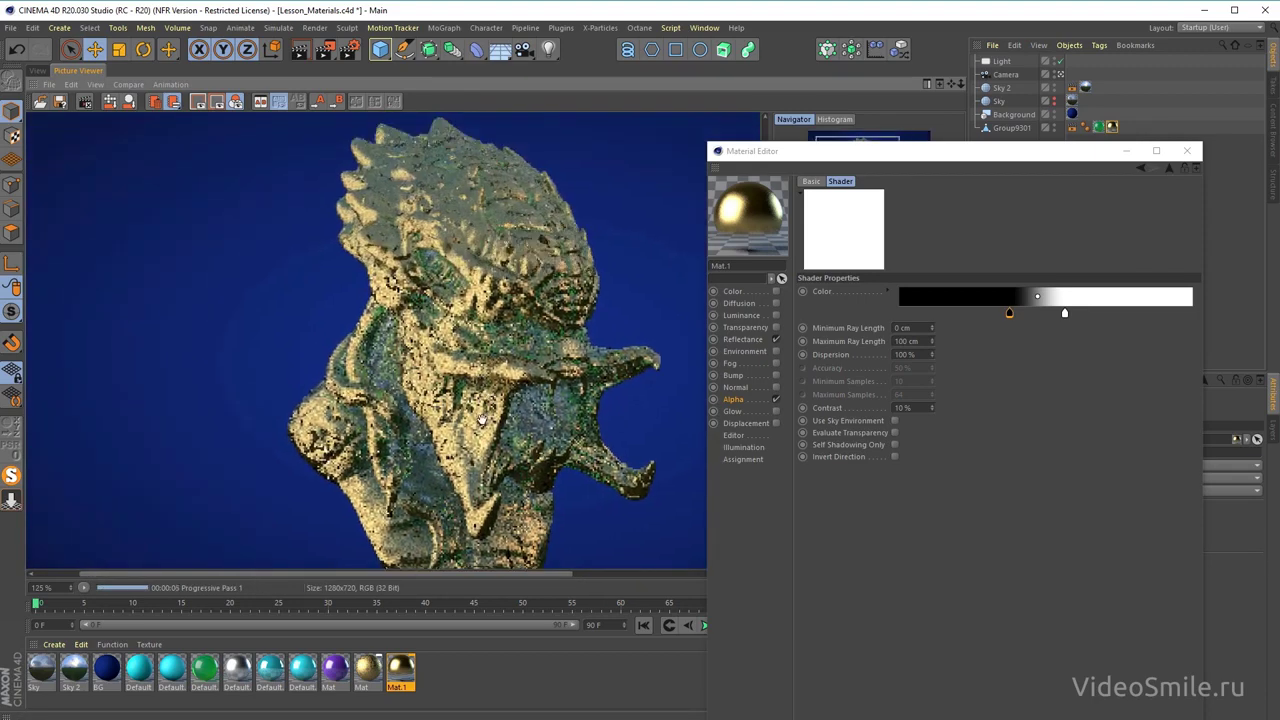
scroll(427, 356, "up", 2)
left_click_drag(370, 348, 405, 307)
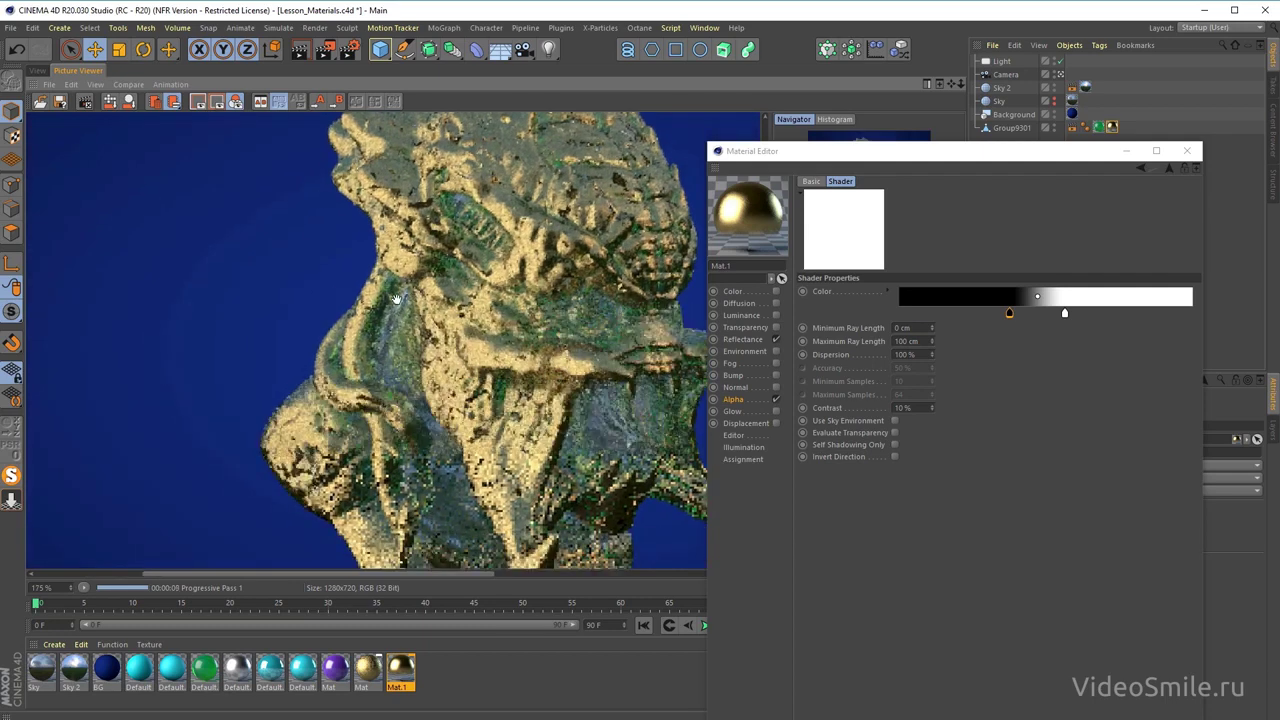
left_click_drag(400, 290, 385, 332)
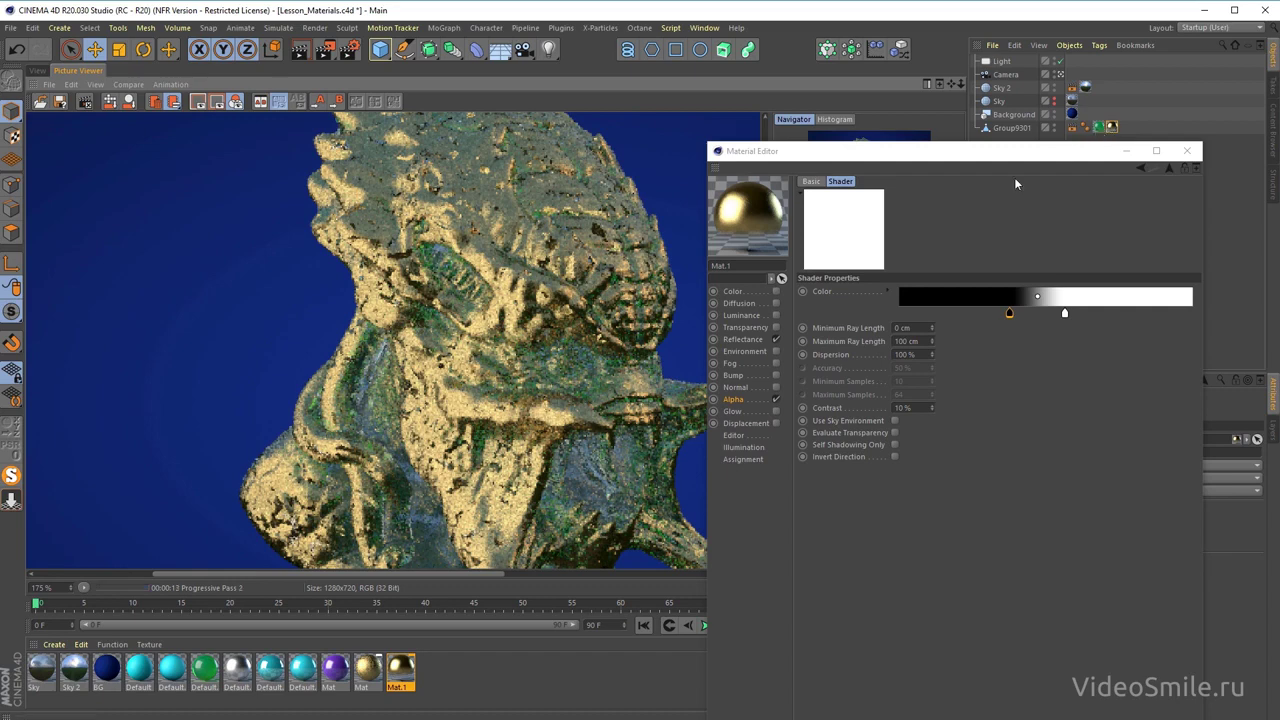
mouse_move(530, 378)
left_mouse_down()
mouse_move(494, 300)
mouse_move(520, 405)
left_mouse_up()
scroll(494, 340, "down", 1)
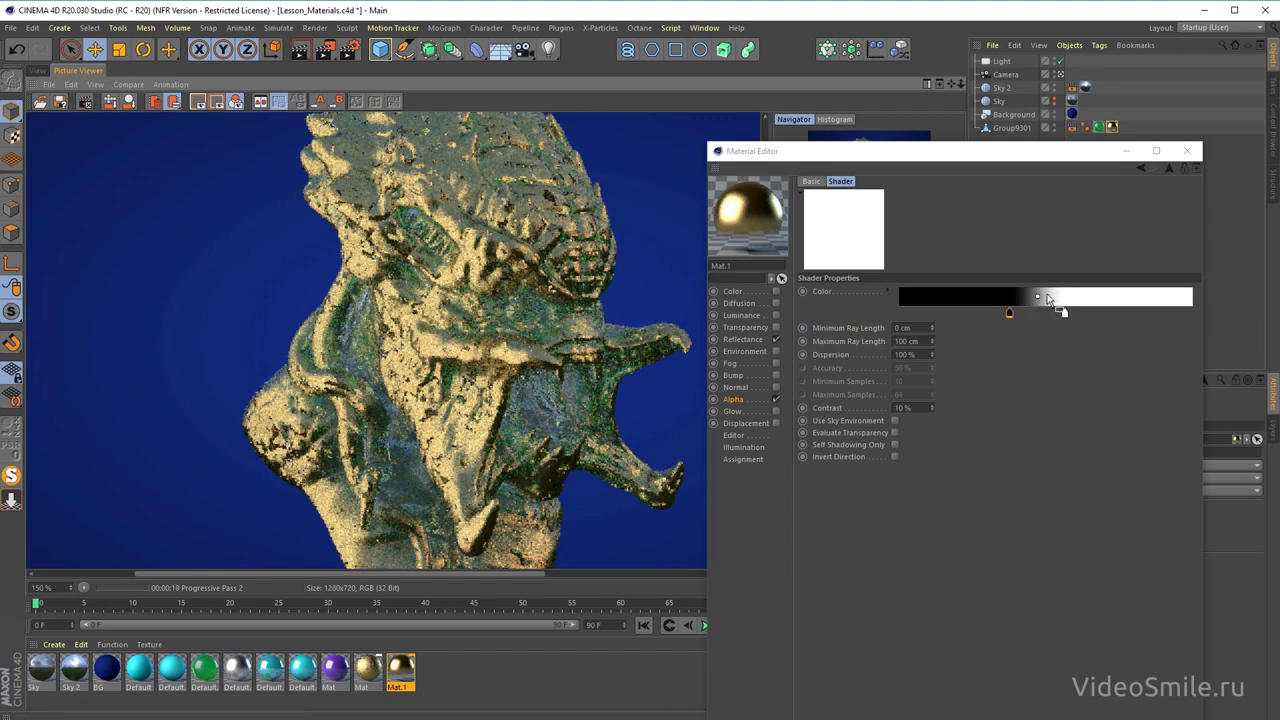
right_click(1047, 298)
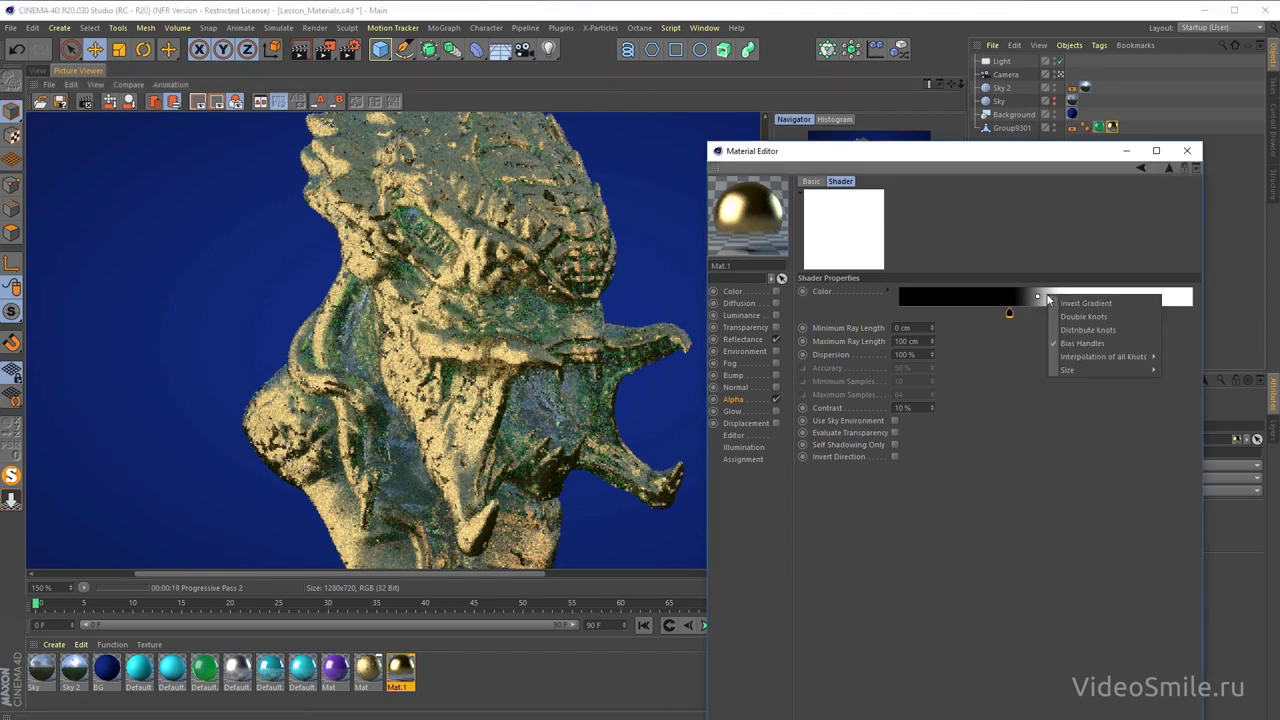
- Invert Mat.1's occlusion gradient to run white to black and check the render
left_click(1099, 305)
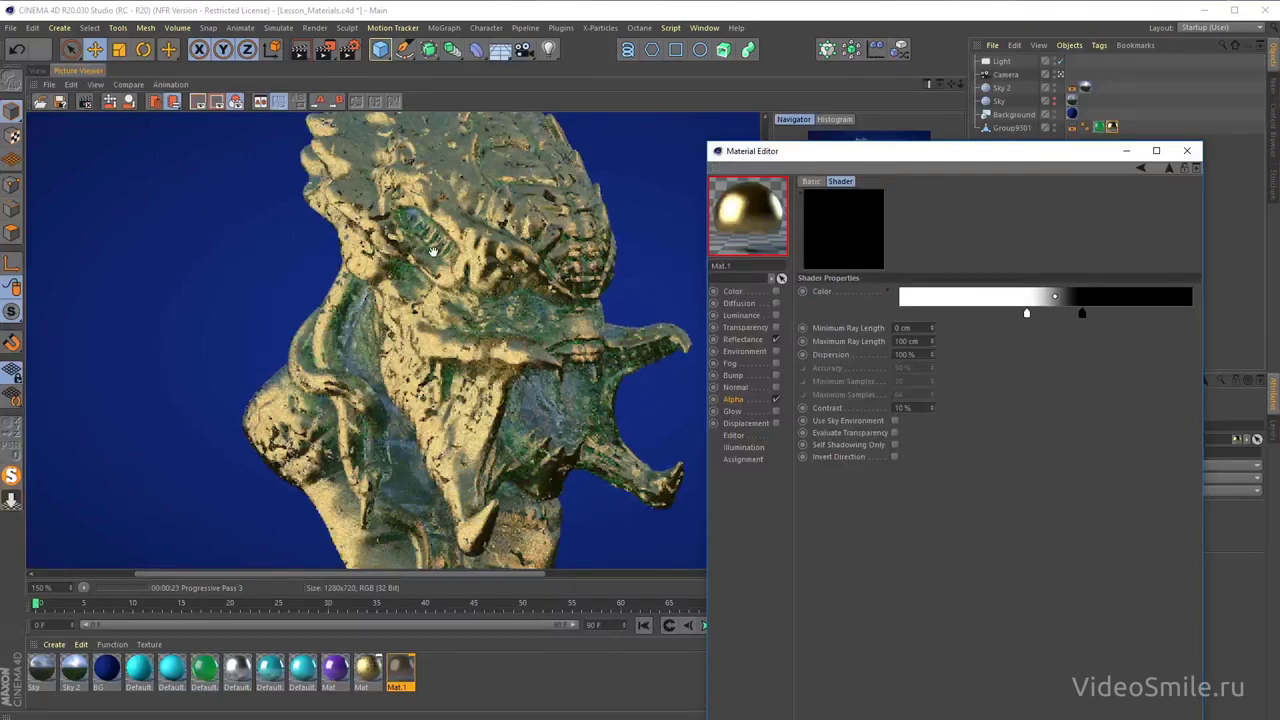
scroll(448, 354, "down", 2)
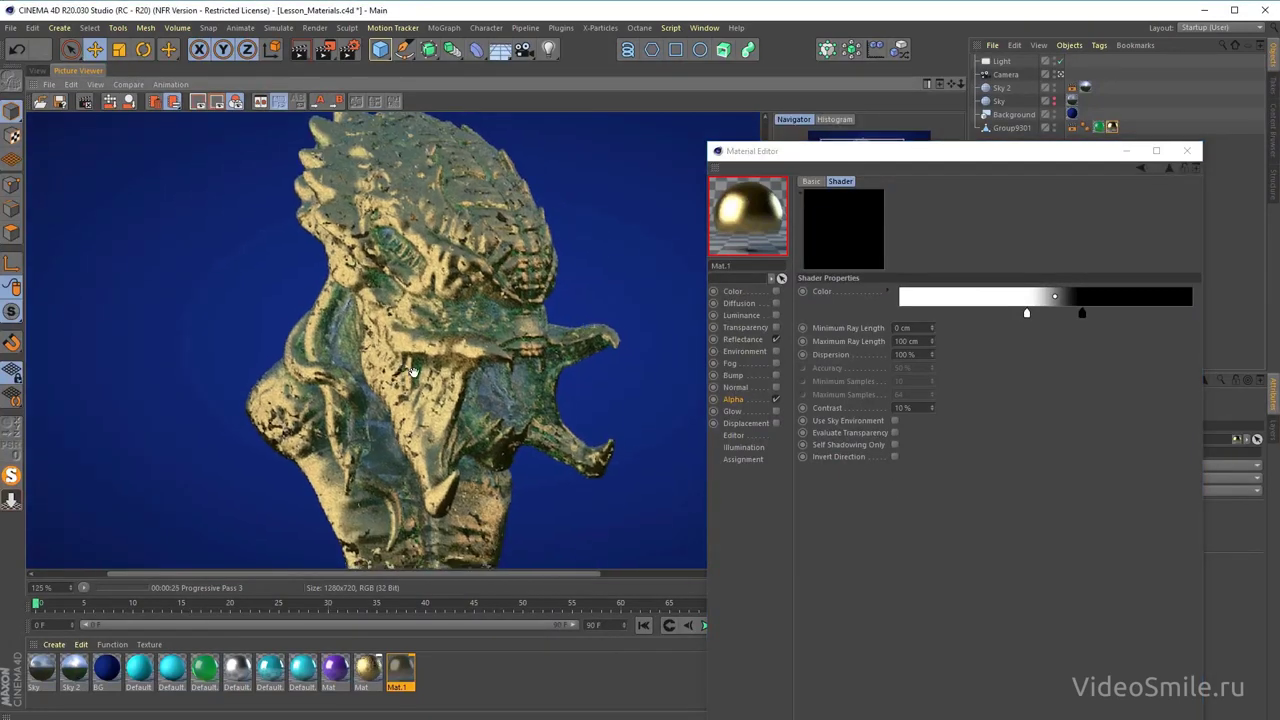
left_click_drag(782, 151, 862, 127)
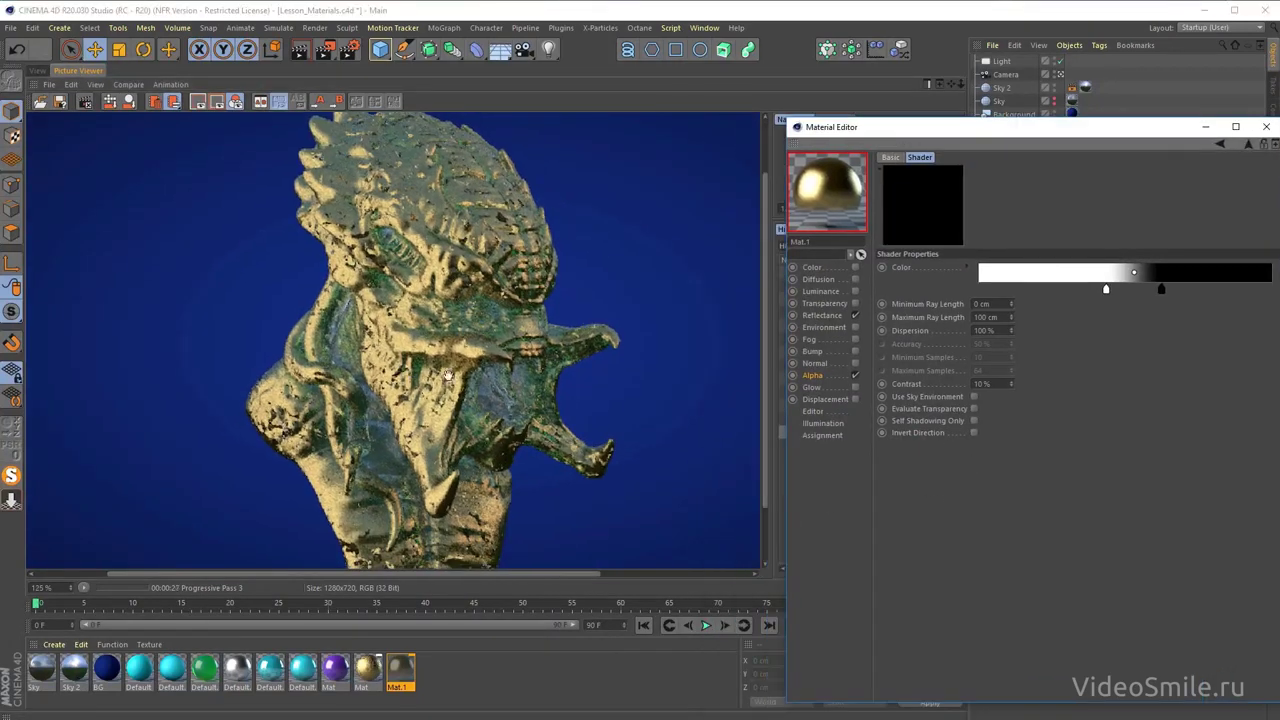
left_click_drag(448, 375, 405, 362)
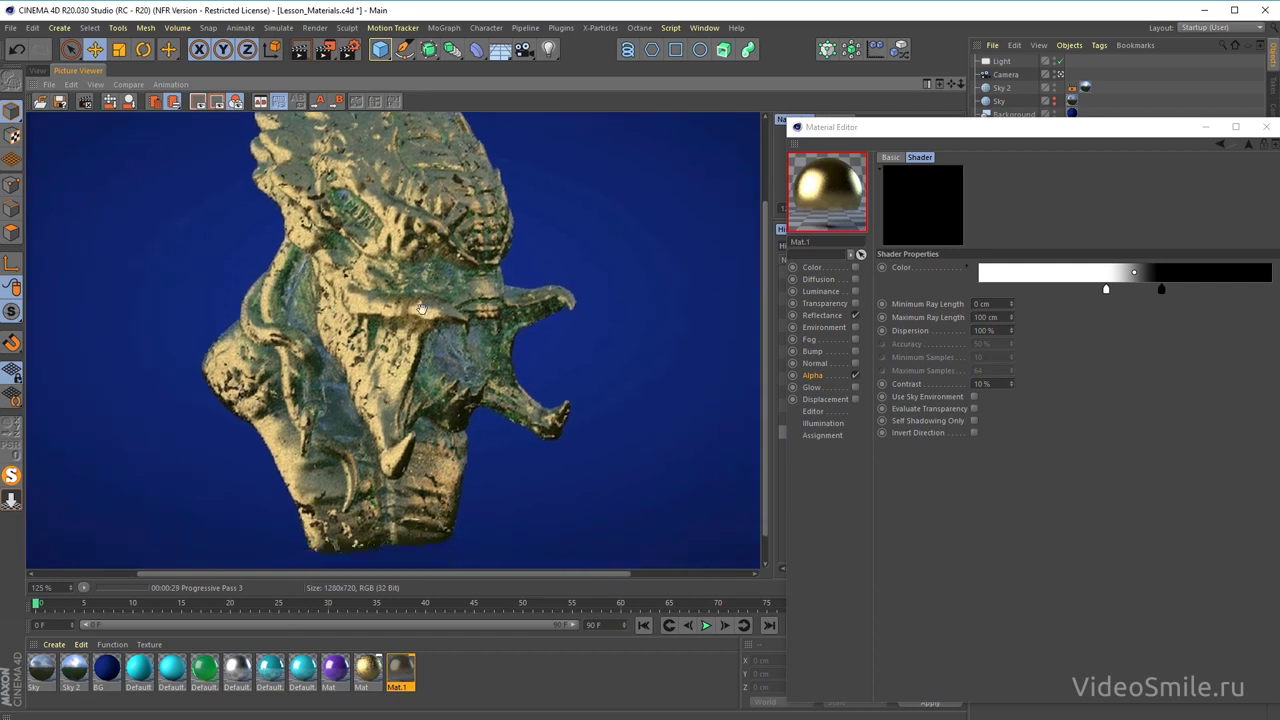
mouse_move(479, 534)
left_mouse_down()
mouse_move(443, 295)
mouse_move(464, 311)
mouse_move(446, 293)
mouse_move(451, 335)
left_mouse_up()
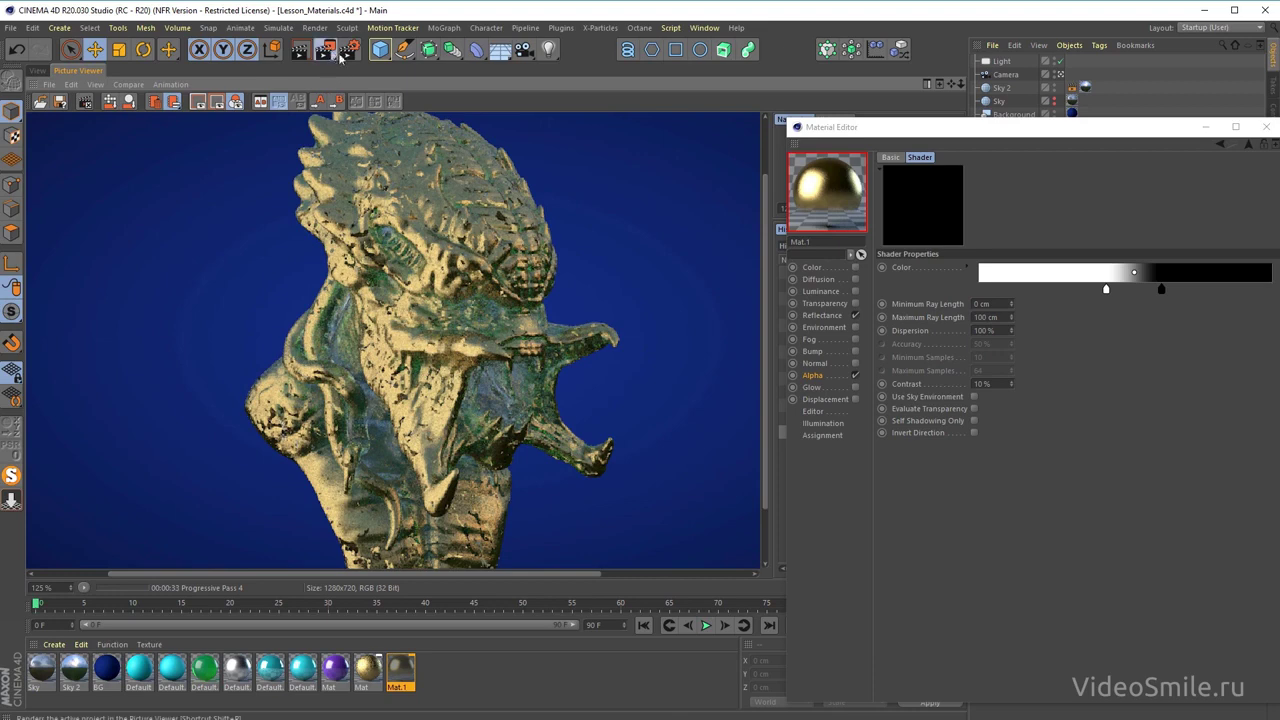
- Restart the render with the inverted mask and zoom around to see gold in the crevices
left_click(324, 49)
left_click(877, 522)
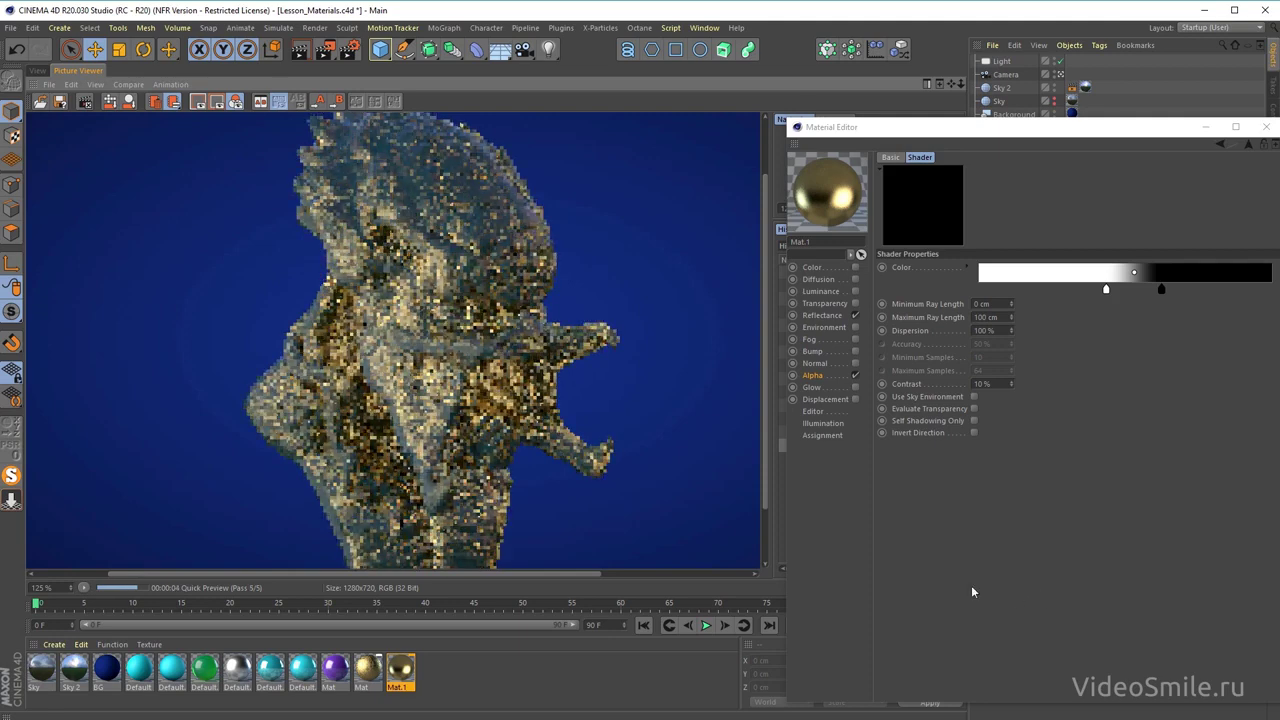
scroll(460, 328, "up", 2)
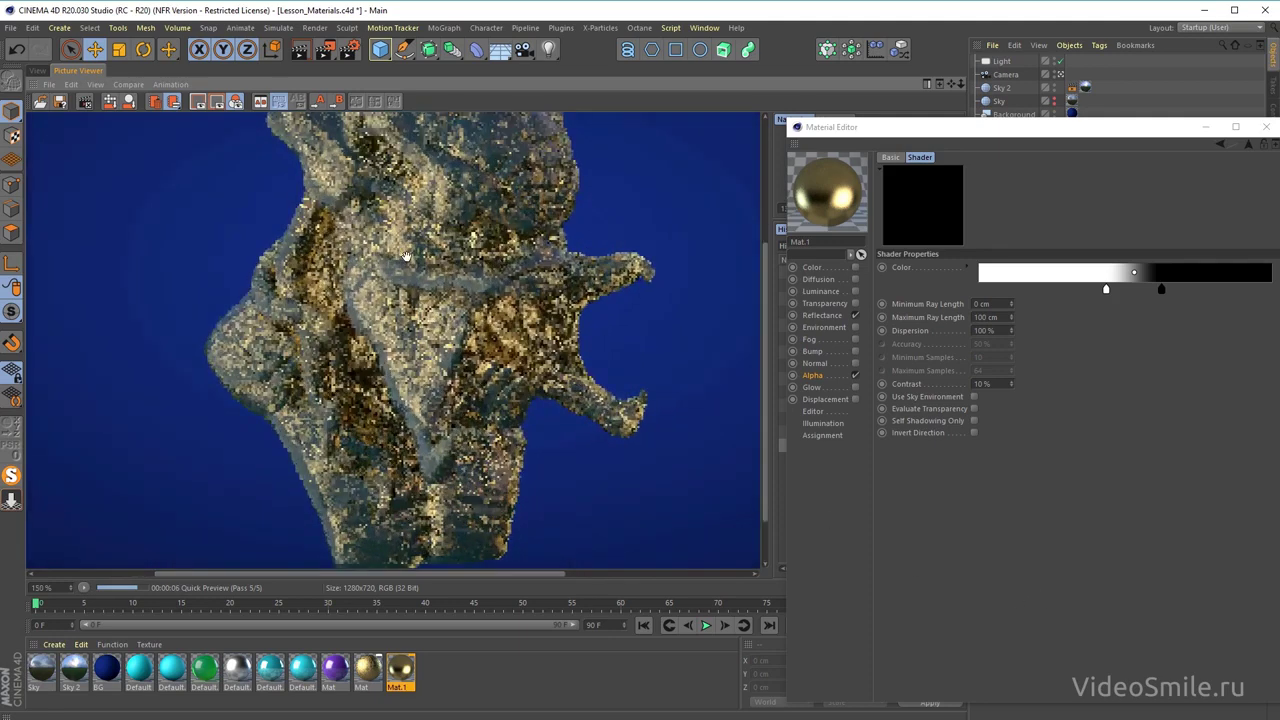
scroll(445, 370, "up", 2)
scroll(426, 404, "up", 1)
scroll(462, 458, "down", 2)
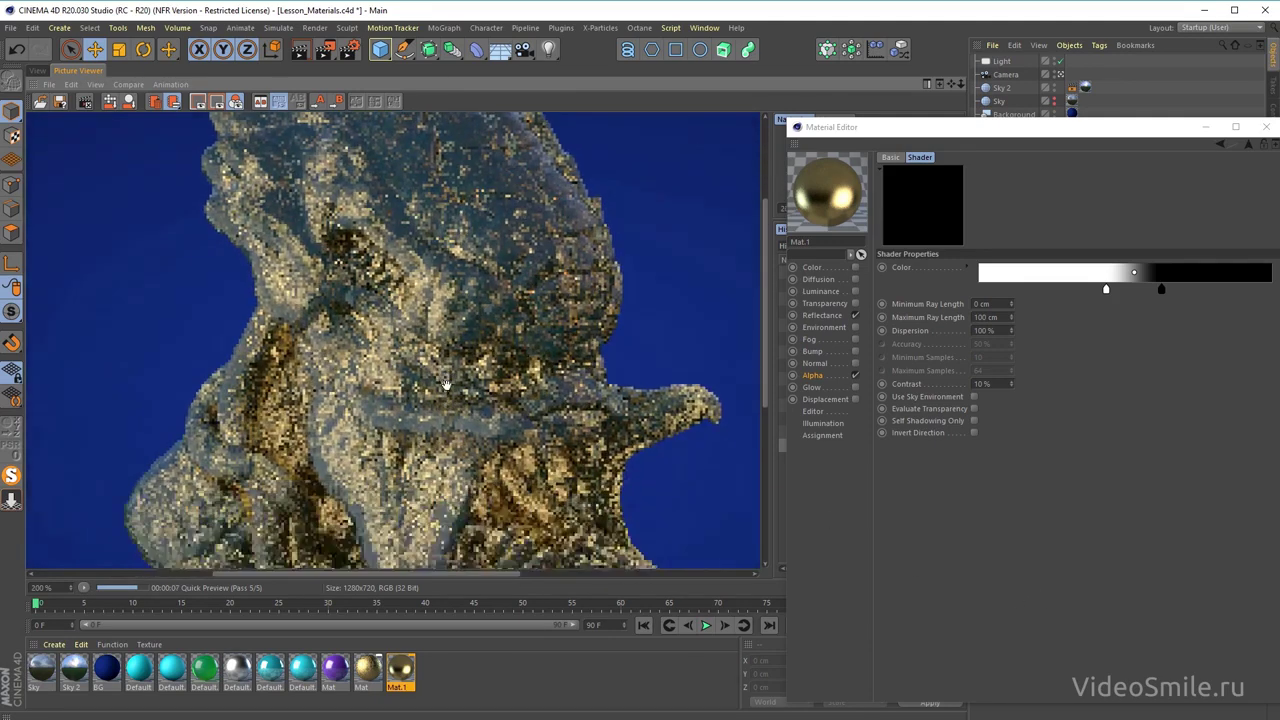
scroll(462, 458, "down", 1)
scroll(414, 460, "down", 3)
scroll(408, 465, "down", 1)
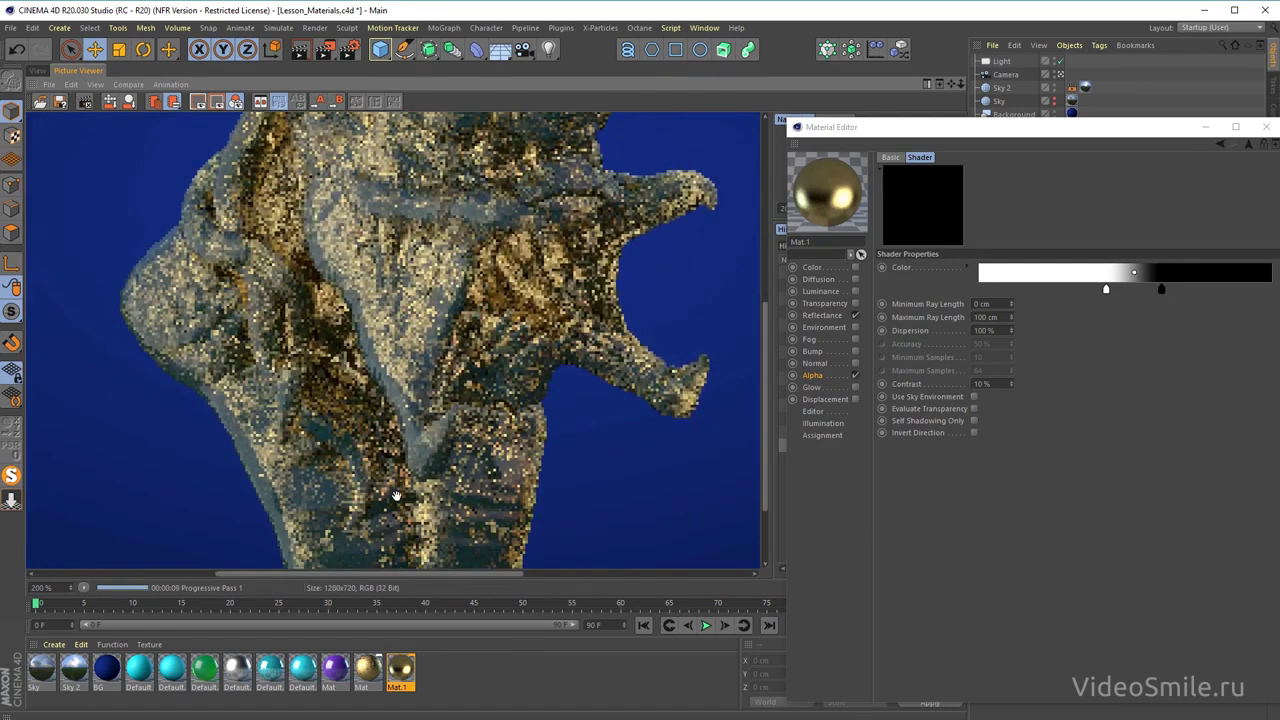
scroll(346, 259, "up", 1)
scroll(428, 204, "up", 2)
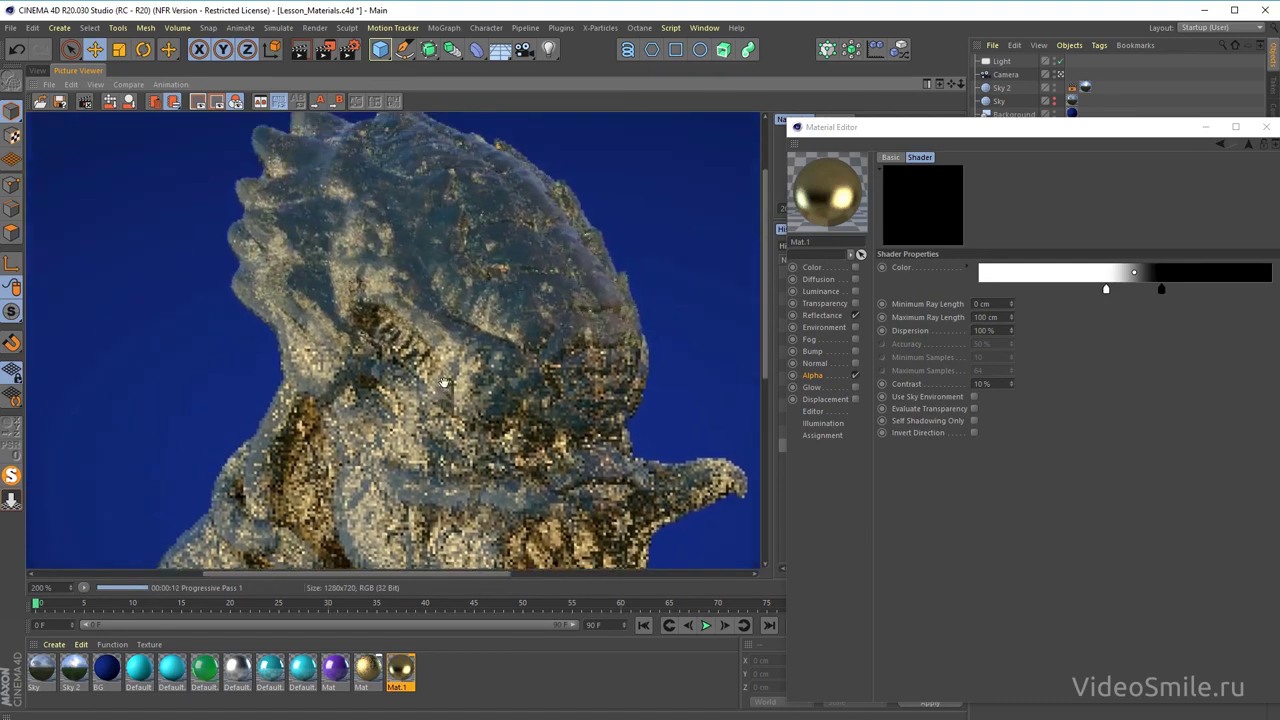
scroll(420, 300, "up", 2)
scroll(446, 391, "down", 2)
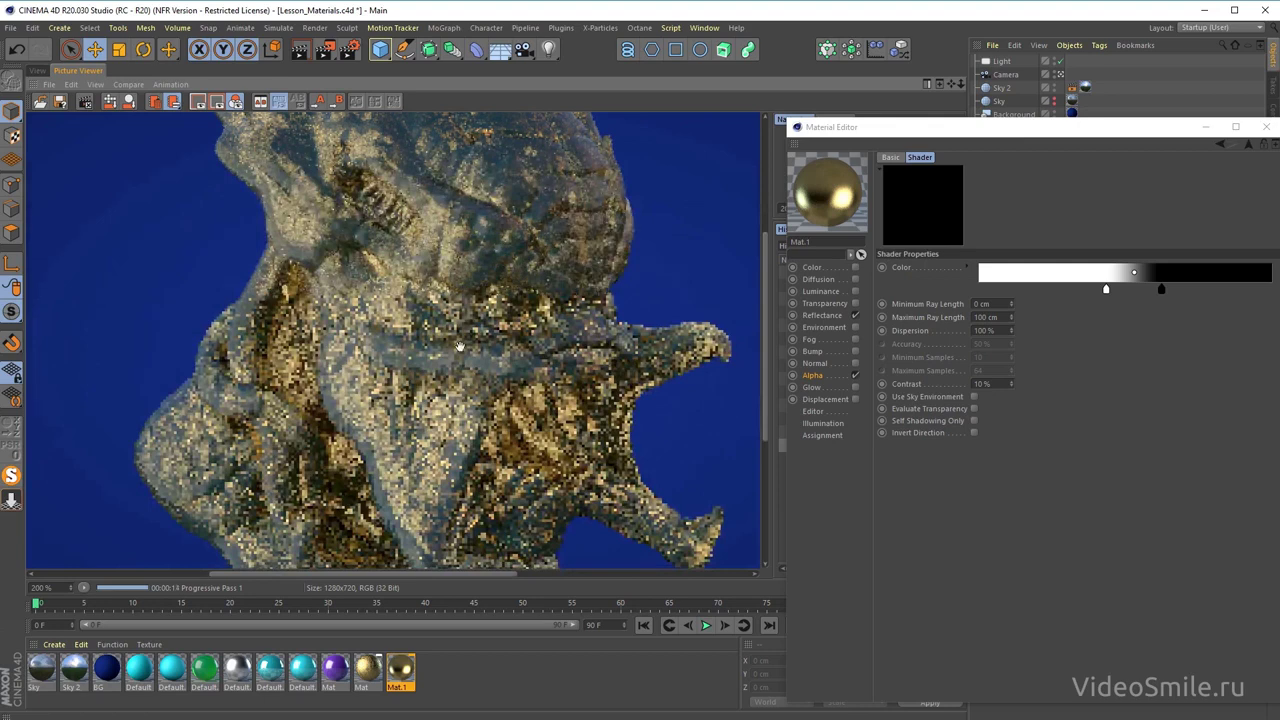
scroll(509, 392, "down", 1)
scroll(509, 392, "down", 1)
scroll(509, 392, "down", 1)
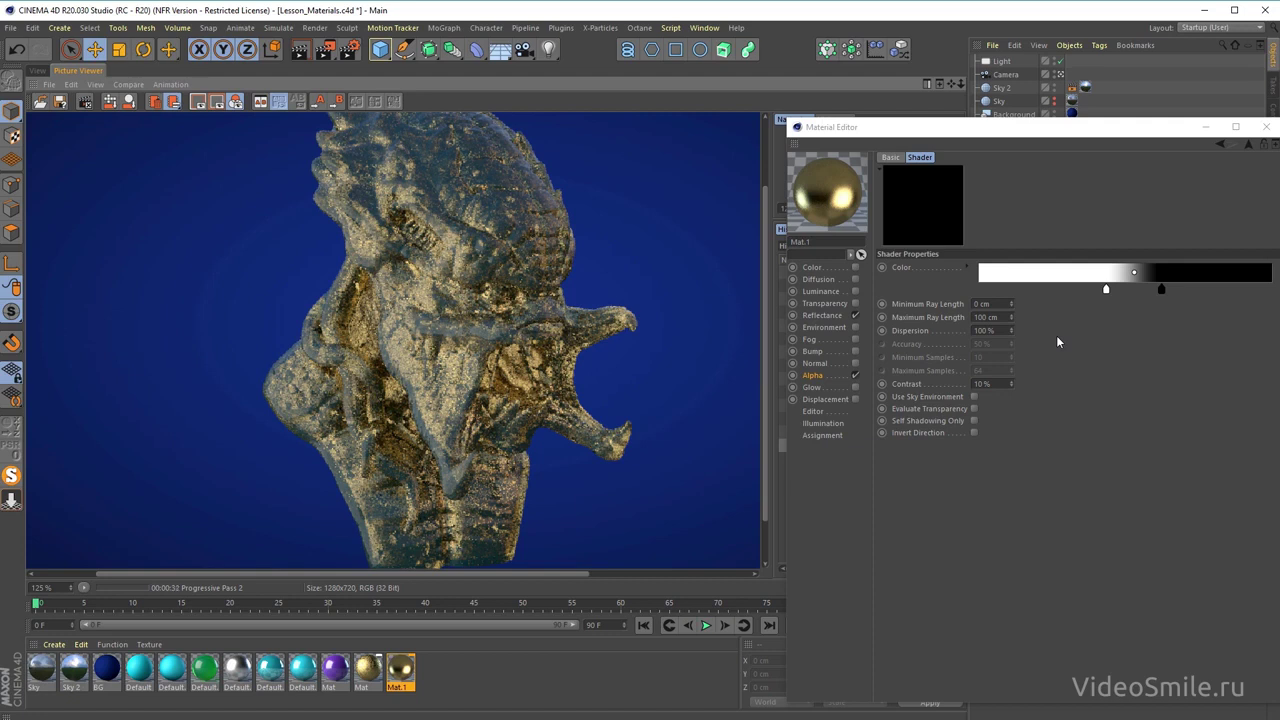
left_click_drag(1029, 130, 996, 264)
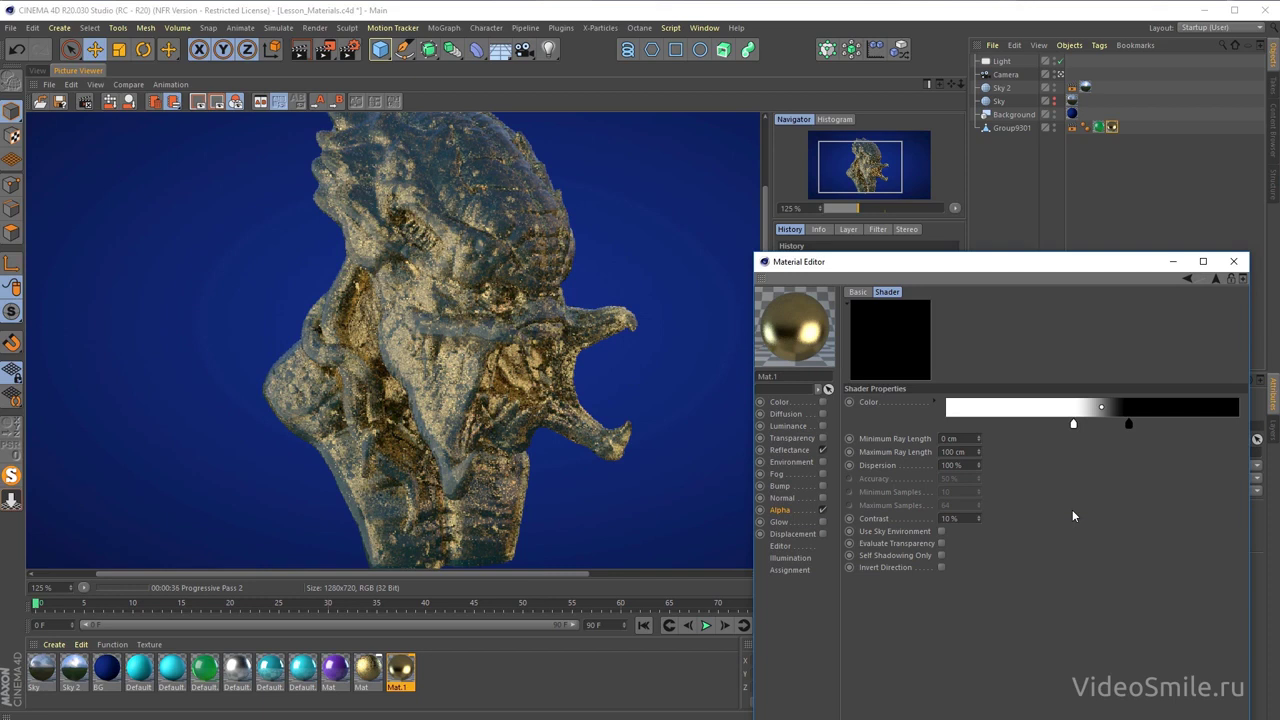
- Apply the cyan Default.1 material to Group9301 and give its Alpha channel a Noise shader
left_click(267, 675)
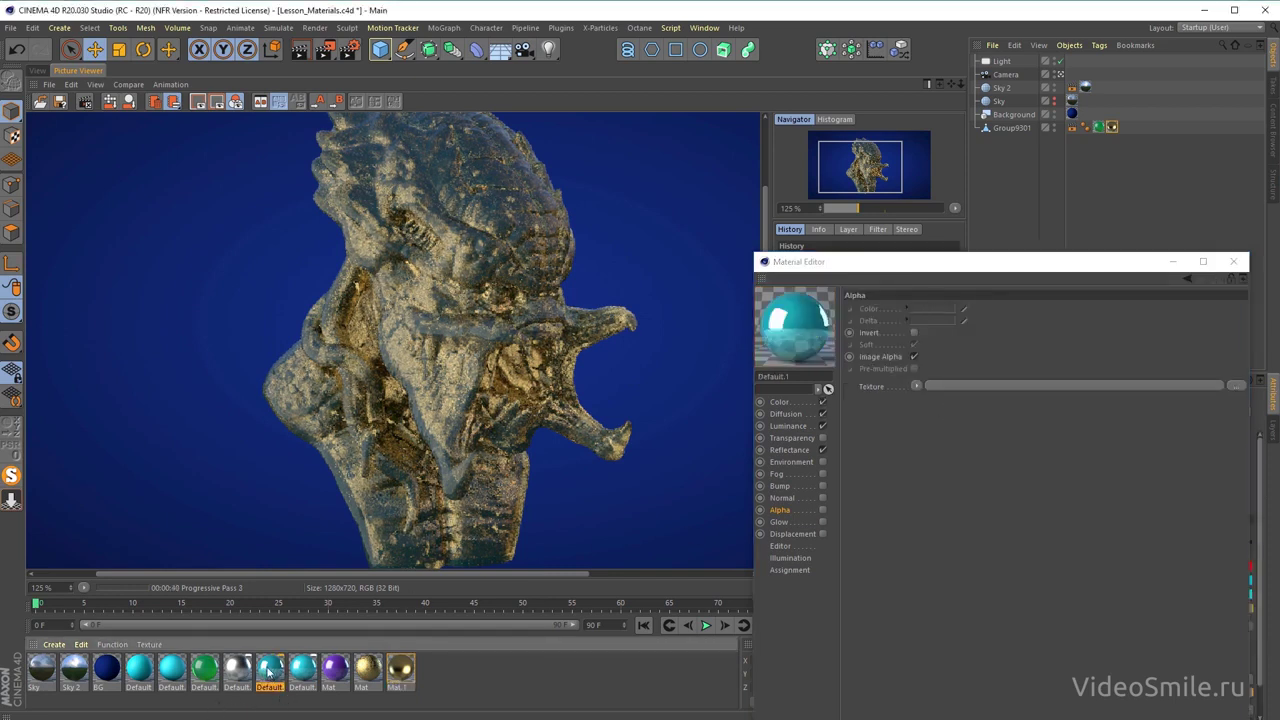
left_click_drag(1018, 130, 1014, 128)
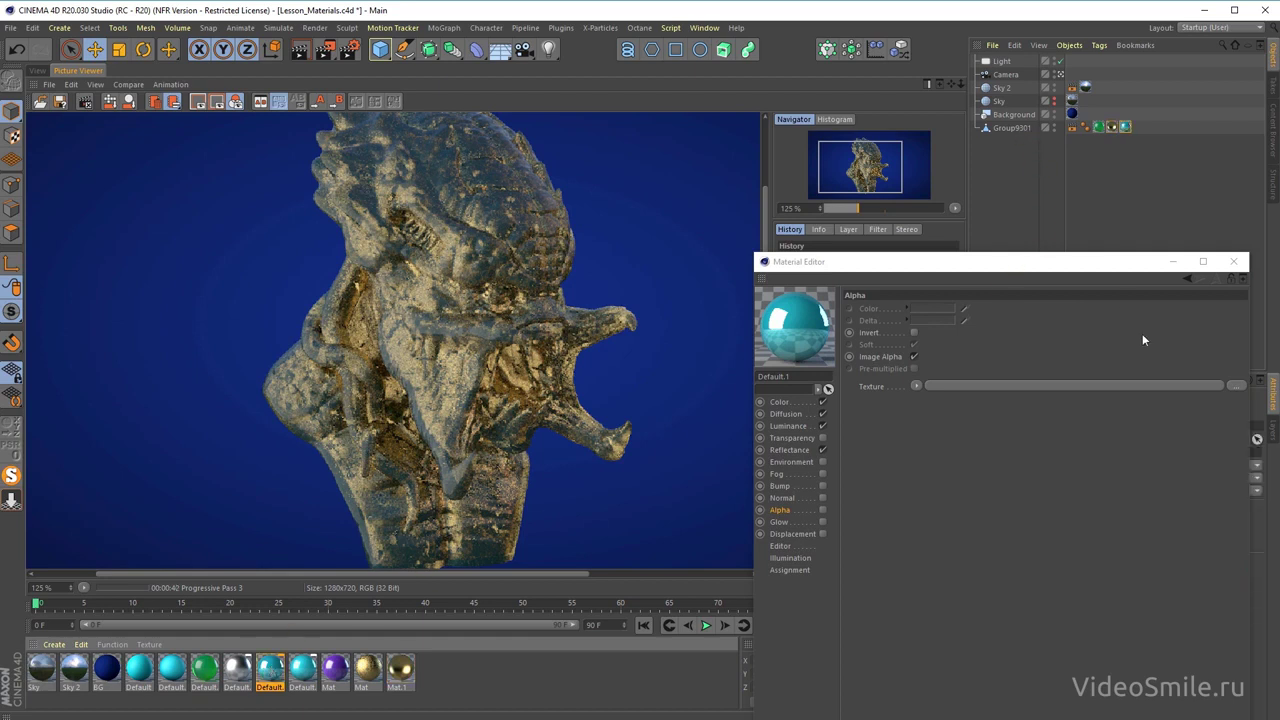
left_click_drag(910, 268, 846, 144)
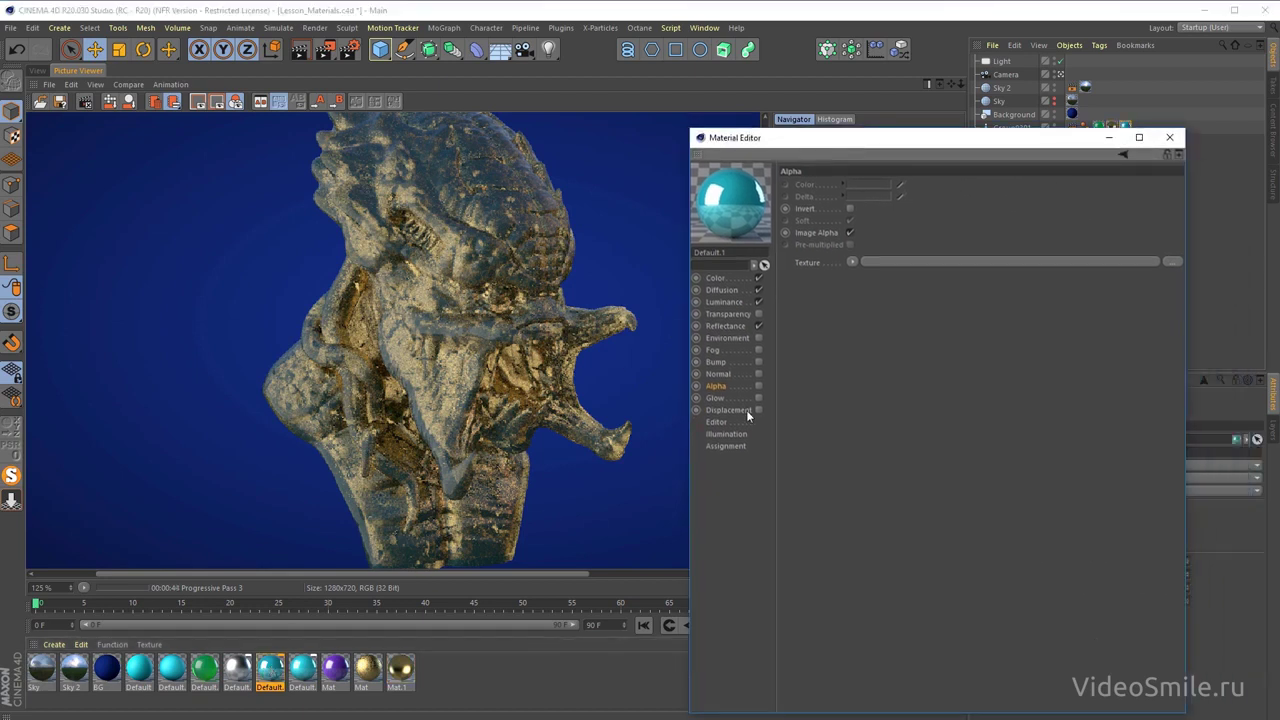
left_click(758, 386)
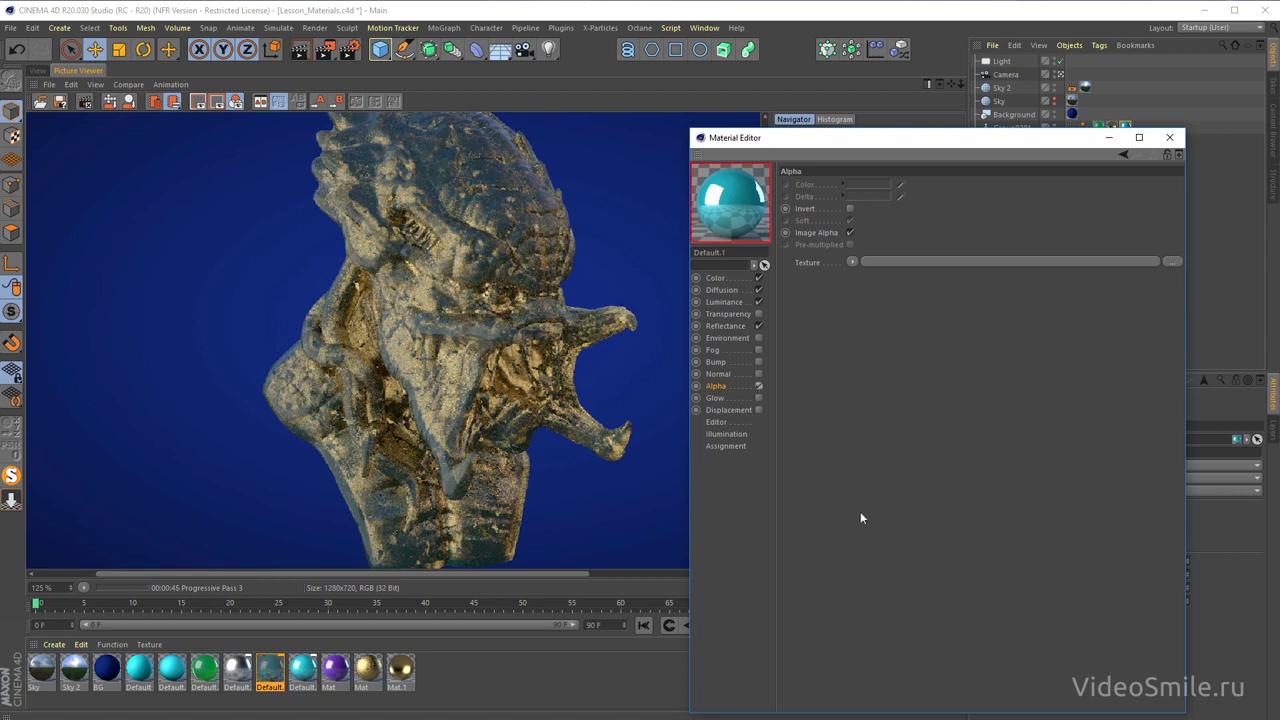
left_click(852, 261)
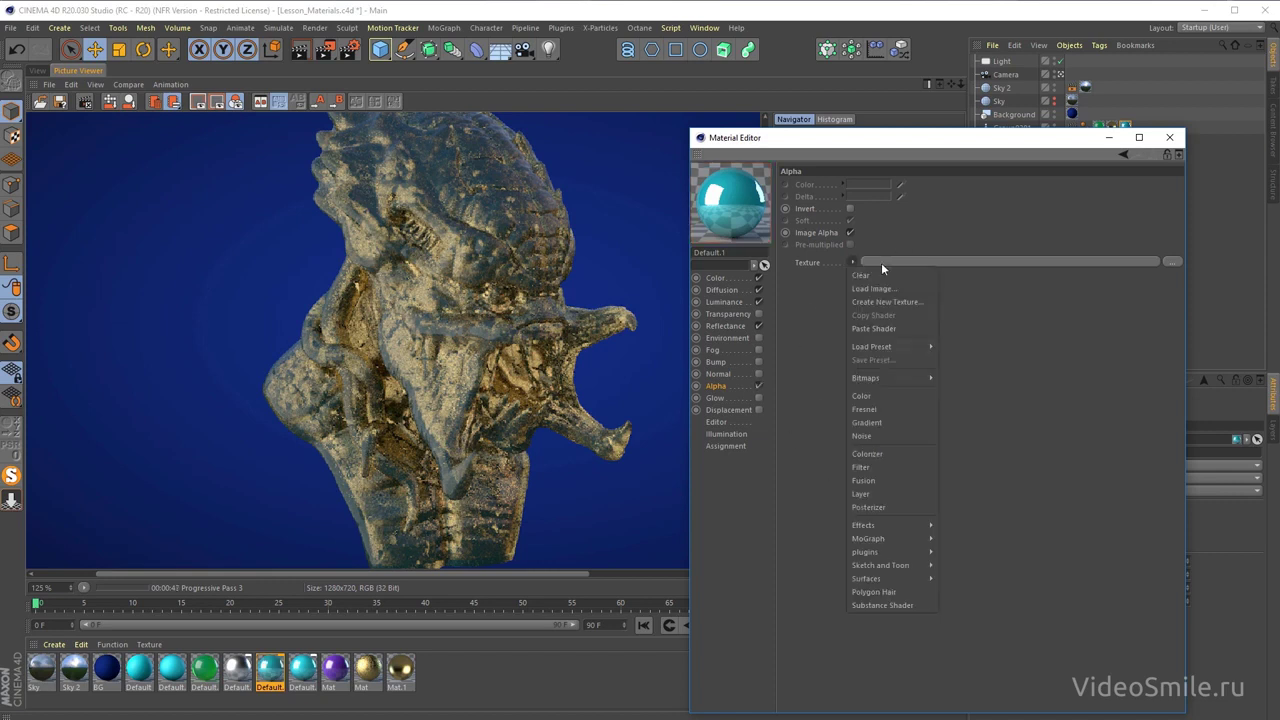
left_click(884, 436)
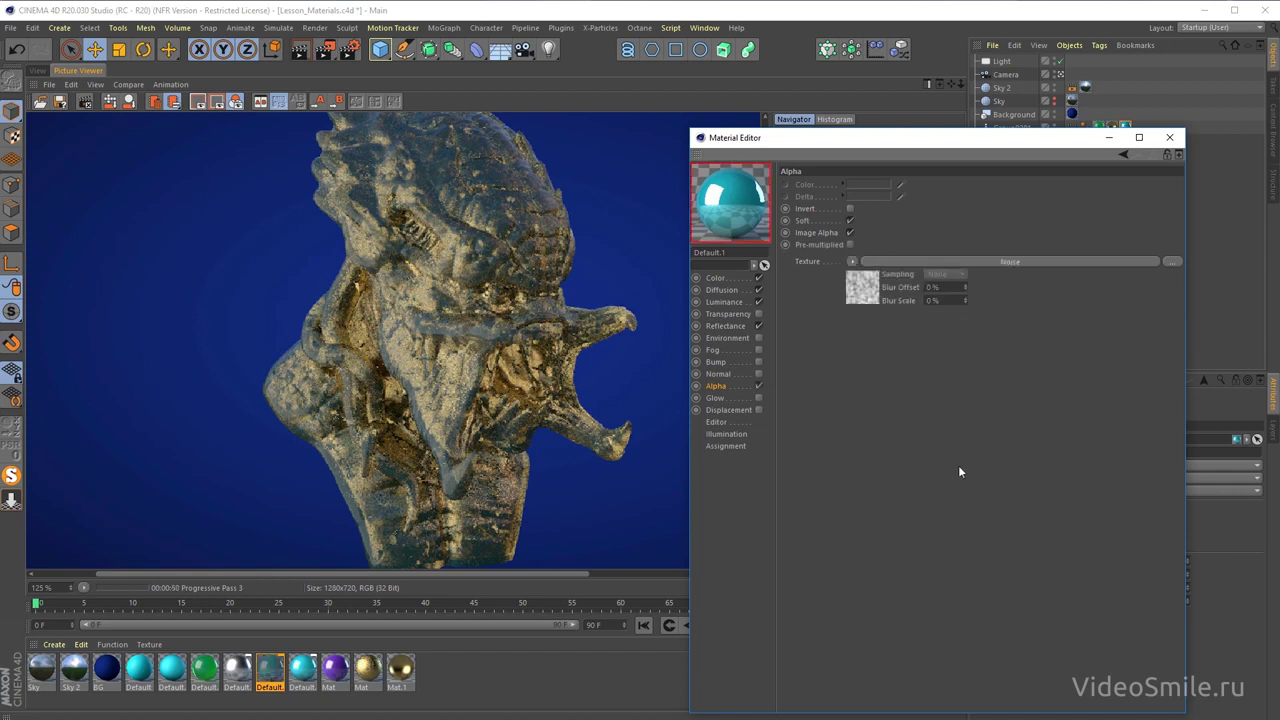
left_click(975, 262)
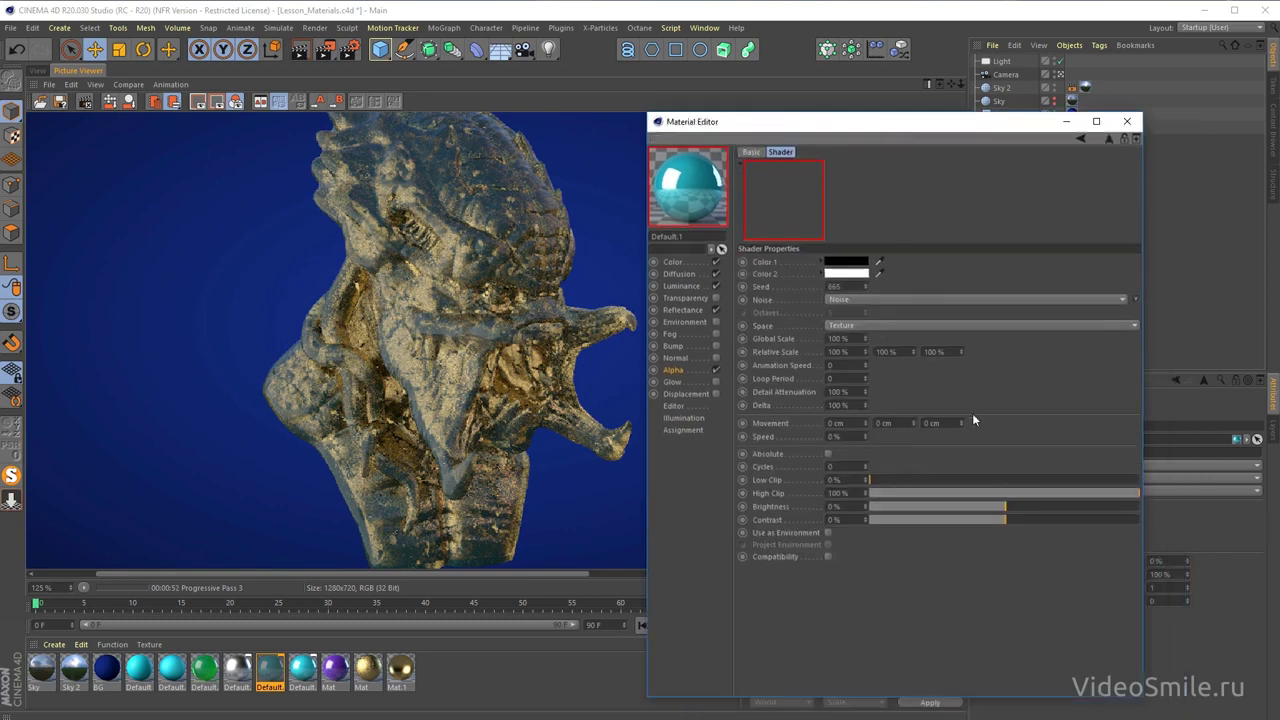
- Set the alpha noise to Low Clip 45%, High Clip 51% and 2% Global Scale
mouse_move(957, 486)
left_mouse_down()
mouse_move(992, 481)
mouse_move(1008, 494)
left_mouse_up()
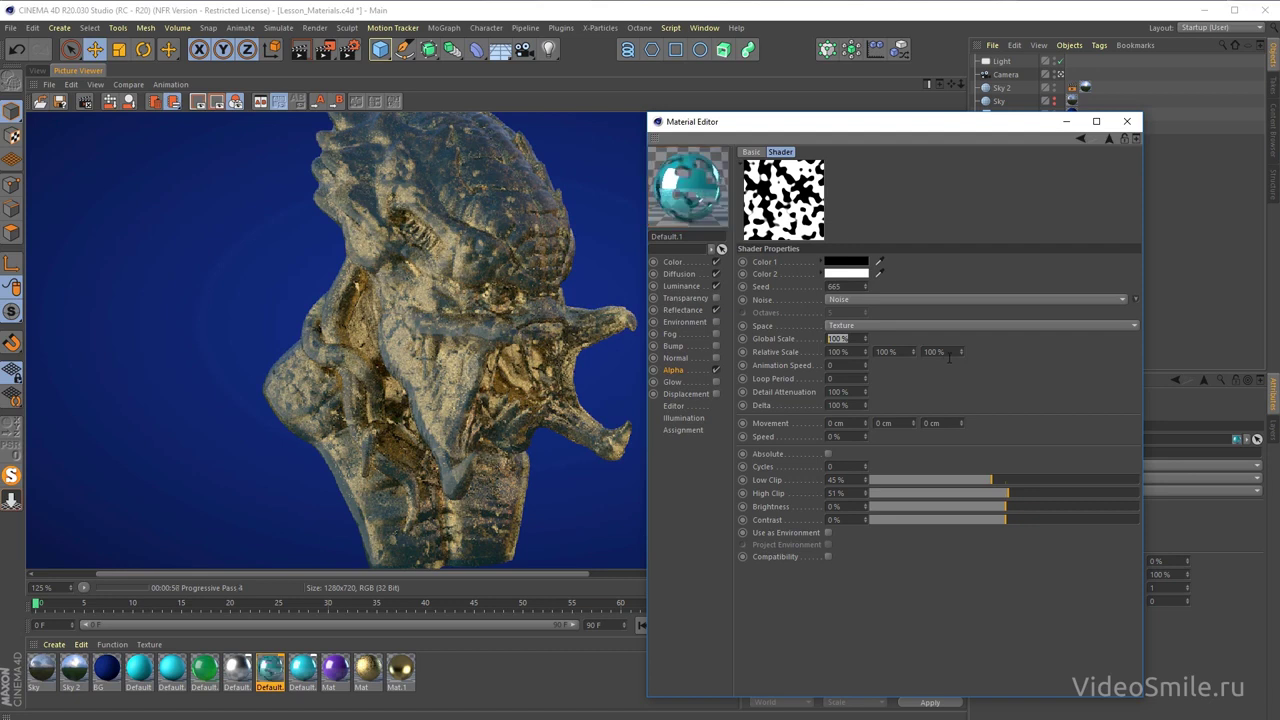
type("2")
key("Return")
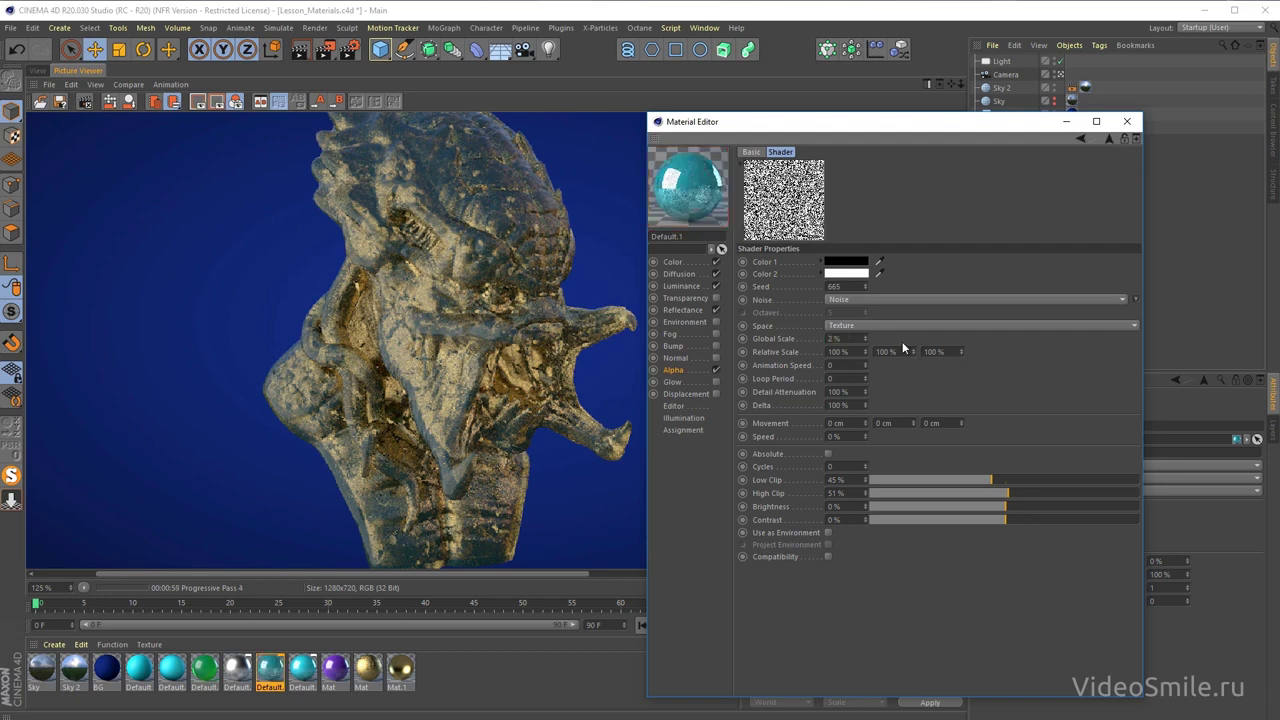
left_click(866, 289)
- Try several noise types, settling on Ober, and start a fresh render
left_click(872, 295)
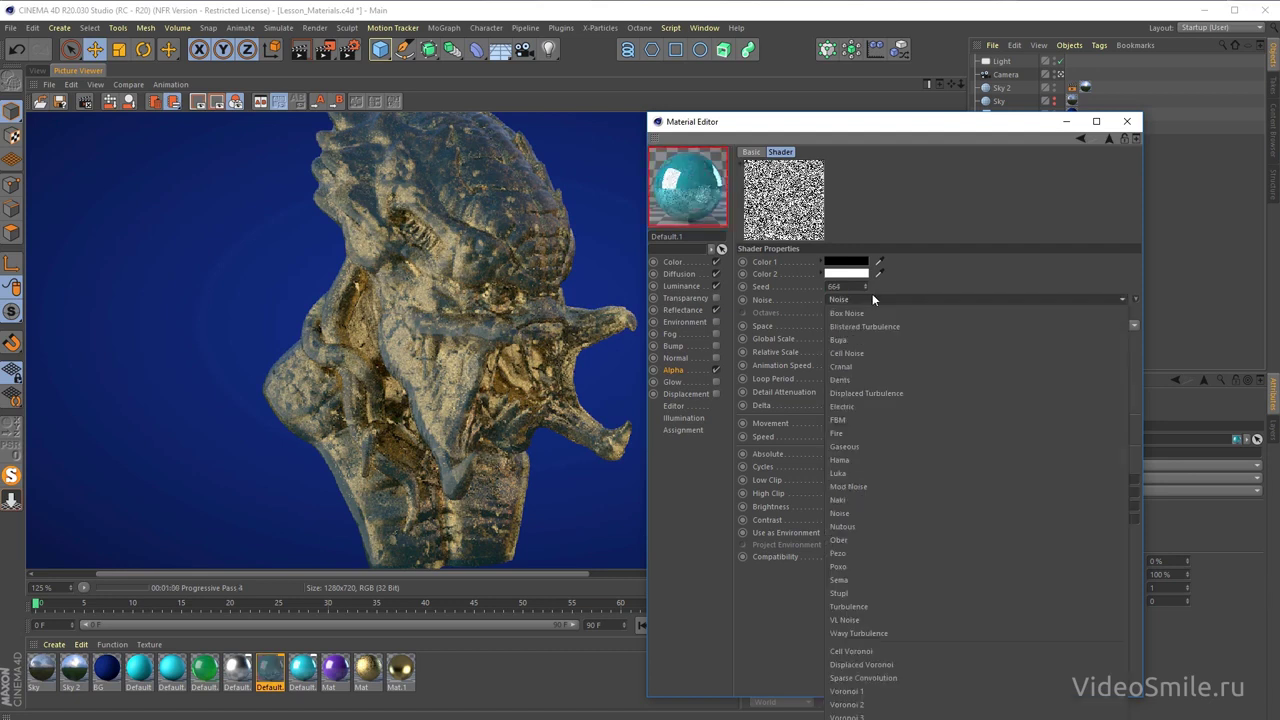
left_click(864, 499)
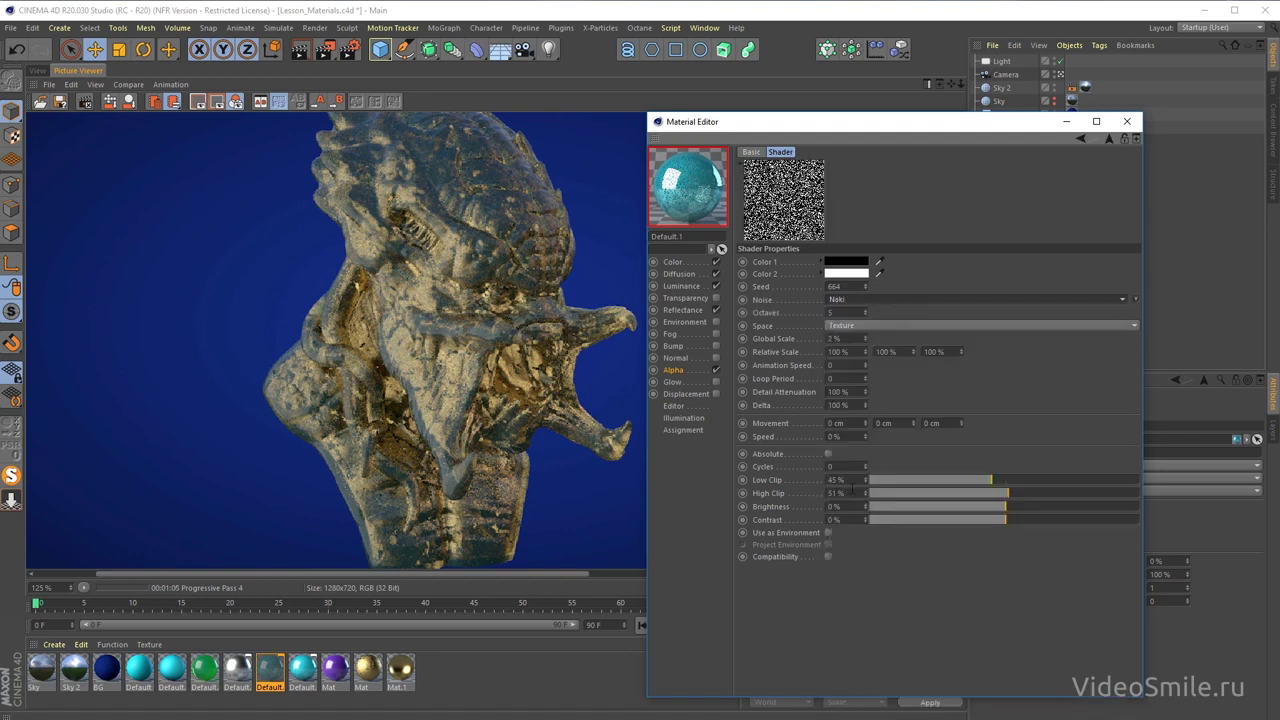
left_click(876, 300)
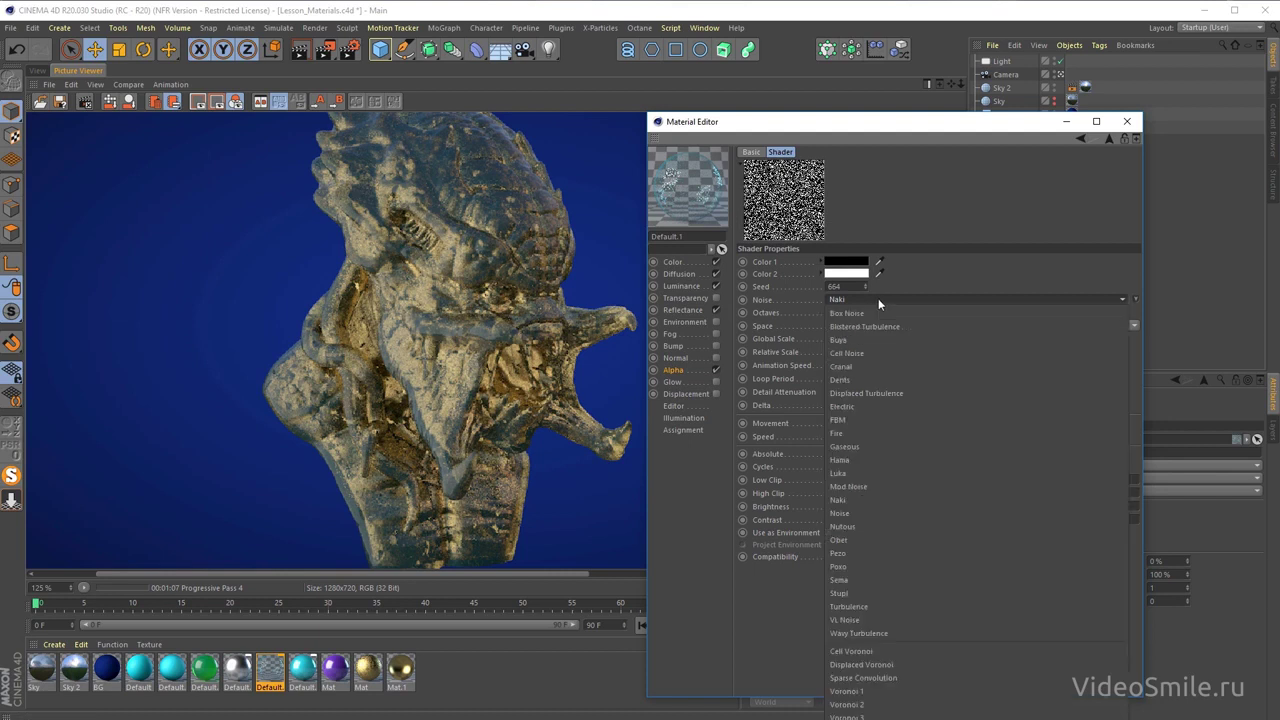
left_click(883, 528)
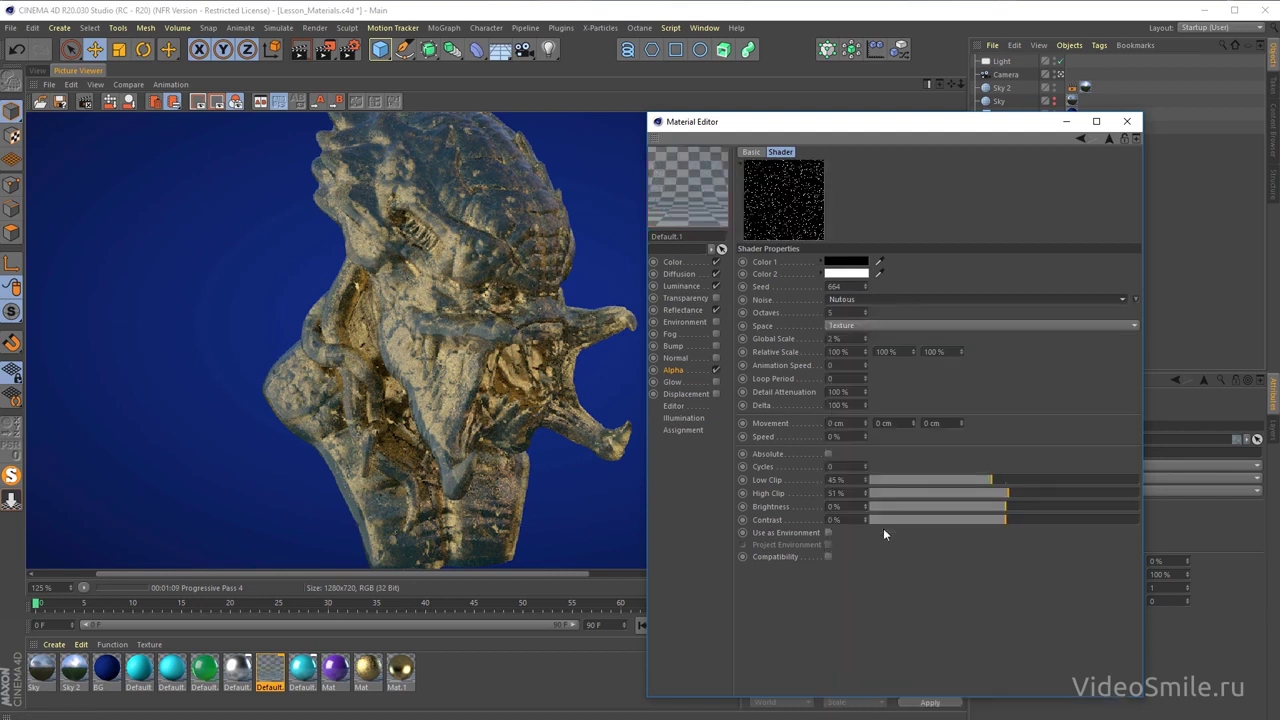
scroll(874, 298, "down", 1)
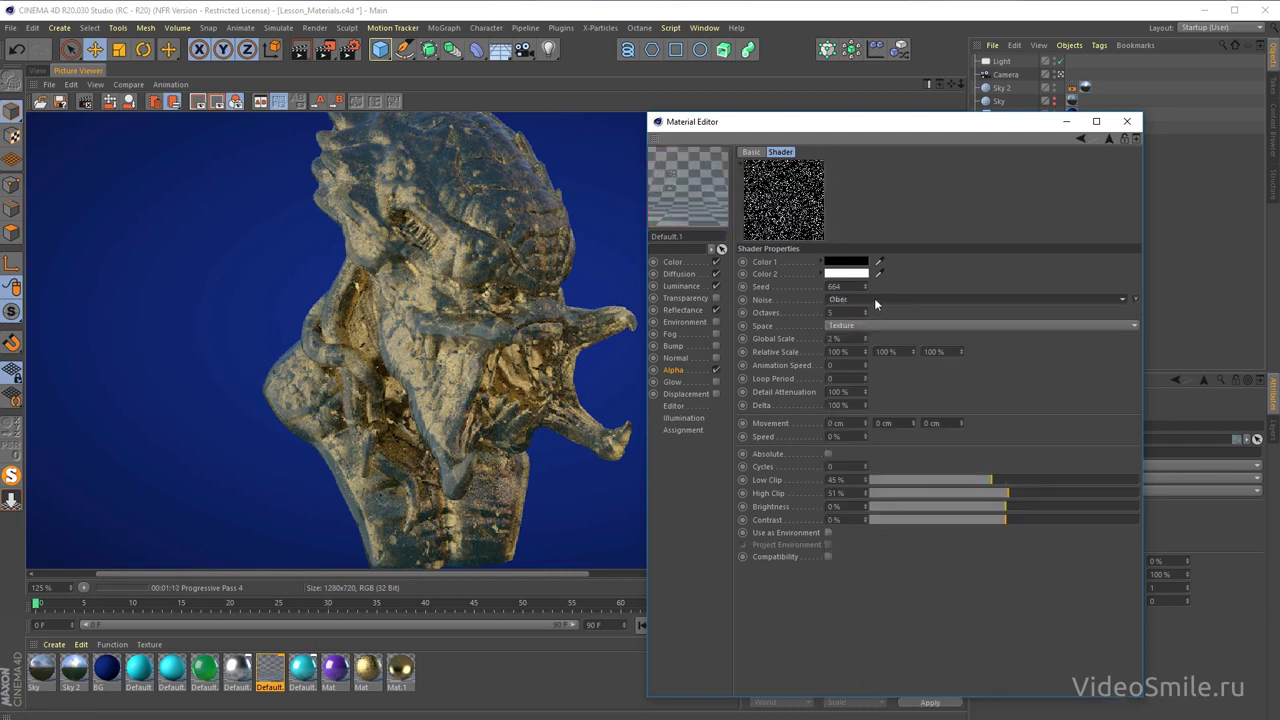
left_click(325, 49)
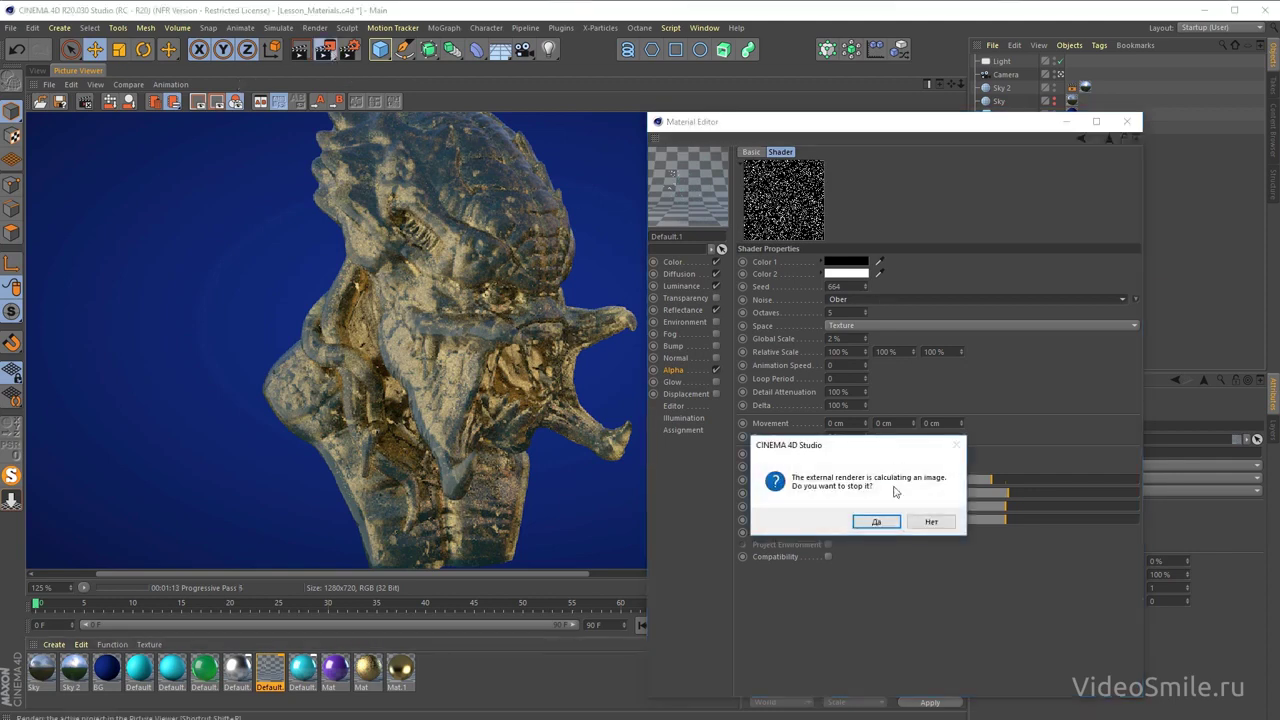
- Restart the running render and move the material settings aside to view it
left_click(880, 524)
left_click_drag(780, 128, 937, 118)
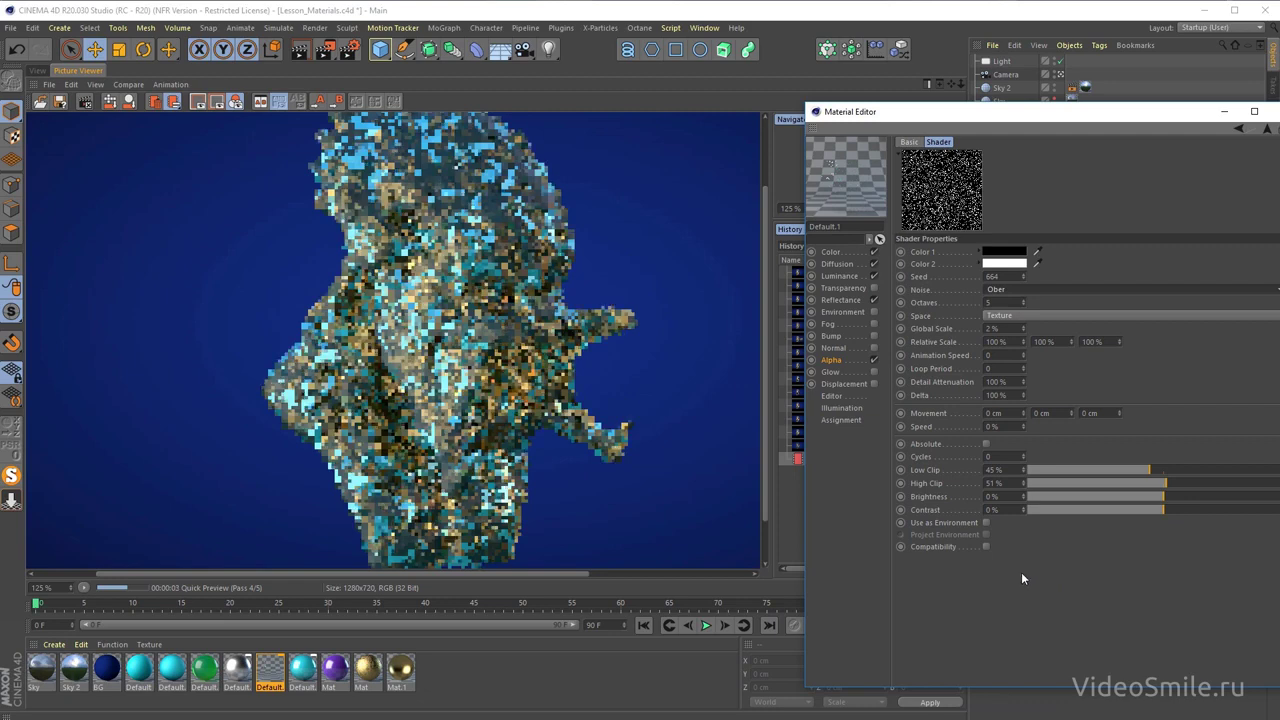
mouse_move(465, 358)
left_mouse_down()
mouse_move(393, 358)
mouse_move(528, 360)
left_mouse_up()
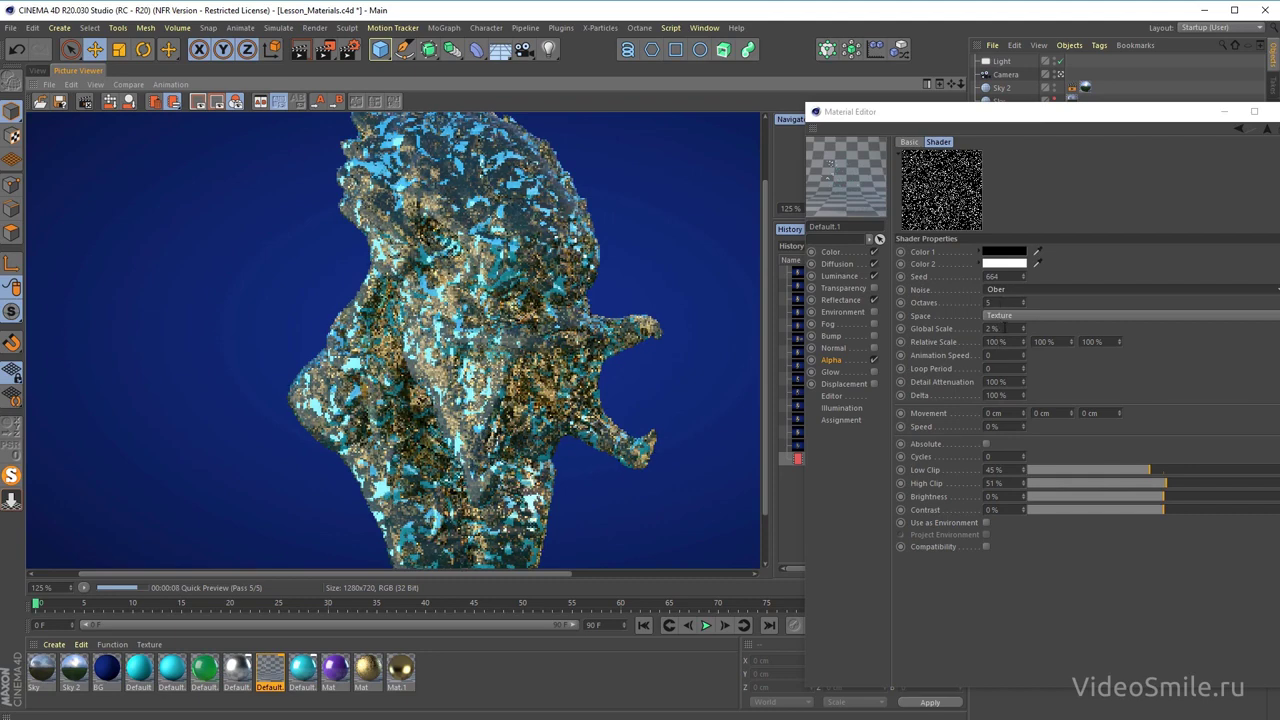
- Change the noise to 5% Global Scale and 46% High Clip, then re-render
left_click(1026, 328)
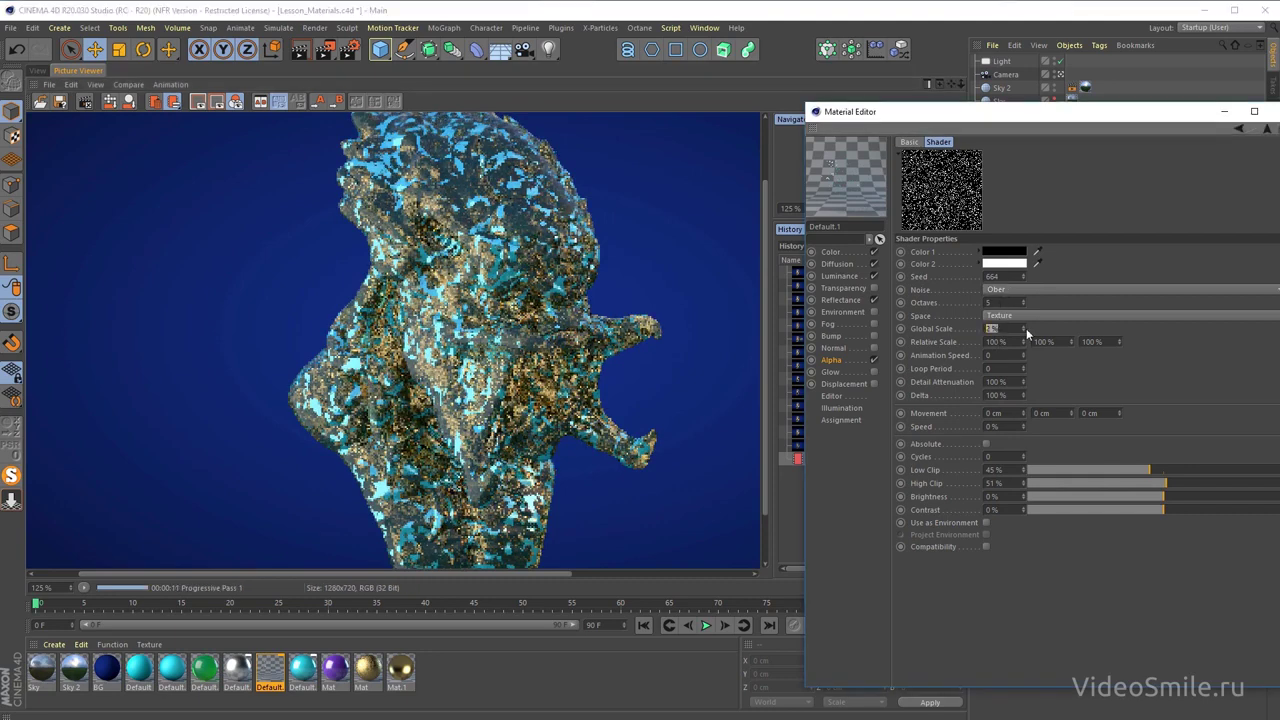
left_click(1133, 457)
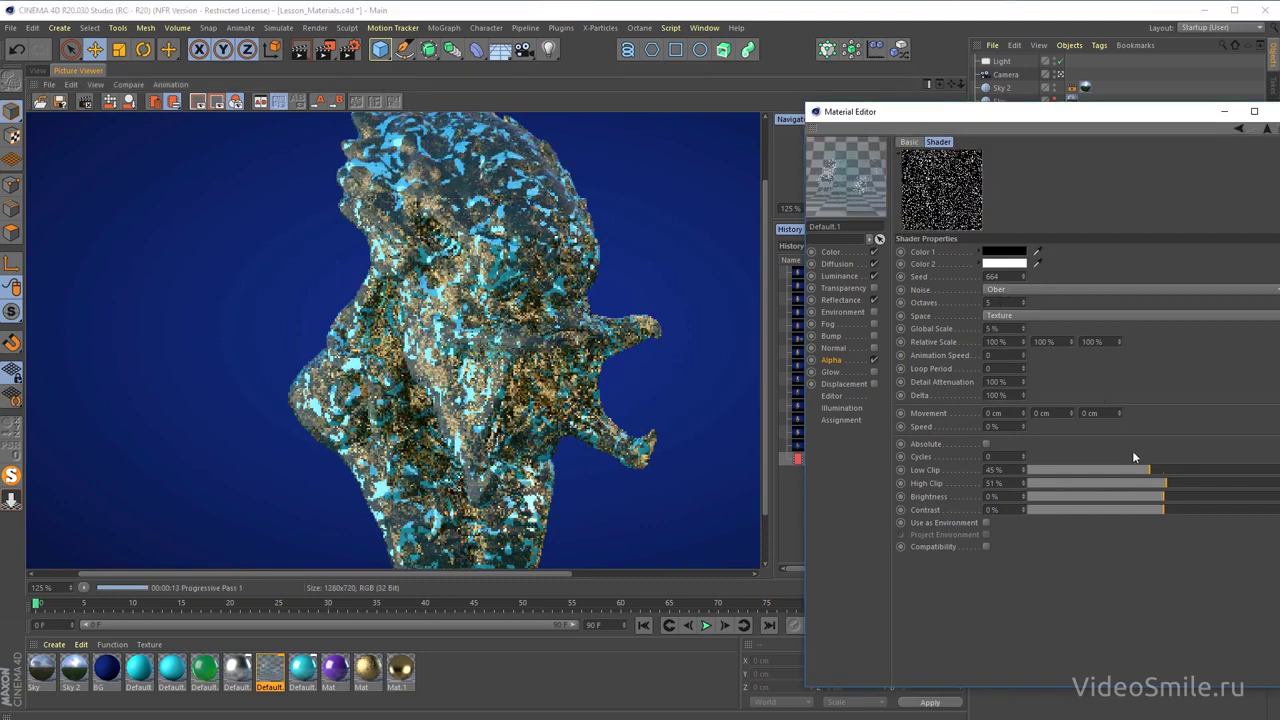
left_click_drag(1165, 483, 1152, 483)
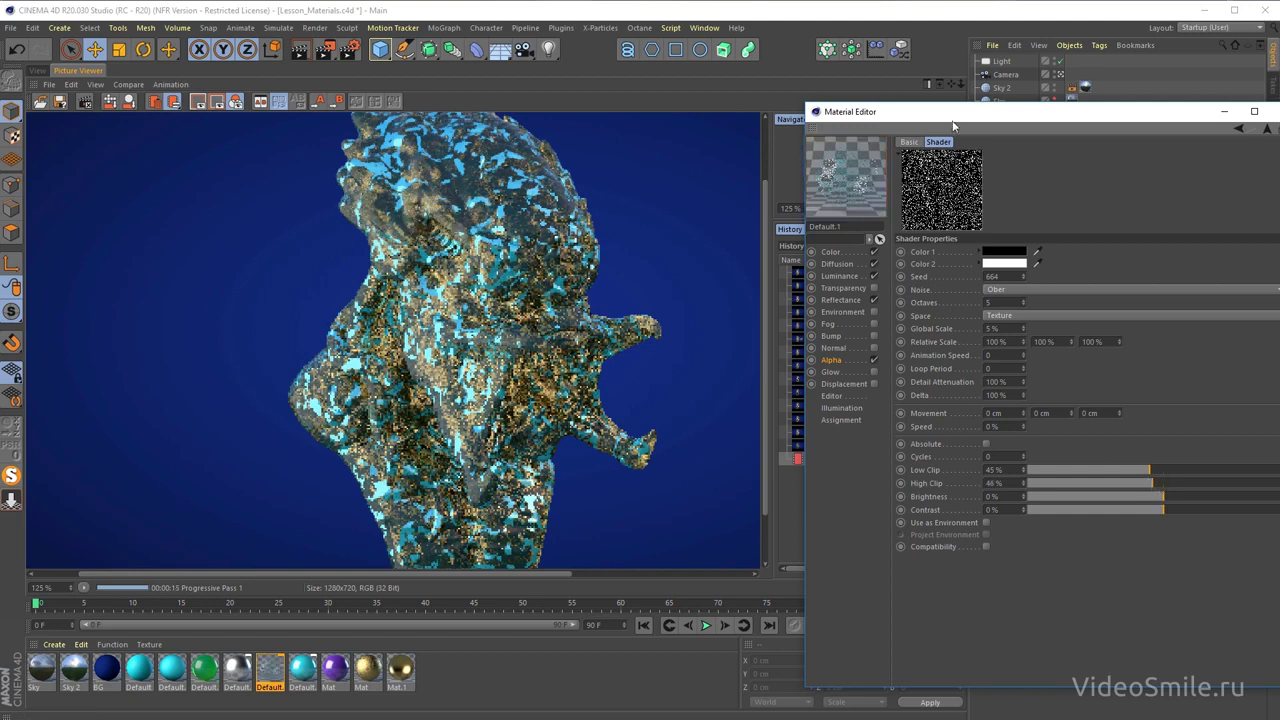
left_click_drag(953, 126, 912, 139)
key("shift+r")
left_click(890, 524)
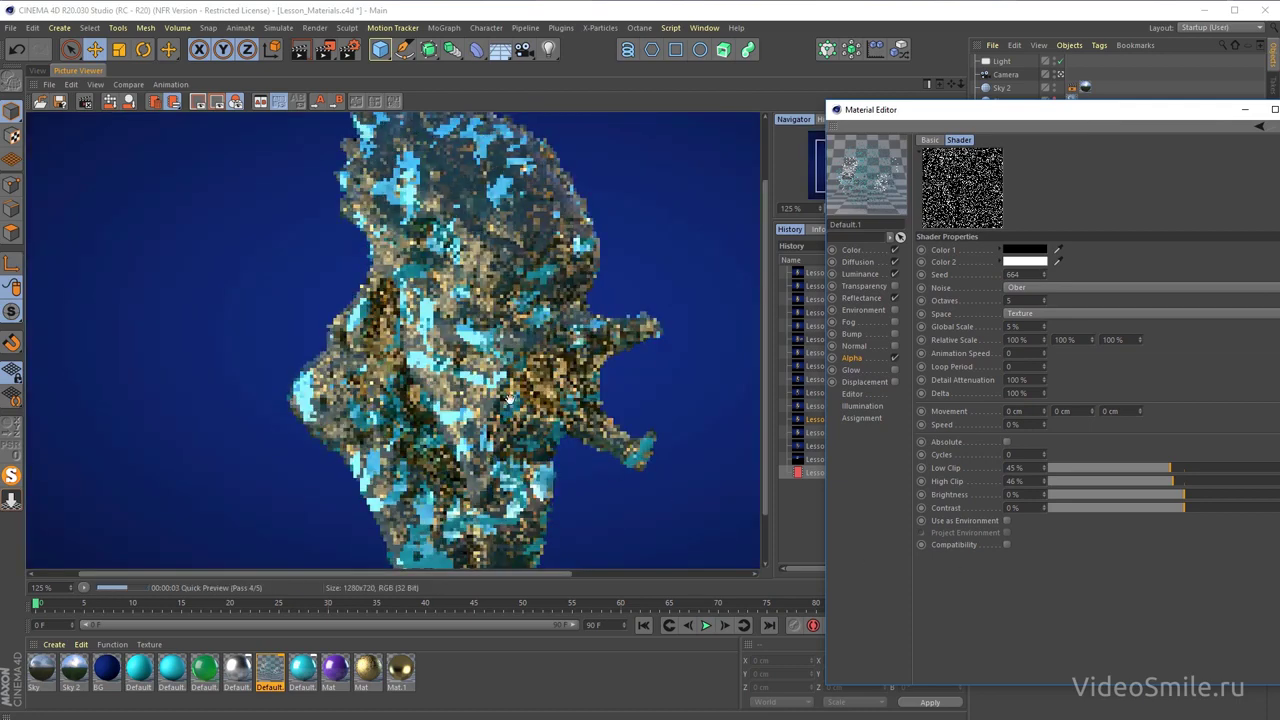
left_click(453, 415)
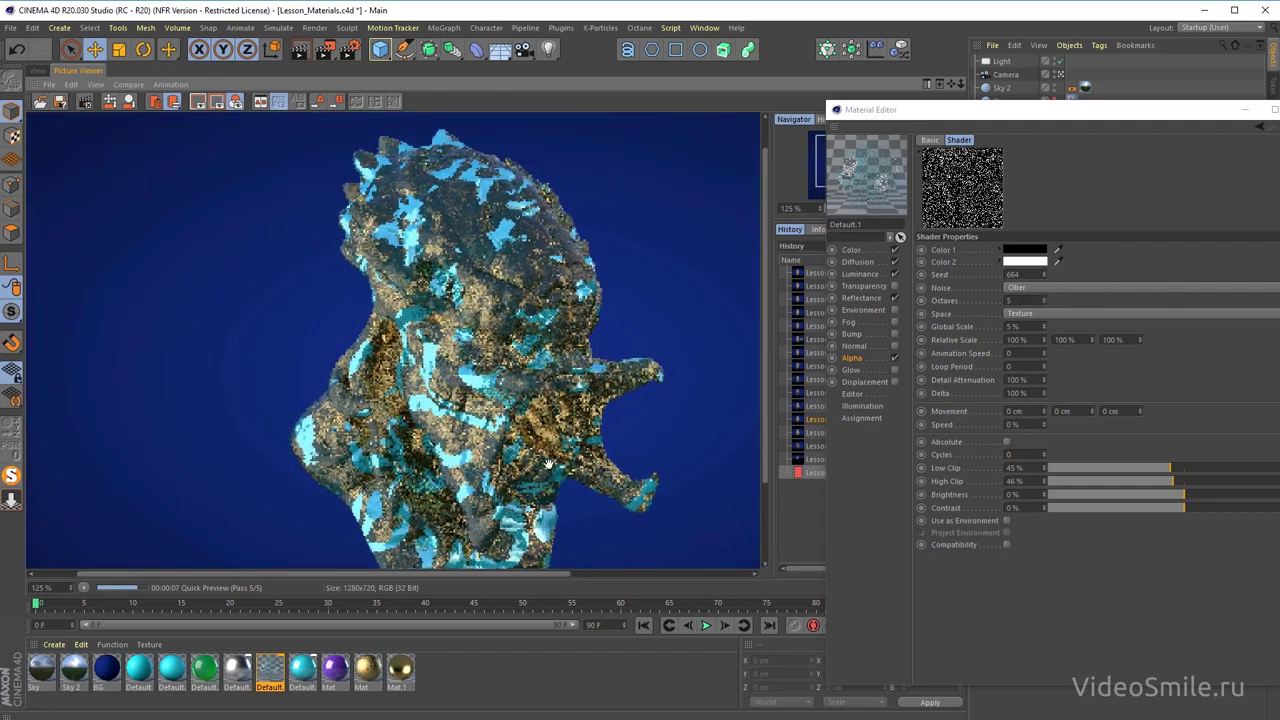
left_click(868, 358)
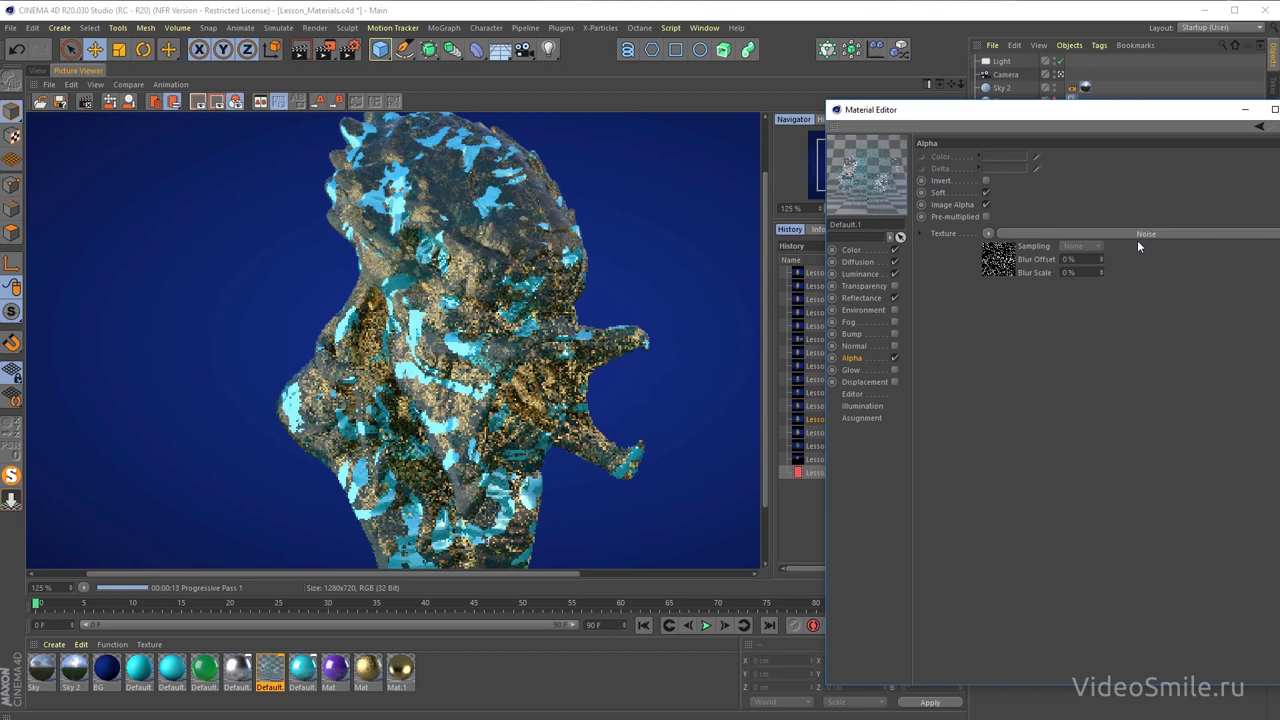
- Replace the Alpha texture with a Layer shader holding the Noise, then close the Material Editor
left_click(990, 234)
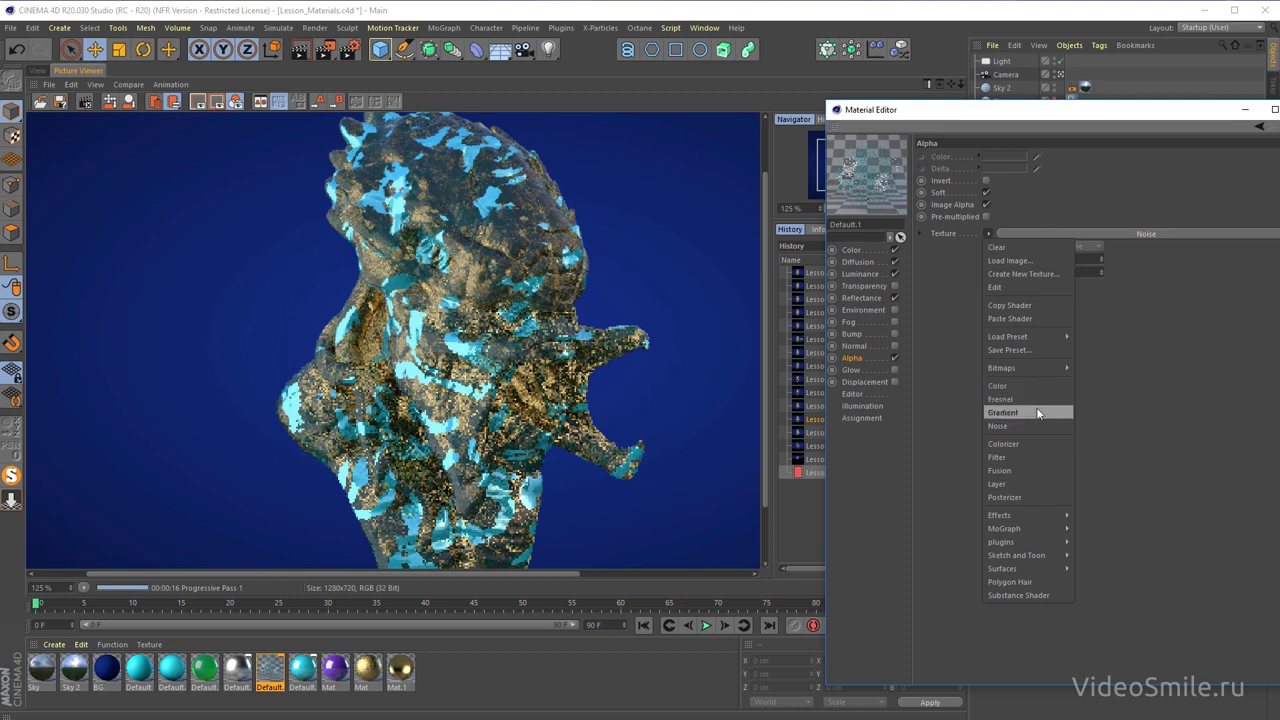
left_click(1011, 481)
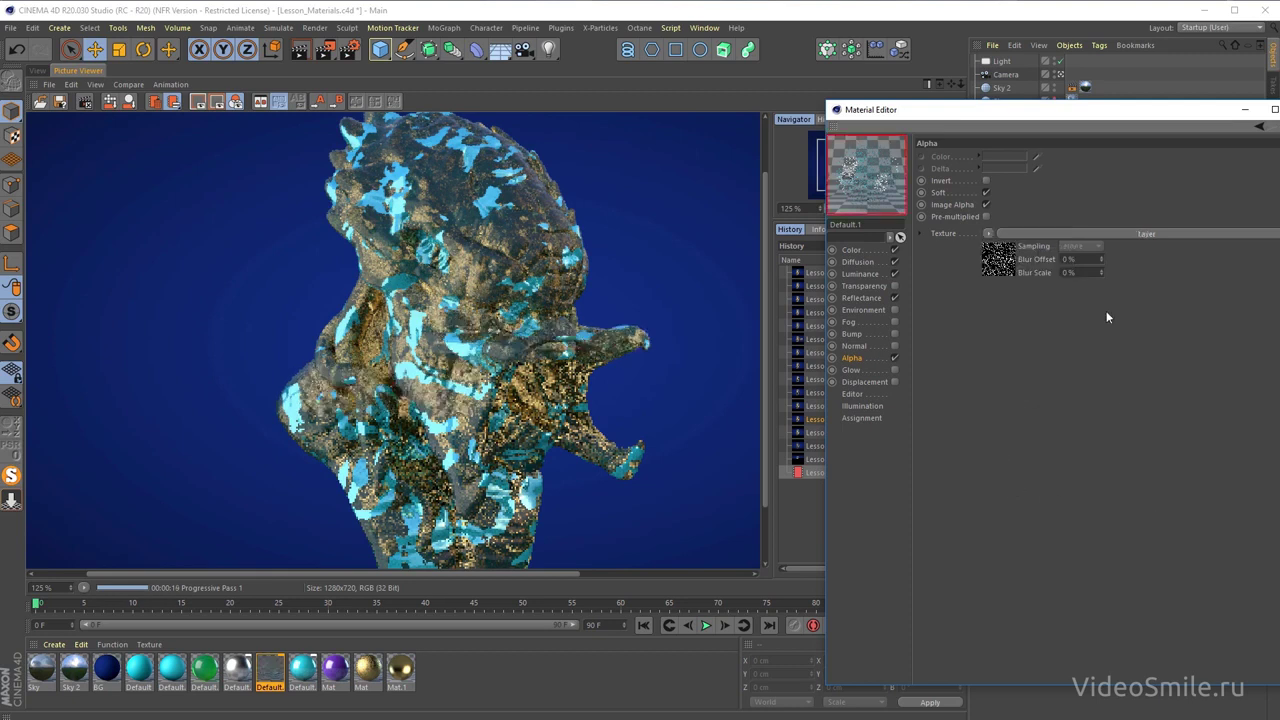
left_click(1152, 233)
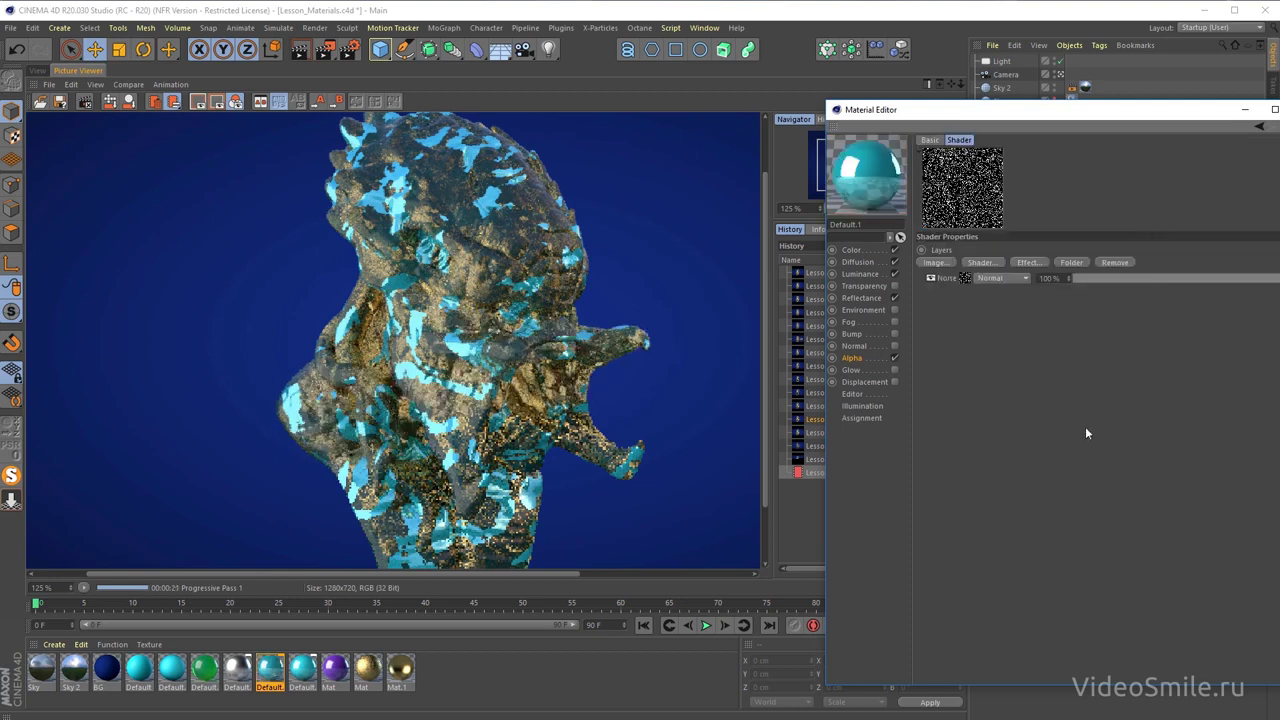
left_click(985, 263)
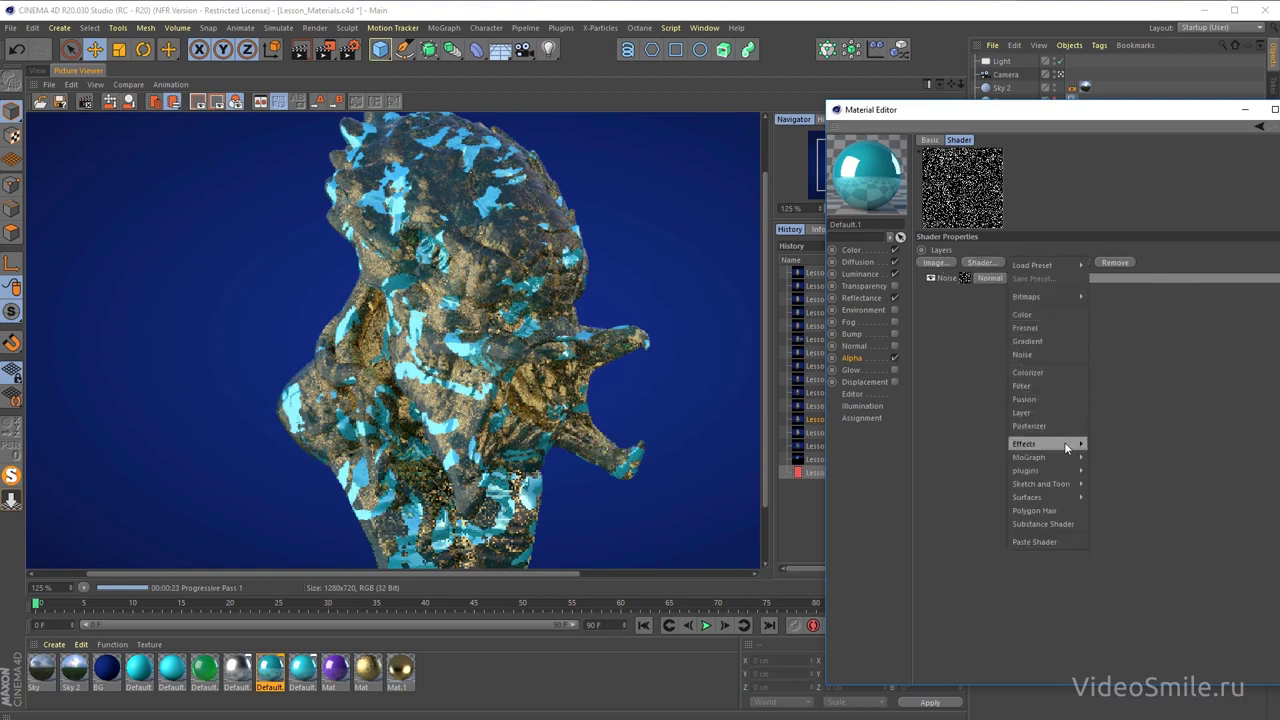
mouse_move(1024, 444)
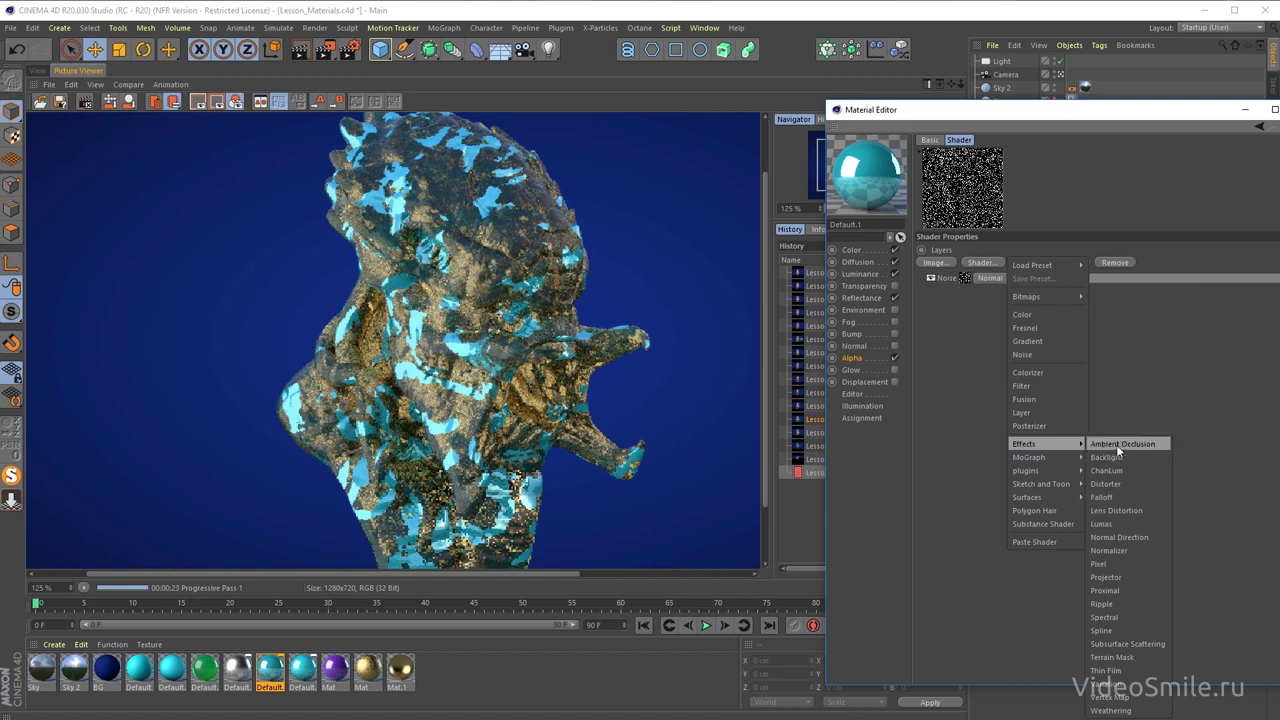
left_click_drag(540, 370, 483, 370)
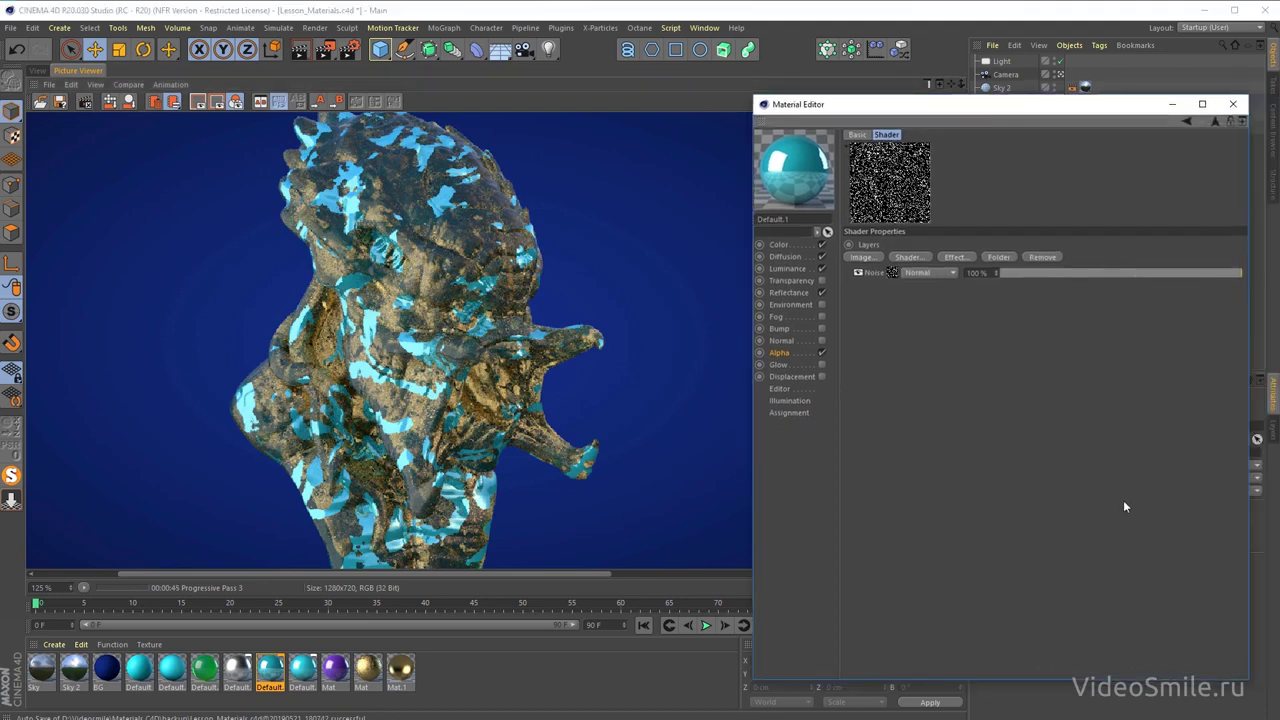
left_click(1233, 104)
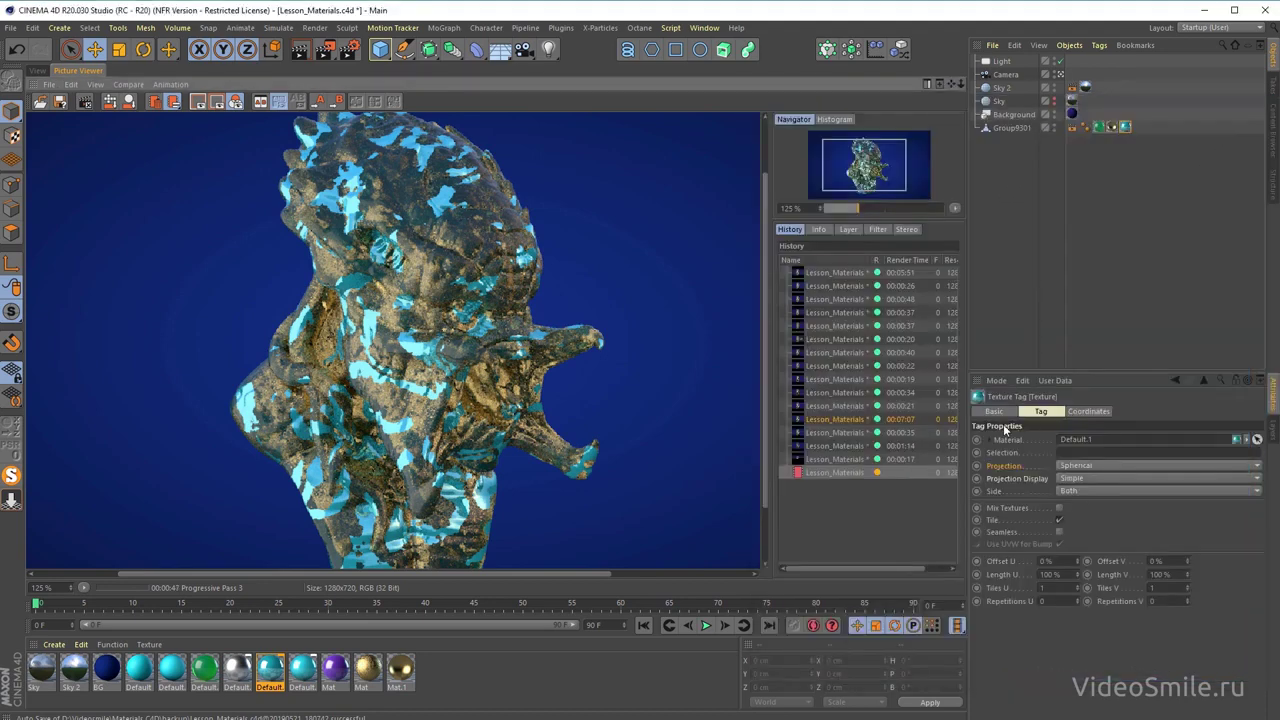